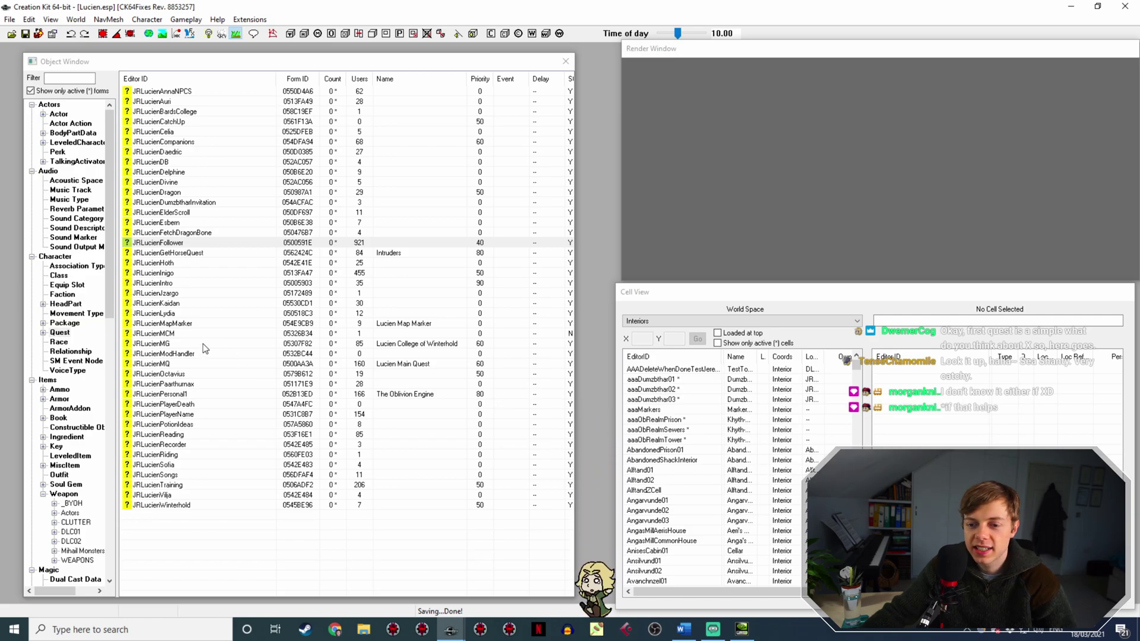
Open the JRLucienTraining quest's player dialogue and show the "I'd like to start your training." topic of the JRLucienTrainingLetsTrain branch.
{"action": "double_click", "coordinate": [178, 485]}
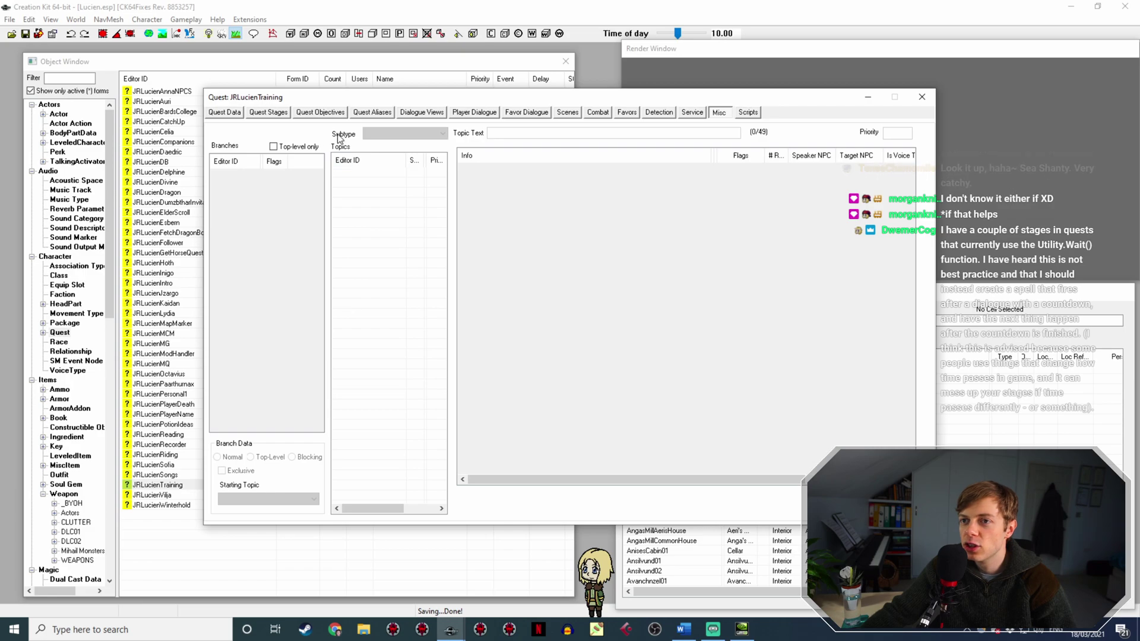
{"action": "left_click", "coordinate": [465, 113]}
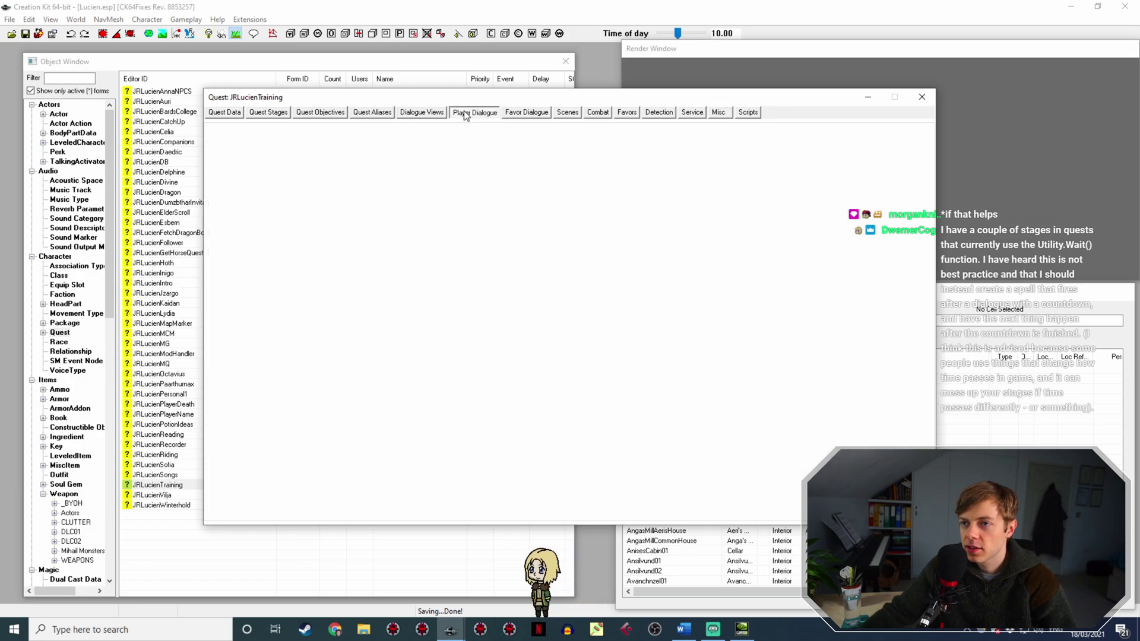
{"action": "left_click_drag", "start_coordinate": [260, 162], "coordinate": [289, 161]}
{"action": "left_click", "coordinate": [259, 195]}
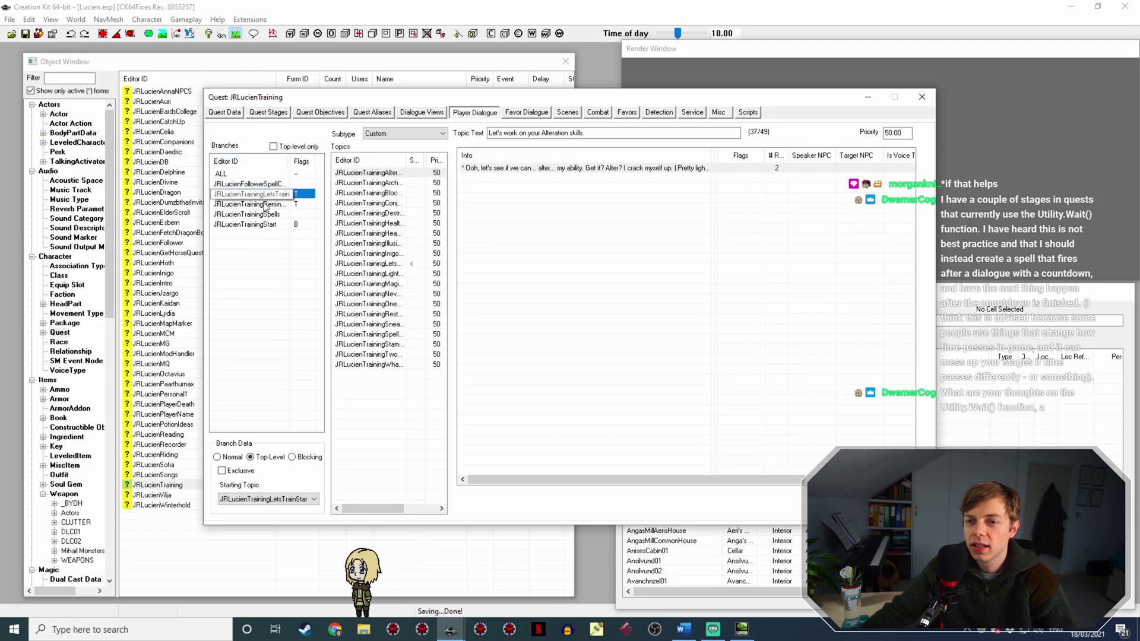
{"action": "left_click", "coordinate": [272, 225]}
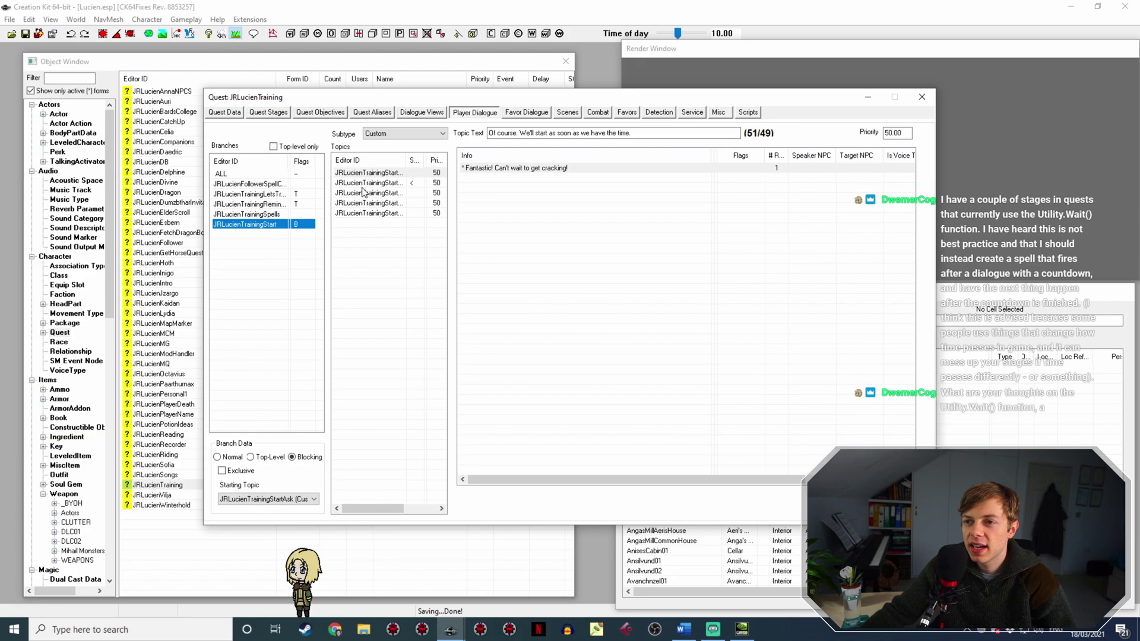
{"action": "left_click", "coordinate": [265, 197]}
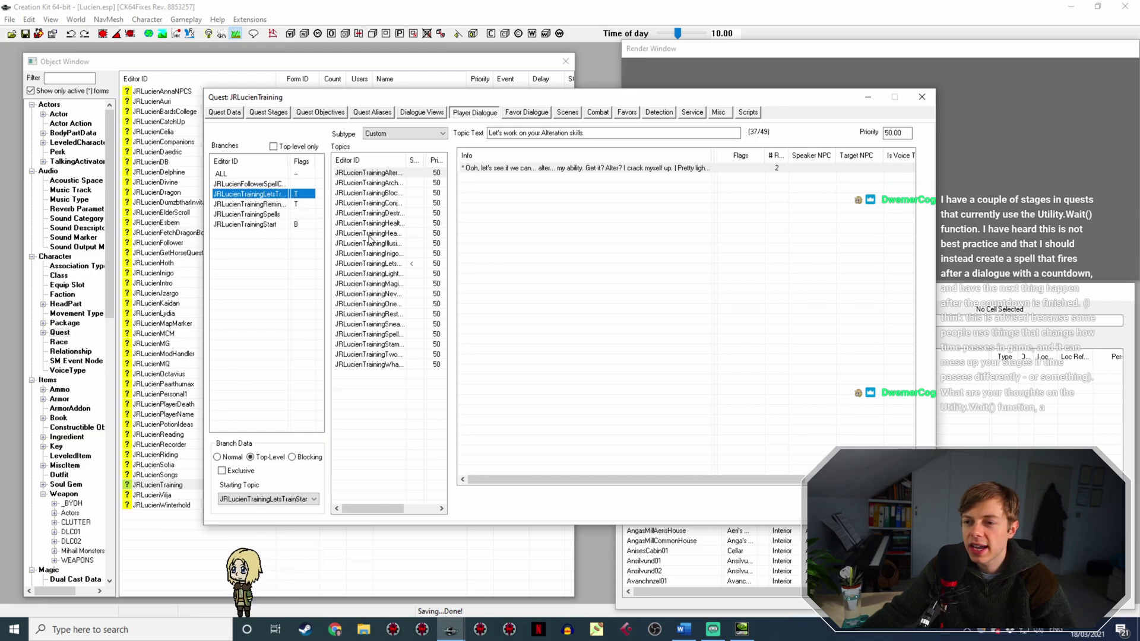
{"action": "left_click", "coordinate": [368, 263]}
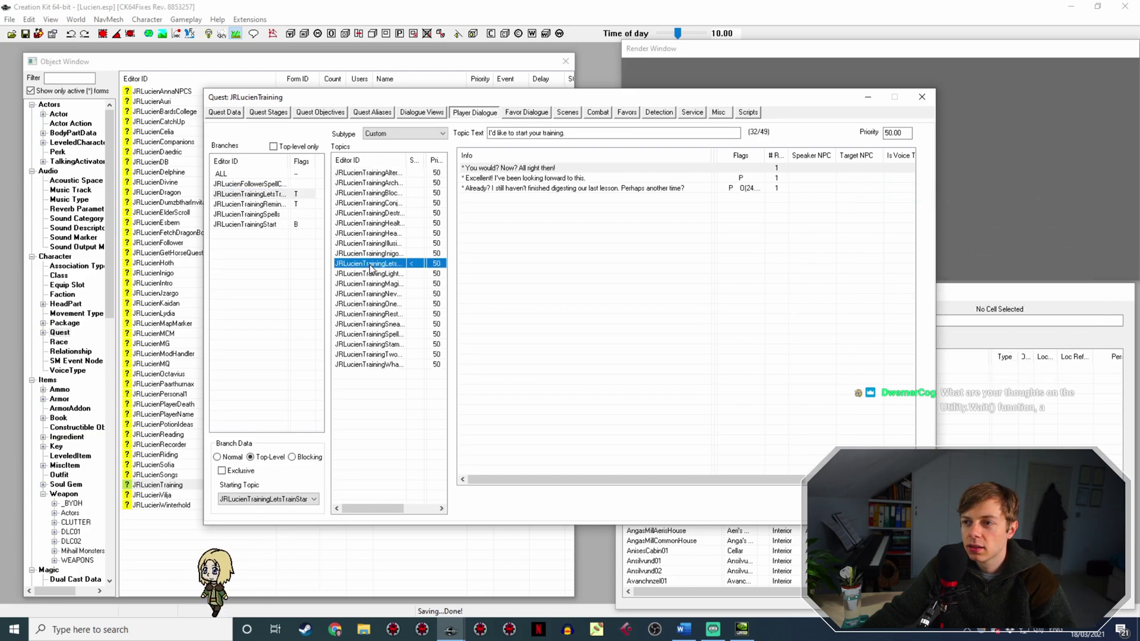
Add an IsSneaking == 0 condition to the "You would? Now? All right then!" response and copy that condition.
{"action": "left_click", "coordinate": [555, 169]}
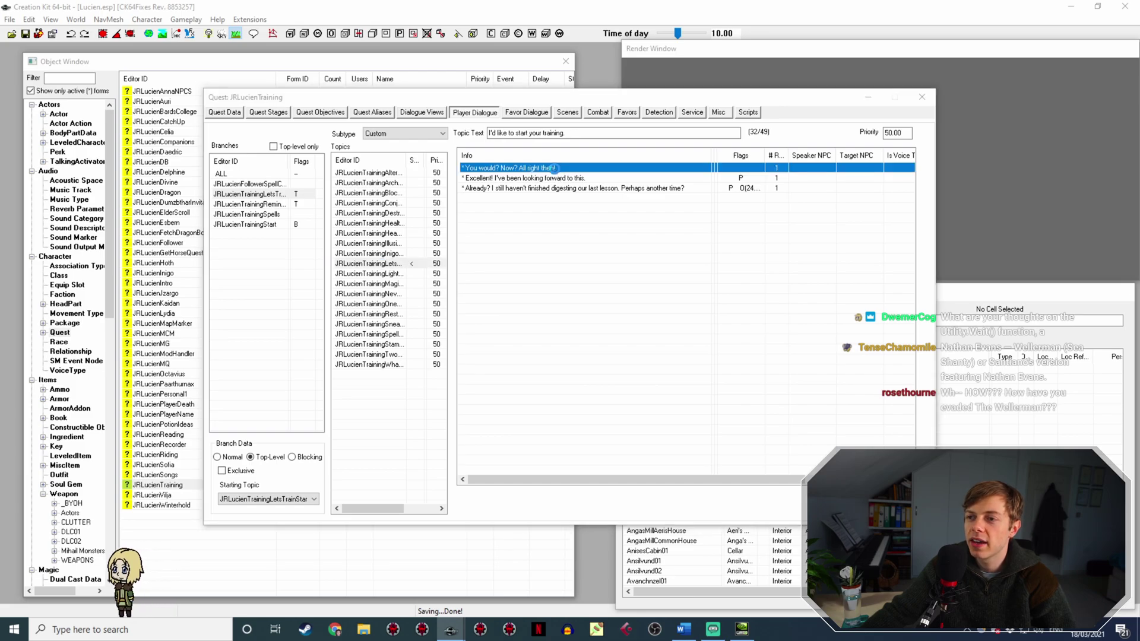
{"action": "double_click", "coordinate": [556, 169]}
{"action": "right_click", "coordinate": [466, 289]}
{"action": "left_click", "coordinate": [471, 290]}
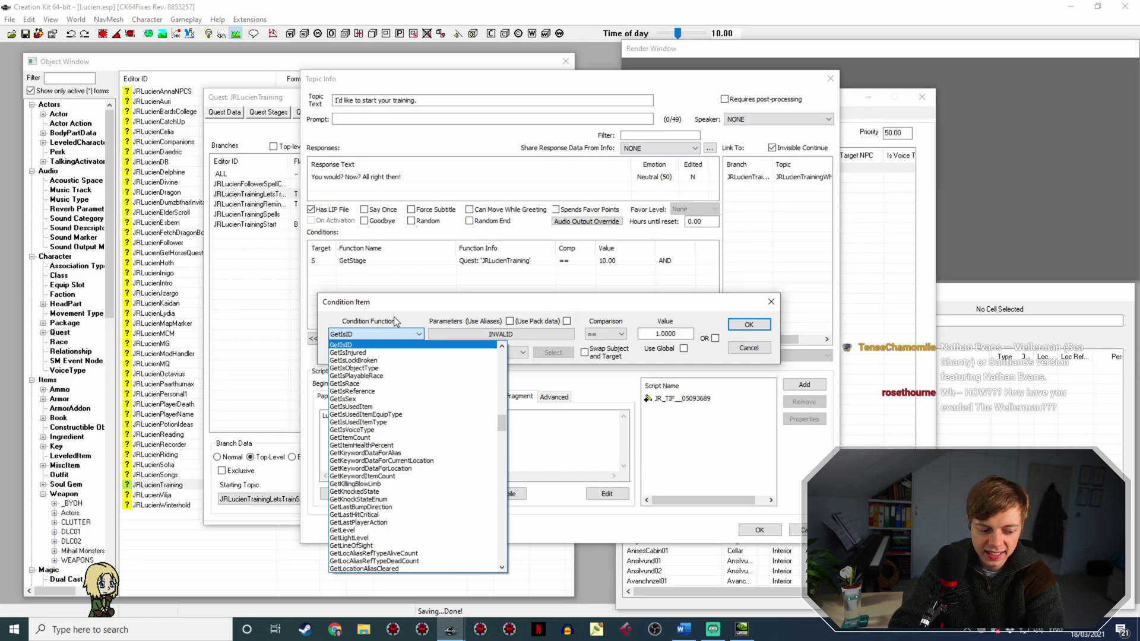
{"action": "type", "text": "IsSneaking"}
{"action": "key", "text": "Return"}
{"action": "left_click", "coordinate": [659, 333]}
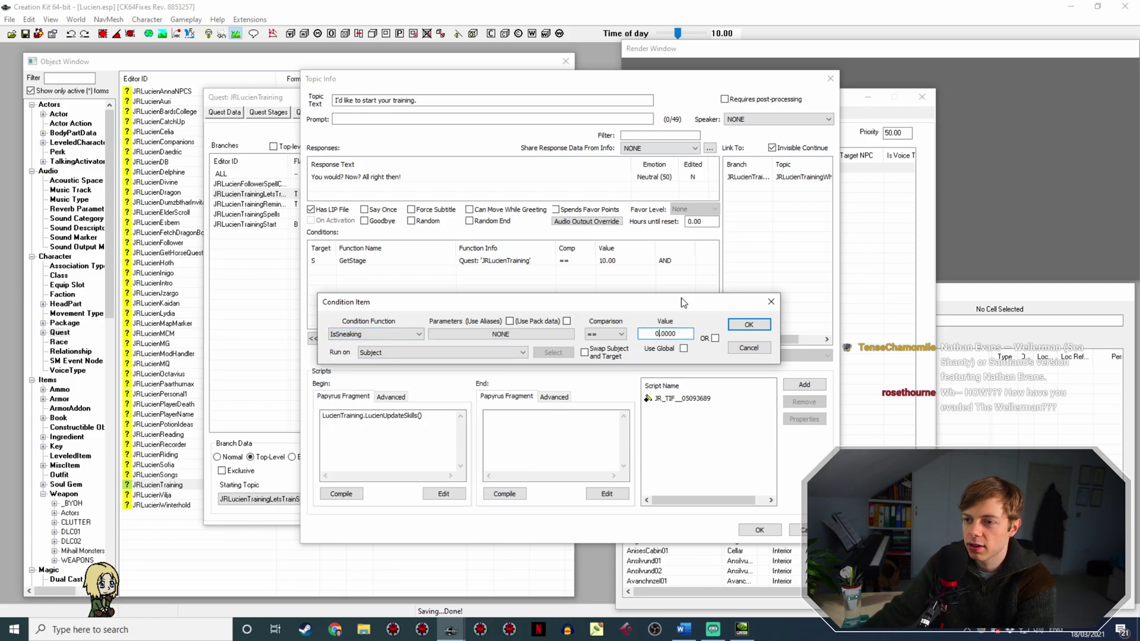
{"action": "key", "text": "Return"}
{"action": "right_click", "coordinate": [497, 273]}
{"action": "left_click", "coordinate": [557, 326]}
{"action": "left_click", "coordinate": [760, 529]}
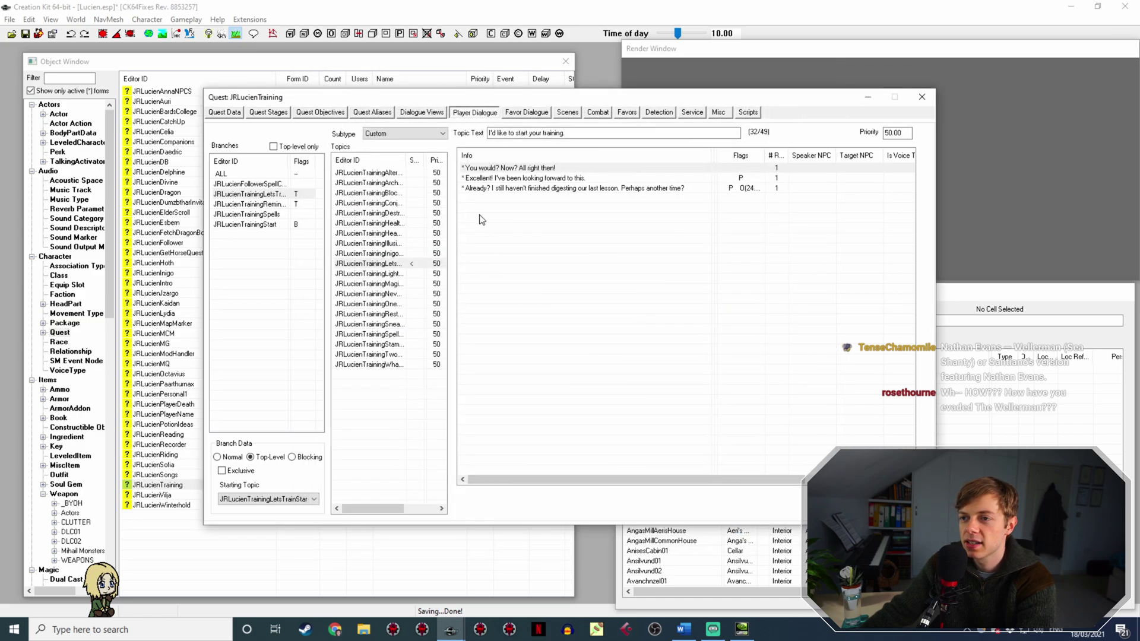
Paste the IsSneaking condition into the "Excellent! I've been looking forward to this." response and place it last in its conditions.
{"action": "double_click", "coordinate": [475, 178]}
{"action": "right_click", "coordinate": [418, 302]}
{"action": "left_click", "coordinate": [464, 381]}
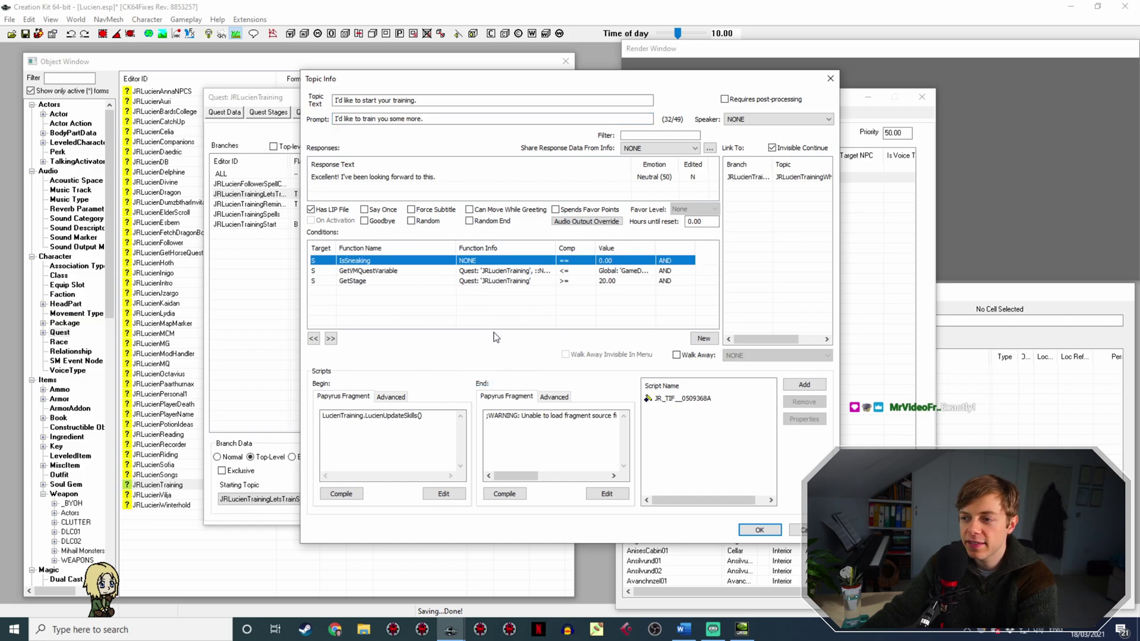
{"action": "key", "text": "ctrl+Down"}
{"action": "key", "text": "ctrl+Down"}
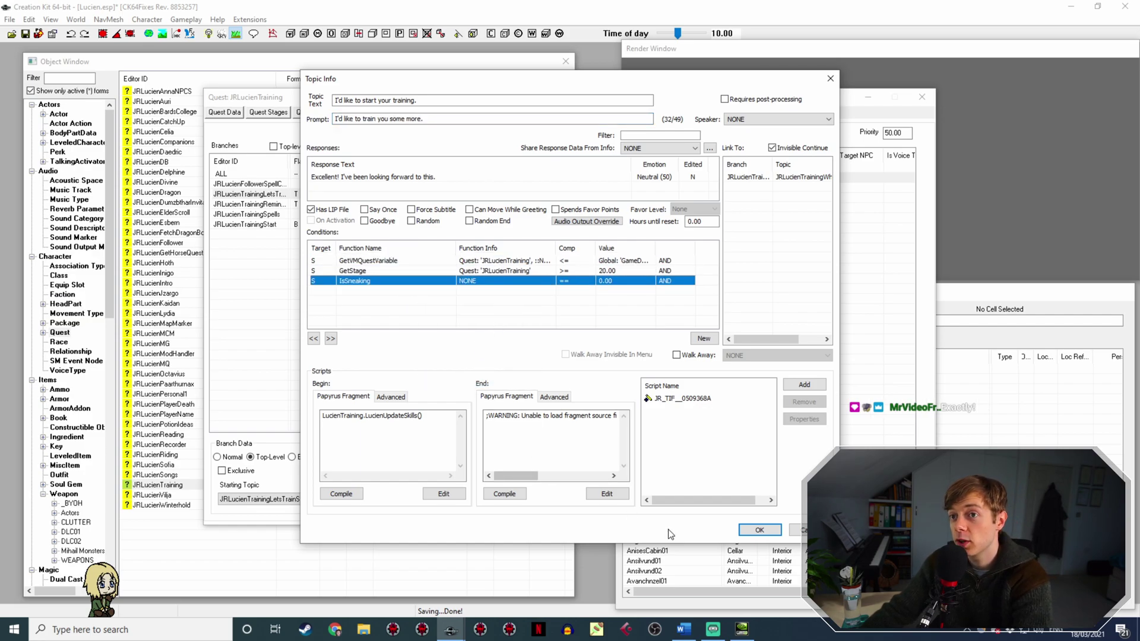
{"action": "left_click", "coordinate": [755, 529]}
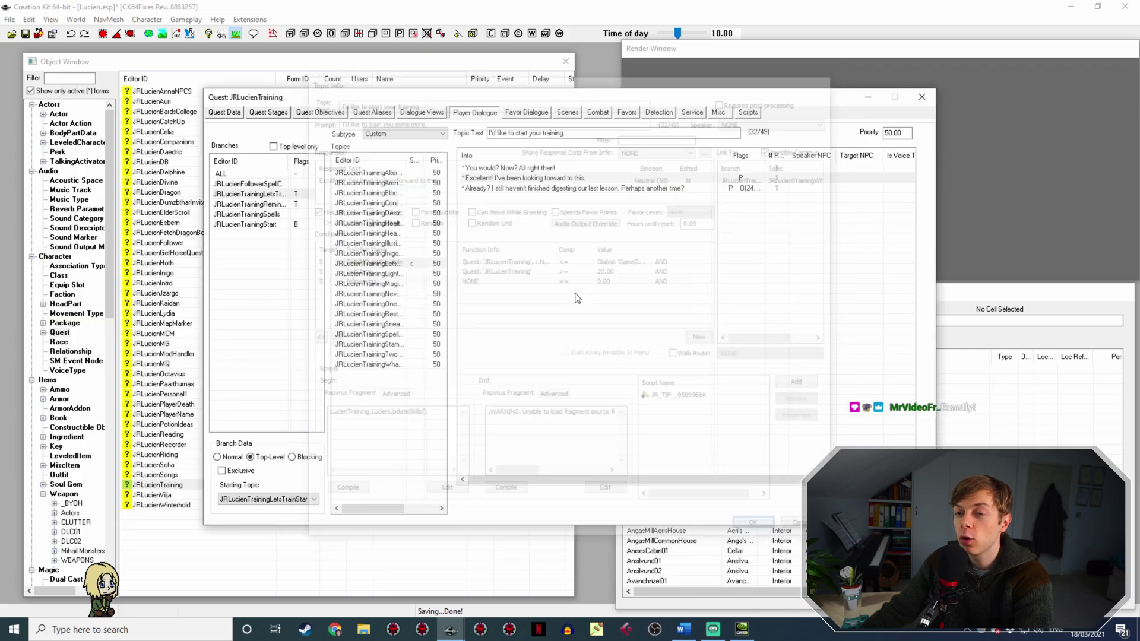
Check the quest-wide dialogue conditions of JRLucienTraining and return to the "I'd like to start your training." topic.
{"action": "left_click", "coordinate": [244, 113]}
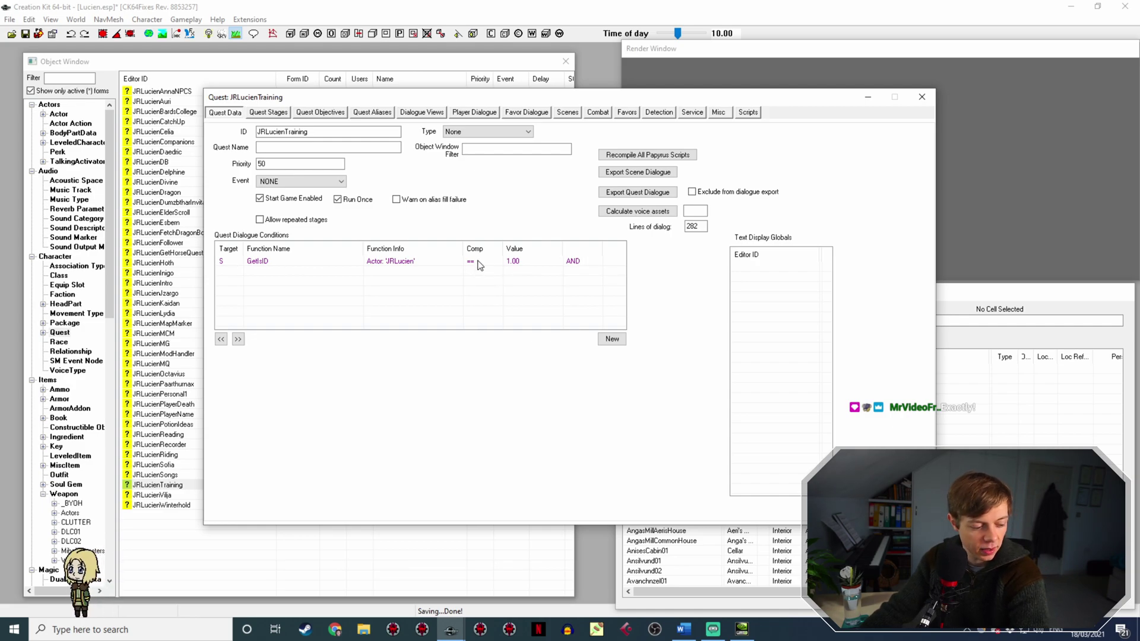
{"action": "left_click", "coordinate": [474, 113]}
{"action": "left_click_drag", "start_coordinate": [252, 160], "coordinate": [287, 156]}
{"action": "left_click", "coordinate": [274, 185]}
{"action": "left_click", "coordinate": [281, 195]}
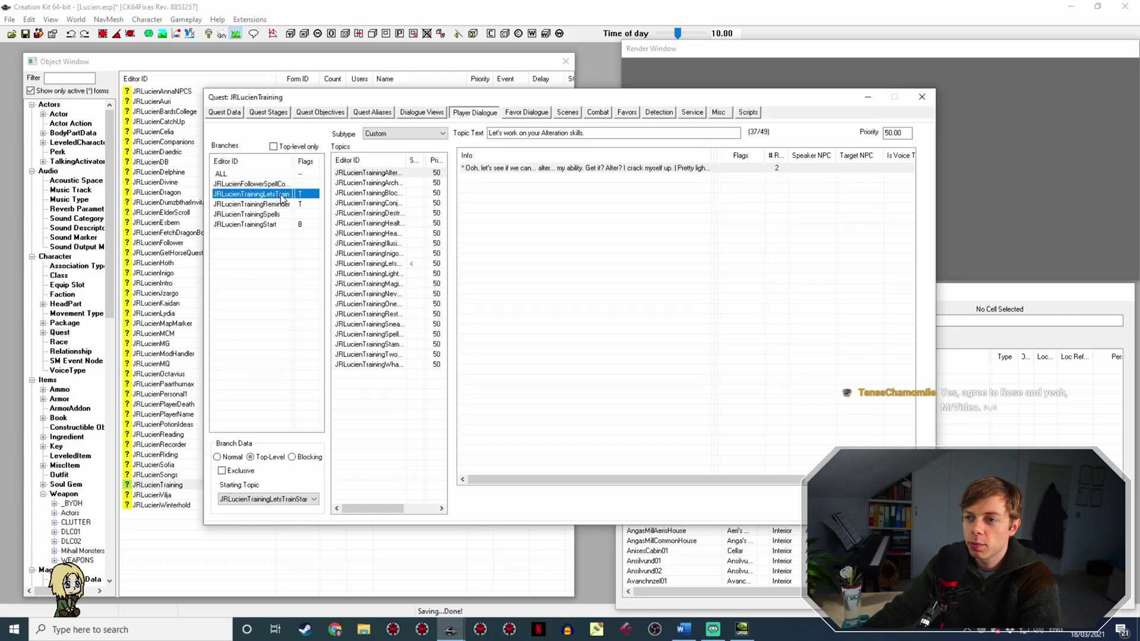
{"action": "left_click", "coordinate": [399, 266]}
Paste the IsSneaking condition into the "Already? I still haven't finished digesting our last lesson." response, placed below GetVMQuestVariable.
{"action": "double_click", "coordinate": [538, 188]}
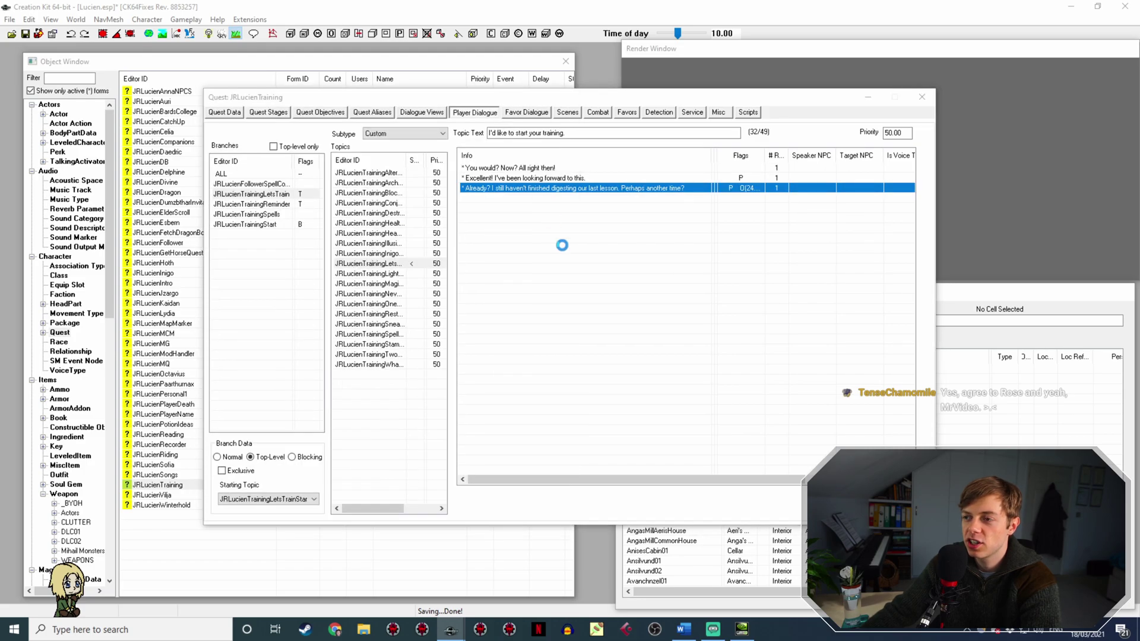
{"action": "right_click", "coordinate": [463, 288]}
{"action": "left_click", "coordinate": [519, 359]}
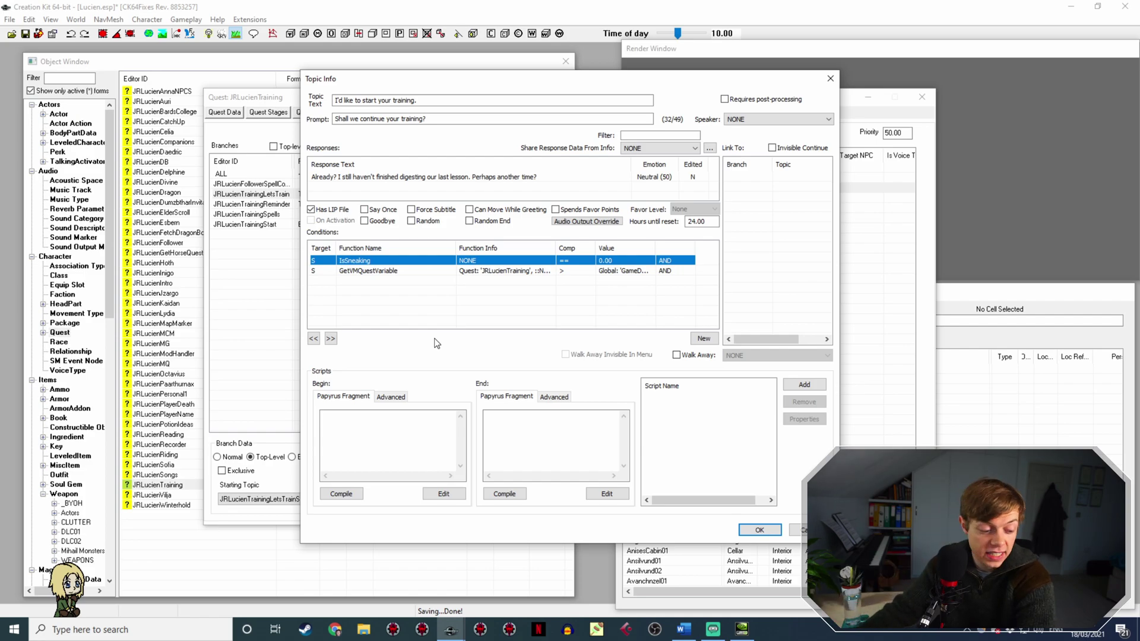
{"action": "key", "text": "ctrl+Down"}
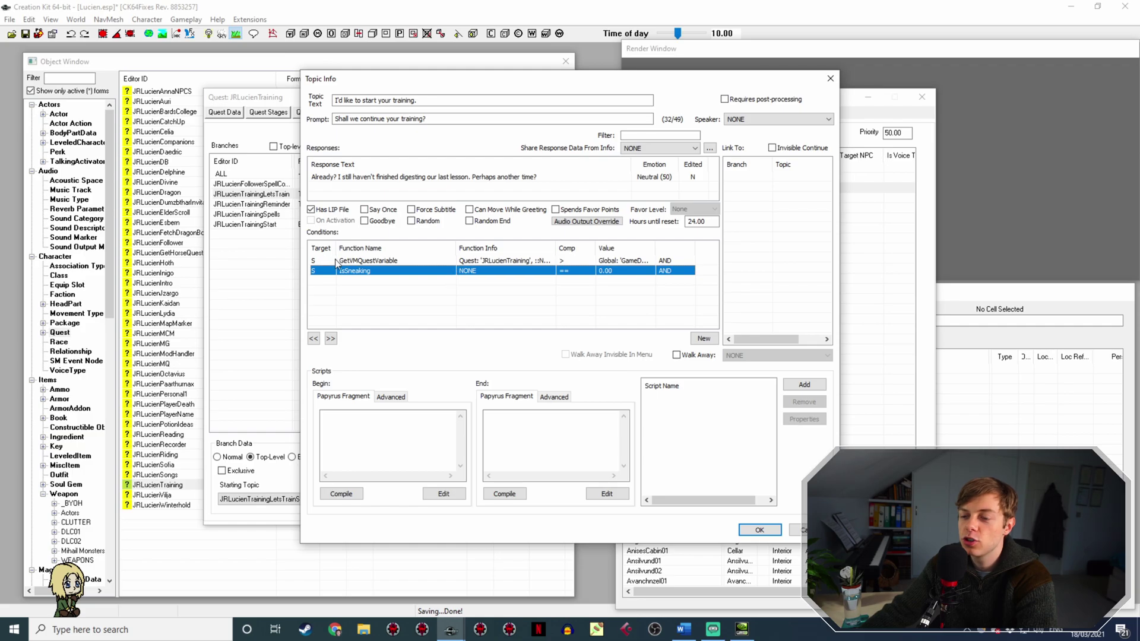
{"action": "left_click", "coordinate": [751, 521]}
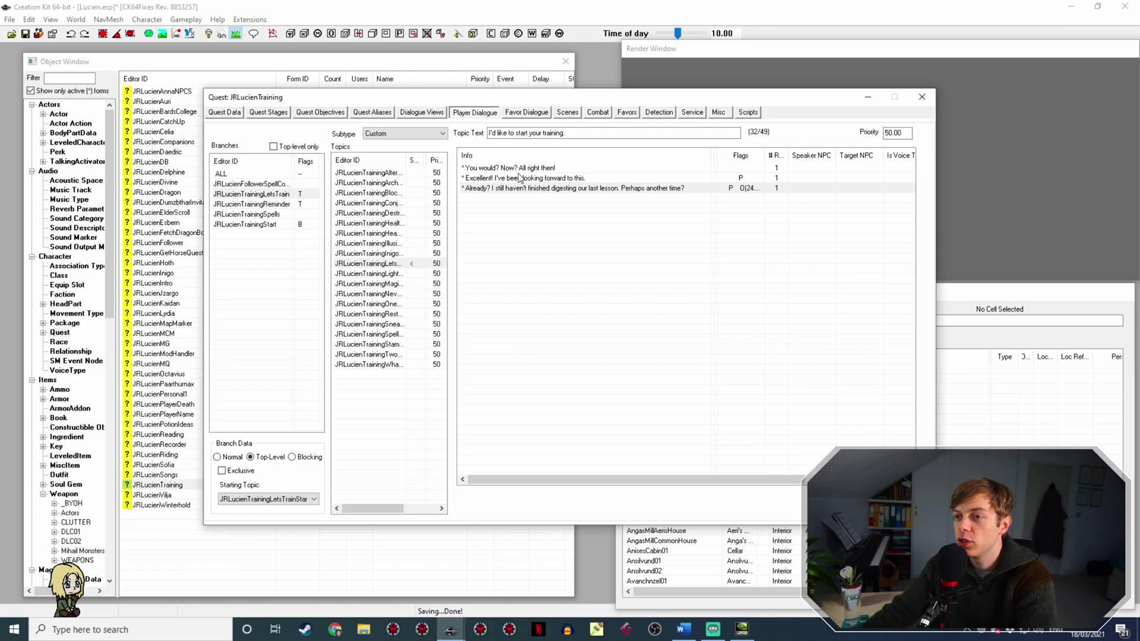
Review the conditions of all three responses under the "I'd like to start your training." topic.
{"action": "double_click", "coordinate": [535, 168]}
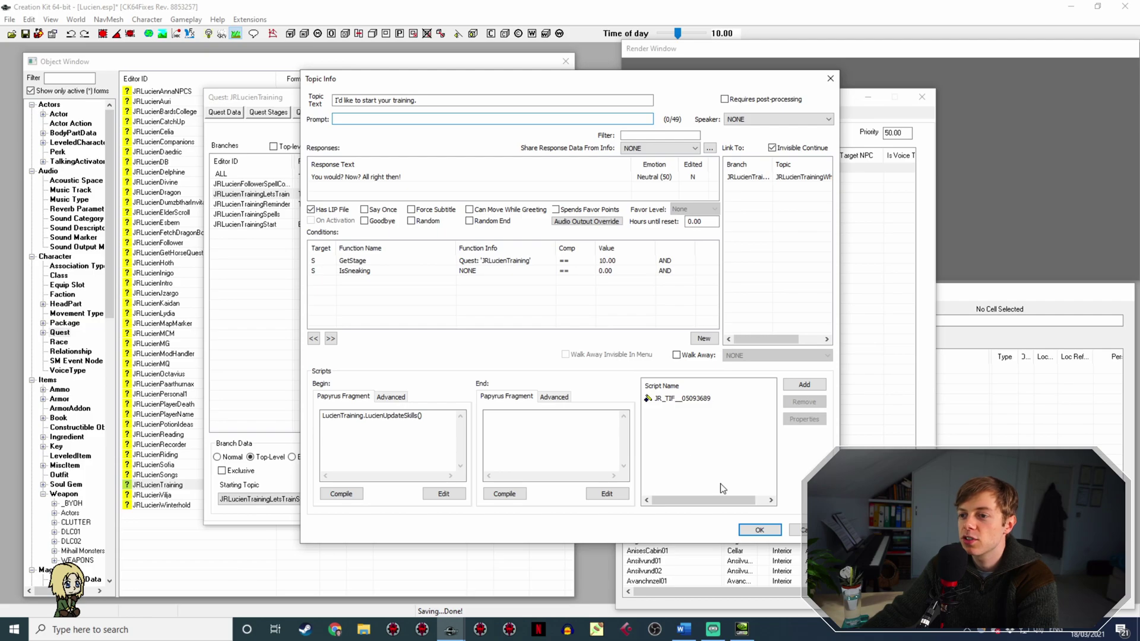
{"action": "left_click", "coordinate": [766, 529]}
{"action": "double_click", "coordinate": [580, 187]}
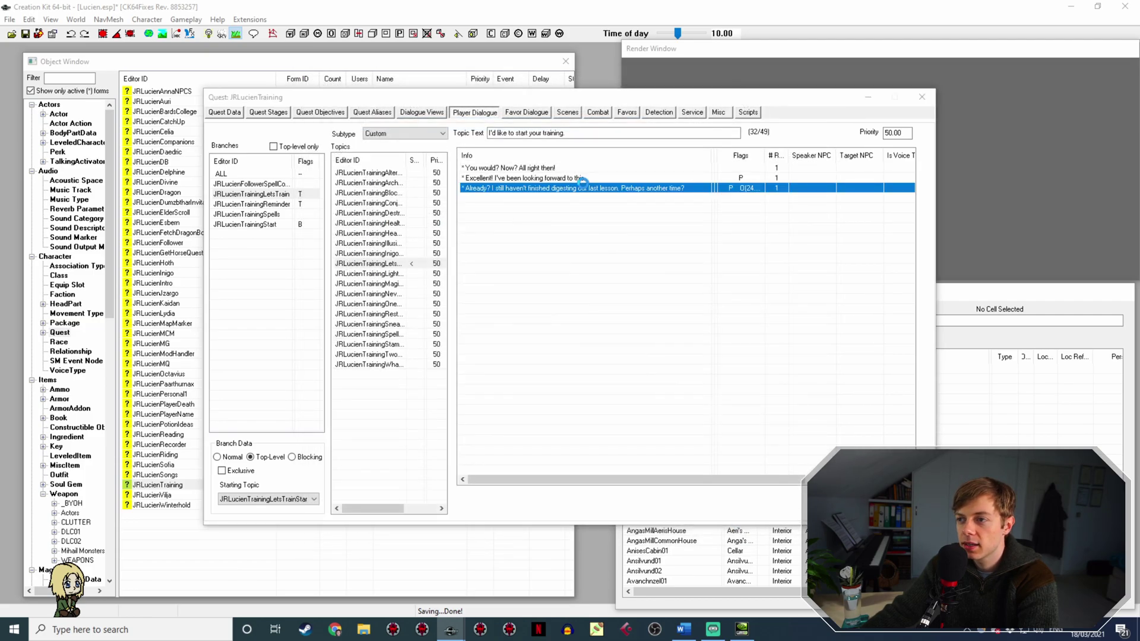
{"action": "left_click", "coordinate": [760, 530]}
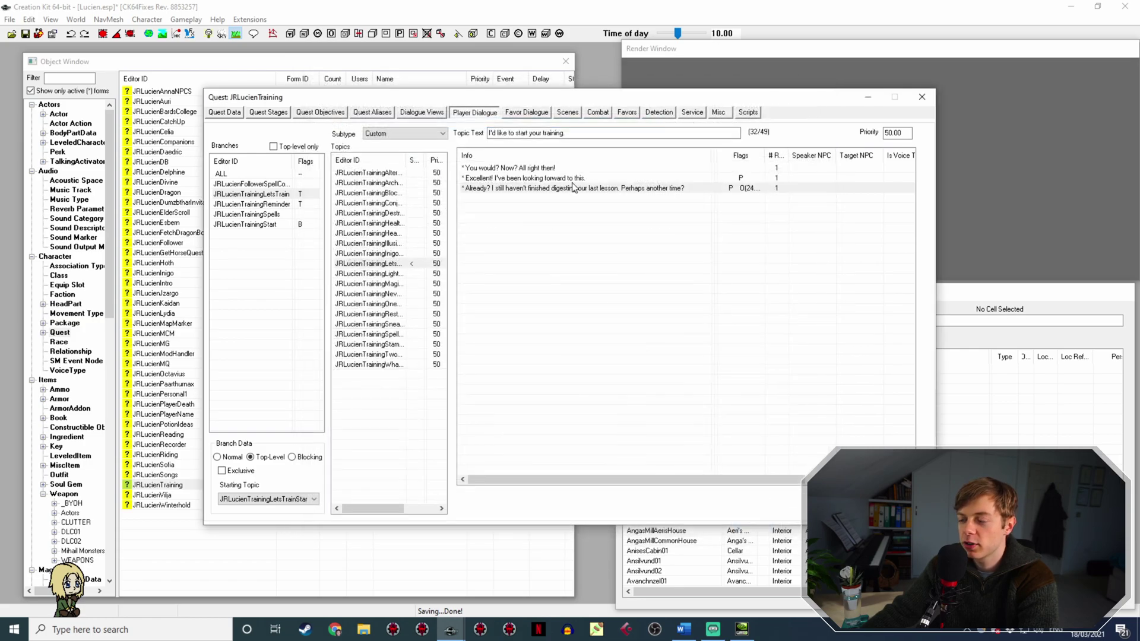
{"action": "double_click", "coordinate": [572, 178]}
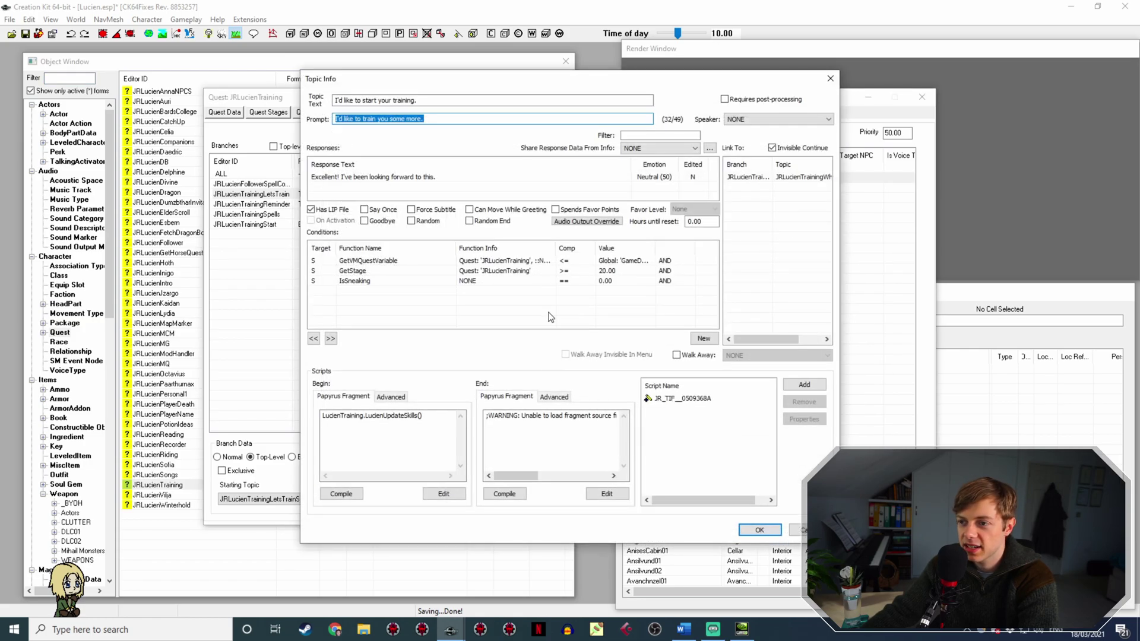
{"action": "left_click", "coordinate": [759, 530]}
Close the JRLucienTraining quest and save the plugin.
{"action": "key", "text": "Escape"}
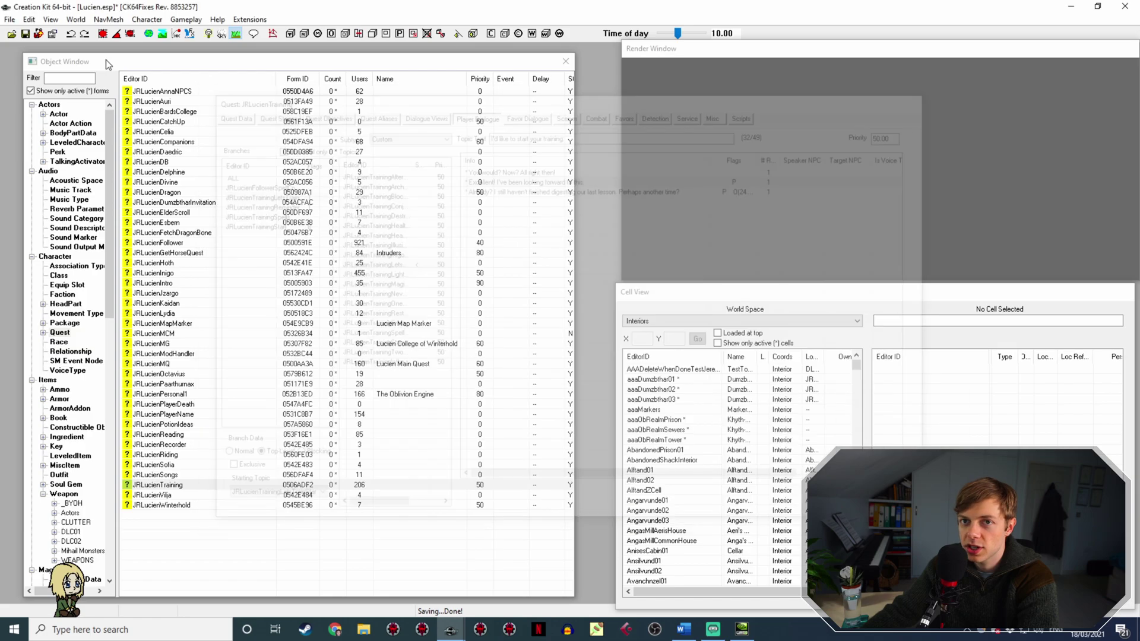
{"action": "left_click", "coordinate": [25, 33]}
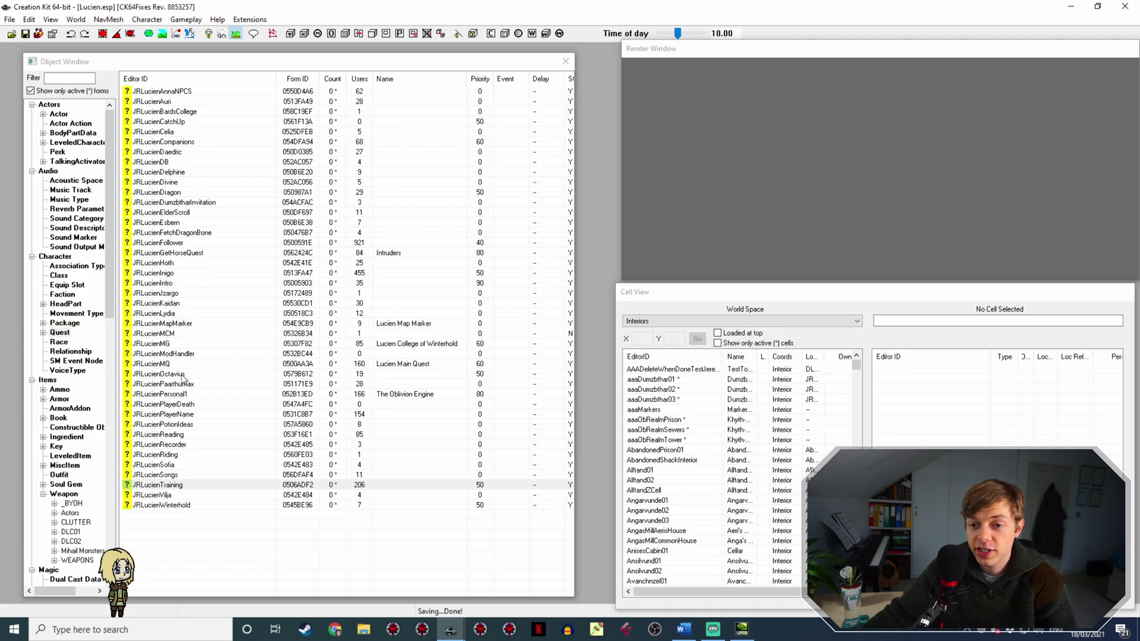
Open the JRLucienPersonal1 quest and examine the Papyrus fragment of stage 800 through its RegisterForSingleUpdateGameTime call.
{"action": "double_click", "coordinate": [189, 394]}
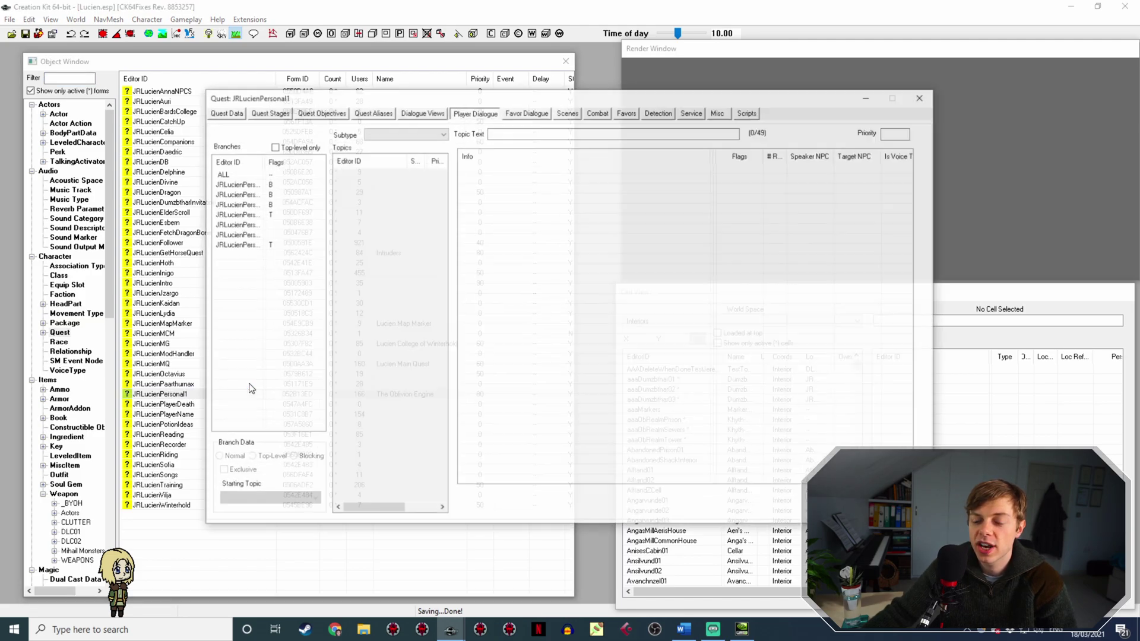
{"action": "left_click", "coordinate": [269, 114]}
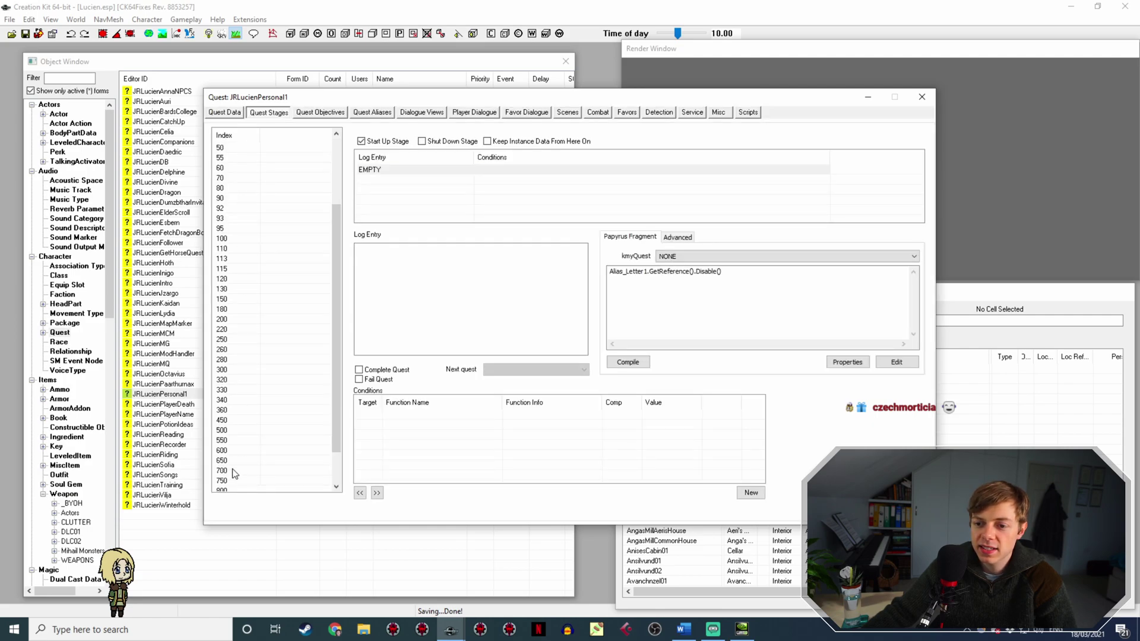
{"action": "left_click", "coordinate": [232, 471]}
{"action": "scroll", "coordinate": [233, 475], "scroll_direction": "down", "scroll_amount": 1}
{"action": "left_click", "coordinate": [238, 450]}
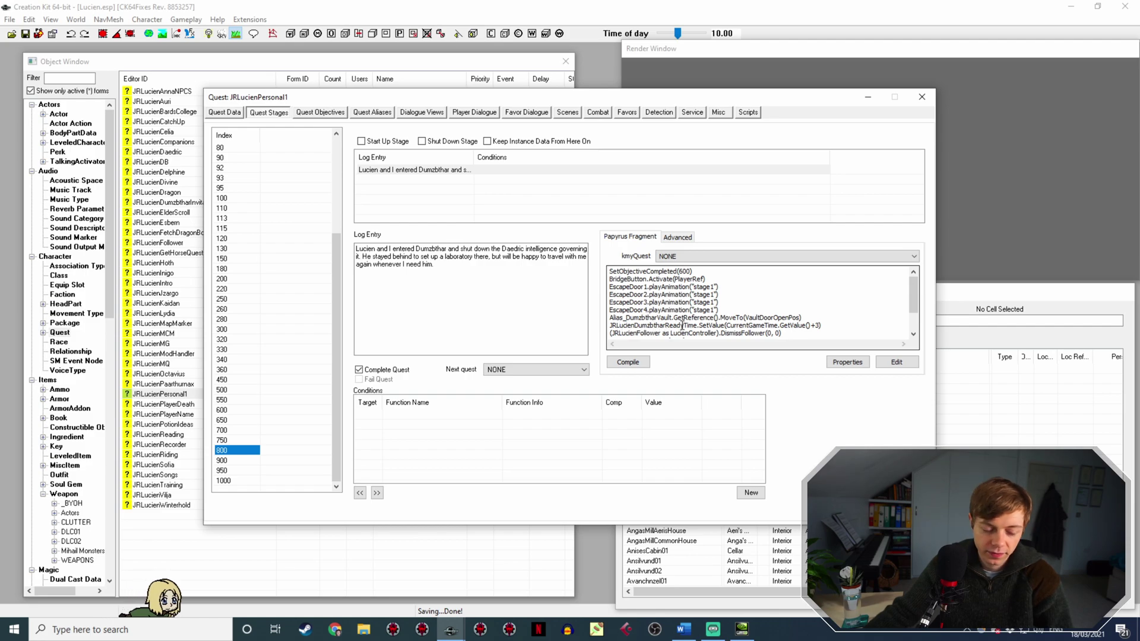
{"action": "scroll", "coordinate": [687, 319], "scroll_direction": "down", "scroll_amount": 1}
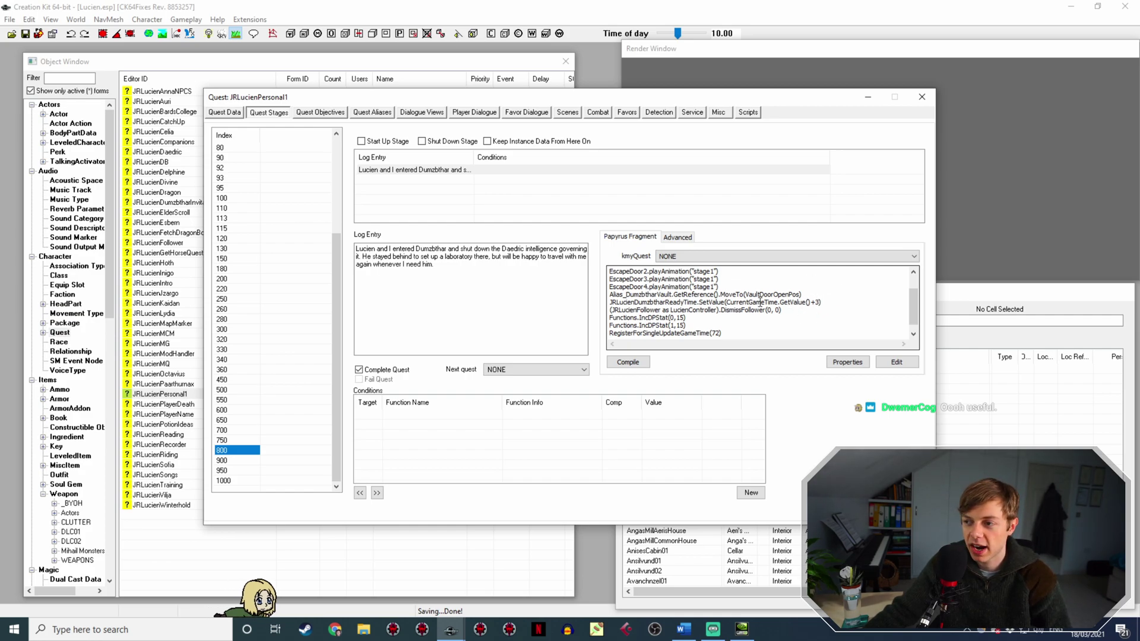
{"action": "scroll", "coordinate": [759, 302], "scroll_direction": "down", "scroll_amount": 1}
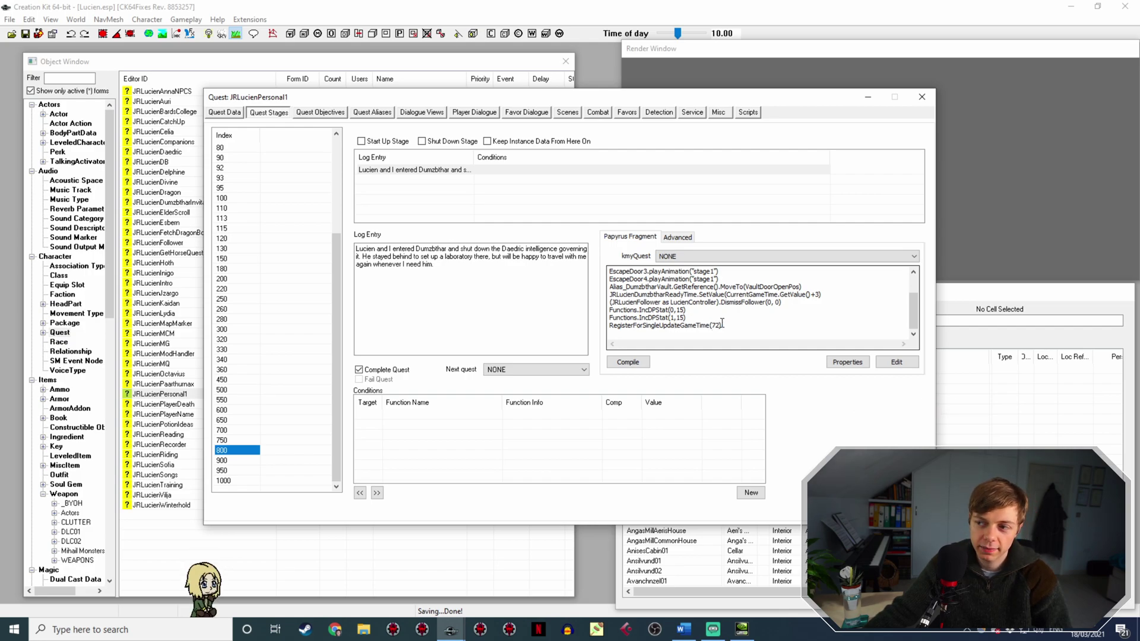
Open the source of the JR_QF_JRLucienPersonal1_042B13ED script, examine its OnUpdateGameTime event, and close the script.
{"action": "left_click", "coordinate": [748, 113]}
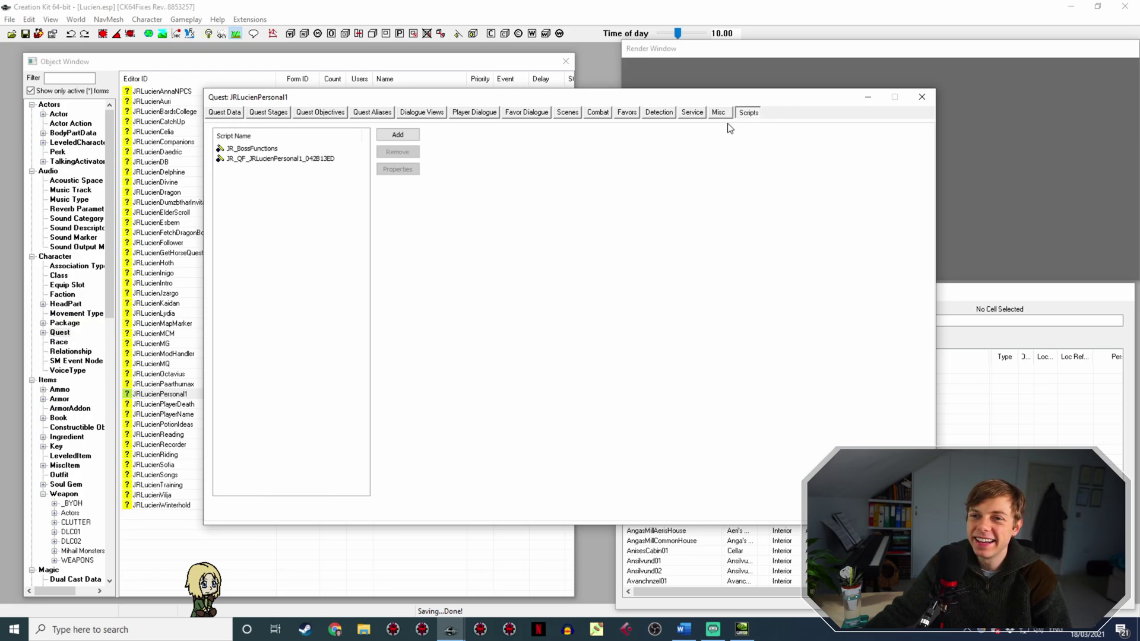
{"action": "right_click", "coordinate": [308, 158]}
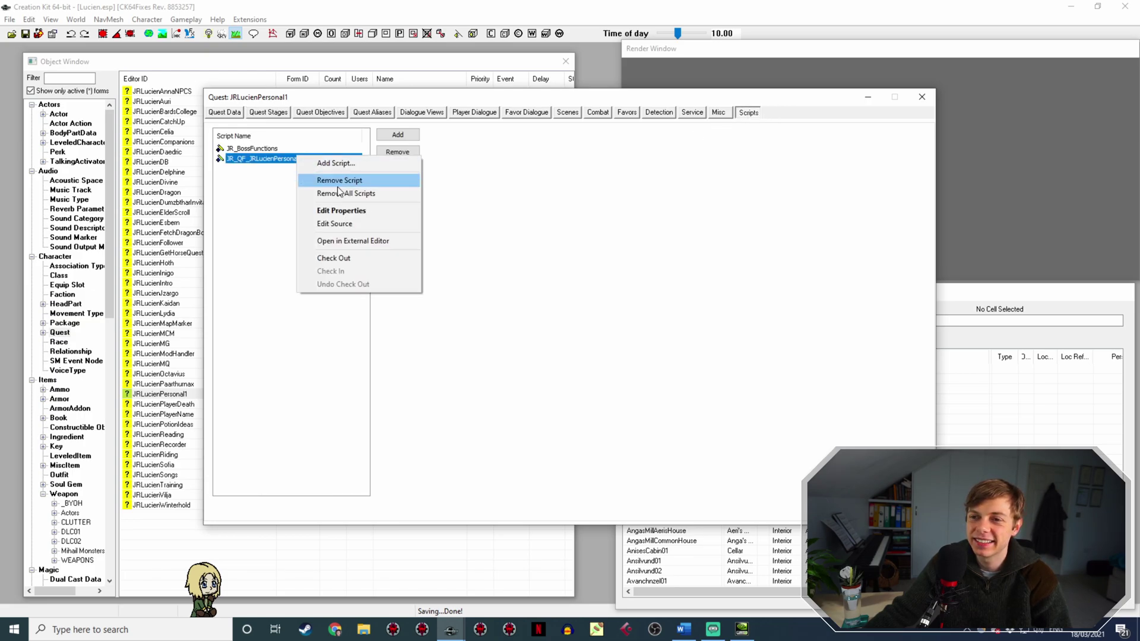
{"action": "left_click", "coordinate": [355, 223]}
{"action": "left_click_drag", "start_coordinate": [695, 180], "coordinate": [661, 485]}
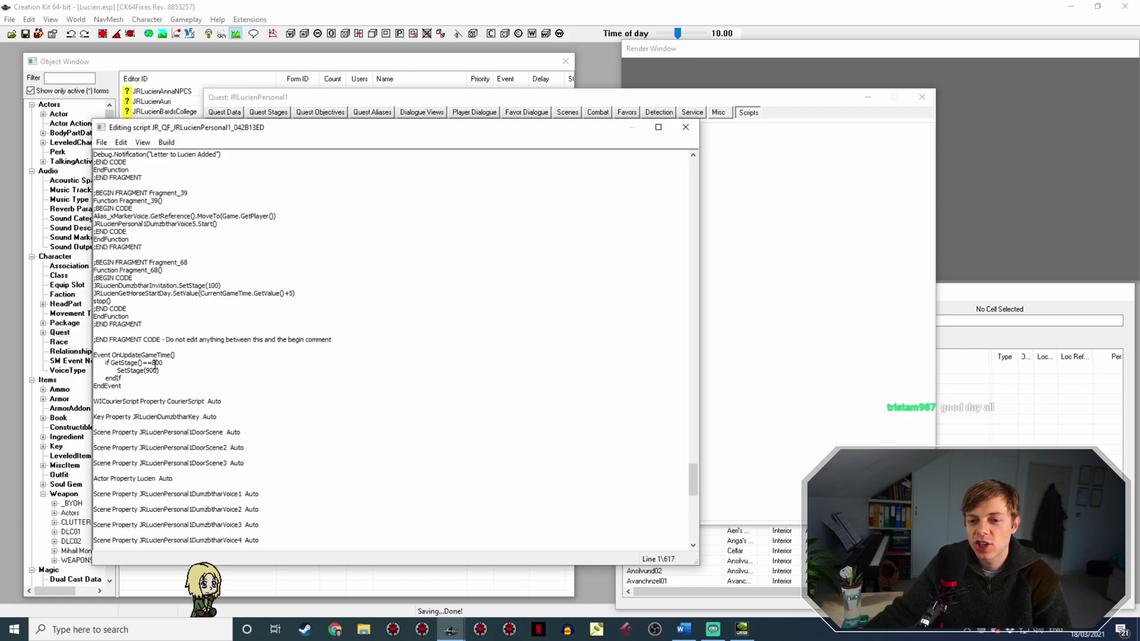
{"action": "left_click", "coordinate": [695, 128]}
Examine the Papyrus fragment of quest stage 900 in JRLucienPersonal1.
{"action": "left_click", "coordinate": [269, 113]}
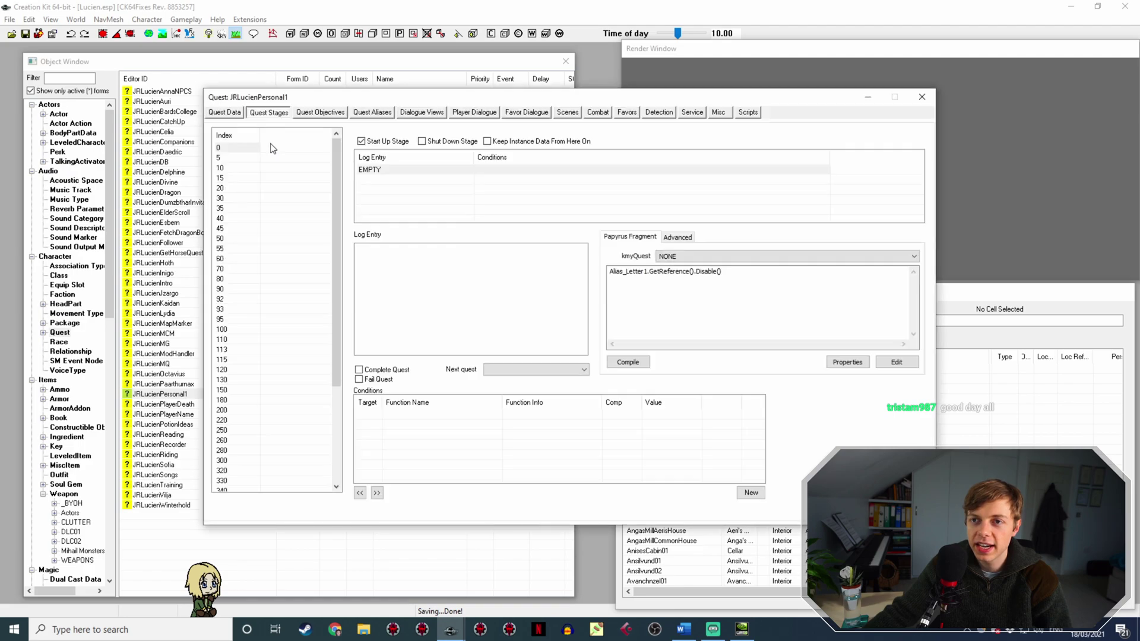
{"action": "scroll", "coordinate": [258, 264], "scroll_direction": "down", "scroll_amount": 3}
{"action": "left_click", "coordinate": [225, 461]}
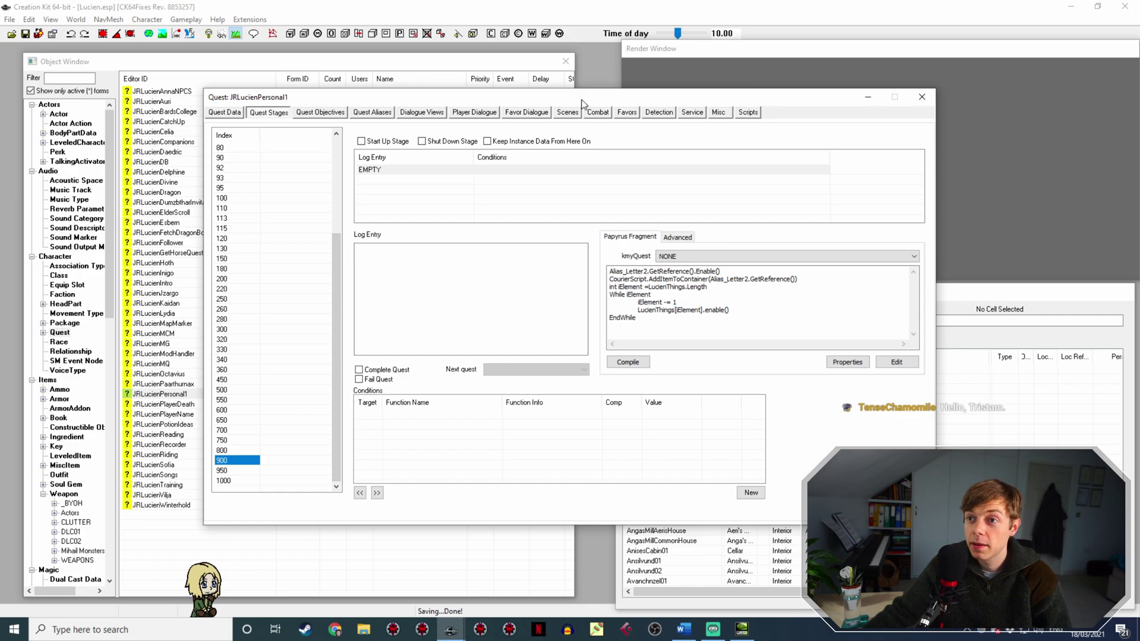
Open the response info of the JRLucienPersonal1DumzbtharRejoin branch in the quest's player dialogue.
{"action": "left_click", "coordinate": [490, 113]}
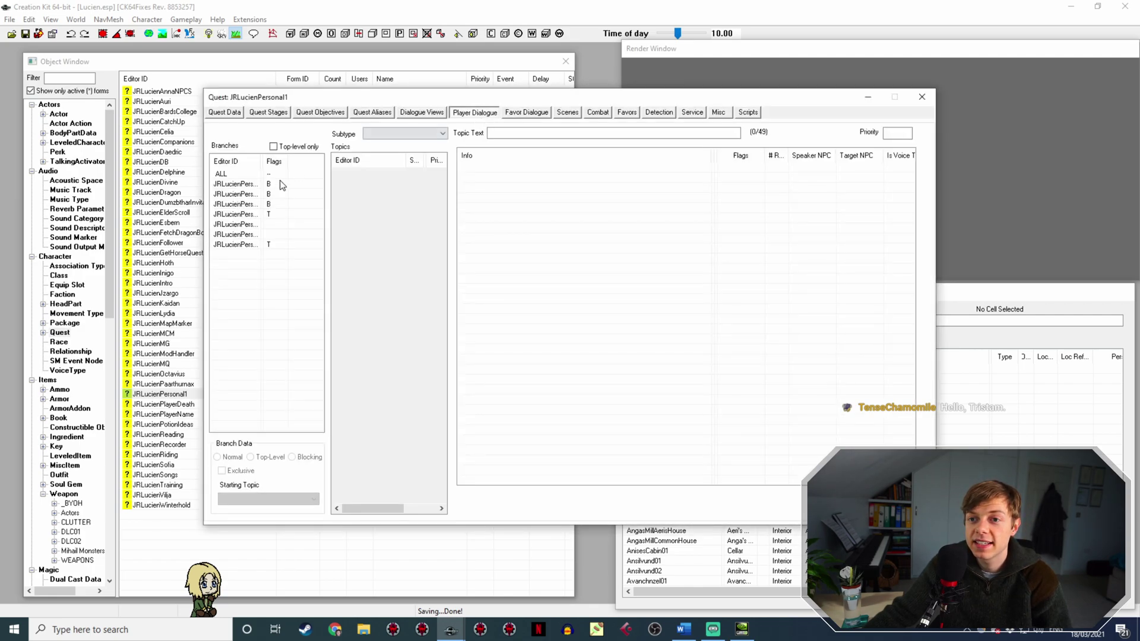
{"action": "left_click_drag", "start_coordinate": [258, 160], "coordinate": [325, 161]}
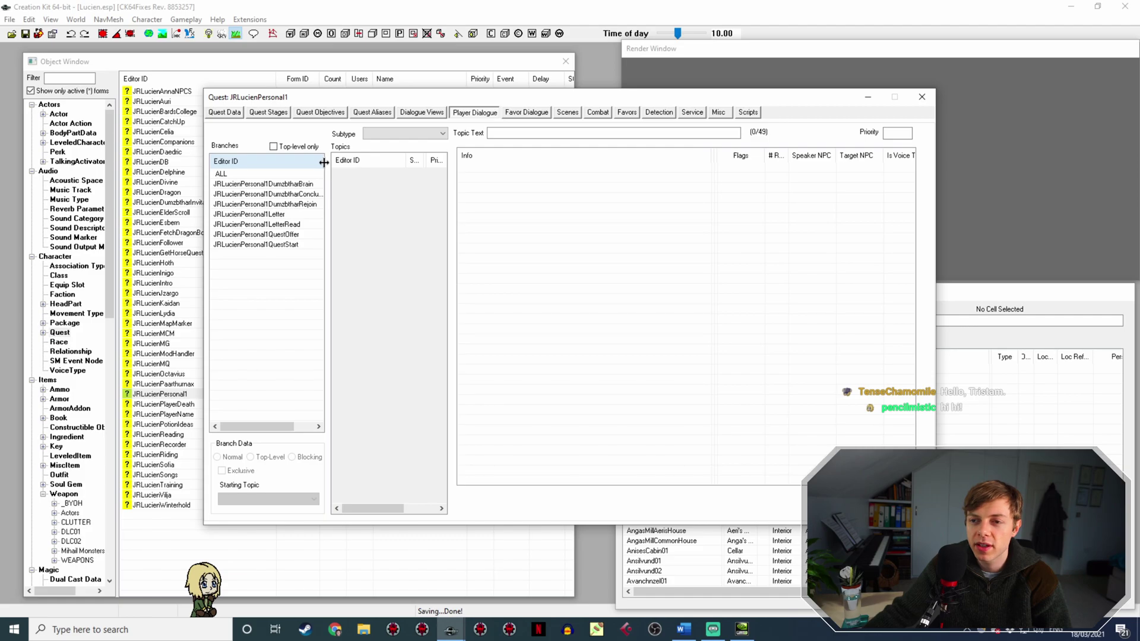
{"action": "left_click", "coordinate": [300, 205]}
{"action": "double_click", "coordinate": [560, 169]}
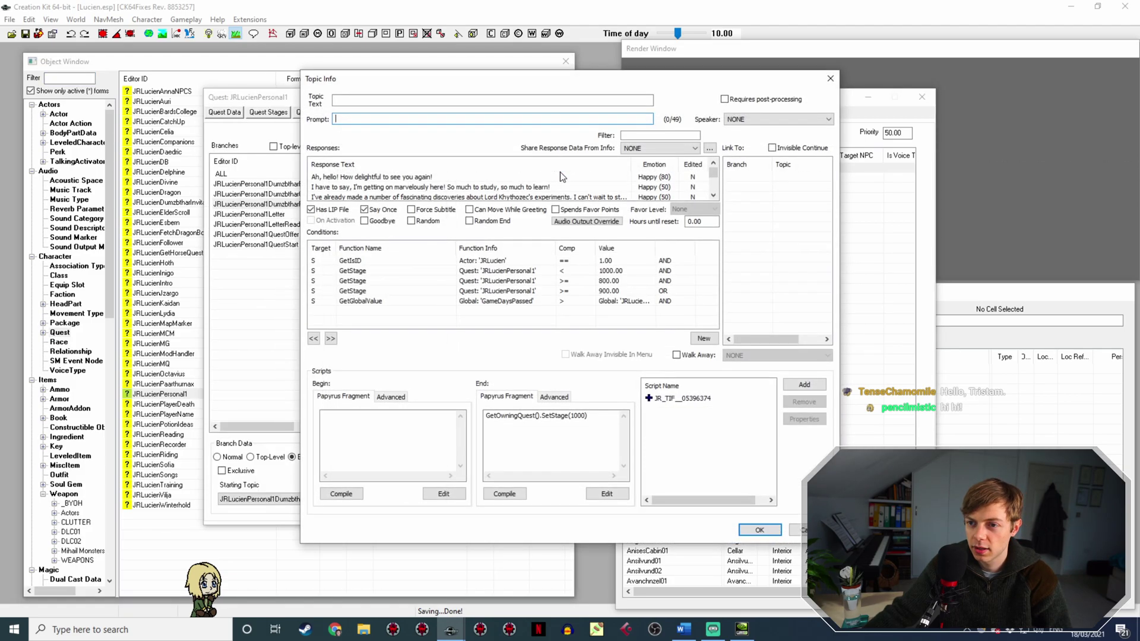
Examine the GetGlobalValue condition's GameDaysPassed parameter and global comparison value, and close the topic info and quest without changes.
{"action": "left_click", "coordinate": [413, 300]}
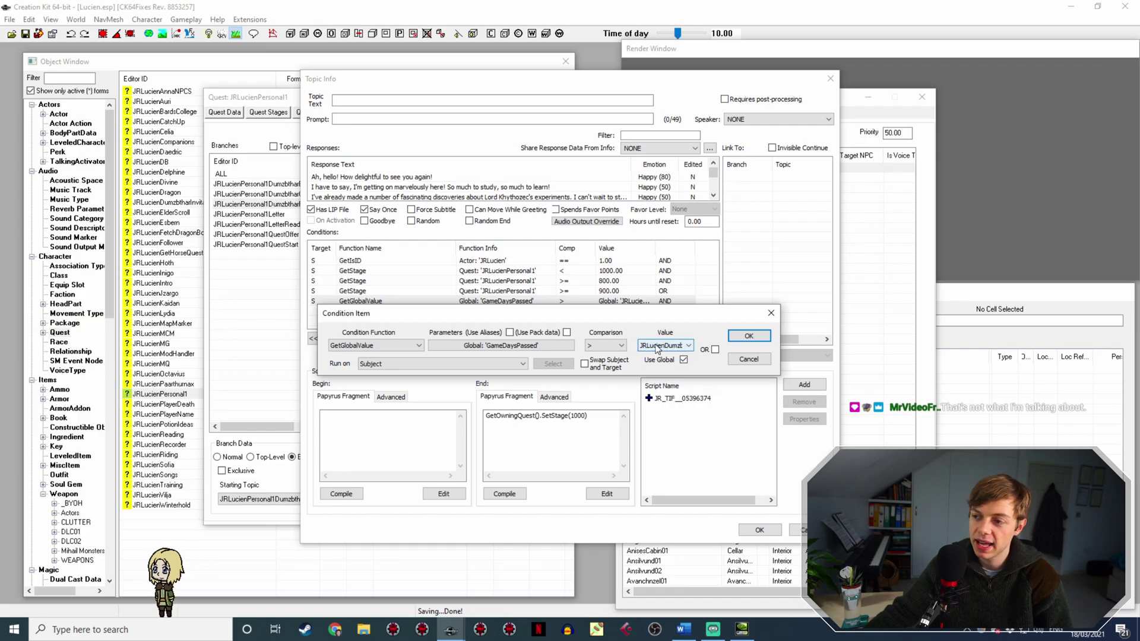
{"action": "left_click", "coordinate": [749, 337]}
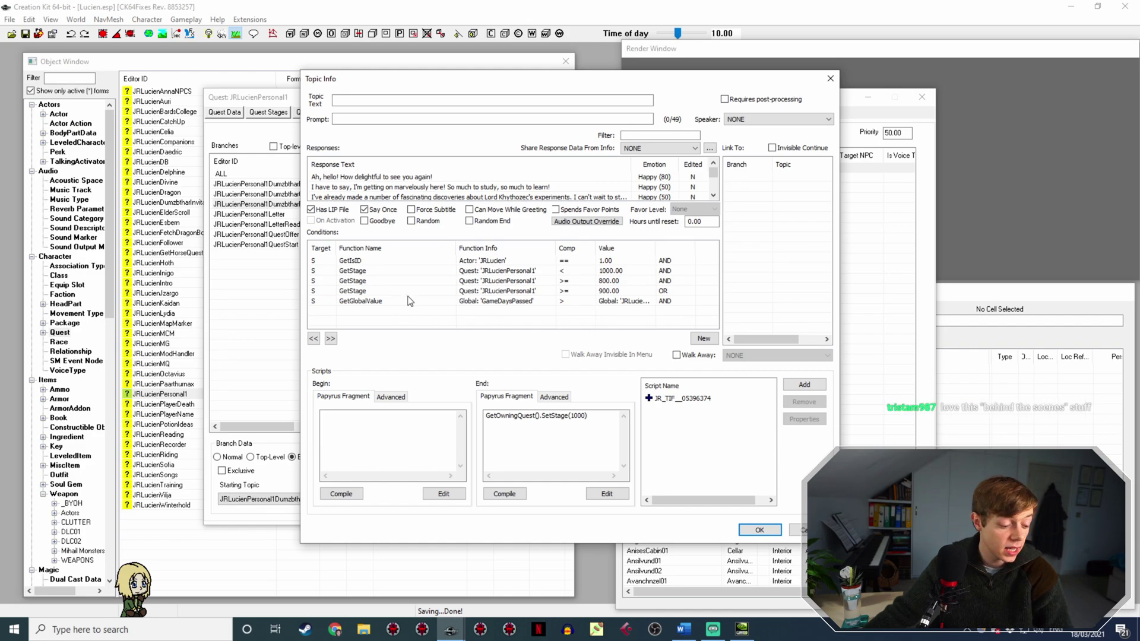
{"action": "double_click", "coordinate": [491, 301]}
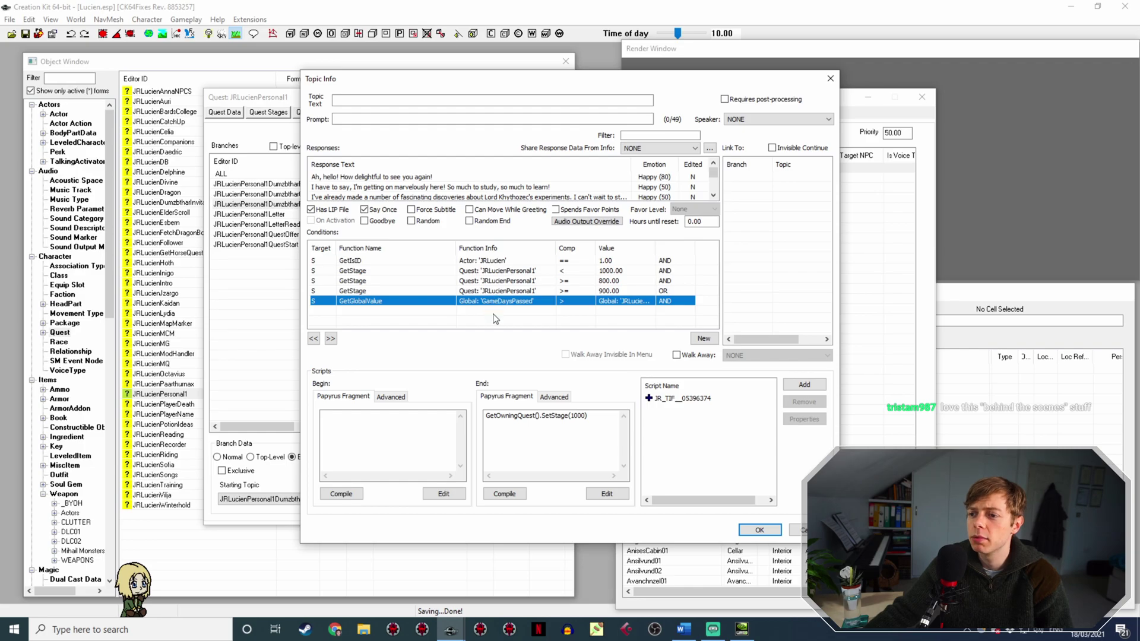
{"action": "left_click", "coordinate": [469, 389]}
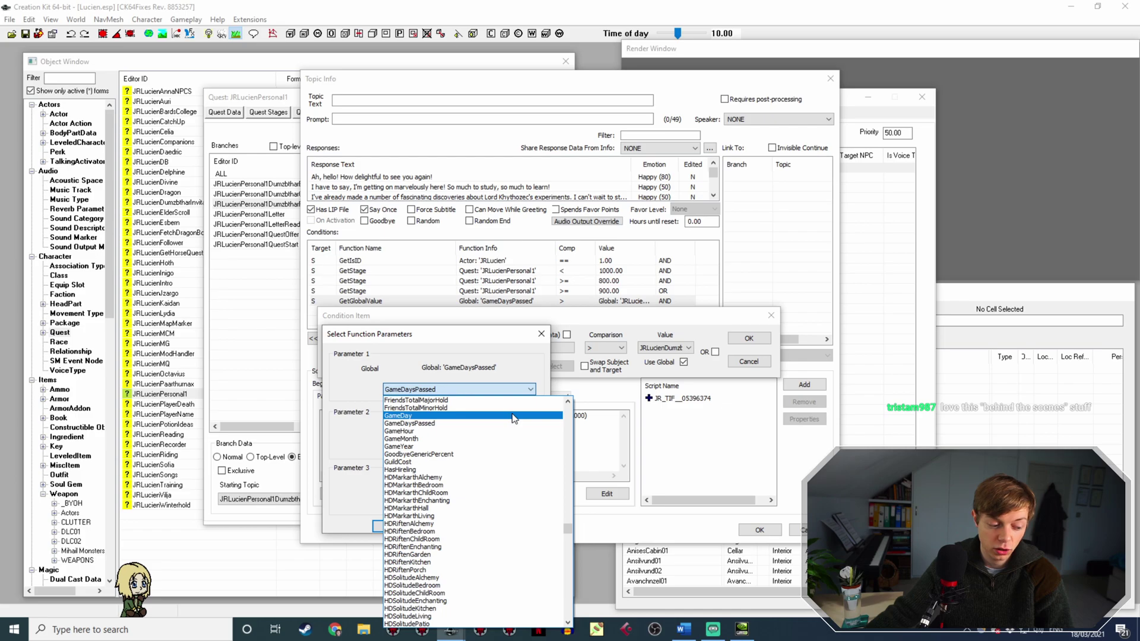
{"action": "left_click", "coordinate": [481, 368]}
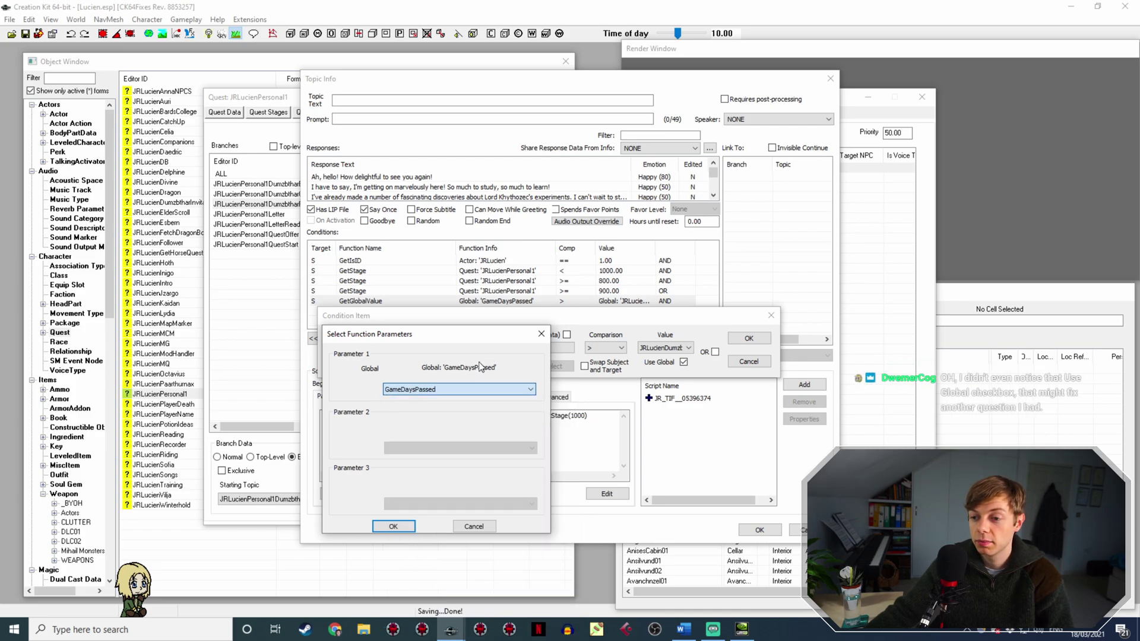
{"action": "left_click", "coordinate": [475, 525]}
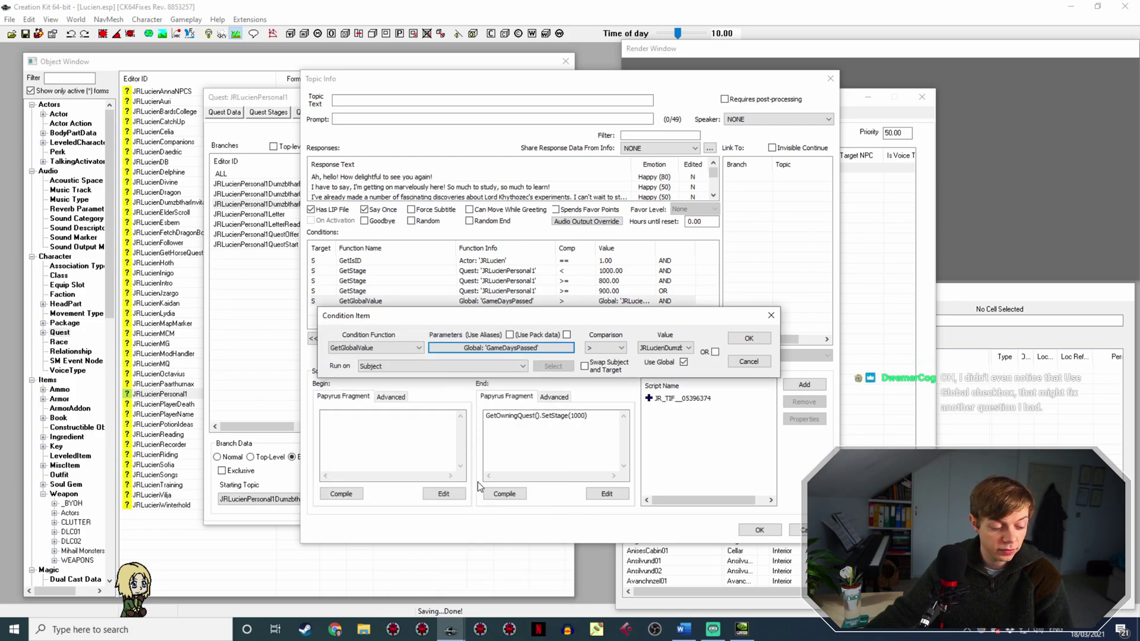
{"action": "left_click", "coordinate": [749, 362]}
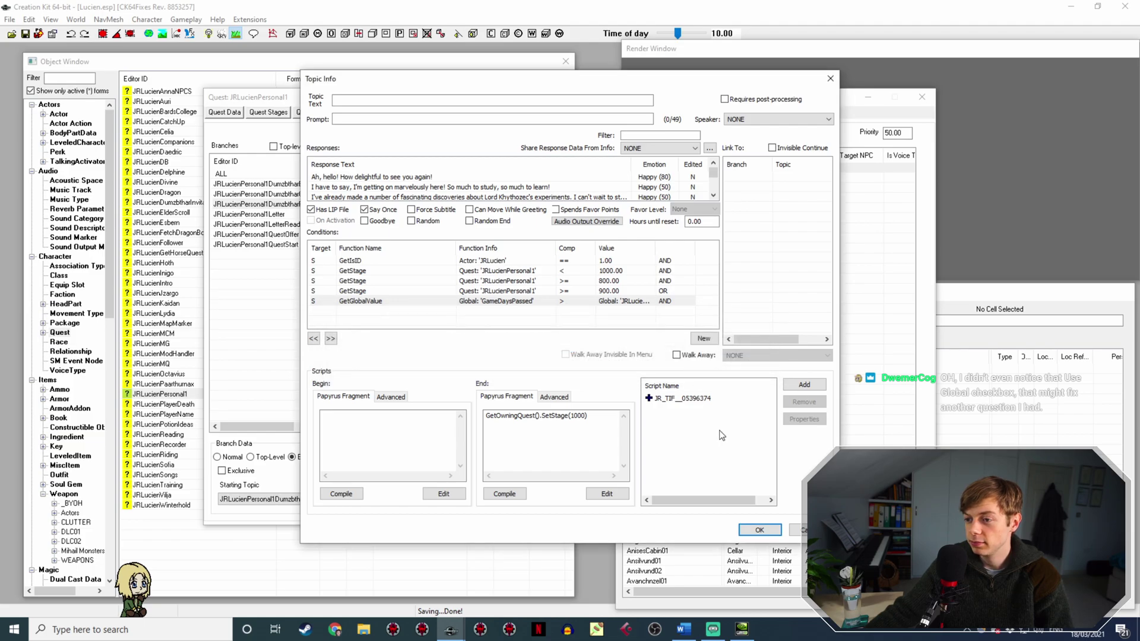
{"action": "left_click", "coordinate": [799, 529]}
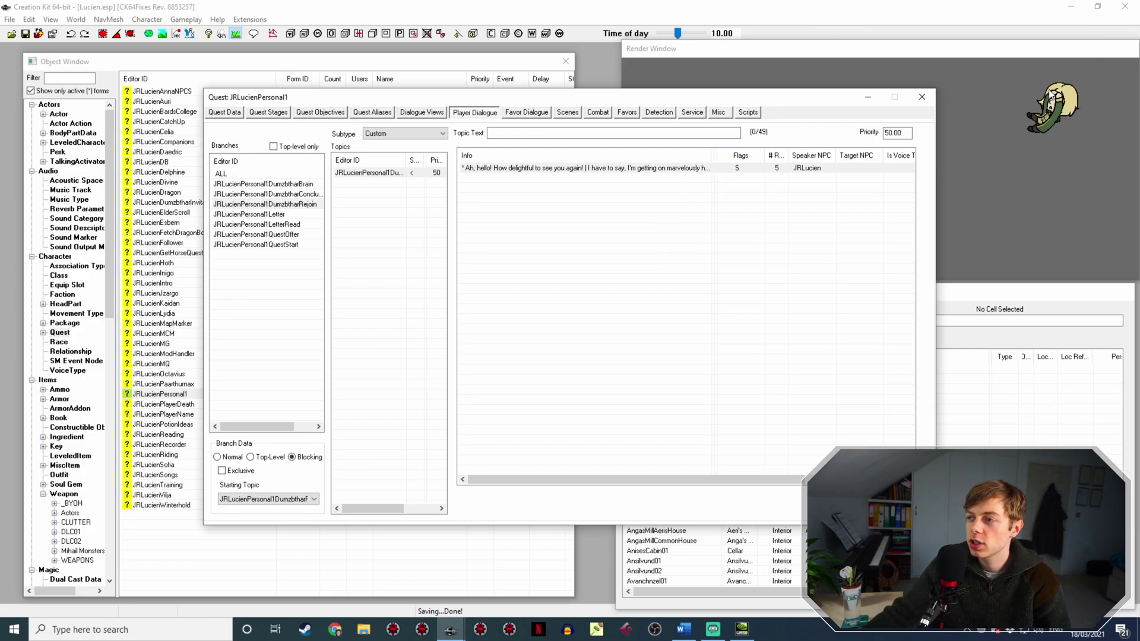
{"action": "left_click", "coordinate": [916, 98]}
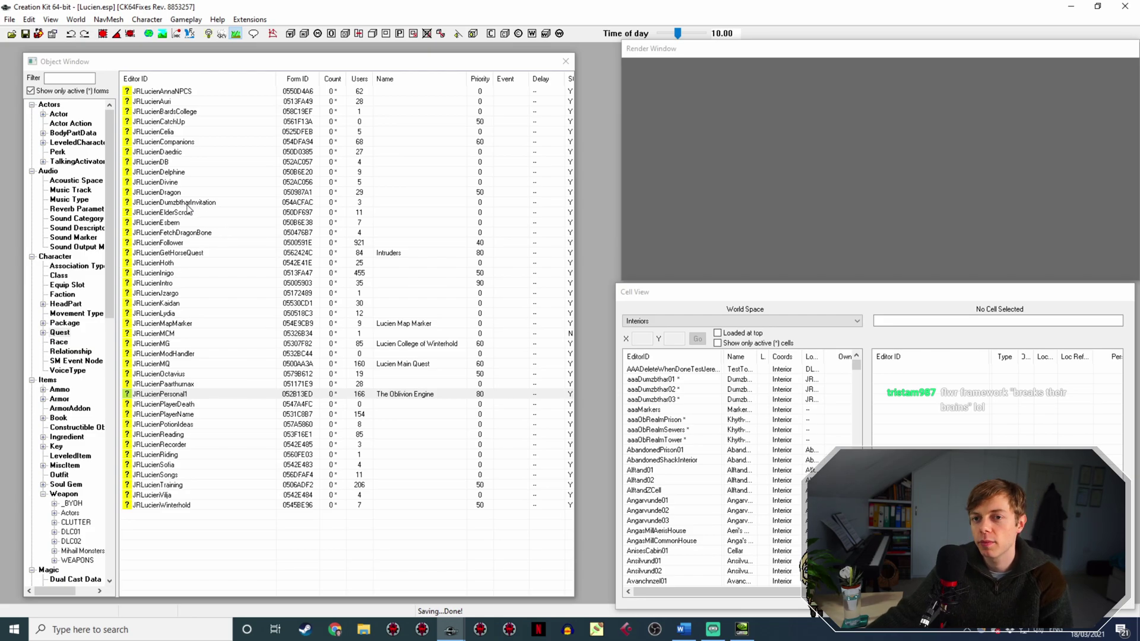
Open the PlayerAlias reference alias of the JRLucienModHandler quest and bring up the source of its JR_ModChecker script.
{"action": "left_click", "coordinate": [172, 354]}
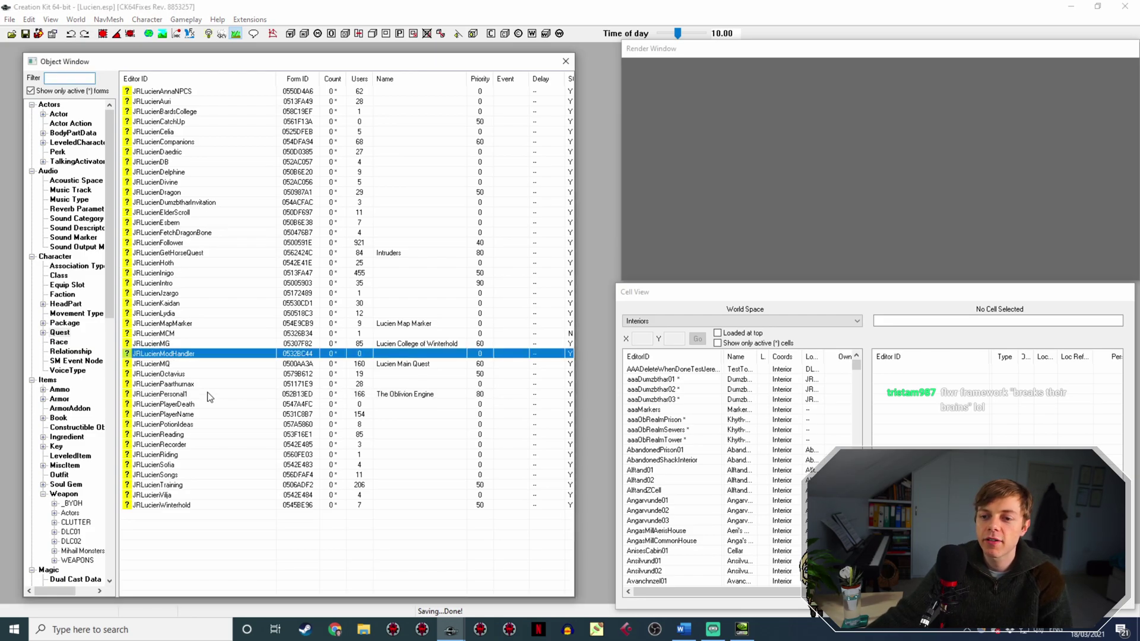
{"action": "key", "text": "Return"}
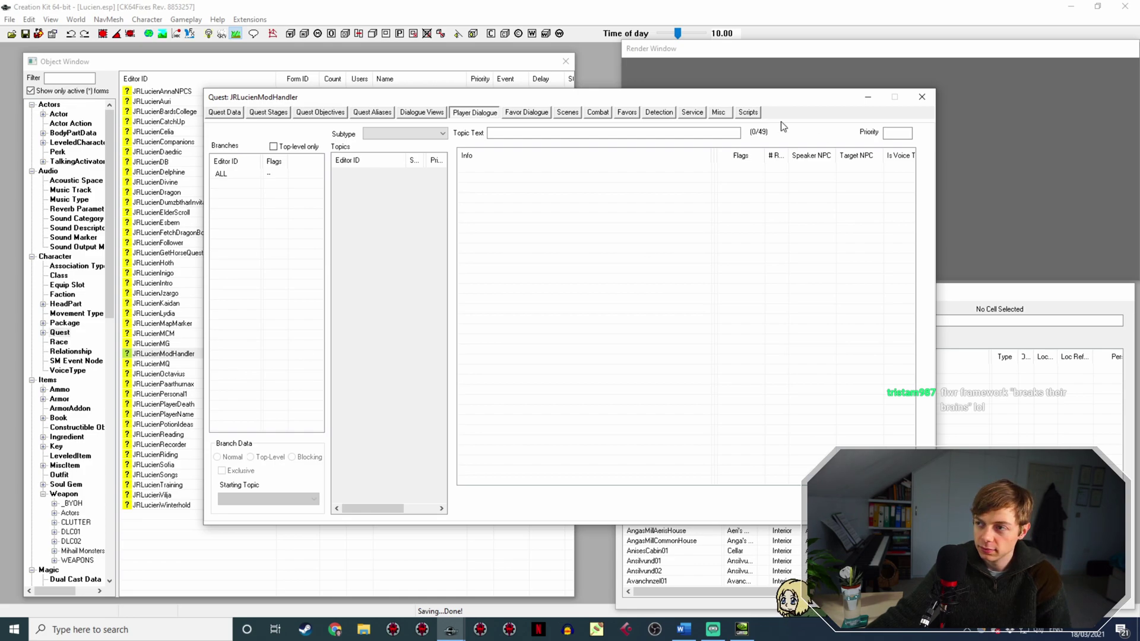
{"action": "left_click", "coordinate": [749, 113]}
{"action": "left_click", "coordinate": [372, 112]}
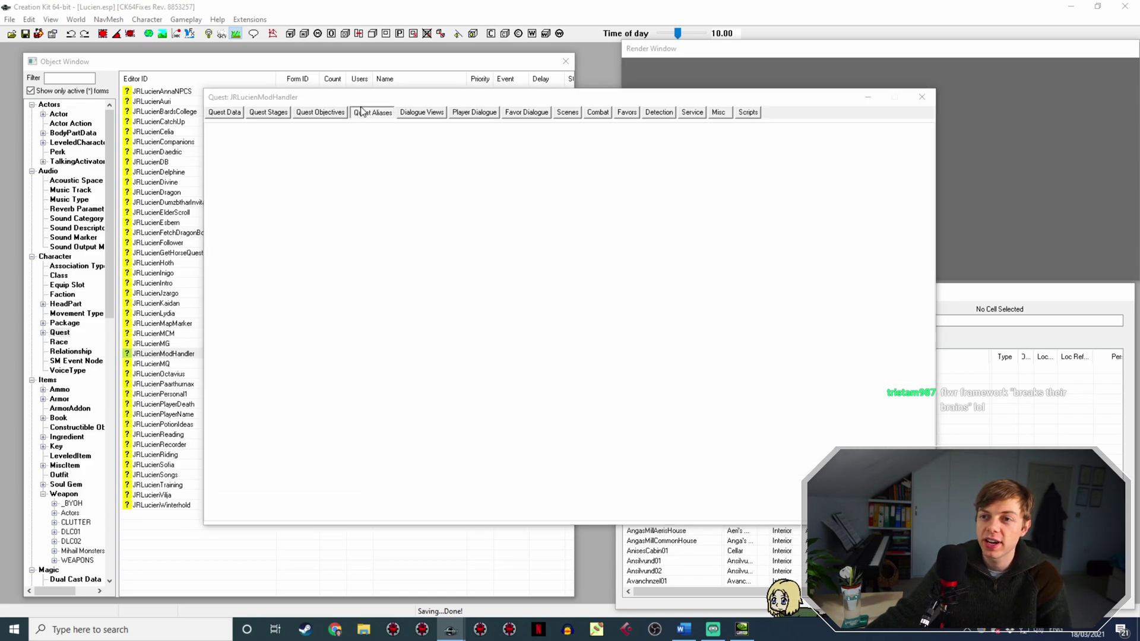
{"action": "double_click", "coordinate": [342, 172]}
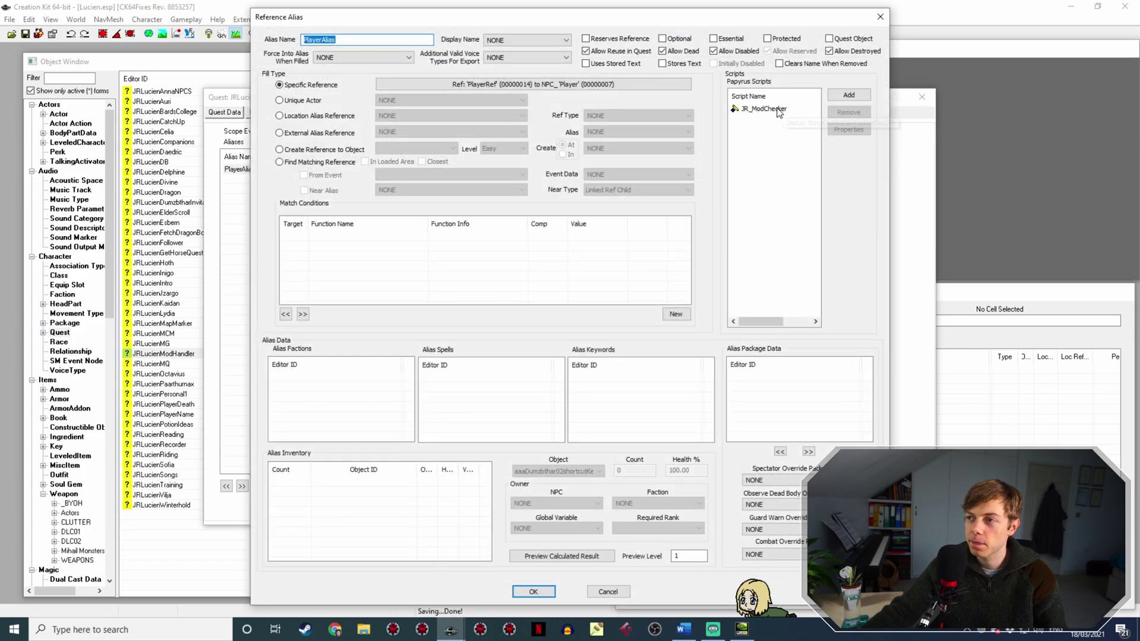
{"action": "right_click", "coordinate": [779, 111]}
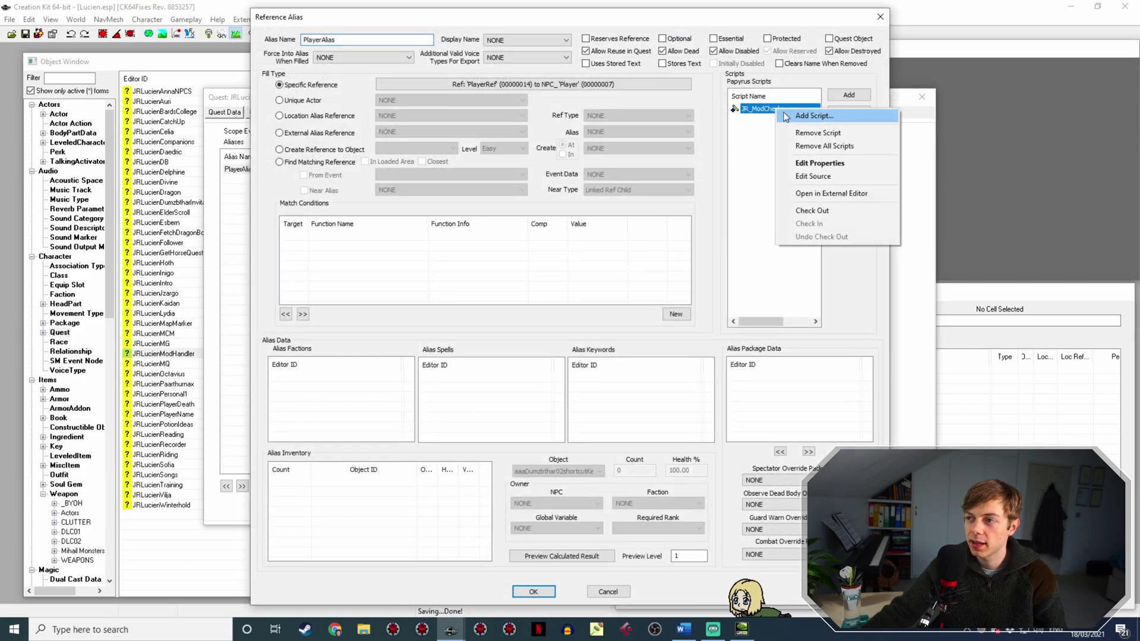
{"action": "left_click", "coordinate": [814, 176]}
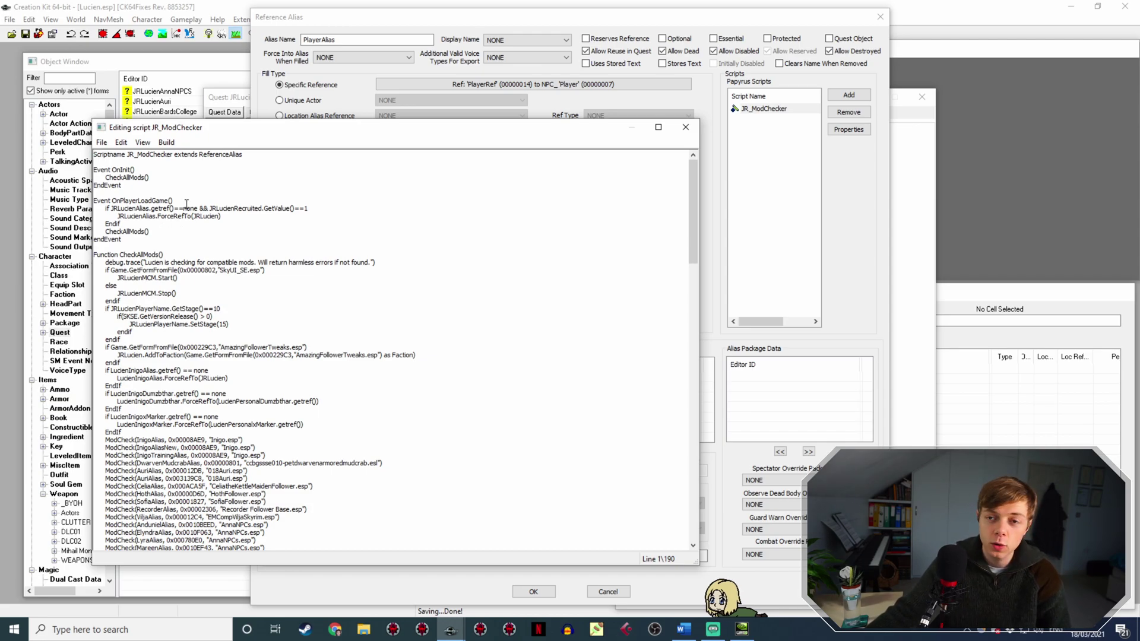
{"action": "left_click", "coordinate": [87, 262]}
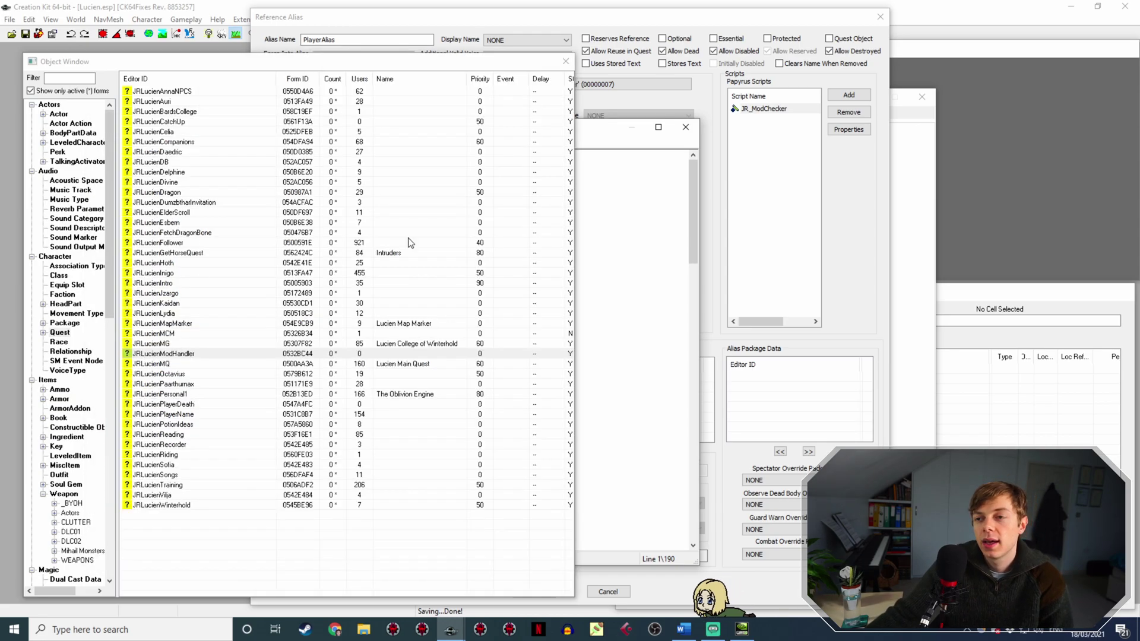
{"action": "left_click", "coordinate": [597, 136]}
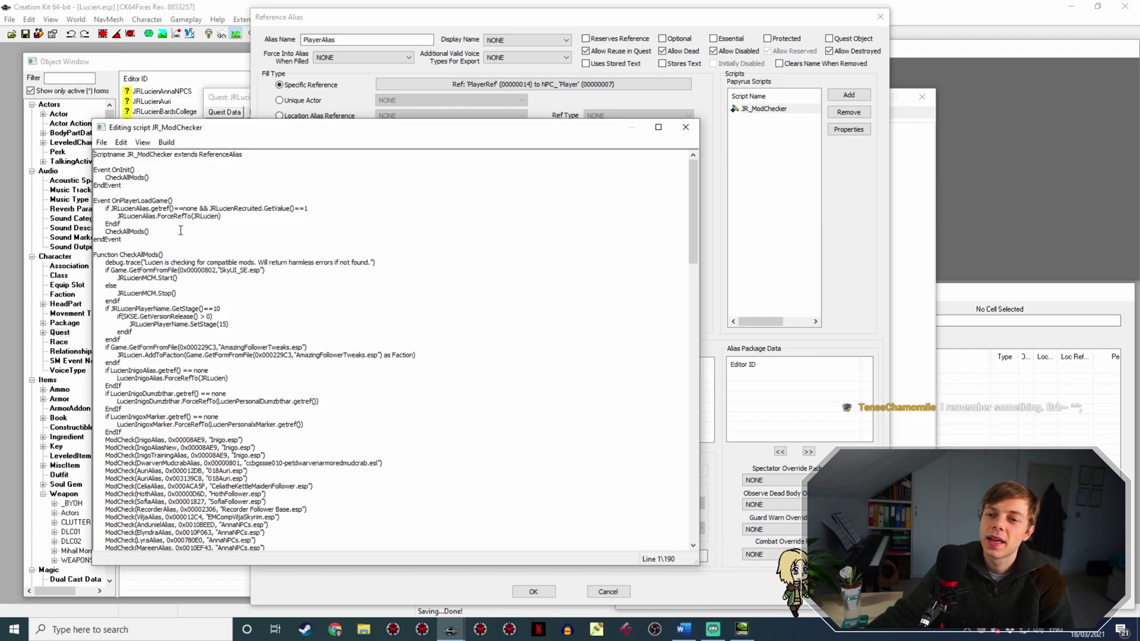
Examine the OnPlayerLoadGame event, including its JRLucienAlias check, ForceRefTo line and CheckAllMods call.
{"action": "left_click_drag", "start_coordinate": [95, 199], "coordinate": [237, 220]}
{"action": "left_click", "coordinate": [202, 224]}
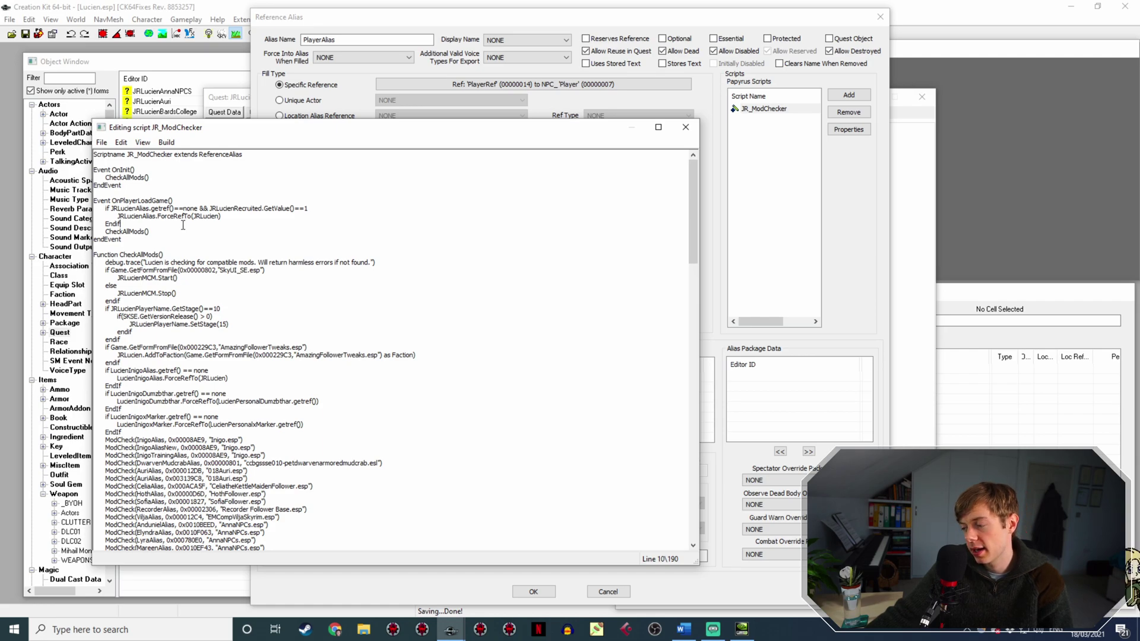
{"action": "left_click_drag", "start_coordinate": [141, 225], "coordinate": [98, 208]}
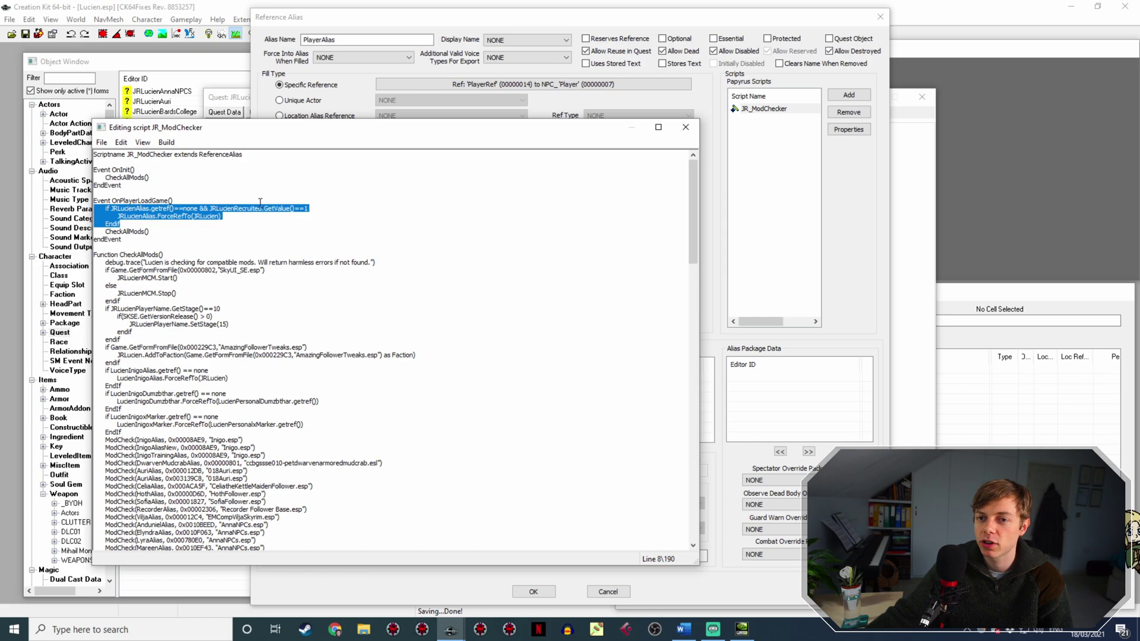
{"action": "left_click", "coordinate": [166, 210]}
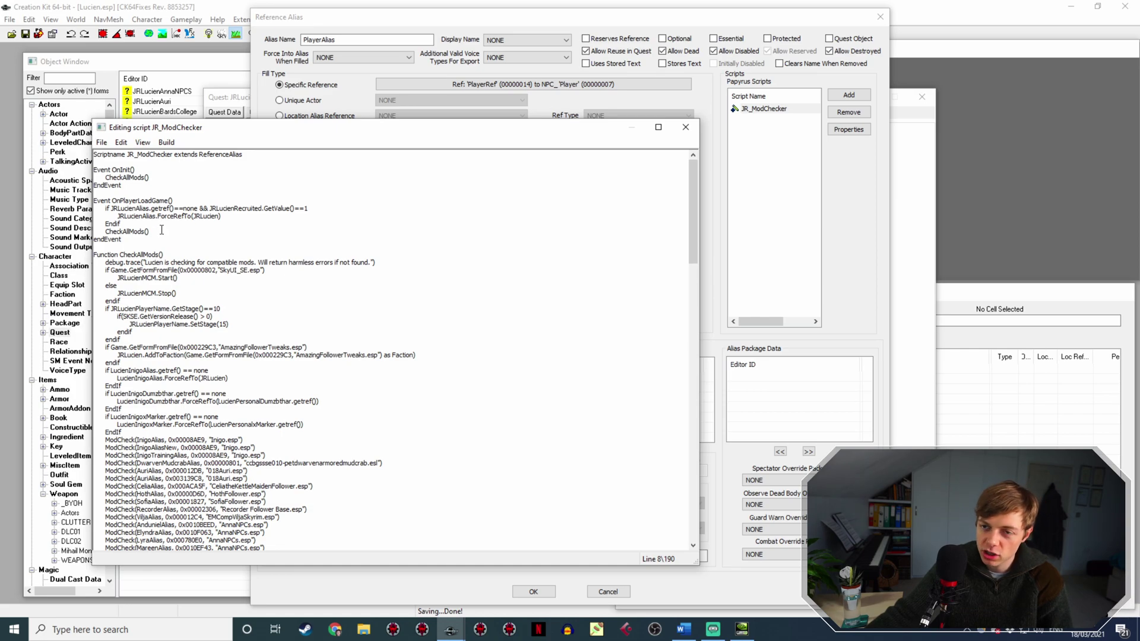
{"action": "left_click_drag", "start_coordinate": [157, 225], "coordinate": [95, 216]}
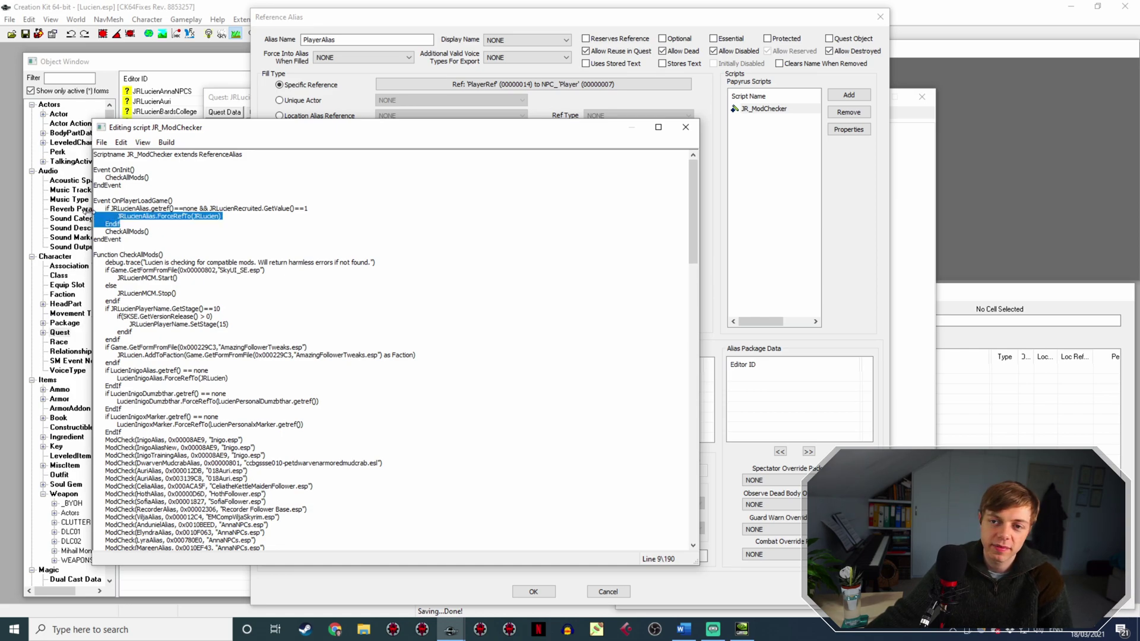
{"action": "double_click", "coordinate": [134, 232]}
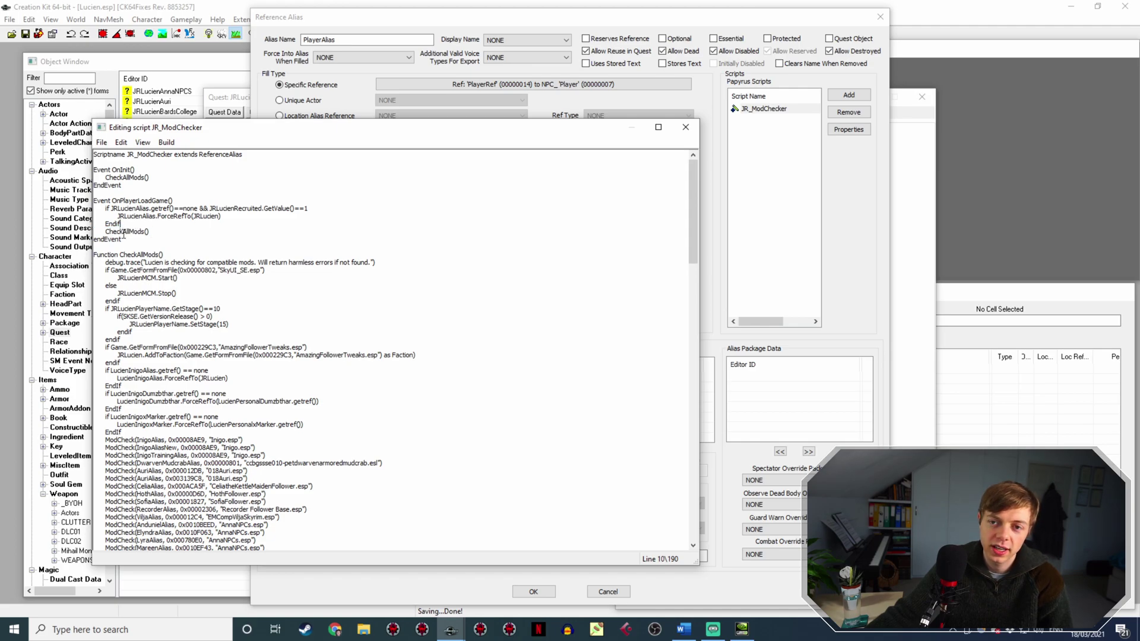
Examine the CheckAllMods function and its list of ModCheck calls, starting with the InigoAlias entries.
{"action": "scroll", "coordinate": [194, 271], "scroll_direction": "down", "scroll_amount": 11}
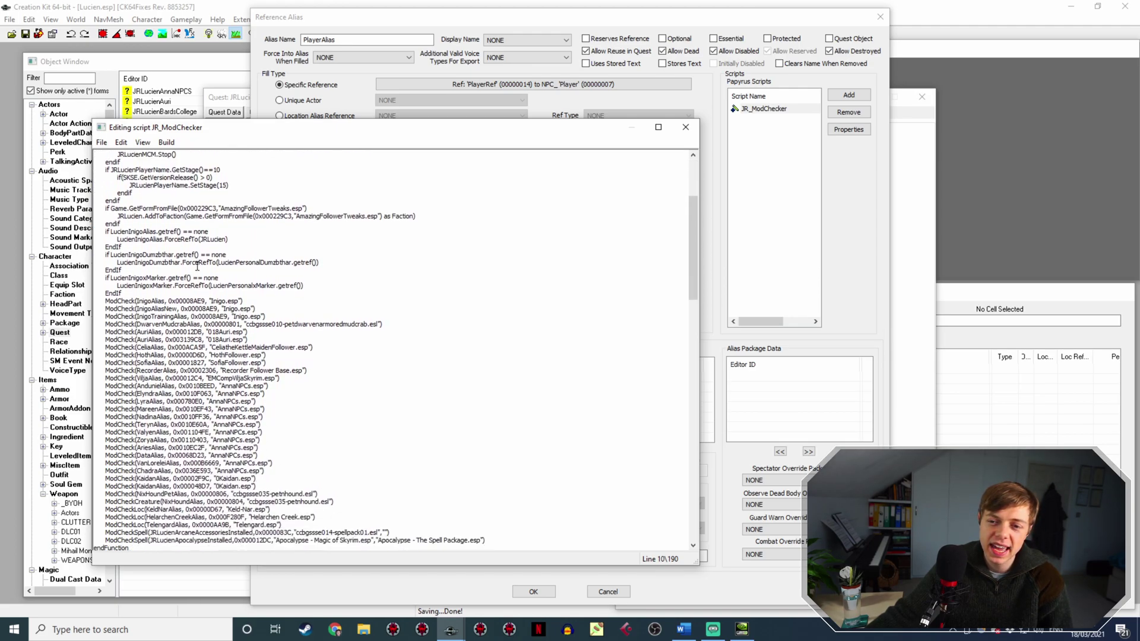
{"action": "scroll", "coordinate": [254, 306], "scroll_direction": "up", "scroll_amount": 6}
{"action": "scroll", "coordinate": [254, 305], "scroll_direction": "up", "scroll_amount": 5}
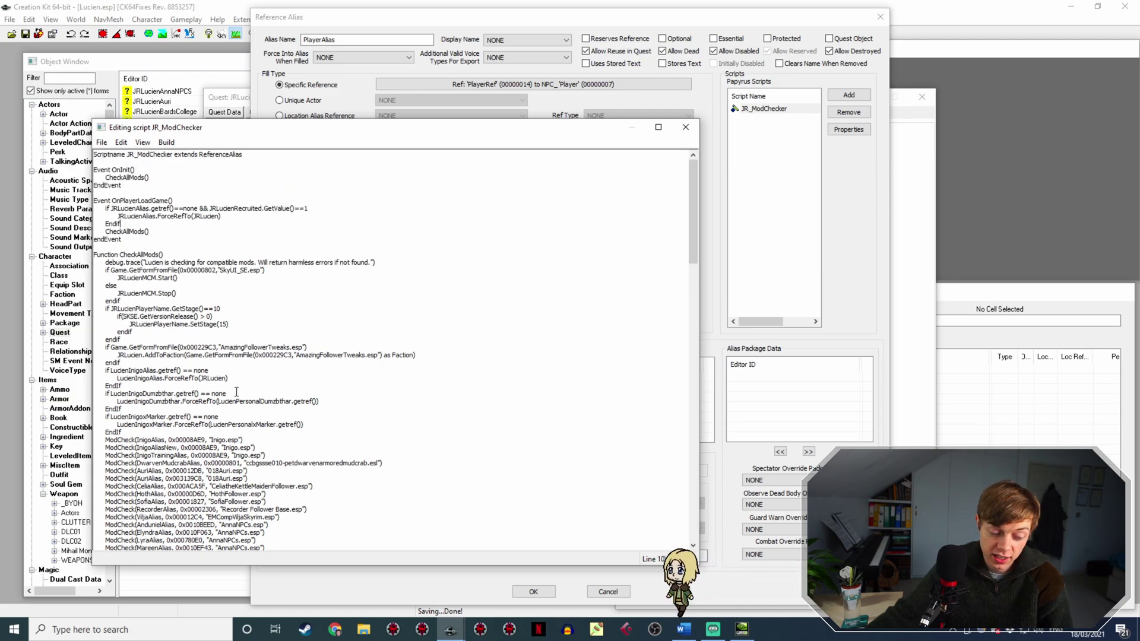
{"action": "scroll", "coordinate": [284, 230], "scroll_direction": "down", "scroll_amount": 1}
{"action": "scroll", "coordinate": [283, 231], "scroll_direction": "down", "scroll_amount": 4}
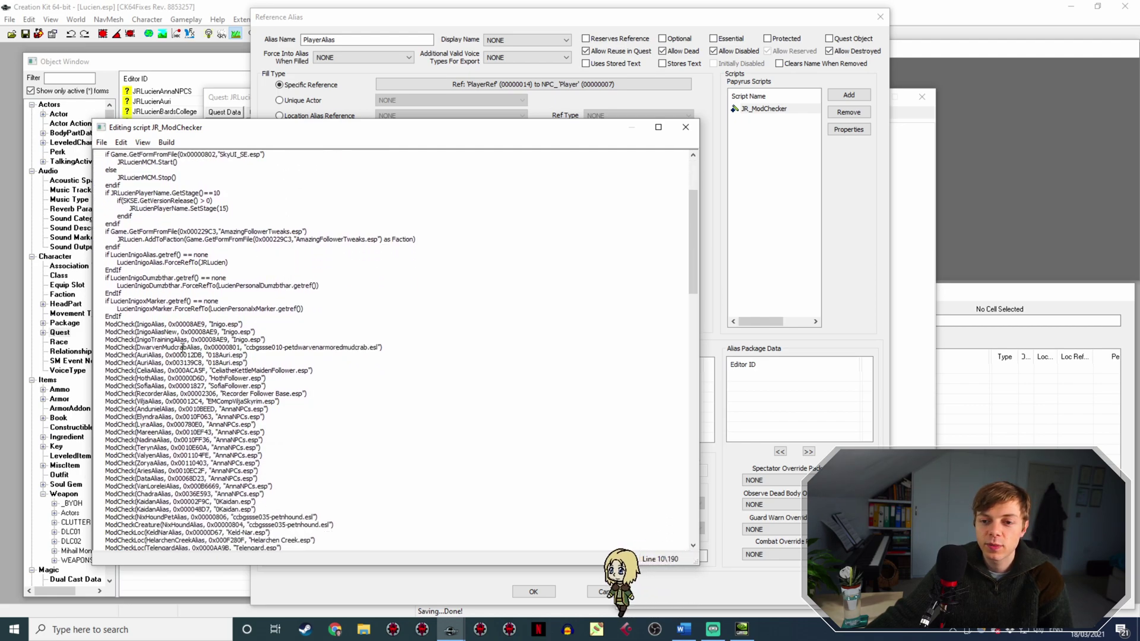
{"action": "triple_click", "coordinate": [157, 325]}
{"action": "scroll", "coordinate": [159, 320], "scroll_direction": "down", "scroll_amount": 2}
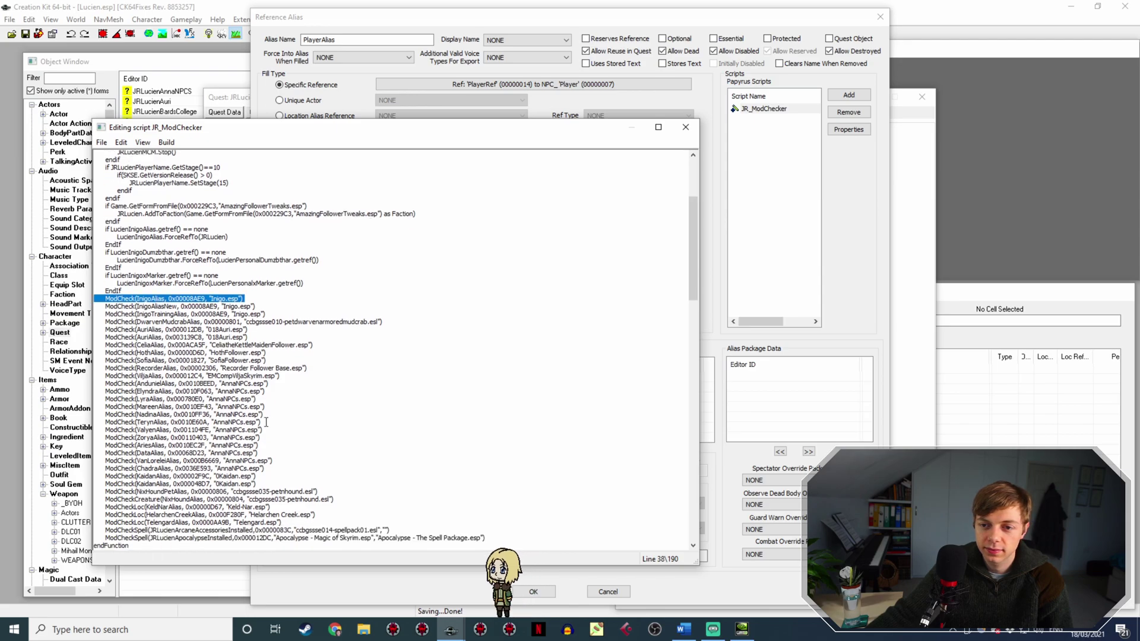
{"action": "left_click", "coordinate": [165, 308]}
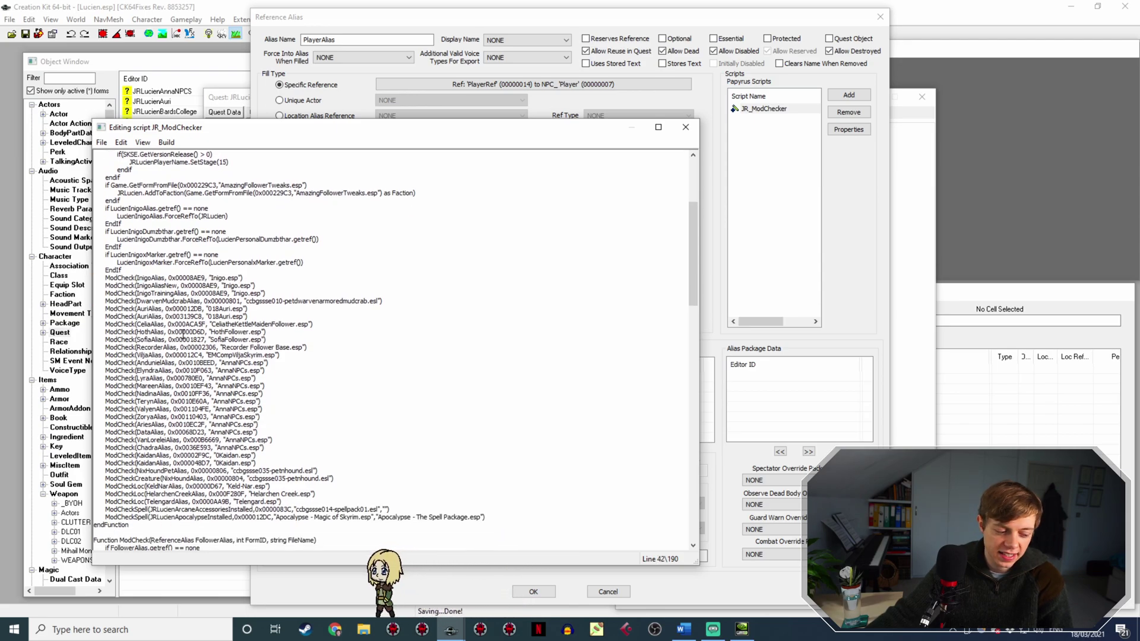
Examine the ModCheck function's FollowerRef assignment that uses Game.GetFormFromFile with the FormID and FileName parameters.
{"action": "scroll", "coordinate": [177, 344], "scroll_direction": "down", "scroll_amount": 5}
{"action": "scroll", "coordinate": [183, 333], "scroll_direction": "down", "scroll_amount": 4}
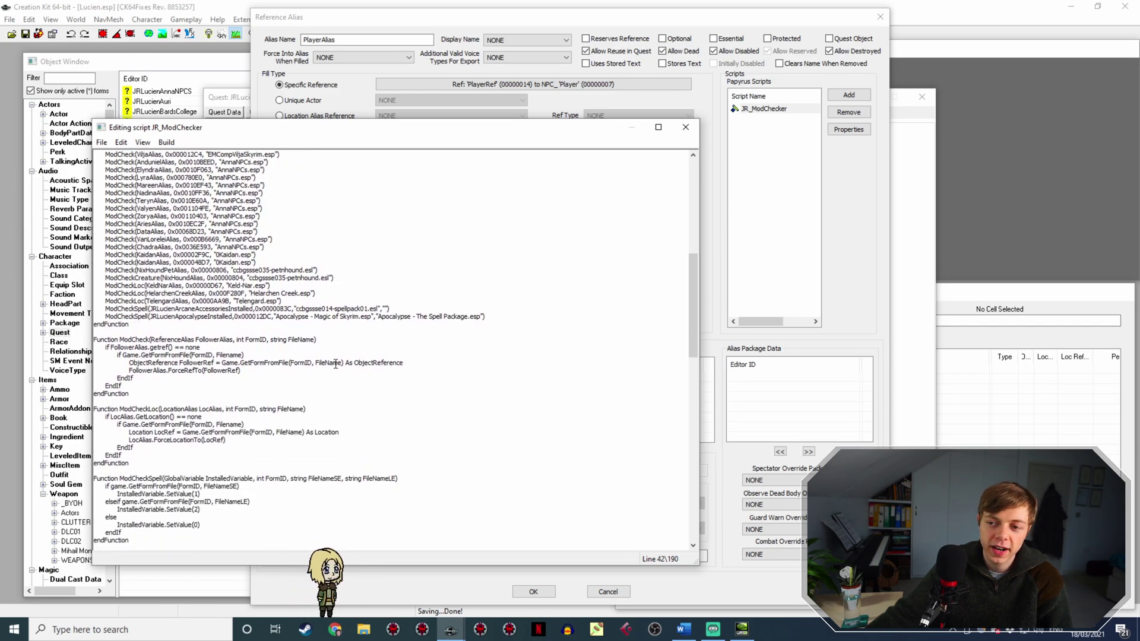
{"action": "left_click_drag", "start_coordinate": [344, 363], "coordinate": [222, 358]}
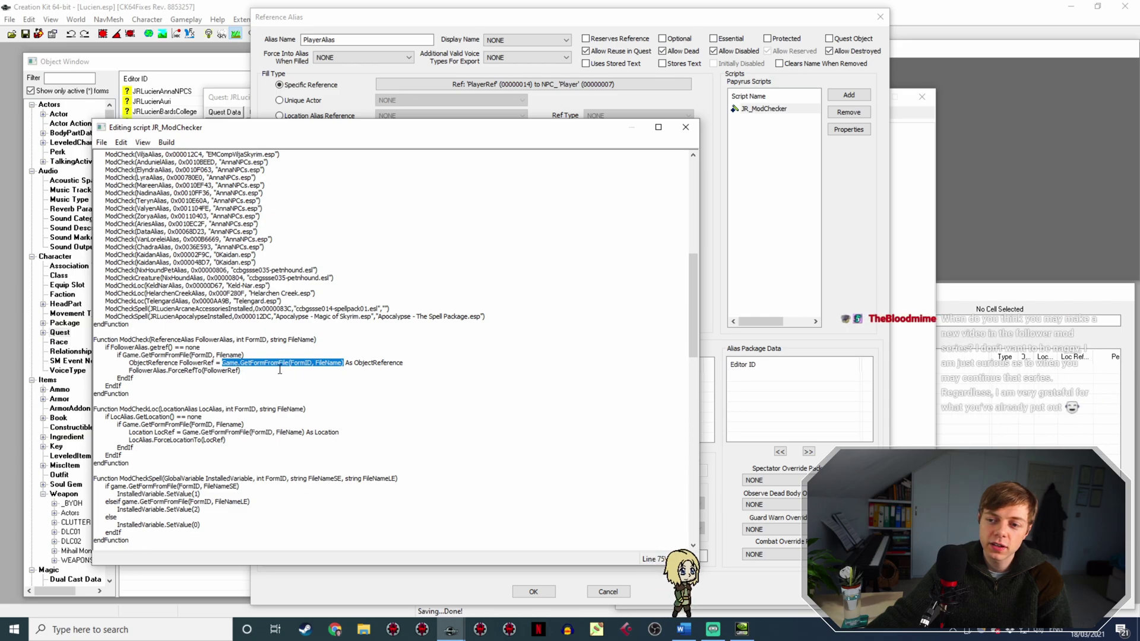
{"action": "left_click", "coordinate": [306, 363]}
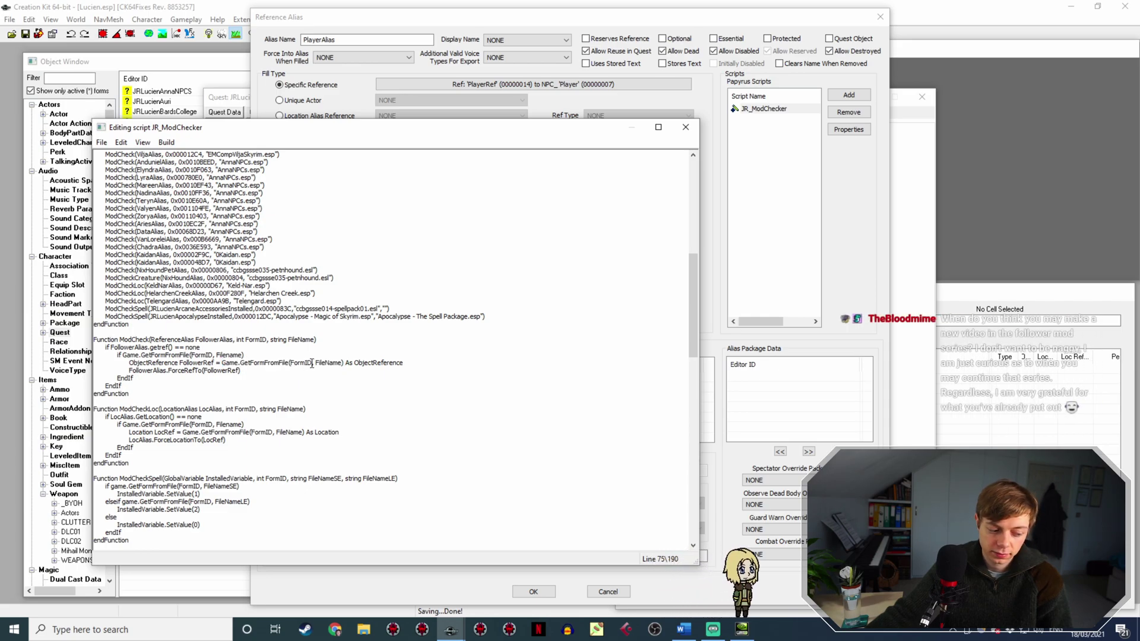
{"action": "left_click", "coordinate": [328, 364]}
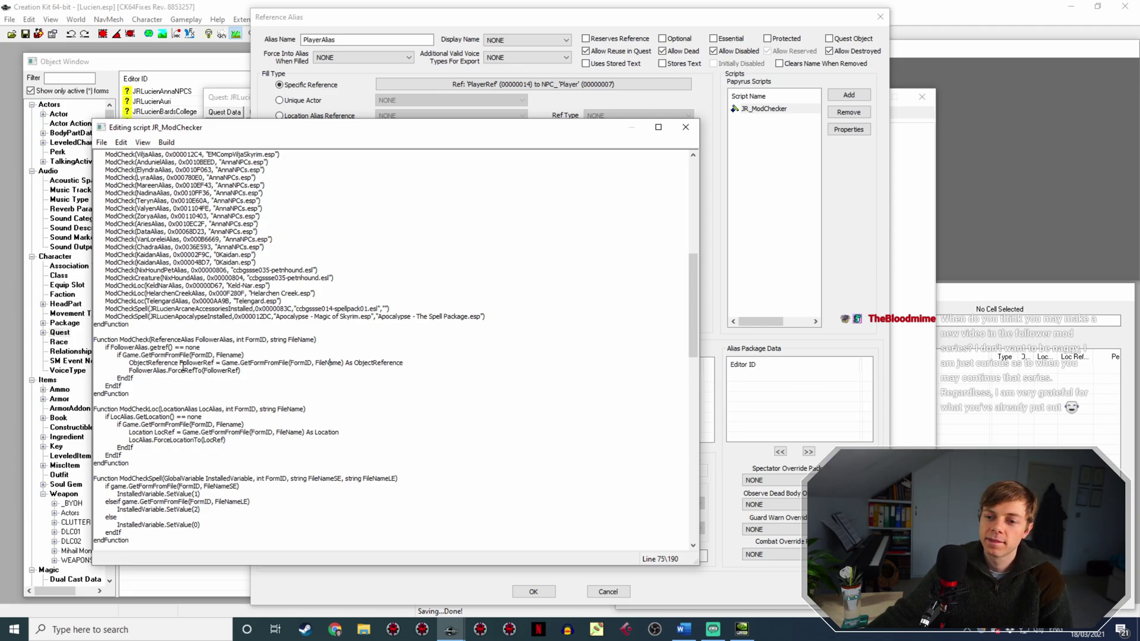
{"action": "left_click_drag", "start_coordinate": [194, 362], "coordinate": [343, 362]}
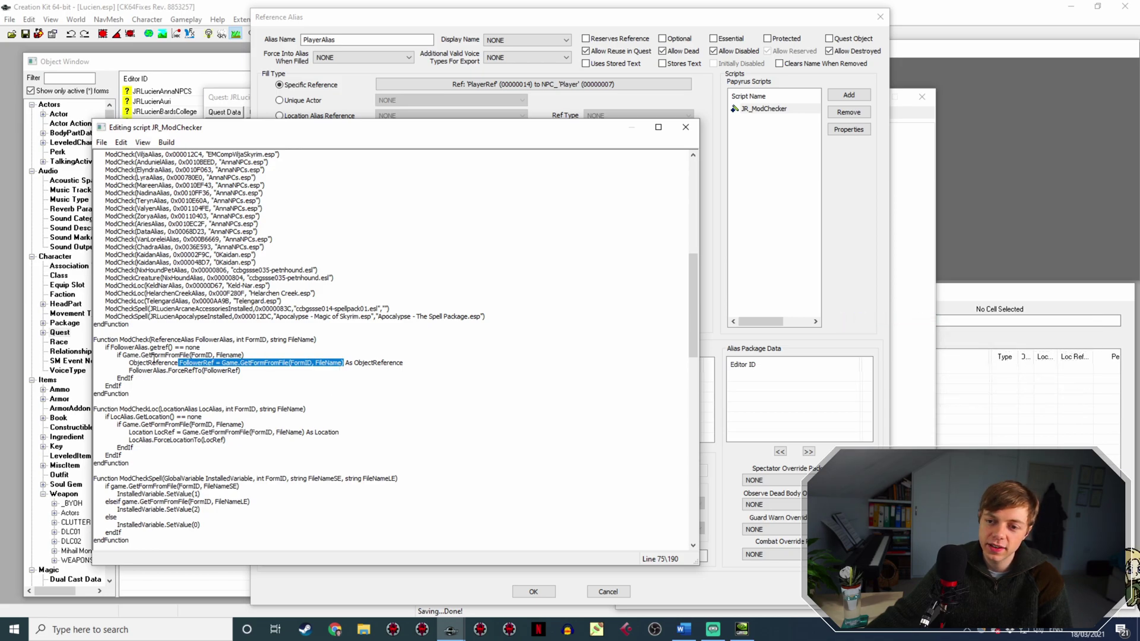
Examine the ModCheck function's Game.GetFormFromFile call alongside the list of ModCheck calls for the follower aliases.
{"action": "left_click", "coordinate": [139, 369]}
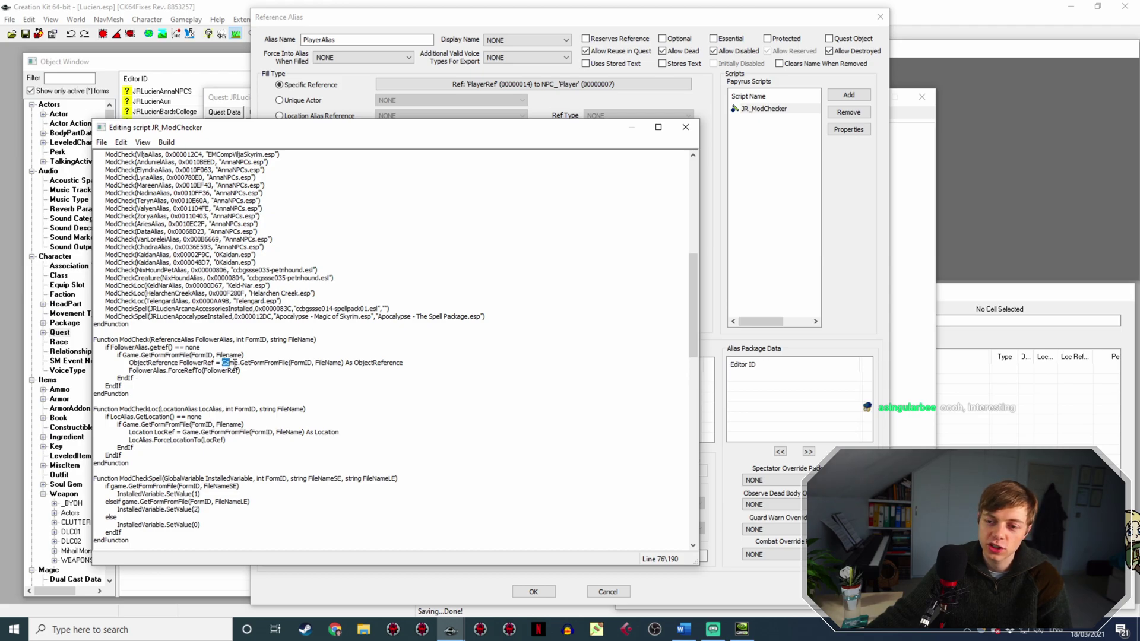
{"action": "left_click_drag", "start_coordinate": [231, 363], "coordinate": [321, 362]}
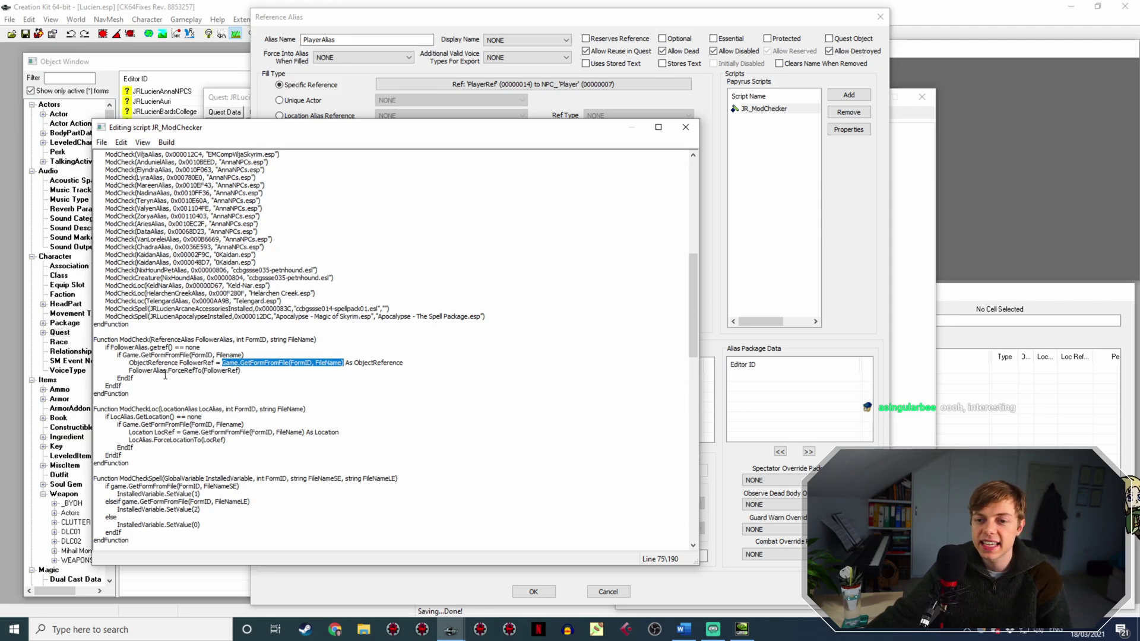
{"action": "scroll", "coordinate": [170, 373], "scroll_direction": "up", "scroll_amount": 1}
{"action": "scroll", "coordinate": [170, 373], "scroll_direction": "up", "scroll_amount": 1}
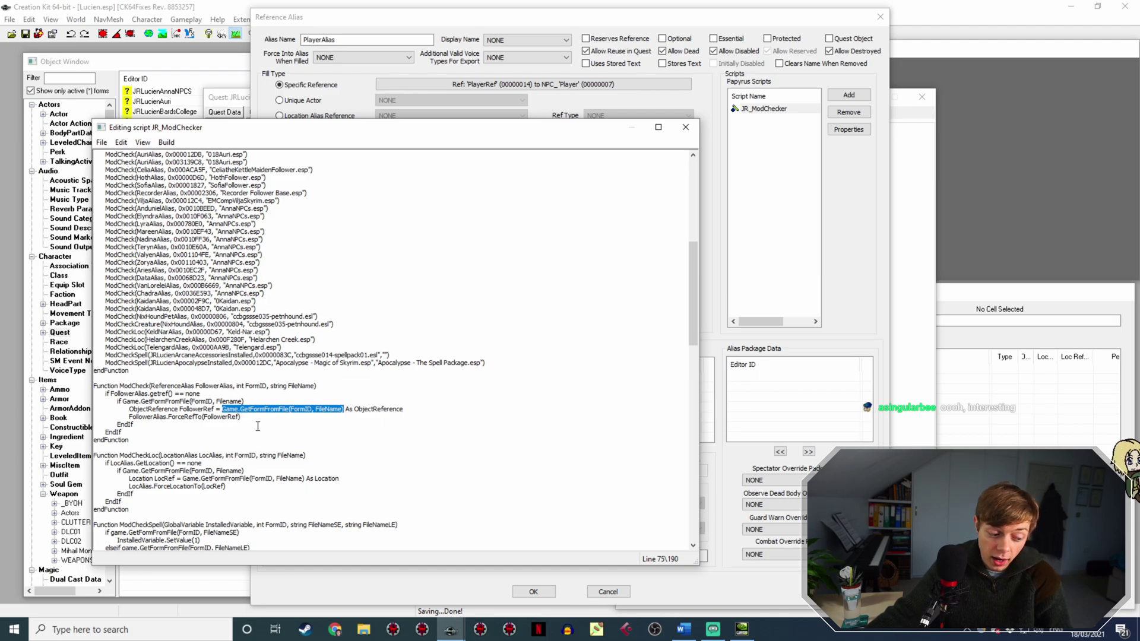
{"action": "scroll", "coordinate": [279, 444], "scroll_direction": "up", "scroll_amount": 13}
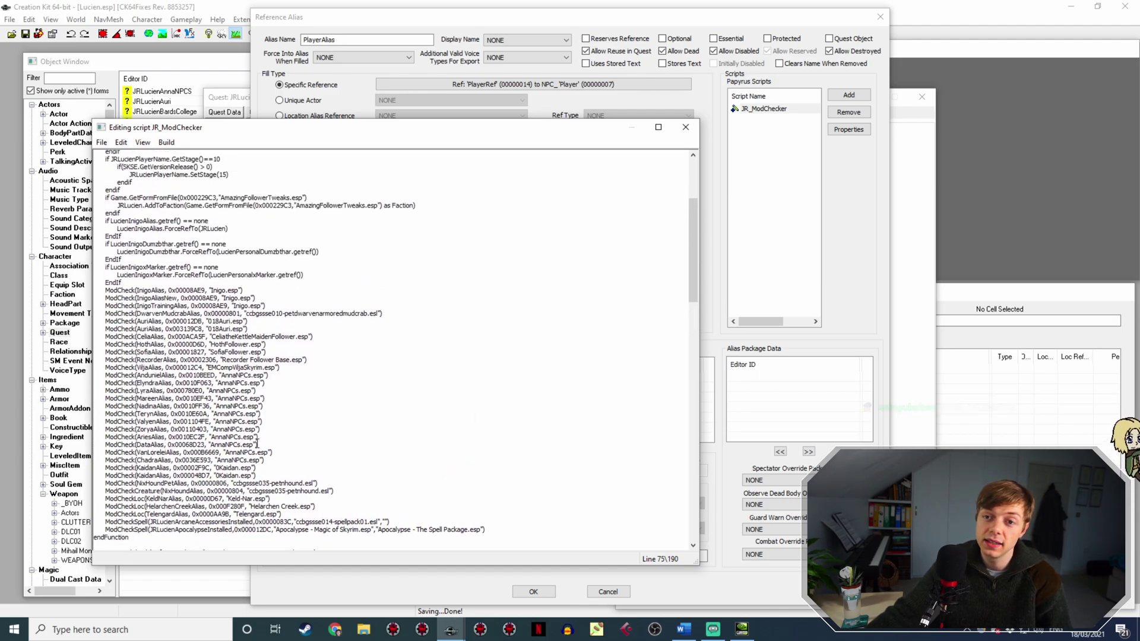
{"action": "scroll", "coordinate": [179, 526], "scroll_direction": "down", "scroll_amount": 13}
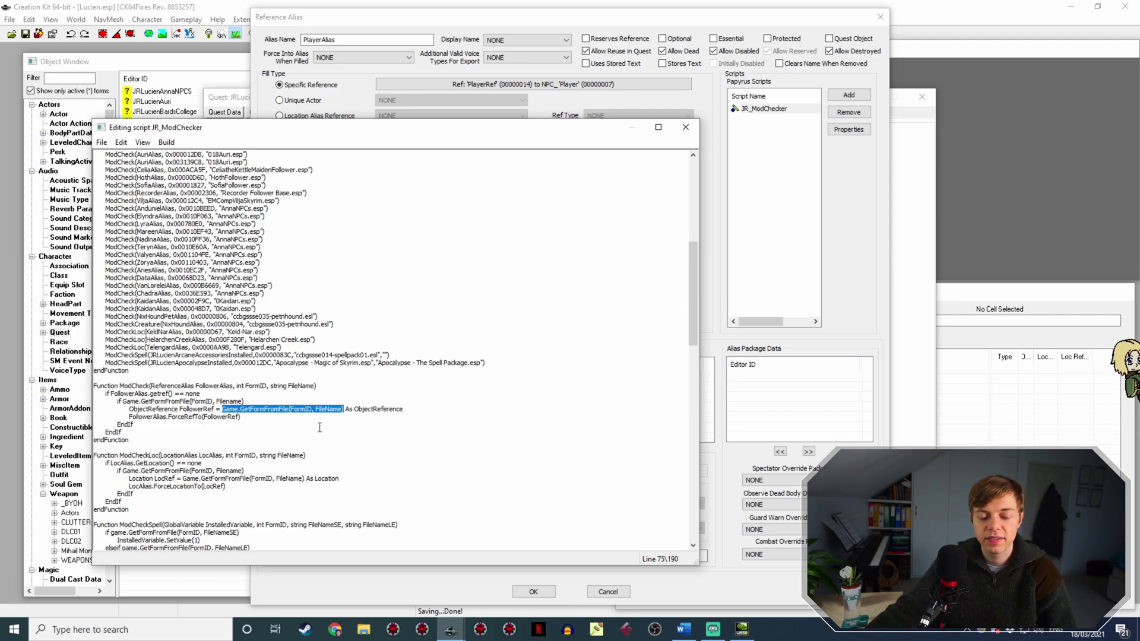
{"action": "left_click", "coordinate": [288, 403]}
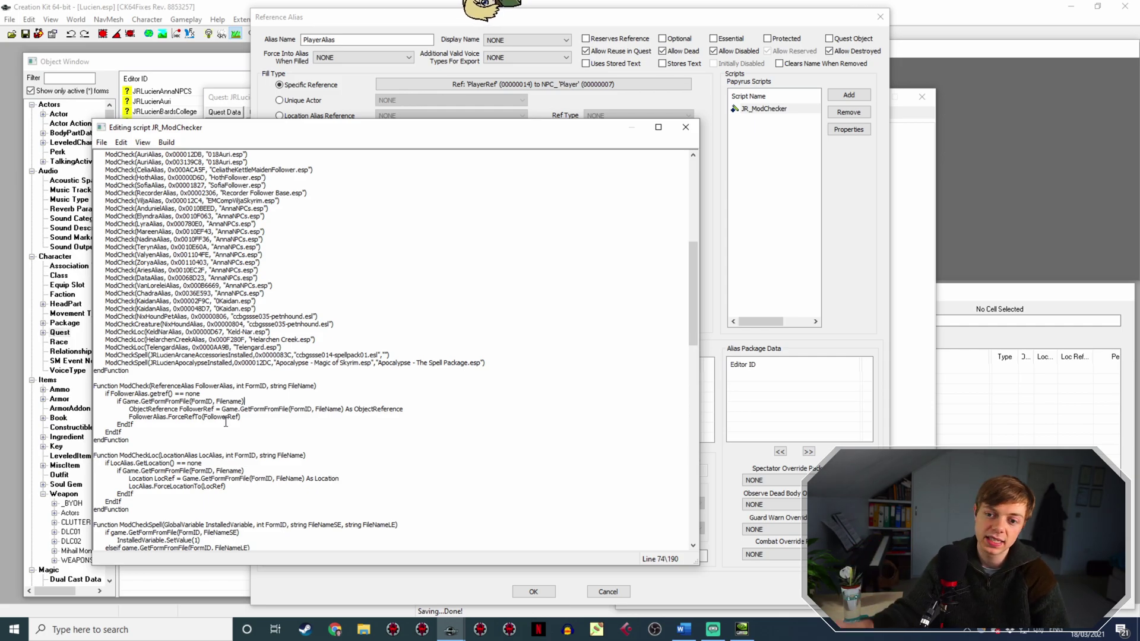
{"action": "scroll", "coordinate": [528, 358], "scroll_direction": "up", "scroll_amount": 14}
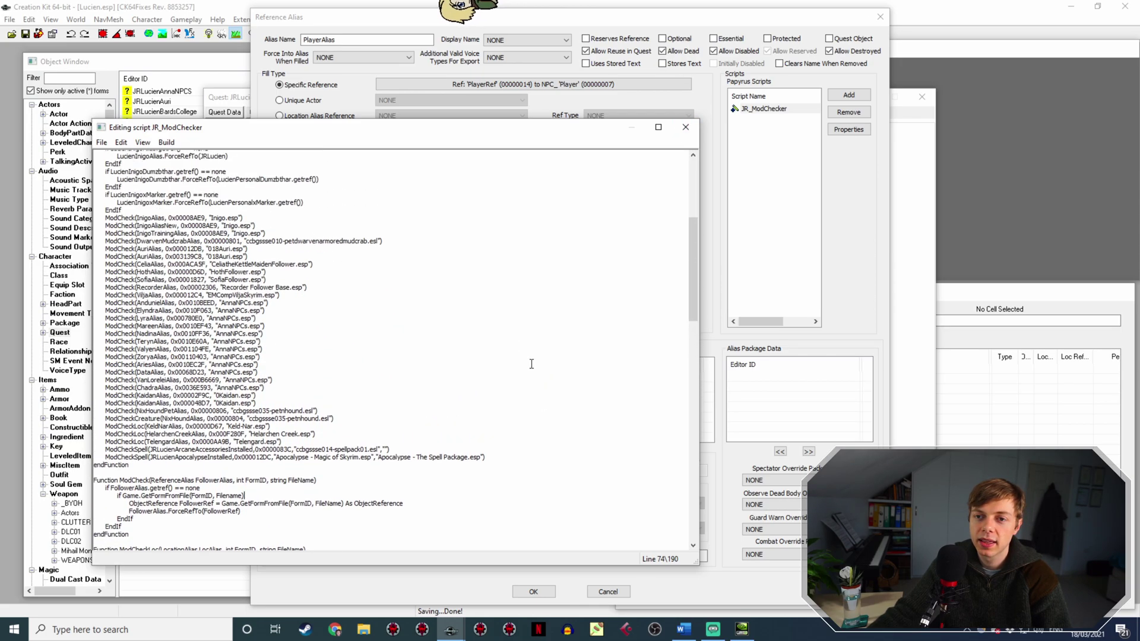
Close the JR_ModChecker script, cancel out of the PlayerAlias reference alias and close the JRLucienModHandler quest.
{"action": "left_click", "coordinate": [685, 127]}
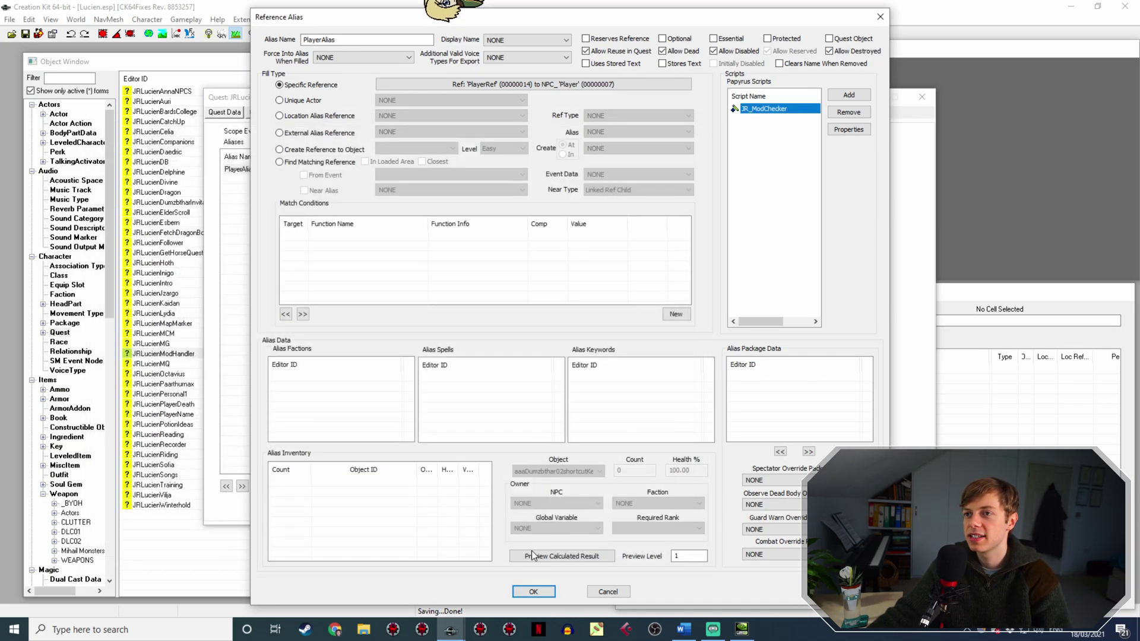
{"action": "left_click", "coordinate": [625, 593]}
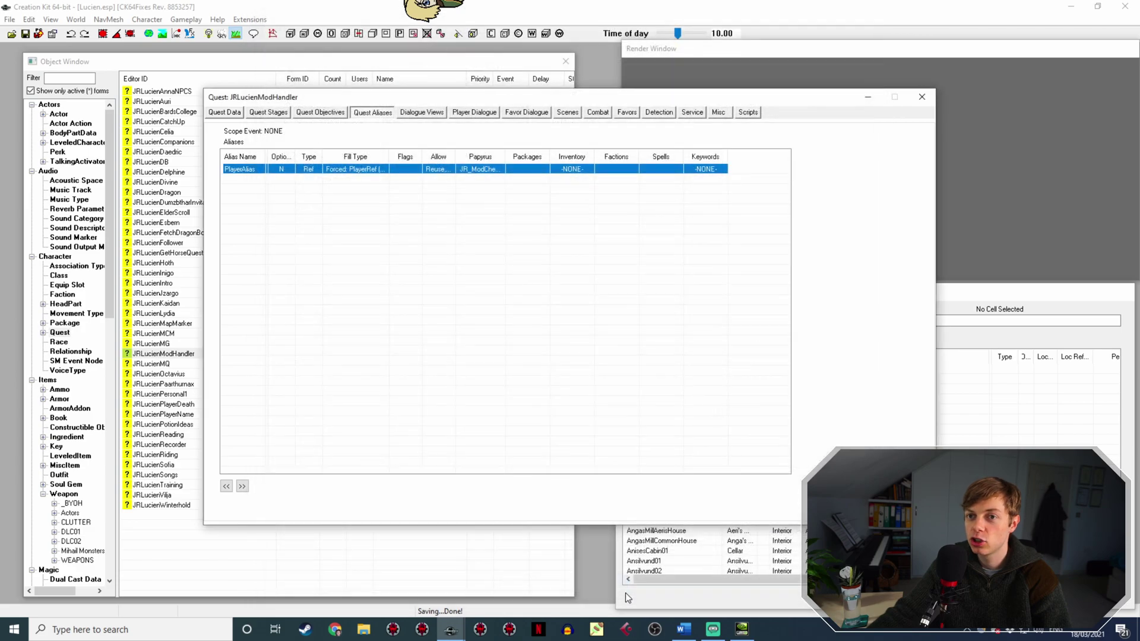
{"action": "left_click", "coordinate": [922, 97]}
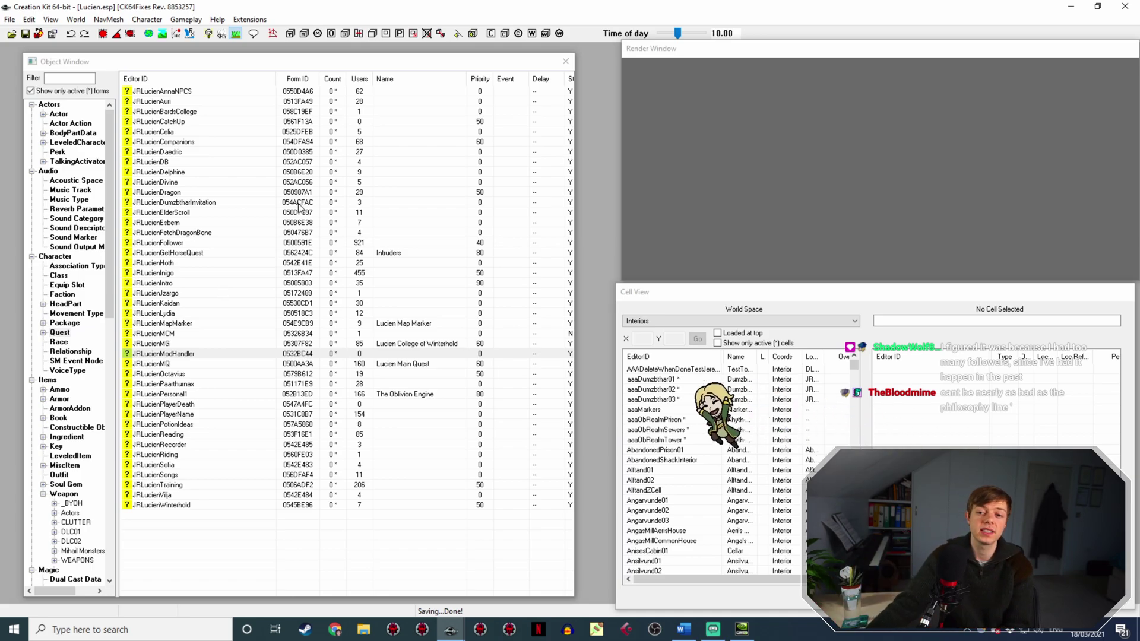
{"action": "left_click", "coordinate": [168, 303]}
{"action": "double_click", "coordinate": [168, 304]}
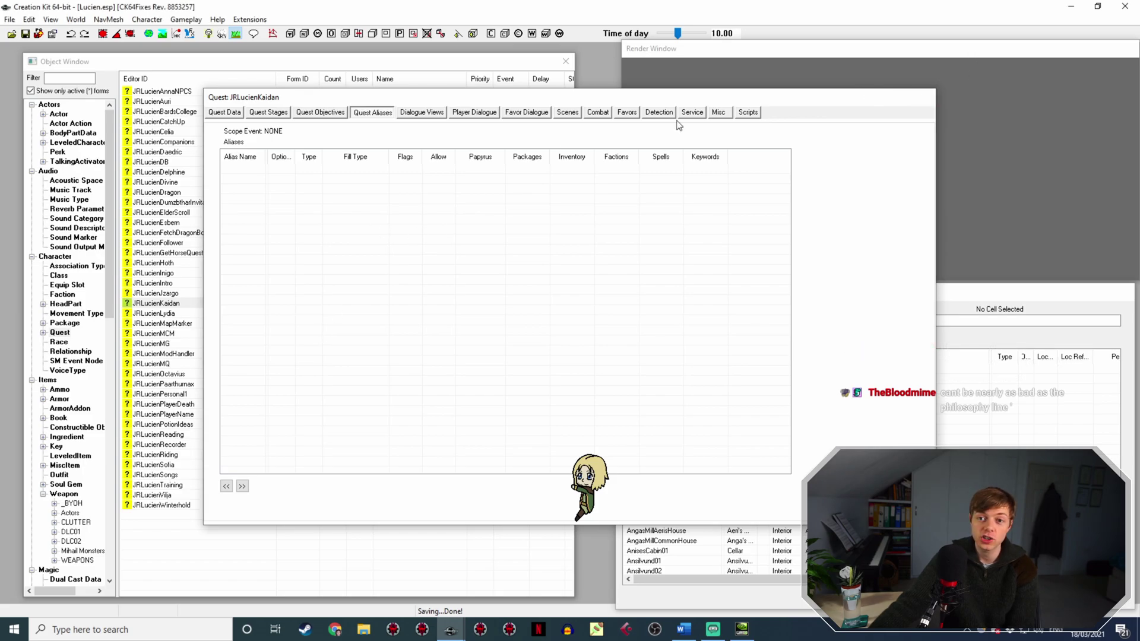
{"action": "left_click", "coordinate": [922, 96]}
Open the JRLucienFollower quest and bring up the lines of its miscellaneous JRLucienFollowerIdle topic.
{"action": "left_click", "coordinate": [191, 243]}
{"action": "double_click", "coordinate": [191, 242]}
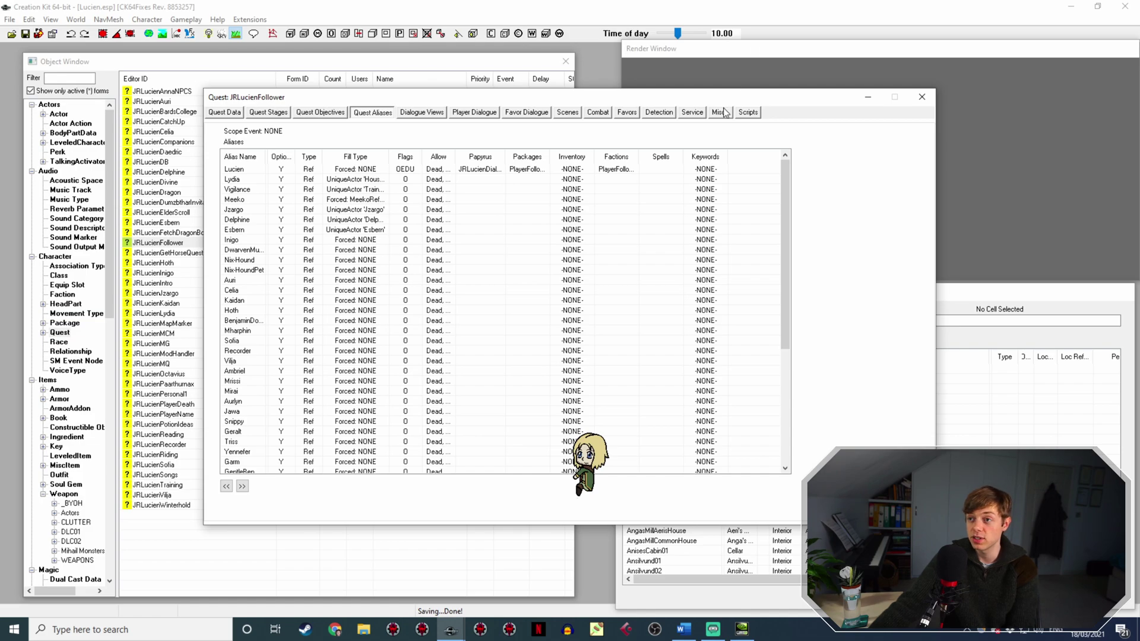
{"action": "left_click", "coordinate": [723, 111]}
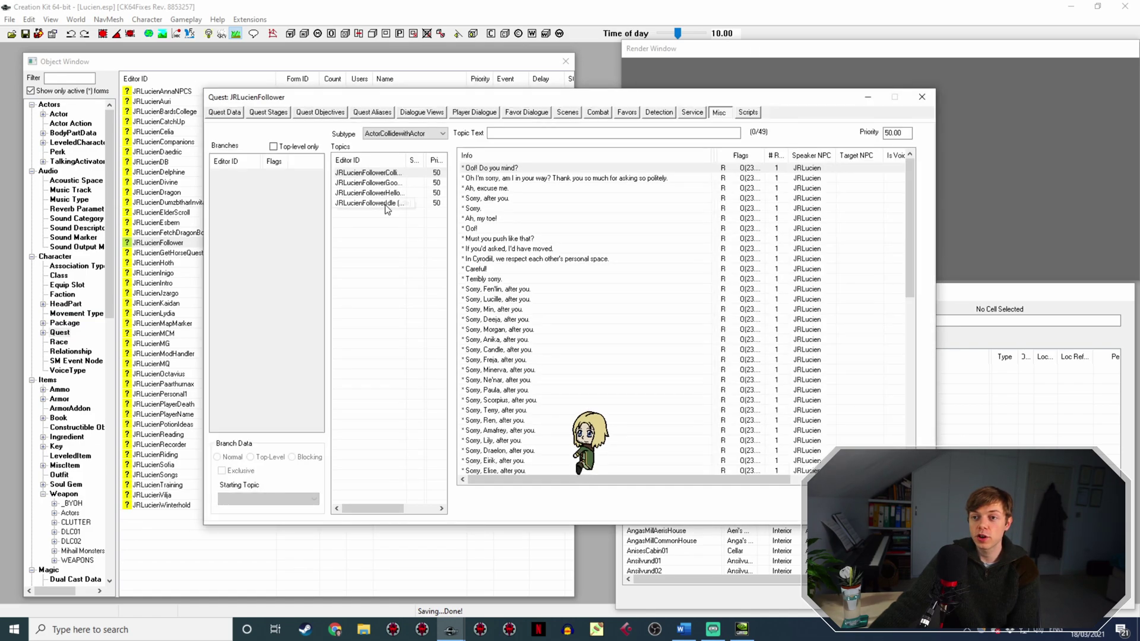
{"action": "left_click", "coordinate": [385, 204]}
Examine the idle topic's lines, from the player-name variants down to the lines addressed to other followers.
{"action": "scroll", "coordinate": [576, 249], "scroll_direction": "down", "scroll_amount": 15}
{"action": "scroll", "coordinate": [700, 279], "scroll_direction": "down", "scroll_amount": 20}
{"action": "scroll", "coordinate": [689, 333], "scroll_direction": "down", "scroll_amount": 18}
{"action": "scroll", "coordinate": [666, 383], "scroll_direction": "down", "scroll_amount": 15}
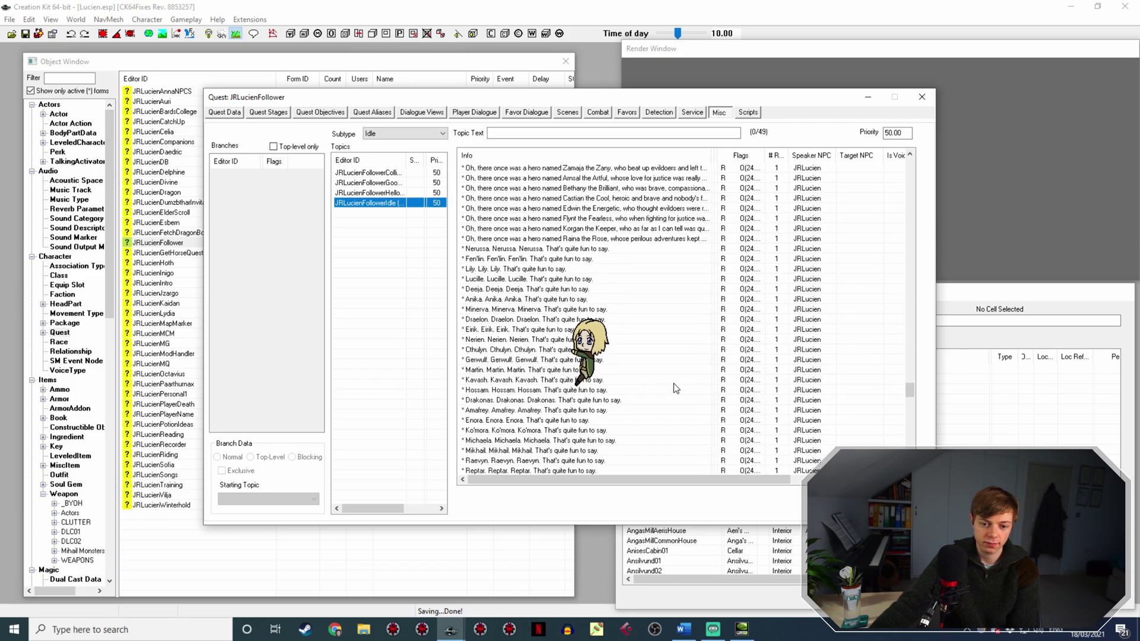
{"action": "scroll", "coordinate": [676, 388], "scroll_direction": "down", "scroll_amount": 3}
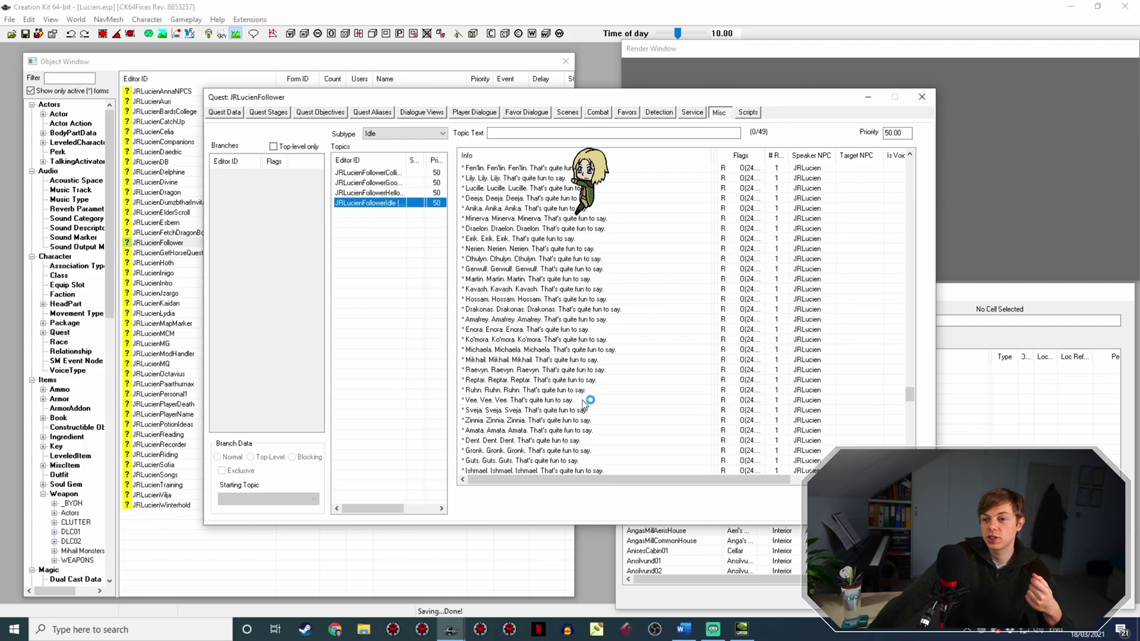
{"action": "scroll", "coordinate": [598, 356], "scroll_direction": "down", "scroll_amount": 1}
{"action": "scroll", "coordinate": [598, 357], "scroll_direction": "down", "scroll_amount": 10}
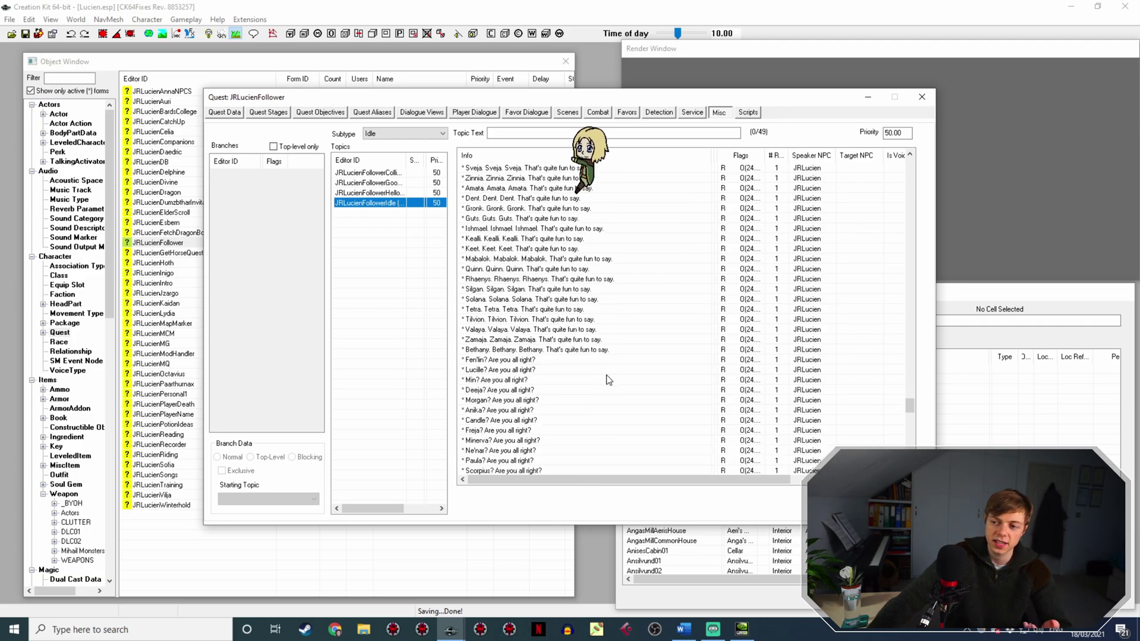
{"action": "scroll", "coordinate": [612, 373], "scroll_direction": "down", "scroll_amount": 10}
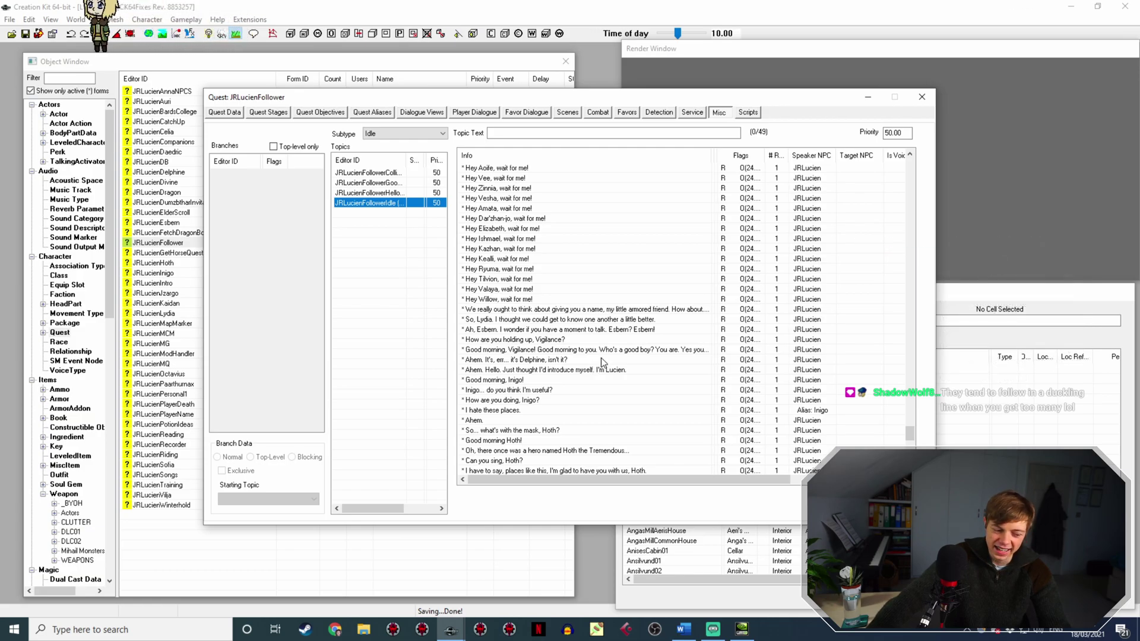
{"action": "scroll", "coordinate": [595, 365], "scroll_direction": "down", "scroll_amount": 3}
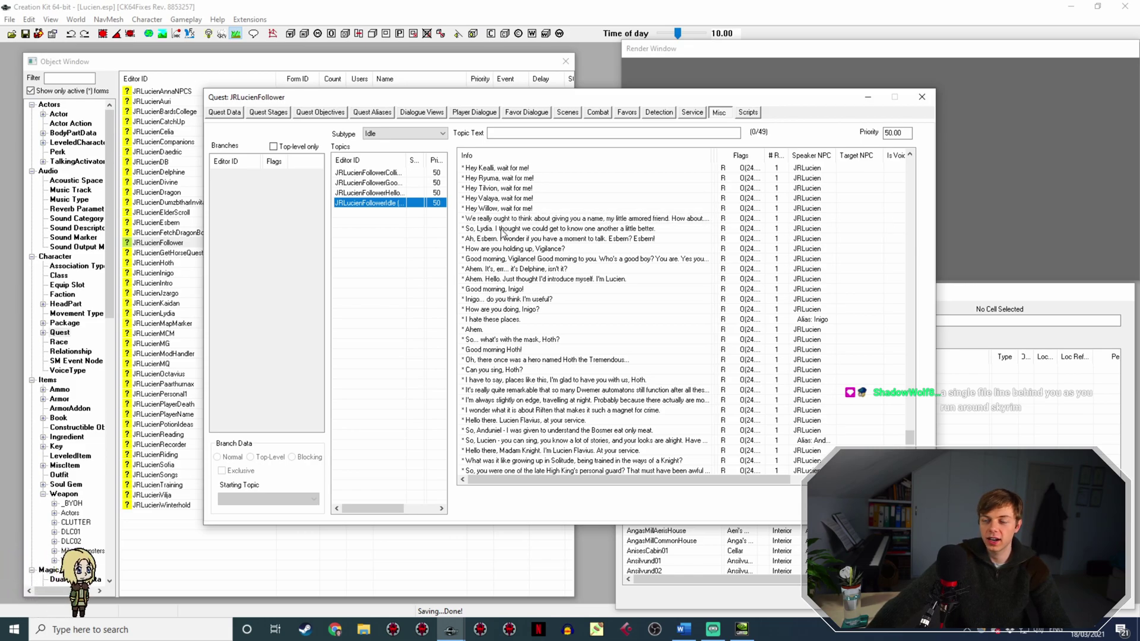
Set the GetDistance condition of the "So, Lydia. I thought we could get to know one another" idle line to less than 800.
{"action": "double_click", "coordinate": [539, 231]}
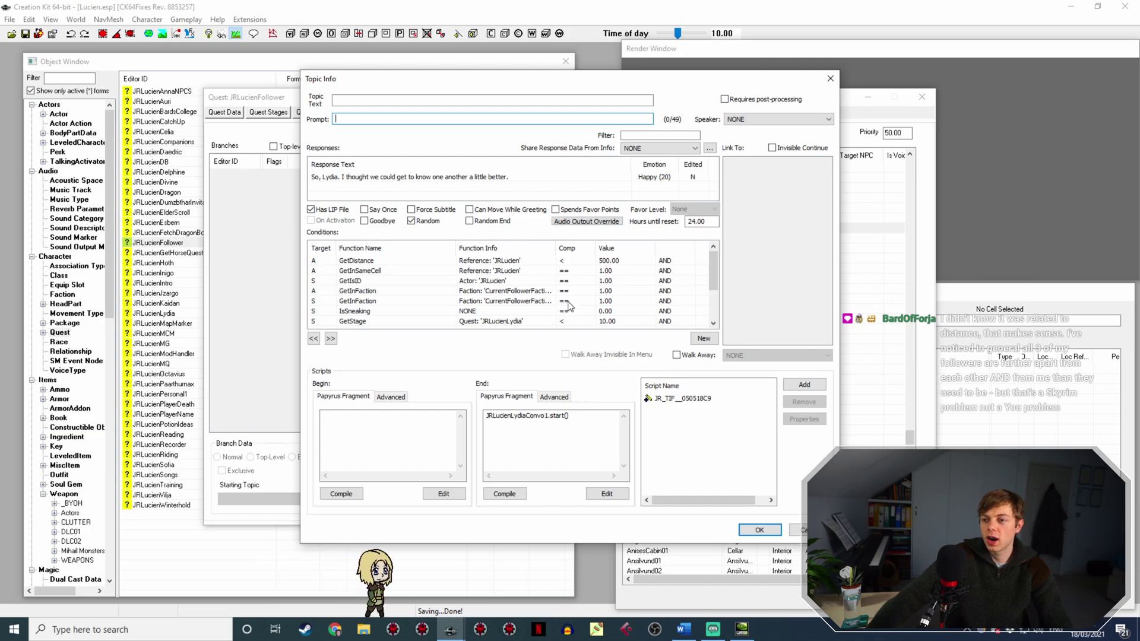
{"action": "left_click", "coordinate": [564, 260]}
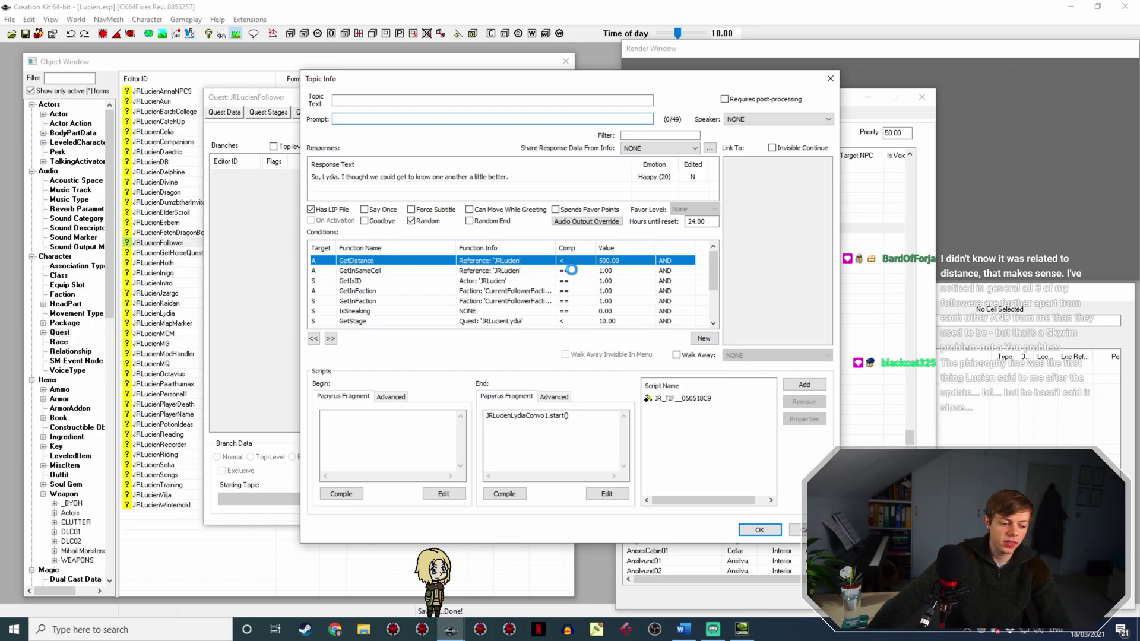
{"action": "left_click", "coordinate": [653, 304]}
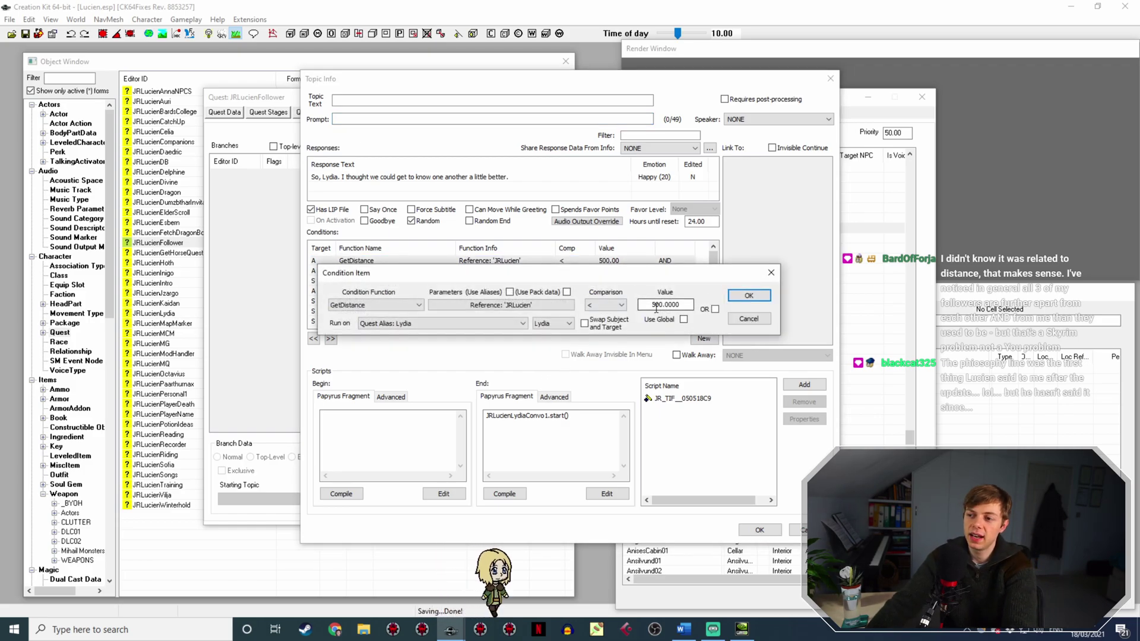
{"action": "key", "text": "BackSpace"}
{"action": "type", "text": "8"}
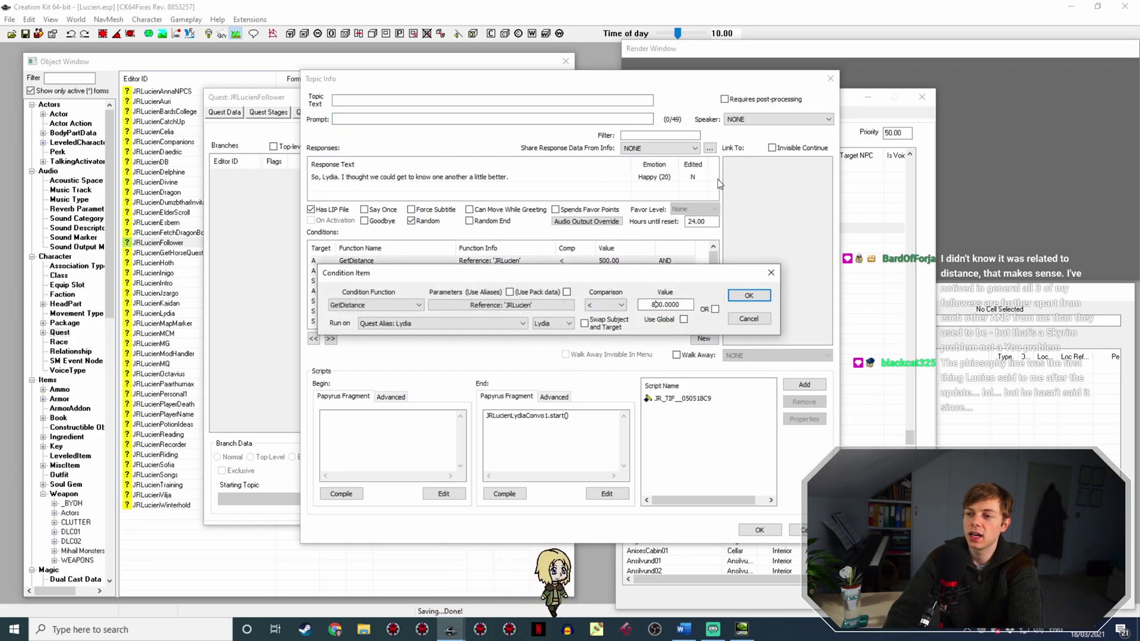
{"action": "key", "text": "Return"}
{"action": "scroll", "coordinate": [627, 297], "scroll_direction": "down", "scroll_amount": 2}
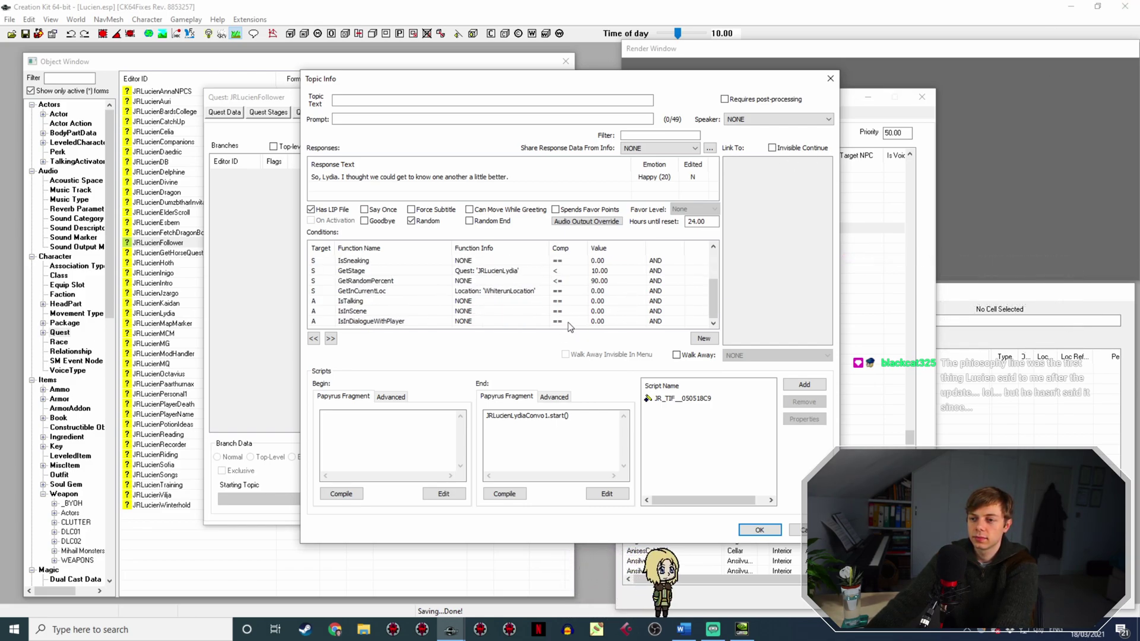
{"action": "scroll", "coordinate": [664, 316], "scroll_direction": "up", "scroll_amount": 2}
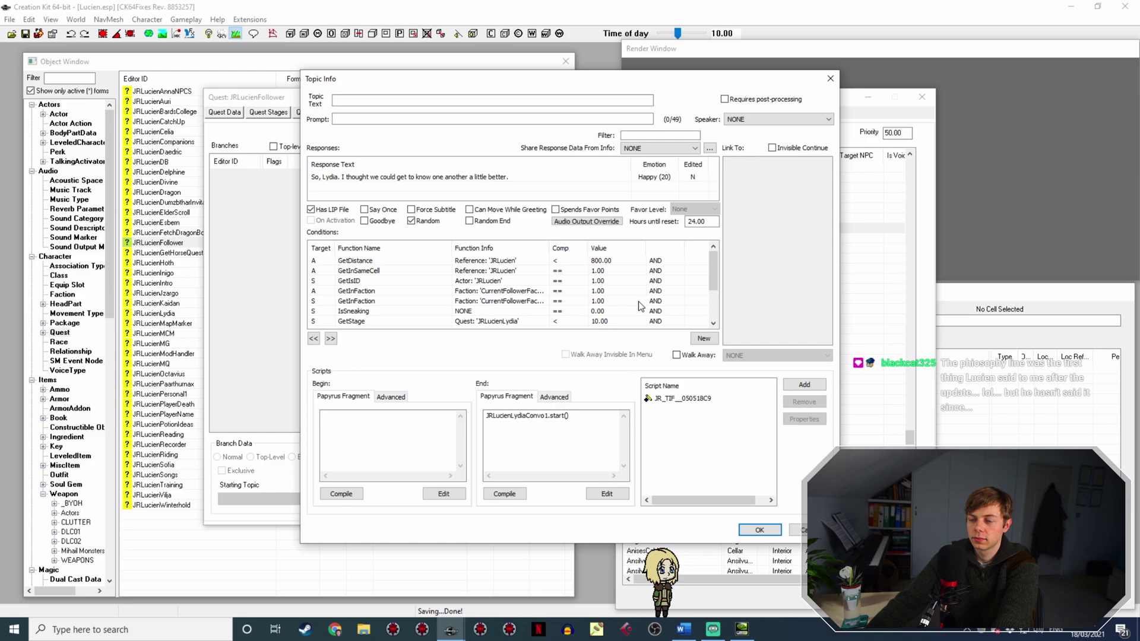
{"action": "left_click", "coordinate": [760, 530]}
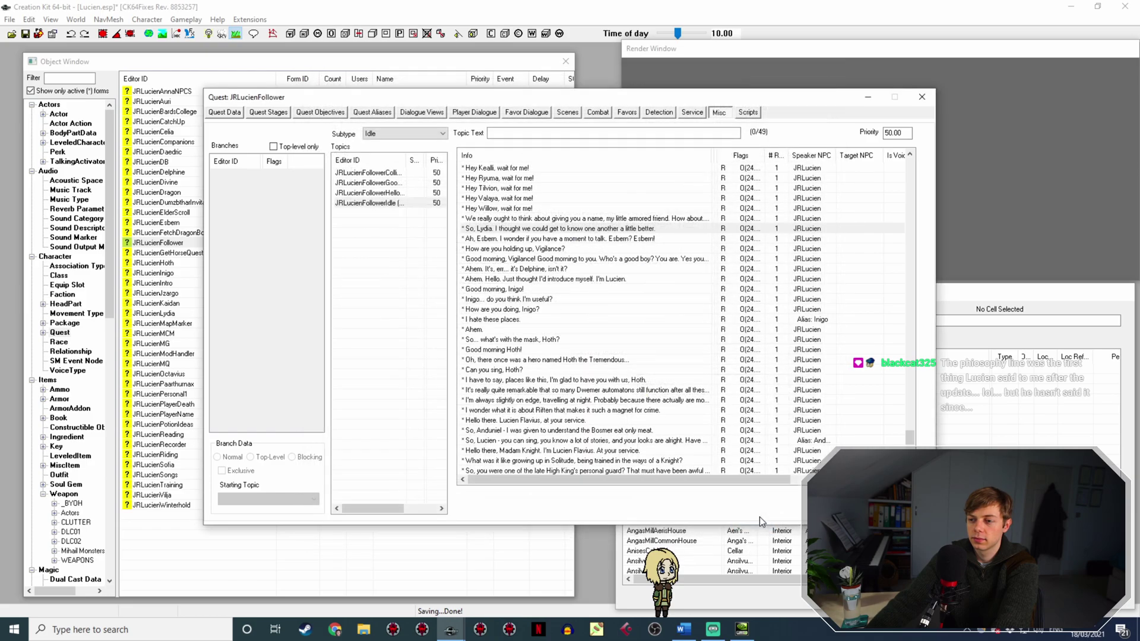
Set the GetDistance condition of the "Ah, Esbern. I wonder if you have a moment to talk" idle line to 800.
{"action": "double_click", "coordinate": [563, 239]}
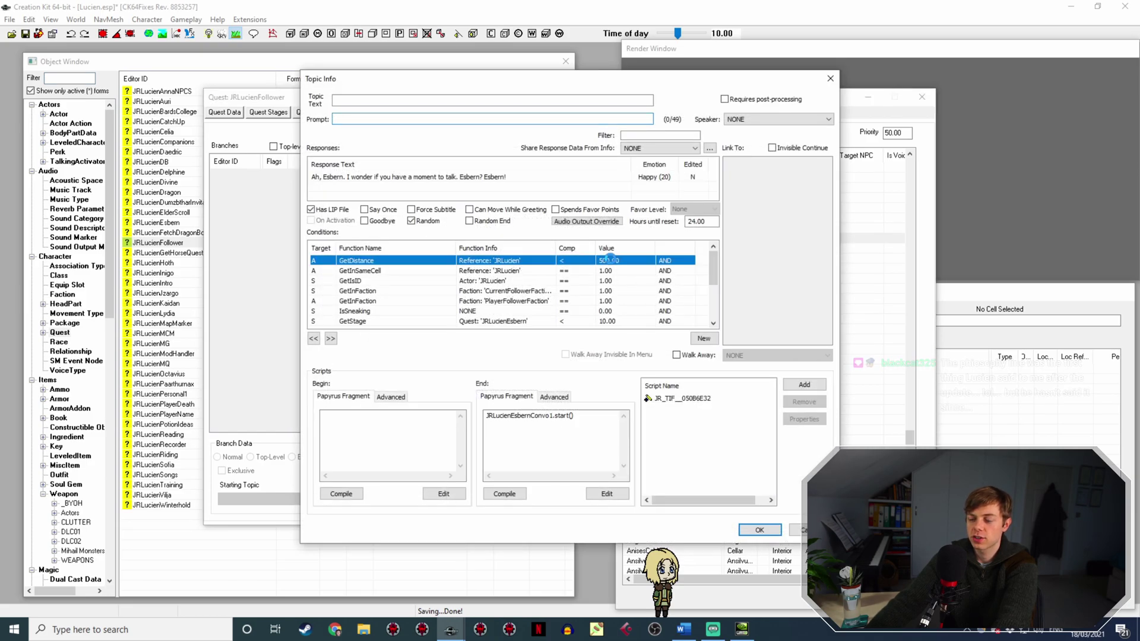
{"action": "left_click", "coordinate": [649, 305]}
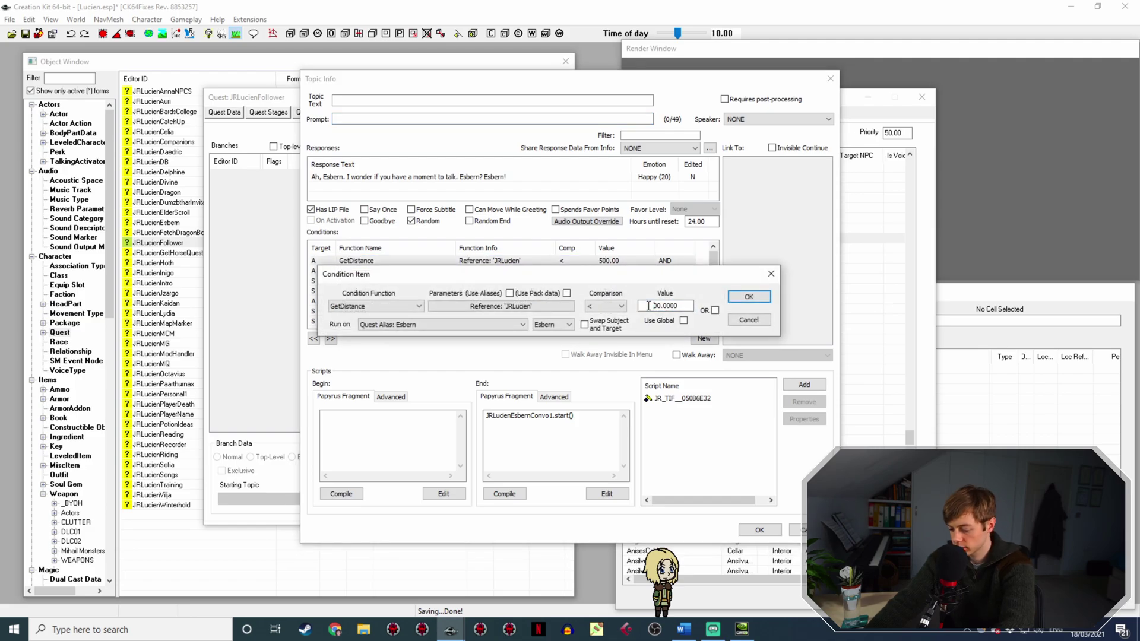
{"action": "type", "text": "8"}
{"action": "key", "text": "Return"}
{"action": "left_click", "coordinate": [760, 530]}
Set the DwarvenMudcrab GetDistance condition to 800 on the idle line about naming the little armored friend.
{"action": "double_click", "coordinate": [543, 218]}
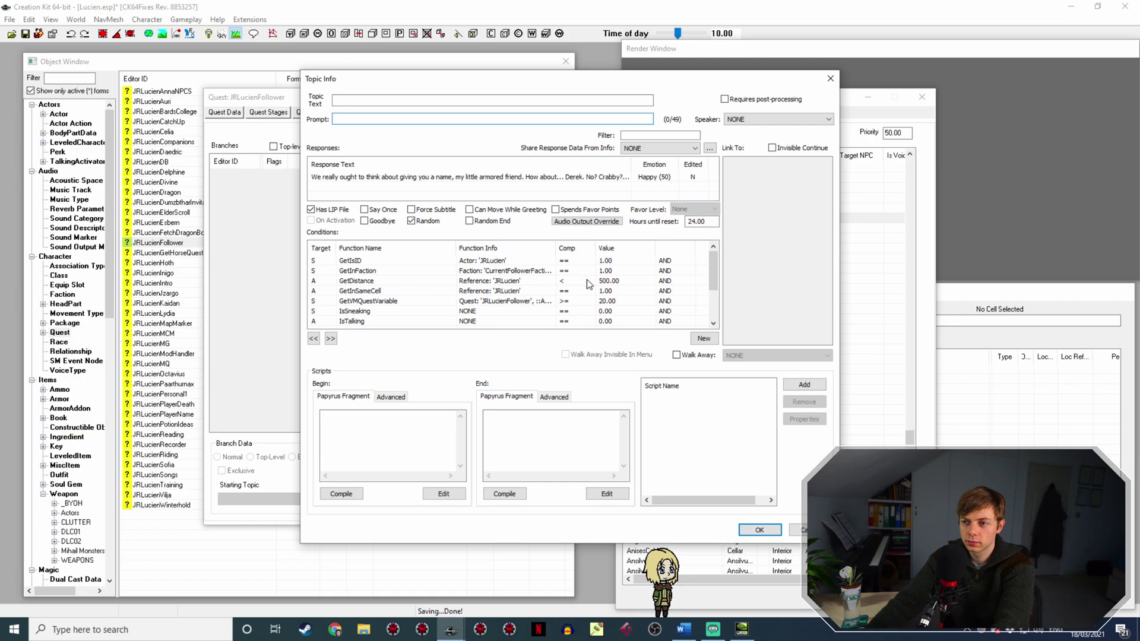
{"action": "double_click", "coordinate": [586, 279]}
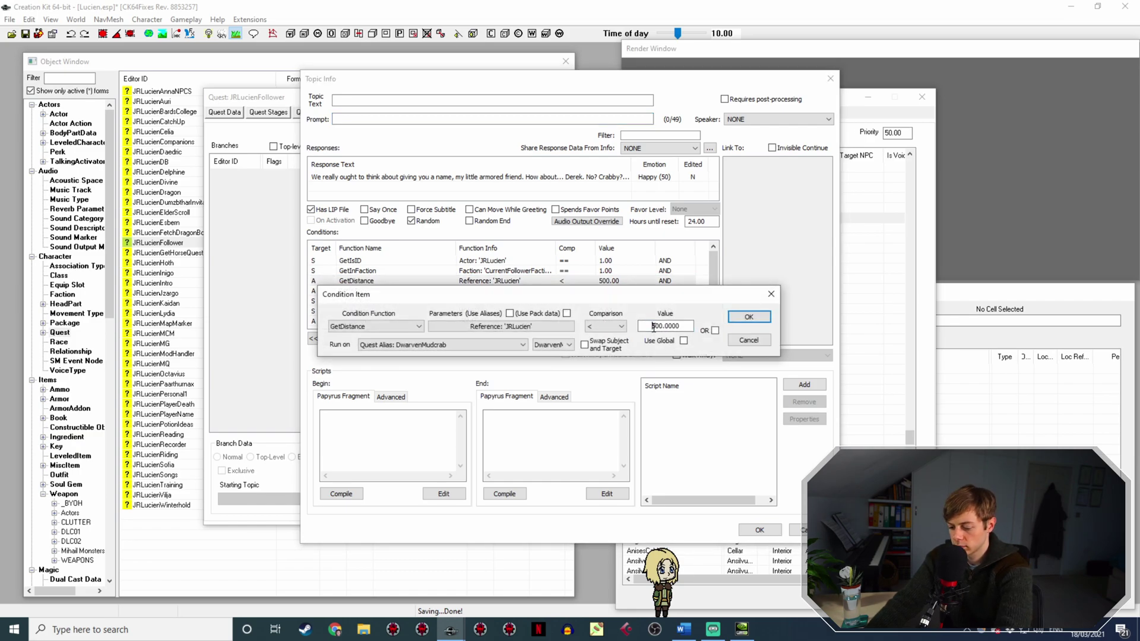
{"action": "type", "text": "8"}
{"action": "left_click", "coordinate": [749, 317]}
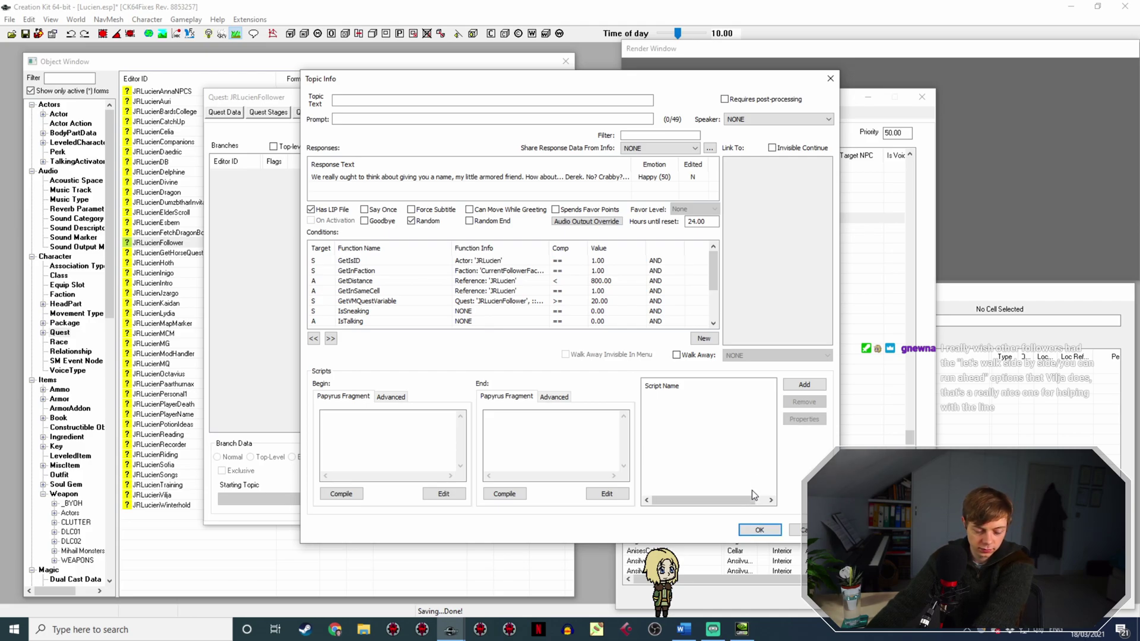
{"action": "left_click", "coordinate": [762, 531]}
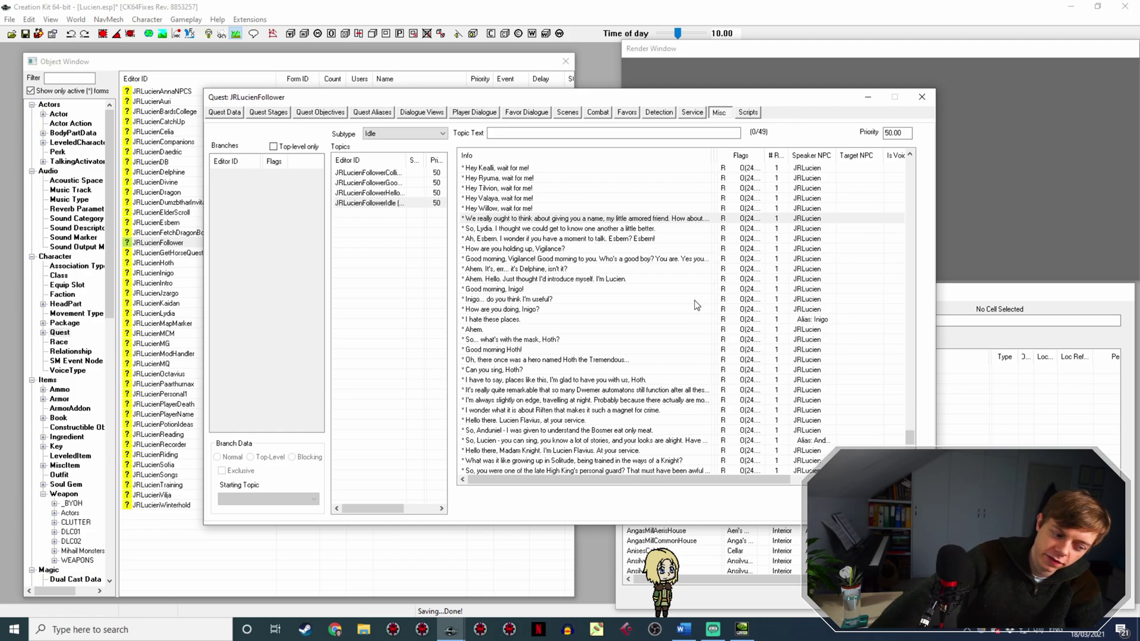
Set the GetDistance condition of the "How are you holding up, Vigilance?" idle line to 800.
{"action": "double_click", "coordinate": [549, 249]}
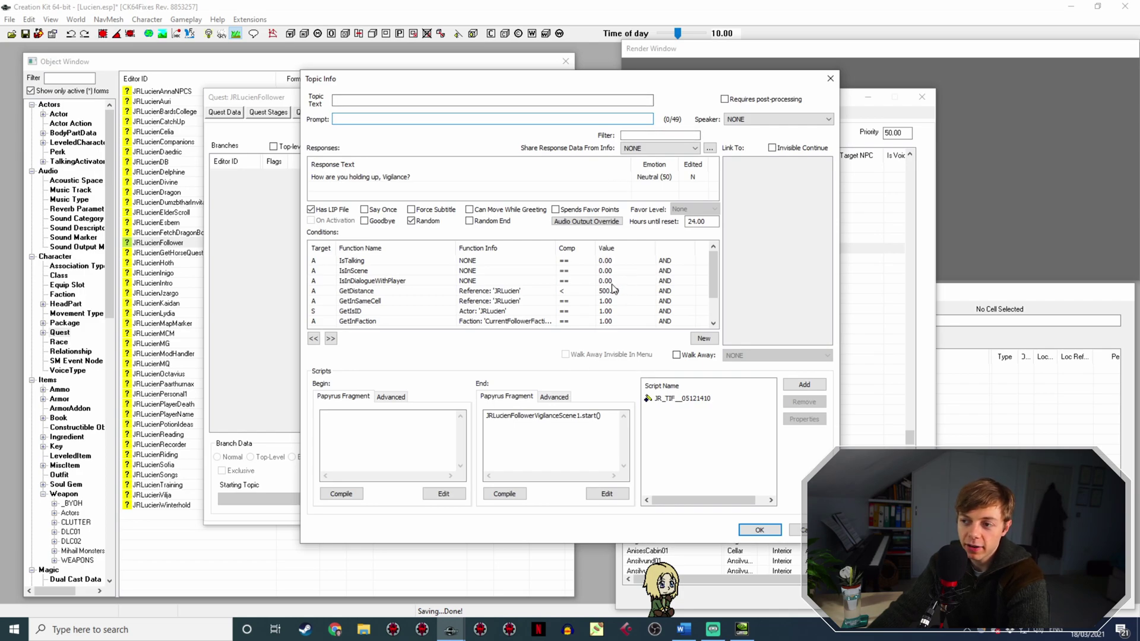
{"action": "double_click", "coordinate": [610, 291]}
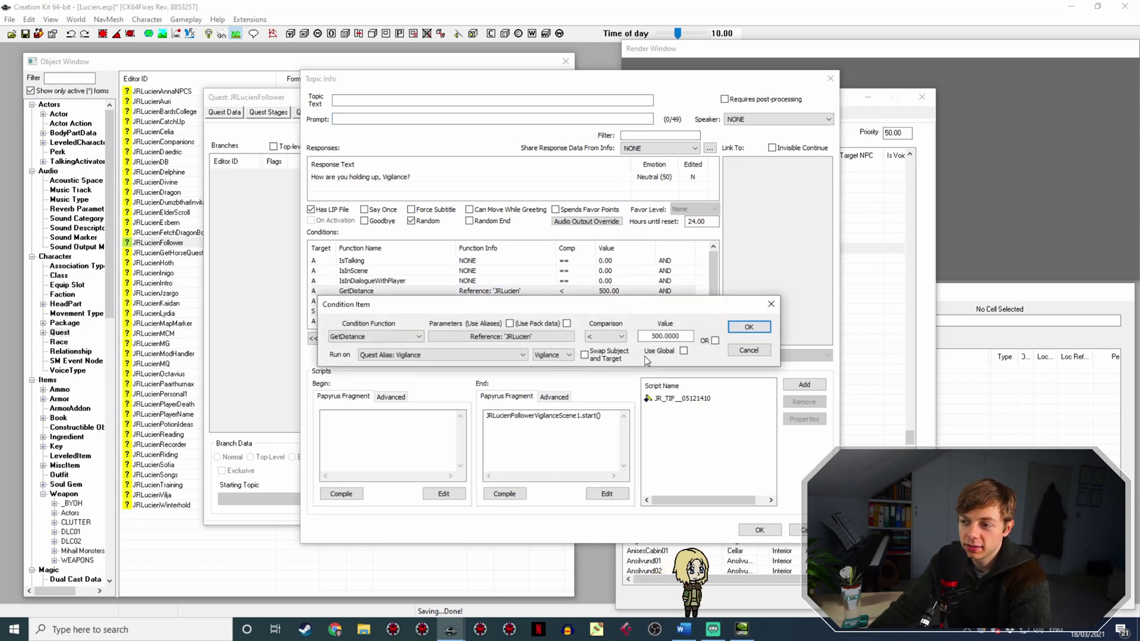
{"action": "left_click_drag", "start_coordinate": [650, 337], "coordinate": [656, 337]}
{"action": "type", "text": "8"}
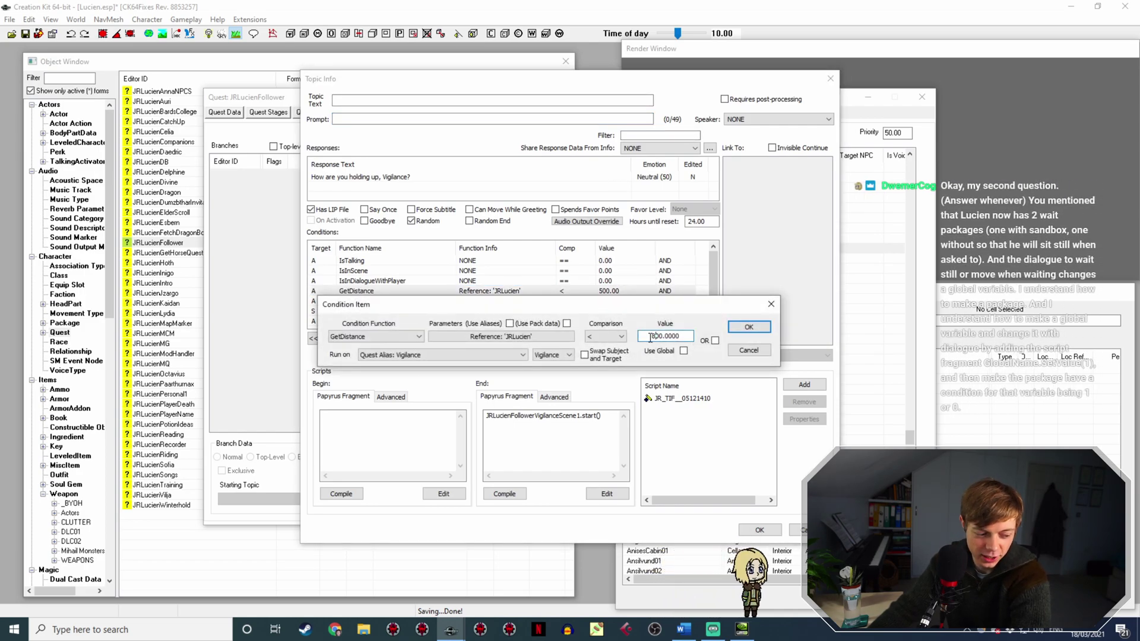
{"action": "key", "text": "Return"}
{"action": "left_click", "coordinate": [759, 529]}
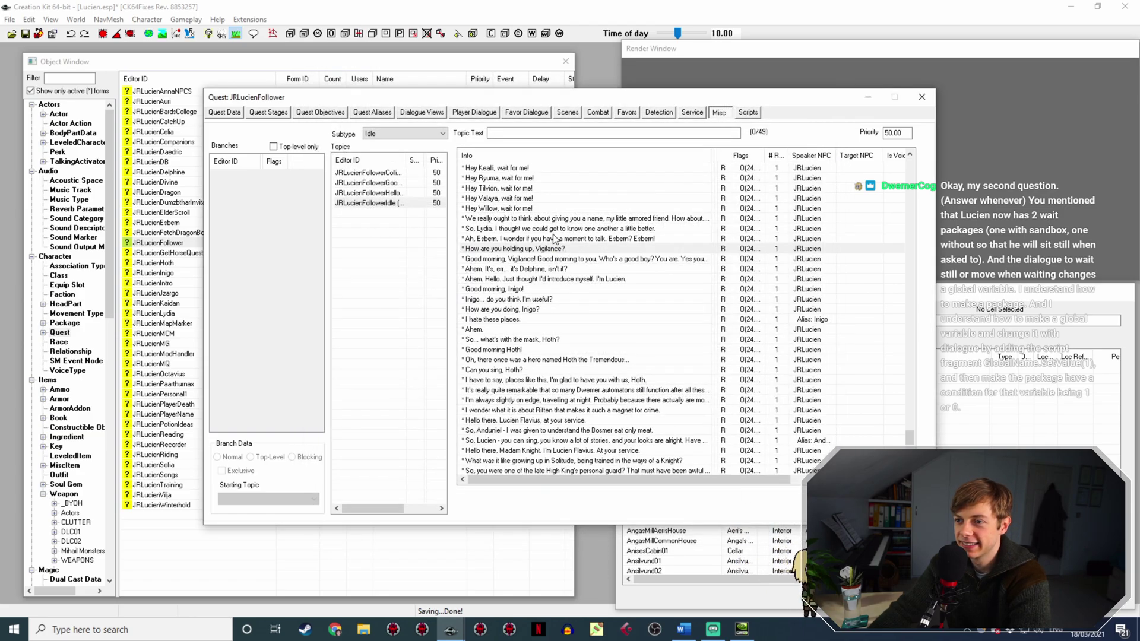
Check the conditions of the "Ah, Esbern. I wonder if you have a moment to talk" idle line.
{"action": "double_click", "coordinate": [546, 239]}
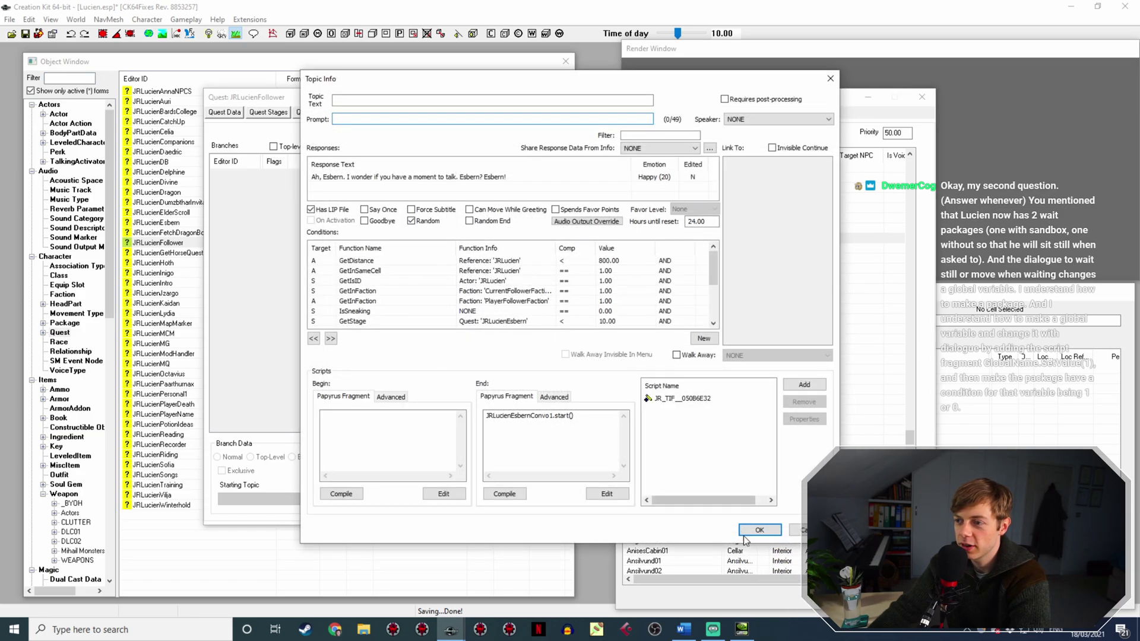
{"action": "left_click", "coordinate": [754, 530]}
Set the GetDistance condition of the "Good morning, Vigilance! Good morning to you" idle line to 800.
{"action": "left_click", "coordinate": [521, 259]}
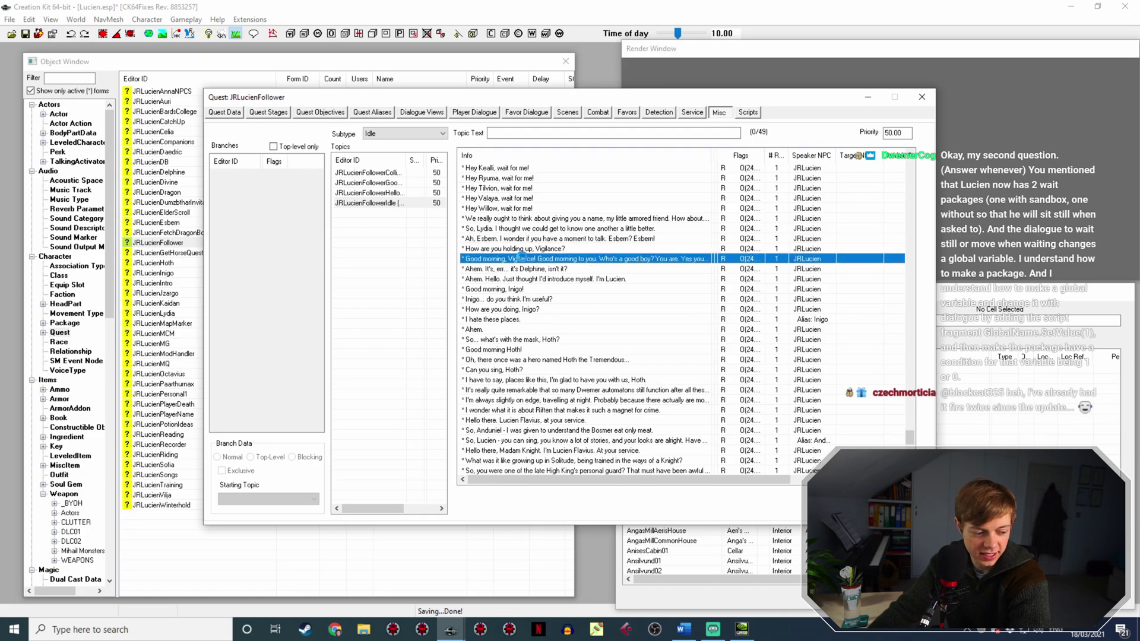
{"action": "double_click", "coordinate": [520, 259]}
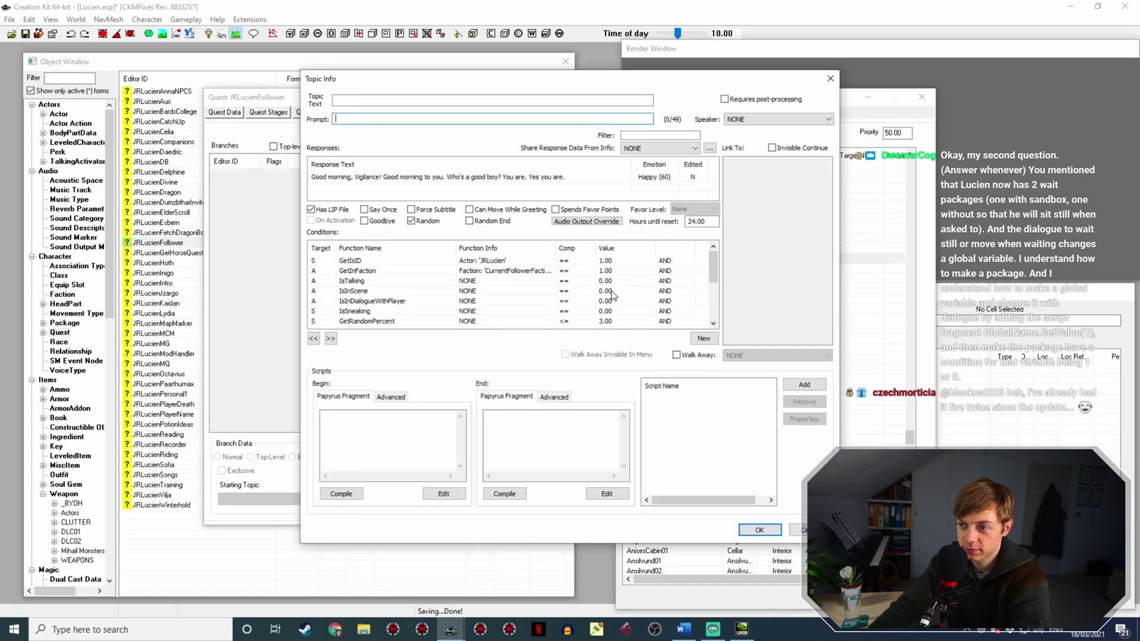
{"action": "scroll", "coordinate": [611, 297], "scroll_direction": "down", "scroll_amount": 3}
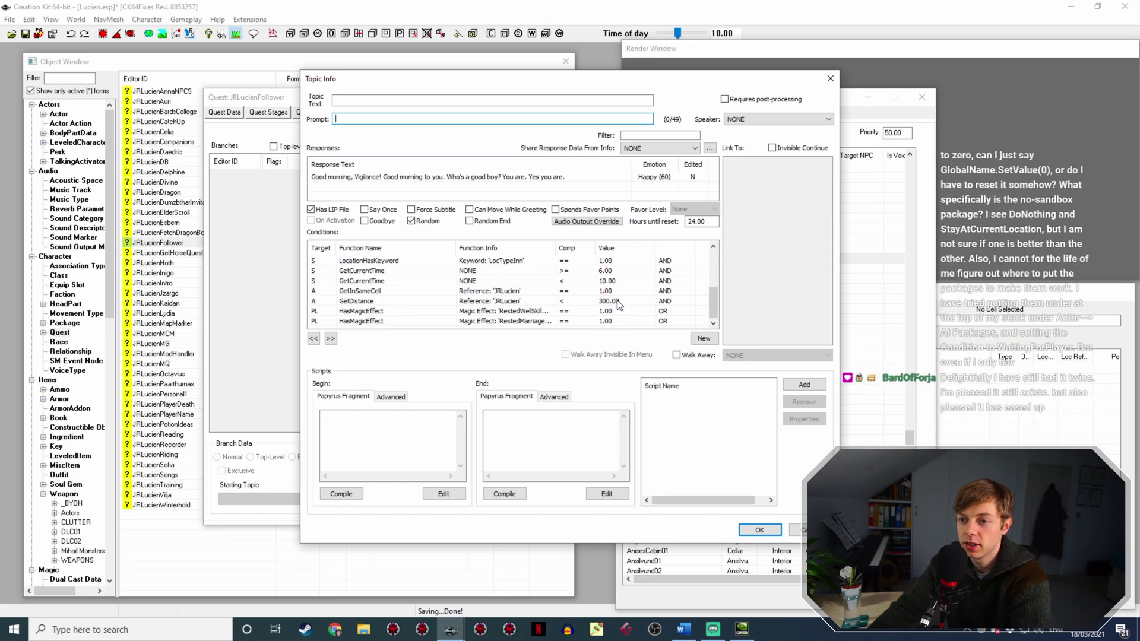
{"action": "scroll", "coordinate": [617, 306], "scroll_direction": "up", "scroll_amount": 2}
{"action": "scroll", "coordinate": [618, 300], "scroll_direction": "down", "scroll_amount": 2}
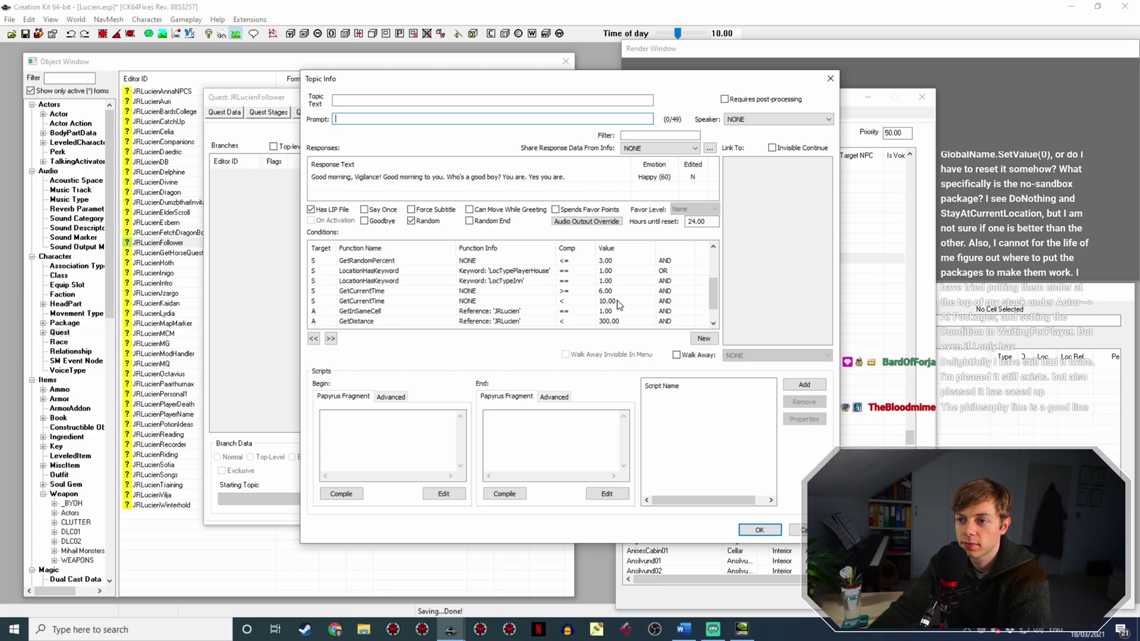
{"action": "scroll", "coordinate": [617, 300], "scroll_direction": "down", "scroll_amount": 1}
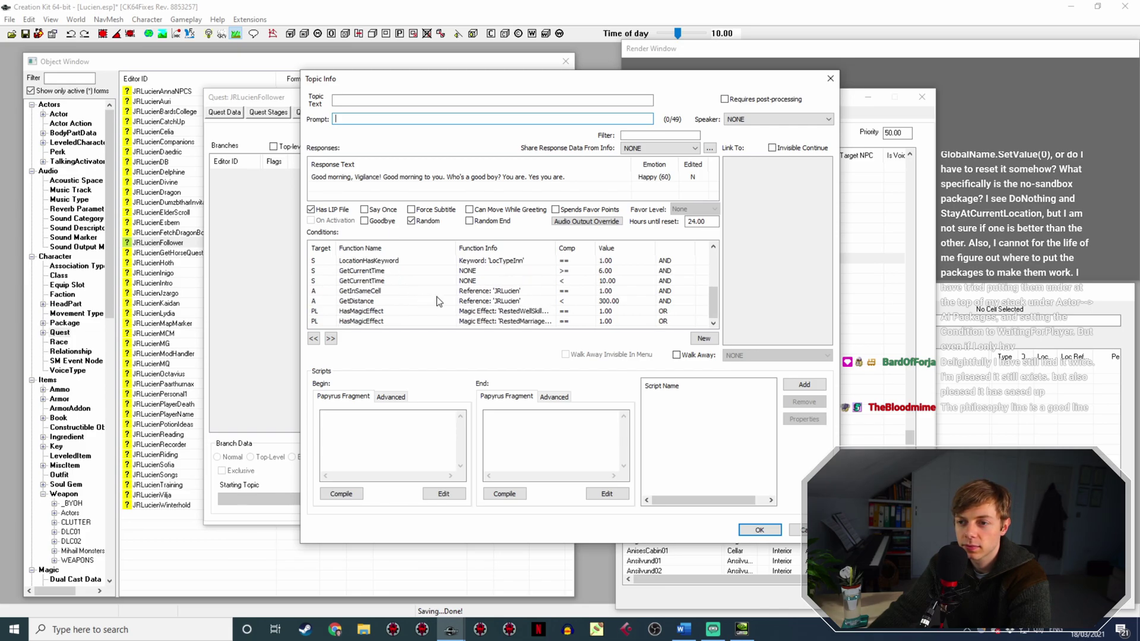
{"action": "scroll", "coordinate": [438, 301], "scroll_direction": "up", "scroll_amount": 3}
{"action": "scroll", "coordinate": [442, 304], "scroll_direction": "up", "scroll_amount": 1}
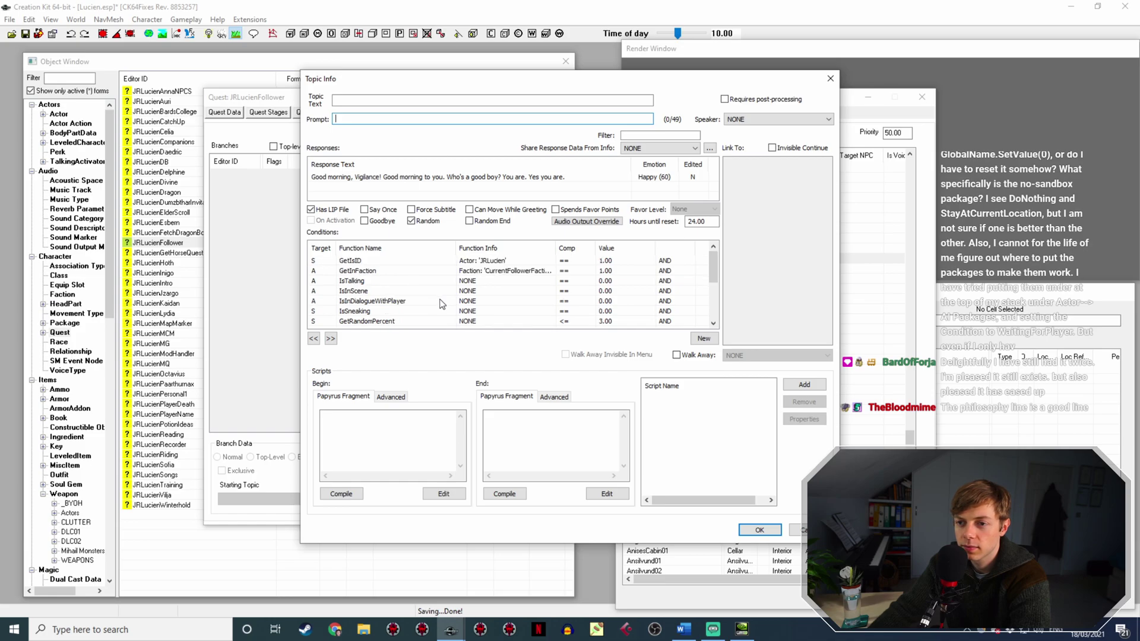
{"action": "scroll", "coordinate": [441, 304], "scroll_direction": "down", "scroll_amount": 2}
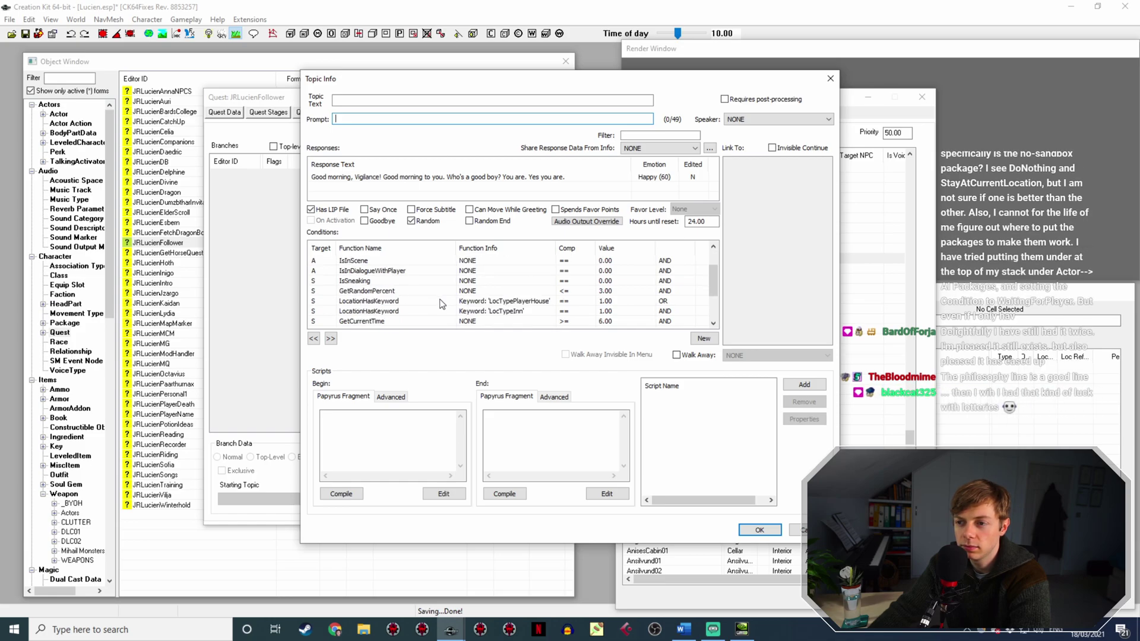
{"action": "scroll", "coordinate": [441, 304], "scroll_direction": "down", "scroll_amount": 3}
{"action": "left_click", "coordinate": [446, 300]}
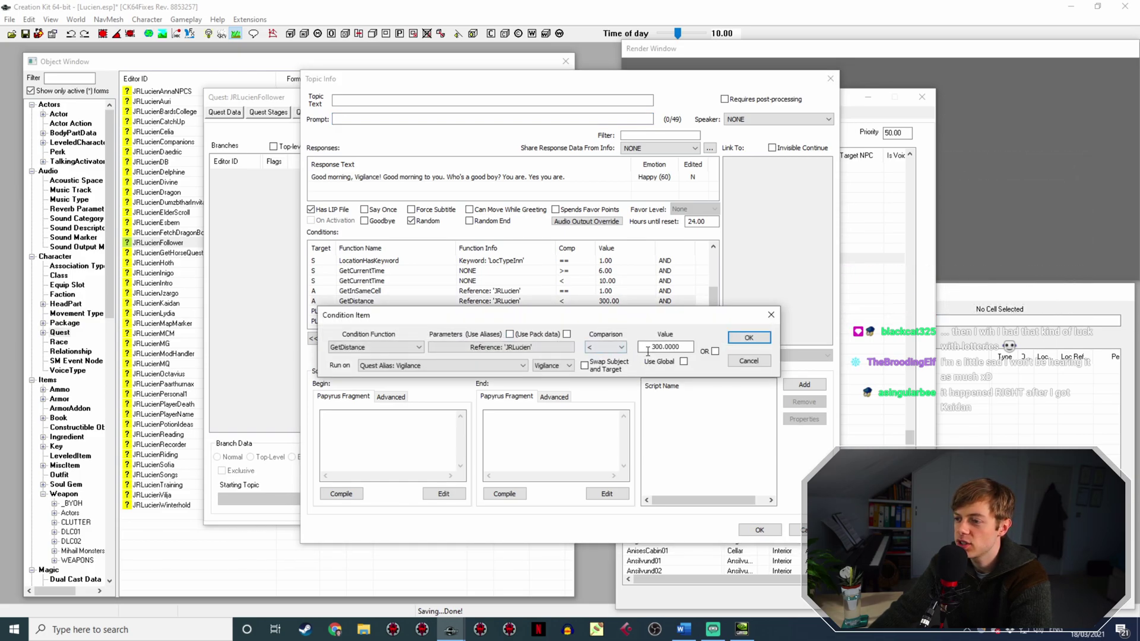
{"action": "key", "text": "BackSpace"}
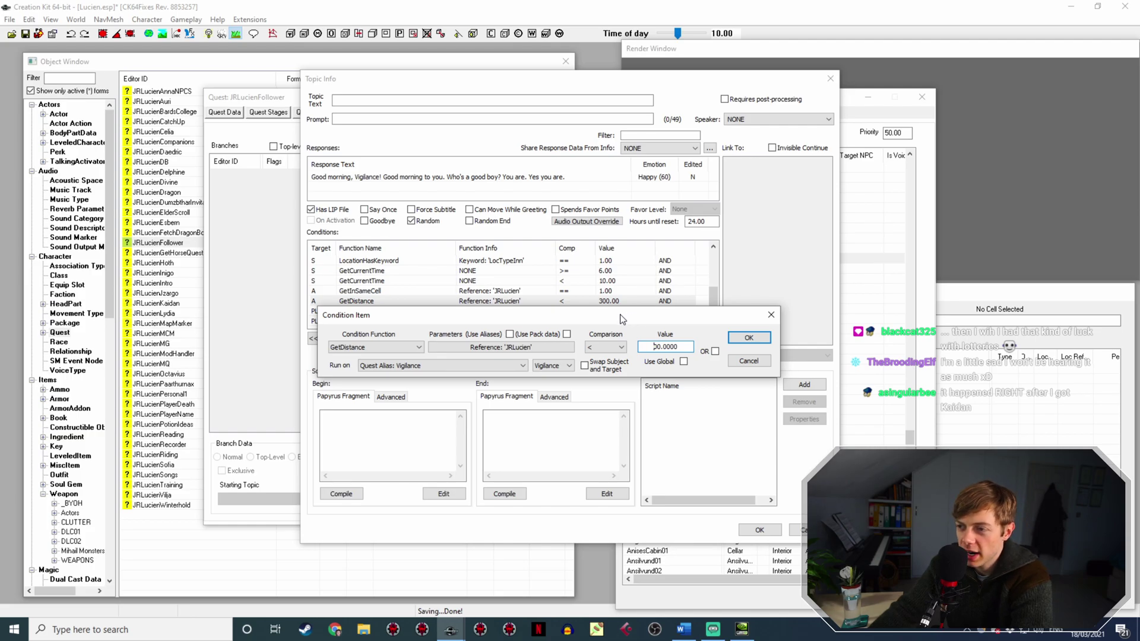
{"action": "type", "text": "8"}
{"action": "left_click", "coordinate": [749, 338]}
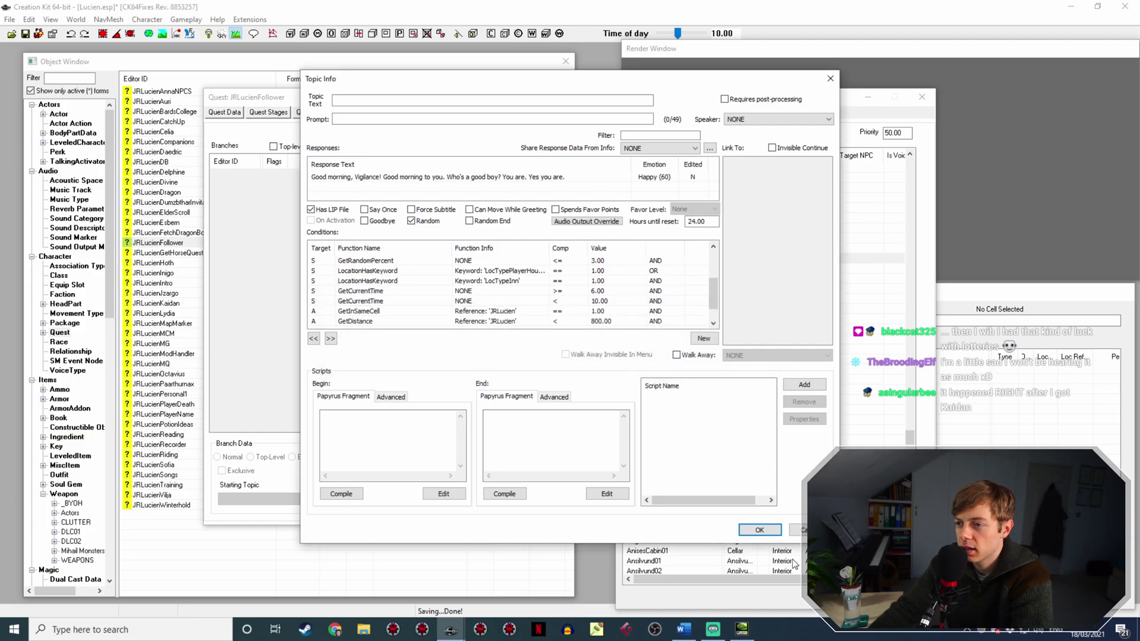
{"action": "left_click", "coordinate": [765, 532]}
Set the GetDistance condition of the "Ahem. It's, err... it's Delphine, isn't it?" idle line to 800.
{"action": "double_click", "coordinate": [520, 269]}
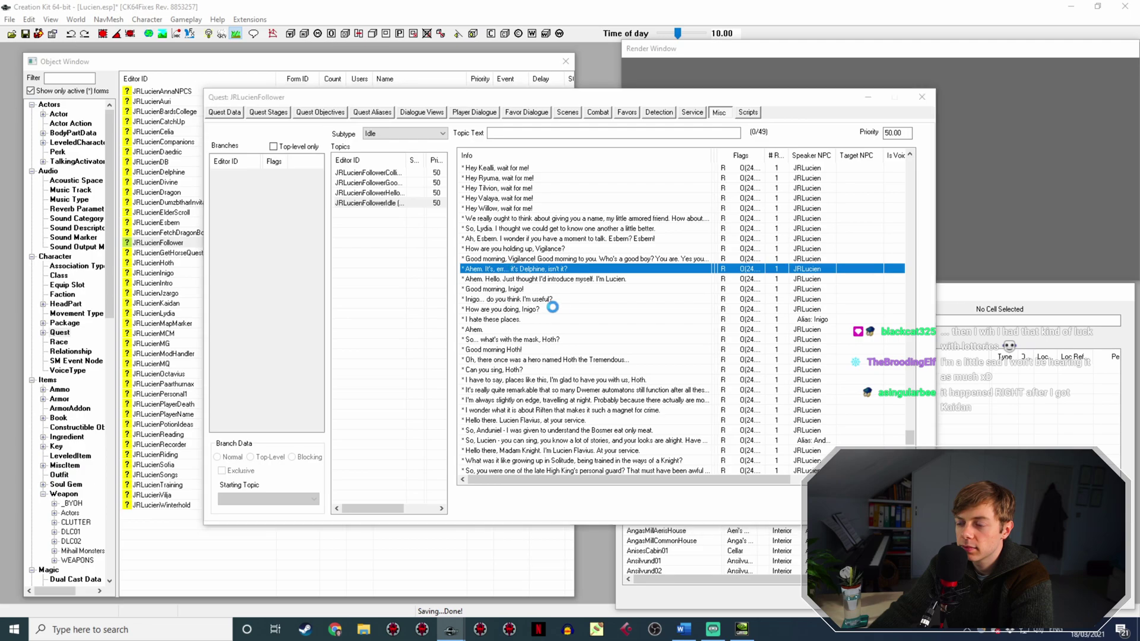
{"action": "double_click", "coordinate": [606, 272]}
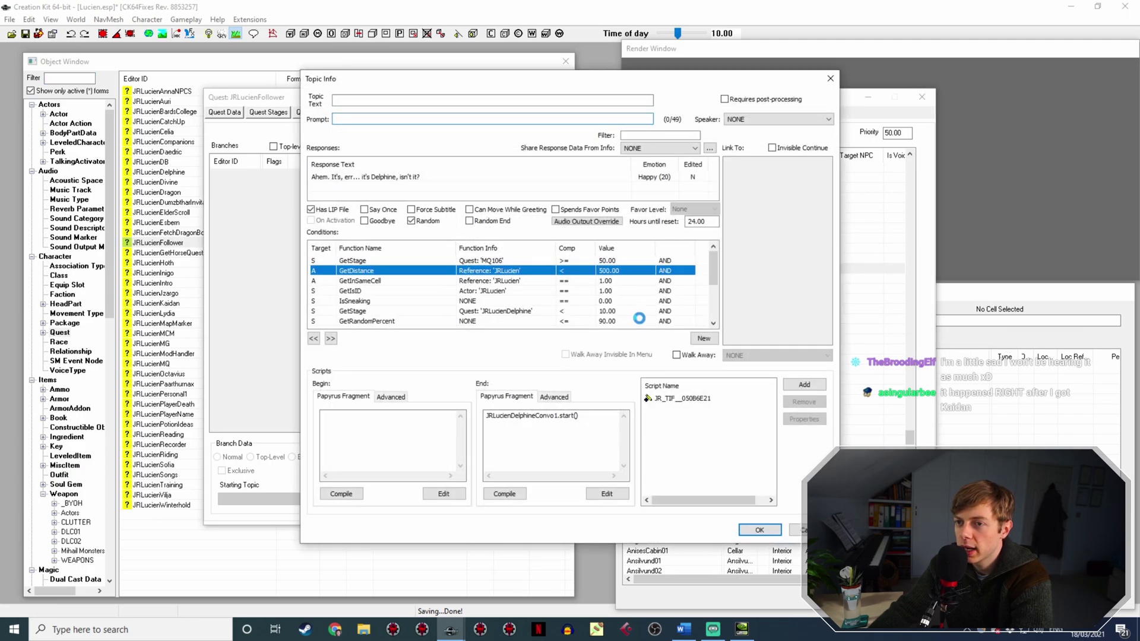
{"action": "key", "text": "Delete"}
{"action": "type", "text": "800.0000"}
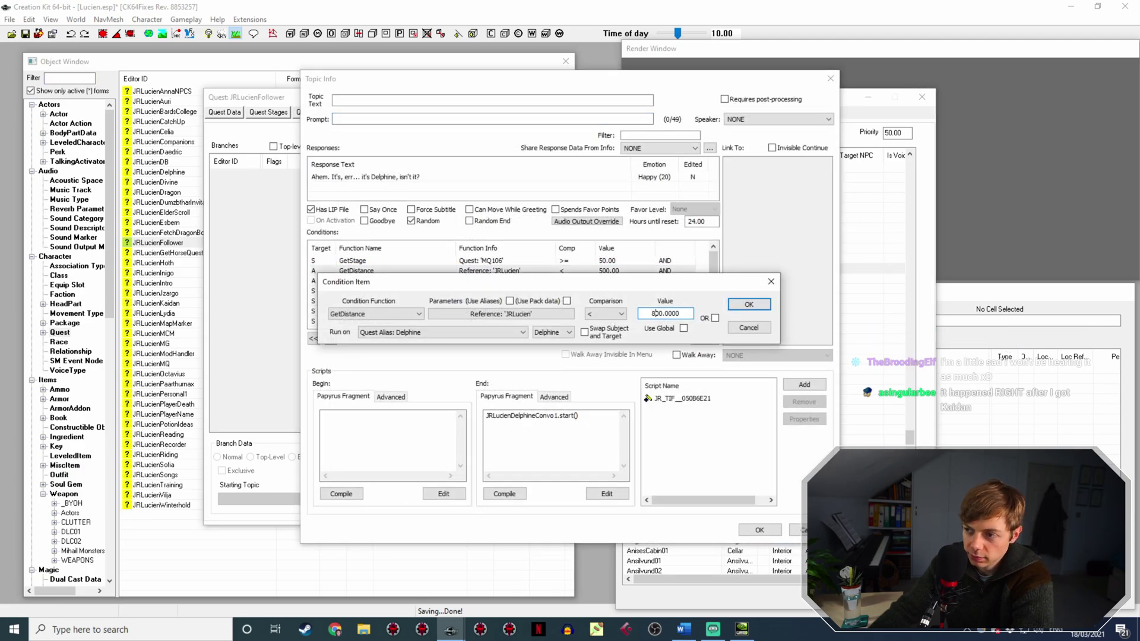
{"action": "left_click", "coordinate": [750, 306]}
{"action": "left_click", "coordinate": [759, 532]}
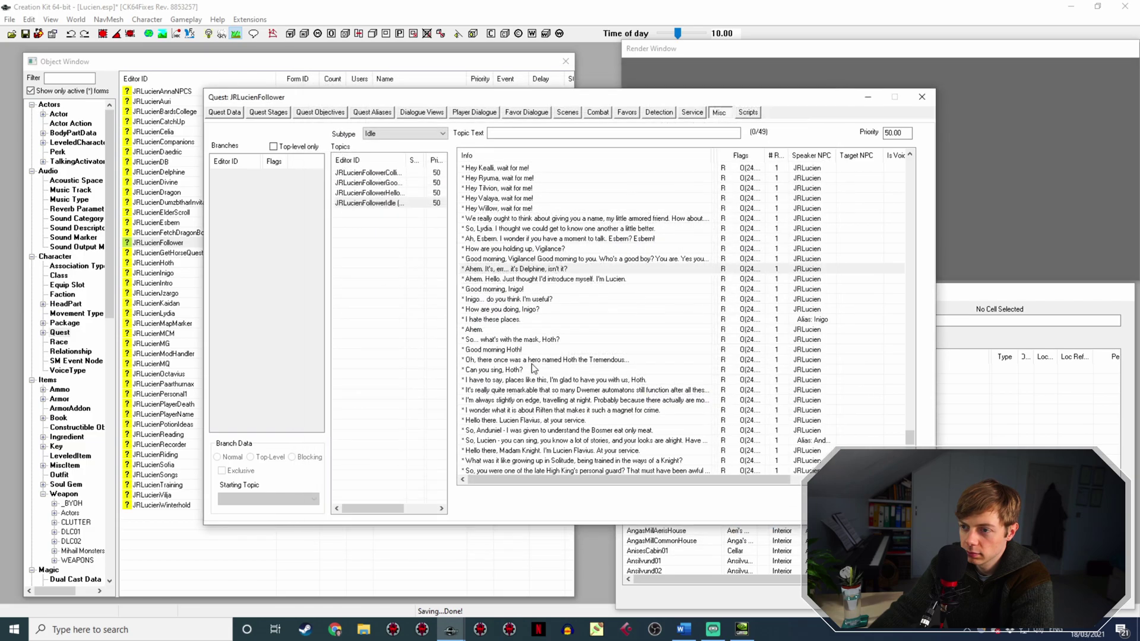
Review the conditions of Inigo's introduction line, "Ahem. Hello. Just thought I'd introduce myself. I'm Lucien.".
{"action": "double_click", "coordinate": [530, 279]}
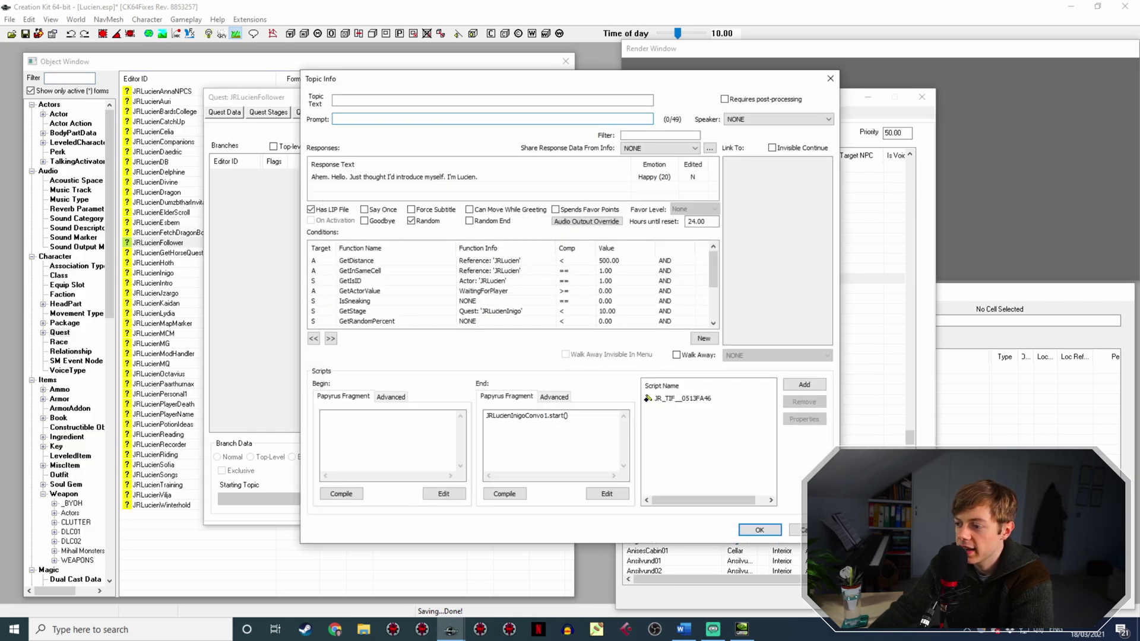
{"action": "key", "text": "Escape"}
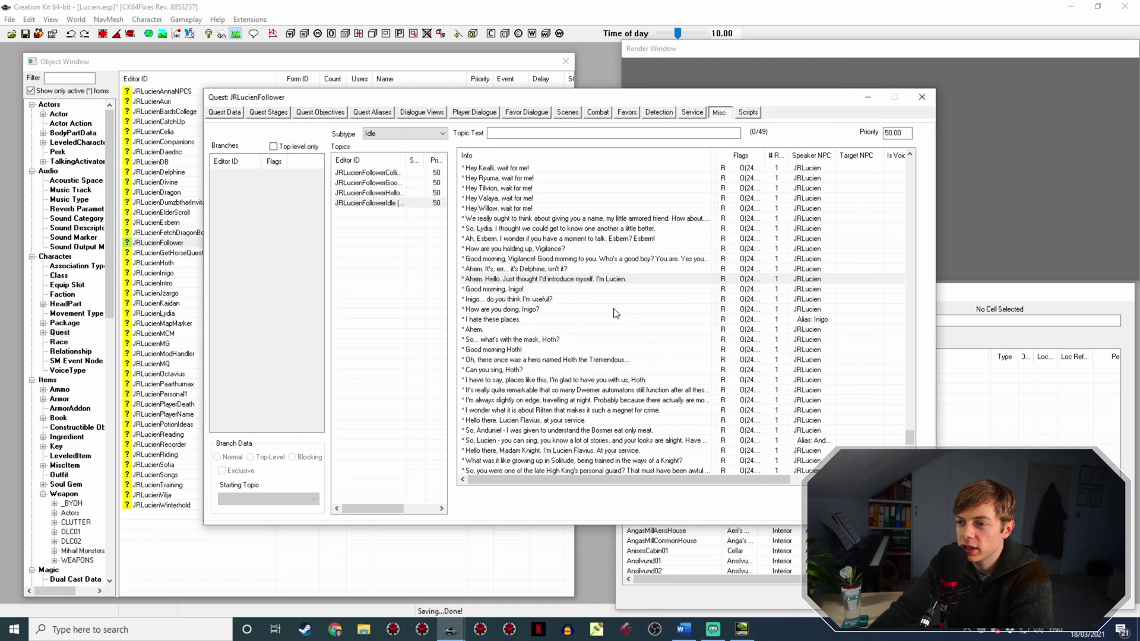
{"action": "left_click", "coordinate": [515, 321]}
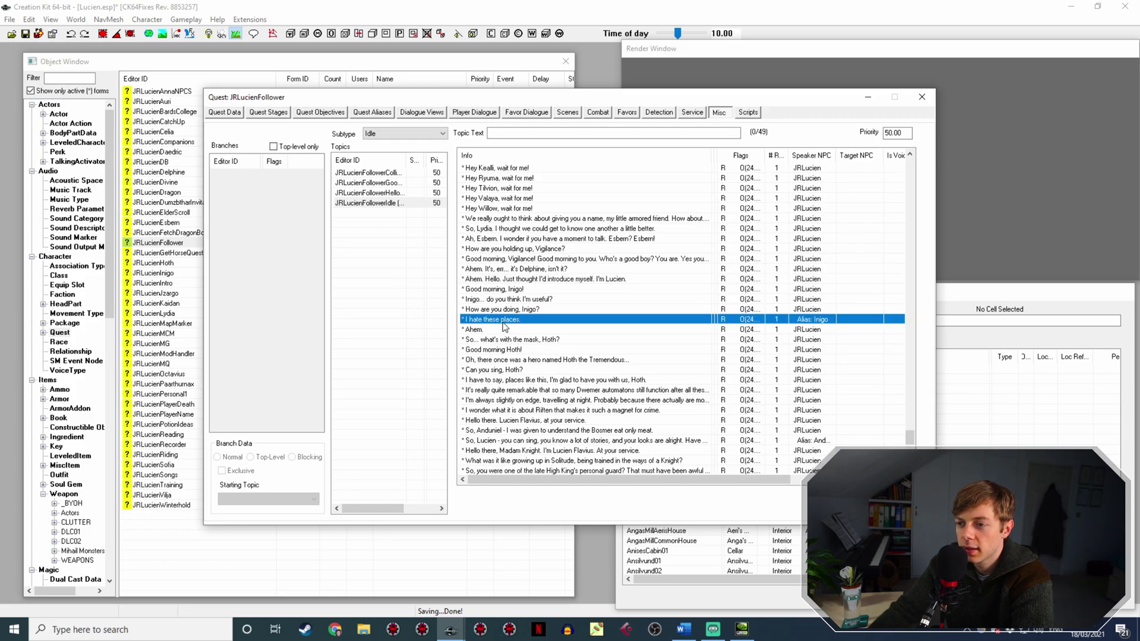
Set the GetDistance condition for Hoth to 800 on the idle line that reads only "Ahem.".
{"action": "left_click", "coordinate": [505, 330]}
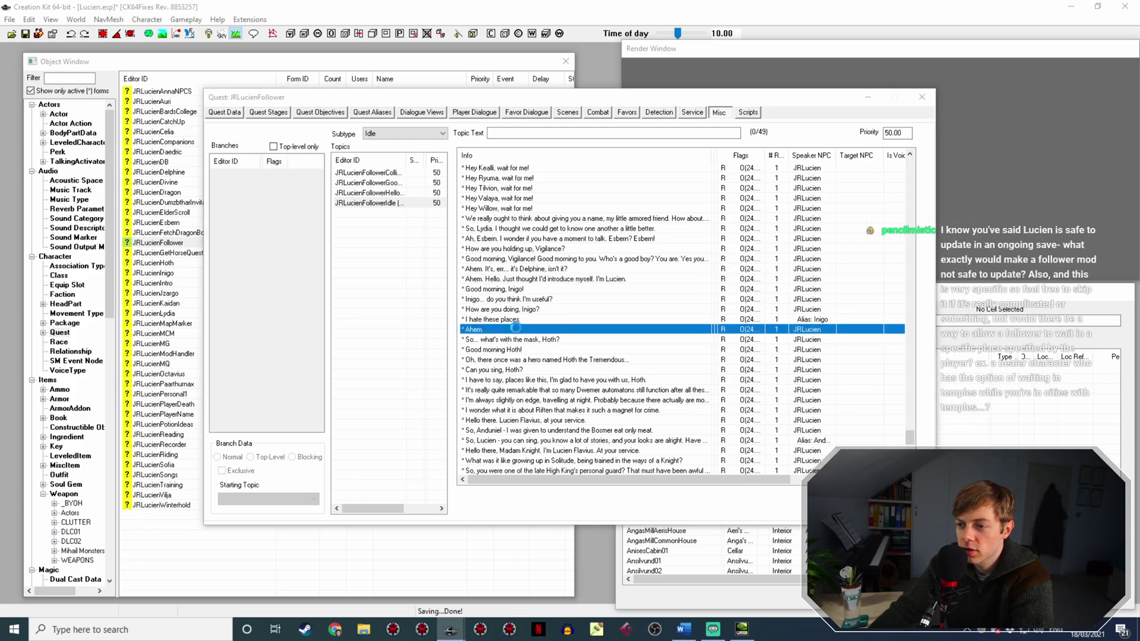
{"action": "double_click", "coordinate": [517, 331]}
{"action": "left_click", "coordinate": [628, 259]}
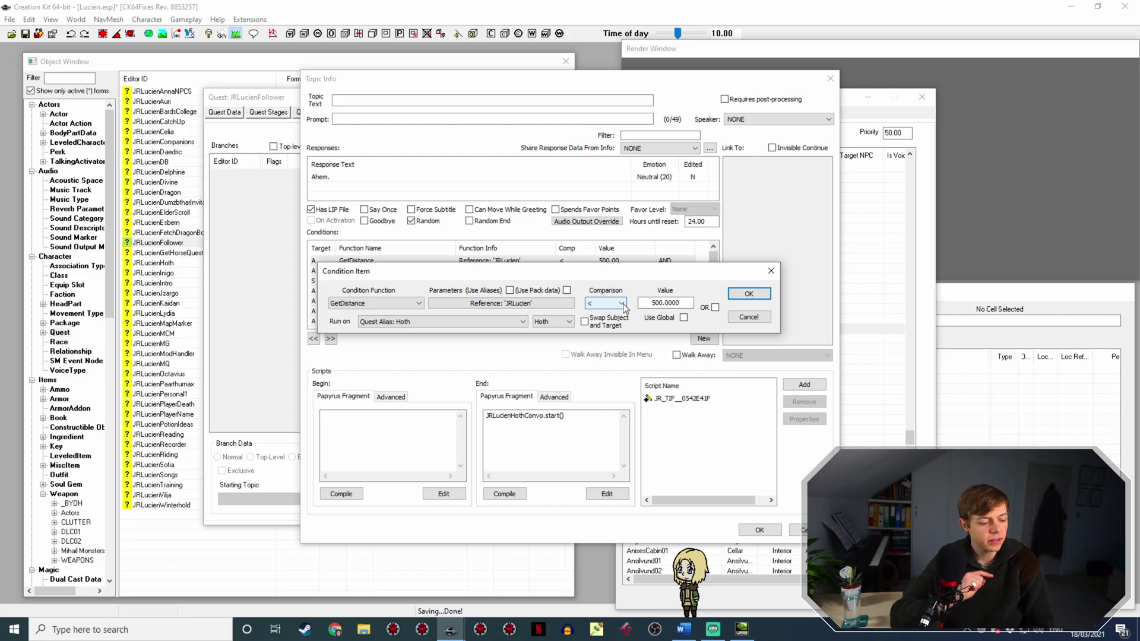
{"action": "double_click", "coordinate": [653, 302]}
{"action": "type", "text": "800.0000"}
{"action": "key", "text": "Return"}
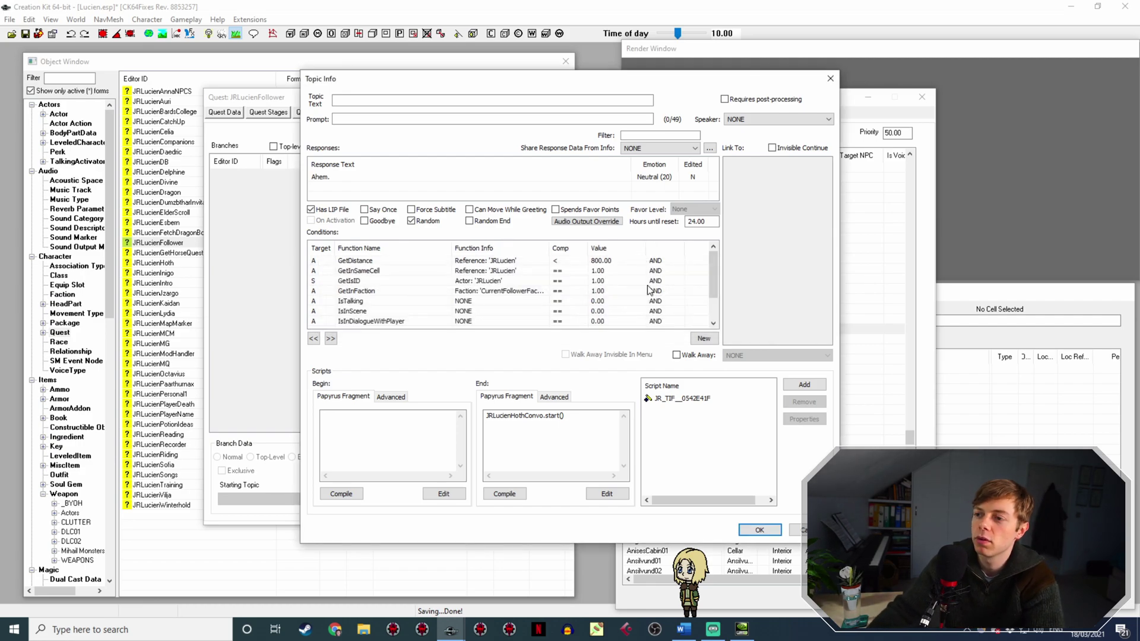
{"action": "left_click", "coordinate": [759, 529]}
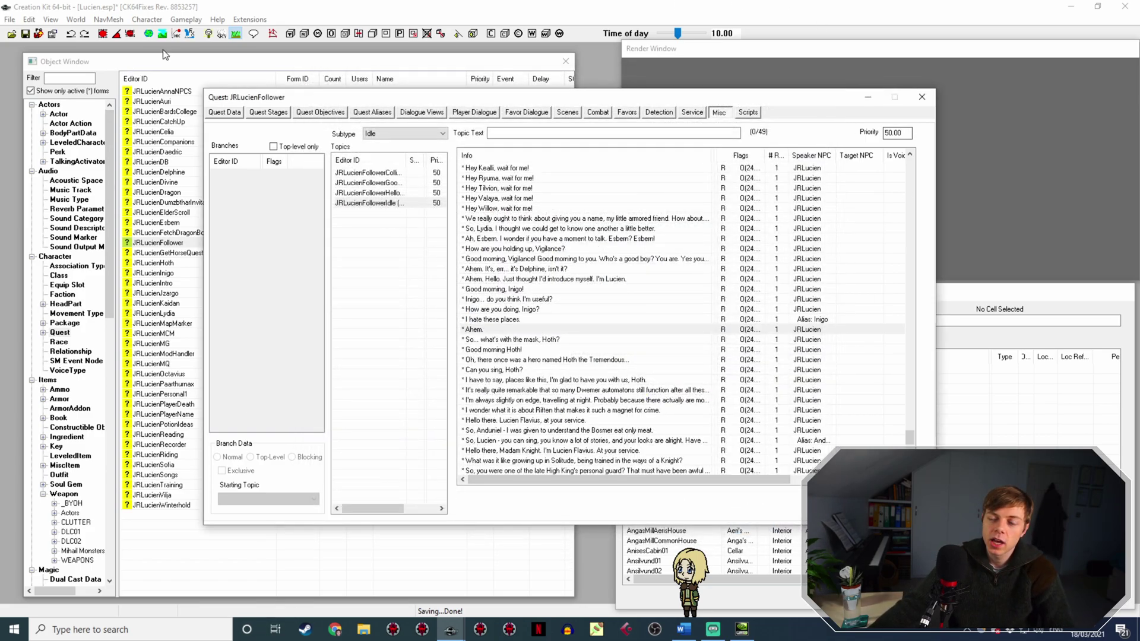
Examine the full list of follower and location aliases in the JRLucienFollower quest with the alias names widened, and close the quest.
{"action": "left_click", "coordinate": [370, 113]}
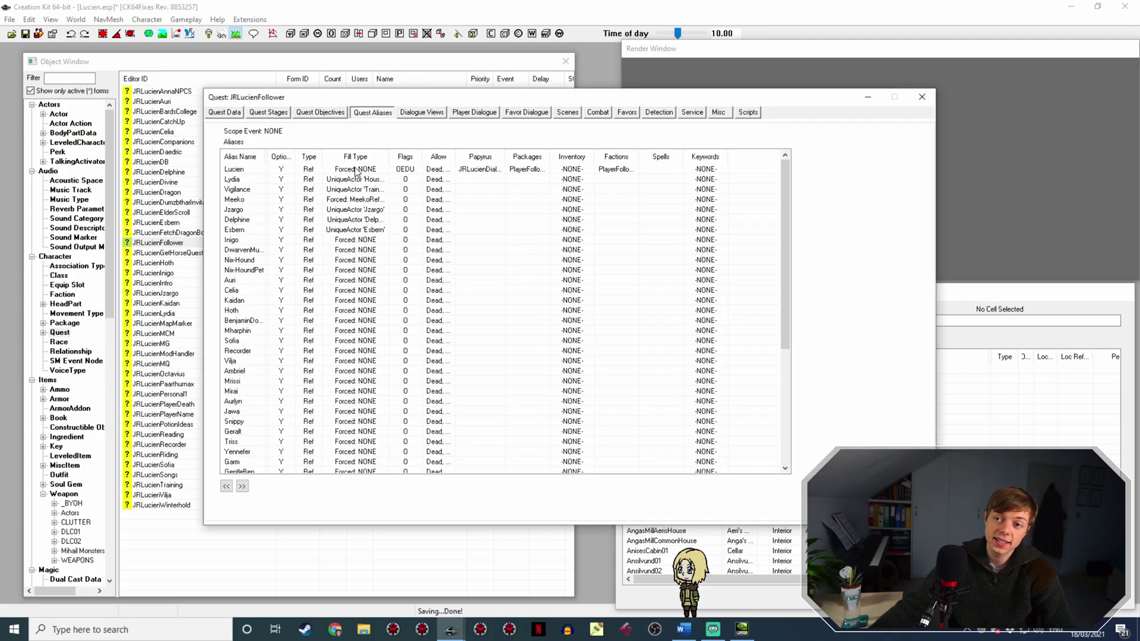
{"action": "left_click_drag", "start_coordinate": [262, 156], "coordinate": [309, 157]}
{"action": "scroll", "coordinate": [286, 191], "scroll_direction": "down", "scroll_amount": 3}
{"action": "scroll", "coordinate": [286, 191], "scroll_direction": "down", "scroll_amount": 2}
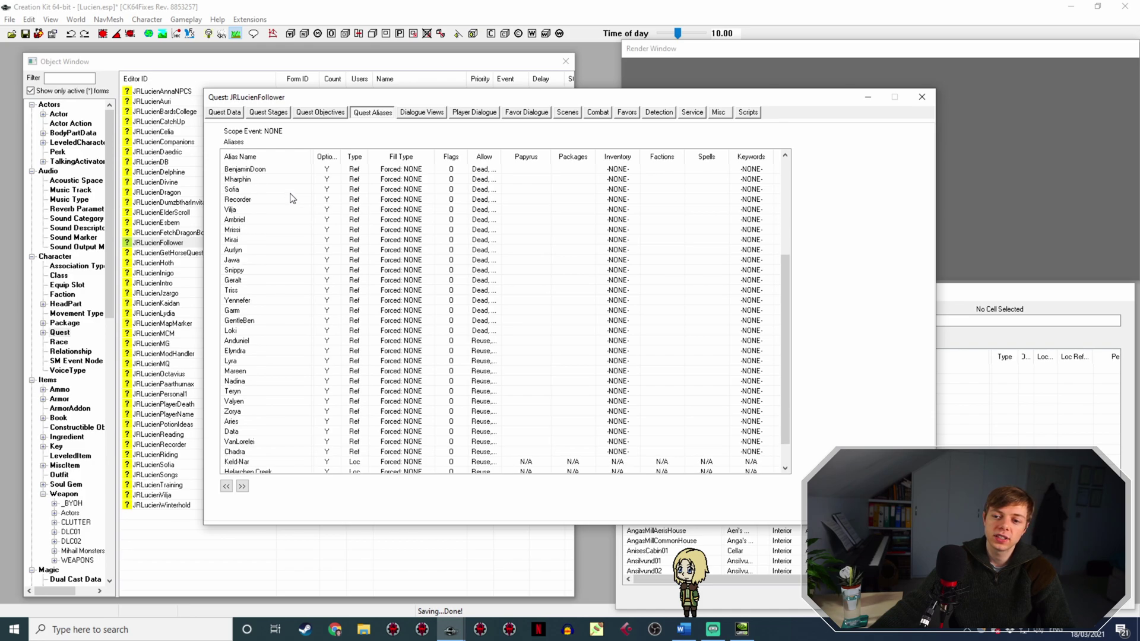
{"action": "scroll", "coordinate": [299, 222], "scroll_direction": "down", "scroll_amount": 1}
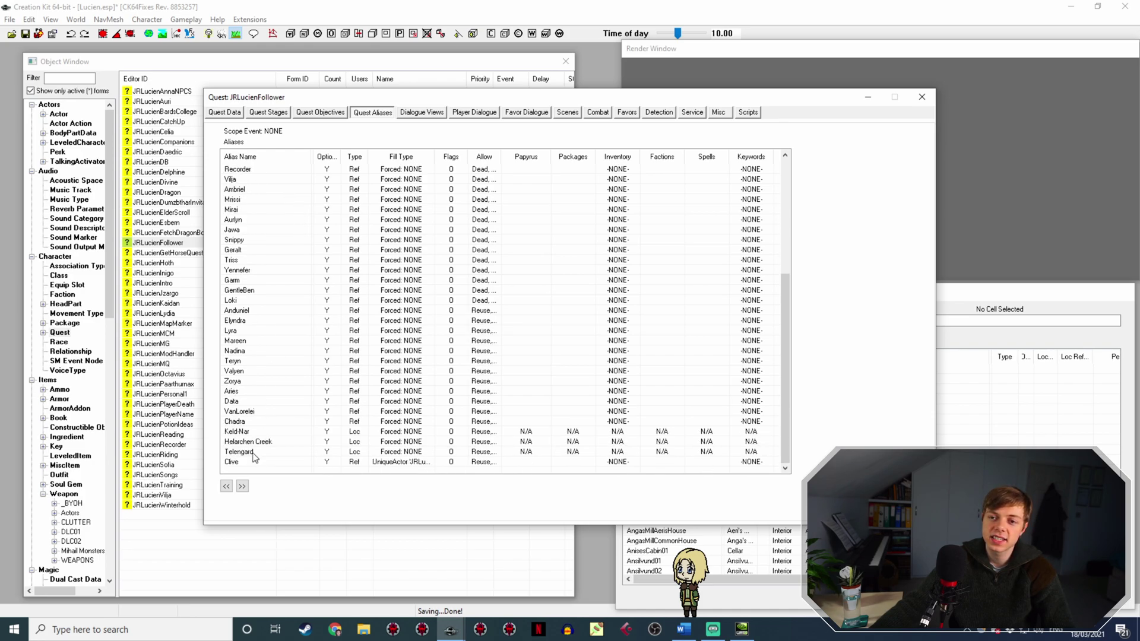
{"action": "scroll", "coordinate": [261, 457], "scroll_direction": "up", "scroll_amount": 6}
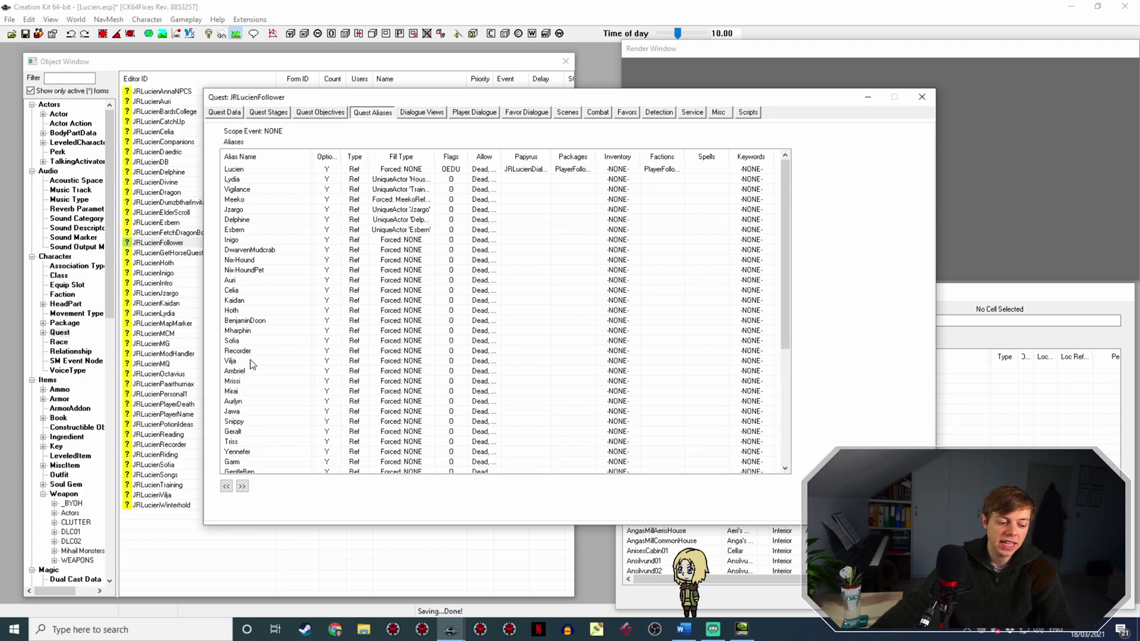
{"action": "scroll", "coordinate": [249, 359], "scroll_direction": "down", "scroll_amount": 1}
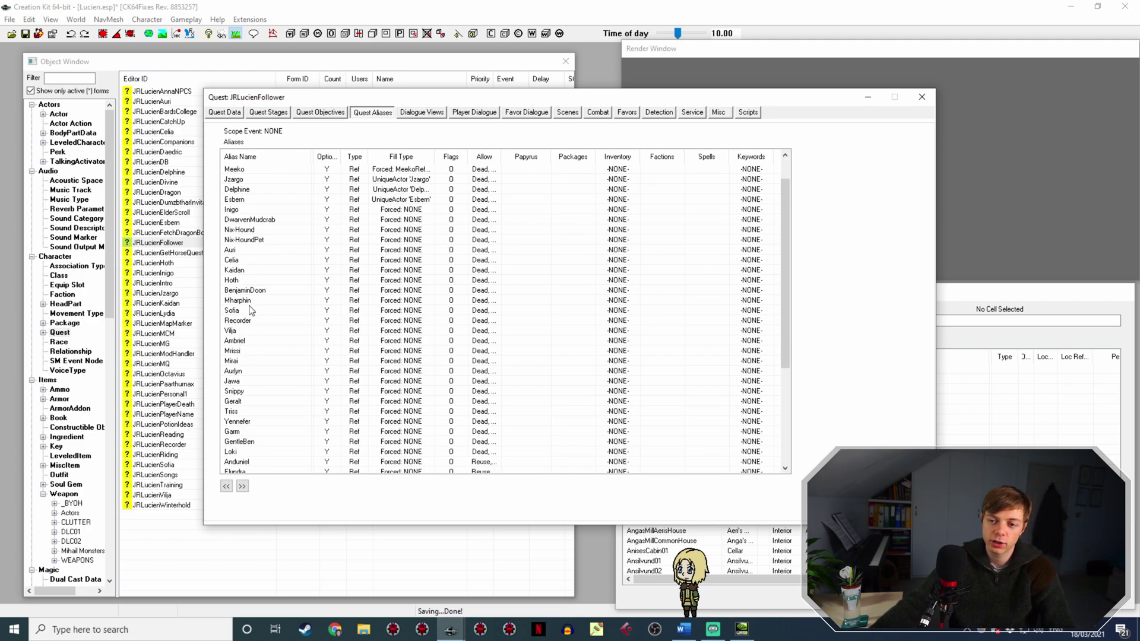
{"action": "left_click", "coordinate": [243, 355]}
{"action": "left_click", "coordinate": [254, 341]}
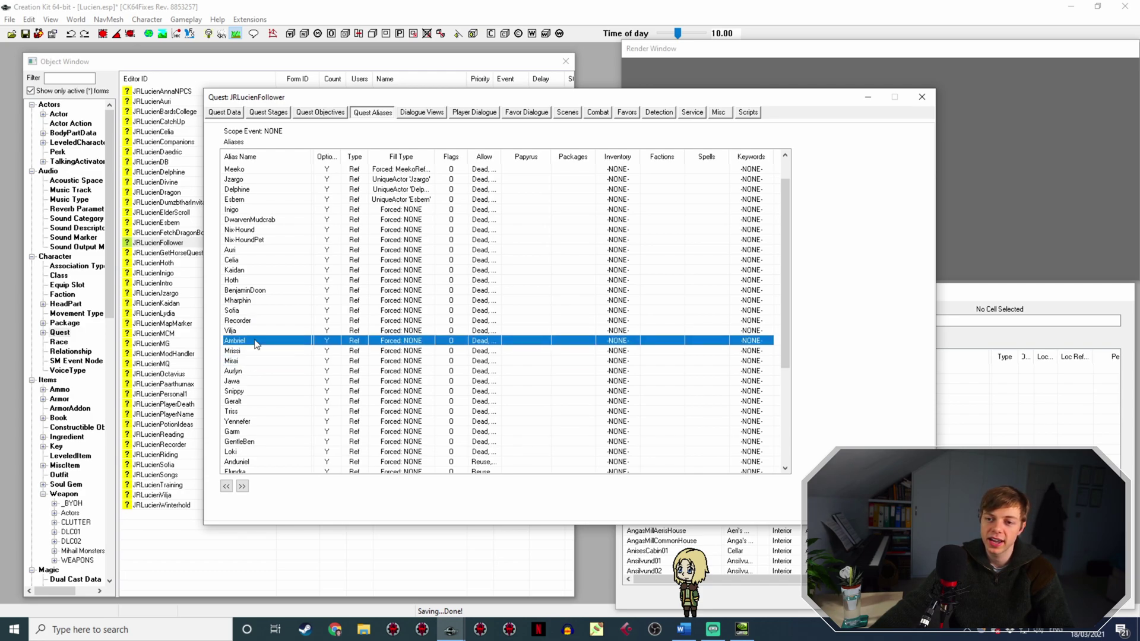
{"action": "scroll", "coordinate": [270, 316], "scroll_direction": "down", "scroll_amount": 1}
{"action": "scroll", "coordinate": [270, 316], "scroll_direction": "down", "scroll_amount": 2}
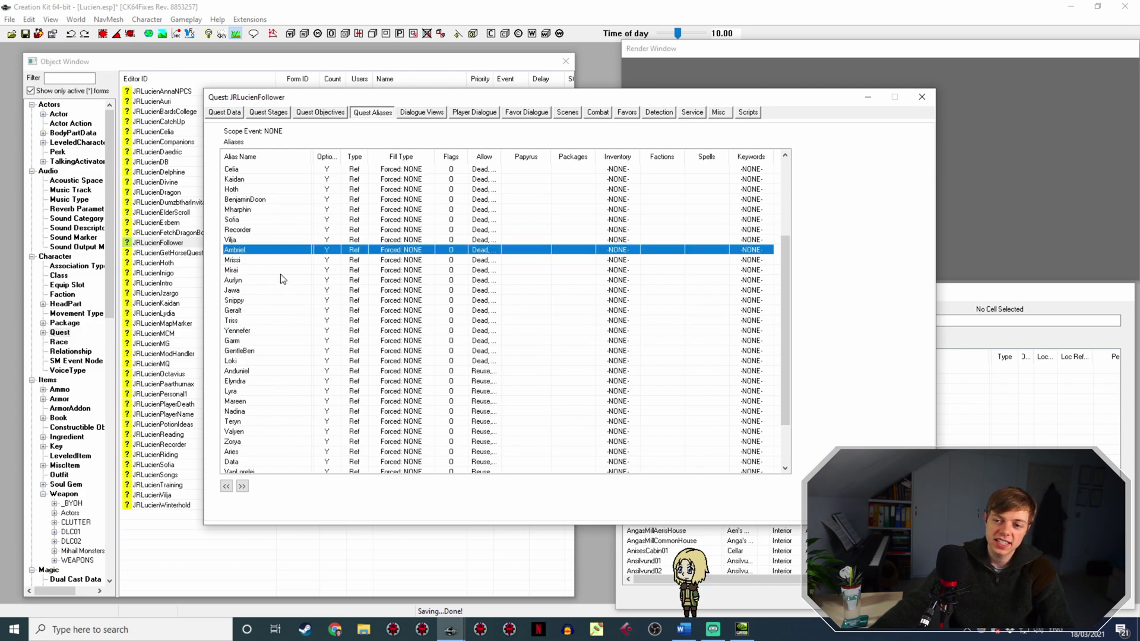
{"action": "scroll", "coordinate": [259, 378], "scroll_direction": "down", "scroll_amount": 2}
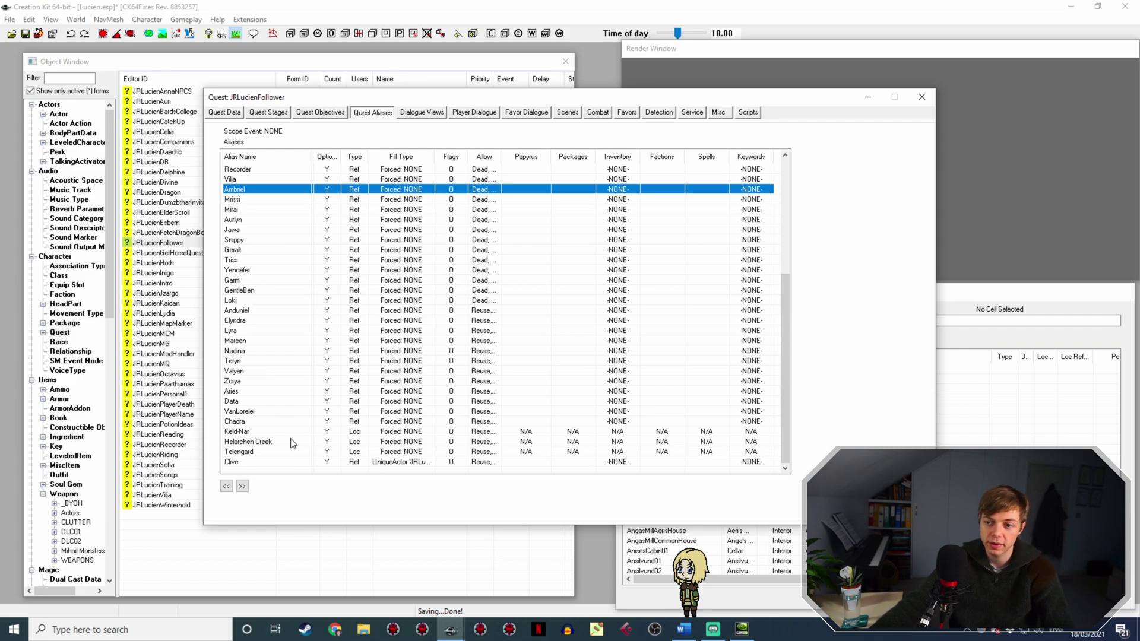
{"action": "scroll", "coordinate": [291, 442], "scroll_direction": "up", "scroll_amount": 6}
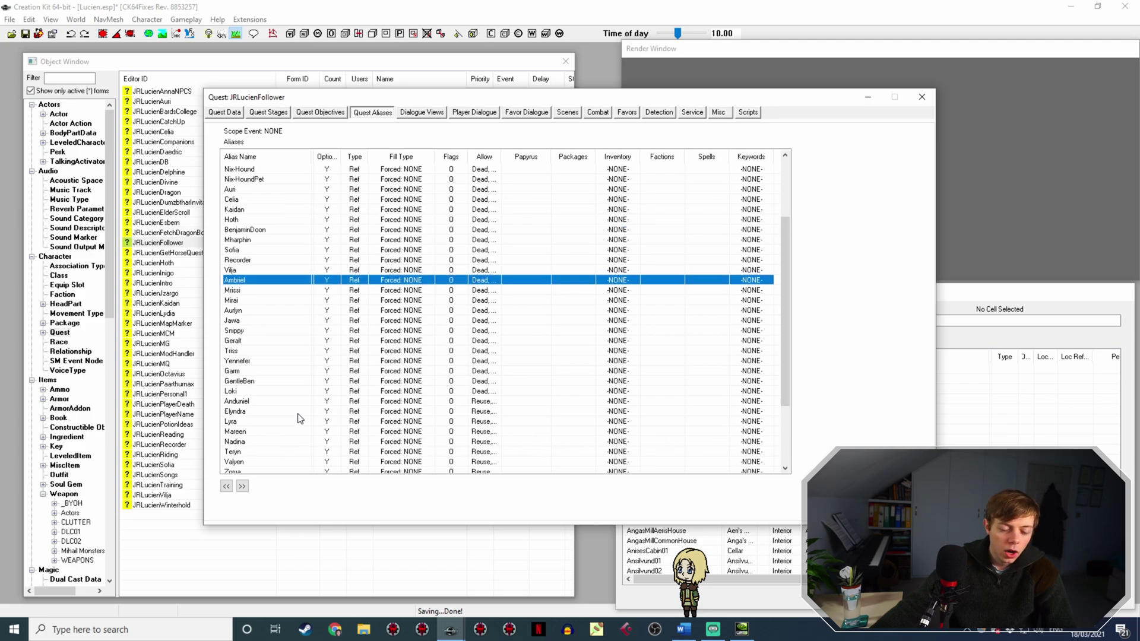
{"action": "left_click", "coordinate": [897, 510]}
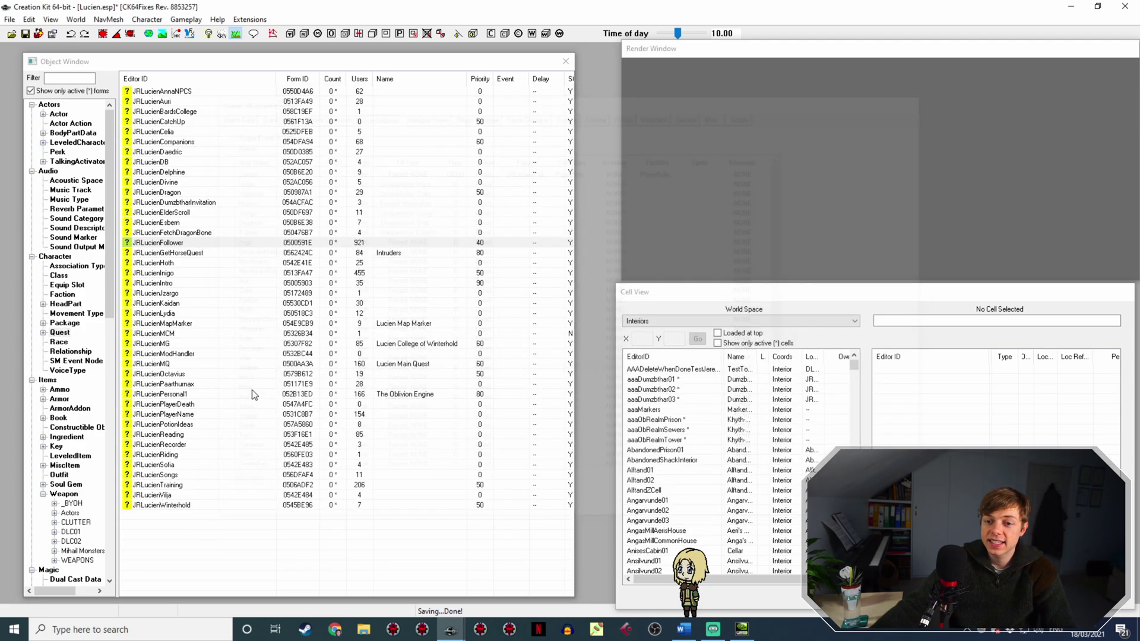
Open the JRLucienPersonal1 quest and widen its Alias Name column to show the full quest alias names.
{"action": "left_click", "coordinate": [181, 395]}
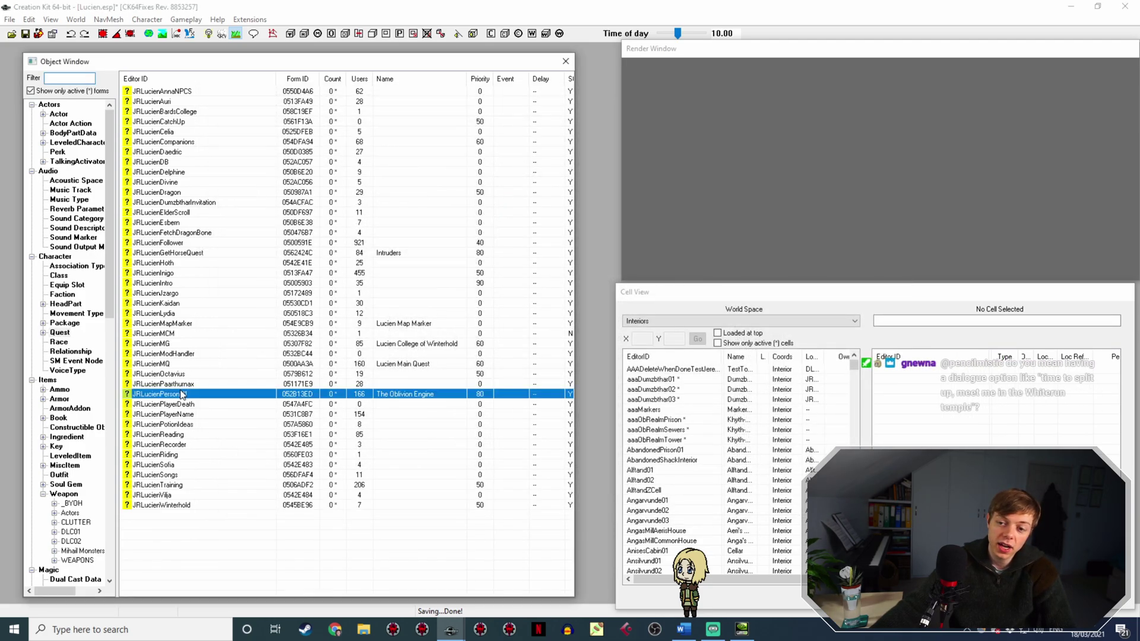
{"action": "double_click", "coordinate": [182, 394]}
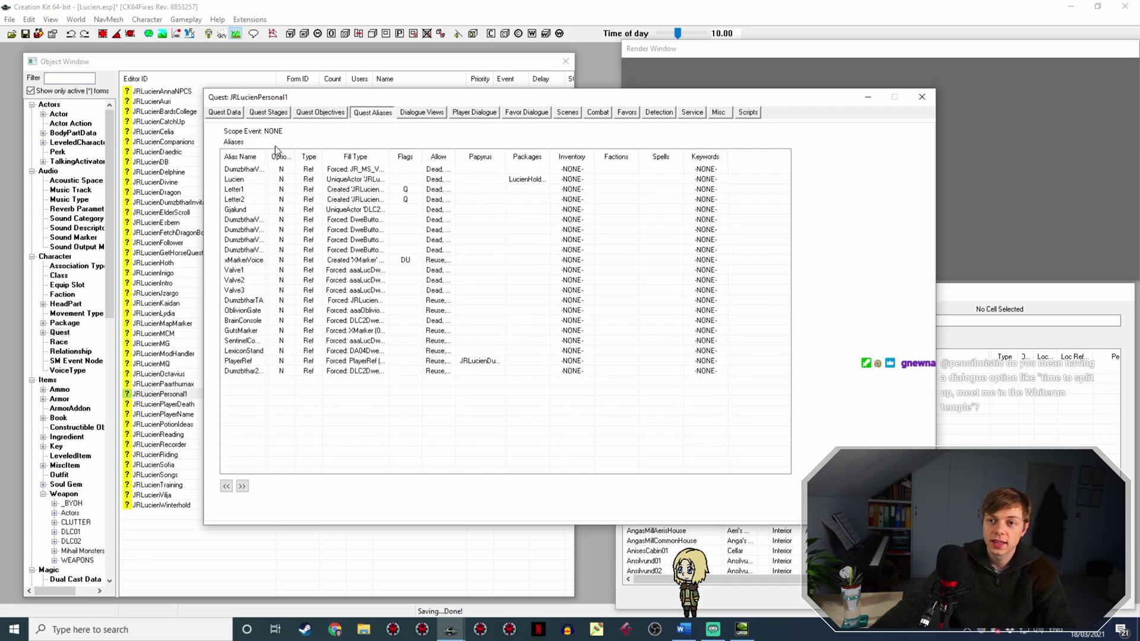
{"action": "left_click_drag", "start_coordinate": [264, 156], "coordinate": [330, 156]}
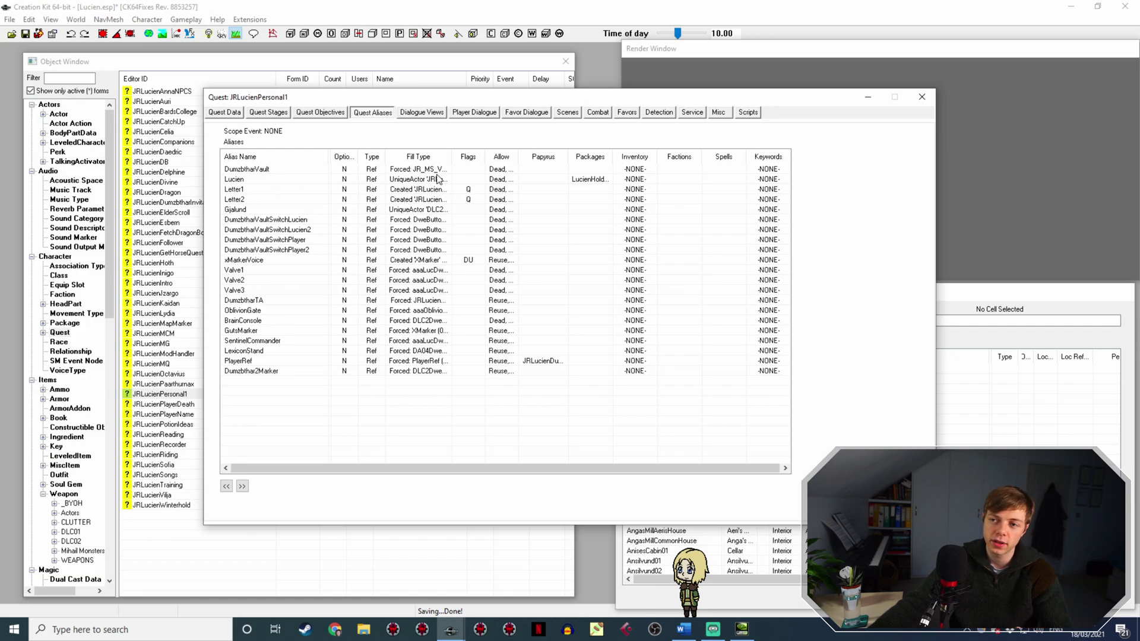
Widen the Fill Type column to review how the JRLucienPersonal1 aliases are filled, and close the quest after another look.
{"action": "left_click_drag", "start_coordinate": [447, 157], "coordinate": [471, 156]}
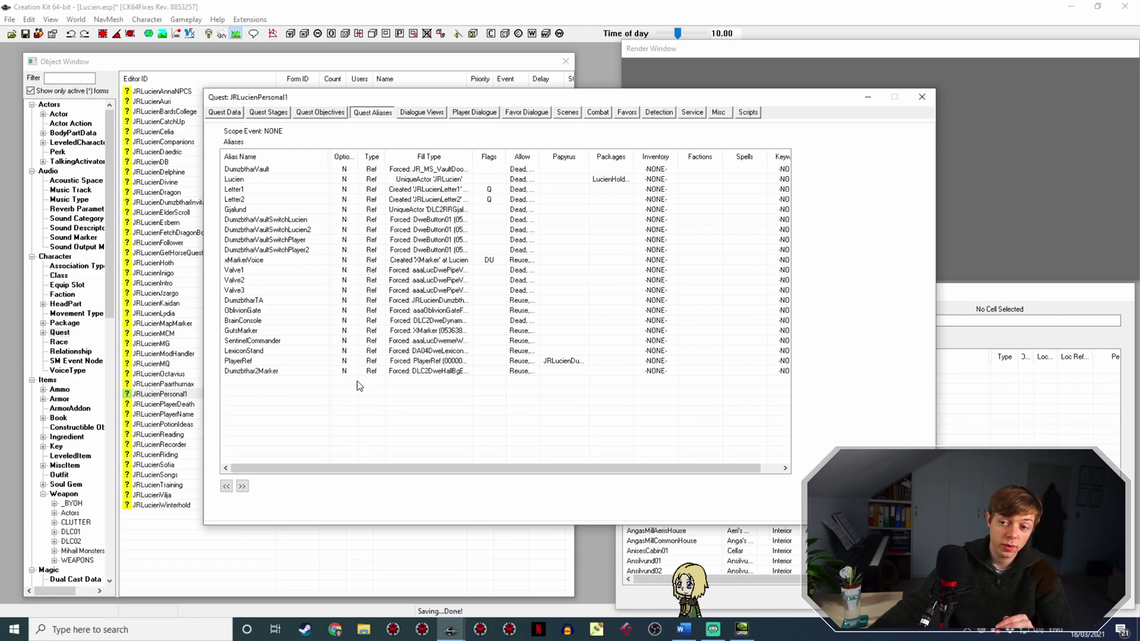
{"action": "right_click", "coordinate": [281, 406]}
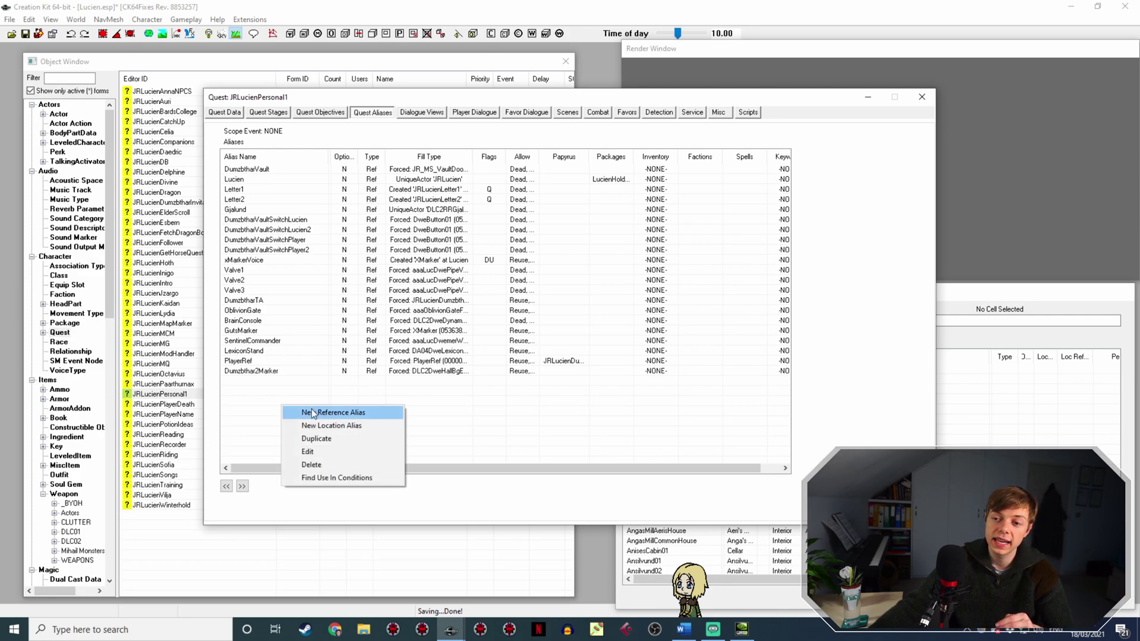
{"action": "left_click", "coordinate": [261, 384]}
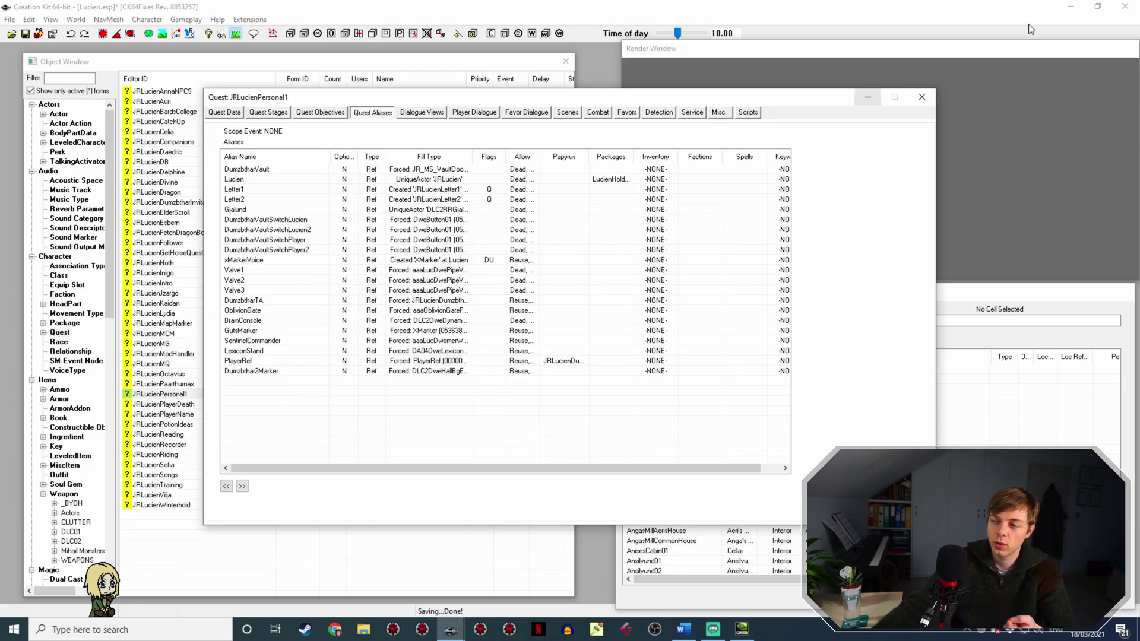
{"action": "left_click", "coordinate": [922, 97]}
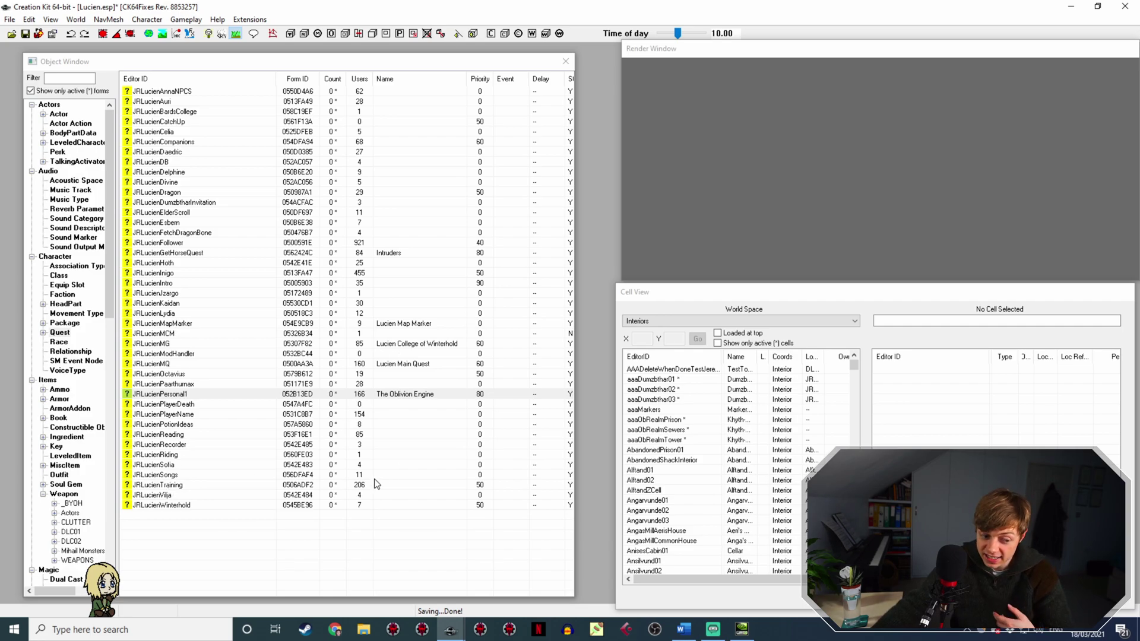
{"action": "double_click", "coordinate": [191, 394]}
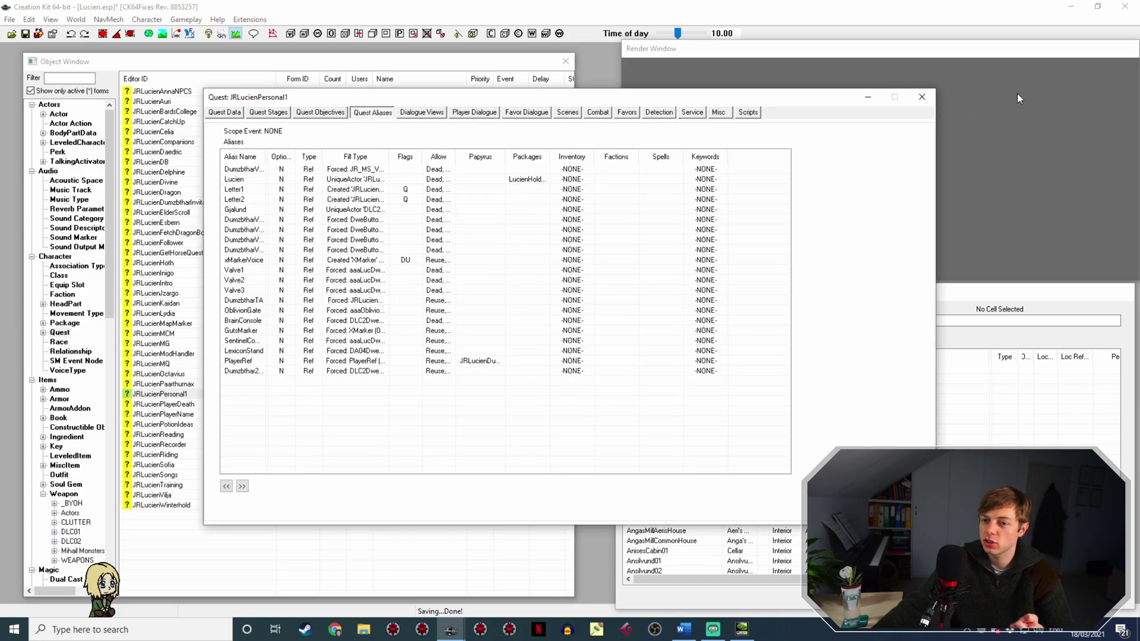
{"action": "left_click", "coordinate": [924, 96]}
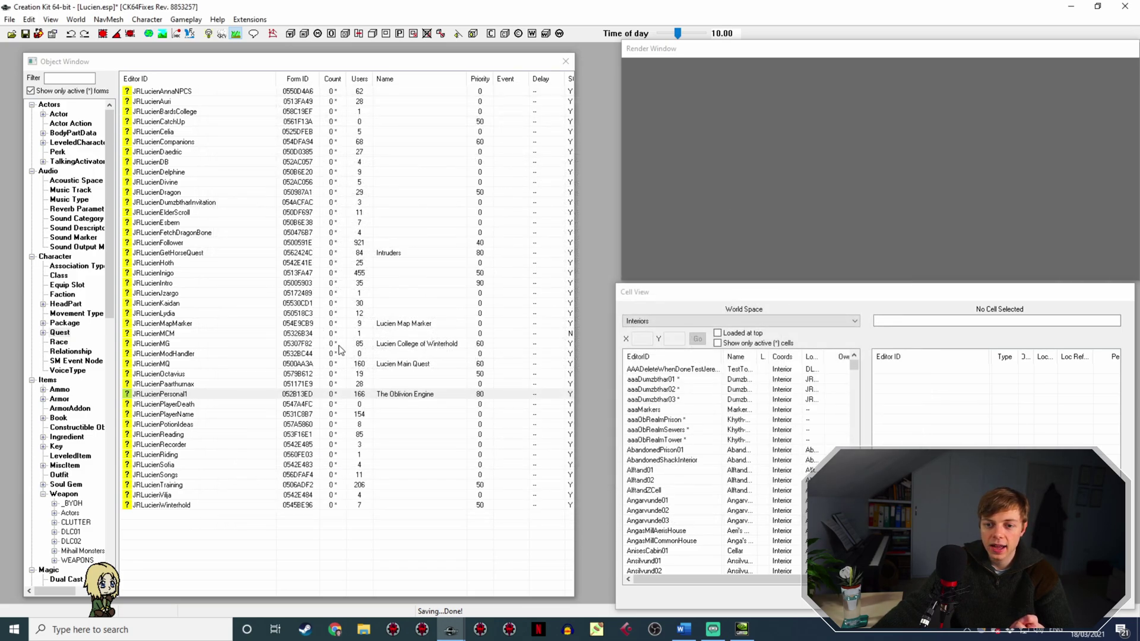
Check the JRLucienRecorder quest briefly, and examine the player, horse and Lucien aliases in the JRLucienRiding quest before closing it.
{"action": "double_click", "coordinate": [180, 445]}
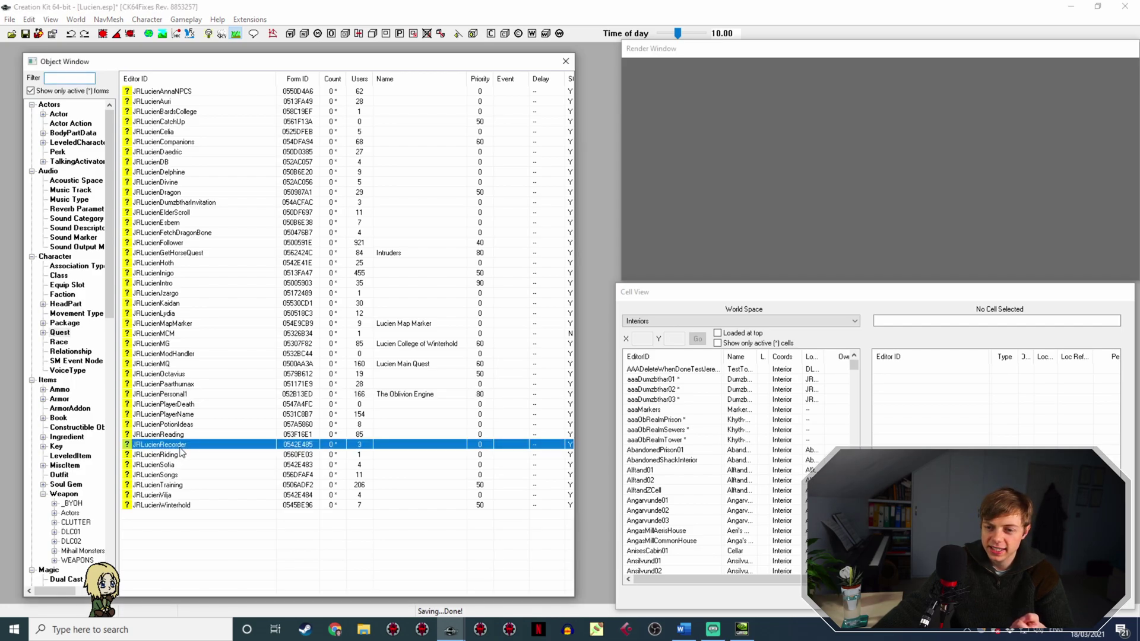
{"action": "left_click", "coordinate": [930, 104]}
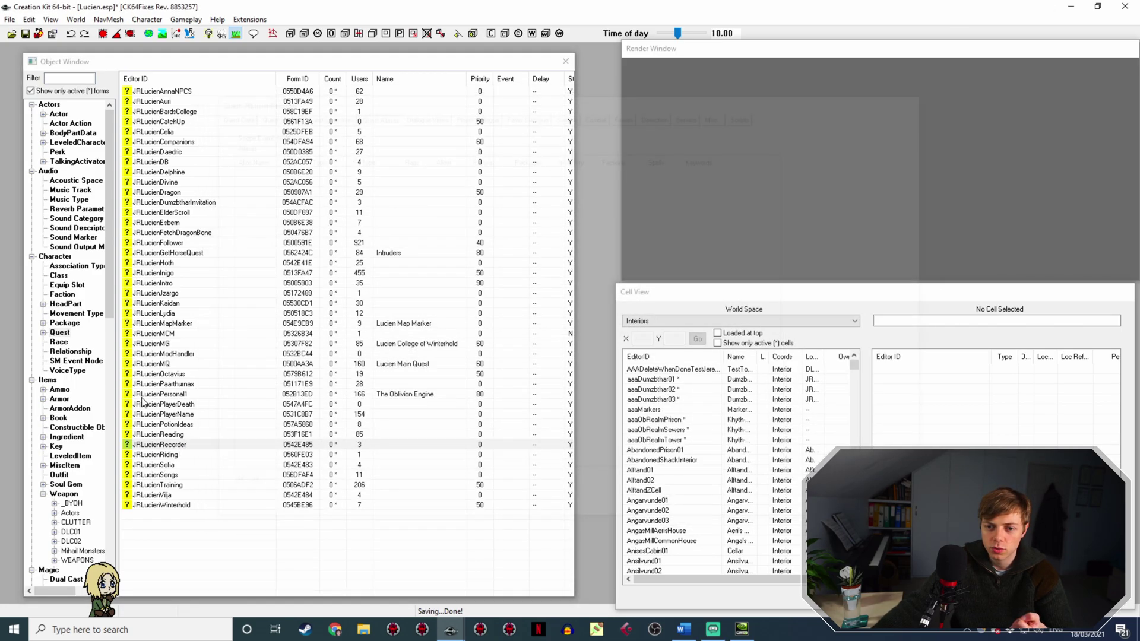
{"action": "double_click", "coordinate": [170, 456]}
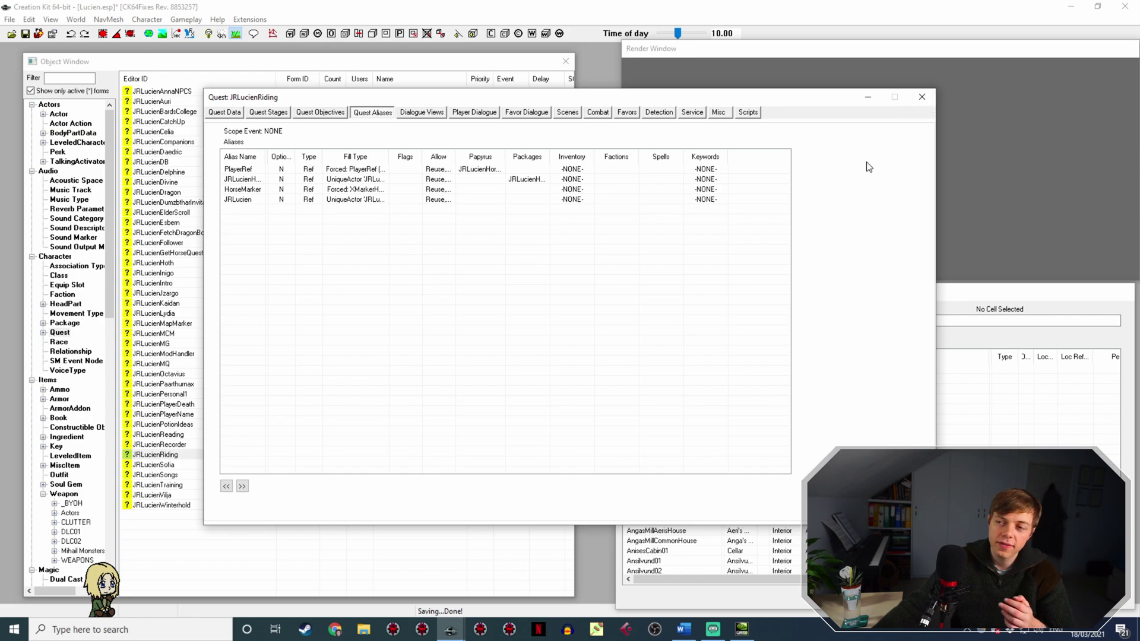
{"action": "left_click", "coordinate": [916, 99]}
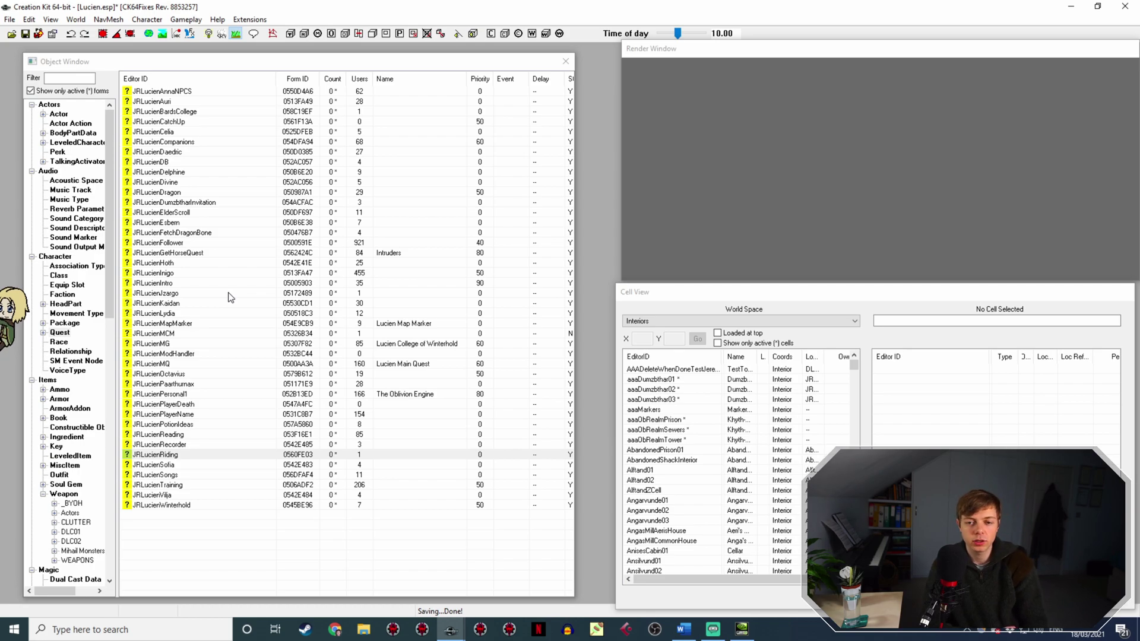
List the AI packages and examine the conditions, Activate template, target data and flags of JRLucienRunToHorse, closing it without changes.
{"action": "left_click", "coordinate": [64, 323]}
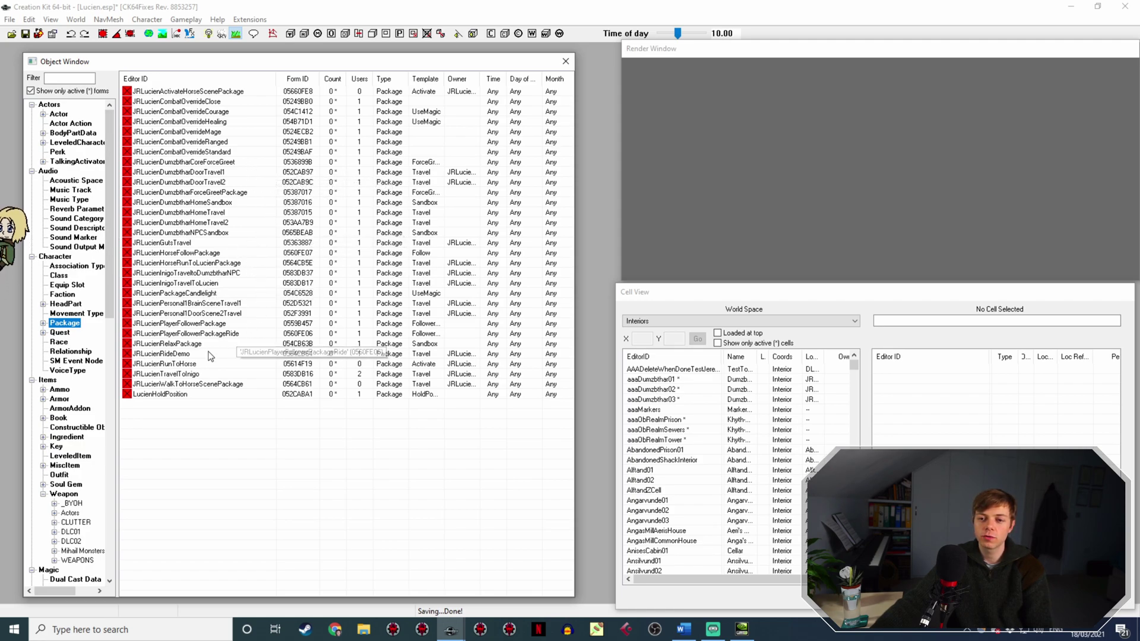
{"action": "left_click", "coordinate": [192, 364]}
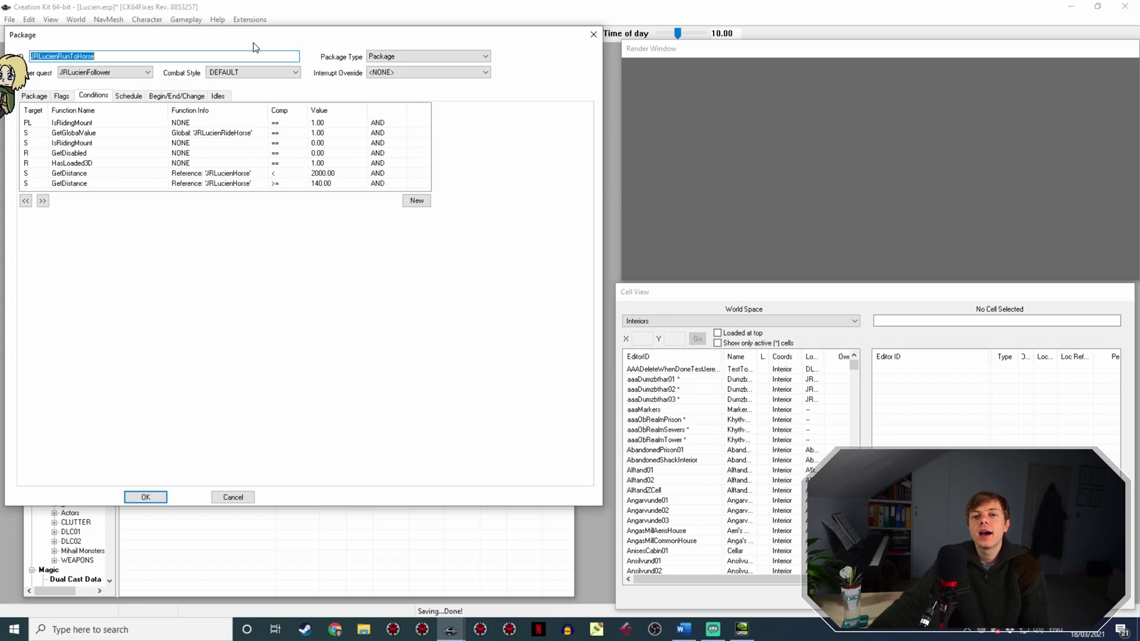
{"action": "left_click", "coordinate": [43, 97]}
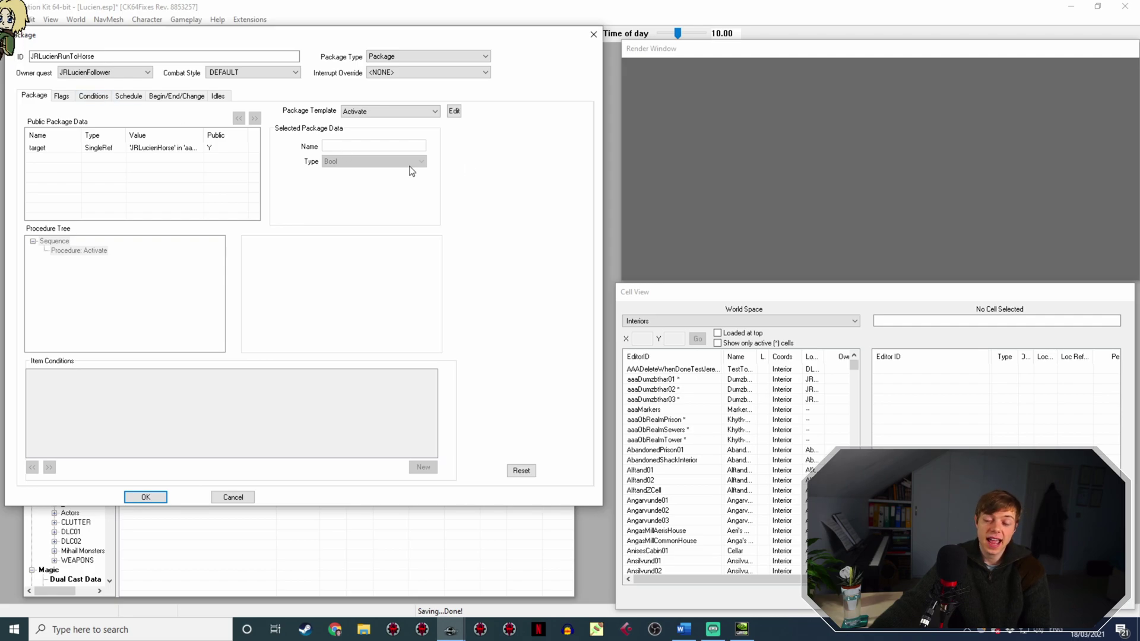
{"action": "left_click", "coordinate": [412, 113]}
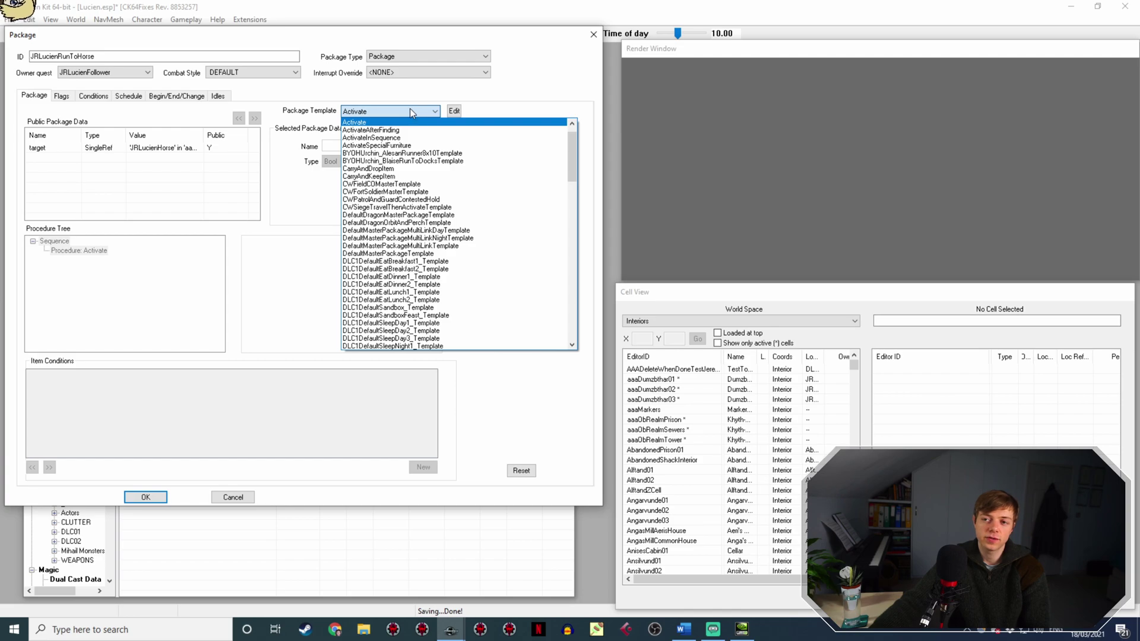
{"action": "left_click", "coordinate": [409, 110]}
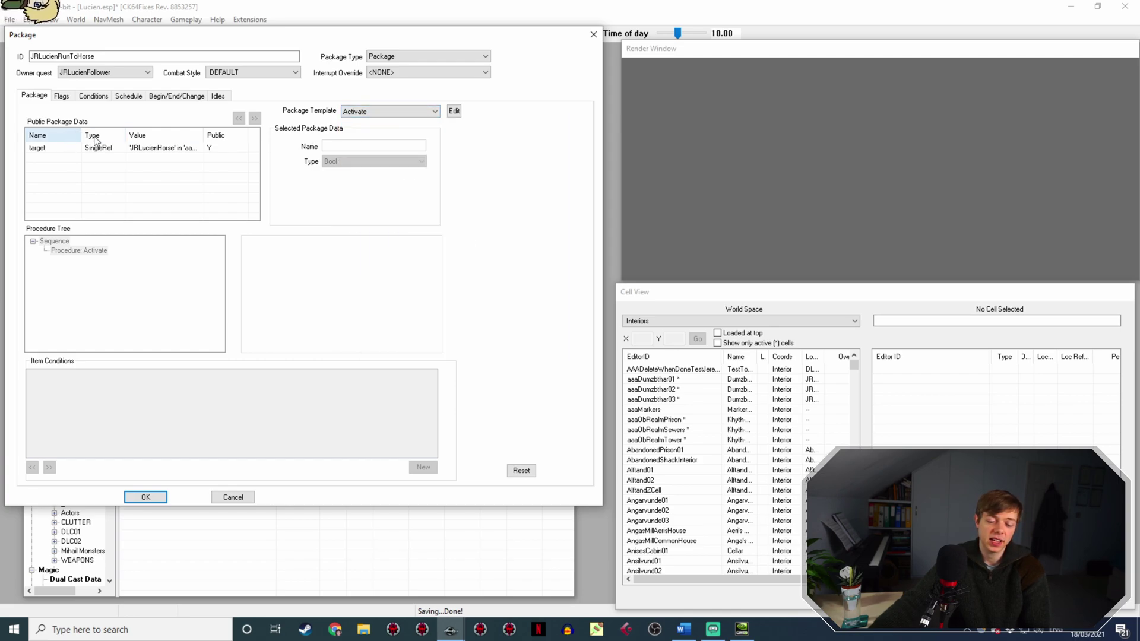
{"action": "left_click", "coordinate": [58, 149]}
{"action": "left_click", "coordinate": [62, 96]}
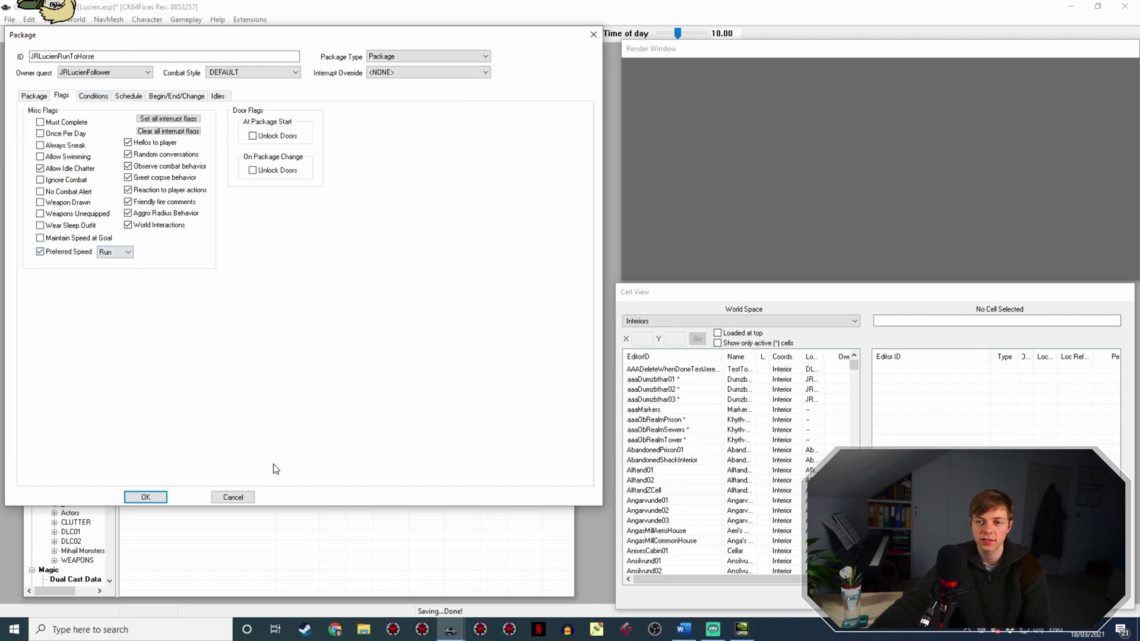
{"action": "left_click", "coordinate": [236, 496]}
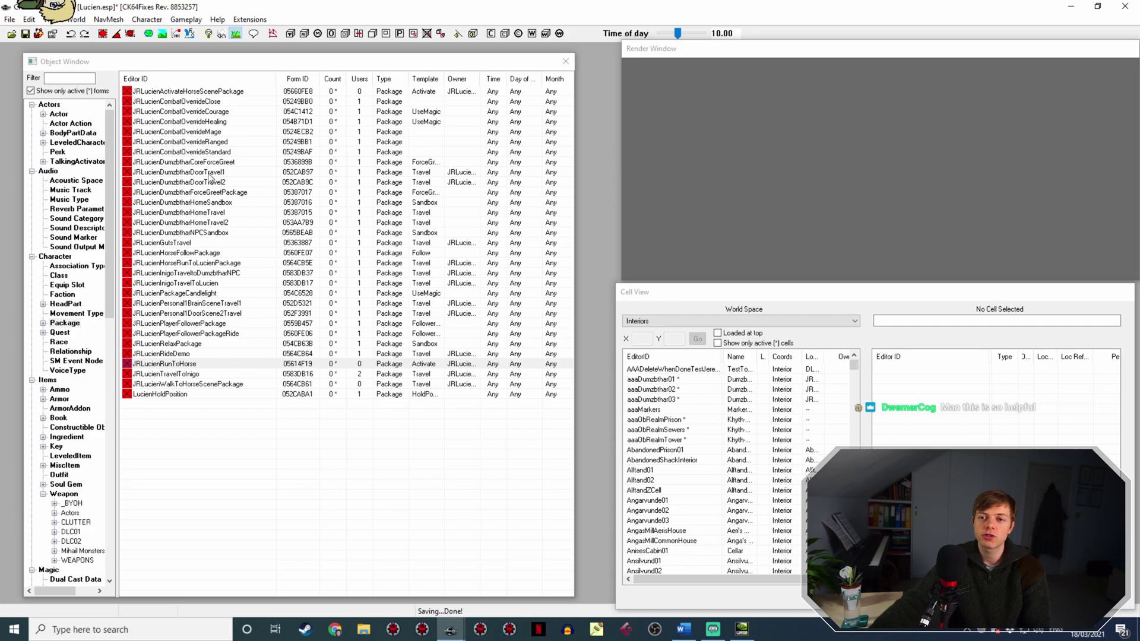
Examine the Travel template's destination, horse and path options and the conditions of the JRLucienDumzbtharDoorTravel1 package, closing it without changes.
{"action": "left_click", "coordinate": [209, 172]}
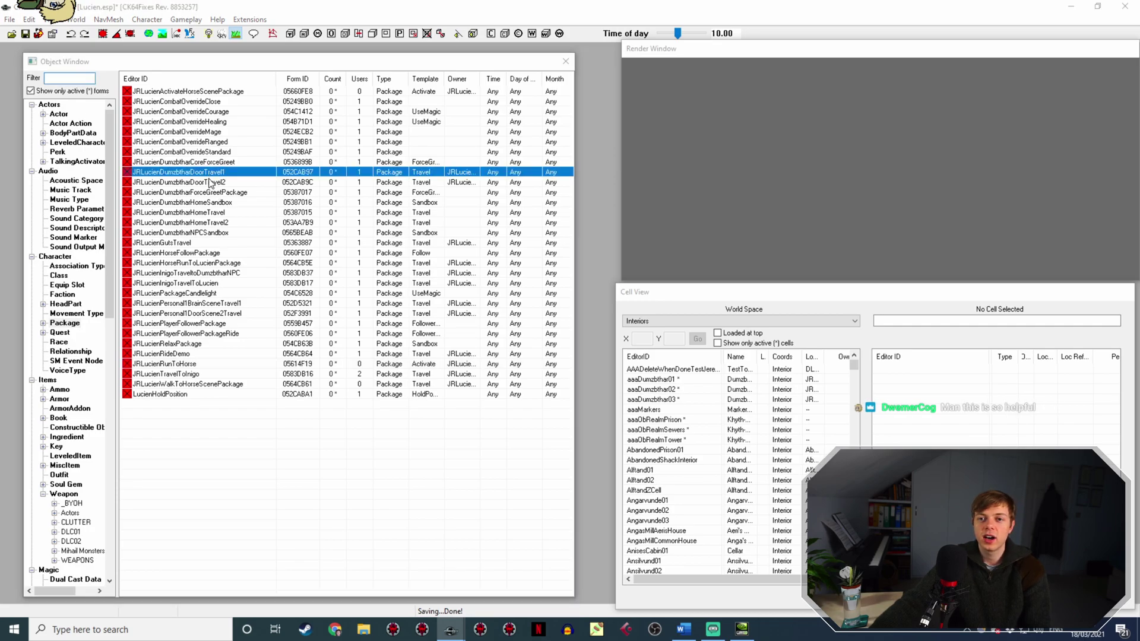
{"action": "double_click", "coordinate": [209, 178]}
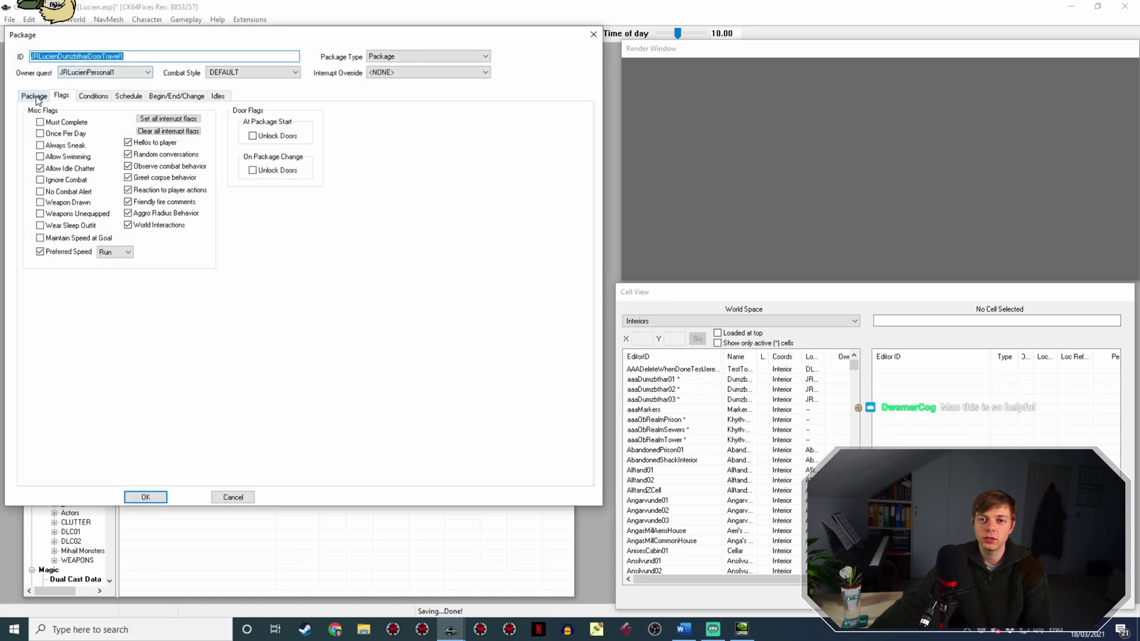
{"action": "left_click", "coordinate": [34, 96]}
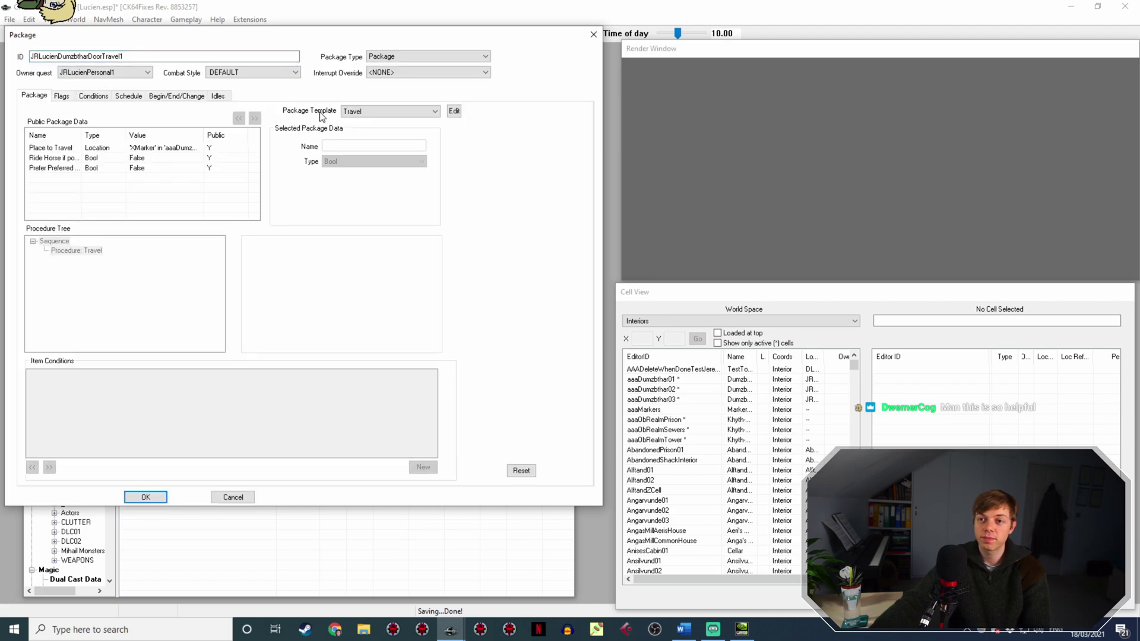
{"action": "left_click", "coordinate": [144, 150]}
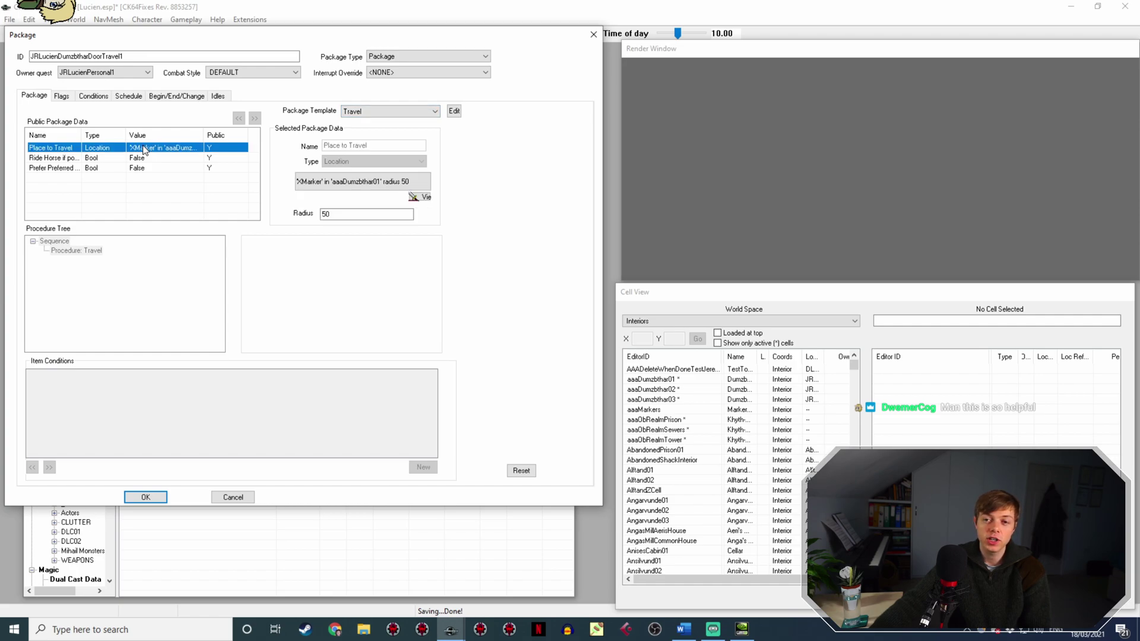
{"action": "left_click", "coordinate": [136, 158]}
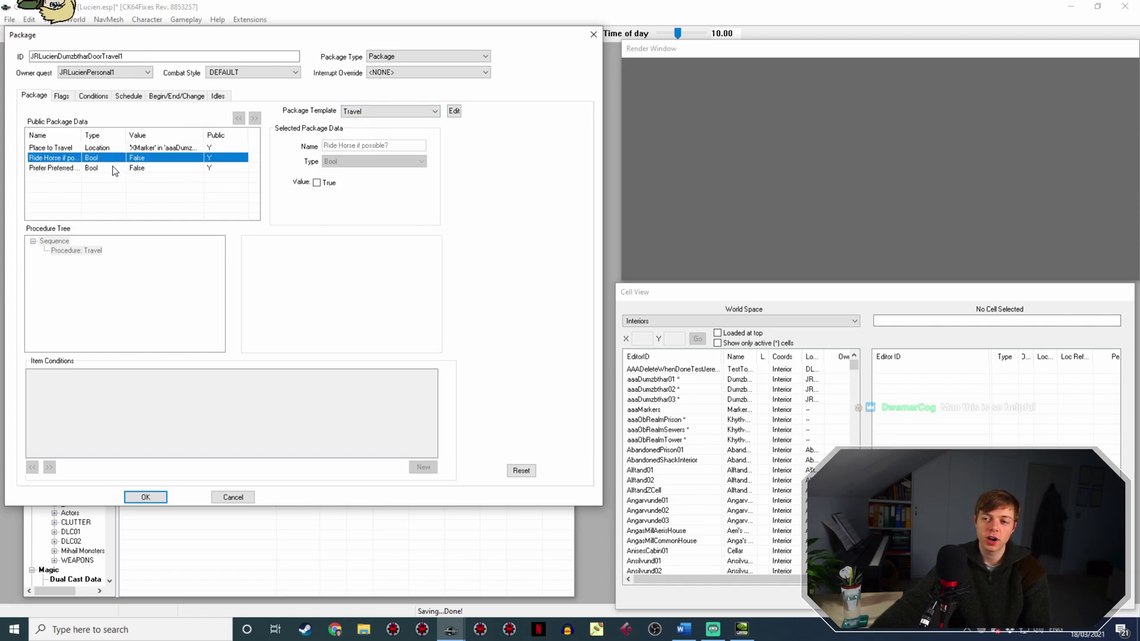
{"action": "left_click", "coordinate": [75, 169]}
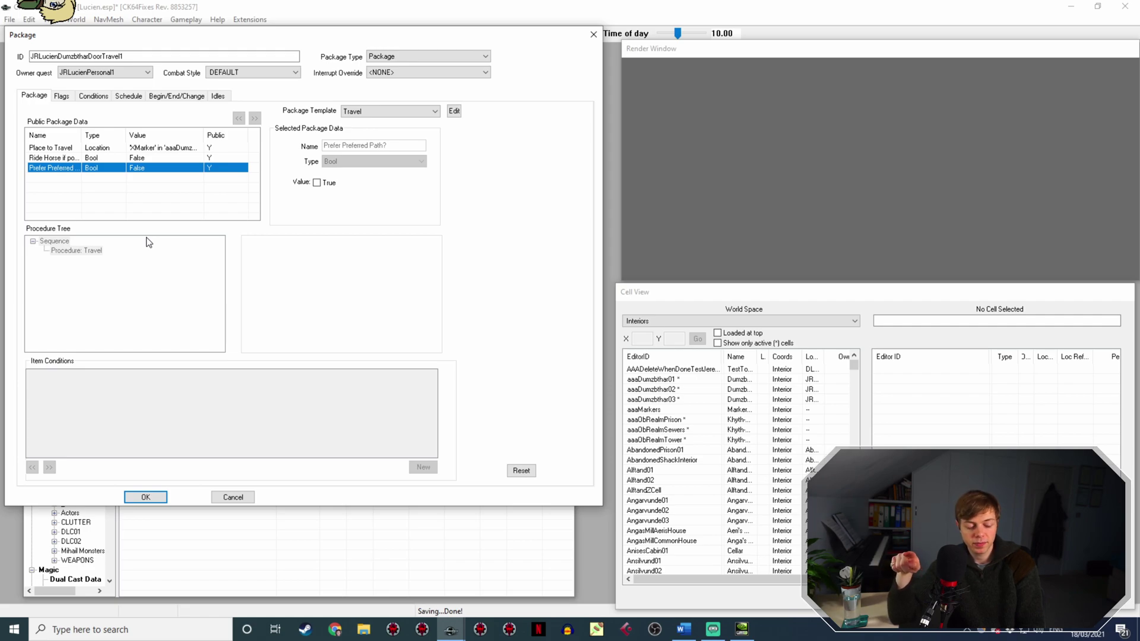
{"action": "left_click", "coordinate": [63, 148]}
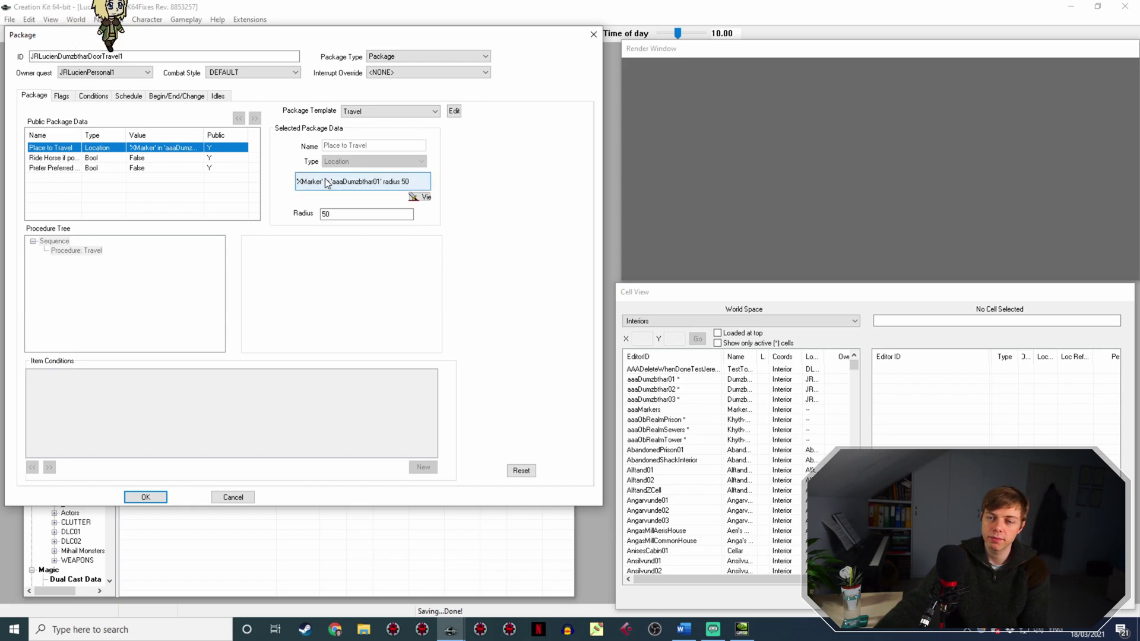
{"action": "left_click", "coordinate": [98, 99]}
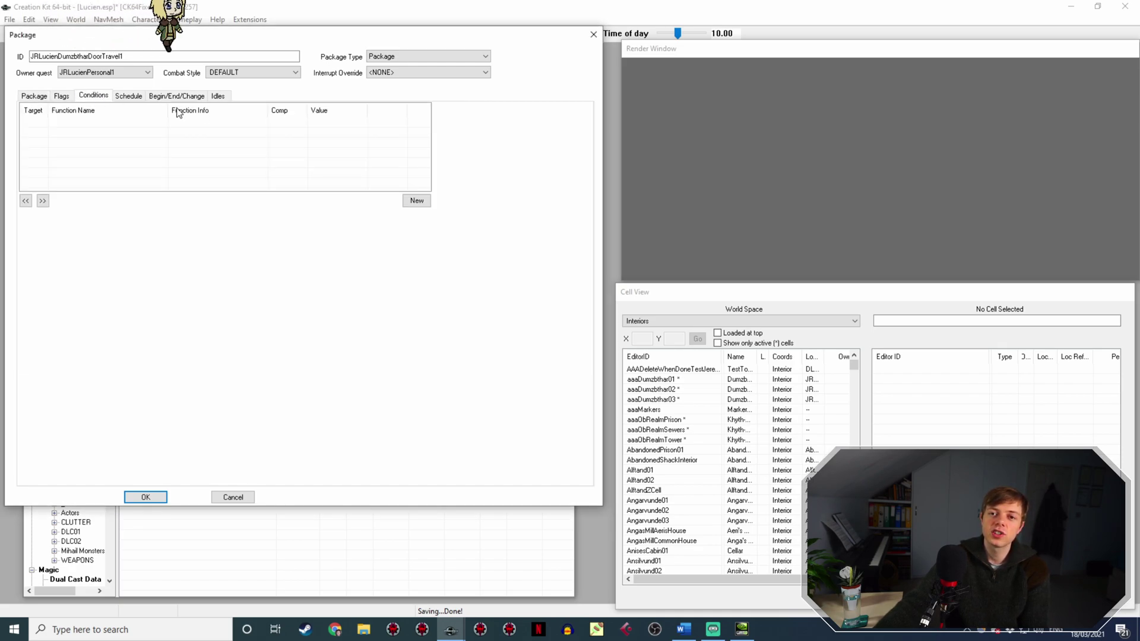
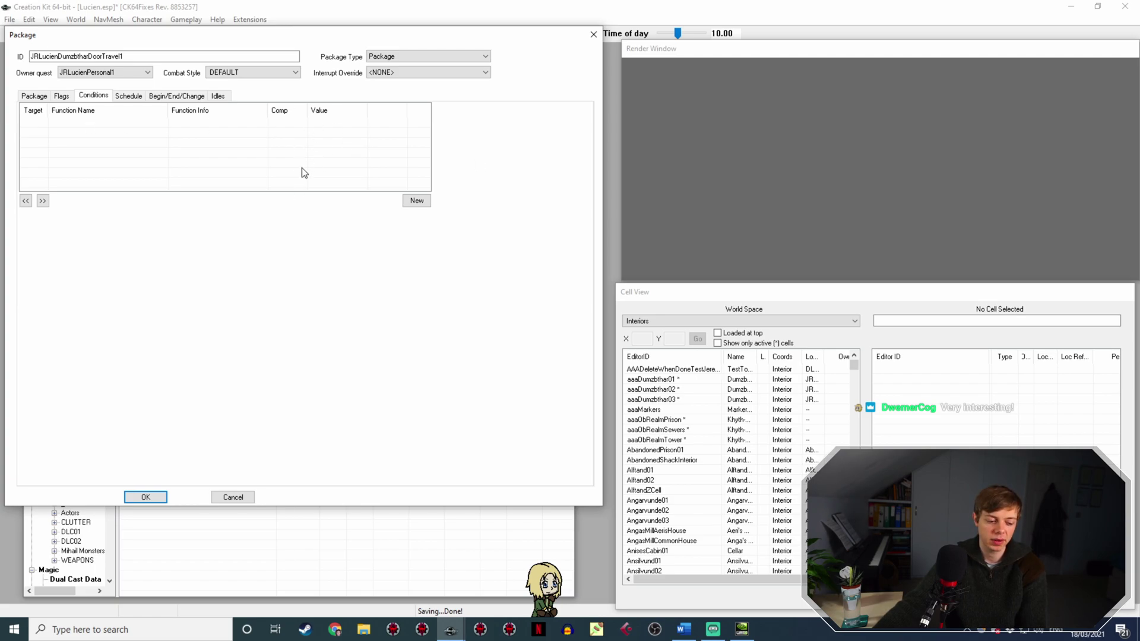
{"action": "left_click", "coordinate": [247, 497]}
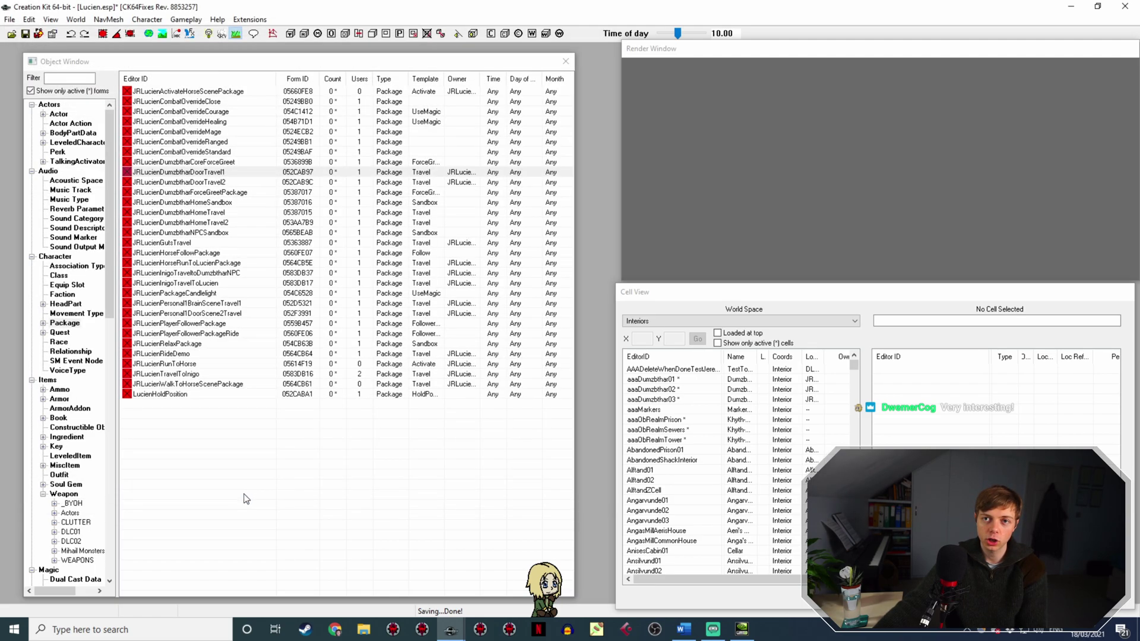
Return to the list of quests and save the Lucien.esp plugin.
{"action": "left_click", "coordinate": [59, 332]}
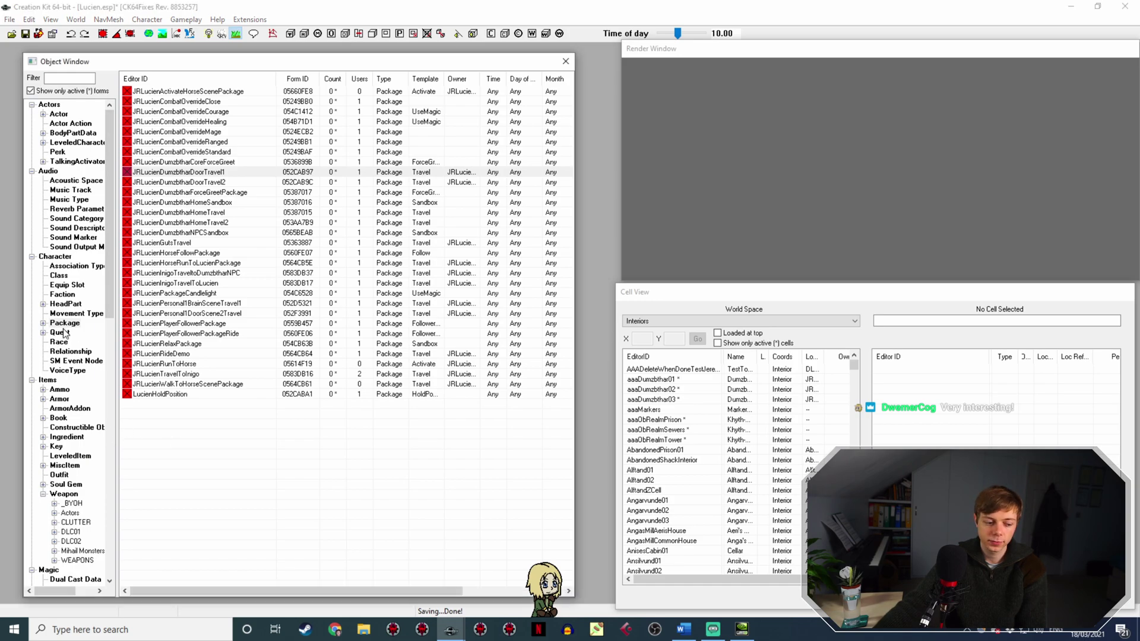
{"action": "left_click", "coordinate": [23, 34]}
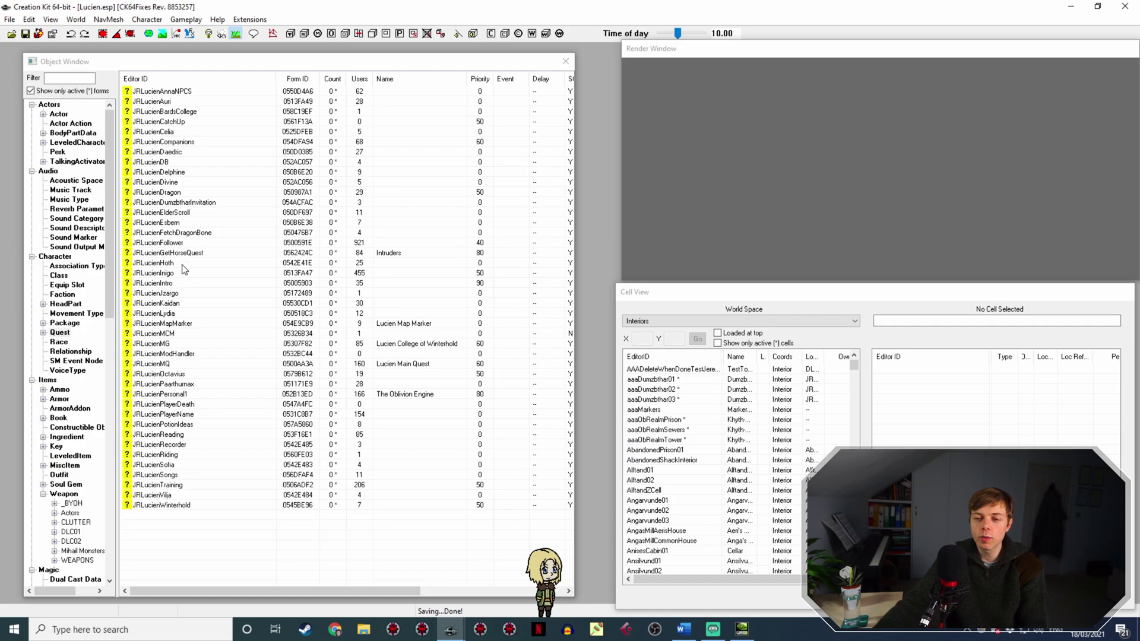
Open the JRLucienFollower quest and find the lines addressed to Hoth in its JRLucienFollowerIdle topic.
{"action": "double_click", "coordinate": [159, 242]}
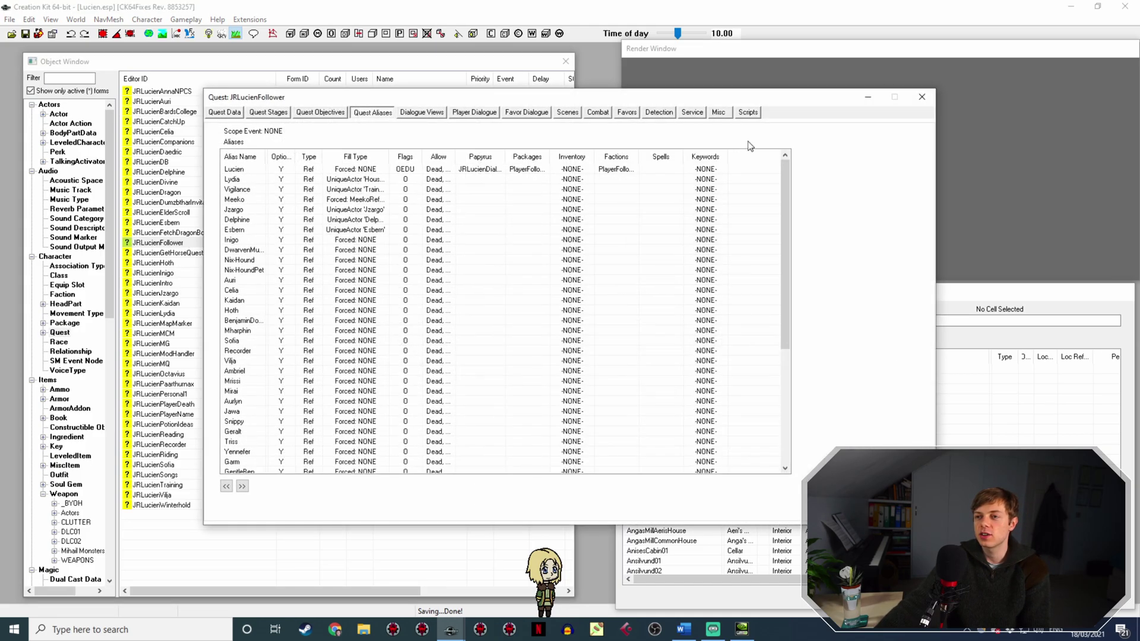
{"action": "left_click", "coordinate": [718, 113]}
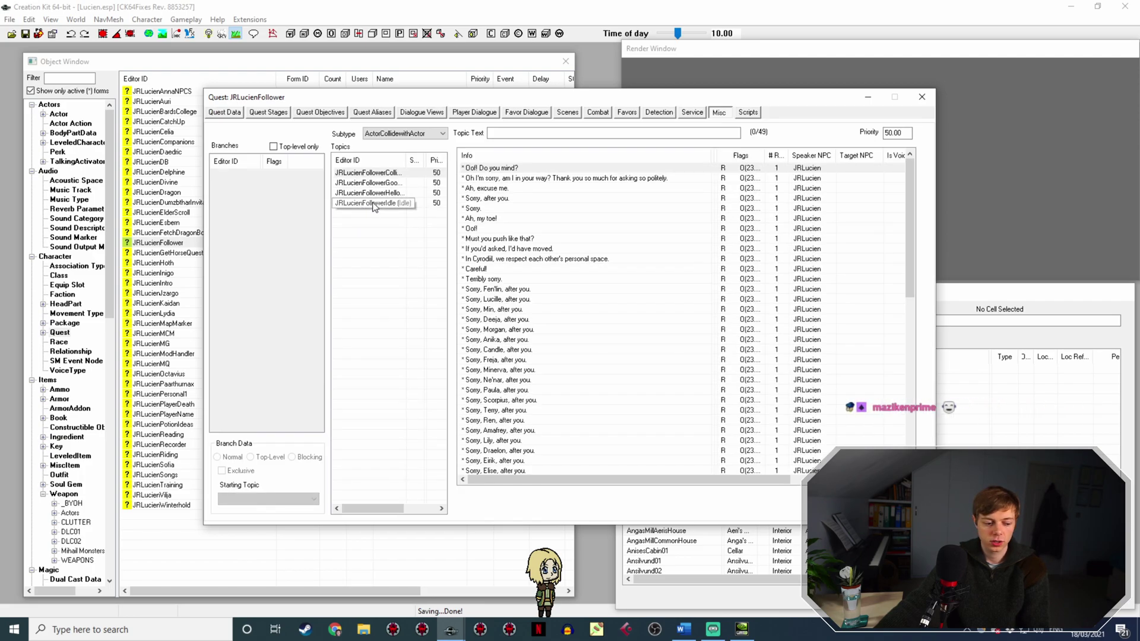
{"action": "left_click", "coordinate": [374, 203]}
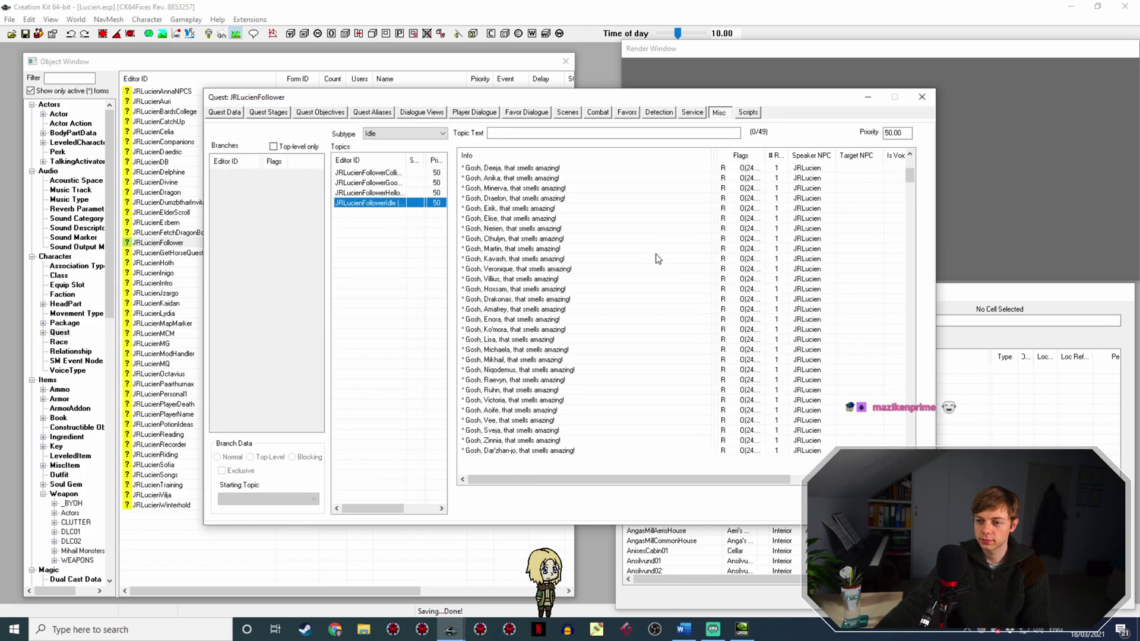
{"action": "scroll", "coordinate": [653, 257], "scroll_direction": "down", "scroll_amount": 10}
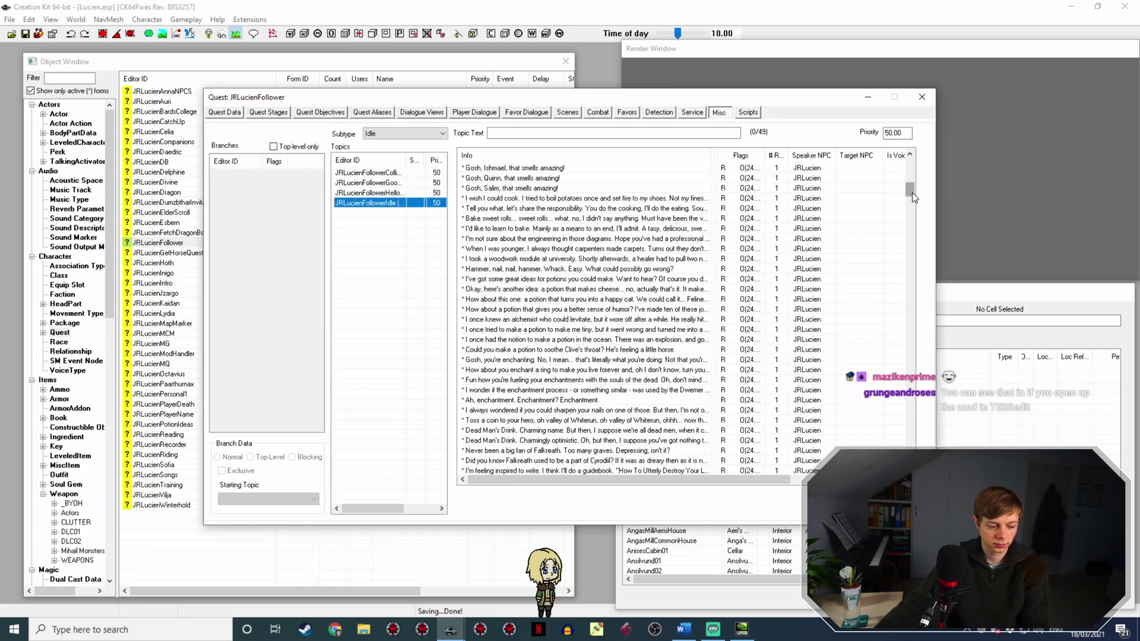
{"action": "left_click_drag", "start_coordinate": [911, 192], "coordinate": [908, 395]}
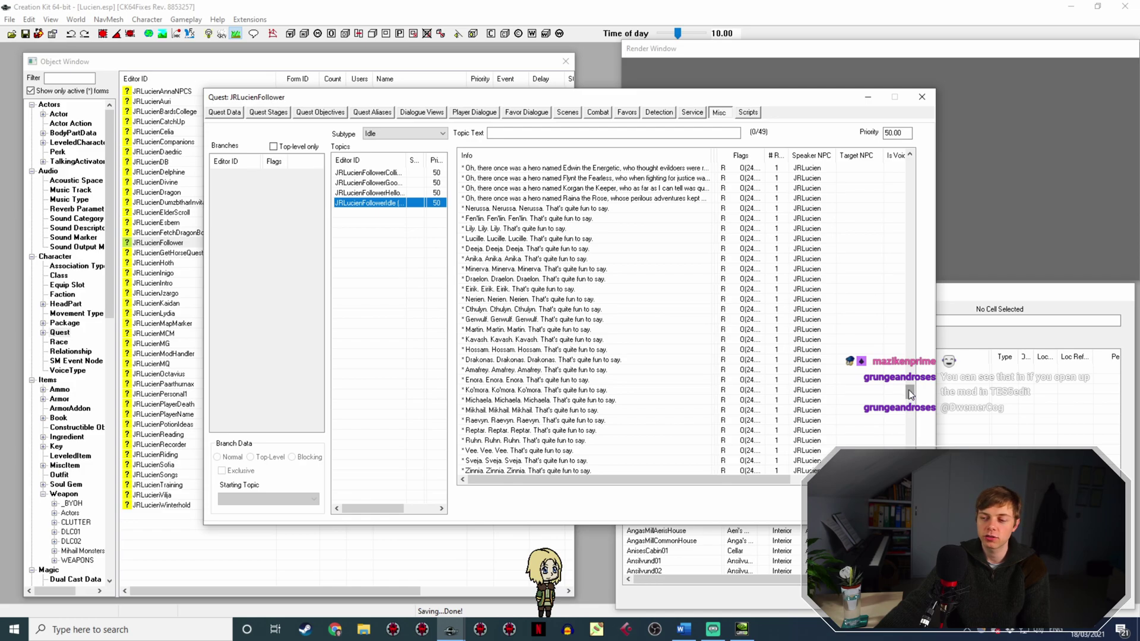
{"action": "scroll", "coordinate": [558, 292], "scroll_direction": "down", "scroll_amount": 5}
{"action": "scroll", "coordinate": [558, 291], "scroll_direction": "down", "scroll_amount": 10}
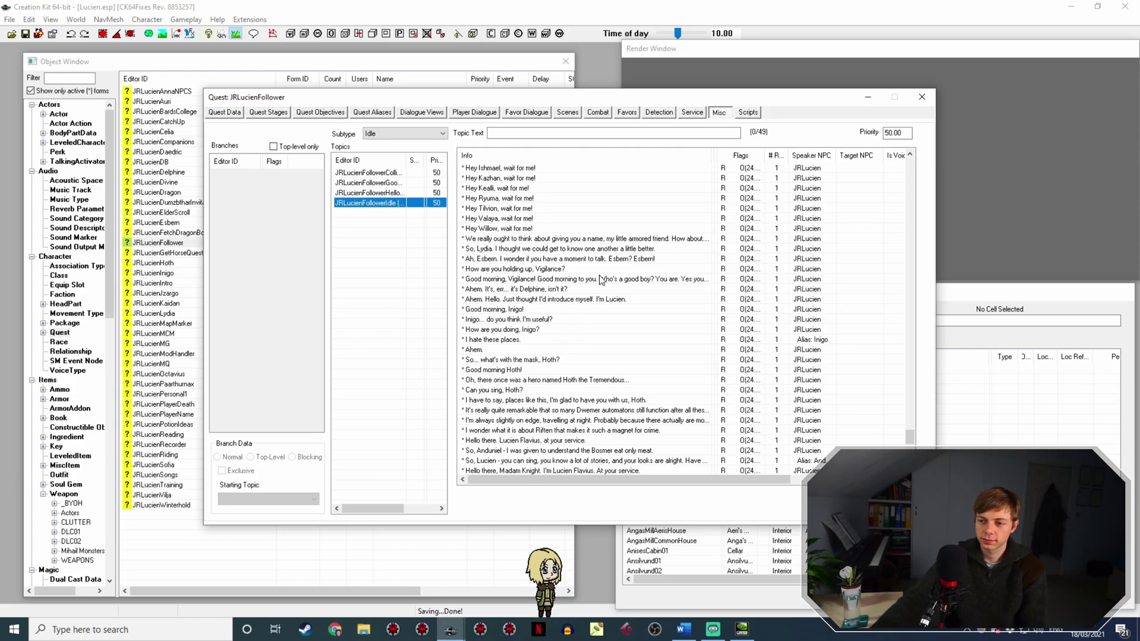
{"action": "scroll", "coordinate": [597, 297], "scroll_direction": "down", "scroll_amount": 1}
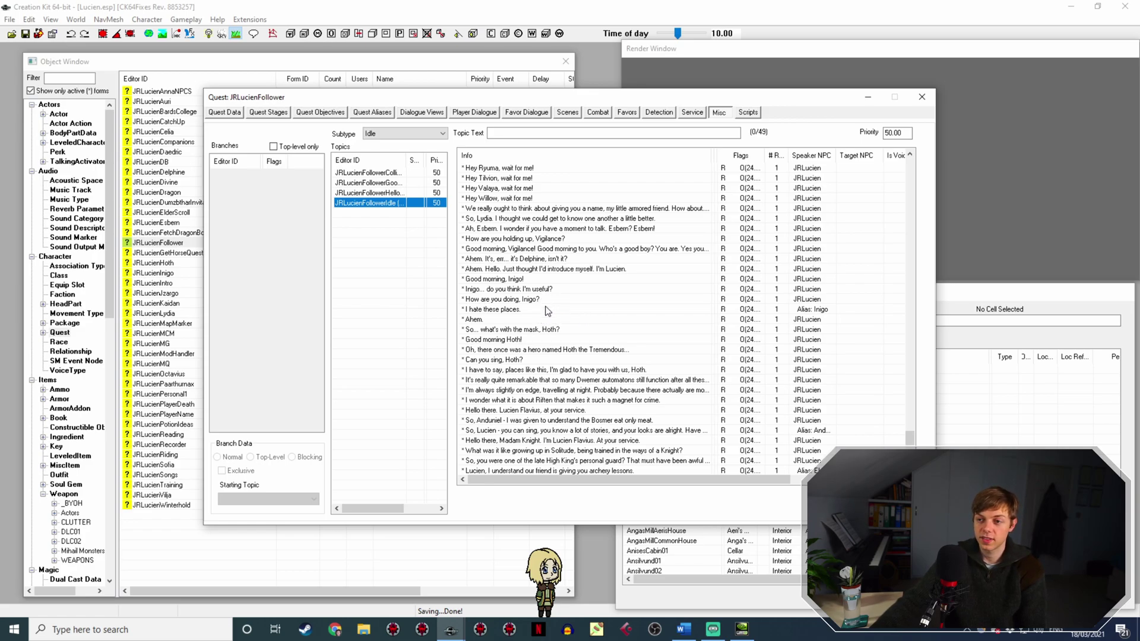
In the line "So... what's with the mask, Hoth?", set the GetDistance condition to 800 and move GetIsID to the start of the conditions.
{"action": "double_click", "coordinate": [539, 329]}
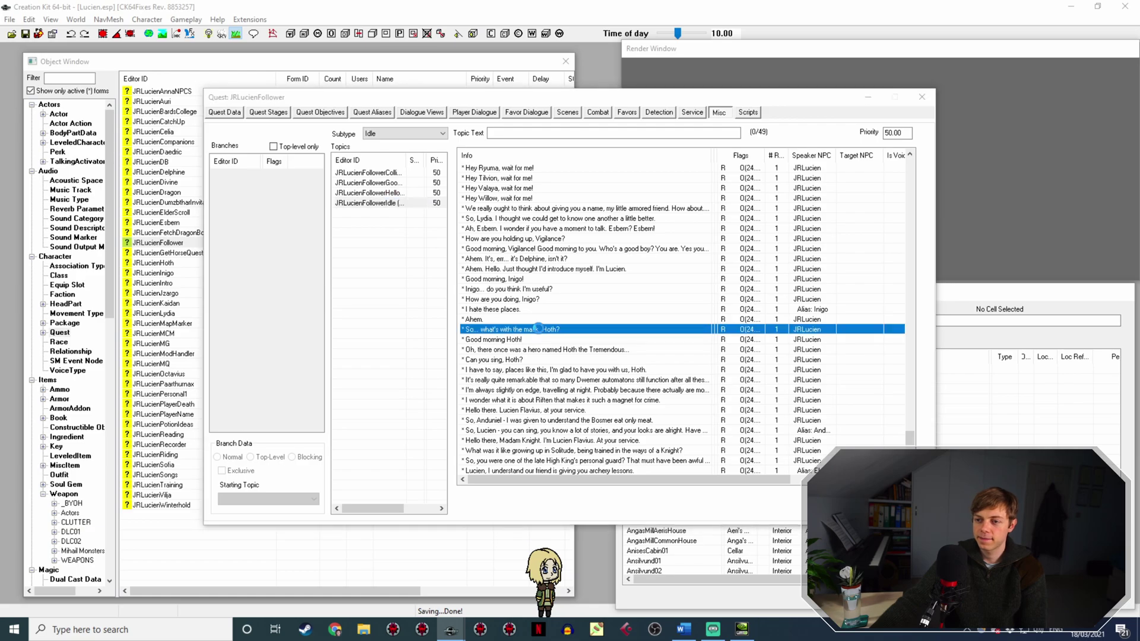
{"action": "double_click", "coordinate": [614, 263]}
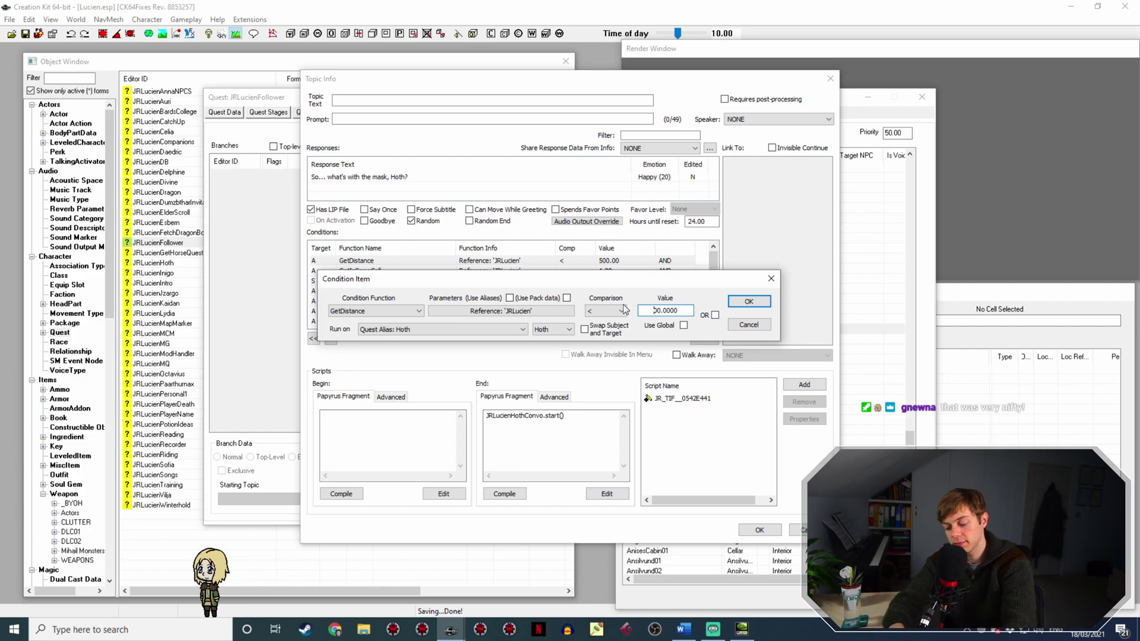
{"action": "type", "text": "8"}
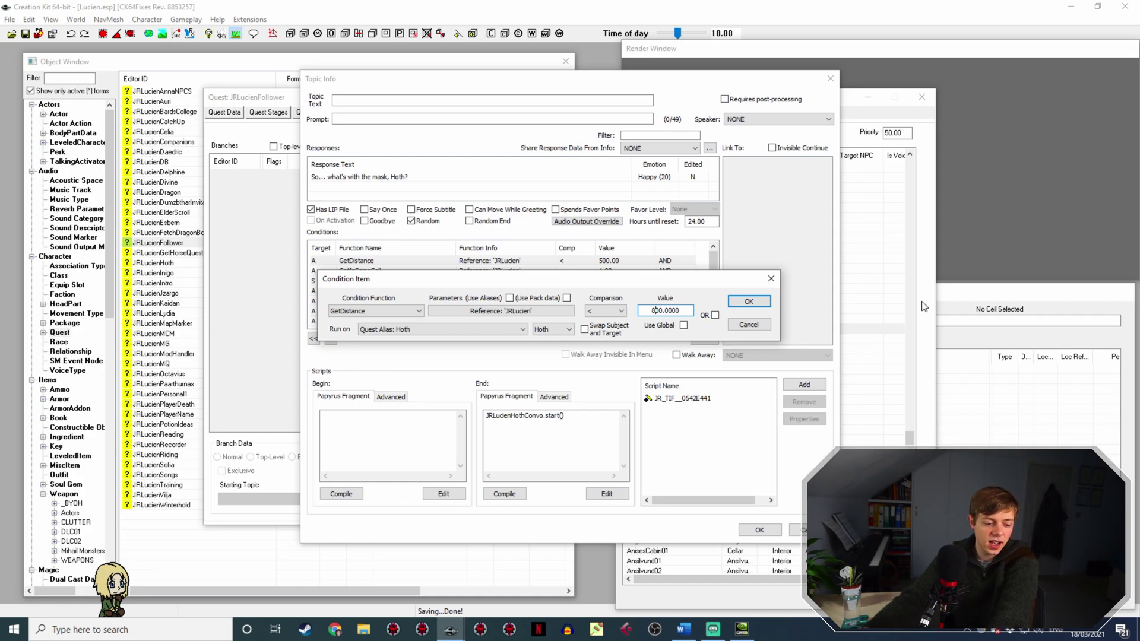
{"action": "left_click", "coordinate": [749, 302]}
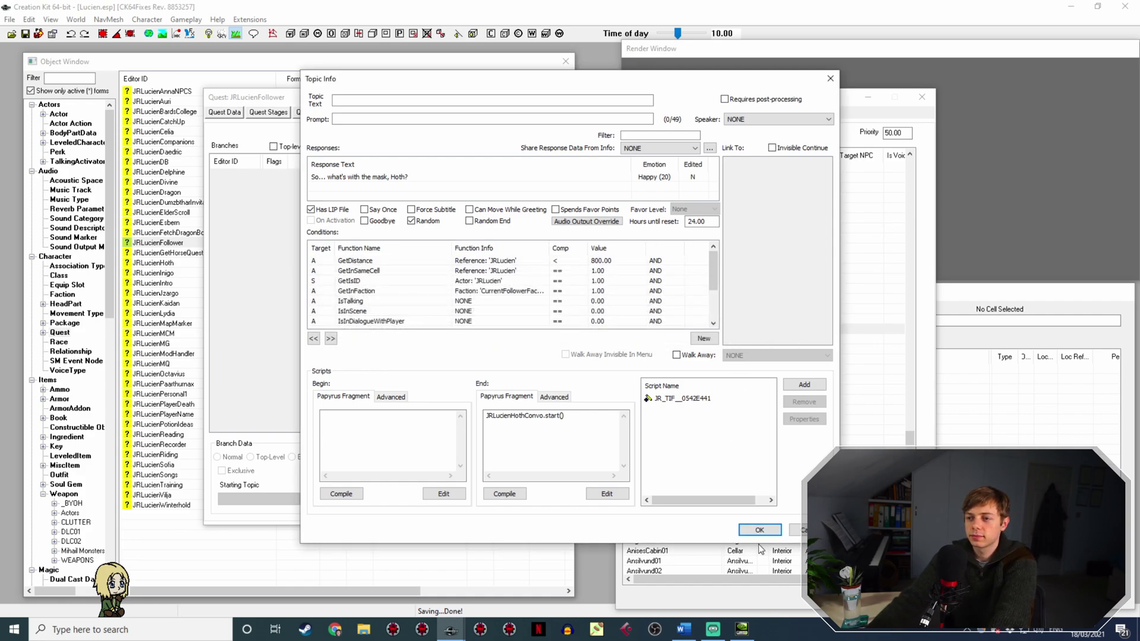
{"action": "left_click", "coordinate": [592, 282]}
{"action": "key", "text": "Left"}
{"action": "key", "text": "Left"}
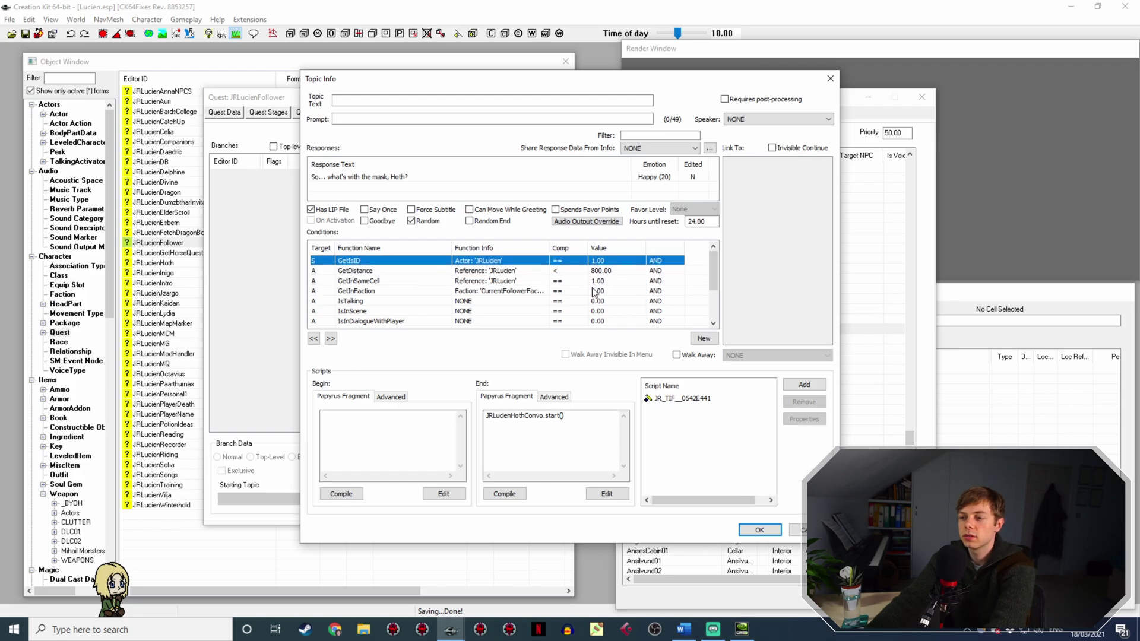
{"action": "left_click", "coordinate": [758, 530]}
In the line "Good morning Hoth!", set the GetDistance condition to 800 and make GetIsID the first condition.
{"action": "left_click", "coordinate": [558, 339]}
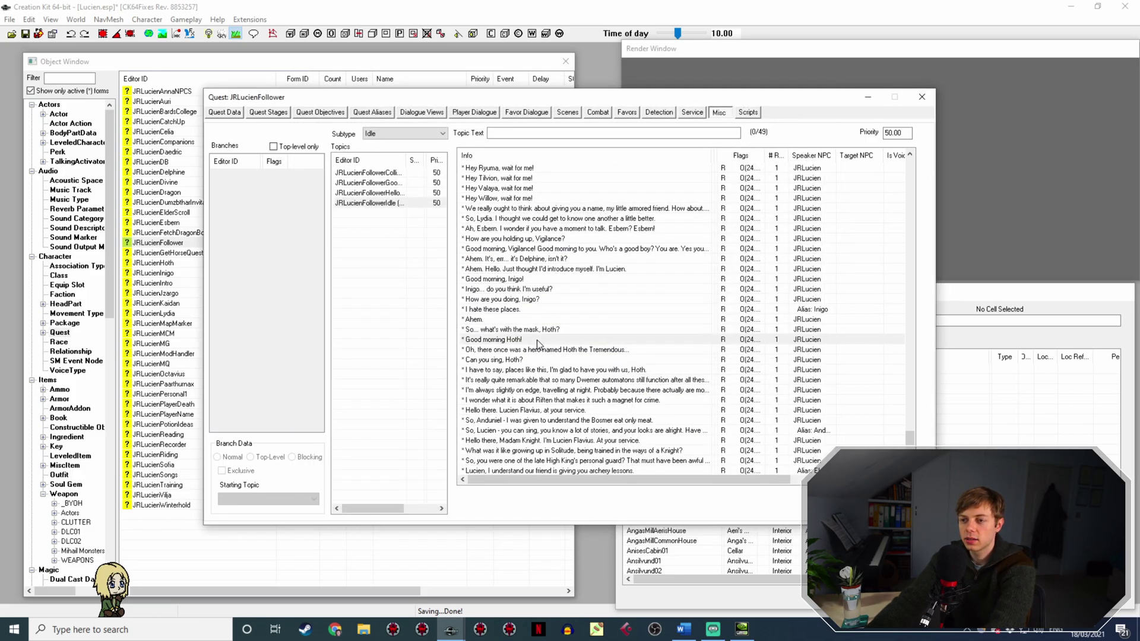
{"action": "left_click", "coordinate": [607, 262]}
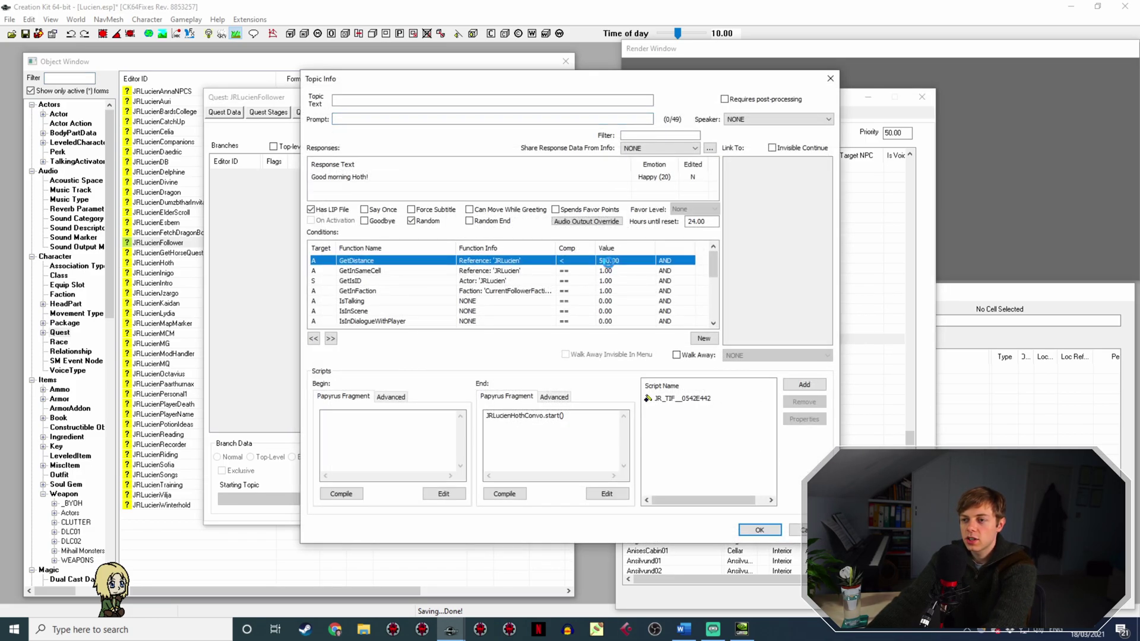
{"action": "left_click", "coordinate": [649, 309]}
{"action": "key", "text": "Delete"}
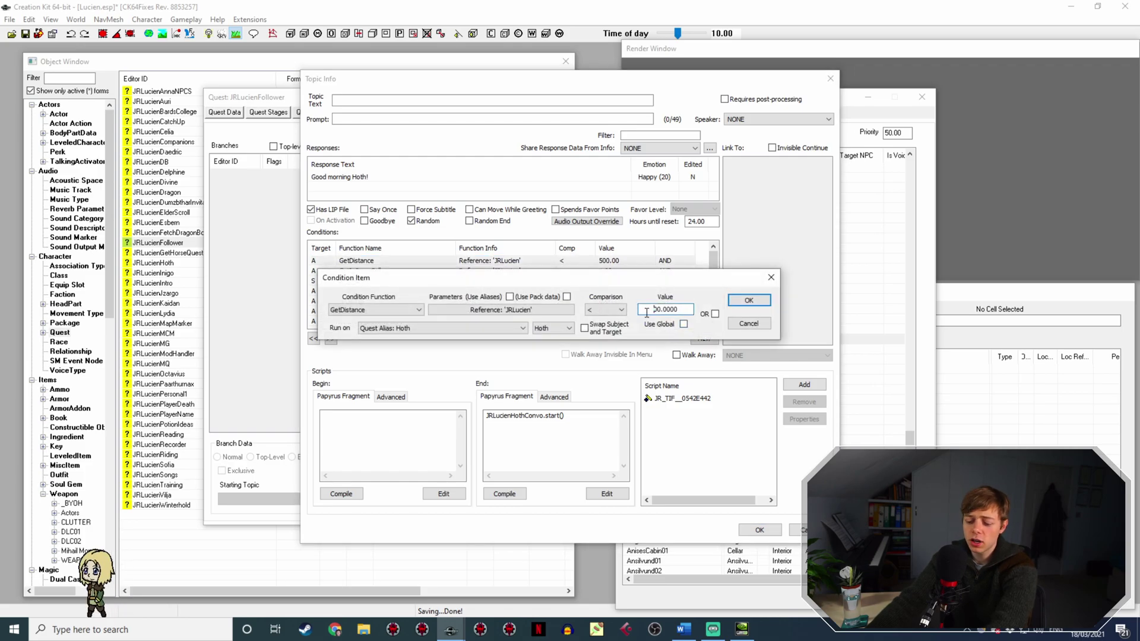
{"action": "left_click", "coordinate": [748, 299]}
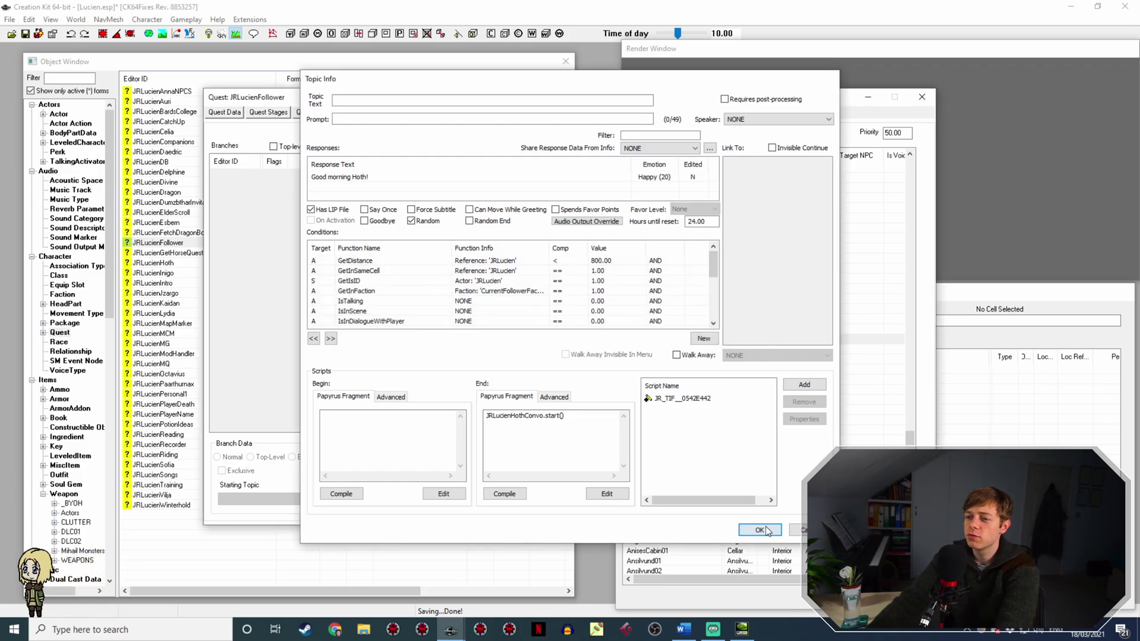
{"action": "left_click", "coordinate": [760, 530]}
{"action": "double_click", "coordinate": [534, 339]}
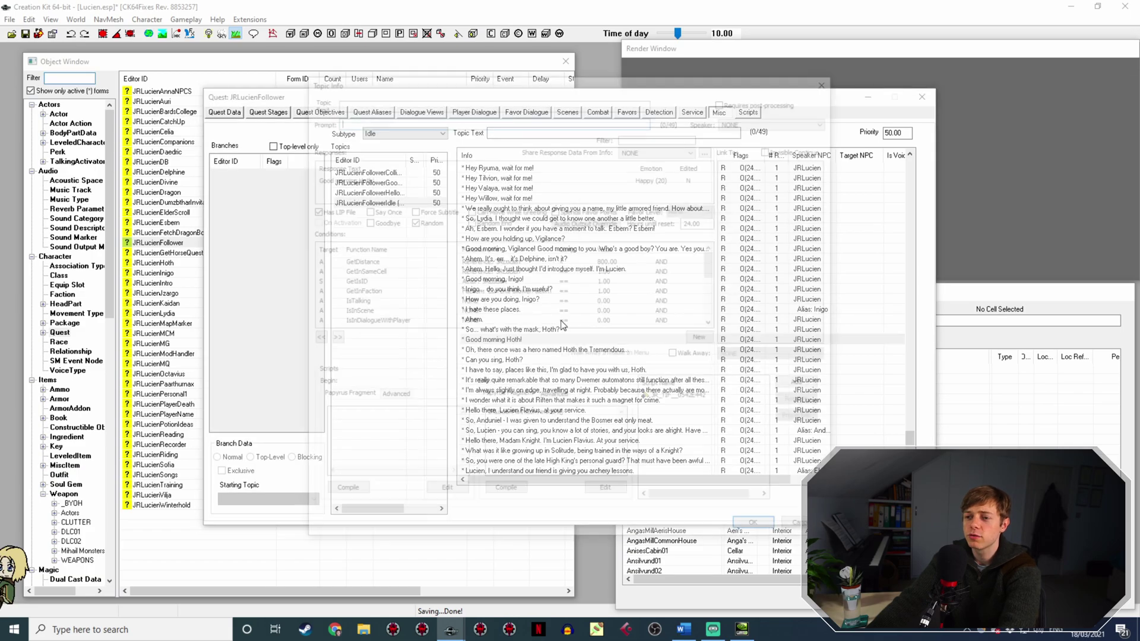
{"action": "left_click_drag", "start_coordinate": [510, 281], "coordinate": [511, 261]}
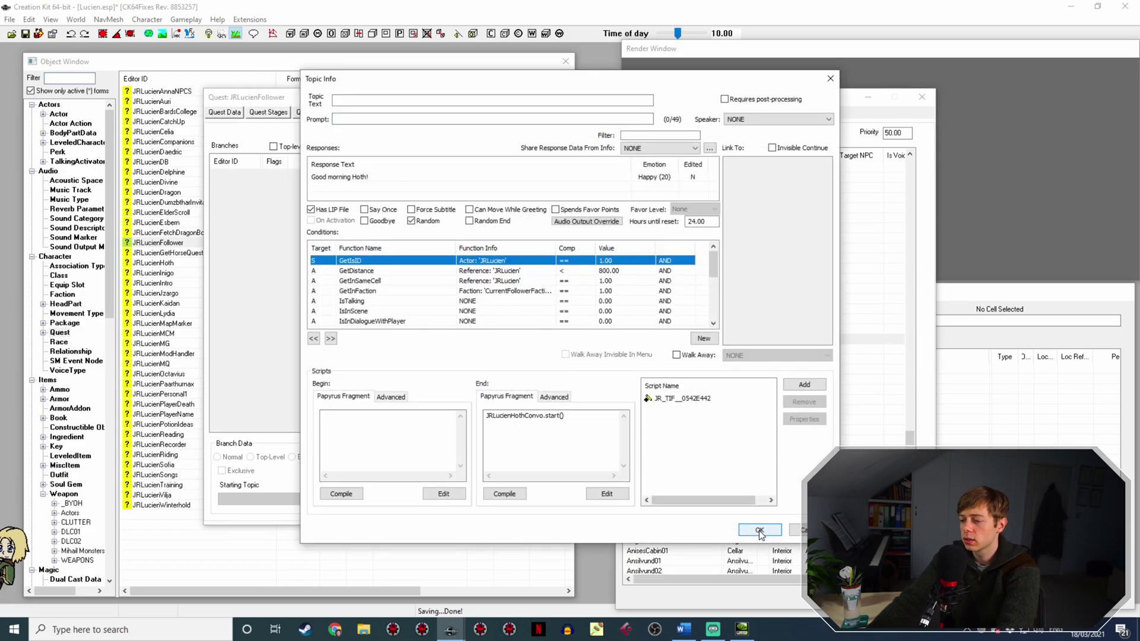
{"action": "left_click", "coordinate": [759, 529]}
In the line about the hero named Hoth the Tremendous, place GetIsID first among the conditions and set GetDistance to 800.
{"action": "double_click", "coordinate": [555, 350]}
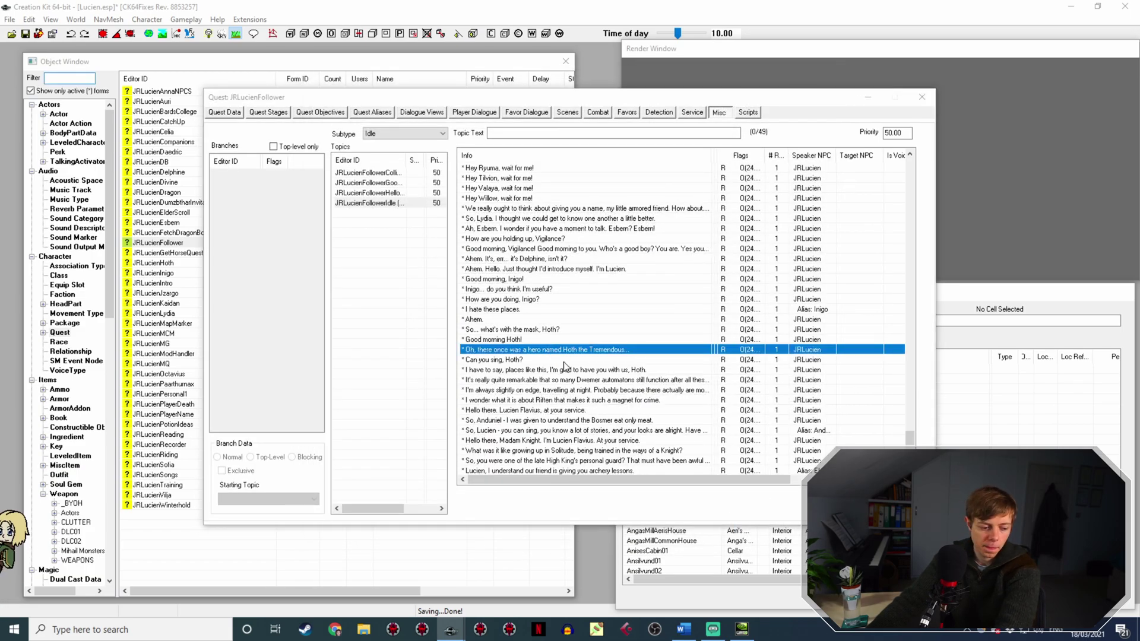
{"action": "left_click_drag", "start_coordinate": [460, 281], "coordinate": [484, 273]}
{"action": "left_click", "coordinate": [487, 271]}
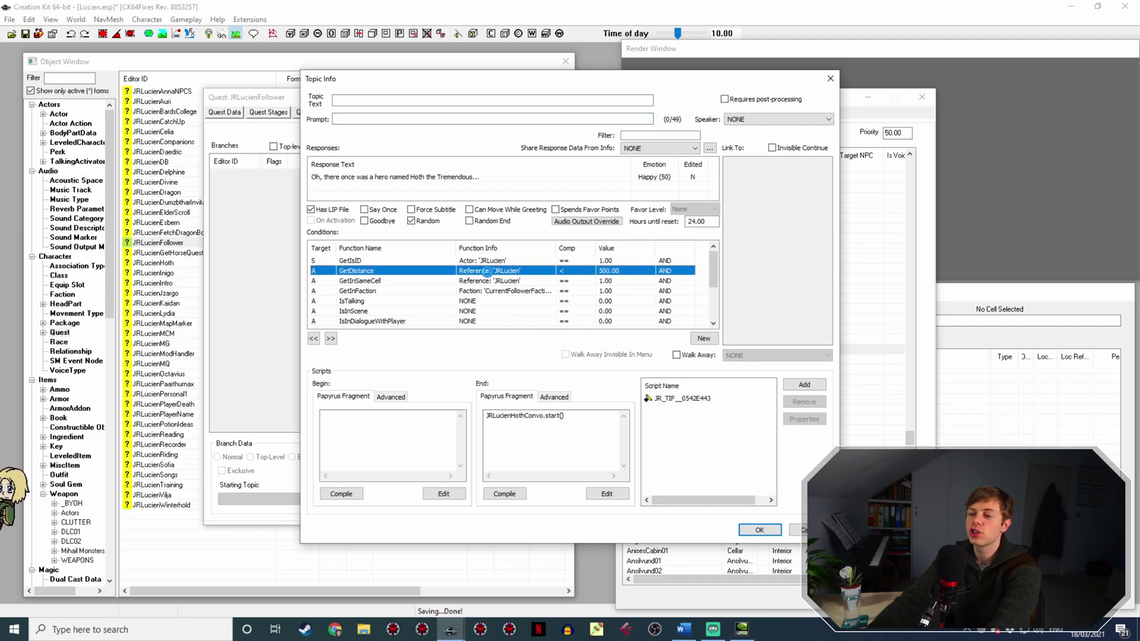
{"action": "left_click", "coordinate": [653, 320]}
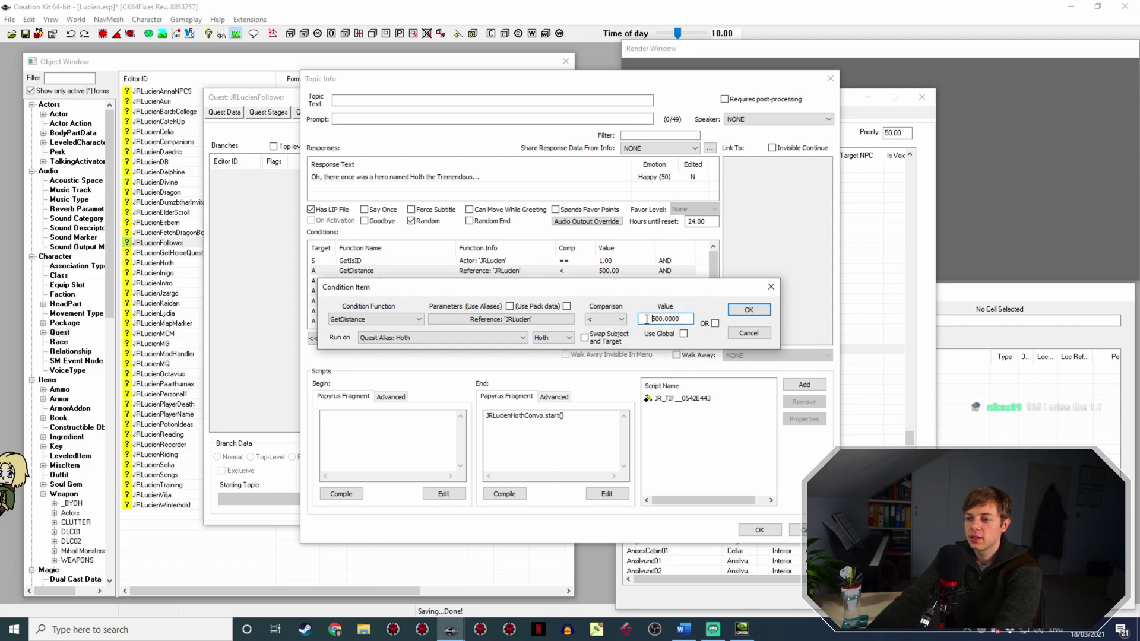
{"action": "type", "text": "3"}
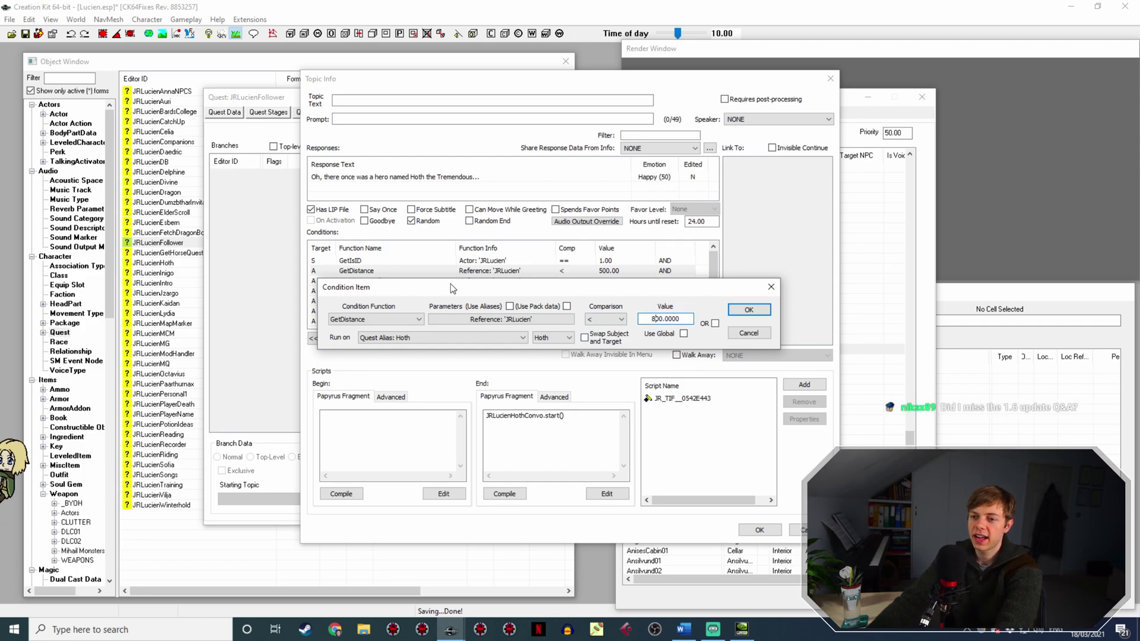
{"action": "key", "text": "Return"}
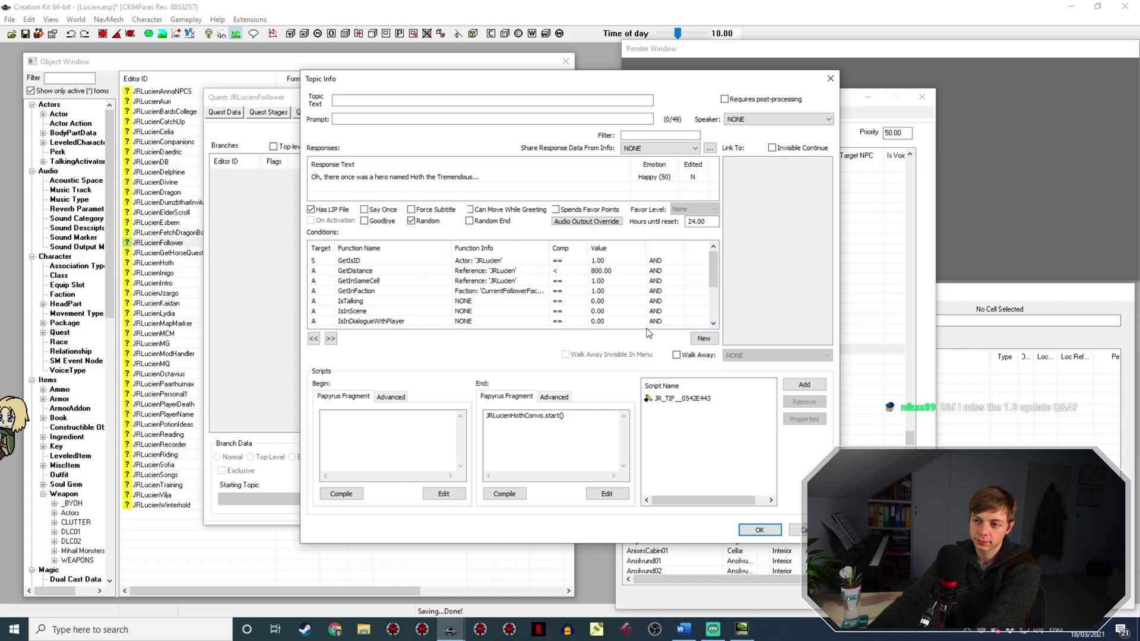
{"action": "left_click", "coordinate": [371, 262]}
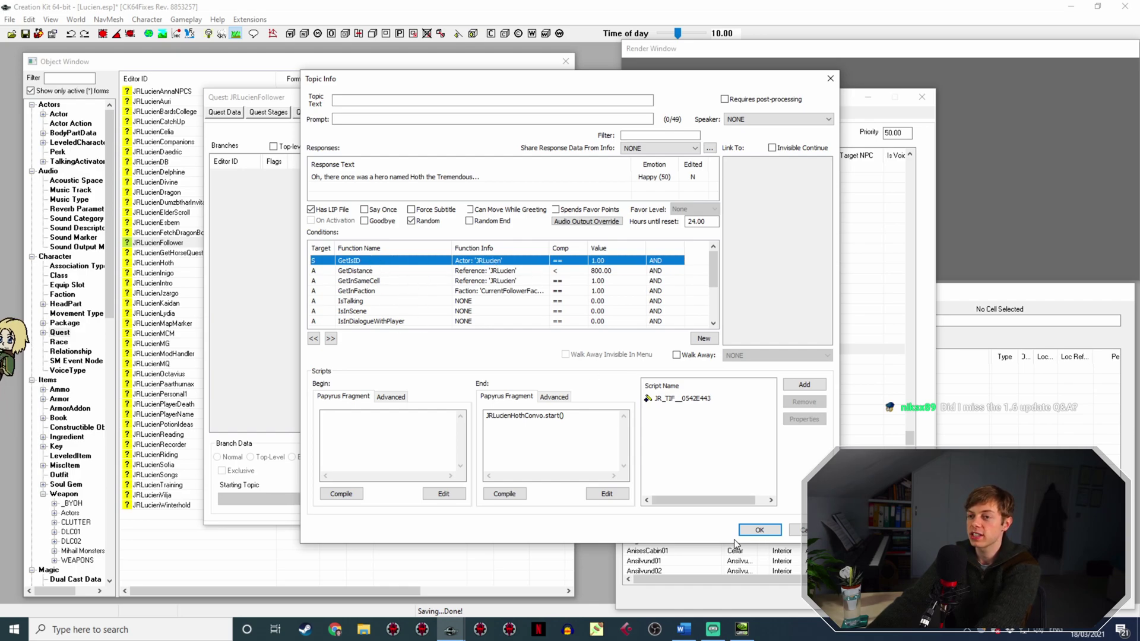
{"action": "left_click", "coordinate": [760, 529]}
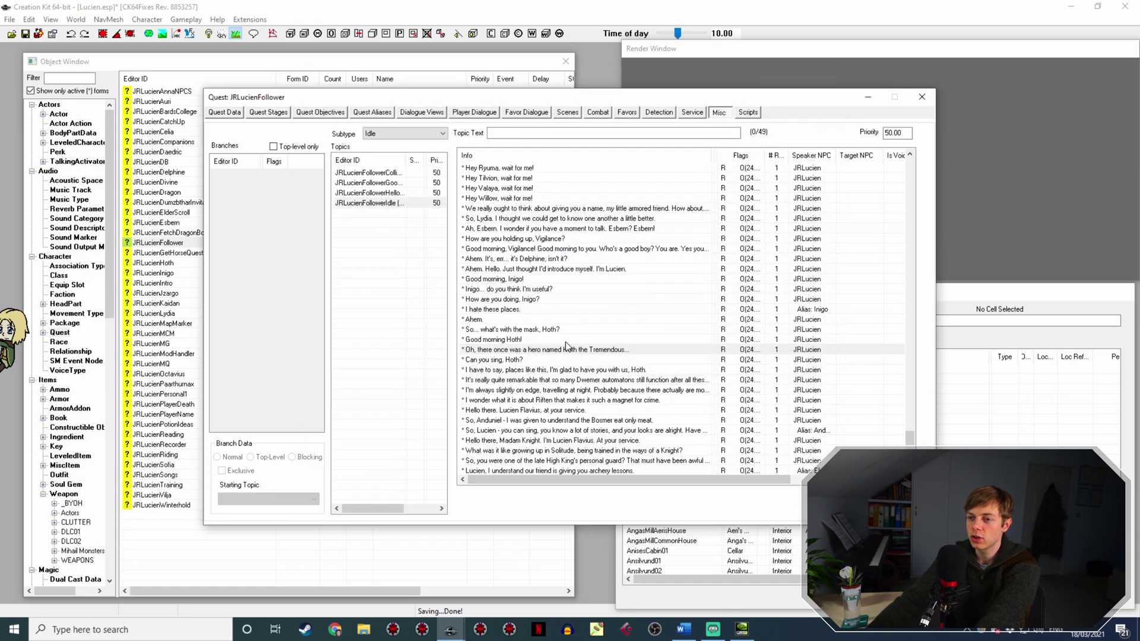
Set the GetDistance condition of the line "Can you sing, Hoth?" to 800.
{"action": "double_click", "coordinate": [555, 360]}
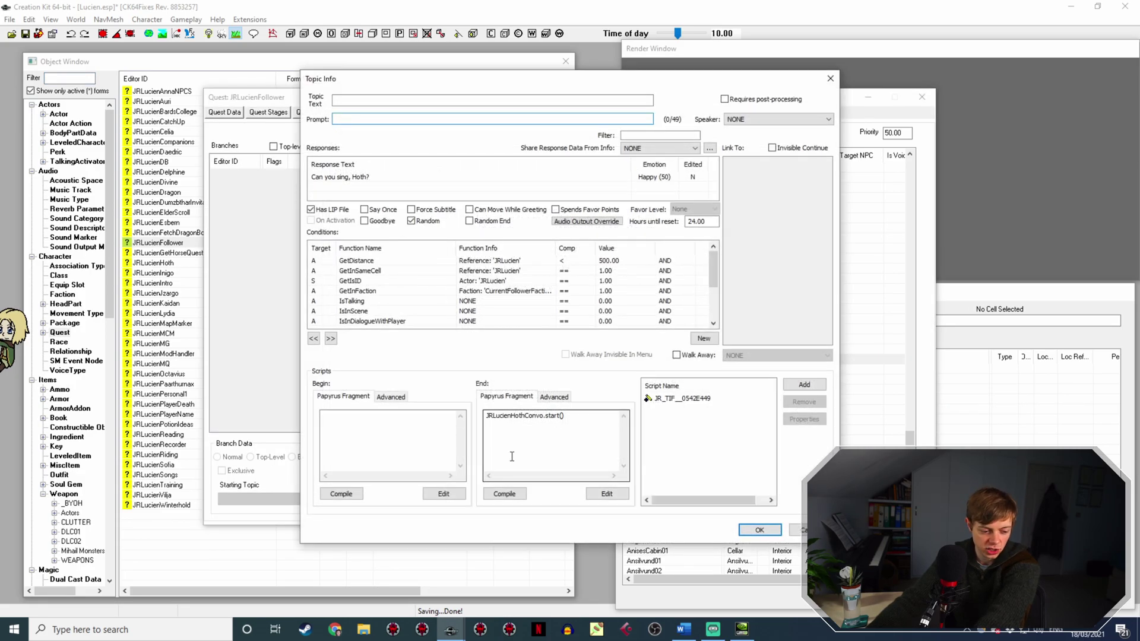
{"action": "double_click", "coordinate": [581, 261]}
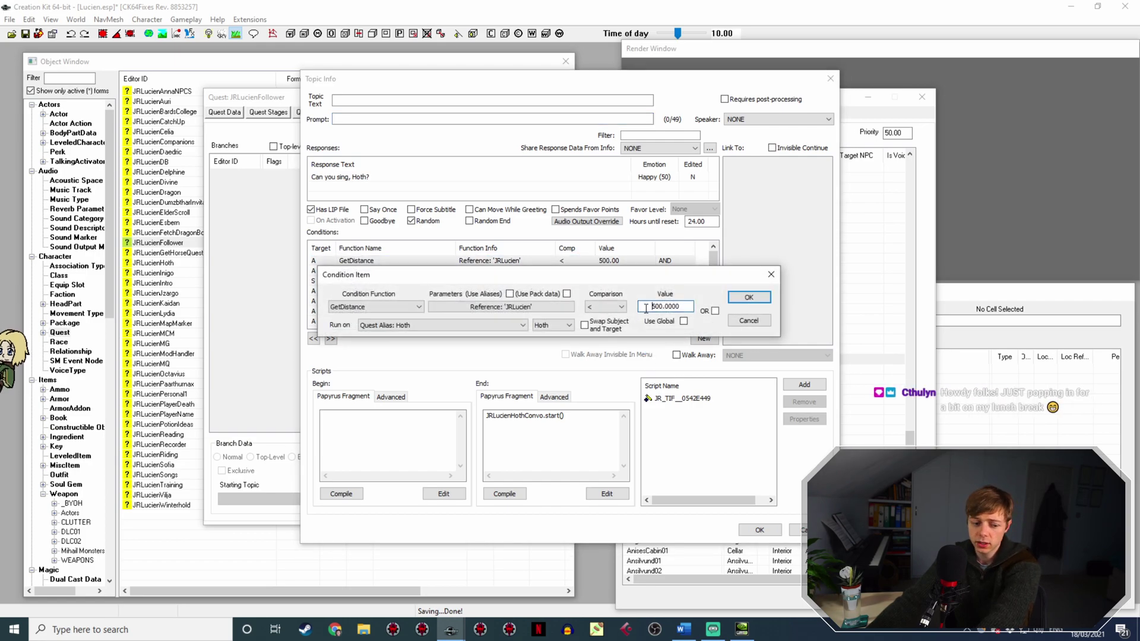
{"action": "key", "text": "Delete"}
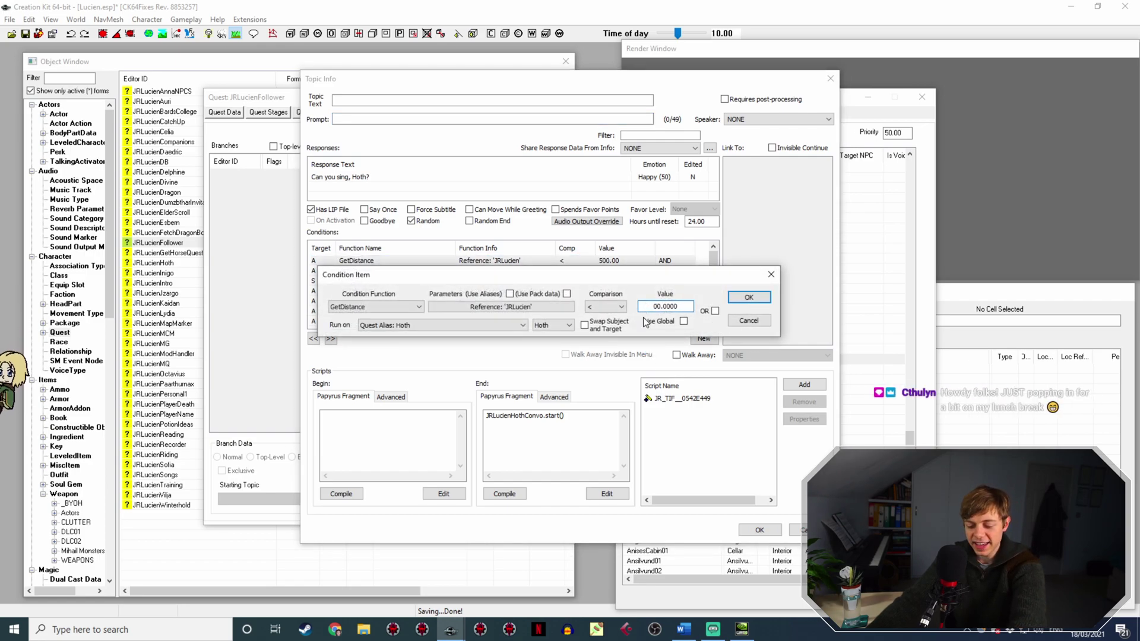
{"action": "left_click", "coordinate": [748, 298]}
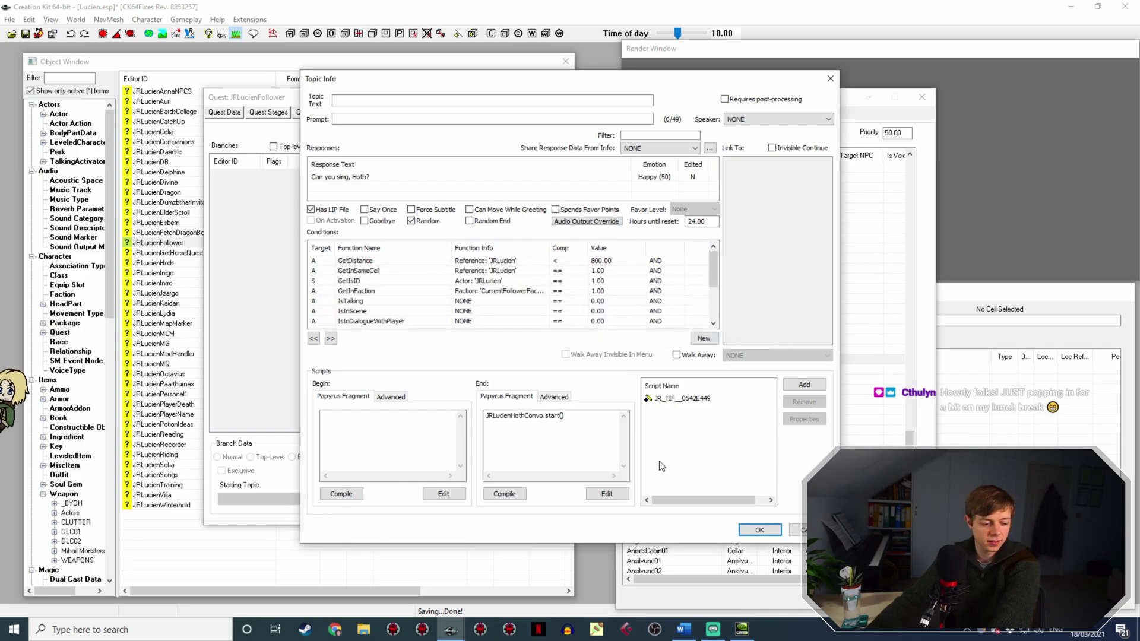
{"action": "left_click", "coordinate": [758, 529]}
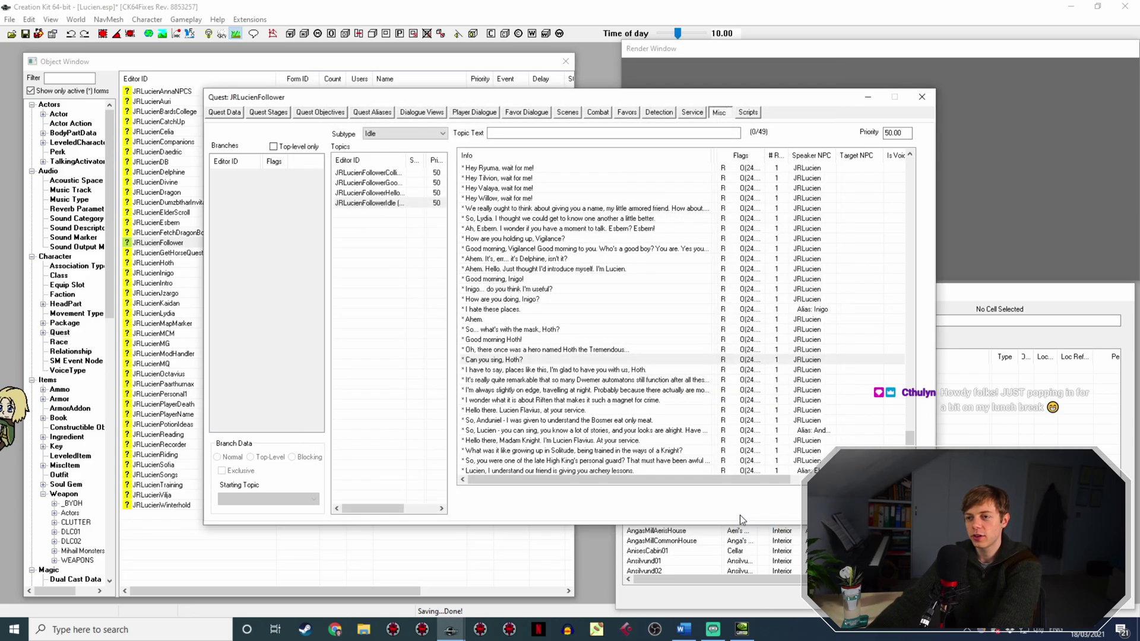
In the line "I have to say, places like this, I'm glad to have you with us, Hoth.", set GetDistance to 800 and move GetIsID first.
{"action": "double_click", "coordinate": [540, 370]}
{"action": "double_click", "coordinate": [637, 260]}
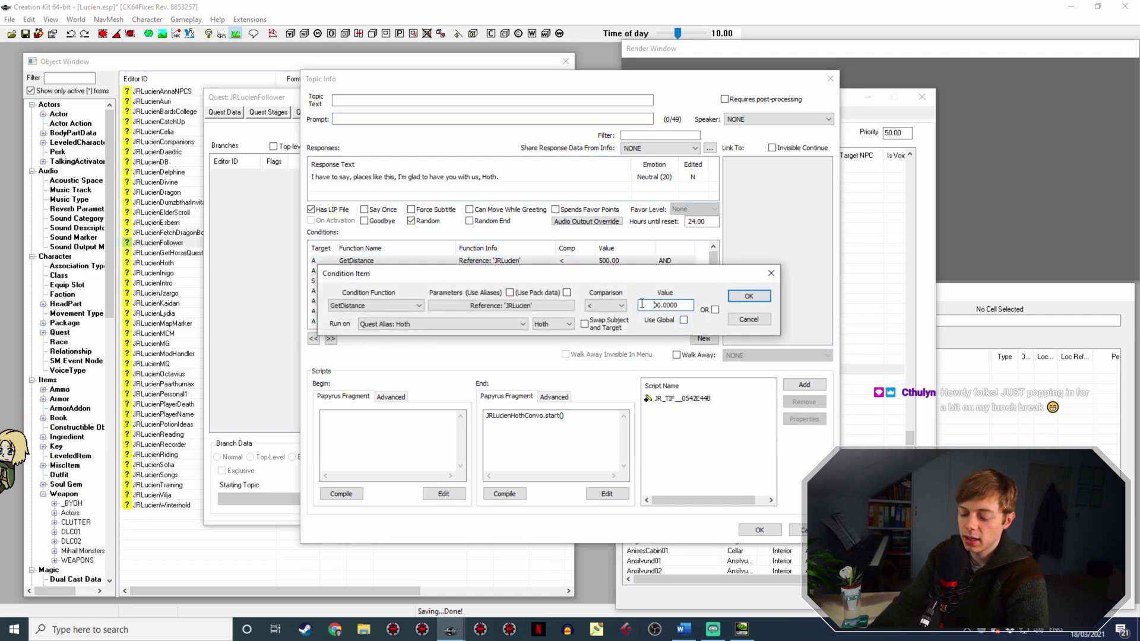
{"action": "type", "text": "8"}
{"action": "key", "text": "Return"}
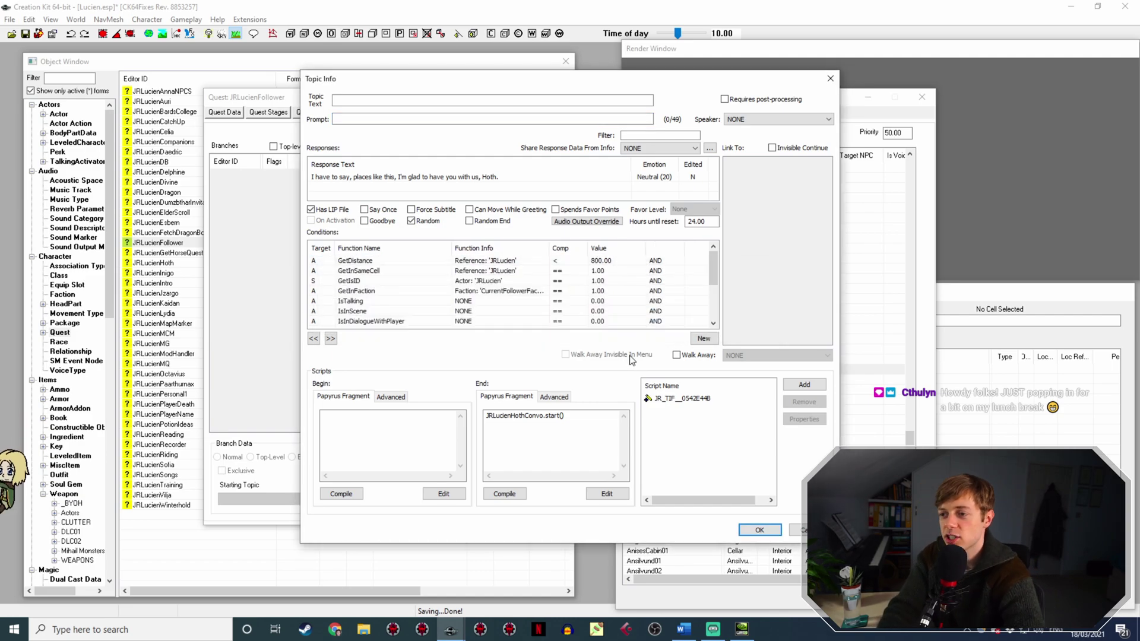
{"action": "left_click", "coordinate": [515, 278]}
{"action": "key", "text": "Left"}
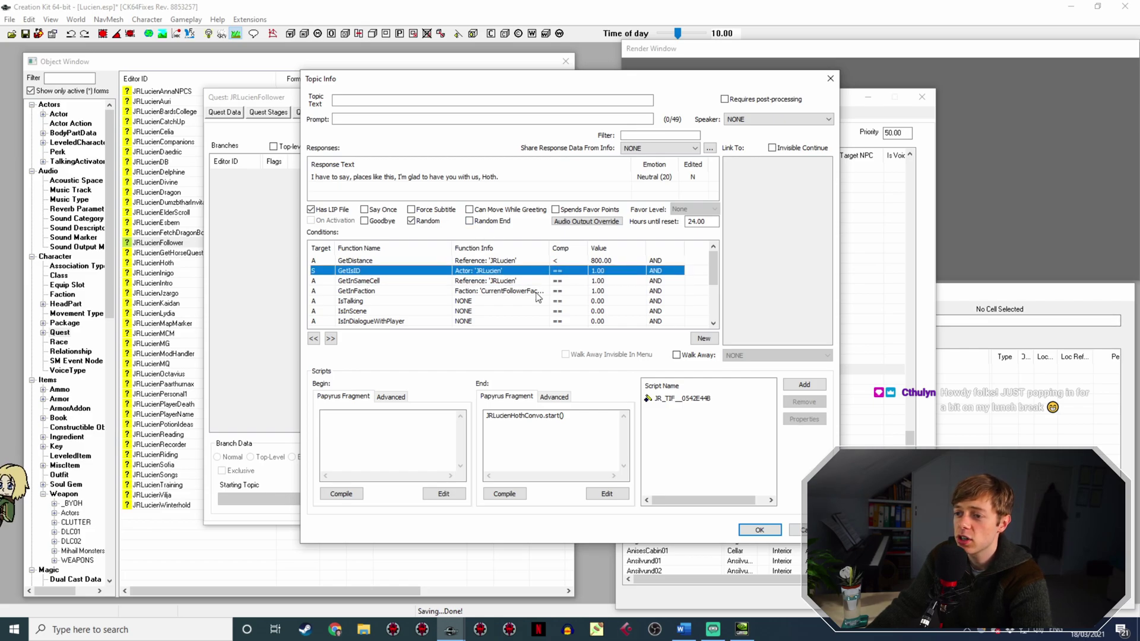
{"action": "key", "text": "Left"}
{"action": "left_click", "coordinate": [765, 530]}
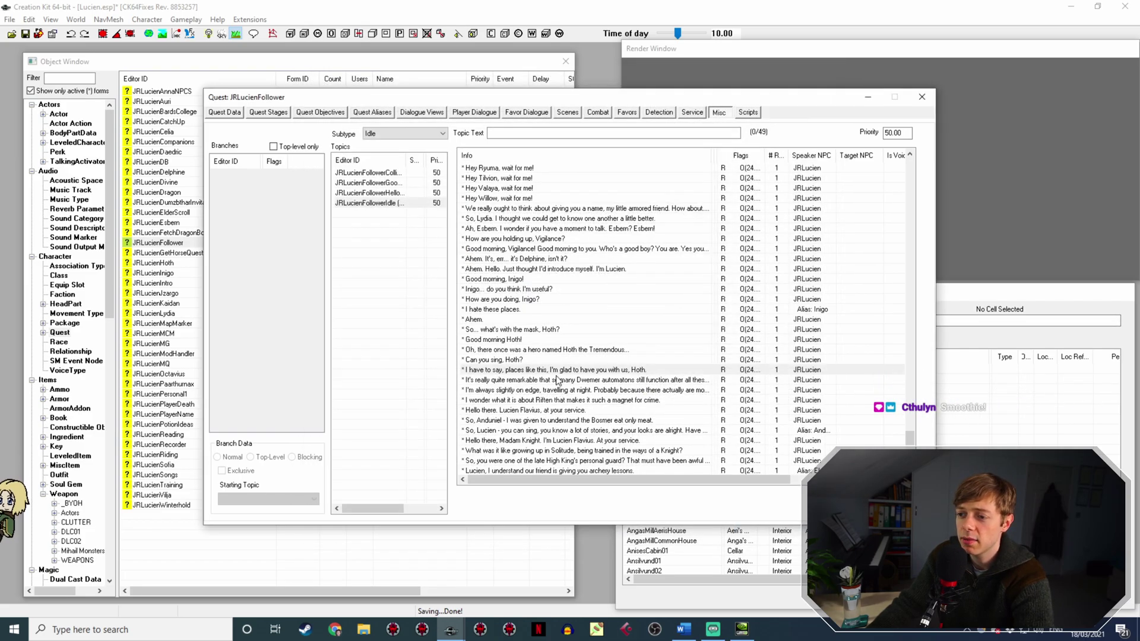
In the idle line about Dwemer automatons still functioning, set the GetDistance condition to 800, then close the quest and save the plugin.
{"action": "double_click", "coordinate": [557, 381]}
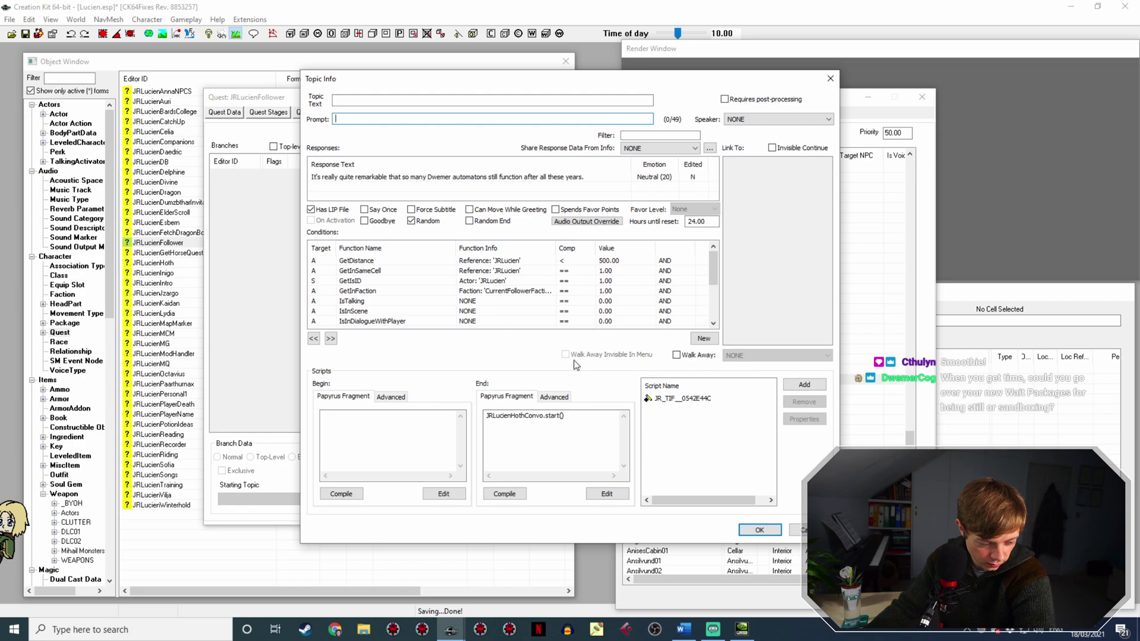
{"action": "left_click", "coordinate": [593, 259]}
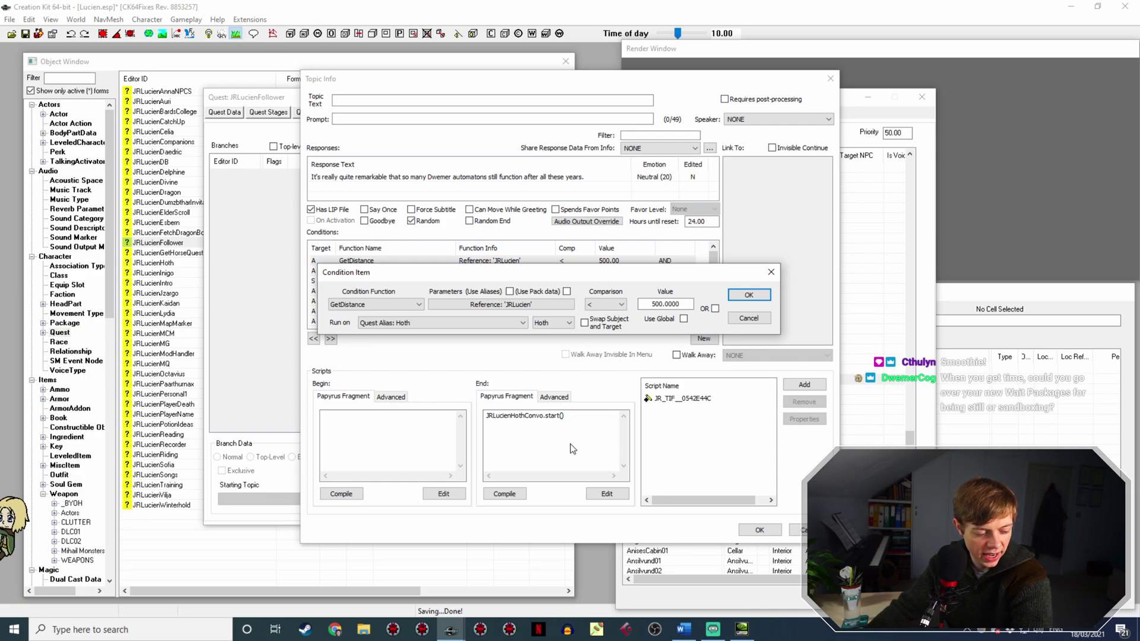
{"action": "double_click", "coordinate": [651, 304]}
{"action": "type", "text": "50"}
{"action": "key", "text": "Return"}
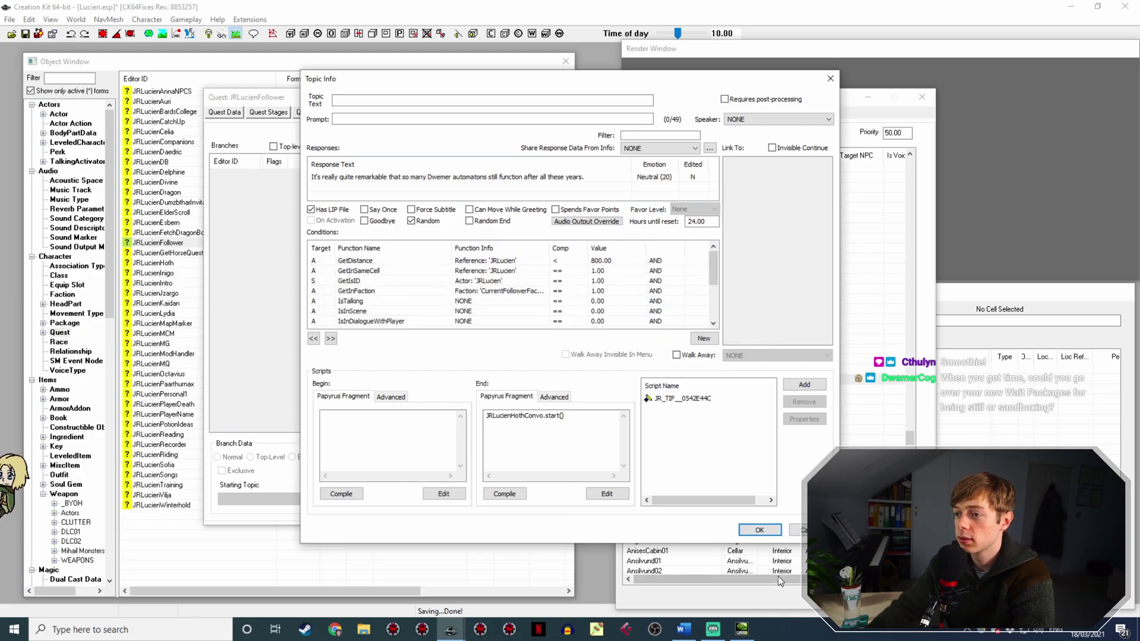
{"action": "left_click", "coordinate": [759, 529]}
{"action": "left_click", "coordinate": [849, 510]}
{"action": "left_click", "coordinate": [26, 34]}
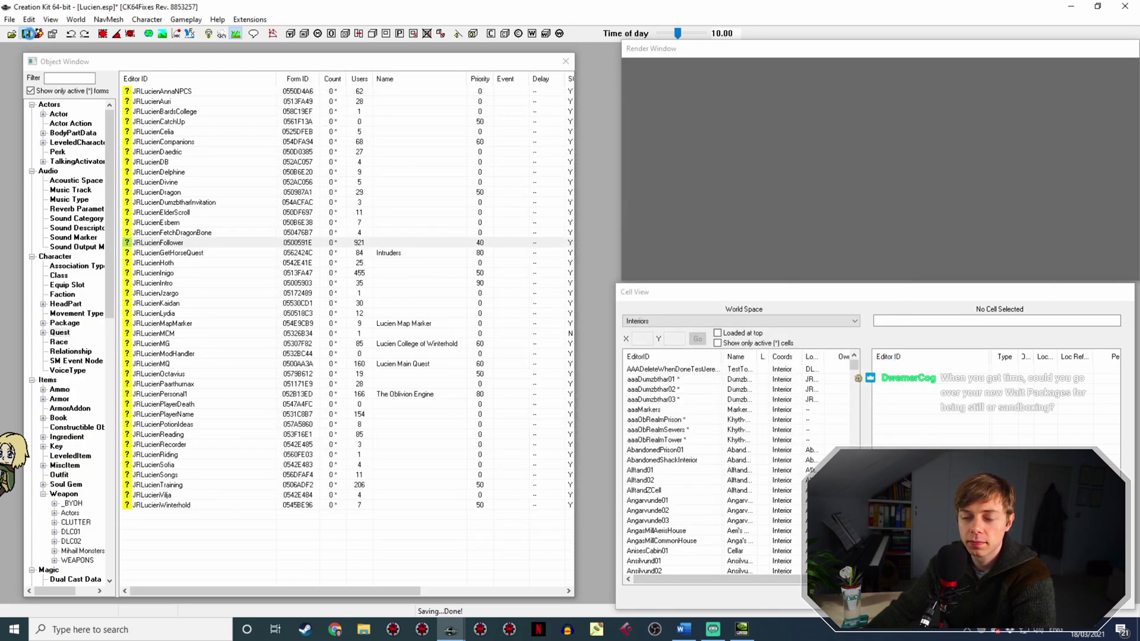
Reopen the JRLucienFollower quest and bring up the package data of JRLucienRelaxPackage from the Lucien alias.
{"action": "left_click", "coordinate": [189, 243]}
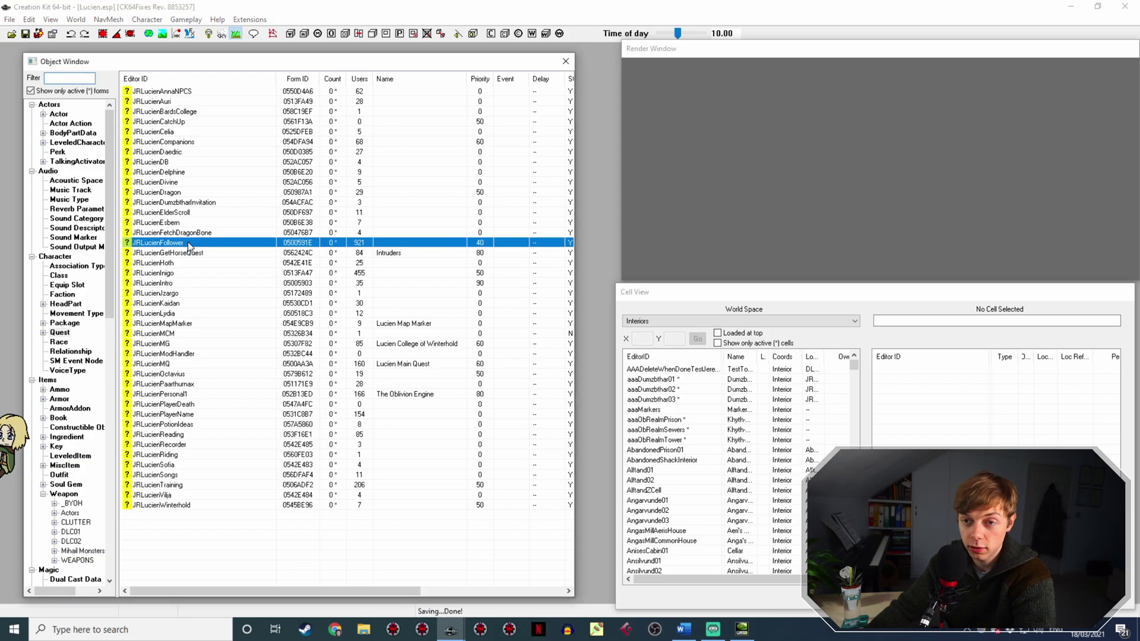
{"action": "double_click", "coordinate": [188, 244]}
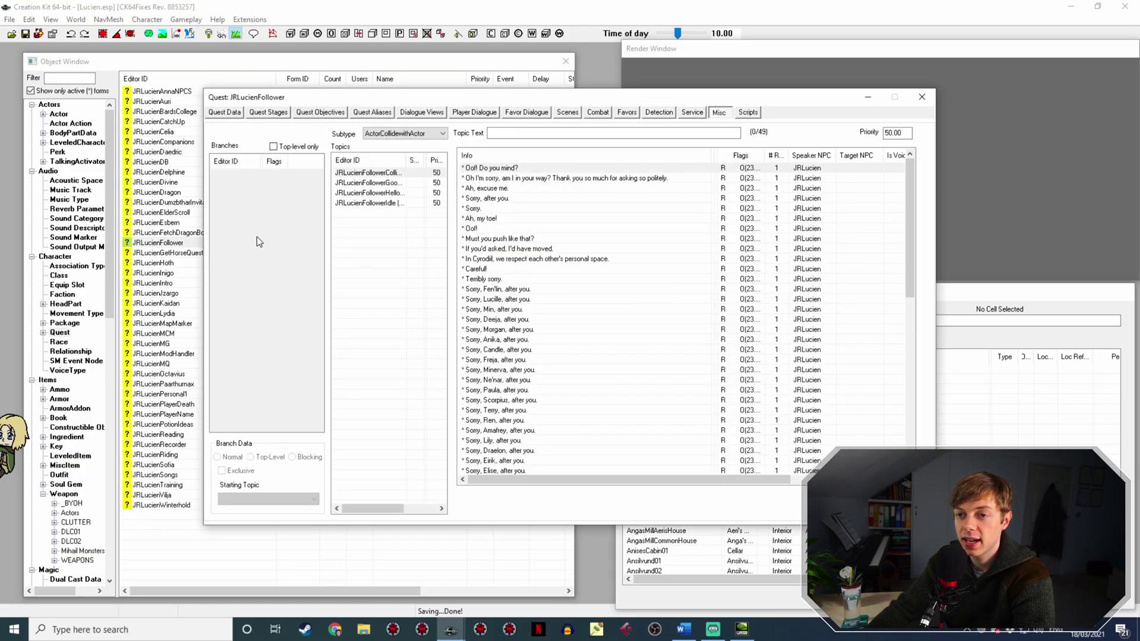
{"action": "left_click", "coordinate": [364, 114]}
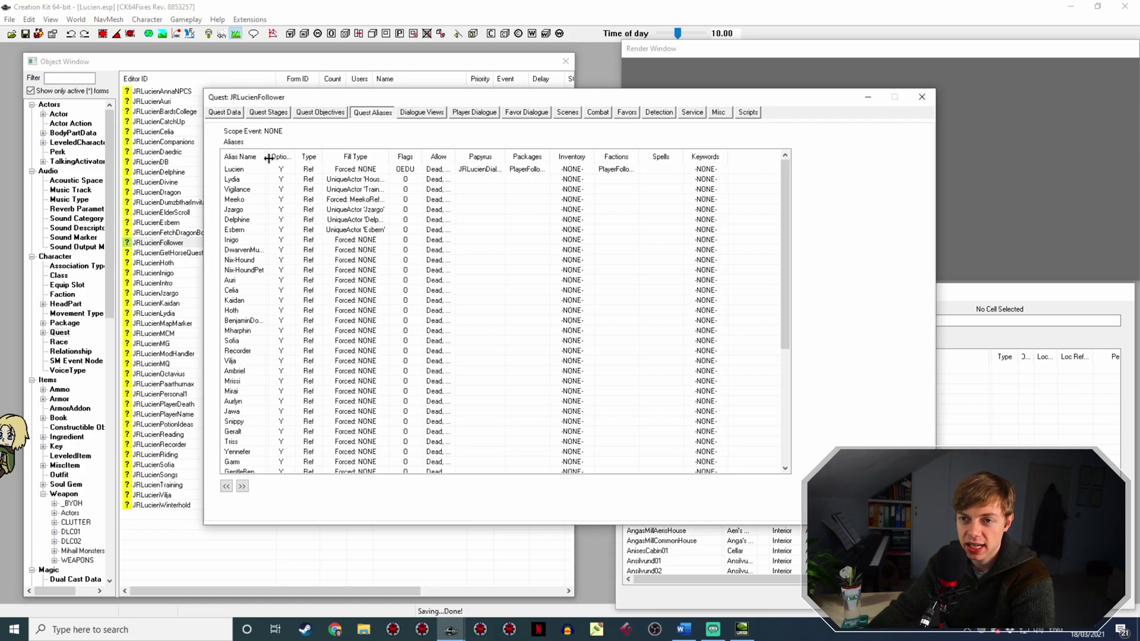
{"action": "left_click", "coordinate": [253, 171]}
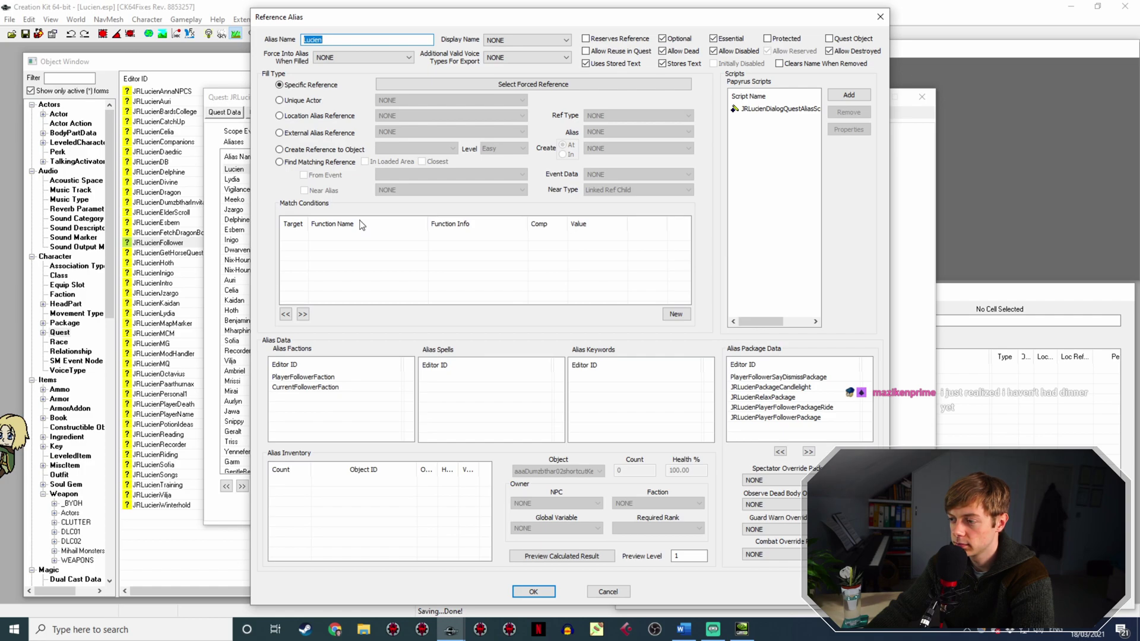
{"action": "left_click", "coordinate": [812, 397]}
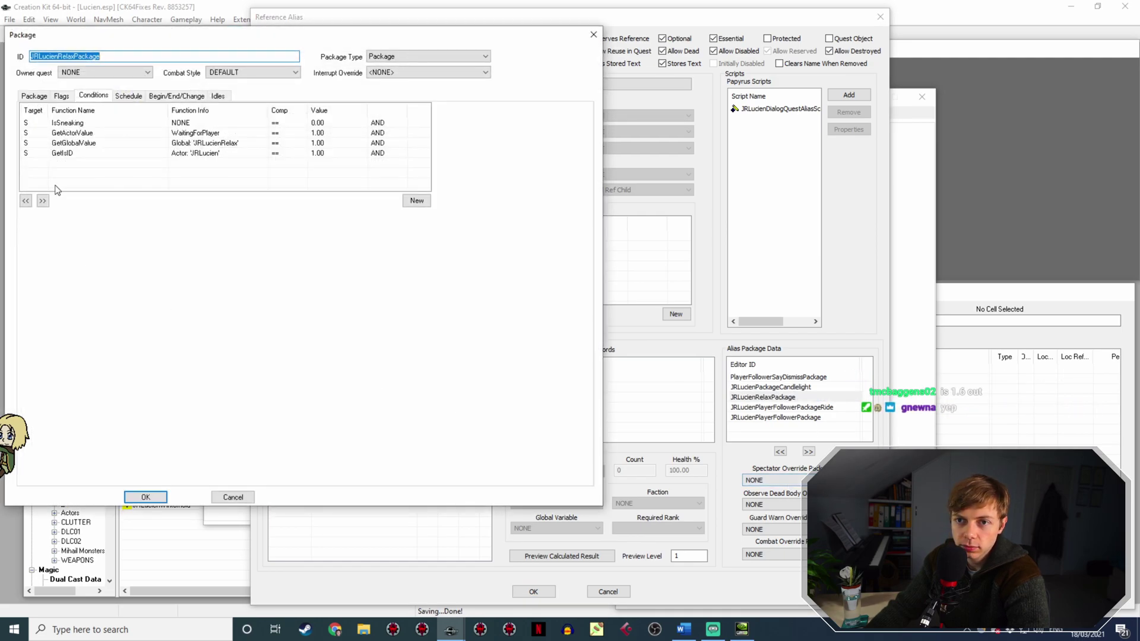
{"action": "left_click", "coordinate": [34, 96]}
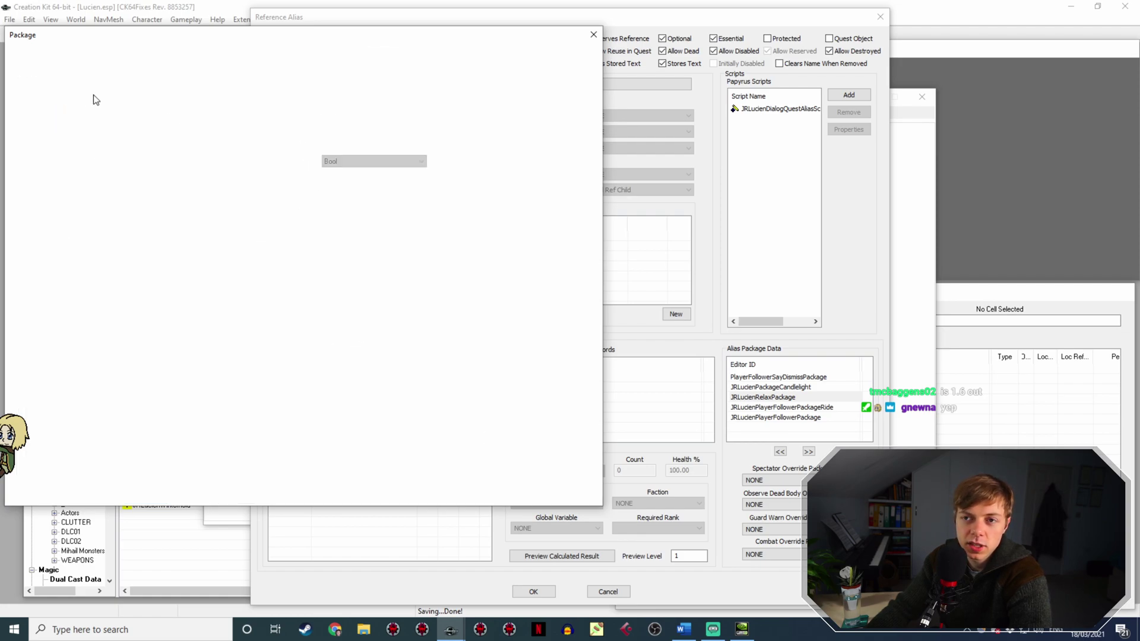
{"action": "left_click_drag", "start_coordinate": [393, 37], "coordinate": [432, 95]}
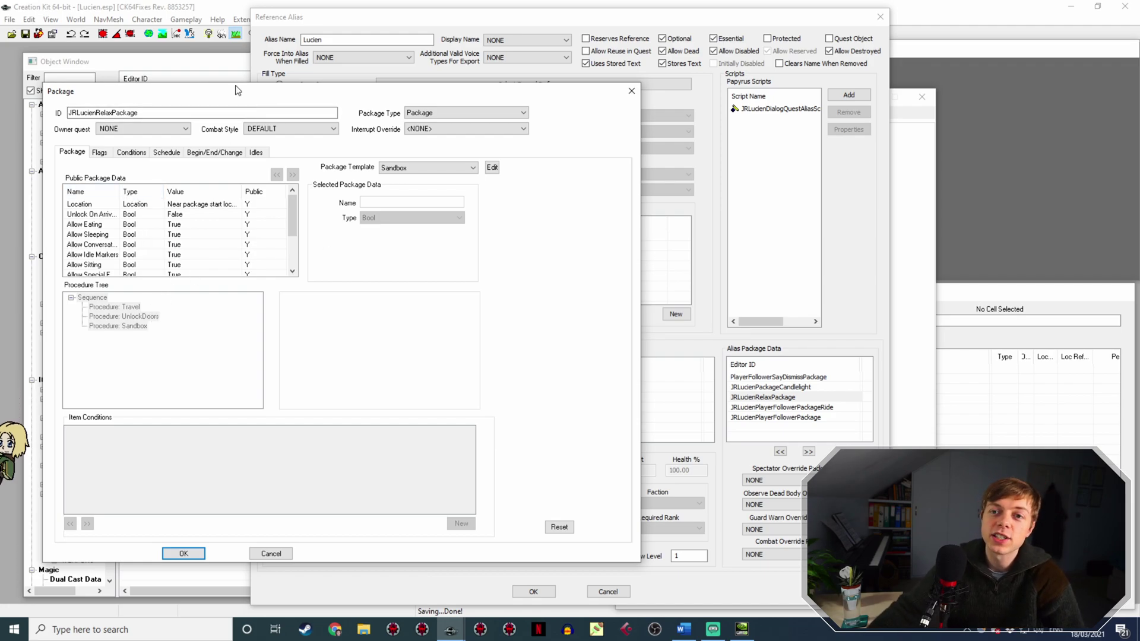
Examine the conditions of JRLucienRelaxPackage and its sandbox Location and Energy settings.
{"action": "left_click", "coordinate": [131, 152]}
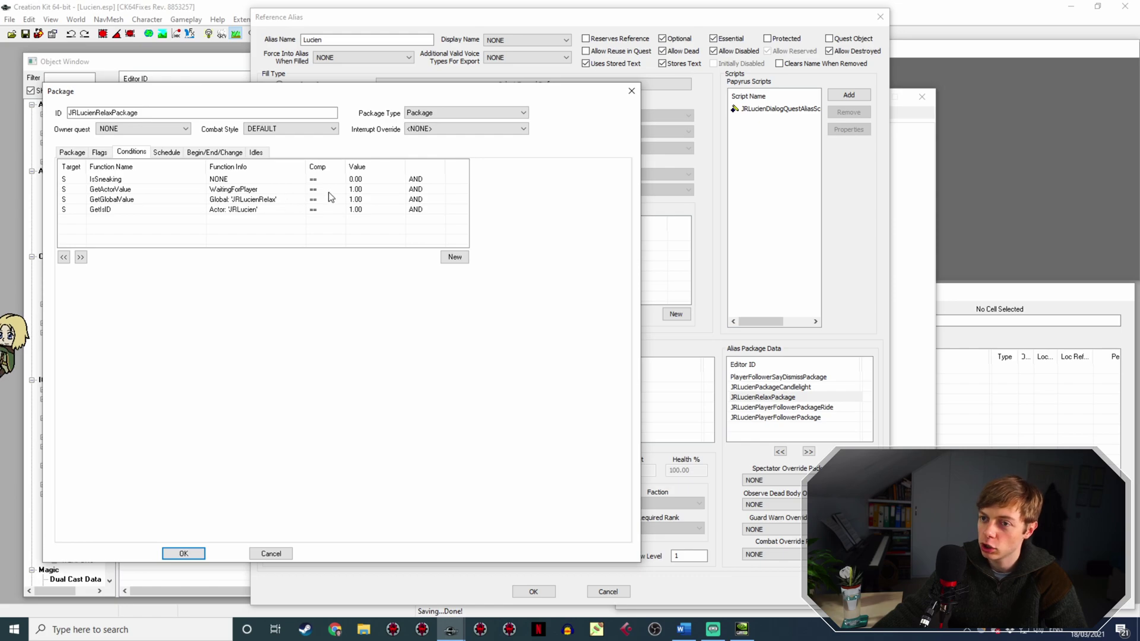
{"action": "left_click", "coordinate": [356, 210]}
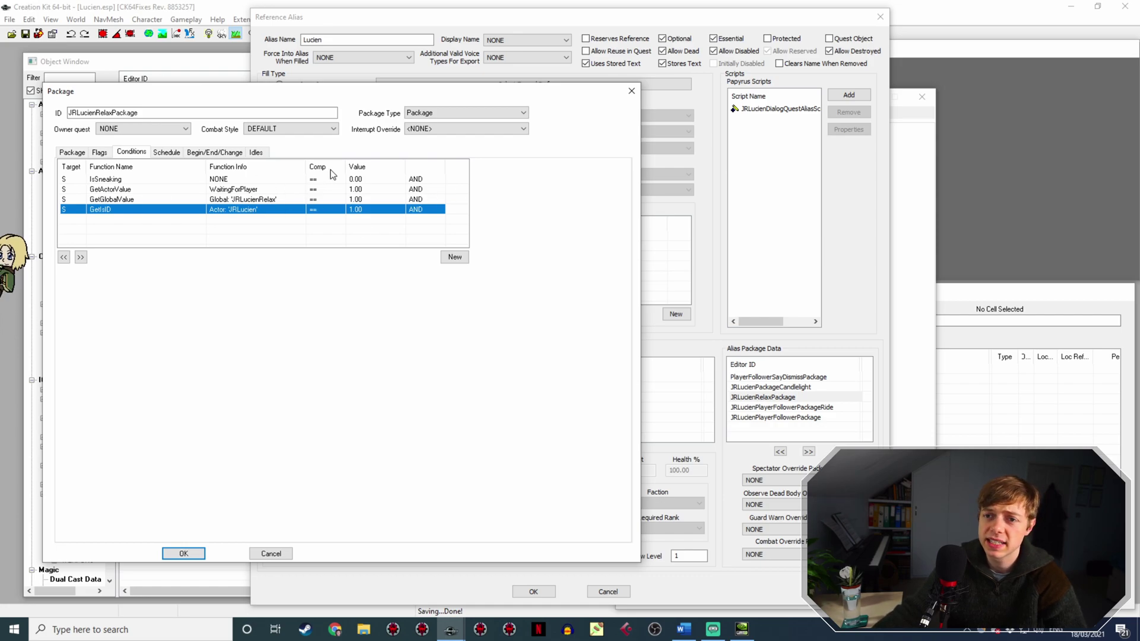
{"action": "left_click", "coordinate": [73, 154]}
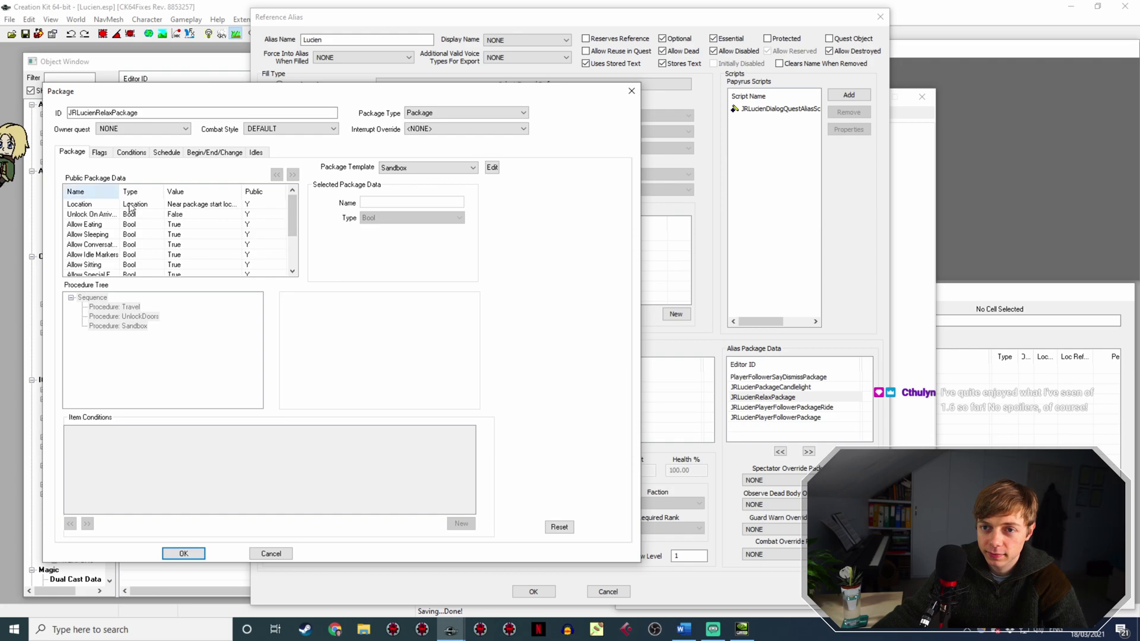
{"action": "left_click", "coordinate": [186, 204]}
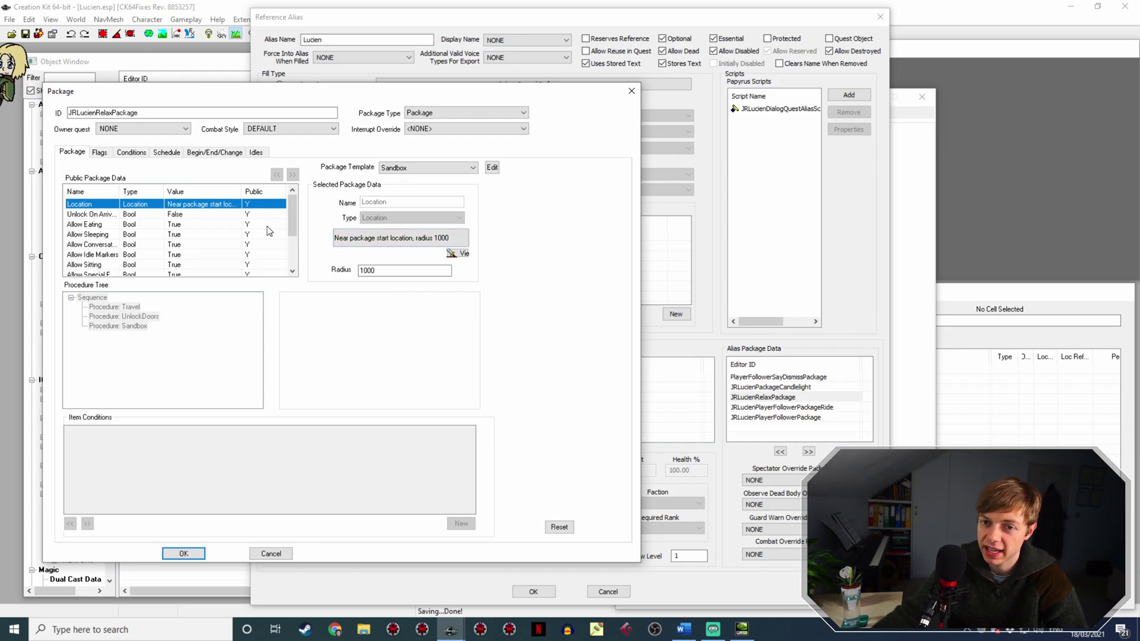
{"action": "scroll", "coordinate": [178, 233], "scroll_direction": "down", "scroll_amount": 2}
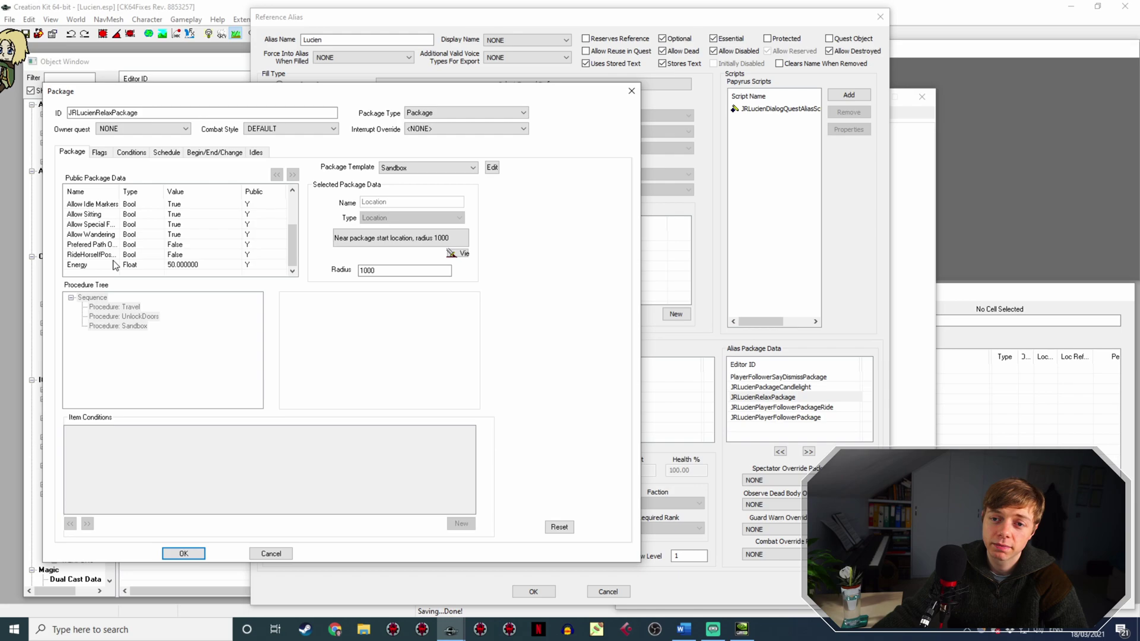
{"action": "left_click", "coordinate": [196, 265]}
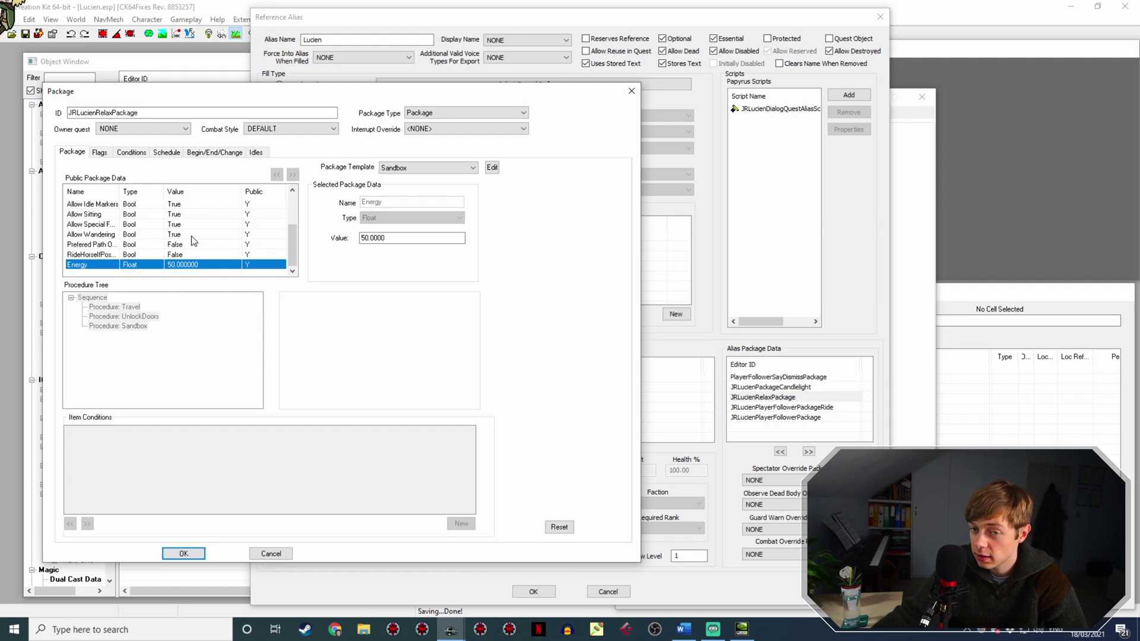
{"action": "scroll", "coordinate": [191, 237], "scroll_direction": "up", "scroll_amount": 1}
Review the relax package's flags and its Allow Wandering setting, then close the package and the Lucien alias without changes.
{"action": "left_click", "coordinate": [108, 154]}
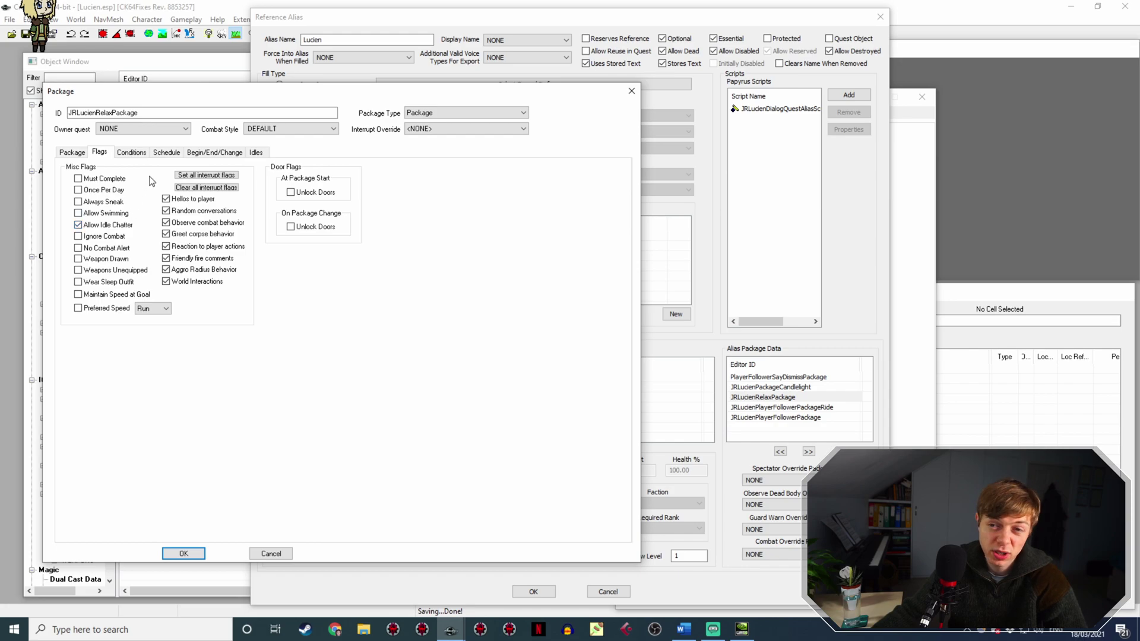
{"action": "left_click", "coordinate": [133, 153]}
{"action": "left_click", "coordinate": [99, 152]}
{"action": "left_click", "coordinate": [72, 152]}
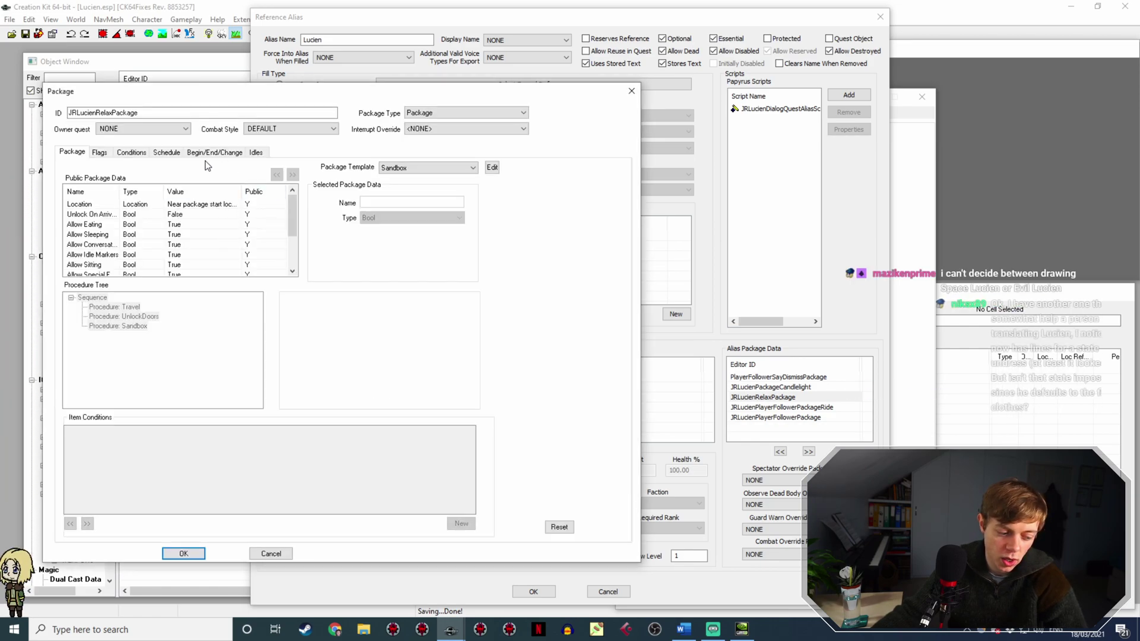
{"action": "scroll", "coordinate": [187, 208], "scroll_direction": "down", "scroll_amount": 2}
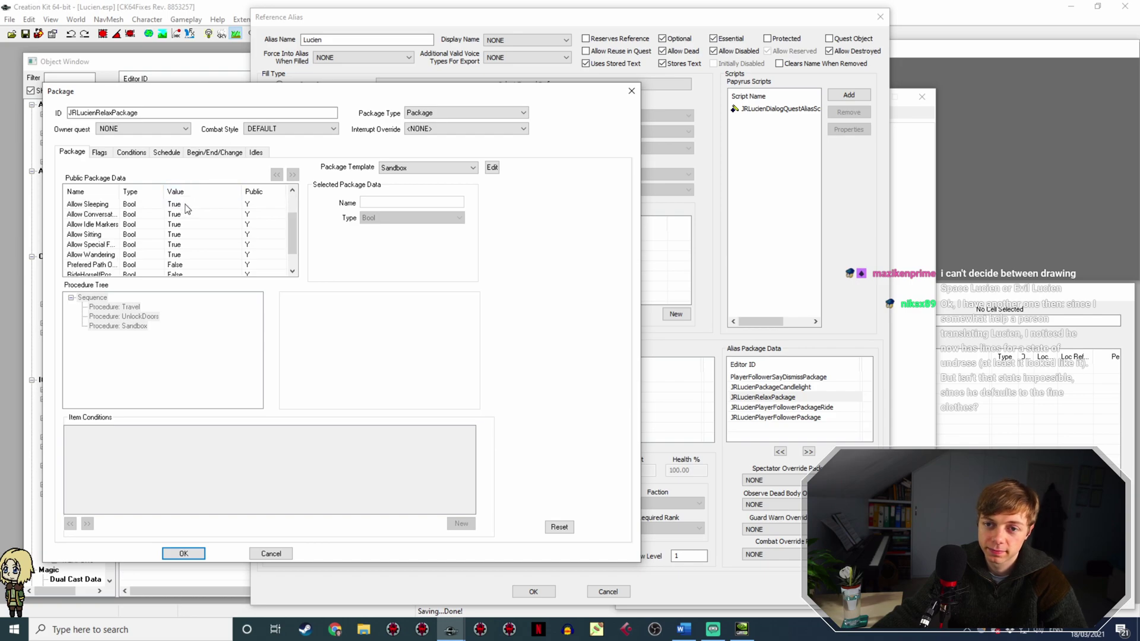
{"action": "left_click_drag", "start_coordinate": [120, 191], "coordinate": [143, 191]}
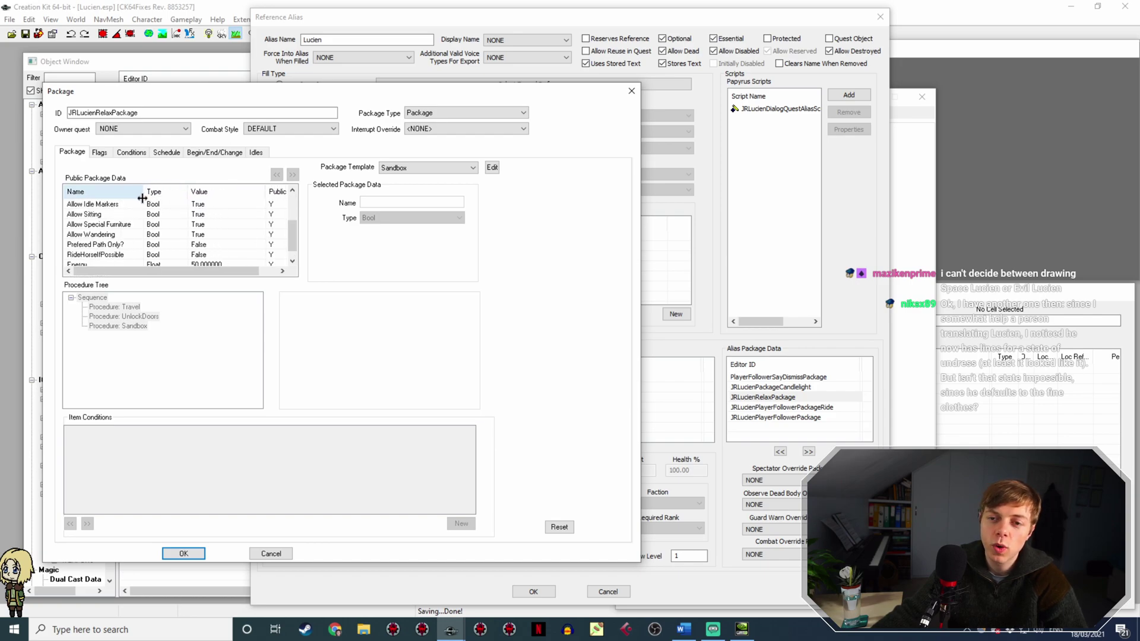
{"action": "left_click", "coordinate": [105, 235]}
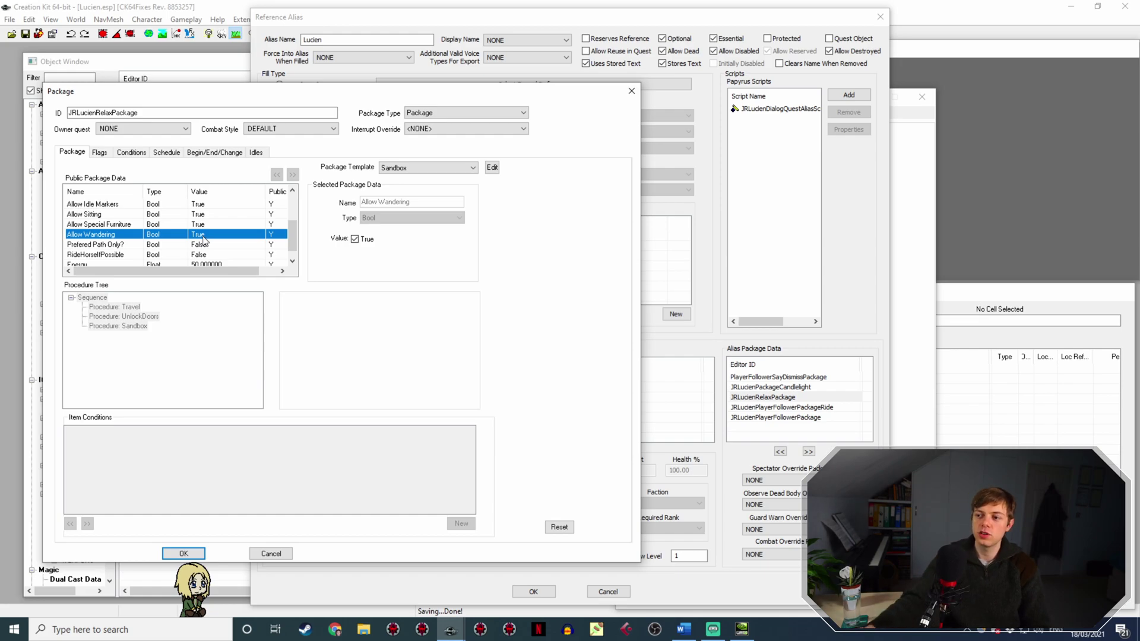
{"action": "left_click", "coordinate": [628, 89]}
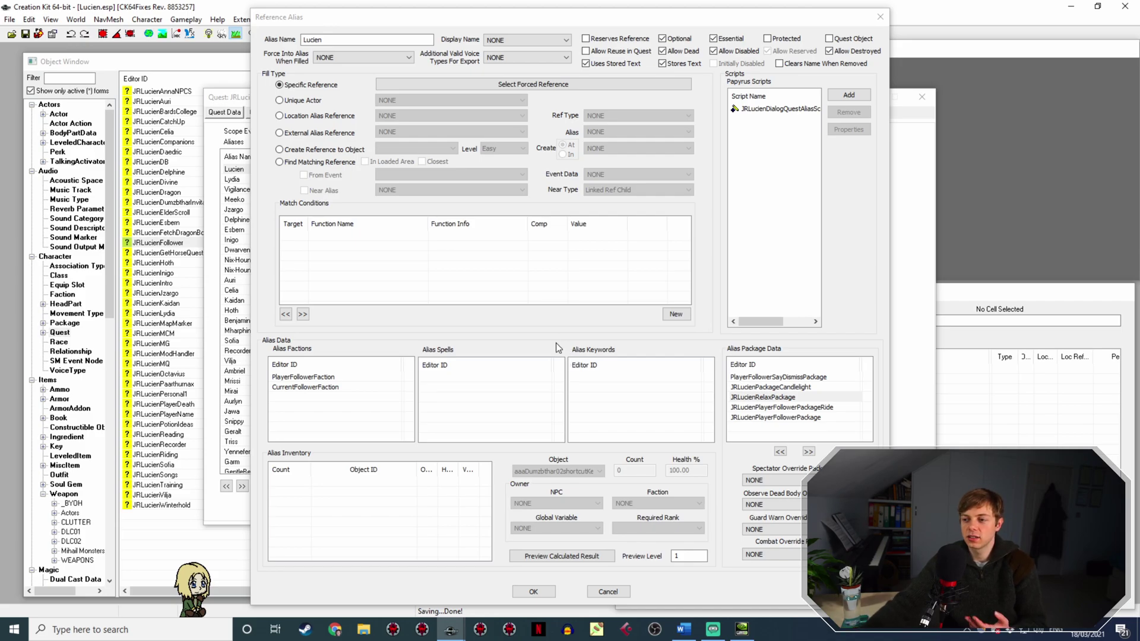
{"action": "left_click", "coordinate": [606, 592]}
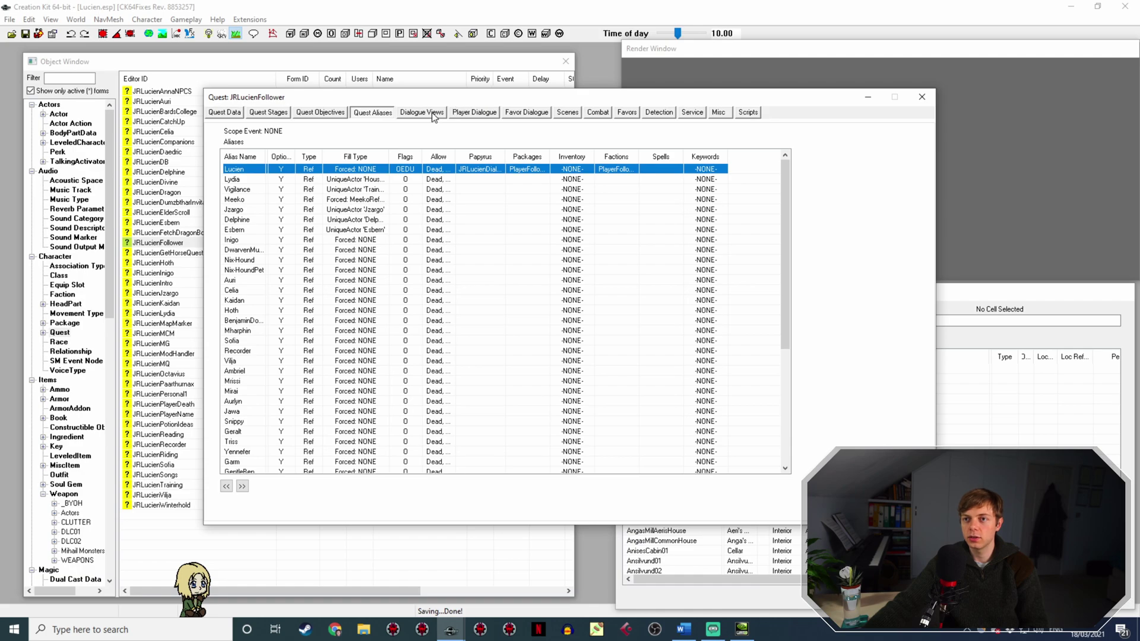
In the JRLucienFollowerWait dialogue branch, inspect the conditions and end script fragment of the first "Wait here." response.
{"action": "left_click", "coordinate": [475, 112]}
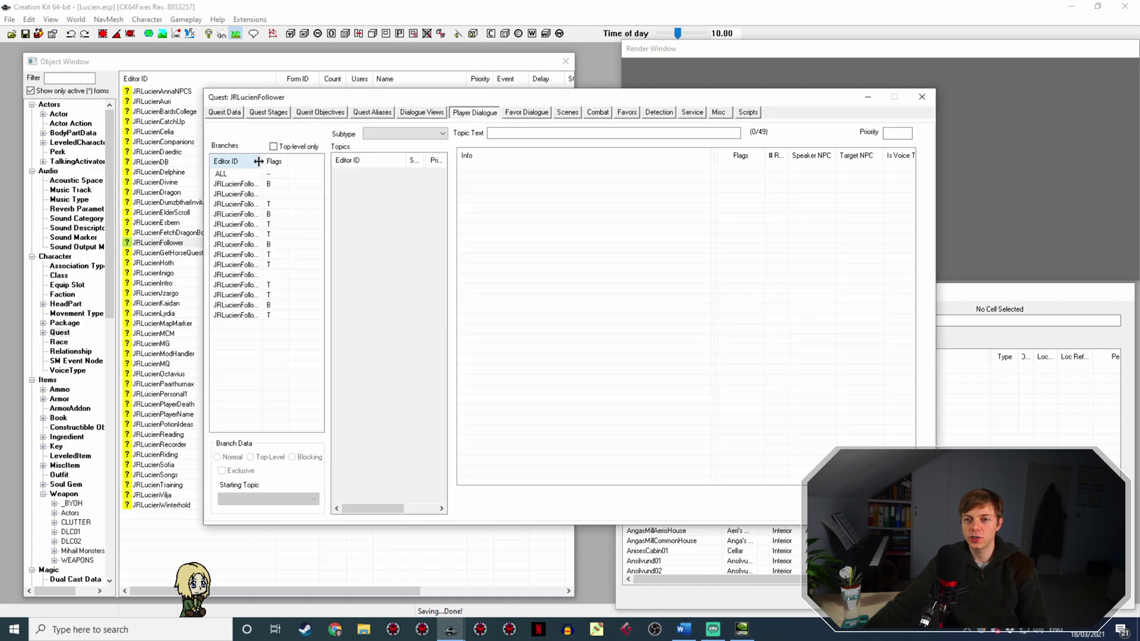
{"action": "left_click", "coordinate": [279, 315]}
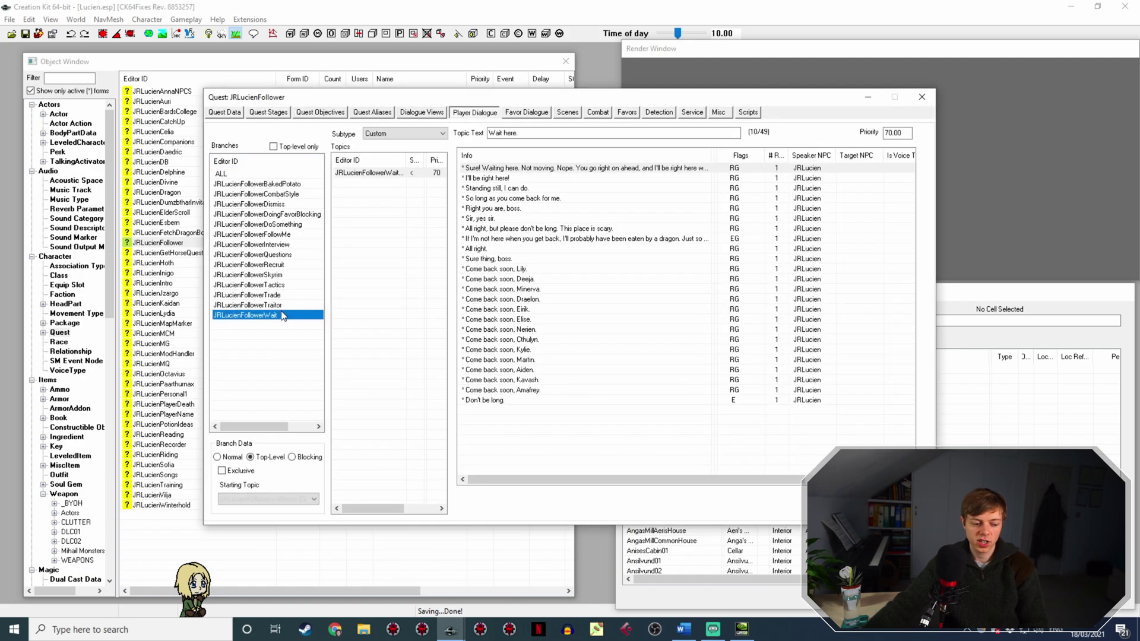
{"action": "left_click", "coordinate": [476, 169]}
{"action": "double_click", "coordinate": [507, 169]}
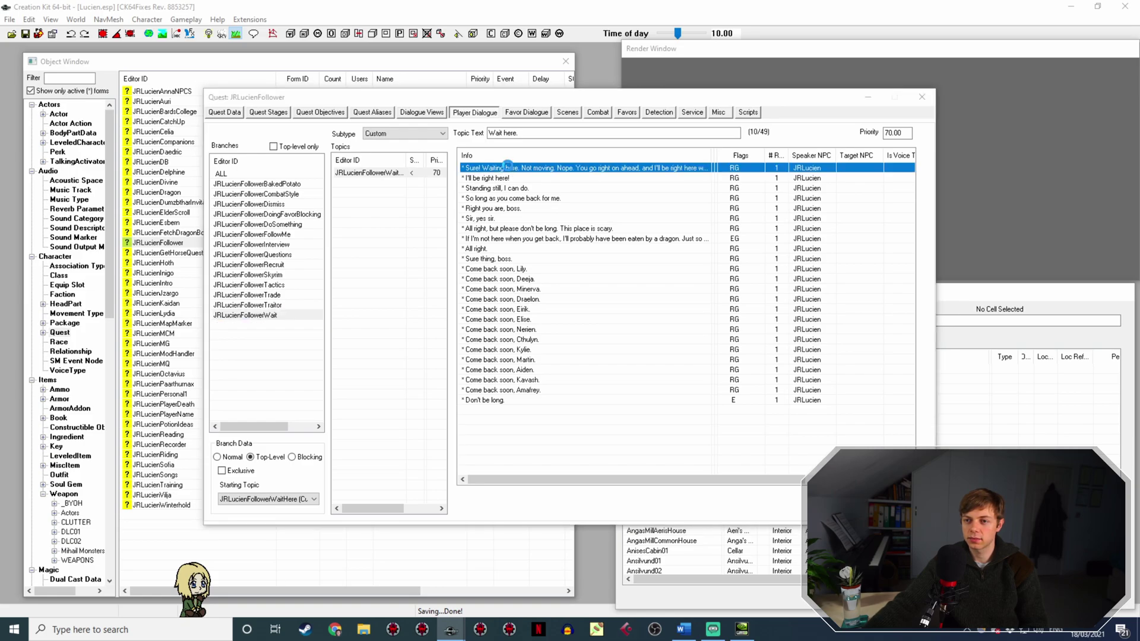
{"action": "left_click_drag", "start_coordinate": [557, 472], "coordinate": [590, 472]}
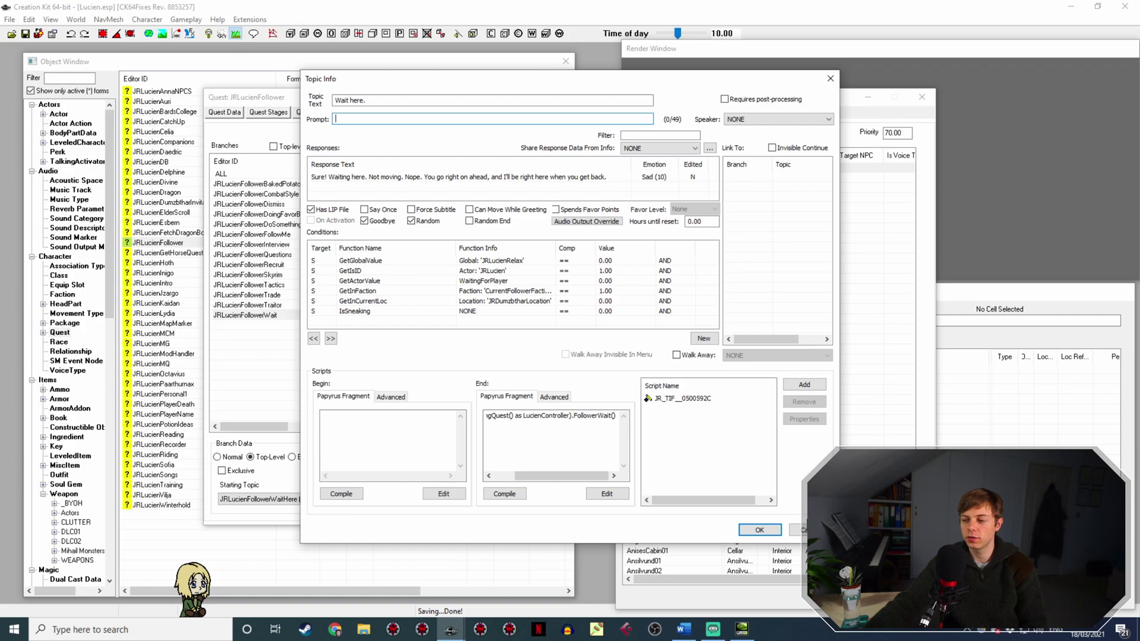
{"action": "key", "text": "Escape"}
Open the source of the quest's LucienController script and examine its FollowerWait and FollowerFollow functions.
{"action": "left_click", "coordinate": [748, 113]}
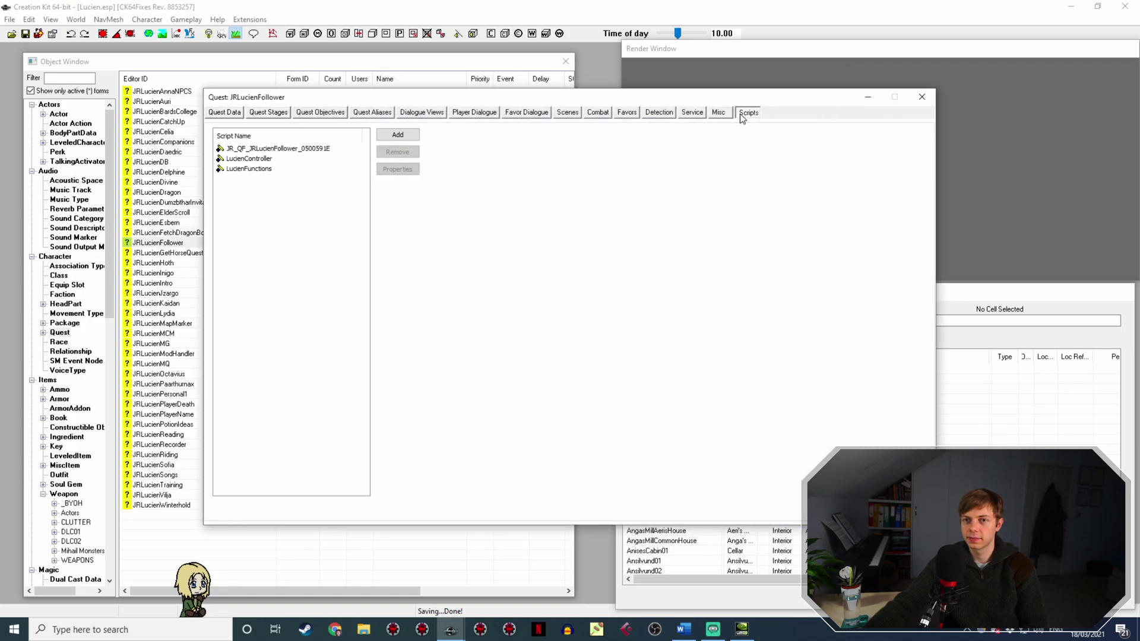
{"action": "right_click", "coordinate": [272, 160]}
{"action": "left_click", "coordinate": [314, 226]}
{"action": "scroll", "coordinate": [288, 239], "scroll_direction": "down", "scroll_amount": 5}
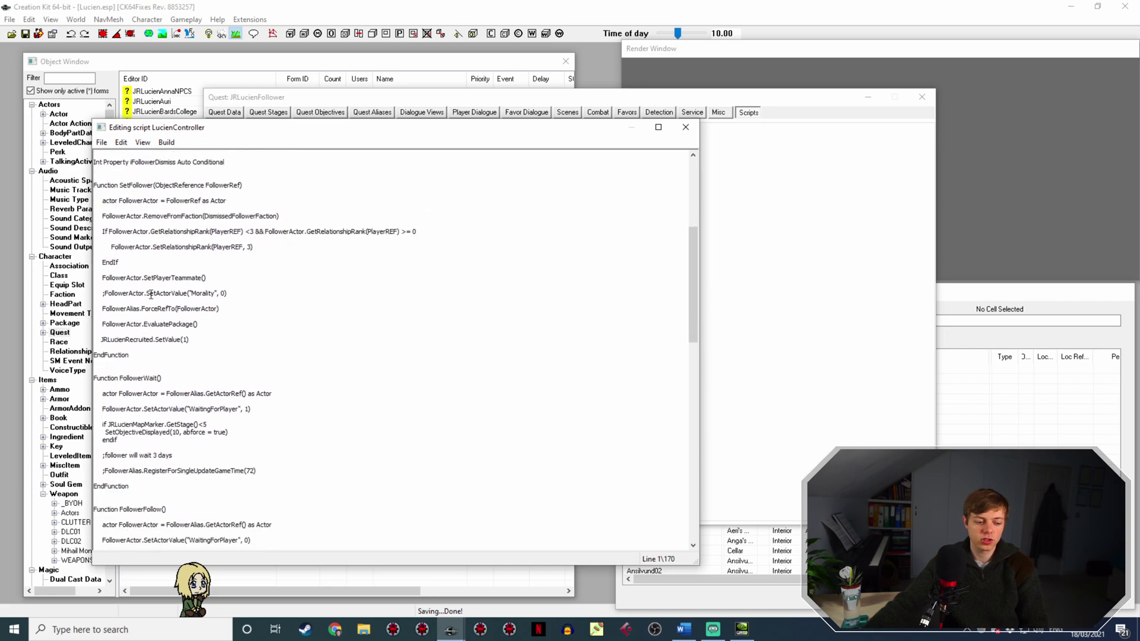
{"action": "scroll", "coordinate": [196, 443], "scroll_direction": "down", "scroll_amount": 1}
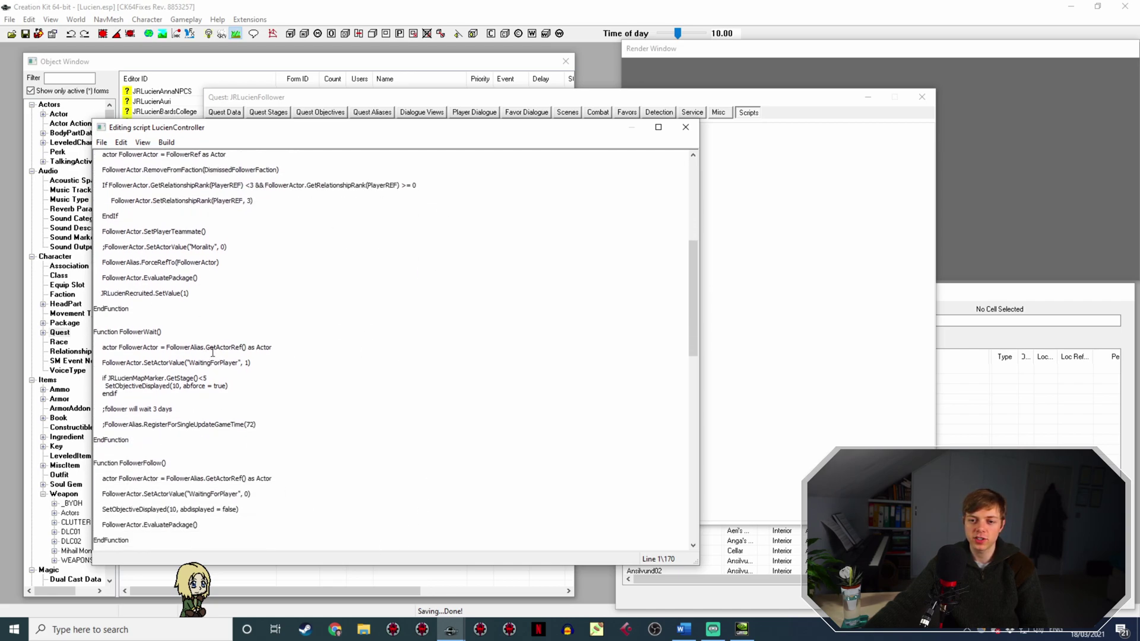
{"action": "scroll", "coordinate": [199, 308], "scroll_direction": "down", "scroll_amount": 1}
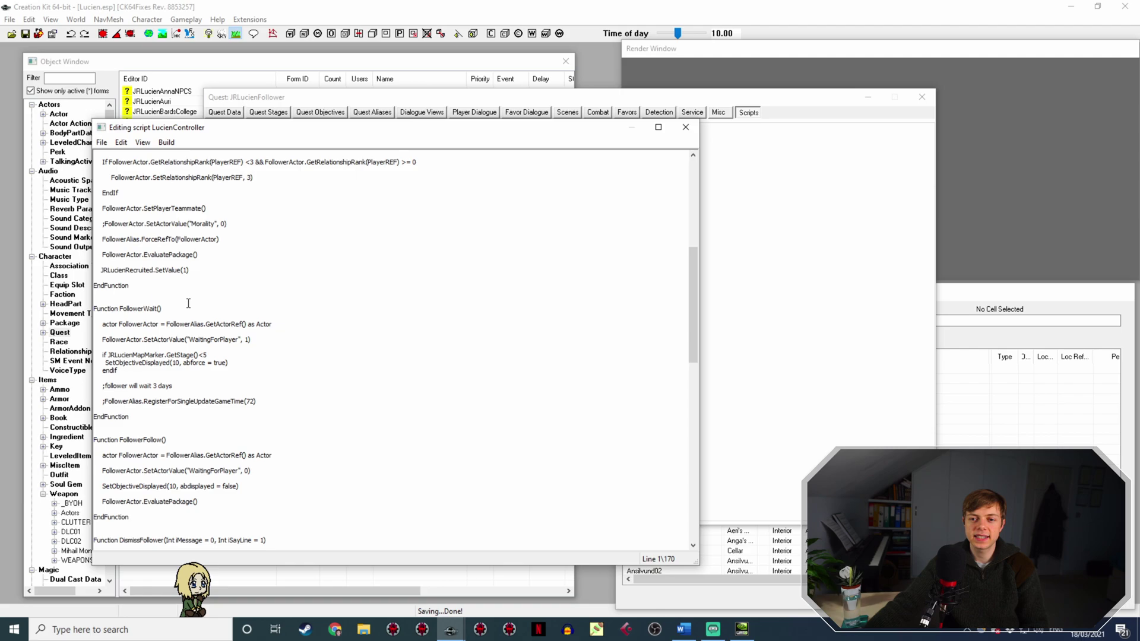
{"action": "scroll", "coordinate": [188, 304], "scroll_direction": "down", "scroll_amount": 3}
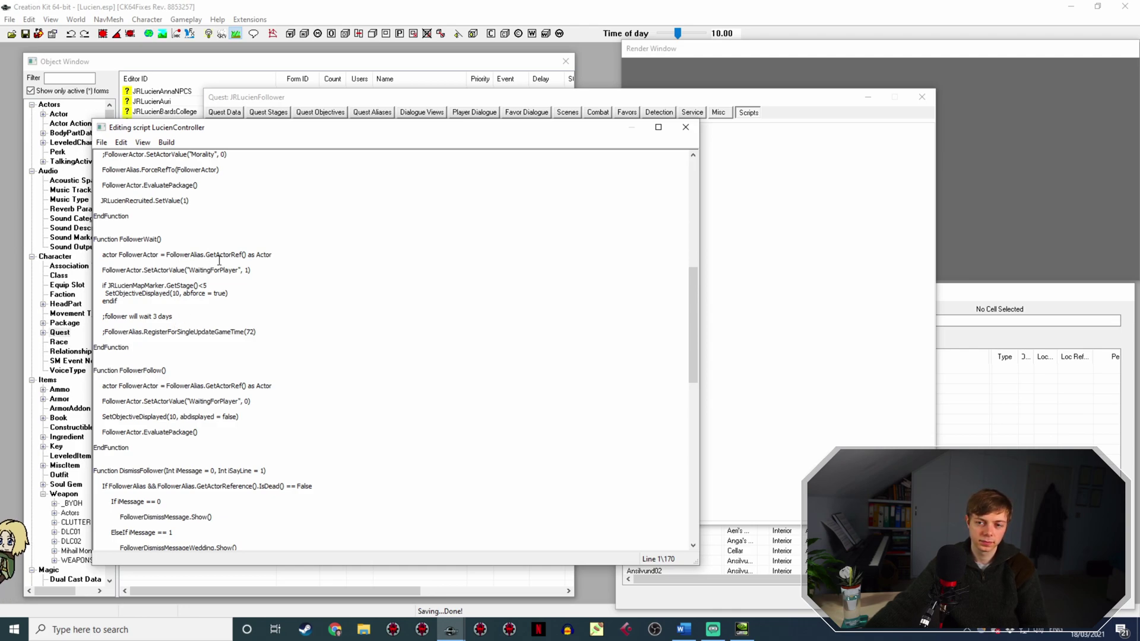
{"action": "scroll", "coordinate": [260, 324], "scroll_direction": "down", "scroll_amount": 1}
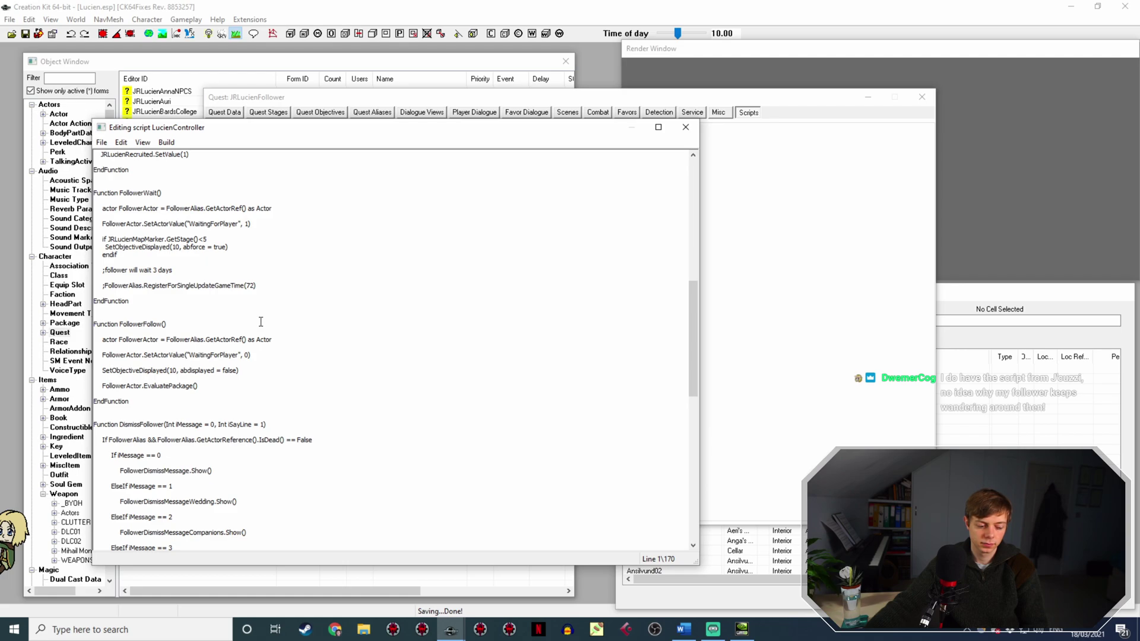
{"action": "scroll", "coordinate": [594, 230], "scroll_direction": "up", "scroll_amount": 1}
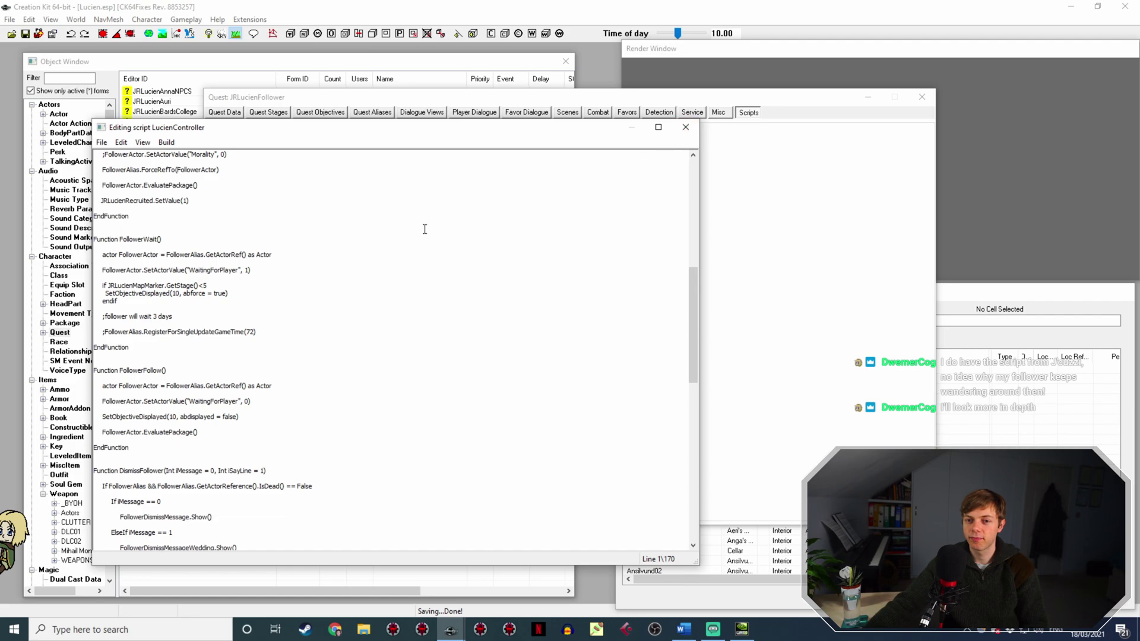
Review the rest of the LucienController script through its DismissFollower function, and close the script and the quest without changes.
{"action": "scroll", "coordinate": [651, 204], "scroll_direction": "down", "scroll_amount": 5}
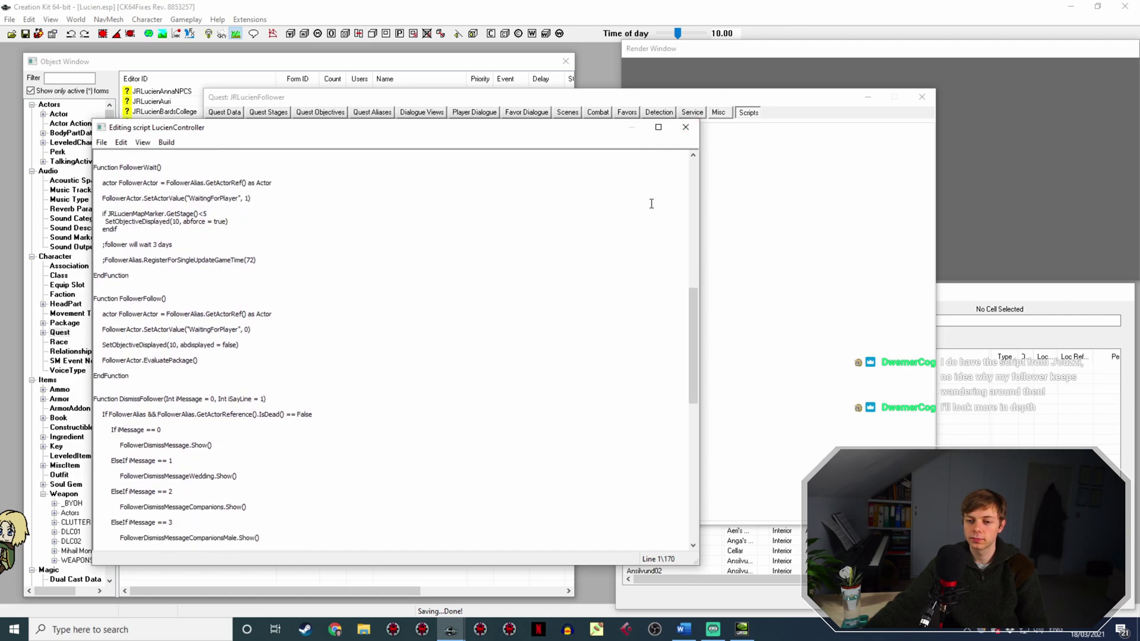
{"action": "scroll", "coordinate": [651, 204], "scroll_direction": "down", "scroll_amount": 7}
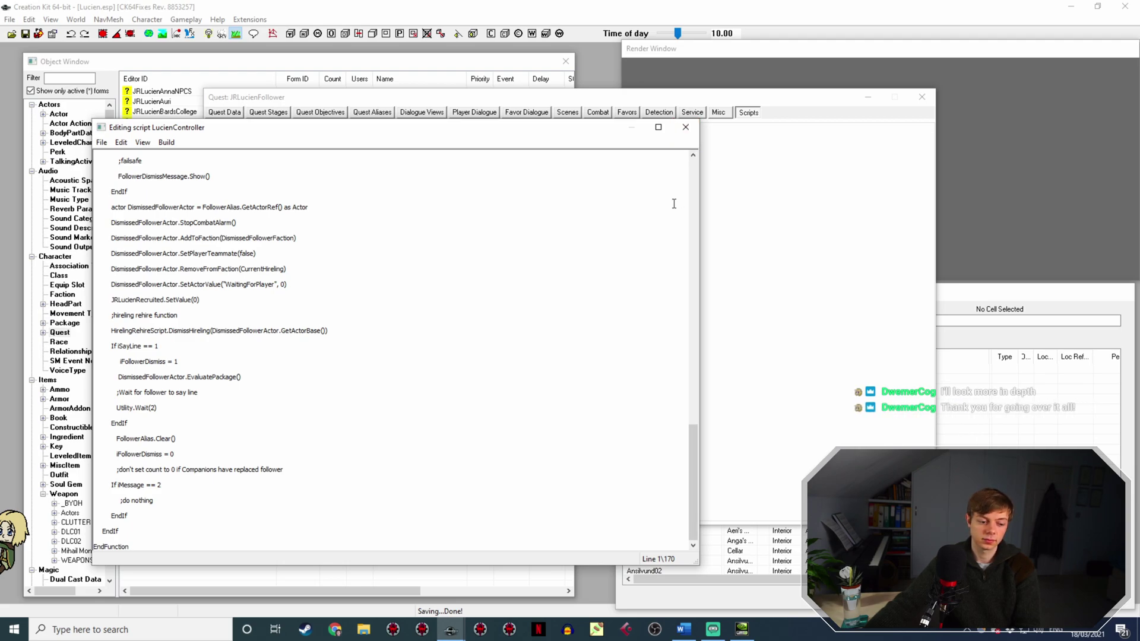
{"action": "left_click", "coordinate": [686, 127]}
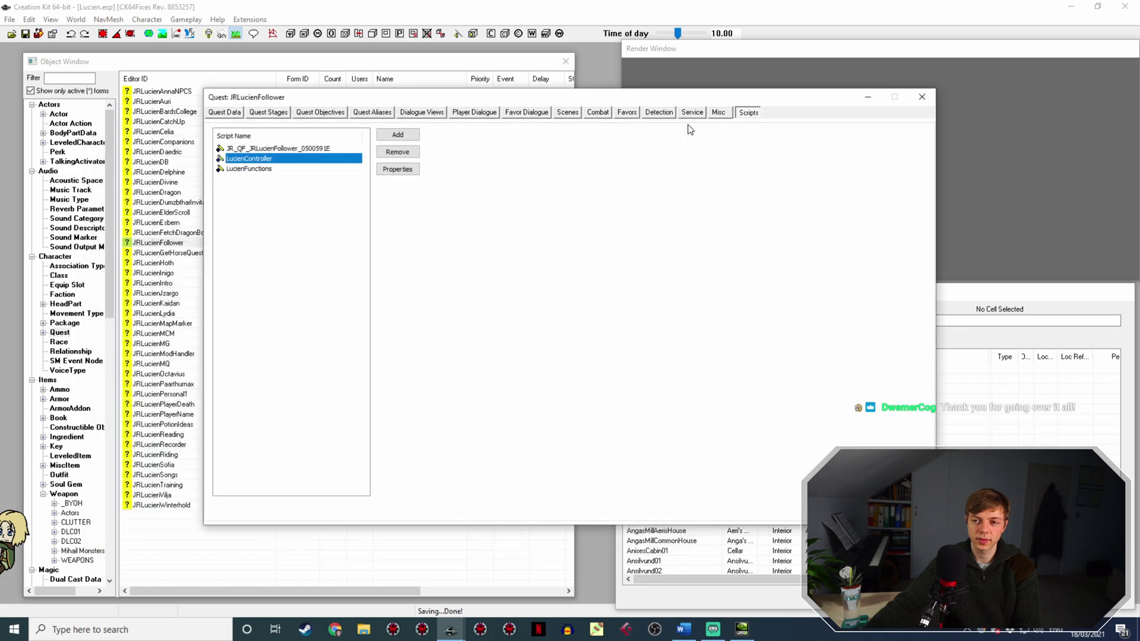
{"action": "left_click", "coordinate": [923, 93]}
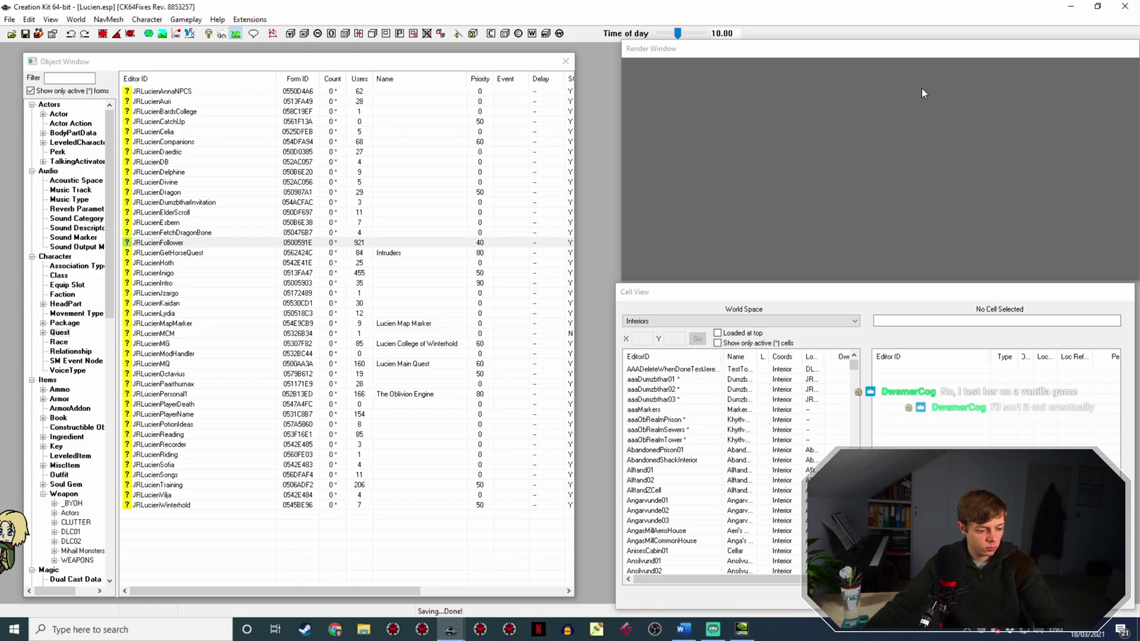
Reopen the JRLucienFollower quest and locate the Hoth lines in its JRLucienFollowerIdle topic.
{"action": "left_click", "coordinate": [175, 243]}
{"action": "double_click", "coordinate": [177, 243]}
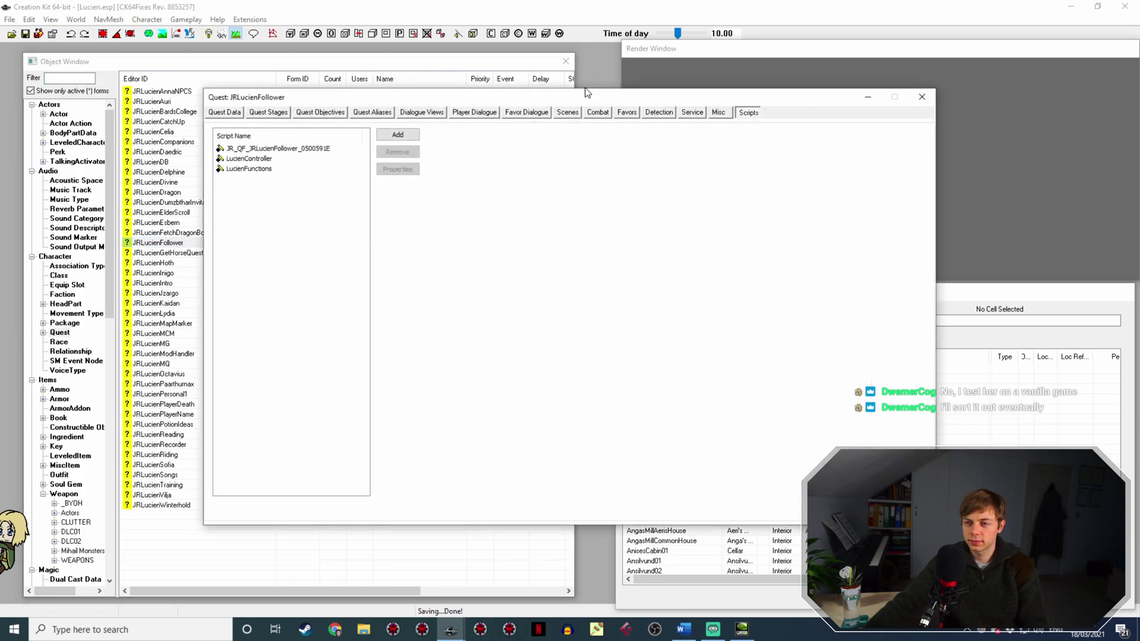
{"action": "left_click", "coordinate": [720, 112]}
{"action": "left_click", "coordinate": [396, 203]}
{"action": "scroll", "coordinate": [687, 303], "scroll_direction": "down", "scroll_amount": 20}
{"action": "scroll", "coordinate": [685, 320], "scroll_direction": "down", "scroll_amount": 15}
{"action": "scroll", "coordinate": [662, 334], "scroll_direction": "down", "scroll_amount": 15}
{"action": "scroll", "coordinate": [657, 341], "scroll_direction": "up", "scroll_amount": 4}
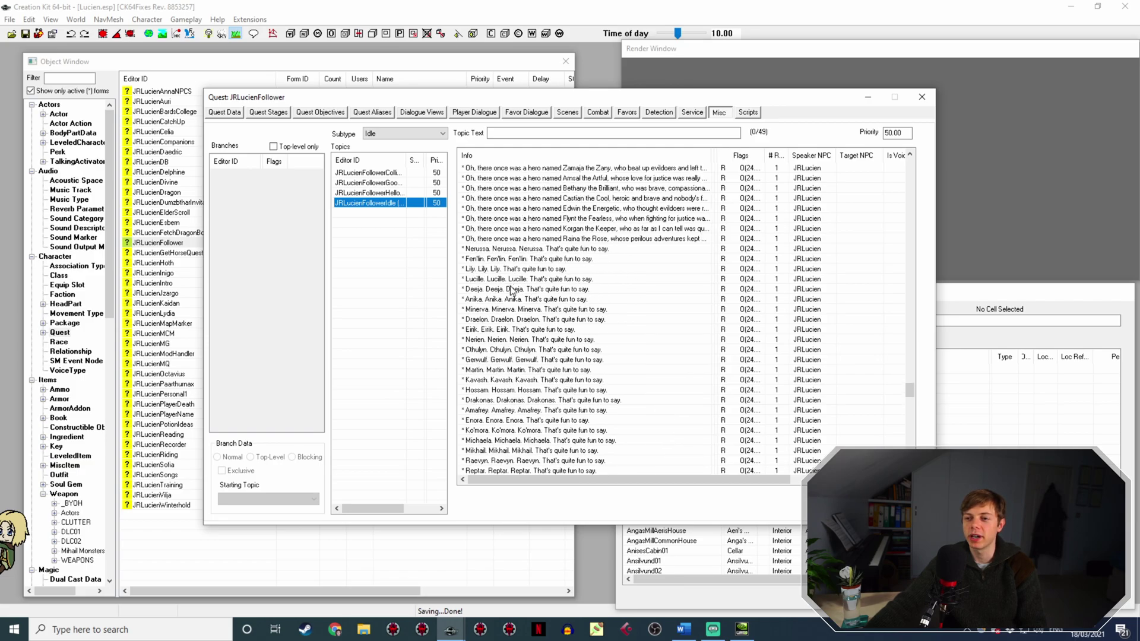
{"action": "scroll", "coordinate": [540, 320], "scroll_direction": "down", "scroll_amount": 3}
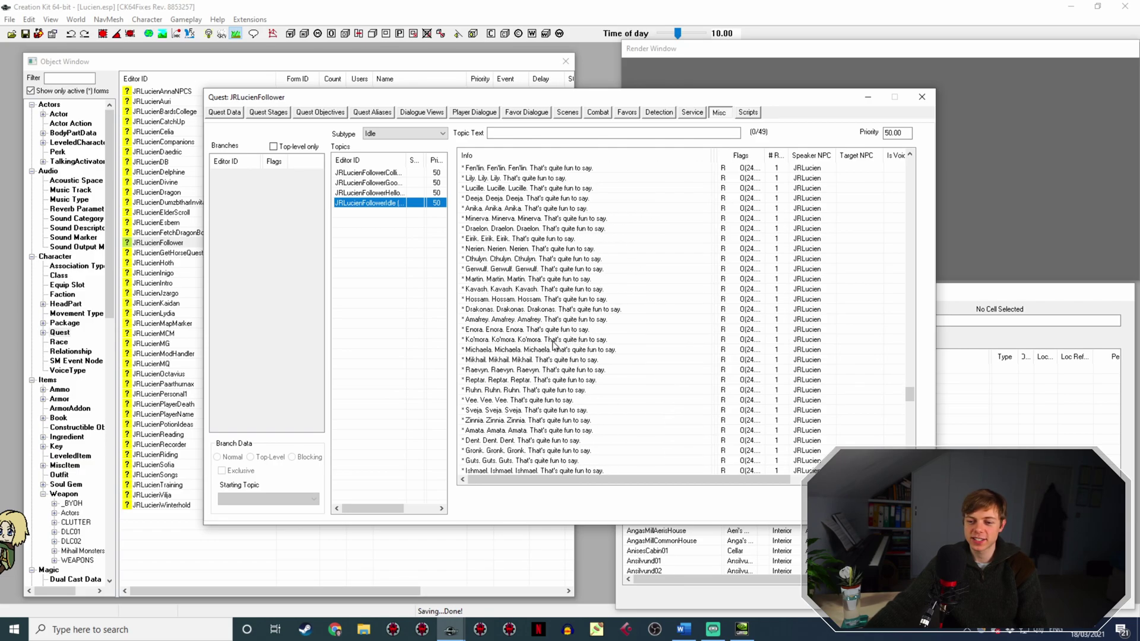
{"action": "scroll", "coordinate": [562, 289], "scroll_direction": "down", "scroll_amount": 2}
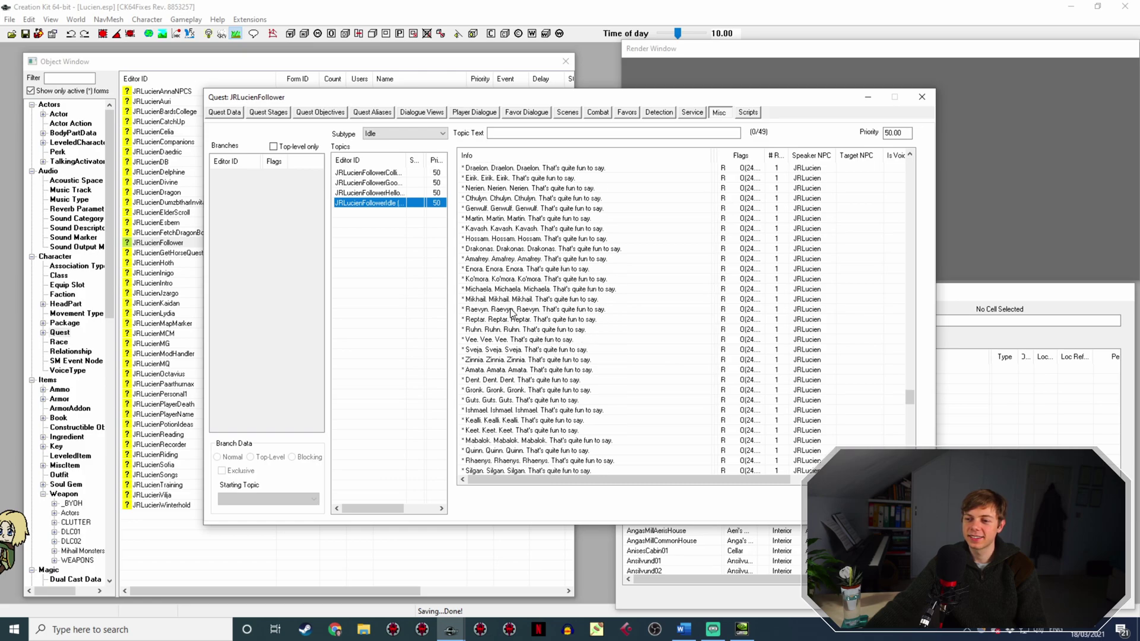
{"action": "scroll", "coordinate": [555, 314], "scroll_direction": "down", "scroll_amount": 3}
{"action": "scroll", "coordinate": [531, 338], "scroll_direction": "down", "scroll_amount": 12}
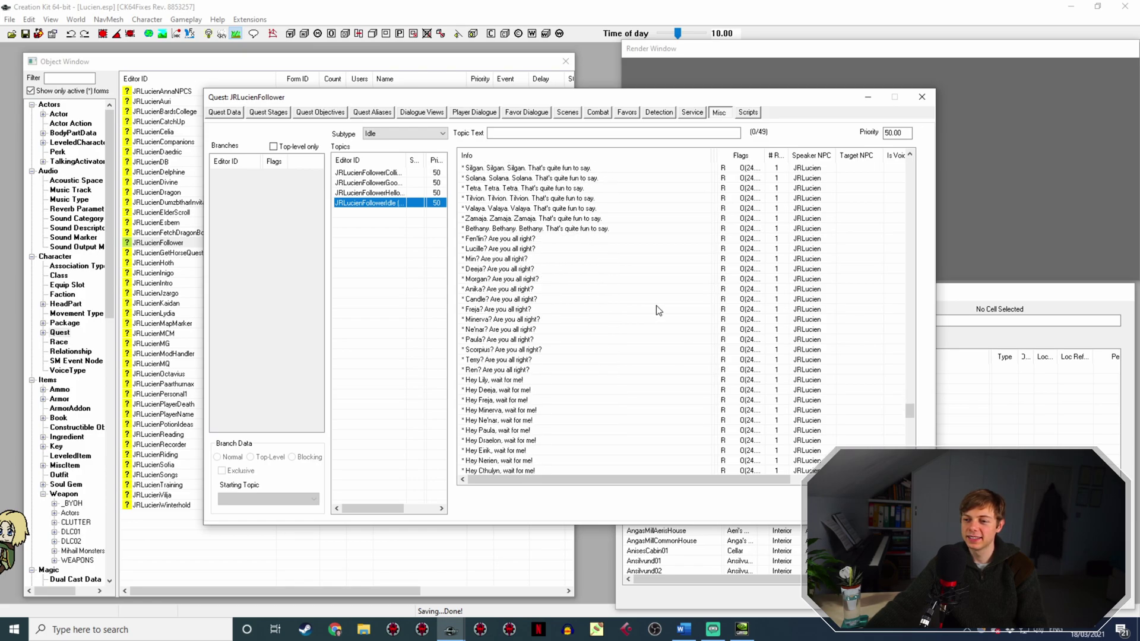
{"action": "scroll", "coordinate": [670, 319], "scroll_direction": "down", "scroll_amount": 10}
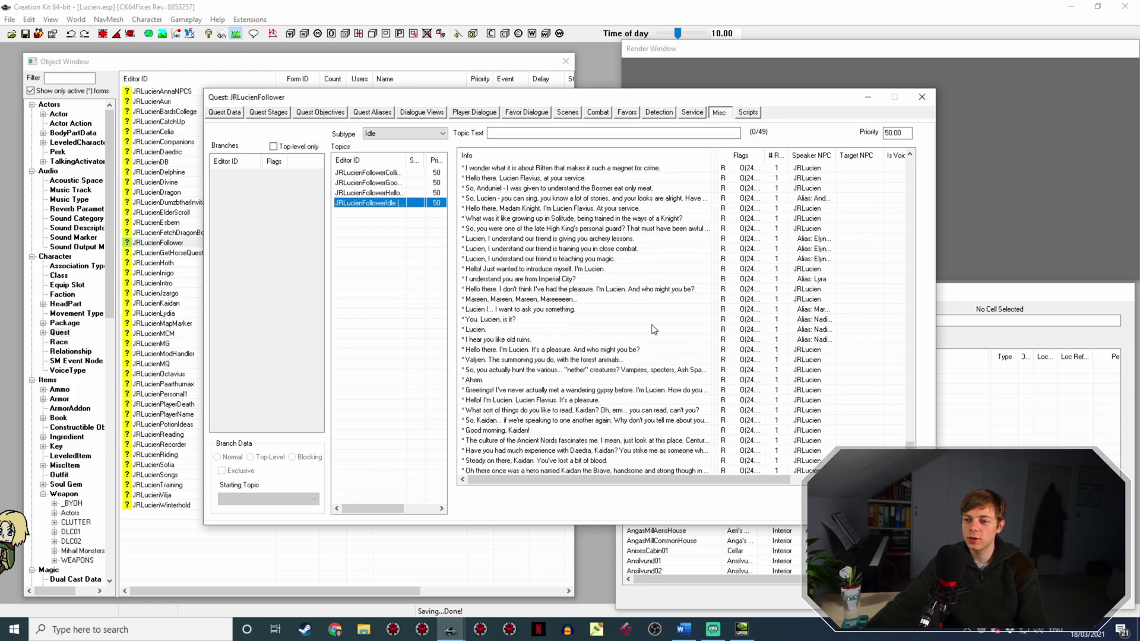
{"action": "scroll", "coordinate": [540, 249], "scroll_direction": "up", "scroll_amount": 3}
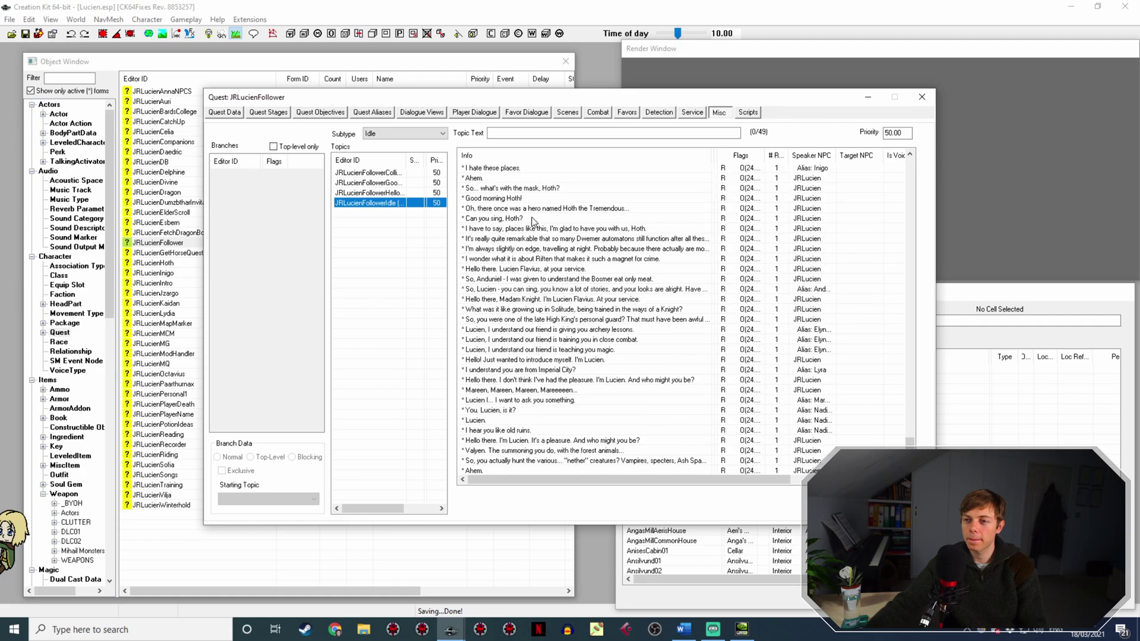
{"action": "scroll", "coordinate": [555, 212], "scroll_direction": "up", "scroll_amount": 2}
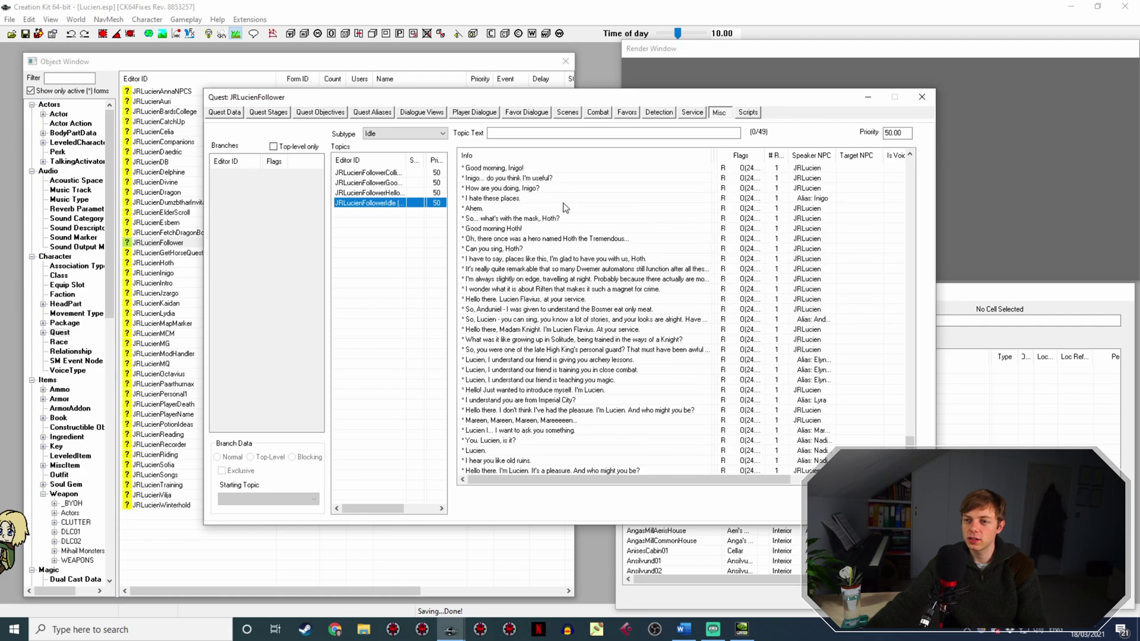
Check the GetDistance conditions of four Hoth idle lines, from "Oh, there once was a hero named Hoth" to the Dwemer automatons line.
{"action": "double_click", "coordinate": [544, 269]}
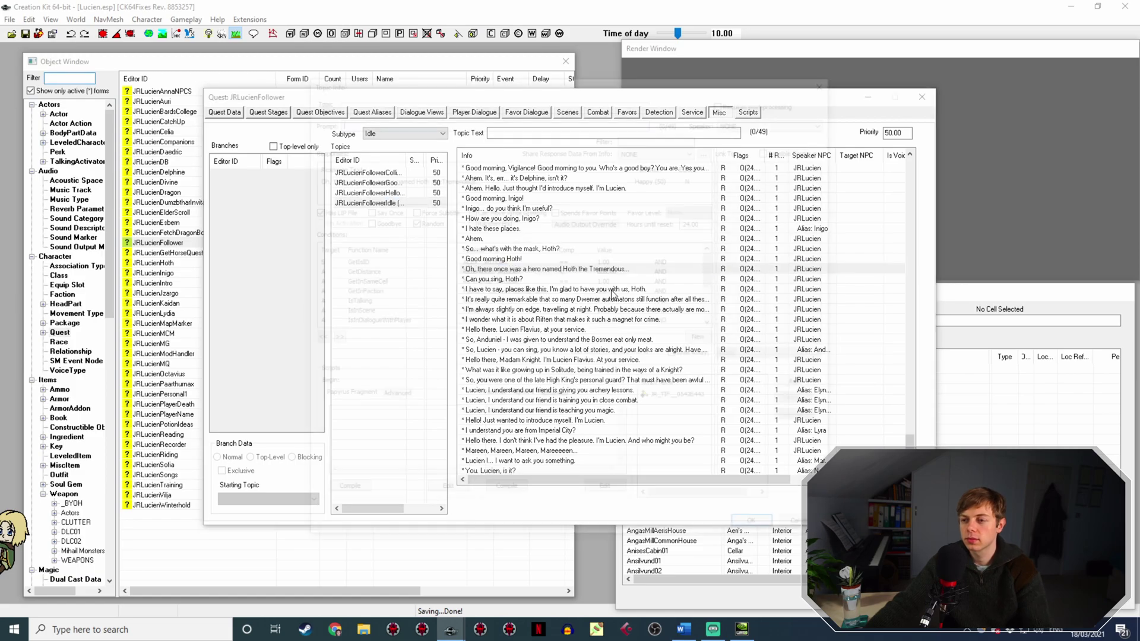
{"action": "key", "text": "Escape"}
{"action": "left_click", "coordinate": [535, 279]}
{"action": "double_click", "coordinate": [534, 281]}
{"action": "left_click", "coordinate": [831, 79]}
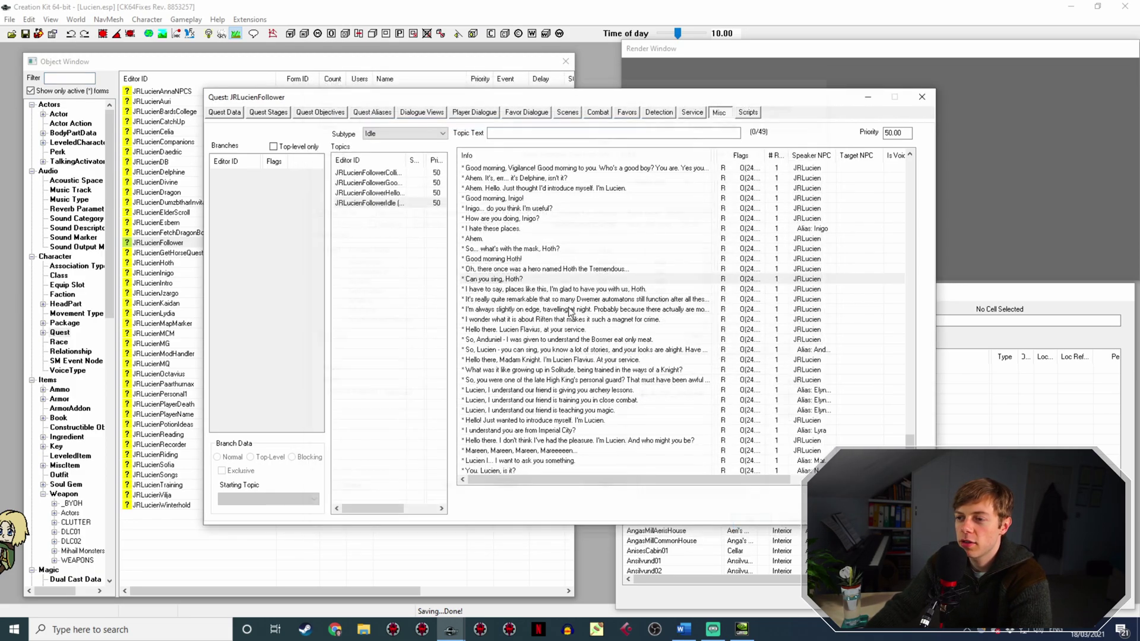
{"action": "double_click", "coordinate": [521, 289]}
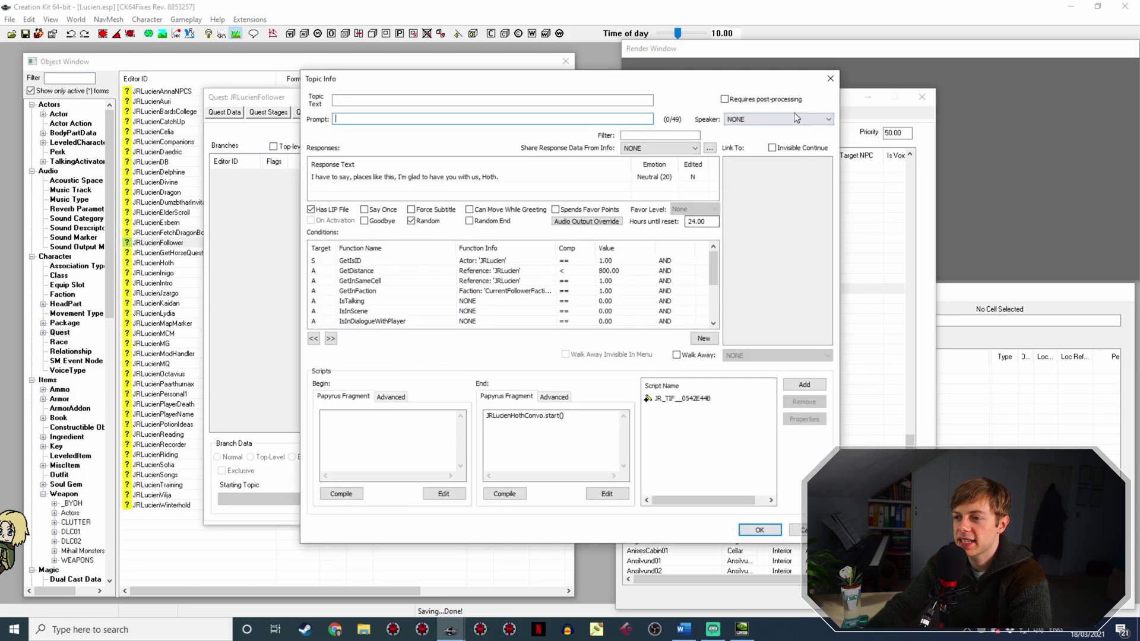
{"action": "left_click", "coordinate": [831, 78]}
{"action": "left_click", "coordinate": [645, 300]}
{"action": "double_click", "coordinate": [645, 301]}
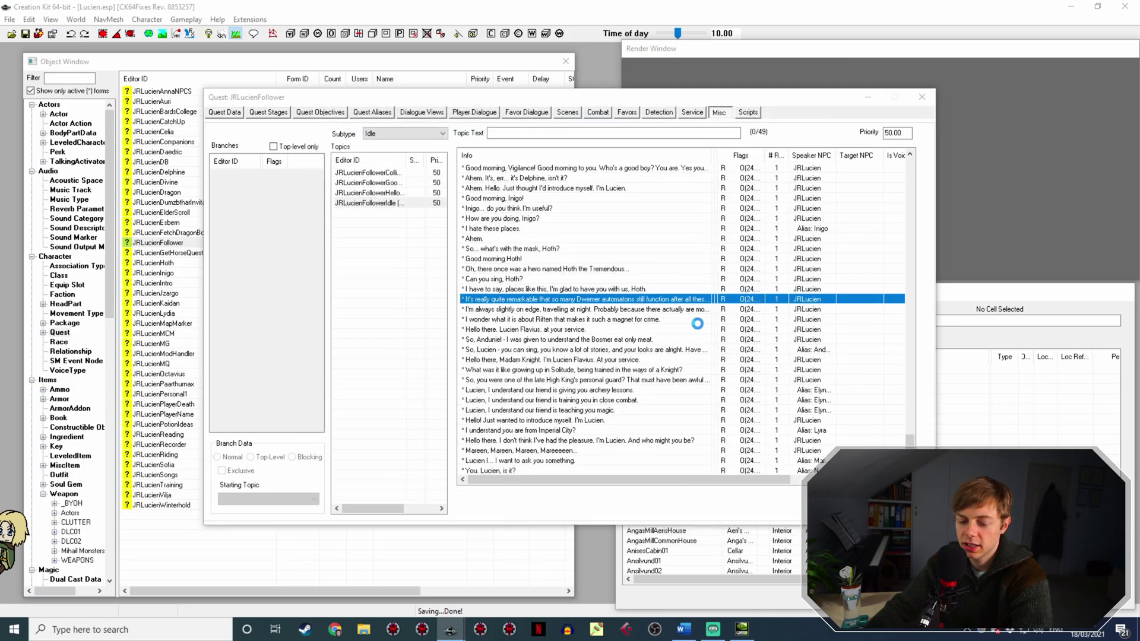
{"action": "left_click", "coordinate": [830, 78]}
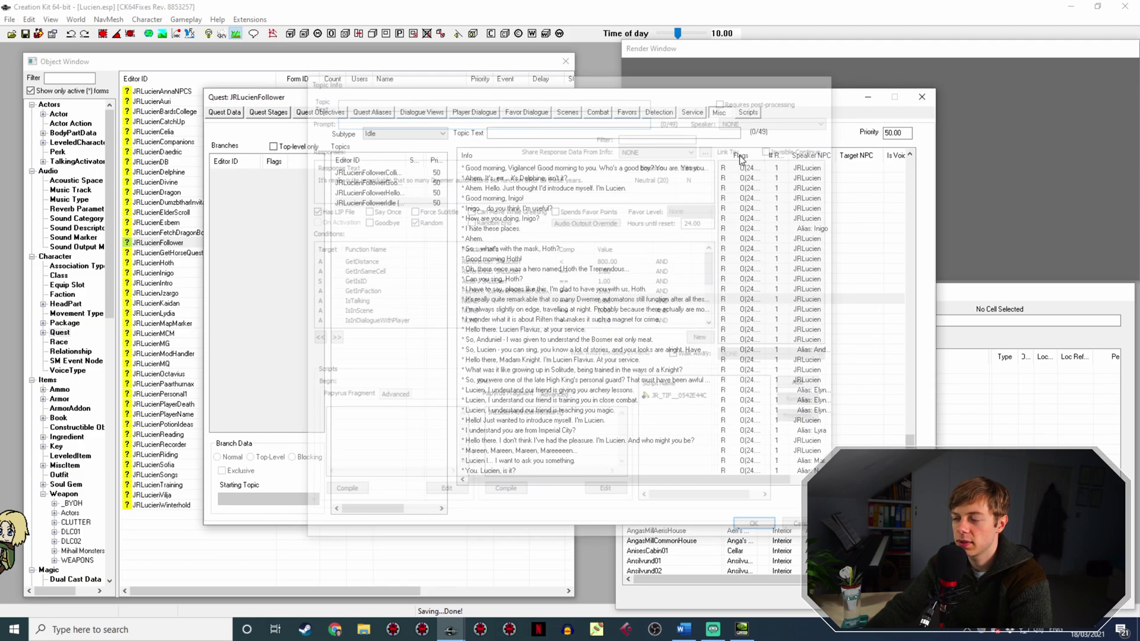
Set the GetDistance condition of the "I'm always slightly on edge, travelling at night" line to 800 and save the line.
{"action": "double_click", "coordinate": [605, 310]}
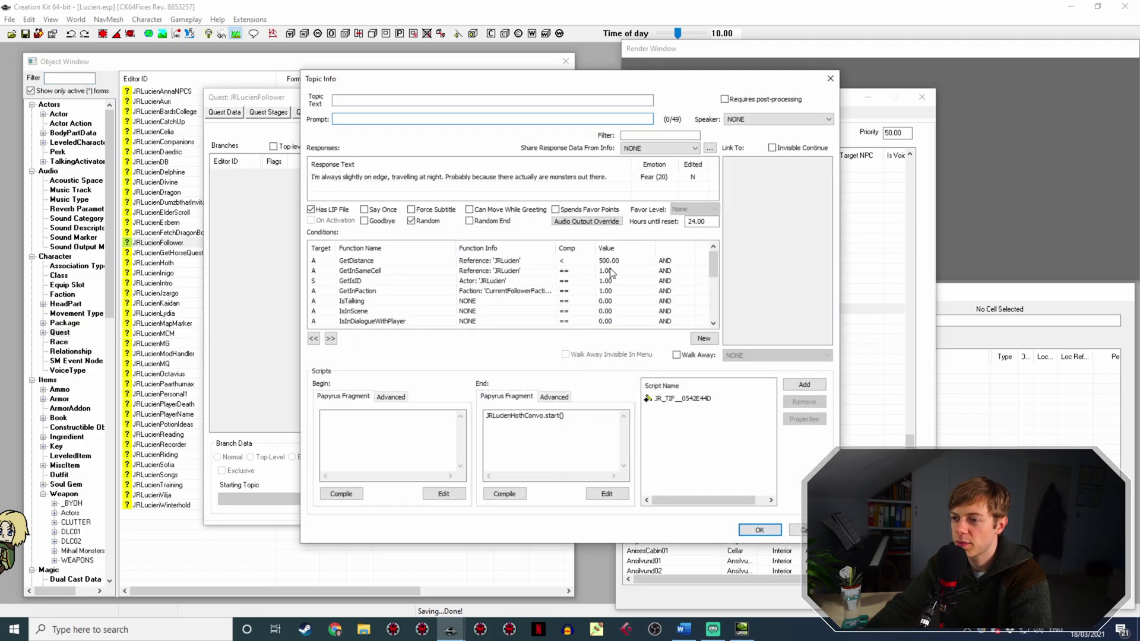
{"action": "left_click", "coordinate": [608, 260]}
{"action": "left_click", "coordinate": [650, 307]}
{"action": "key", "text": "Delete"}
{"action": "key", "text": "Return"}
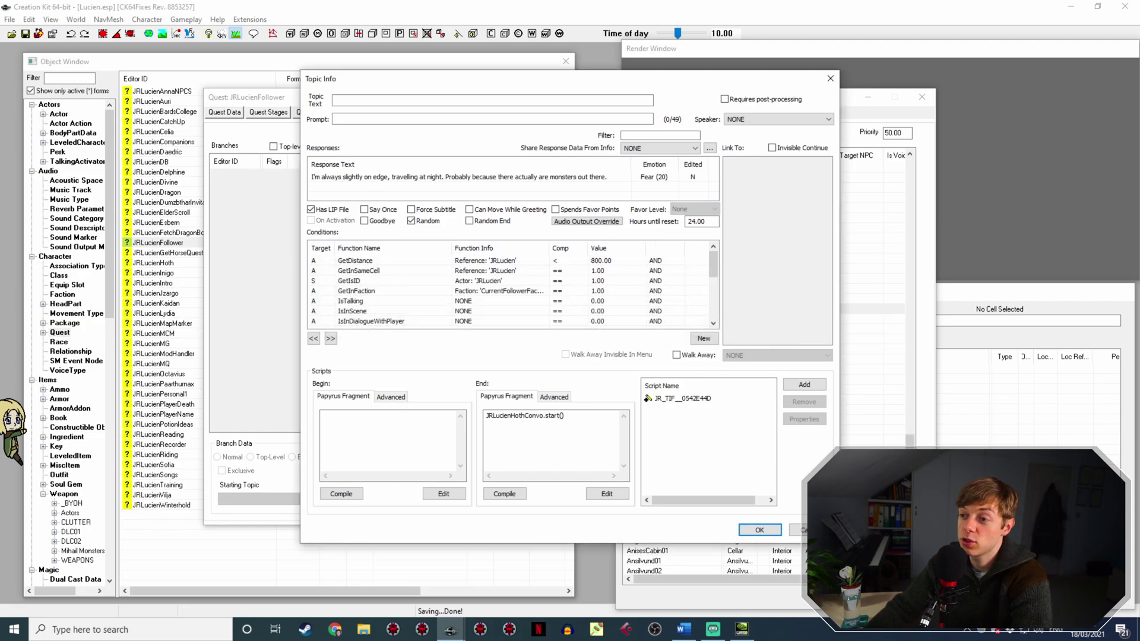
{"action": "left_click", "coordinate": [759, 530]}
Set the GetDistance condition to 800 on the line wondering why Riften is such a magnet for crime.
{"action": "double_click", "coordinate": [600, 320]}
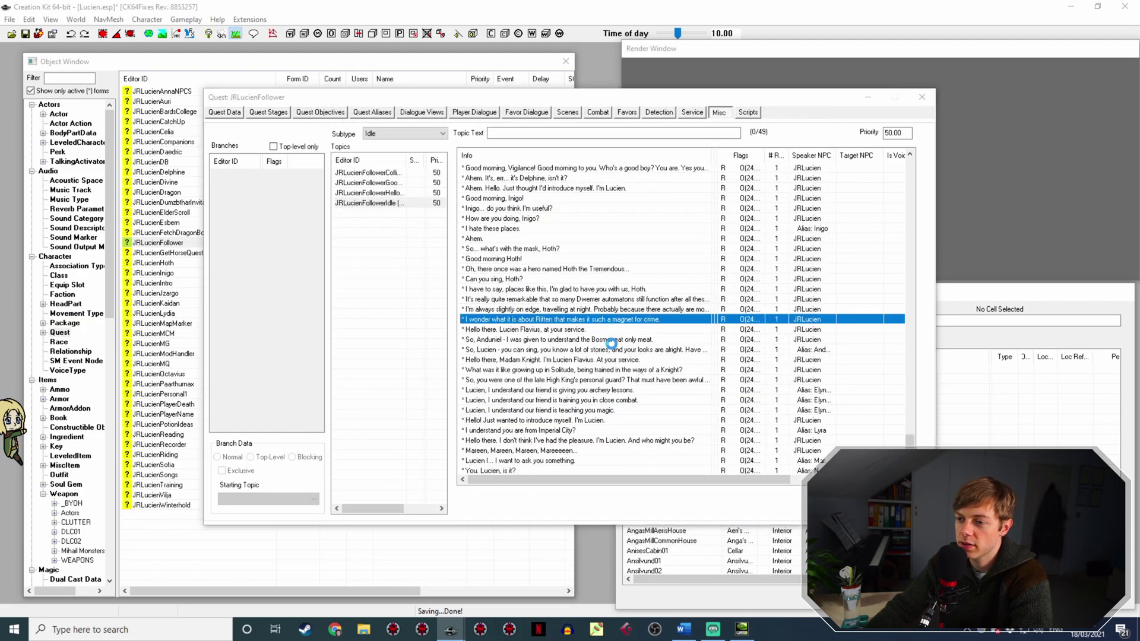
{"action": "double_click", "coordinate": [621, 261]}
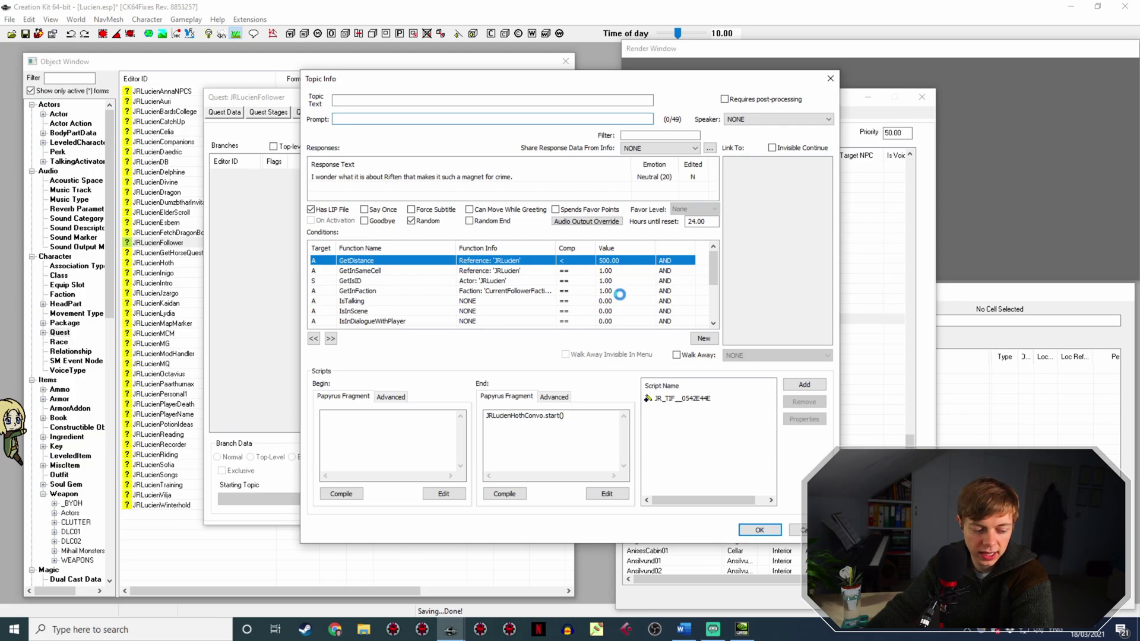
{"action": "left_click", "coordinate": [650, 306]}
{"action": "key", "text": "Delete"}
{"action": "type", "text": "8"}
{"action": "key", "text": "Return"}
{"action": "left_click", "coordinate": [748, 533]}
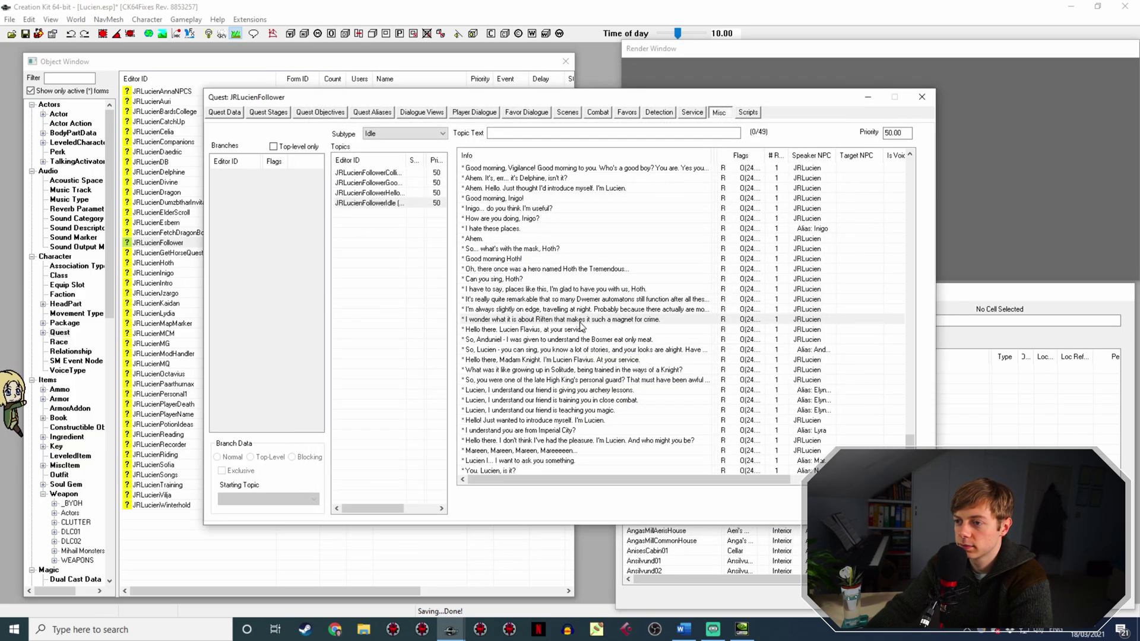
Set the GetDistance condition of the "Hello there. Lucien Flavius, at your service." line to 800.
{"action": "double_click", "coordinate": [582, 329]}
{"action": "left_click", "coordinate": [635, 262]}
{"action": "double_click", "coordinate": [636, 262]}
{"action": "left_click", "coordinate": [649, 304]}
{"action": "key", "text": "Delete"}
{"action": "type", "text": "8"}
{"action": "key", "text": "Return"}
{"action": "left_click", "coordinate": [759, 529]}
Set the GetDistance condition to 800 on the line asking Anduniel about the Bosmer eating only meat.
{"action": "left_click", "coordinate": [582, 340]}
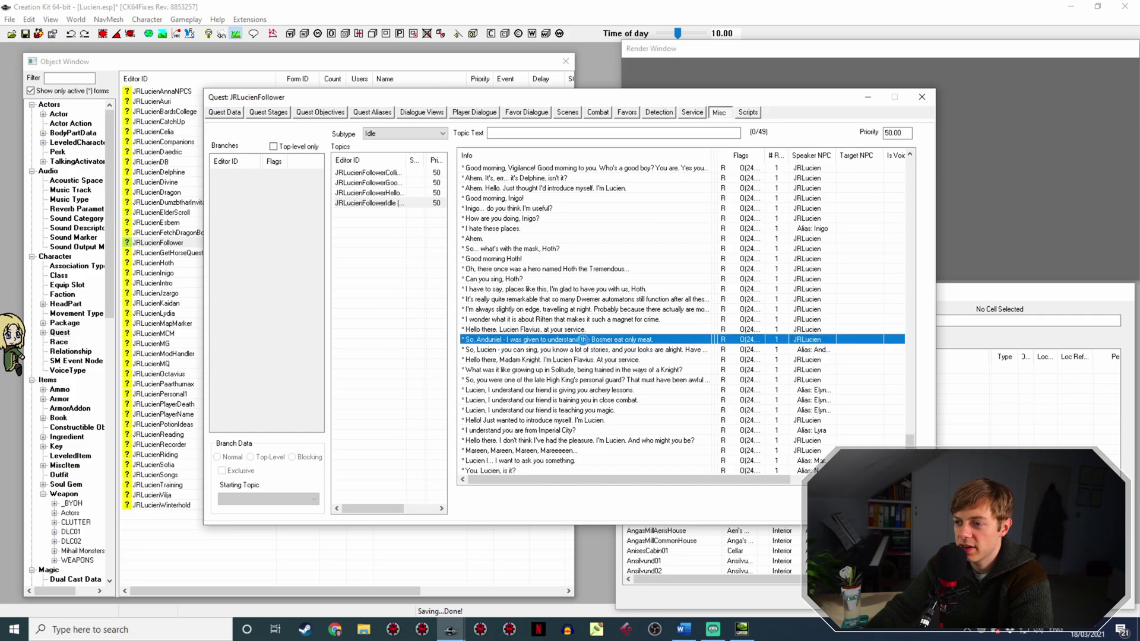
{"action": "double_click", "coordinate": [582, 340]}
{"action": "left_click", "coordinate": [612, 262]}
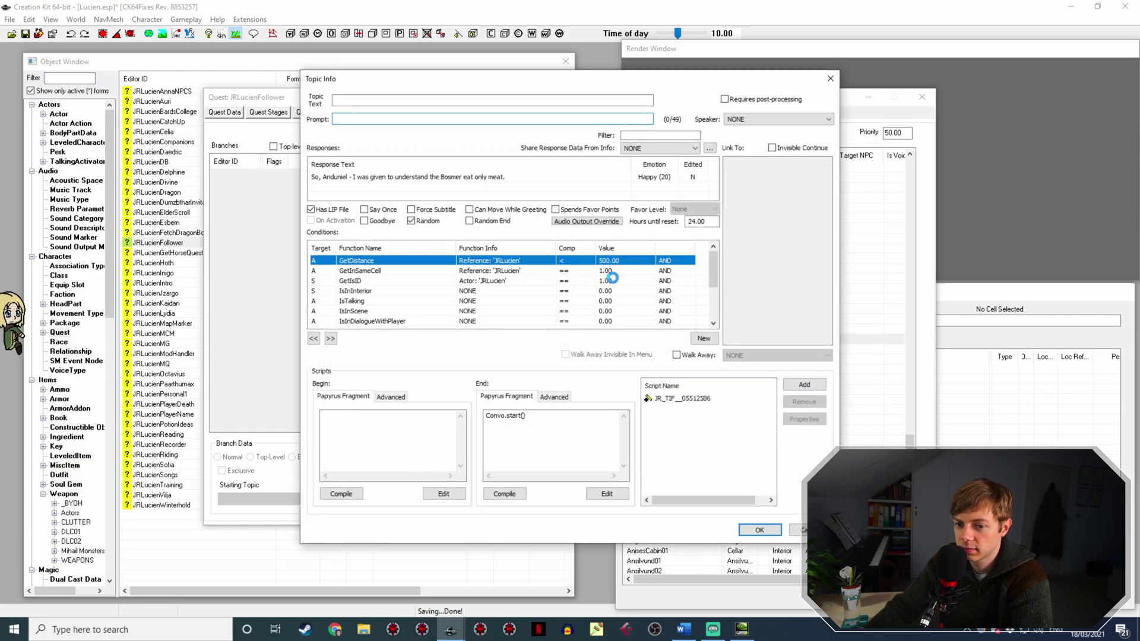
{"action": "double_click", "coordinate": [613, 262]}
{"action": "left_click", "coordinate": [649, 306]}
{"action": "key", "text": "Delete"}
{"action": "type", "text": "800.0000"}
{"action": "key", "text": "Return"}
{"action": "left_click", "coordinate": [759, 529]}
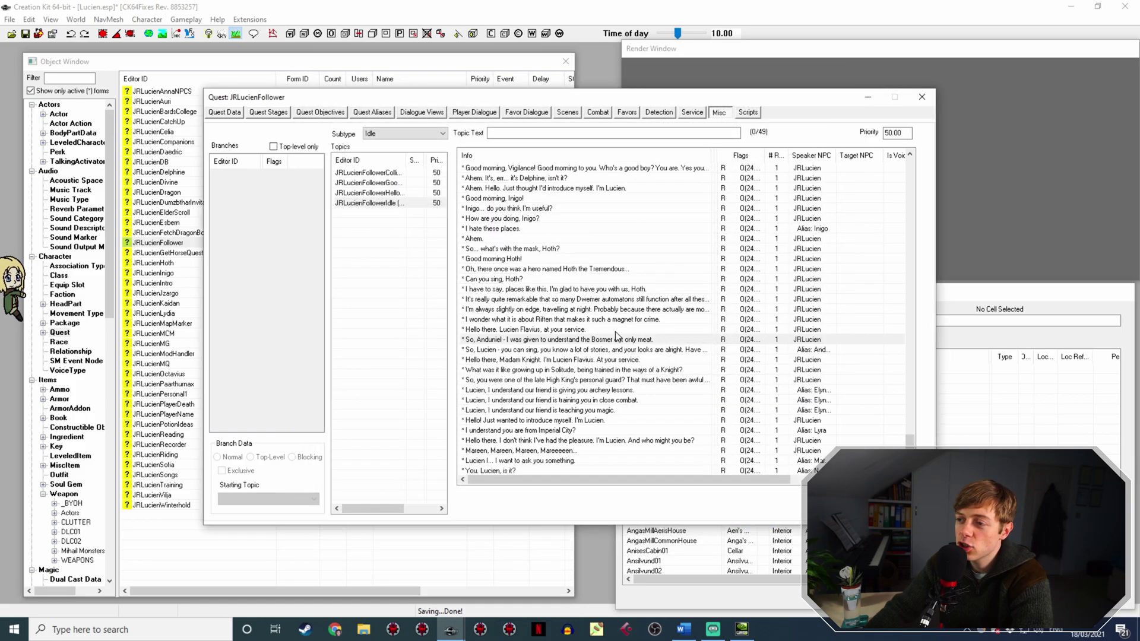
Set the GetDistance condition of Anduniel's "So, Lucien - you can sing, you know a lot of stories" line to 800.
{"action": "double_click", "coordinate": [606, 349]}
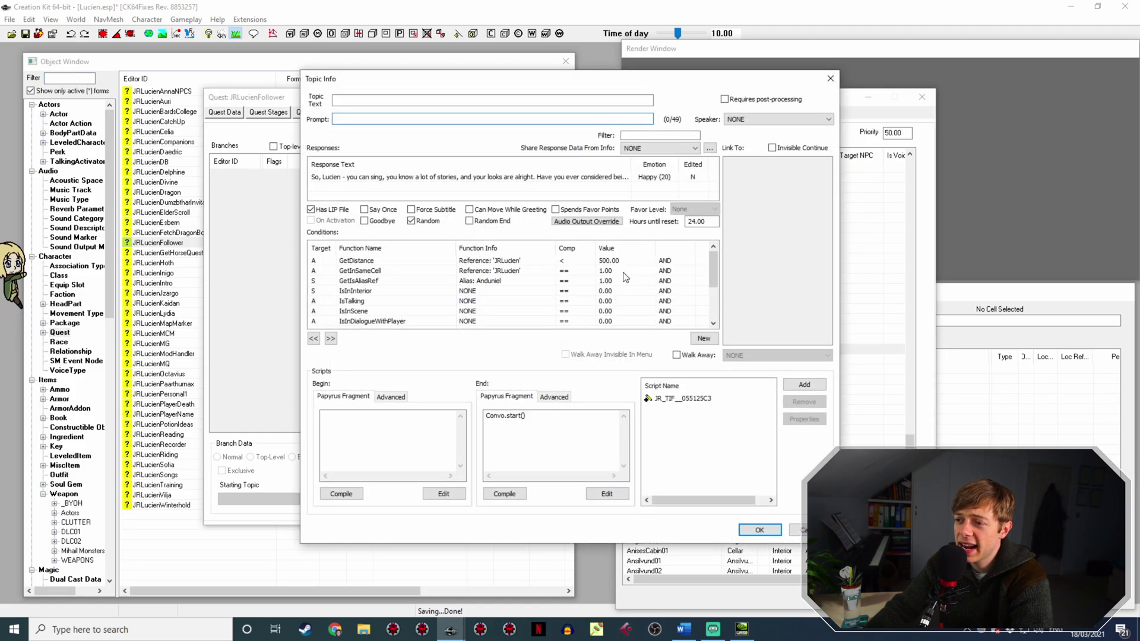
{"action": "double_click", "coordinate": [633, 261]}
{"action": "left_click_drag", "start_coordinate": [656, 309], "coordinate": [646, 309]}
{"action": "key", "text": "BackSpace"}
{"action": "type", "text": "8"}
{"action": "key", "text": "Return"}
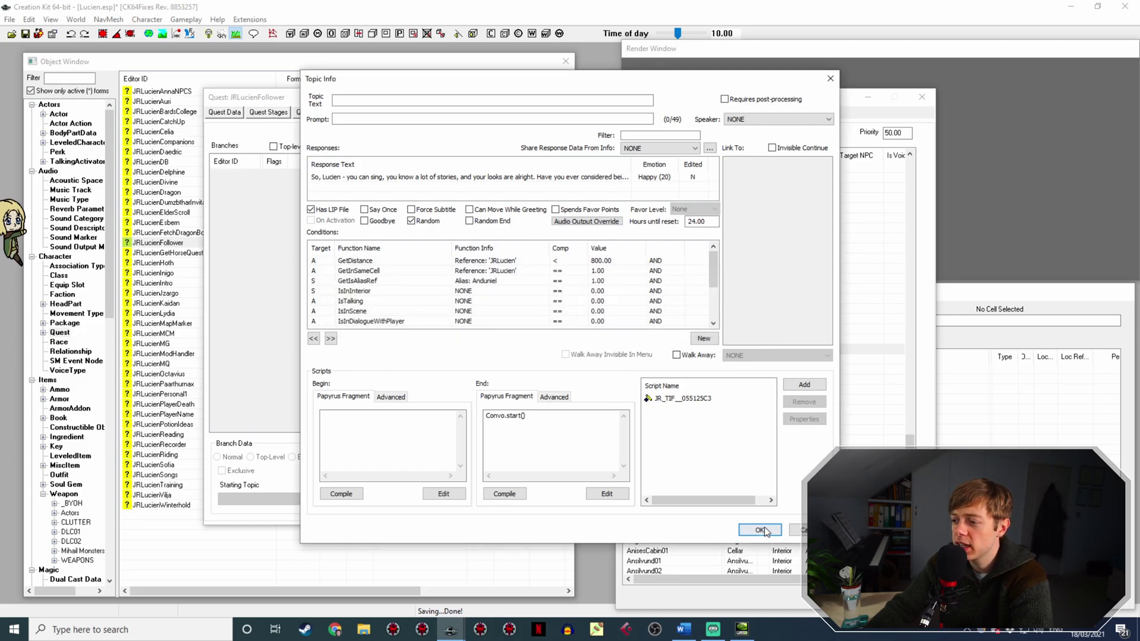
{"action": "left_click", "coordinate": [764, 530]}
Set the GetDistance condition of the "Hello there, Madam Knight" greeting to 800 and save the line.
{"action": "left_click", "coordinate": [520, 360]}
{"action": "double_click", "coordinate": [520, 361]}
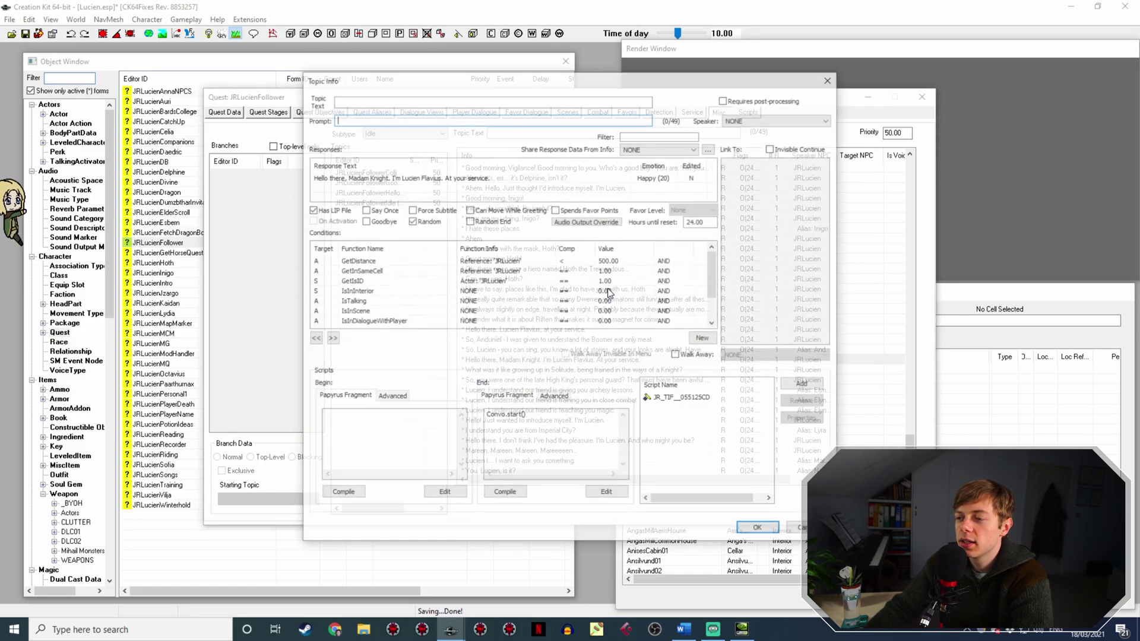
{"action": "double_click", "coordinate": [617, 261]}
{"action": "left_click_drag", "start_coordinate": [656, 310], "coordinate": [651, 310]}
{"action": "key", "text": "BackSpace"}
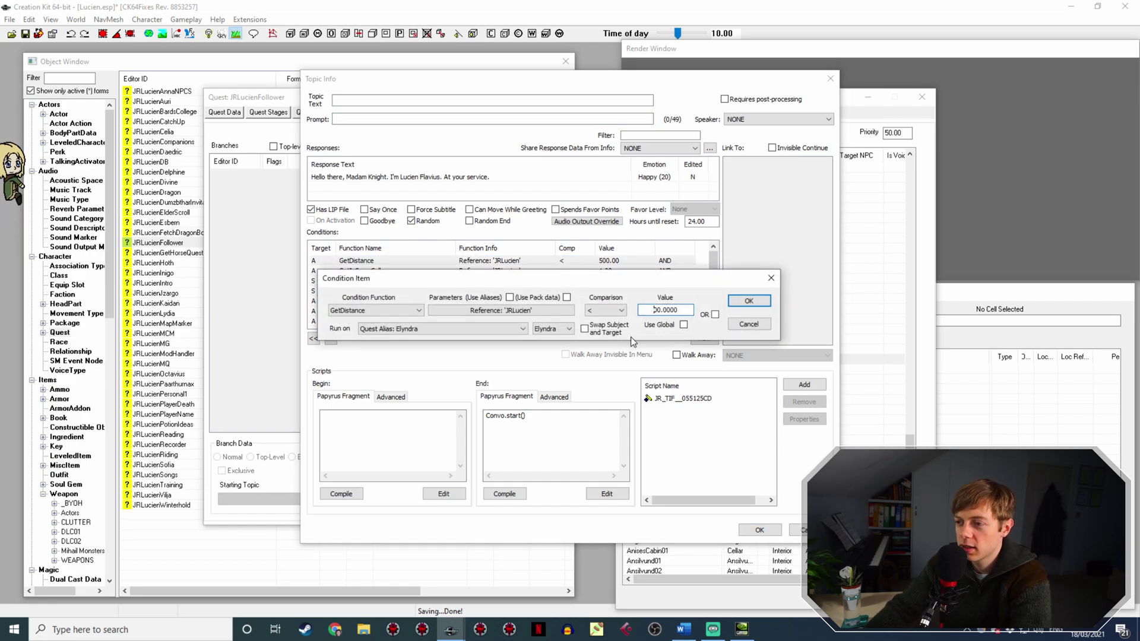
{"action": "type", "text": "8"}
{"action": "key", "text": "Return"}
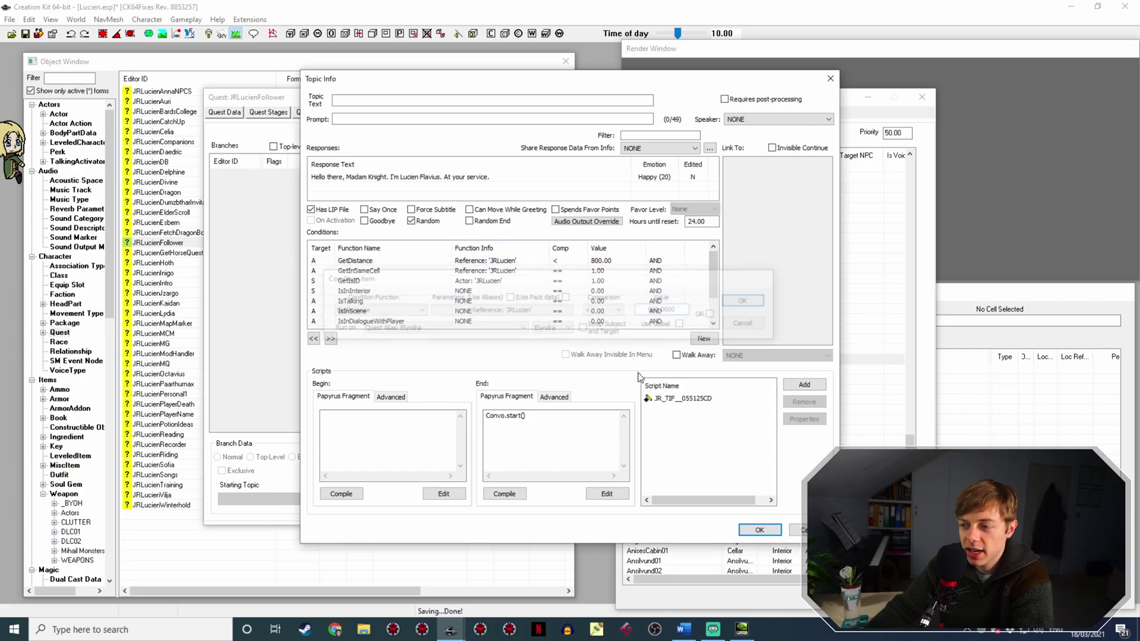
{"action": "key", "text": "Return"}
Set the GetDistance condition to 800 on the line about growing up in Solitude and being trained as a Knight.
{"action": "double_click", "coordinate": [593, 370]}
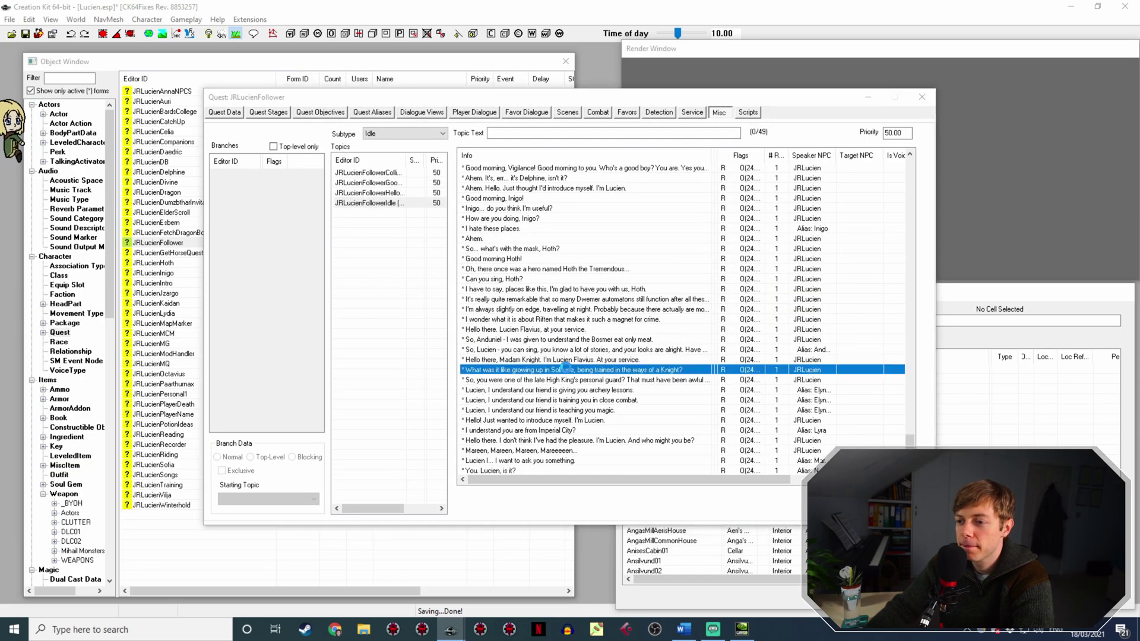
{"action": "double_click", "coordinate": [594, 260]}
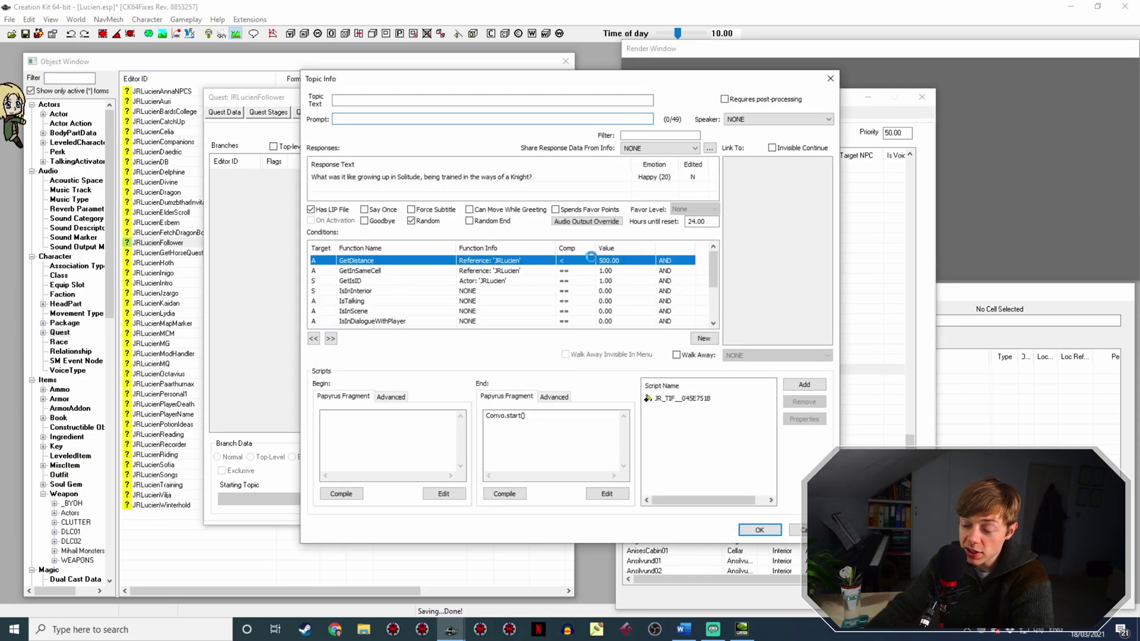
{"action": "left_click", "coordinate": [647, 305]}
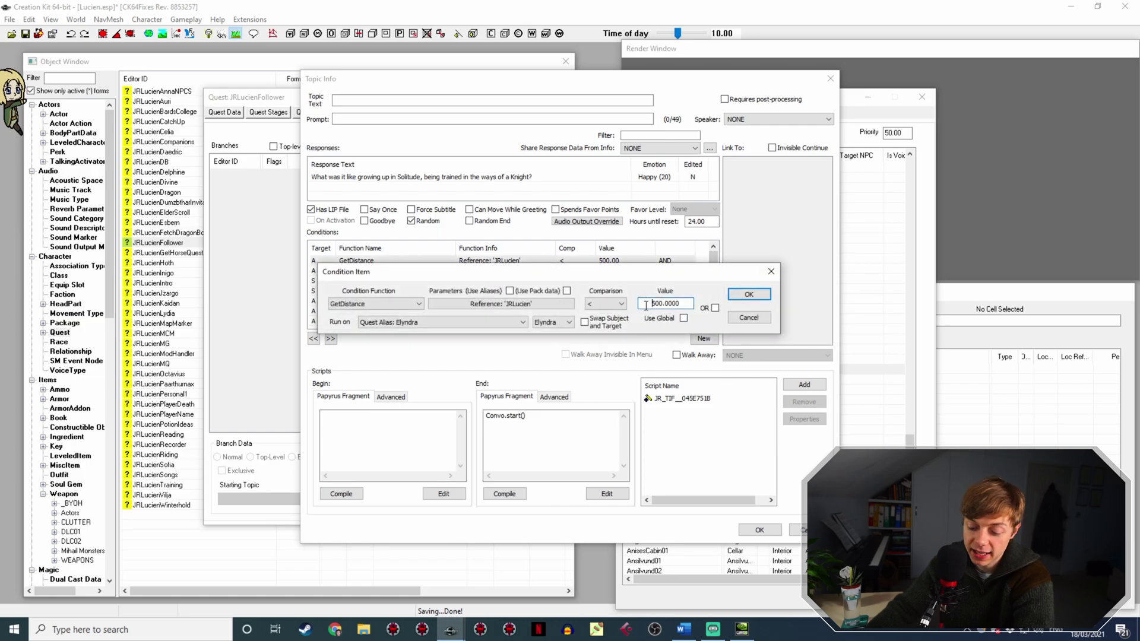
{"action": "key", "text": "Delete"}
{"action": "key", "text": "Return"}
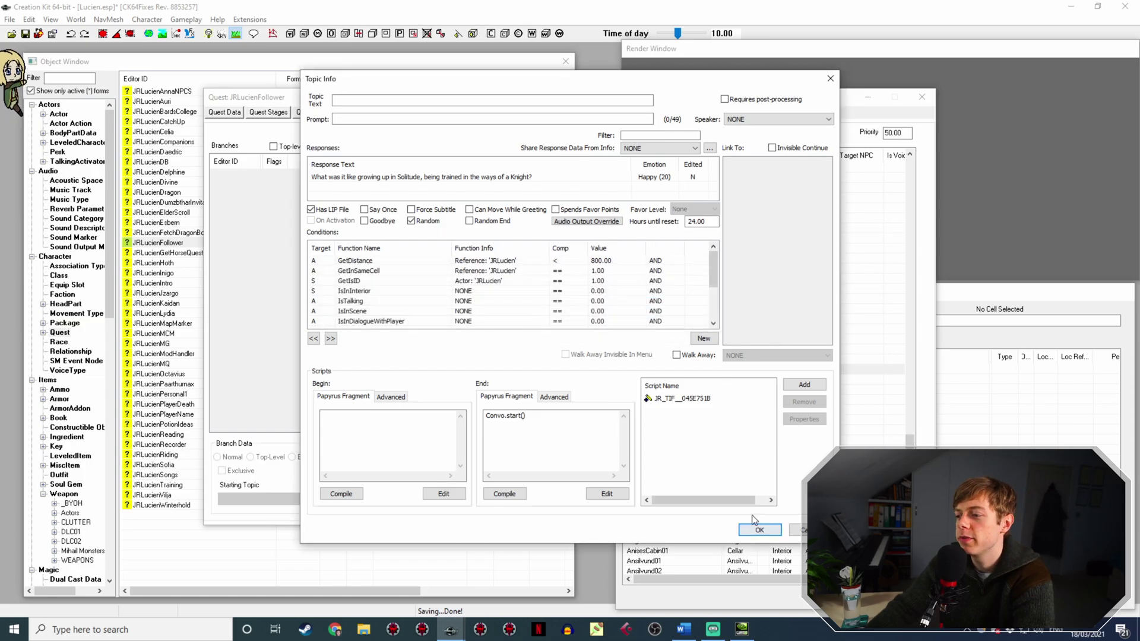
{"action": "left_click", "coordinate": [759, 530]}
Set the GetDistance condition to 800 on the line about being one of the late High King's personal guard.
{"action": "double_click", "coordinate": [629, 380]}
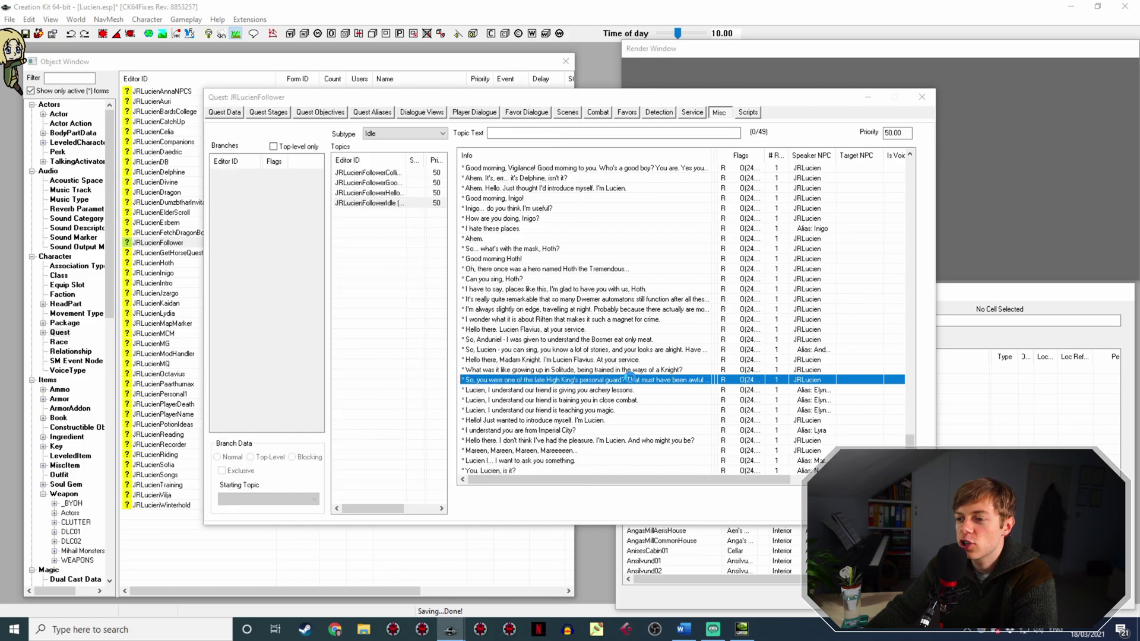
{"action": "double_click", "coordinate": [611, 263]}
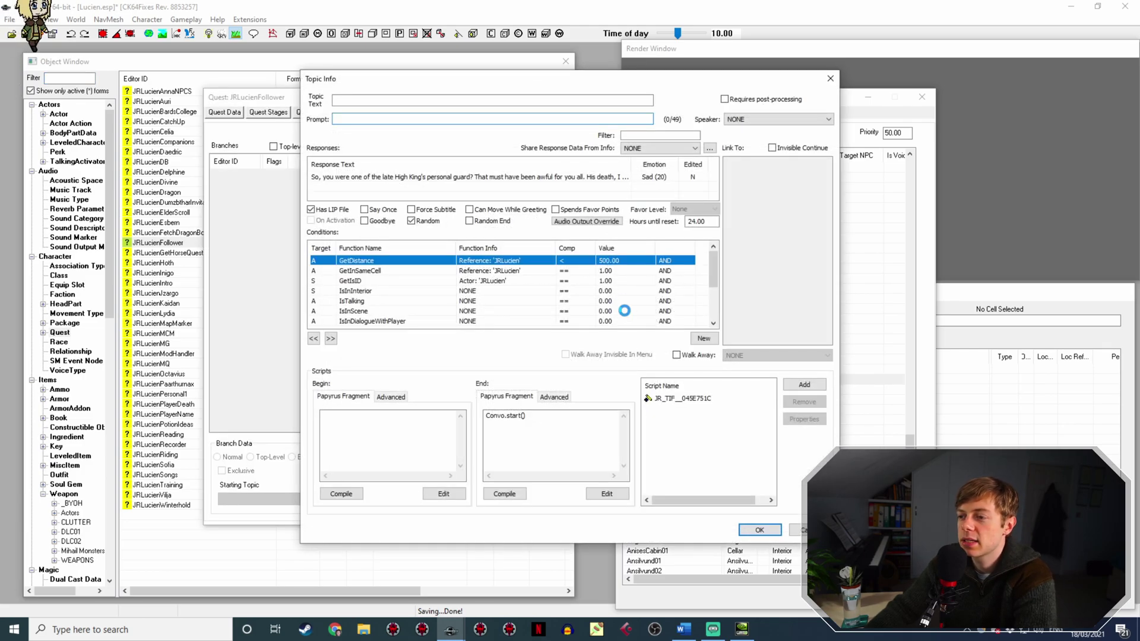
{"action": "left_click", "coordinate": [653, 307]}
{"action": "key", "text": "Delete"}
{"action": "type", "text": "800.0000"}
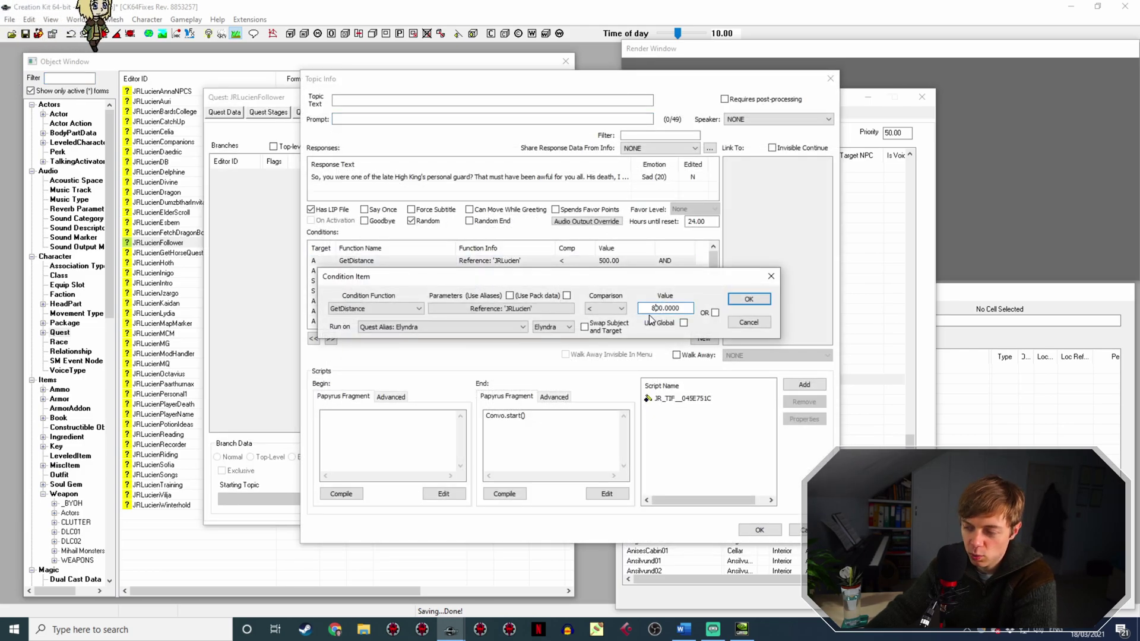
{"action": "key", "text": "Return"}
{"action": "left_click", "coordinate": [759, 530]}
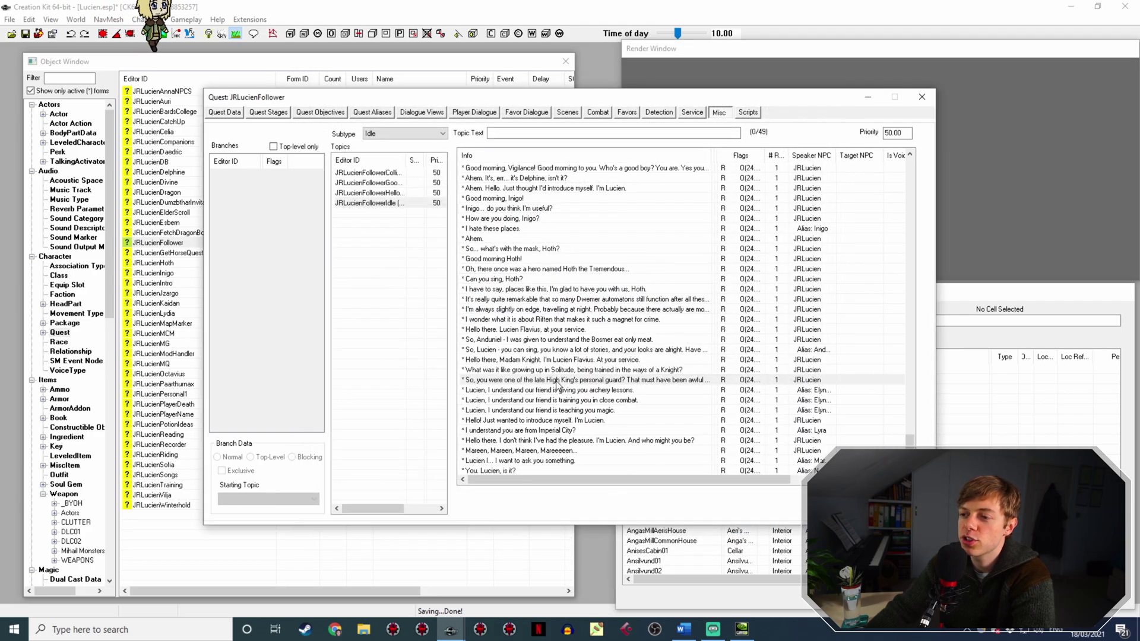
Set the GetDistance condition to 800 on Elyndra's line about a friend giving Lucien archery lessons.
{"action": "double_click", "coordinate": [554, 390]}
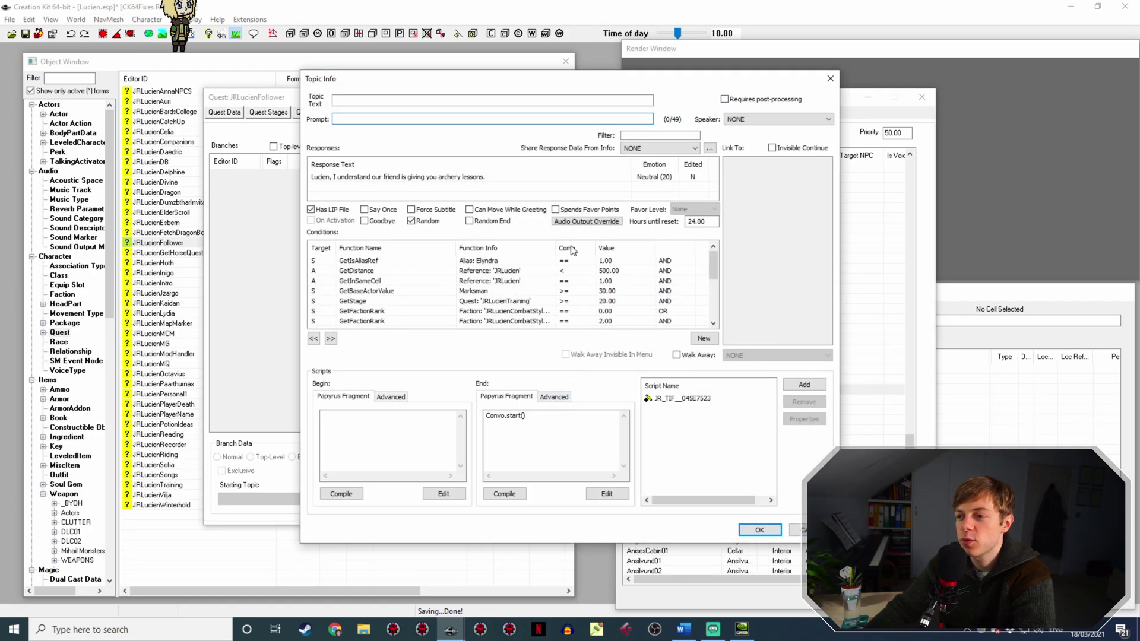
{"action": "left_click", "coordinate": [615, 270]}
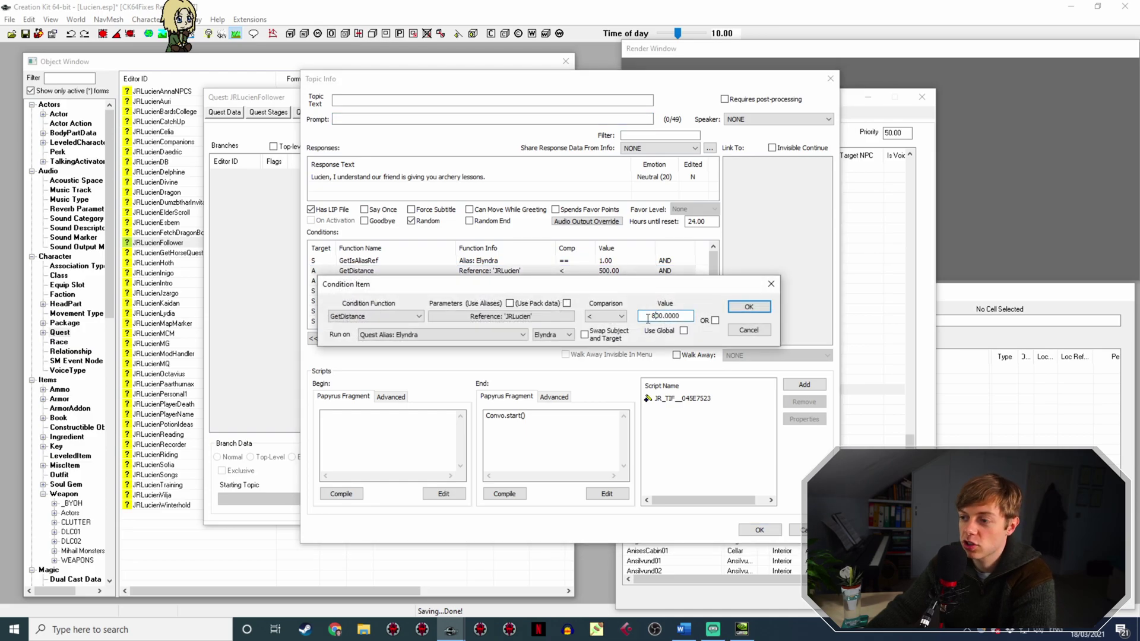
{"action": "key", "text": "Return"}
{"action": "left_click", "coordinate": [756, 528]}
Set the GetDistance condition to 800 on Elyndra's line about a friend training Lucien in close combat.
{"action": "double_click", "coordinate": [623, 400]}
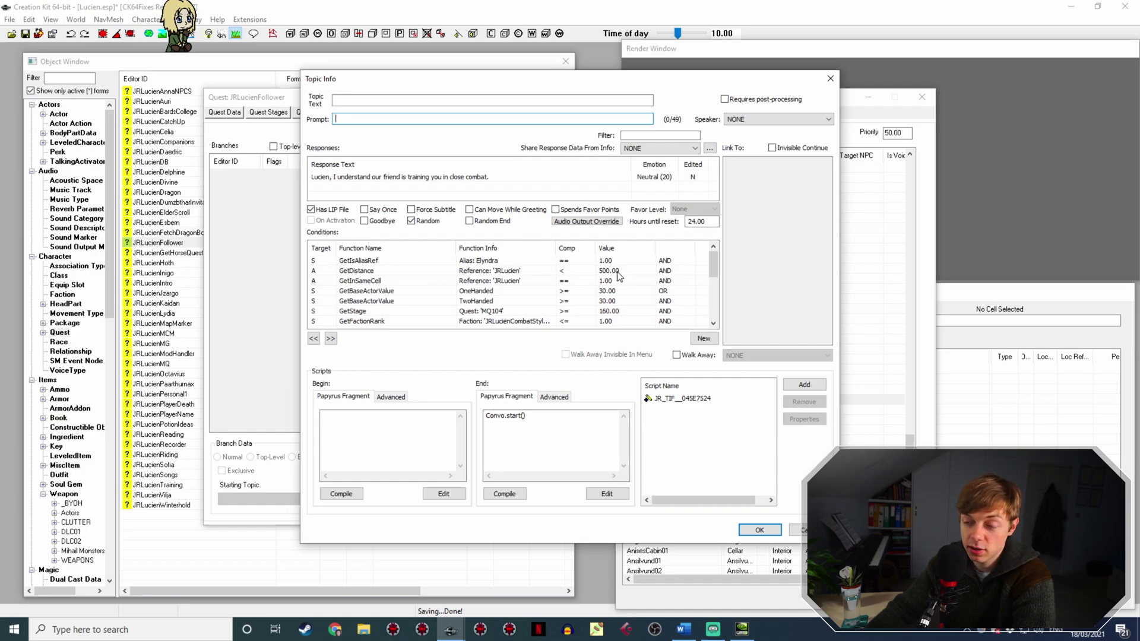
{"action": "double_click", "coordinate": [600, 272]}
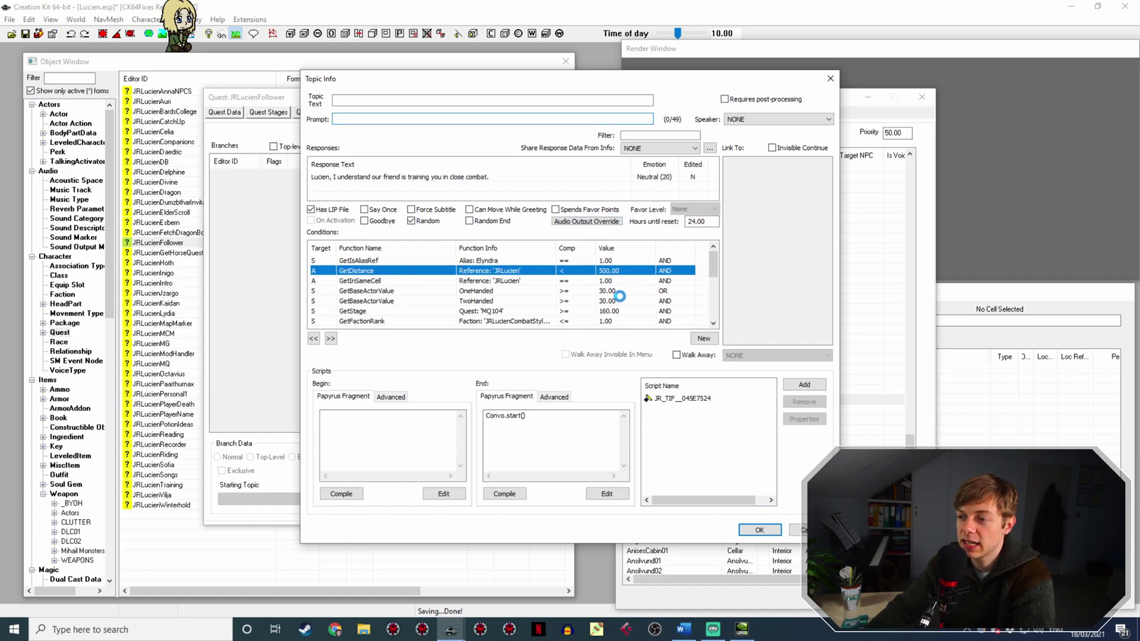
{"action": "left_click", "coordinate": [654, 315]}
{"action": "key", "text": "BackSpace"}
{"action": "type", "text": "800.0000"}
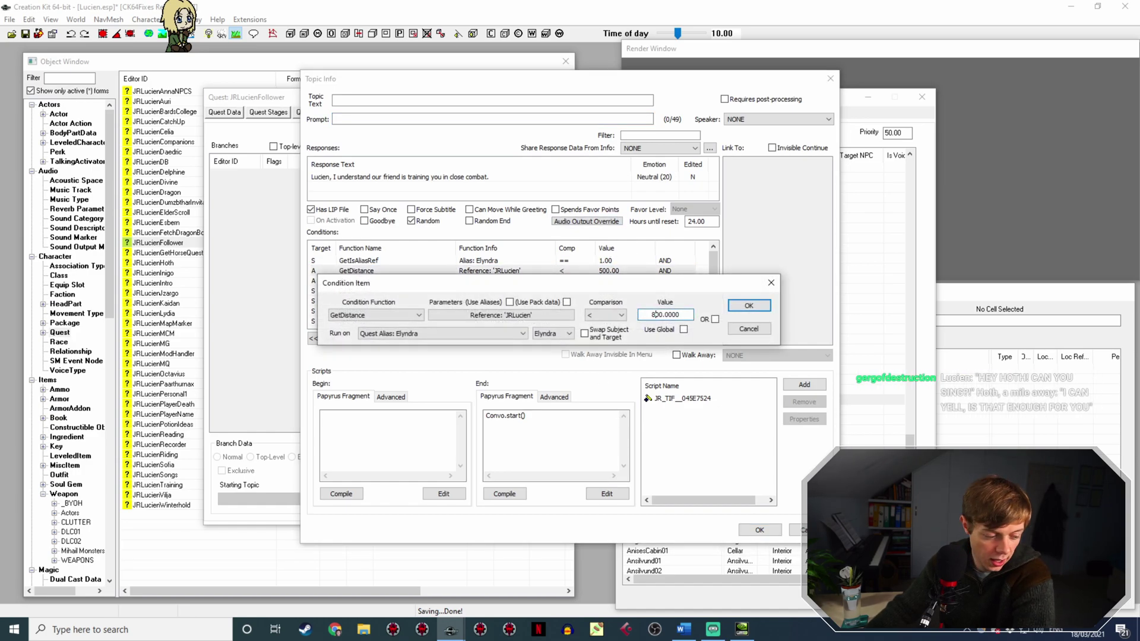
{"action": "key", "text": "Return"}
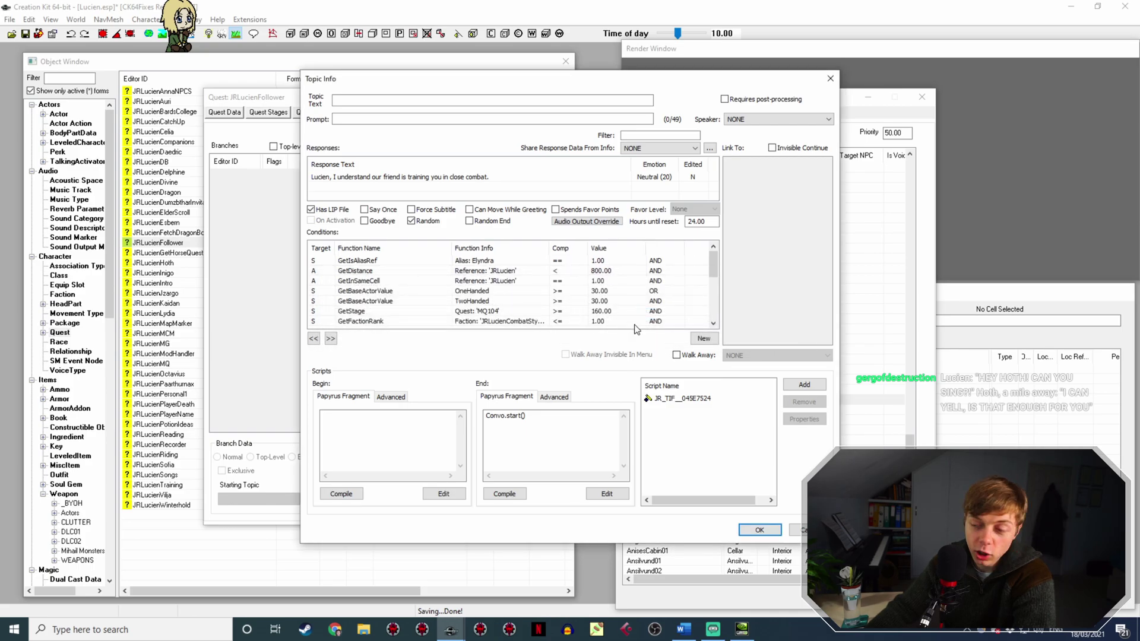
{"action": "left_click", "coordinate": [760, 530]}
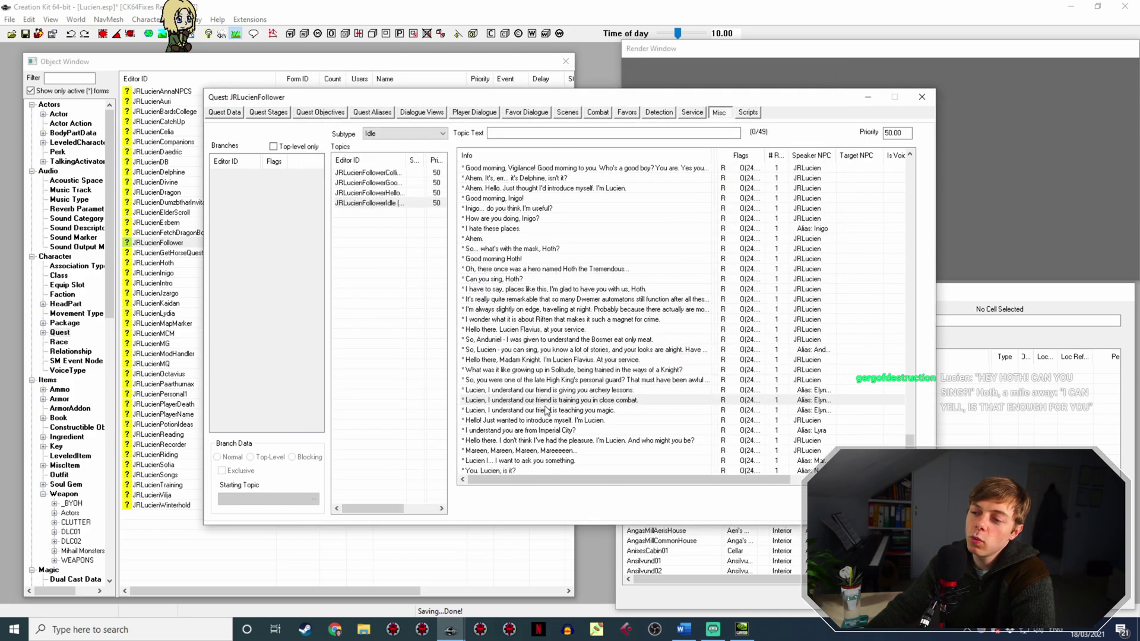
Set the GetDistance condition to 800 on Elyndra's line about a friend teaching Lucien magic.
{"action": "double_click", "coordinate": [562, 410]}
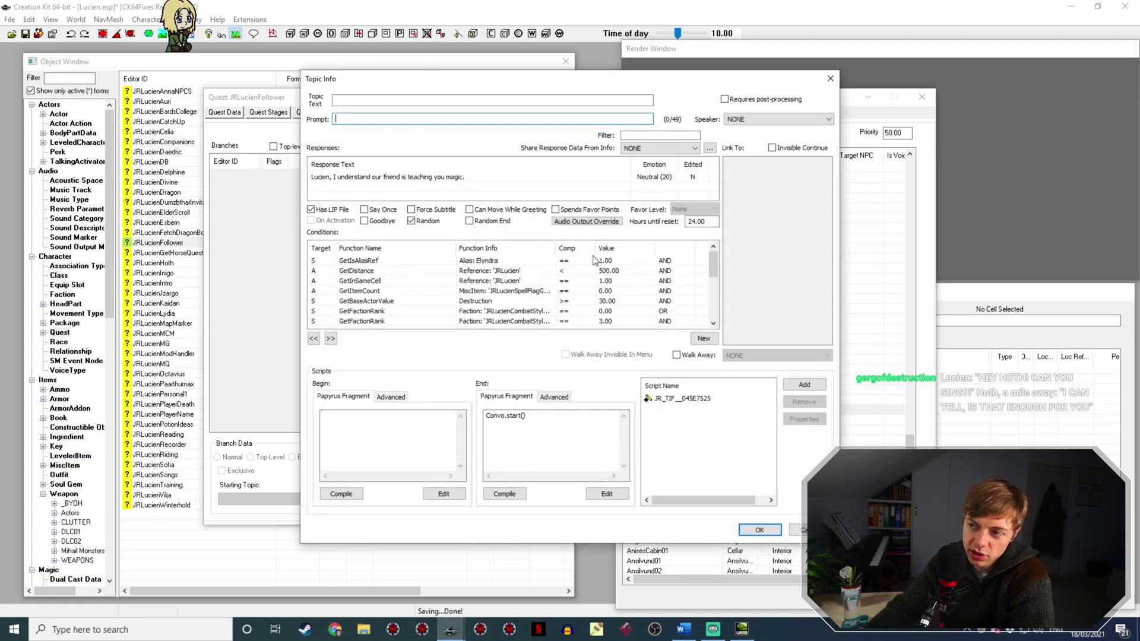
{"action": "left_click", "coordinate": [588, 270]}
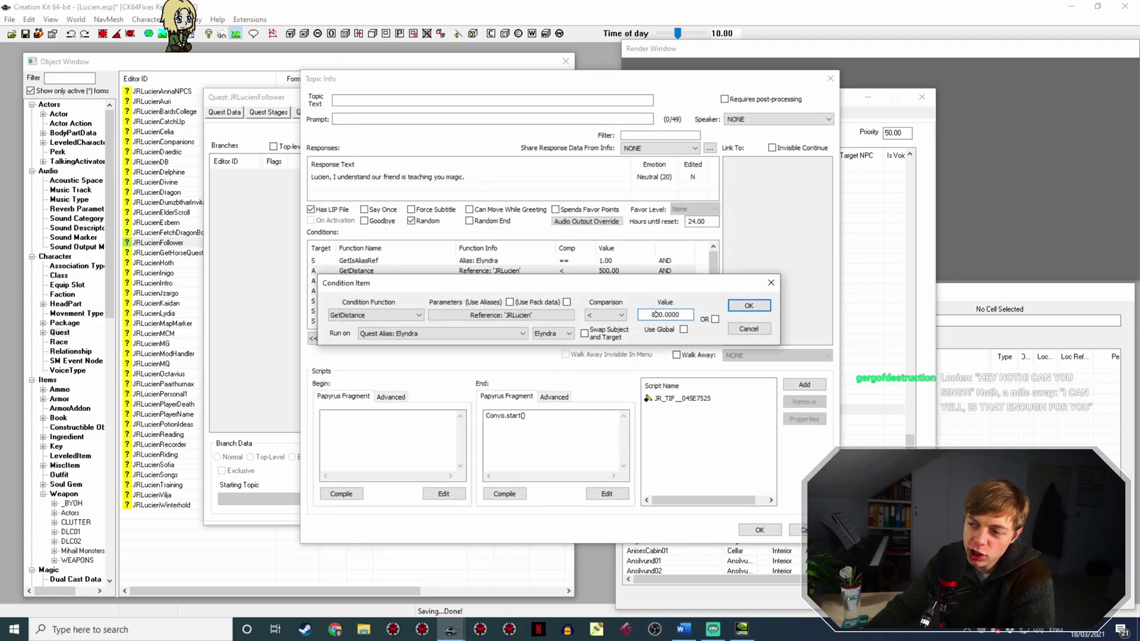
{"action": "key", "text": "Return"}
{"action": "left_click", "coordinate": [759, 529]}
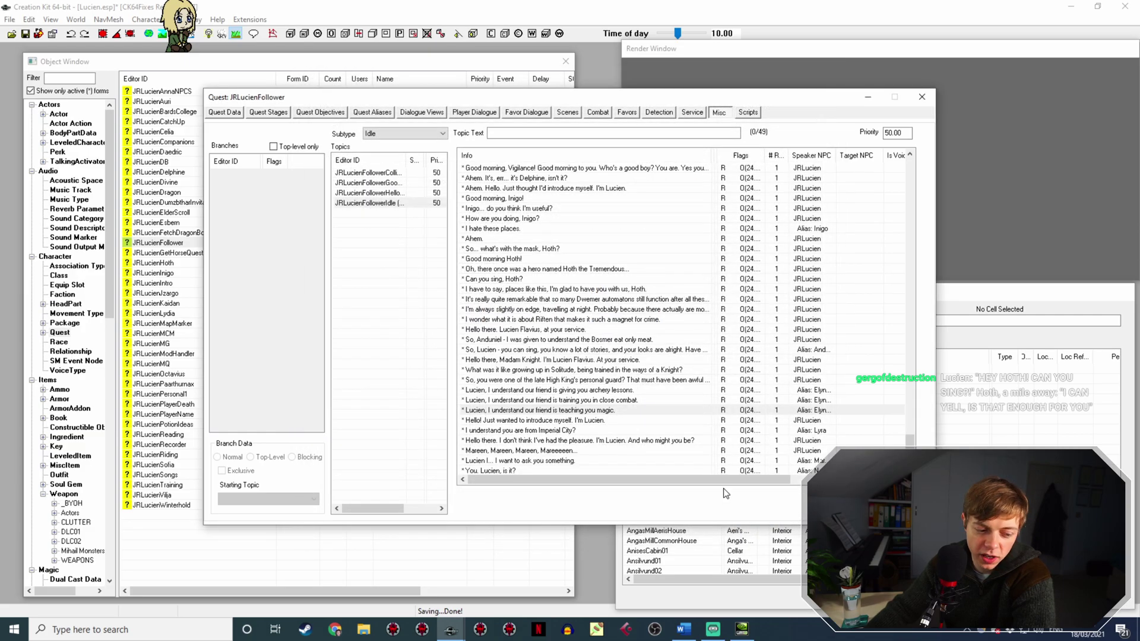
On the "Hello! Just wanted to introduce myself" line, set GetDistance to 800 and move GetIsID to the top of the conditions.
{"action": "double_click", "coordinate": [603, 421]}
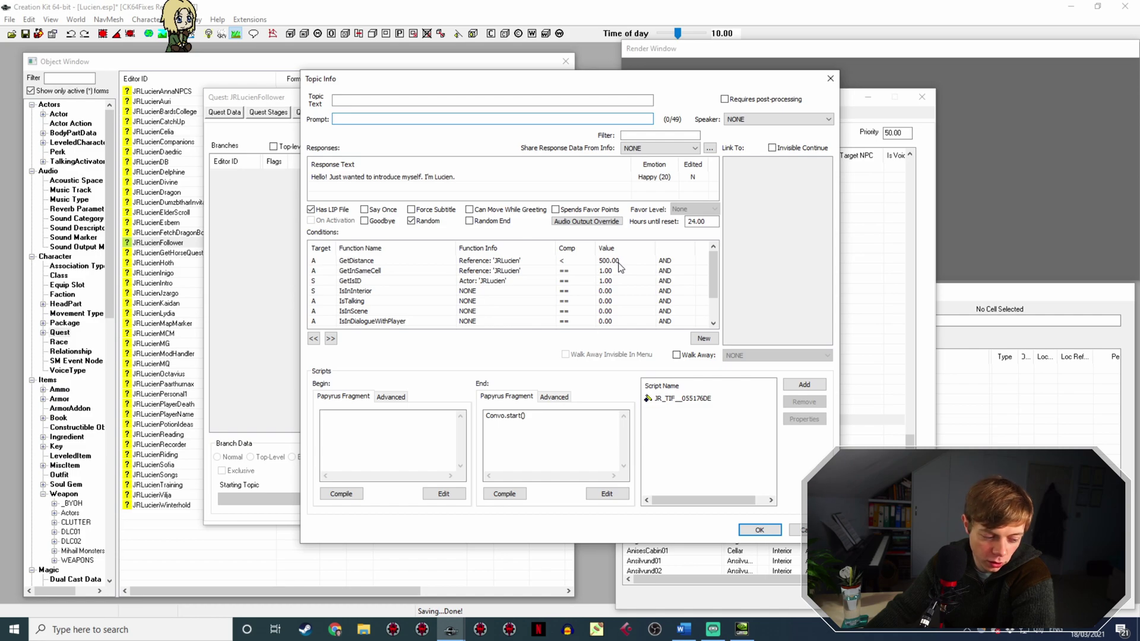
{"action": "left_click", "coordinate": [618, 262]}
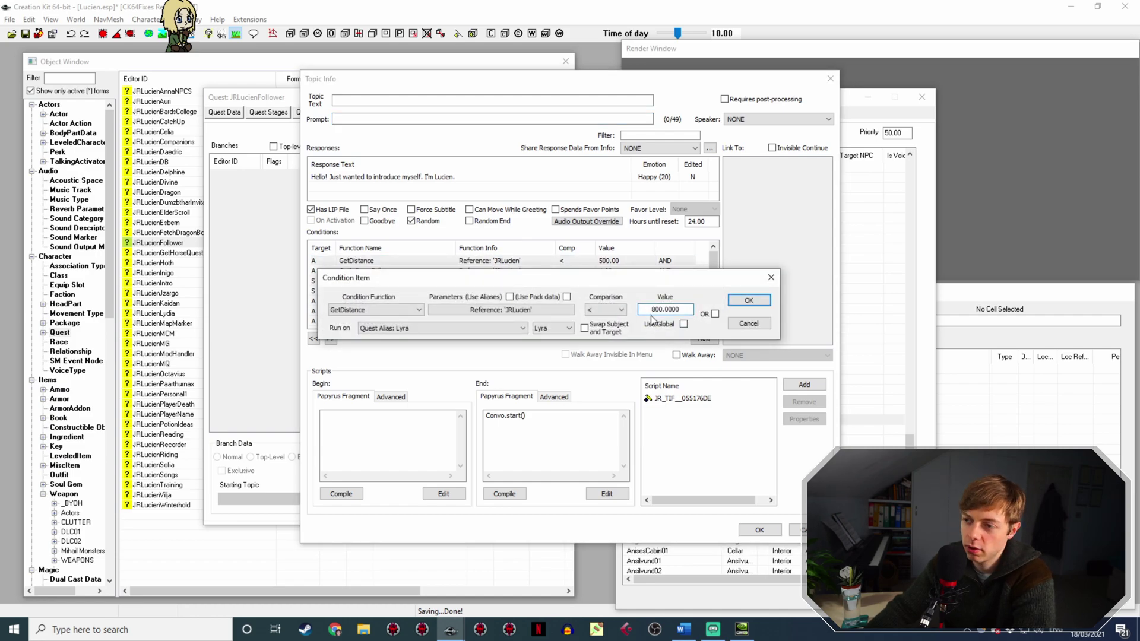
{"action": "key", "text": "Return"}
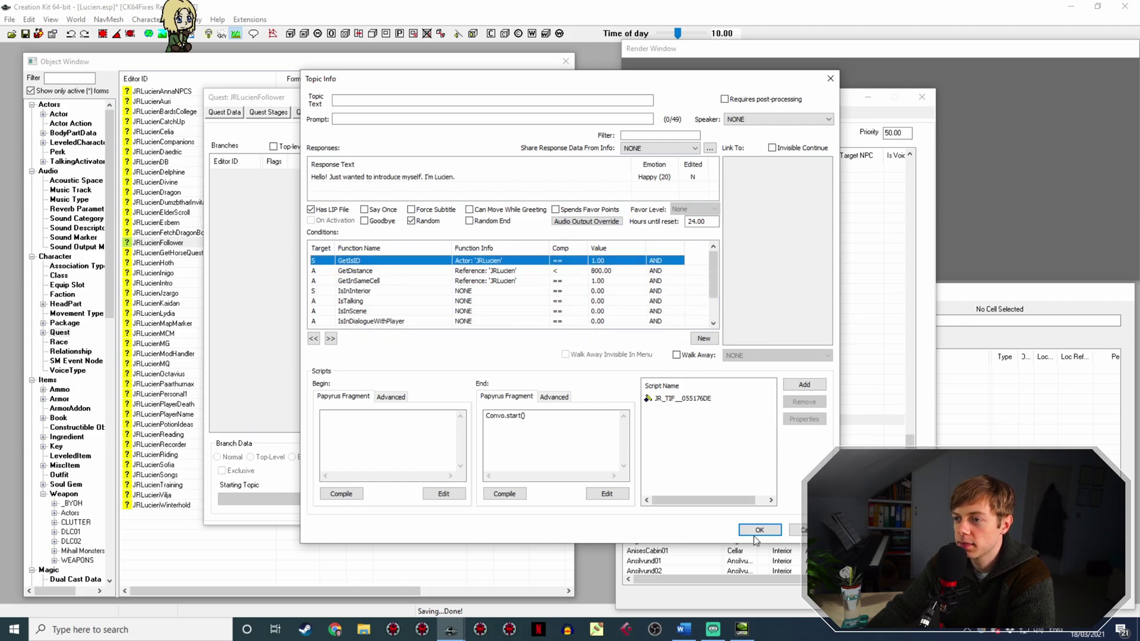
{"action": "left_click", "coordinate": [760, 530]}
Set the GetDistance condition to 800 on Lyra's "I understand you are from Imperial City?" line.
{"action": "double_click", "coordinate": [570, 430]}
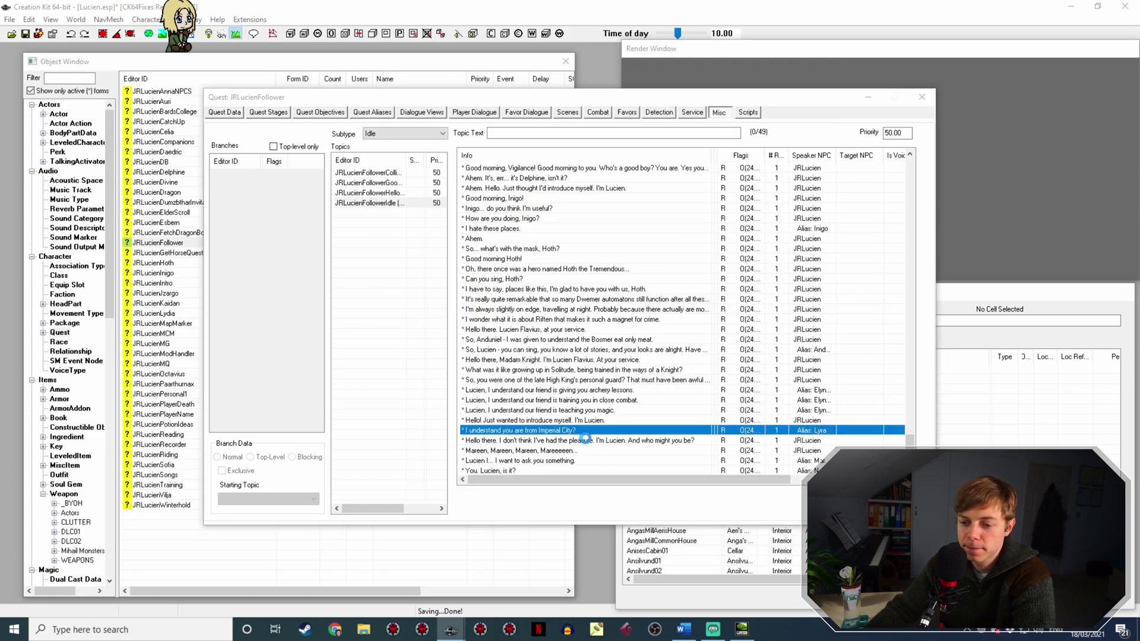
{"action": "left_click", "coordinate": [593, 261]}
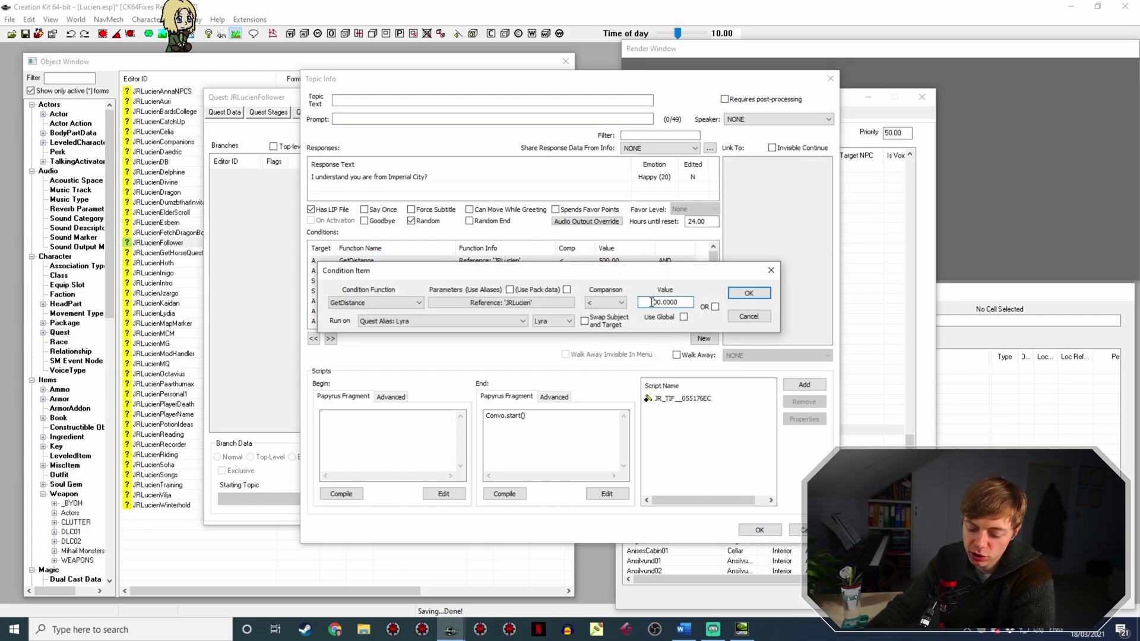
{"action": "left_click", "coordinate": [749, 292]}
{"action": "left_click", "coordinate": [759, 530]}
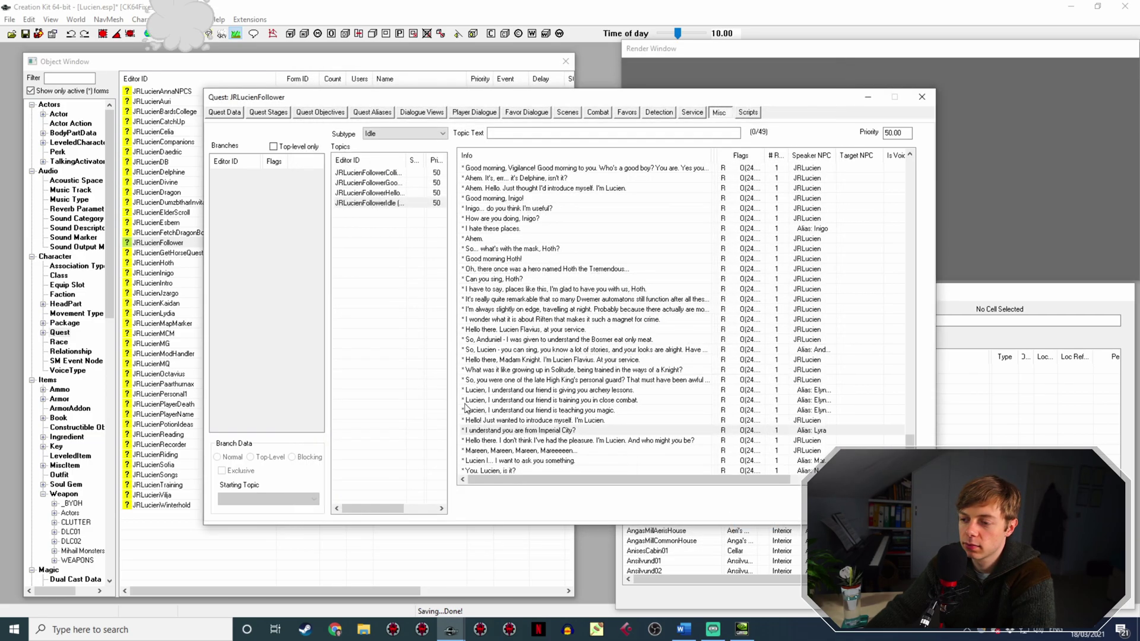
On the "Hello there. I don't think I've had the pleasure" line, set GetDistance to 800 and move GetIsID to the top of the conditions.
{"action": "double_click", "coordinate": [555, 441]}
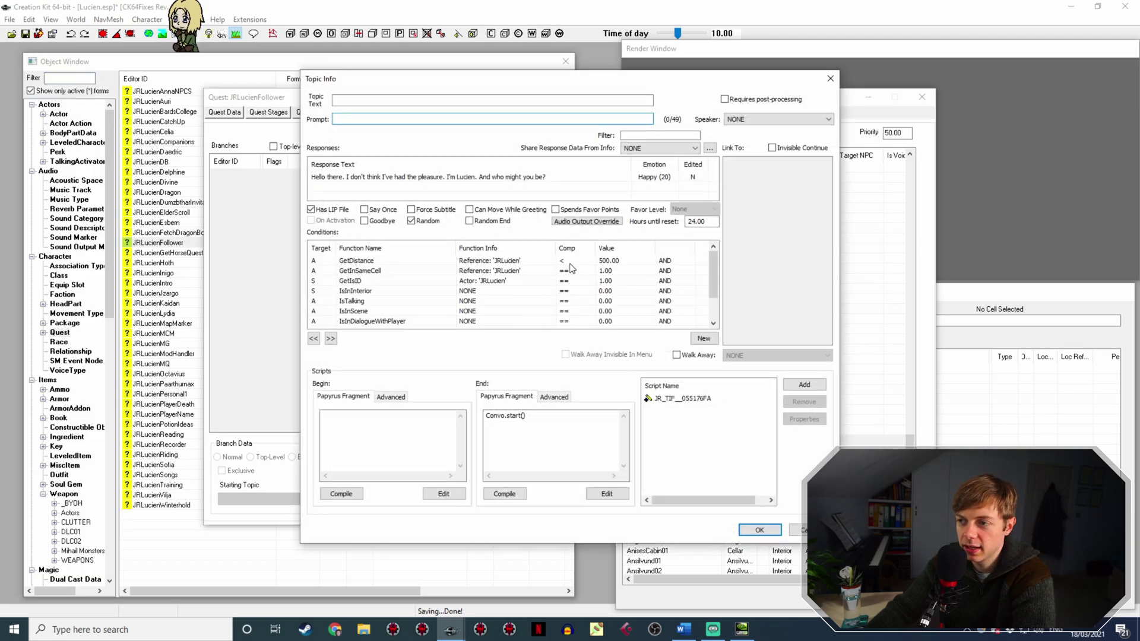
{"action": "left_click", "coordinate": [572, 259]}
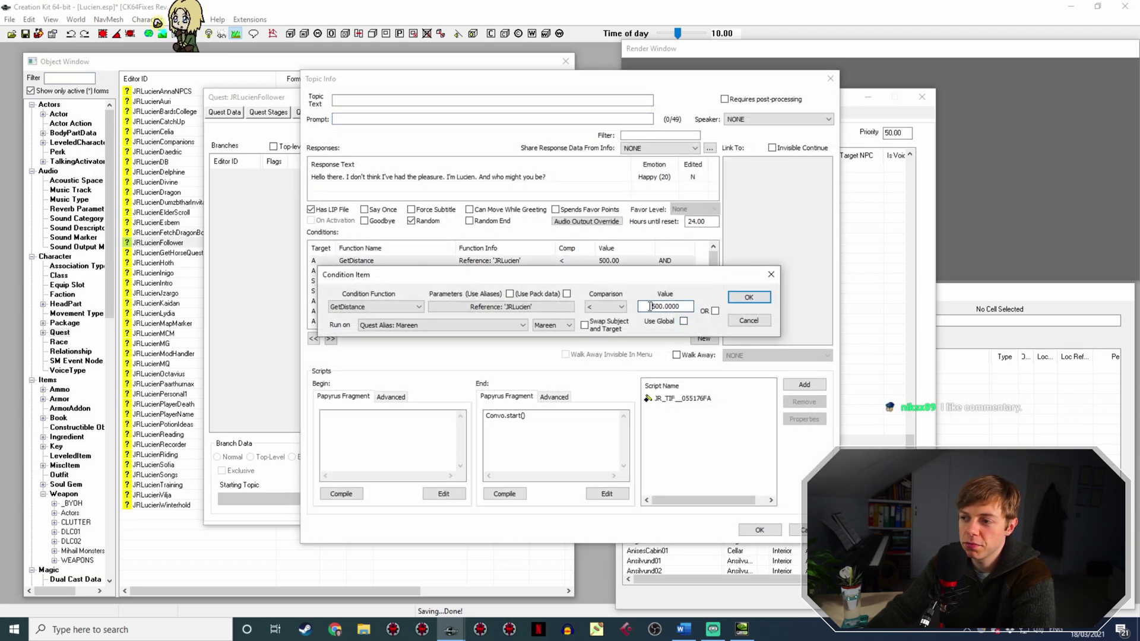
{"action": "key", "text": "Delete"}
{"action": "type", "text": "8"}
{"action": "key", "text": "Return"}
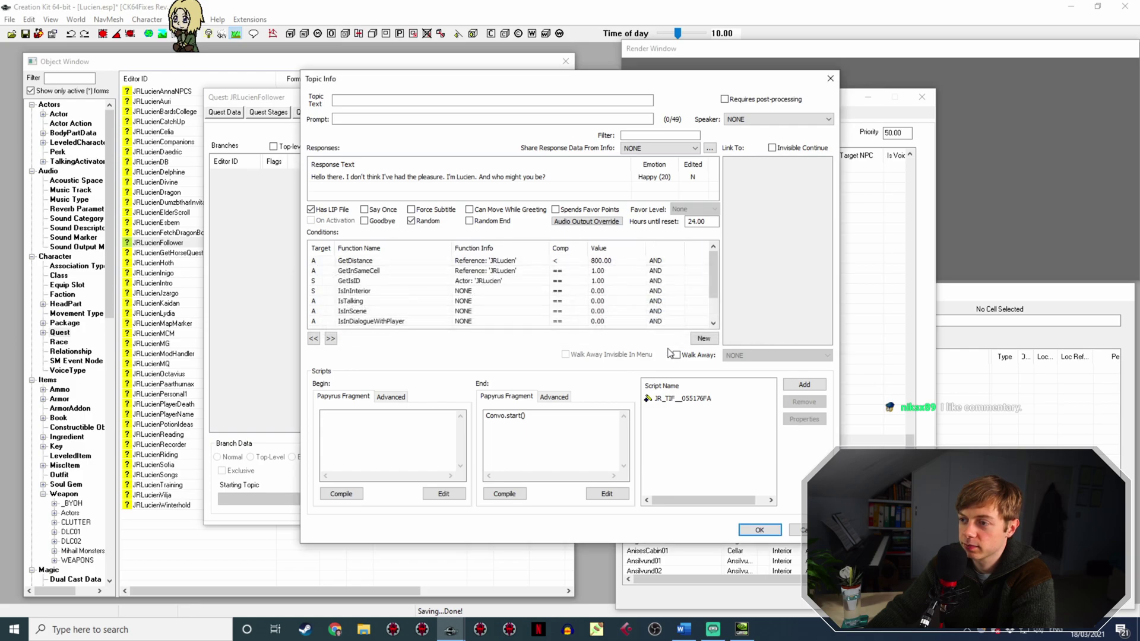
{"action": "left_click", "coordinate": [586, 281]}
{"action": "key", "text": "Left"}
{"action": "key", "text": "Left"}
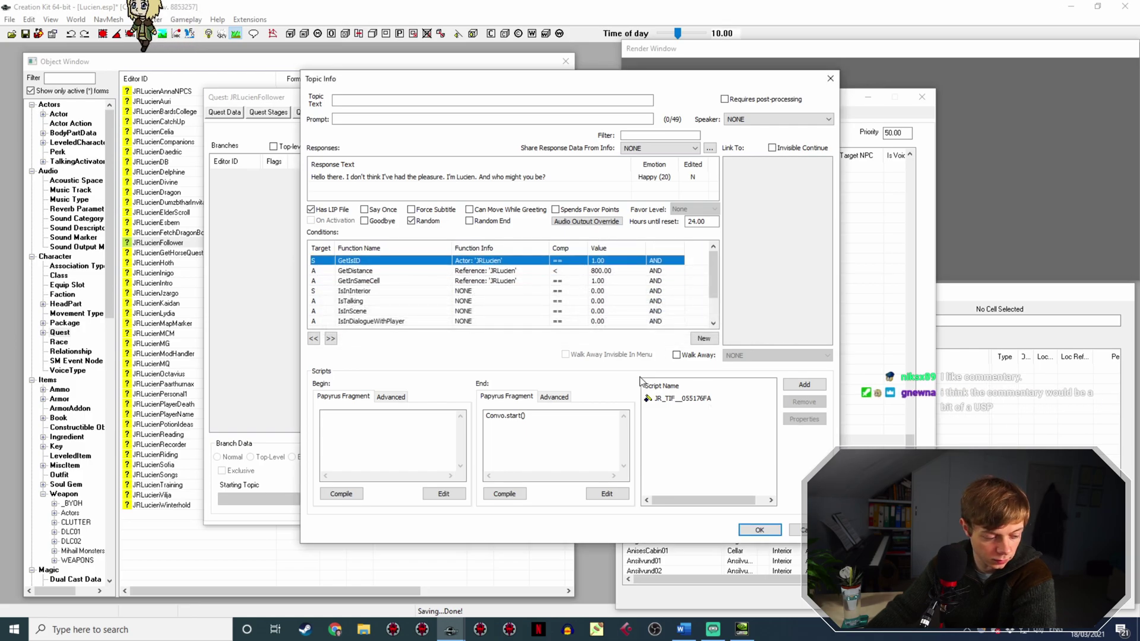
{"action": "left_click", "coordinate": [759, 530]}
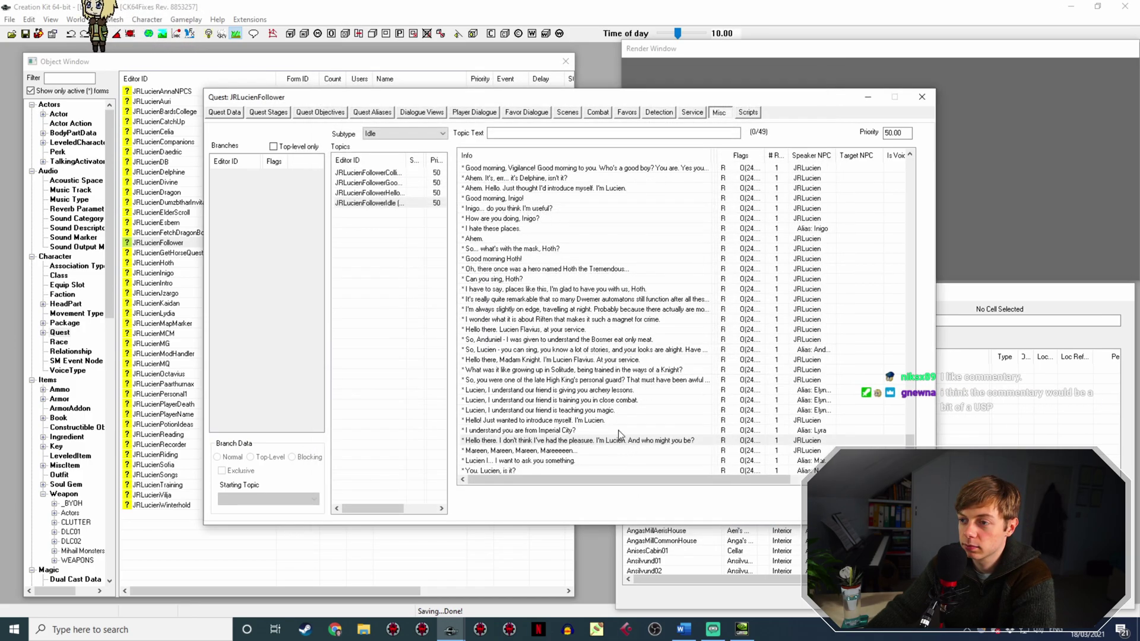
On the "Mareen, Mareen, Mareen" line, set GetDistance to 800 and move the GetIsID condition to the top.
{"action": "double_click", "coordinate": [546, 451]}
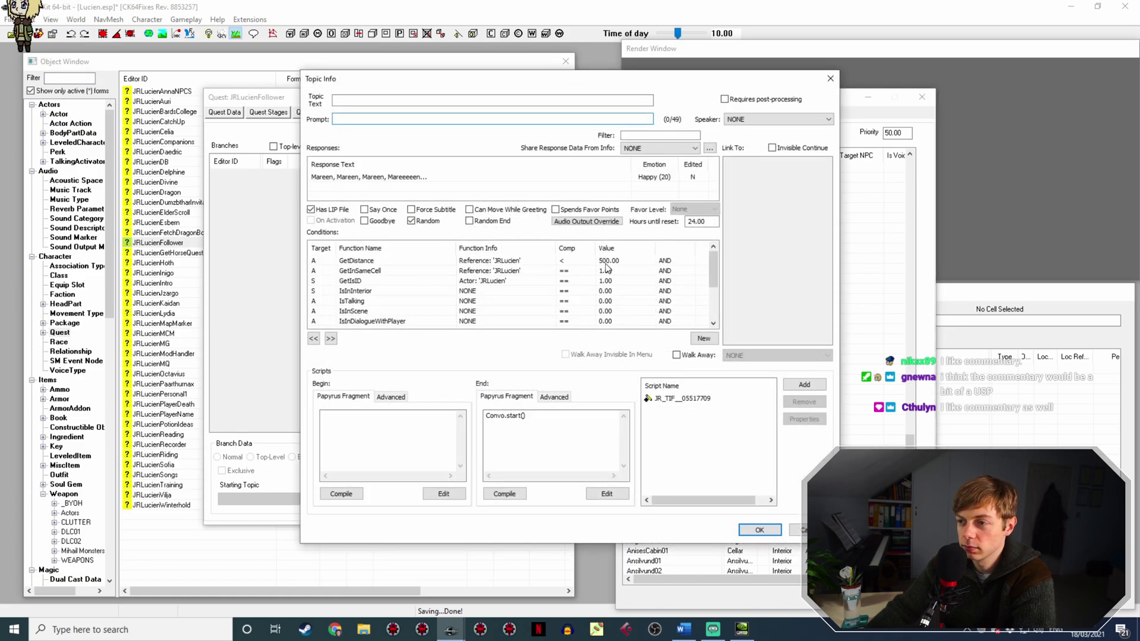
{"action": "left_click", "coordinate": [604, 261]}
{"action": "double_click", "coordinate": [605, 261]}
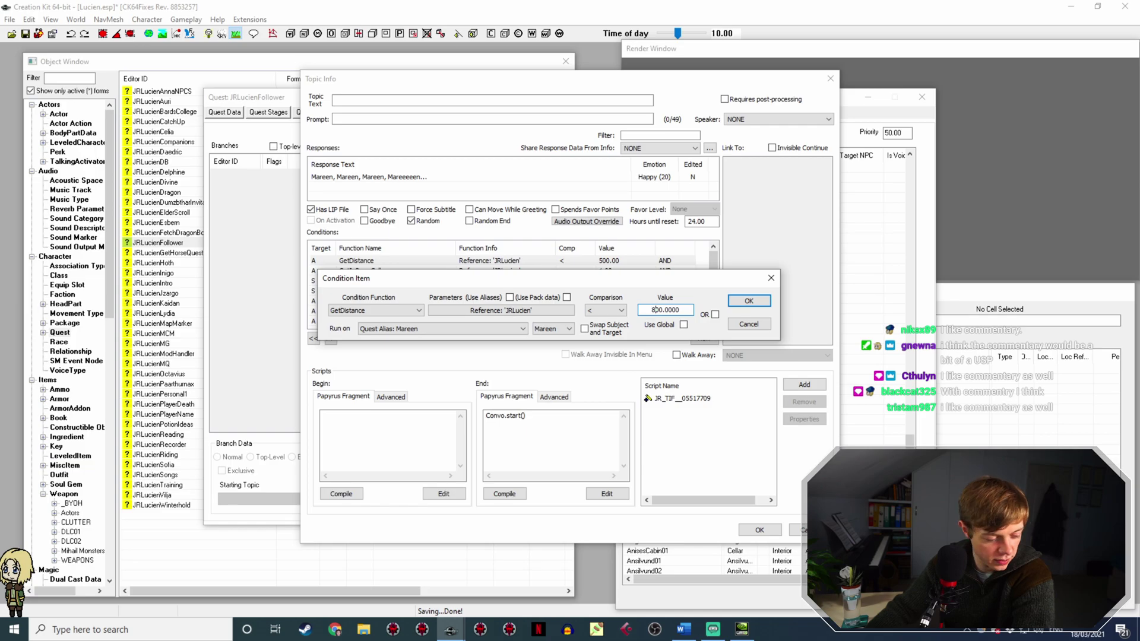
{"action": "key", "text": "Return"}
{"action": "left_click", "coordinate": [560, 283]}
{"action": "key", "text": "Left"}
{"action": "key", "text": "Left"}
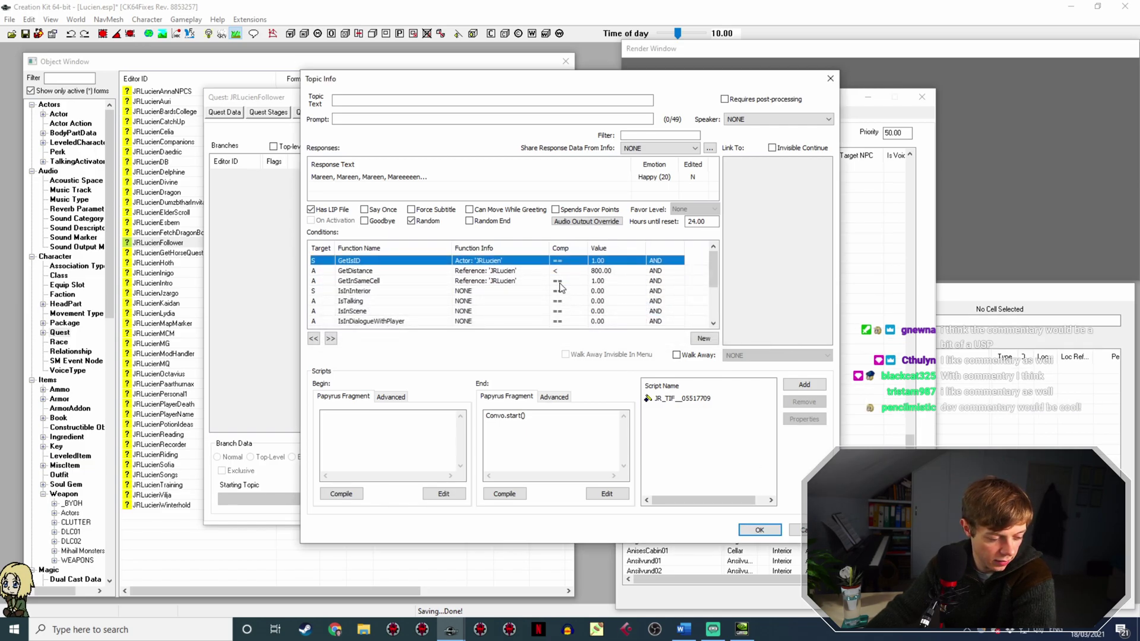
{"action": "left_click", "coordinate": [759, 529]}
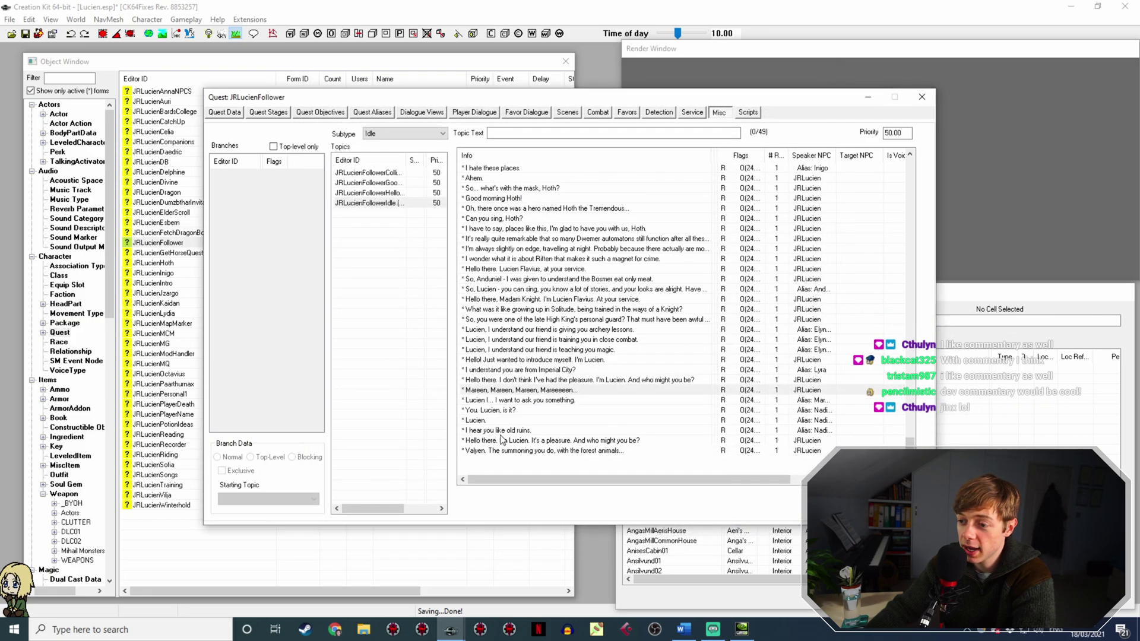
Set the GetDistance condition to 800 on Mareen's "Lucien I... I want to ask you something" line.
{"action": "double_click", "coordinate": [538, 400]}
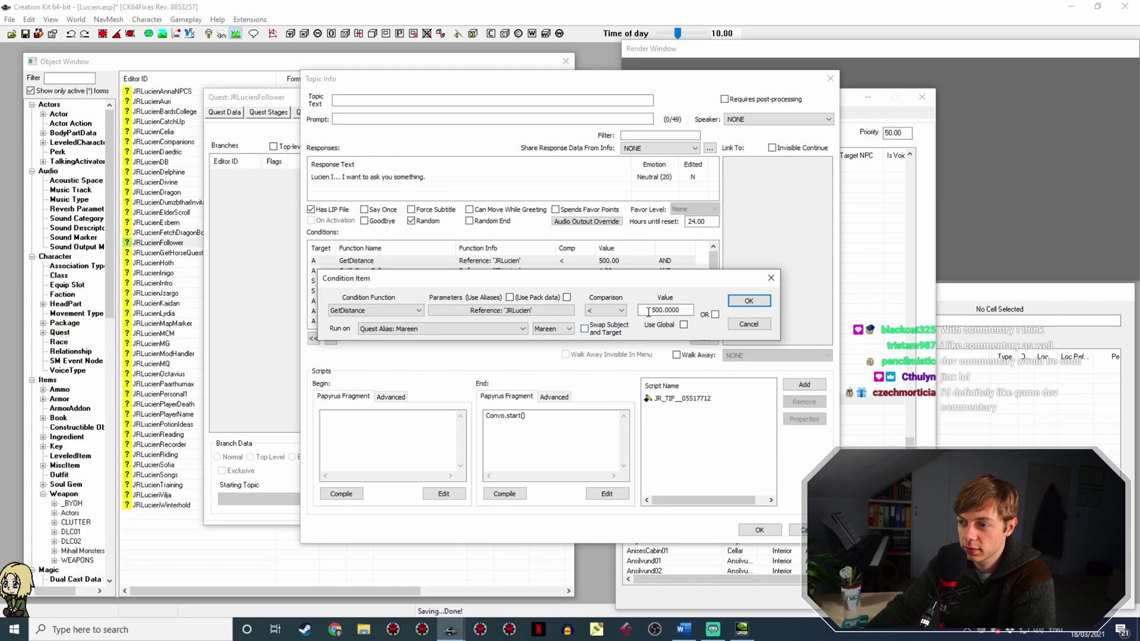
{"action": "key", "text": "Return"}
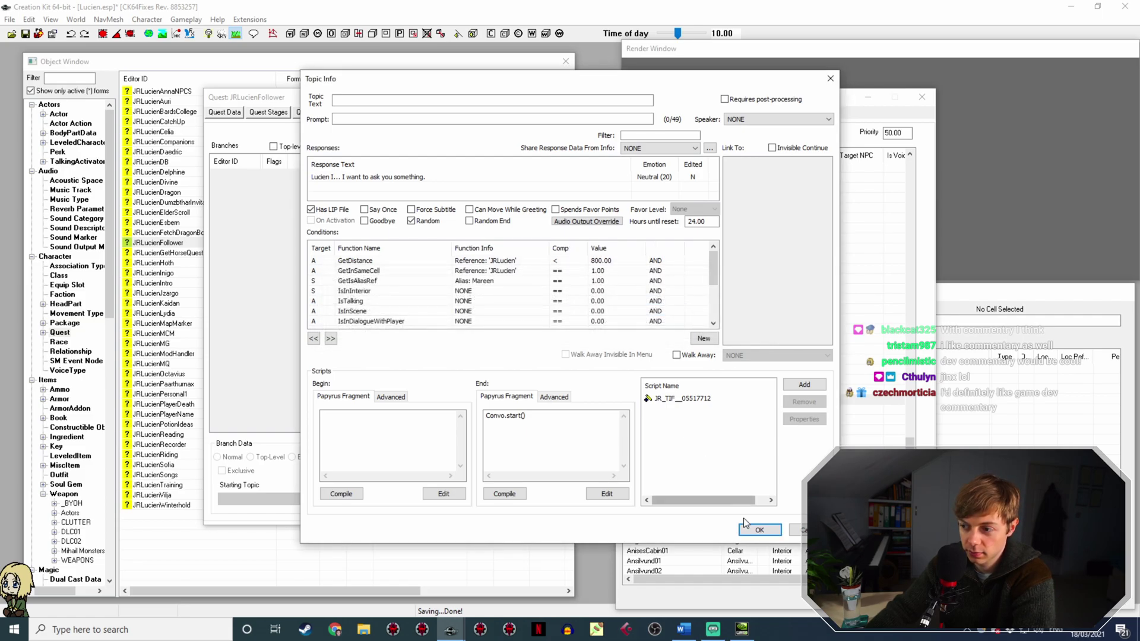
{"action": "left_click", "coordinate": [760, 529]}
Set the GetDistance condition to 800 on Nadina's "You. Lucien, is it?" line.
{"action": "double_click", "coordinate": [537, 411]}
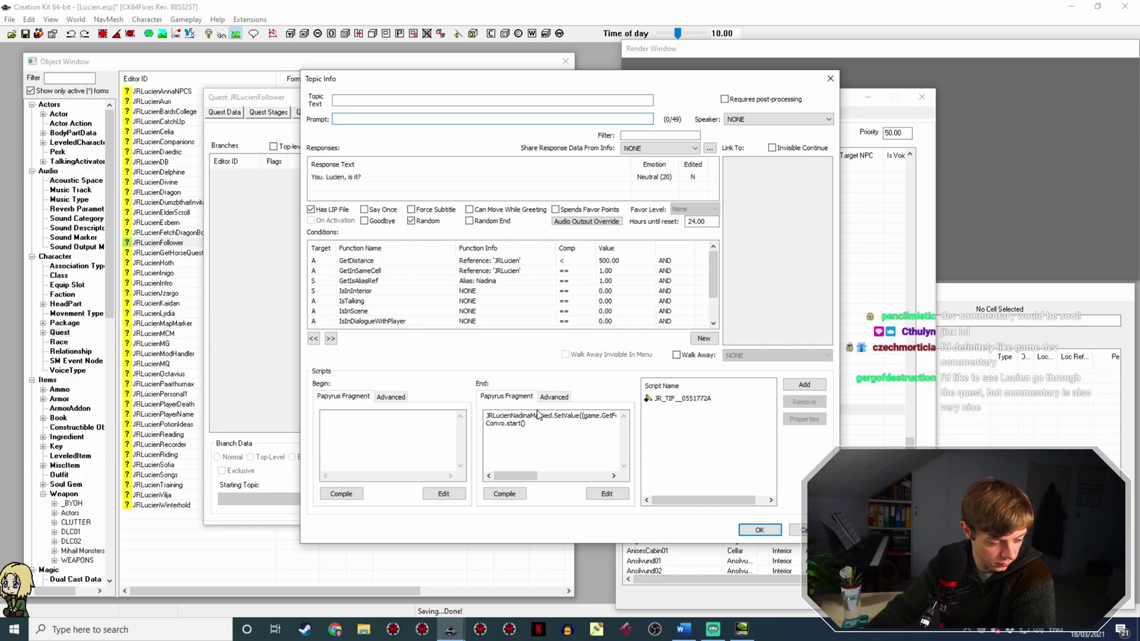
{"action": "double_click", "coordinate": [594, 262]}
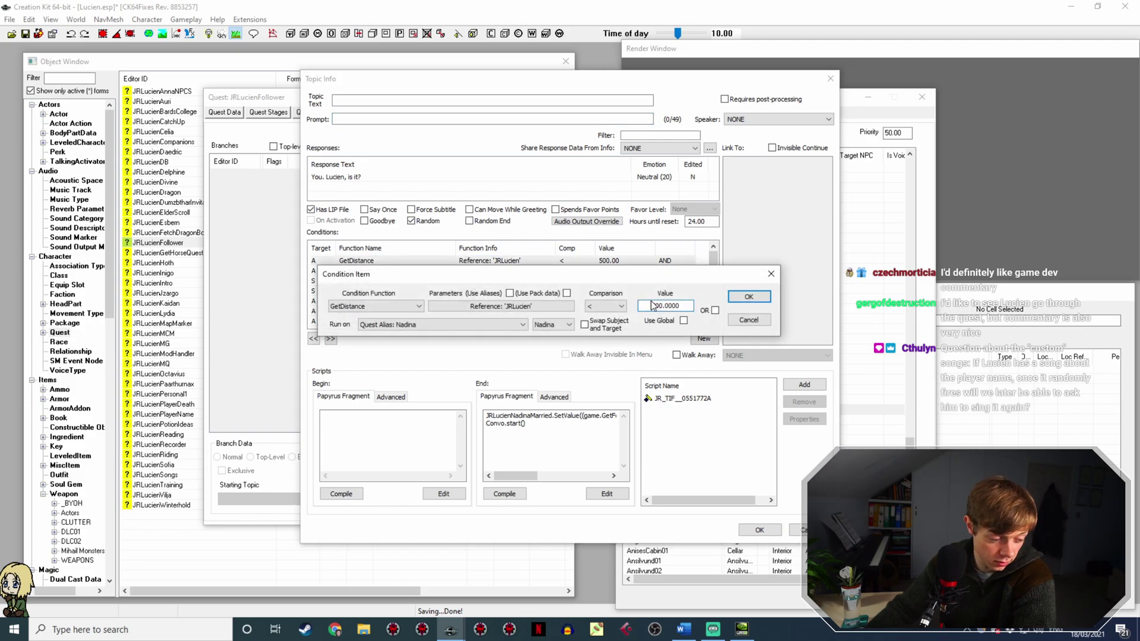
{"action": "left_click", "coordinate": [652, 305]}
{"action": "type", "text": "8"}
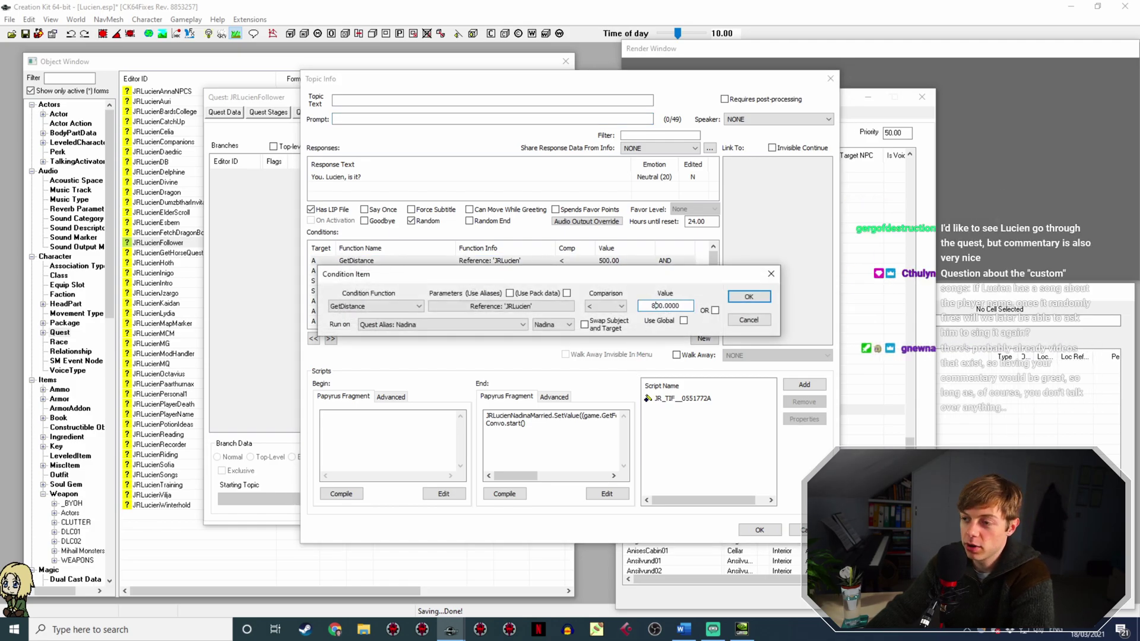
{"action": "key", "text": "Return"}
{"action": "left_click", "coordinate": [468, 290]}
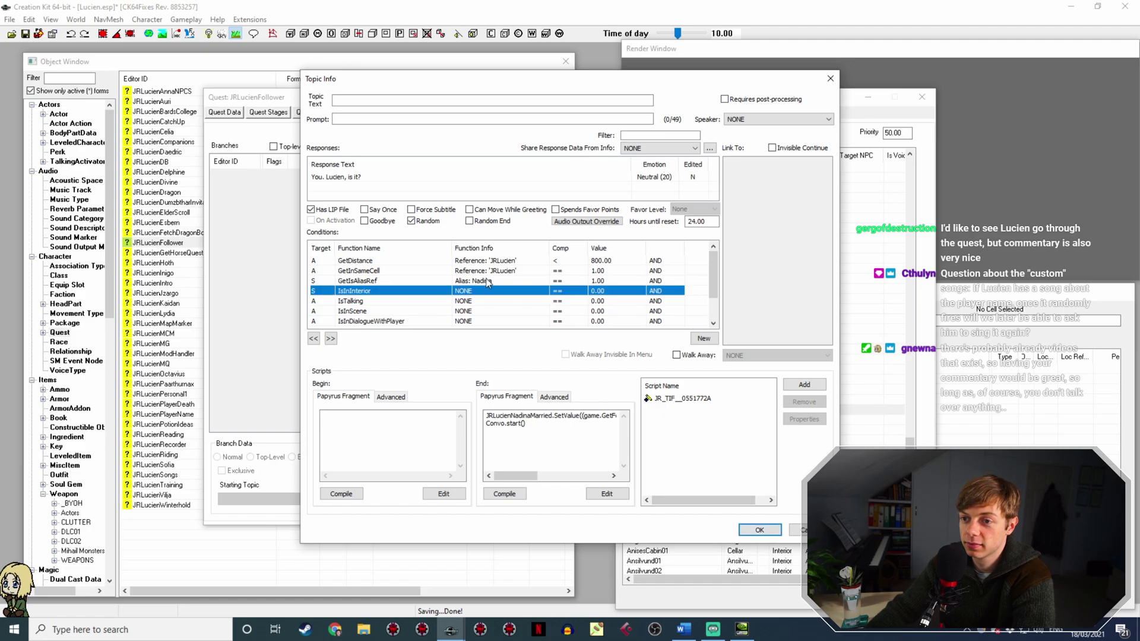
{"action": "left_click", "coordinate": [487, 281]}
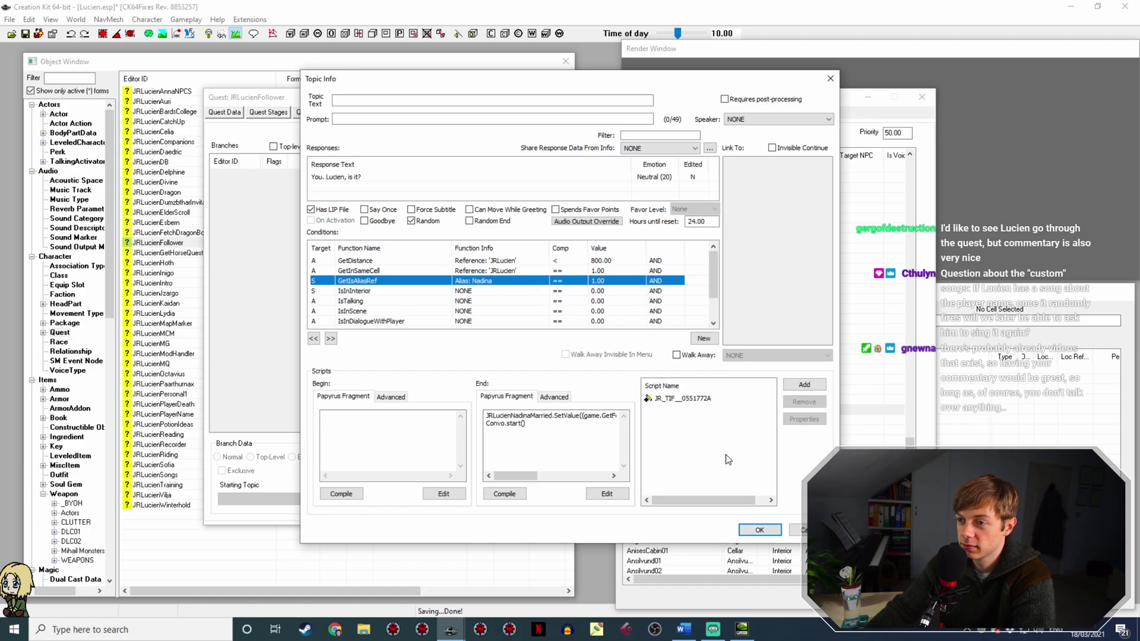
{"action": "left_click", "coordinate": [759, 530]}
Set the GetDistance condition to 800 on Nadina's "Lucien." line.
{"action": "double_click", "coordinate": [576, 420]}
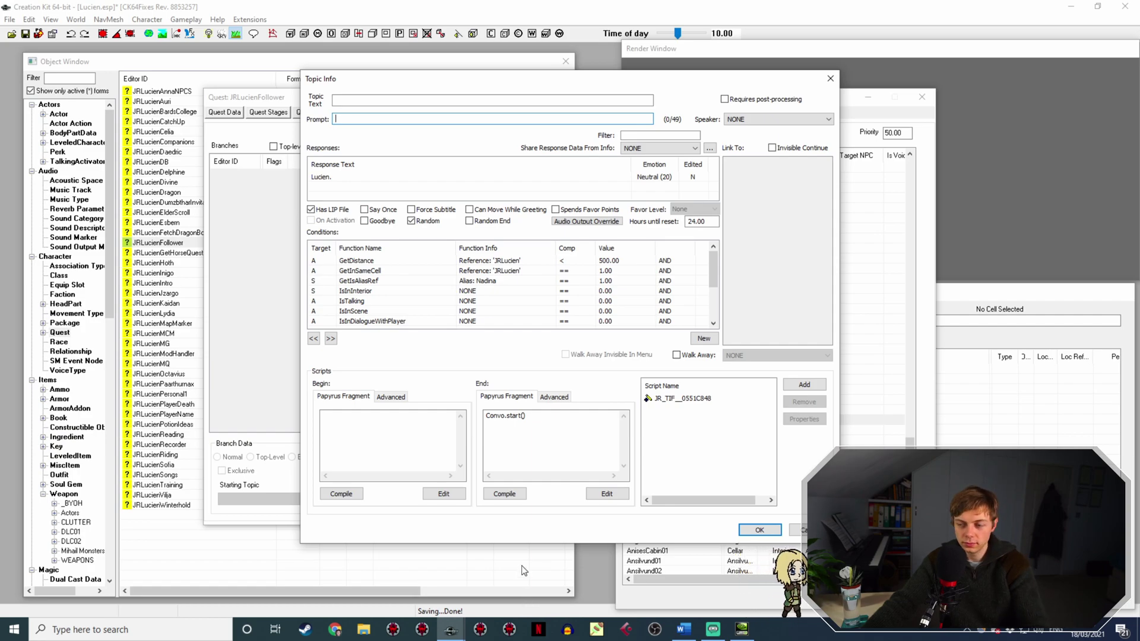
{"action": "left_click", "coordinate": [597, 262]}
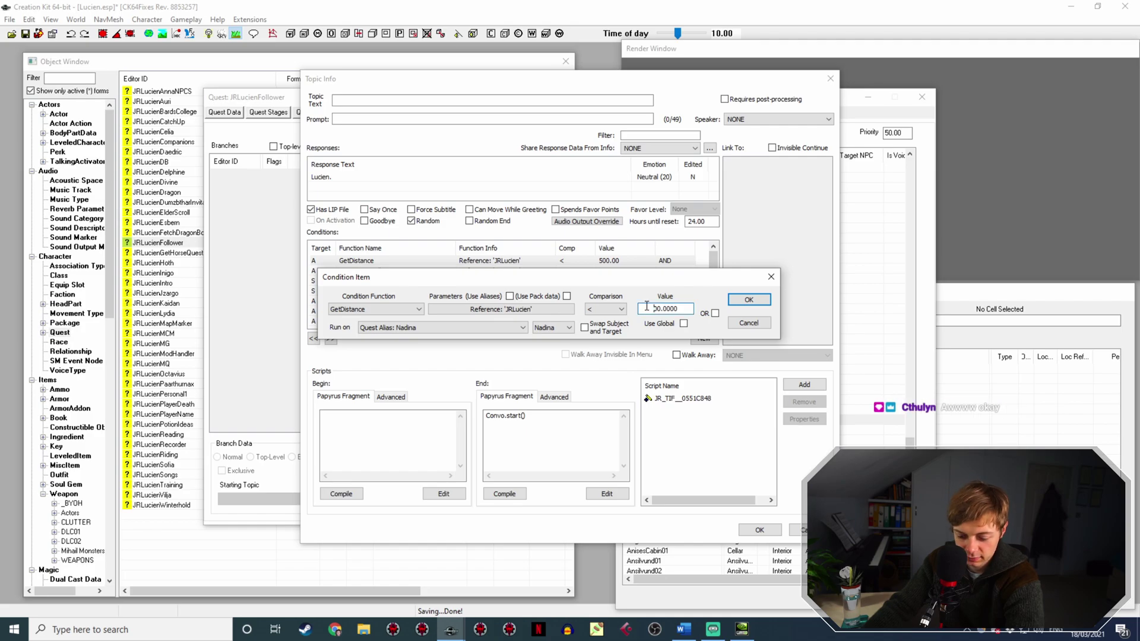
{"action": "key", "text": "Return"}
{"action": "left_click", "coordinate": [759, 530]}
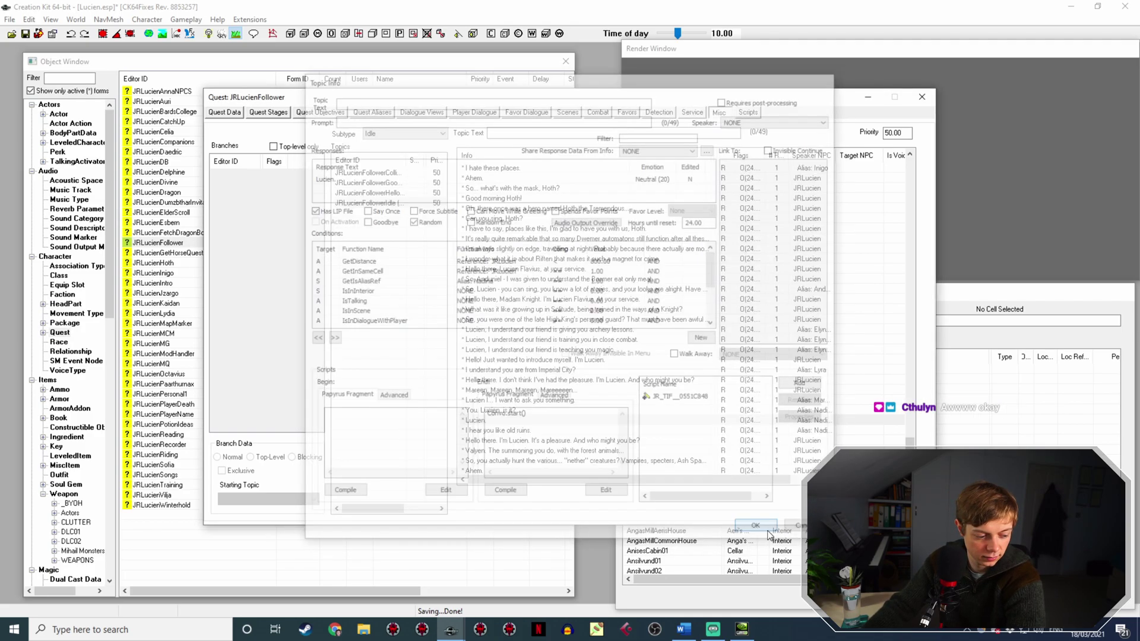
On Nadina's "I hear you like old ruins" line, set GetDistance to 800 and move GetIsAliasRef to the top of the conditions.
{"action": "double_click", "coordinate": [556, 431]}
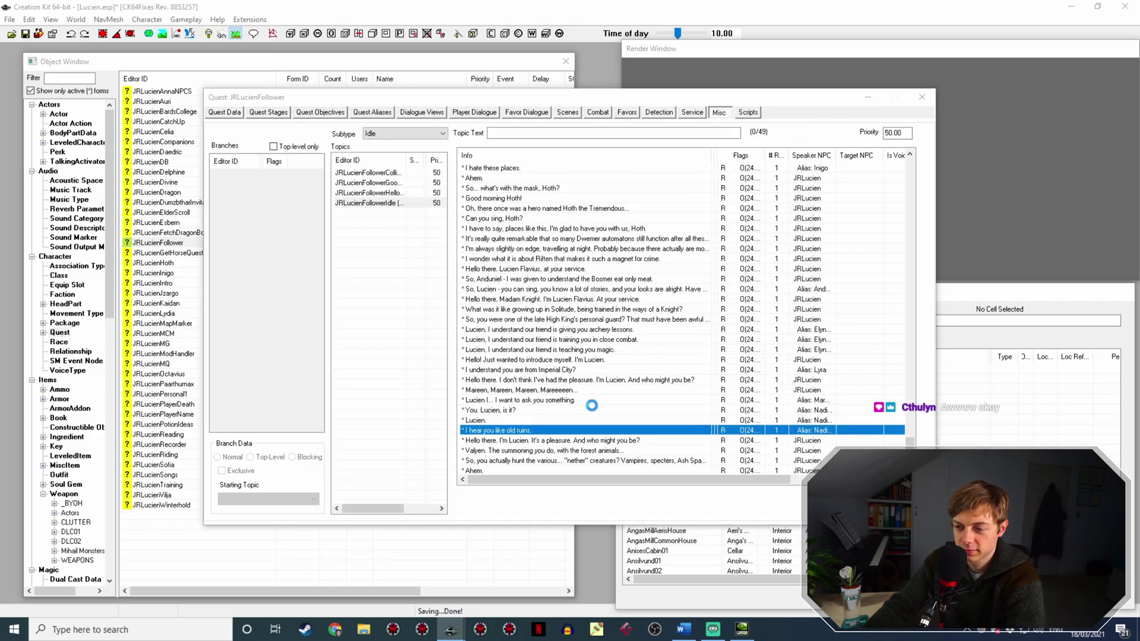
{"action": "left_click", "coordinate": [611, 261]}
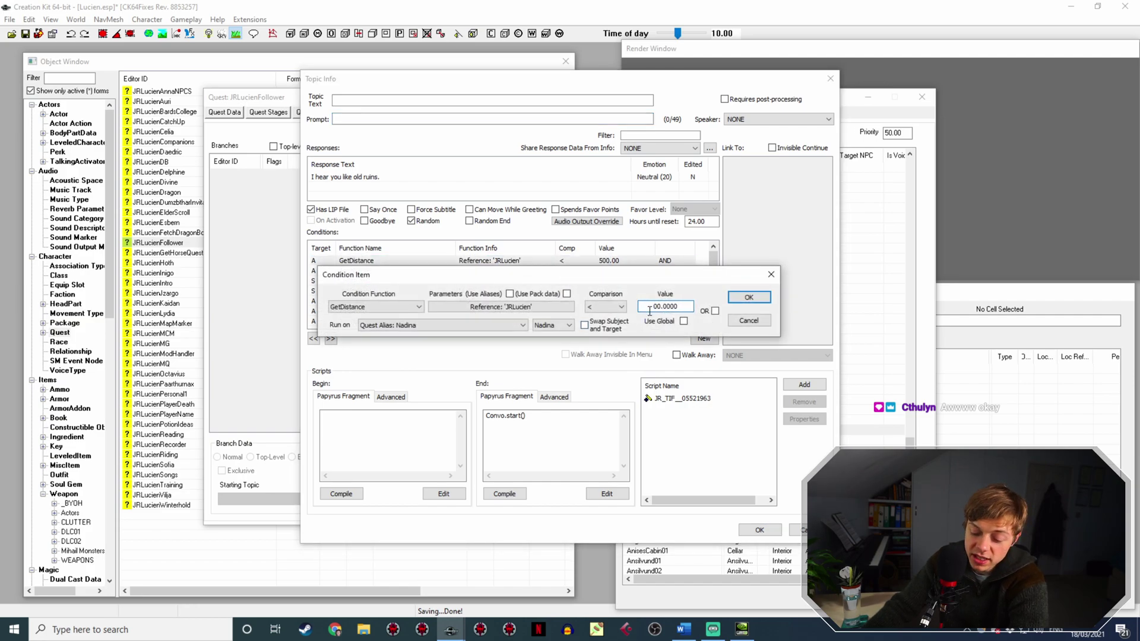
{"action": "key", "text": "Return"}
{"action": "left_click", "coordinate": [589, 272]}
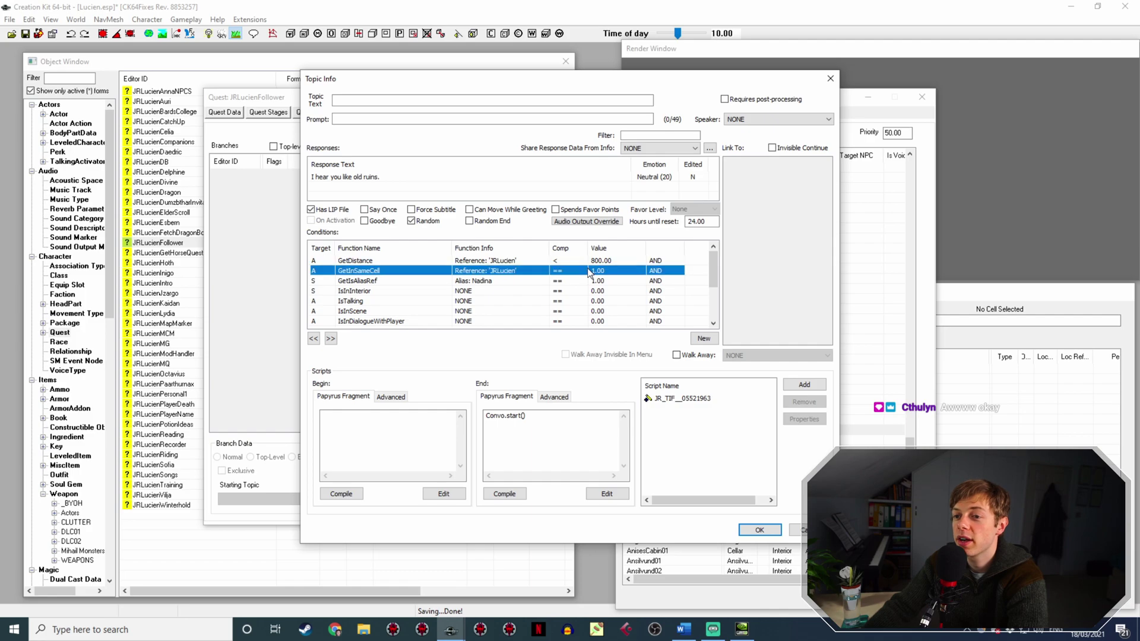
{"action": "scroll", "coordinate": [674, 270], "scroll_direction": "down", "scroll_amount": 2}
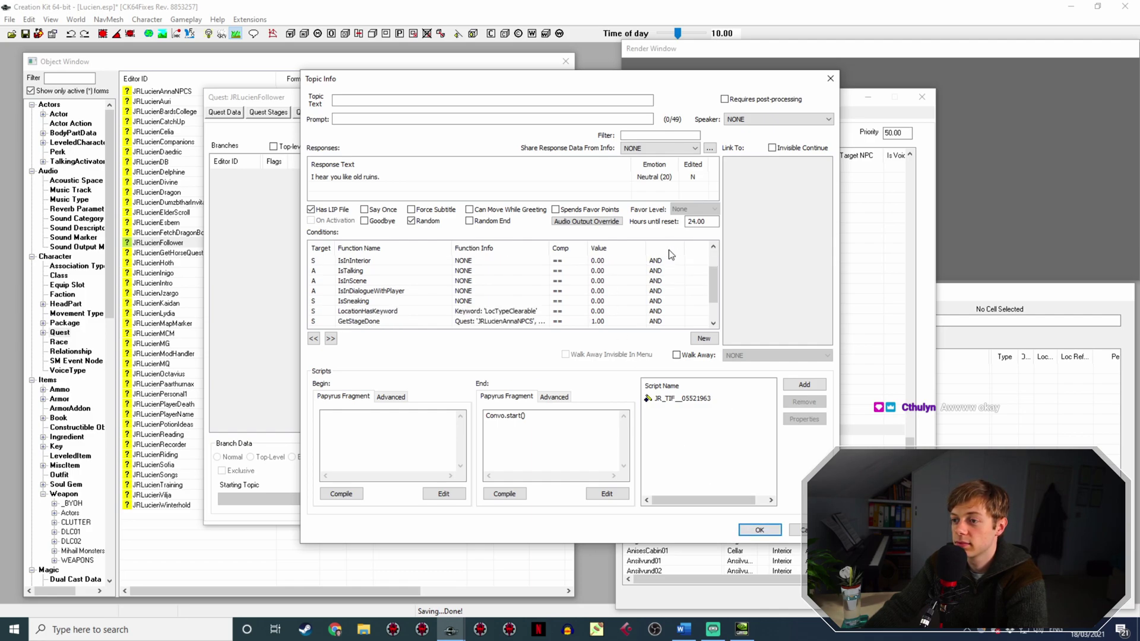
{"action": "scroll", "coordinate": [680, 291], "scroll_direction": "up", "scroll_amount": 2}
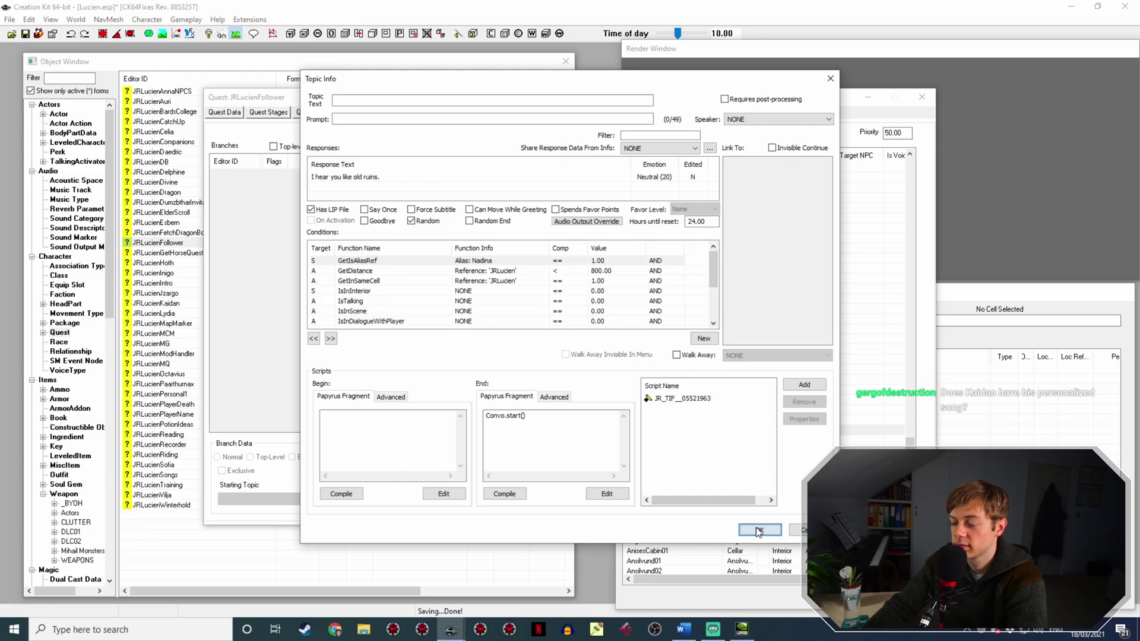
{"action": "left_click", "coordinate": [759, 529]}
On the "Hello there. I'm Lucien. It's a pleasure" line, move GetIsID to the top of the conditions and set GetDistance to 800.
{"action": "double_click", "coordinate": [565, 441]}
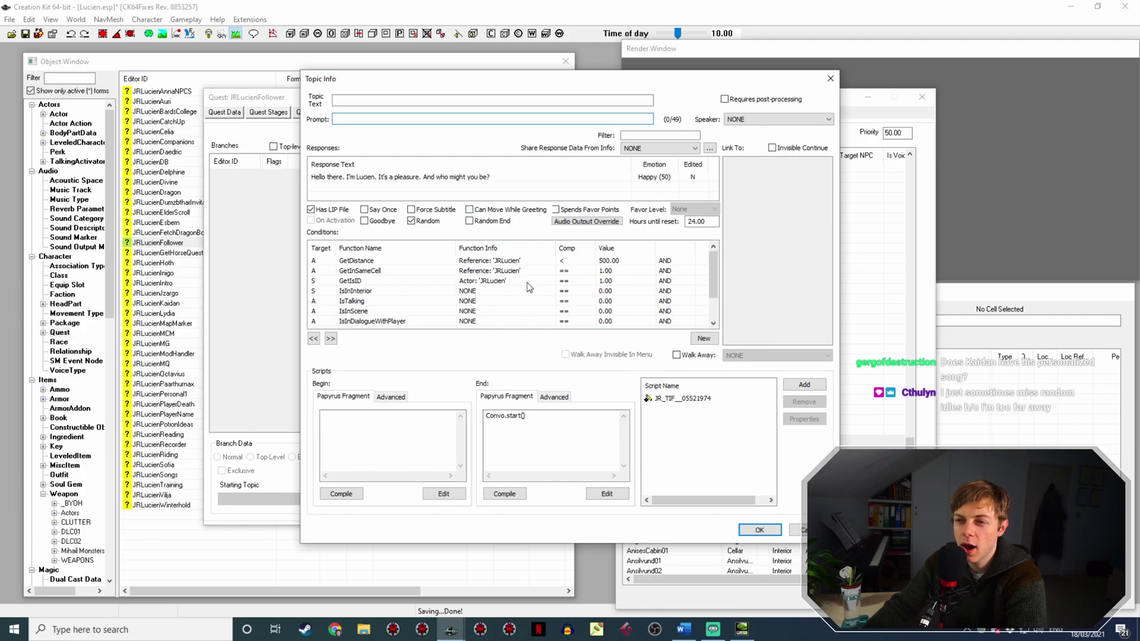
{"action": "left_click", "coordinate": [560, 272]}
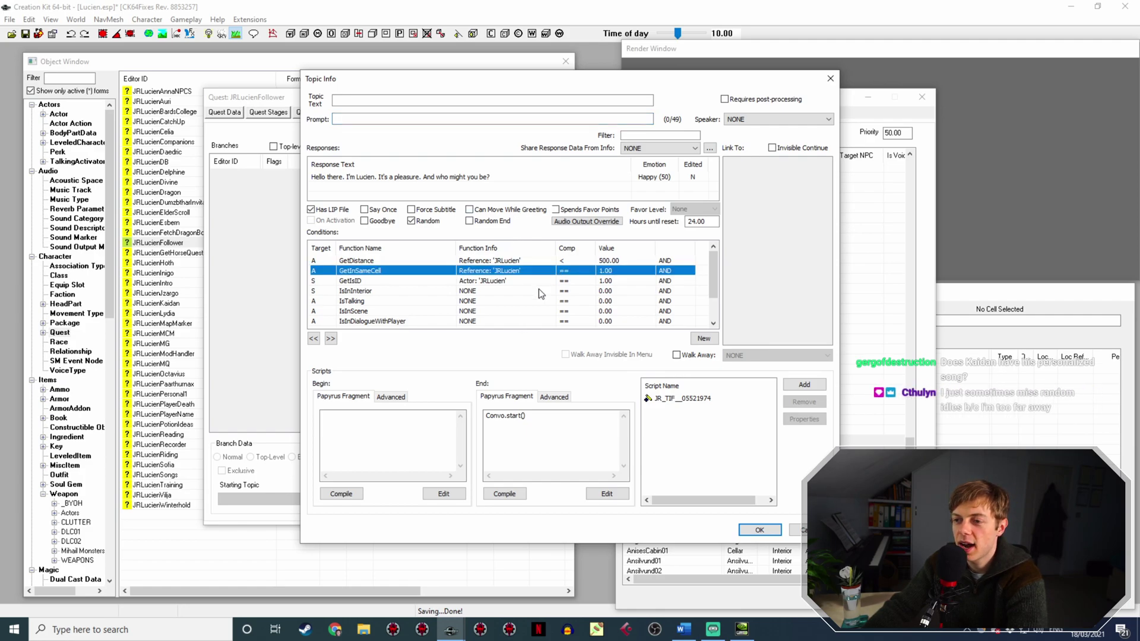
{"action": "left_click", "coordinate": [507, 282]}
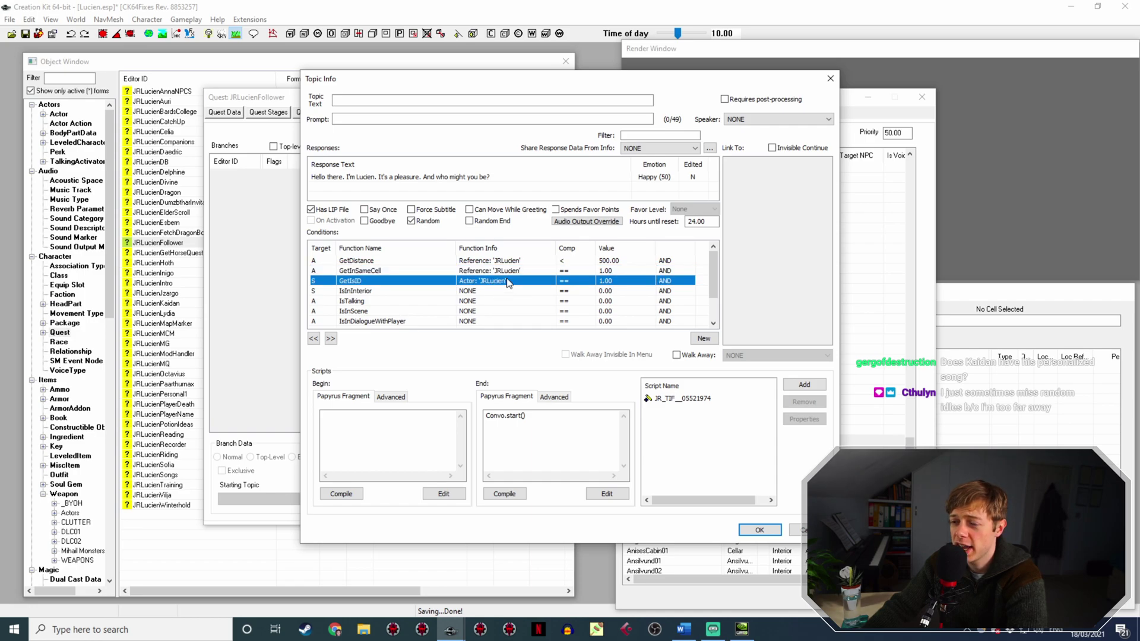
{"action": "key", "text": "Left"}
{"action": "key", "text": "Left"}
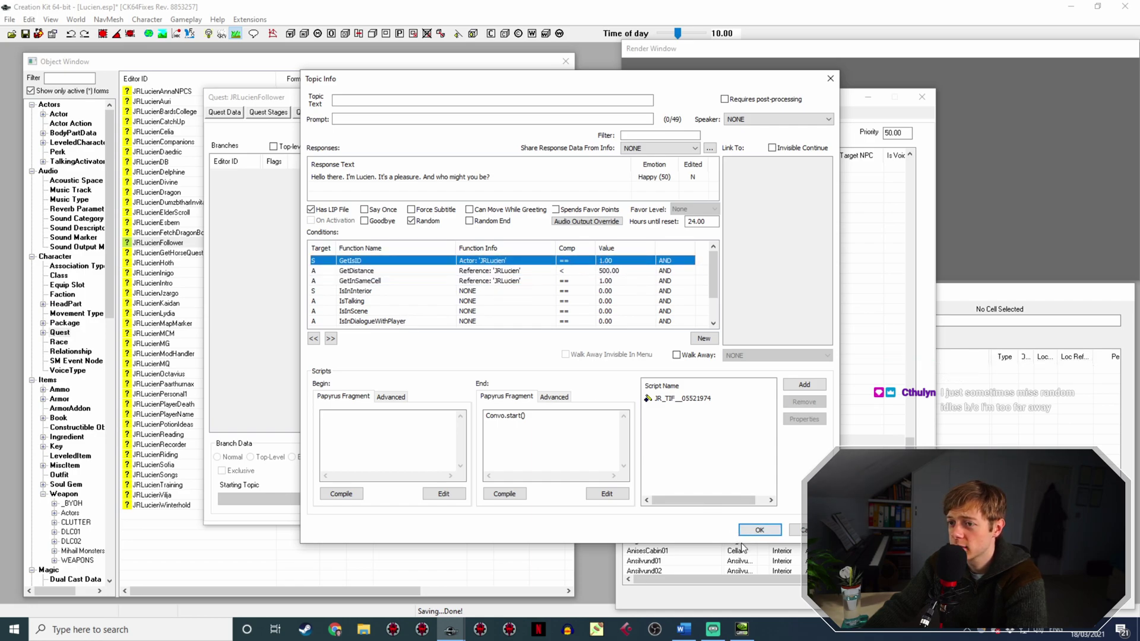
{"action": "left_click", "coordinate": [623, 270]}
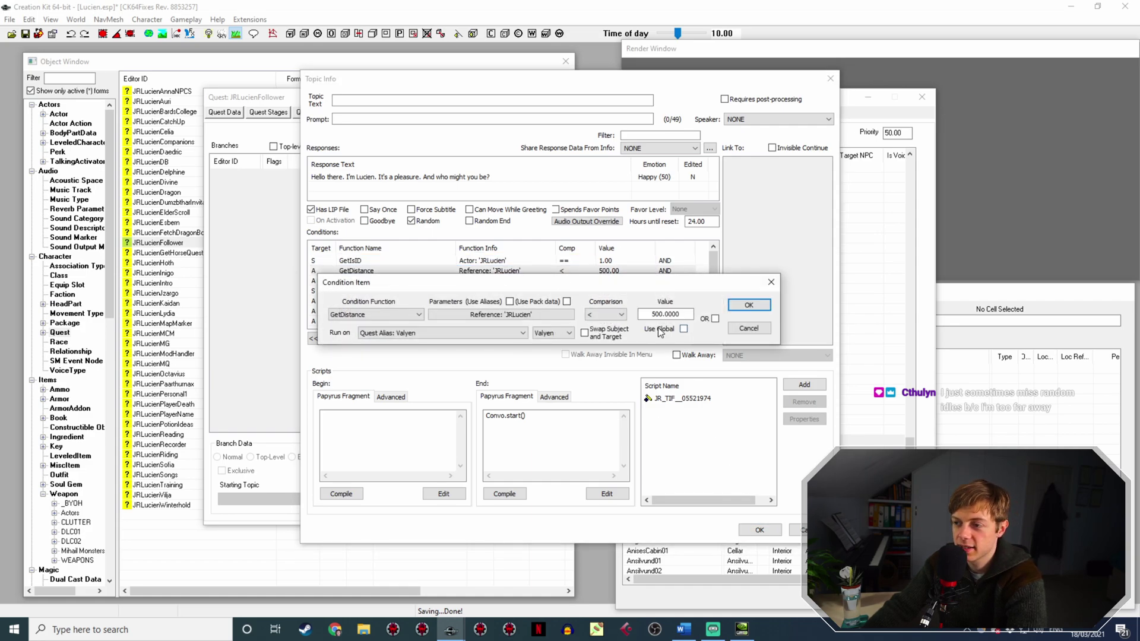
{"action": "left_click", "coordinate": [660, 315]}
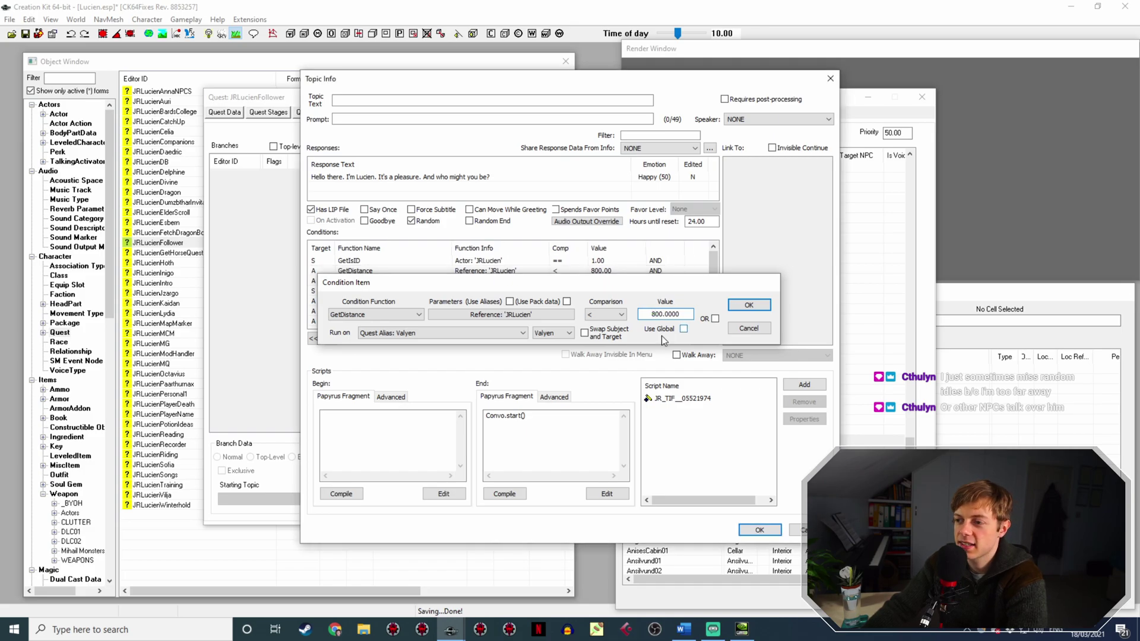
{"action": "left_click", "coordinate": [748, 304]}
{"action": "left_click", "coordinate": [759, 529]}
Recheck the conditions on Nadina's three lines and on the "Hello there. I'm Lucien. It's a pleasure" line.
{"action": "double_click", "coordinate": [557, 429]}
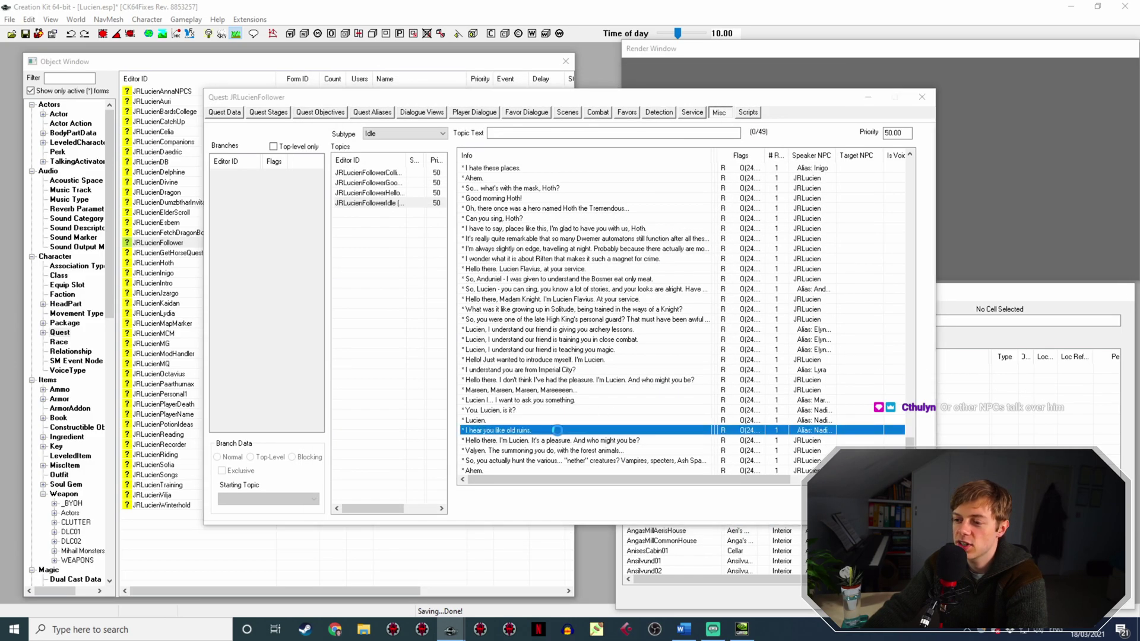
{"action": "left_click", "coordinate": [760, 529]}
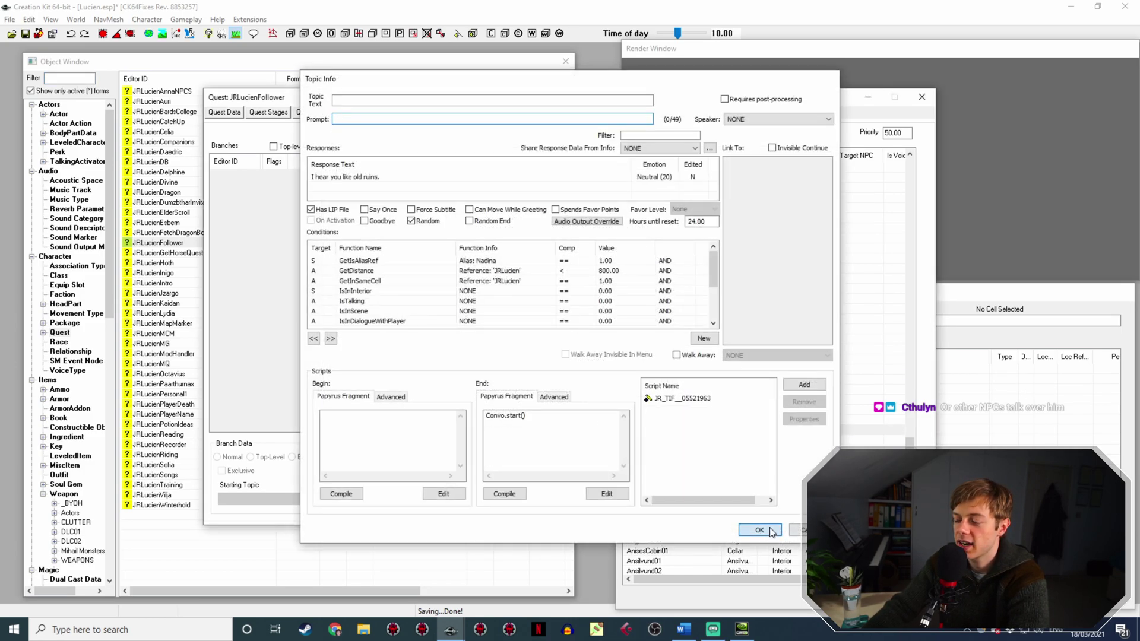
{"action": "double_click", "coordinate": [520, 419]}
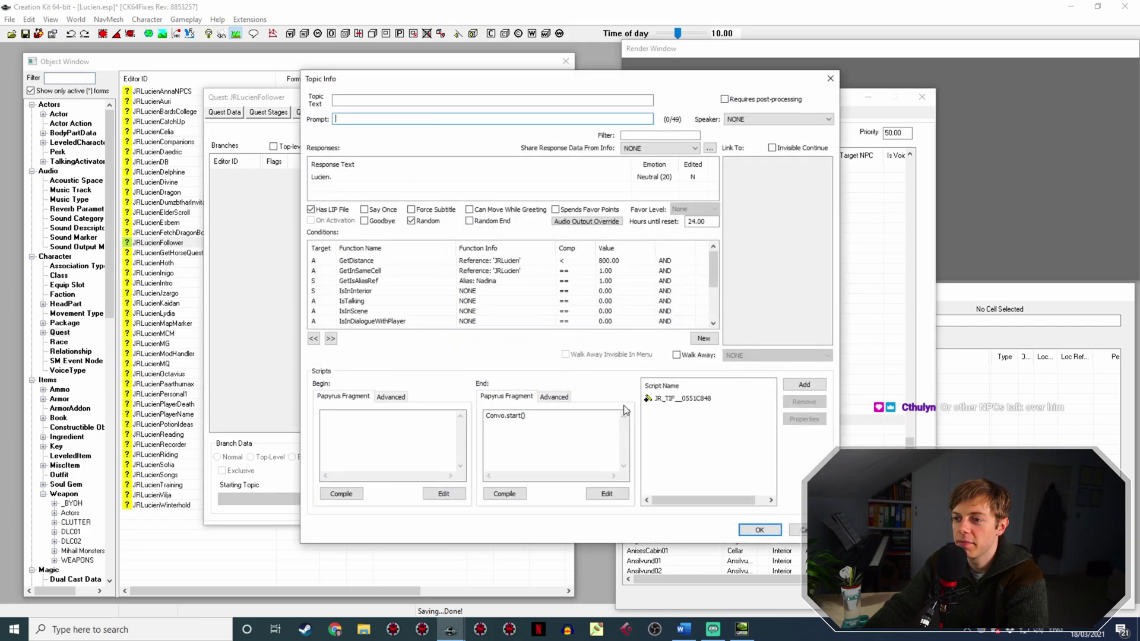
{"action": "left_click", "coordinate": [759, 529]}
{"action": "left_click", "coordinate": [519, 411]}
{"action": "double_click", "coordinate": [520, 411]}
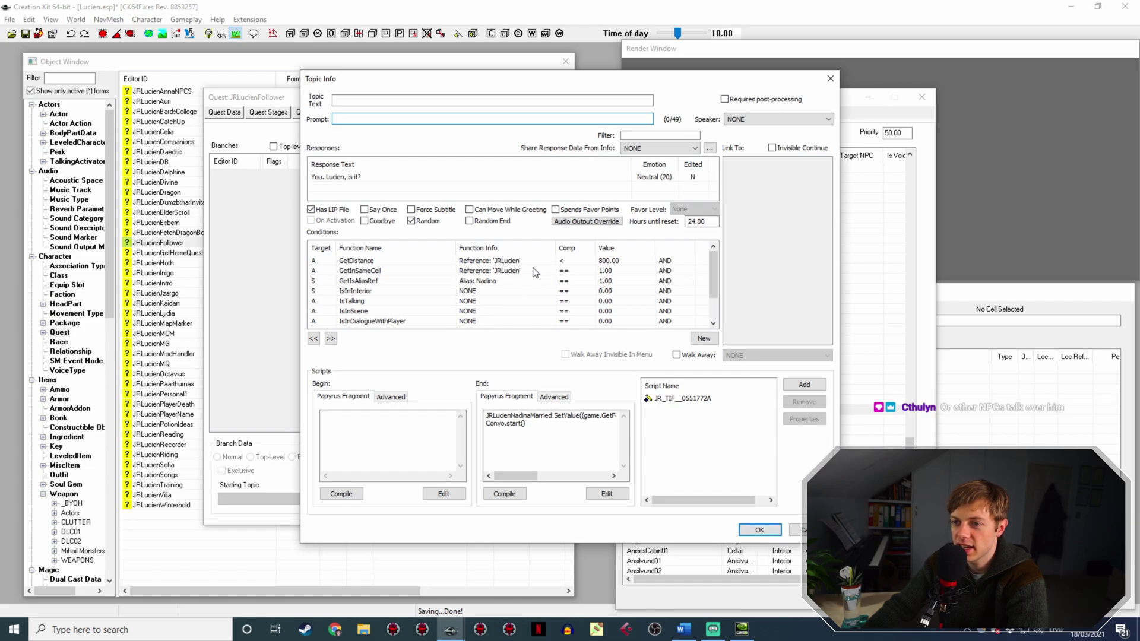
{"action": "left_click", "coordinate": [760, 530]}
{"action": "double_click", "coordinate": [512, 430]}
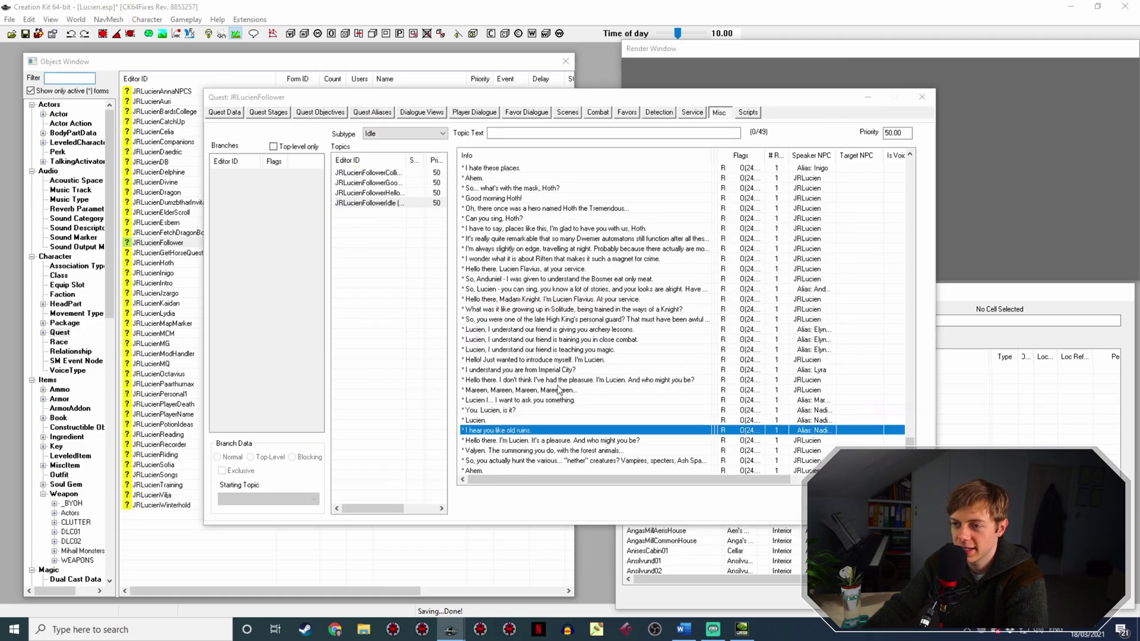
{"action": "left_click", "coordinate": [759, 529]}
{"action": "double_click", "coordinate": [574, 440]}
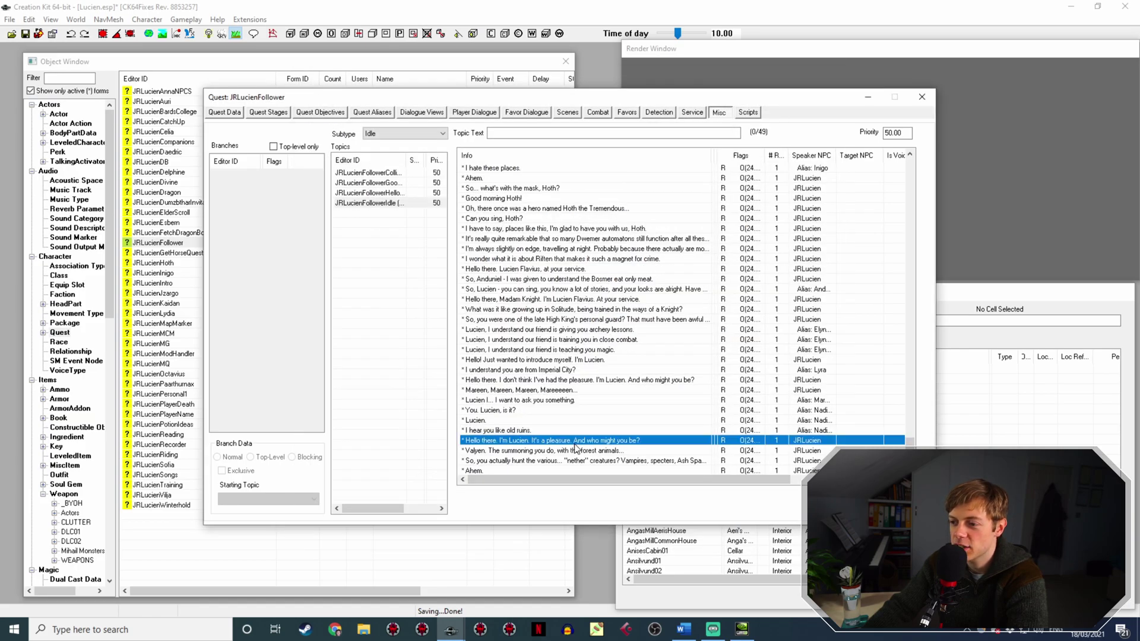
{"action": "left_click", "coordinate": [760, 529]}
Set the GetDistance condition to 800 on the "Valyen. The summoning you do, with the forest animals" line.
{"action": "scroll", "coordinate": [620, 389], "scroll_direction": "down", "scroll_amount": 2}
{"action": "double_click", "coordinate": [619, 389]}
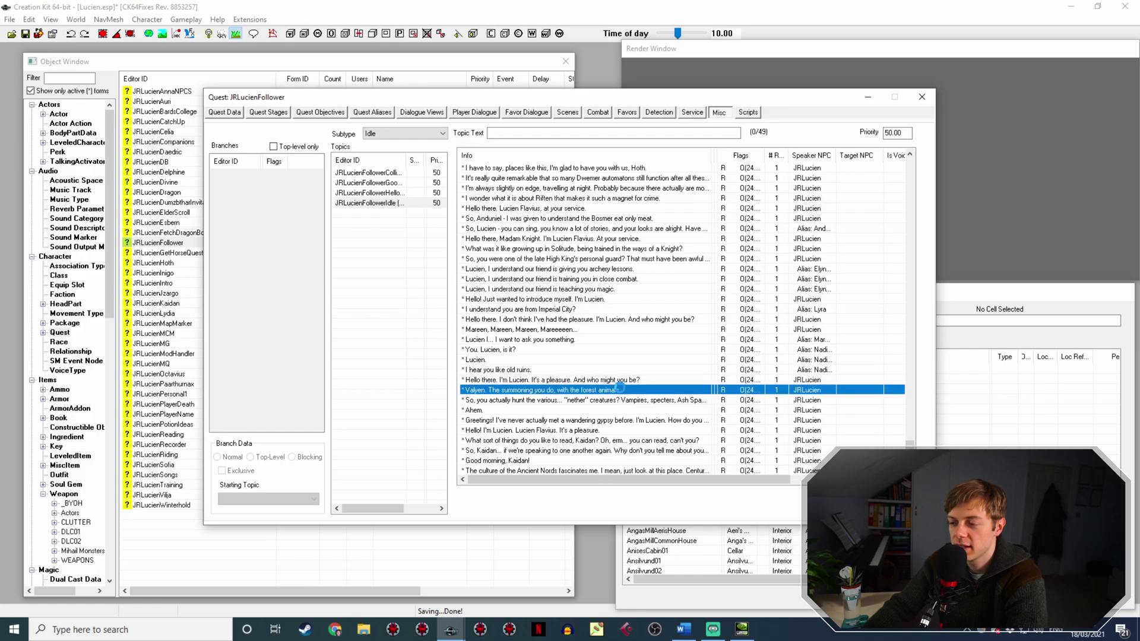
{"action": "left_click", "coordinate": [621, 263]}
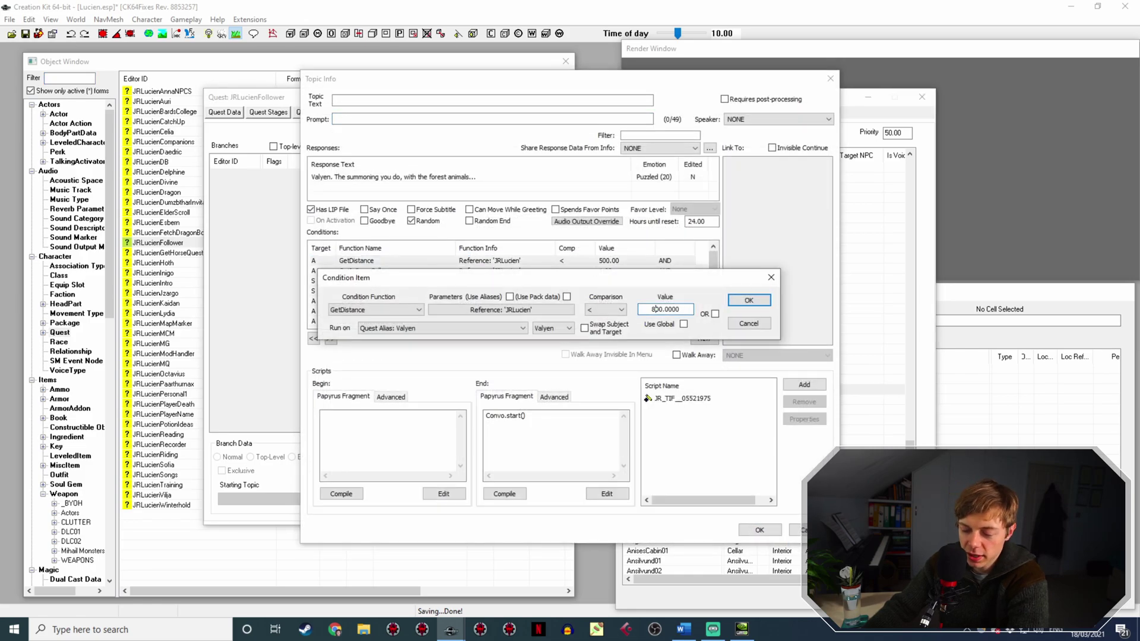
{"action": "key", "text": "Return"}
{"action": "left_click", "coordinate": [759, 530]}
On the "So, you actually hunt the various... nether creatures?" line, set GetDistance to 800 and move GetIsID to the top of the conditions.
{"action": "left_click", "coordinate": [575, 400]}
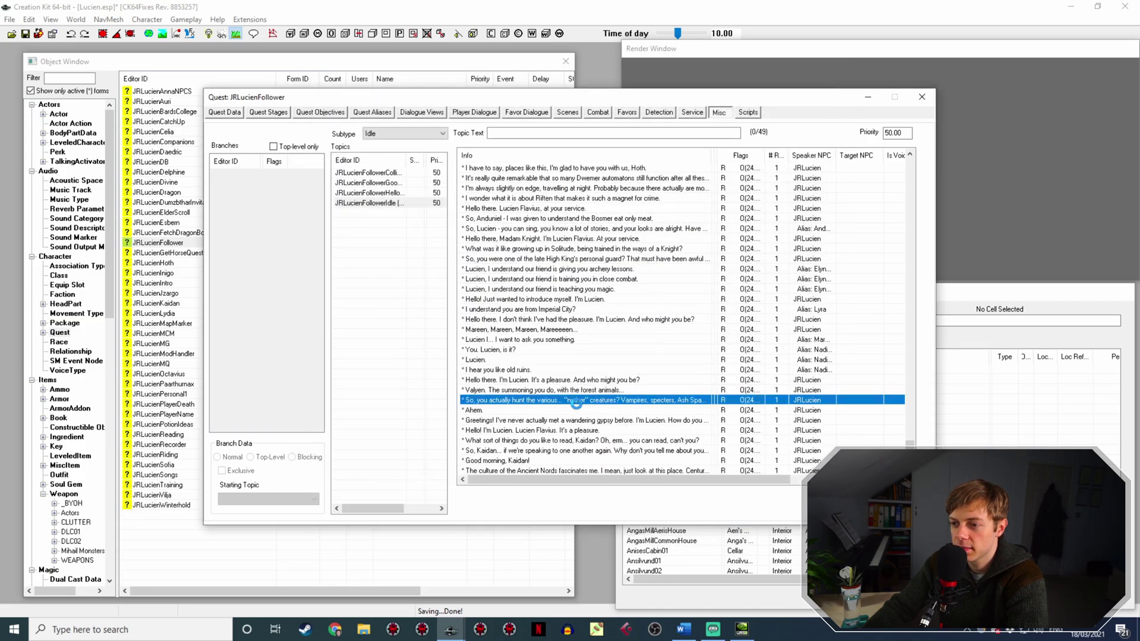
{"action": "left_click", "coordinate": [603, 261]}
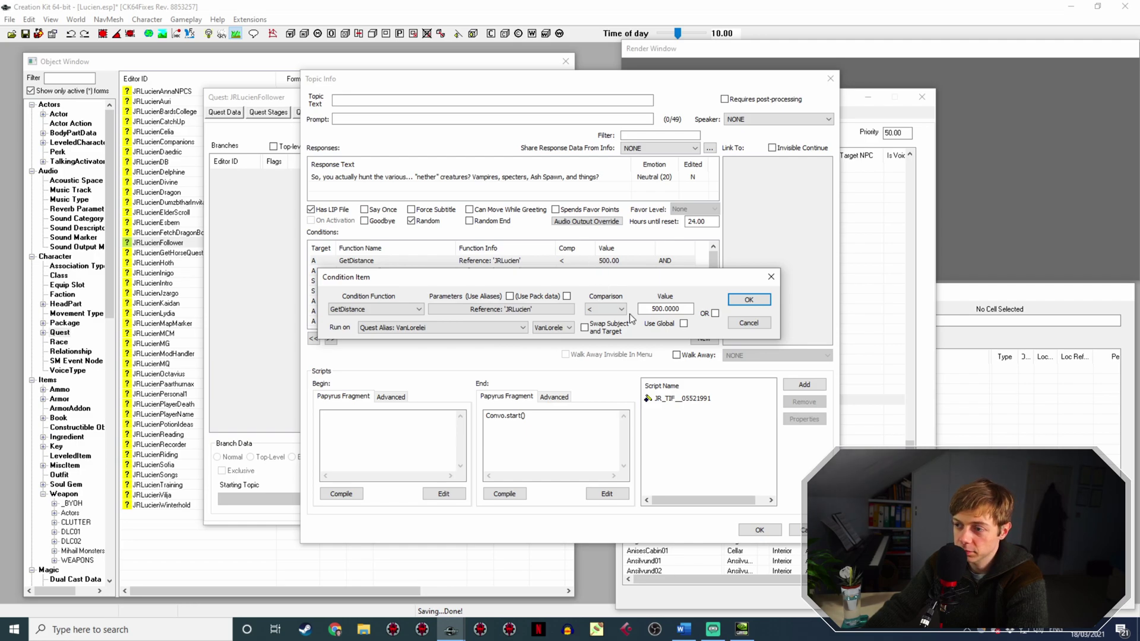
{"action": "key", "text": "Return"}
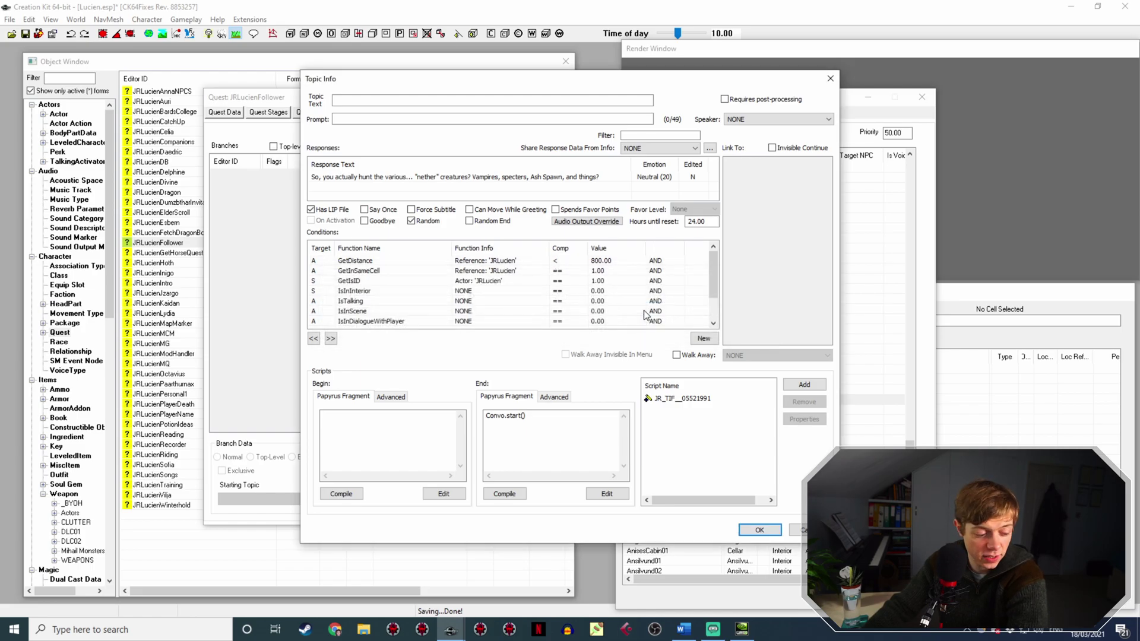
{"action": "left_click", "coordinate": [474, 282]}
{"action": "key", "text": "Left"}
{"action": "key", "text": "Left"}
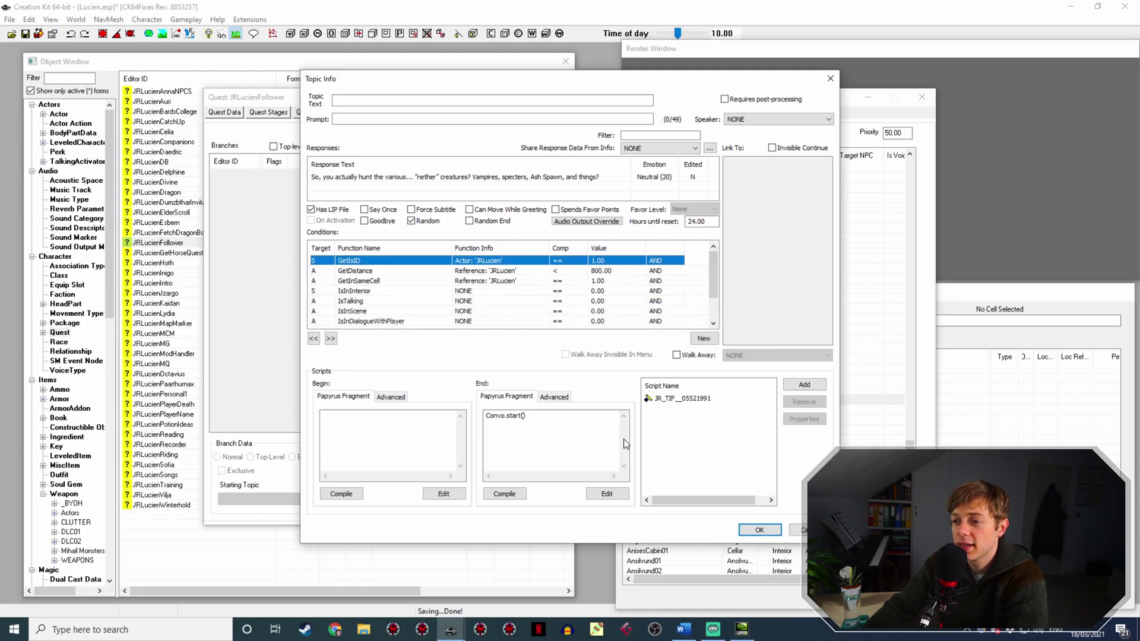
{"action": "left_click", "coordinate": [759, 530]}
Set the GetDistance condition for the Chadra alias to 800 on the "Ahem." line.
{"action": "double_click", "coordinate": [546, 410]}
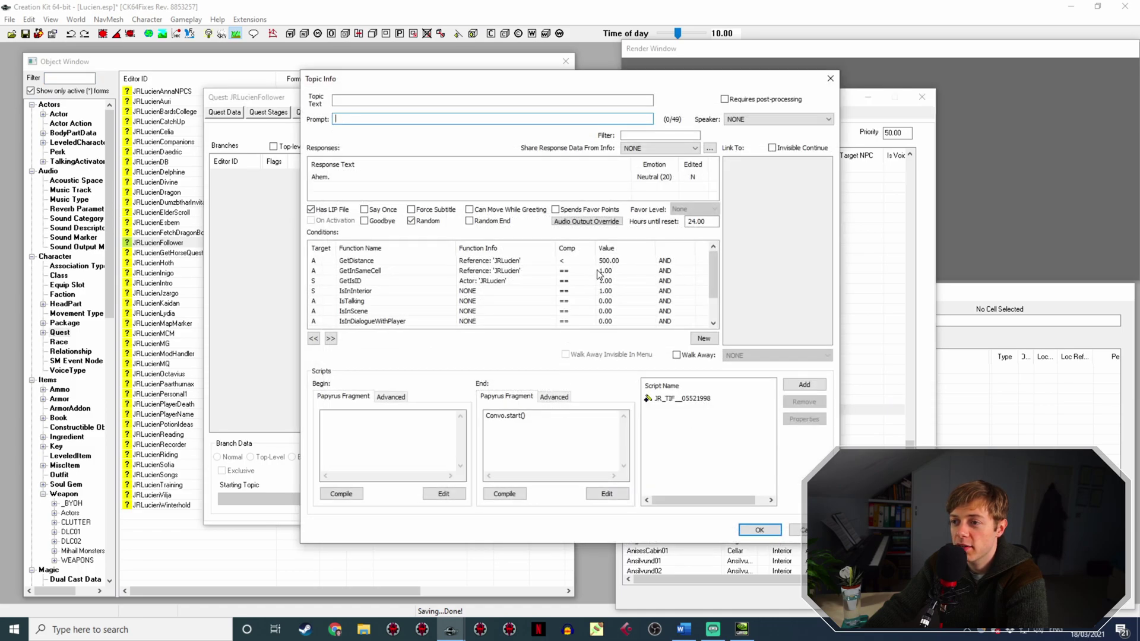
{"action": "left_click", "coordinate": [612, 262]}
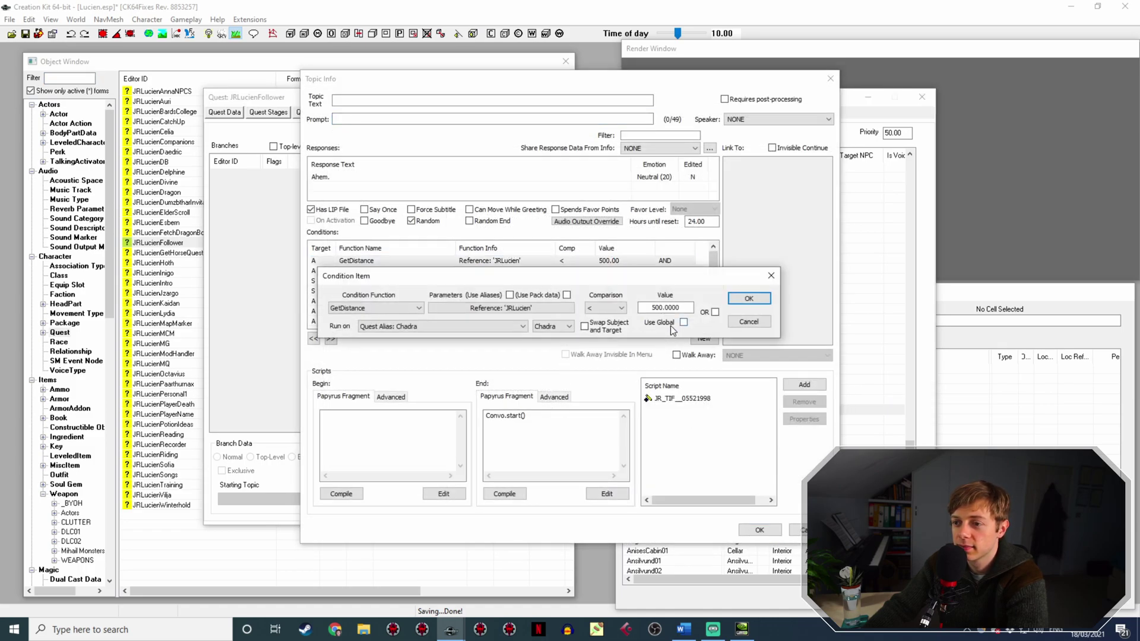
{"action": "key", "text": "Return"}
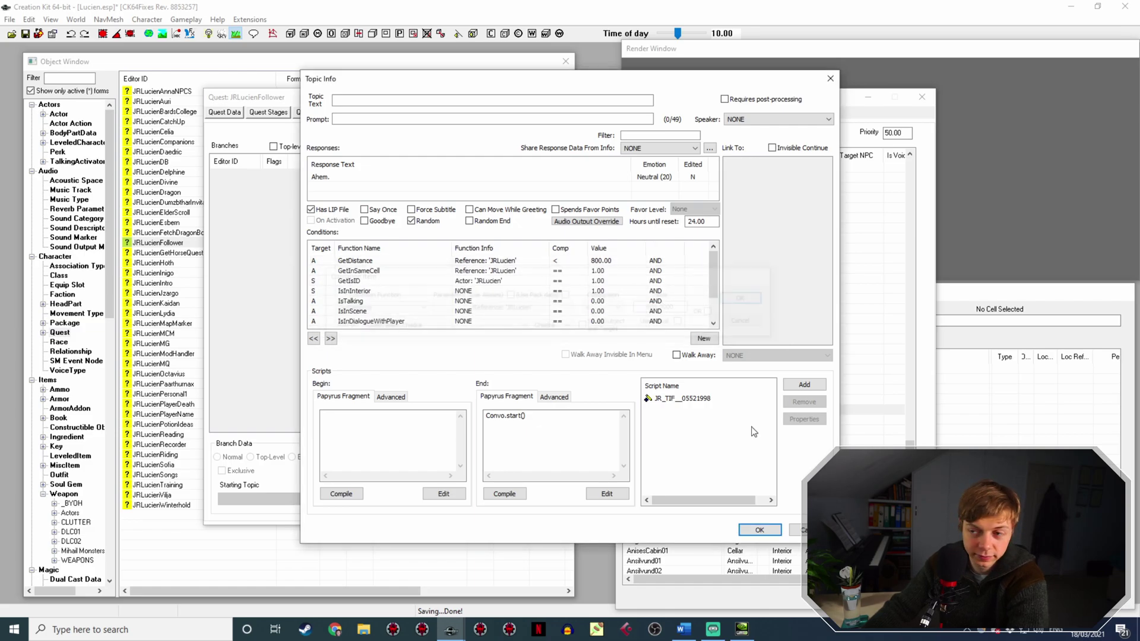
{"action": "left_click", "coordinate": [759, 529]}
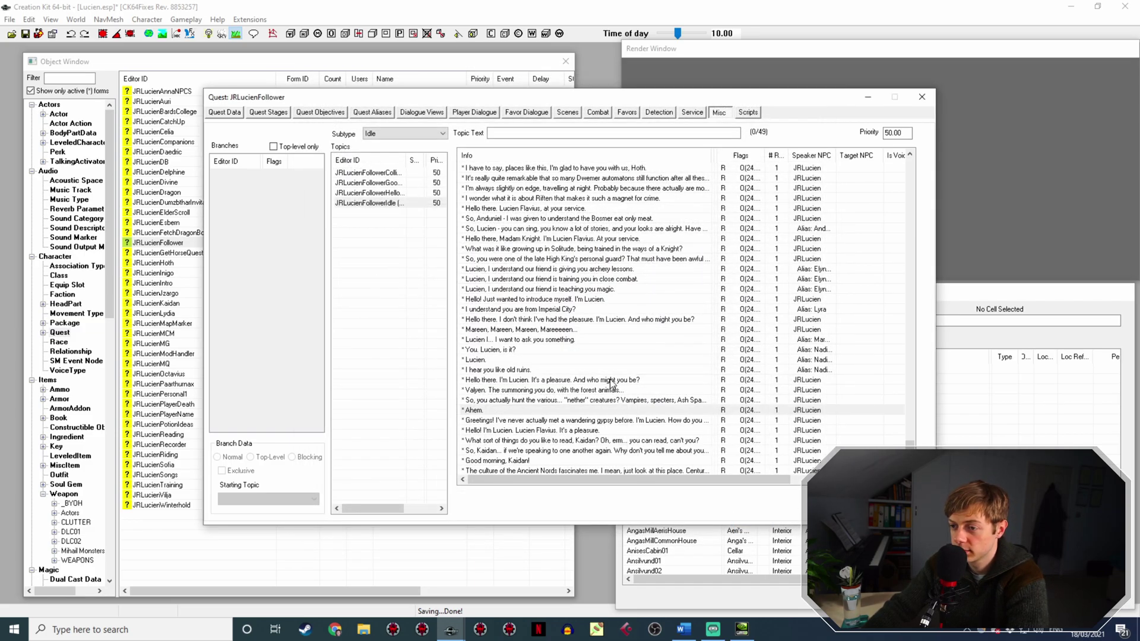
Set the Zorya alias's GetDistance condition to 800 on the "Greetings! I've never actually met a wandering gypsy before" line.
{"action": "scroll", "coordinate": [611, 383], "scroll_direction": "down", "scroll_amount": 1}
{"action": "double_click", "coordinate": [593, 391]}
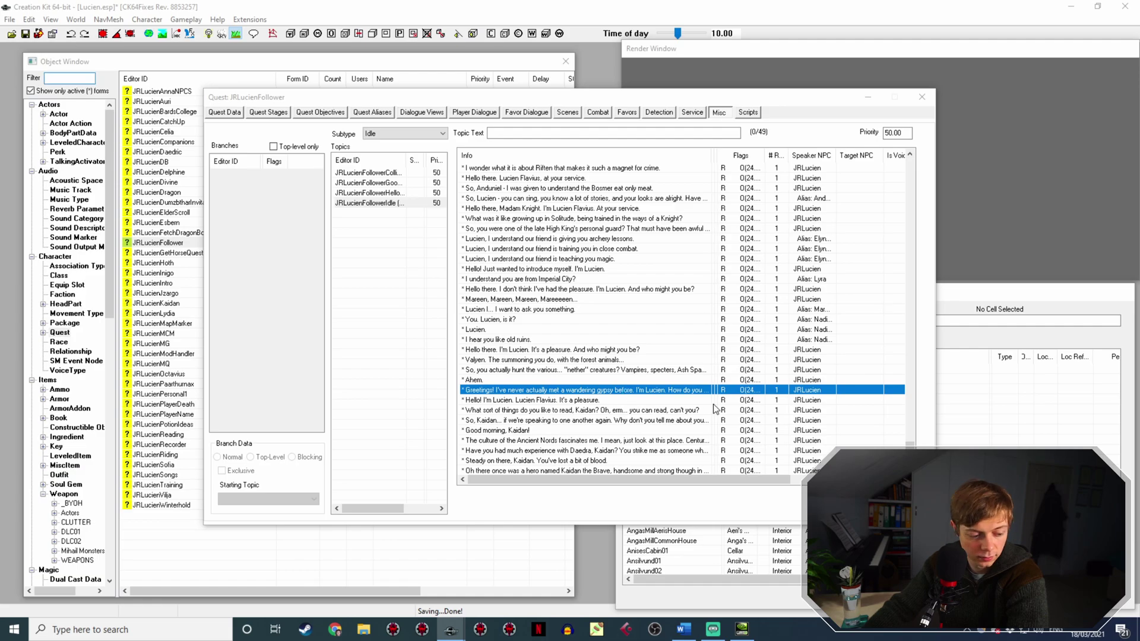
{"action": "double_click", "coordinate": [596, 271]}
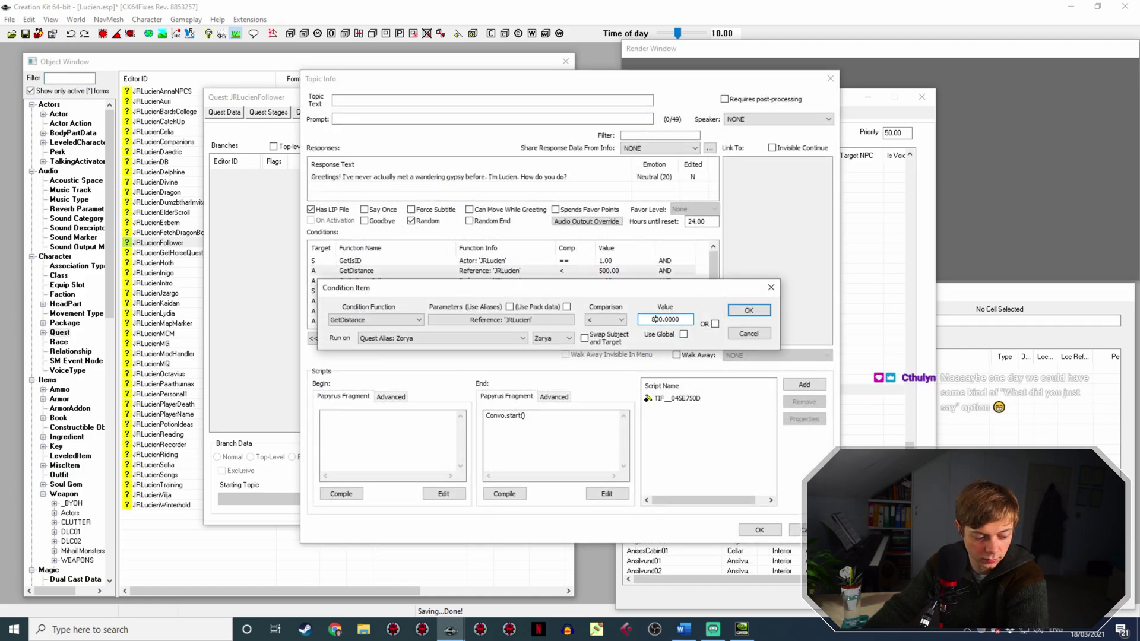
{"action": "key", "text": "Return"}
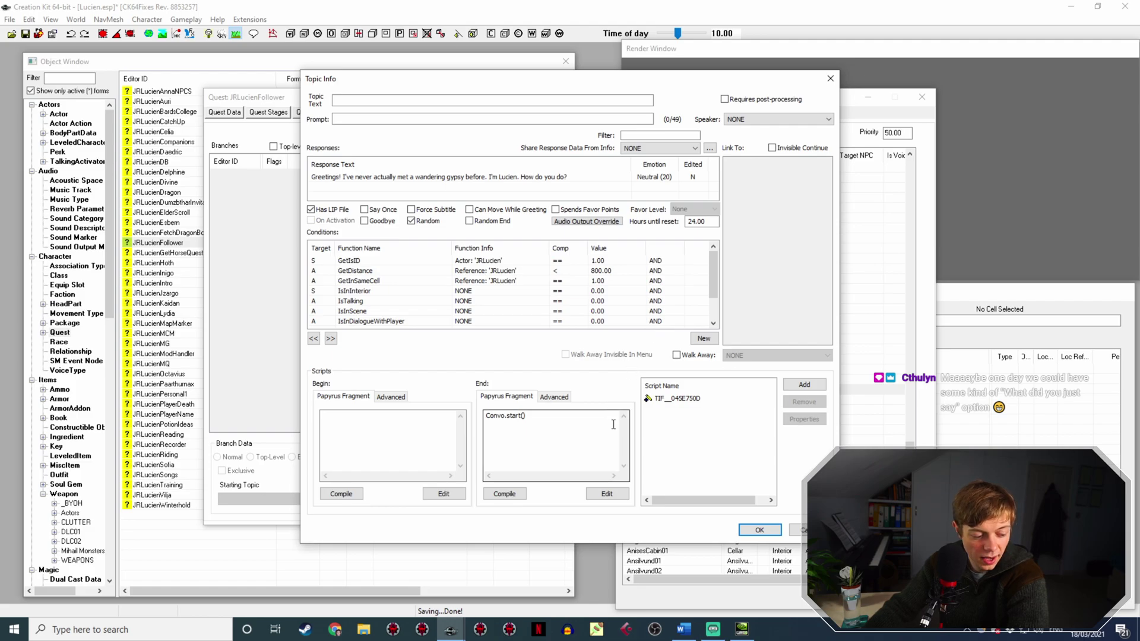
{"action": "left_click", "coordinate": [760, 529]}
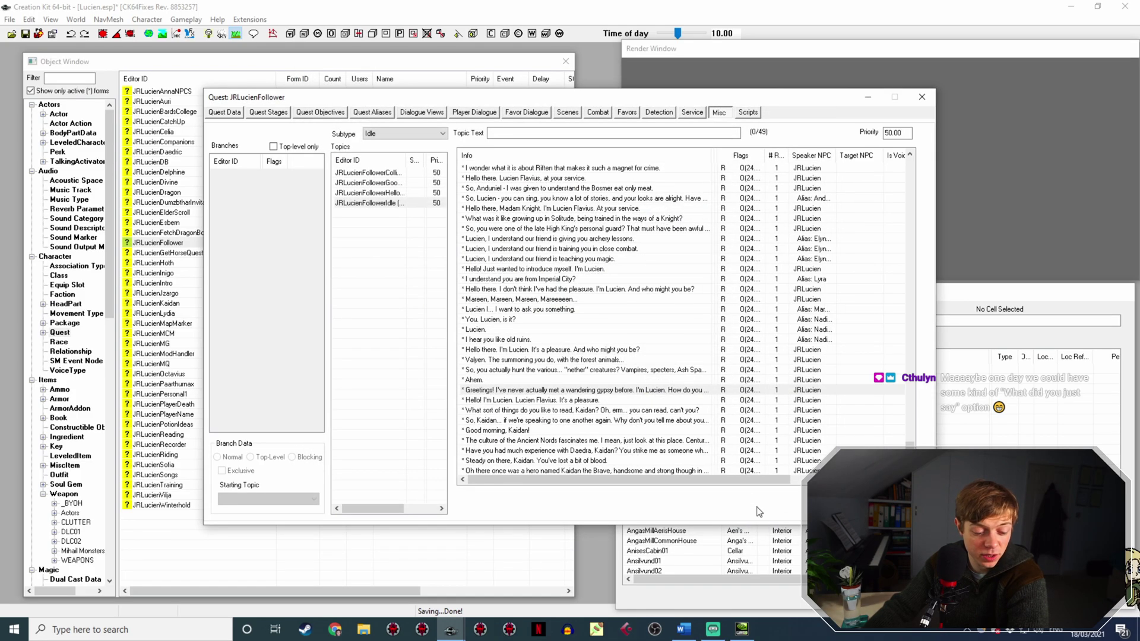
Set the Kaidan alias's GetDistance condition to 800 on the "Hello! I'm Lucien. Lucien Flavius. It's a pleasure." line.
{"action": "double_click", "coordinate": [551, 400]}
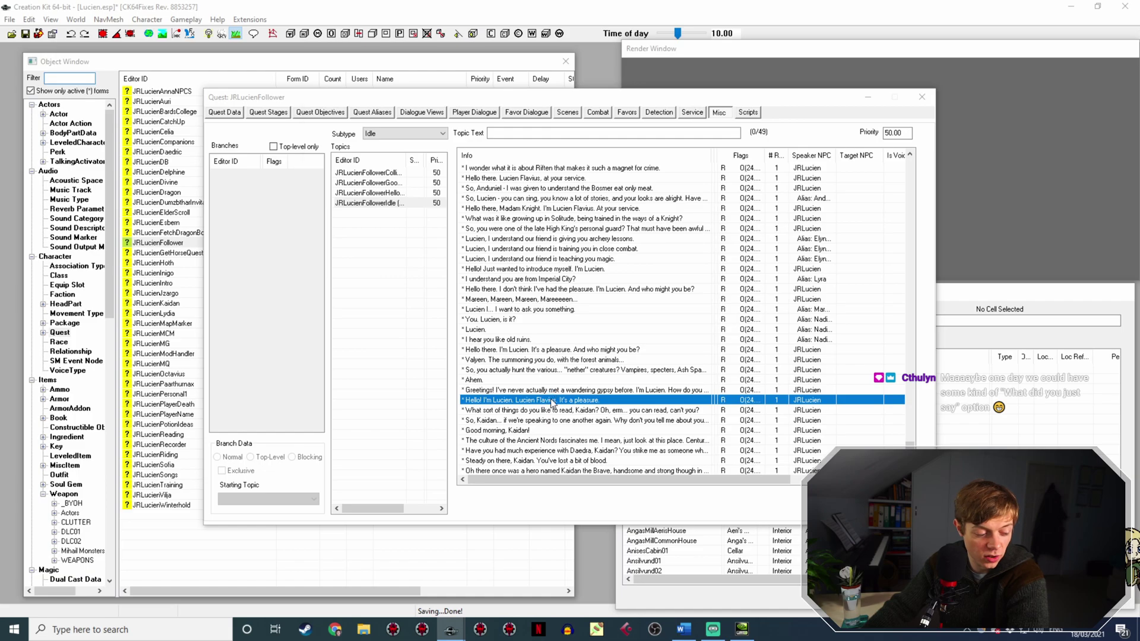
{"action": "double_click", "coordinate": [572, 271]}
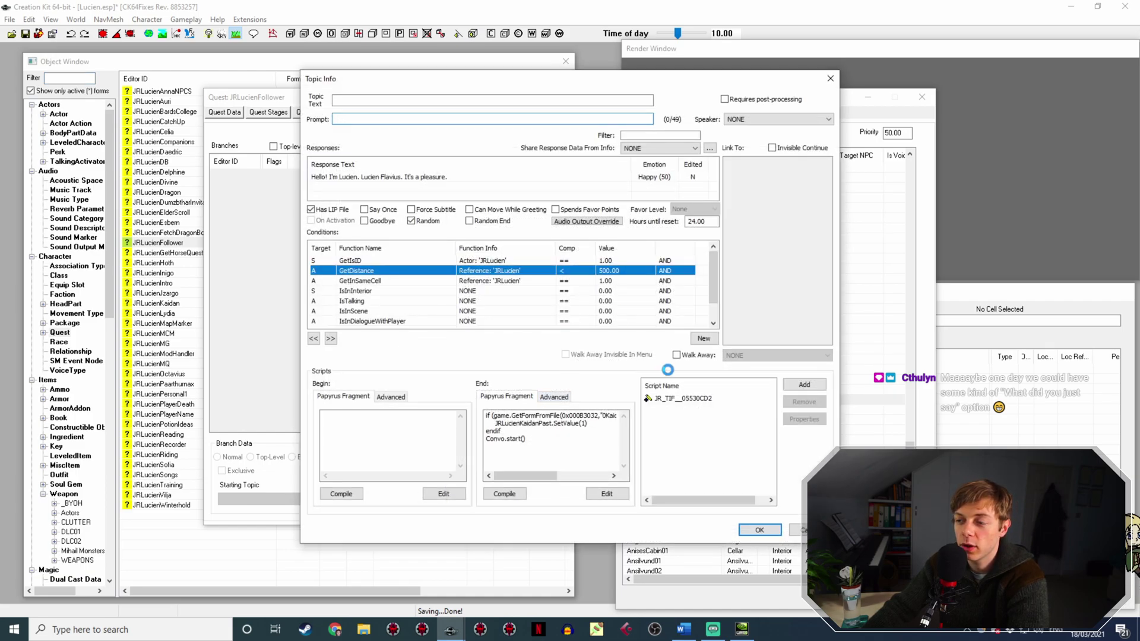
{"action": "type", "text": "800.0000"}
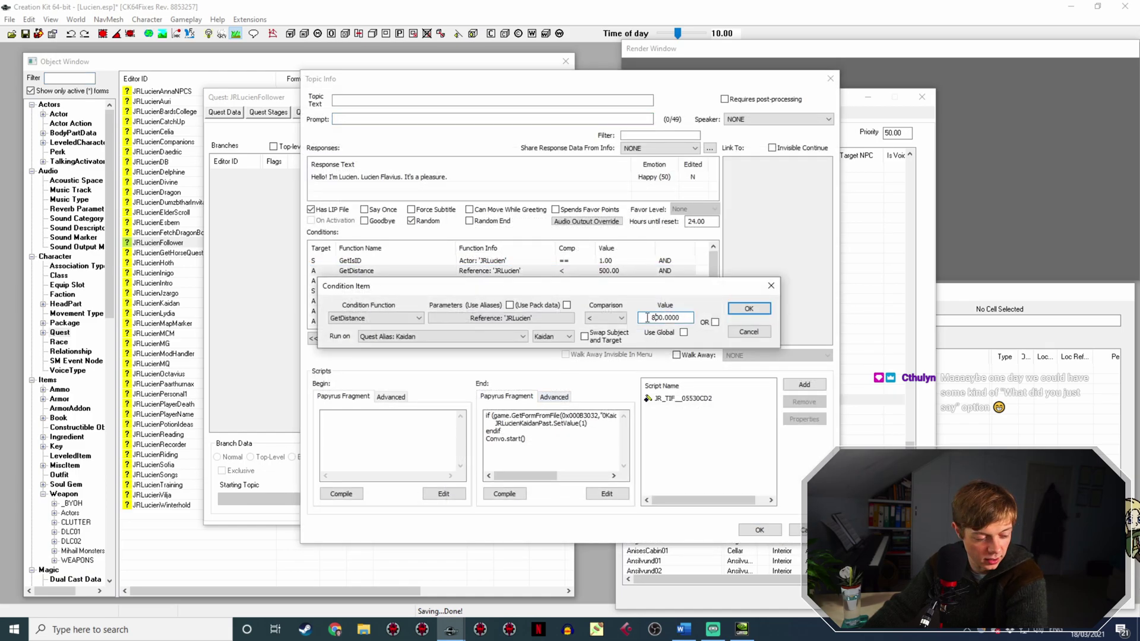
{"action": "key", "text": "Return"}
{"action": "left_click", "coordinate": [758, 530]}
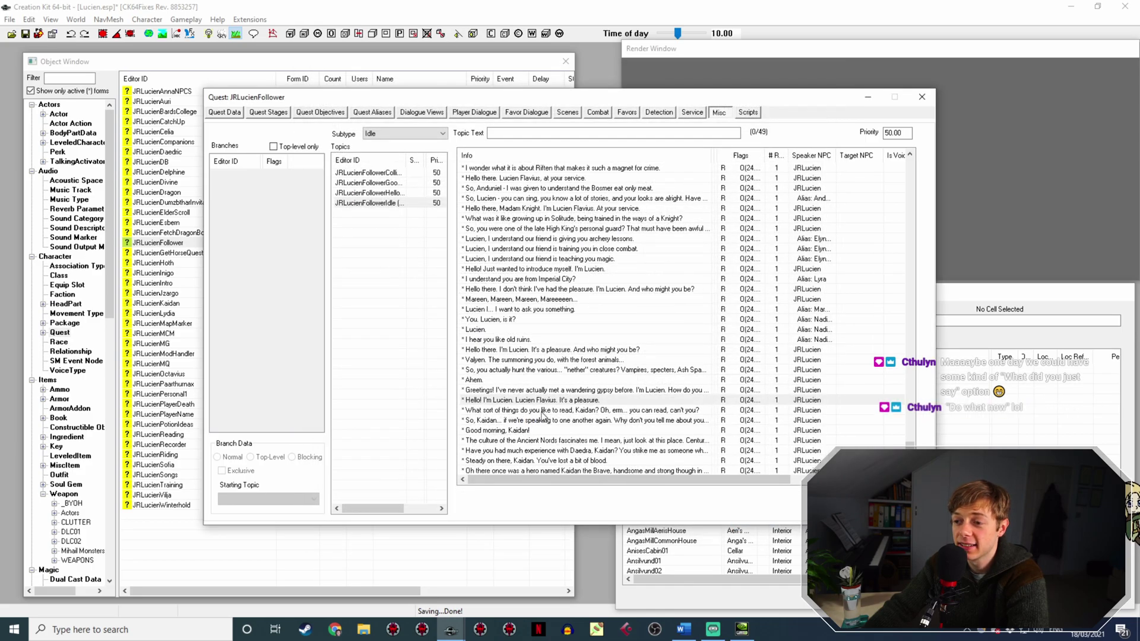
Set the GetDistance condition to 800 on the "What sort of things do you like to read, Kaidan?" line.
{"action": "left_click", "coordinate": [542, 410]}
{"action": "double_click", "coordinate": [541, 410]}
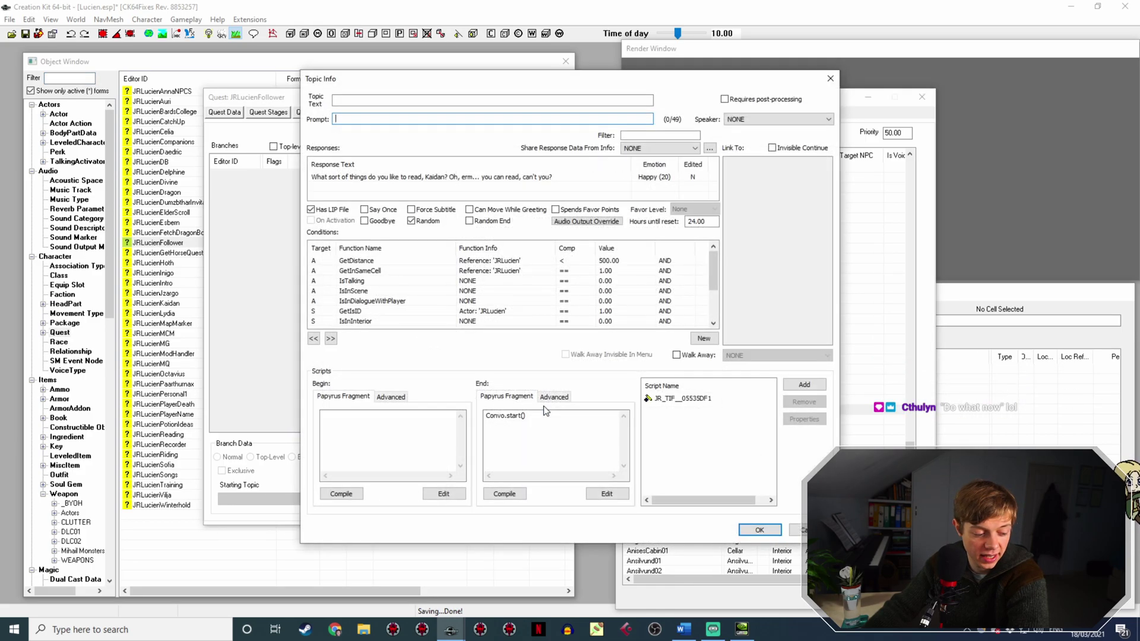
{"action": "double_click", "coordinate": [625, 260]}
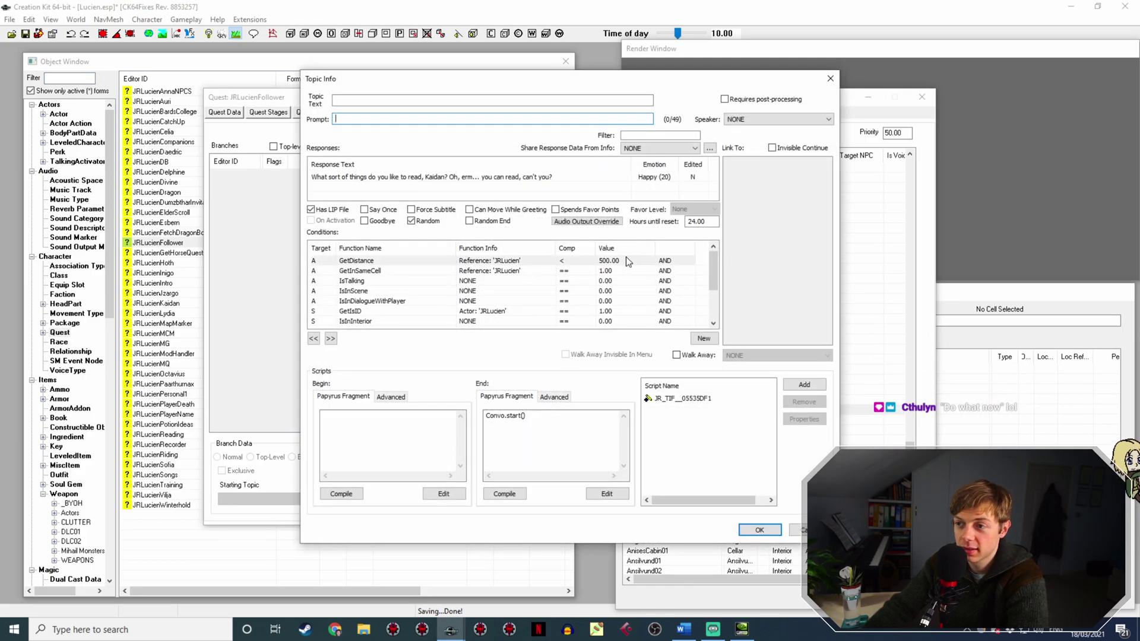
{"action": "left_click", "coordinate": [648, 303]}
{"action": "key", "text": "Delete"}
{"action": "type", "text": "8"}
{"action": "left_click", "coordinate": [749, 294]}
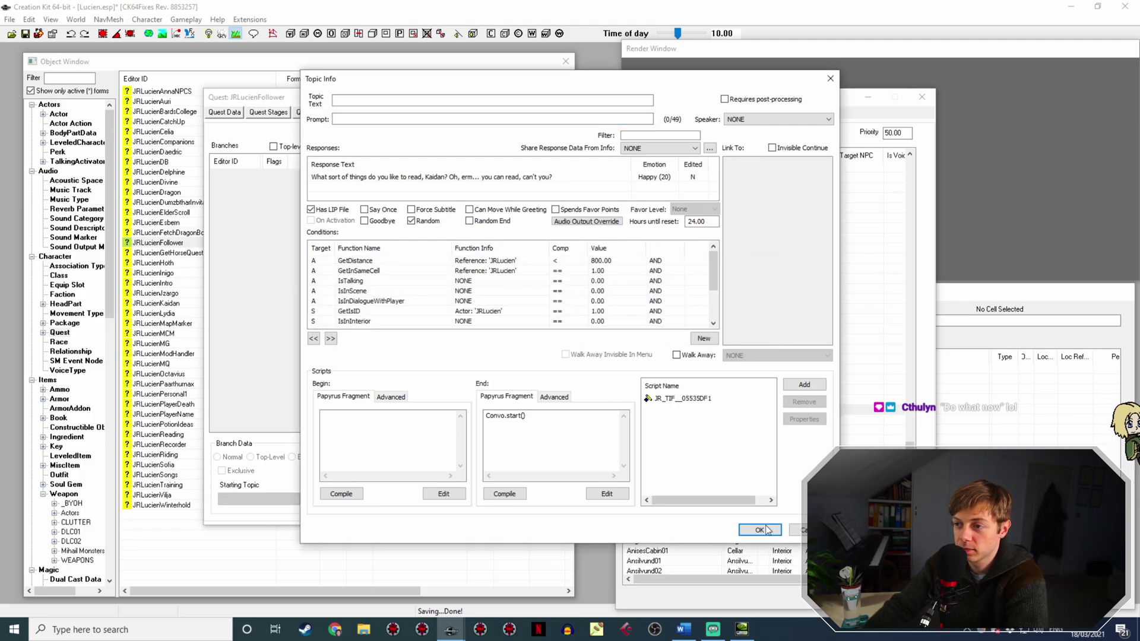
{"action": "left_click", "coordinate": [759, 530]}
Set the GetDistance condition to 800 on the "So, Kaidan... if we're speaking to one another again" line.
{"action": "left_click", "coordinate": [501, 420]}
{"action": "double_click", "coordinate": [501, 420]}
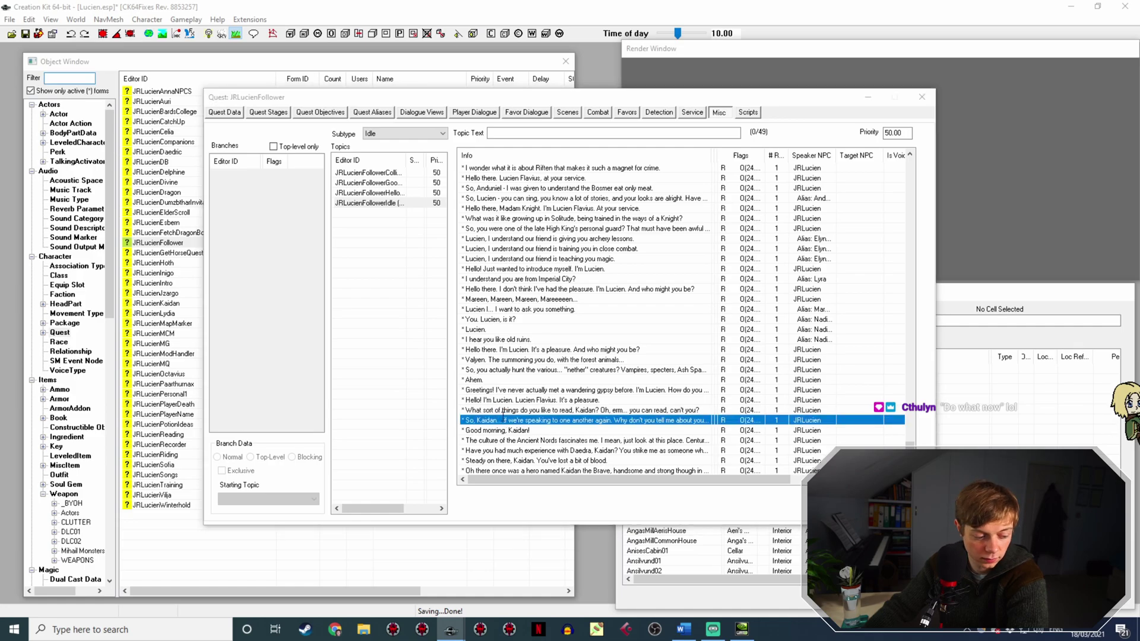
{"action": "left_click", "coordinate": [593, 260]}
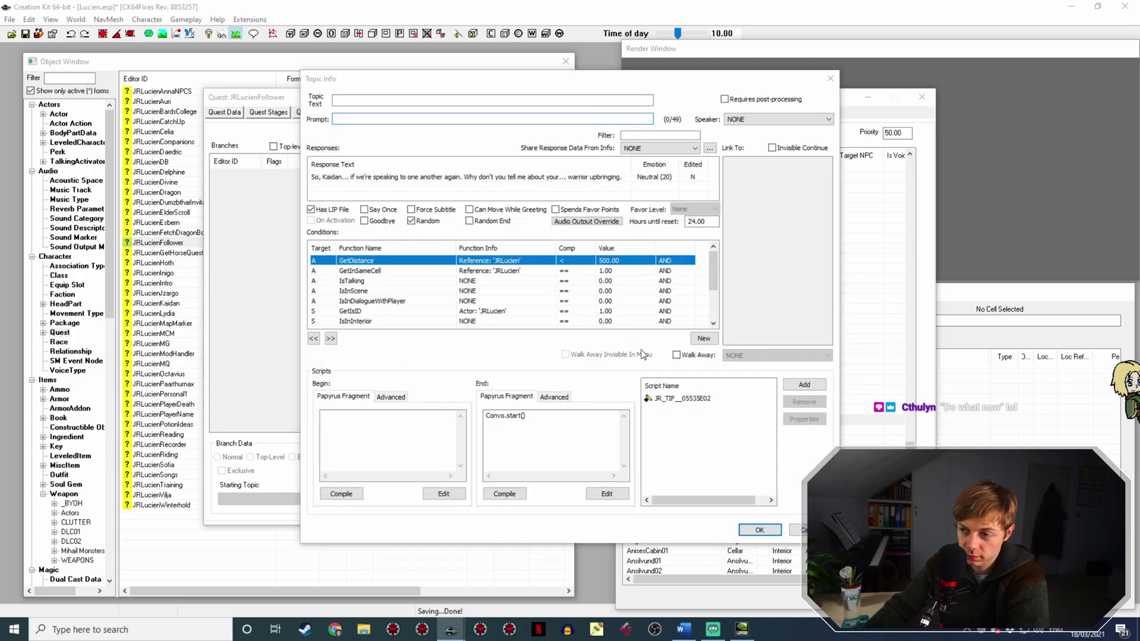
{"action": "left_click", "coordinate": [643, 305]}
{"action": "key", "text": "Delete"}
{"action": "left_click", "coordinate": [748, 294]}
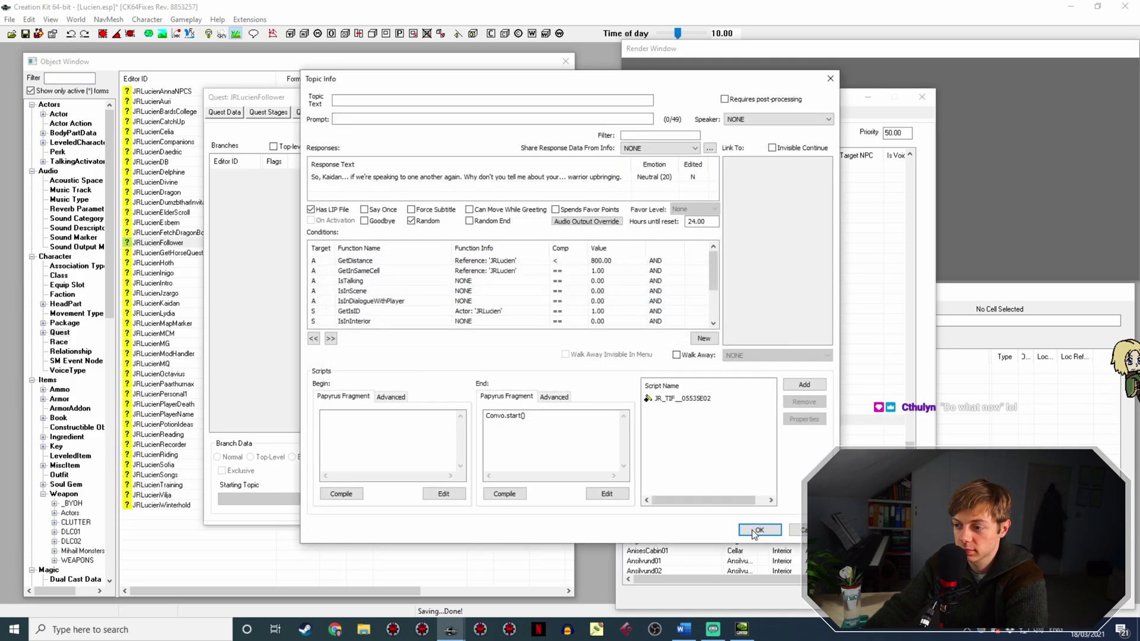
{"action": "left_click", "coordinate": [758, 530]}
Set the GetDistance condition to 800 on the "Good morning, Kaidan!" line.
{"action": "scroll", "coordinate": [564, 385], "scroll_direction": "down", "scroll_amount": 2}
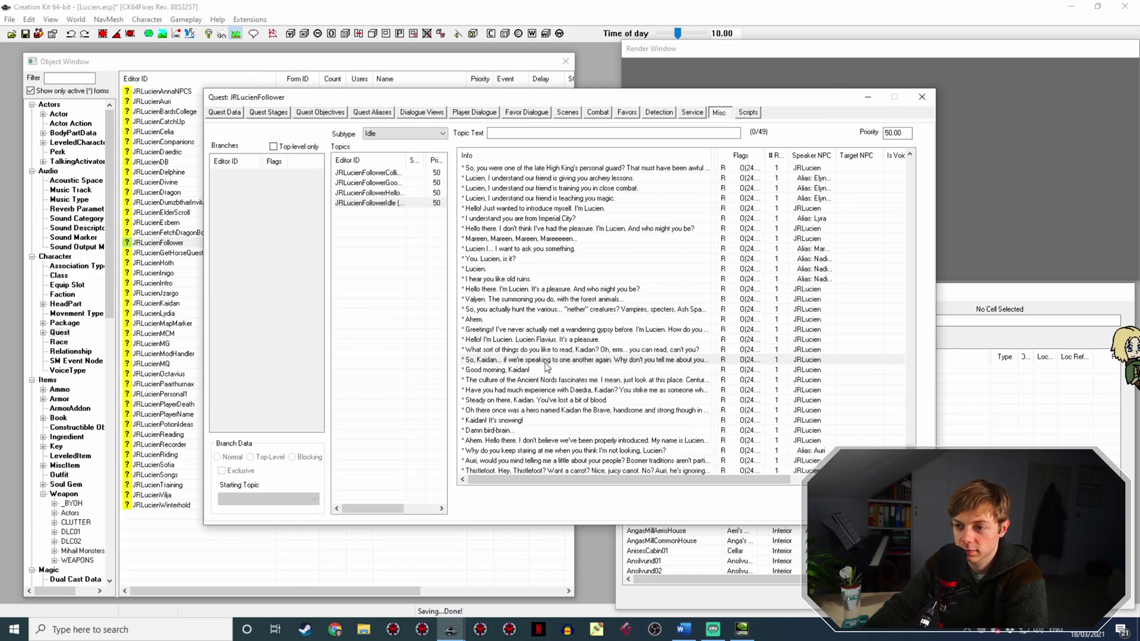
{"action": "left_click", "coordinate": [540, 370]}
{"action": "double_click", "coordinate": [540, 370]}
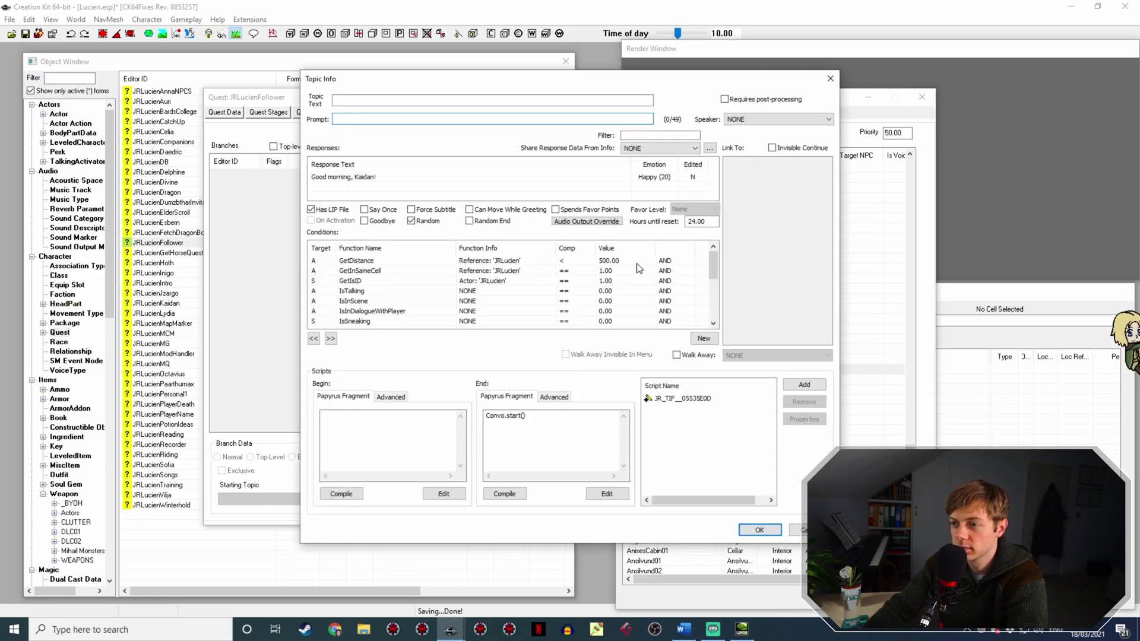
{"action": "left_click", "coordinate": [652, 311]}
{"action": "key", "text": "Delete"}
{"action": "type", "text": "8"}
{"action": "key", "text": "Return"}
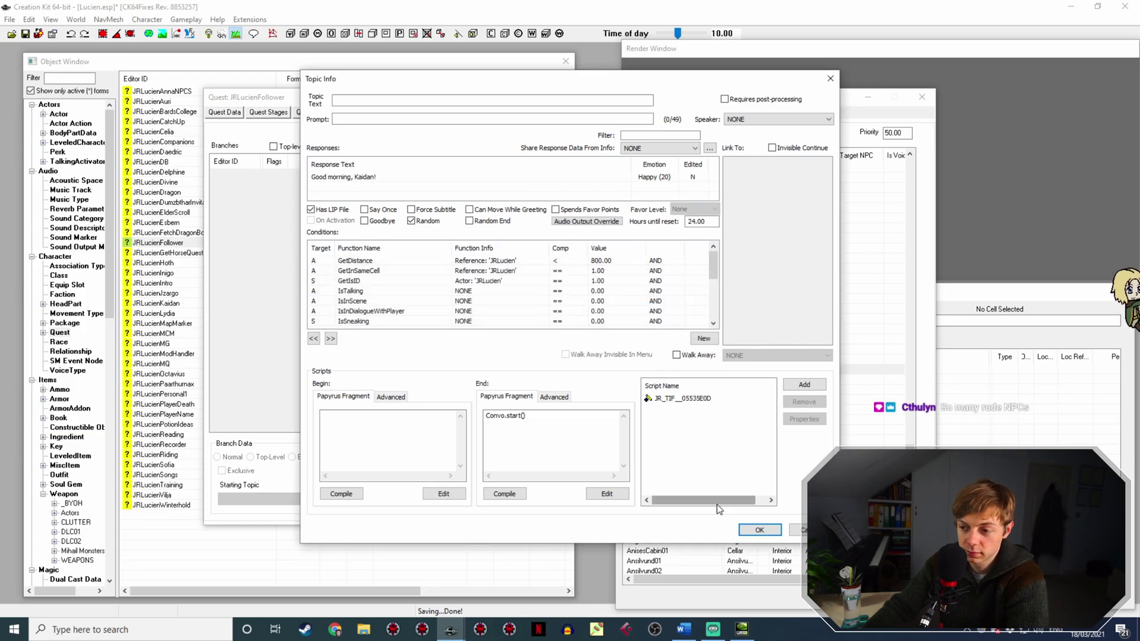
{"action": "left_click", "coordinate": [760, 529]}
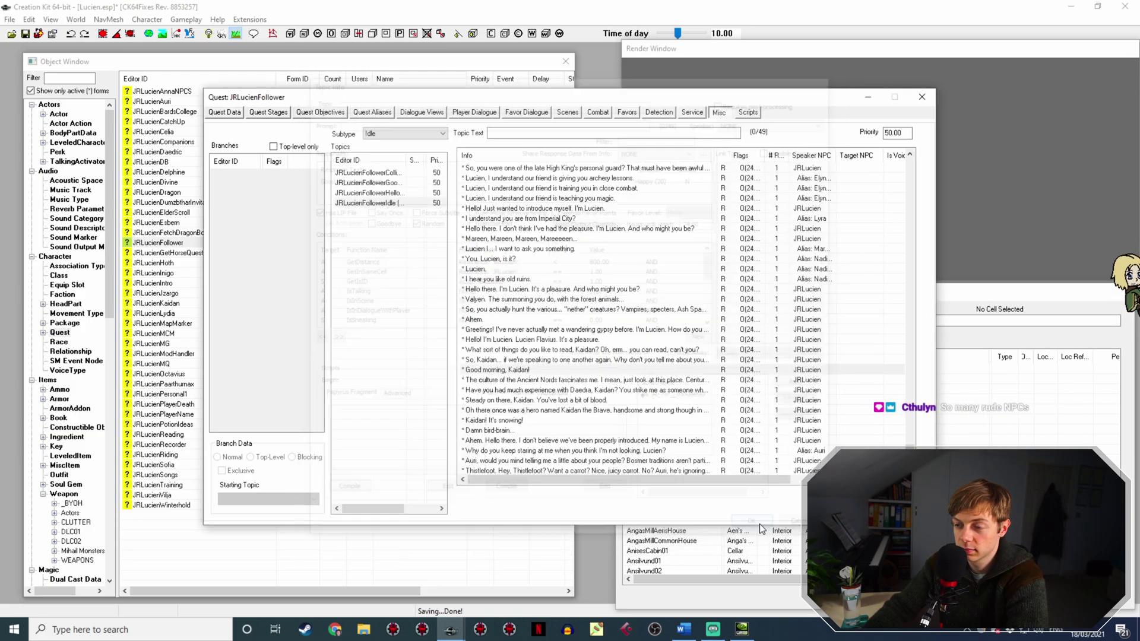
Recheck the conditions on the "What sort of things do you like to read, Kaidan?" and "Hello! I'm Lucien. Lucien Flavius." lines.
{"action": "double_click", "coordinate": [559, 350]}
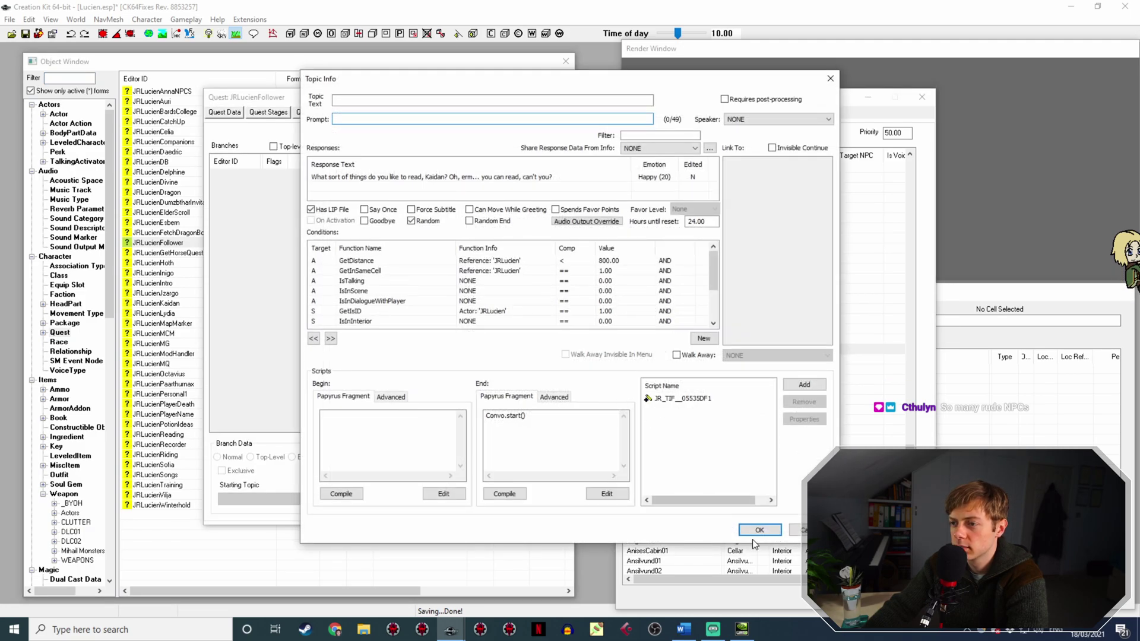
{"action": "left_click", "coordinate": [756, 528]}
{"action": "double_click", "coordinate": [546, 340]}
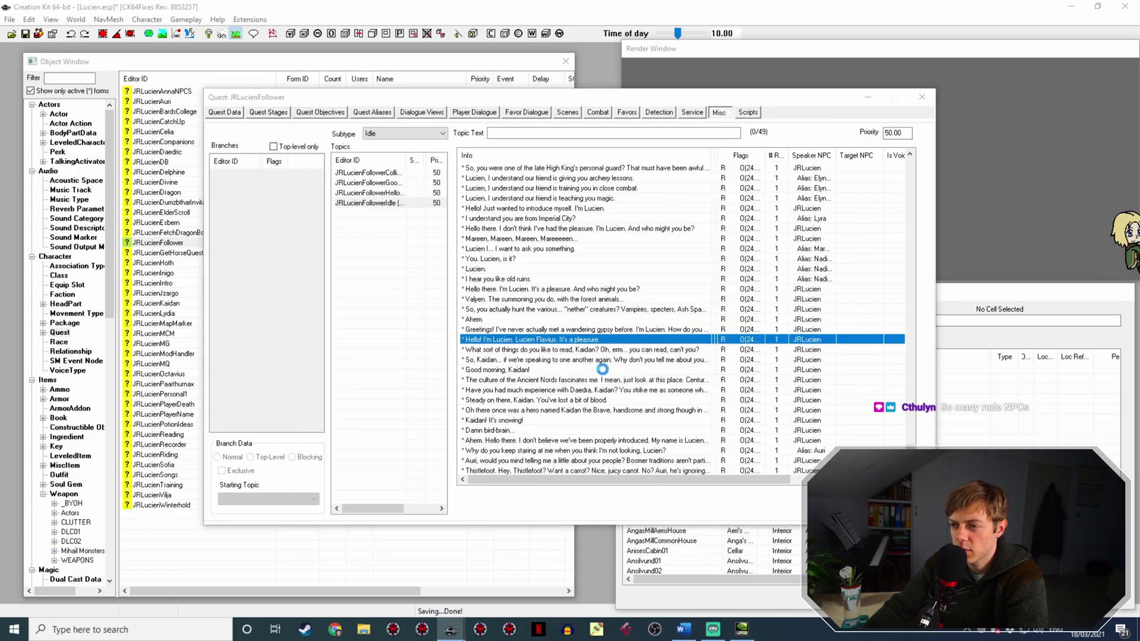
{"action": "left_click", "coordinate": [759, 527]}
On the "So, Kaidan... if we're speaking to one another again" line, move the GetIsID condition to the top of the conditions.
{"action": "double_click", "coordinate": [539, 359]}
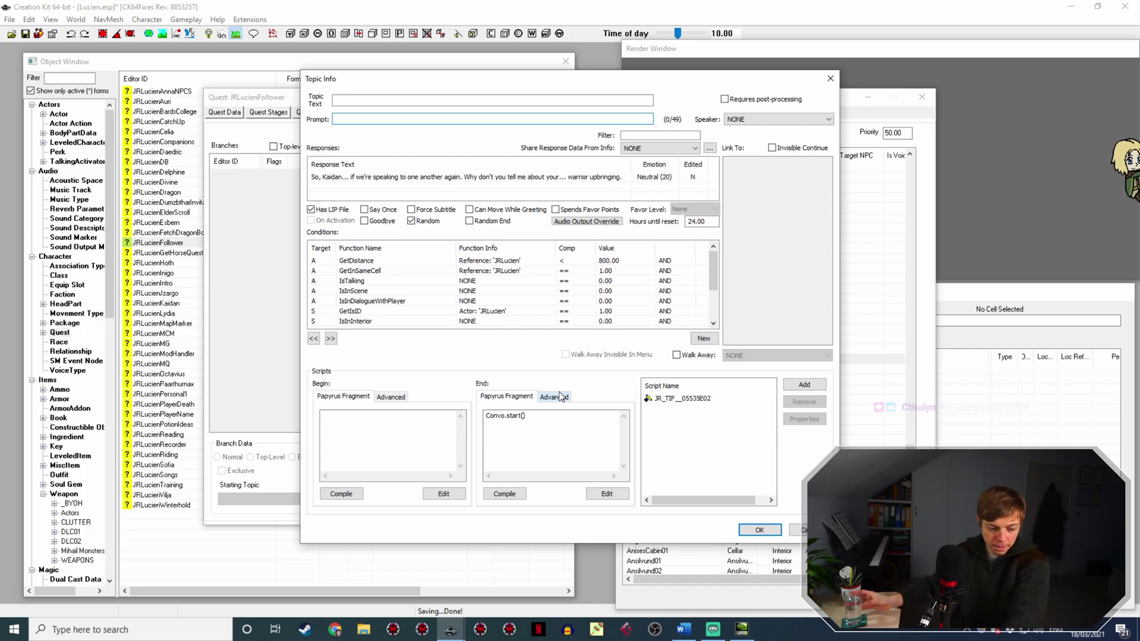
{"action": "left_click_drag", "start_coordinate": [522, 271], "coordinate": [523, 260]}
{"action": "key", "text": "Right"}
{"action": "left_click", "coordinate": [488, 313]}
{"action": "key", "text": "Left"}
{"action": "key", "text": "Left"}
{"action": "key", "text": "Left"}
{"action": "key", "text": "Left"}
{"action": "key", "text": "Left"}
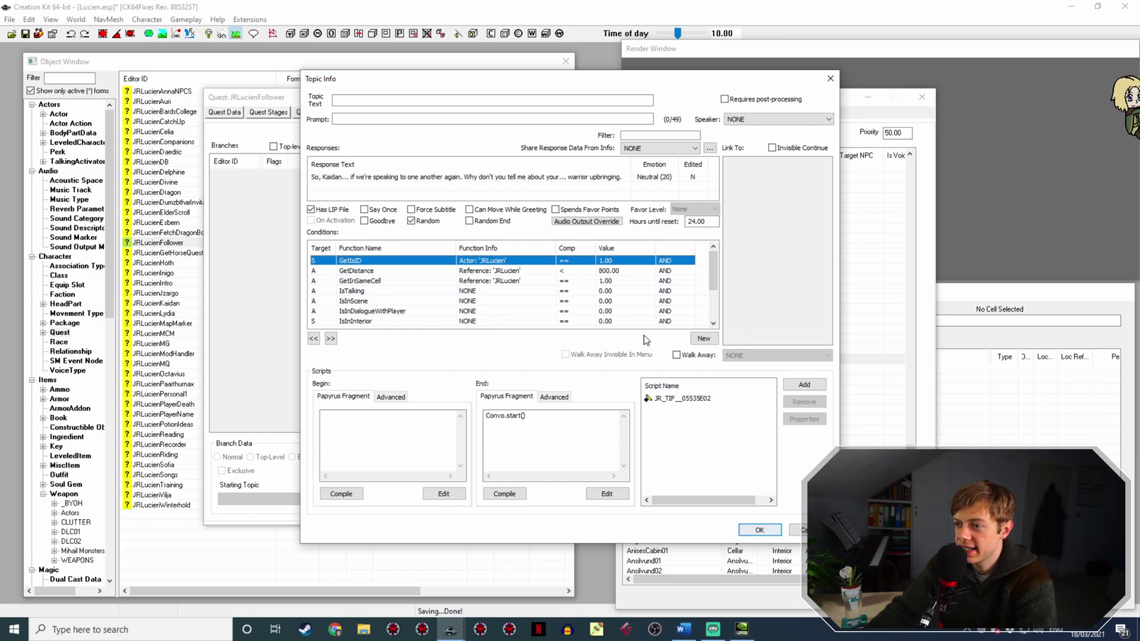
Move GetRandomPercent to the end of the same Kaidan line's conditions, review the resulting order, and save the line.
{"action": "scroll", "coordinate": [608, 276], "scroll_direction": "down", "scroll_amount": 2}
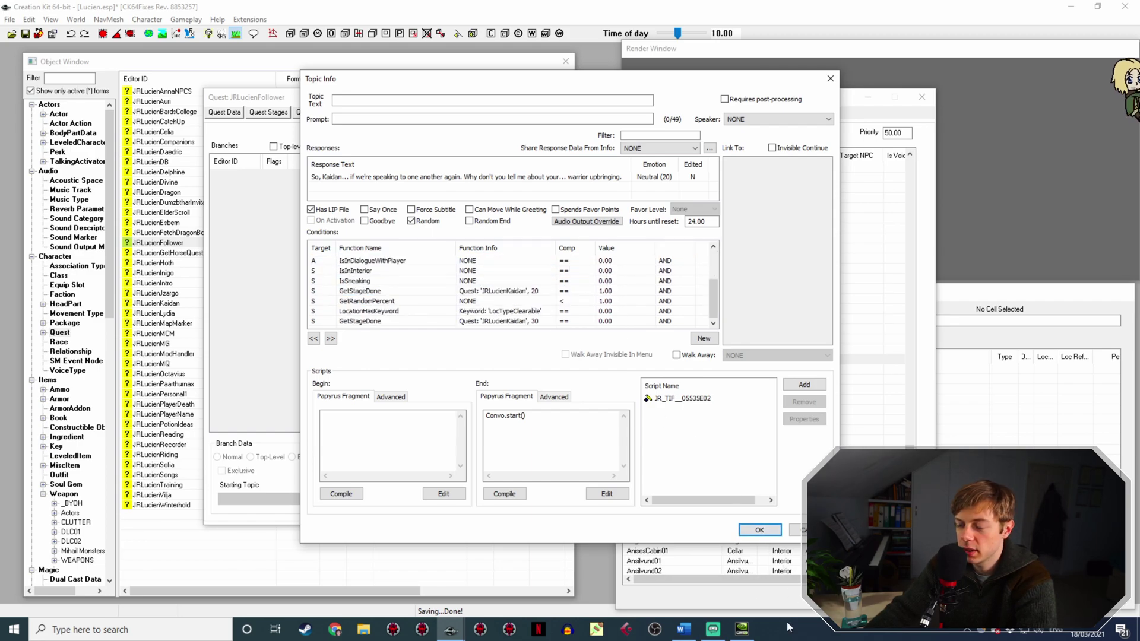
{"action": "left_click", "coordinate": [494, 301]}
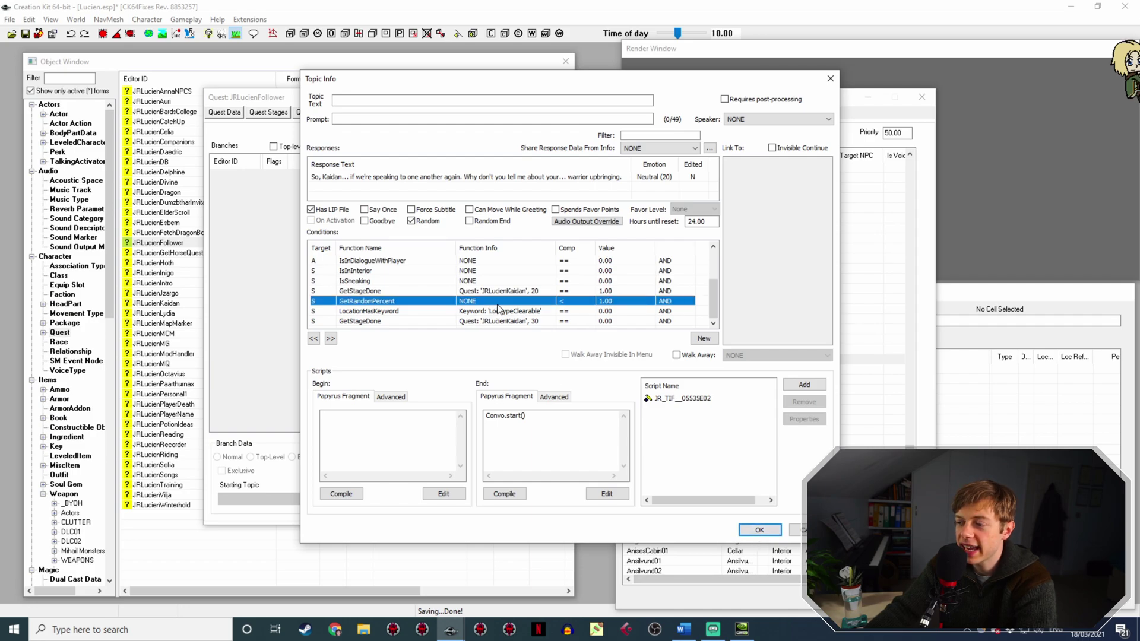
{"action": "key", "text": "Right"}
{"action": "key", "text": "Right"}
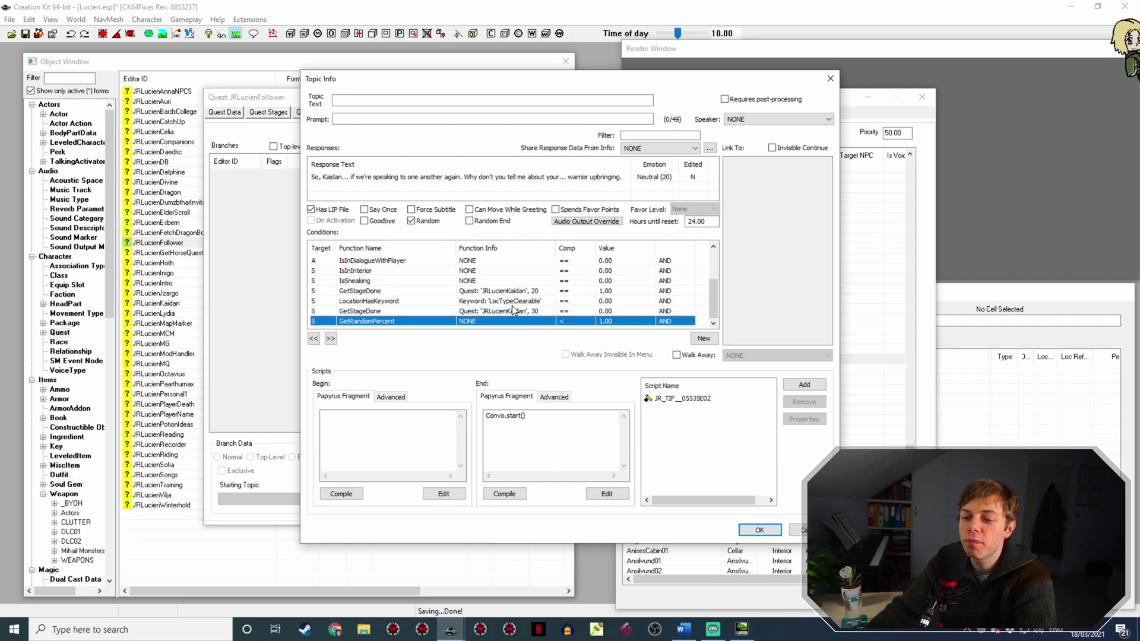
{"action": "scroll", "coordinate": [527, 284], "scroll_direction": "up", "scroll_amount": 2}
{"action": "left_click", "coordinate": [392, 261]}
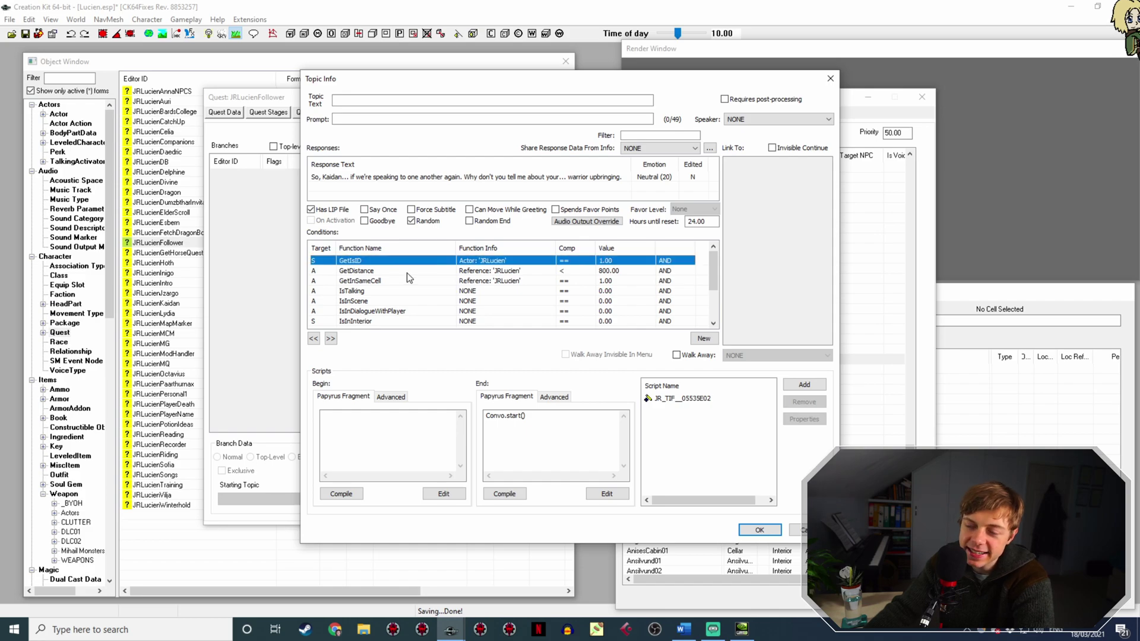
{"action": "scroll", "coordinate": [408, 282], "scroll_direction": "down", "scroll_amount": 2}
{"action": "left_click", "coordinate": [399, 321]}
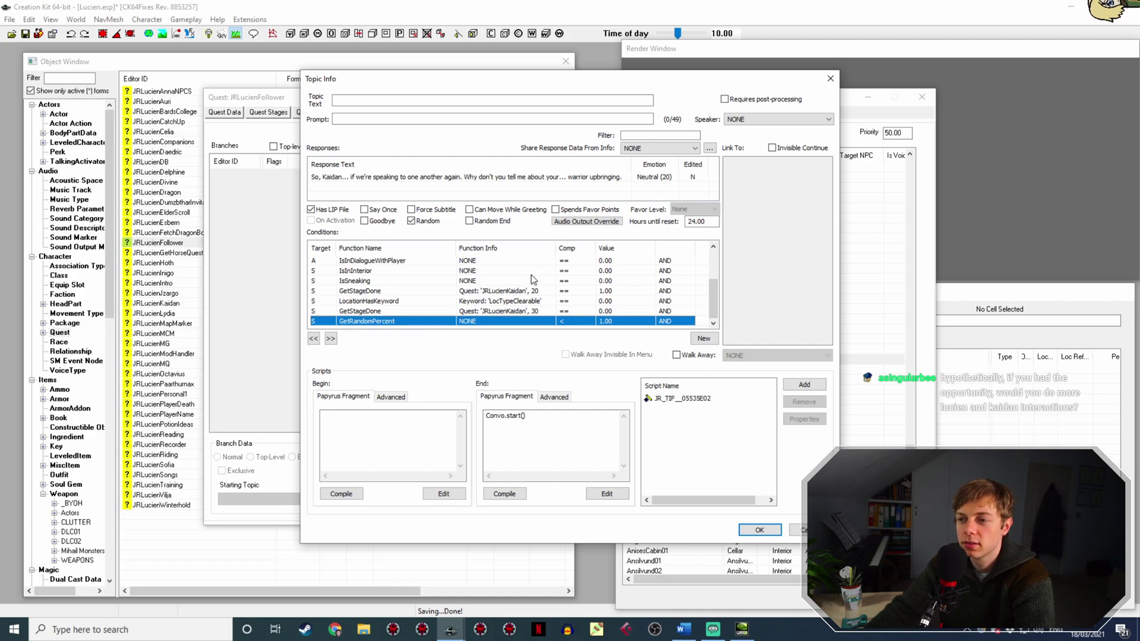
{"action": "scroll", "coordinate": [537, 287], "scroll_direction": "up", "scroll_amount": 2}
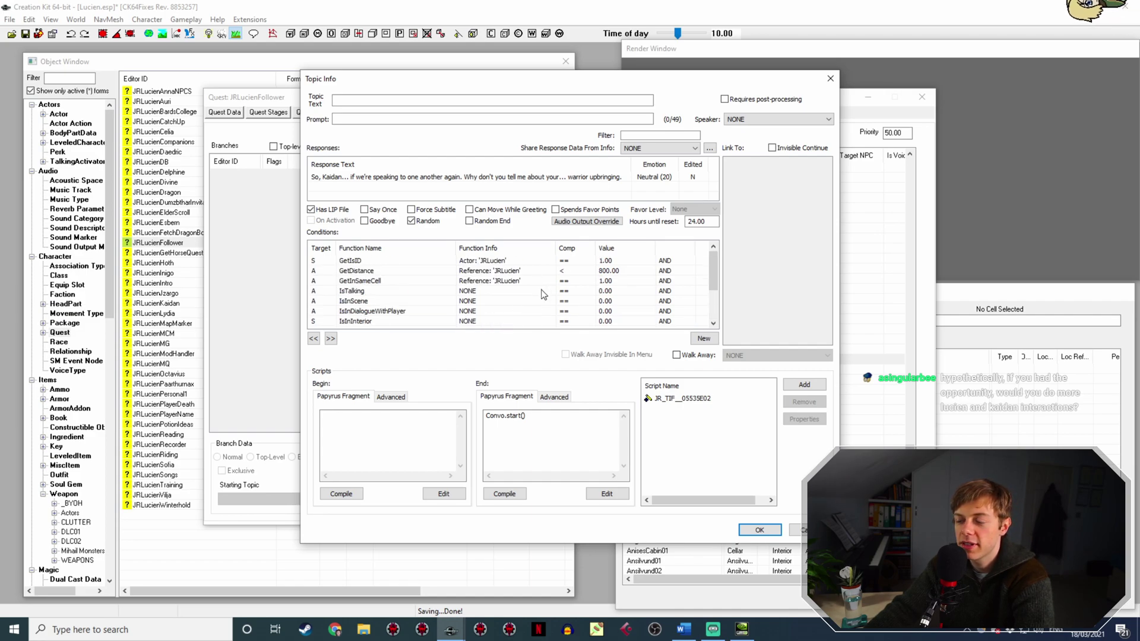
{"action": "scroll", "coordinate": [542, 294], "scroll_direction": "down", "scroll_amount": 3}
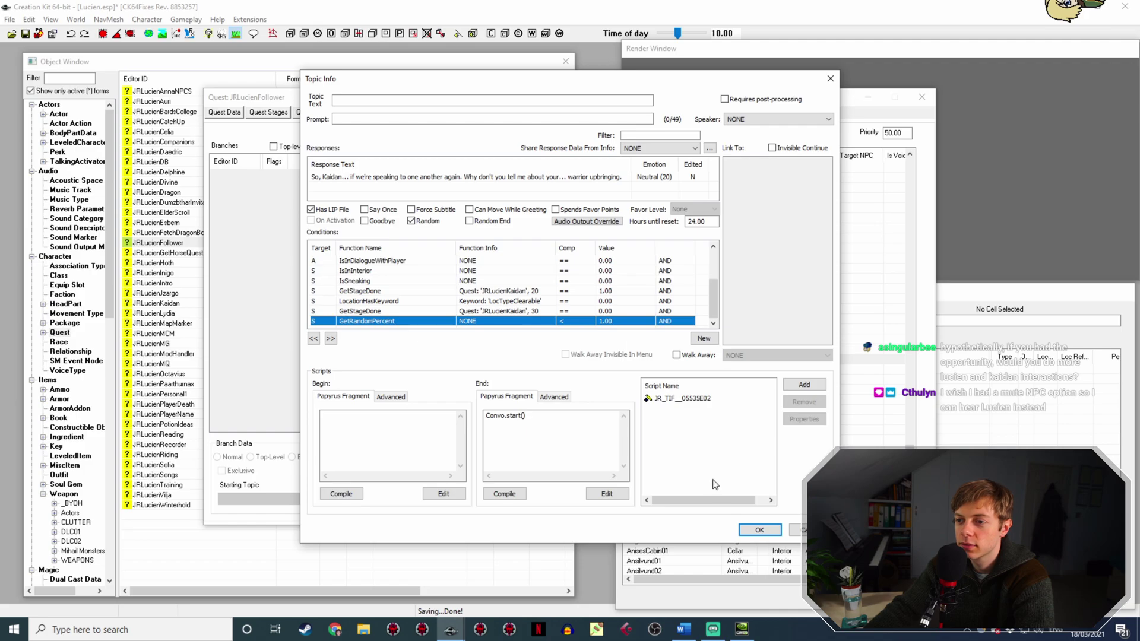
{"action": "left_click", "coordinate": [759, 529]}
On the "Good morning, Kaidan!" line, move the GetRandomPercent < 30 condition to the end of the conditions.
{"action": "double_click", "coordinate": [588, 370]}
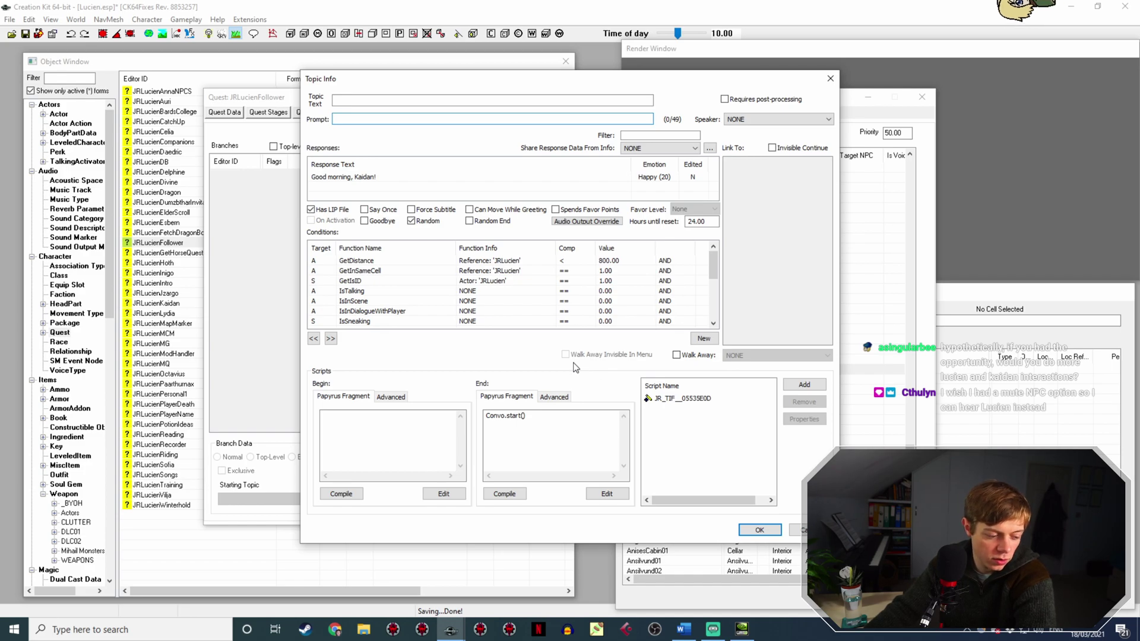
{"action": "scroll", "coordinate": [510, 297], "scroll_direction": "down", "scroll_amount": 4}
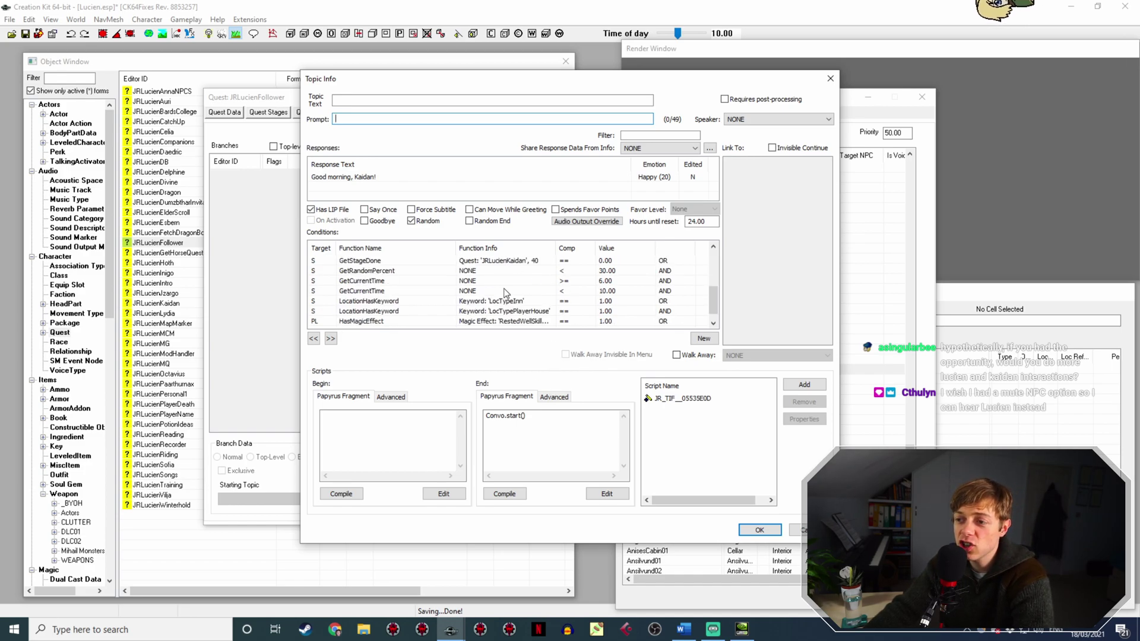
{"action": "scroll", "coordinate": [511, 308], "scroll_direction": "up", "scroll_amount": 1}
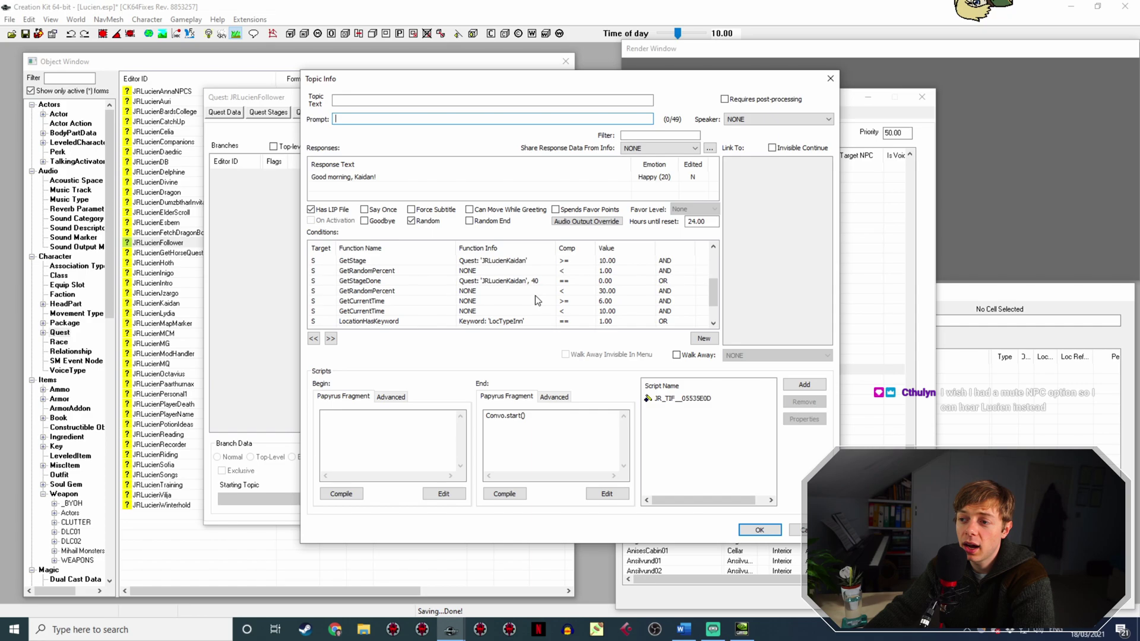
{"action": "left_click", "coordinate": [536, 290]}
{"action": "scroll", "coordinate": [540, 299], "scroll_direction": "up", "scroll_amount": 3}
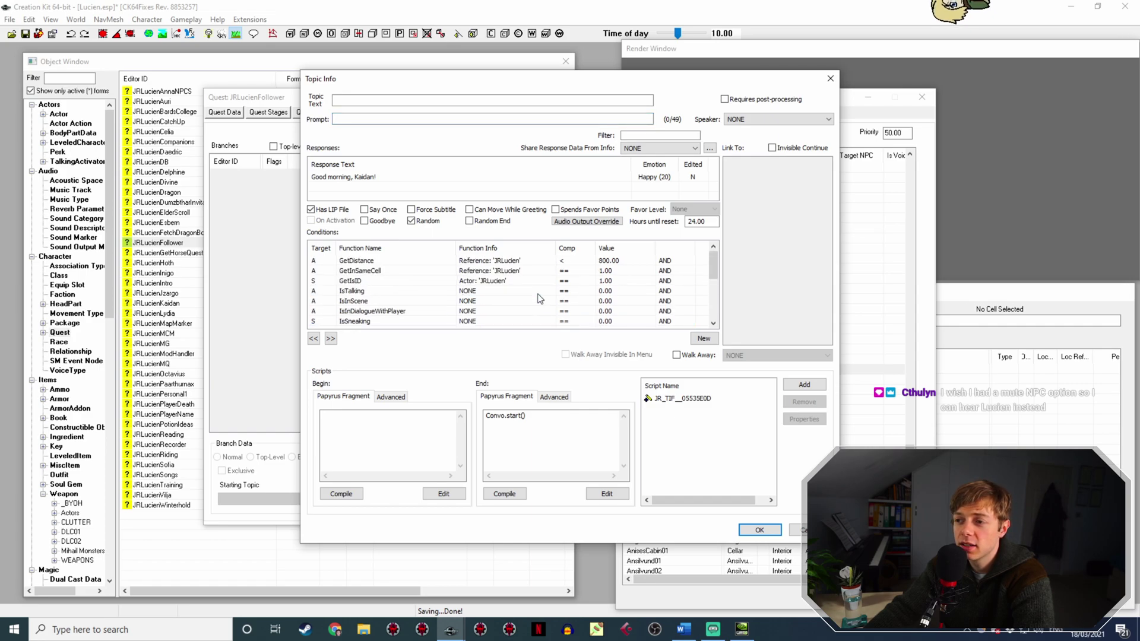
{"action": "scroll", "coordinate": [539, 299], "scroll_direction": "down", "scroll_amount": 4}
{"action": "key", "text": "Right"}
{"action": "key", "text": "Right"}
{"action": "key", "text": "Right"}
{"action": "key", "text": "Right"}
{"action": "key", "text": "Right"}
{"action": "key", "text": "Right"}
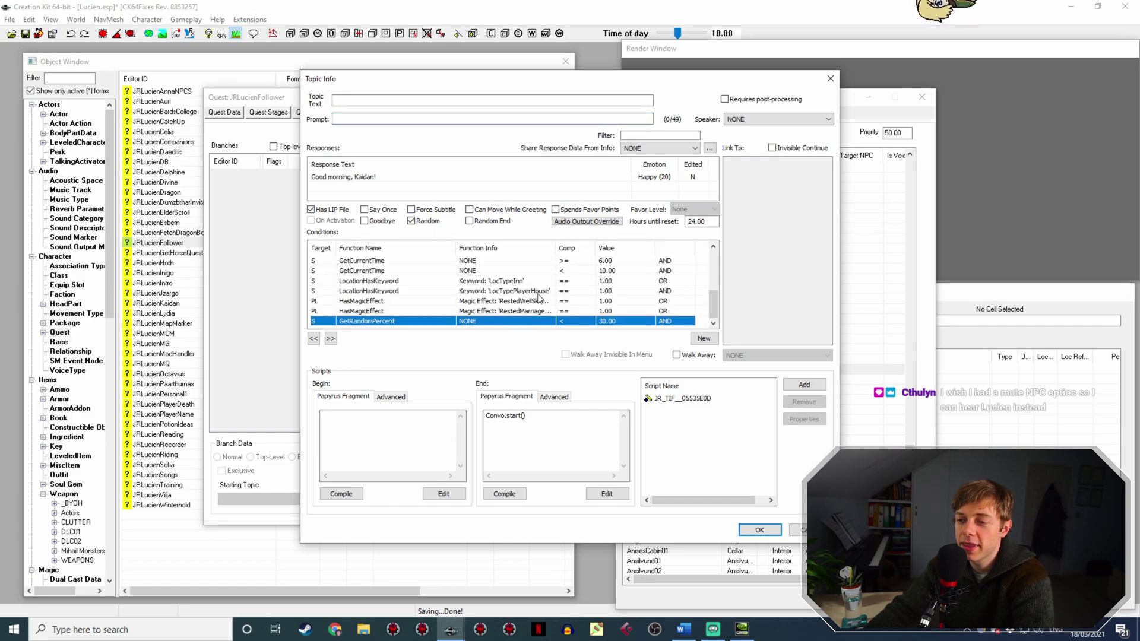
{"action": "scroll", "coordinate": [546, 300], "scroll_direction": "up", "scroll_amount": 5}
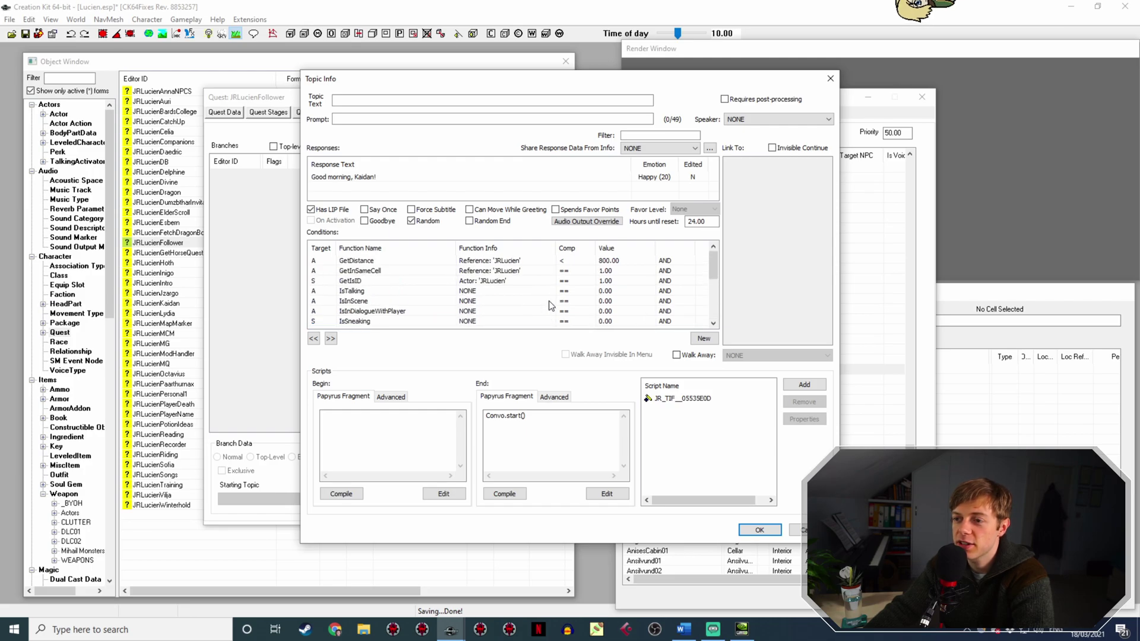
Save the "Good morning, Kaidan!" line and set the GetDistance condition to 800 on "The culture of the Ancient Nords fascinates me" line.
{"action": "left_click", "coordinate": [758, 529]}
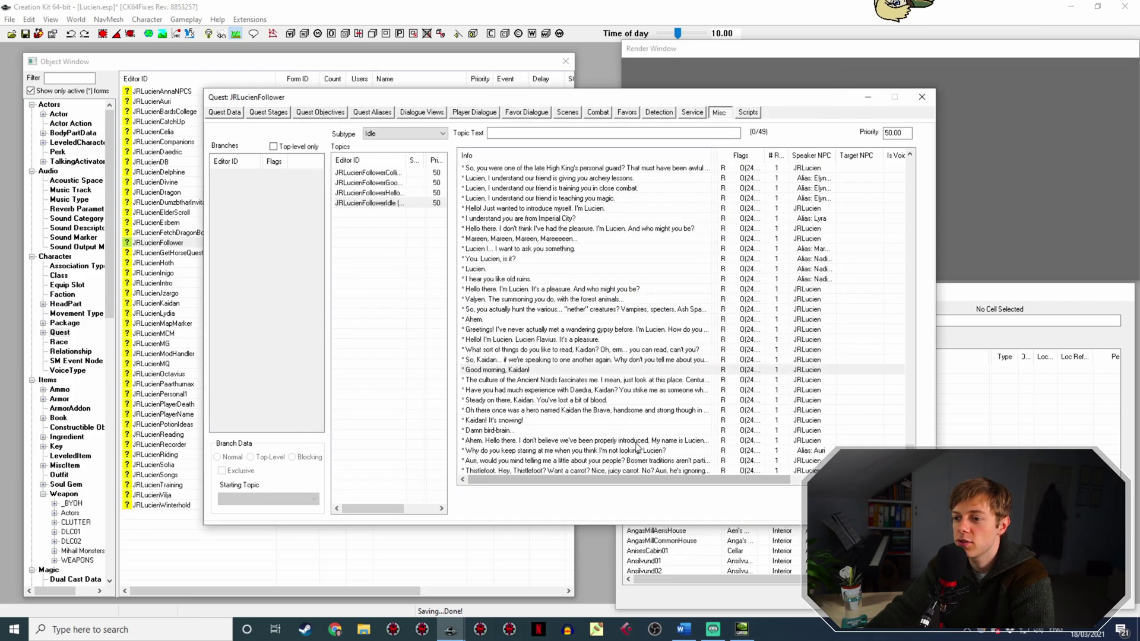
{"action": "double_click", "coordinate": [612, 379]}
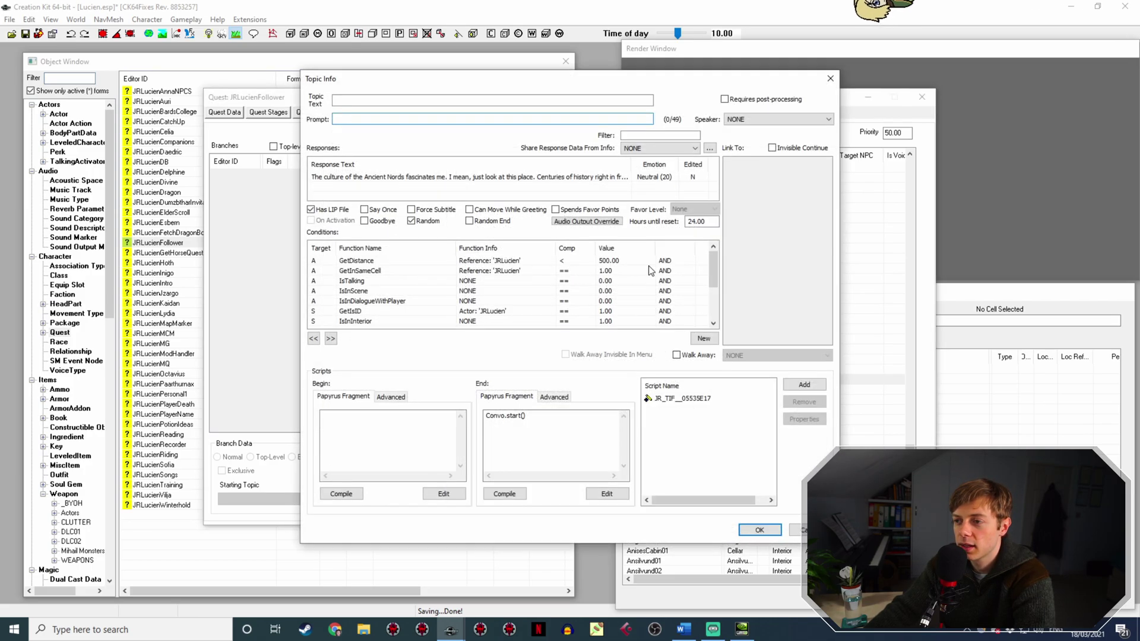
{"action": "double_click", "coordinate": [650, 261]}
{"action": "key", "text": "Delete"}
{"action": "type", "text": "8"}
{"action": "key", "text": "Return"}
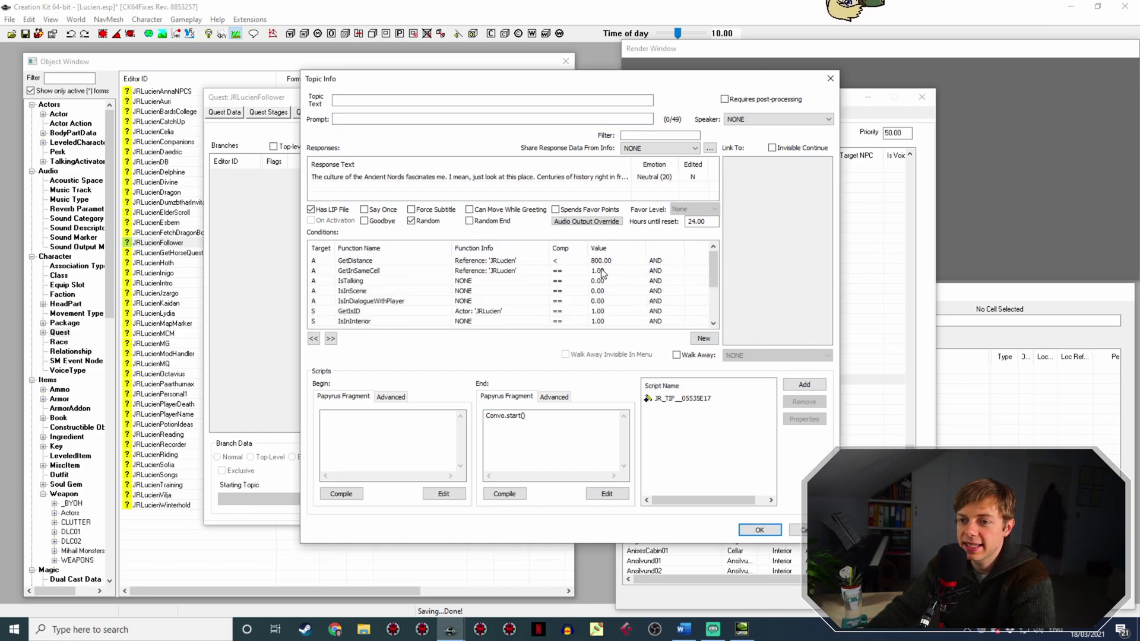
Move the GetIsID condition to the top of the Ancient Nords line's conditions and save the line.
{"action": "left_click", "coordinate": [416, 311]}
{"action": "key", "text": "ctrl+Up"}
{"action": "key", "text": "ctrl+Up"}
{"action": "key", "text": "ctrl+Up"}
{"action": "key", "text": "ctrl+Up"}
{"action": "key", "text": "ctrl+Up"}
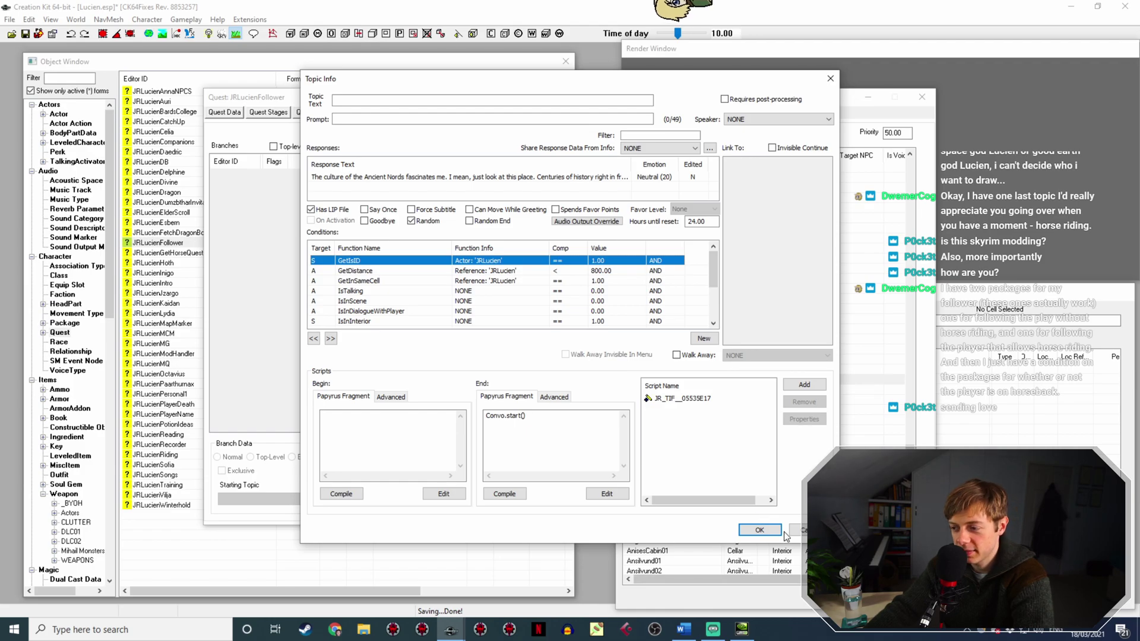
{"action": "left_click", "coordinate": [769, 530]}
Open the GetDistance condition of the "Have you had much experience with Daedra, Kaidan?" line for editing.
{"action": "double_click", "coordinate": [590, 390]}
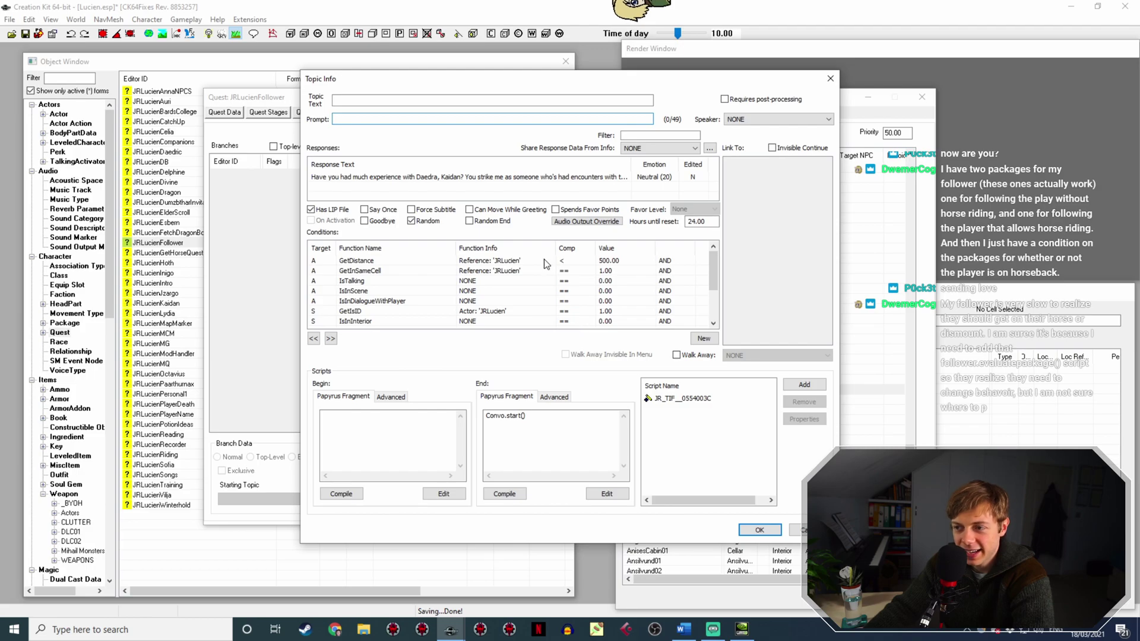
{"action": "double_click", "coordinate": [546, 262]}
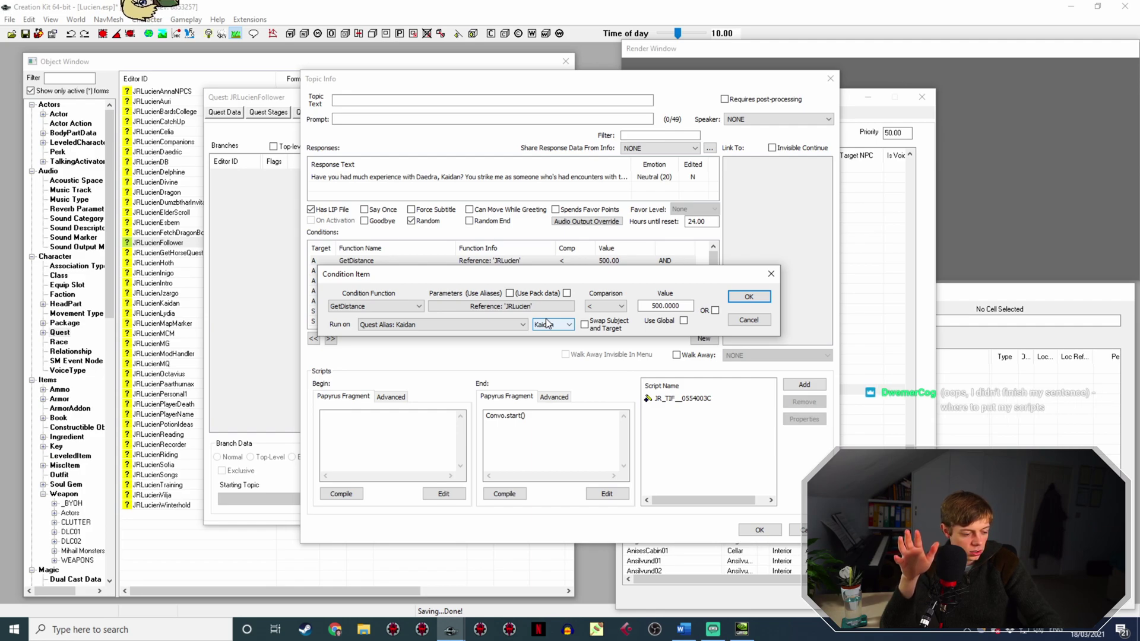
Set the comparison value of the GetDistance condition run on the Kaidan alias to 800 and accept it.
{"action": "double_click", "coordinate": [646, 303]}
{"action": "type", "text": "800"}
{"action": "key", "text": "Return"}
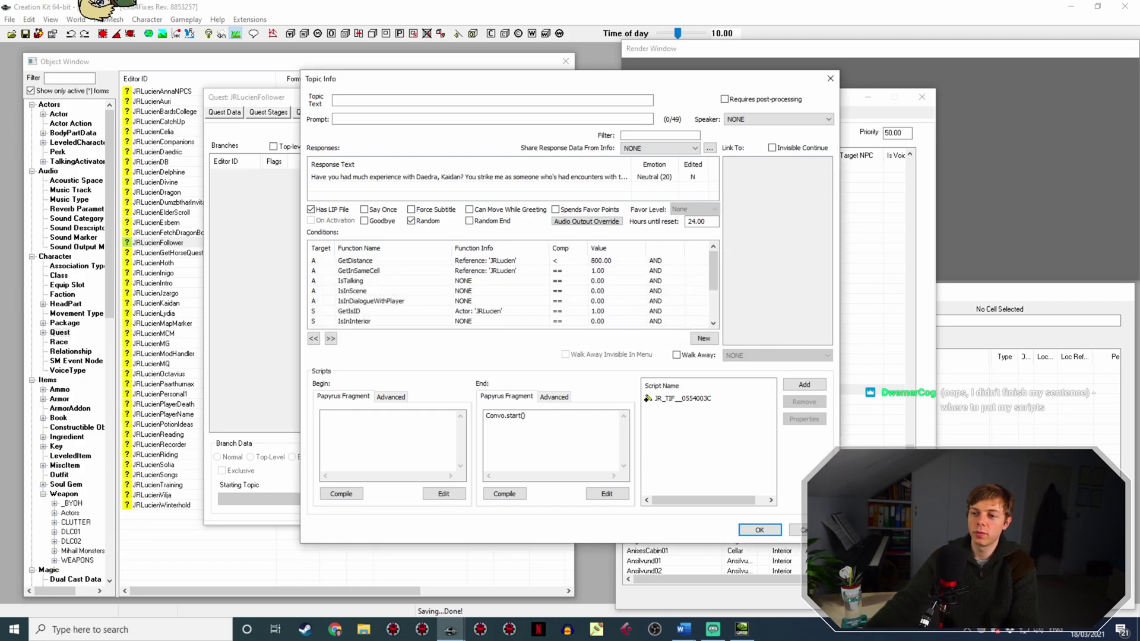
Move the GetIsID condition for JRLucien to the start of the conditions list, then save the topic info and the JRLucienFollower quest.
{"action": "left_click", "coordinate": [350, 311]}
{"action": "left_click_drag", "start_coordinate": [350, 311], "coordinate": [345, 292]}
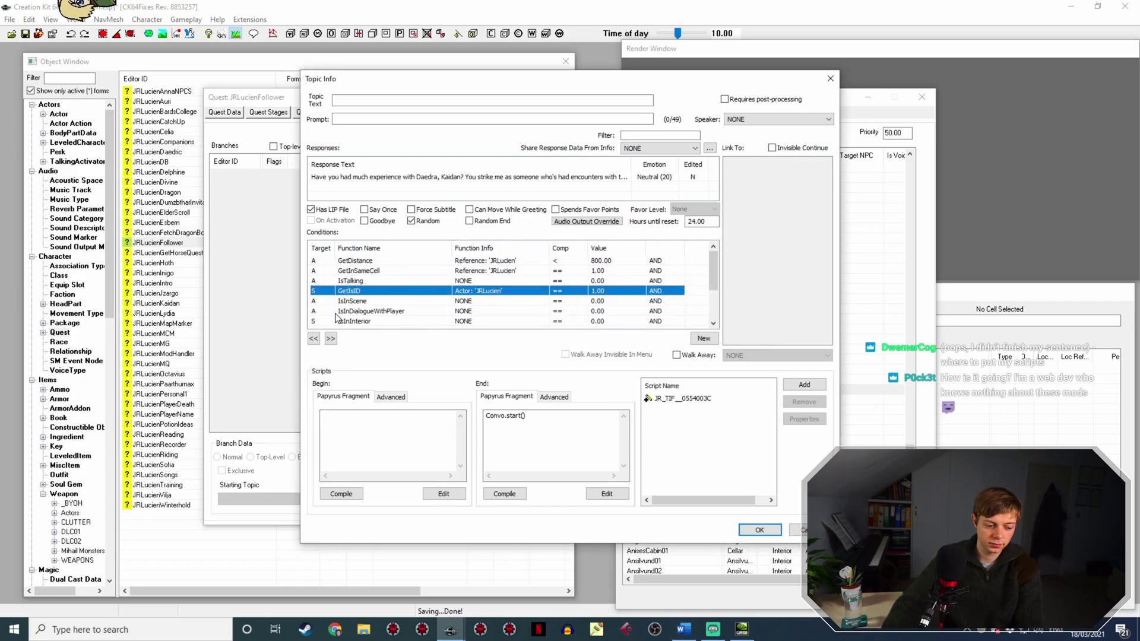
{"action": "key", "text": "Left"}
{"action": "key", "text": "Left"}
{"action": "key", "text": "Left"}
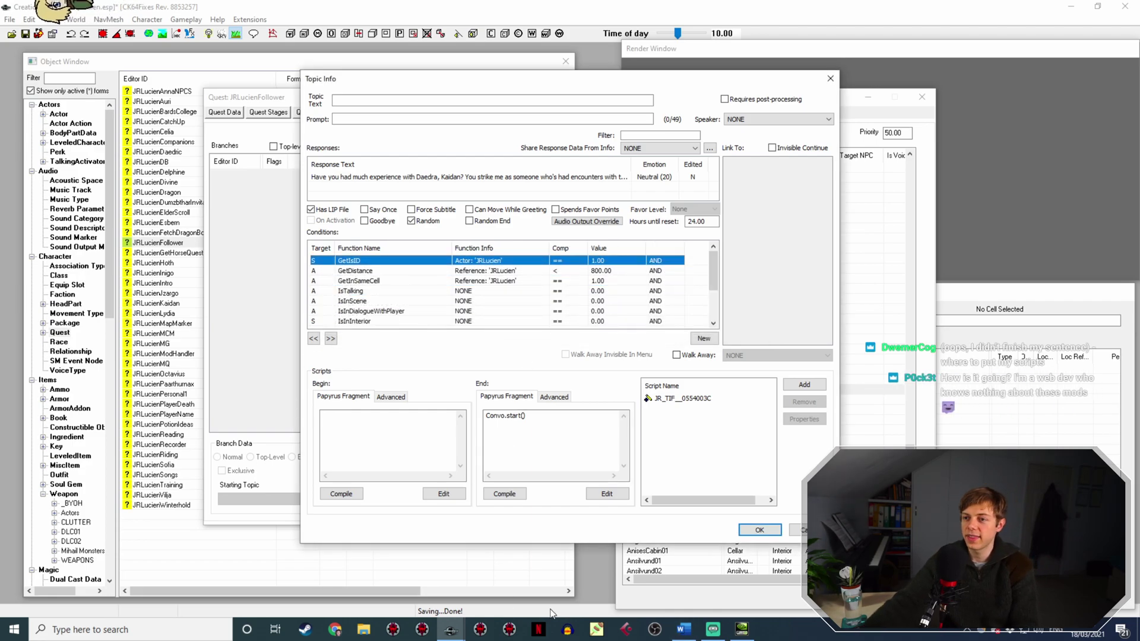
{"action": "left_click", "coordinate": [760, 528]}
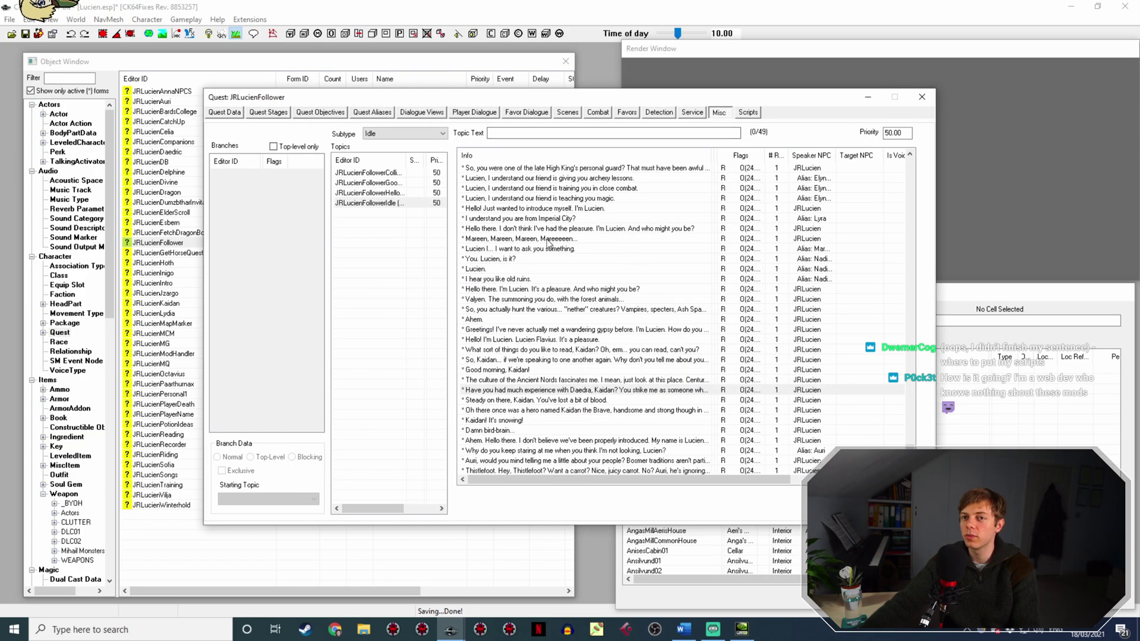
{"action": "left_click", "coordinate": [850, 513]}
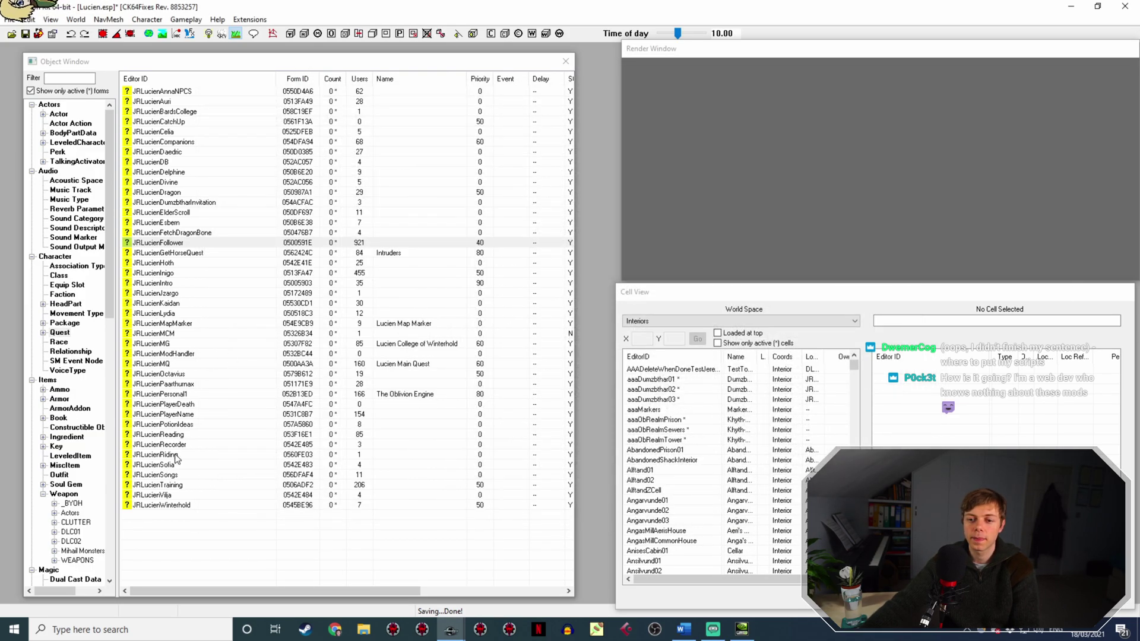
Open the source of the JRLucienHorseSummoner script attached to the PlayerRef alias of the JRLucienRiding quest.
{"action": "double_click", "coordinate": [175, 454]}
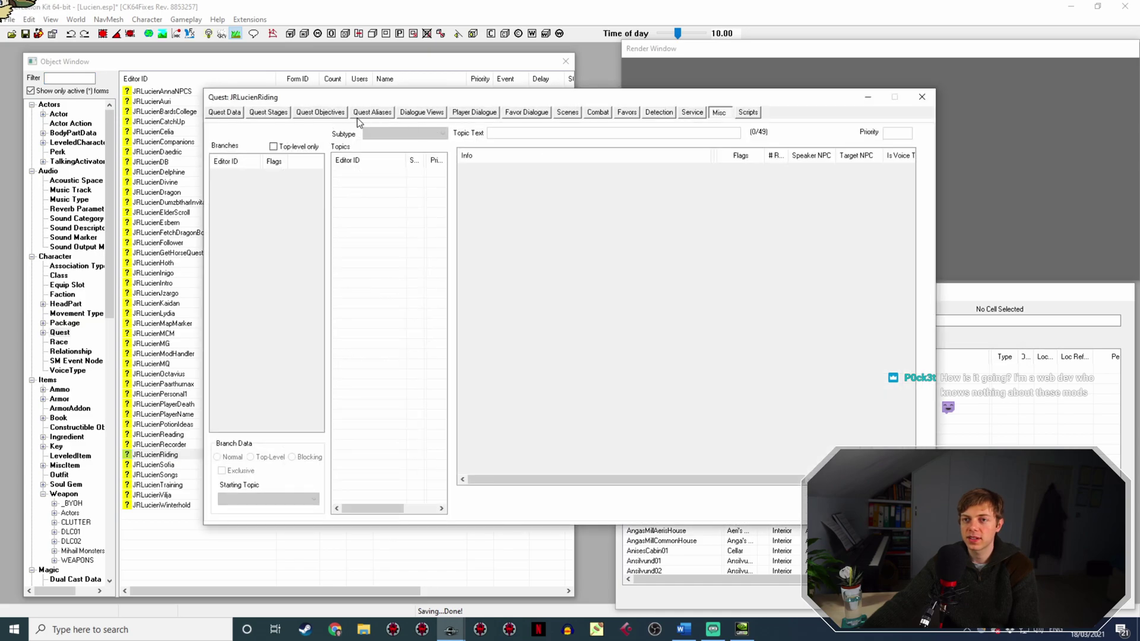
{"action": "left_click", "coordinate": [358, 115]}
{"action": "double_click", "coordinate": [308, 169]}
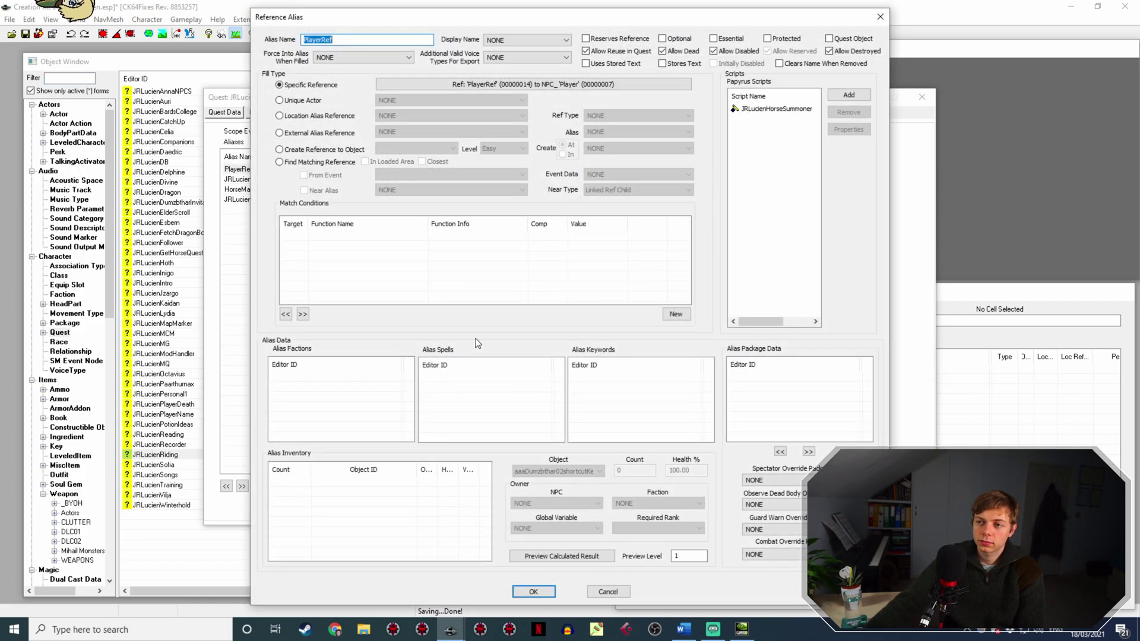
{"action": "right_click", "coordinate": [780, 109]}
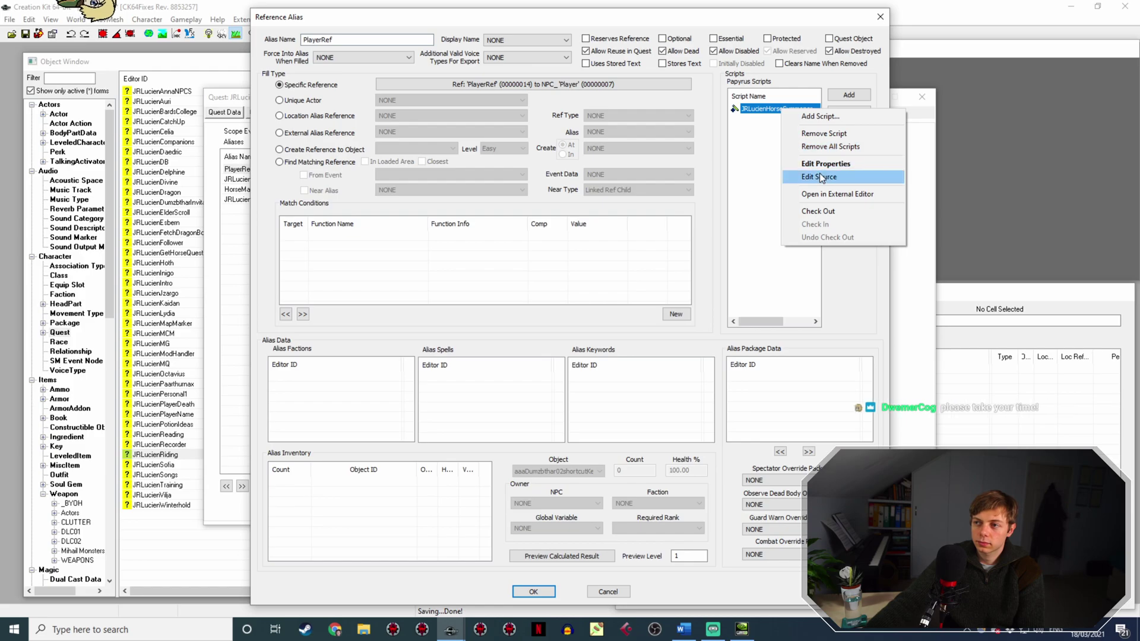
{"action": "left_click", "coordinate": [819, 175]}
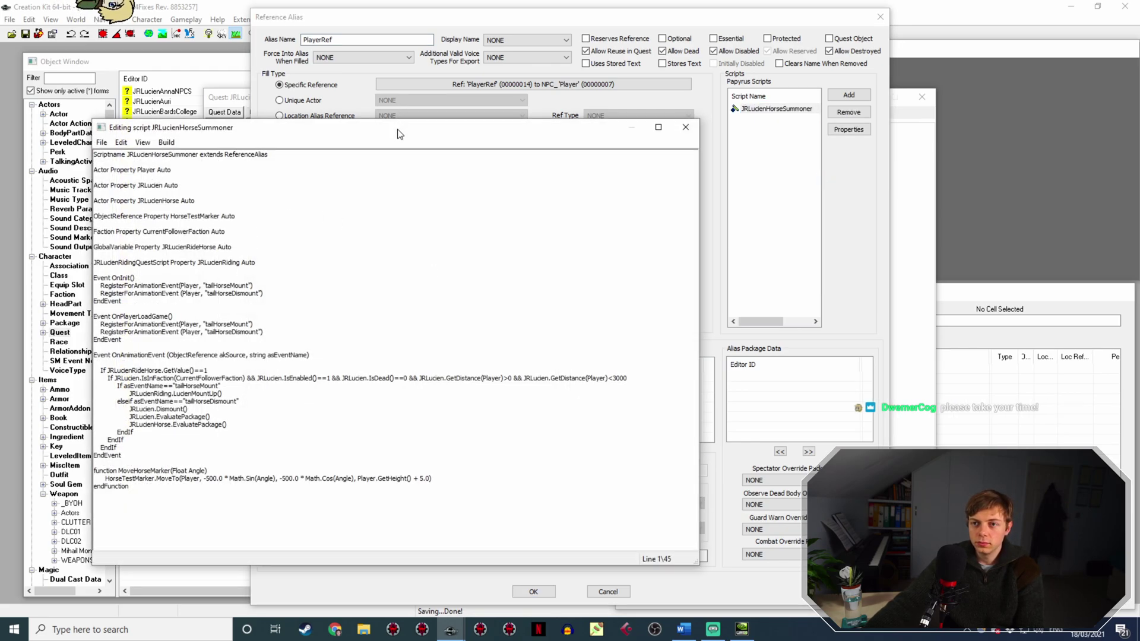
{"action": "left_click_drag", "start_coordinate": [396, 129], "coordinate": [551, 60]}
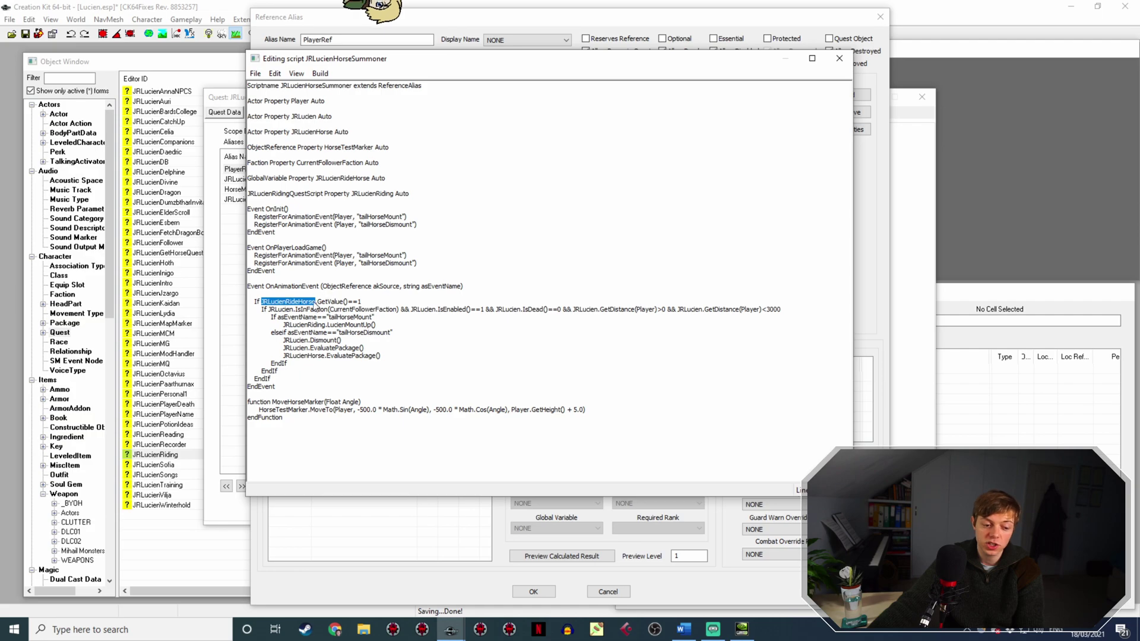
Examine the conditions and the mount and dismount branches of the OnAnimationEvent block, then close the script and the alias.
{"action": "left_click", "coordinate": [375, 302]}
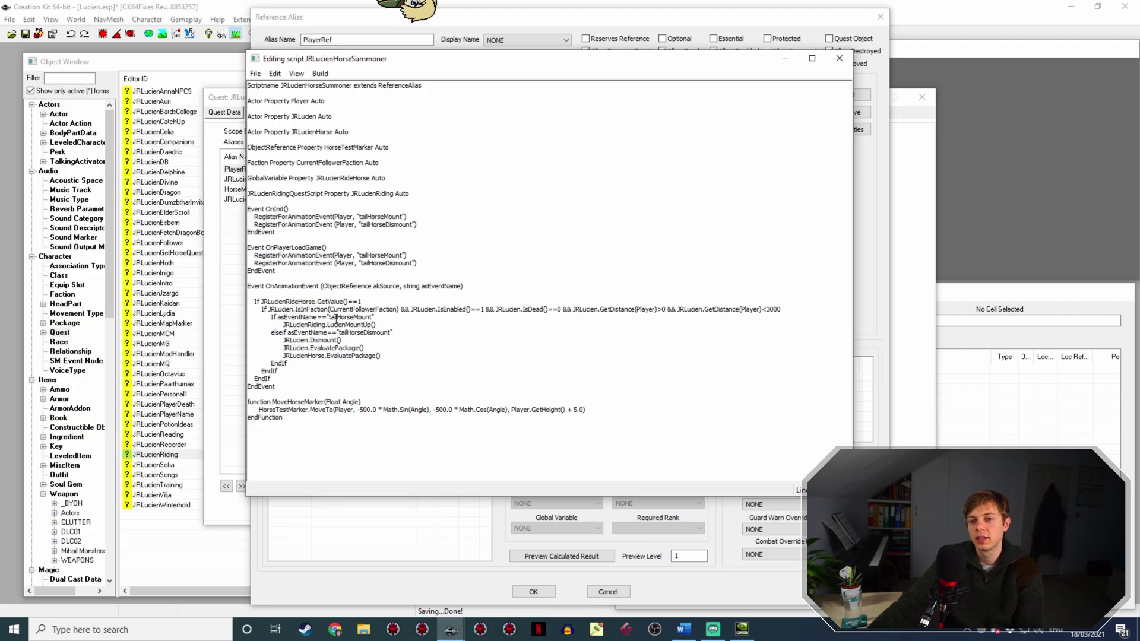
{"action": "left_click_drag", "start_coordinate": [296, 309], "coordinate": [398, 309]}
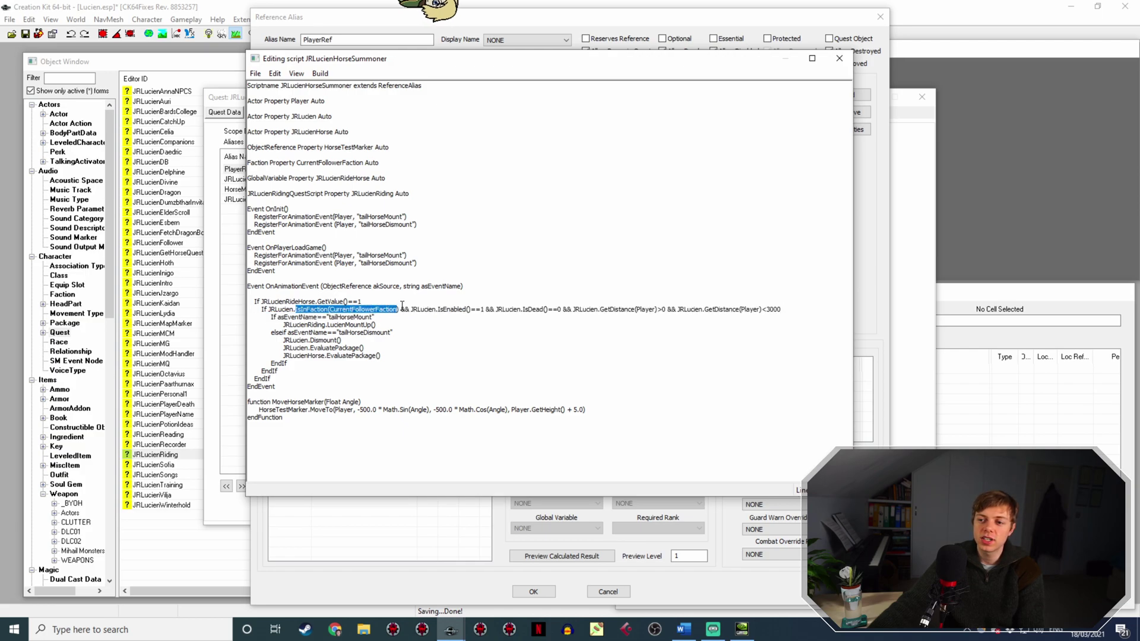
{"action": "left_click", "coordinate": [438, 309]}
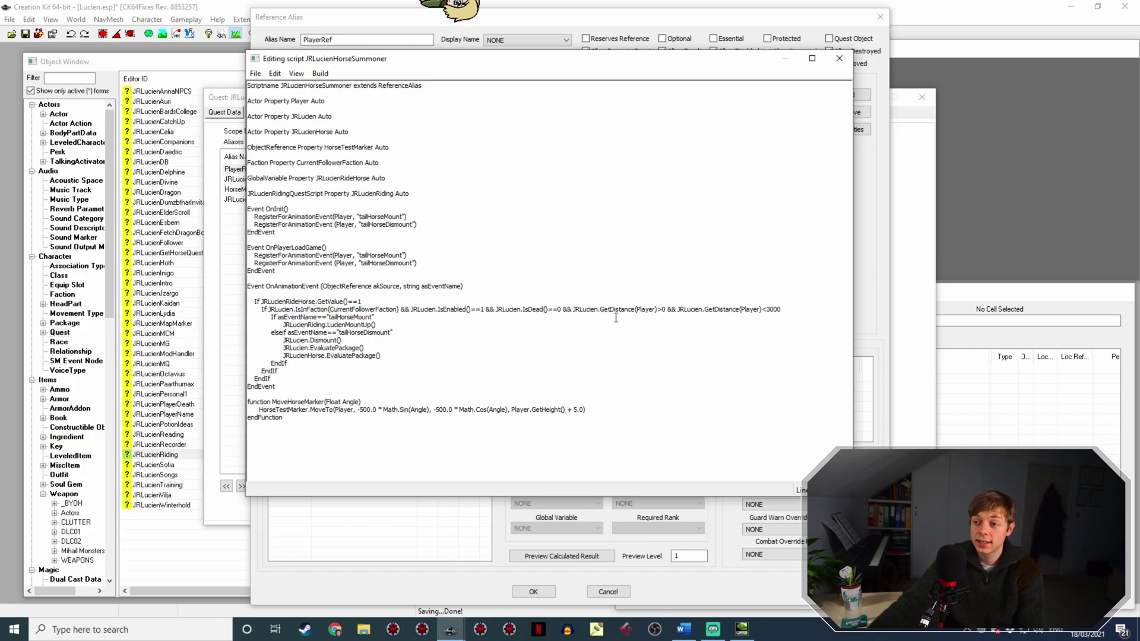
{"action": "mouse_move", "coordinate": [585, 309]}
{"action": "left_mouse_down"}
{"action": "mouse_move", "coordinate": [611, 309]}
{"action": "mouse_move", "coordinate": [585, 308]}
{"action": "left_mouse_up"}
{"action": "left_click", "coordinate": [594, 309]}
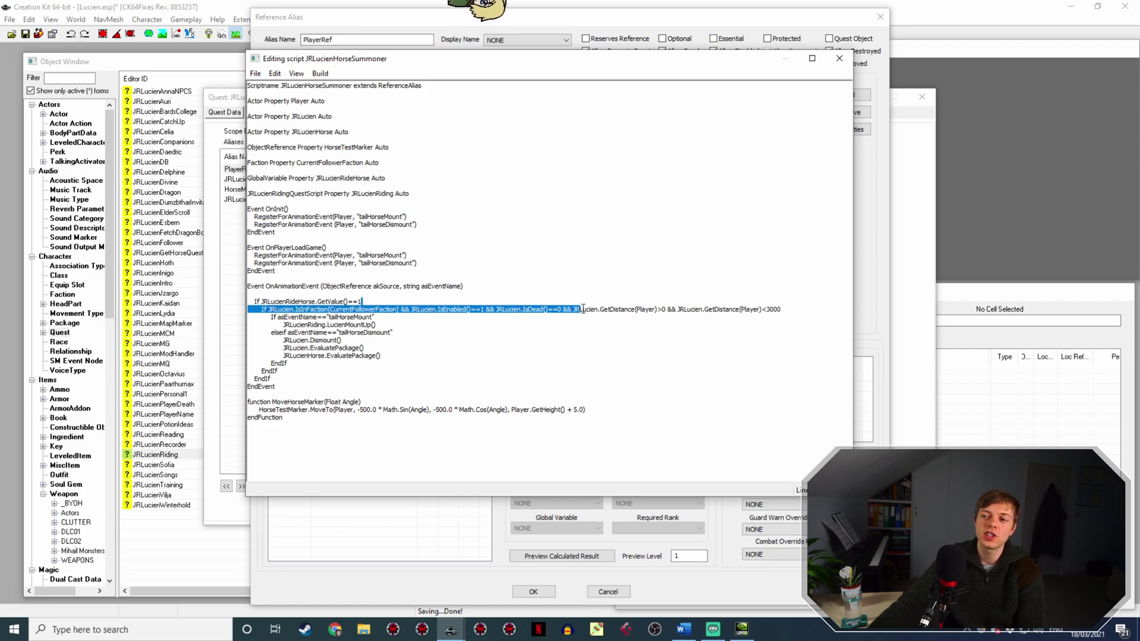
{"action": "left_click", "coordinate": [587, 309]}
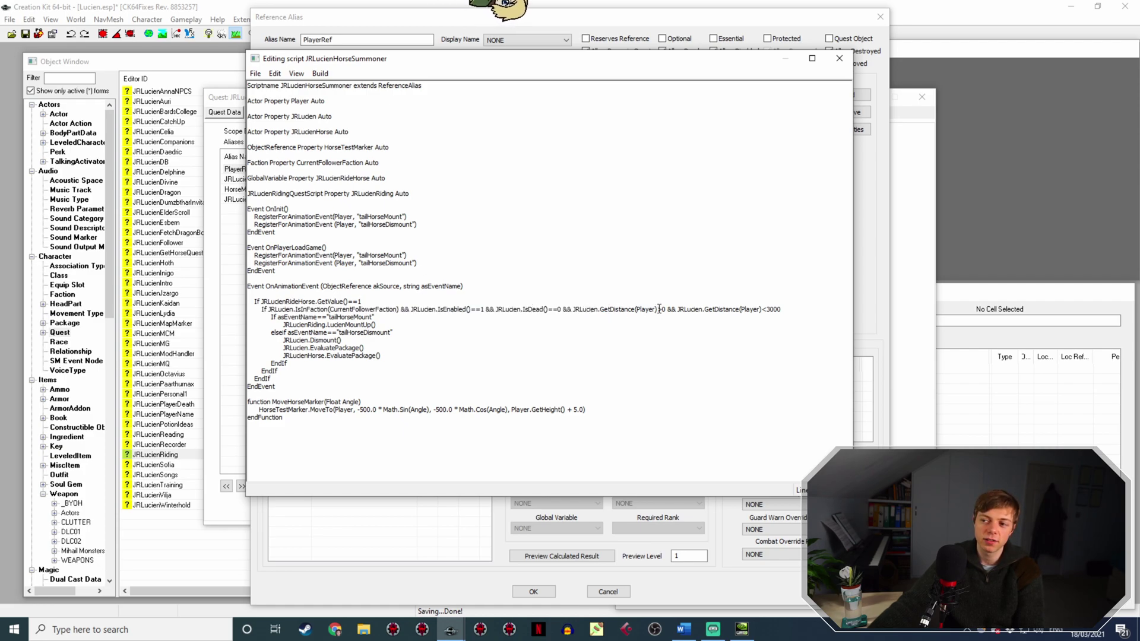
{"action": "left_click_drag", "start_coordinate": [666, 310], "coordinate": [576, 309]}
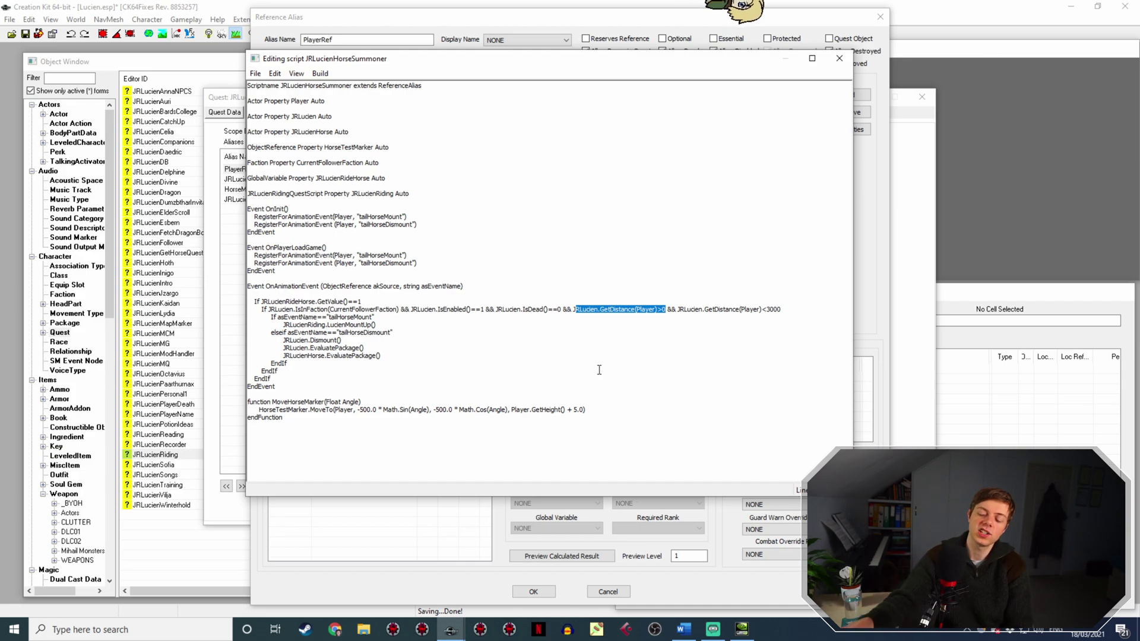
{"action": "left_click", "coordinate": [618, 310]}
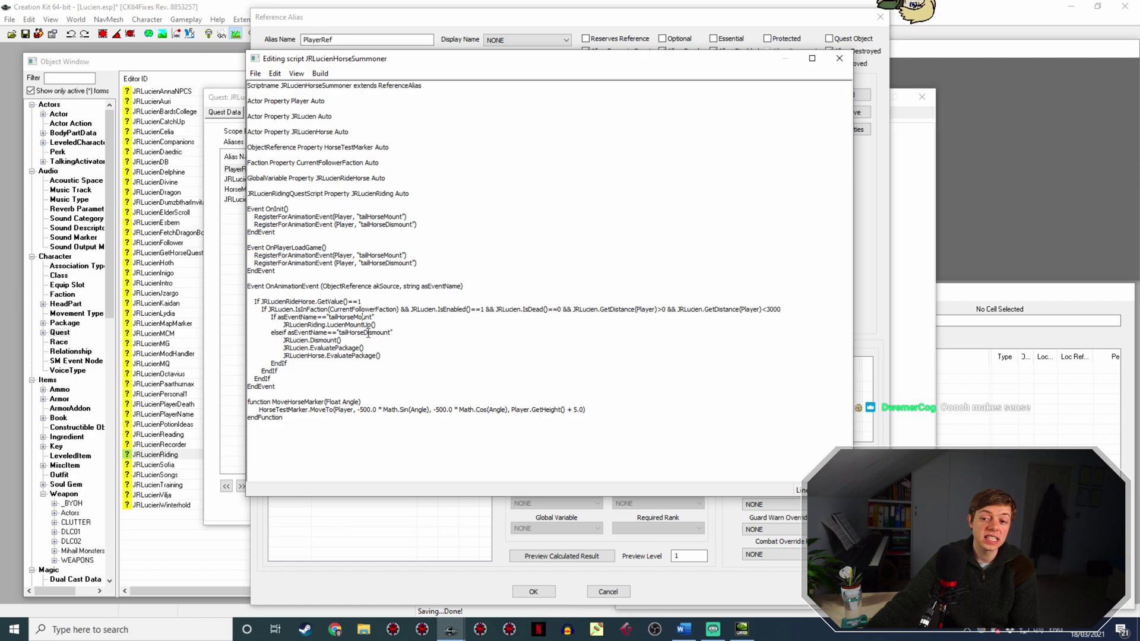
{"action": "left_click", "coordinate": [336, 340]}
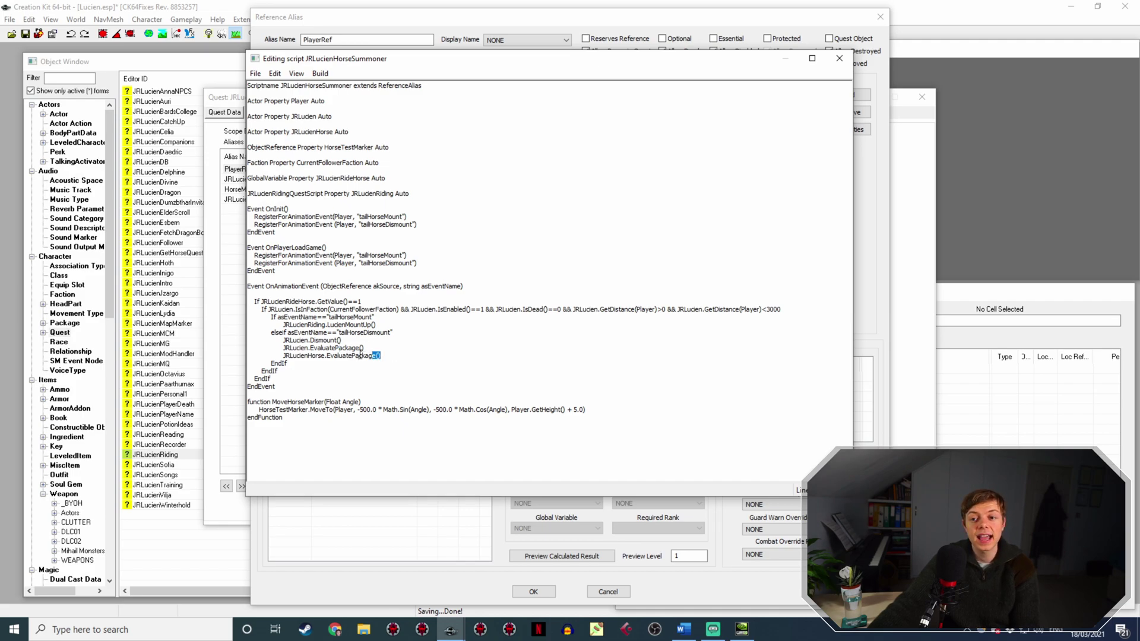
{"action": "left_click_drag", "start_coordinate": [367, 352], "coordinate": [265, 353]}
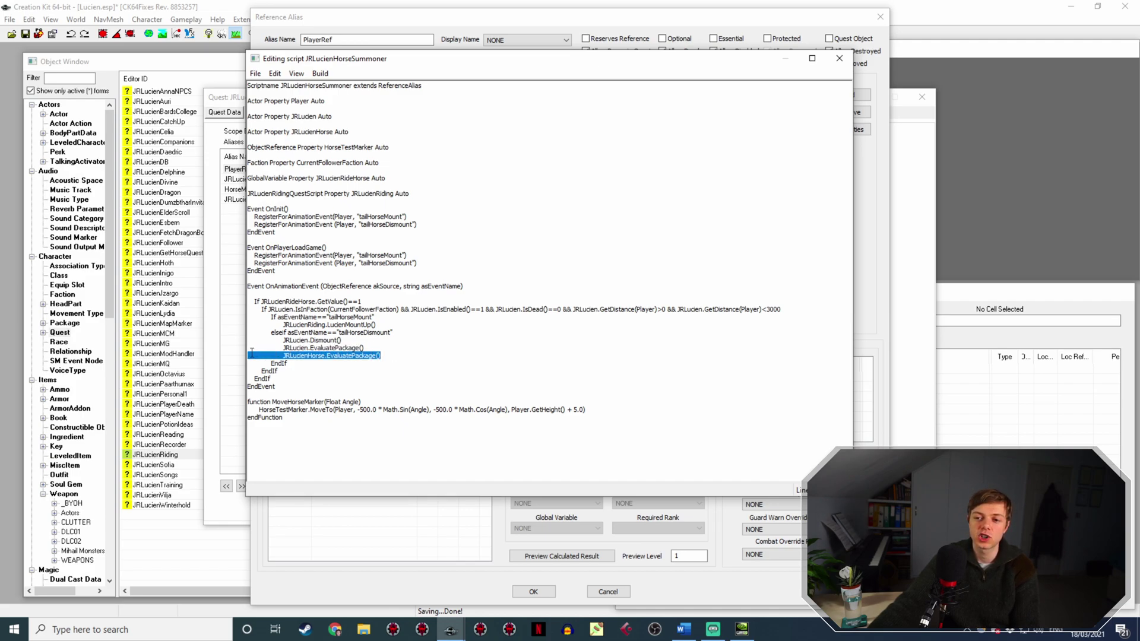
{"action": "left_click", "coordinate": [303, 355]}
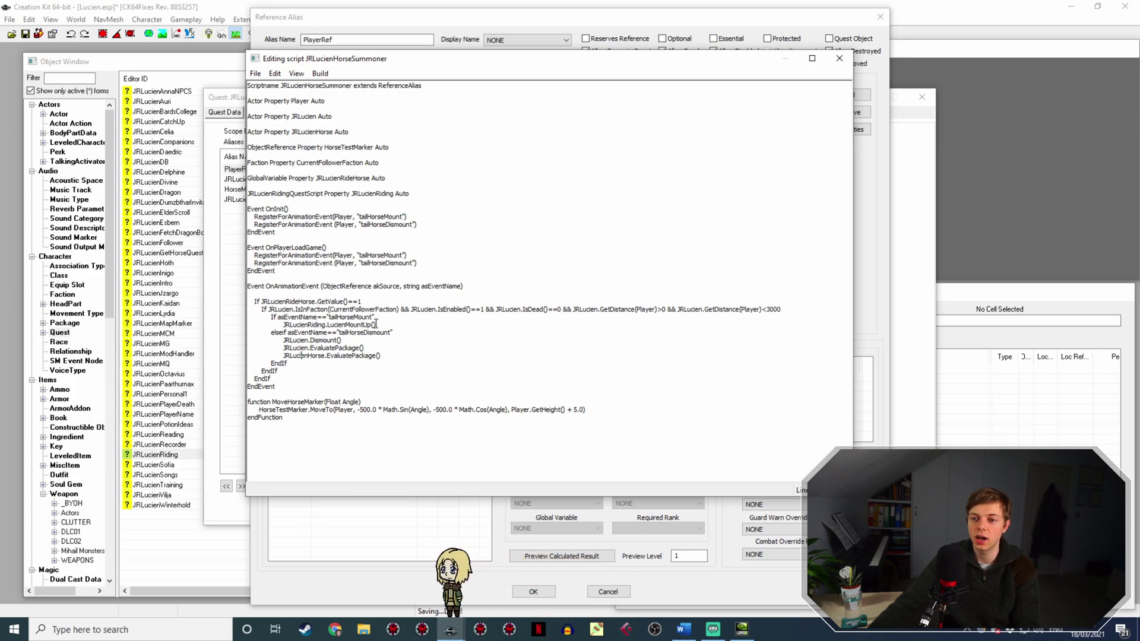
{"action": "left_click", "coordinate": [839, 58]}
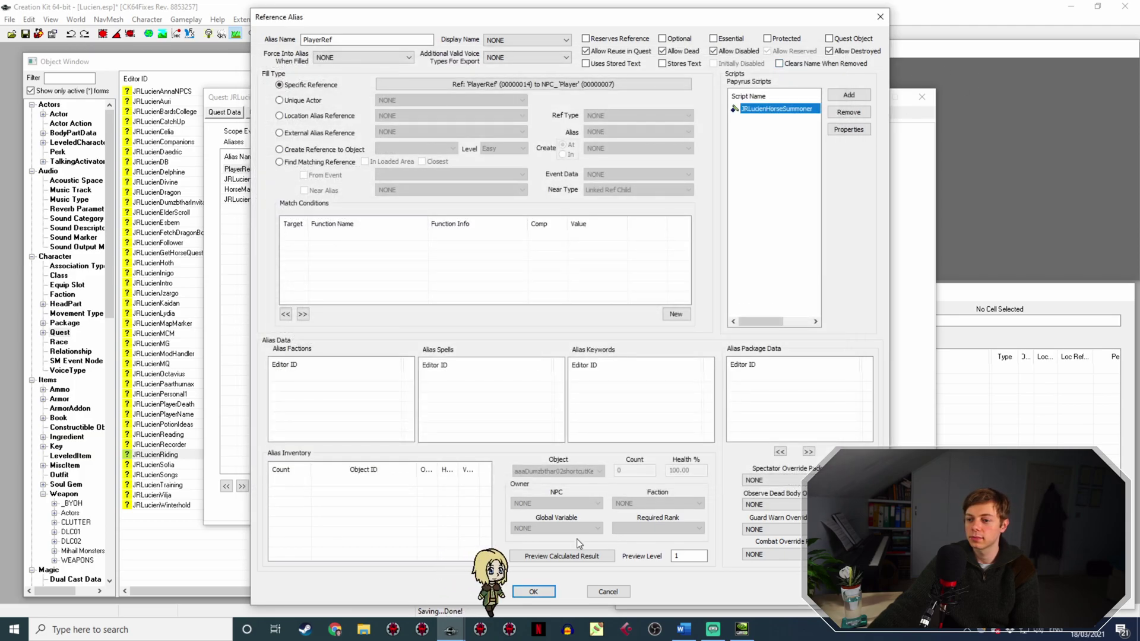
{"action": "left_click", "coordinate": [534, 592]}
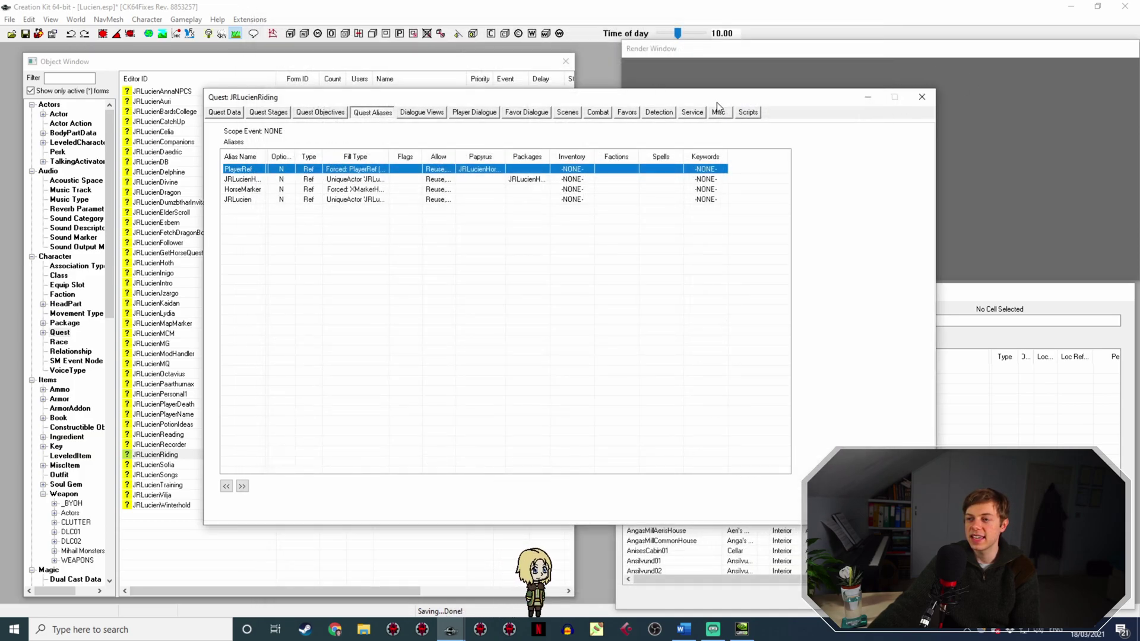
Open the source of the JRLucienRidingQuestScript attached to the JRLucienRiding quest.
{"action": "left_click", "coordinate": [747, 112]}
{"action": "right_click", "coordinate": [299, 152]}
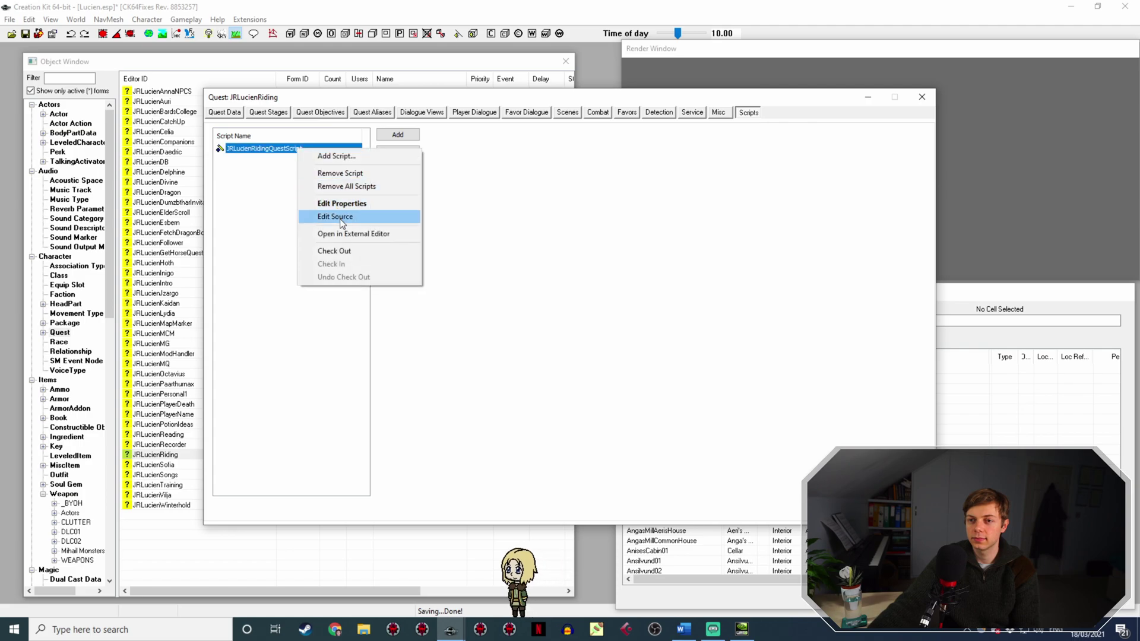
{"action": "left_click", "coordinate": [341, 217]}
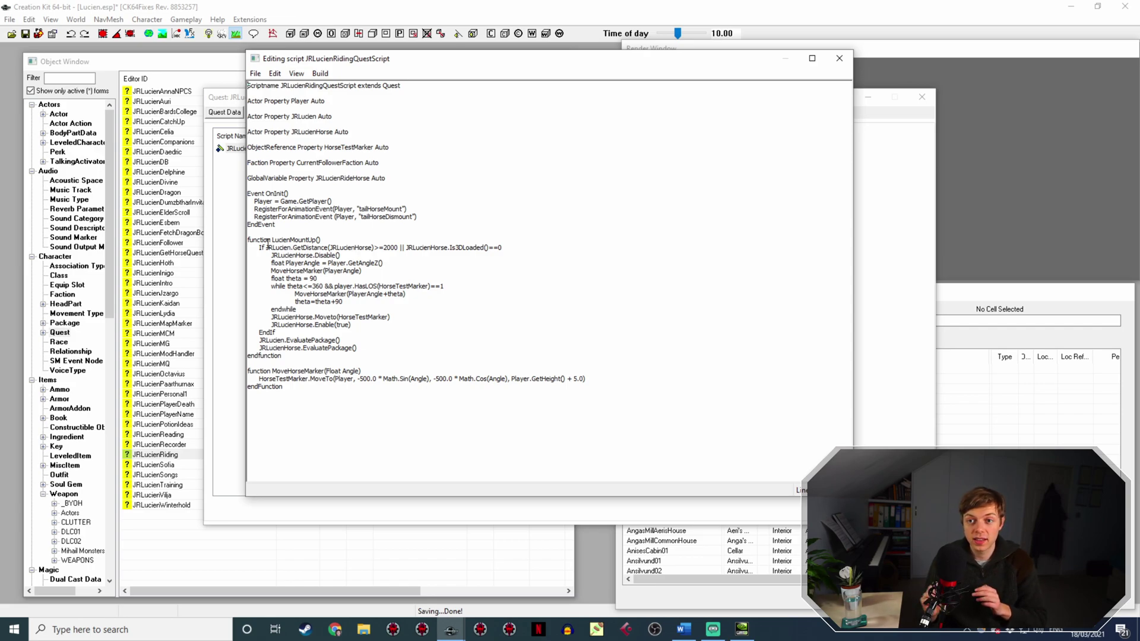
Examine the LucienMountUp function, including its distance check, the horse marker loop, and the lines that move and enable the horse.
{"action": "left_click_drag", "start_coordinate": [259, 249], "coordinate": [322, 331]}
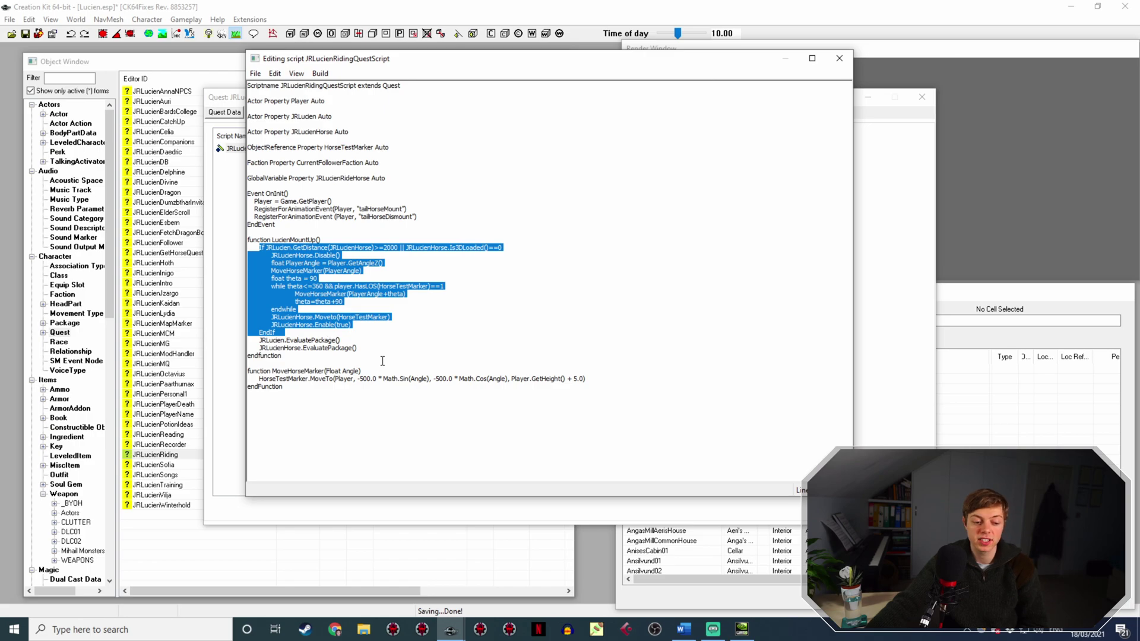
{"action": "left_click", "coordinate": [340, 241]}
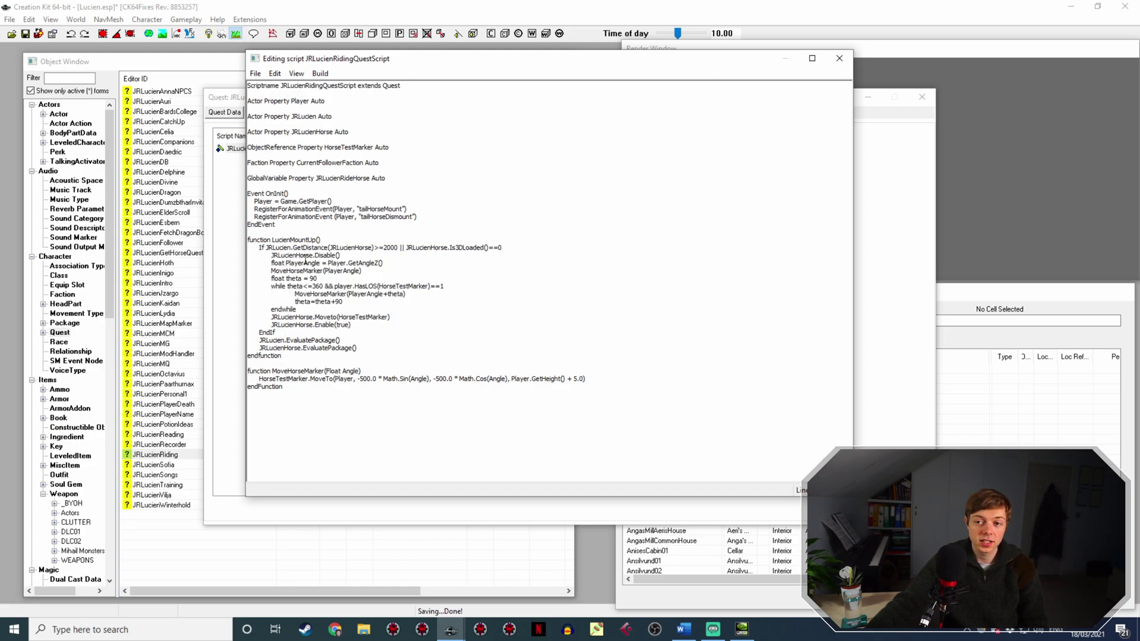
{"action": "left_click", "coordinate": [358, 259]}
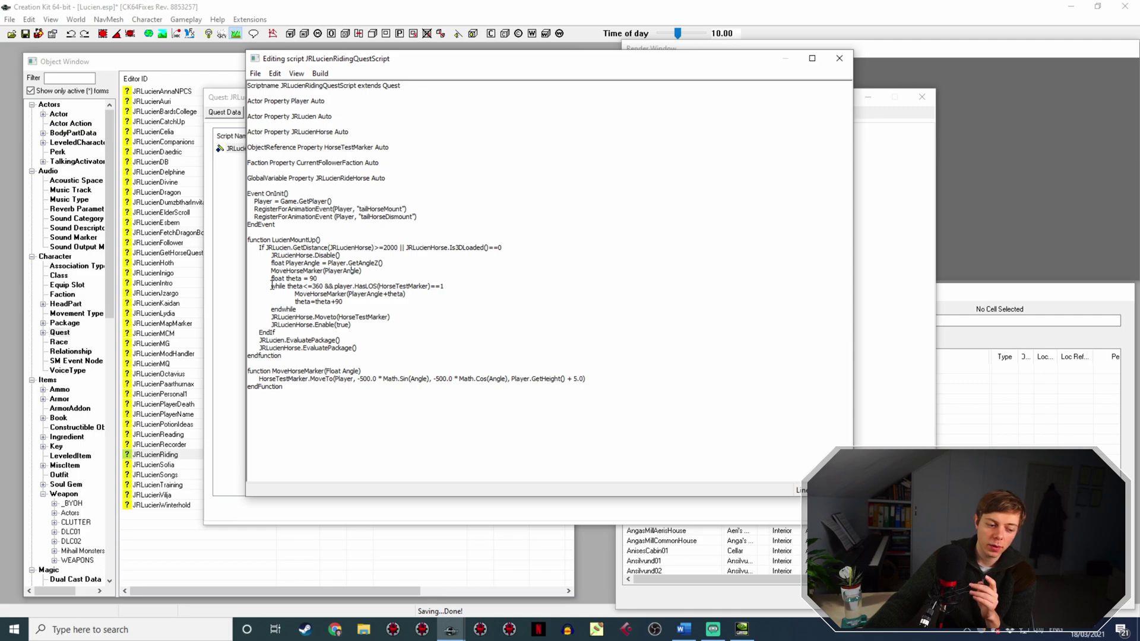
{"action": "left_click_drag", "start_coordinate": [273, 285], "coordinate": [319, 309]}
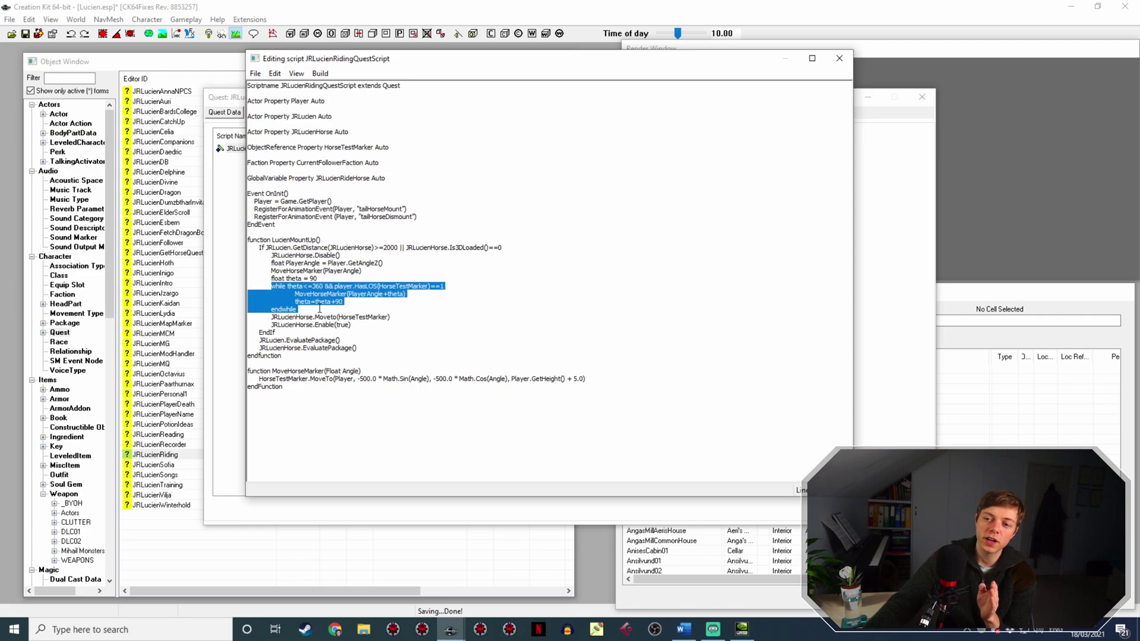
{"action": "left_click", "coordinate": [320, 311]}
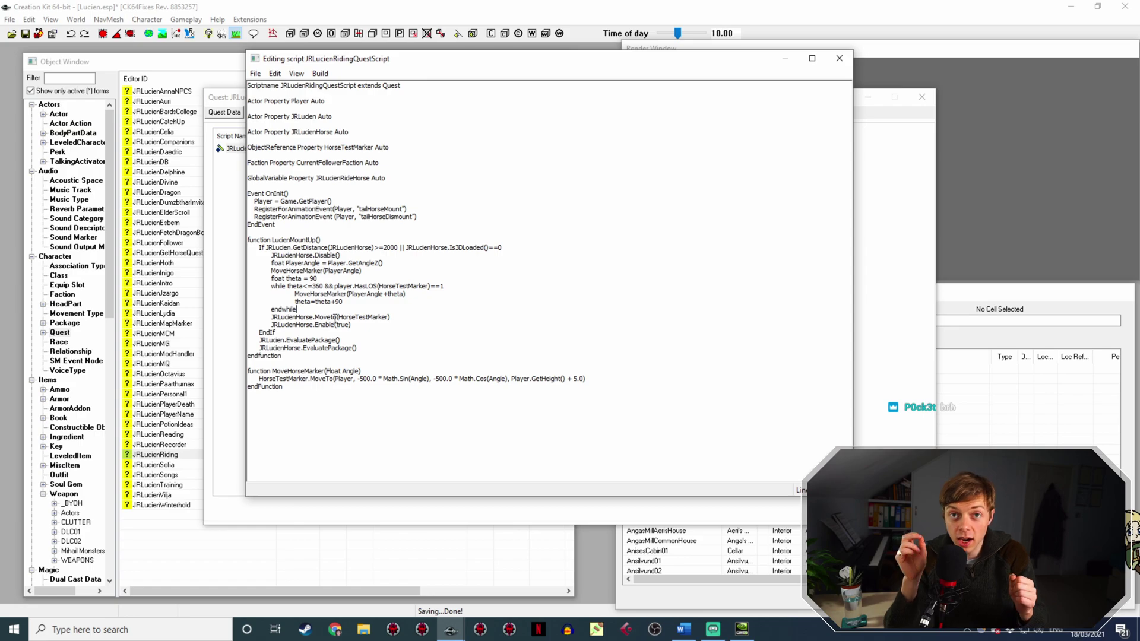
{"action": "triple_click", "coordinate": [337, 319]}
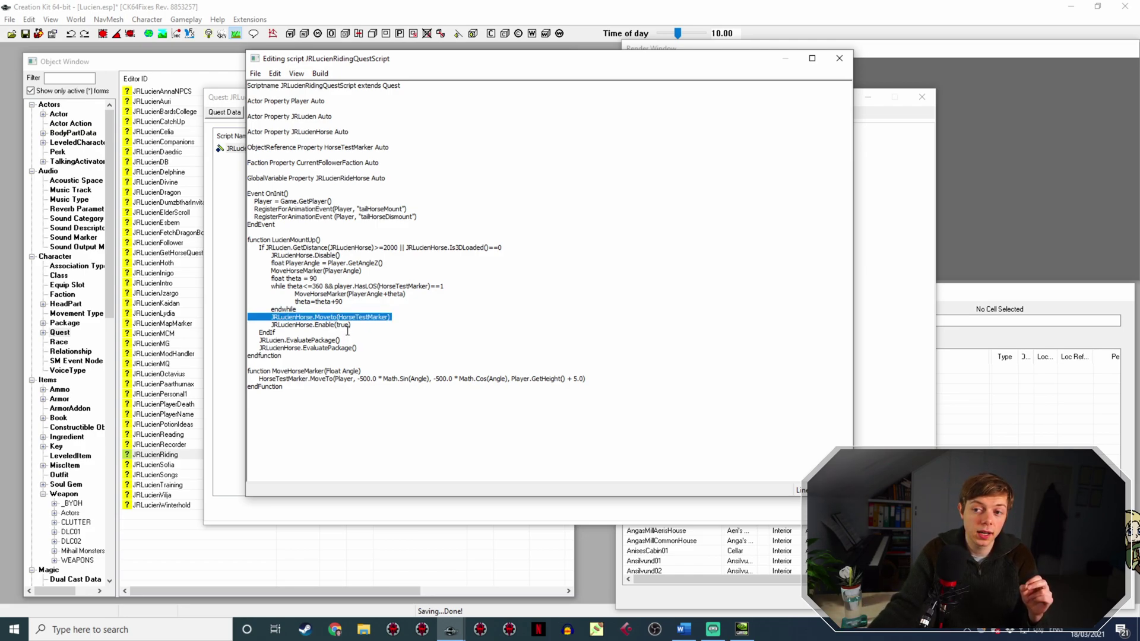
{"action": "double_click", "coordinate": [350, 325]}
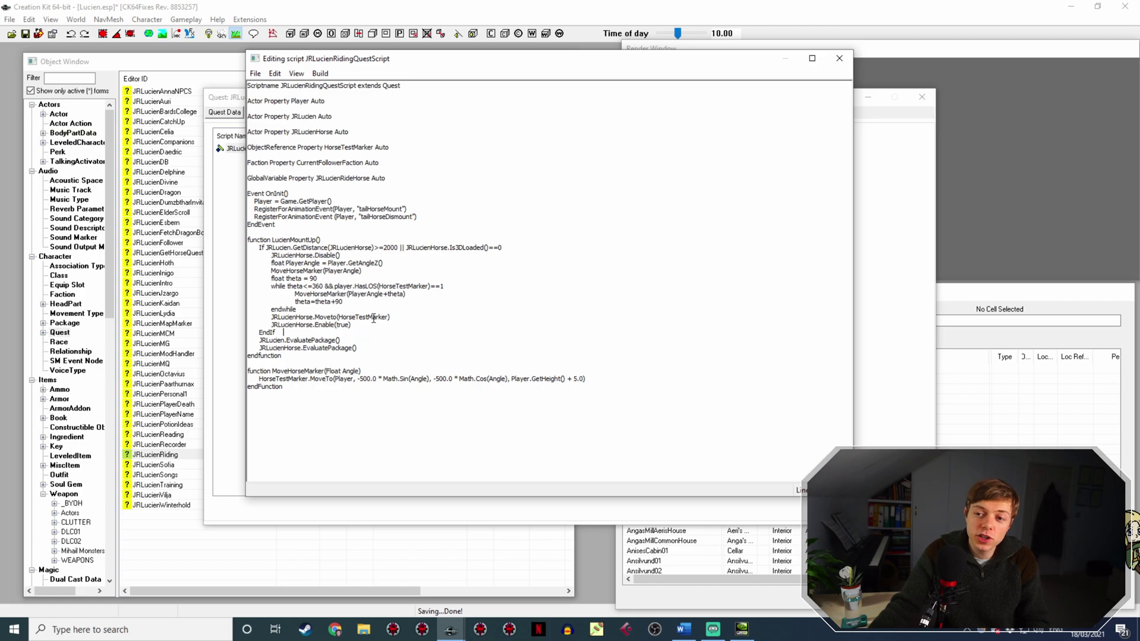
{"action": "left_click_drag", "start_coordinate": [367, 325], "coordinate": [241, 238]}
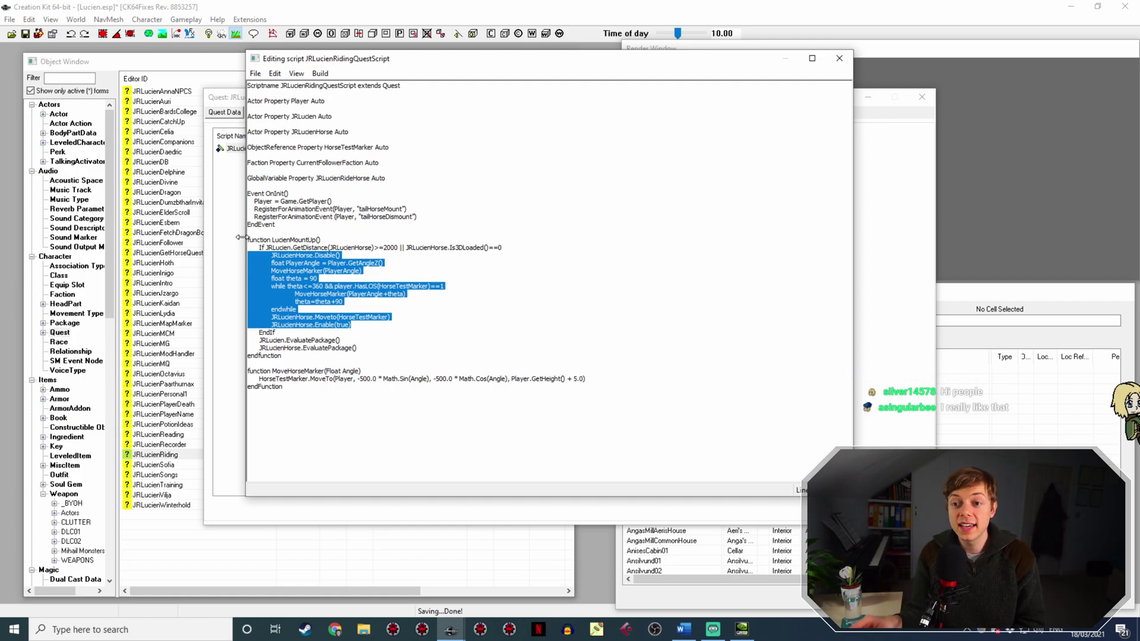
{"action": "left_click", "coordinate": [359, 286]}
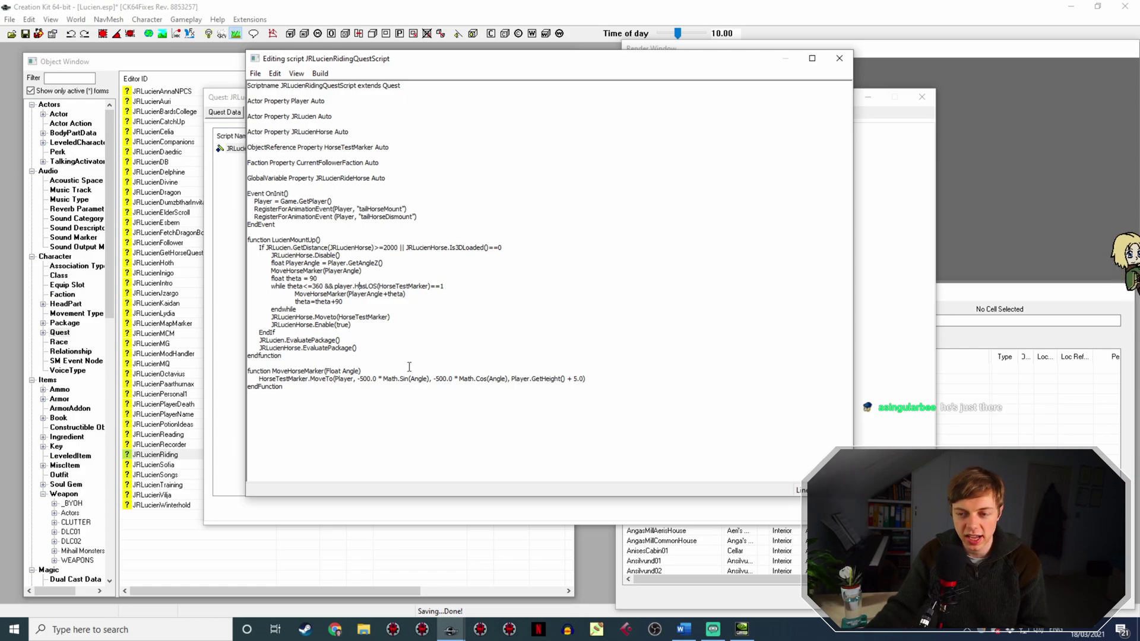
{"action": "left_click_drag", "start_coordinate": [258, 248], "coordinate": [323, 333]}
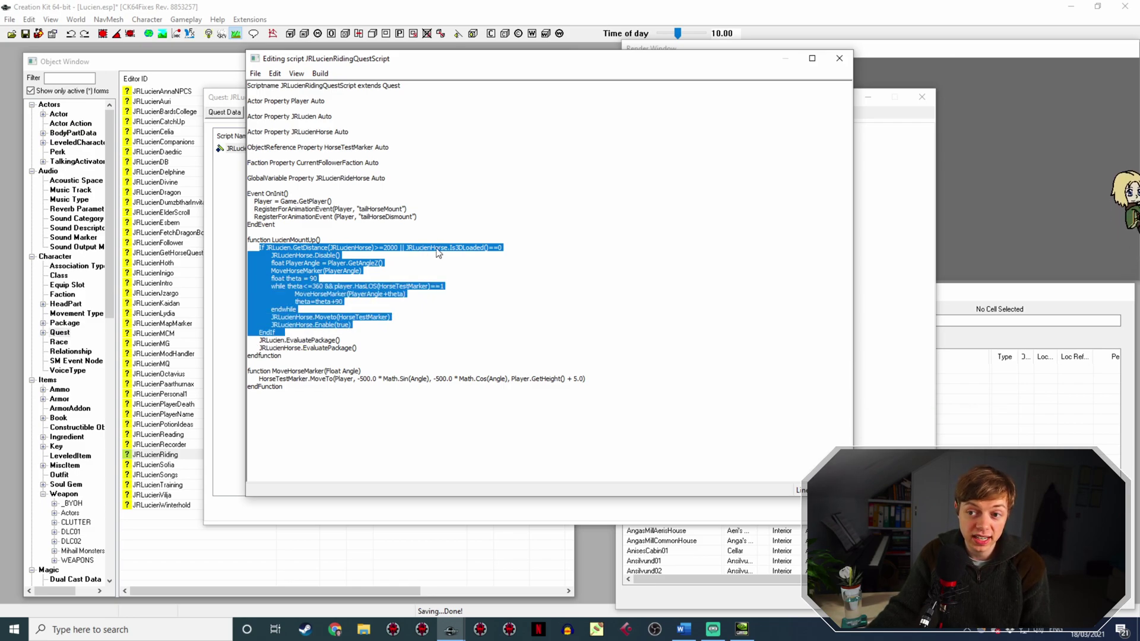
{"action": "left_click", "coordinate": [280, 339]}
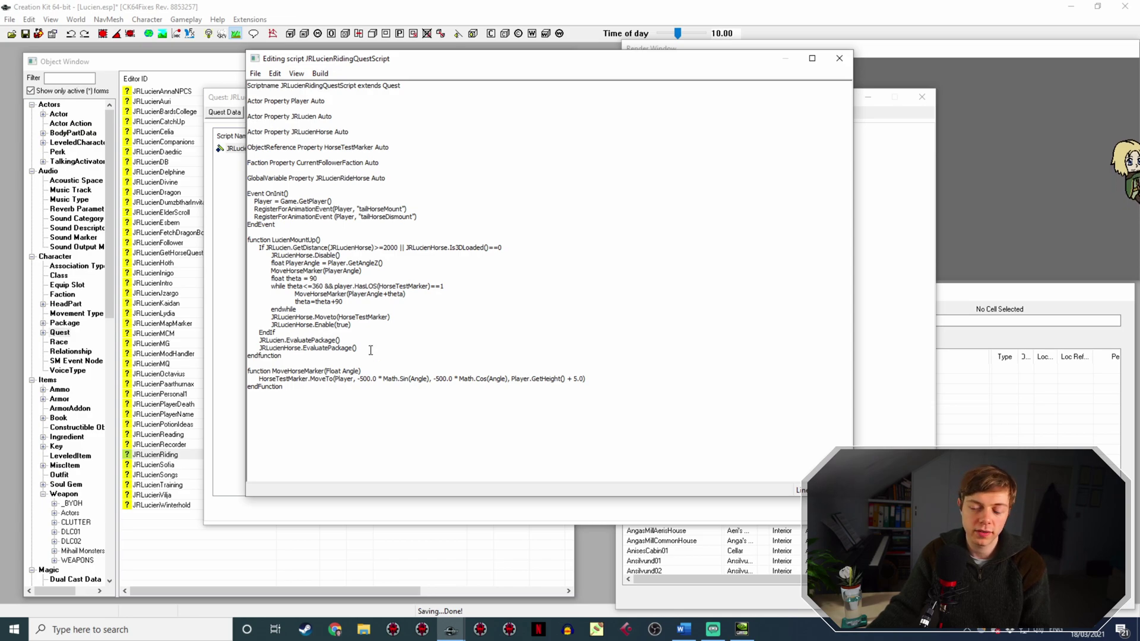
Examine the two EvaluatePackage lines at the end of LucienMountUp, then close the script and the JRLucienRiding quest.
{"action": "left_click_drag", "start_coordinate": [357, 349], "coordinate": [248, 340]}
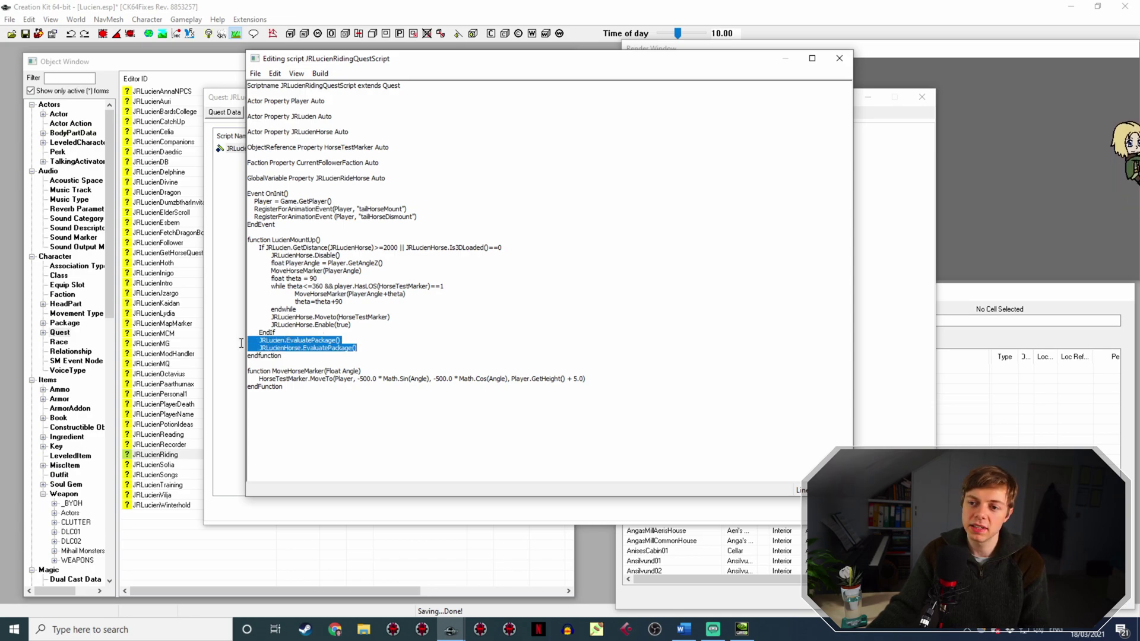
{"action": "left_click", "coordinate": [287, 341]}
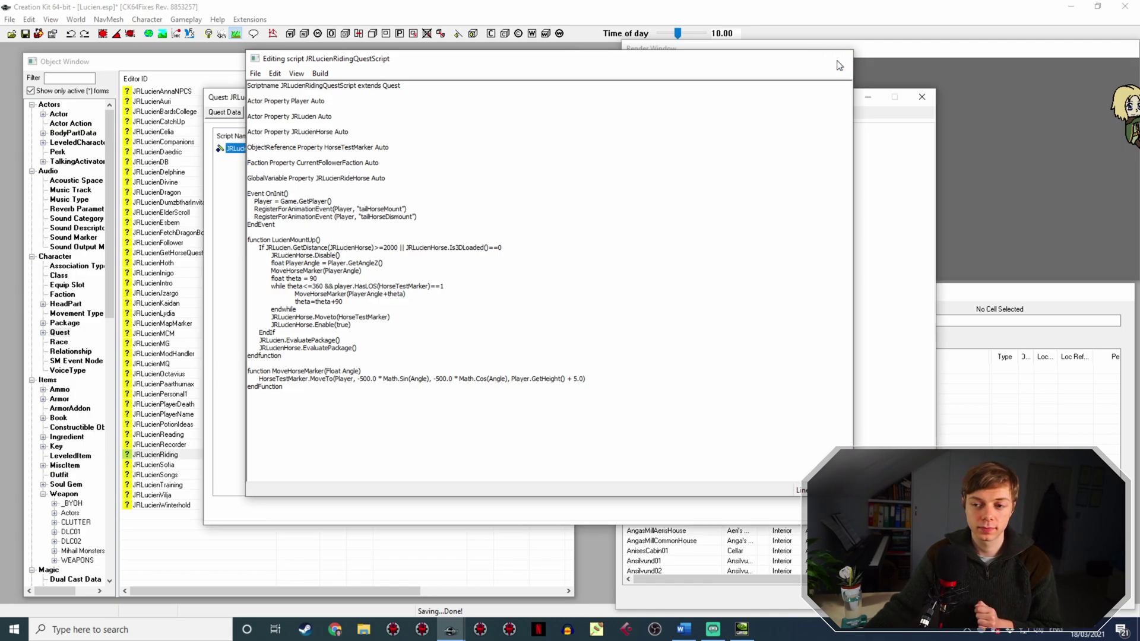
{"action": "left_click", "coordinate": [838, 59]}
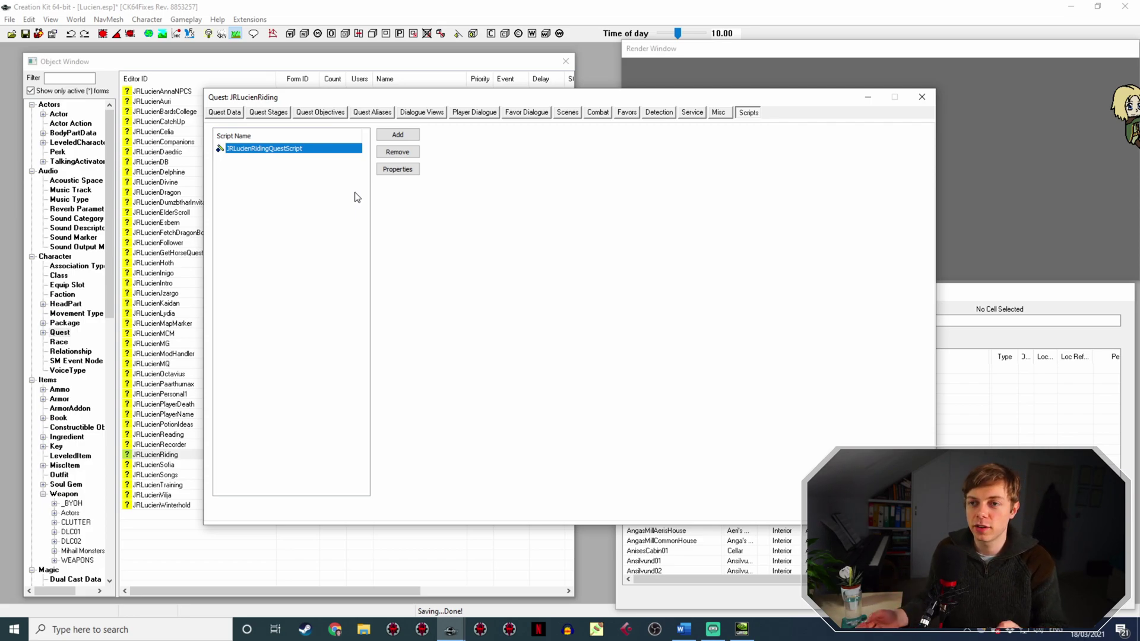
{"action": "left_click", "coordinate": [378, 113]}
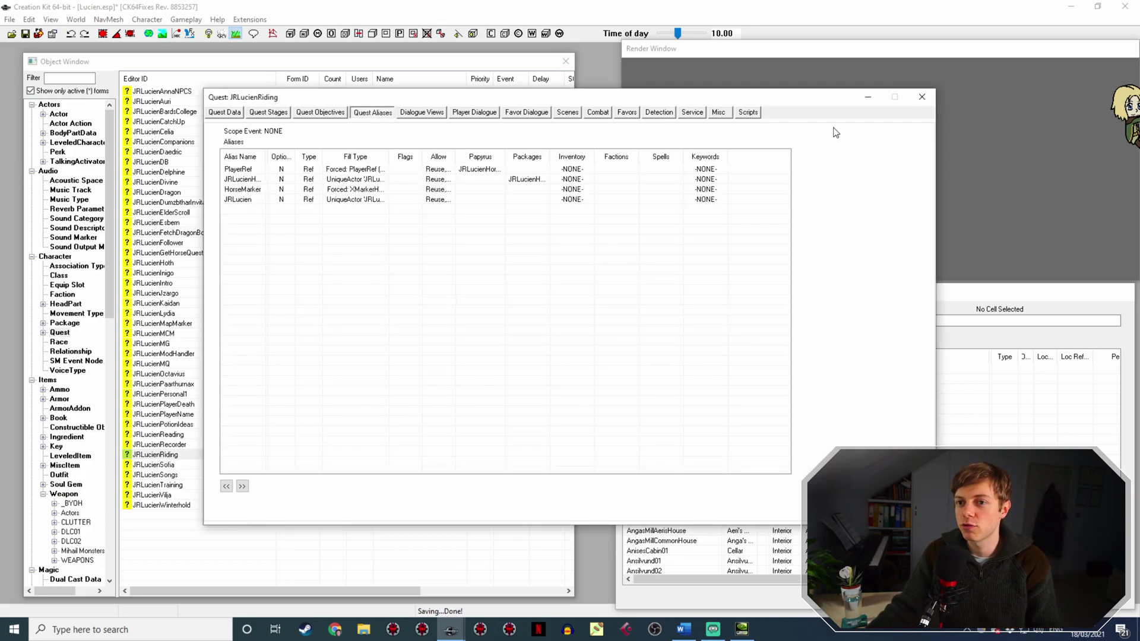
{"action": "left_click", "coordinate": [922, 96]}
Open the Lucien alias of the JRLucienFollower quest, look at JRLucienPlayerFollowerPackageRide among its packages, and close the alias.
{"action": "left_click", "coordinate": [172, 243]}
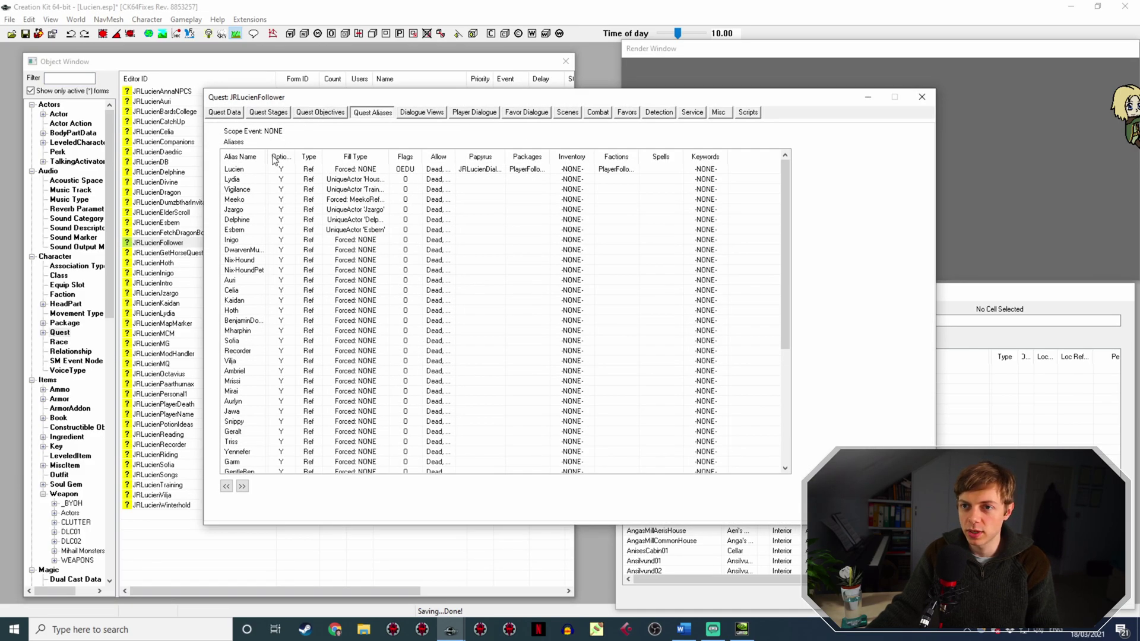
{"action": "left_click", "coordinate": [251, 170]}
{"action": "double_click", "coordinate": [251, 170]}
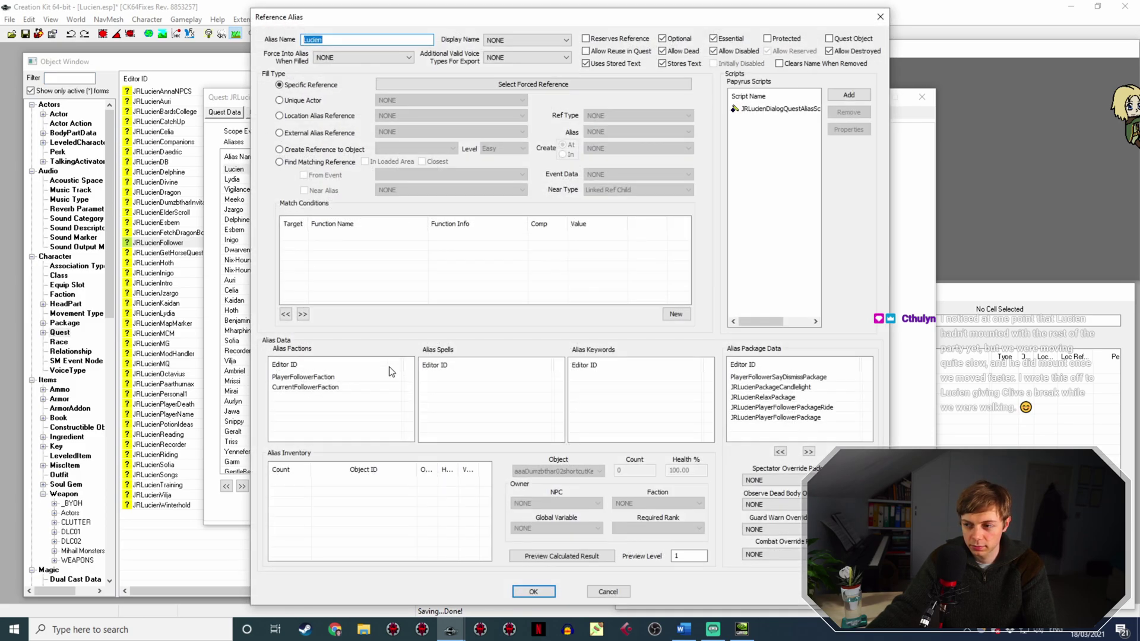
{"action": "left_click", "coordinate": [777, 408]}
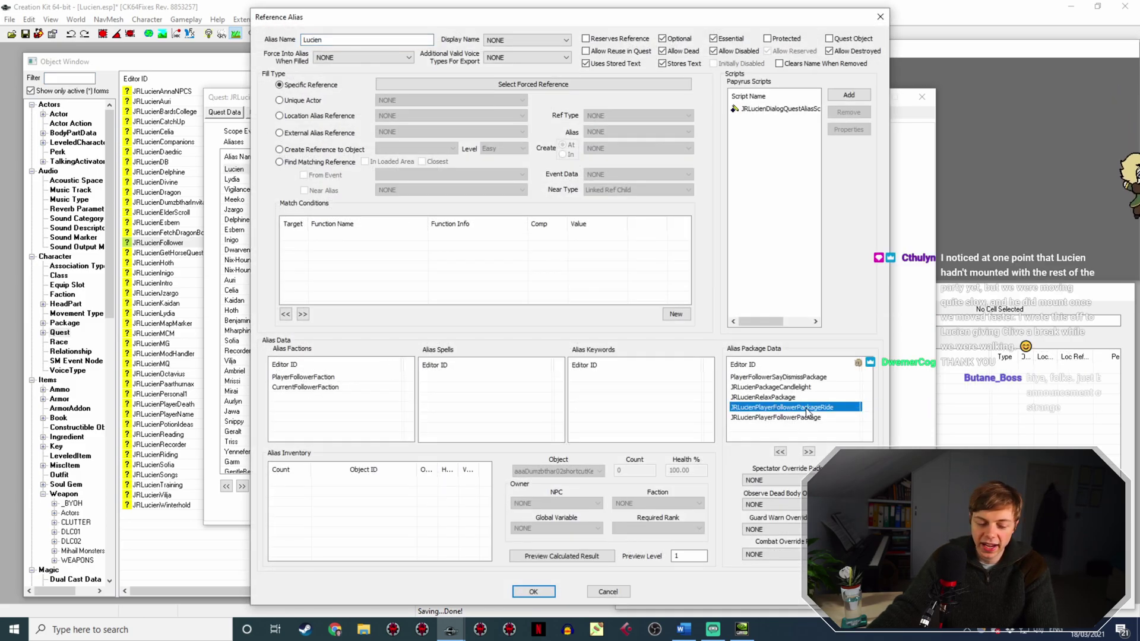
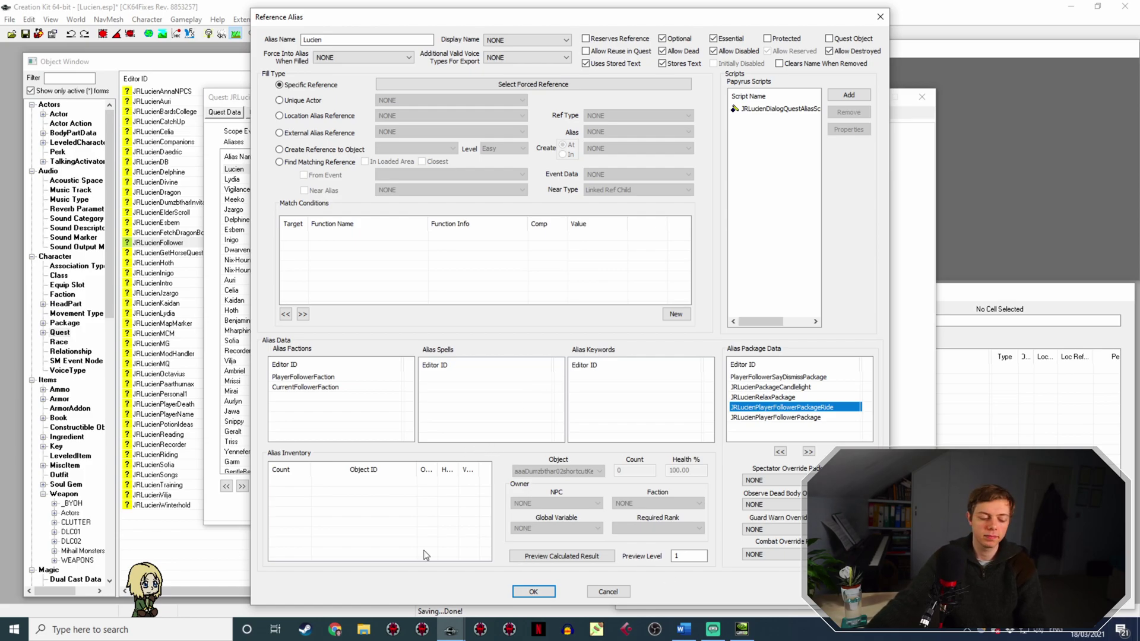
{"action": "left_click", "coordinate": [533, 592]}
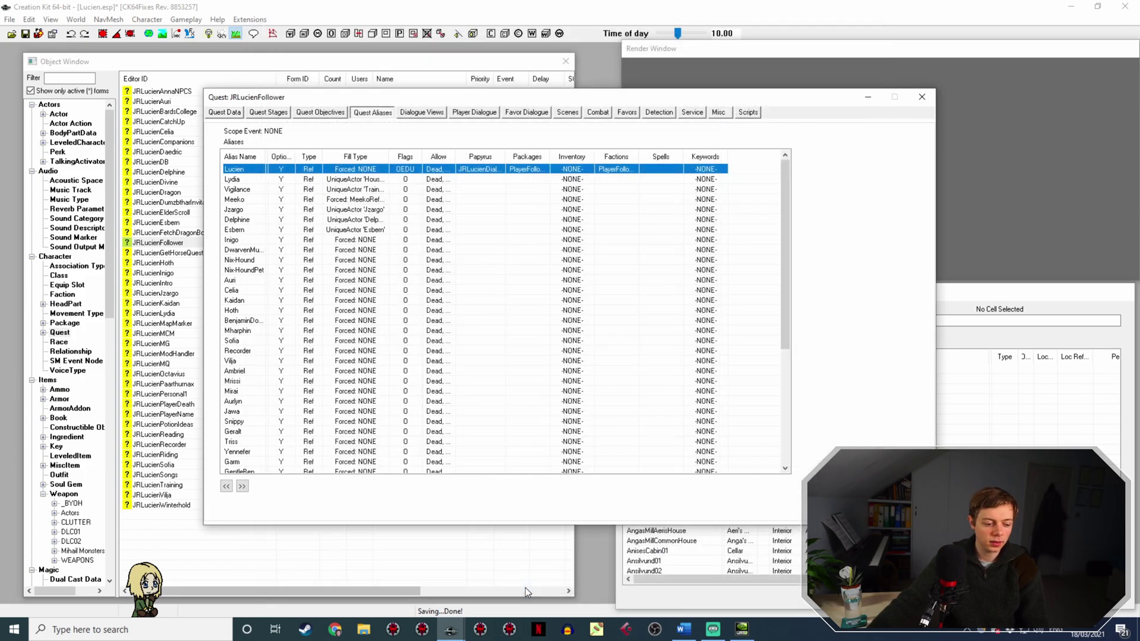
Open the JRLucienFollowerIdle topic in the quest's miscellaneous dialogue and locate the lines addressed to Kaidan.
{"action": "left_click", "coordinate": [716, 113]}
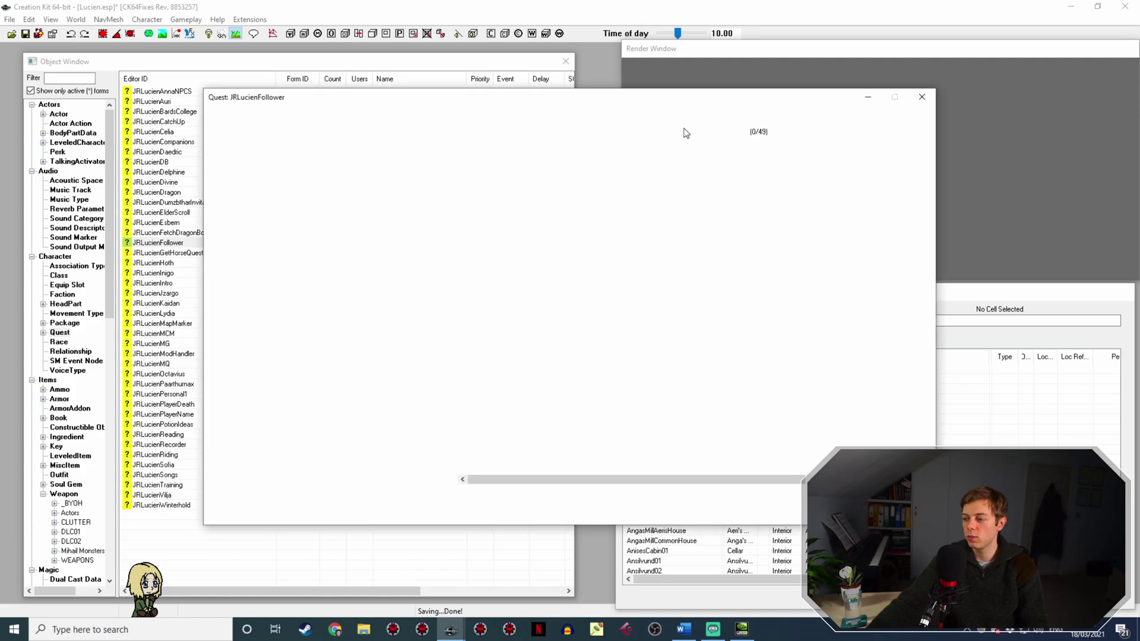
{"action": "left_click", "coordinate": [372, 203]}
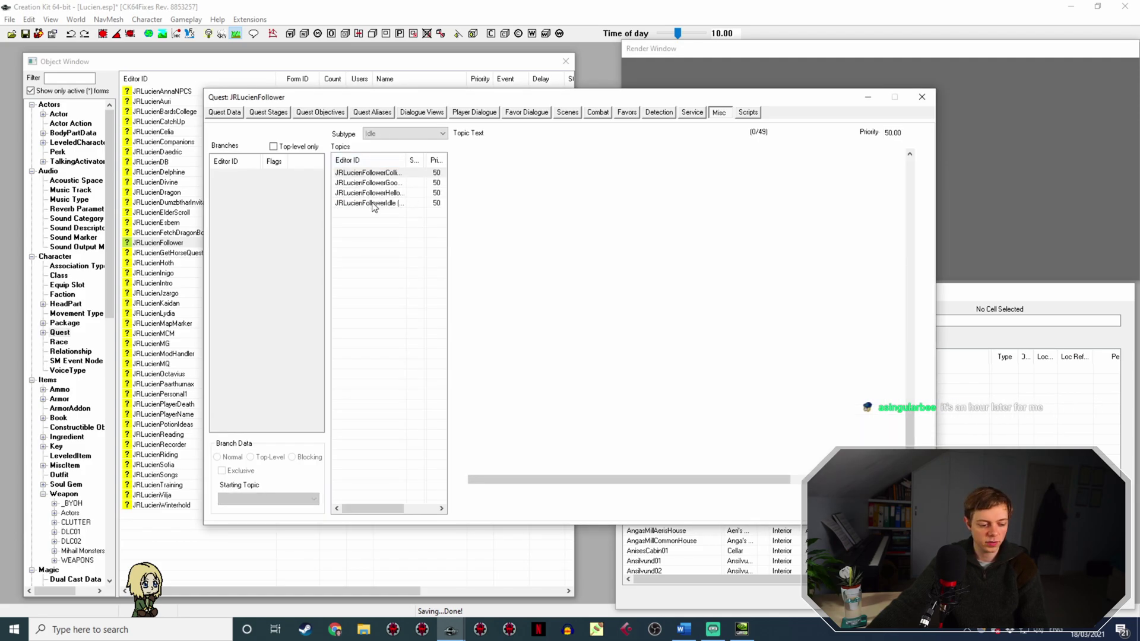
{"action": "scroll", "coordinate": [514, 236], "scroll_direction": "down", "scroll_amount": 20}
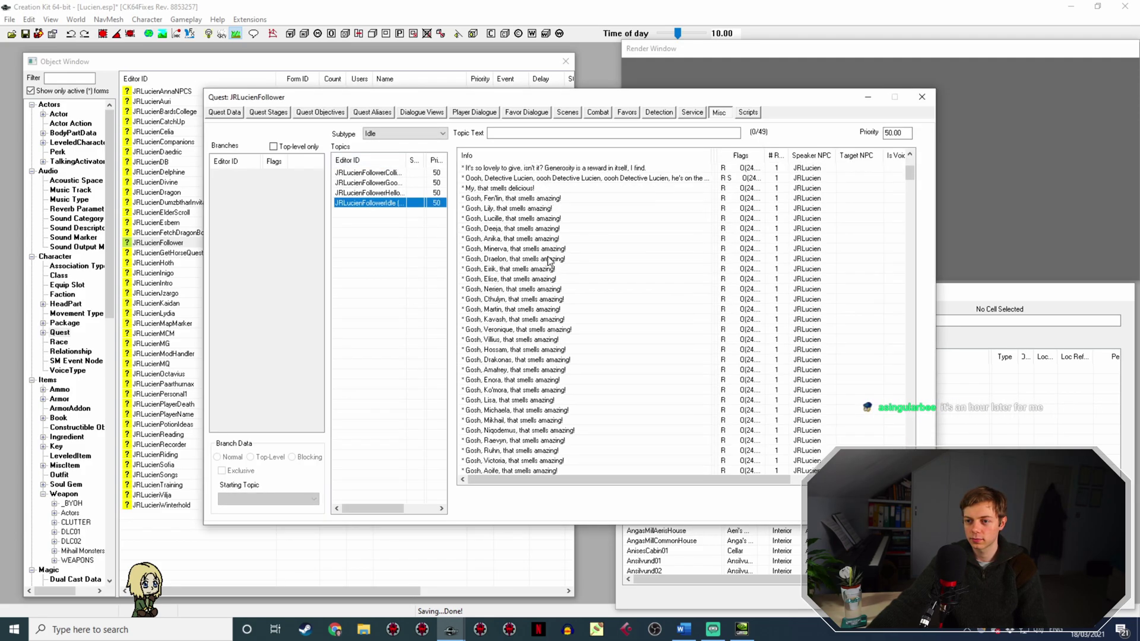
{"action": "scroll", "coordinate": [563, 298], "scroll_direction": "down", "scroll_amount": 15}
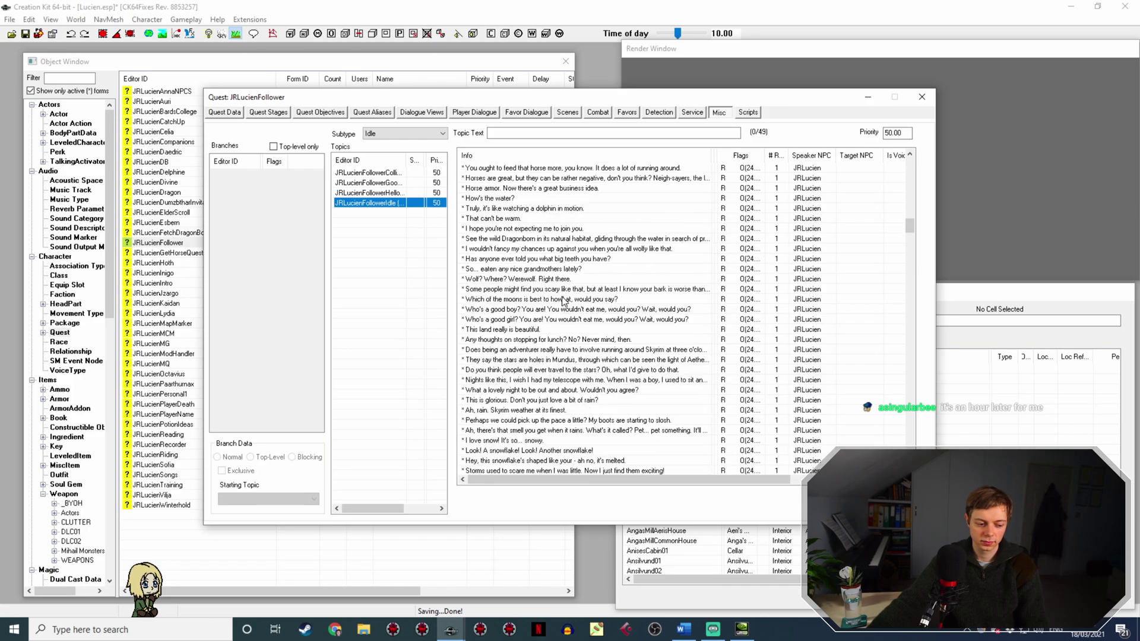
{"action": "scroll", "coordinate": [566, 303], "scroll_direction": "down", "scroll_amount": 15}
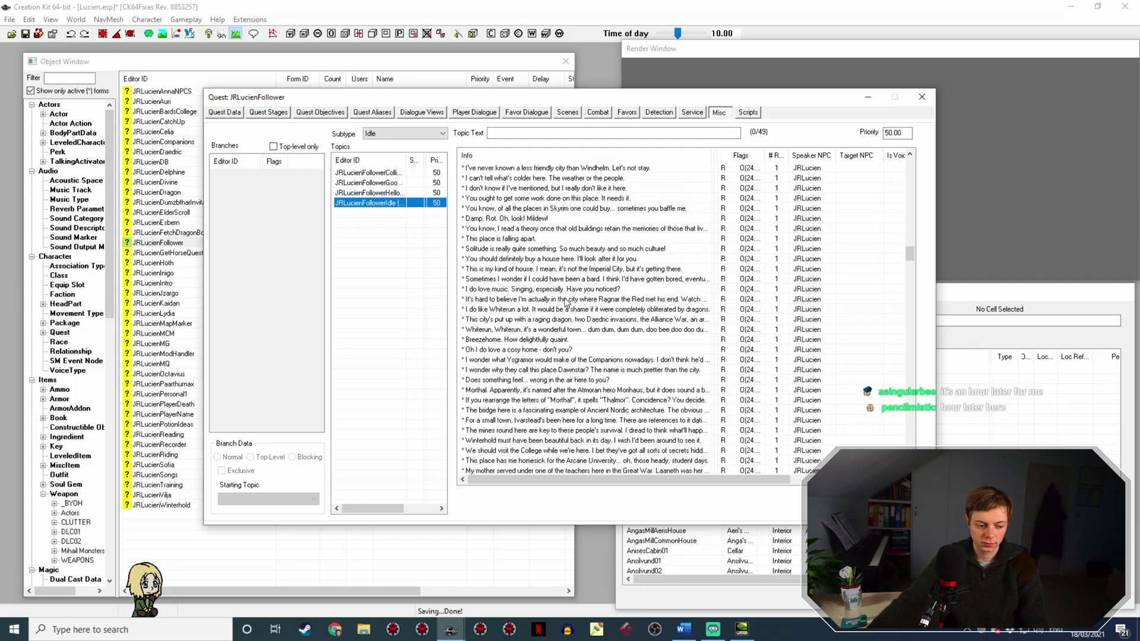
{"action": "scroll", "coordinate": [568, 303], "scroll_direction": "down", "scroll_amount": 15}
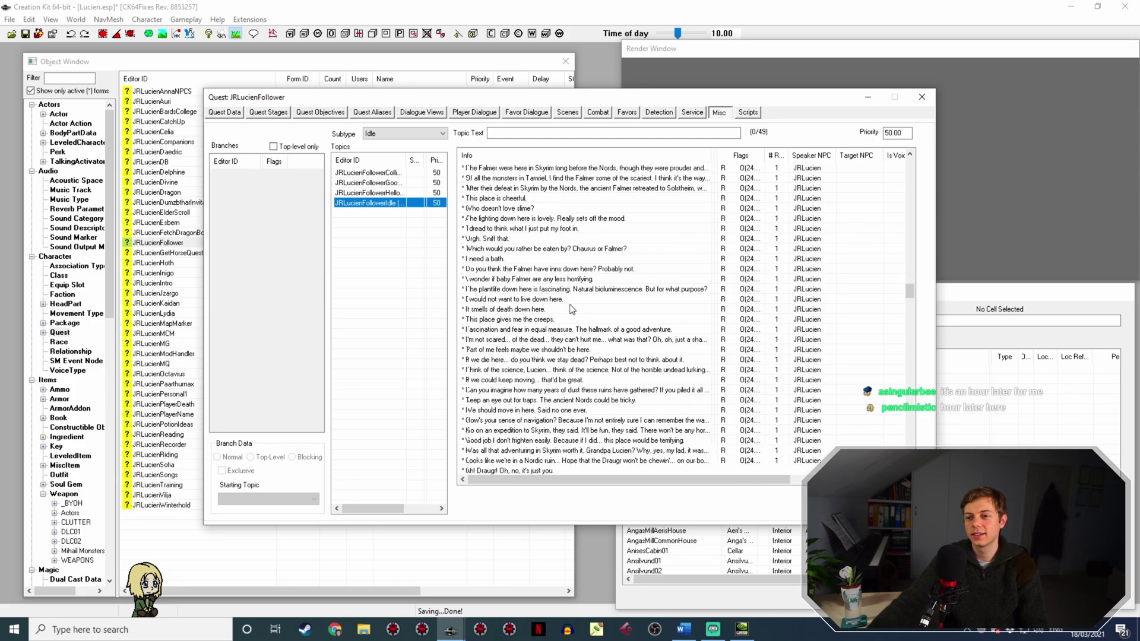
{"action": "scroll", "coordinate": [573, 313], "scroll_direction": "down", "scroll_amount": 15}
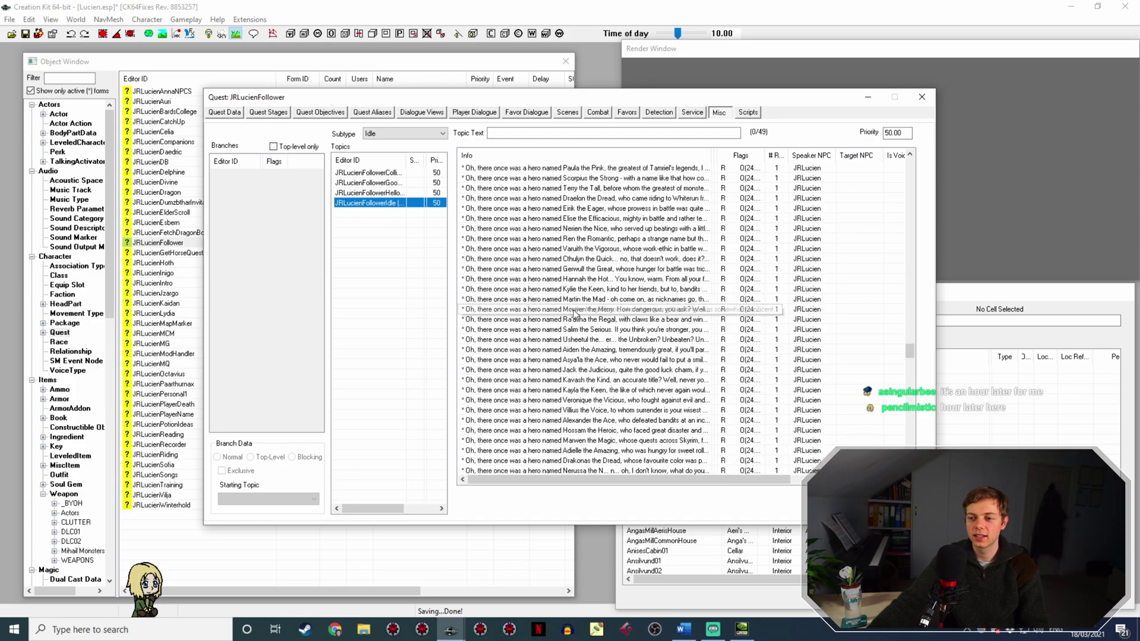
{"action": "scroll", "coordinate": [579, 318], "scroll_direction": "down", "scroll_amount": 15}
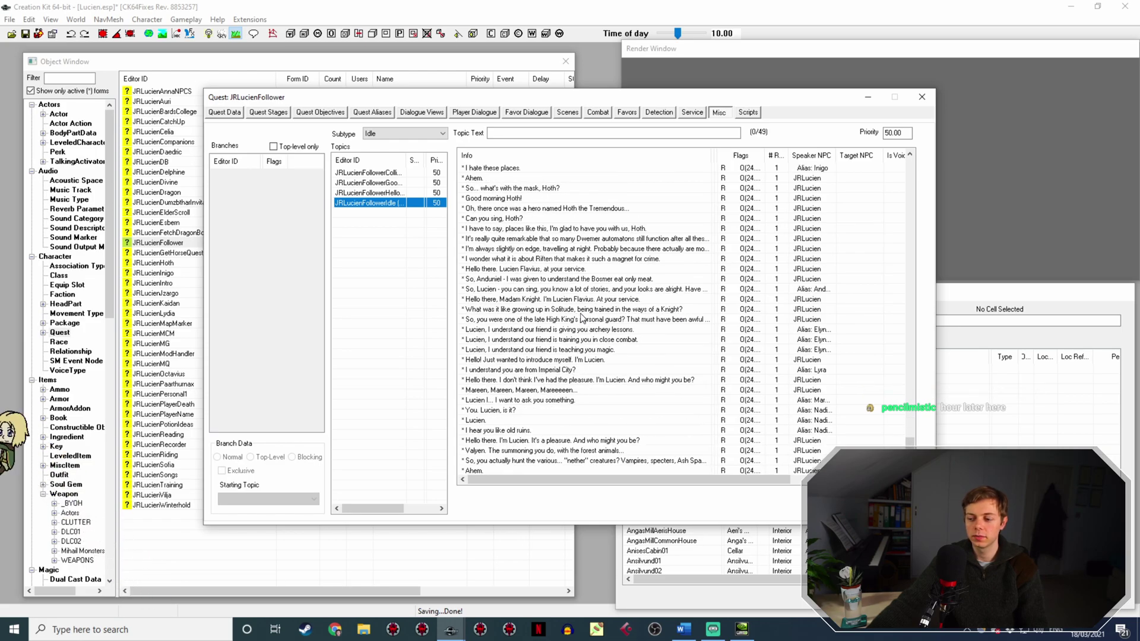
{"action": "scroll", "coordinate": [582, 319], "scroll_direction": "down", "scroll_amount": 5}
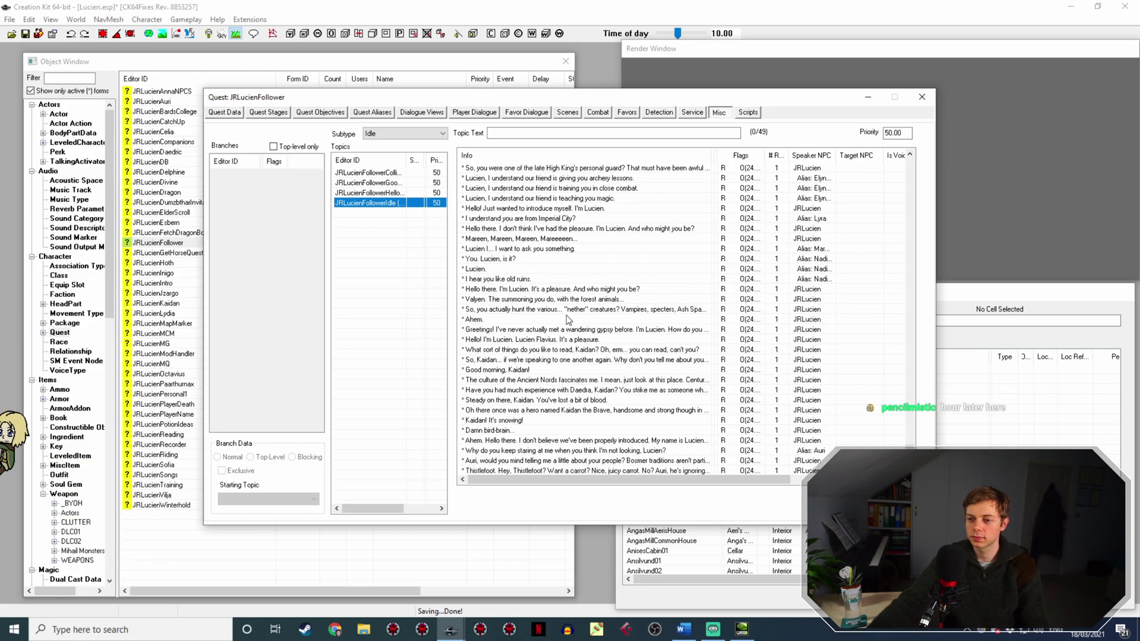
Check the conditions of the Ancient Nords culture line and the "Have you had much experience with Daedra, Kaidan?" line.
{"action": "left_click", "coordinate": [537, 380]}
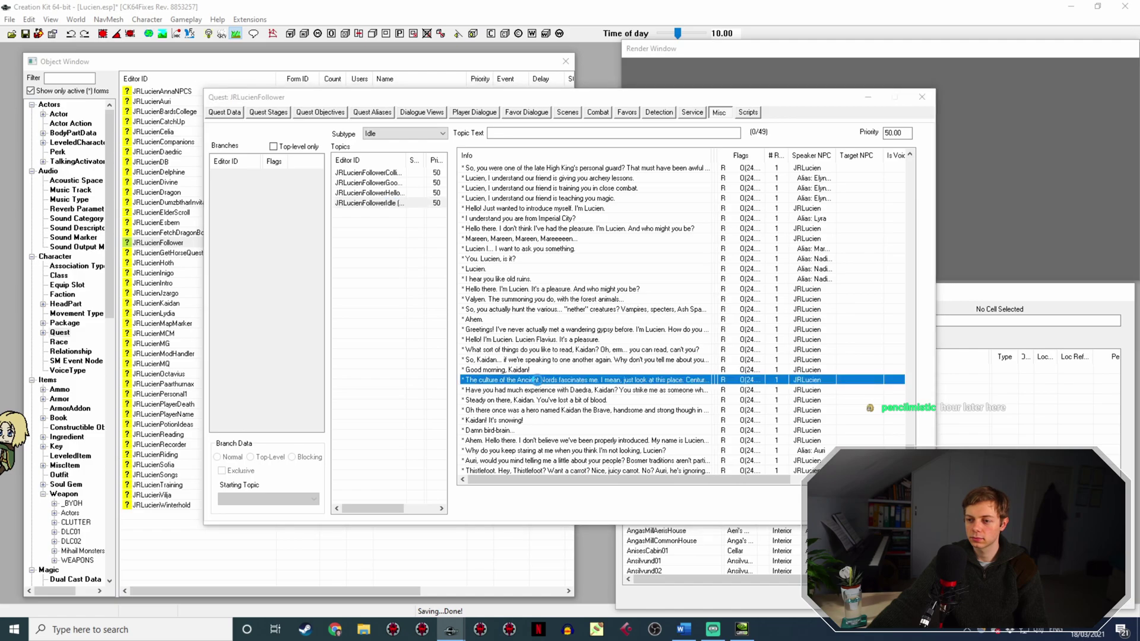
{"action": "left_click", "coordinate": [829, 79]}
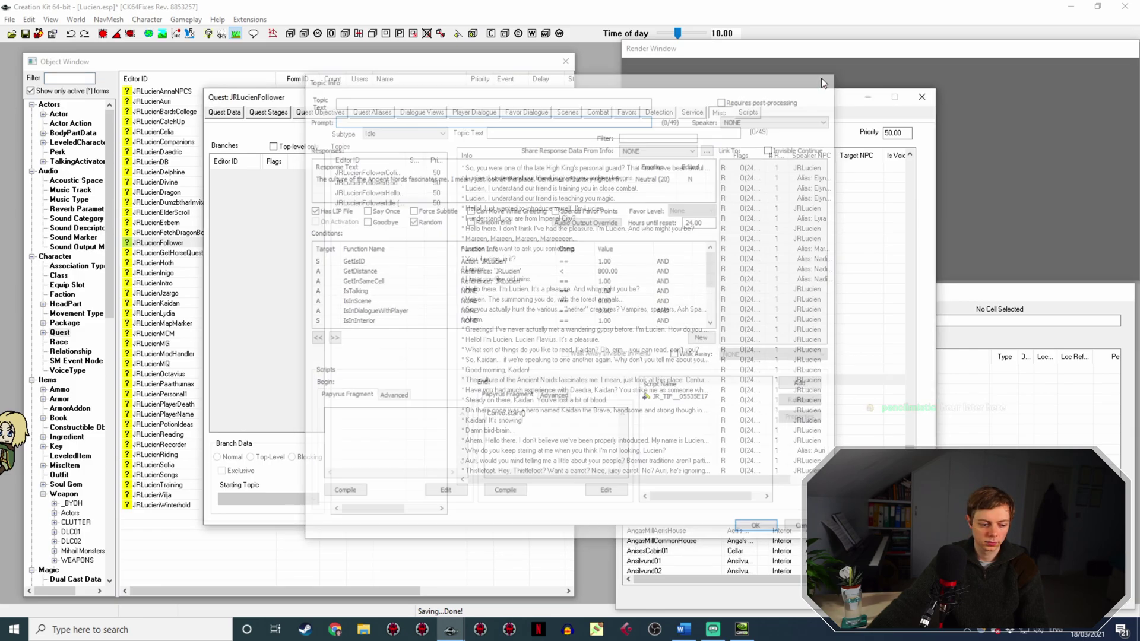
{"action": "double_click", "coordinate": [555, 392]}
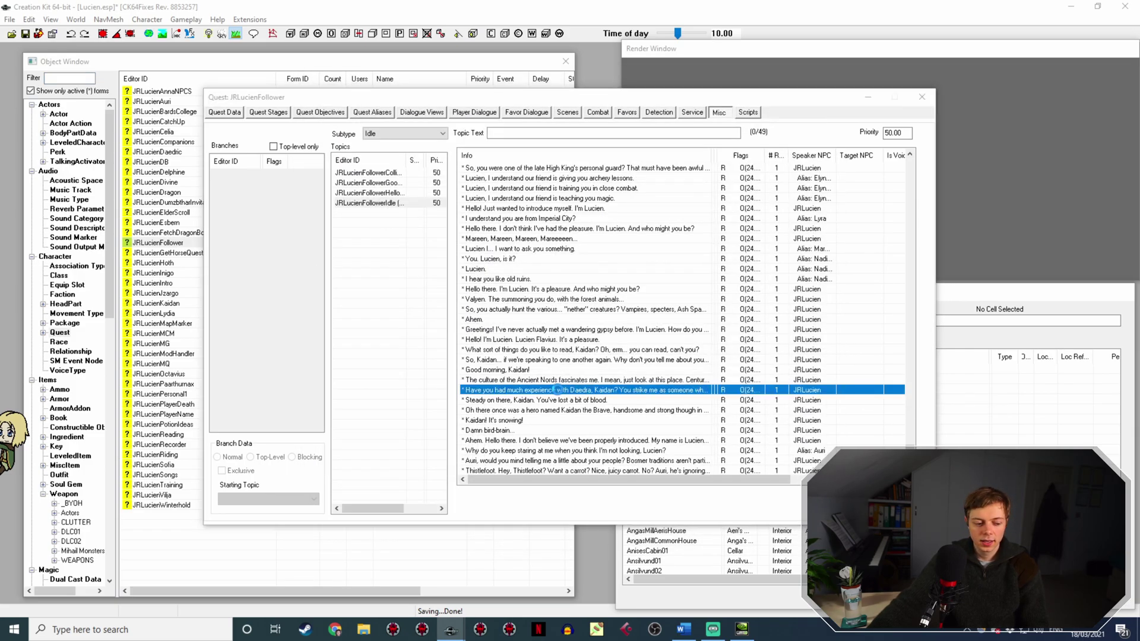
{"action": "left_click", "coordinate": [826, 79]}
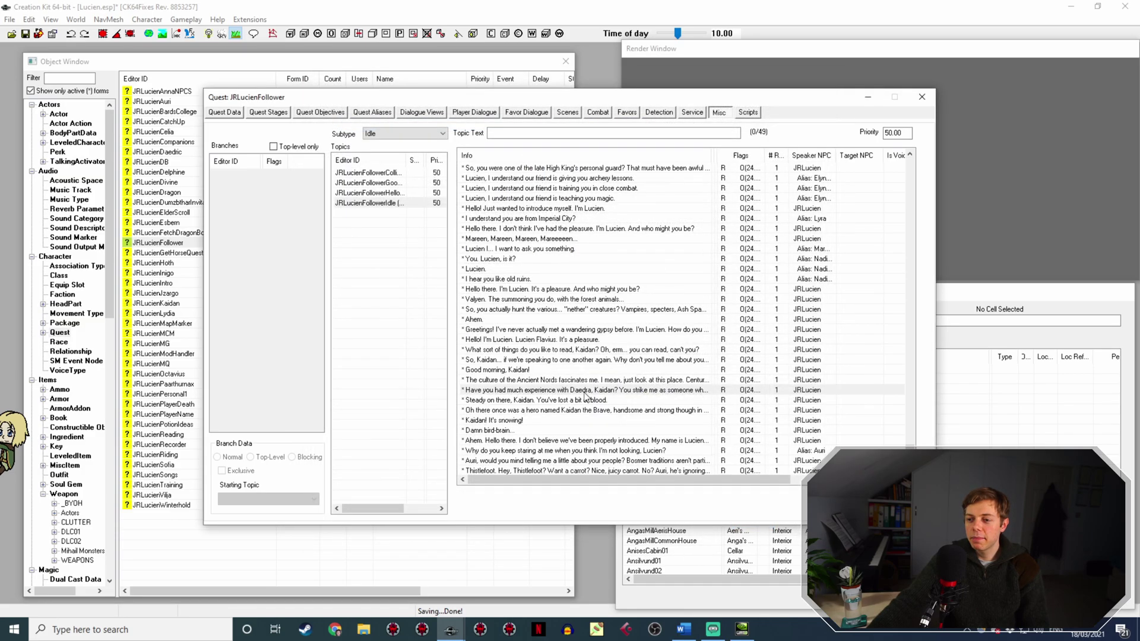
Set the GetDistance condition of the "Steady on there, Kaidan. You've lost a bit of blood." line to less than 800.
{"action": "left_click", "coordinate": [630, 399]}
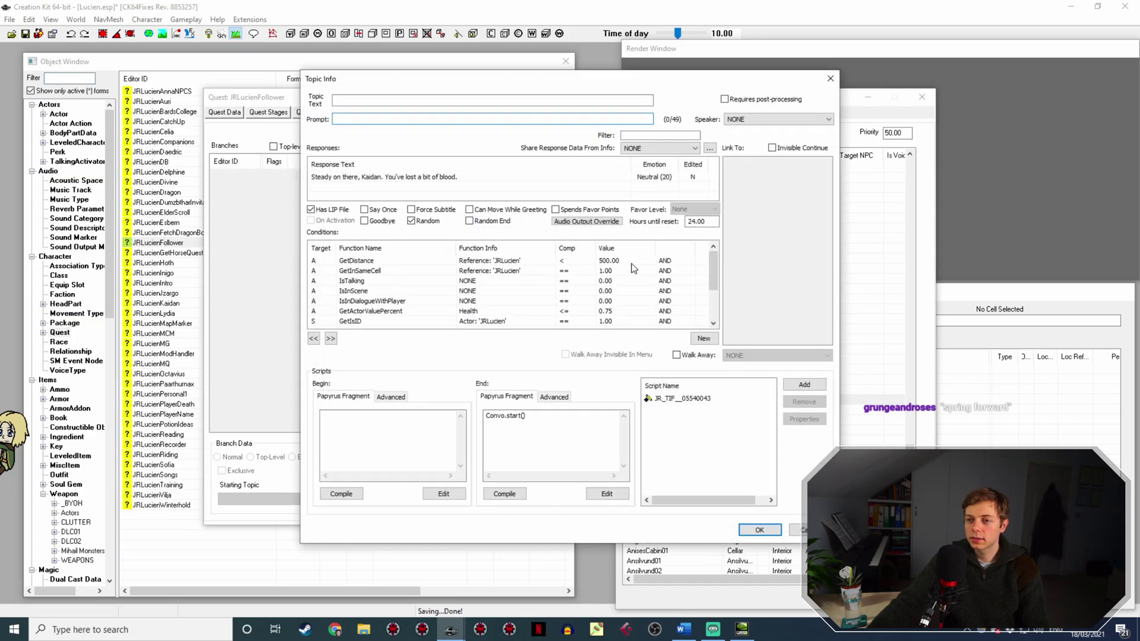
{"action": "double_click", "coordinate": [632, 261]}
{"action": "left_click", "coordinate": [640, 307]}
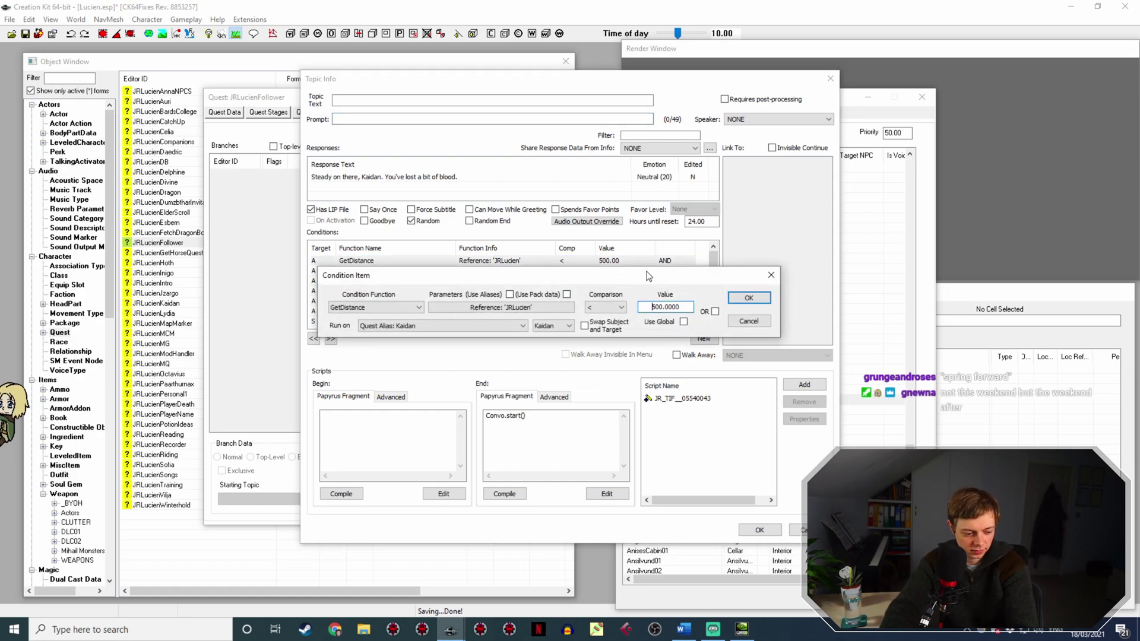
{"action": "key", "text": "Delete"}
{"action": "type", "text": "8"}
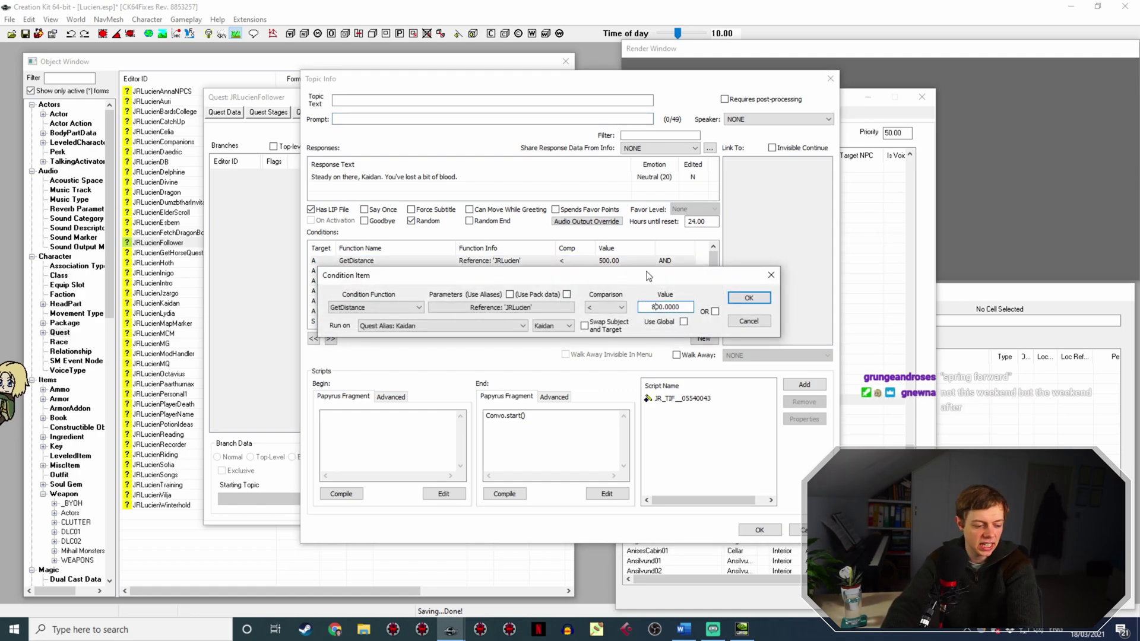
{"action": "left_click", "coordinate": [749, 298]}
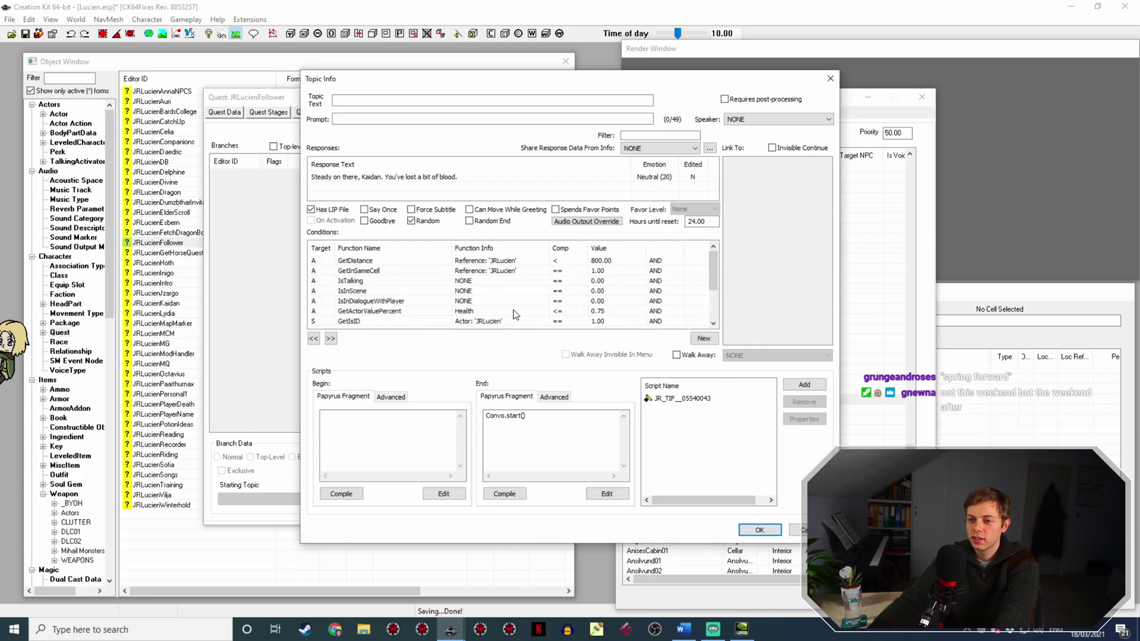
Move the GetIsID JRLucien condition to the top of the "Steady on there, Kaidan" line's condition list and save the line.
{"action": "left_click", "coordinate": [514, 321]}
{"action": "key", "text": "Left"}
{"action": "key", "text": "Left"}
{"action": "key", "text": "Left"}
{"action": "key", "text": "Left"}
{"action": "key", "text": "Left"}
{"action": "key", "text": "Left"}
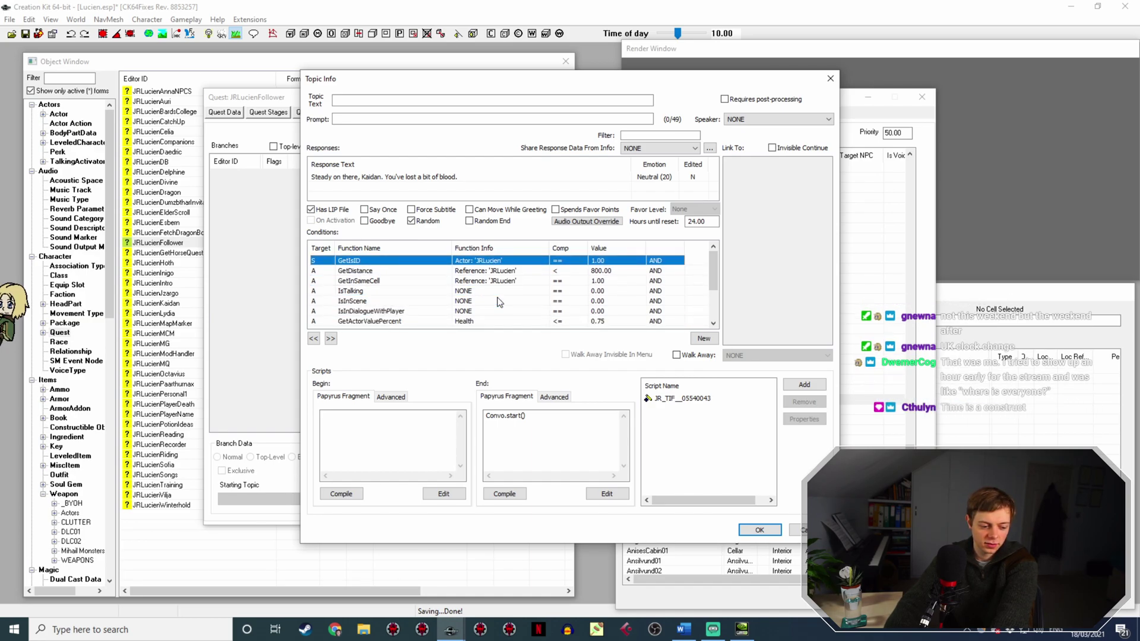
{"action": "left_click", "coordinate": [761, 527]}
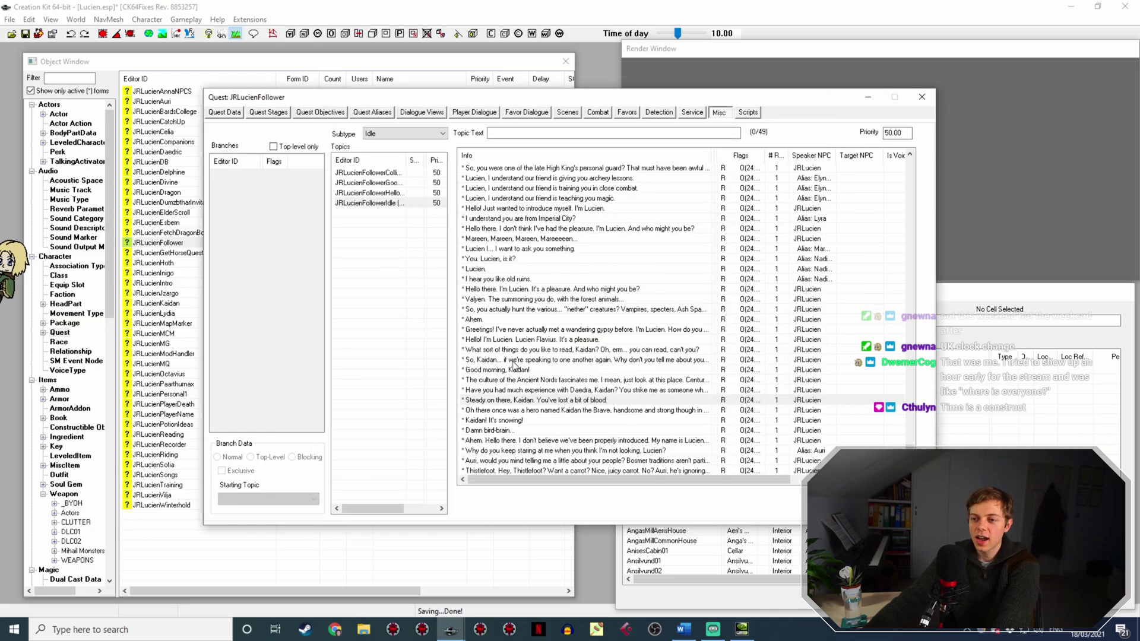
Move the GetIsID JRLucien condition to the top of the condition list for the "Oh there once was a hero named Kaidan the Brave" line.
{"action": "double_click", "coordinate": [547, 410]}
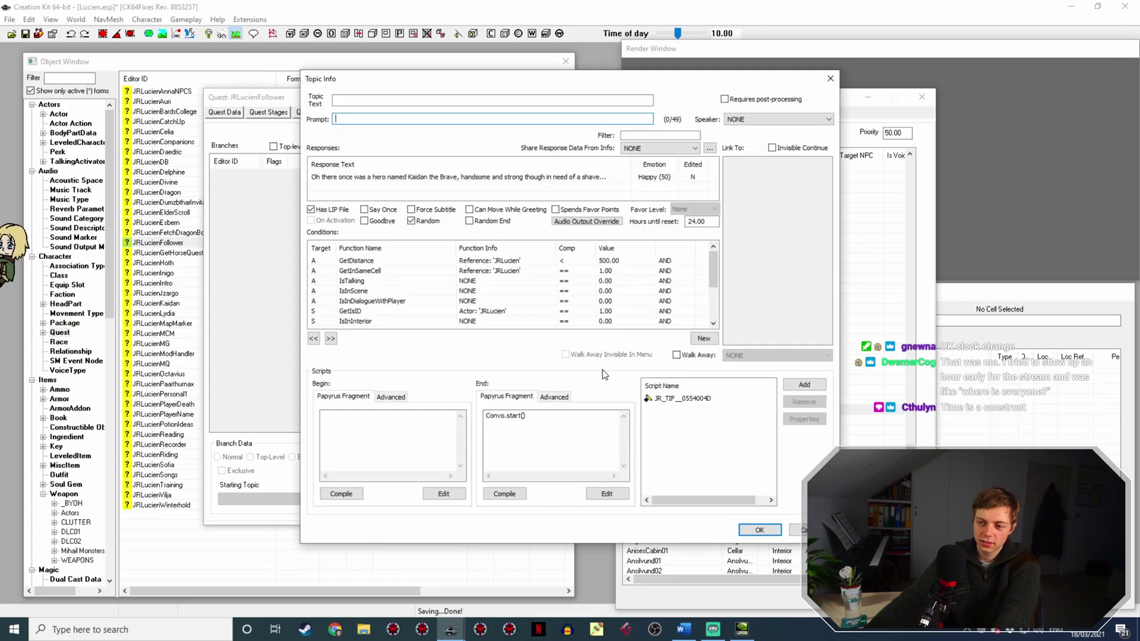
{"action": "left_click", "coordinate": [390, 311]}
{"action": "key", "text": "Left"}
{"action": "key", "text": "Left"}
{"action": "key", "text": "Left"}
{"action": "key", "text": "Left"}
{"action": "key", "text": "Left"}
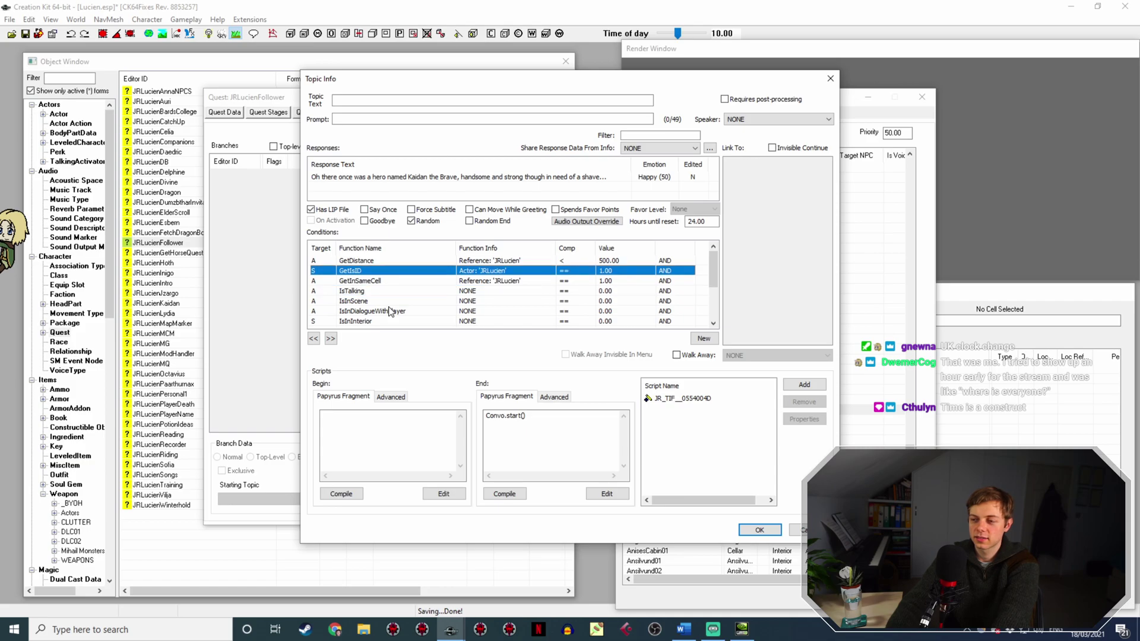
Set the GetDistance condition of the "Kaidan the Brave" line to less than 800 and save the line.
{"action": "double_click", "coordinate": [617, 270]}
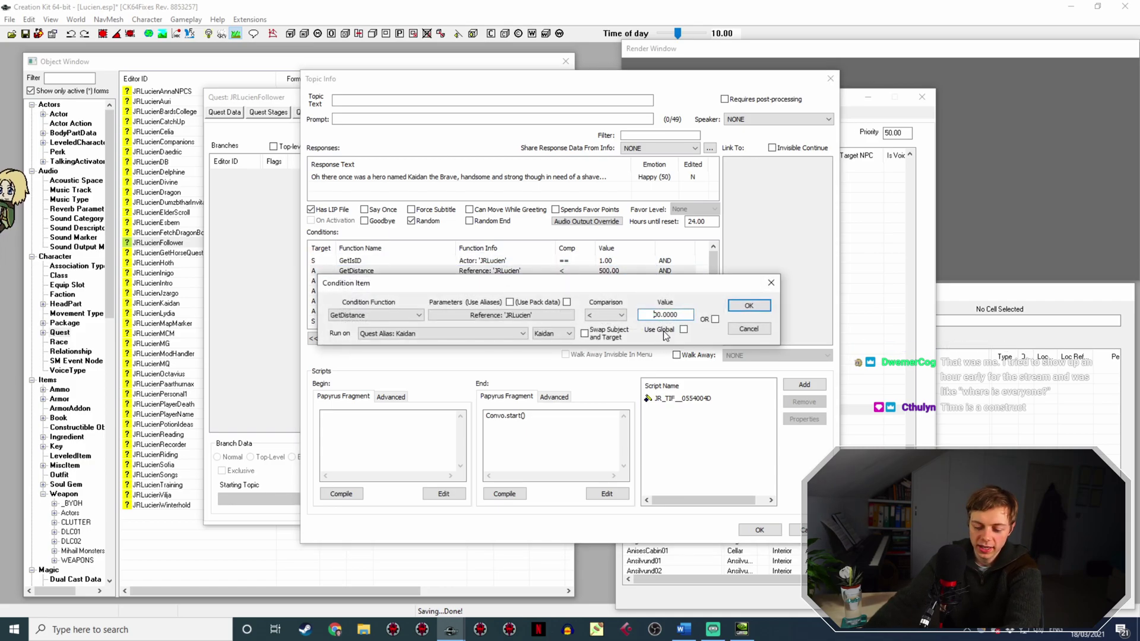
{"action": "double_click", "coordinate": [665, 315]}
{"action": "type", "text": "800"}
{"action": "left_click", "coordinate": [749, 305]}
{"action": "left_click", "coordinate": [760, 530]}
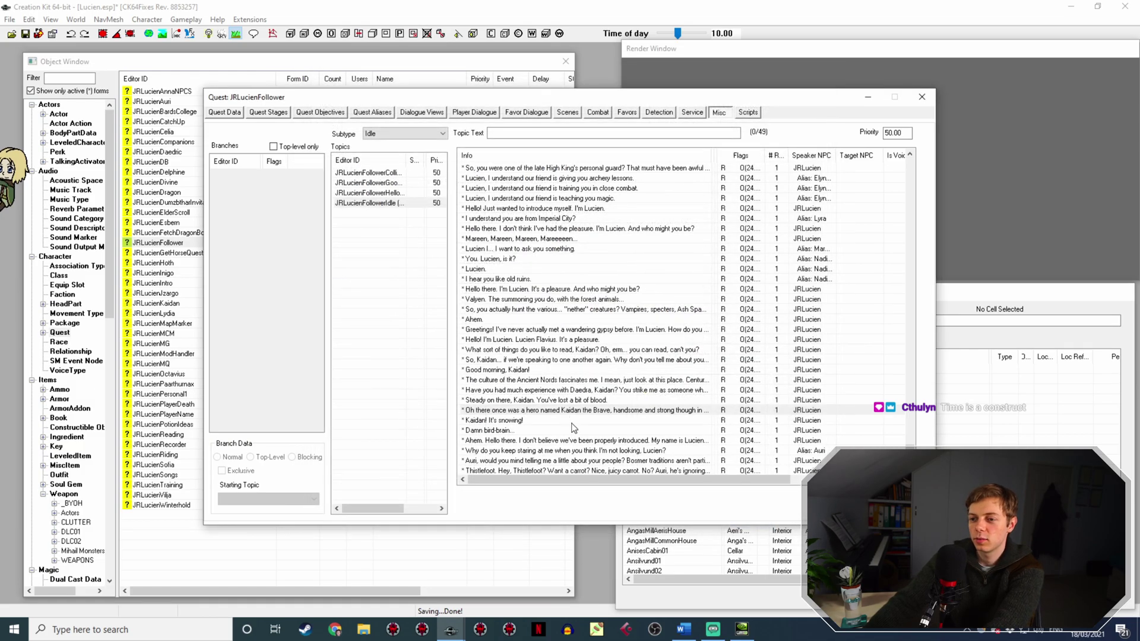
Set the GetDistance condition of the "Kaidan! It's snowing!" line to less than 800.
{"action": "double_click", "coordinate": [578, 421]}
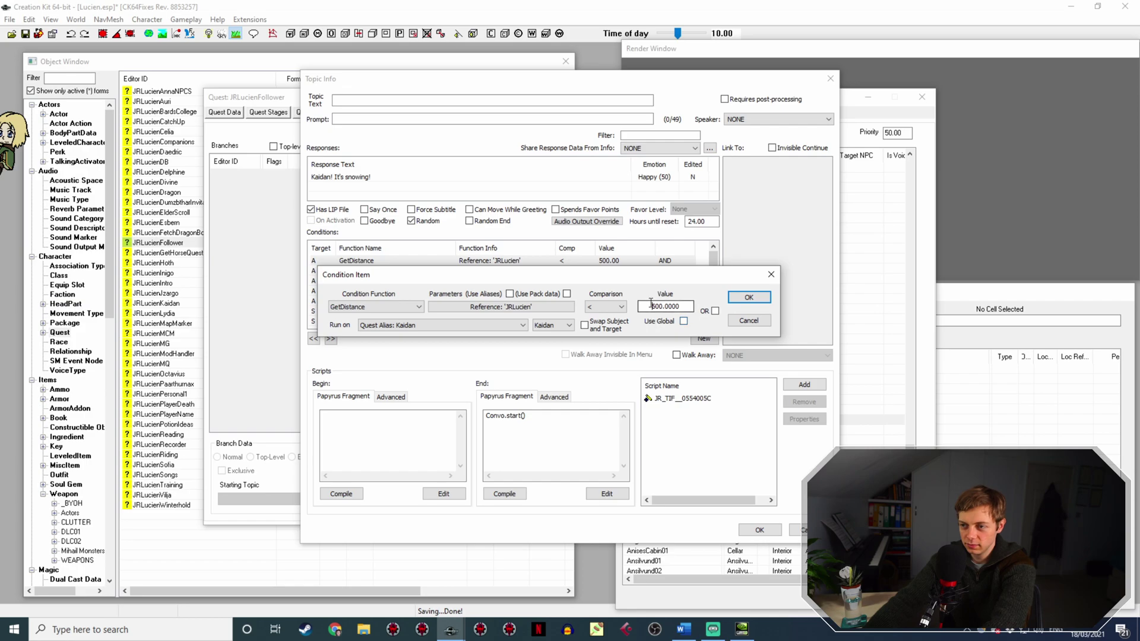
{"action": "left_click", "coordinate": [656, 306]}
{"action": "key", "text": "BackSpace"}
{"action": "type", "text": "8"}
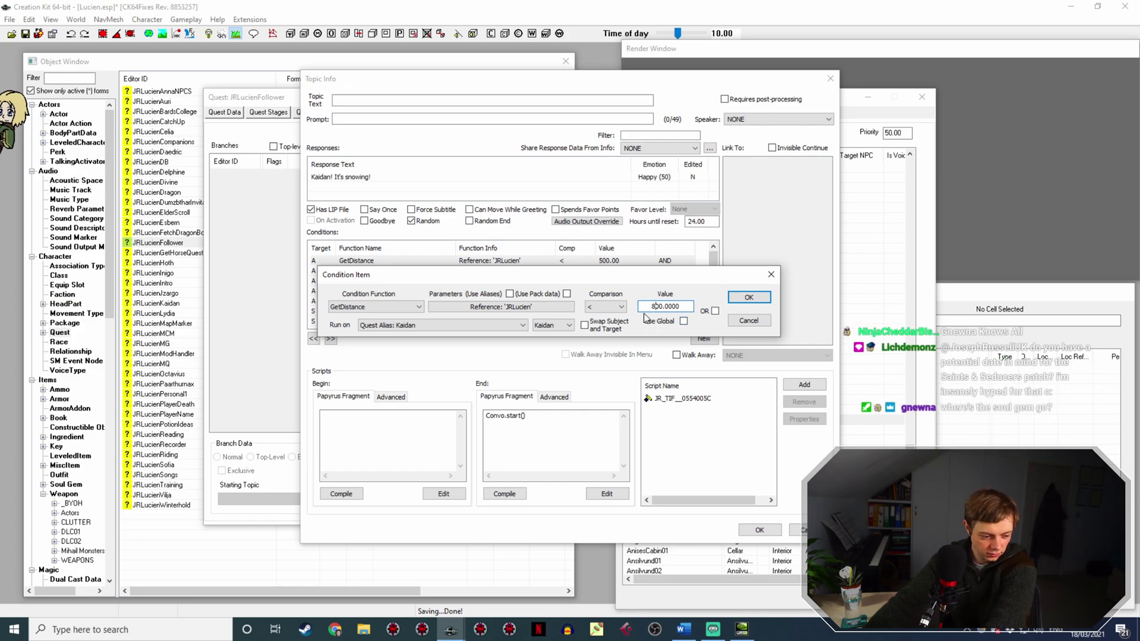
{"action": "key", "text": "Return"}
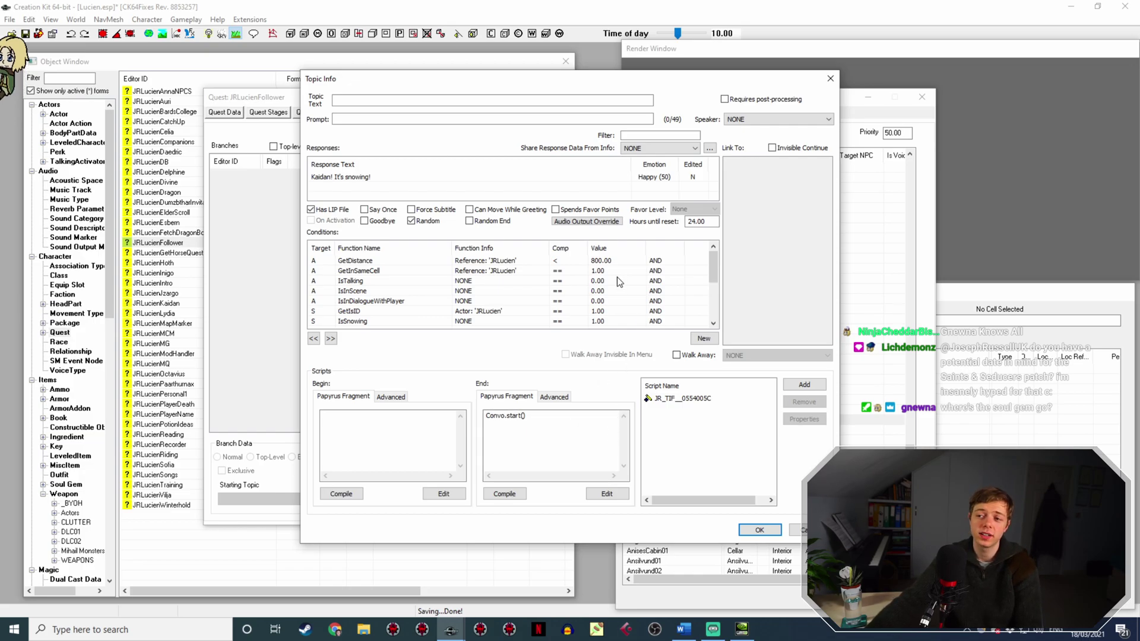
Move the GetIsID JRLucien condition to the top of the "Kaidan! It's snowing!" line's condition list and save the line.
{"action": "left_click", "coordinate": [412, 311]}
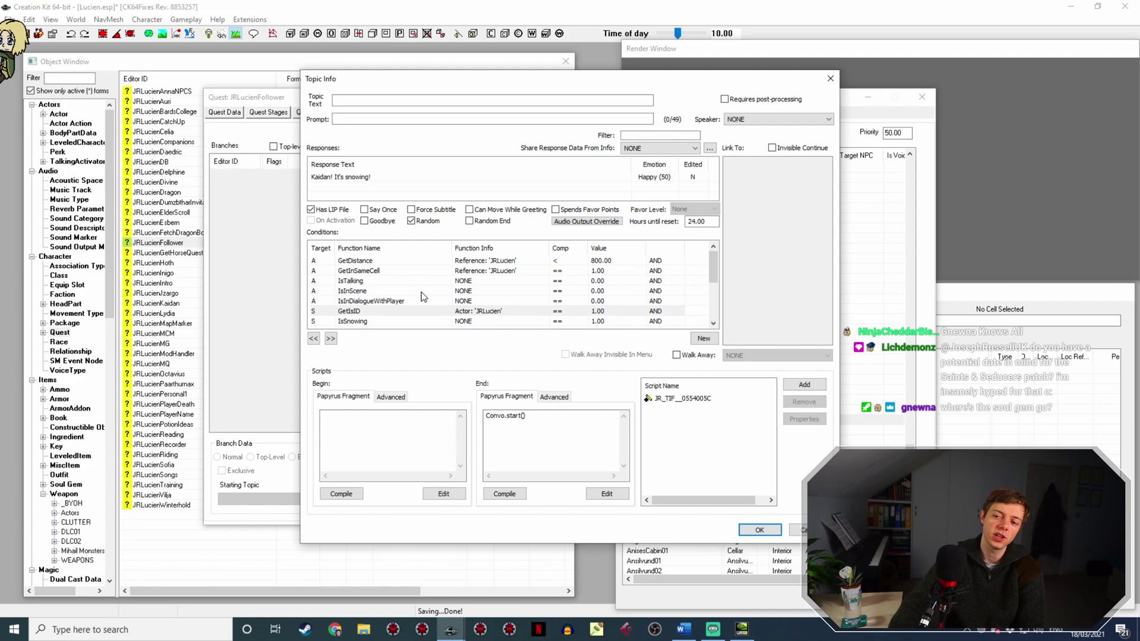
{"action": "left_click", "coordinate": [398, 311]}
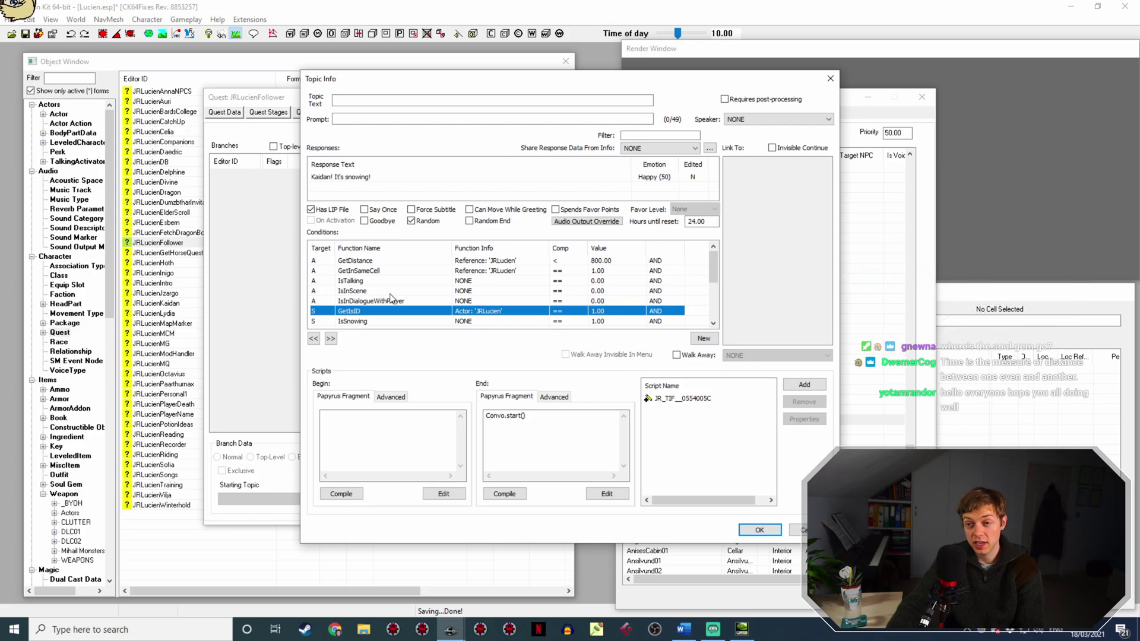
{"action": "key", "text": "Left"}
{"action": "key", "text": "Left"}
{"action": "key", "text": "Left"}
{"action": "key", "text": "Left"}
{"action": "key", "text": "Left"}
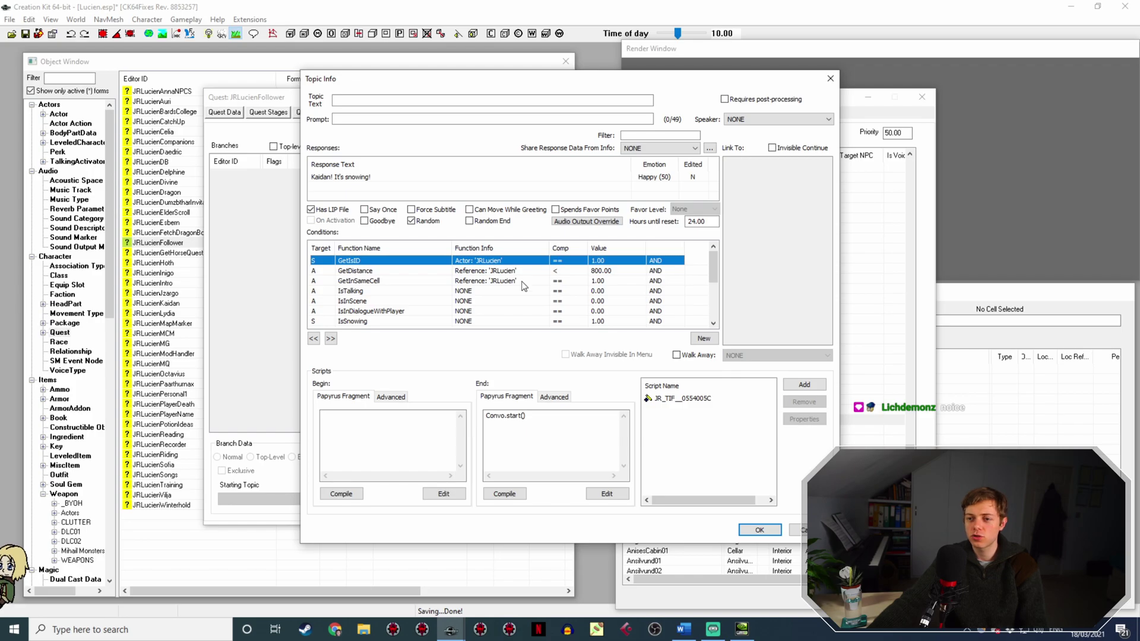
{"action": "left_click", "coordinate": [760, 530]}
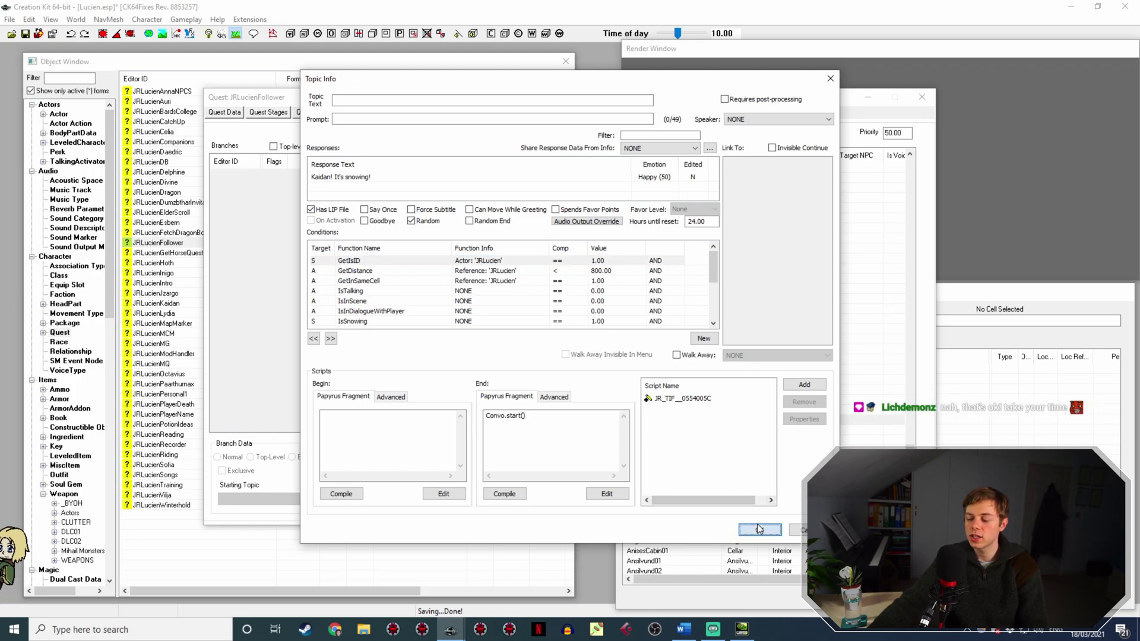
Set the GetDistance condition of the "Damn bird-brain..." line to less than 800.
{"action": "double_click", "coordinate": [537, 425]}
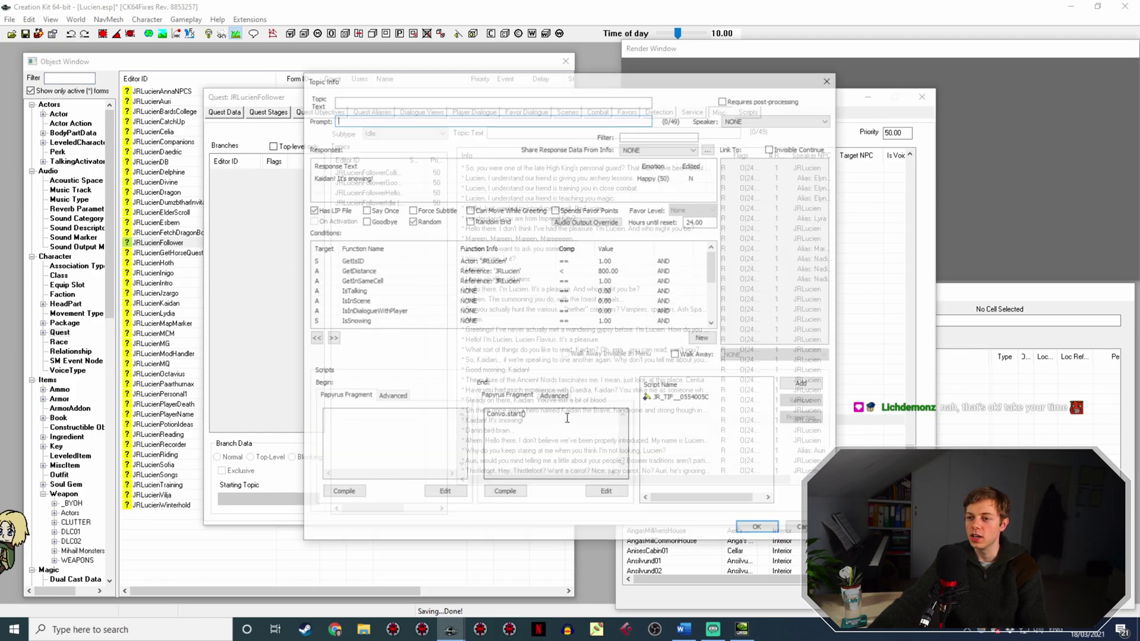
{"action": "key", "text": "Escape"}
{"action": "double_click", "coordinate": [521, 430]}
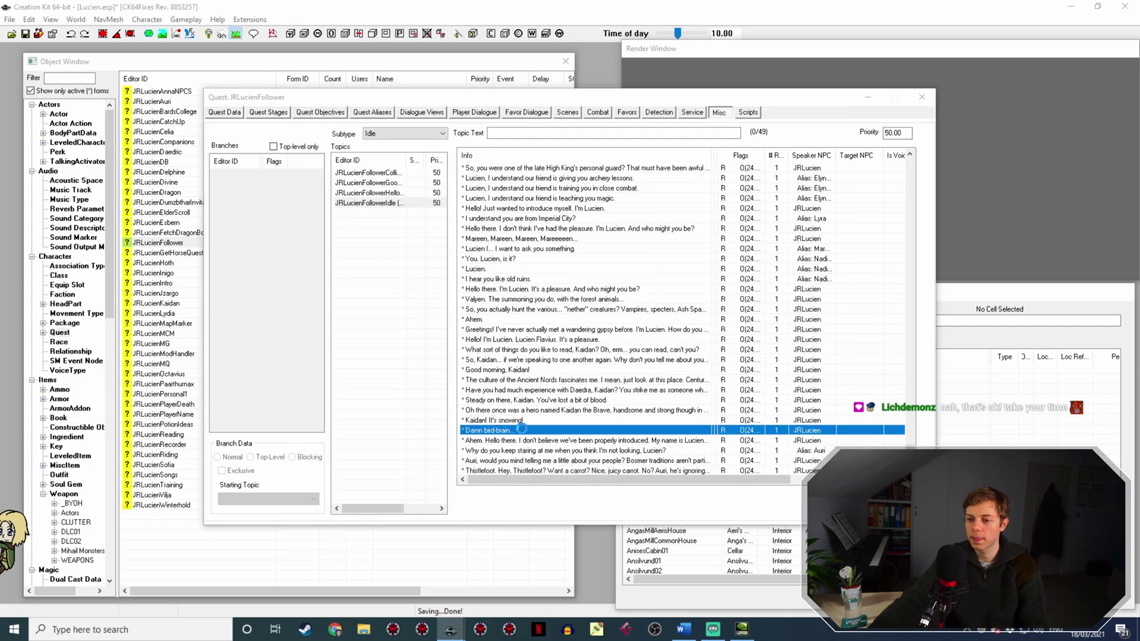
{"action": "left_click", "coordinate": [615, 260]}
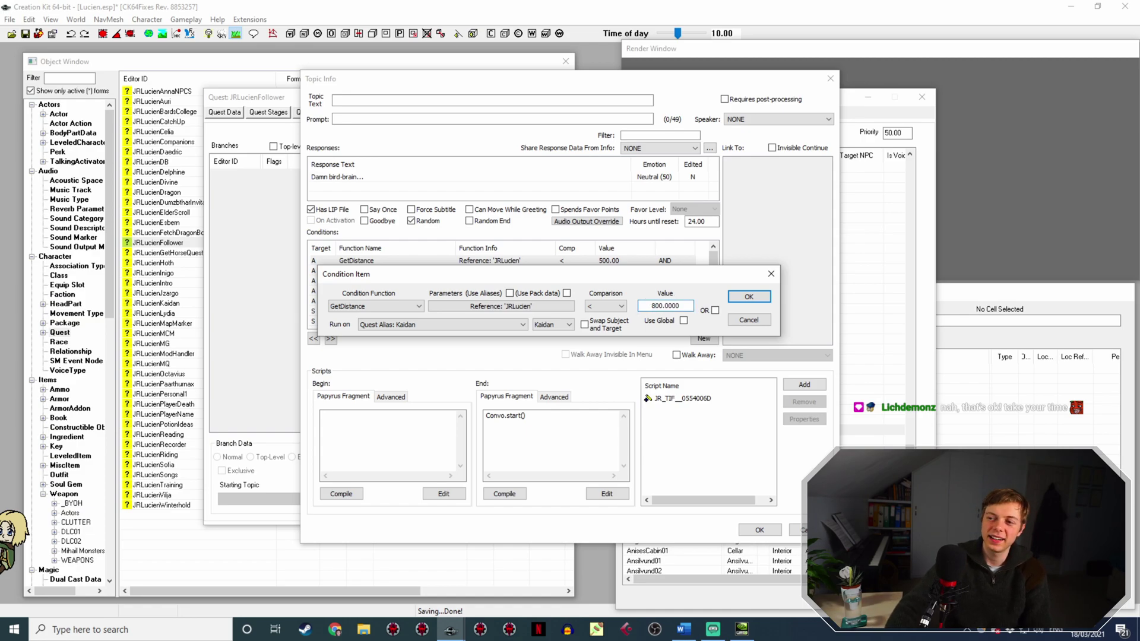
{"action": "key", "text": "Return"}
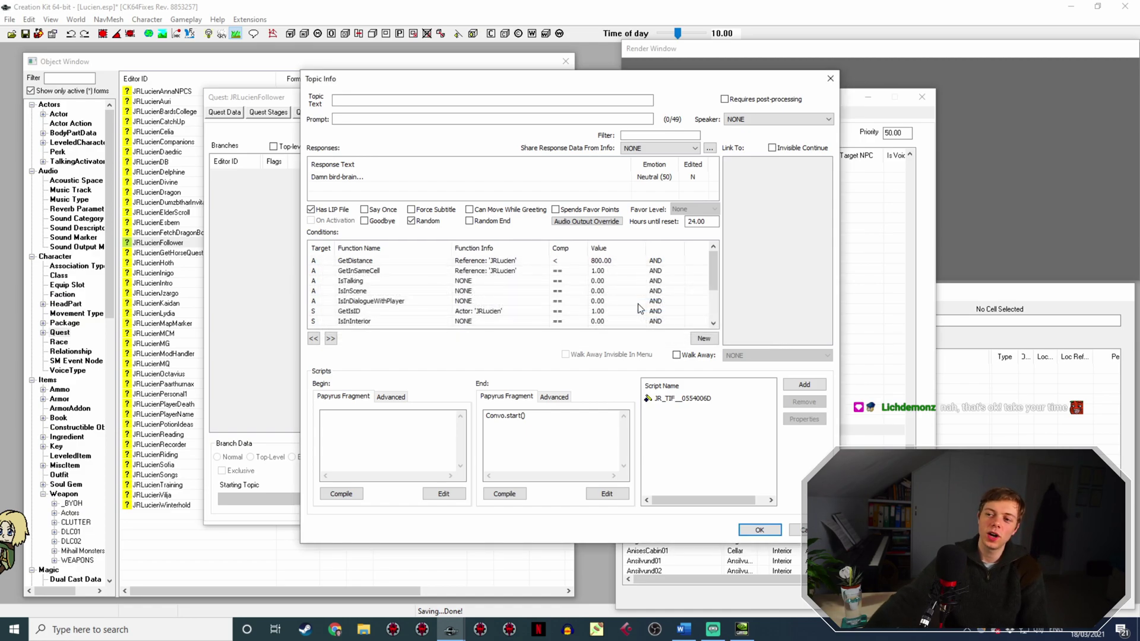
Move the GetIsID JRLucien condition to the top of the "Damn bird-brain..." line's condition list and save the line.
{"action": "left_click", "coordinate": [439, 312]}
{"action": "key", "text": "ctrl+Up"}
{"action": "key", "text": "ctrl+Up"}
{"action": "key", "text": "ctrl+Up"}
{"action": "key", "text": "ctrl+Up"}
{"action": "key", "text": "ctrl+Up"}
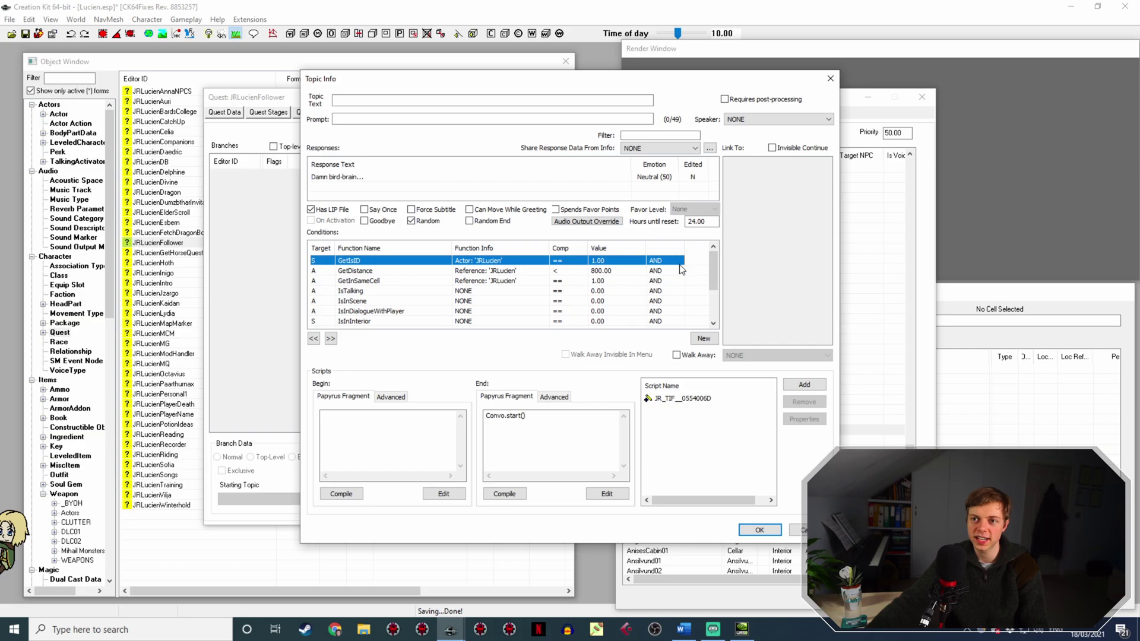
{"action": "left_click", "coordinate": [758, 530]}
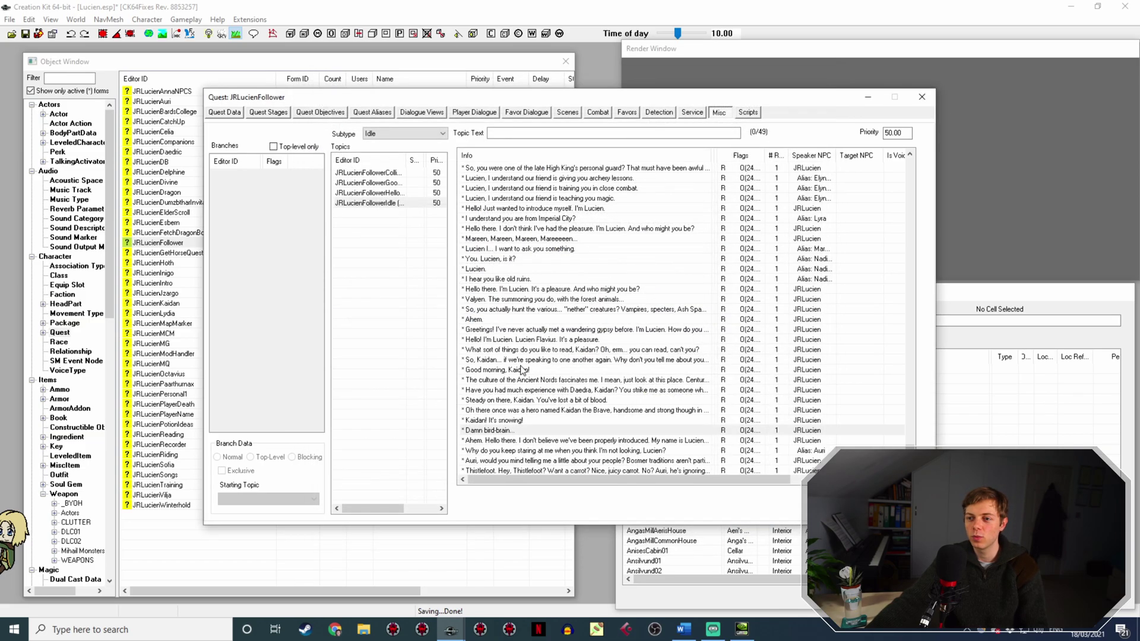
Move the GetIsID JRLucien condition to the top of the condition list for the "Ahem. Hello there. I don't believe we've been properly introduced" line.
{"action": "double_click", "coordinate": [545, 440]}
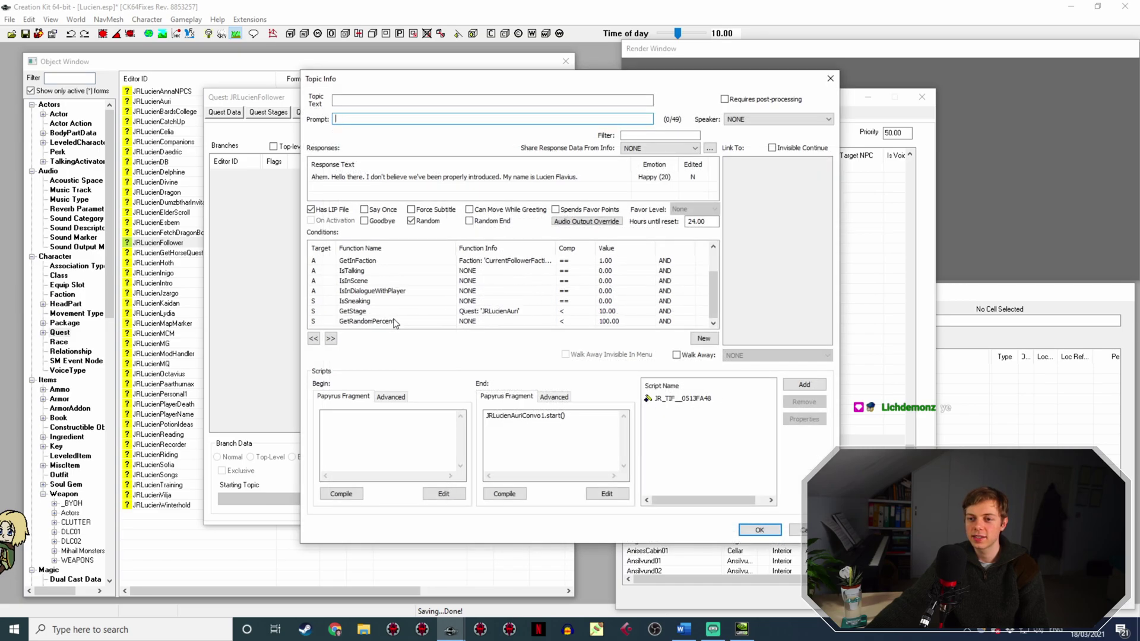
{"action": "scroll", "coordinate": [397, 313], "scroll_direction": "up", "scroll_amount": 1}
{"action": "left_click", "coordinate": [374, 281]}
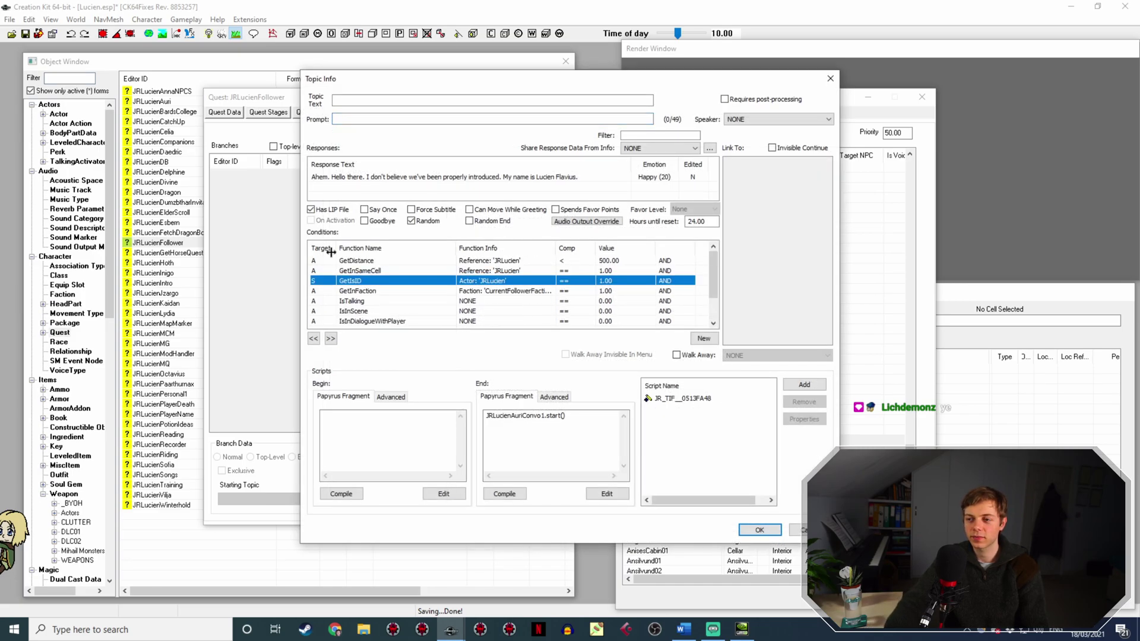
{"action": "left_click_drag", "start_coordinate": [331, 253], "coordinate": [331, 252]}
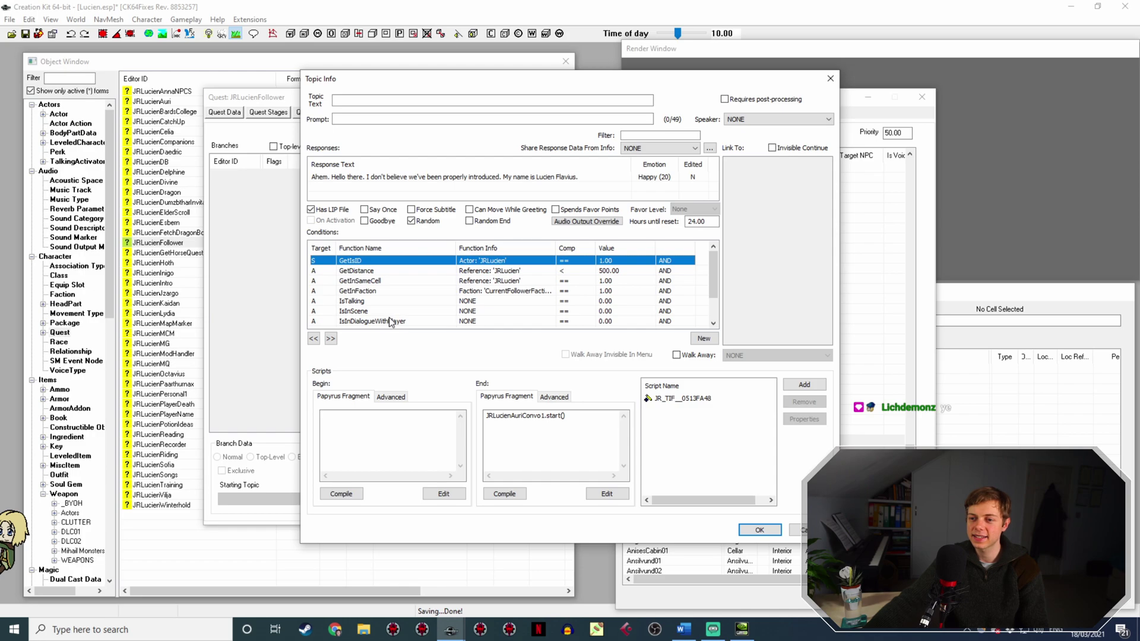
Set the GetDistance condition of the "Ahem. Hello there" introduction line to less than 800 and save the line.
{"action": "double_click", "coordinate": [430, 281]}
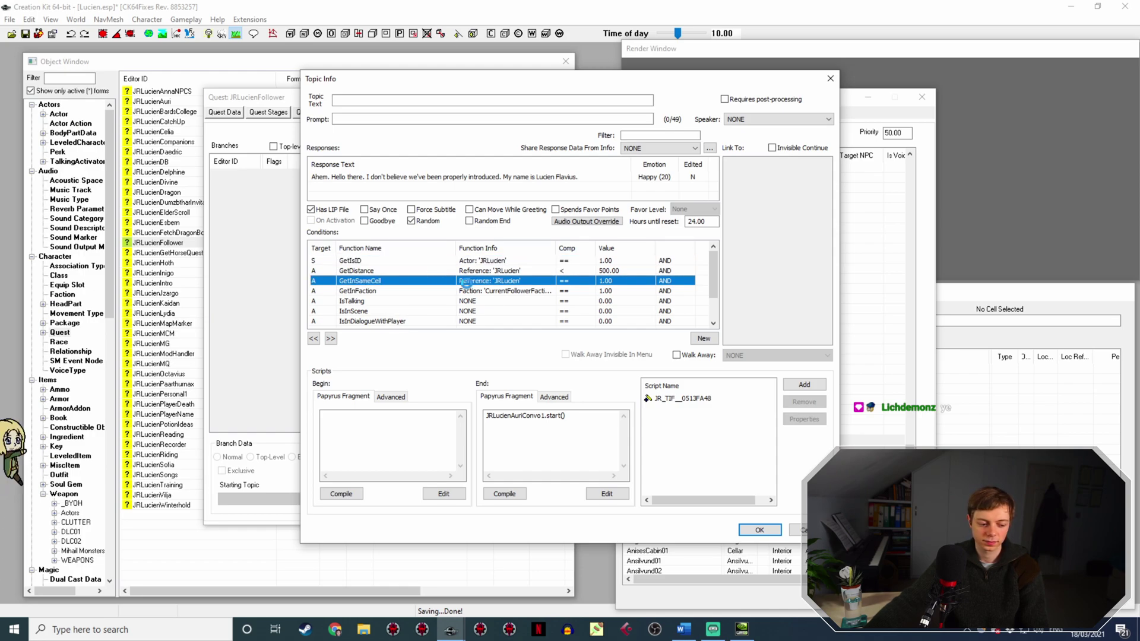
{"action": "left_click", "coordinate": [749, 338]}
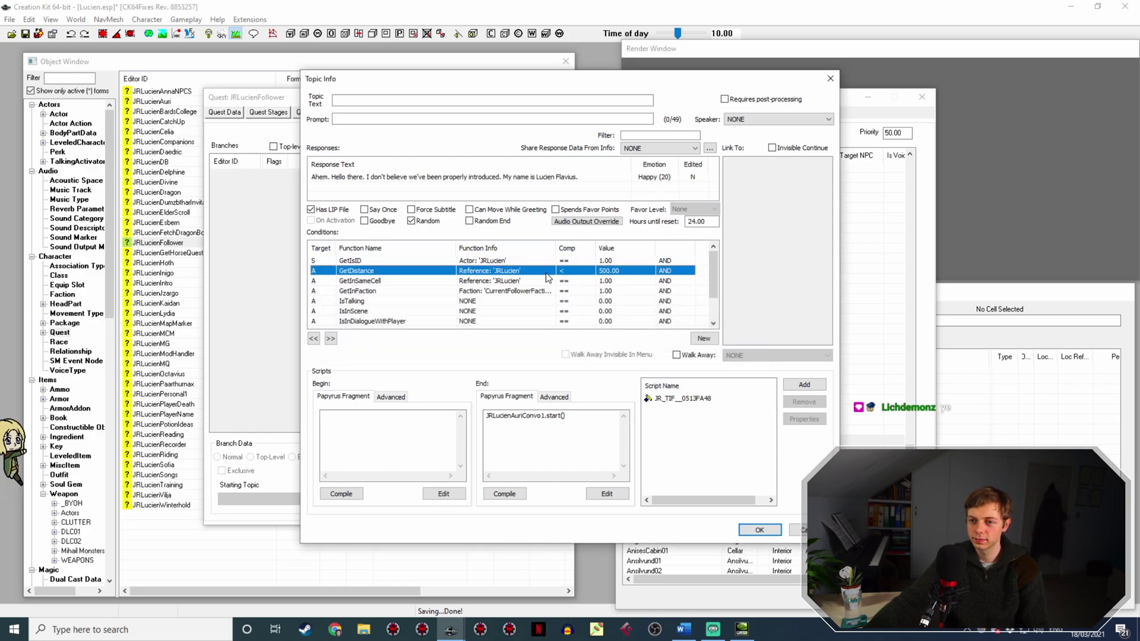
{"action": "left_click", "coordinate": [545, 271]}
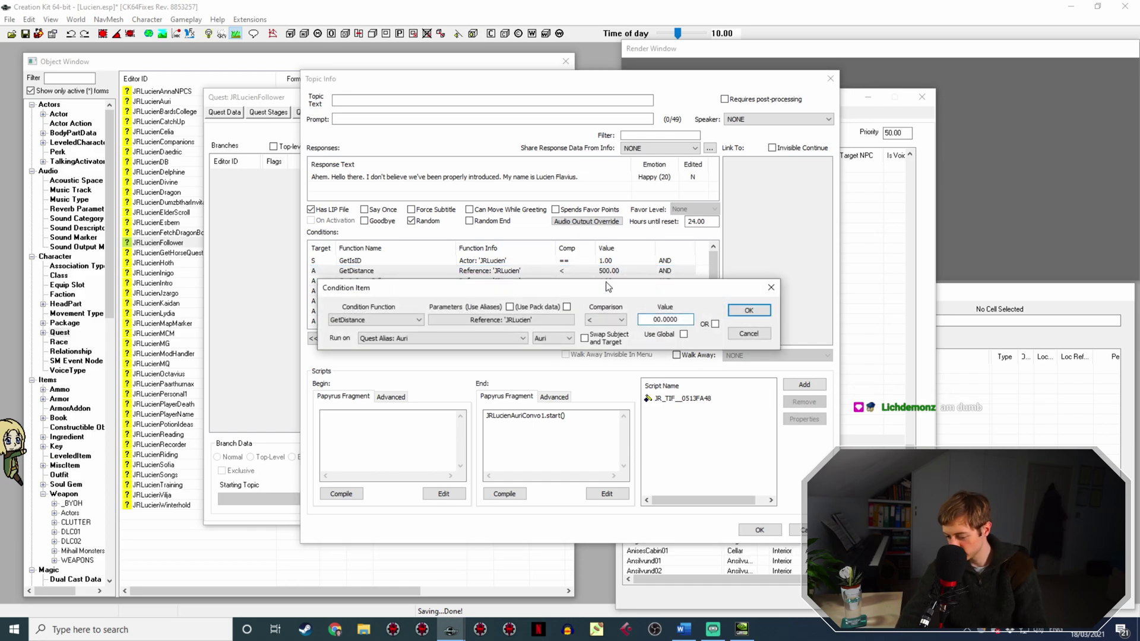
{"action": "key", "text": "Return"}
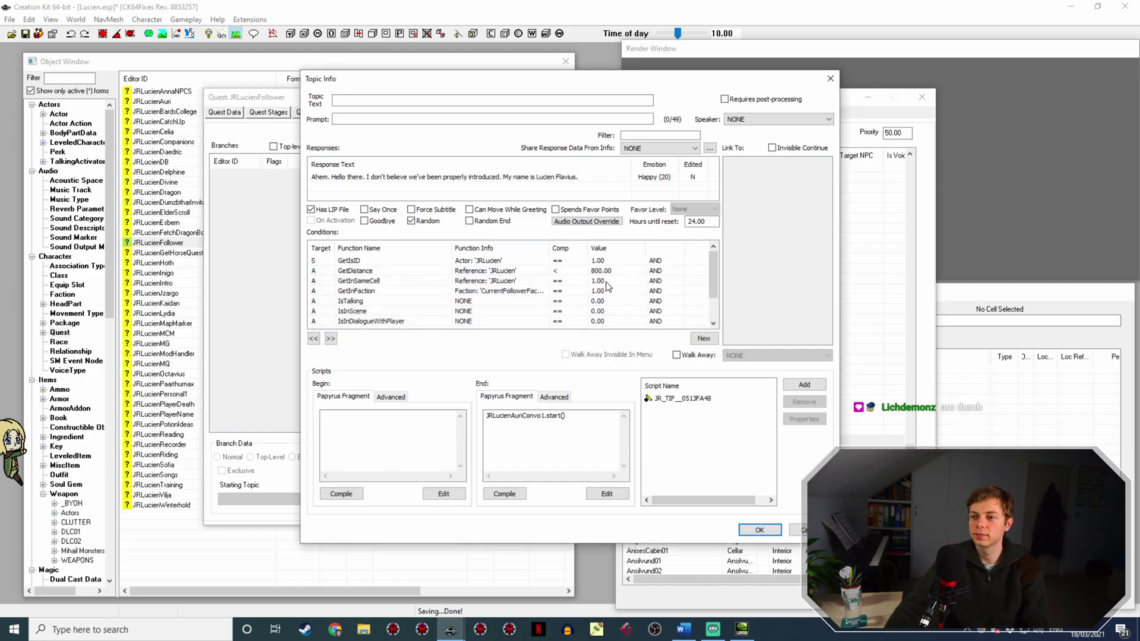
{"action": "left_click", "coordinate": [759, 530]}
Set the GetDistance condition of Auri's "Why do you keep staring at me" line to less than 800 and save the line.
{"action": "double_click", "coordinate": [599, 429]}
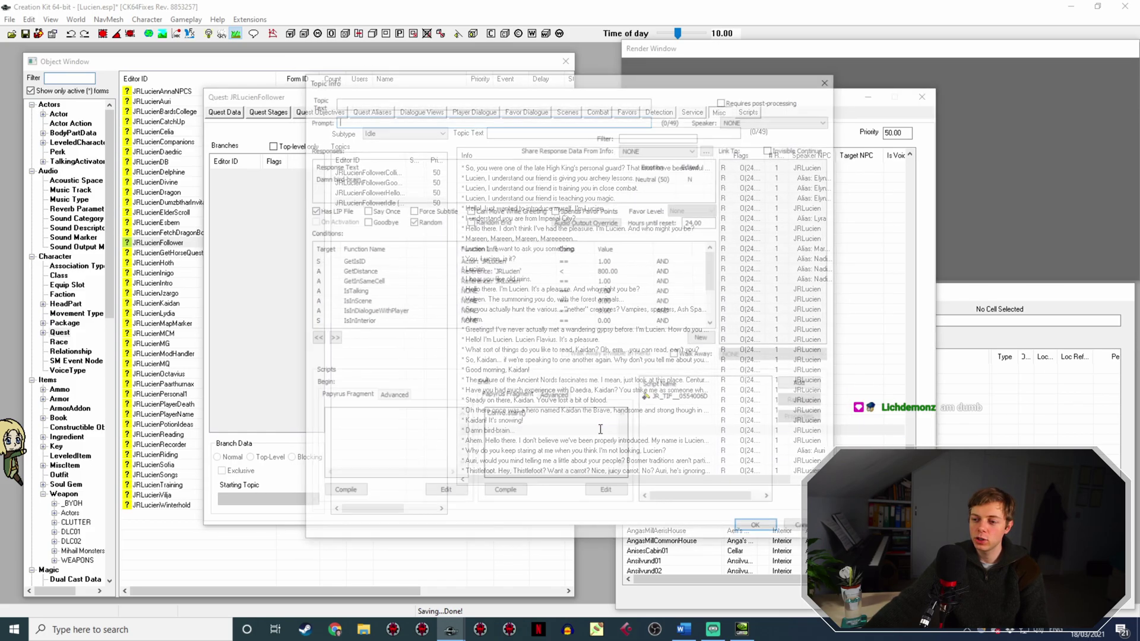
{"action": "left_click", "coordinate": [802, 534]}
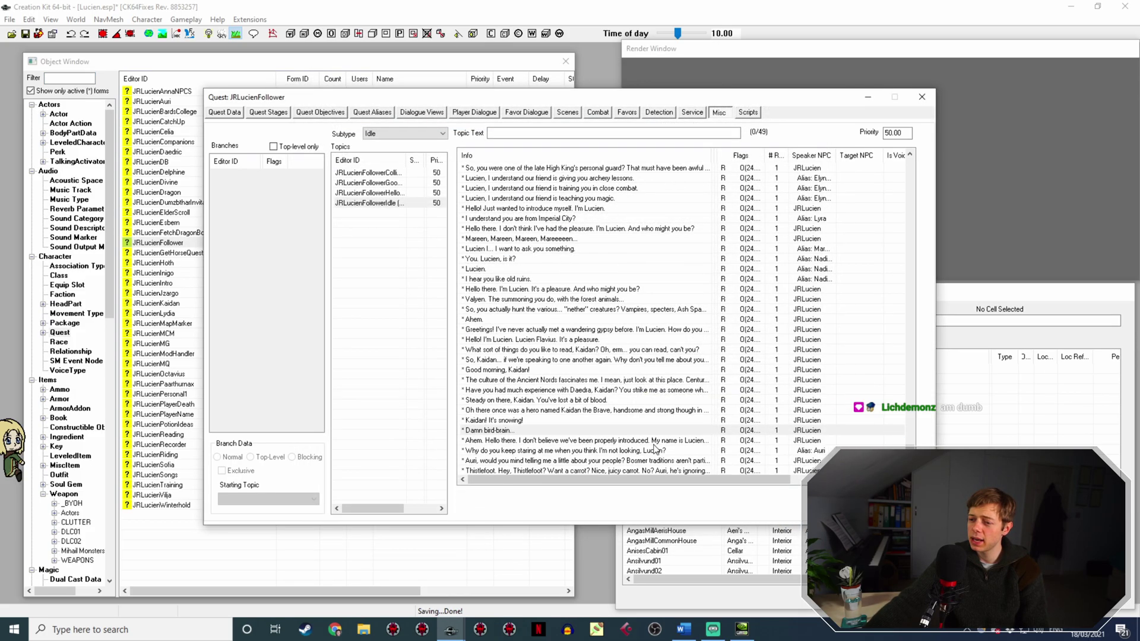
{"action": "left_click", "coordinate": [607, 450]}
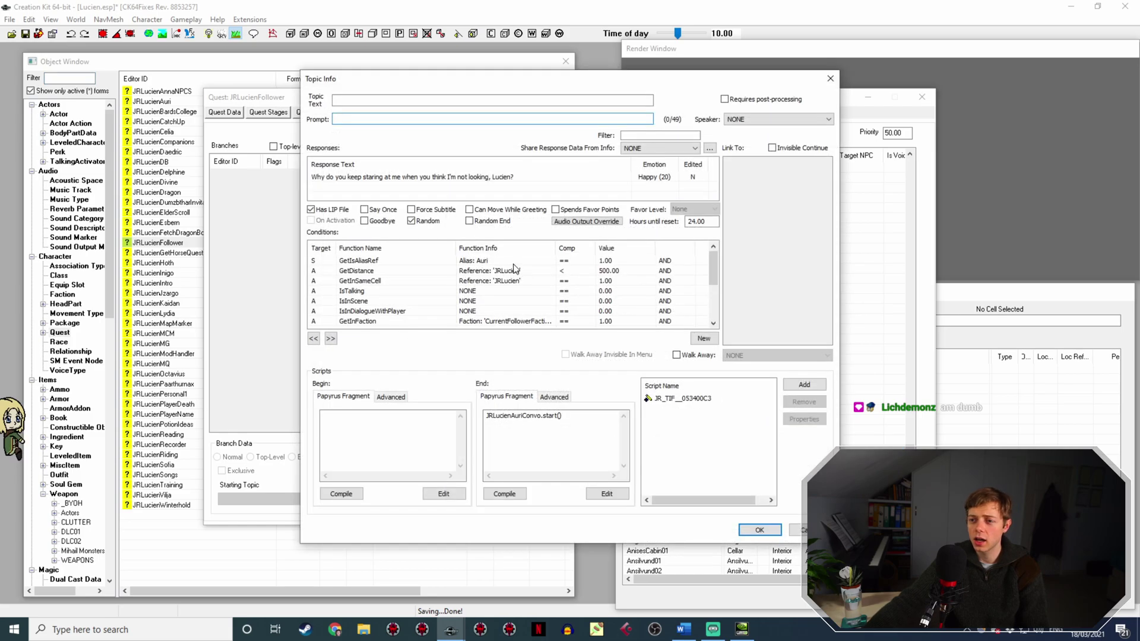
{"action": "left_click", "coordinate": [518, 269]}
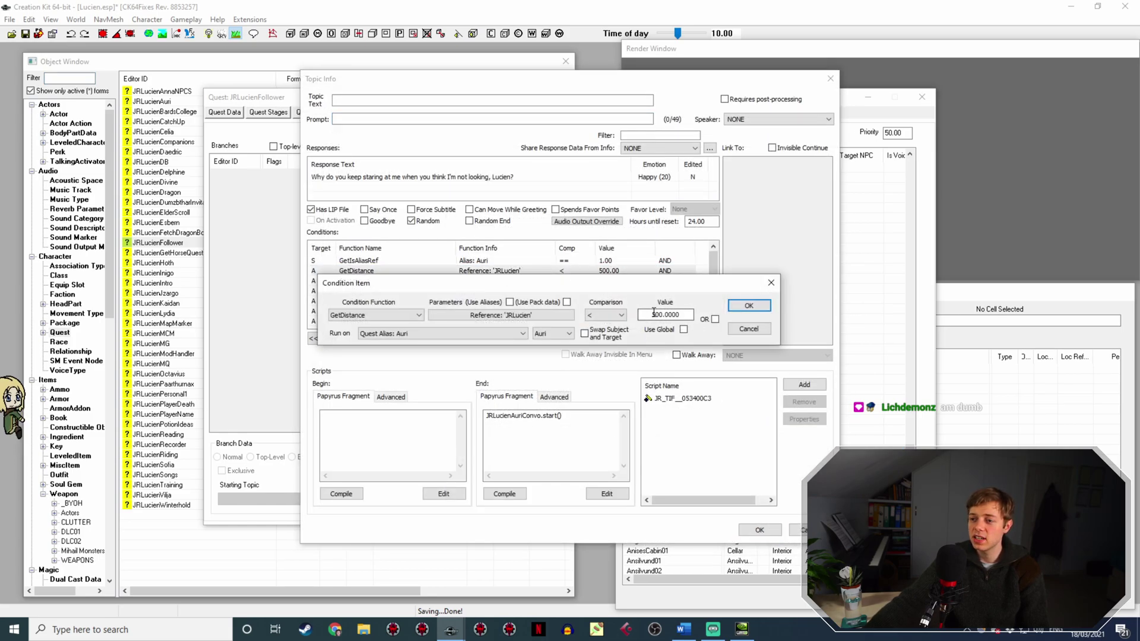
{"action": "key", "text": "BackSpace"}
{"action": "type", "text": "8"}
{"action": "key", "text": "Return"}
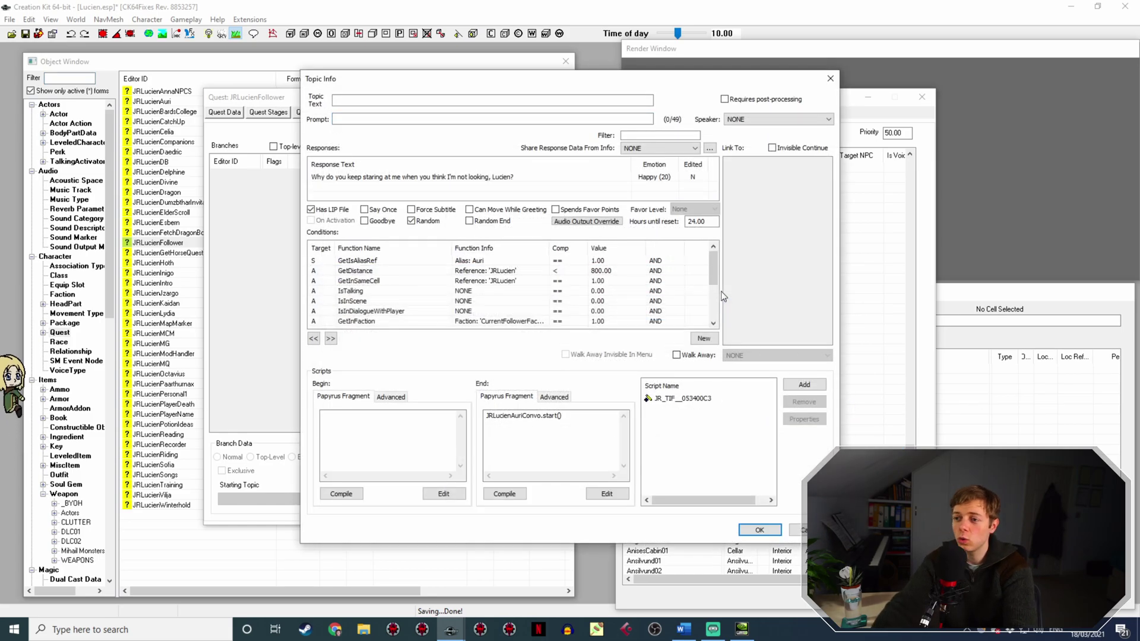
{"action": "left_click", "coordinate": [759, 530]}
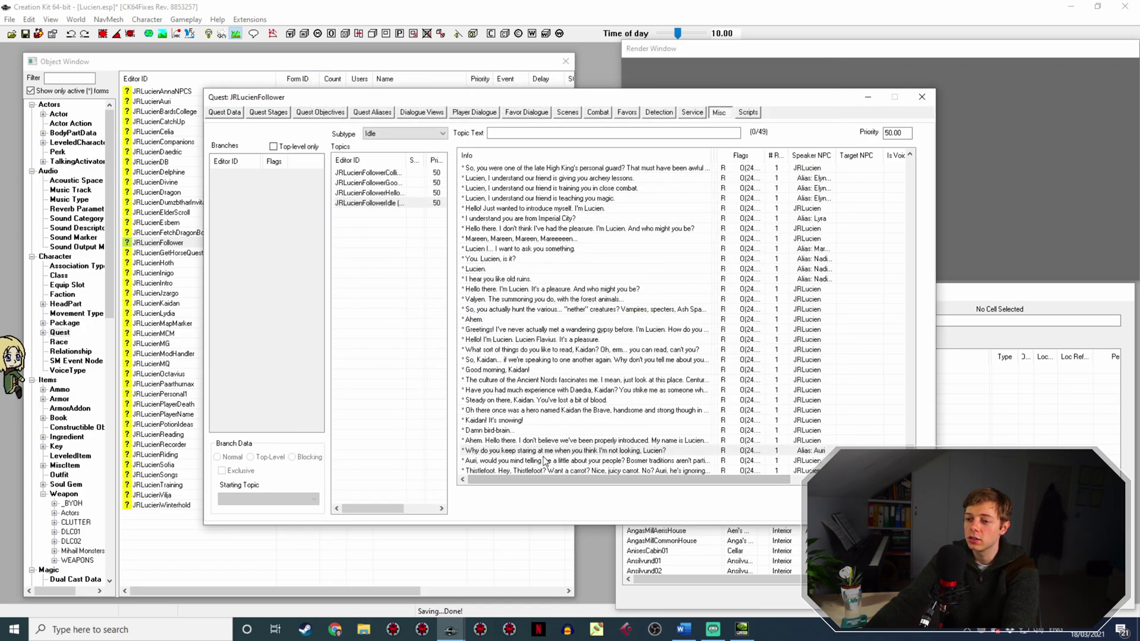
Set the GetDistance condition of the "Auri, would you mind telling me a little about your people?" line to less than 800 and save it.
{"action": "left_click", "coordinate": [540, 460]}
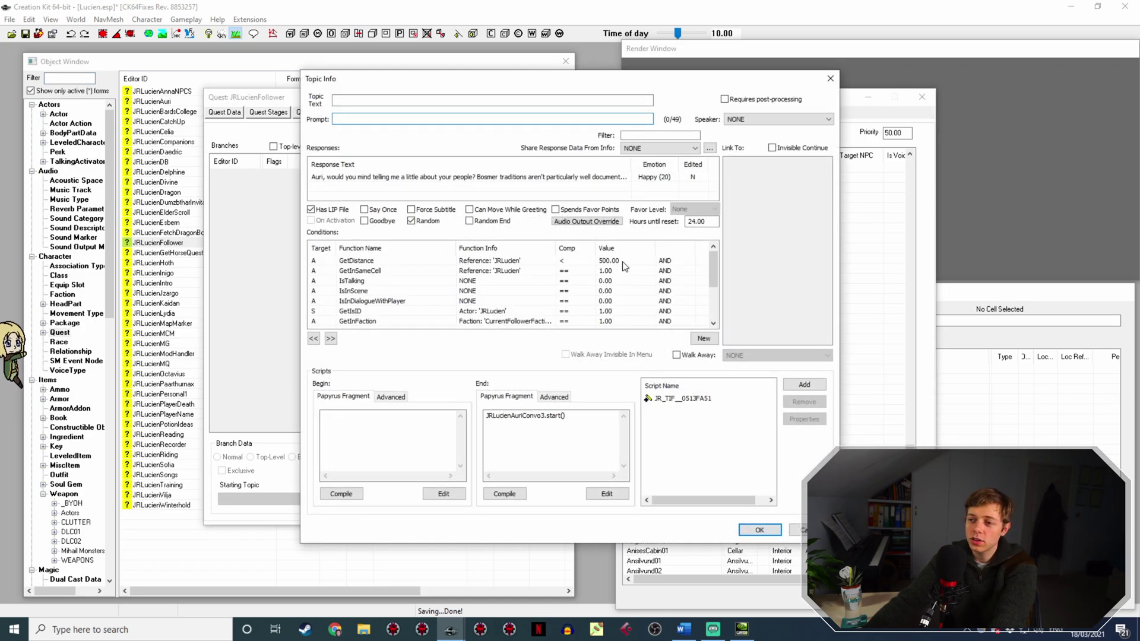
{"action": "double_click", "coordinate": [628, 260]}
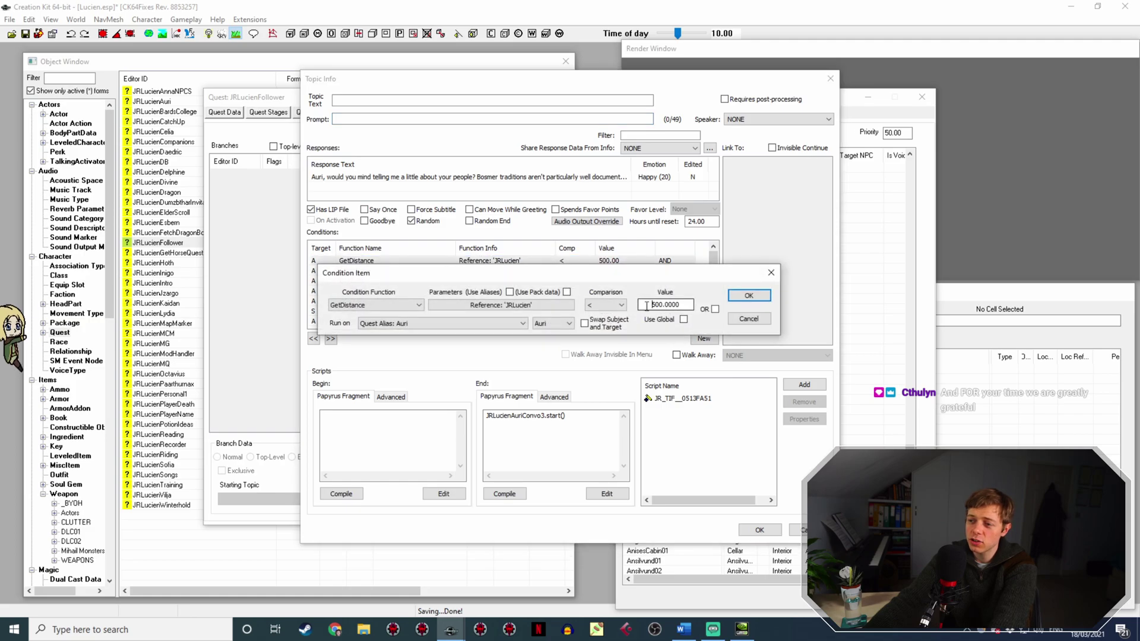
{"action": "key", "text": "Delete"}
{"action": "type", "text": "8"}
{"action": "key", "text": "Return"}
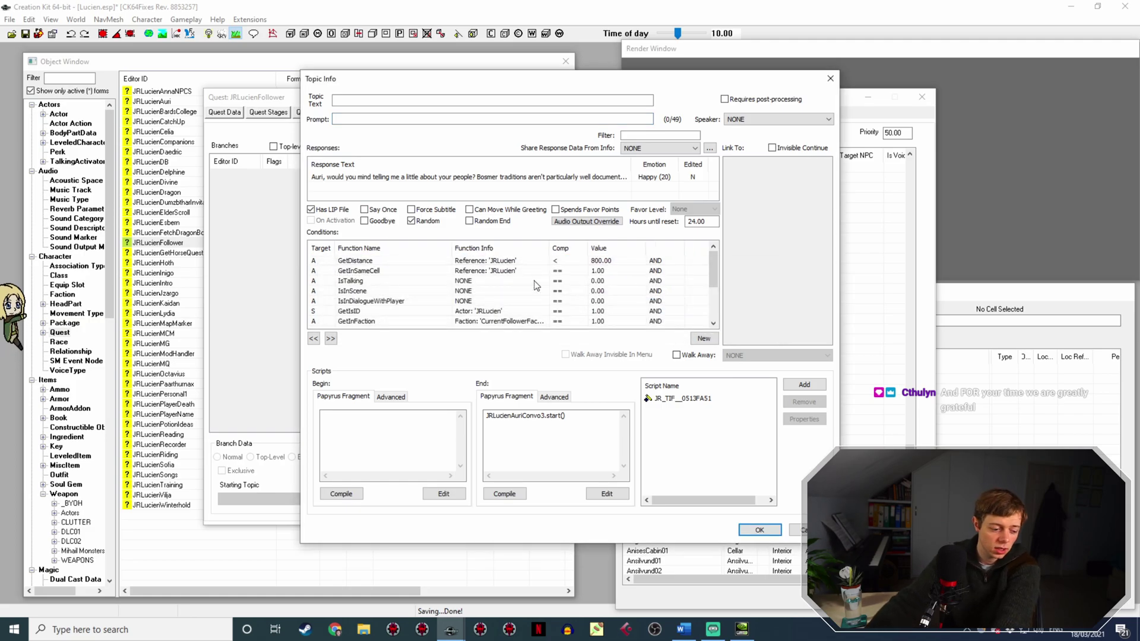
{"action": "left_click", "coordinate": [760, 530]}
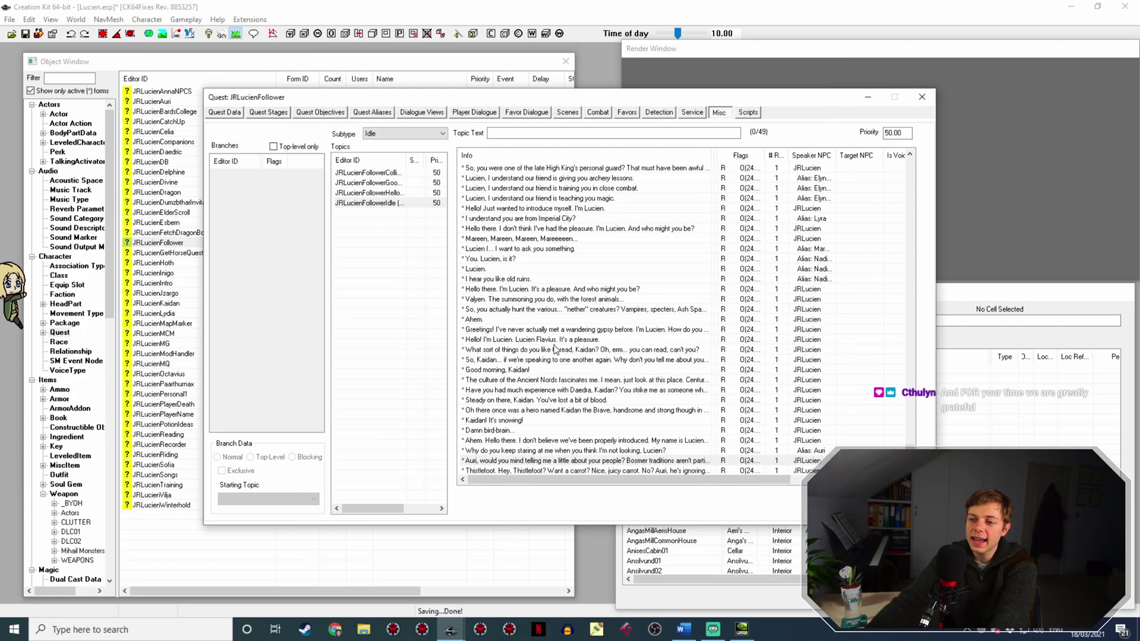
Set the GetDistance condition of the "Thistlefoot. Hey, Thistlefoot? Want a carrot?" line to less than 800 and save the line.
{"action": "scroll", "coordinate": [539, 426], "scroll_direction": "down", "scroll_amount": 1}
{"action": "left_click", "coordinate": [531, 440]}
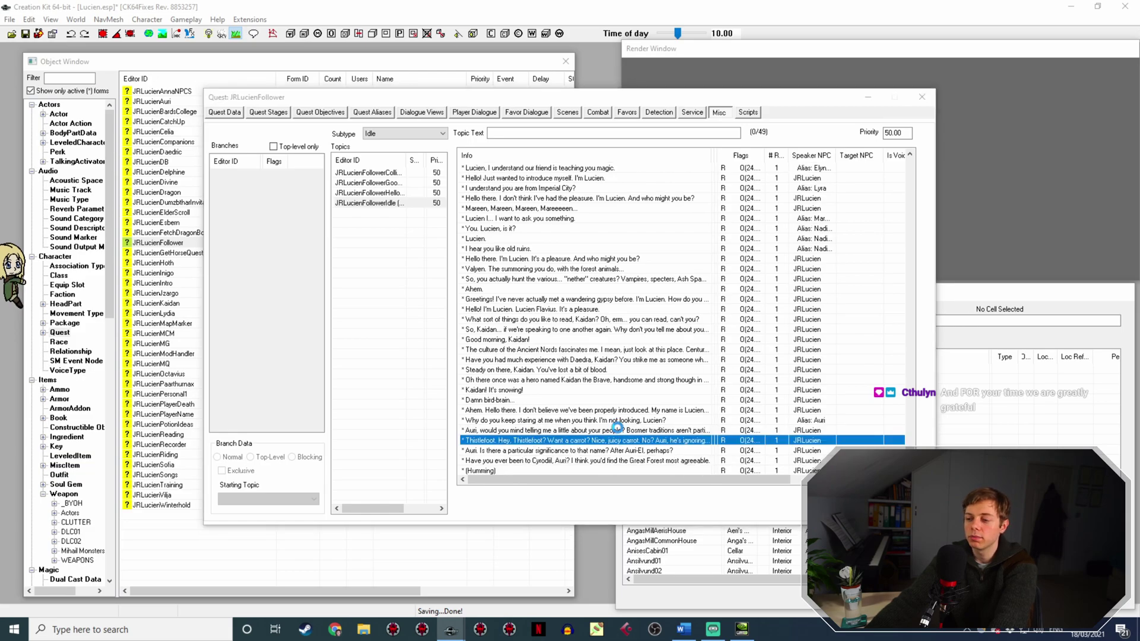
{"action": "double_click", "coordinate": [530, 440]}
{"action": "left_click", "coordinate": [592, 262]}
{"action": "double_click", "coordinate": [591, 262]}
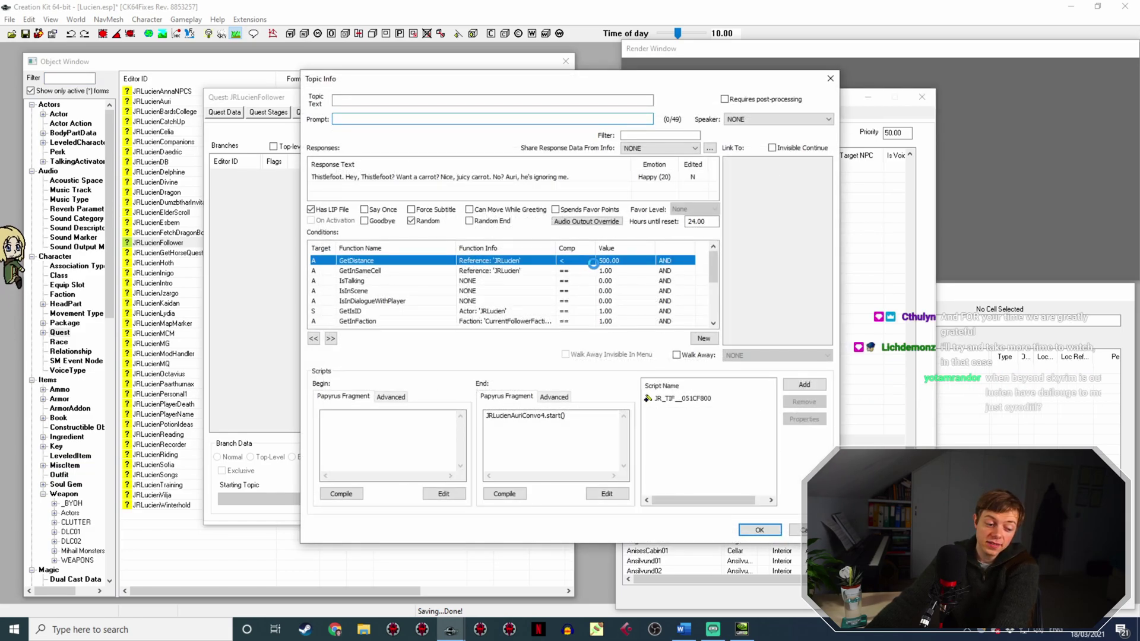
{"action": "left_click", "coordinate": [646, 308]}
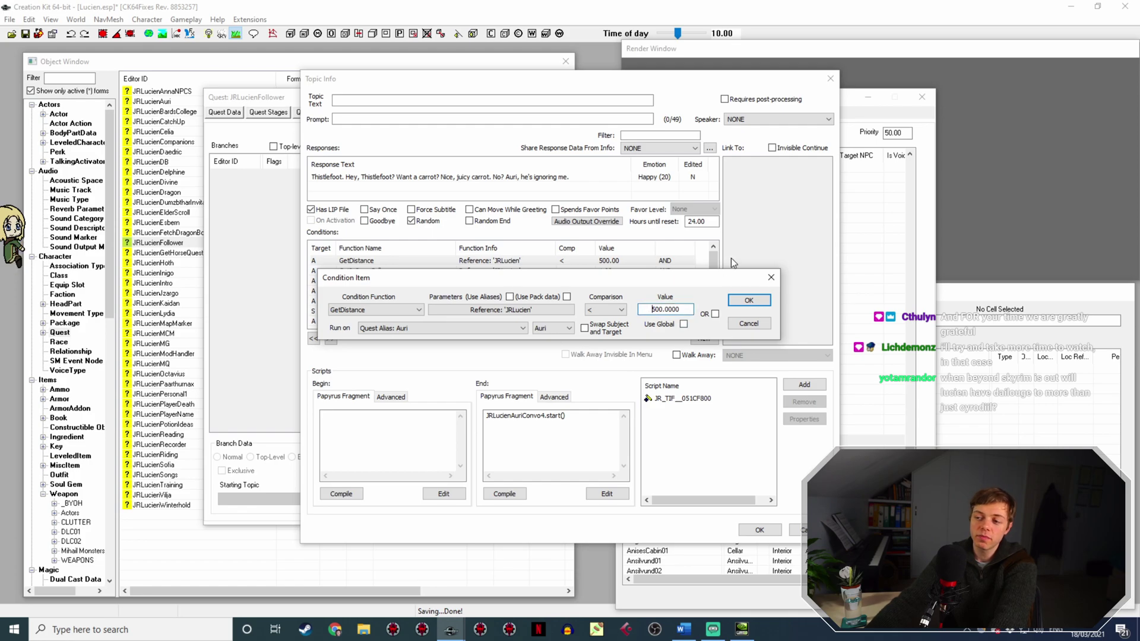
{"action": "key", "text": "Delete"}
{"action": "type", "text": "8"}
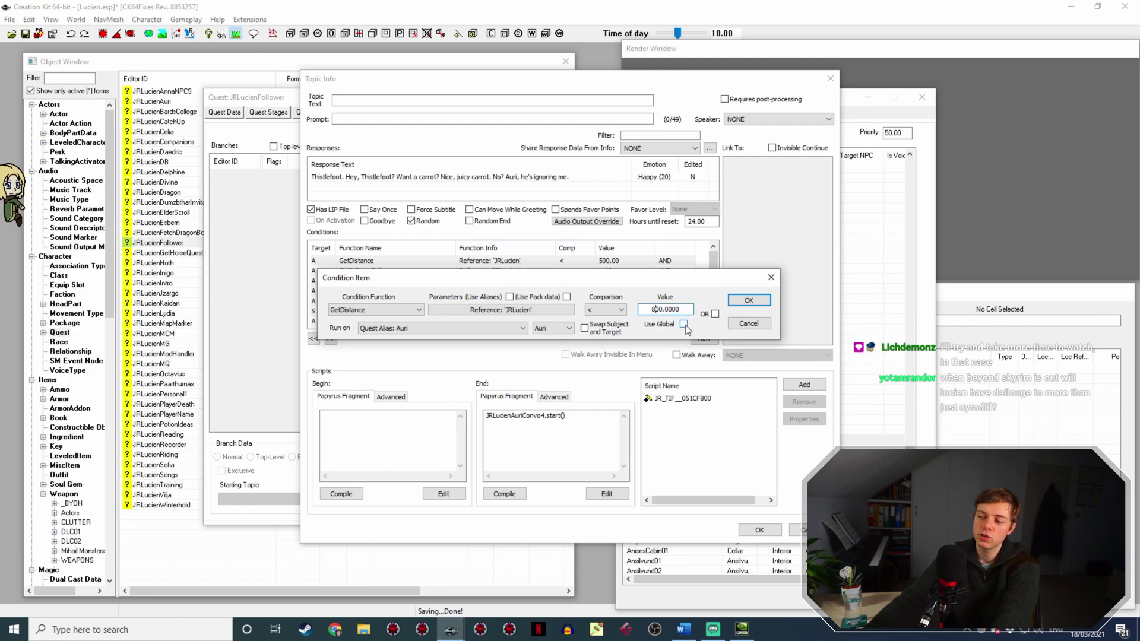
{"action": "left_click", "coordinate": [748, 301]}
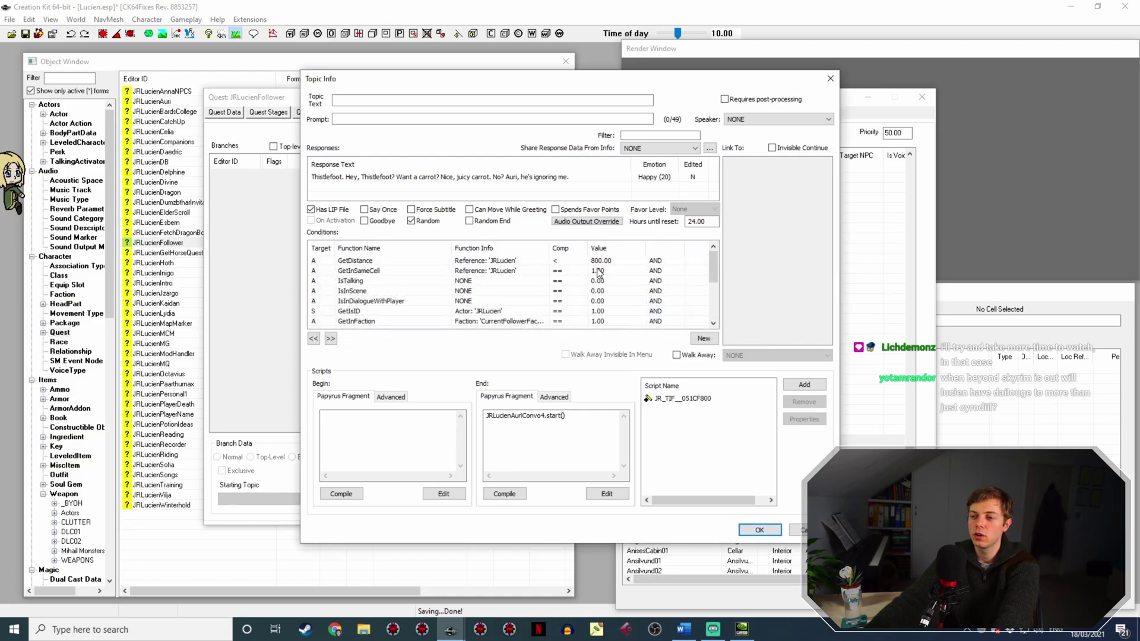
{"action": "left_click", "coordinate": [760, 530]}
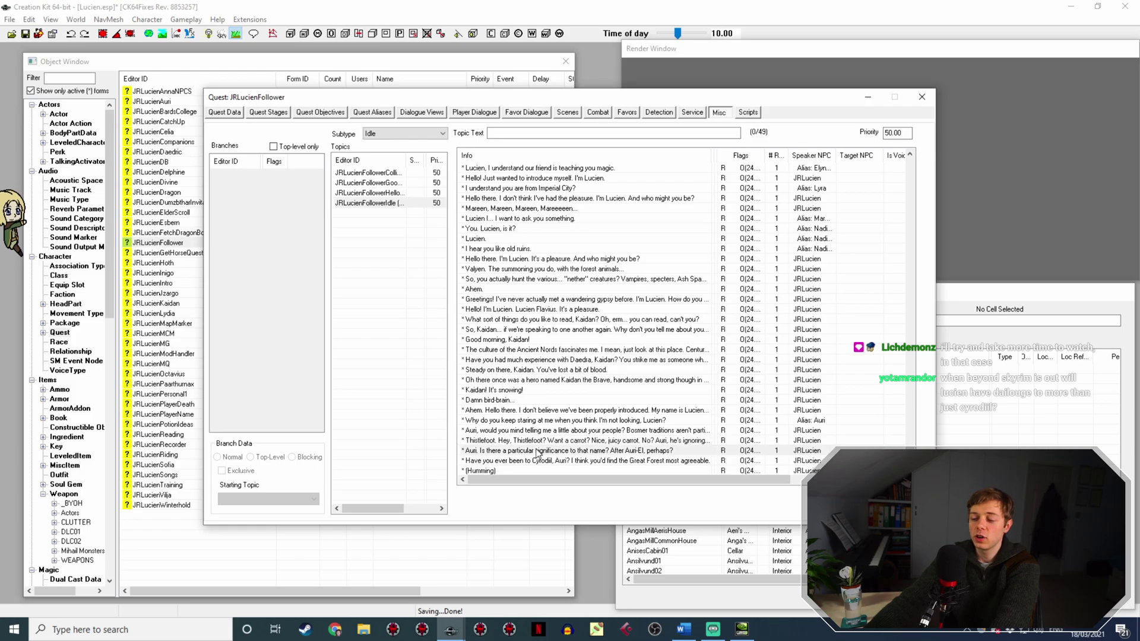
Set the GetDistance condition of the "Auri. Is there a particular significance to that name?" line to less than 800.
{"action": "double_click", "coordinate": [617, 452]}
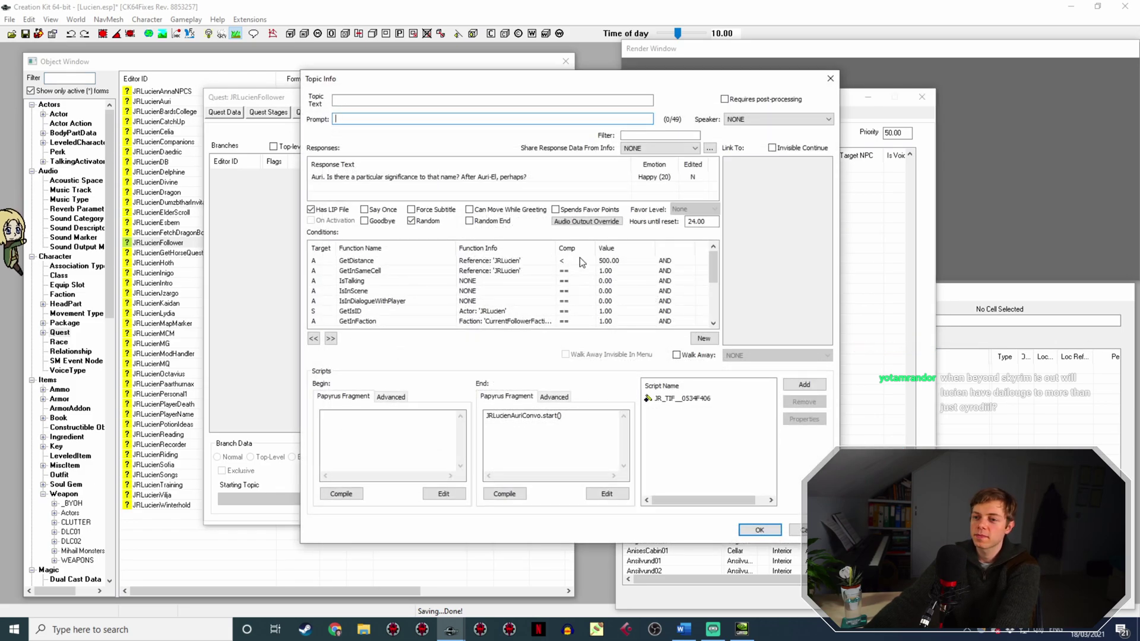
{"action": "left_click", "coordinate": [576, 258]}
{"action": "left_click", "coordinate": [653, 305]}
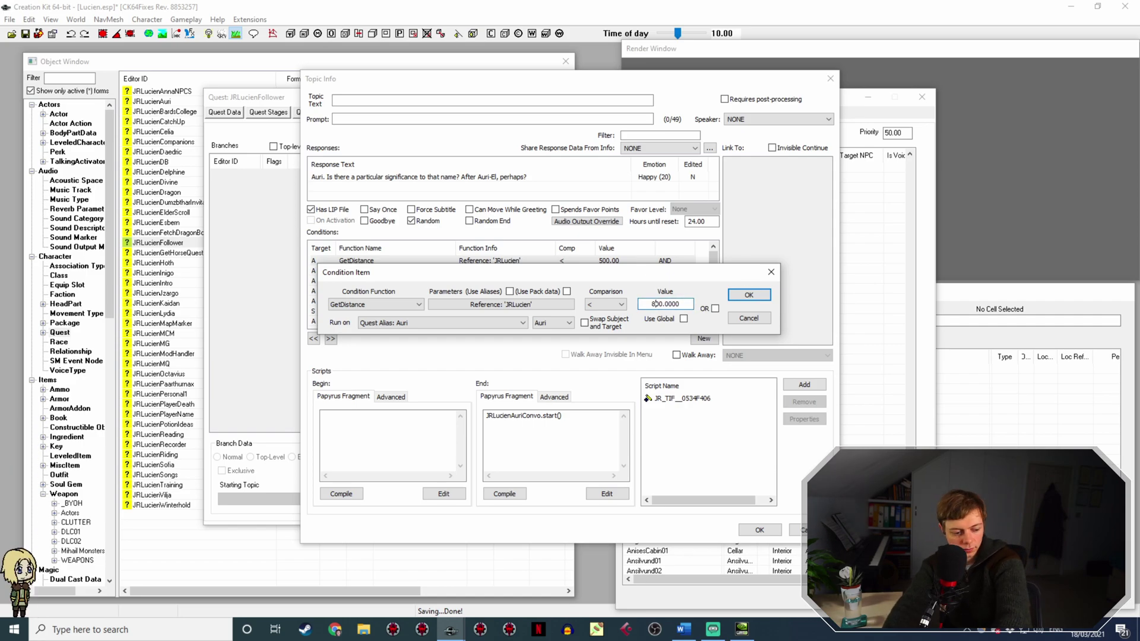
{"action": "left_click", "coordinate": [748, 295]}
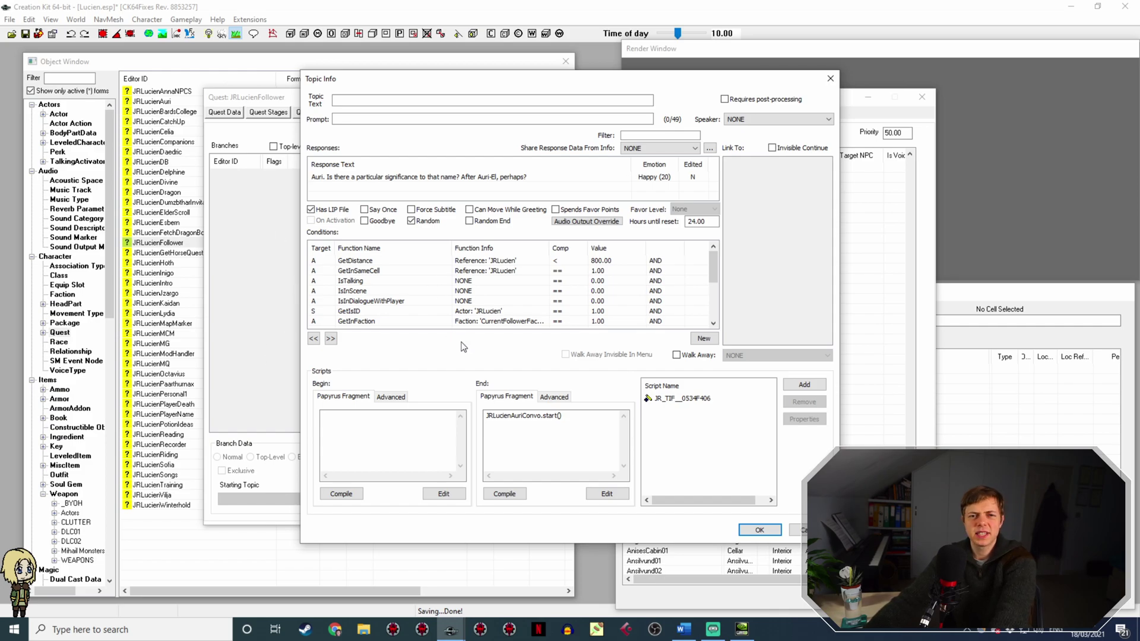
{"action": "scroll", "coordinate": [528, 296], "scroll_direction": "down", "scroll_amount": 1}
{"action": "left_click", "coordinate": [379, 280]}
{"action": "key", "text": "ctrl+Up"}
{"action": "key", "text": "ctrl+Up"}
{"action": "key", "text": "ctrl+Up"}
{"action": "key", "text": "ctrl+Up"}
{"action": "key", "text": "ctrl+Up"}
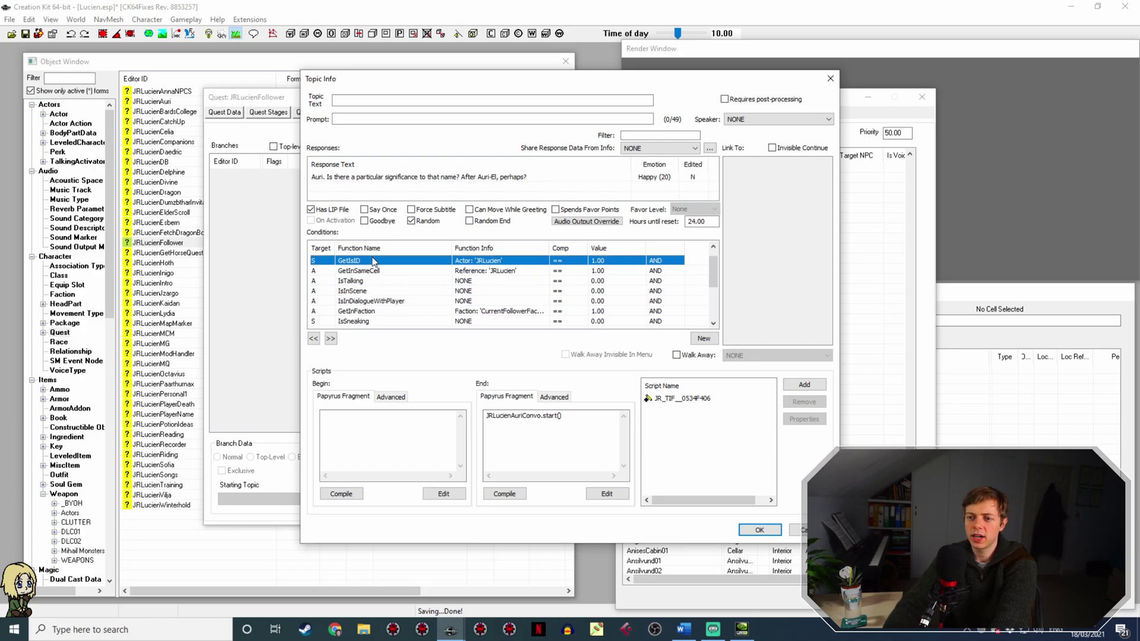
{"action": "key", "text": "Return"}
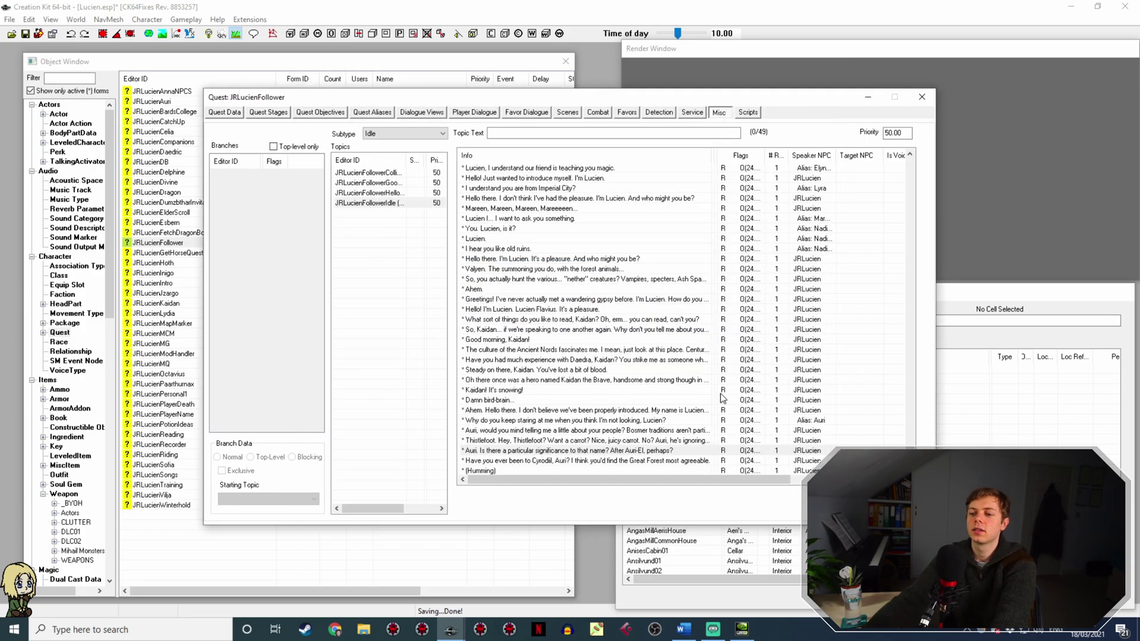
For the "Have you ever been to Cyrodil, Auri?" line, set GetDistance to less than 800, put GetIsID JRLucien first, and save.
{"action": "scroll", "coordinate": [581, 404], "scroll_direction": "down", "scroll_amount": 2}
{"action": "double_click", "coordinate": [581, 404]}
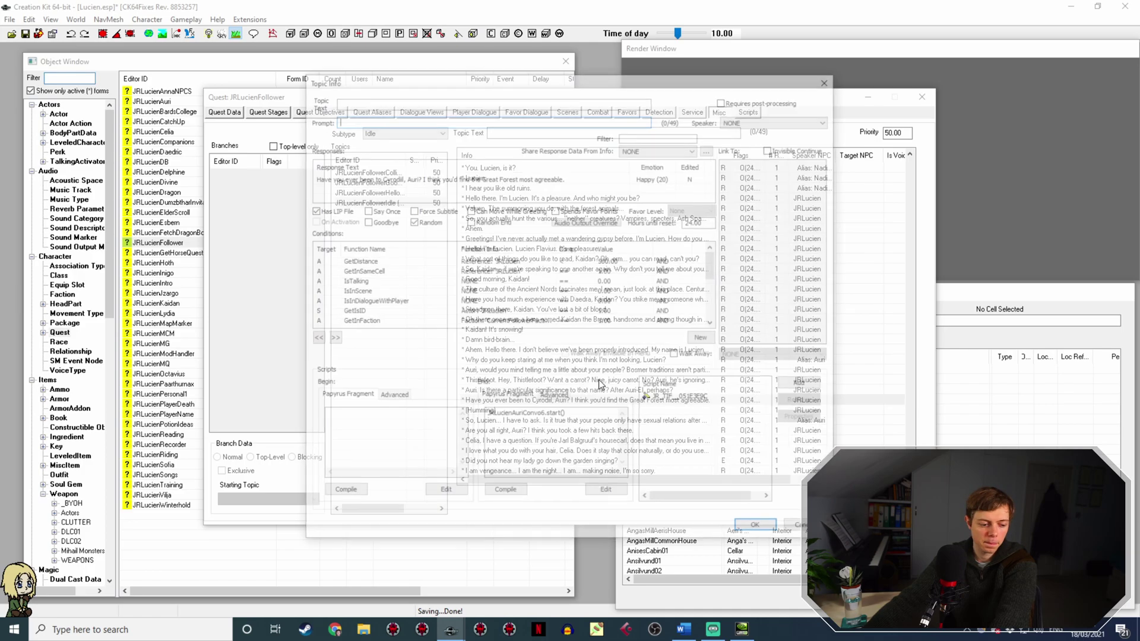
{"action": "left_click", "coordinate": [581, 261]}
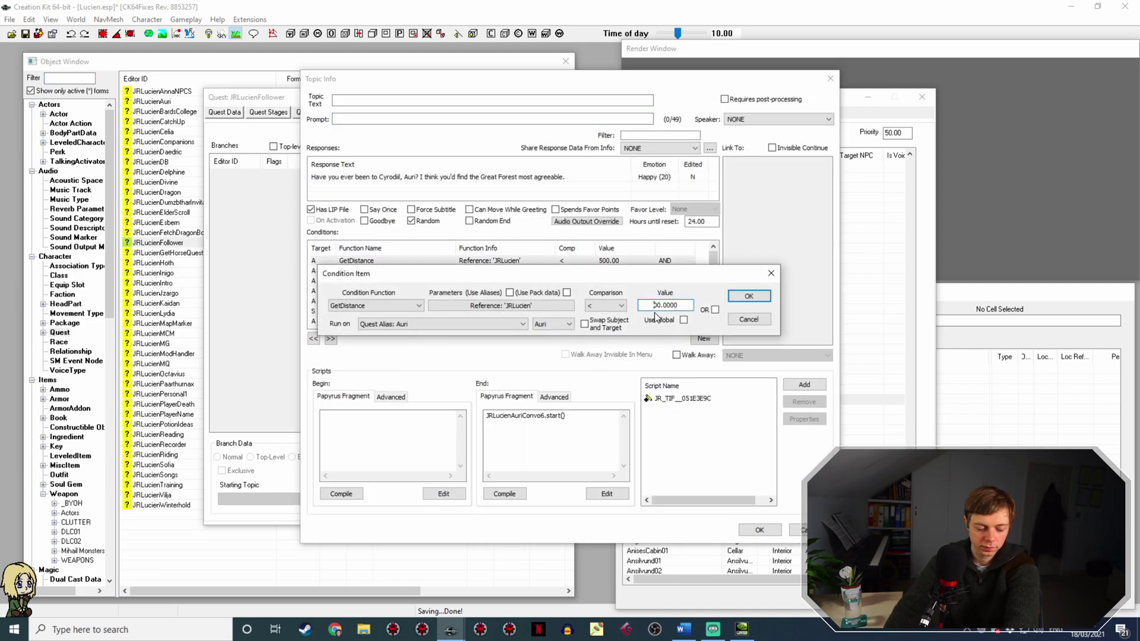
{"action": "type", "text": "8"}
{"action": "key", "text": "Return"}
{"action": "left_click_drag", "start_coordinate": [603, 313], "coordinate": [683, 261]}
{"action": "left_click", "coordinate": [760, 531]}
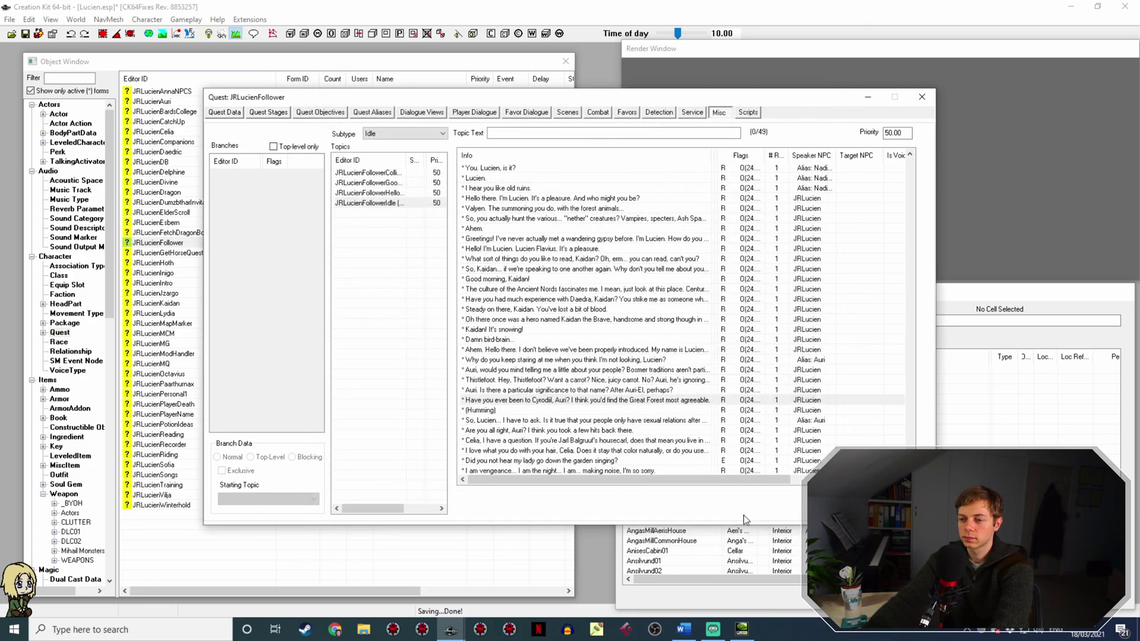
Set the GetDistance condition of the "(Humming)" line to less than 800.
{"action": "double_click", "coordinate": [574, 409]}
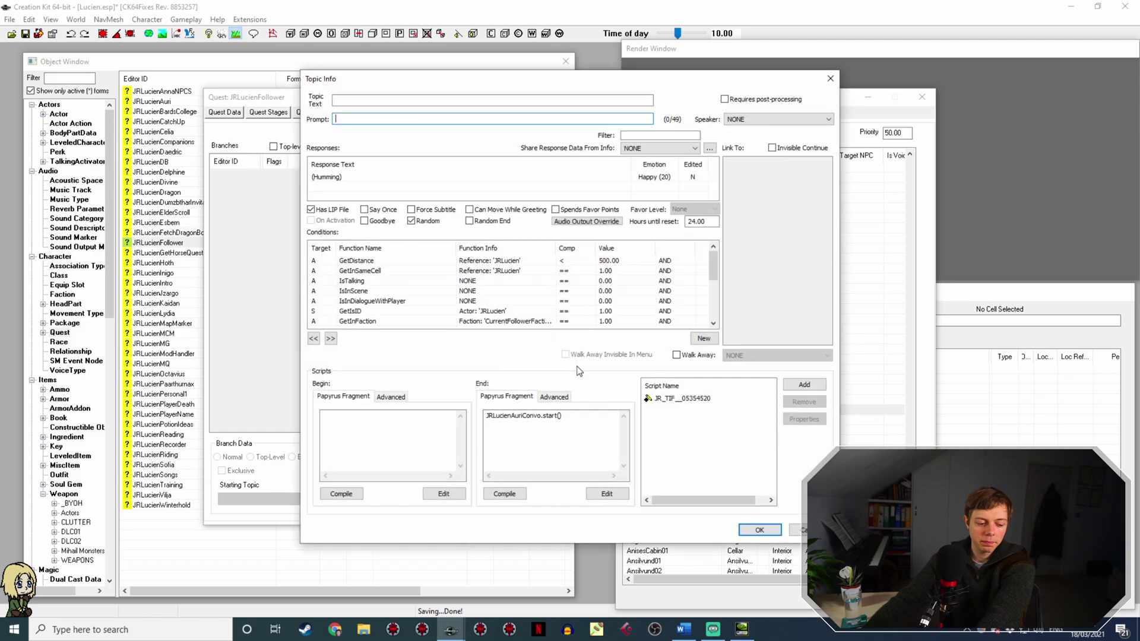
{"action": "left_click", "coordinate": [538, 260]}
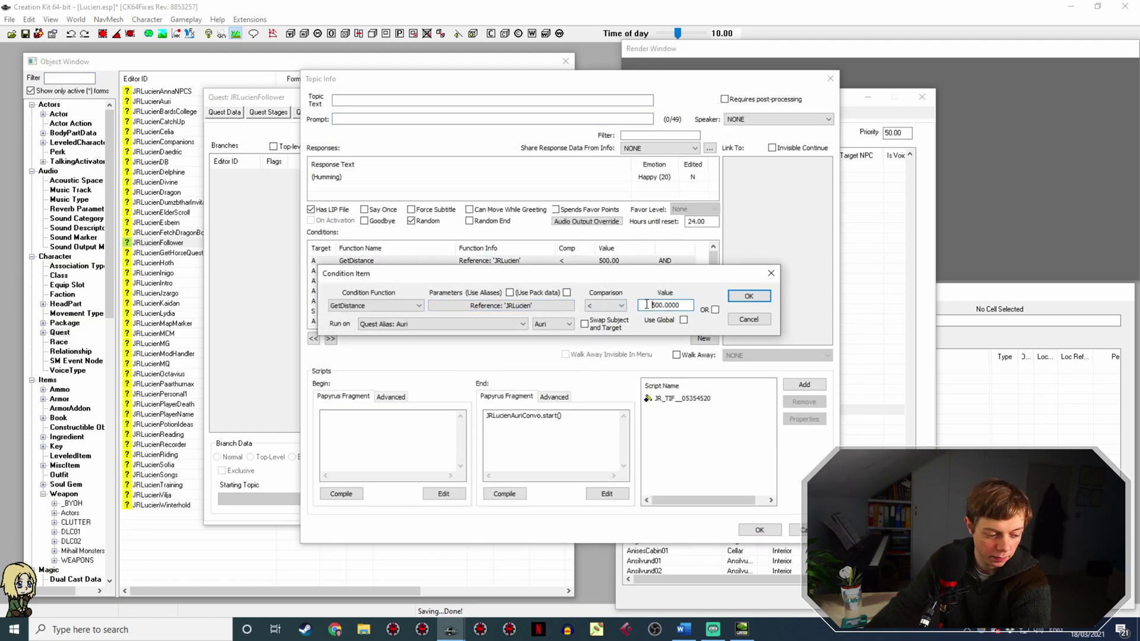
{"action": "key", "text": "Return"}
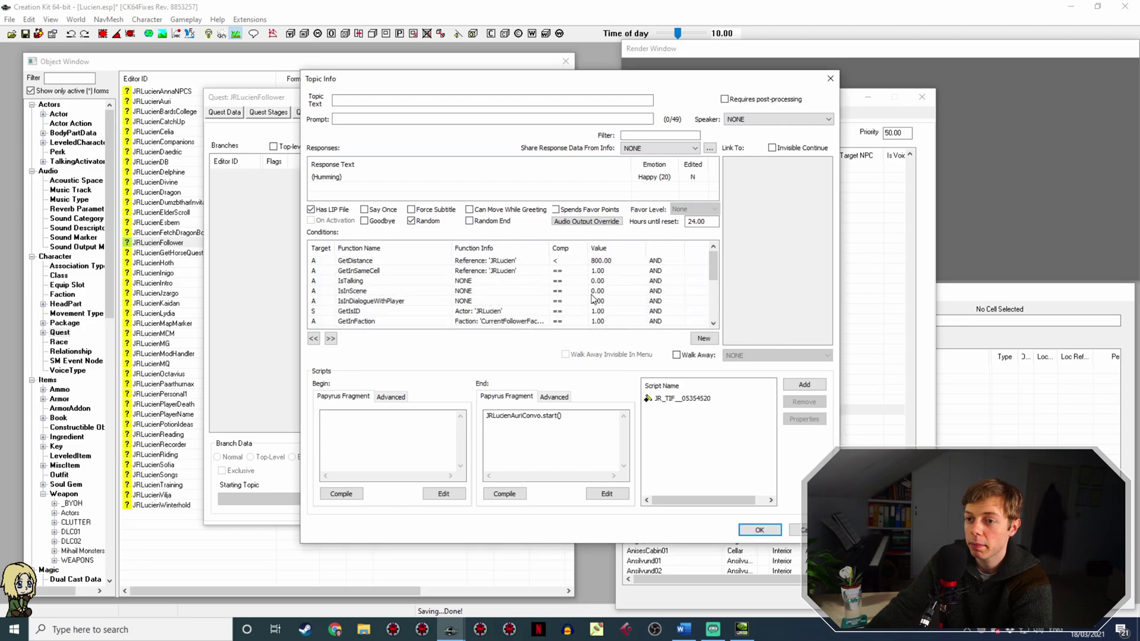
Make GetIsID JRLucien the first condition of the "(Humming)" line and save the line.
{"action": "left_click", "coordinate": [525, 314]}
{"action": "key", "text": "ctrl+Up"}
{"action": "key", "text": "ctrl+Up"}
{"action": "key", "text": "ctrl+Up"}
{"action": "key", "text": "ctrl+Up"}
{"action": "key", "text": "ctrl+Up"}
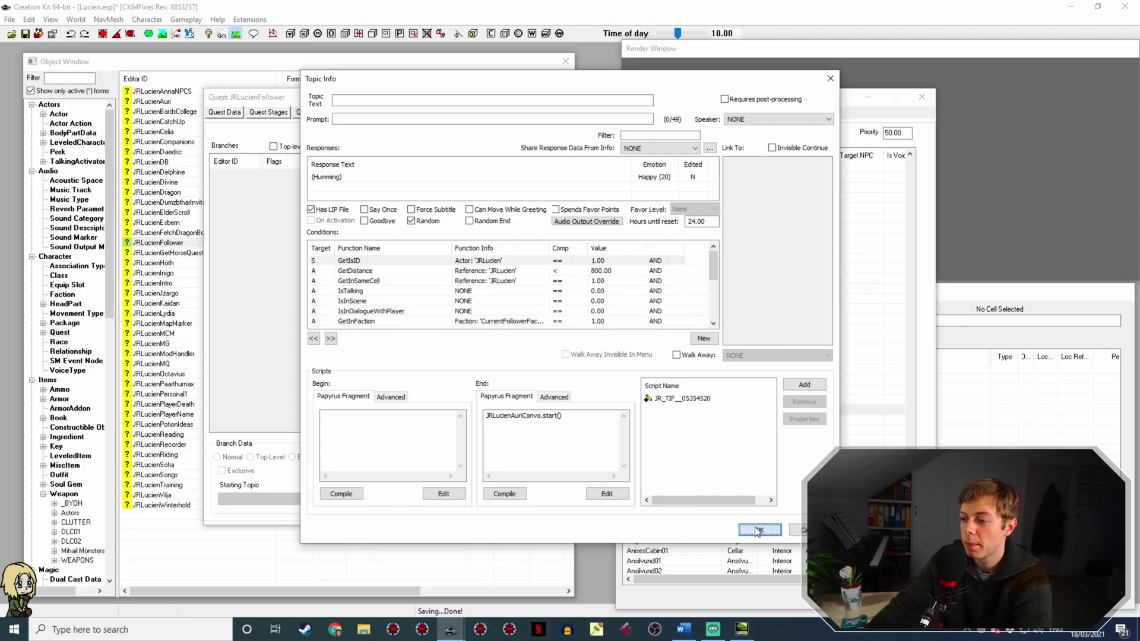
{"action": "left_click", "coordinate": [759, 529]}
Set the GetDistance condition of Auri's "So, Lucien... I have to ask" line to less than 800 and save the line.
{"action": "scroll", "coordinate": [549, 426], "scroll_direction": "down", "scroll_amount": 1}
{"action": "double_click", "coordinate": [542, 392]}
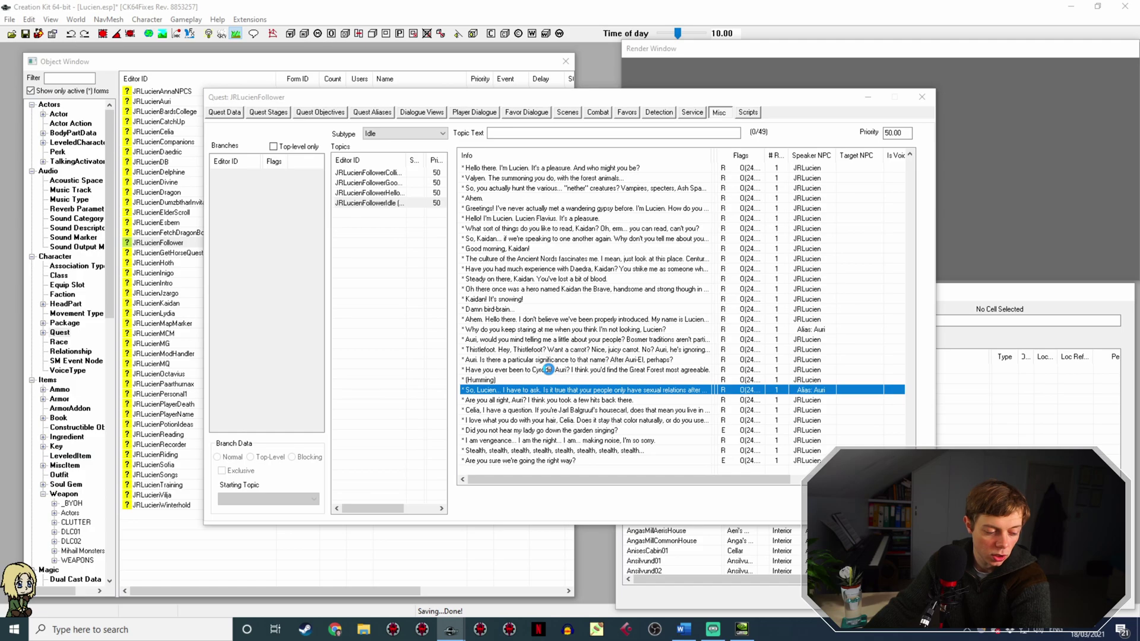
{"action": "double_click", "coordinate": [533, 273]}
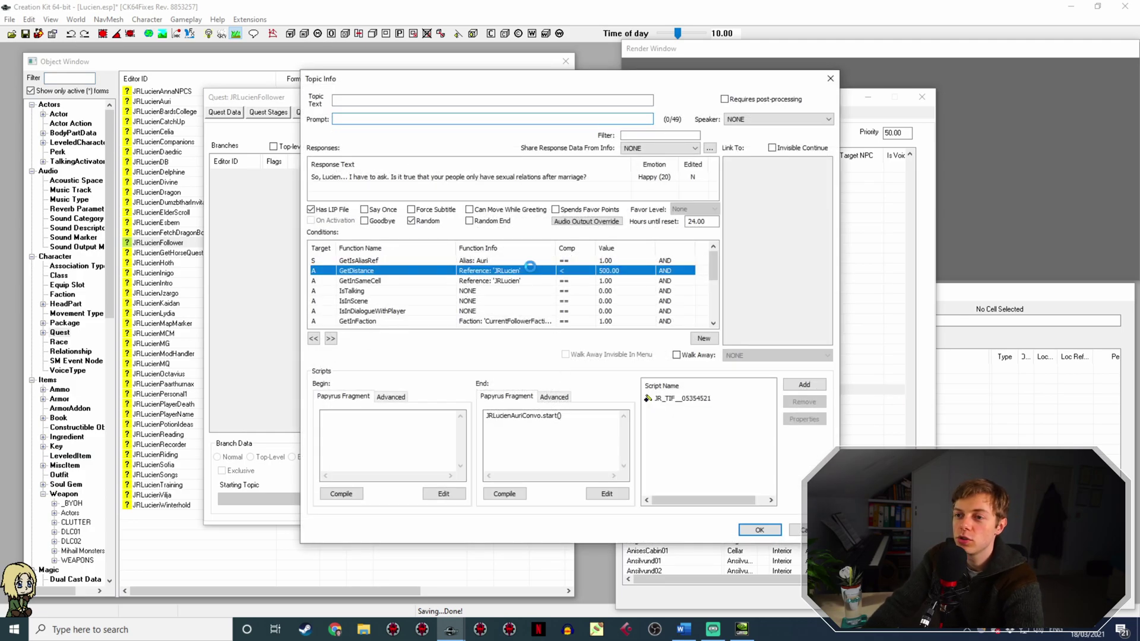
{"action": "left_click", "coordinate": [642, 315]}
{"action": "key", "text": "Delete"}
{"action": "key", "text": "Delete"}
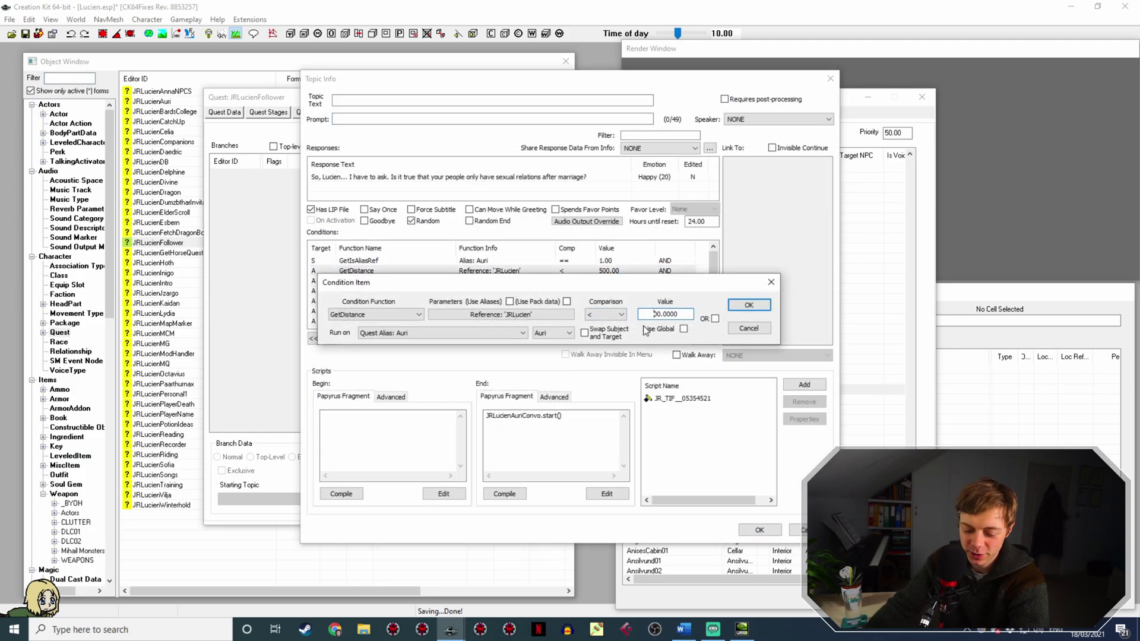
{"action": "key", "text": "Return"}
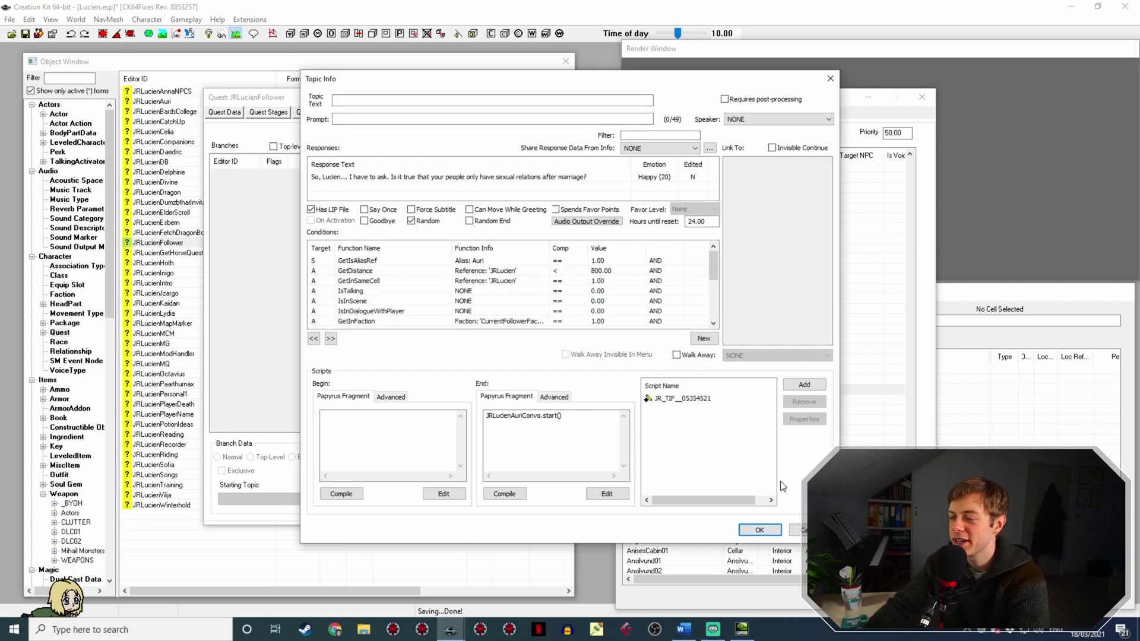
{"action": "left_click", "coordinate": [759, 529]}
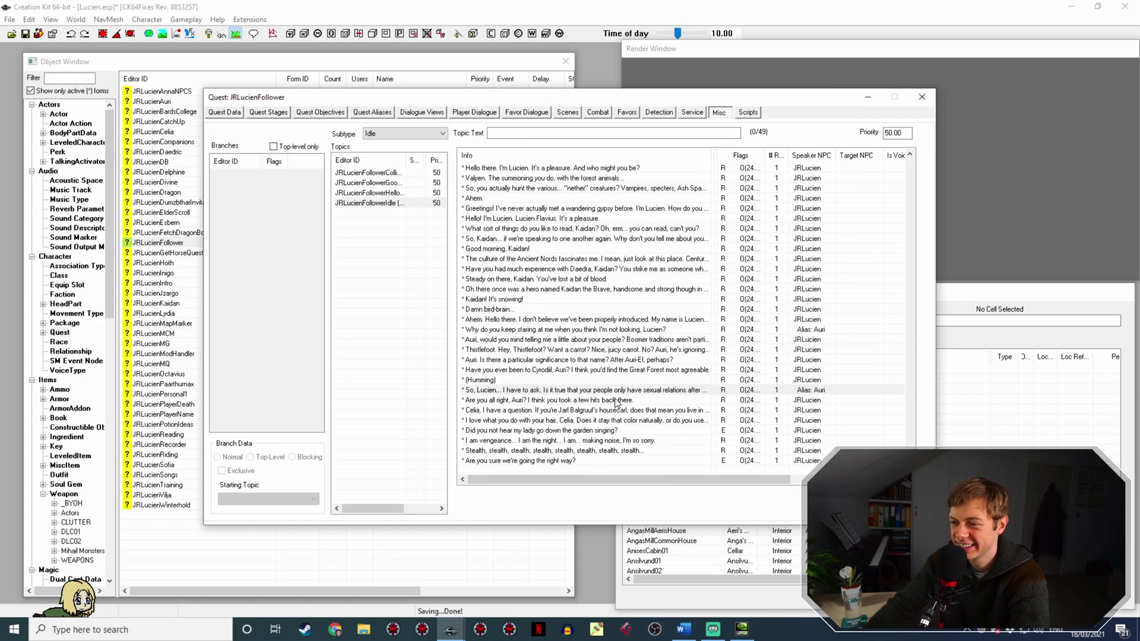
Set the GetDistance condition of the "Are you all right, Auri?" line to less than 800.
{"action": "double_click", "coordinate": [615, 400]}
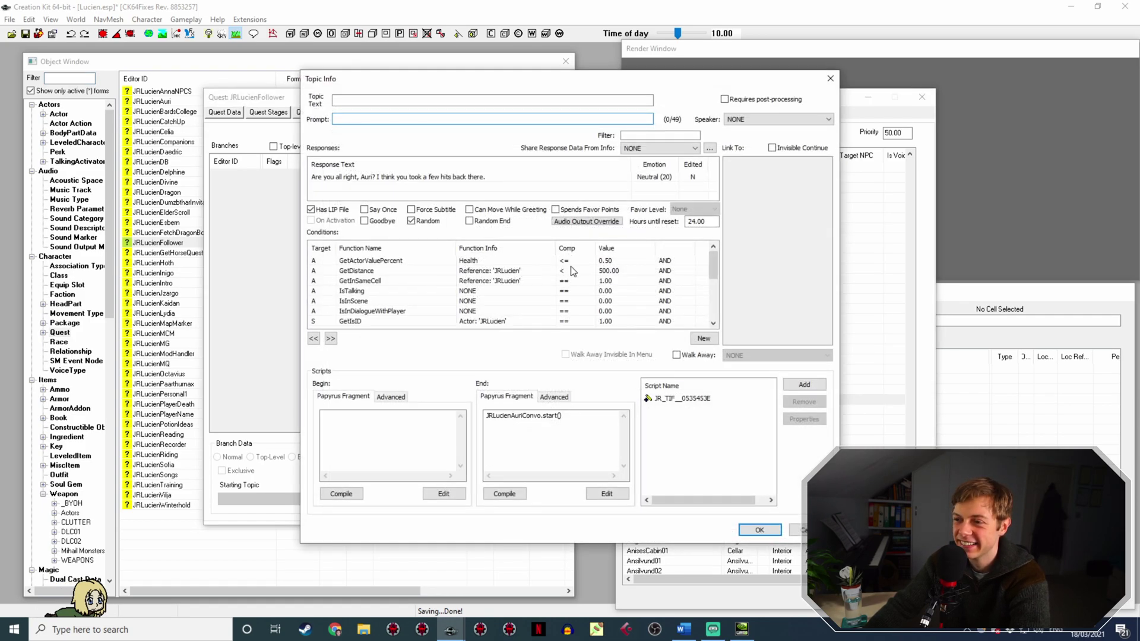
{"action": "left_click", "coordinate": [566, 269]}
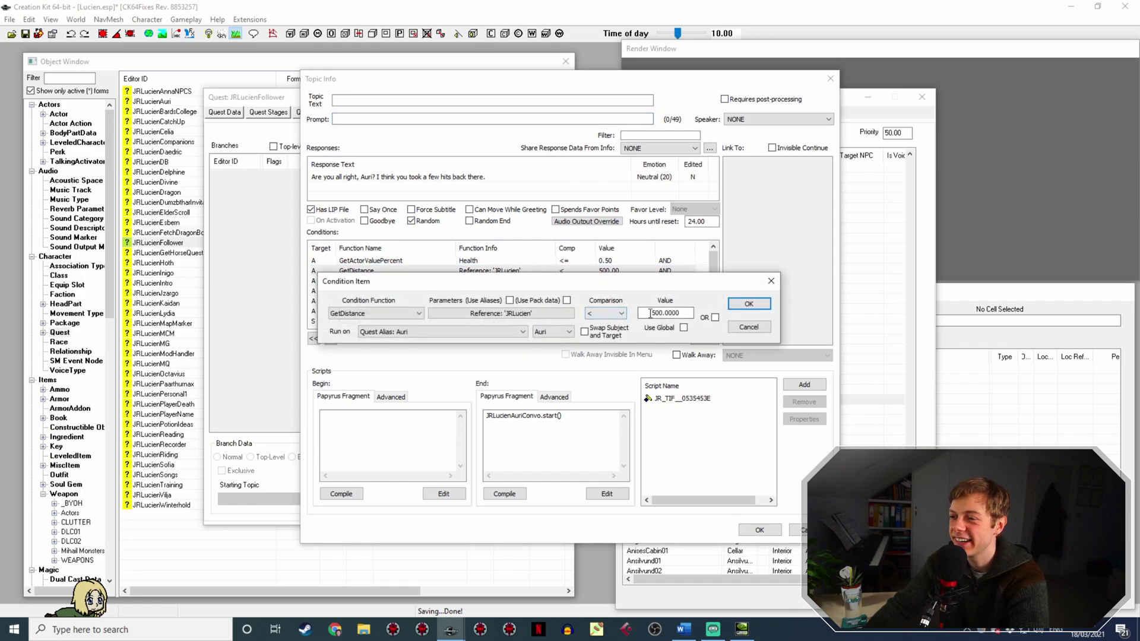
{"action": "left_click", "coordinate": [651, 313]}
{"action": "type", "text": "8"}
{"action": "key", "text": "Return"}
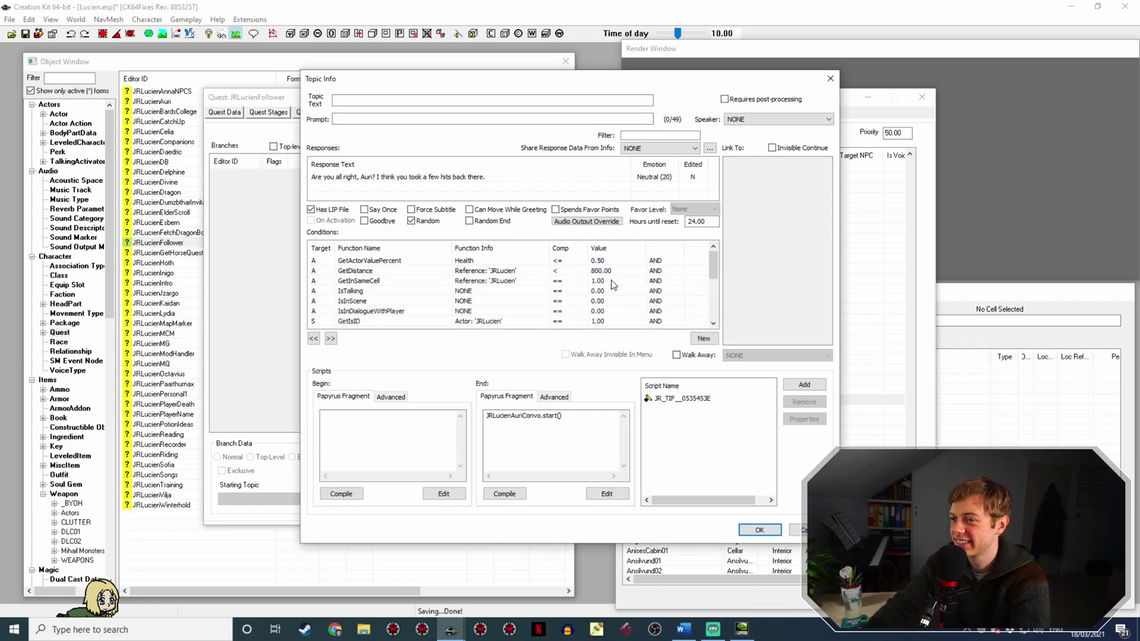
Move GetIsID JRLucien above the GetActorValuePercent condition to the top of the list and save the line.
{"action": "left_click", "coordinate": [342, 321]}
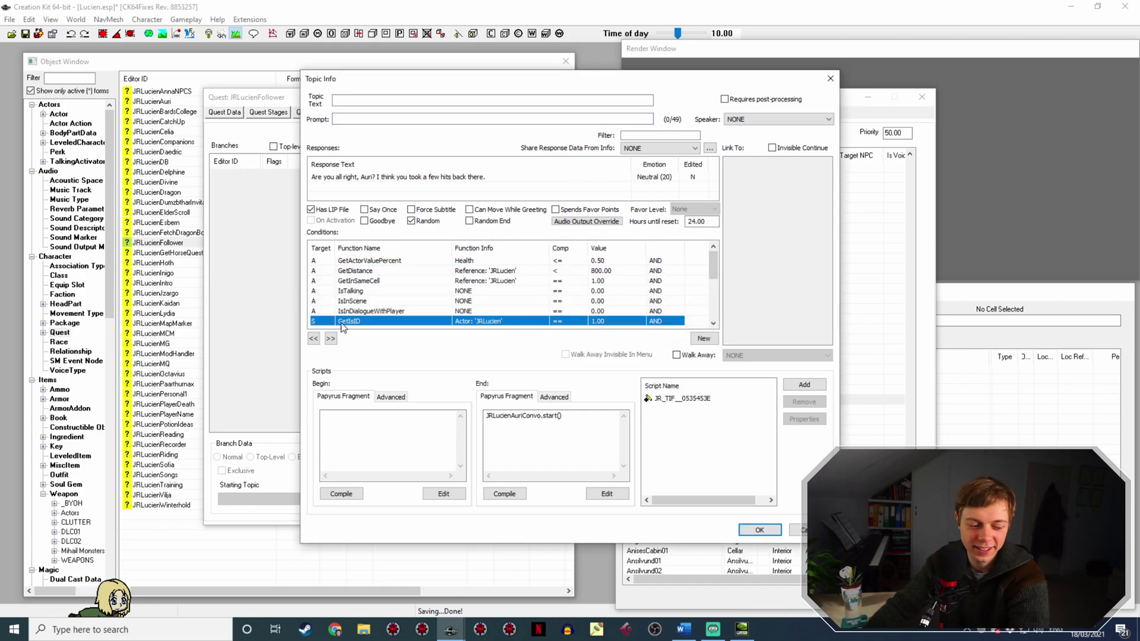
{"action": "key", "text": "Left"}
{"action": "key", "text": "Left"}
{"action": "key", "text": "Left"}
{"action": "key", "text": "Left"}
{"action": "key", "text": "Left"}
{"action": "key", "text": "Left"}
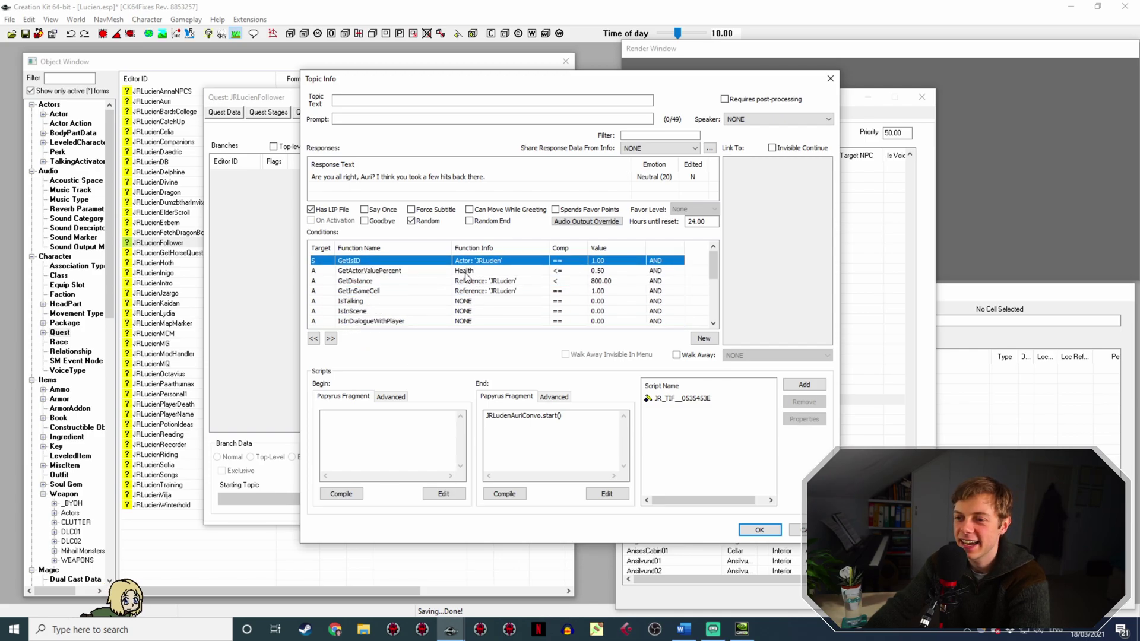
{"action": "left_click", "coordinate": [759, 529]}
For the "Celia, I have a question" line, set GetDistance to less than 800, put GetIsID JRLucien first, and save.
{"action": "double_click", "coordinate": [524, 411]}
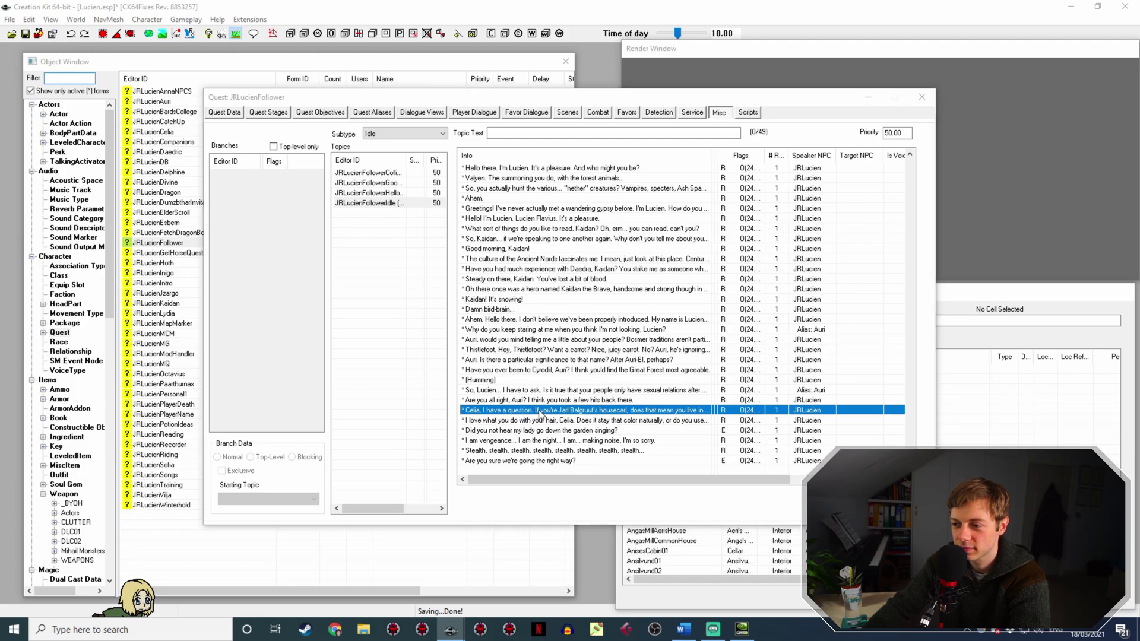
{"action": "double_click", "coordinate": [634, 261]}
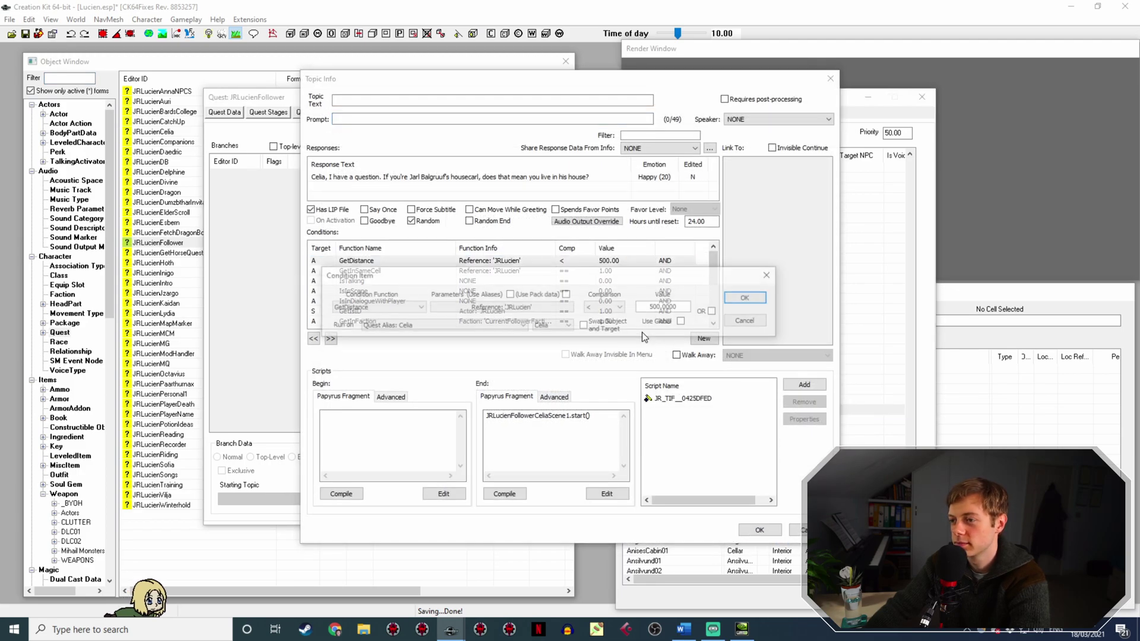
{"action": "left_click", "coordinate": [648, 307]}
{"action": "key", "text": "Delete"}
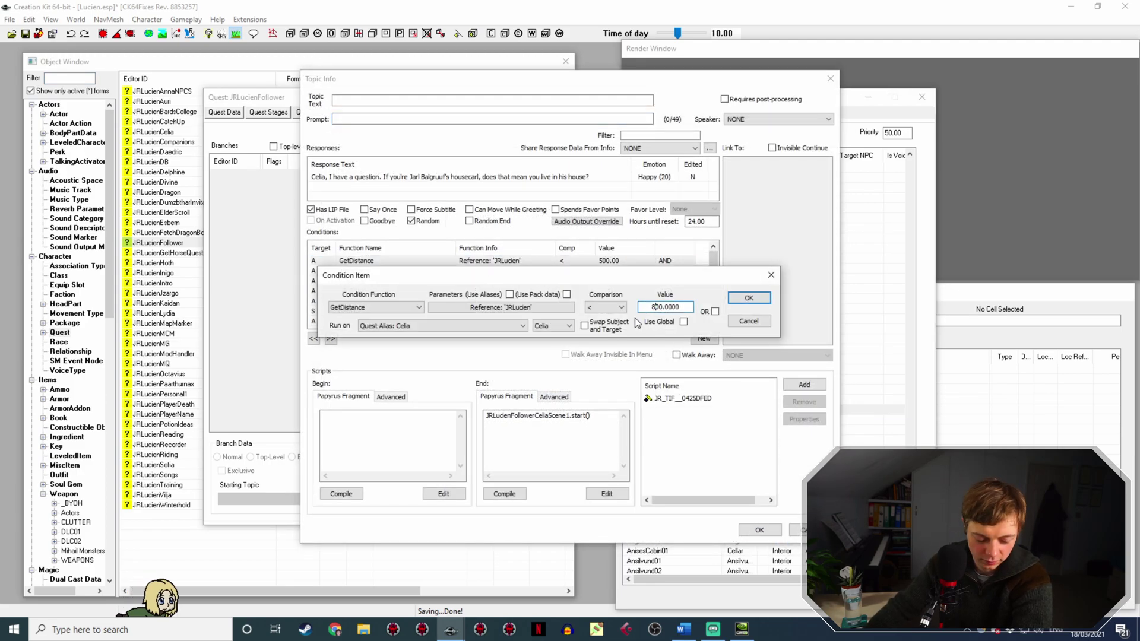
{"action": "key", "text": "Return"}
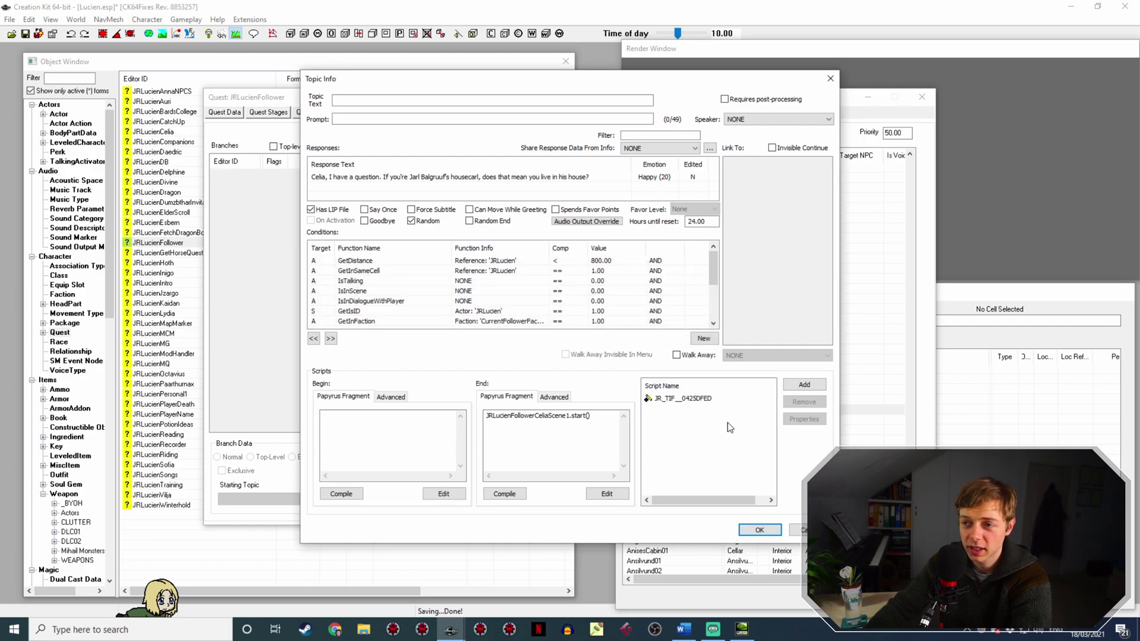
{"action": "left_click_drag", "start_coordinate": [363, 311], "coordinate": [363, 261]}
{"action": "left_click", "coordinate": [759, 530]}
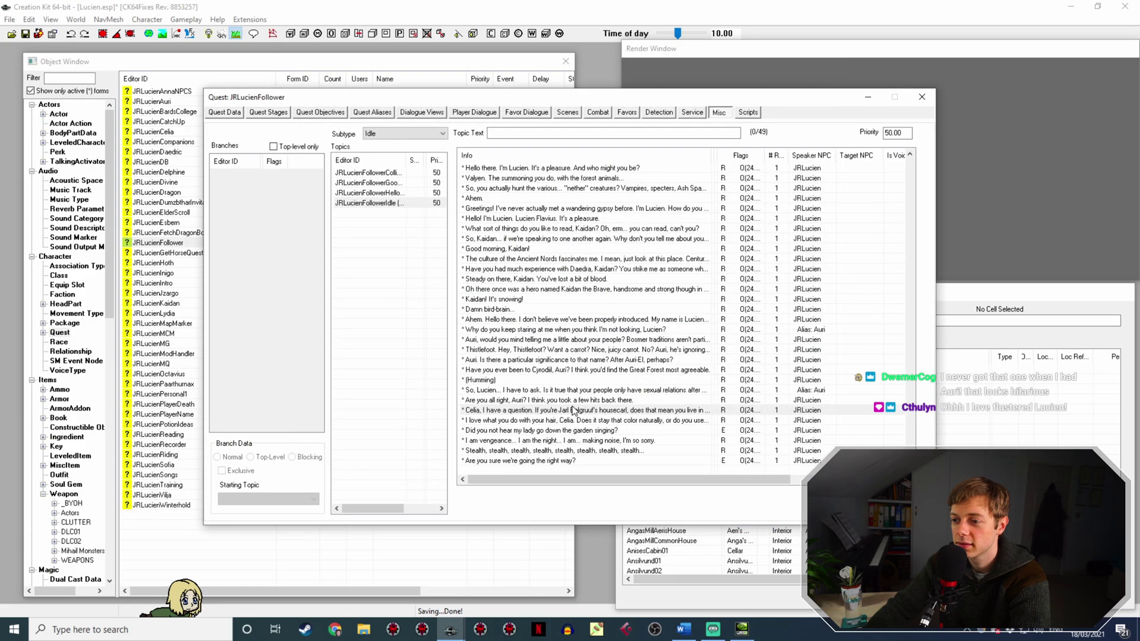
For the "I love what you do with your hair, Celia" line, set GetDistance below 800, put GetIsID JRLucien first, and save.
{"action": "double_click", "coordinate": [588, 421]}
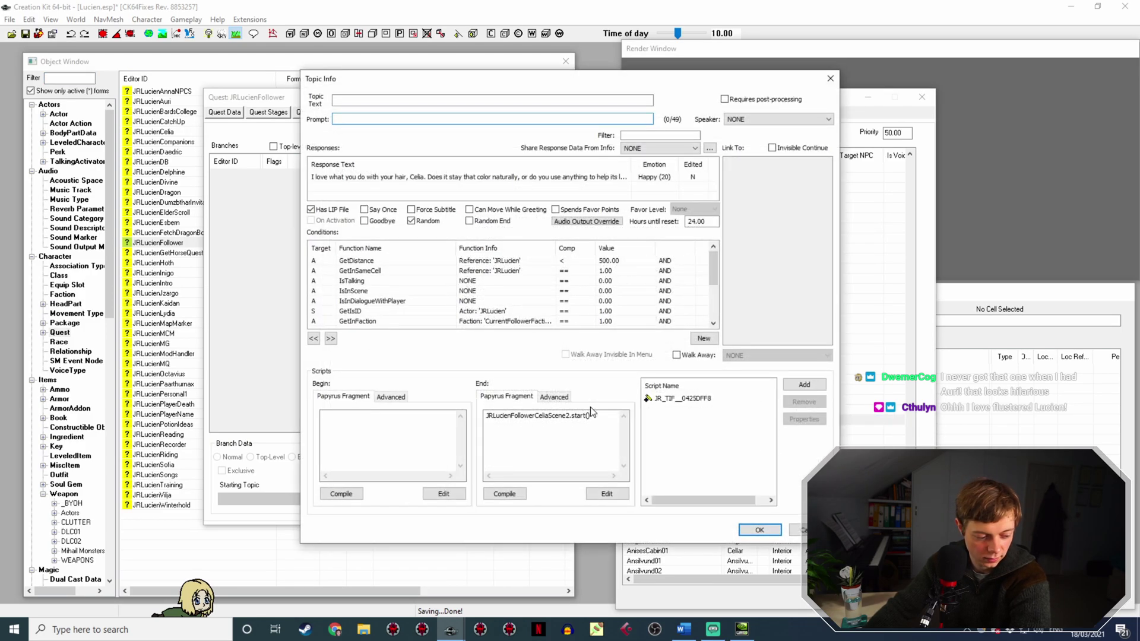
{"action": "left_click", "coordinate": [580, 260]}
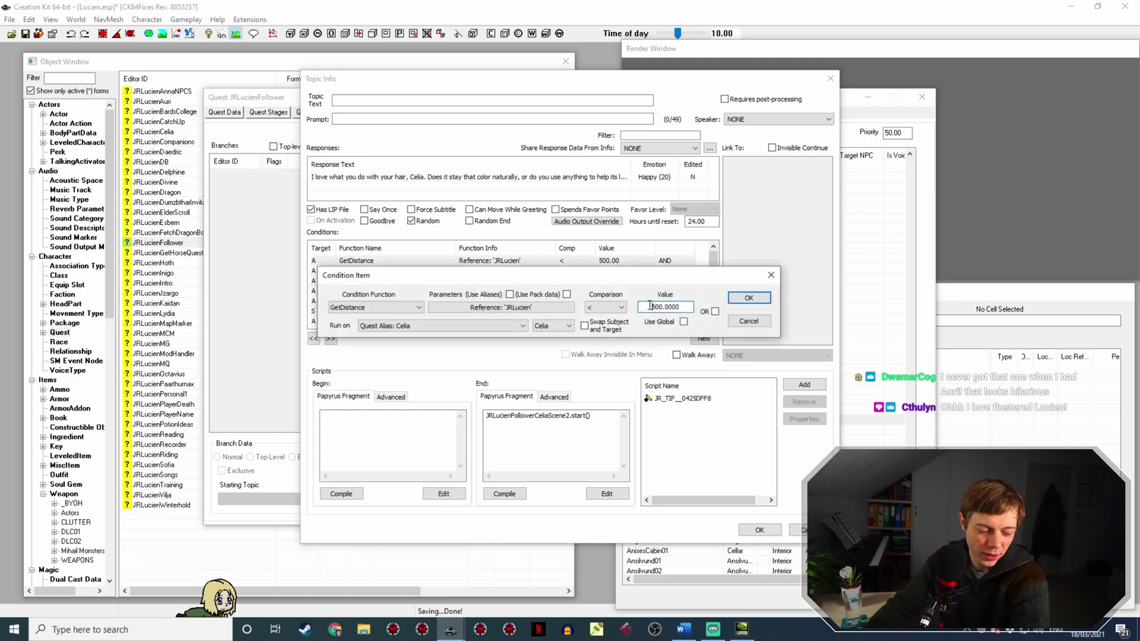
{"action": "key", "text": "Return"}
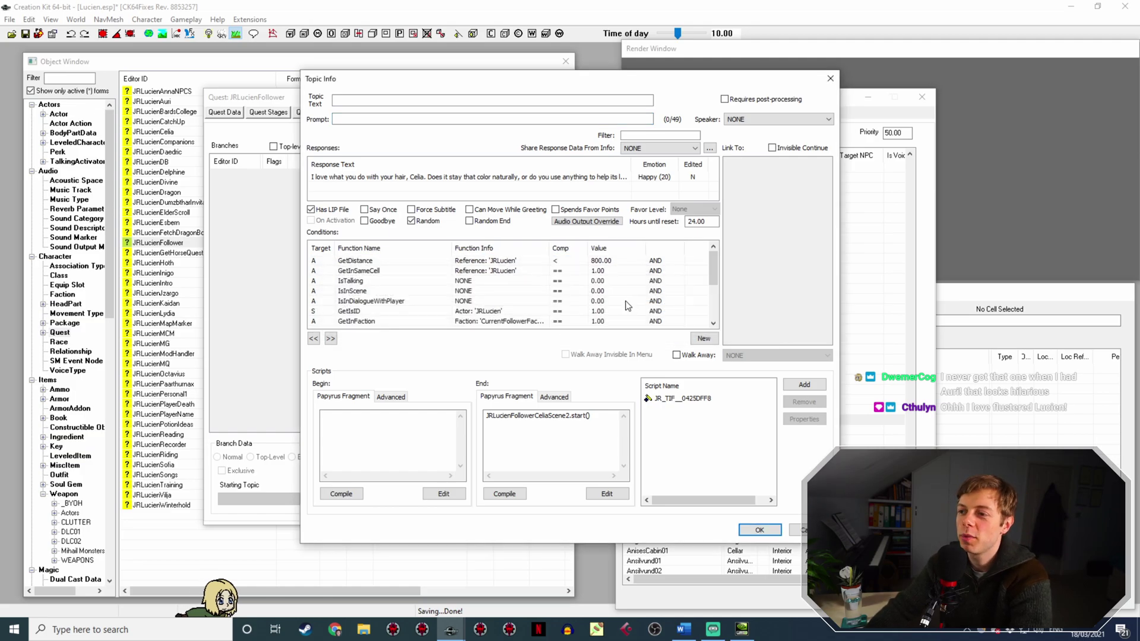
{"action": "left_click_drag", "start_coordinate": [380, 311], "coordinate": [380, 260]}
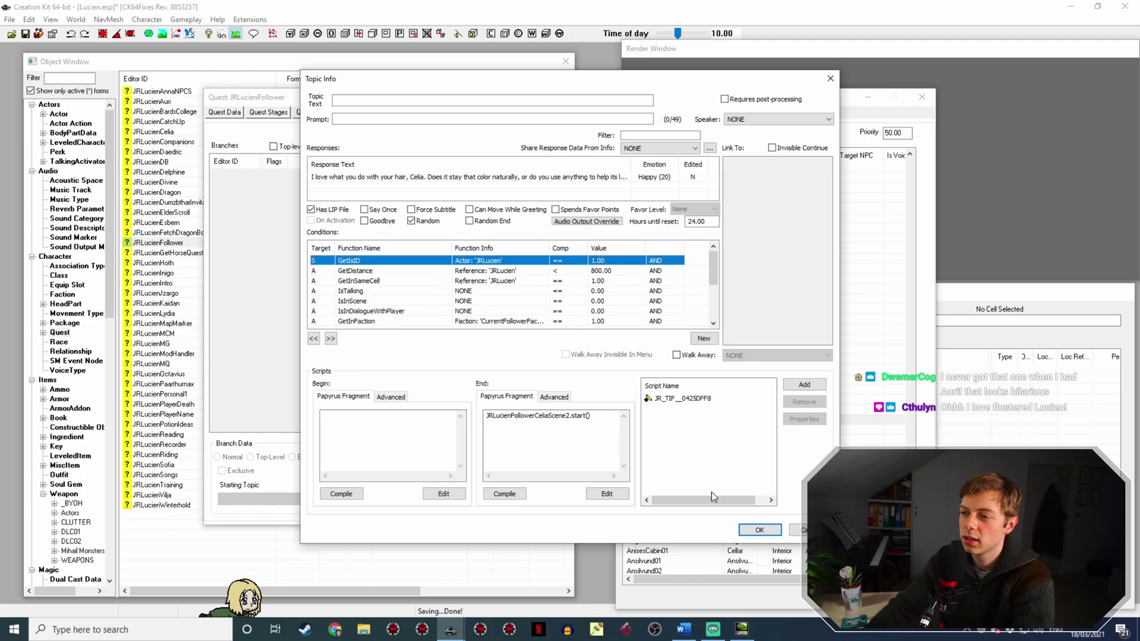
{"action": "left_click", "coordinate": [749, 534]}
Check the conditions of the "Did you not hear my lady" and "I am vengeance" lines.
{"action": "left_click", "coordinate": [568, 430]}
{"action": "double_click", "coordinate": [568, 430]}
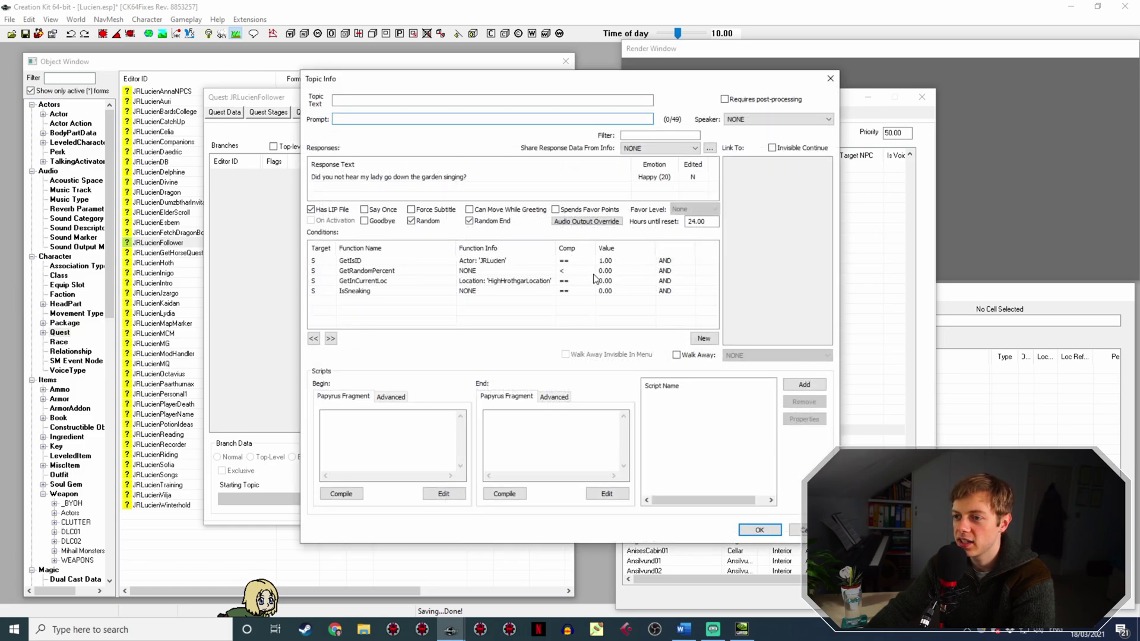
{"action": "left_click", "coordinate": [760, 531]}
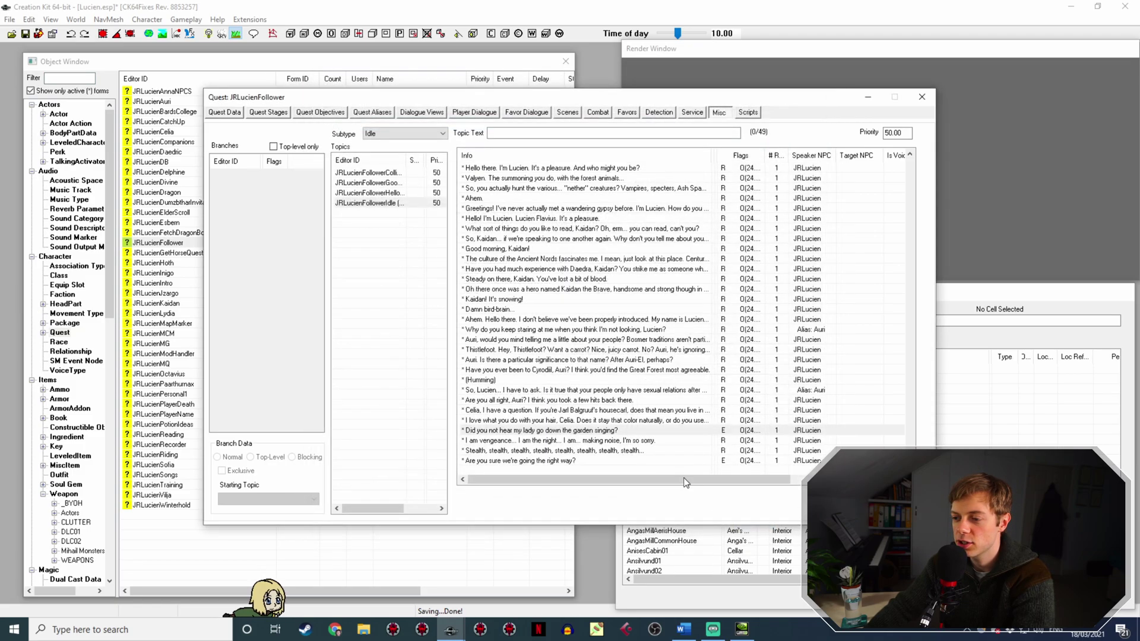
{"action": "double_click", "coordinate": [605, 441]}
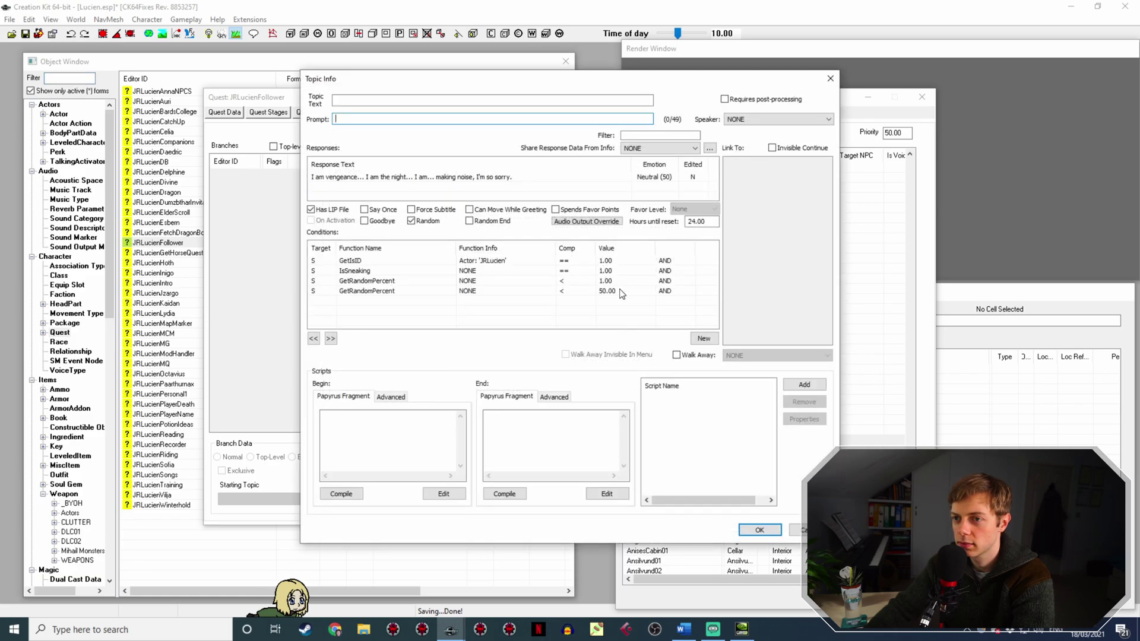
{"action": "key", "text": "Return"}
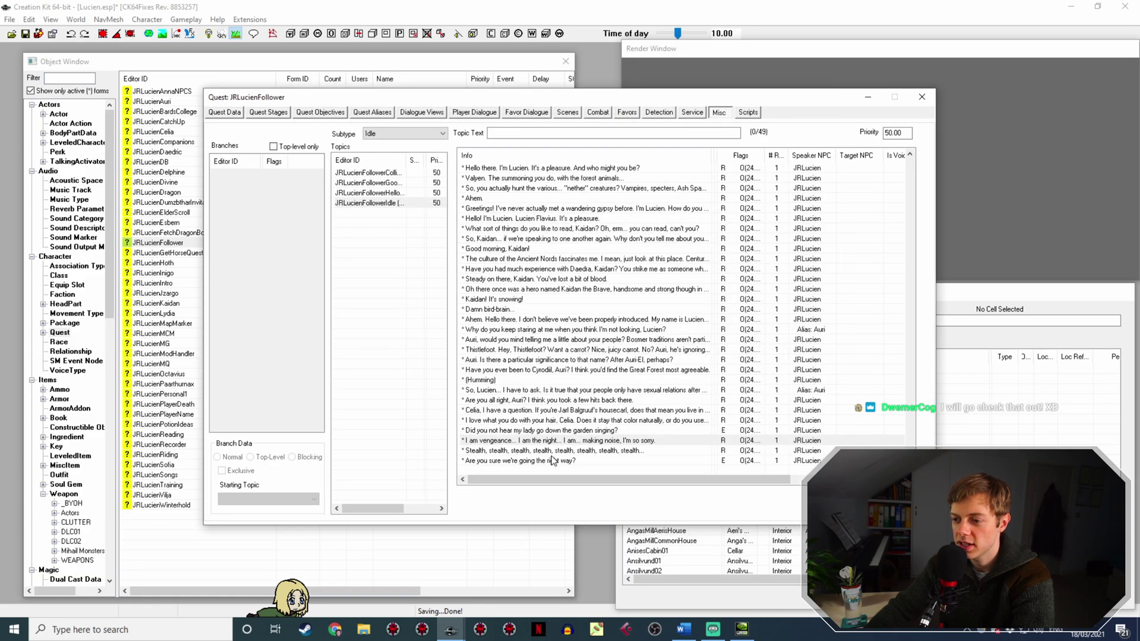
Recheck the conditions of the two Celia lines and Auri's "So, Lucien... I have to ask" line, and close the JRLucienFollower quest.
{"action": "double_click", "coordinate": [575, 420]}
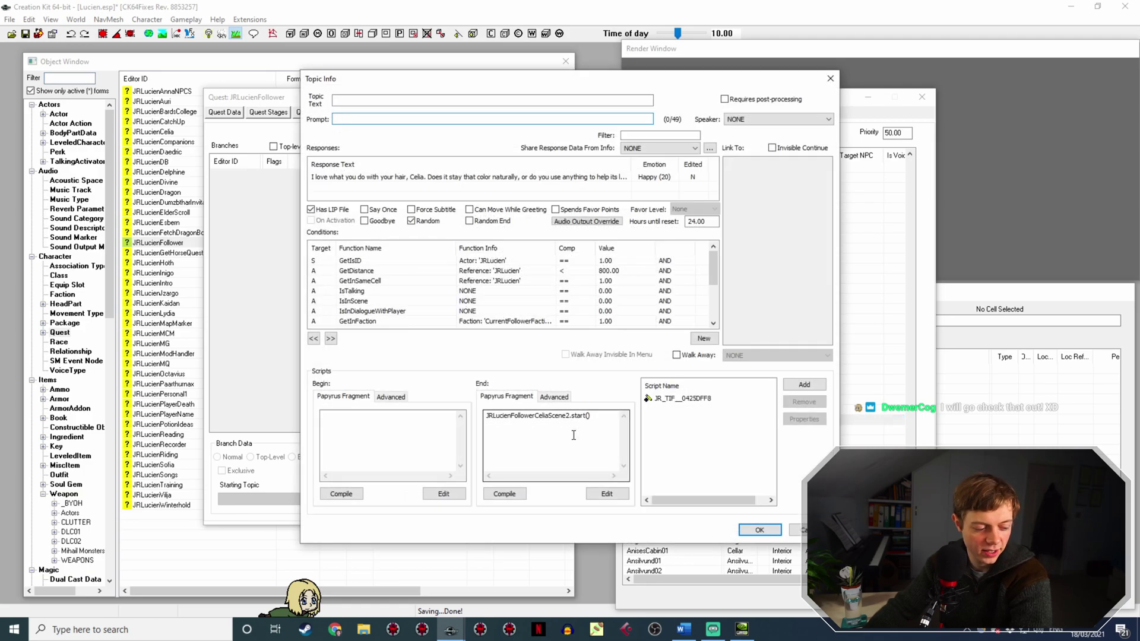
{"action": "scroll", "coordinate": [597, 322], "scroll_direction": "down", "scroll_amount": 3}
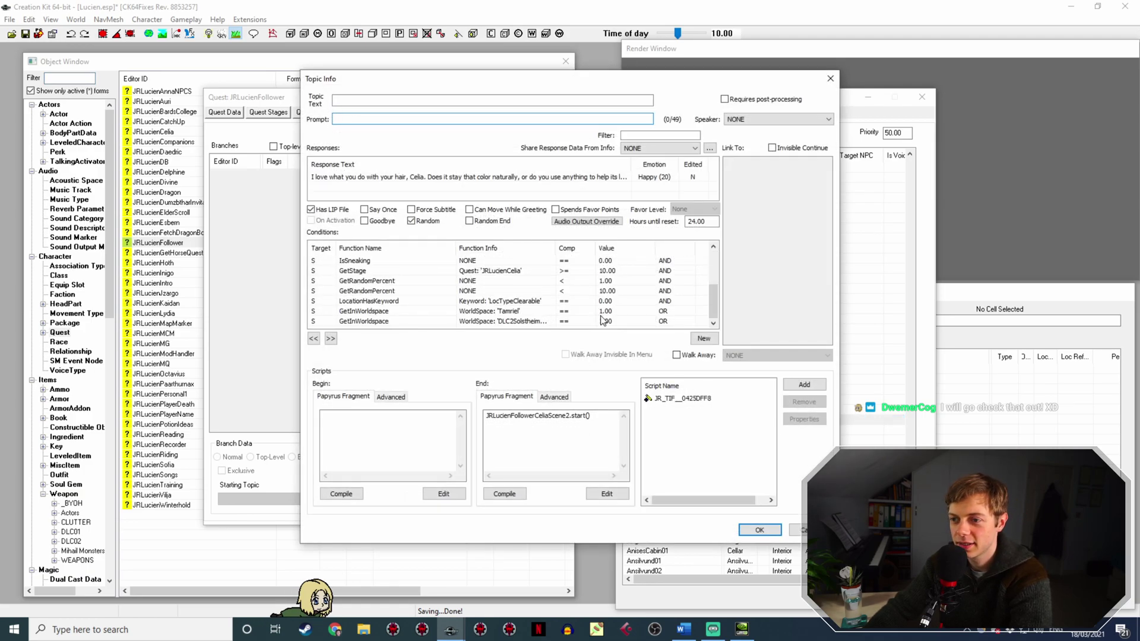
{"action": "scroll", "coordinate": [573, 316], "scroll_direction": "up", "scroll_amount": 3}
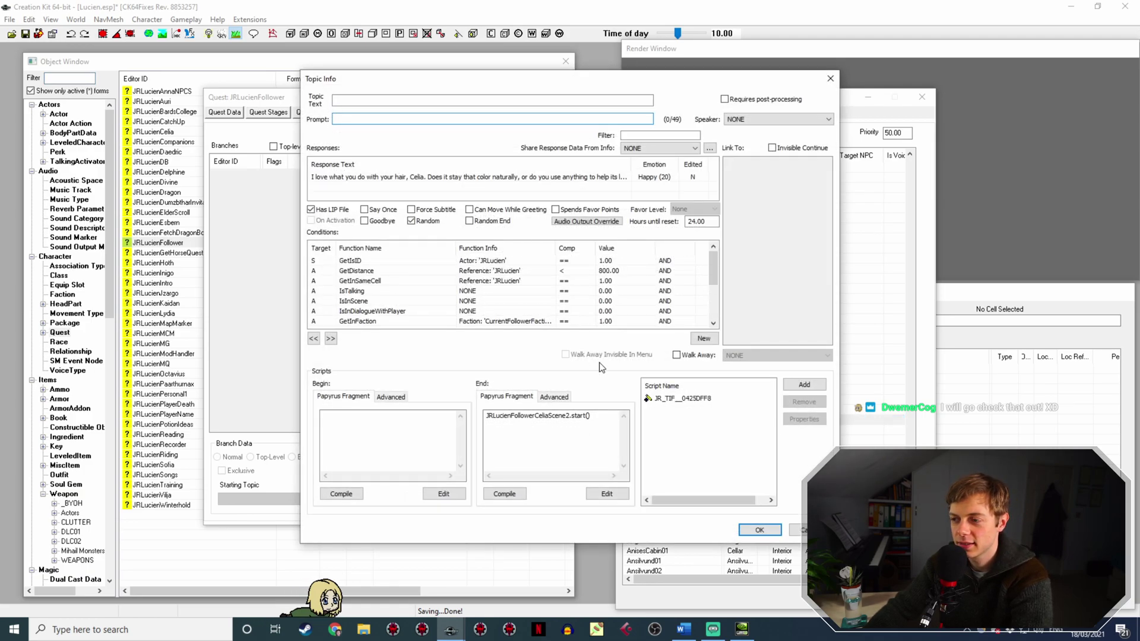
{"action": "left_click", "coordinate": [751, 531]}
{"action": "double_click", "coordinate": [579, 411]}
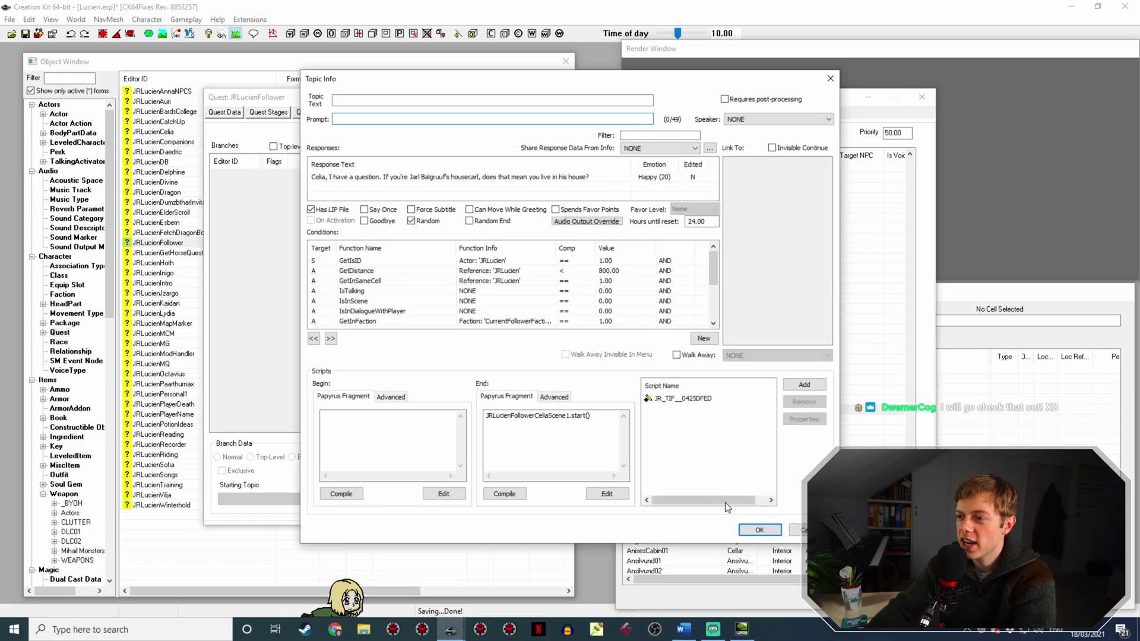
{"action": "left_click", "coordinate": [753, 531]}
{"action": "double_click", "coordinate": [639, 400]}
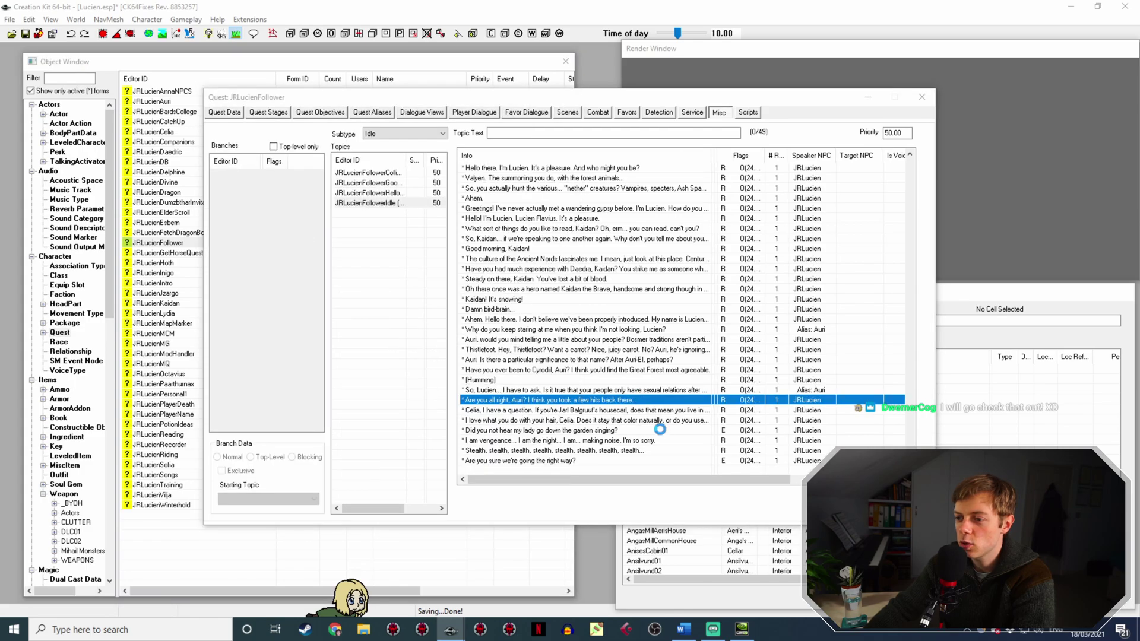
{"action": "double_click", "coordinate": [579, 390]}
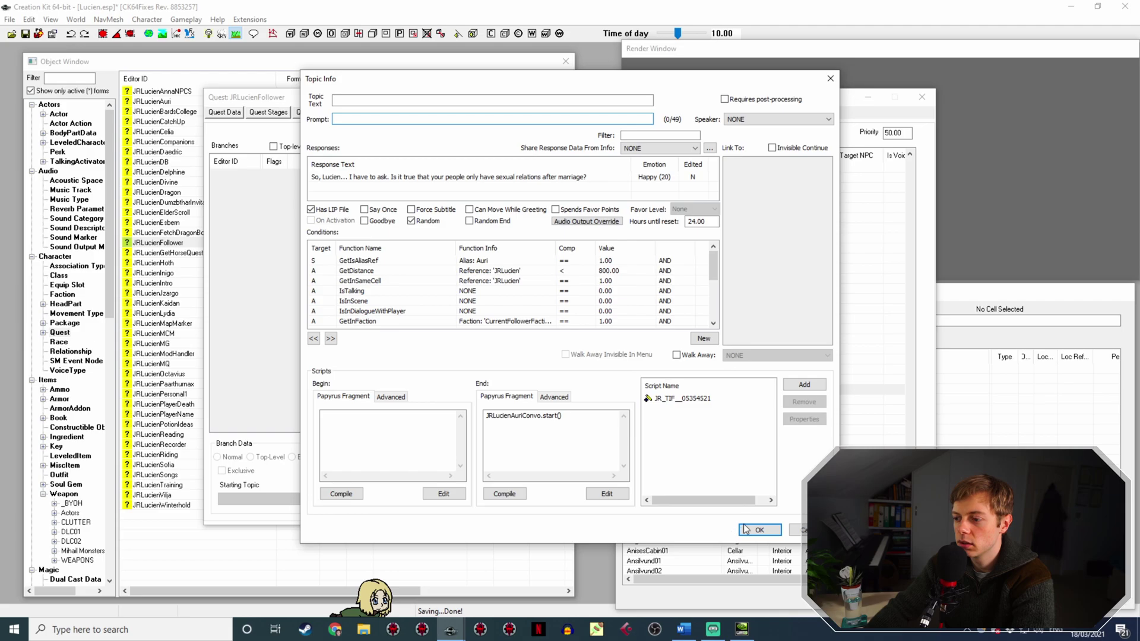
{"action": "left_click", "coordinate": [755, 528]}
{"action": "left_click", "coordinate": [736, 478]}
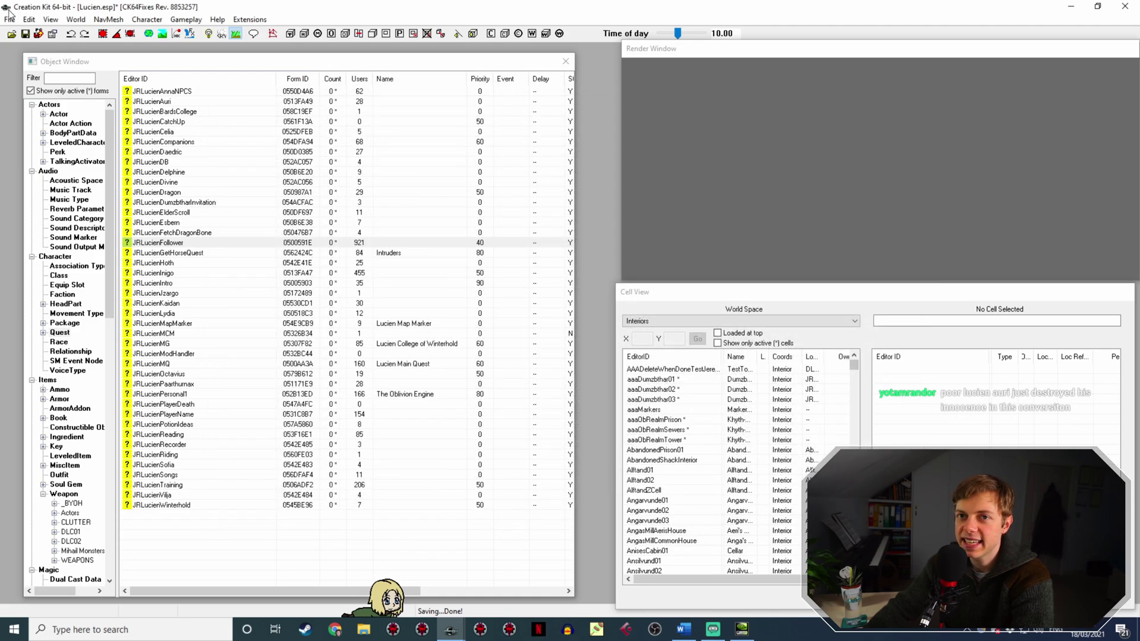
Switch to the Lucien v1.6.1 Changelog document in Word and start a new final bullet reading "Increased distance for".
{"action": "left_click", "coordinate": [691, 629]}
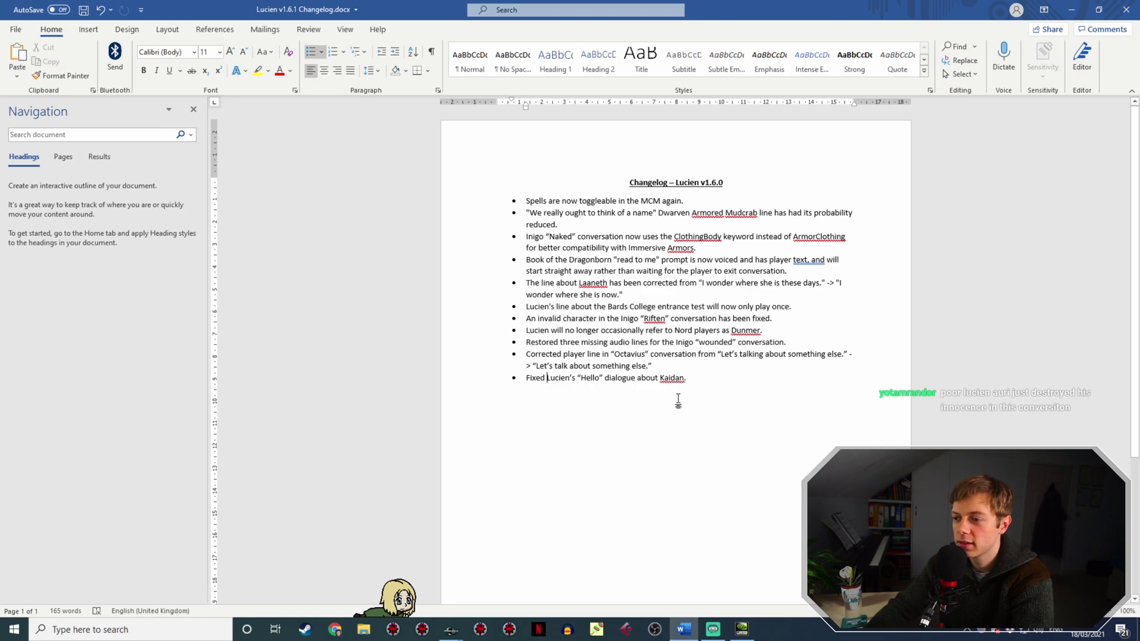
{"action": "key", "text": "Return"}
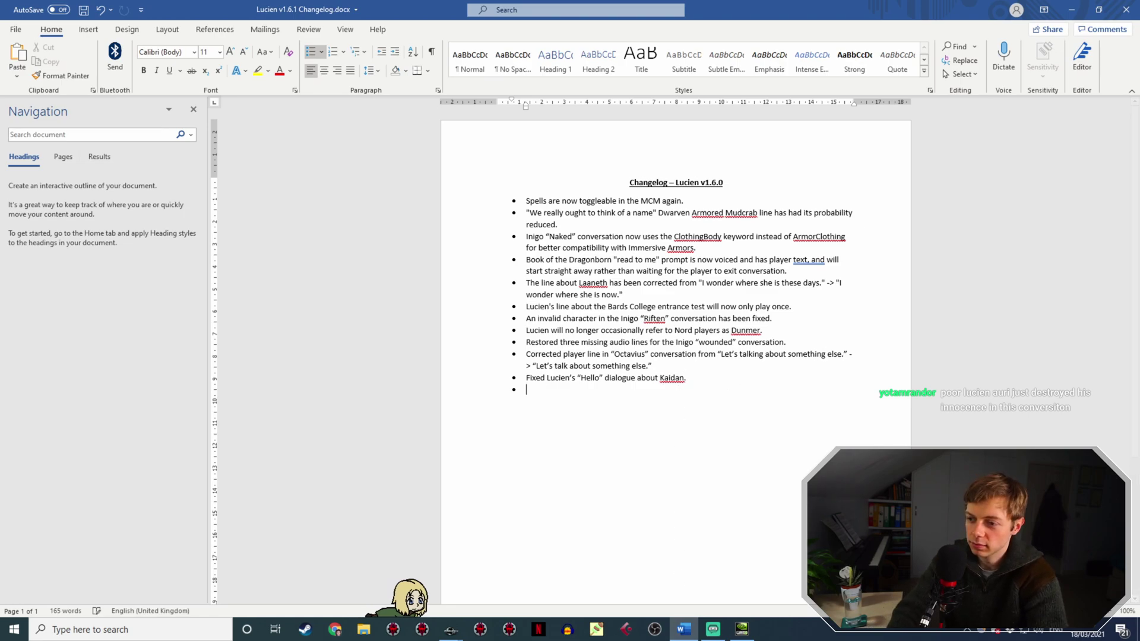
{"action": "type", "text": "Increased"}
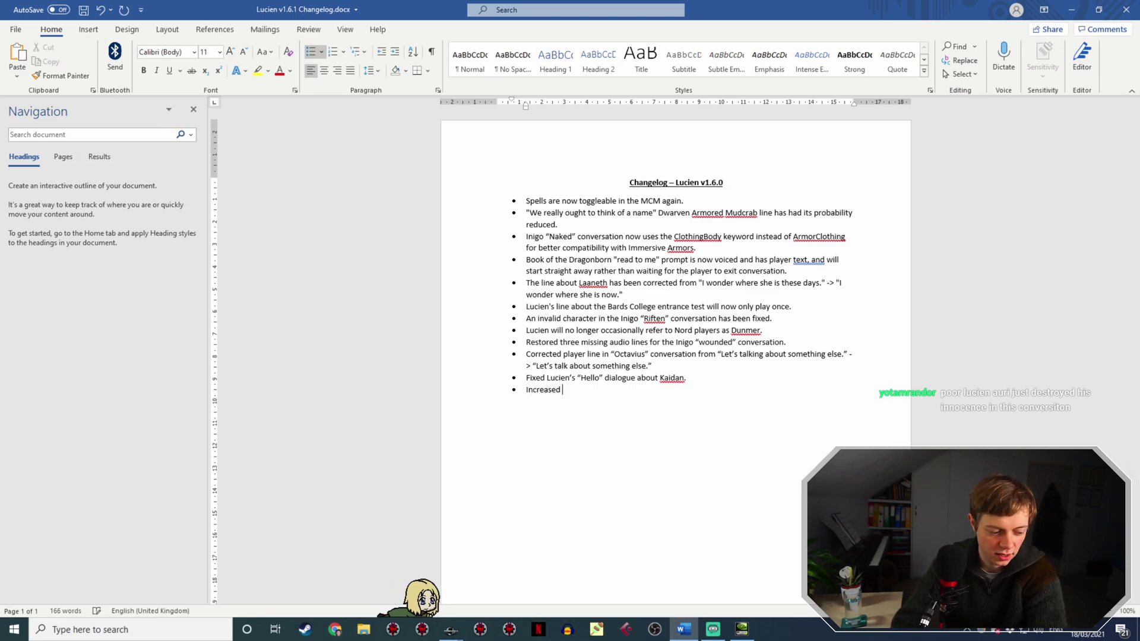
{"action": "type", "text": " distance for"}
Correct the version number in the changelog heading to v1.6.1.
{"action": "left_click", "coordinate": [726, 185]}
{"action": "key", "text": "BackSpace"}
{"action": "type", "text": "1"}
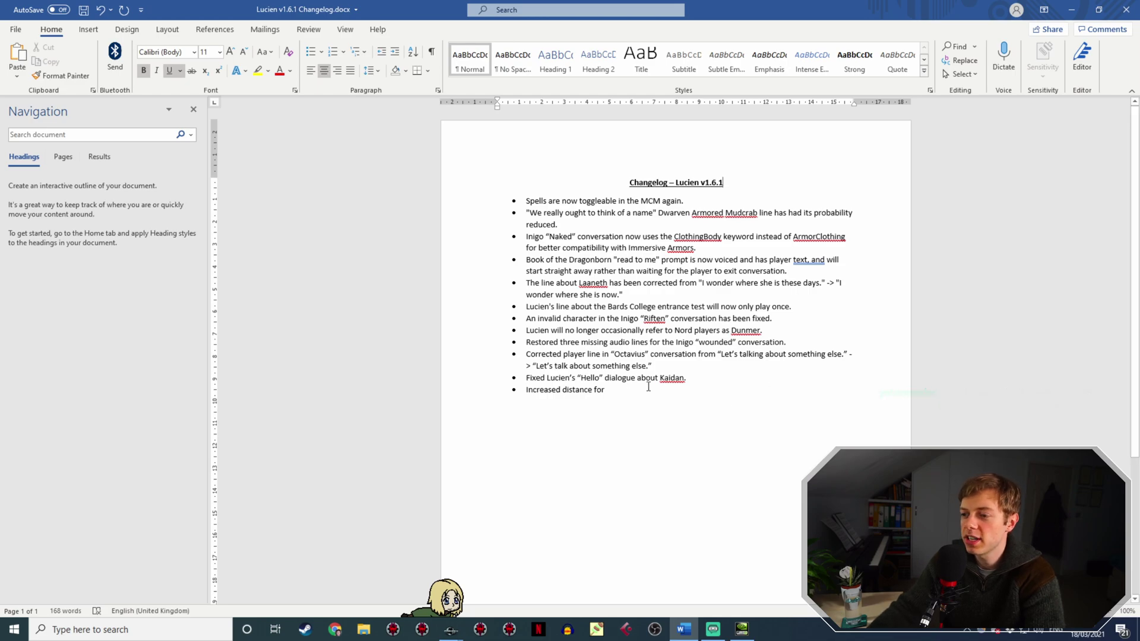
Reword the last bullet as "Increased maximum distance for follower interactions from 500 -> 800." and save the changelog.
{"action": "left_click", "coordinate": [669, 381]}
{"action": "key", "text": "ctrl+End"}
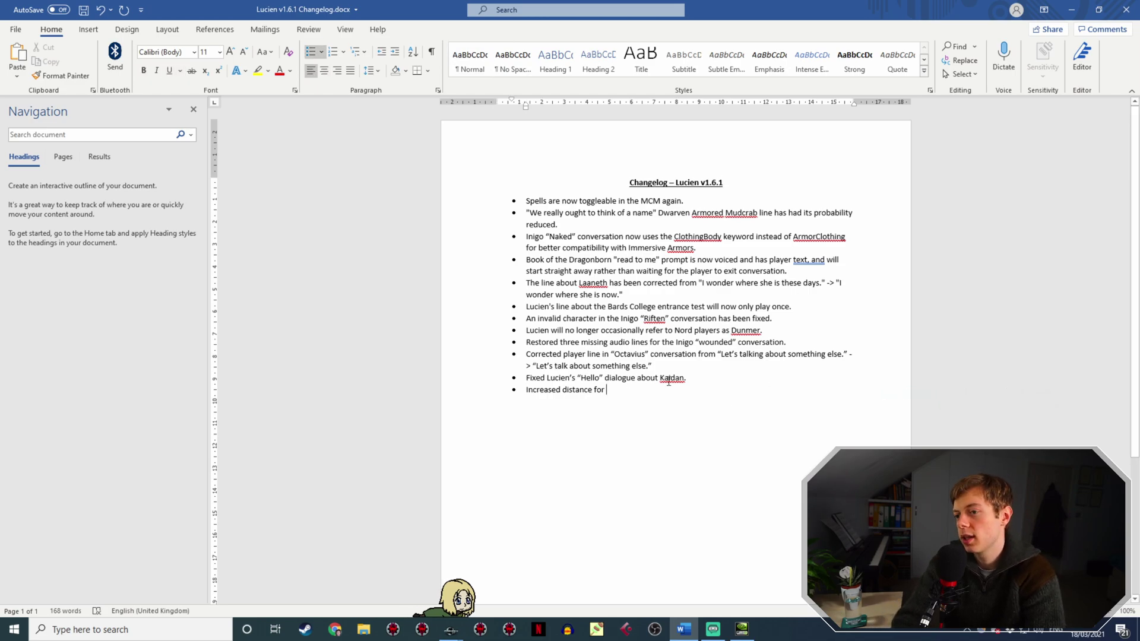
{"action": "key", "text": "BackSpace"}
{"action": "key", "text": "BackSpace"}
{"action": "key", "text": "BackSpace"}
{"action": "key", "text": "BackSpace"}
{"action": "key", "text": "BackSpace"}
{"action": "key", "text": "BackSpace"}
{"action": "key", "text": "BackSpace"}
{"action": "key", "text": "BackSpace"}
{"action": "key", "text": "BackSpace"}
{"action": "key", "text": "BackSpace"}
{"action": "key", "text": "BackSpace"}
{"action": "key", "text": "BackSpace"}
{"action": "key", "text": "BackSpace"}
{"action": "type", "text": "maximum distance for follower interactions from 500 "}
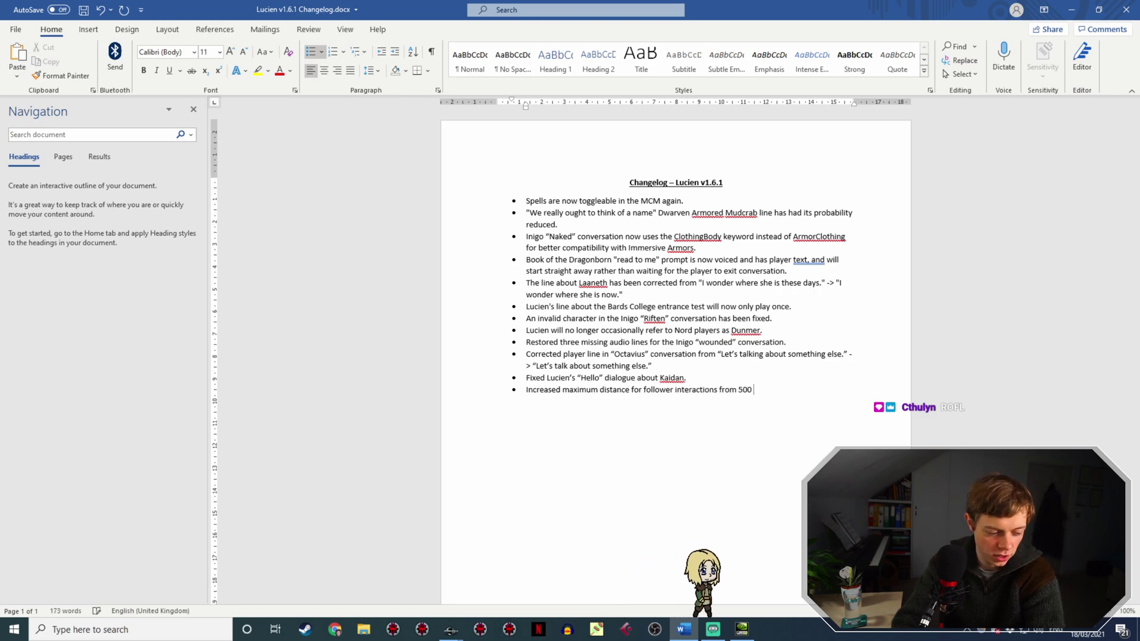
{"action": "type", "text": "-> 800."}
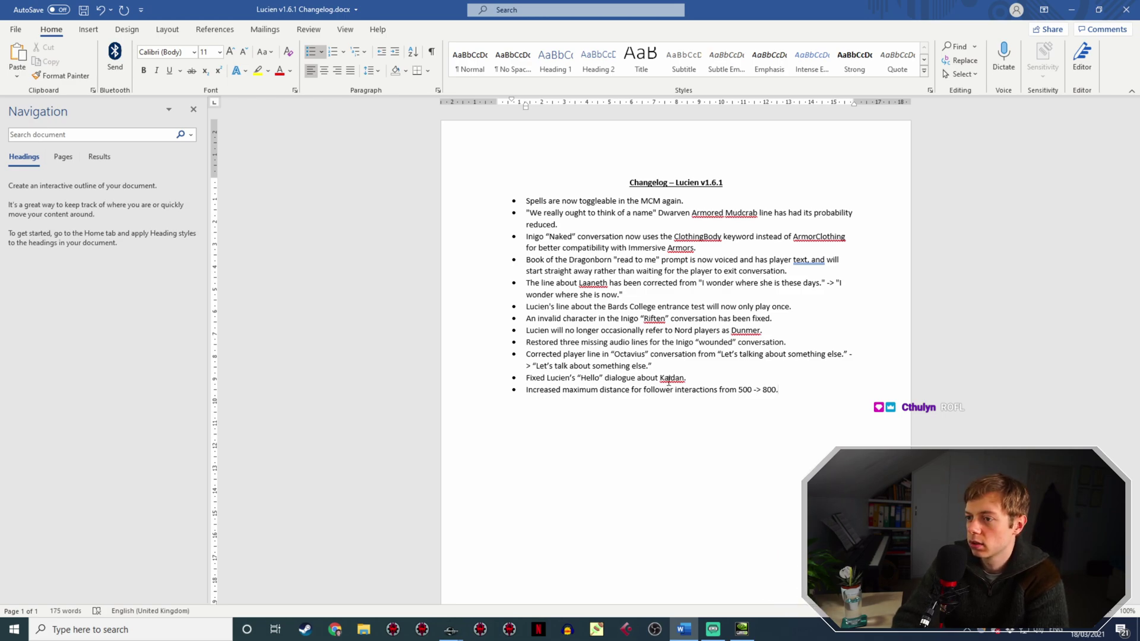
{"action": "key", "text": "ctrl+s"}
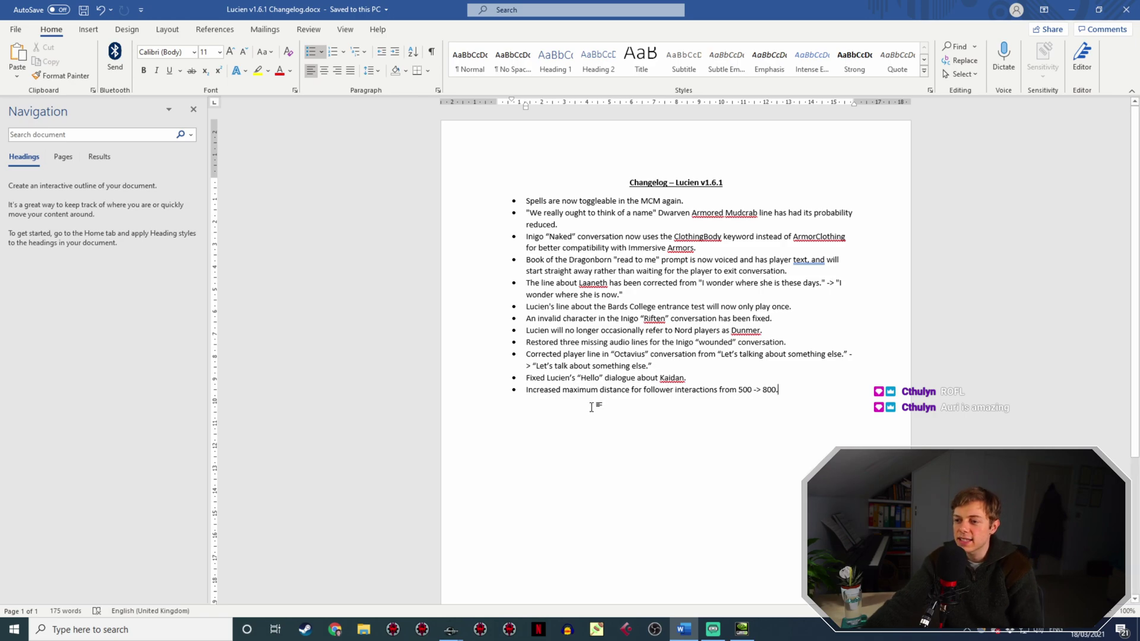
Switch to Creation Kit, look through the collision and idle topic lines of the JRLucienFollower quest, and close the quest.
{"action": "mouse_move", "coordinate": [451, 630]}
{"action": "left_click", "coordinate": [494, 589]}
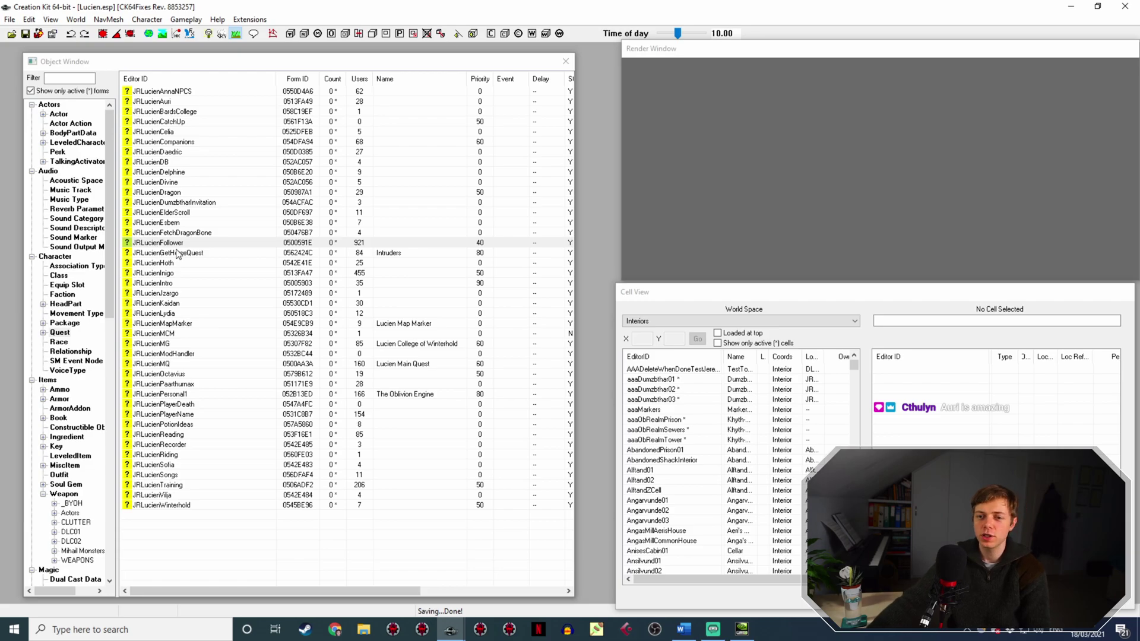
{"action": "double_click", "coordinate": [192, 244]}
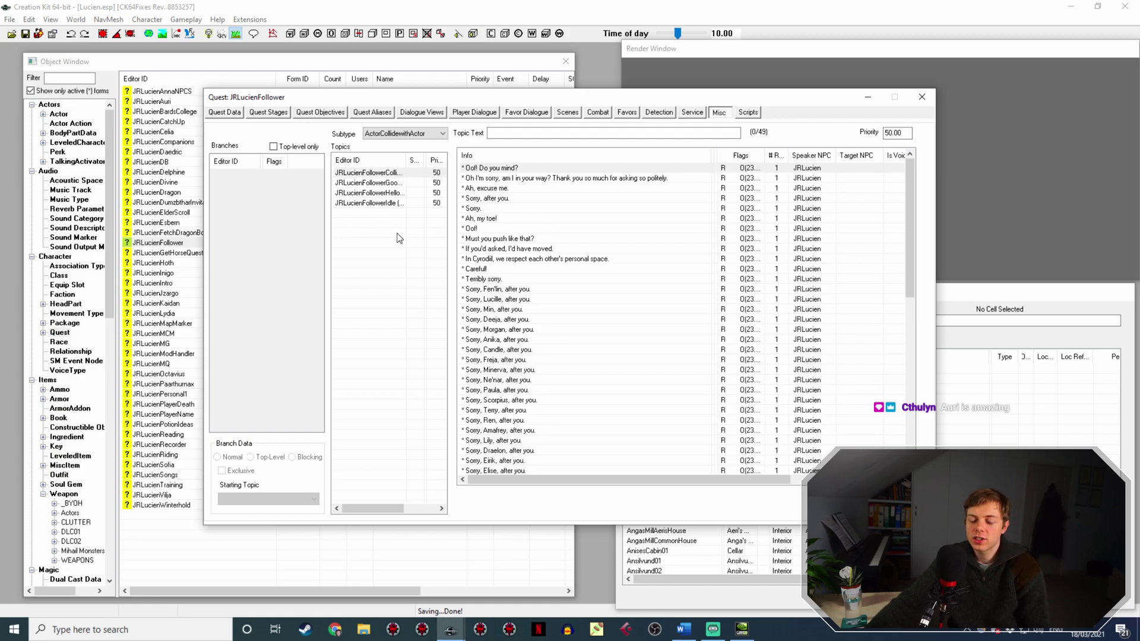
{"action": "scroll", "coordinate": [489, 266], "scroll_direction": "down", "scroll_amount": 10}
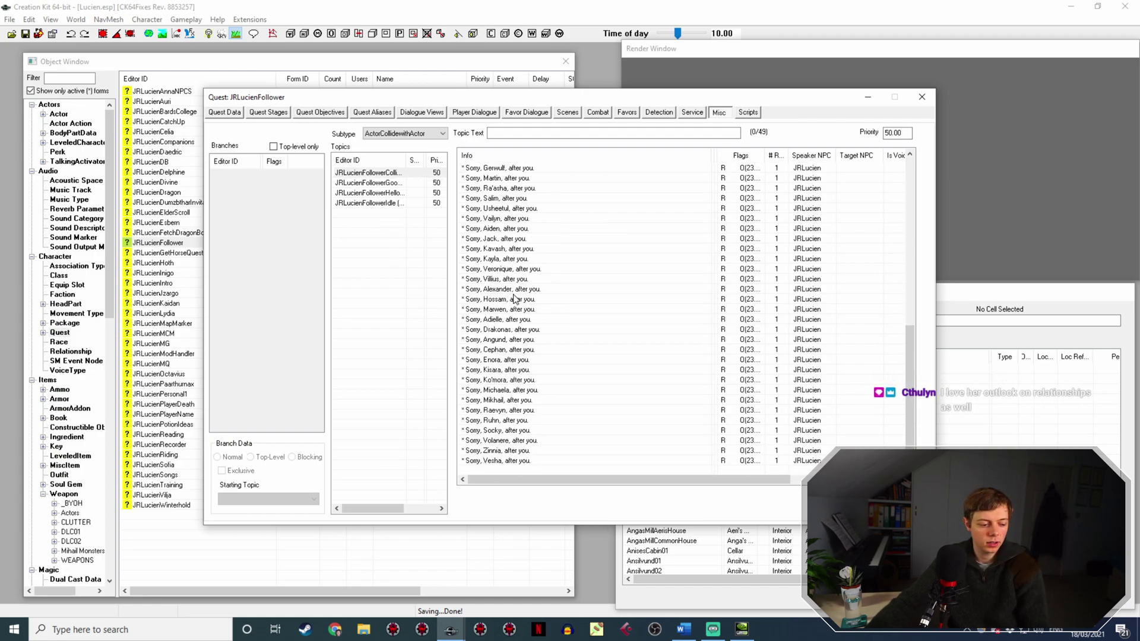
{"action": "scroll", "coordinate": [514, 299], "scroll_direction": "up", "scroll_amount": 10}
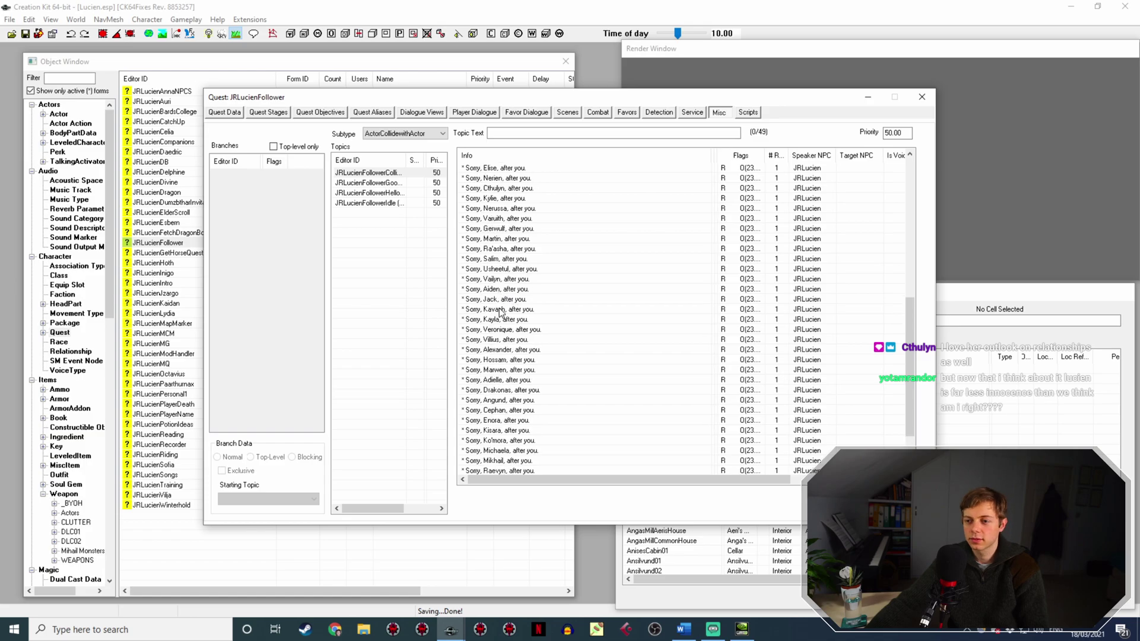
{"action": "left_click", "coordinate": [358, 203]}
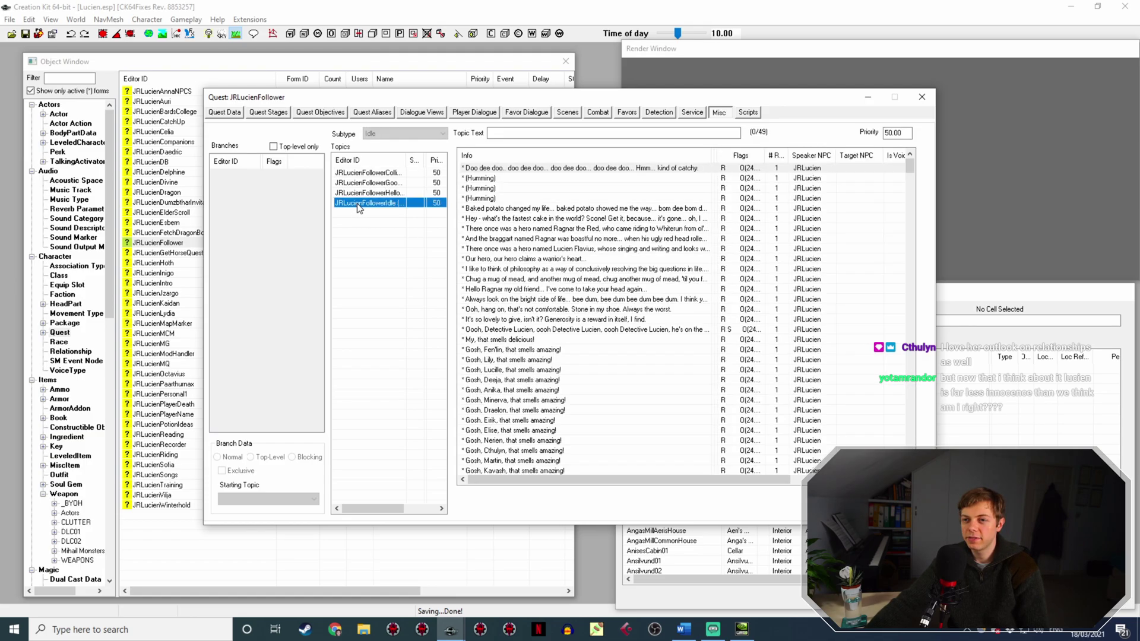
{"action": "scroll", "coordinate": [649, 249], "scroll_direction": "down", "scroll_amount": 4}
{"action": "scroll", "coordinate": [666, 249], "scroll_direction": "up", "scroll_amount": 4}
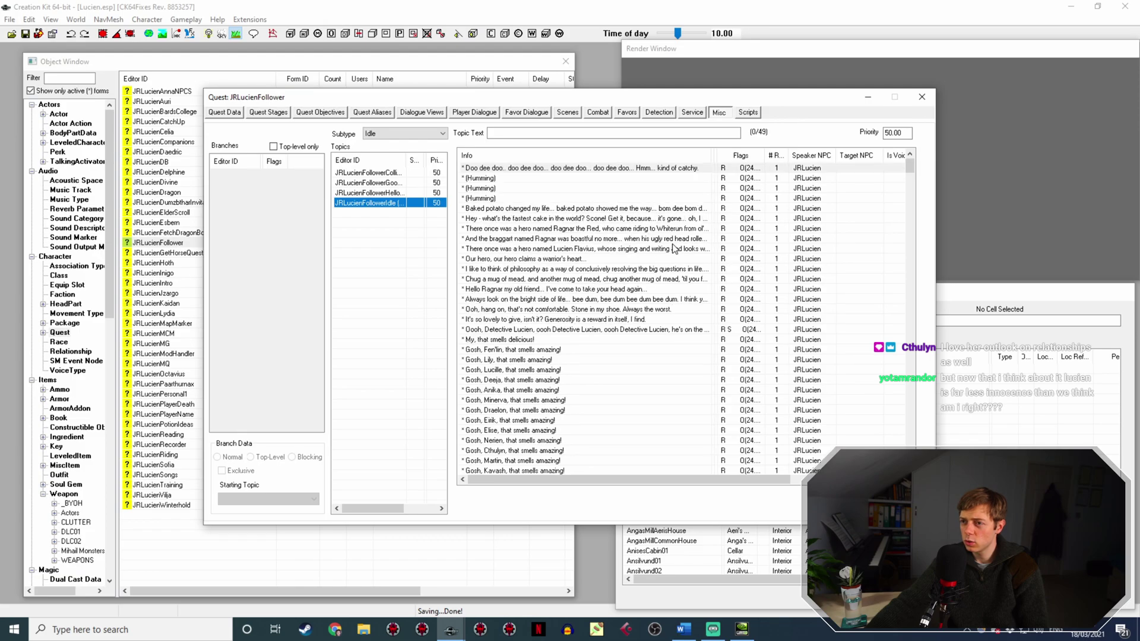
{"action": "key", "text": "Escape"}
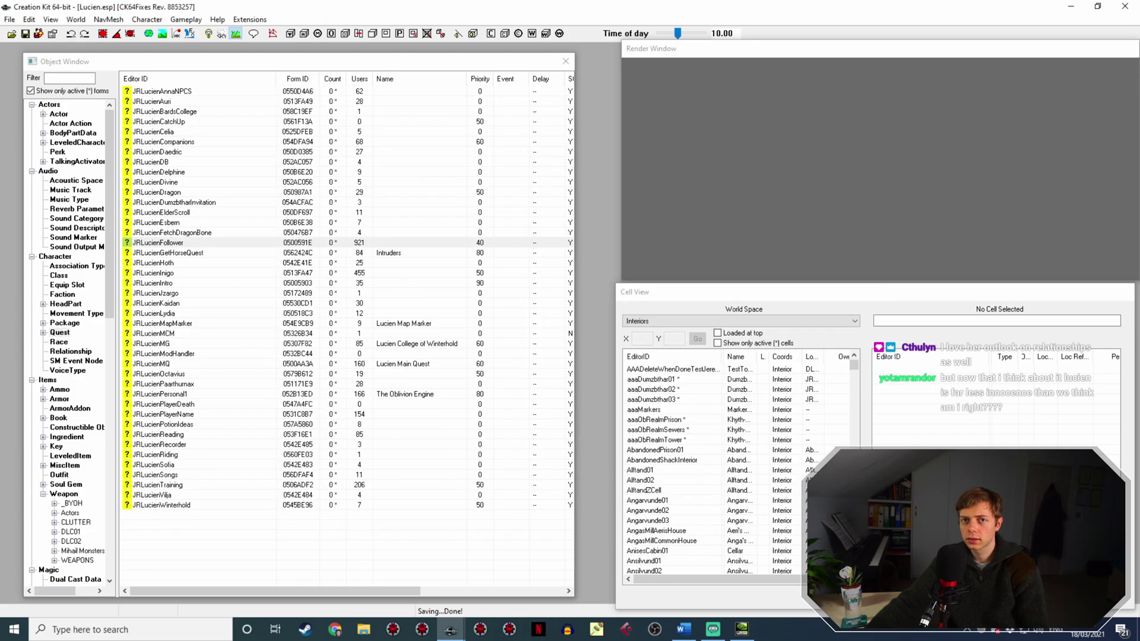
Switch to Streamlabs OBS and transition the live output to the Camera scene.
{"action": "left_click", "coordinate": [712, 629]}
{"action": "left_click", "coordinate": [64, 507]}
{"action": "left_click", "coordinate": [466, 43]}
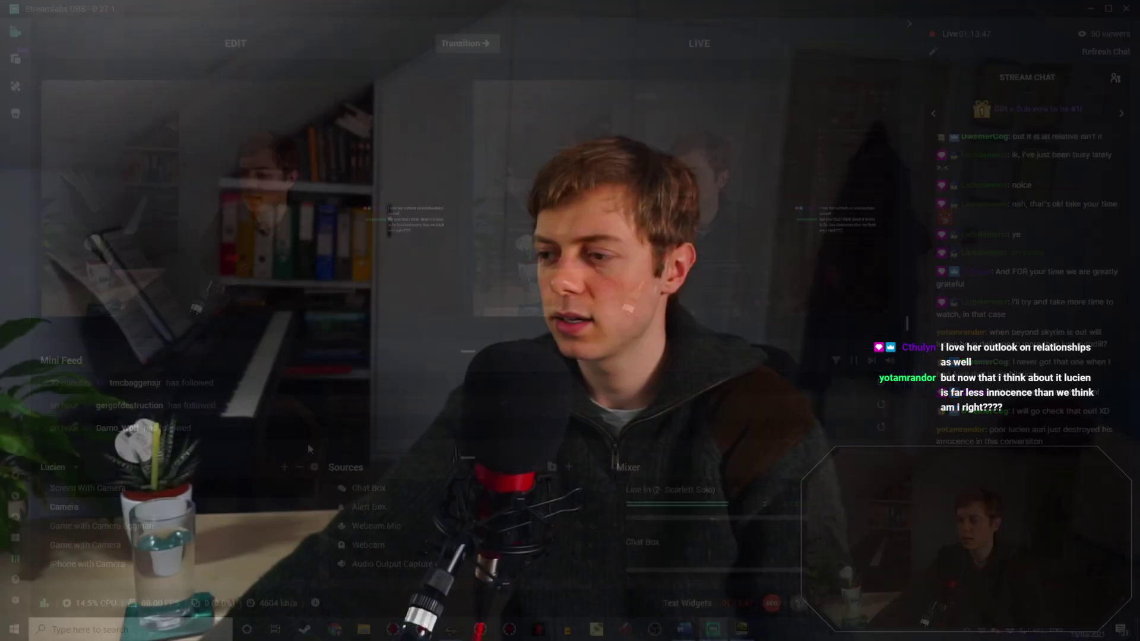
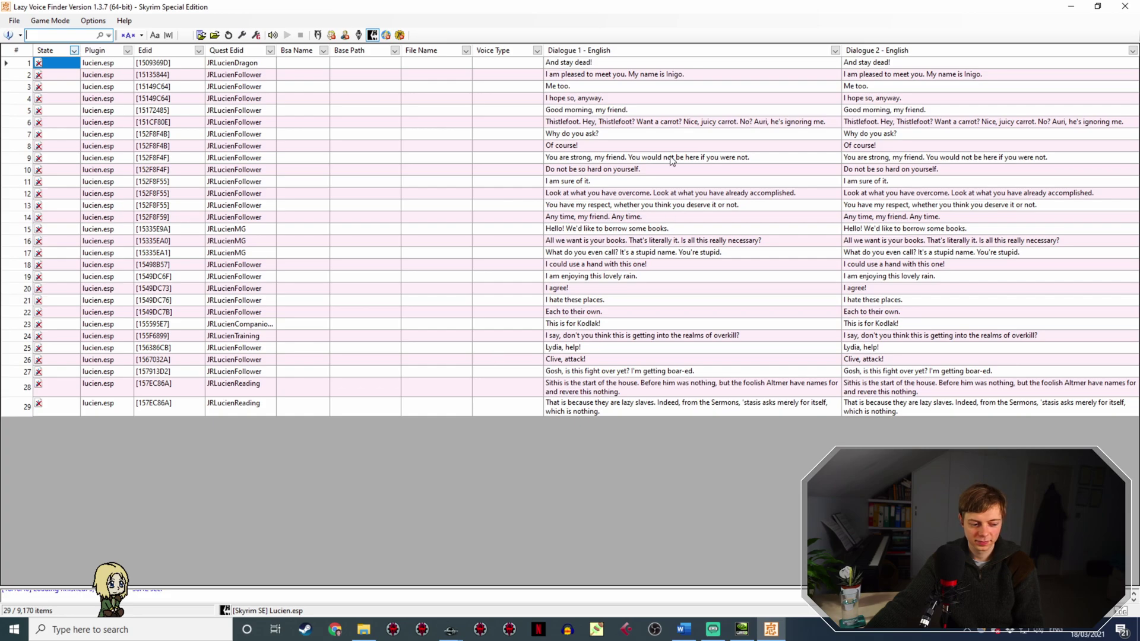
Review the unvoiced Lucien.esp dialogue lines in Lazy Voice Finder, from "And stay dead!" through "Any time, my friend. Any time.".
{"action": "left_click", "coordinate": [580, 62]}
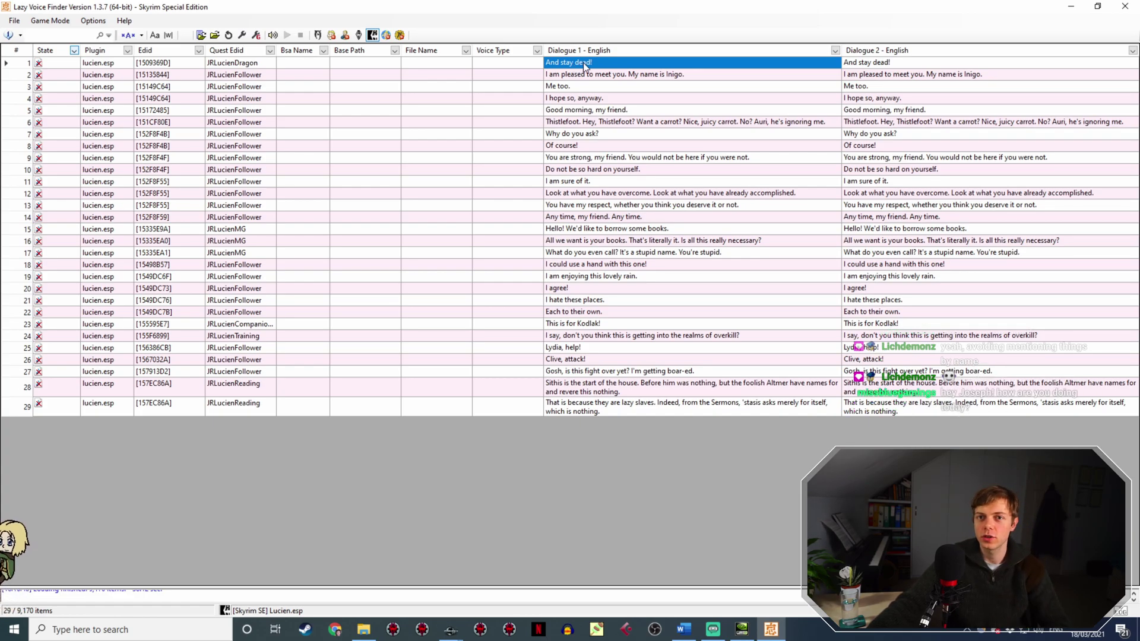
{"action": "left_click", "coordinate": [634, 76]}
{"action": "left_click", "coordinate": [603, 136]}
{"action": "left_click", "coordinate": [658, 98]}
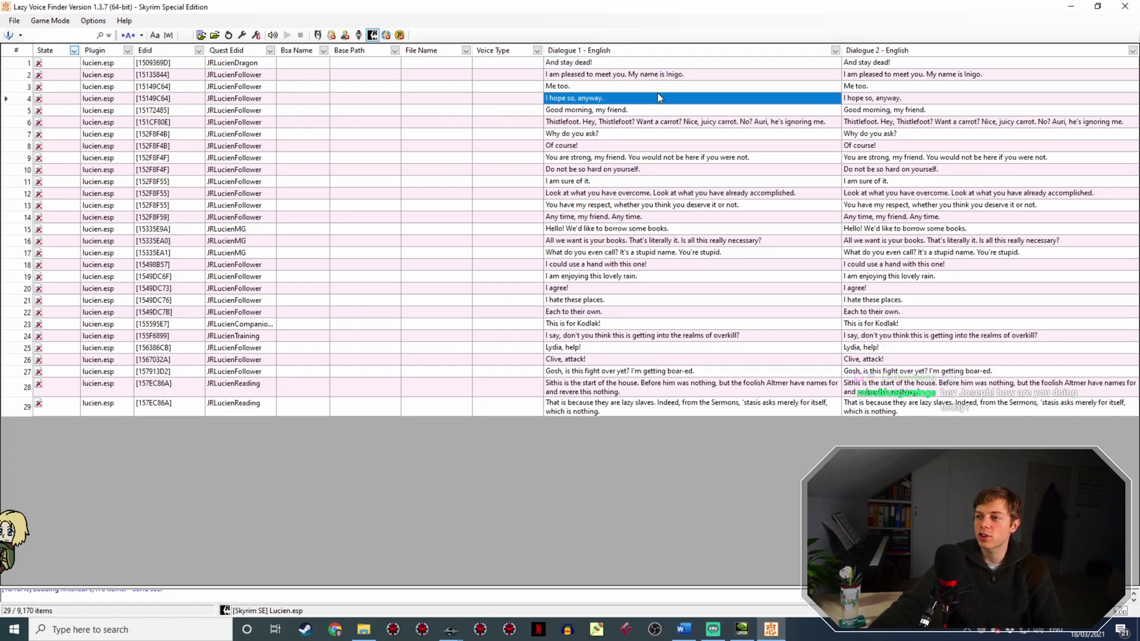
{"action": "left_click", "coordinate": [593, 146]}
{"action": "left_click", "coordinate": [615, 122]}
{"action": "left_click", "coordinate": [618, 158]}
{"action": "left_click", "coordinate": [618, 181]}
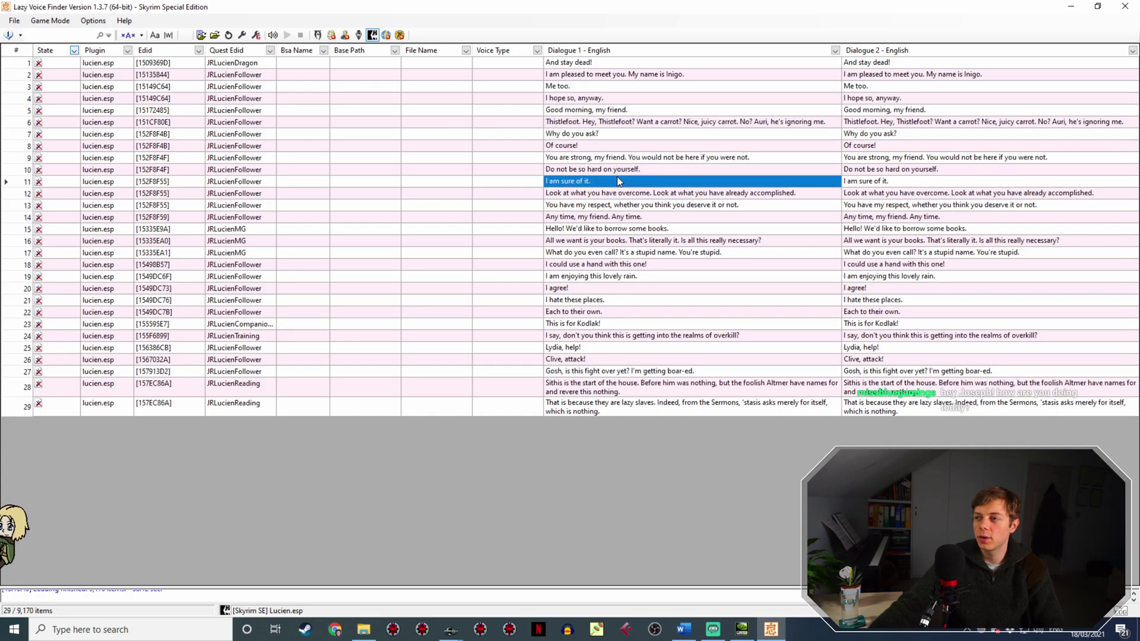
{"action": "left_click", "coordinate": [620, 193]}
{"action": "left_click", "coordinate": [629, 169]}
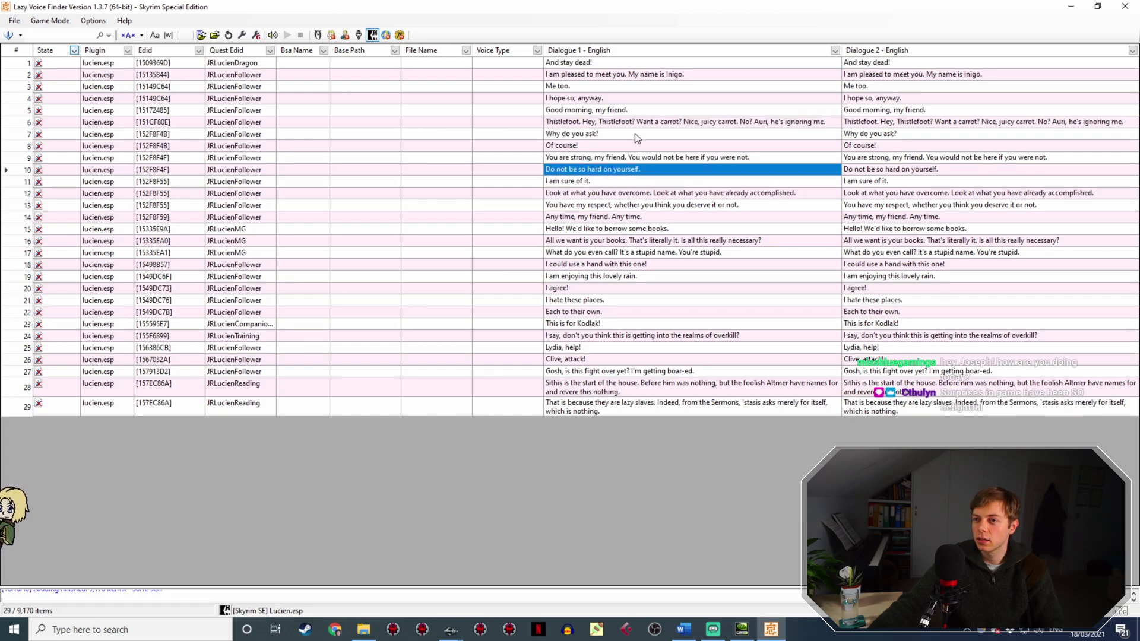
{"action": "left_click", "coordinate": [646, 120]}
{"action": "left_click", "coordinate": [600, 195]}
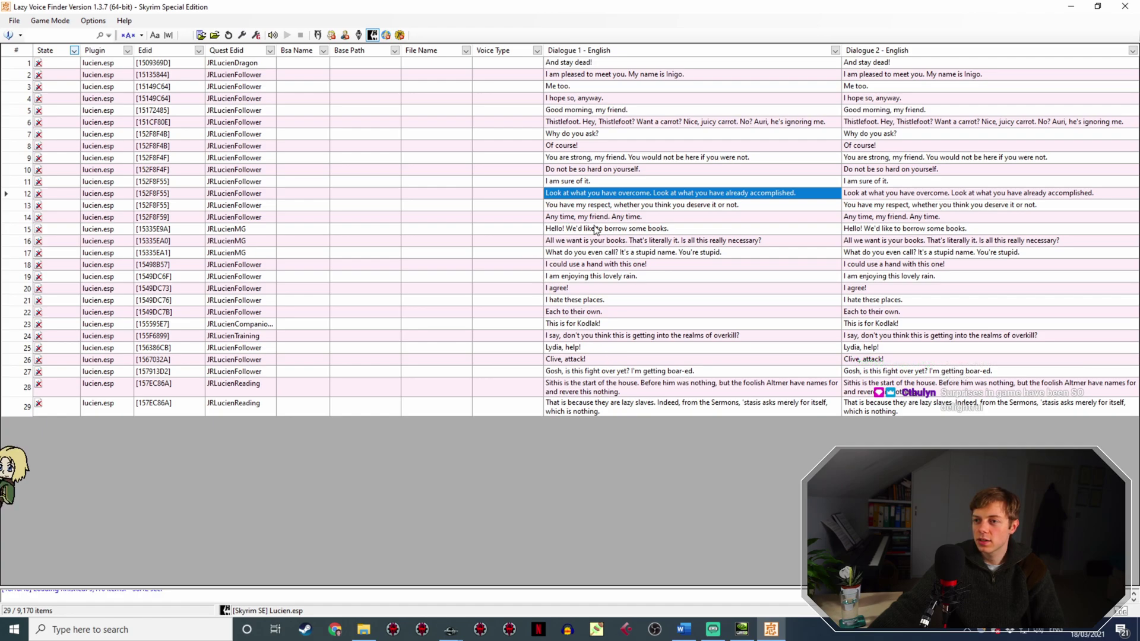
{"action": "left_click_drag", "start_coordinate": [647, 212], "coordinate": [654, 74]}
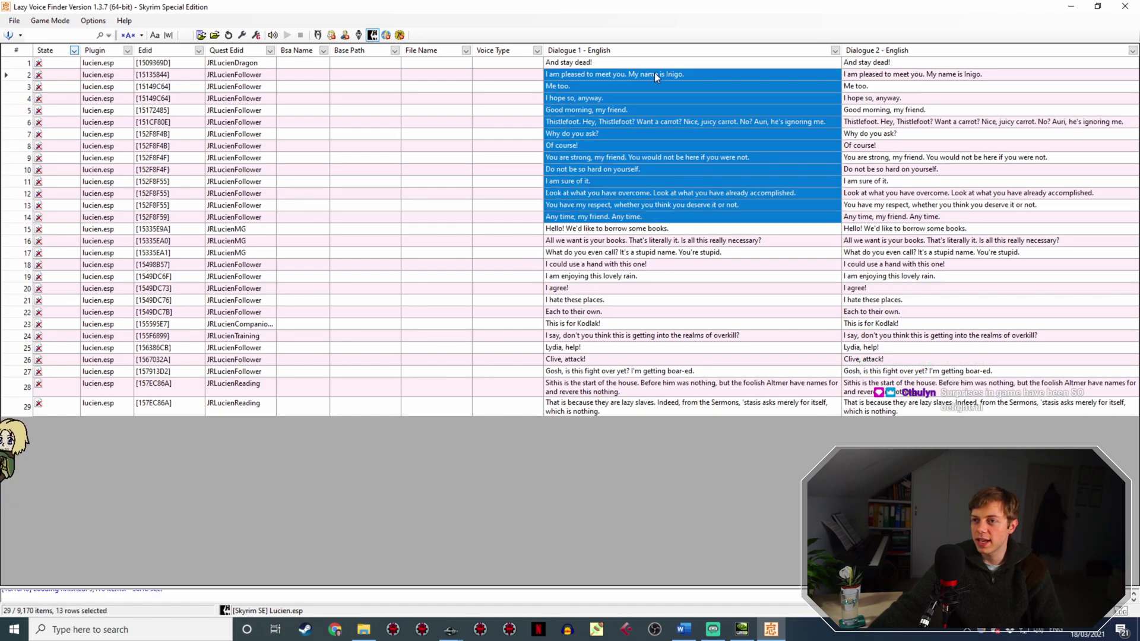
{"action": "left_click", "coordinate": [657, 205]}
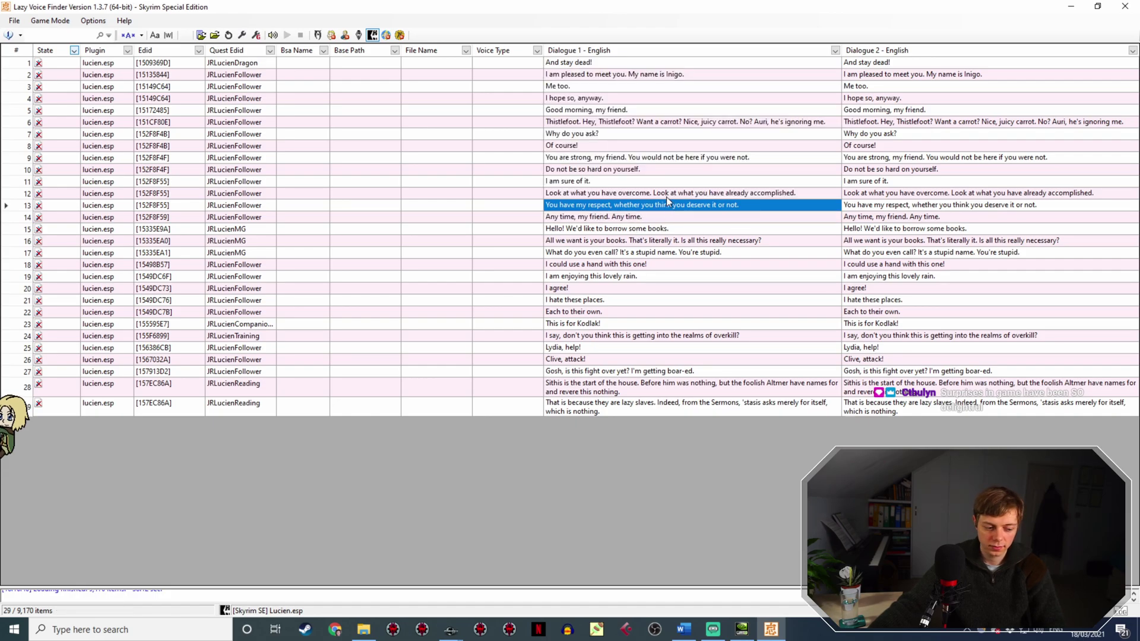
{"action": "left_click", "coordinate": [610, 217]}
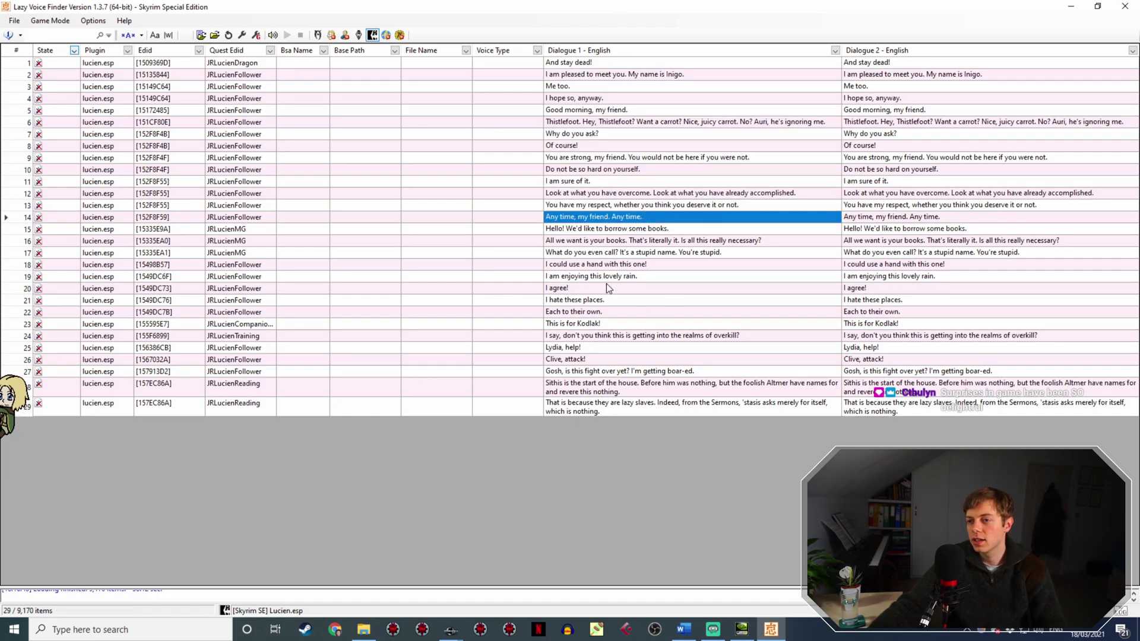
Select the three JRLucienMG lines from "Hello! We'd like to borrow some books." through "What do you even call? It's a stupid name." for review.
{"action": "left_click", "coordinate": [574, 230]}
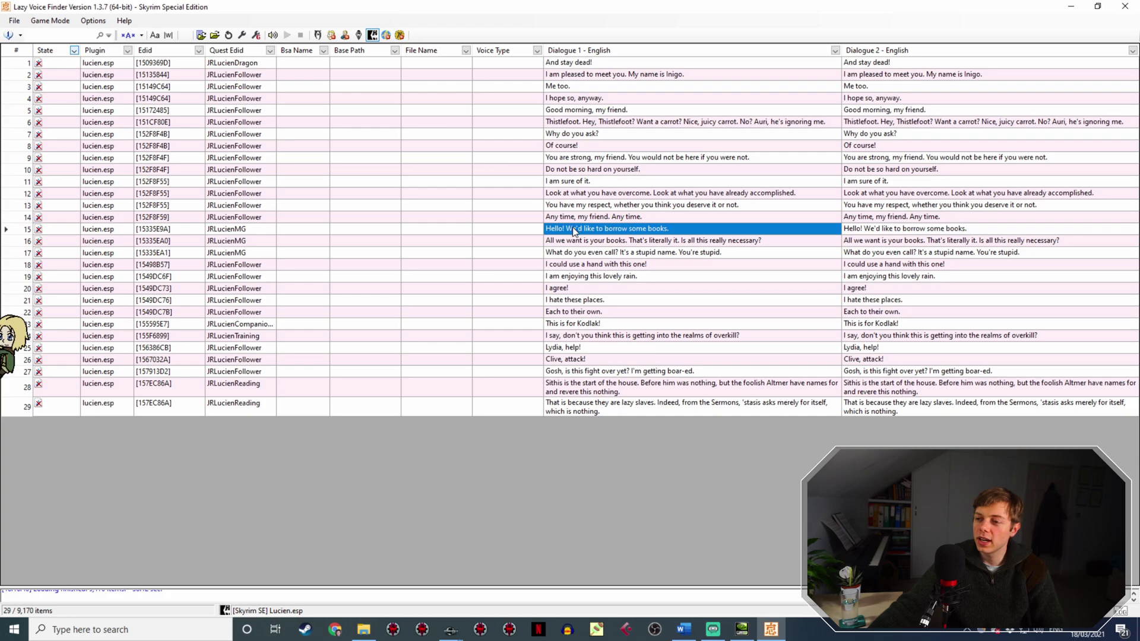
{"action": "left_click", "coordinate": [581, 241], "text": "shift"}
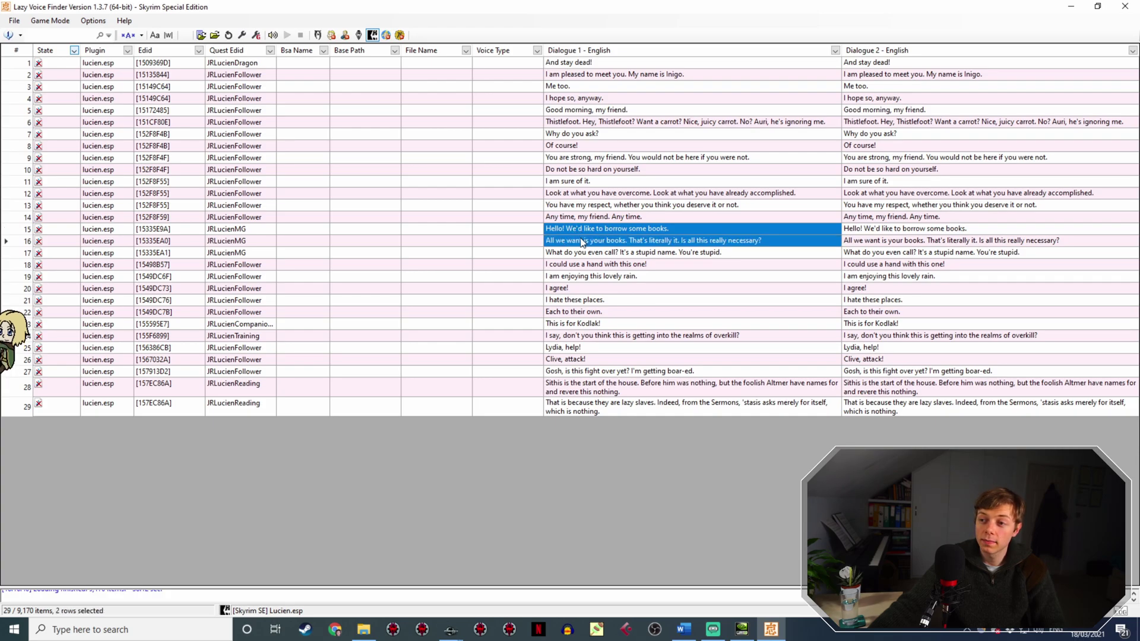
{"action": "left_click", "coordinate": [579, 254], "text": "shift"}
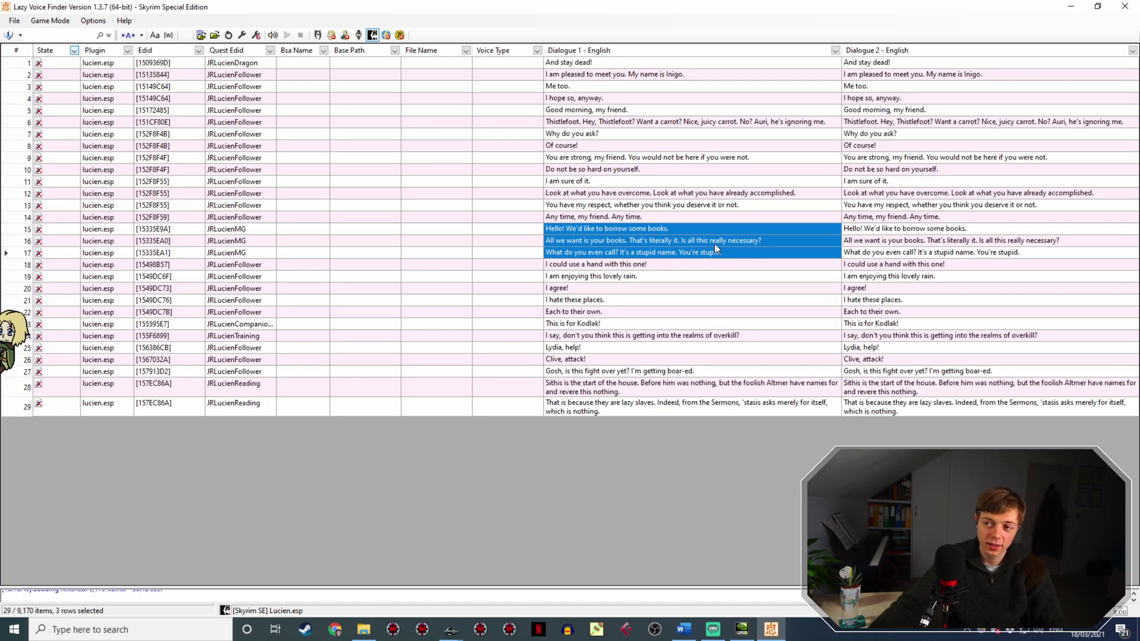
Review the unvoiced dialogue lines from "Hello! We'd like to borrow some books." through the JRLucienTraining line about the realms of overkill.
{"action": "left_click", "coordinate": [634, 235]}
{"action": "left_click", "coordinate": [636, 241]}
{"action": "left_click", "coordinate": [633, 252]}
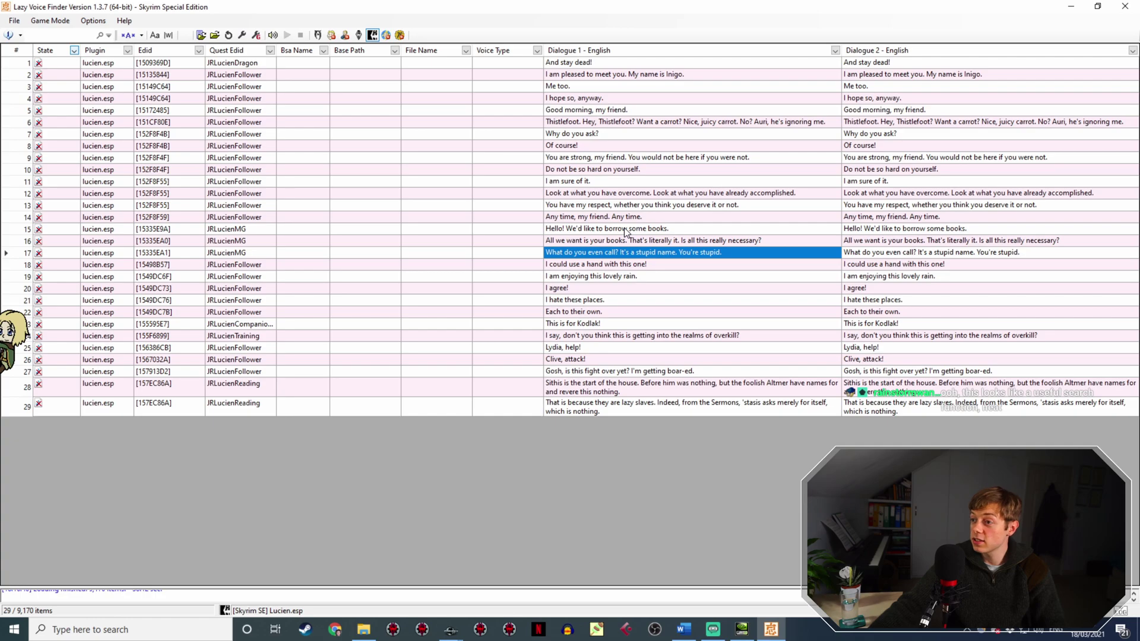
{"action": "left_click", "coordinate": [585, 265]}
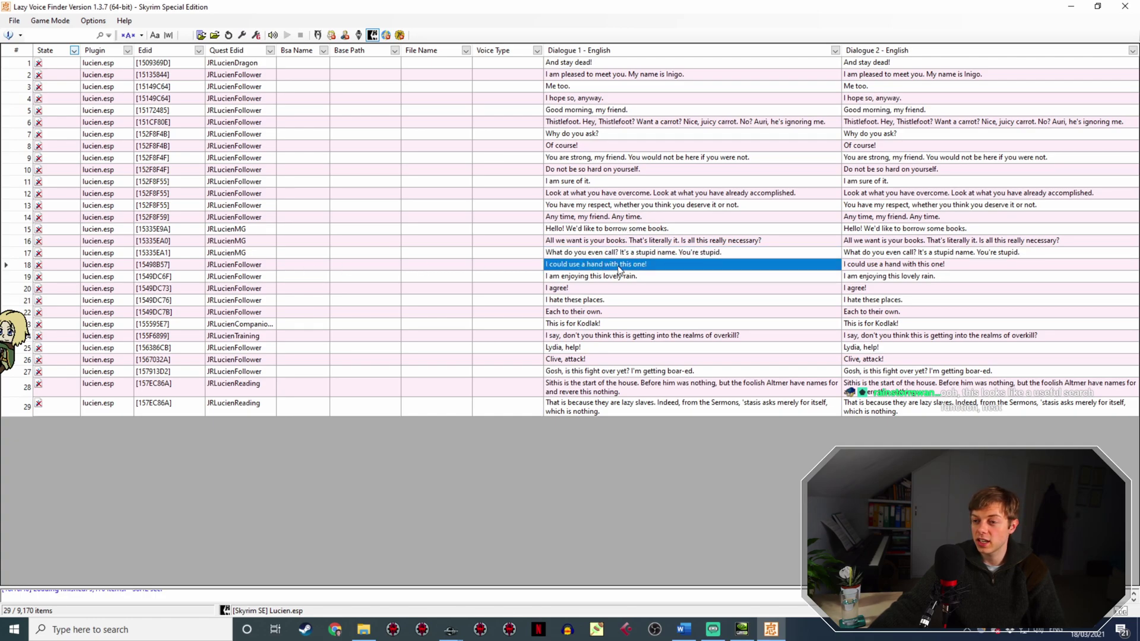
{"action": "left_click", "coordinate": [581, 277]}
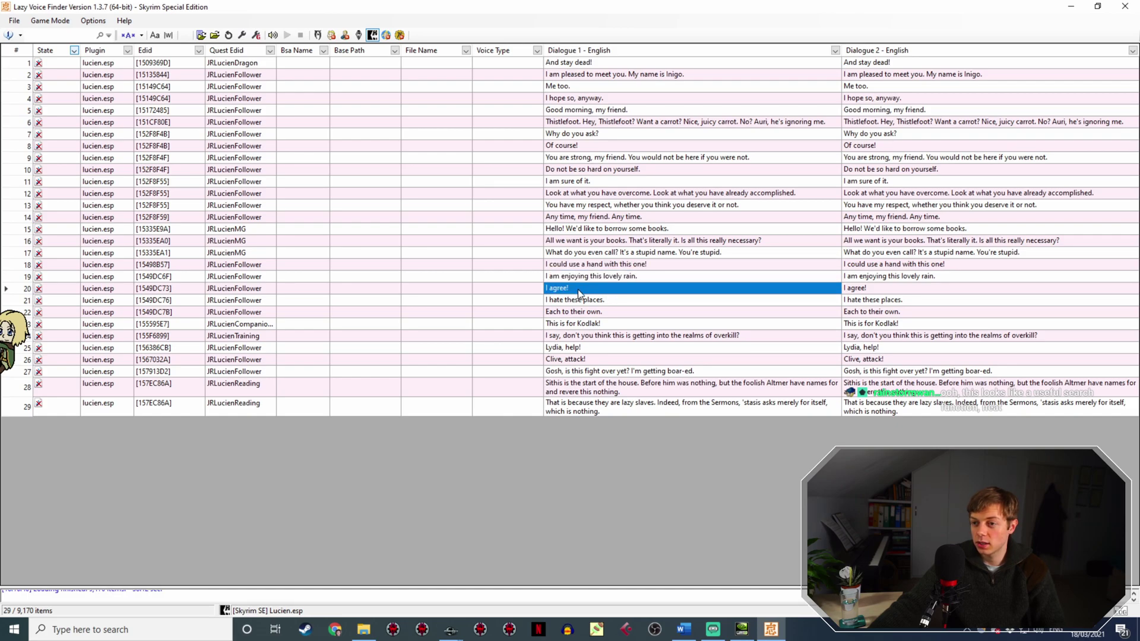
{"action": "left_click", "coordinate": [579, 289]}
{"action": "left_click", "coordinate": [587, 302]}
{"action": "left_click", "coordinate": [598, 314]}
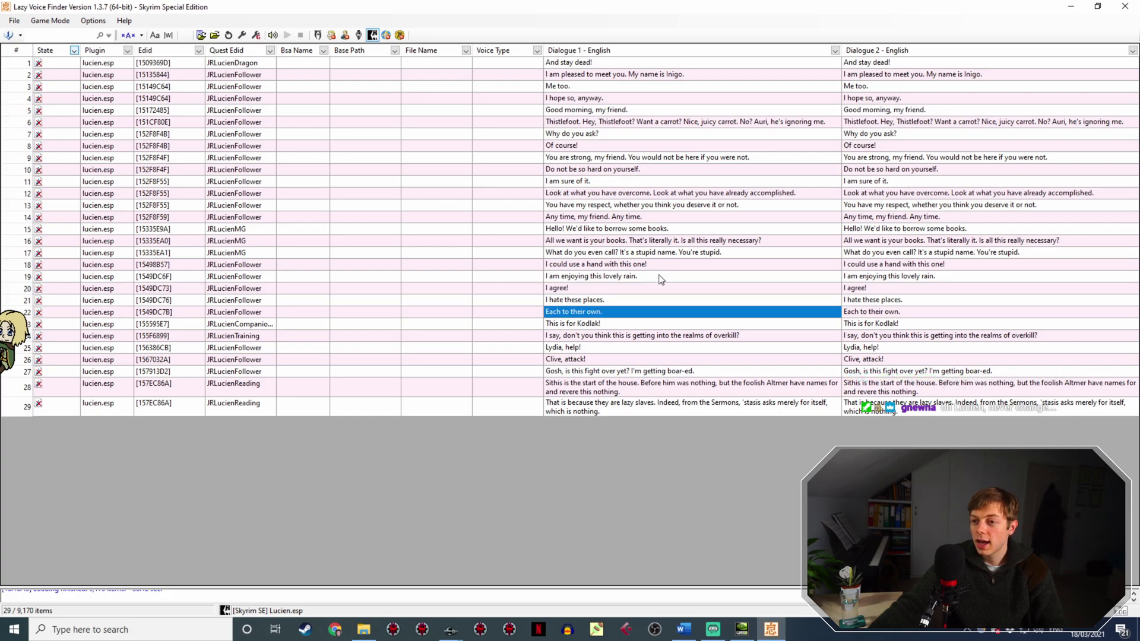
{"action": "left_click", "coordinate": [600, 325]}
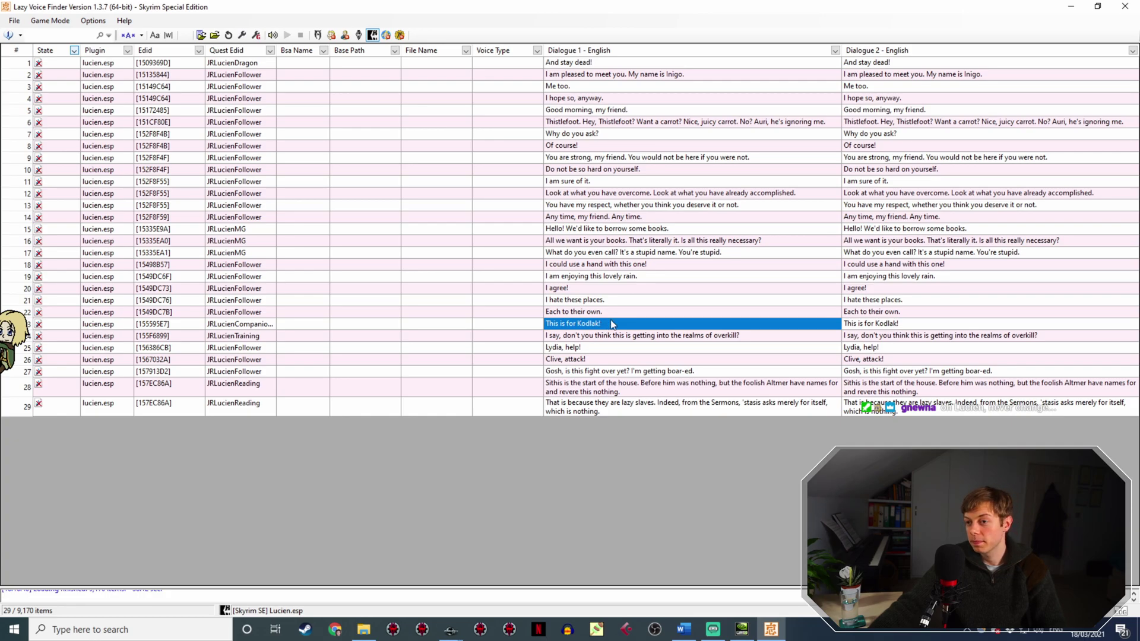
{"action": "left_click", "coordinate": [615, 335]}
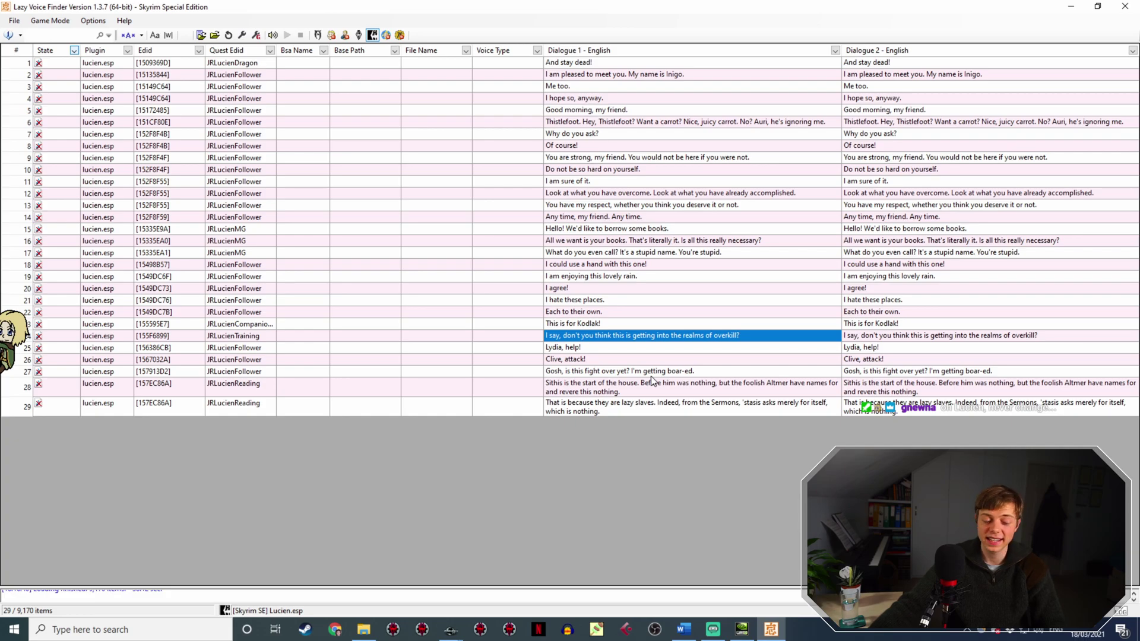
{"action": "left_click", "coordinate": [237, 336]}
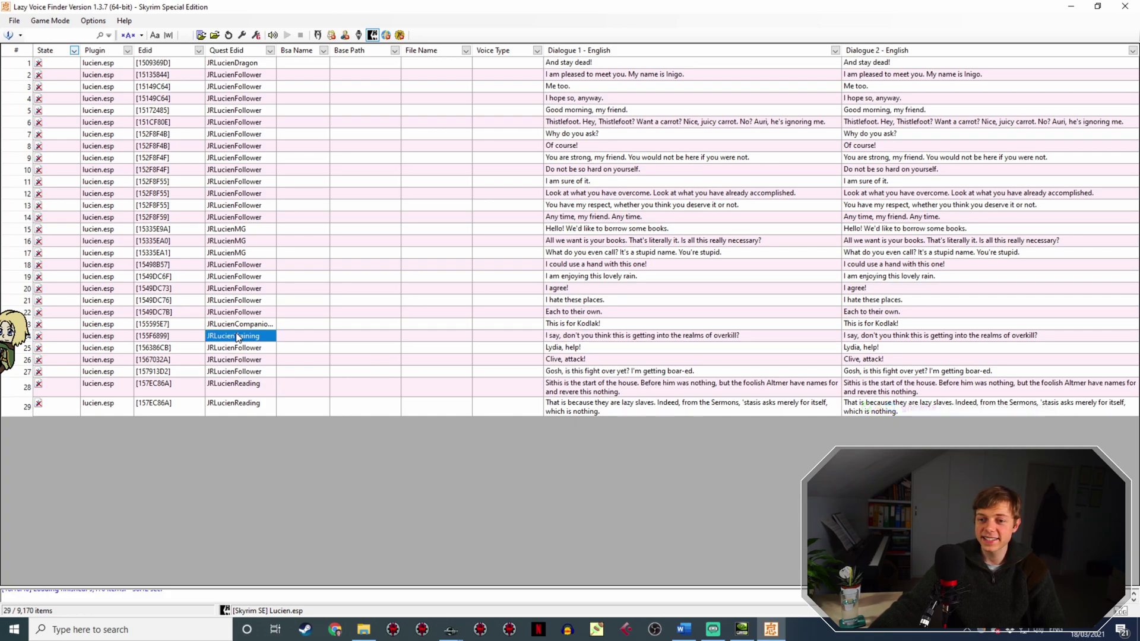
{"action": "left_click", "coordinate": [647, 336]}
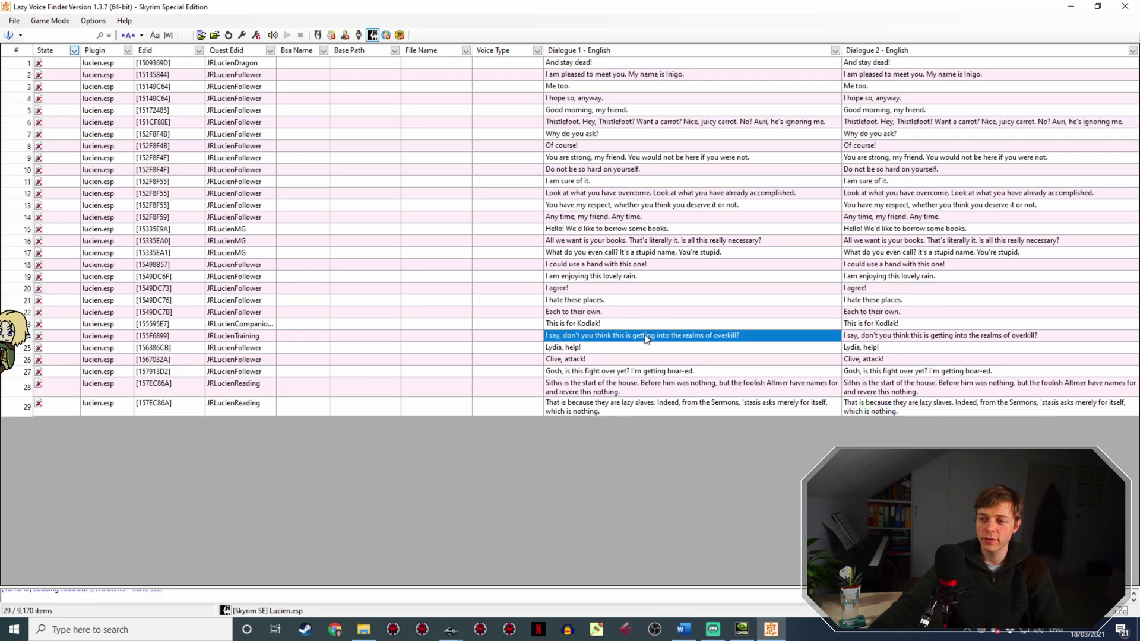
Switch to Creation Kit, open the JRLucienTraining quest's player dialogue, and show the topics of its first JRLucienFollower branch.
{"action": "left_click", "coordinate": [450, 631]}
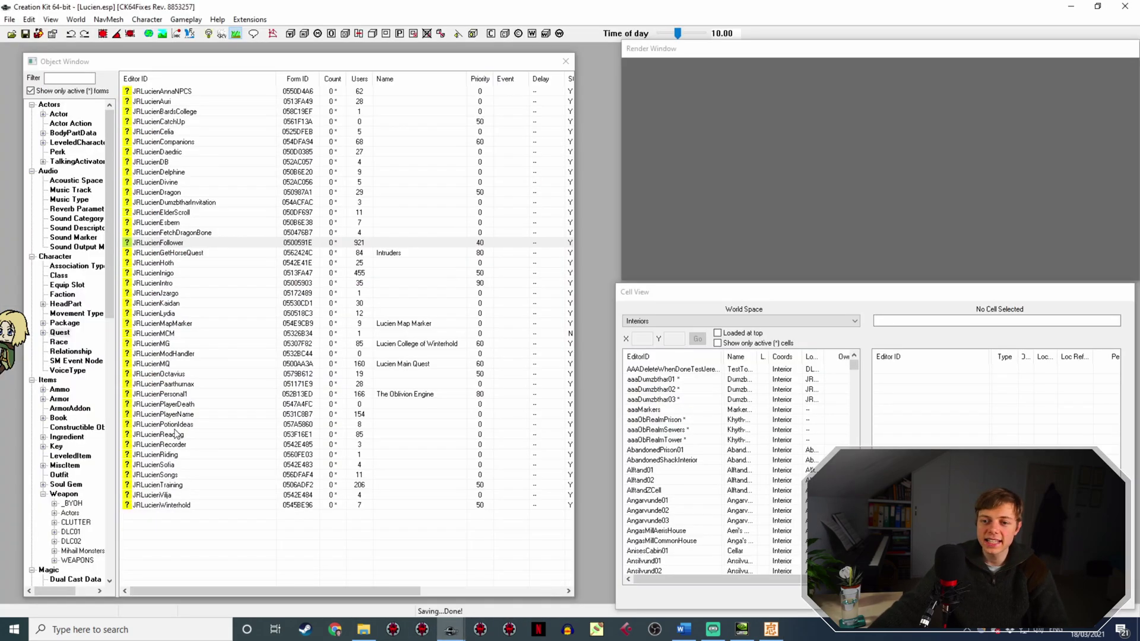
{"action": "double_click", "coordinate": [159, 485]}
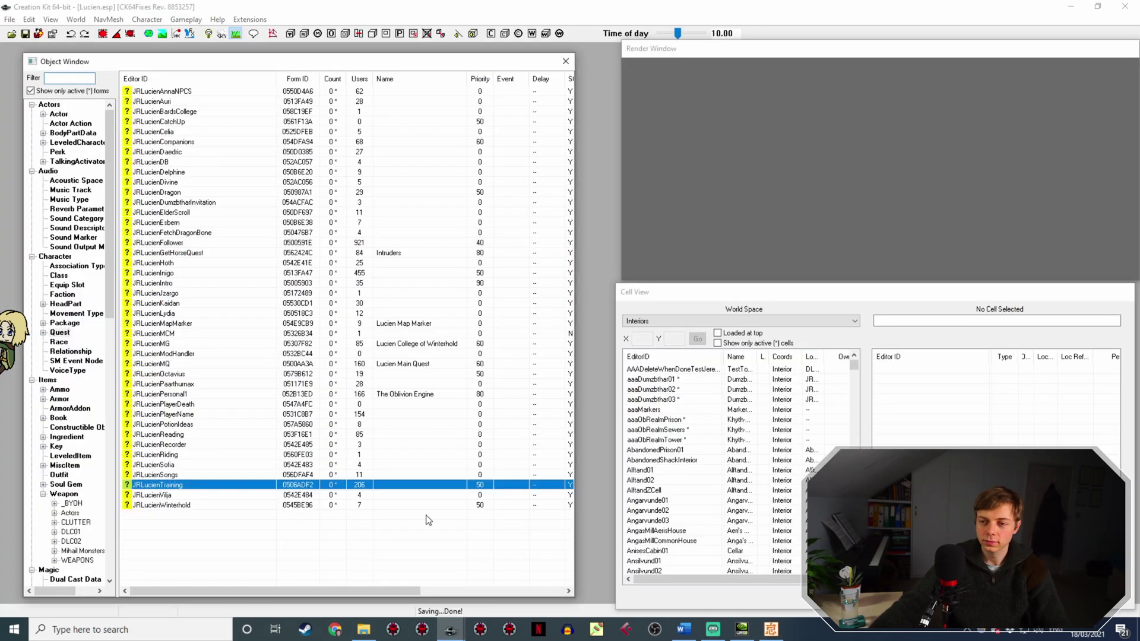
{"action": "left_click", "coordinate": [466, 112]}
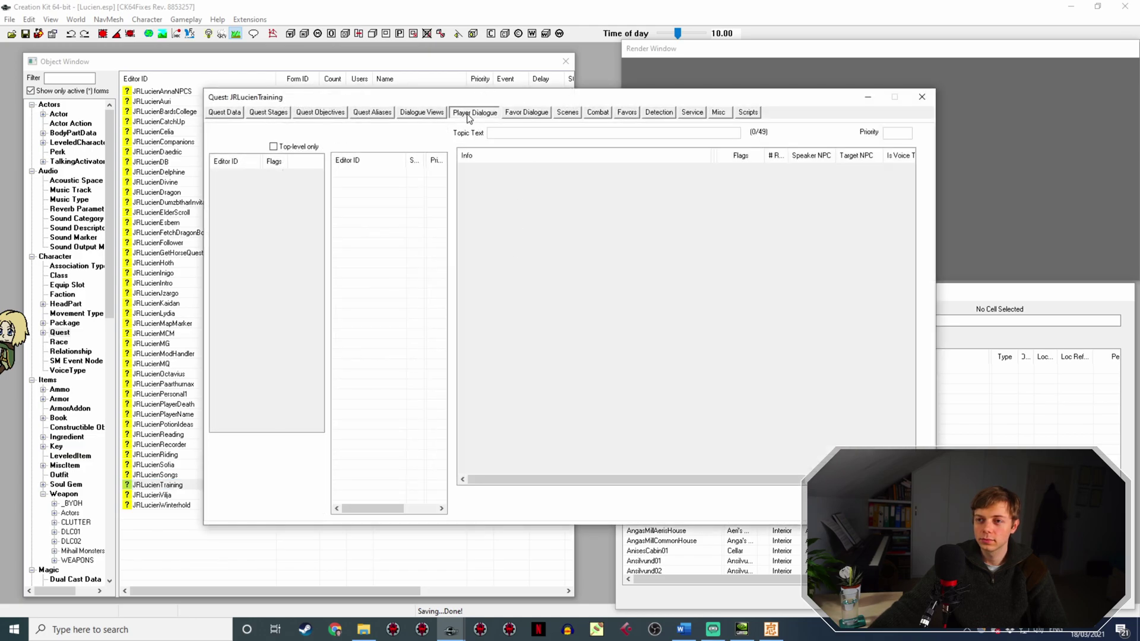
{"action": "left_click", "coordinate": [275, 185]}
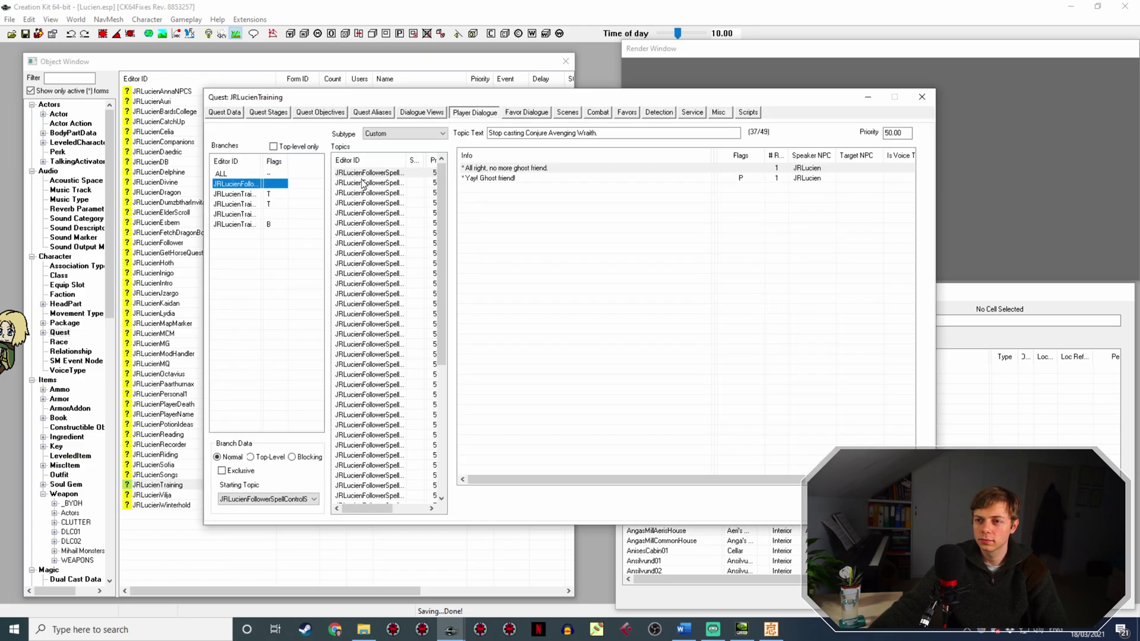
Look through the branch's spell control topics from the start of the list through Bound Sword for the overkill line.
{"action": "left_click", "coordinate": [388, 182]}
{"action": "left_click", "coordinate": [385, 195]}
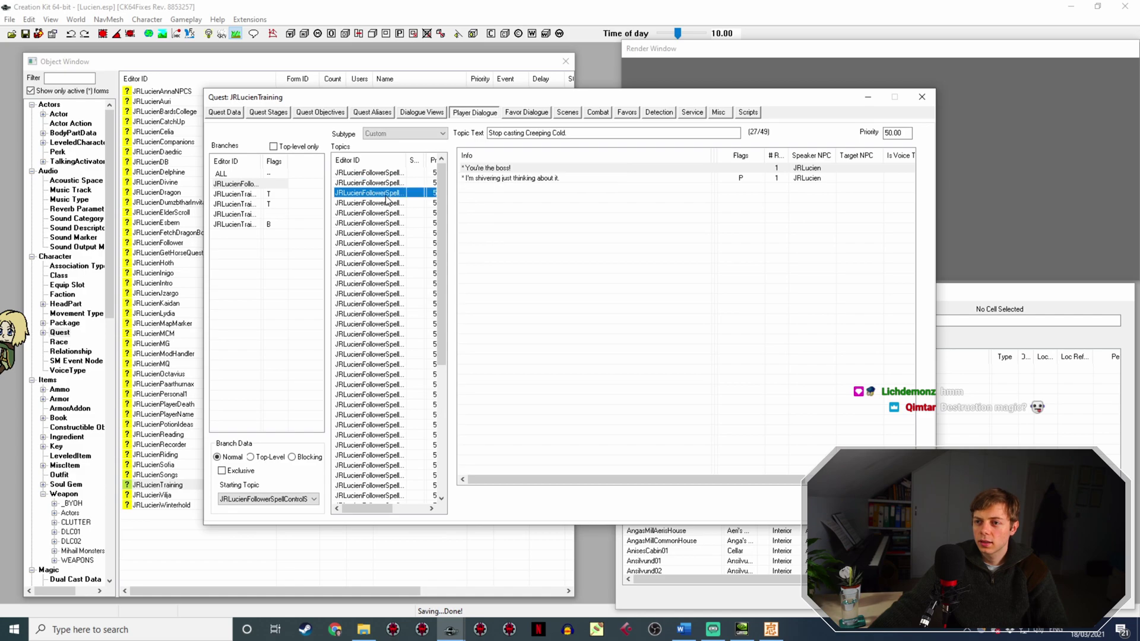
{"action": "left_click", "coordinate": [386, 185]}
{"action": "left_click", "coordinate": [385, 174]}
{"action": "left_click", "coordinate": [385, 182]}
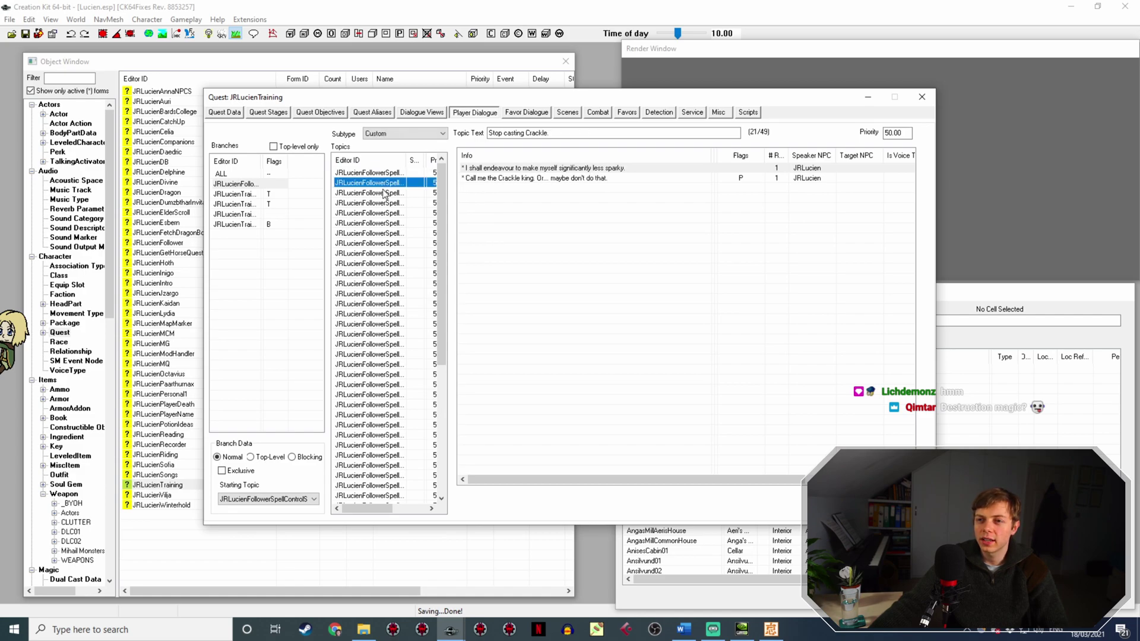
{"action": "left_click", "coordinate": [384, 194]}
{"action": "left_click", "coordinate": [382, 203]}
{"action": "left_click", "coordinate": [379, 213]}
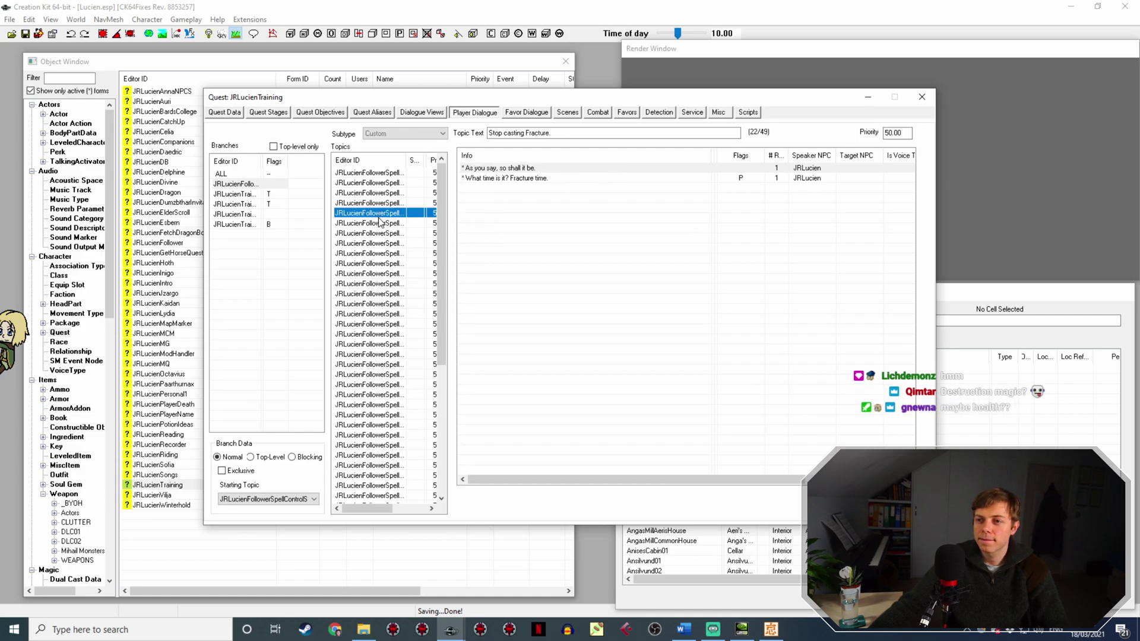
{"action": "left_click", "coordinate": [380, 223]}
{"action": "left_click", "coordinate": [381, 233]}
{"action": "left_click", "coordinate": [382, 242]}
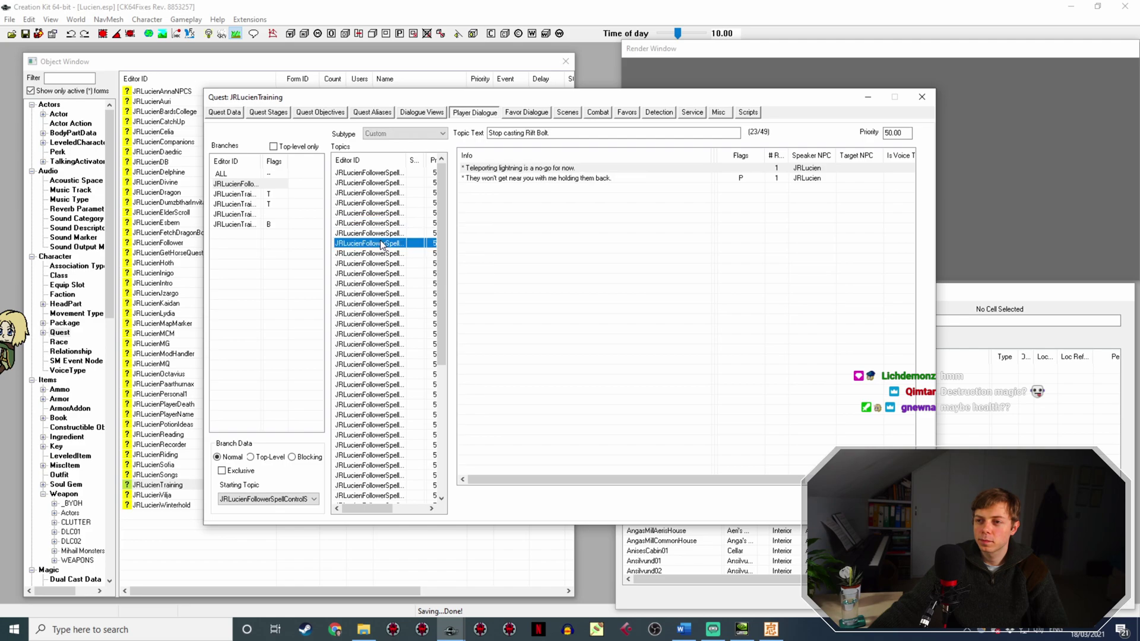
{"action": "left_click", "coordinate": [383, 253]}
{"action": "left_click", "coordinate": [384, 263]}
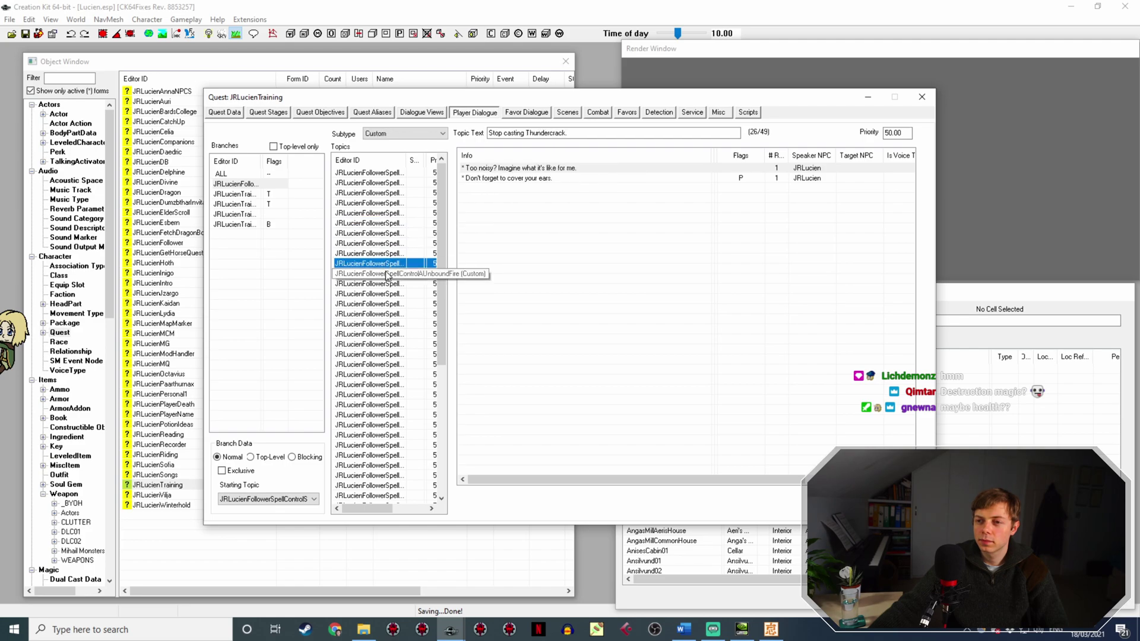
{"action": "left_click", "coordinate": [385, 273]}
{"action": "key", "text": "Down"}
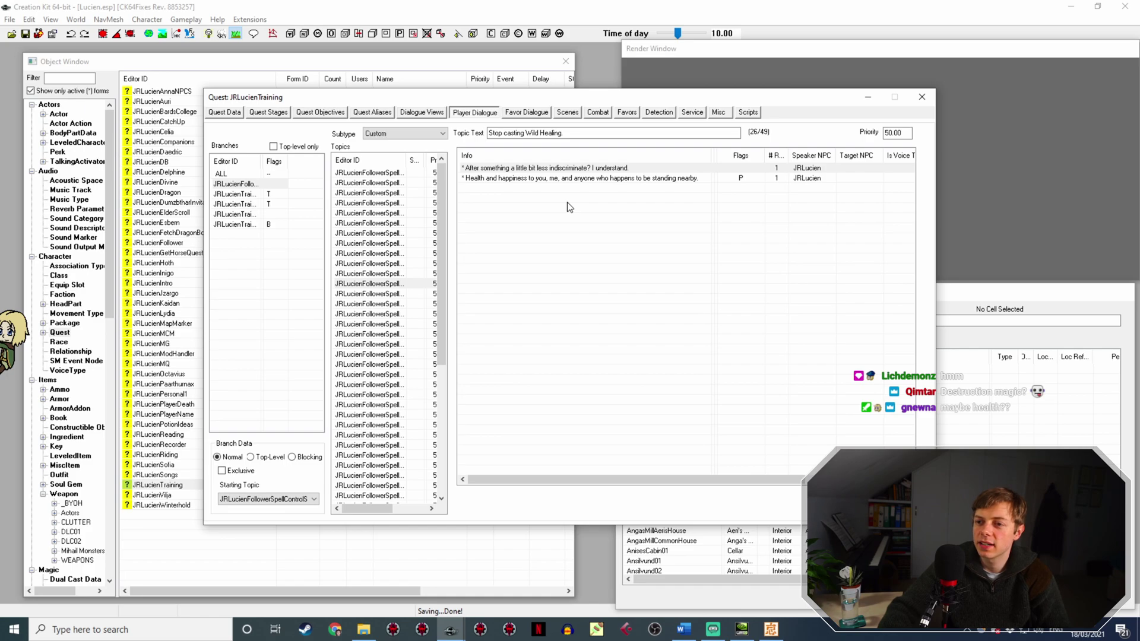
{"action": "left_click", "coordinate": [386, 295]}
{"action": "left_click", "coordinate": [386, 305]}
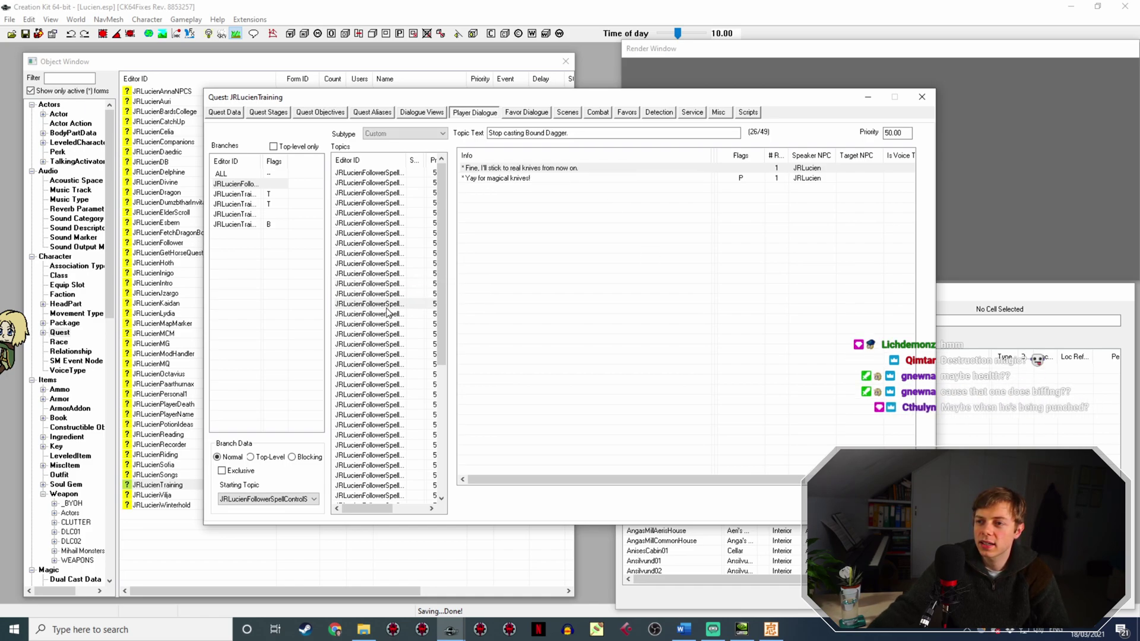
{"action": "left_click", "coordinate": [386, 314]}
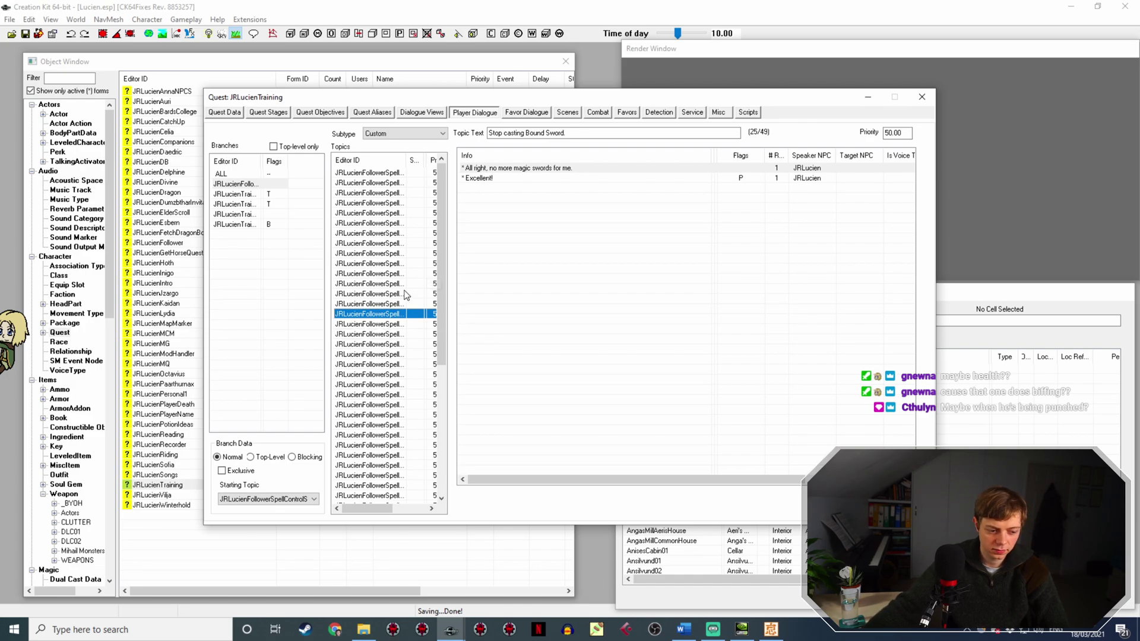
Continue checking the spell control topics from Bound Dagger past Firebolt for the overkill line.
{"action": "left_click", "coordinate": [377, 304]}
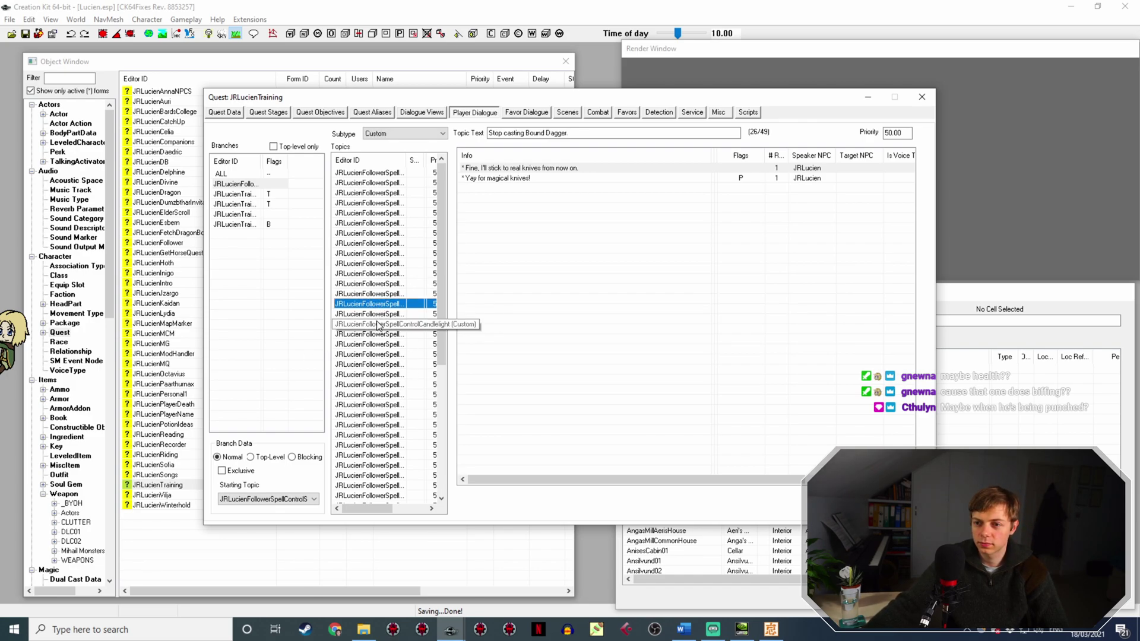
{"action": "left_click", "coordinate": [380, 314]}
{"action": "left_click", "coordinate": [380, 325]}
{"action": "left_click", "coordinate": [379, 334]}
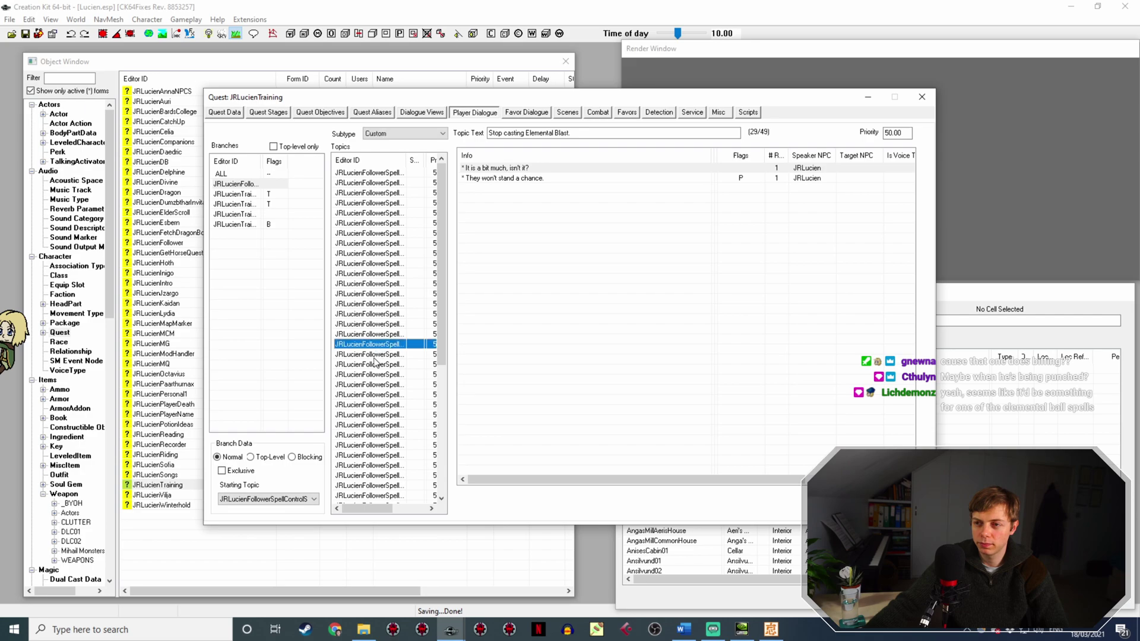
{"action": "left_click", "coordinate": [376, 354]}
{"action": "left_click", "coordinate": [374, 364]}
{"action": "left_click", "coordinate": [374, 375]}
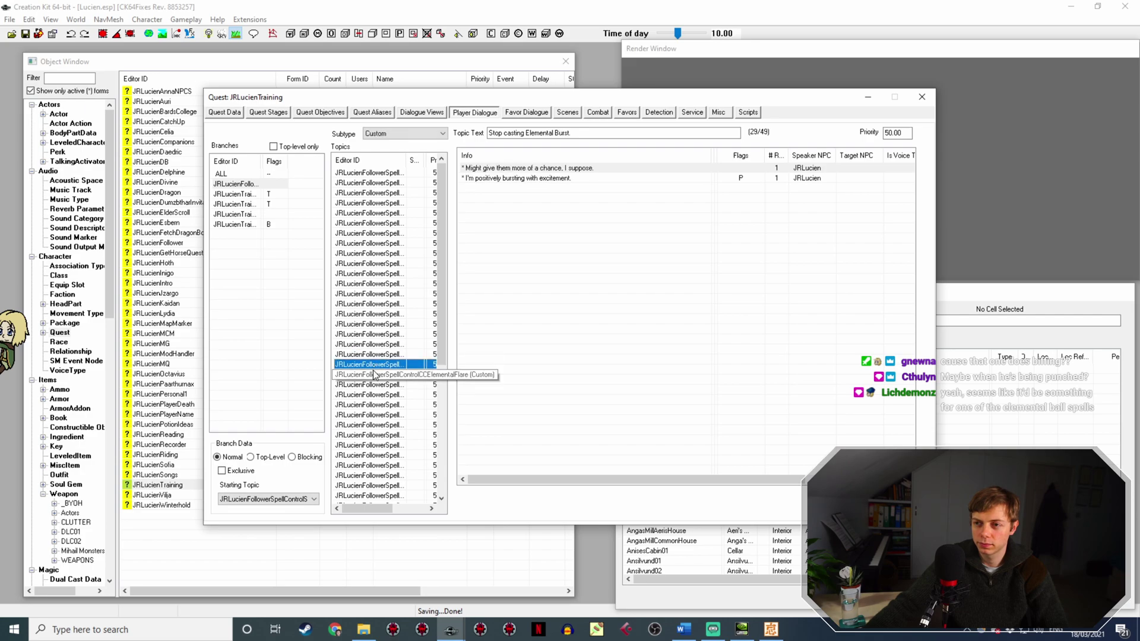
{"action": "left_click", "coordinate": [372, 385]}
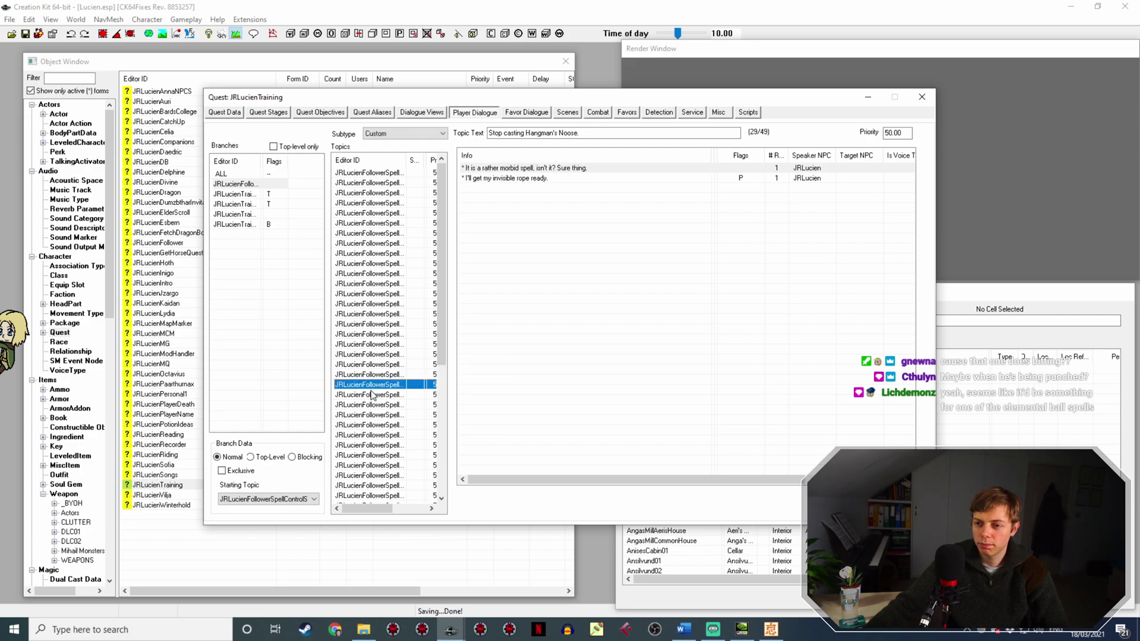
{"action": "left_click", "coordinate": [372, 394]}
{"action": "left_click", "coordinate": [370, 405]}
{"action": "left_click", "coordinate": [366, 415]}
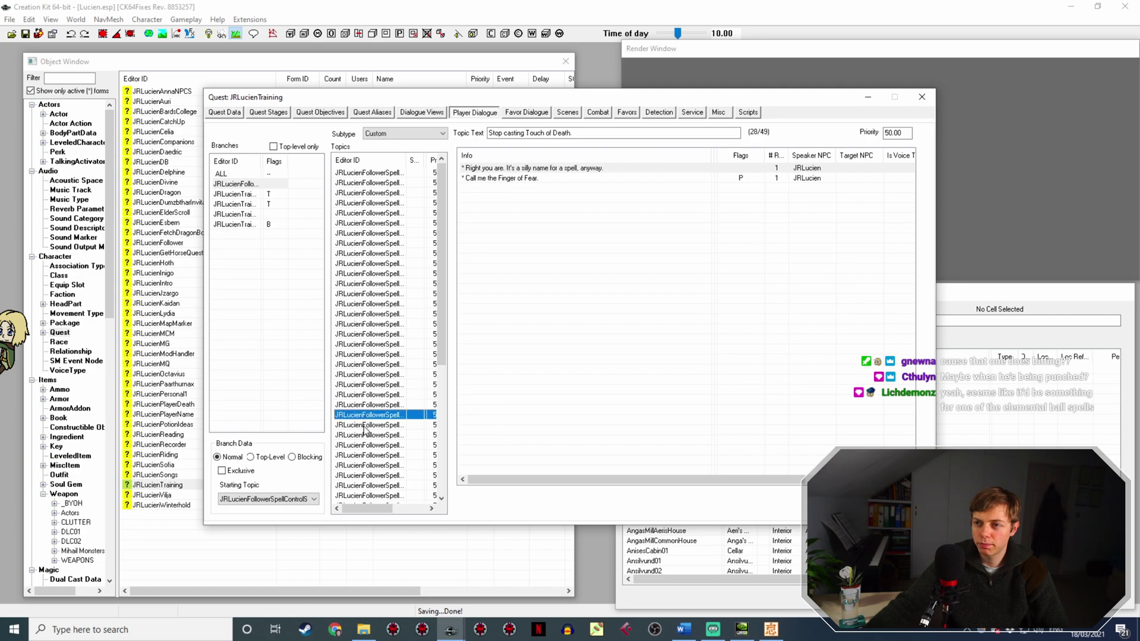
{"action": "left_click", "coordinate": [364, 427]}
{"action": "left_click", "coordinate": [365, 435]}
{"action": "scroll", "coordinate": [375, 420], "scroll_direction": "down", "scroll_amount": 2}
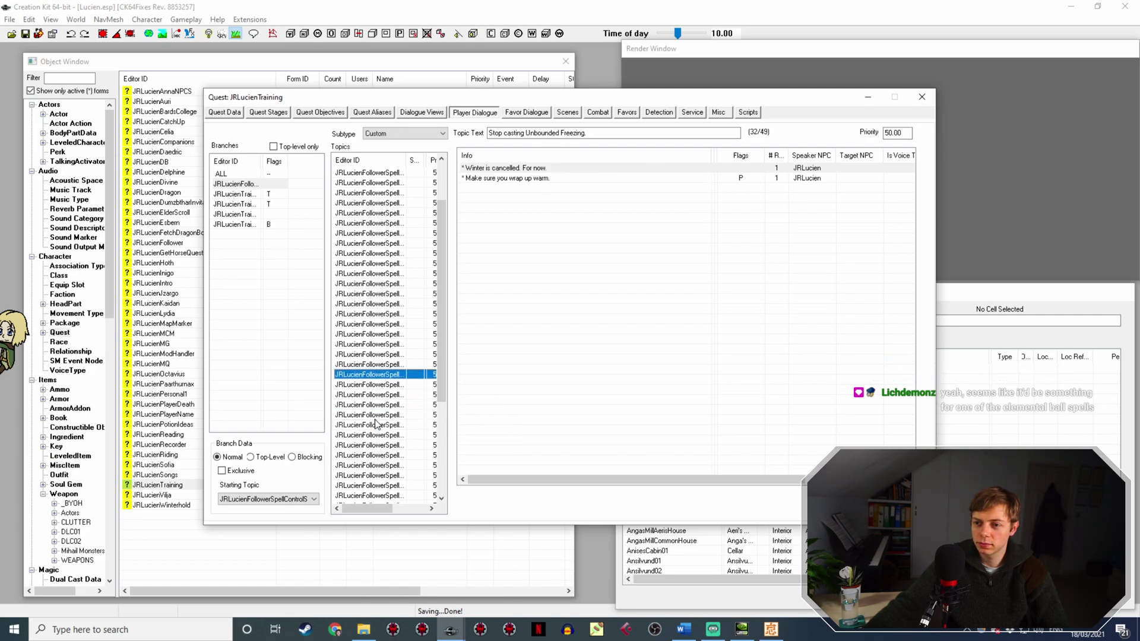
{"action": "scroll", "coordinate": [375, 424], "scroll_direction": "down", "scroll_amount": 3}
{"action": "left_click", "coordinate": [381, 304]}
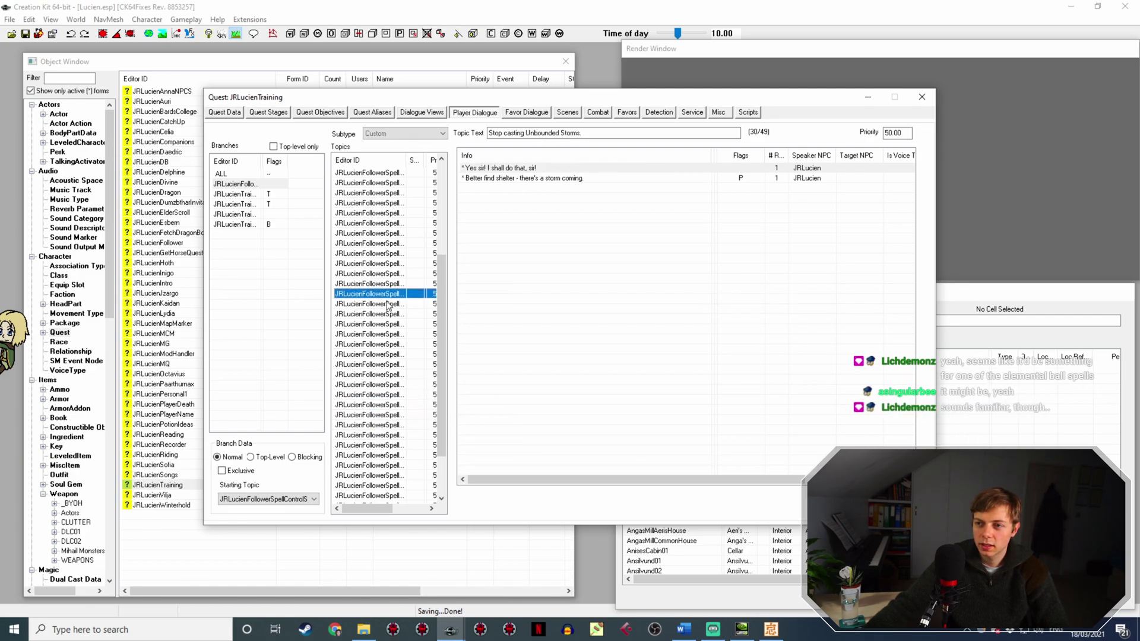
{"action": "left_click", "coordinate": [375, 314]}
{"action": "left_click", "coordinate": [377, 325]}
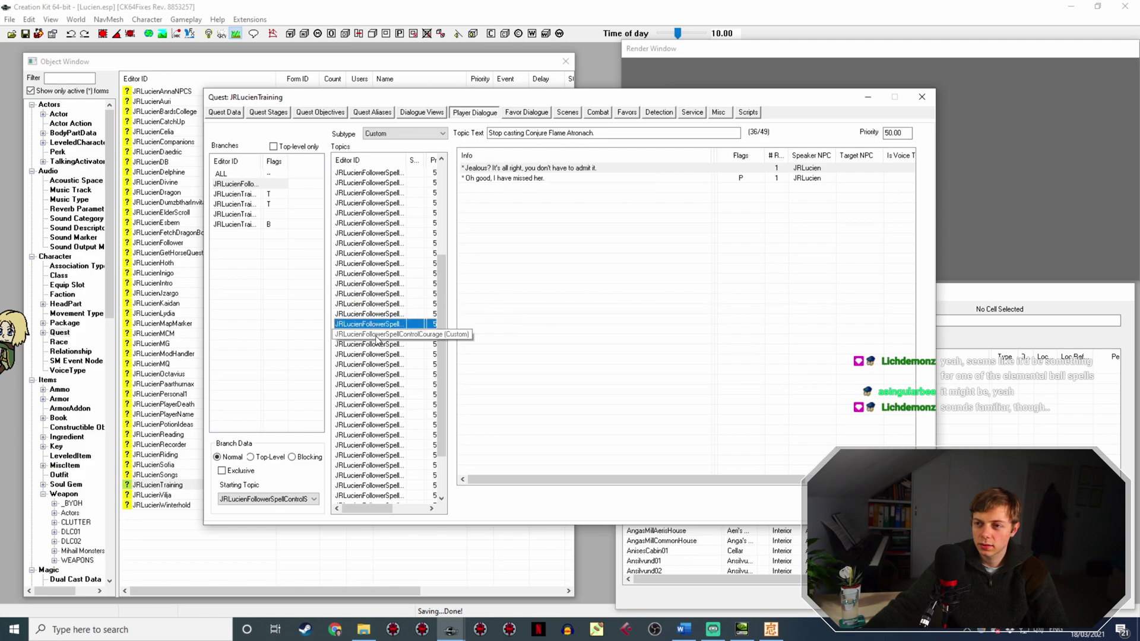
{"action": "left_click", "coordinate": [378, 335]}
{"action": "left_click", "coordinate": [377, 345]}
{"action": "left_click", "coordinate": [378, 355]}
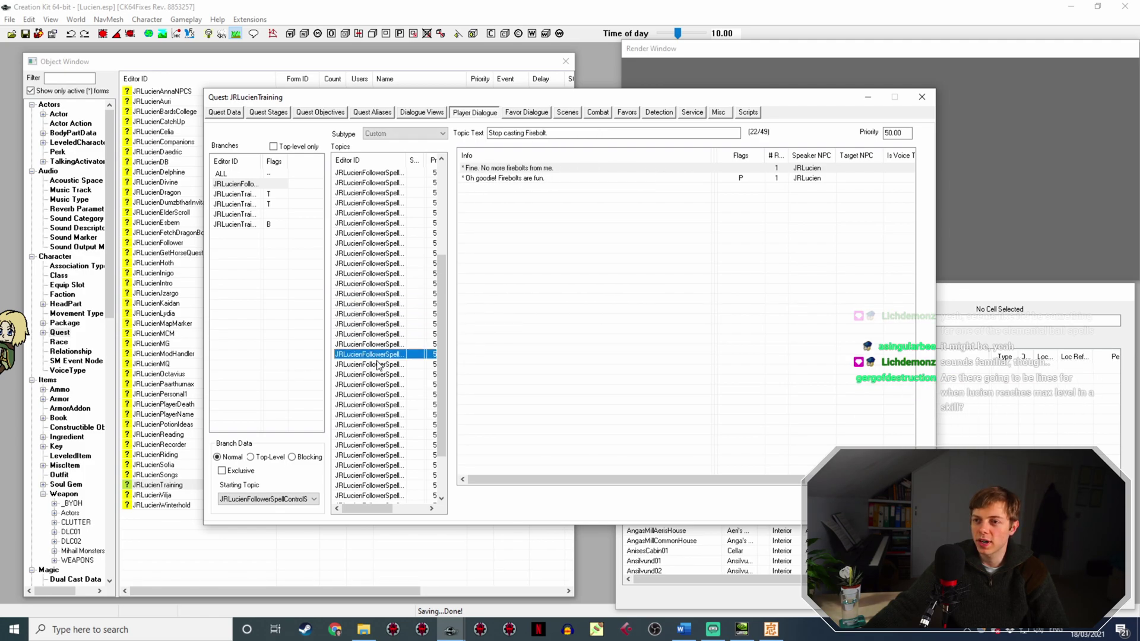
{"action": "left_click", "coordinate": [377, 368]}
Switch to Lazy Voice Finder, unhide the Topic Text column, and check the topic text of the JRLucienTraining overkill line.
{"action": "left_click", "coordinate": [770, 629]}
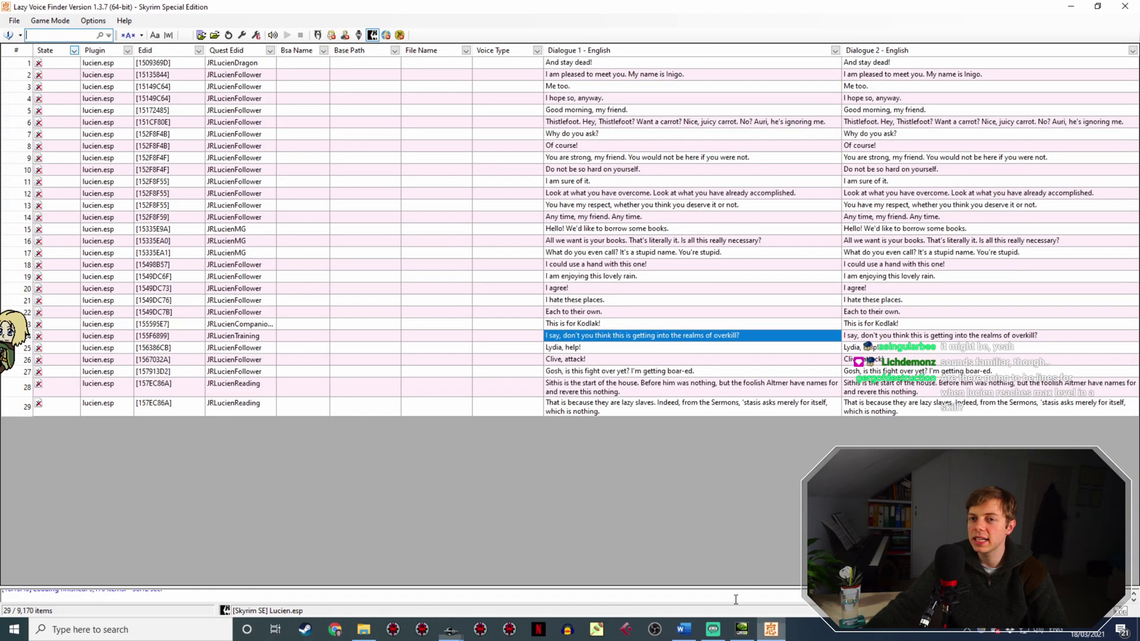
{"action": "right_click", "coordinate": [238, 51]}
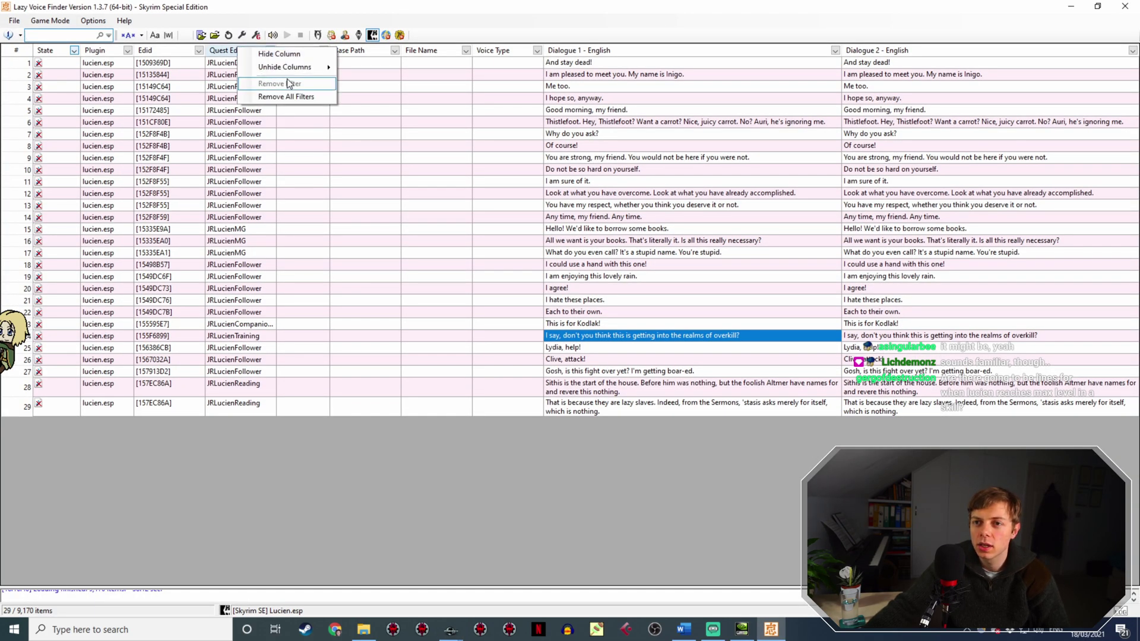
{"action": "mouse_move", "coordinate": [308, 69]}
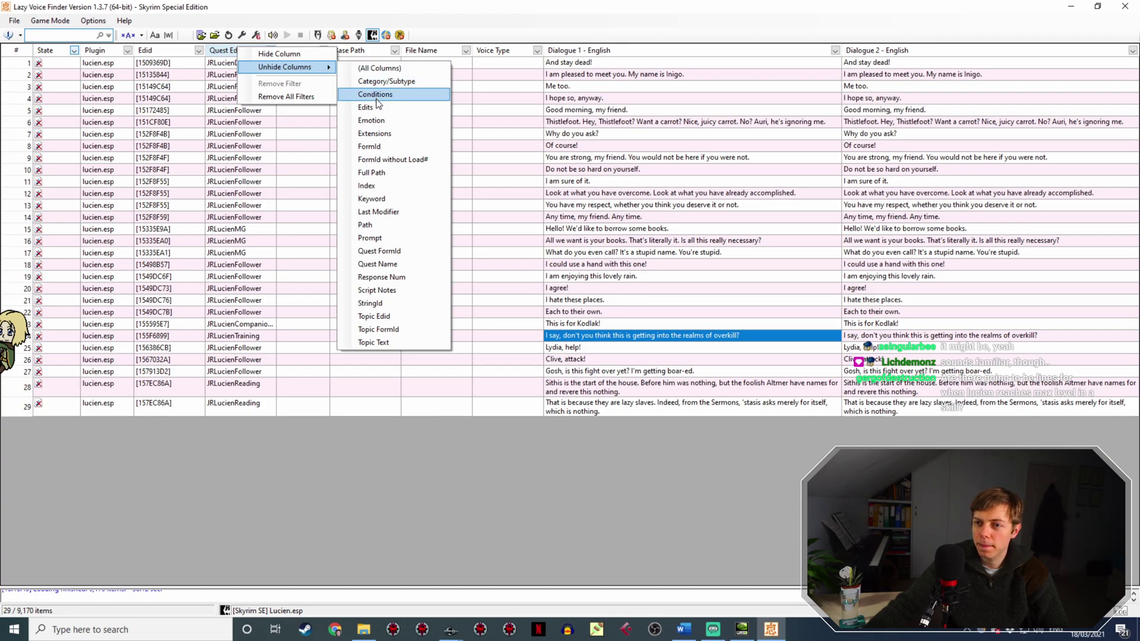
{"action": "left_click", "coordinate": [393, 342]}
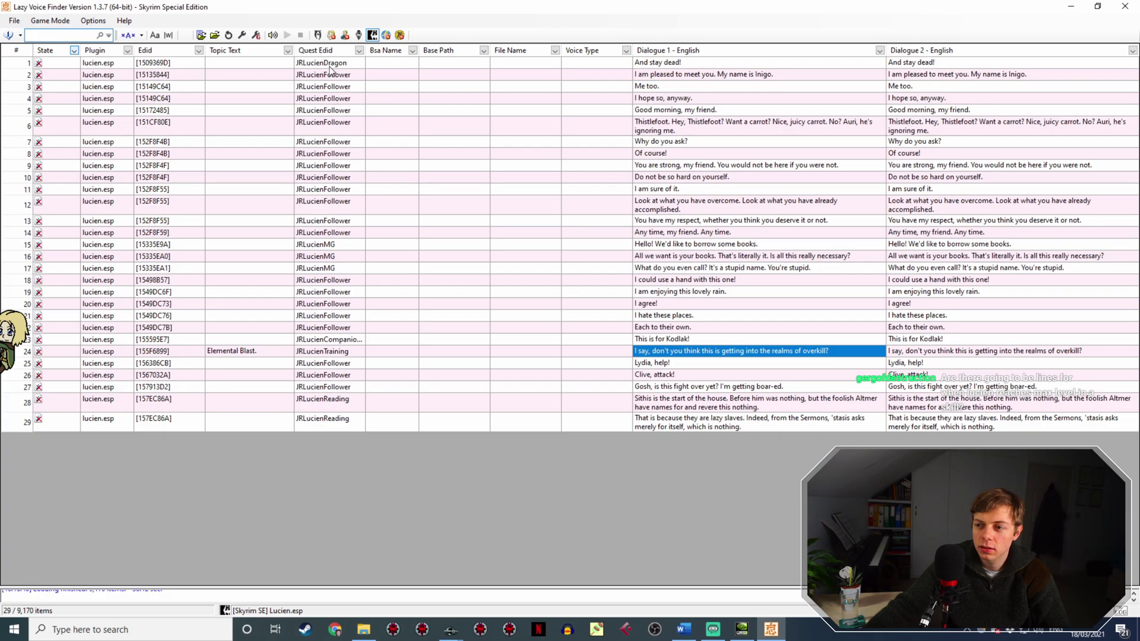
{"action": "left_click", "coordinate": [220, 352]}
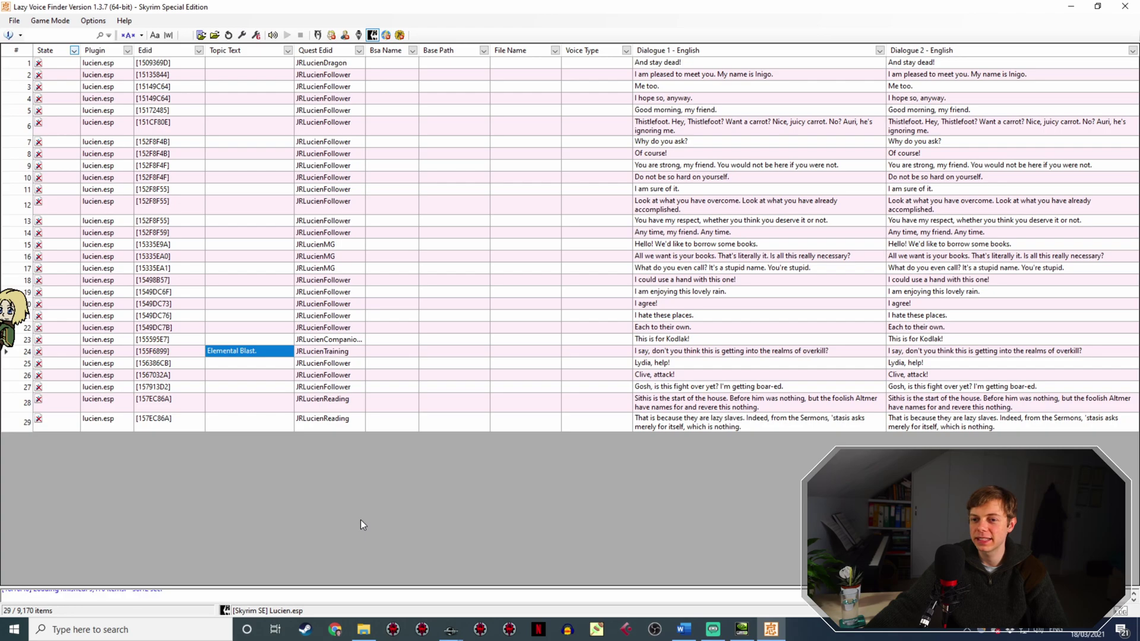
Switch to Creation Kit and check the Elemental Burst, Elemental Flare and Elemental Blast spell control topics for the overkill line.
{"action": "mouse_move", "coordinate": [451, 629]}
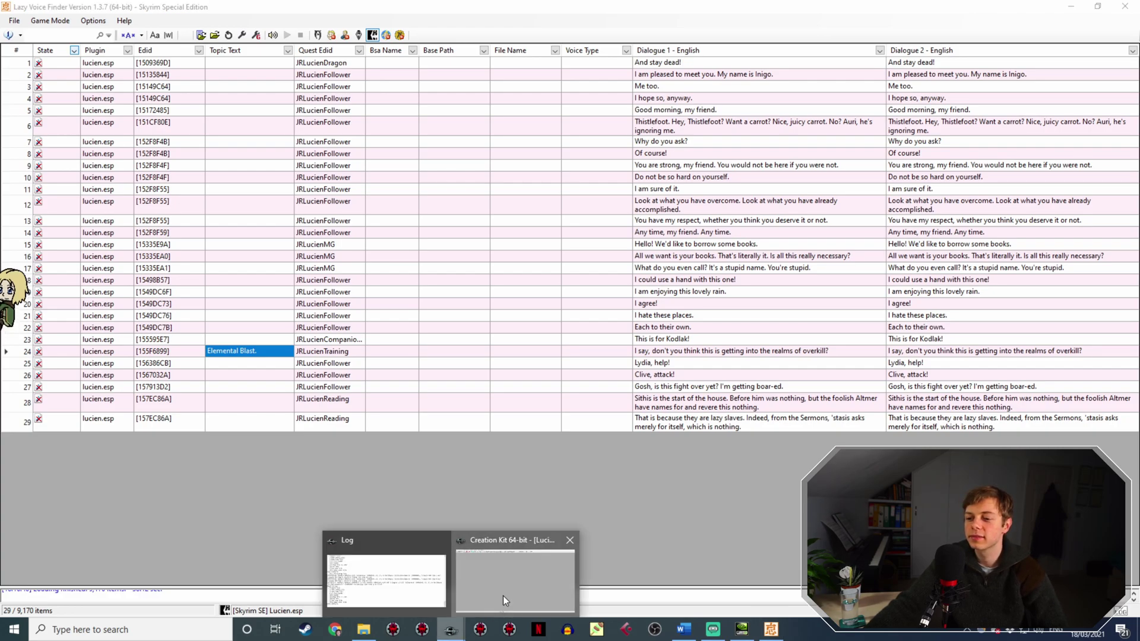
{"action": "left_click", "coordinate": [503, 596]}
{"action": "left_click_drag", "start_coordinate": [407, 160], "coordinate": [436, 159]}
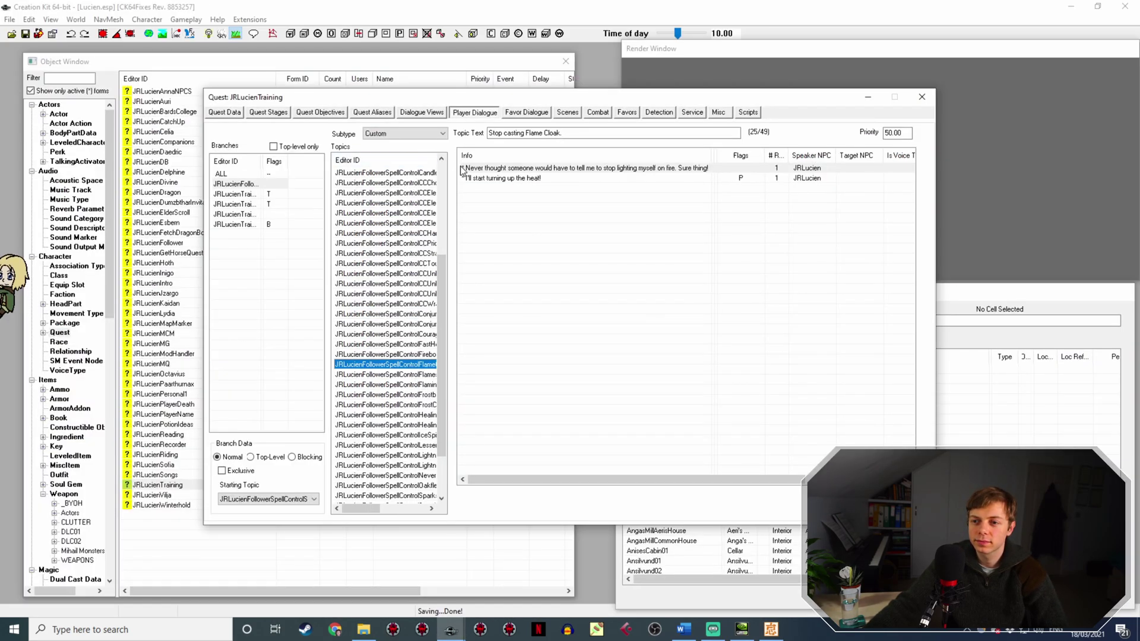
{"action": "left_click", "coordinate": [421, 212]}
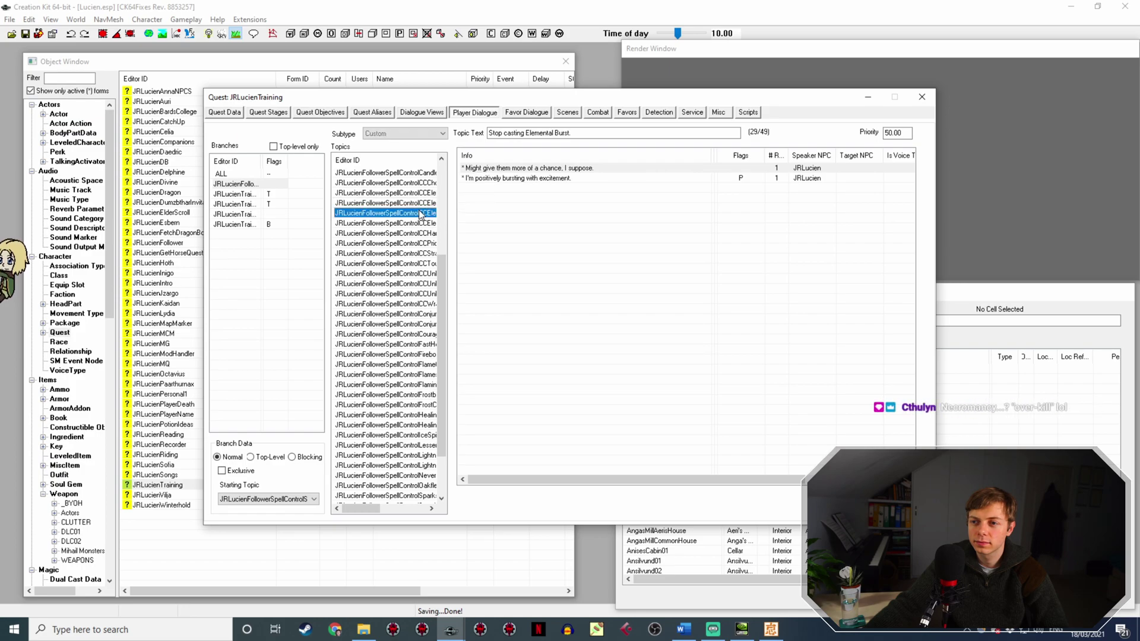
{"action": "left_click", "coordinate": [422, 222]}
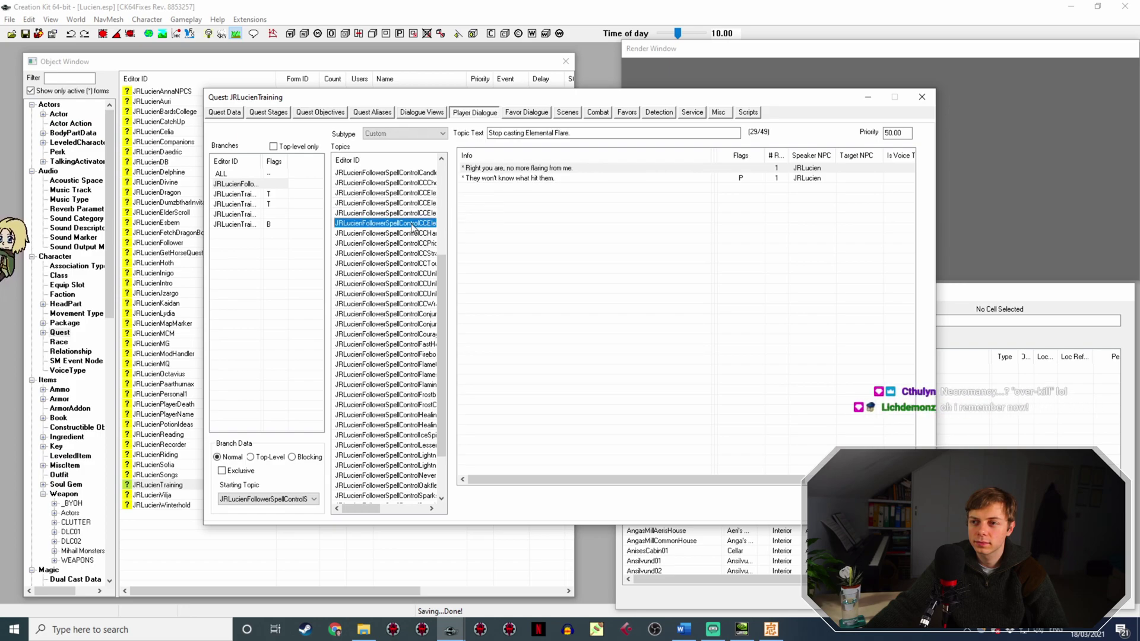
{"action": "left_click", "coordinate": [425, 202]}
{"action": "left_click", "coordinate": [430, 192]}
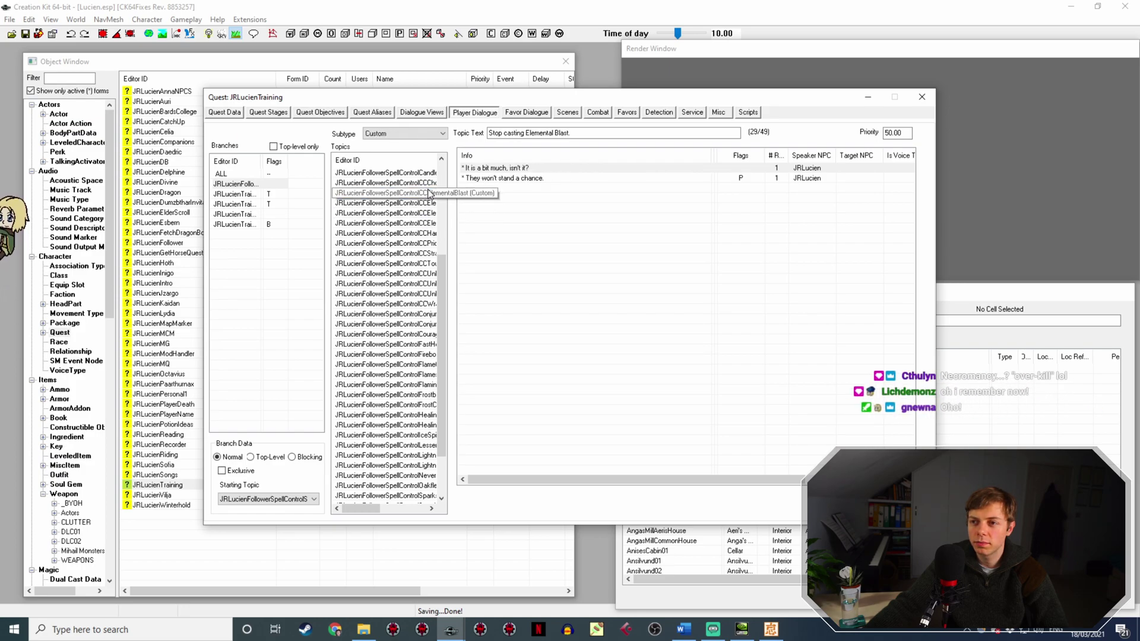
Look through the other JRLucienTraining branches and show the Elemental Blast topic in the training spells branch.
{"action": "left_click", "coordinate": [251, 196]}
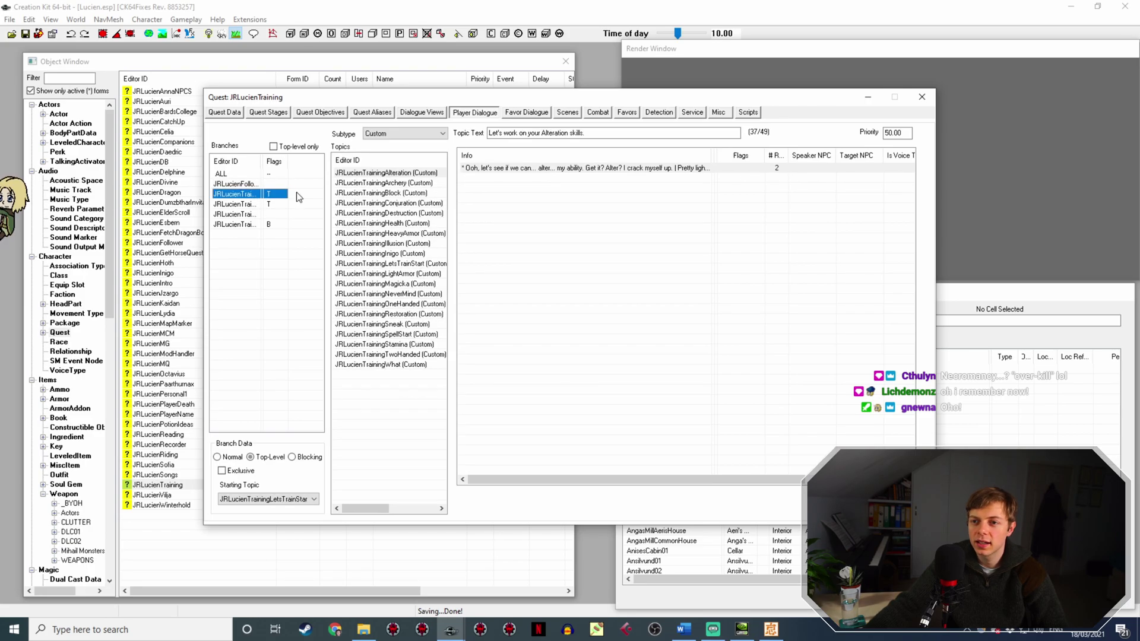
{"action": "left_click", "coordinate": [249, 215]}
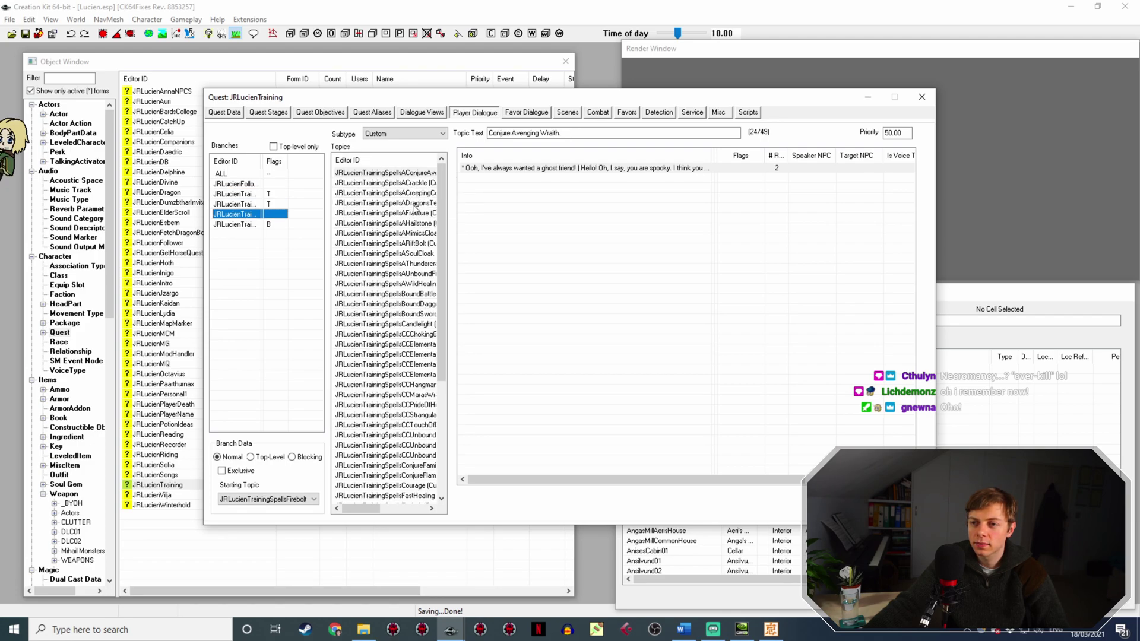
{"action": "left_click", "coordinate": [416, 345]}
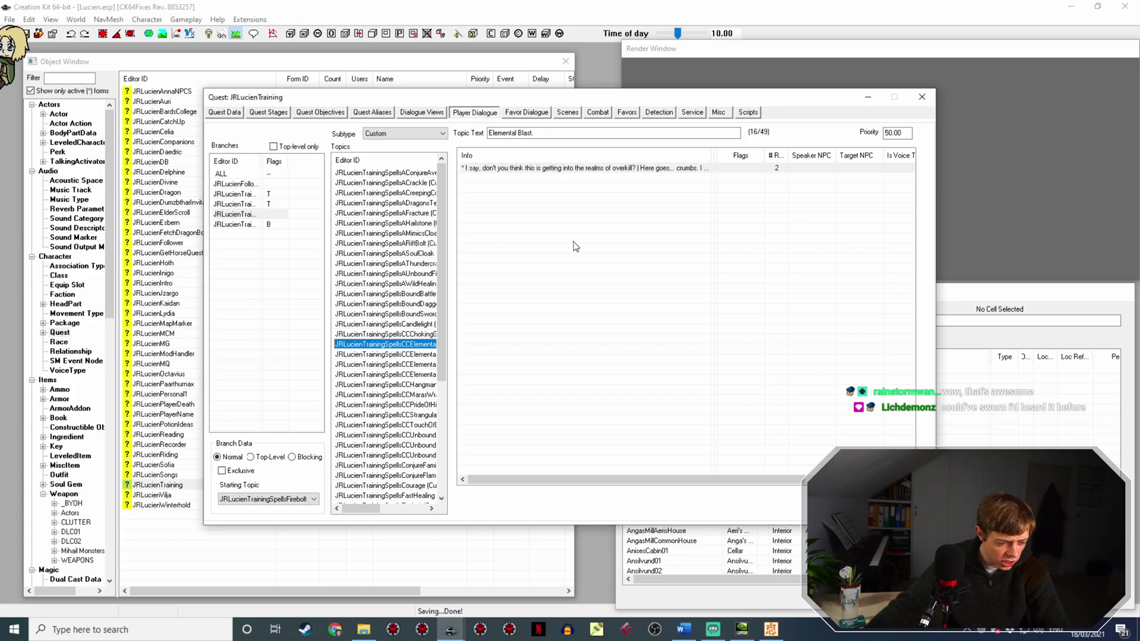
Switch to Lazy Voice Finder and extend the State filter from No Voice File to all states.
{"action": "left_click", "coordinate": [771, 629]}
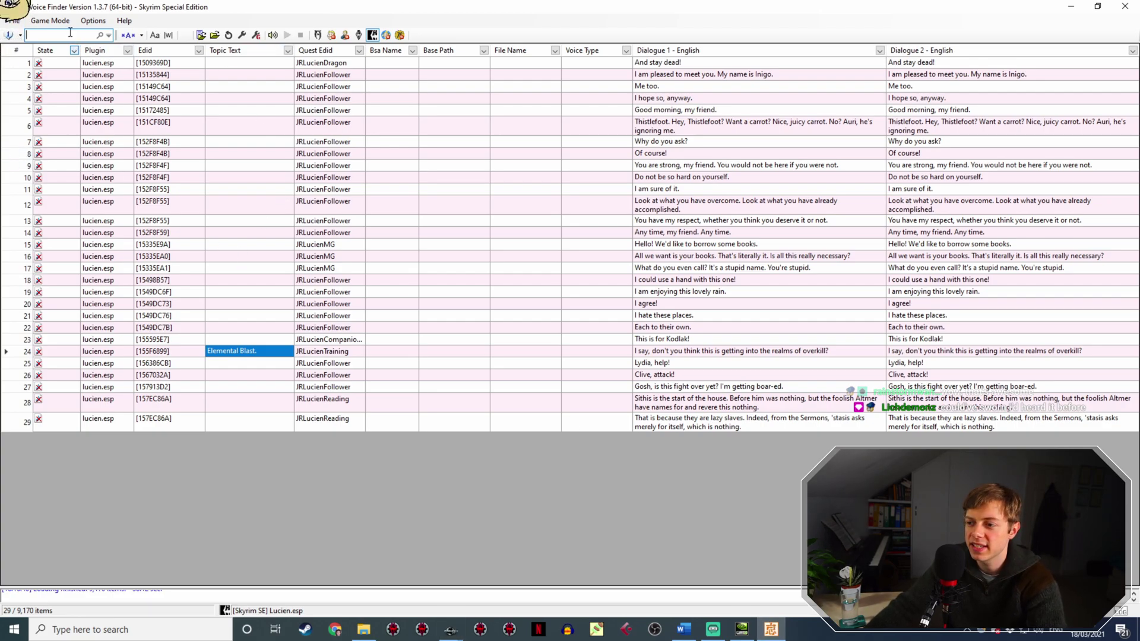
{"action": "left_click", "coordinate": [74, 50]}
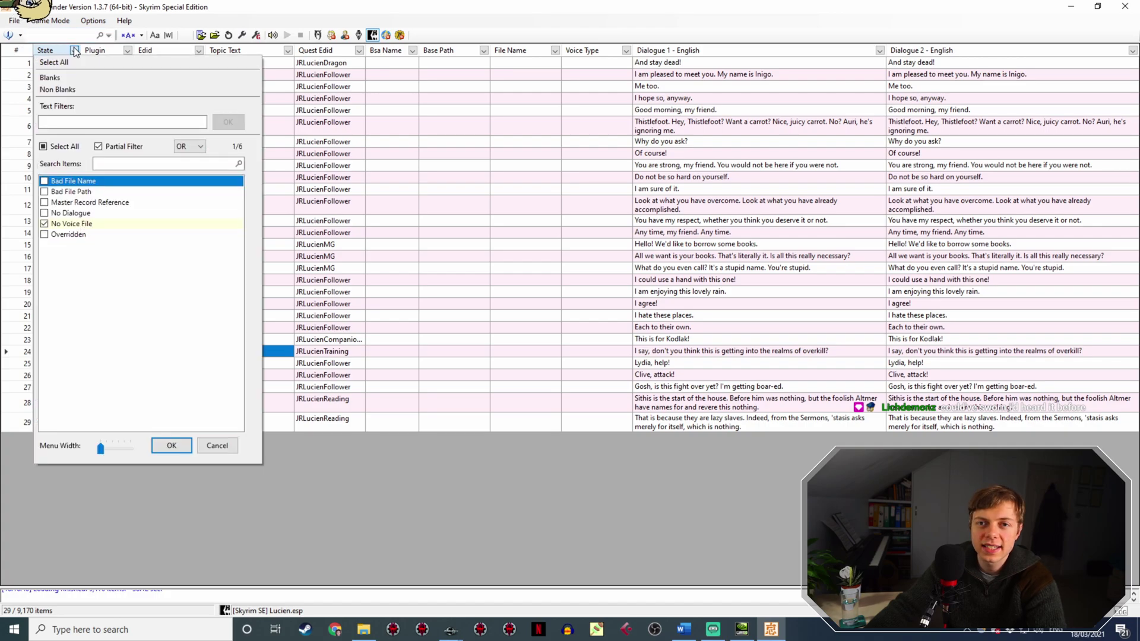
{"action": "left_click", "coordinate": [77, 223]}
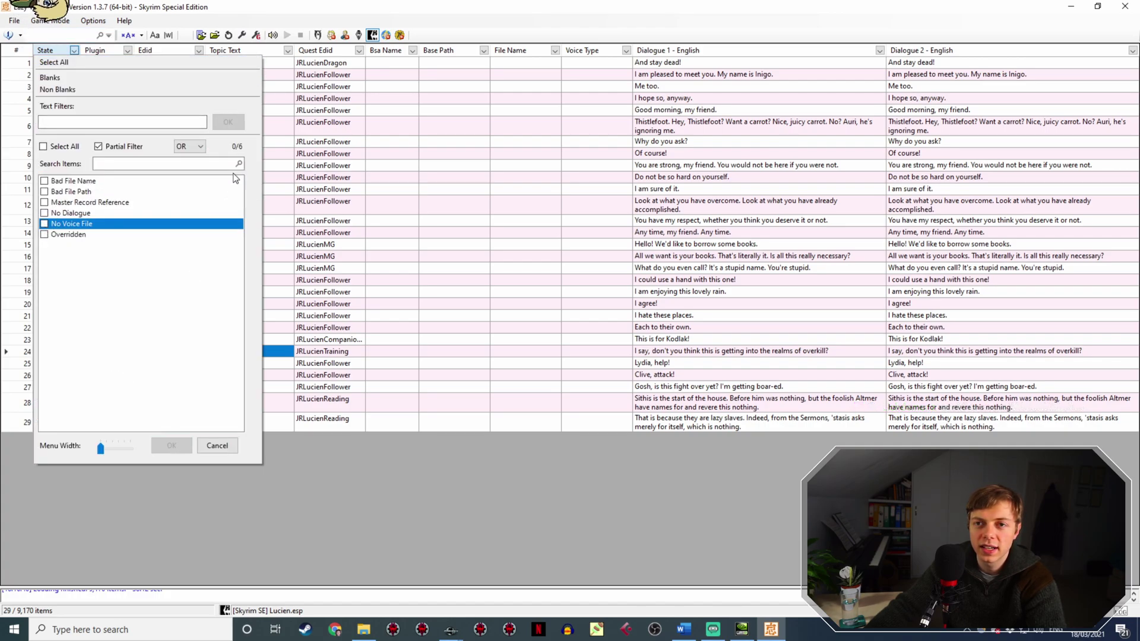
{"action": "left_click", "coordinate": [59, 146]}
{"action": "left_click", "coordinate": [169, 445]}
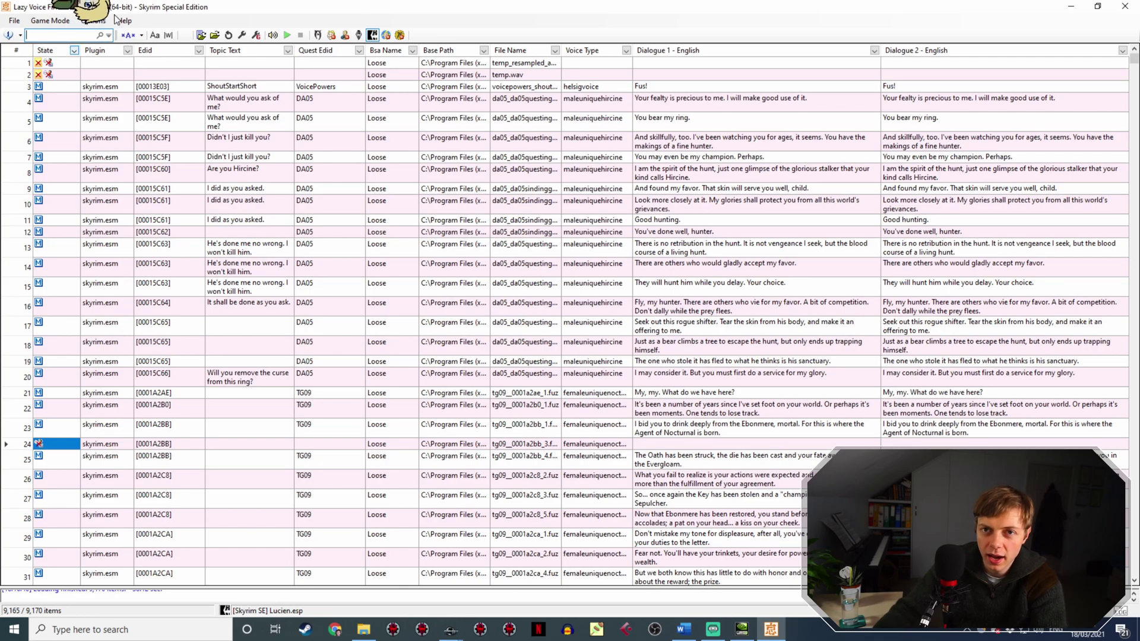
Search the dialogue for "i say, don't" and inspect the JRLucienTraining overkill line.
{"action": "type", "text": "i say, xon't"}
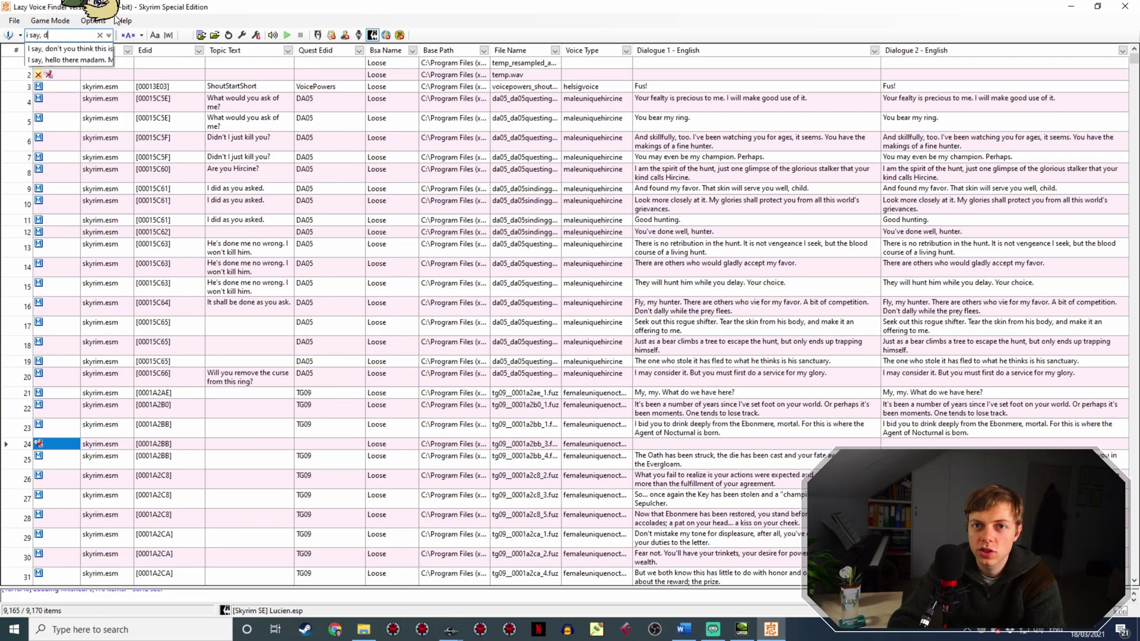
{"action": "key", "text": "Return"}
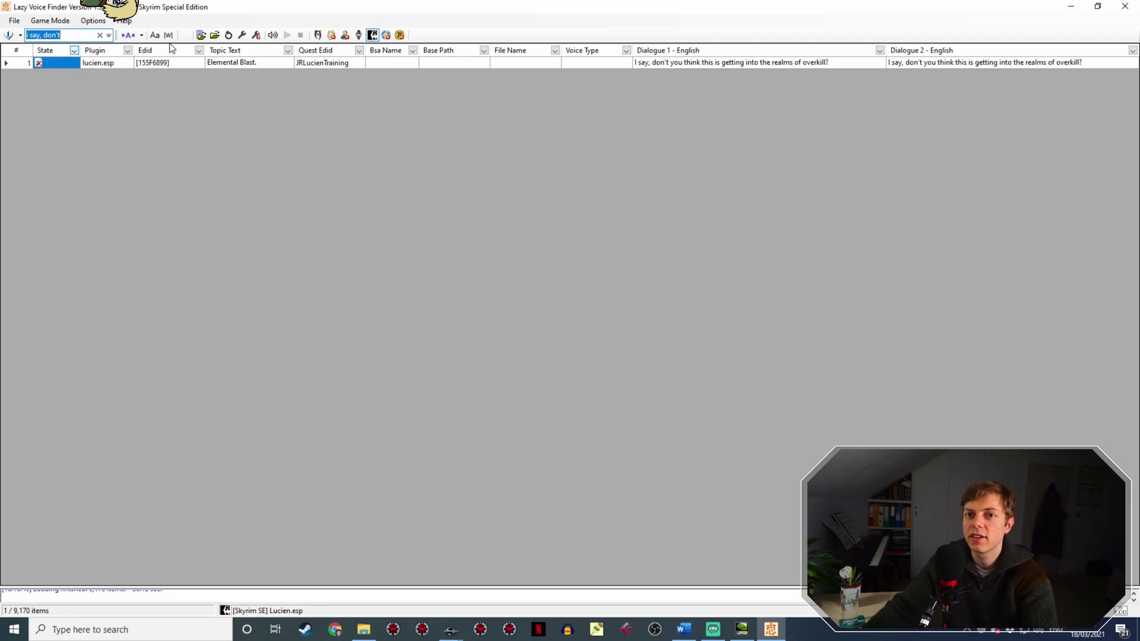
{"action": "left_click", "coordinate": [690, 63]}
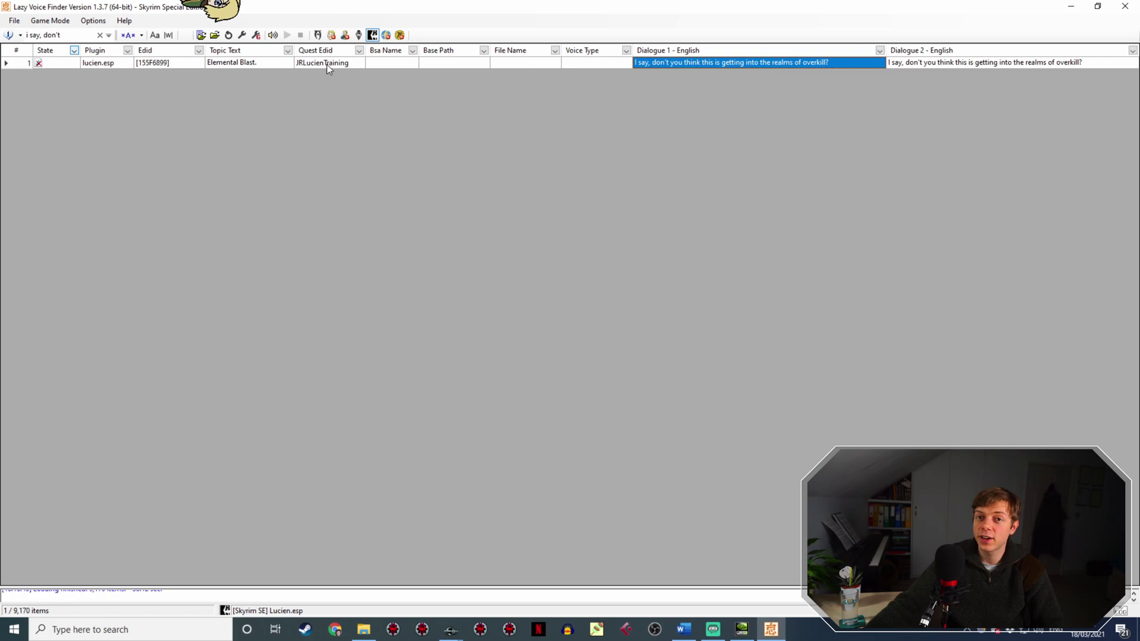
{"action": "double_click", "coordinate": [761, 60]}
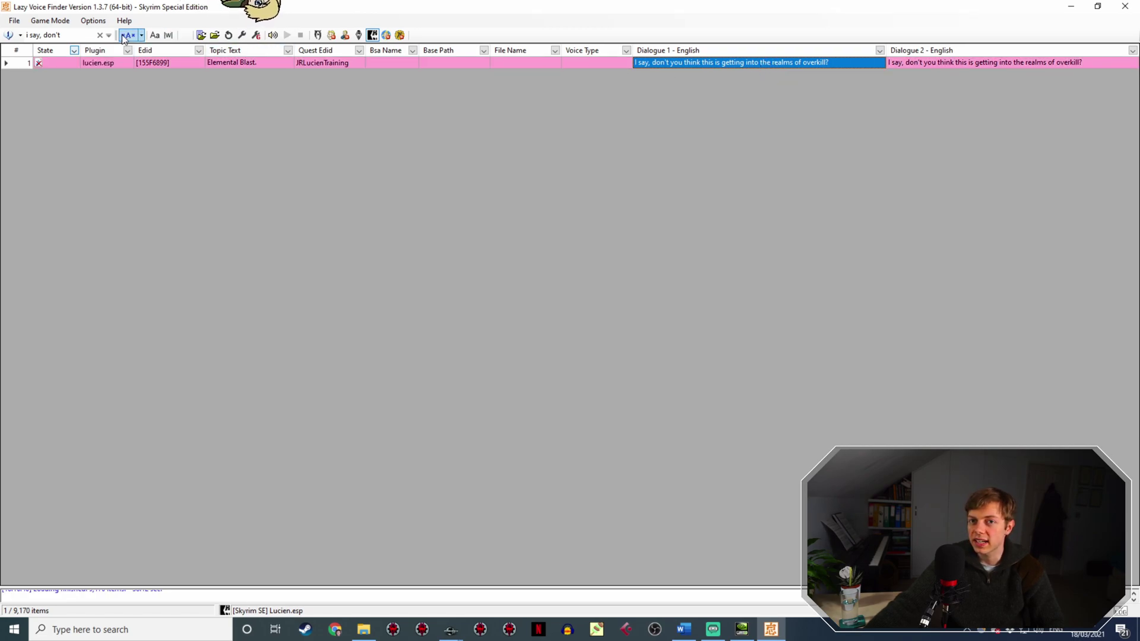
Clear the search and filter the State column to show only No Voice File entries.
{"action": "left_click", "coordinate": [99, 35]}
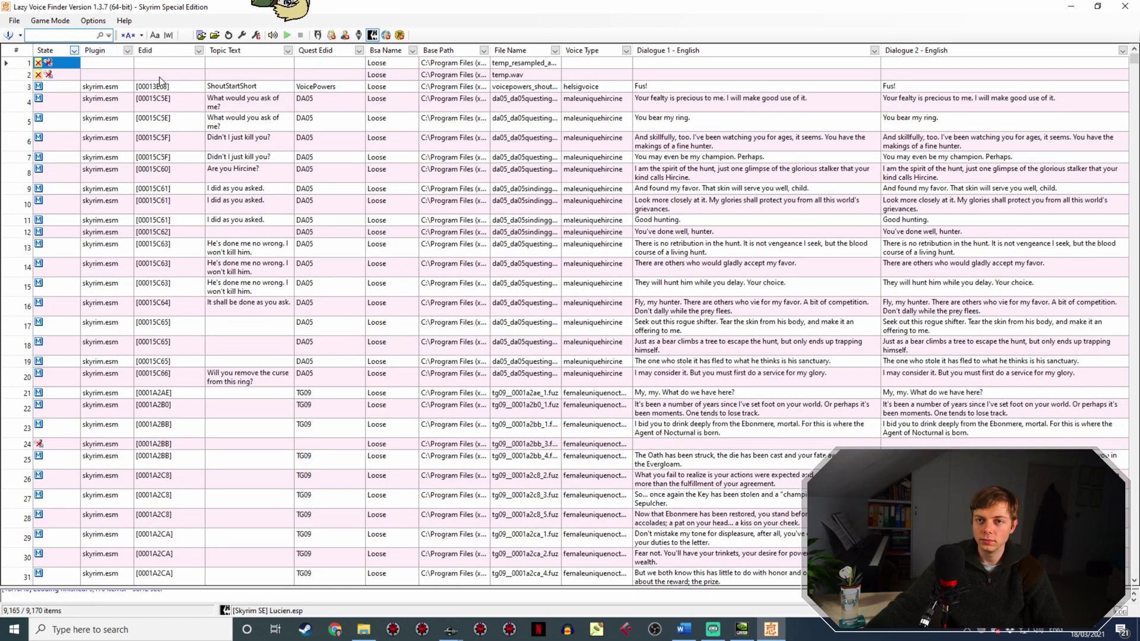
{"action": "left_click", "coordinate": [74, 50]}
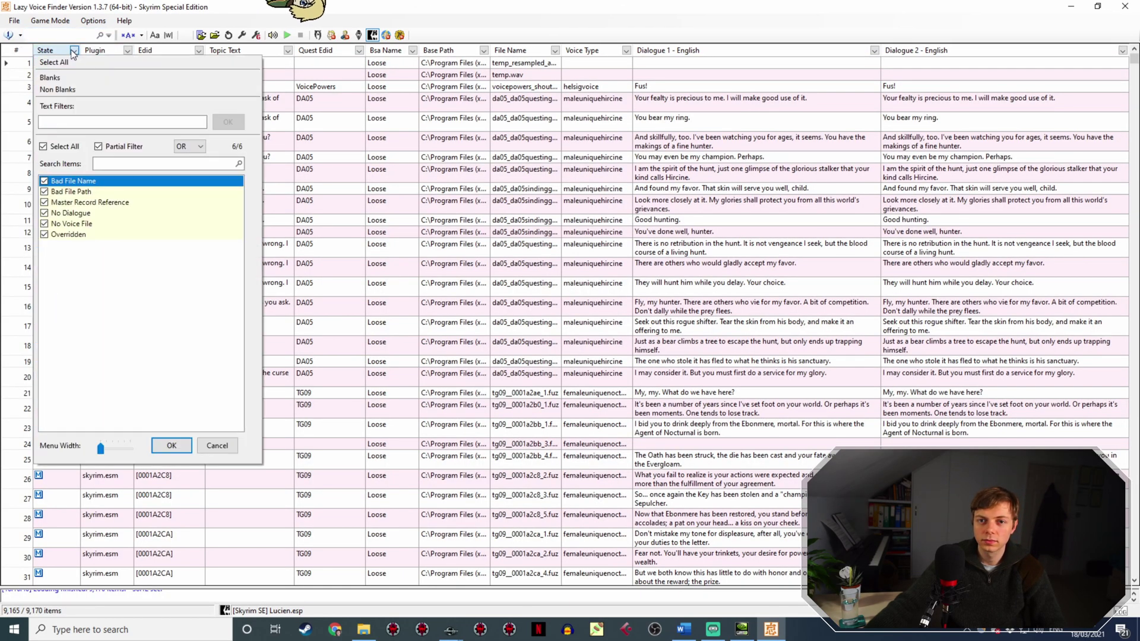
{"action": "left_click", "coordinate": [45, 212]}
{"action": "left_click", "coordinate": [45, 202]}
{"action": "left_click", "coordinate": [45, 191]}
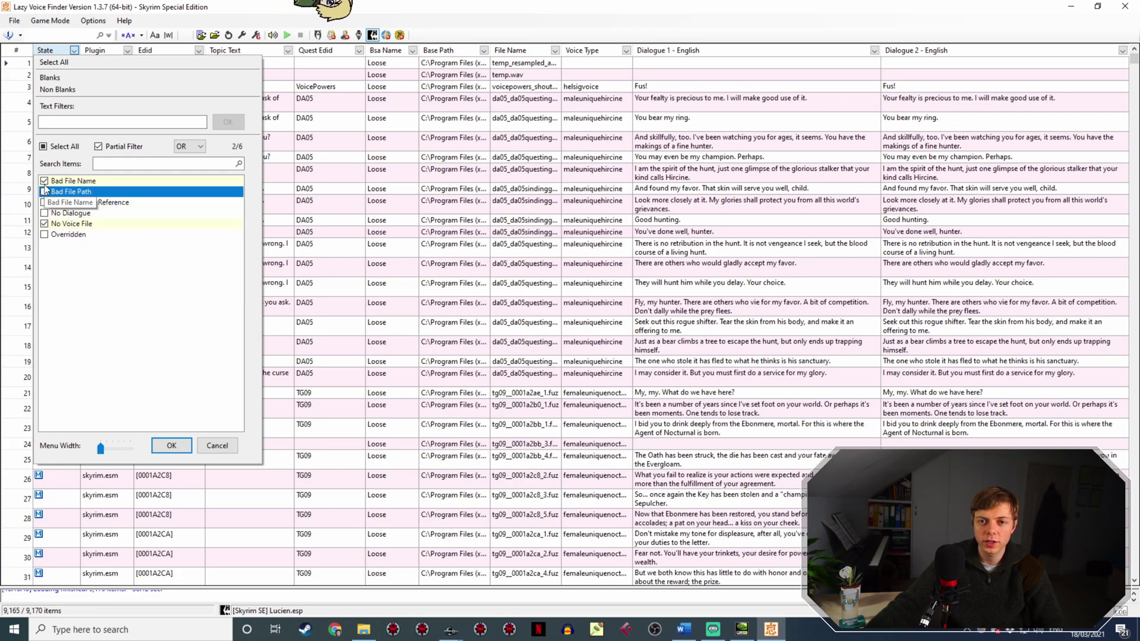
{"action": "left_click", "coordinate": [171, 445]}
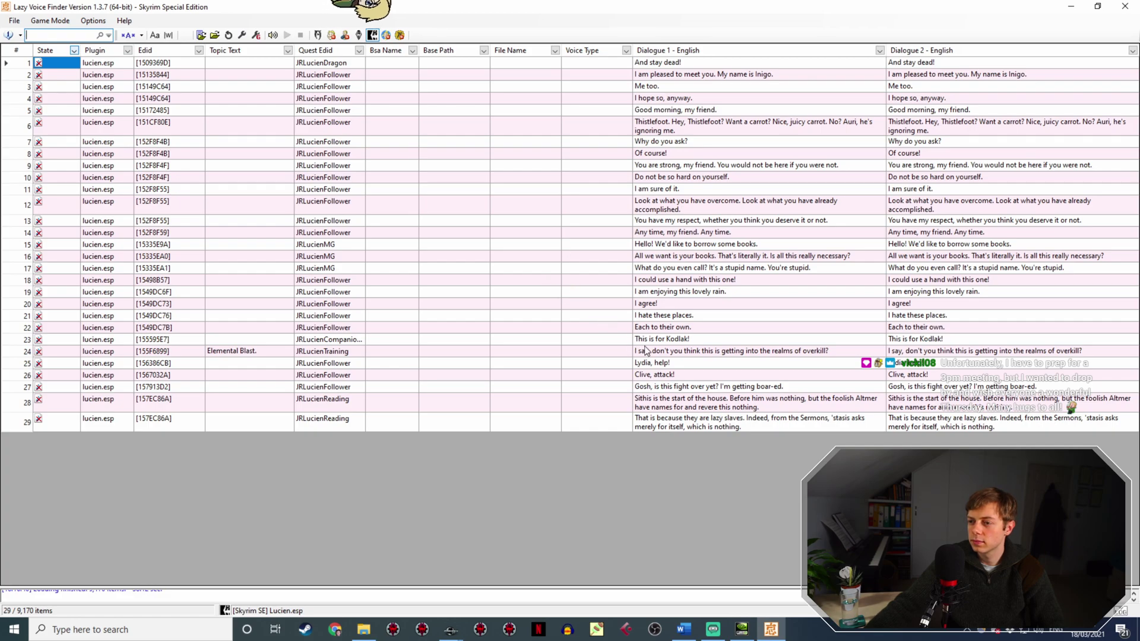
Review the unvoiced lines from the overkill line through the two JRLucienReading lines at the end of the list.
{"action": "left_click", "coordinate": [689, 355]}
{"action": "left_click", "coordinate": [679, 364]}
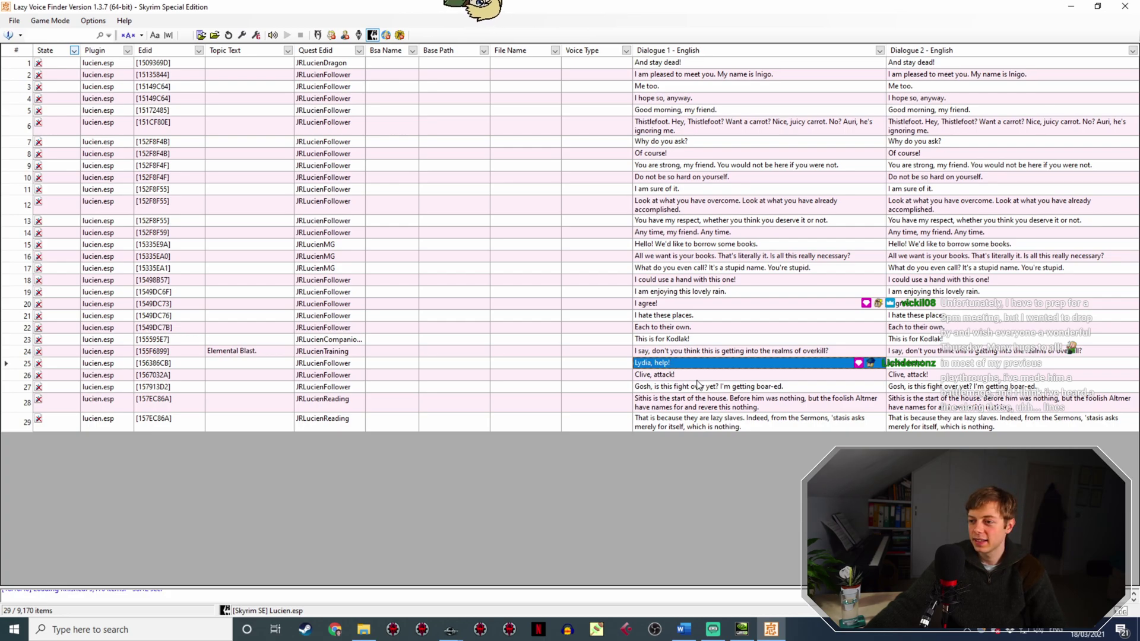
{"action": "left_click", "coordinate": [695, 376]}
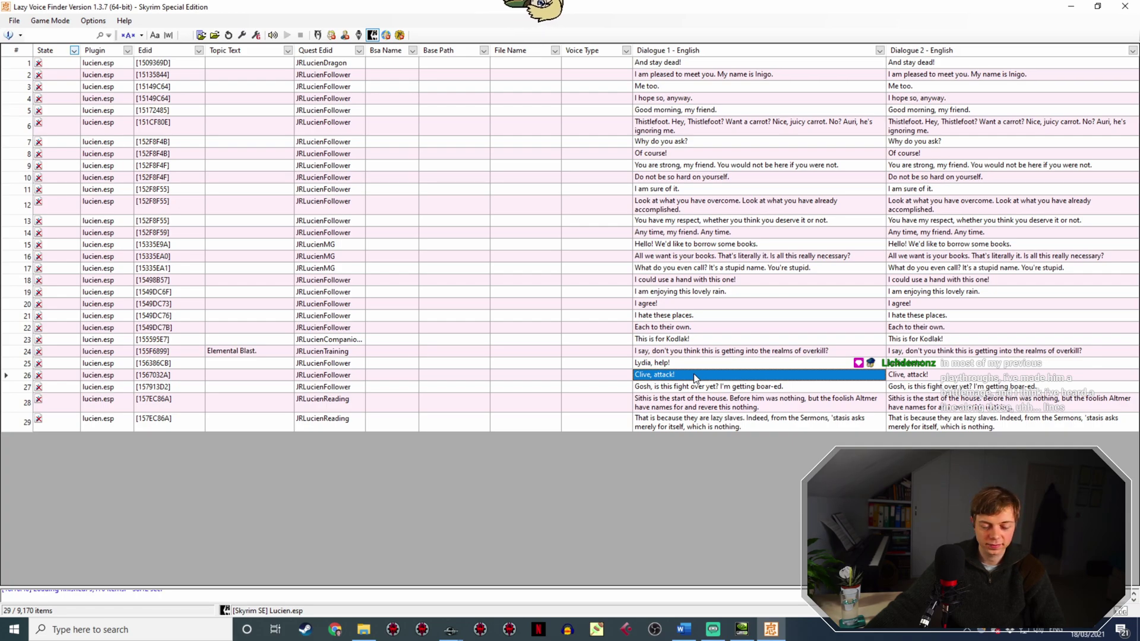
{"action": "left_click", "coordinate": [676, 389]}
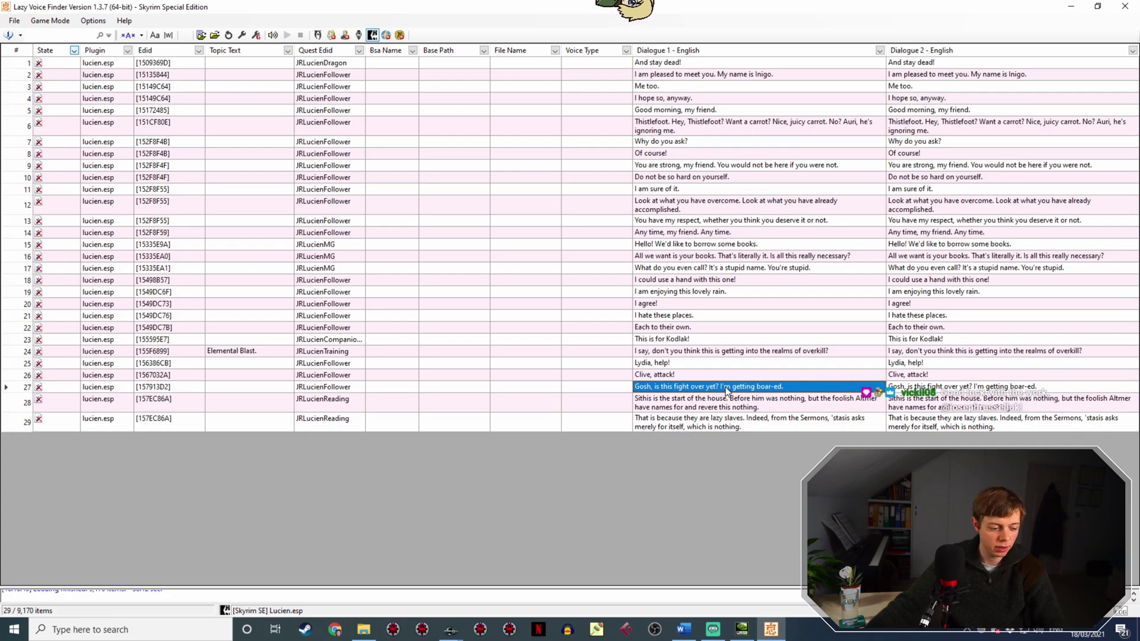
{"action": "left_click", "coordinate": [351, 401]}
{"action": "left_click", "coordinate": [674, 400]}
{"action": "left_click", "coordinate": [672, 423]}
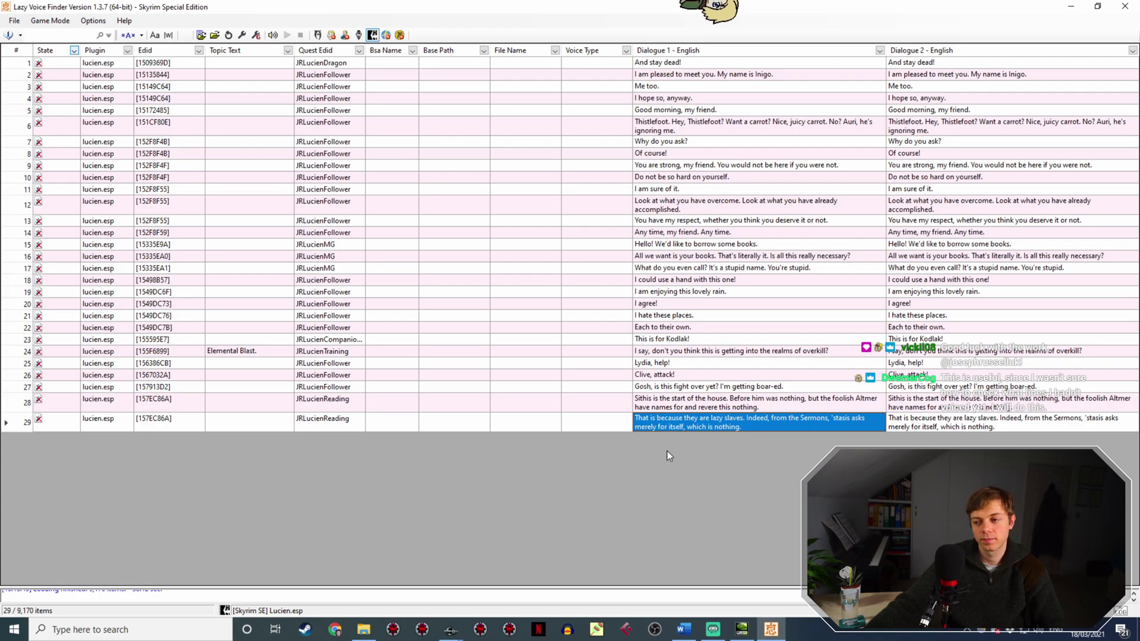
{"action": "key", "text": "Up"}
{"action": "left_click", "coordinate": [687, 423]}
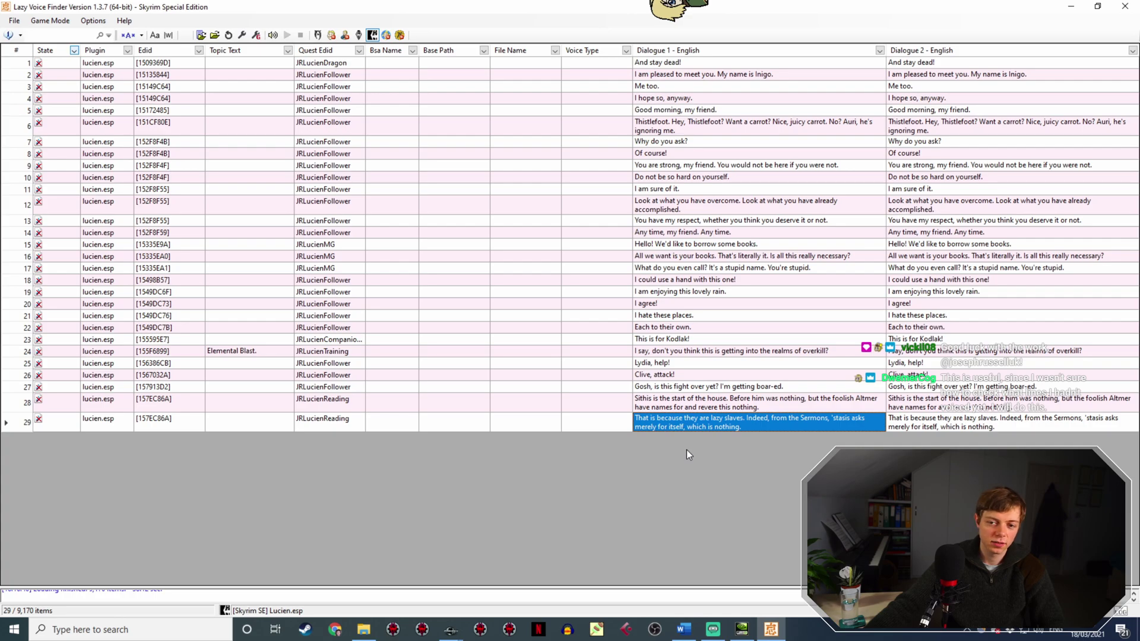
{"action": "left_click", "coordinate": [777, 407]}
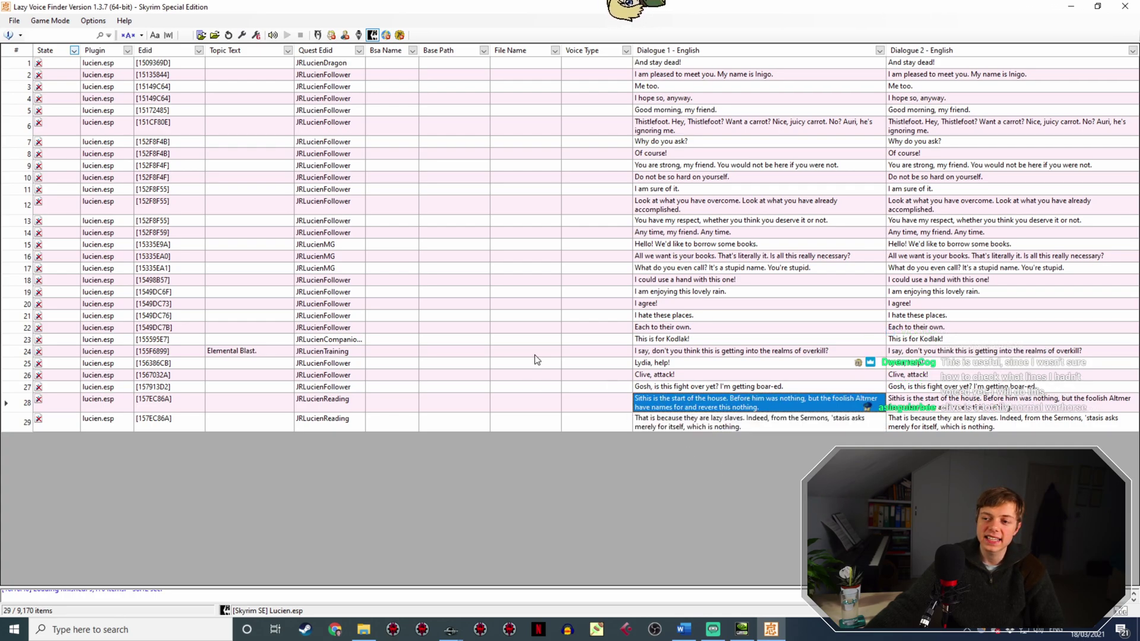
Search the dialogue for "sithis is the start" and extend the State filter to all states.
{"action": "left_click", "coordinate": [40, 37]}
{"action": "type", "text": "sithis "}
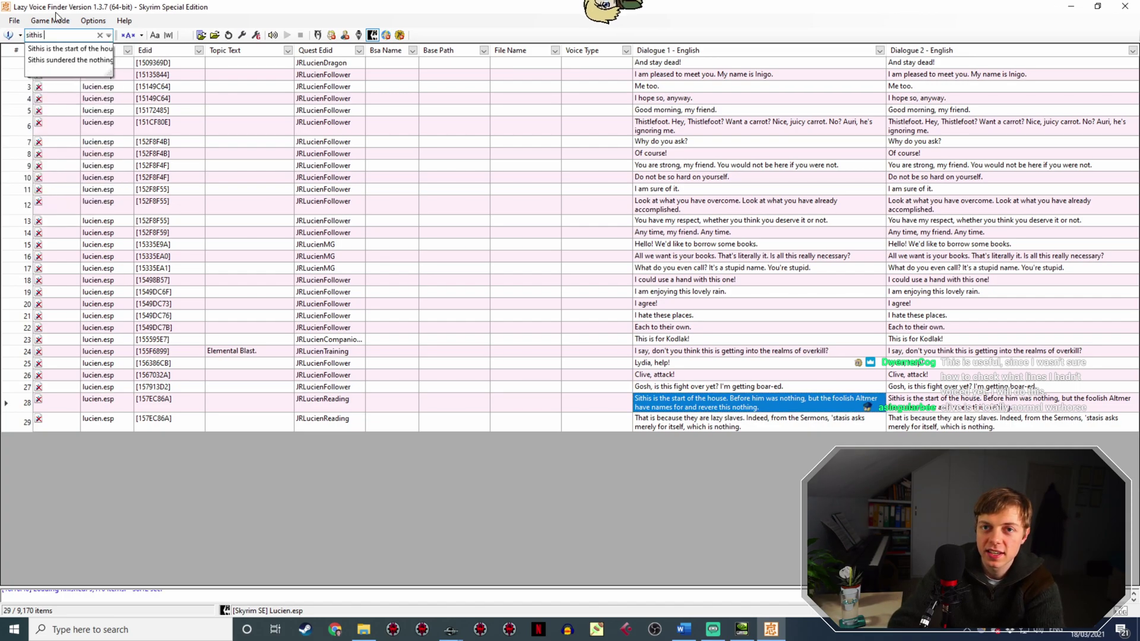
{"action": "type", "text": "is the start"}
{"action": "key", "text": "Return"}
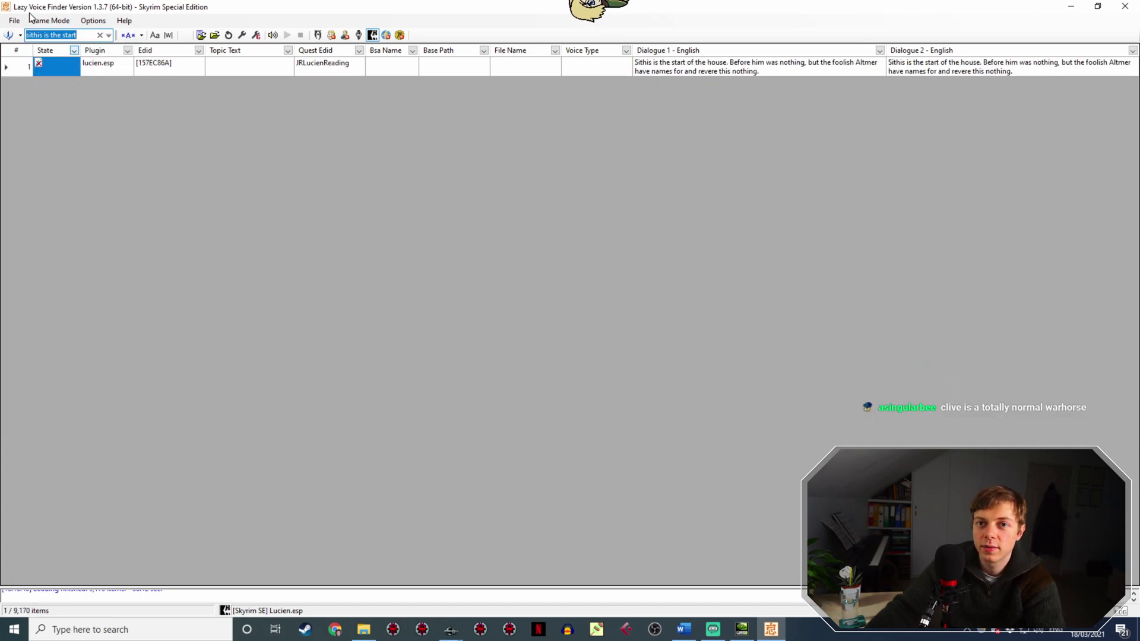
{"action": "left_click", "coordinate": [74, 50]}
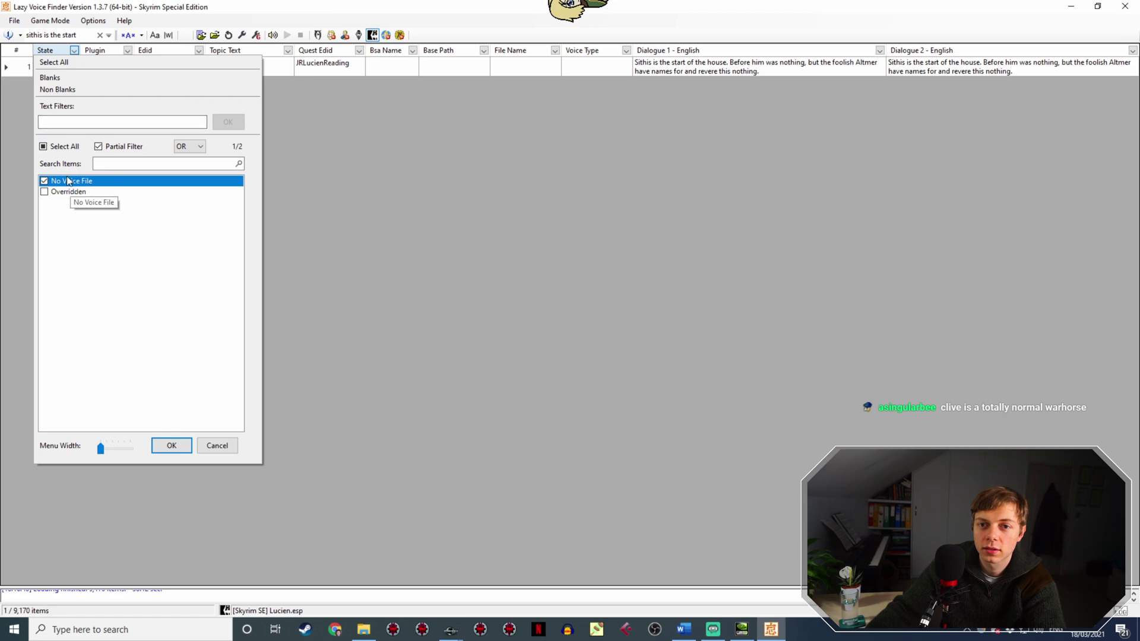
{"action": "left_click", "coordinate": [63, 147]}
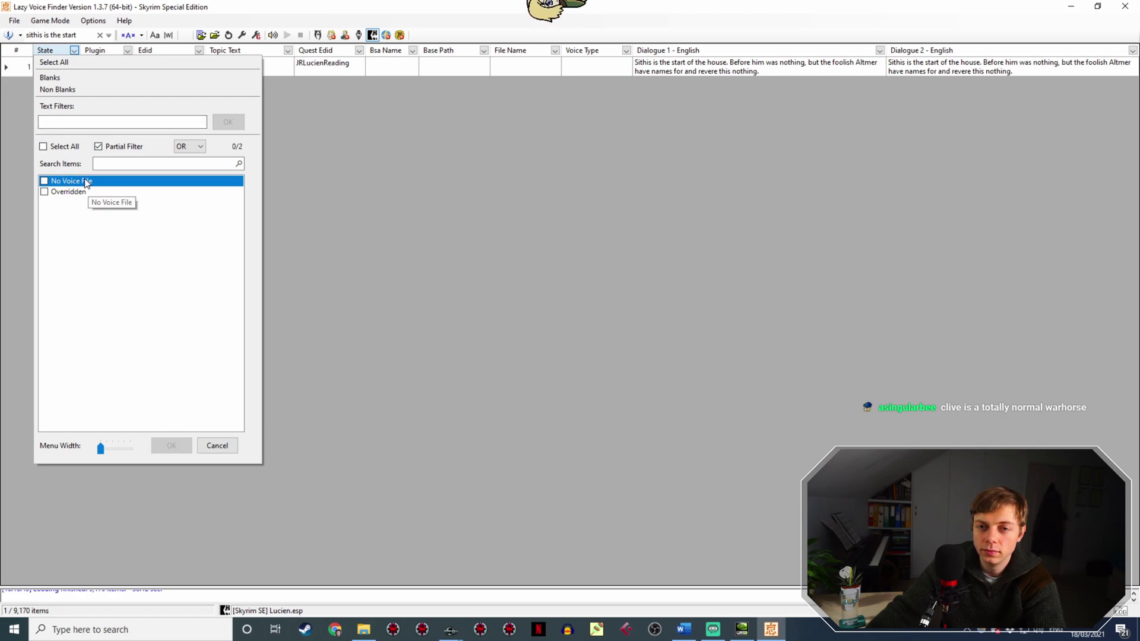
{"action": "left_click", "coordinate": [60, 146]}
{"action": "left_click", "coordinate": [180, 446]}
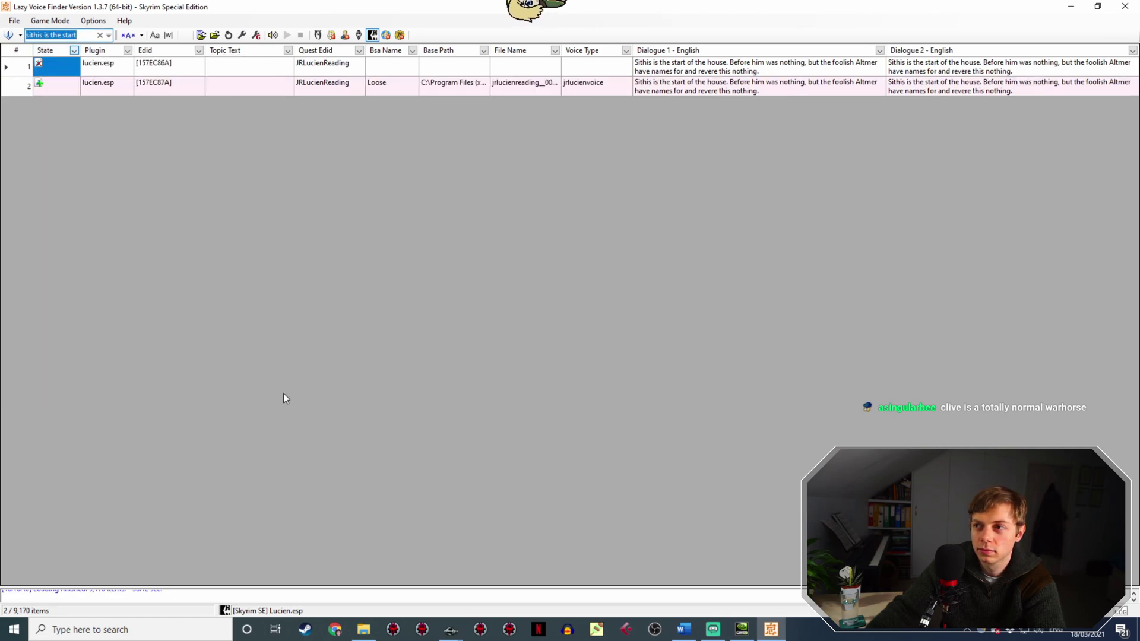
Compare the voiced and unvoiced copies of the JRLucienReading Sithis line and clear the search.
{"action": "left_click", "coordinate": [766, 85]}
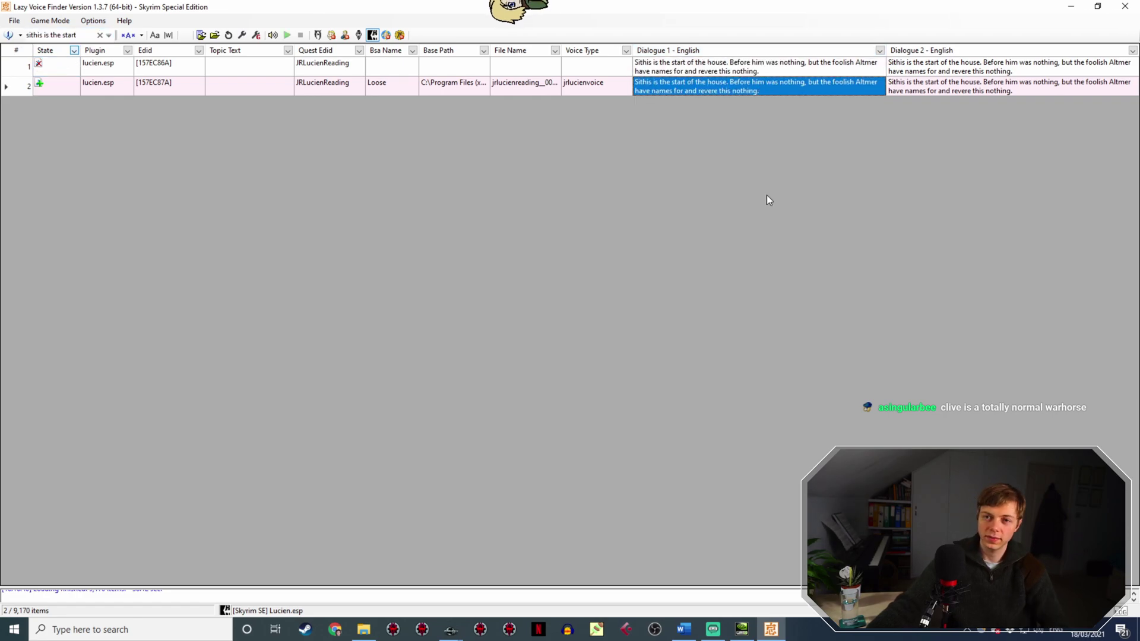
{"action": "left_click", "coordinate": [721, 83]}
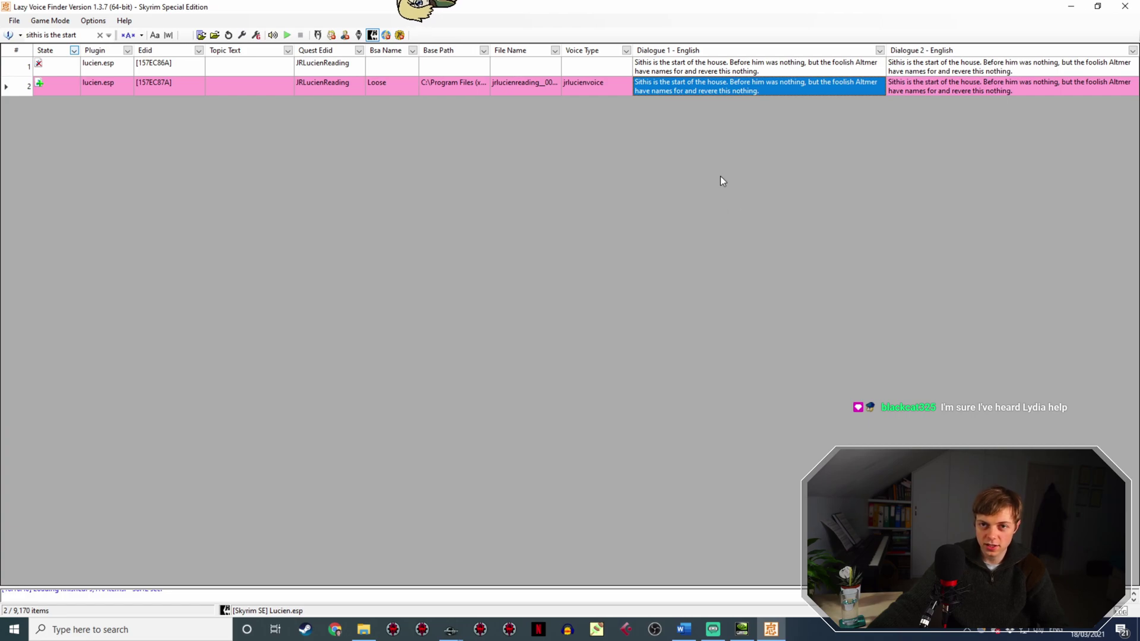
{"action": "key", "text": "Up"}
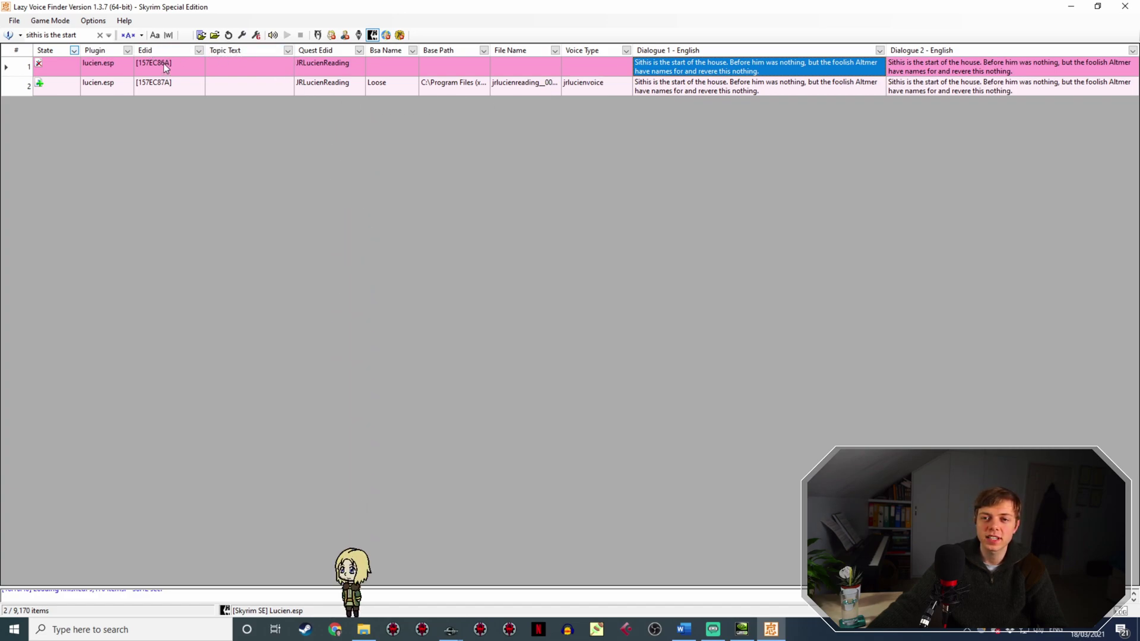
{"action": "left_click", "coordinate": [101, 35]}
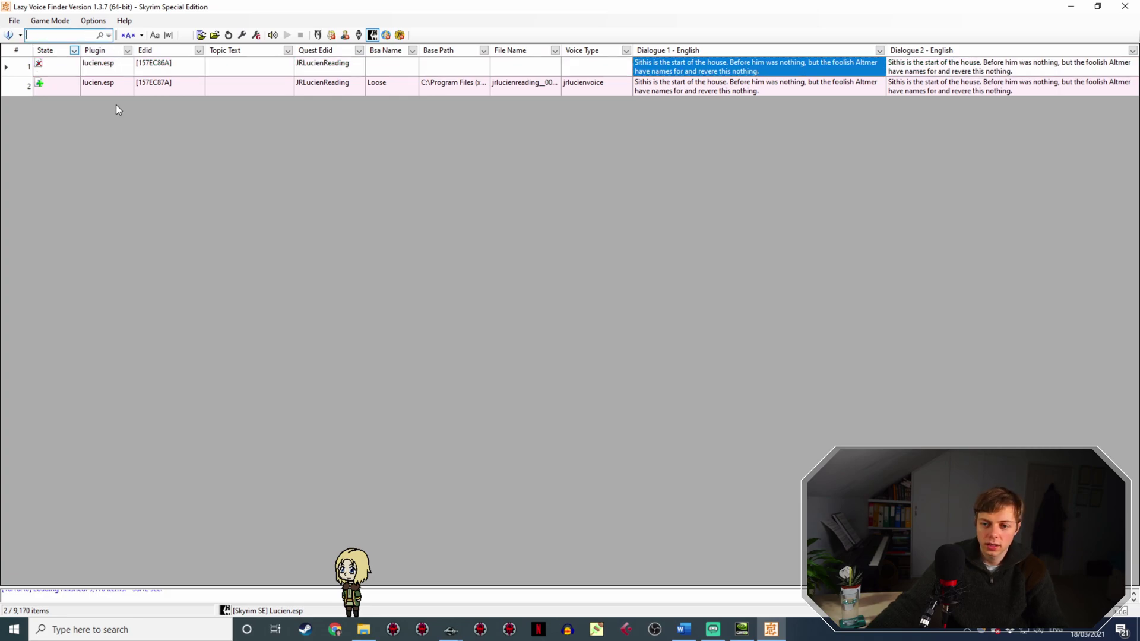
Search the dialogue for "lydia," and inspect the "Lydia, help!" entry in JRLucienFollower.
{"action": "type", "text": "lydia,"}
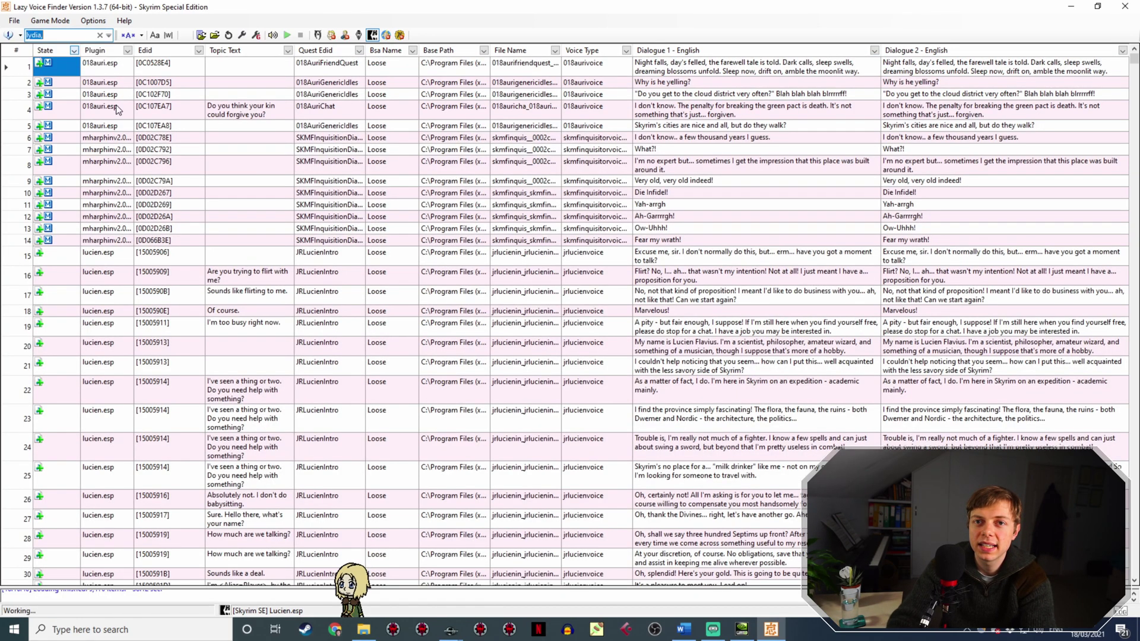
{"action": "key", "text": "Return"}
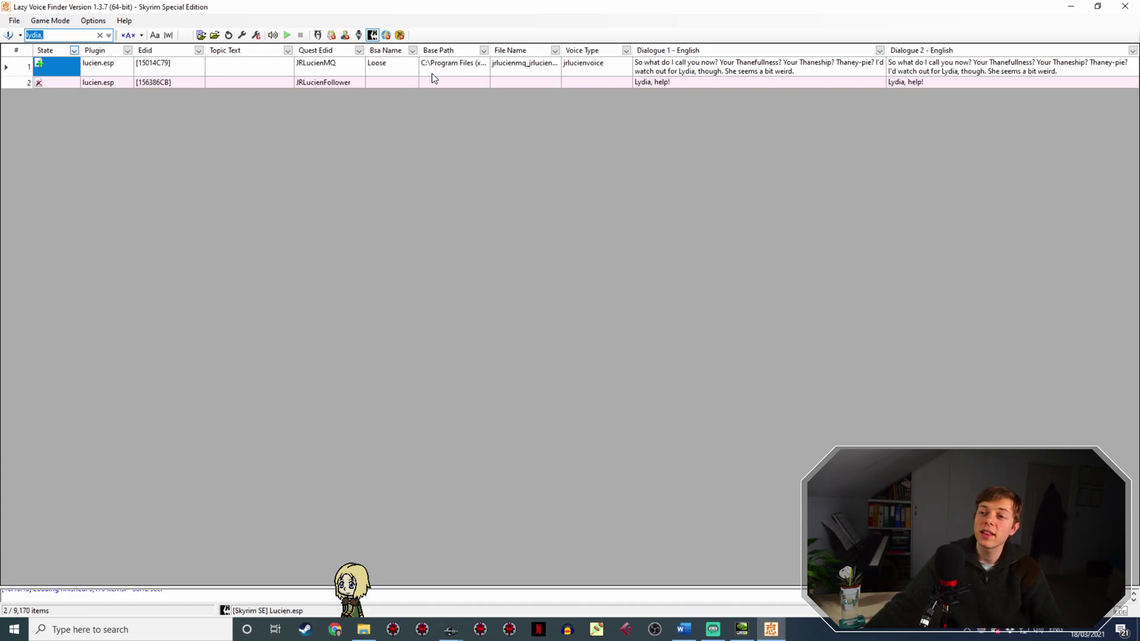
{"action": "left_click", "coordinate": [659, 83]}
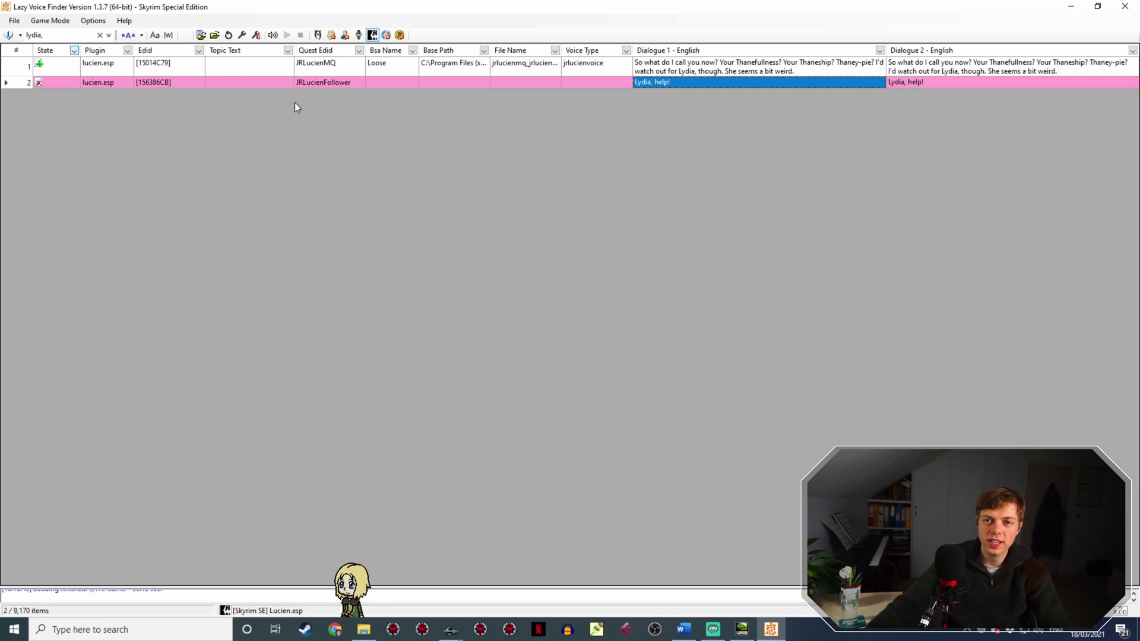
Clear the search and limit the State filter to No Voice File by excluding Overridden entries.
{"action": "left_click", "coordinate": [99, 36]}
{"action": "key", "text": "BackSpace"}
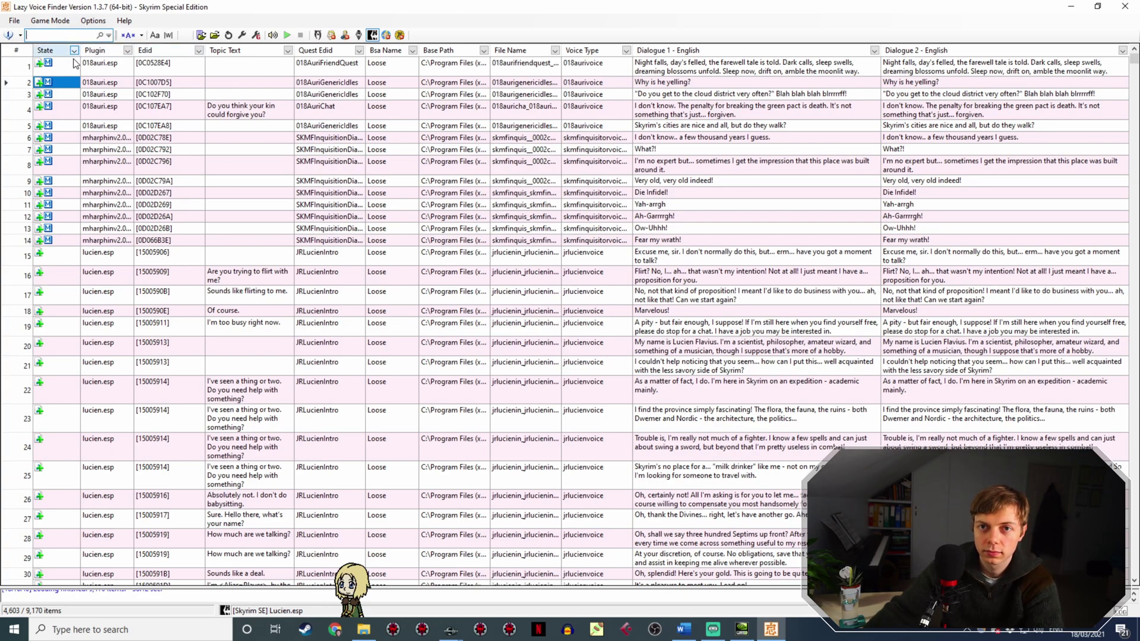
{"action": "left_click", "coordinate": [75, 50]}
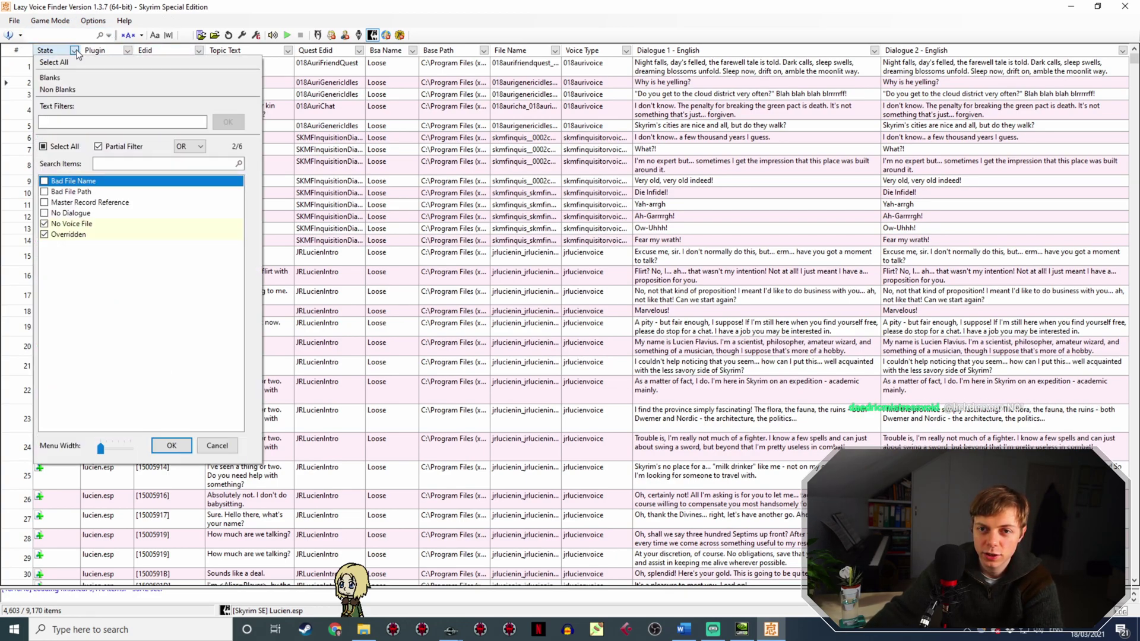
{"action": "left_click", "coordinate": [47, 232]}
{"action": "left_click", "coordinate": [171, 445]}
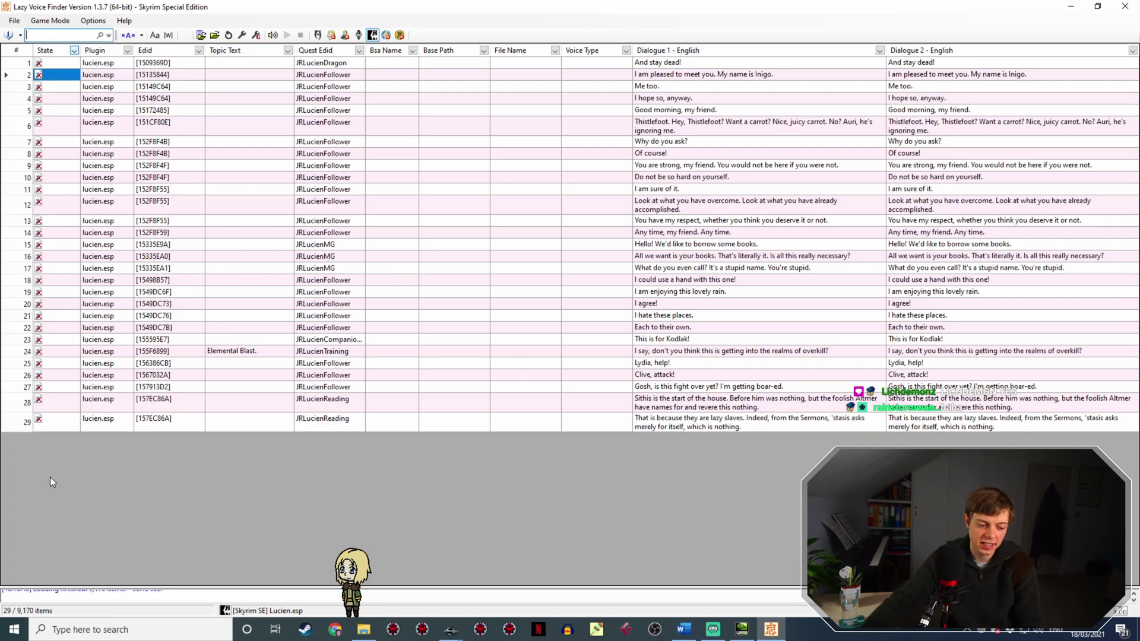
{"action": "right_click", "coordinate": [325, 167]}
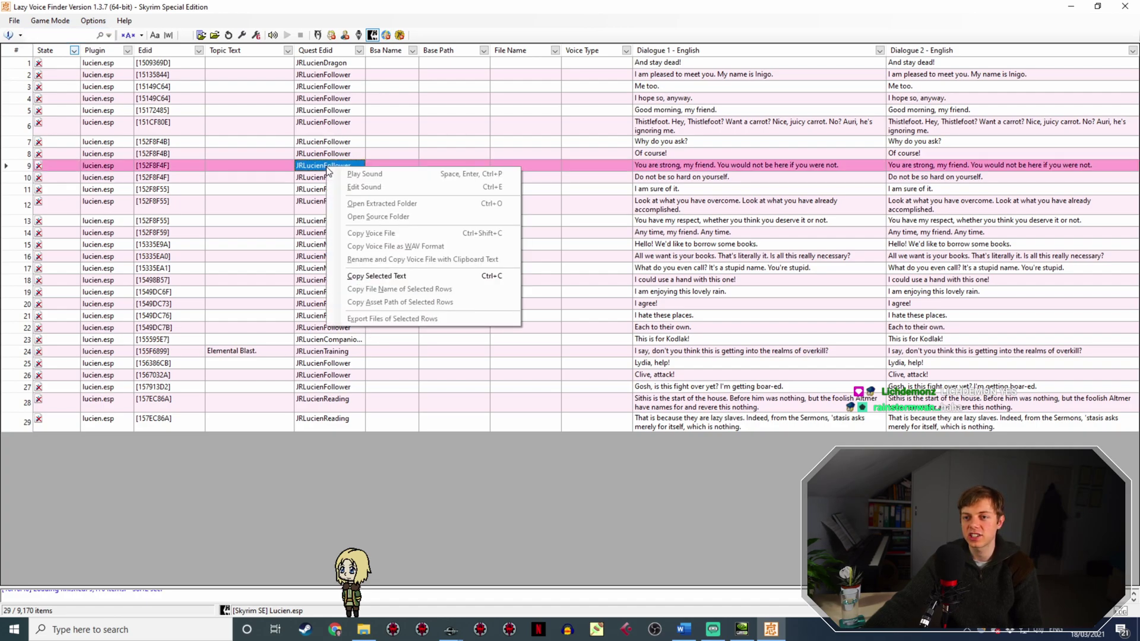
{"action": "left_click", "coordinate": [283, 189]}
{"action": "left_click", "coordinate": [267, 189]}
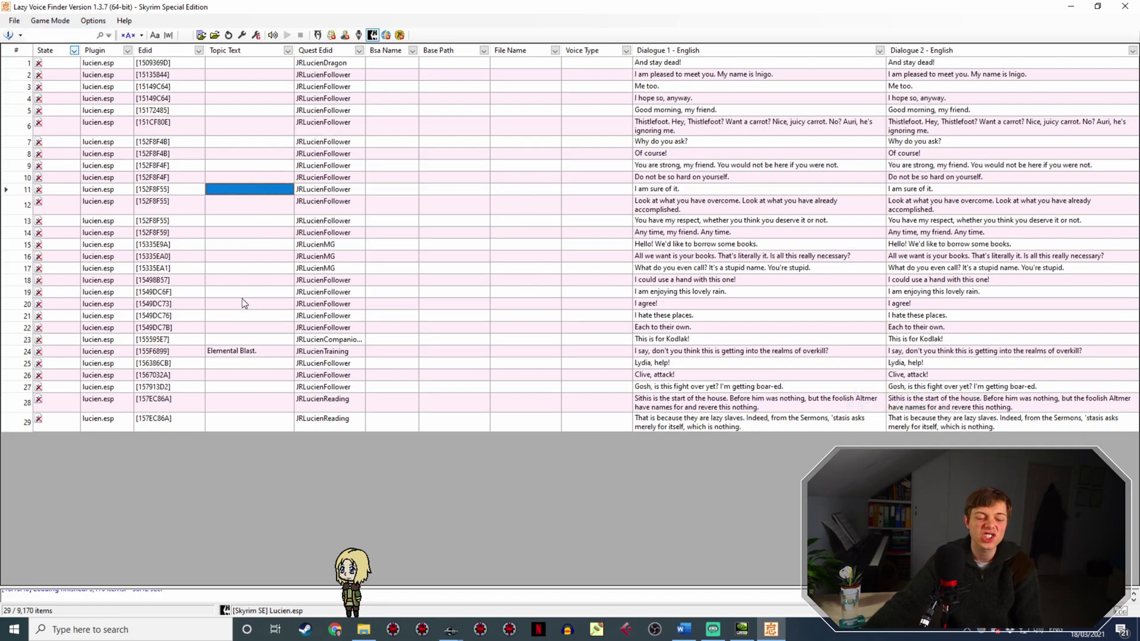
{"action": "left_click", "coordinate": [247, 67]}
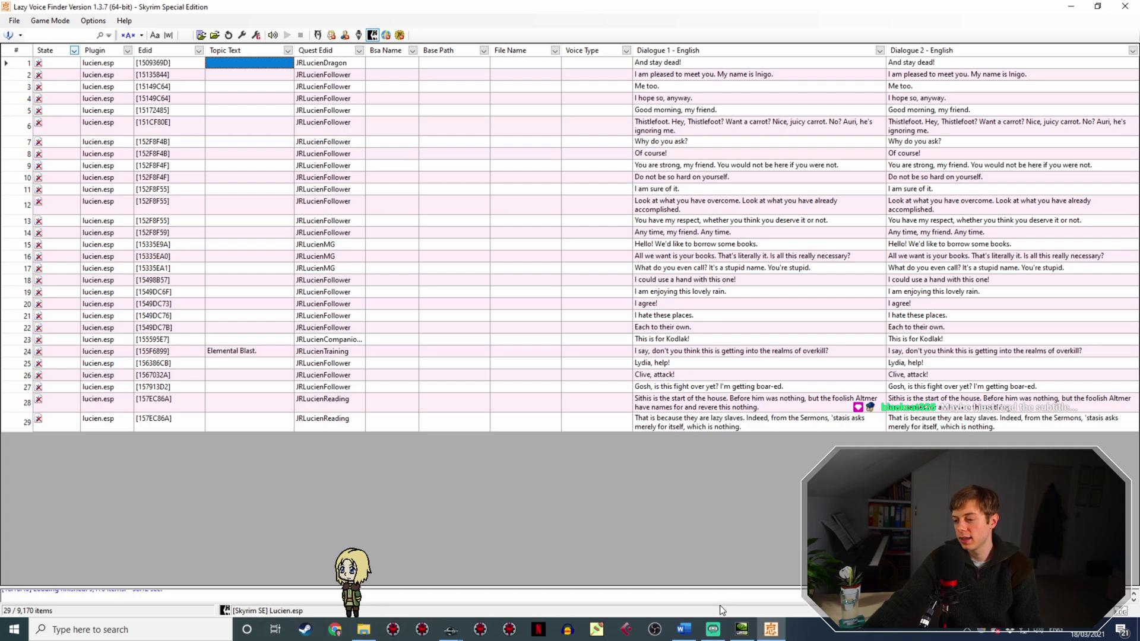
{"action": "left_click", "coordinate": [715, 632]}
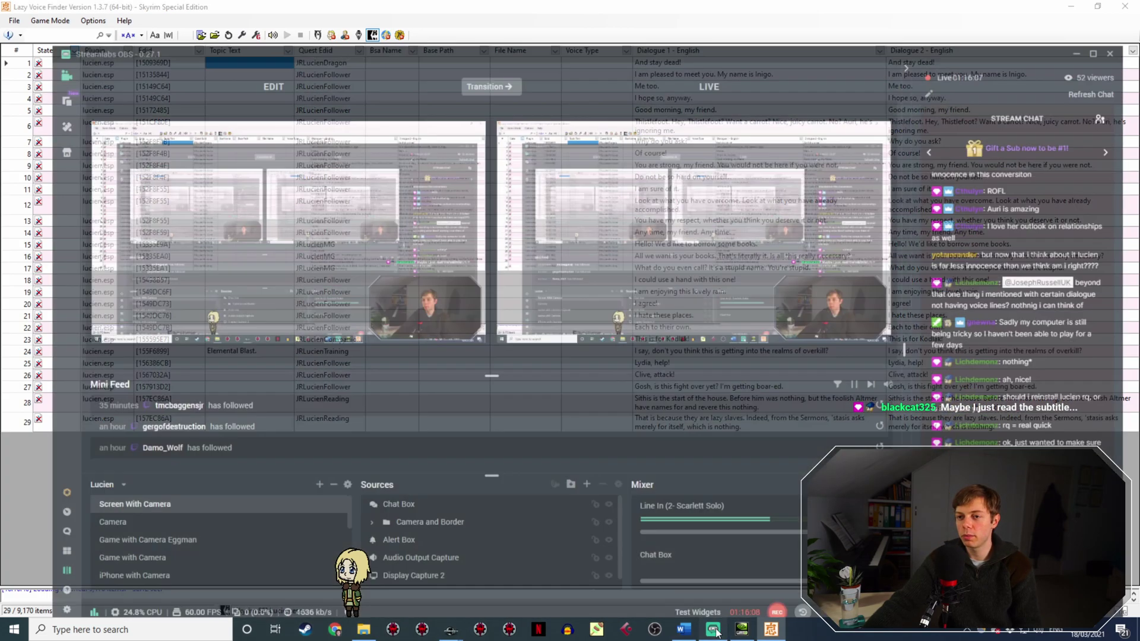
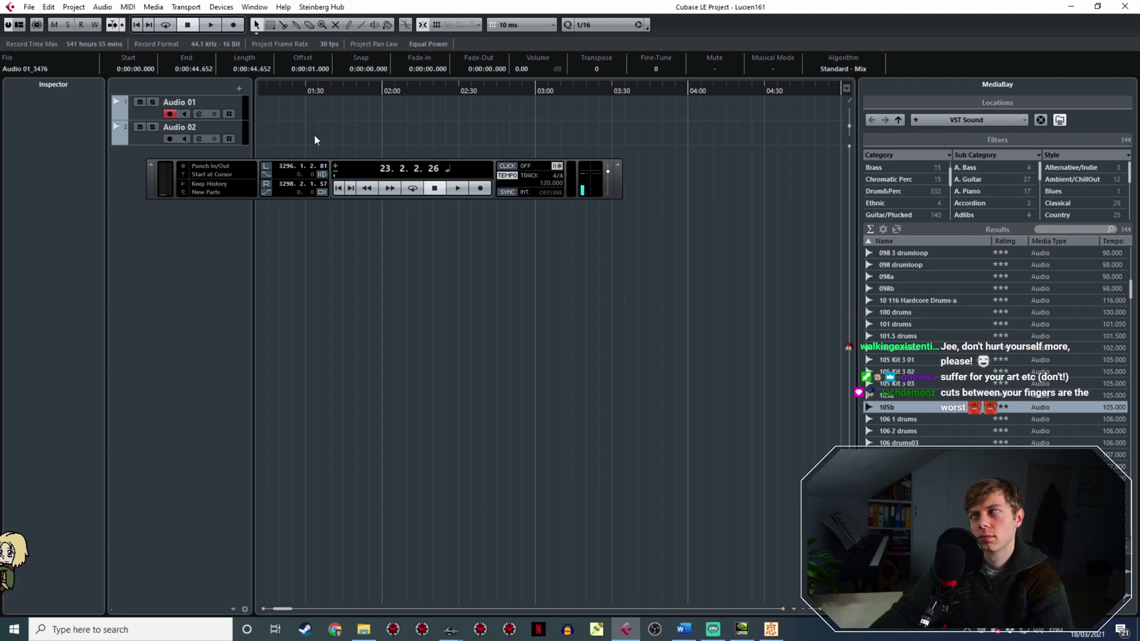
In Cubase, record a new take on Audio 01 from about 46 seconds, consulting the unvoiced lines in Lazy Voice Finder.
{"action": "middle_click_drag", "start_coordinate": [314, 144], "coordinate": [496, 103]}
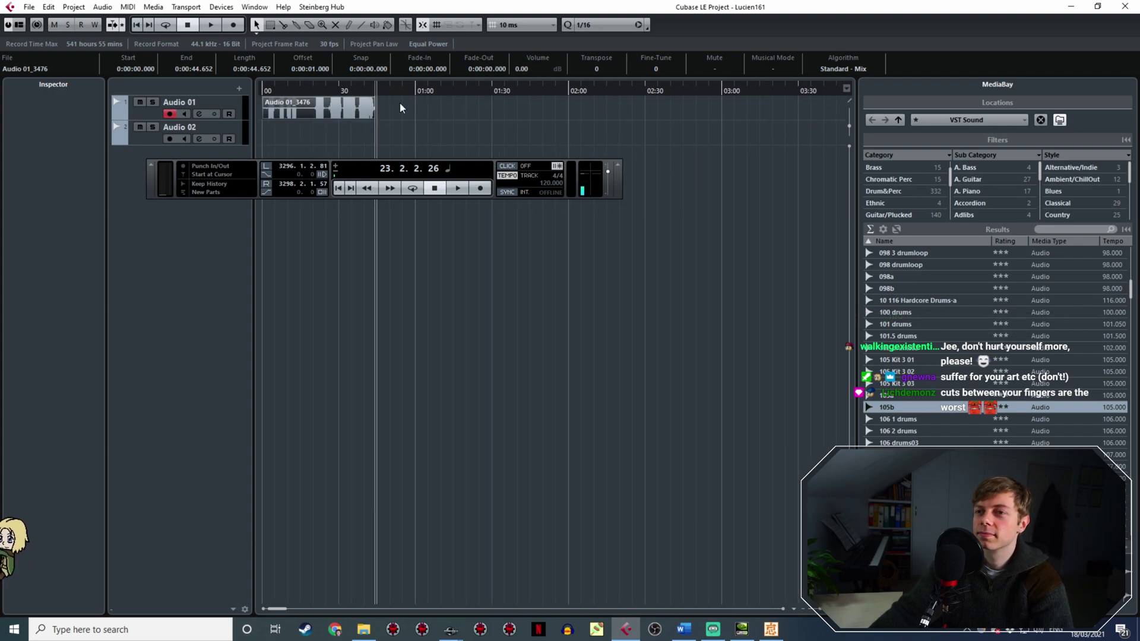
{"action": "scroll", "coordinate": [399, 104], "scroll_direction": "up", "scroll_amount": 8, "text": "ctrl"}
{"action": "middle_click_drag", "start_coordinate": [338, 125], "coordinate": [552, 117]}
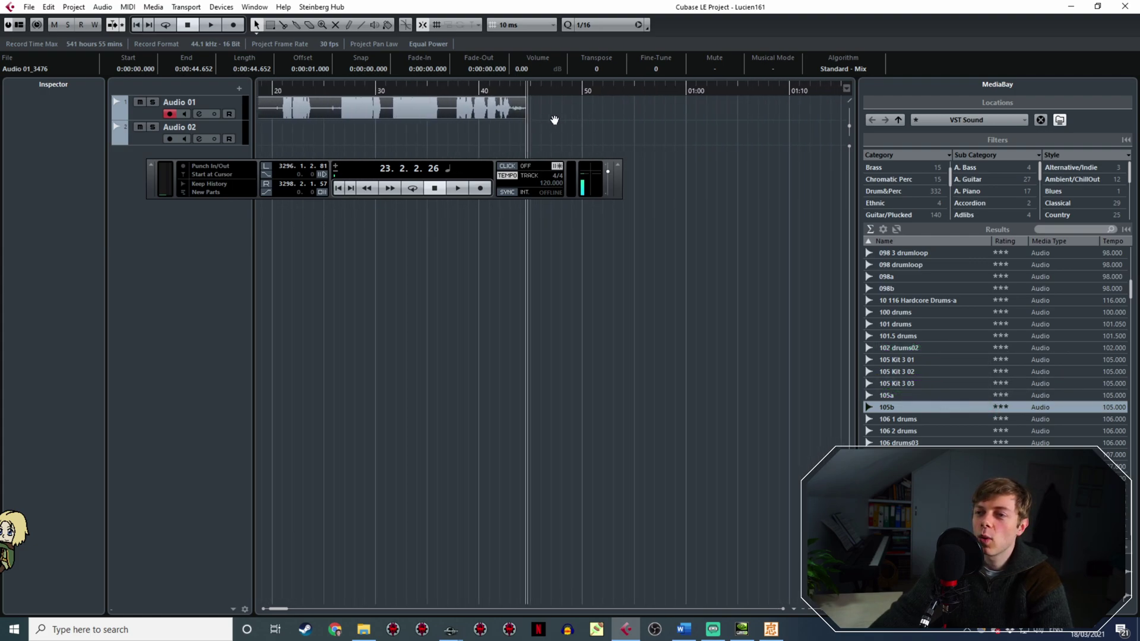
{"action": "left_click", "coordinate": [481, 190]}
{"action": "left_click", "coordinate": [446, 629]}
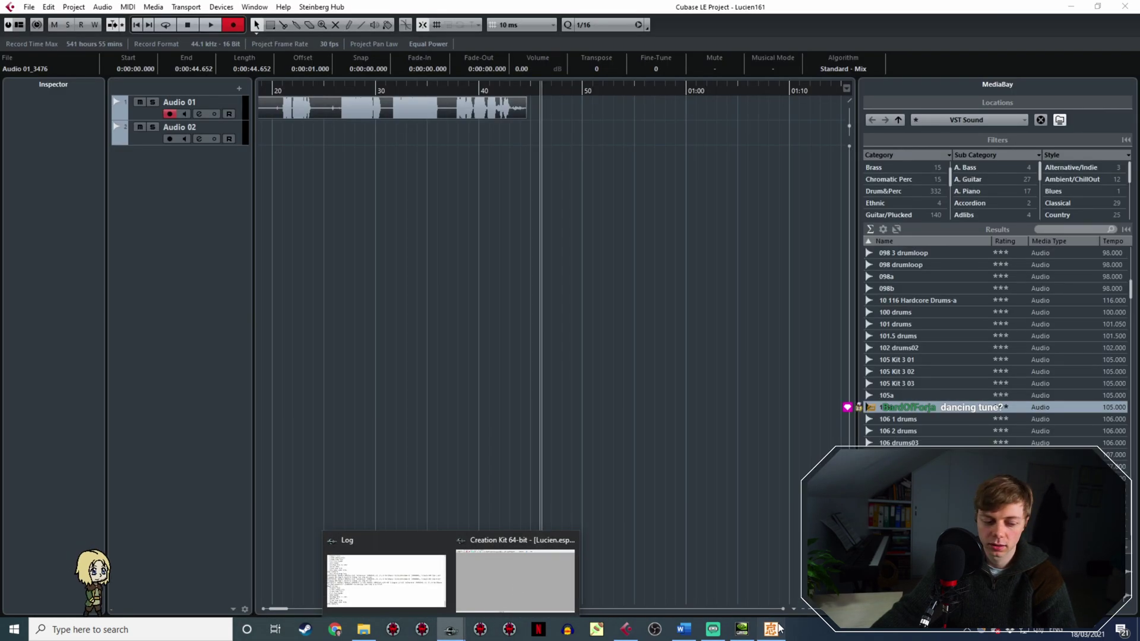
{"action": "left_click", "coordinate": [778, 628]}
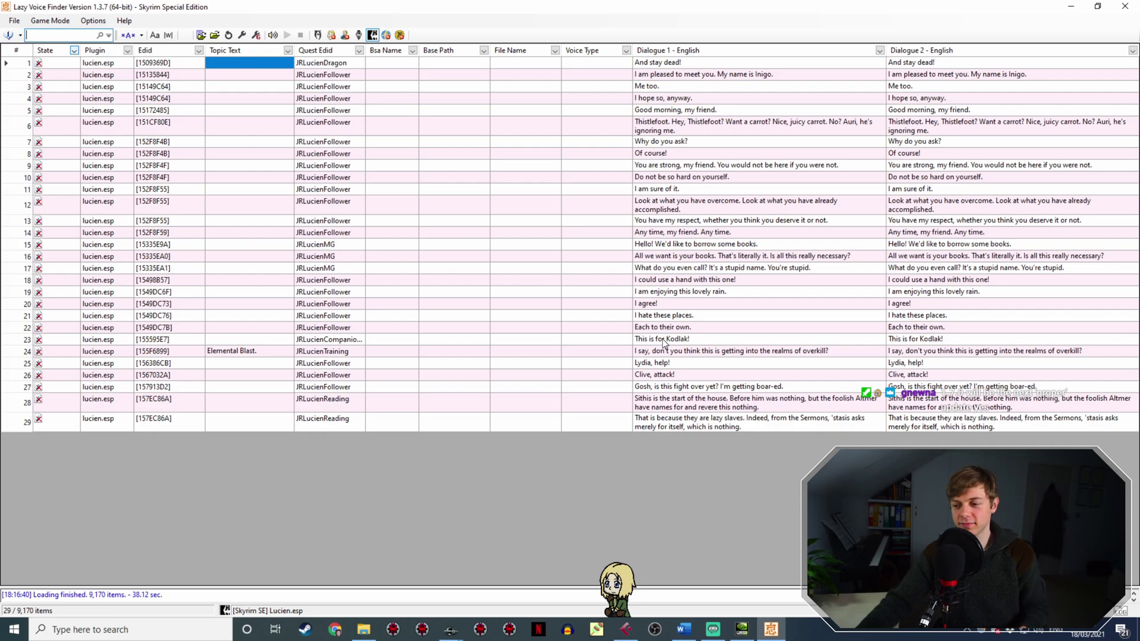
{"action": "left_click", "coordinate": [626, 629]}
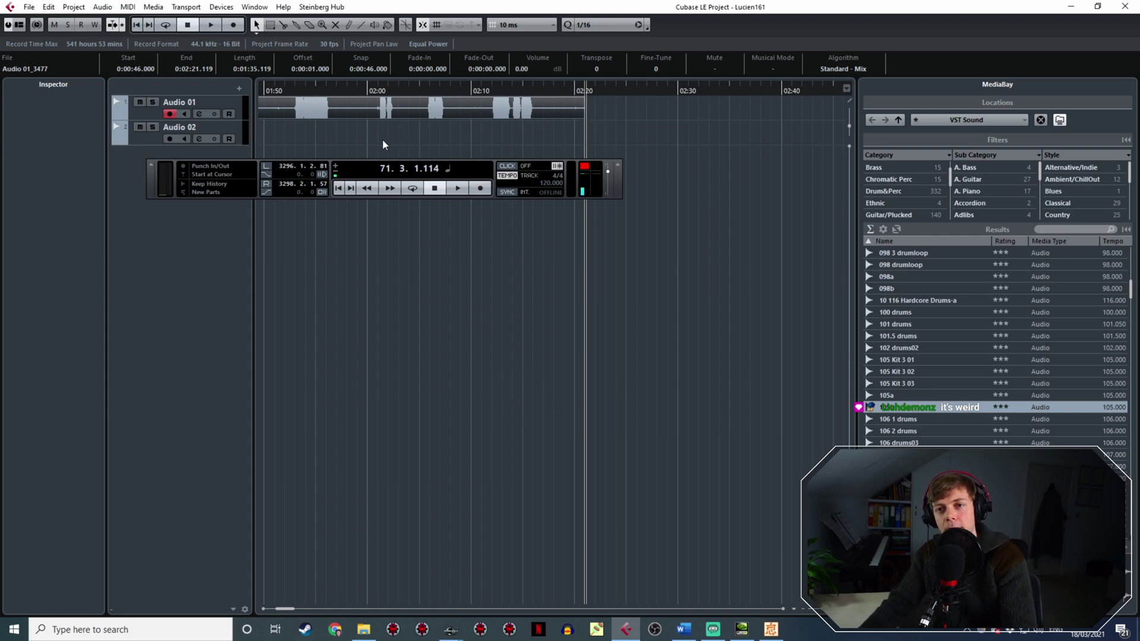
Play back the Audio 01_3476 recording from near its beginning.
{"action": "scroll", "coordinate": [382, 140], "scroll_direction": "down", "scroll_amount": 4, "text": "ctrl"}
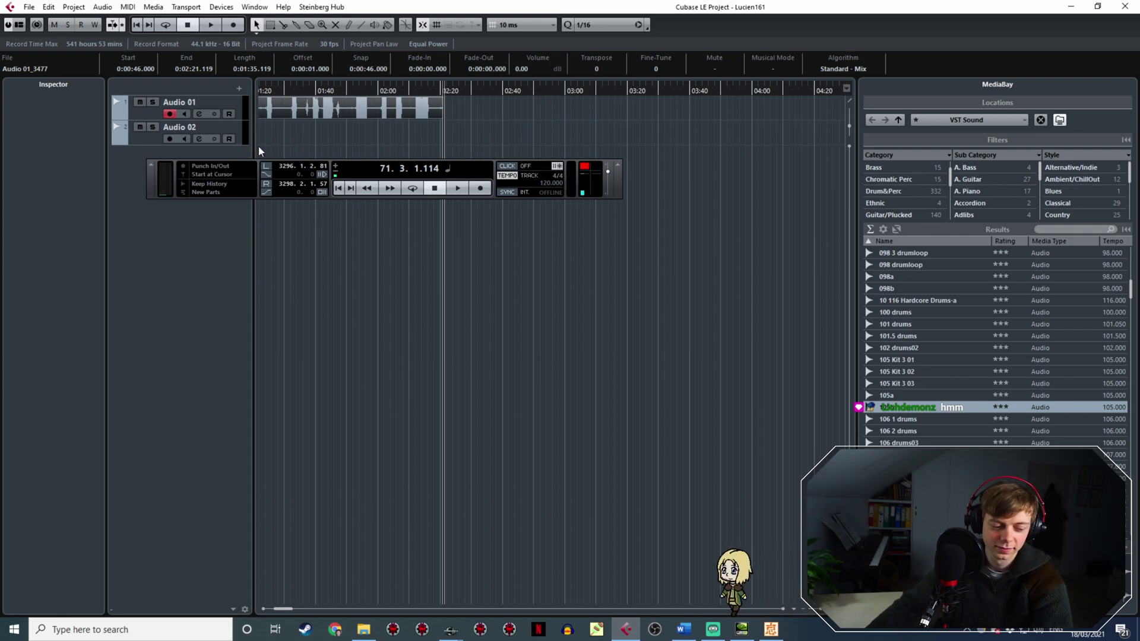
{"action": "scroll", "coordinate": [257, 151], "scroll_direction": "down", "scroll_amount": 1, "text": "ctrl"}
{"action": "middle_click_drag", "start_coordinate": [311, 138], "coordinate": [486, 156]}
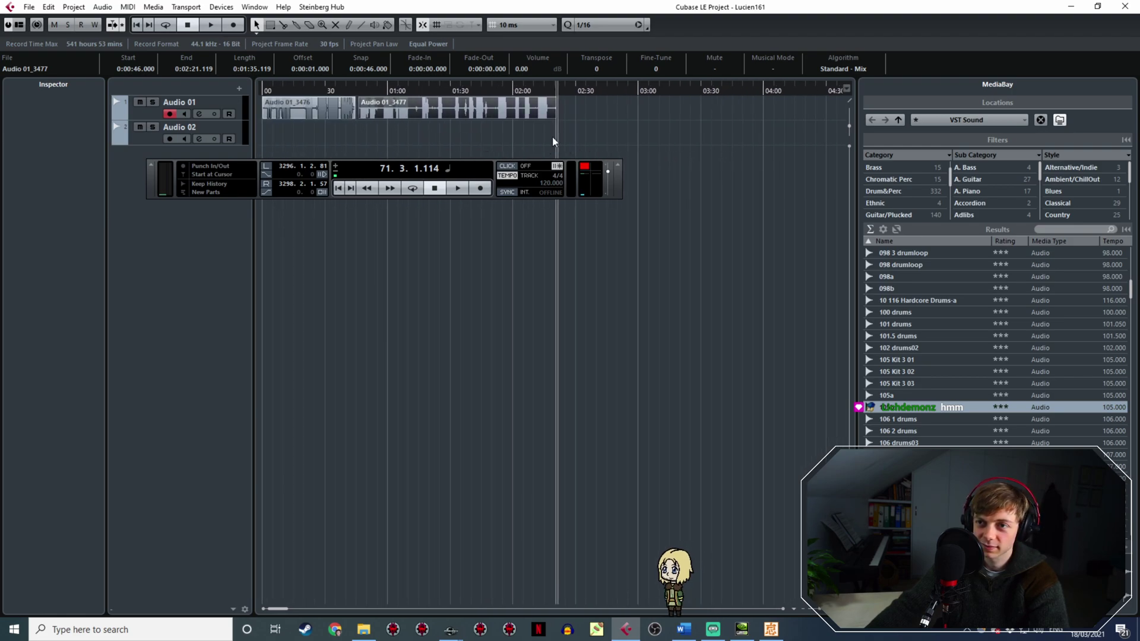
{"action": "left_click", "coordinate": [271, 90]}
{"action": "key", "text": "space"}
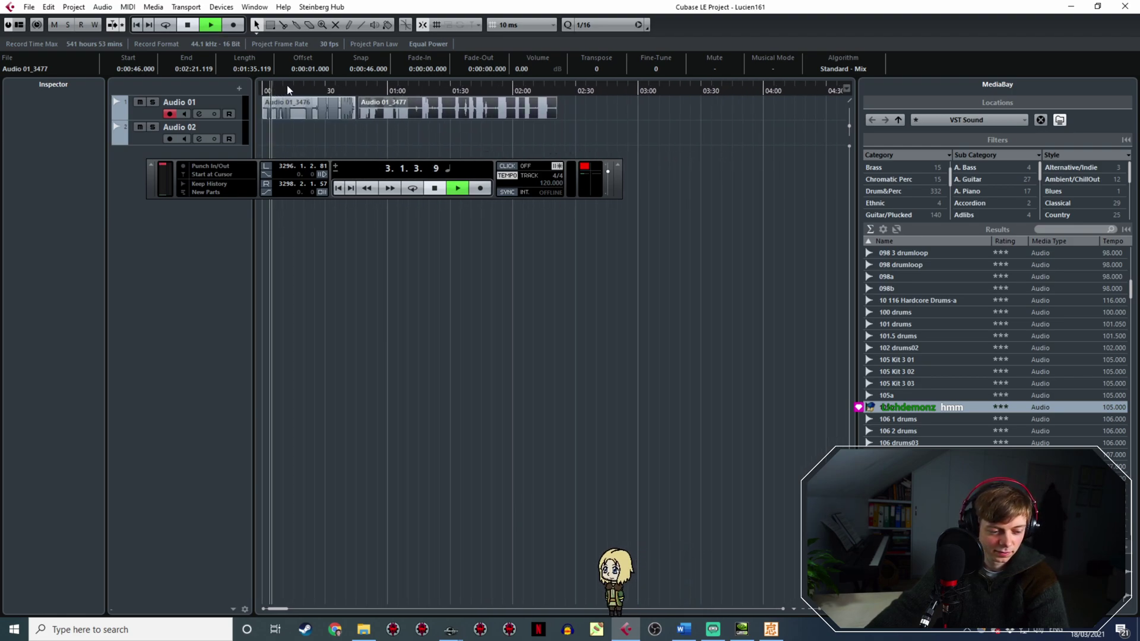
{"action": "scroll", "coordinate": [340, 117], "scroll_direction": "up", "scroll_amount": 4, "text": "ctrl"}
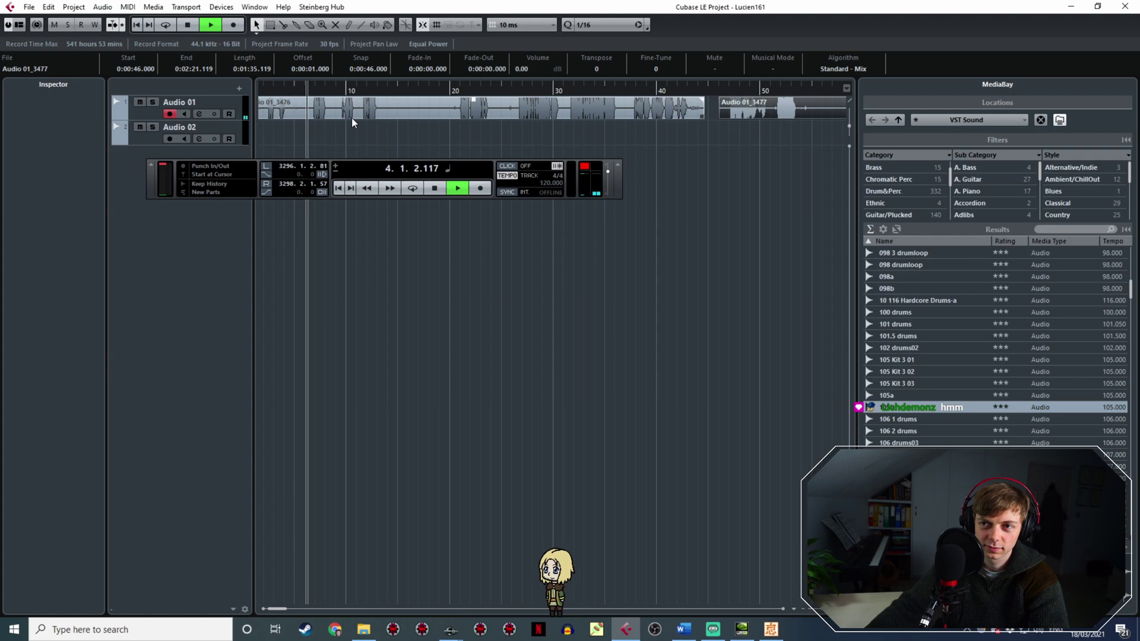
{"action": "key", "text": "space"}
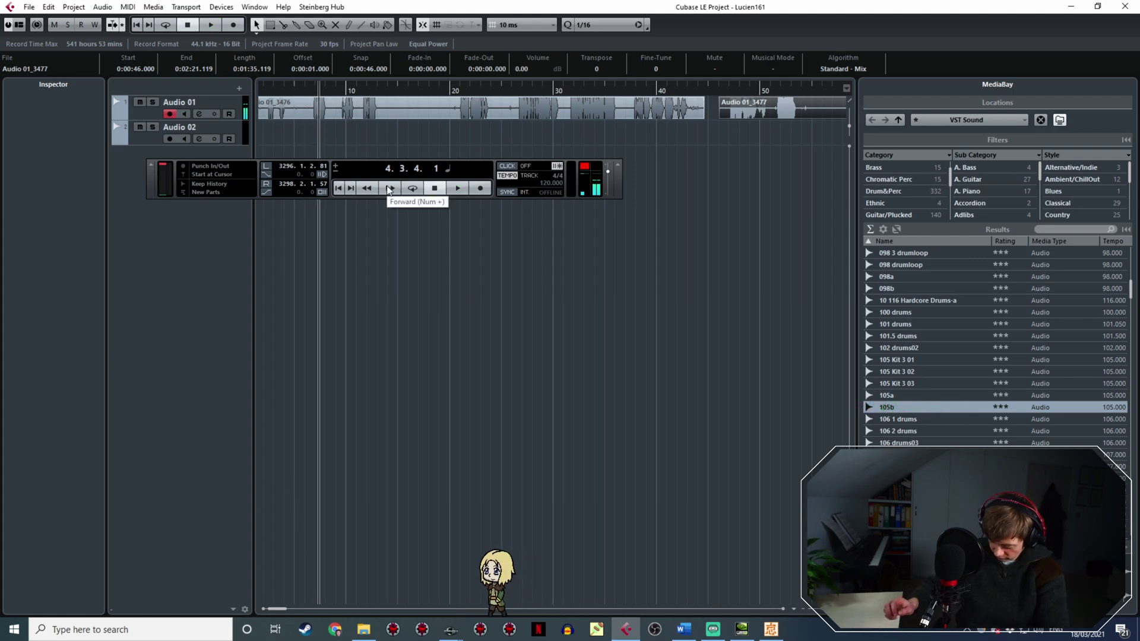
{"action": "key", "text": "space"}
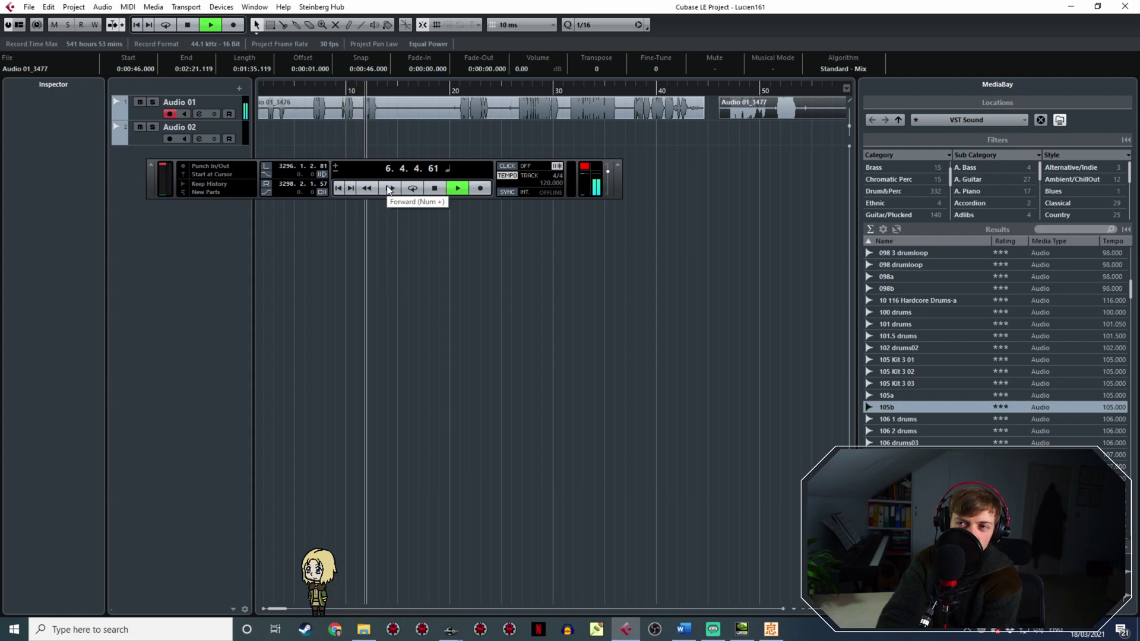
Replay the parts of Audio 01_3476 starting at about 7 seconds and about 20 seconds.
{"action": "left_click", "coordinate": [458, 88]}
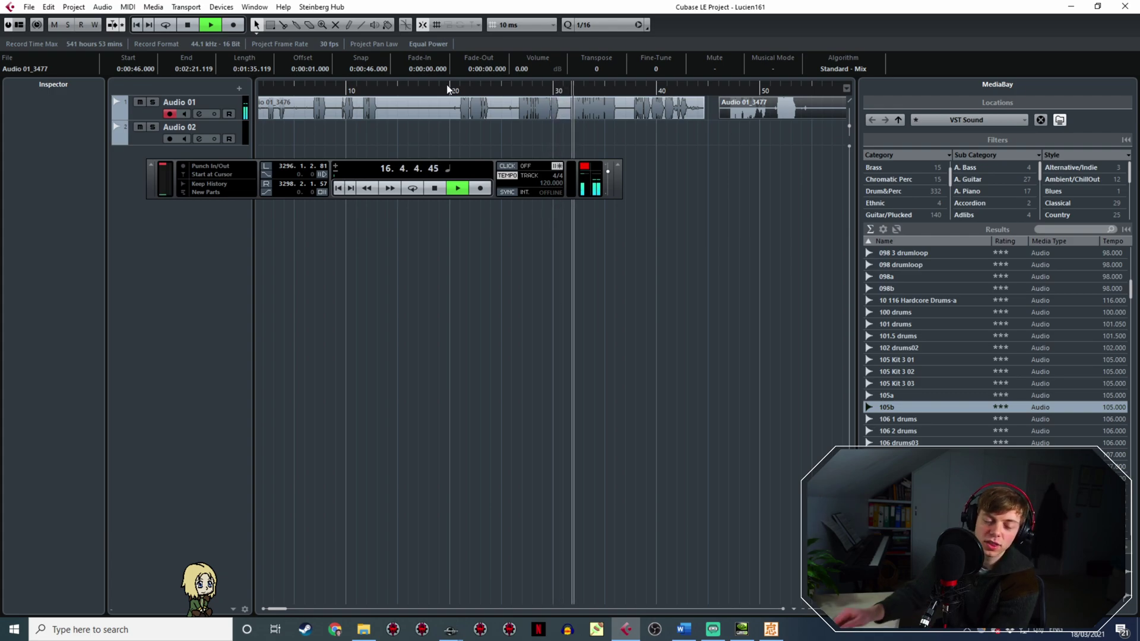
{"action": "left_click", "coordinate": [316, 94]}
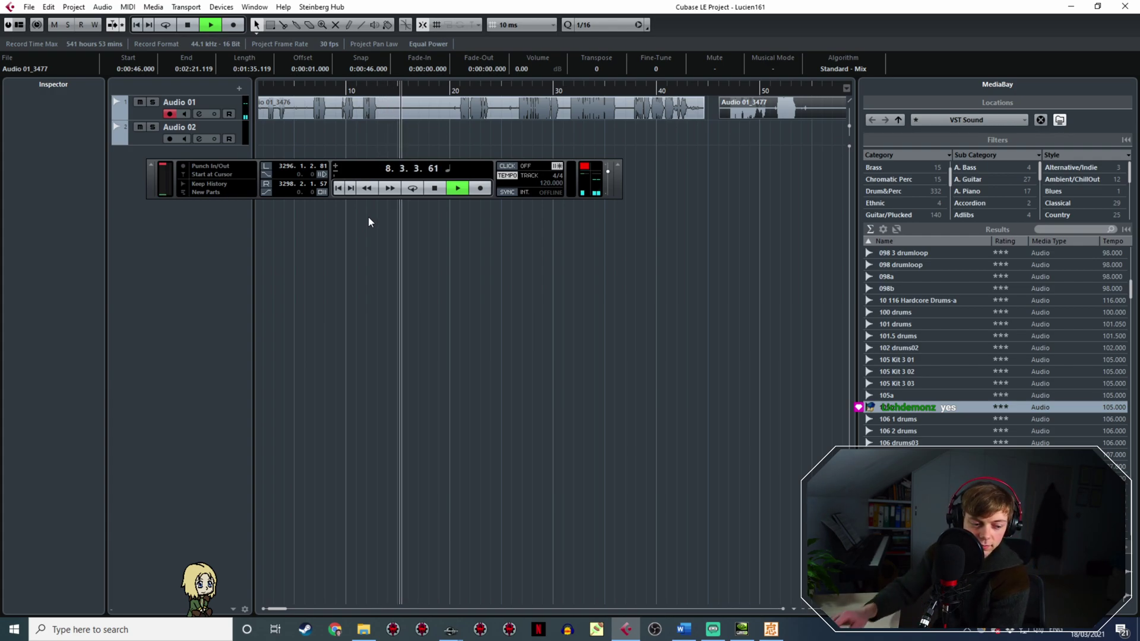
{"action": "left_click", "coordinate": [444, 92]}
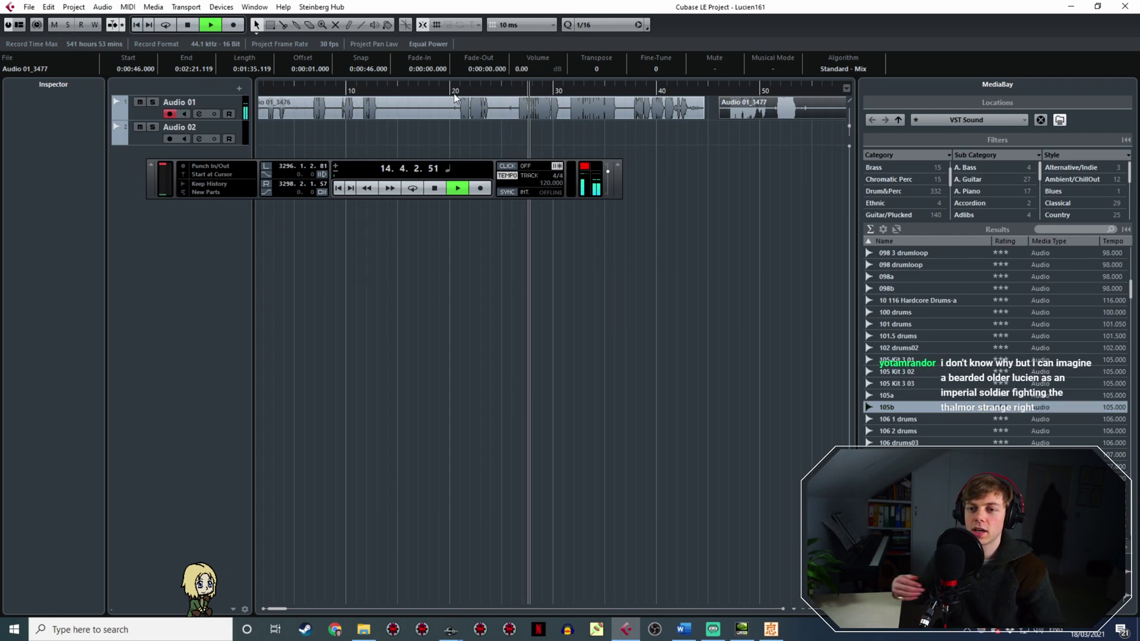
{"action": "key", "text": "space"}
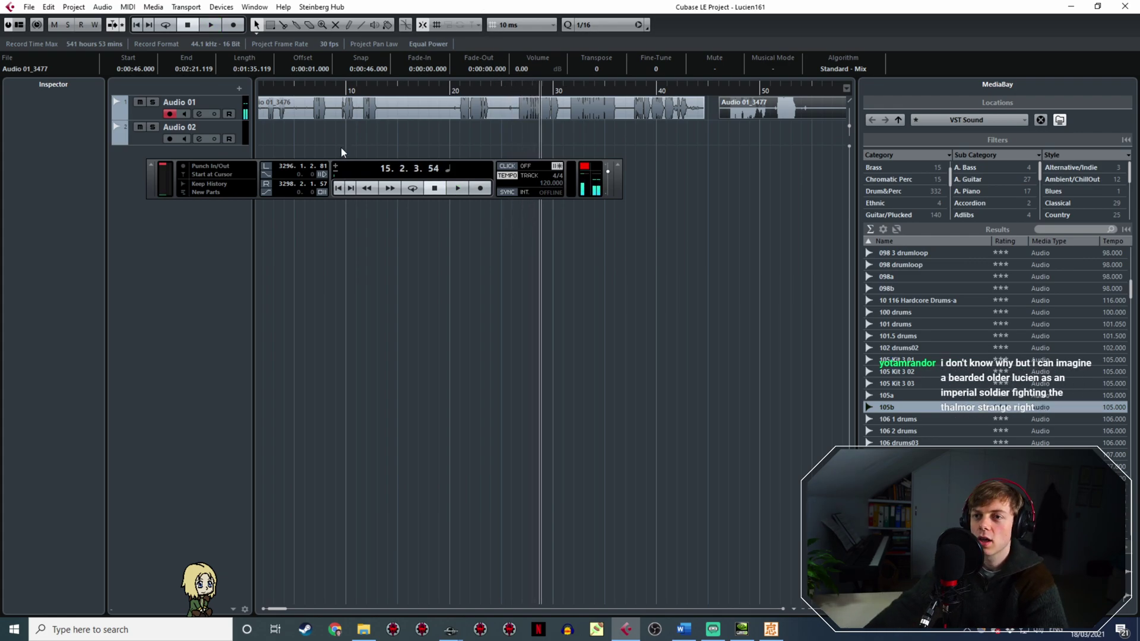
Locate the short take at about 12 seconds in Audio 01_3476 and set the locators from 6.4.1.105 to 7.2.3.96.
{"action": "key", "text": "g"}
{"action": "left_click", "coordinate": [279, 90]}
{"action": "key", "text": "space"}
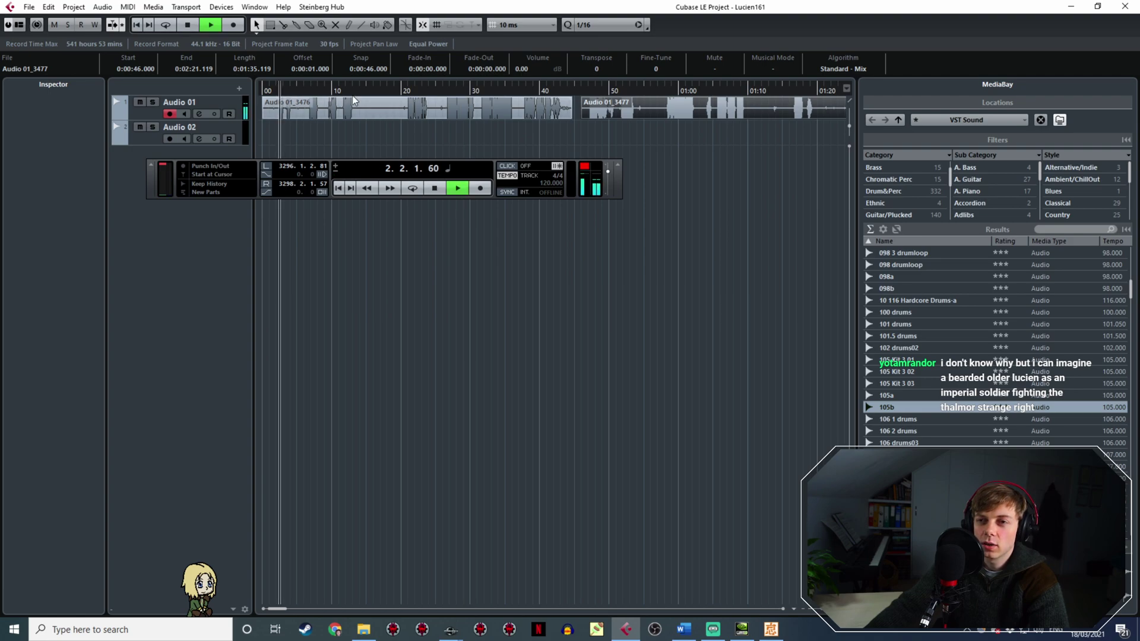
{"action": "left_click", "coordinate": [342, 92]}
{"action": "key", "text": "h"}
{"action": "key", "text": "h"}
{"action": "key", "text": "h"}
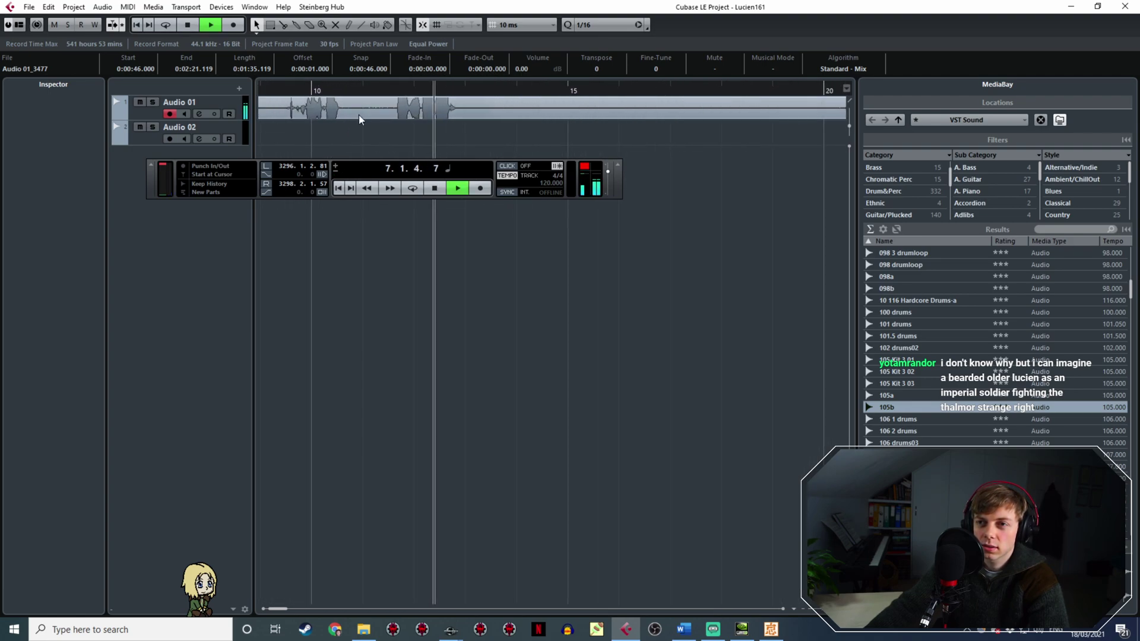
{"action": "left_click", "coordinate": [394, 90]}
{"action": "key", "text": "space"}
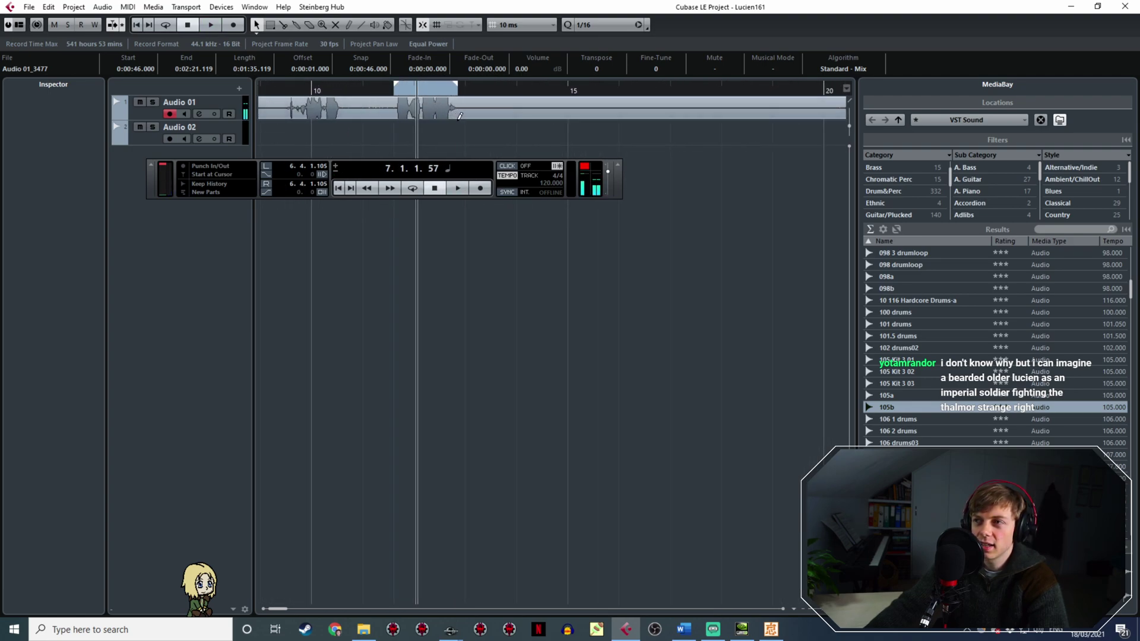
{"action": "left_click_drag", "start_coordinate": [460, 116], "coordinate": [458, 116]}
Open the Export Audio Mixdown settings, tighten the range start to 6.4.2.14 and play the range to check it.
{"action": "left_click", "coordinate": [28, 7]}
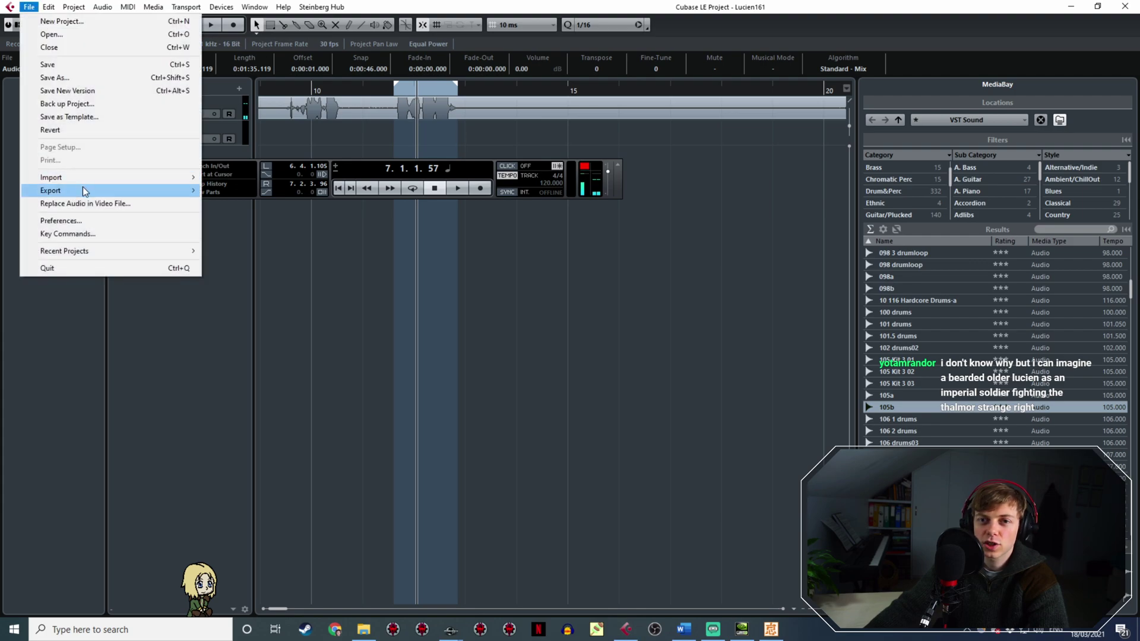
{"action": "mouse_move", "coordinate": [84, 188]}
{"action": "left_click", "coordinate": [253, 215]}
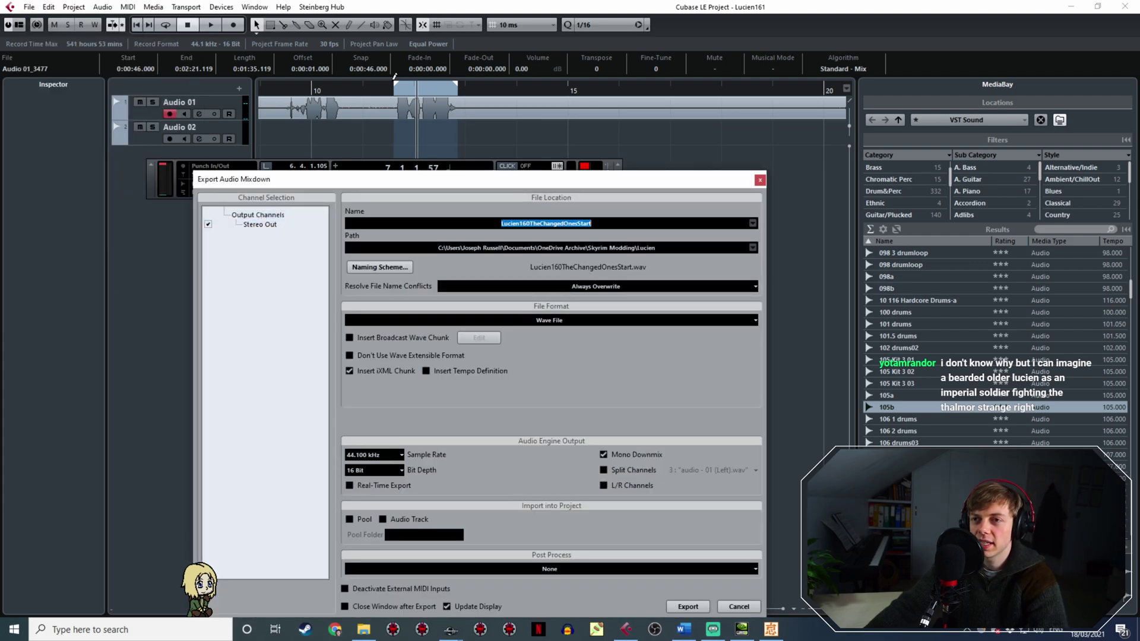
{"action": "left_click_drag", "start_coordinate": [396, 88], "coordinate": [398, 95]}
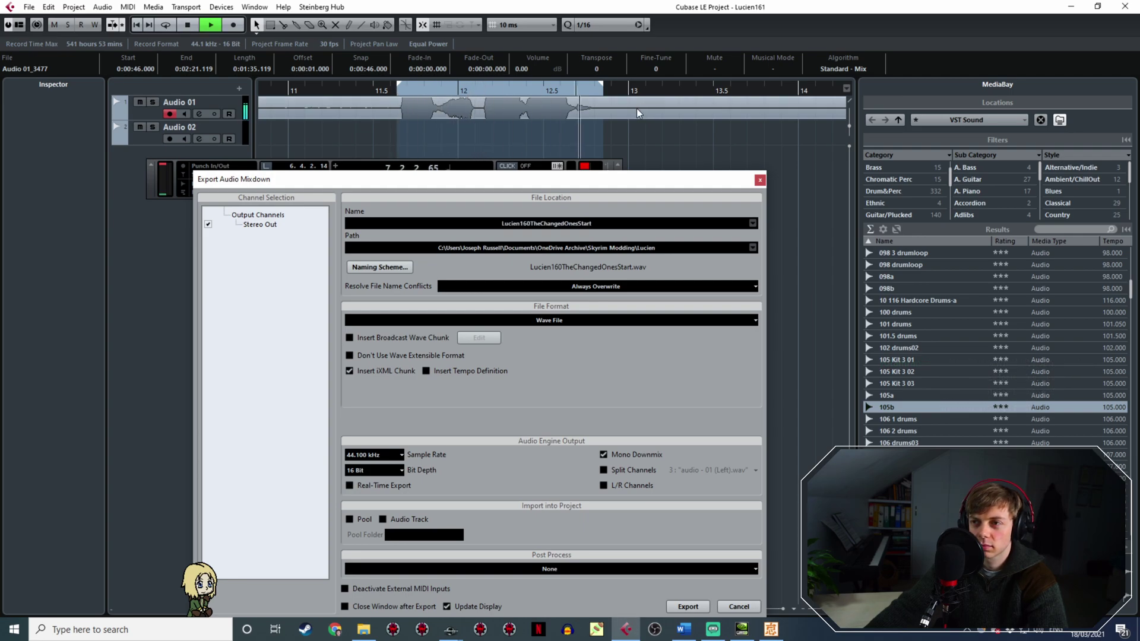
{"action": "key", "text": "space"}
Name the mixdown file Lucien161AndStayDead.
{"action": "left_click", "coordinate": [605, 226]}
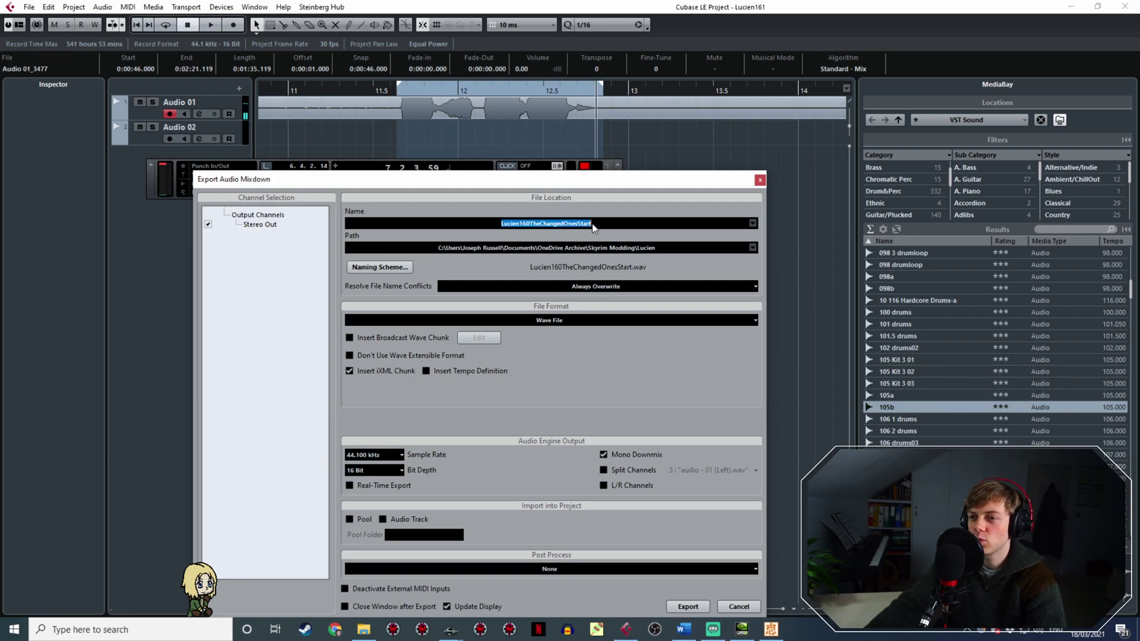
{"action": "left_click_drag", "start_coordinate": [567, 227], "coordinate": [525, 226]}
{"action": "type", "text": "1"}
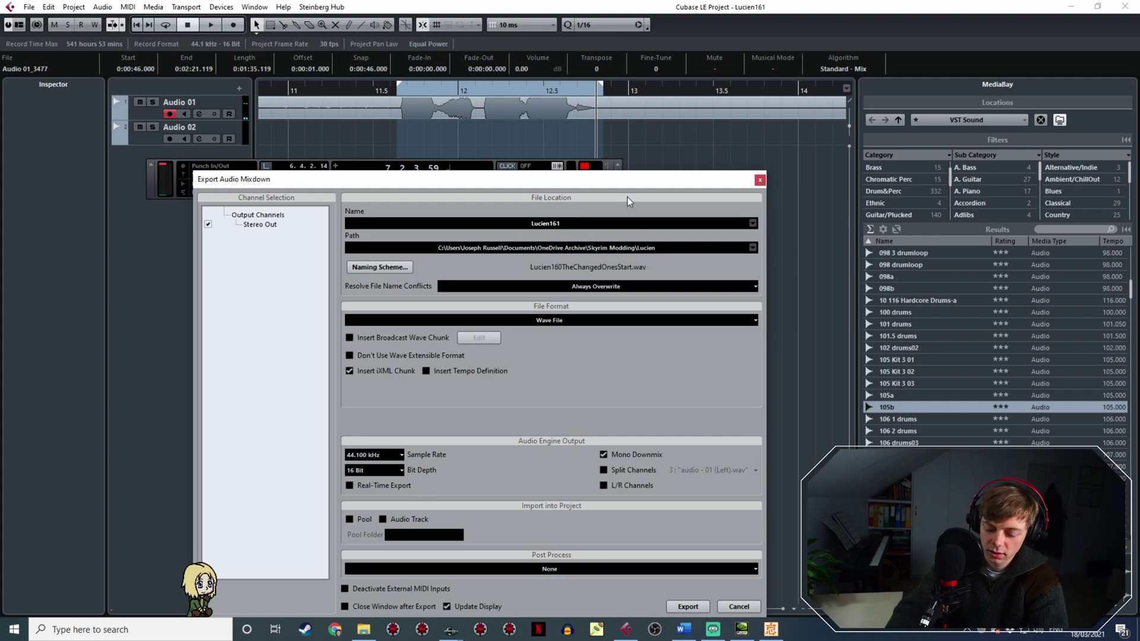
{"action": "type", "text": "AndStayDead"}
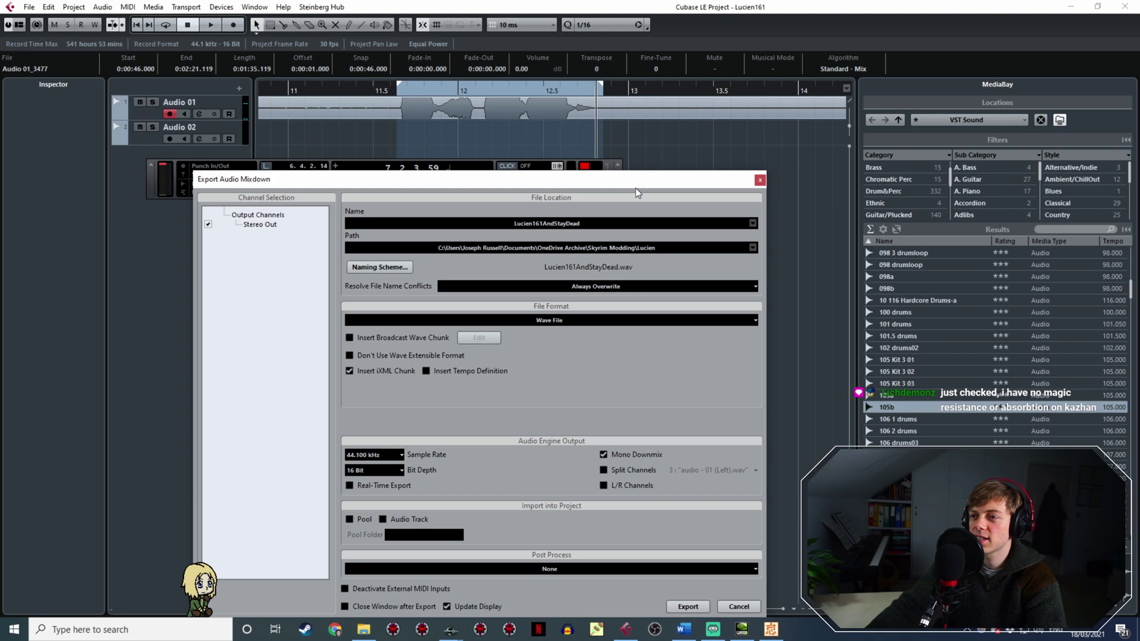
Export the selected range as the Lucien161AndStayDead mixdown.
{"action": "left_click_drag", "start_coordinate": [635, 187], "coordinate": [492, 104]}
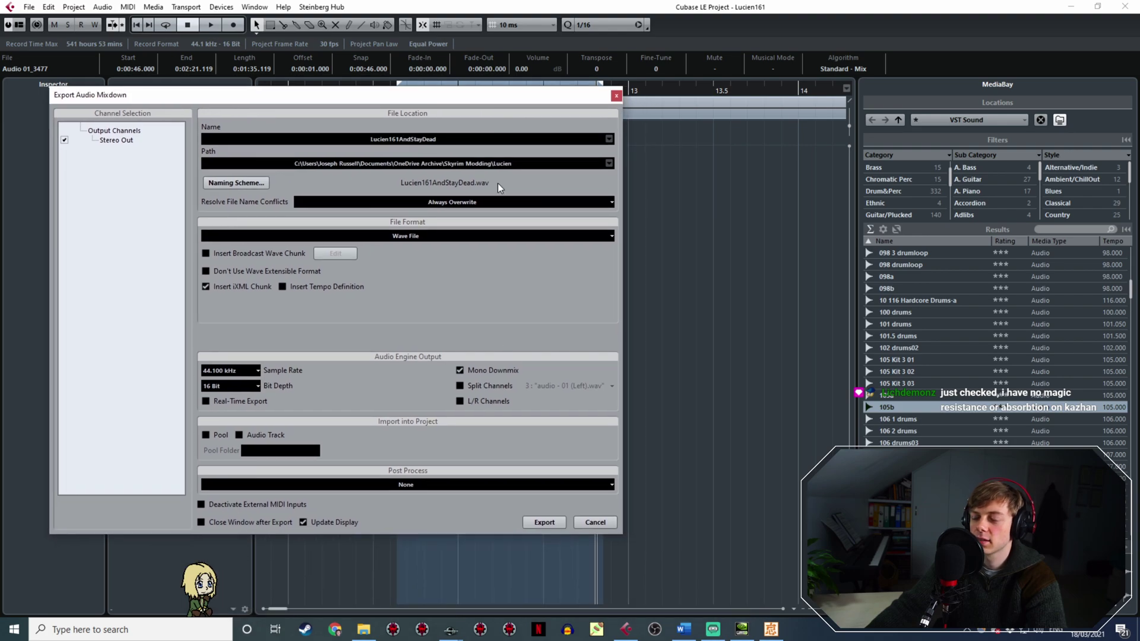
{"action": "left_click", "coordinate": [542, 524]}
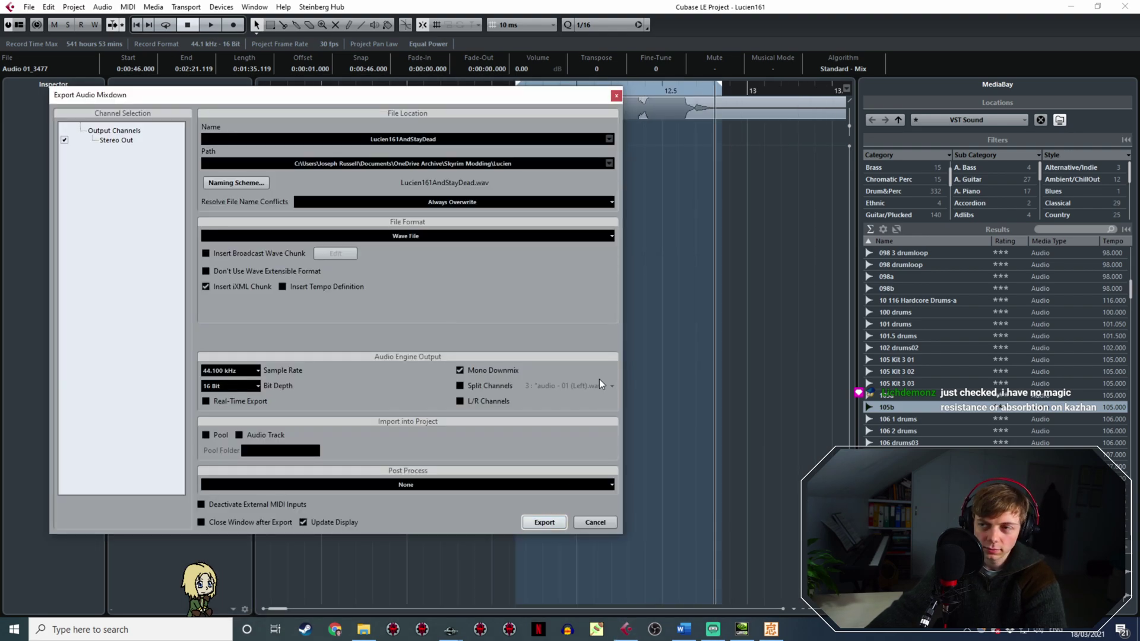
Play the Audio 01 take starting at about 21 seconds and set the locators around it from 11.2.4.91 to 12.4.2.24.
{"action": "left_click_drag", "start_coordinate": [515, 95], "coordinate": [578, 291]}
{"action": "scroll", "coordinate": [688, 194], "scroll_direction": "down", "scroll_amount": 5, "text": "ctrl"}
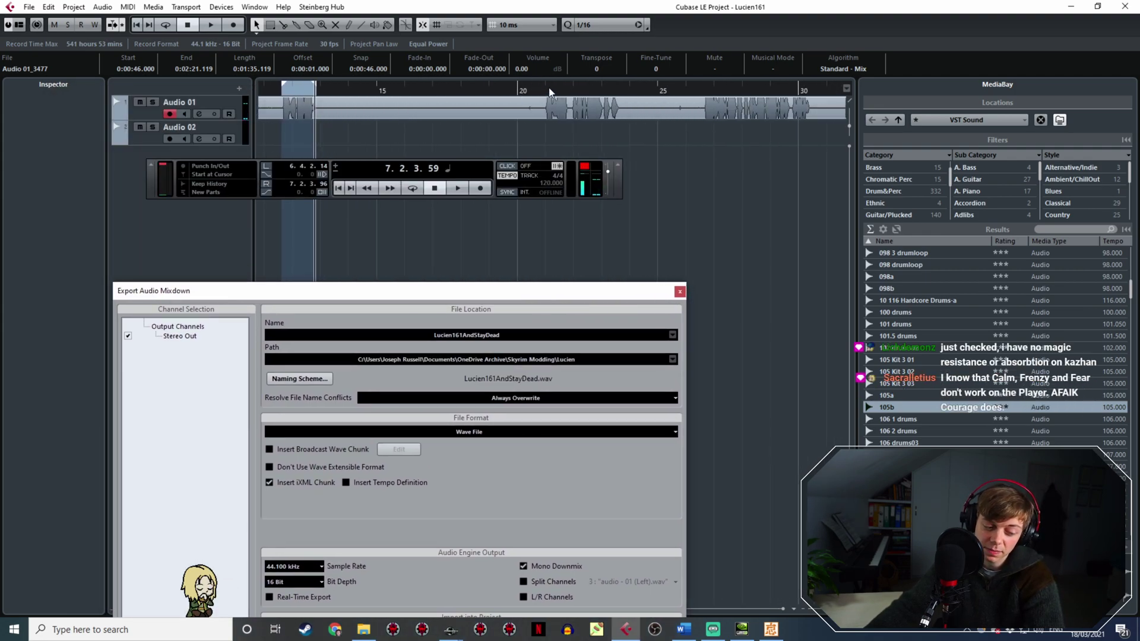
{"action": "left_click", "coordinate": [545, 92]}
{"action": "key", "text": "space"}
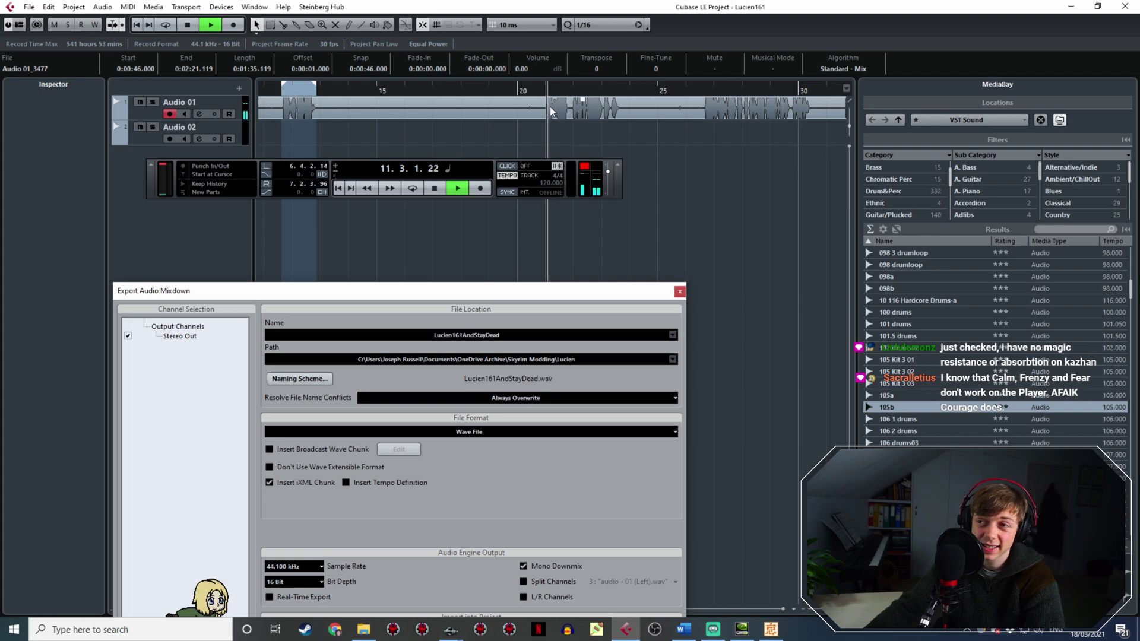
{"action": "scroll", "coordinate": [514, 84], "scroll_direction": "up", "scroll_amount": 3, "text": "ctrl"}
{"action": "left_click_drag", "start_coordinate": [514, 85], "coordinate": [807, 88]}
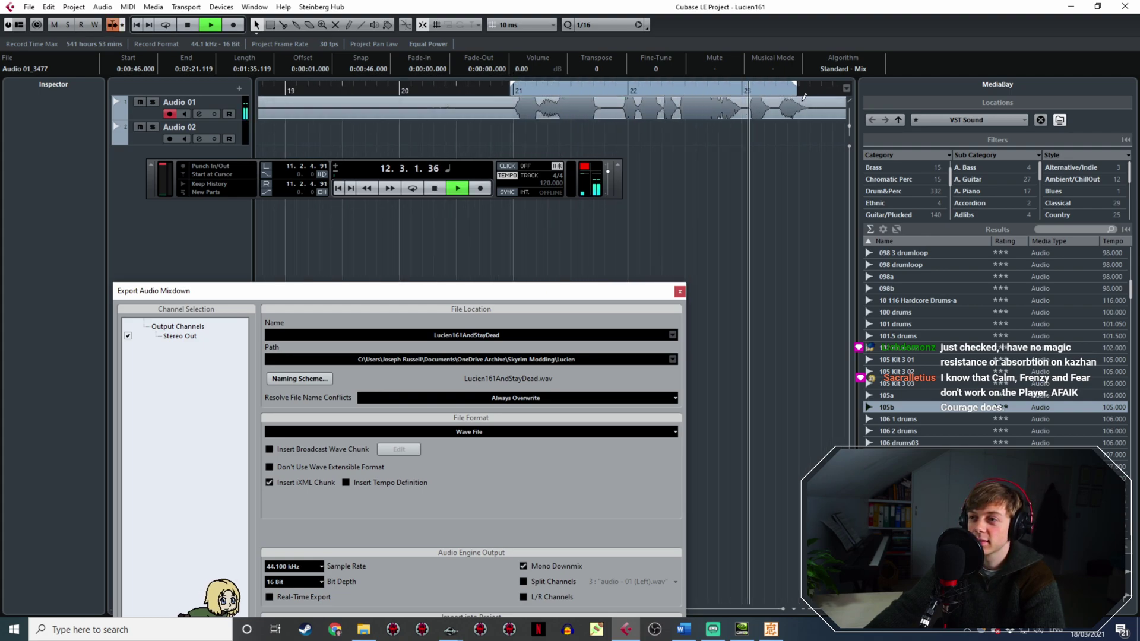
{"action": "key", "text": "space"}
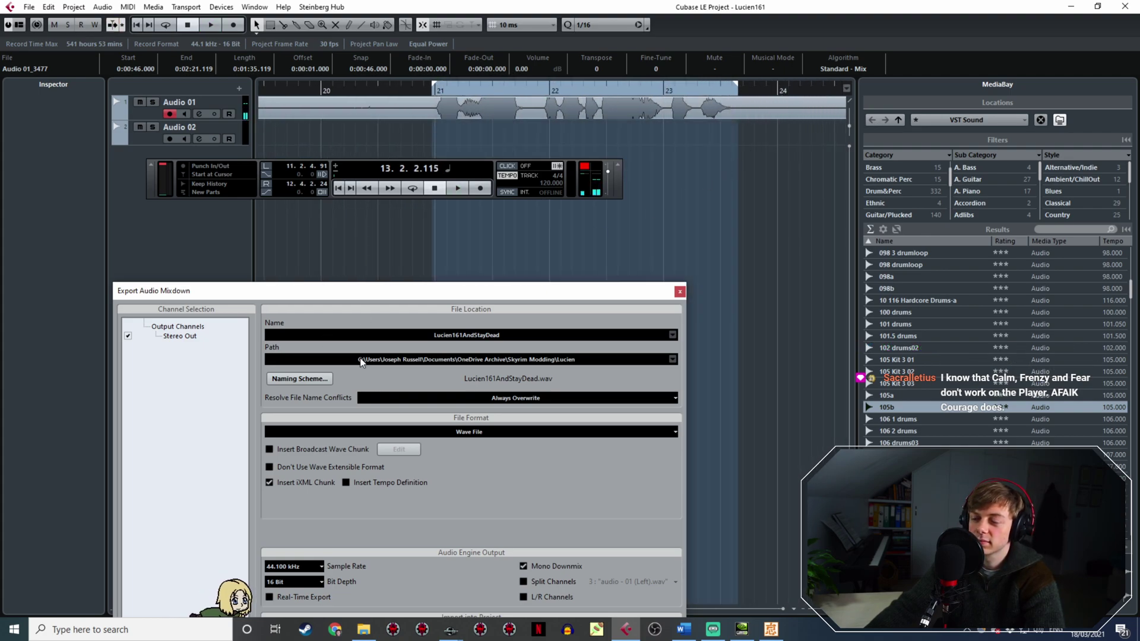
Name the mixdown file Lucien161HelloBooks and export it.
{"action": "left_click_drag", "start_coordinate": [498, 336], "coordinate": [480, 336]}
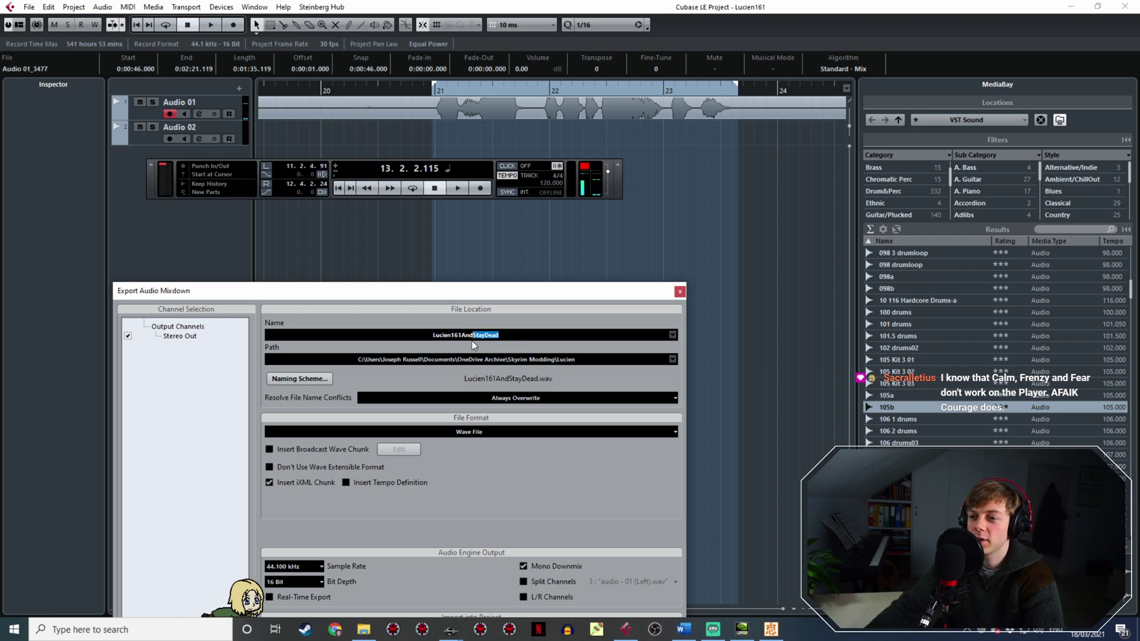
{"action": "left_click", "coordinate": [507, 336]}
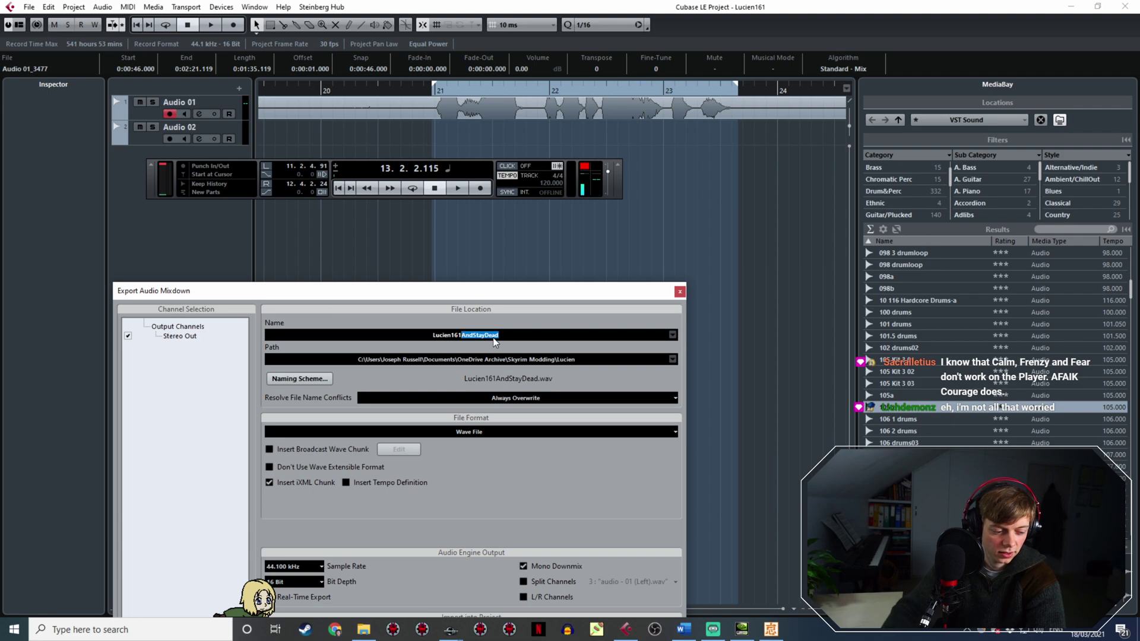
{"action": "type", "text": "Hello"}
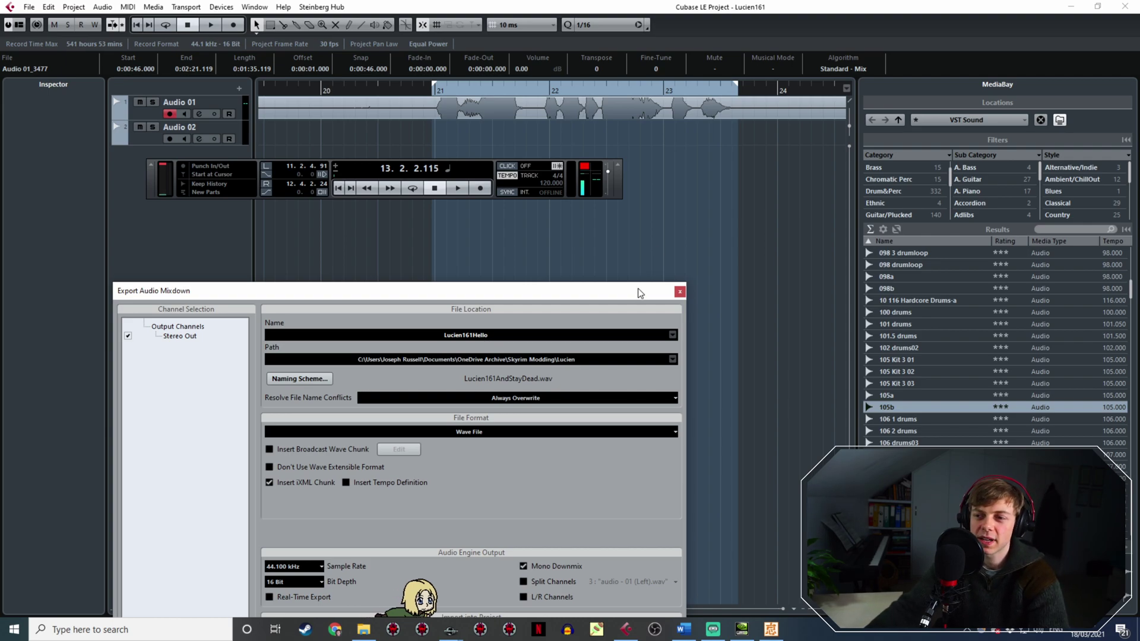
{"action": "left_click_drag", "start_coordinate": [585, 290], "coordinate": [584, 232]}
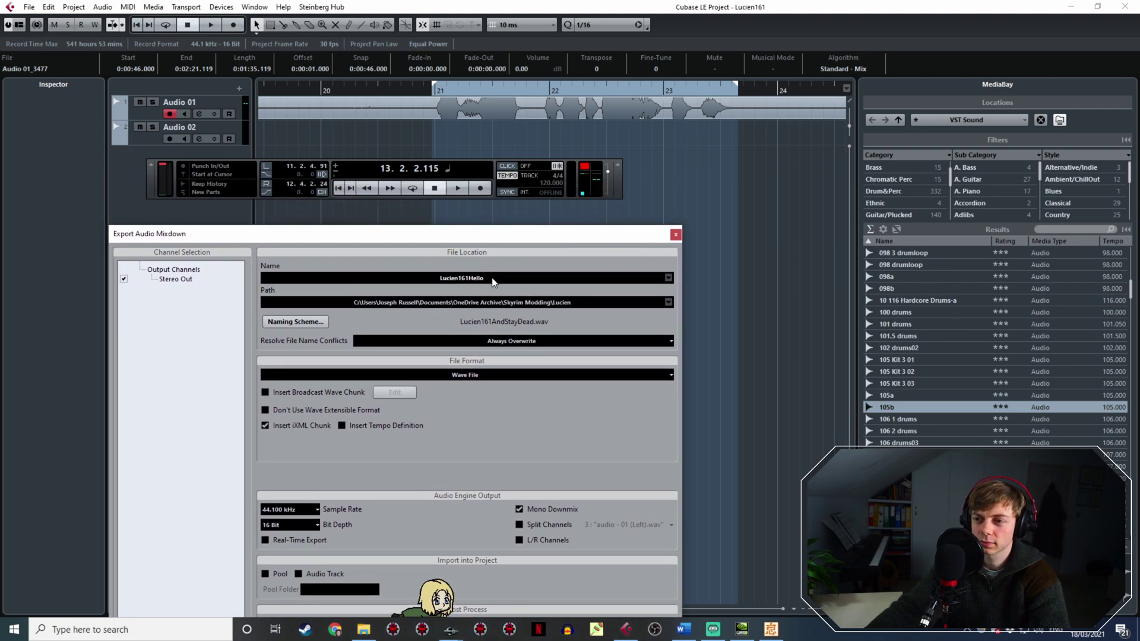
{"action": "type", "text": "Books"}
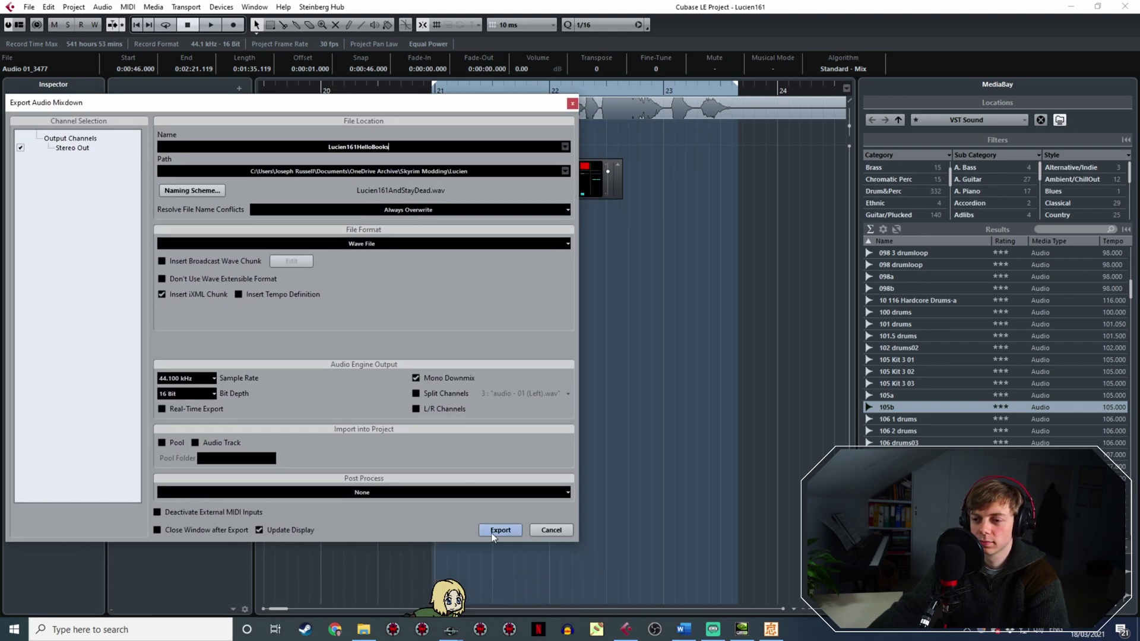
{"action": "left_click", "coordinate": [491, 528]}
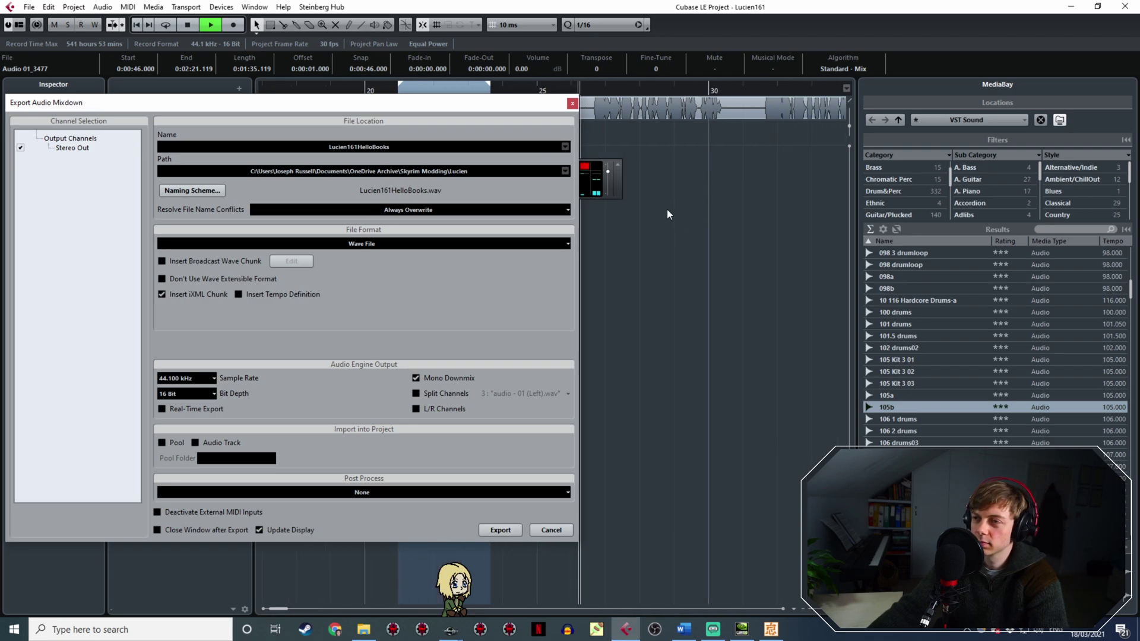
Play the Audio 01 take starting at about 31.6 seconds and set the locators from 16.4.2.14 to 21.4.3.57.
{"action": "left_click_drag", "start_coordinate": [502, 102], "coordinate": [625, 227]}
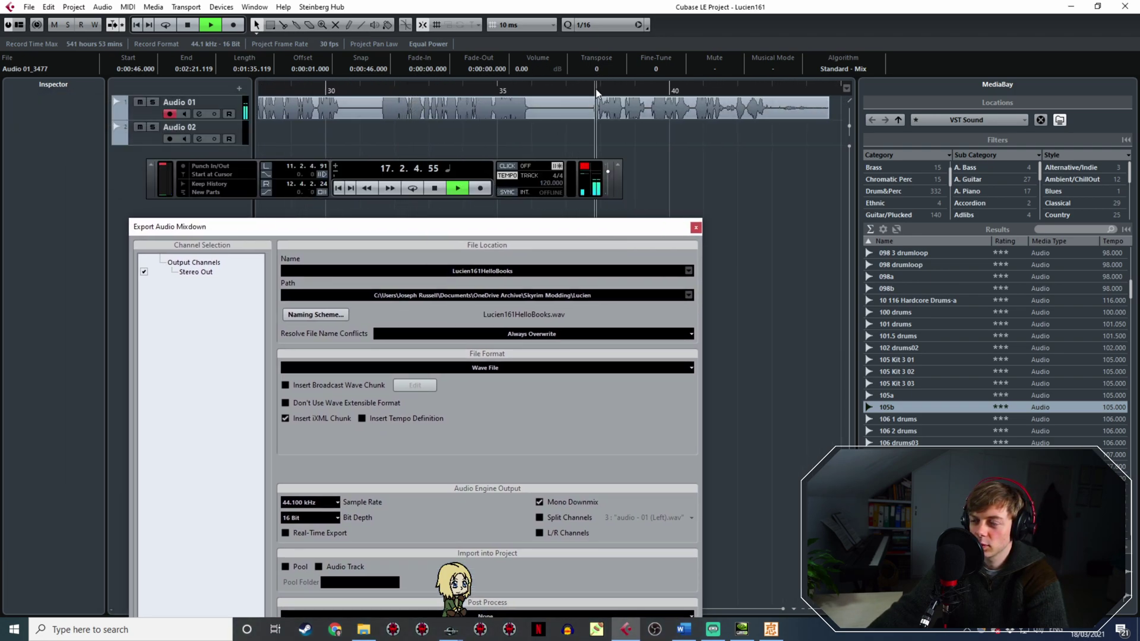
{"action": "left_click", "coordinate": [381, 91]}
{"action": "scroll", "coordinate": [380, 92], "scroll_direction": "up", "scroll_amount": 3, "text": "ctrl"}
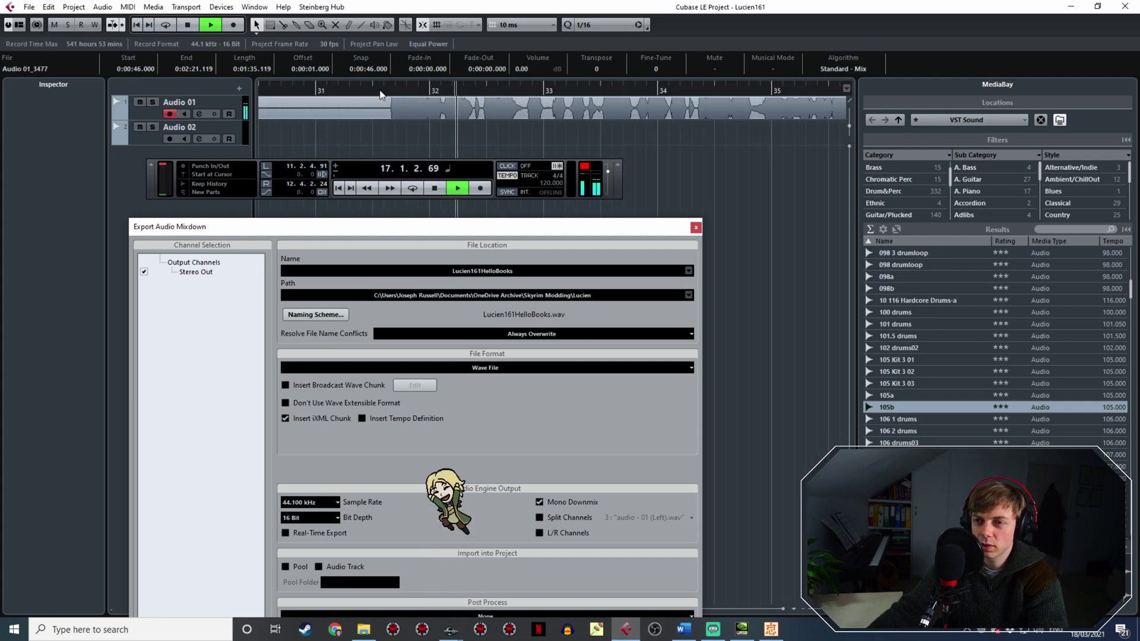
{"action": "scroll", "coordinate": [380, 93], "scroll_direction": "up", "scroll_amount": 1, "text": "ctrl"}
{"action": "key", "text": "space"}
{"action": "left_click_drag", "start_coordinate": [391, 85], "coordinate": [547, 119]}
Listen to the takes around the range's end and shorten the range so it ends at 19.1.1.76.
{"action": "left_click", "coordinate": [526, 85]}
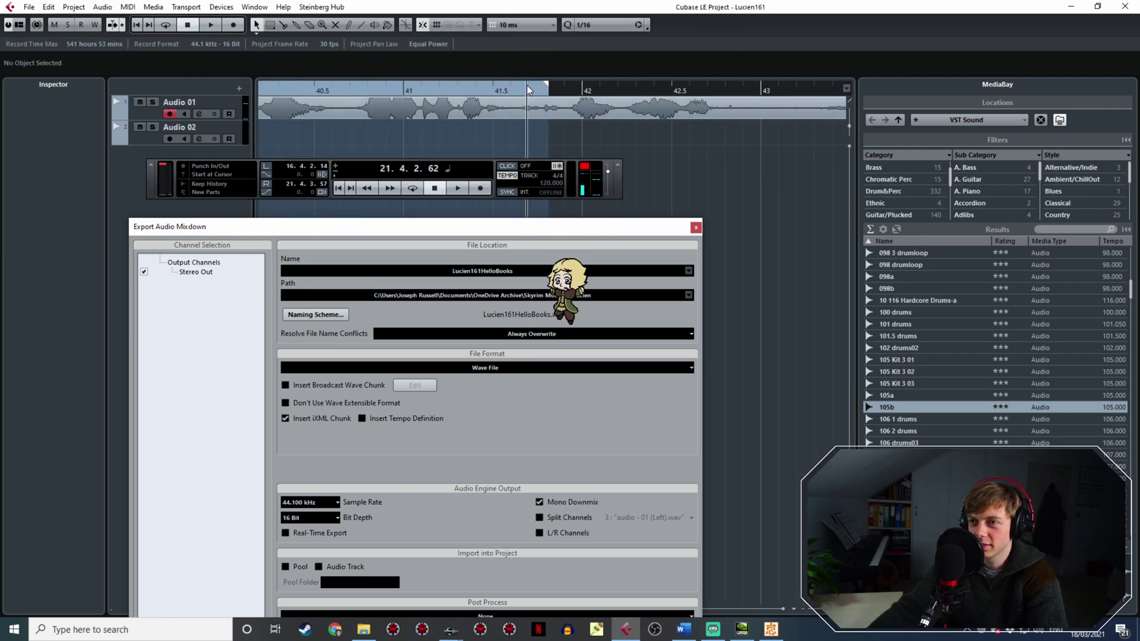
{"action": "key", "text": "space"}
{"action": "scroll", "coordinate": [567, 103], "scroll_direction": "down", "scroll_amount": 5, "text": "ctrl"}
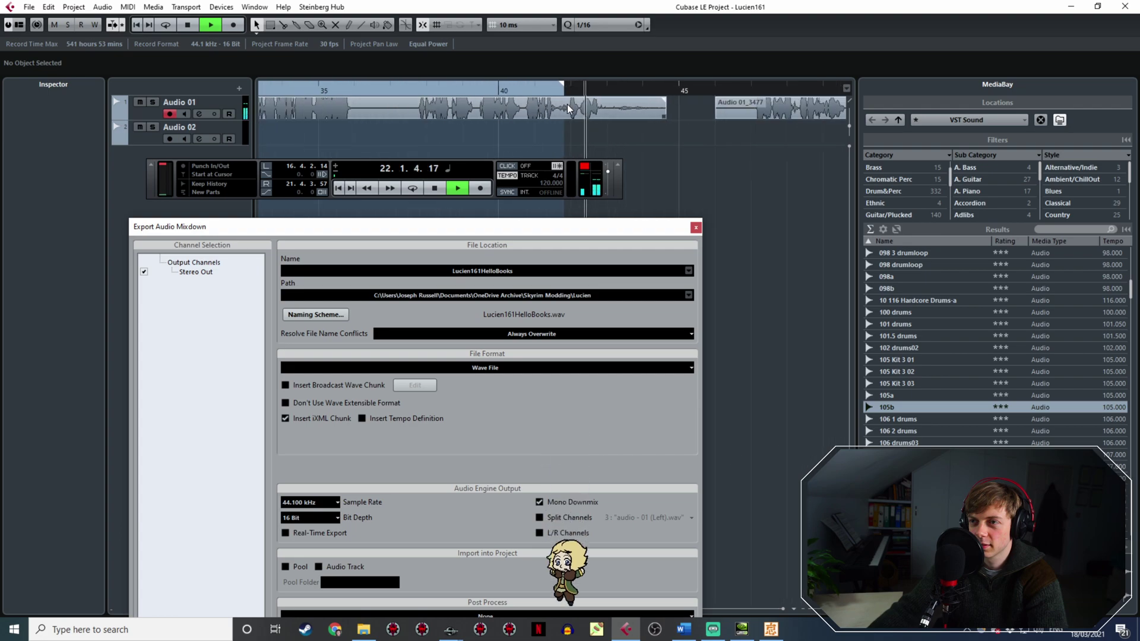
{"action": "left_click", "coordinate": [410, 88]}
{"action": "middle_click_drag", "start_coordinate": [428, 124], "coordinate": [635, 124]}
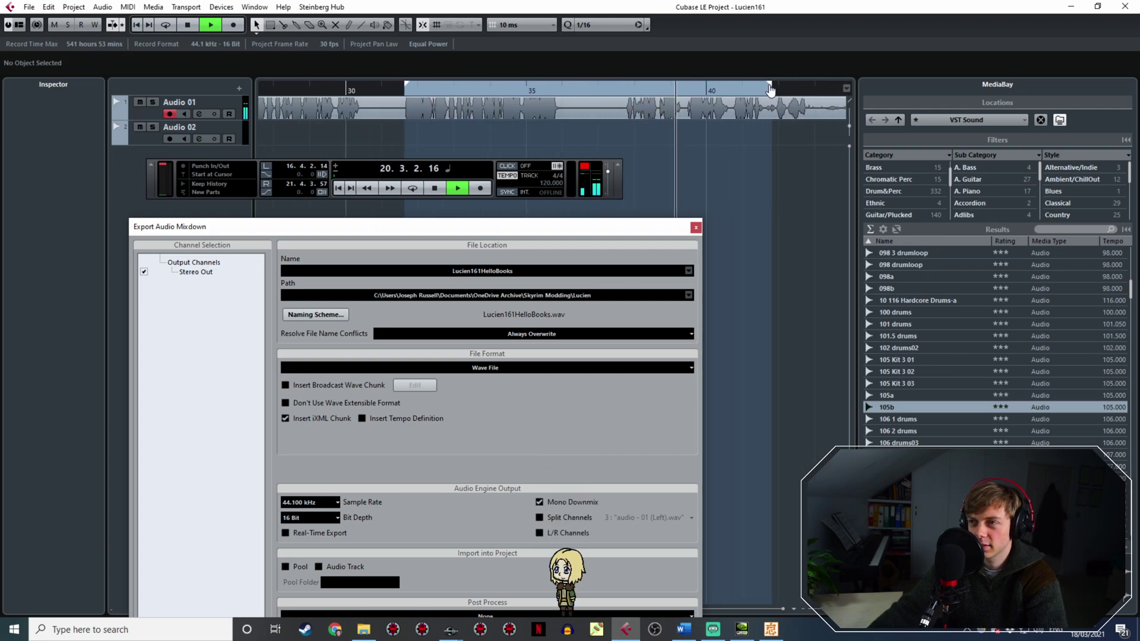
{"action": "left_click_drag", "start_coordinate": [770, 89], "coordinate": [565, 119]}
{"action": "key", "text": "space"}
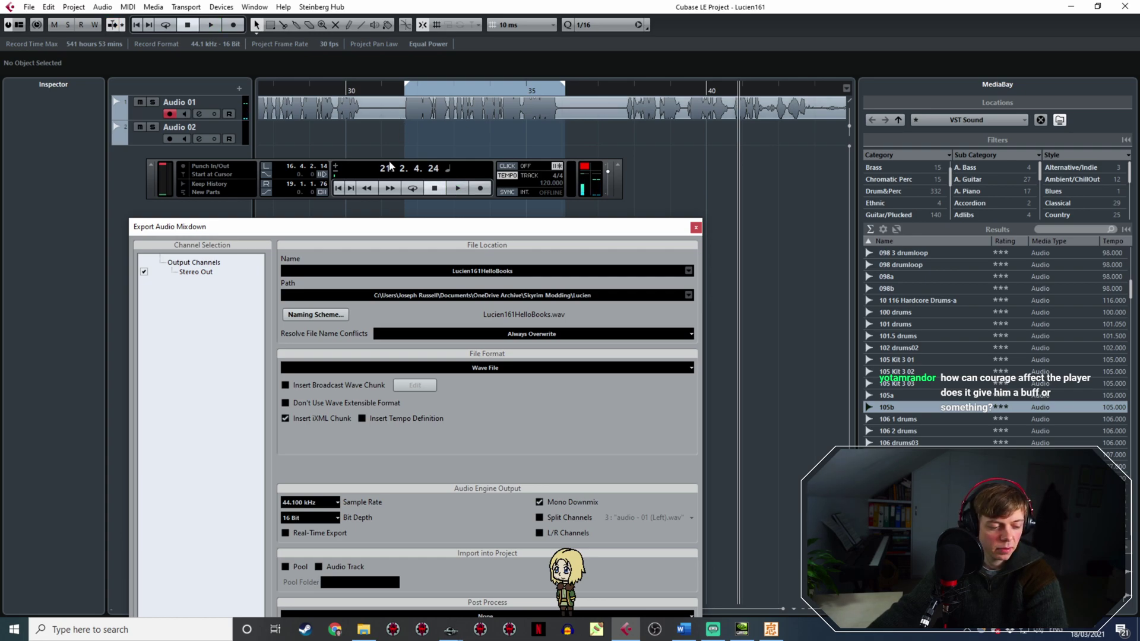
Examine the waveform at the range's start and play the selected take through to check it.
{"action": "scroll", "coordinate": [403, 105], "scroll_direction": "up", "scroll_amount": 10, "text": "ctrl"}
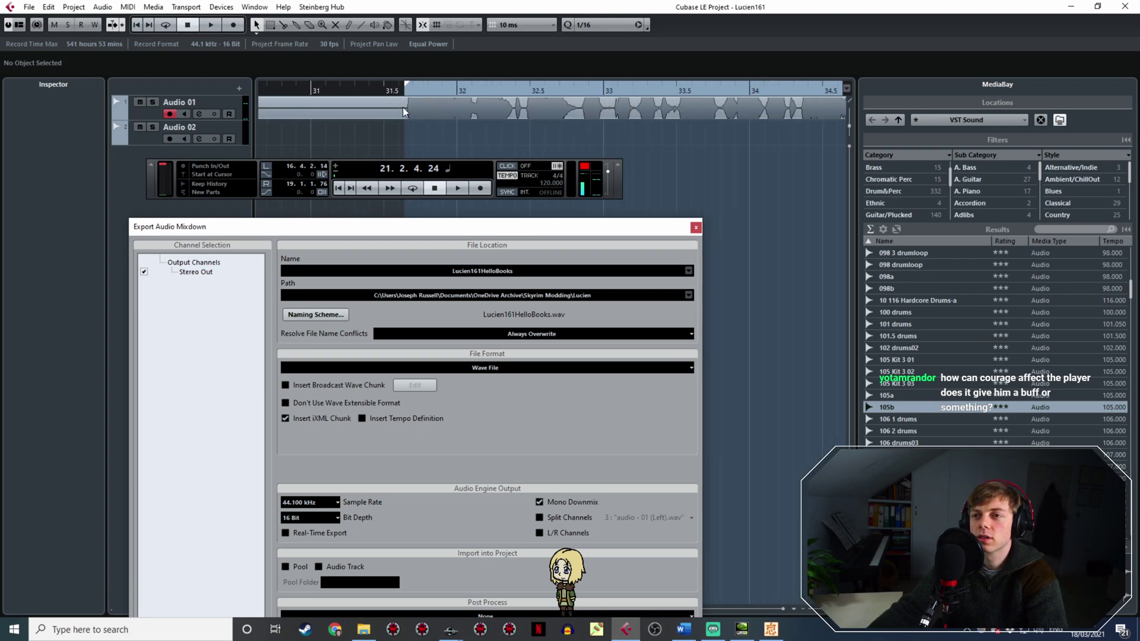
{"action": "left_click", "coordinate": [414, 93]}
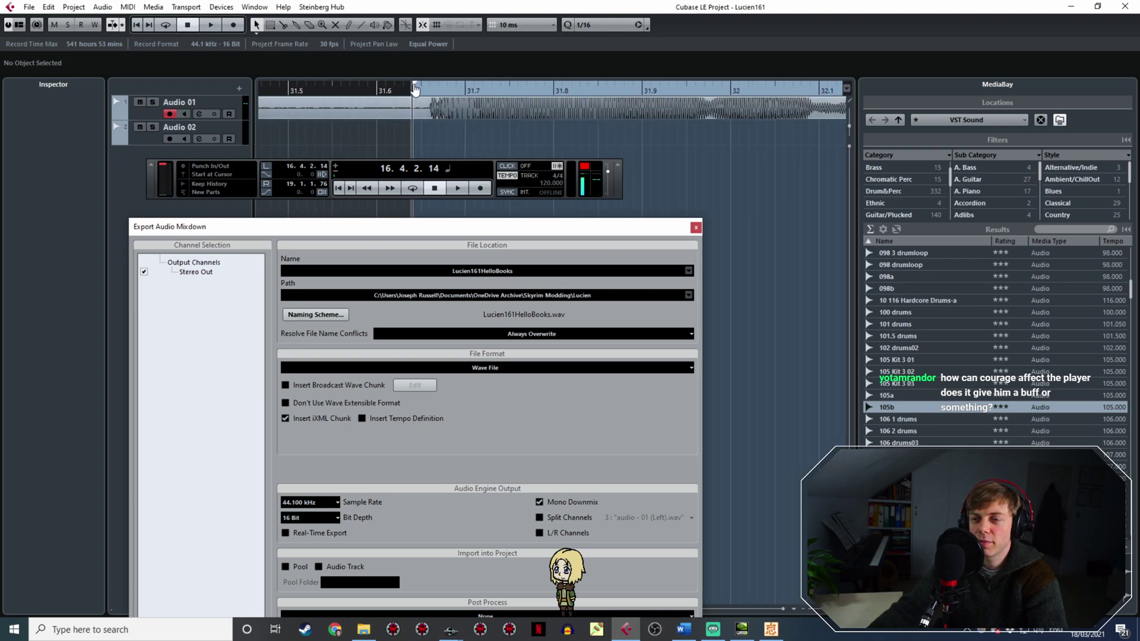
{"action": "key", "text": "space"}
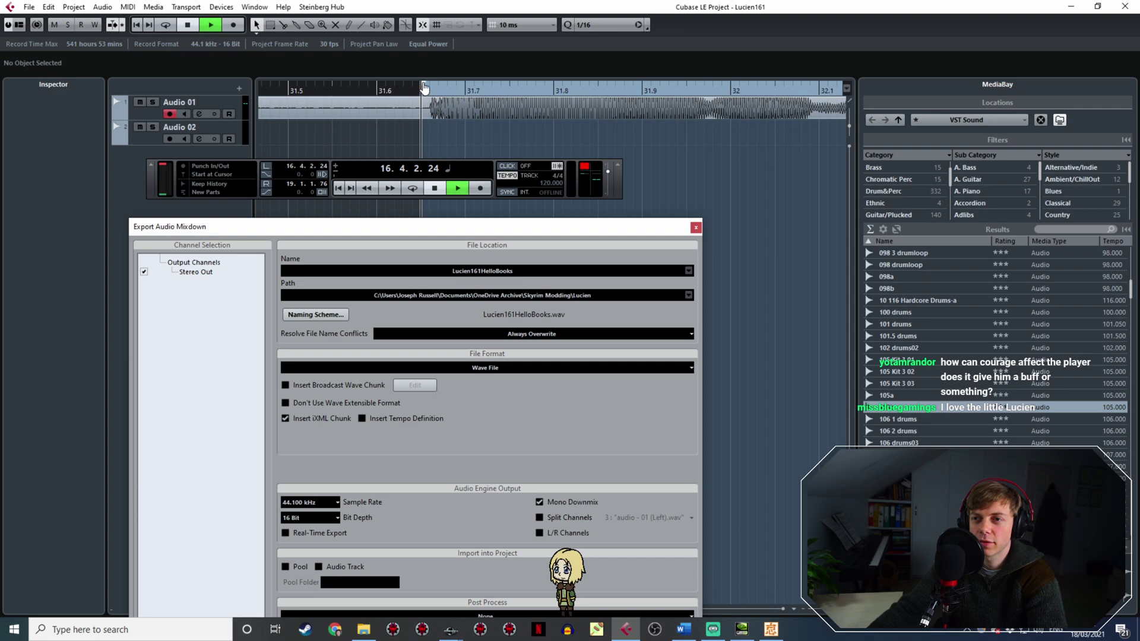
{"action": "left_click", "coordinate": [413, 90], "text": "ctrl"}
{"action": "key", "text": "KP_1"}
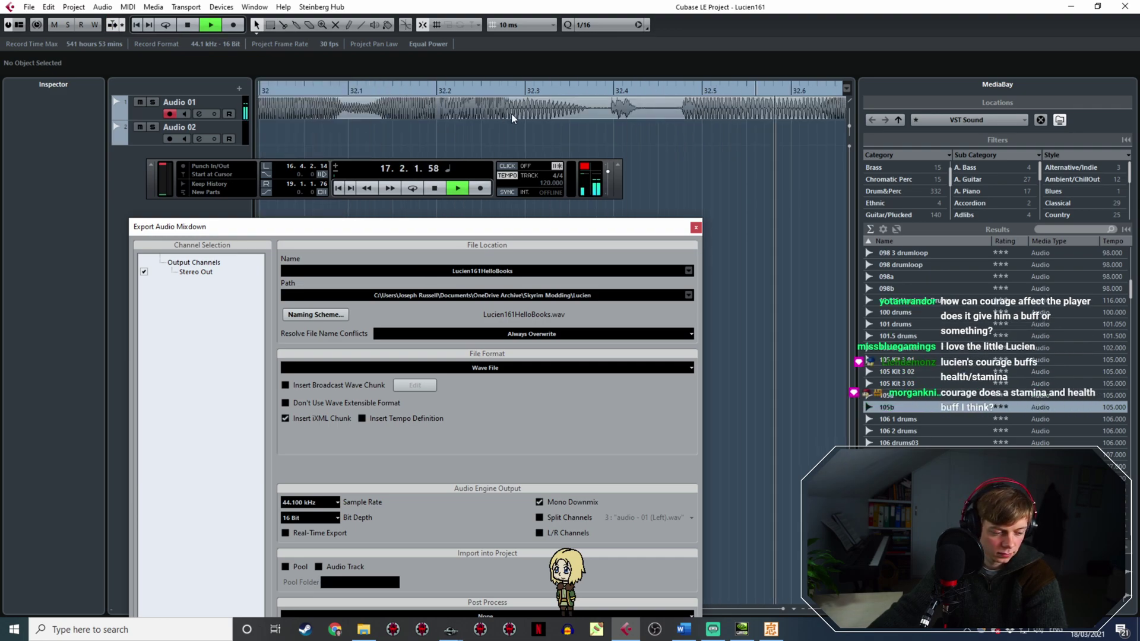
{"action": "scroll", "coordinate": [512, 113], "scroll_direction": "down", "scroll_amount": 3, "text": "ctrl"}
{"action": "scroll", "coordinate": [619, 151], "scroll_direction": "down", "scroll_amount": 4, "text": "ctrl"}
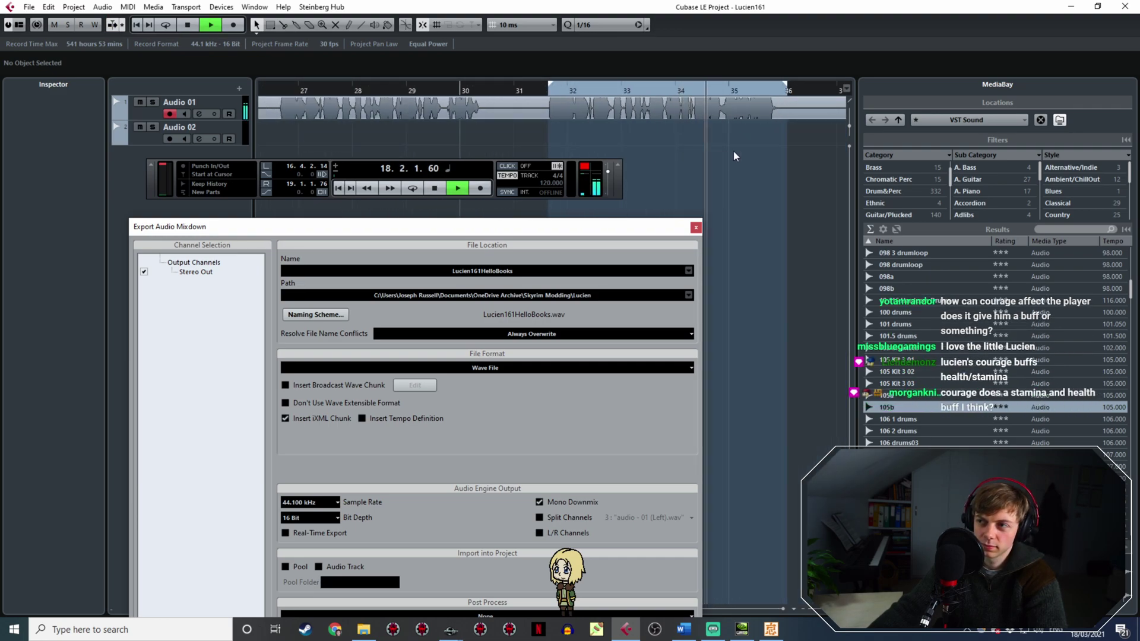
{"action": "key", "text": "space"}
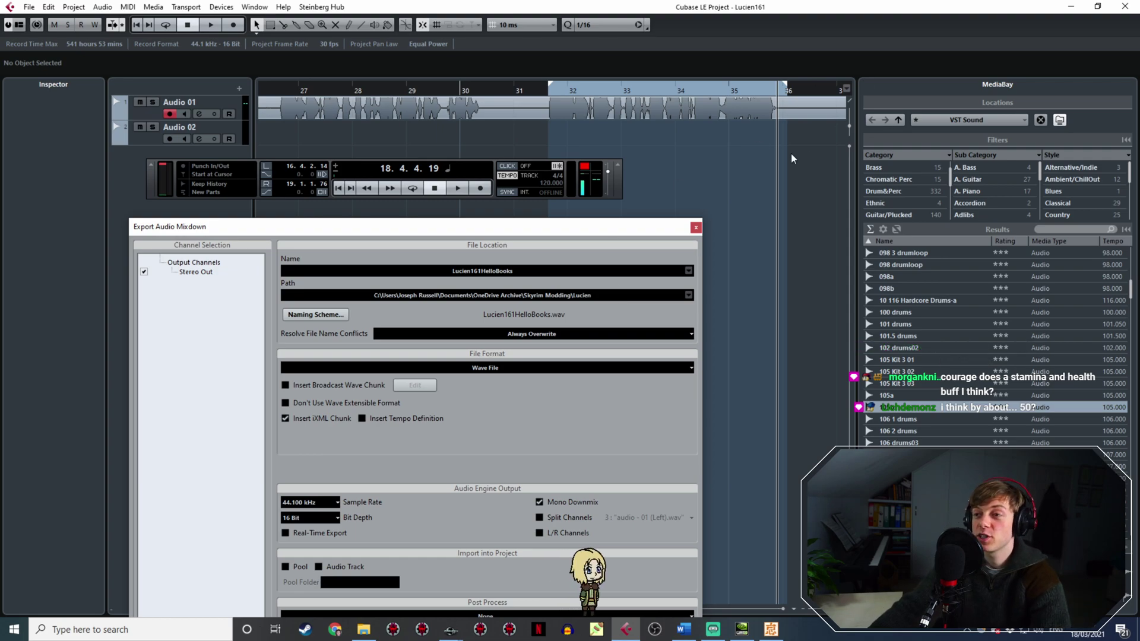
Replay the take from 16.4.2.14 and trim the range's end to 18.4.4.72.
{"action": "left_click", "coordinate": [548, 92]}
{"action": "middle_click_drag", "start_coordinate": [752, 181], "coordinate": [561, 169]}
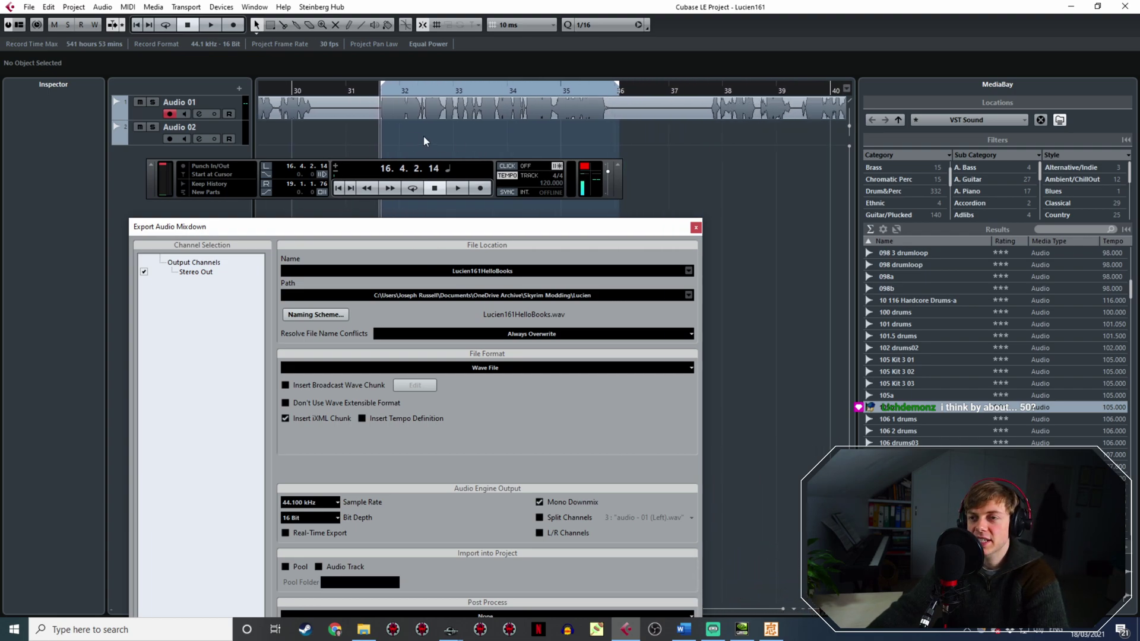
{"action": "scroll", "coordinate": [437, 123], "scroll_direction": "up", "scroll_amount": 4, "text": "ctrl"}
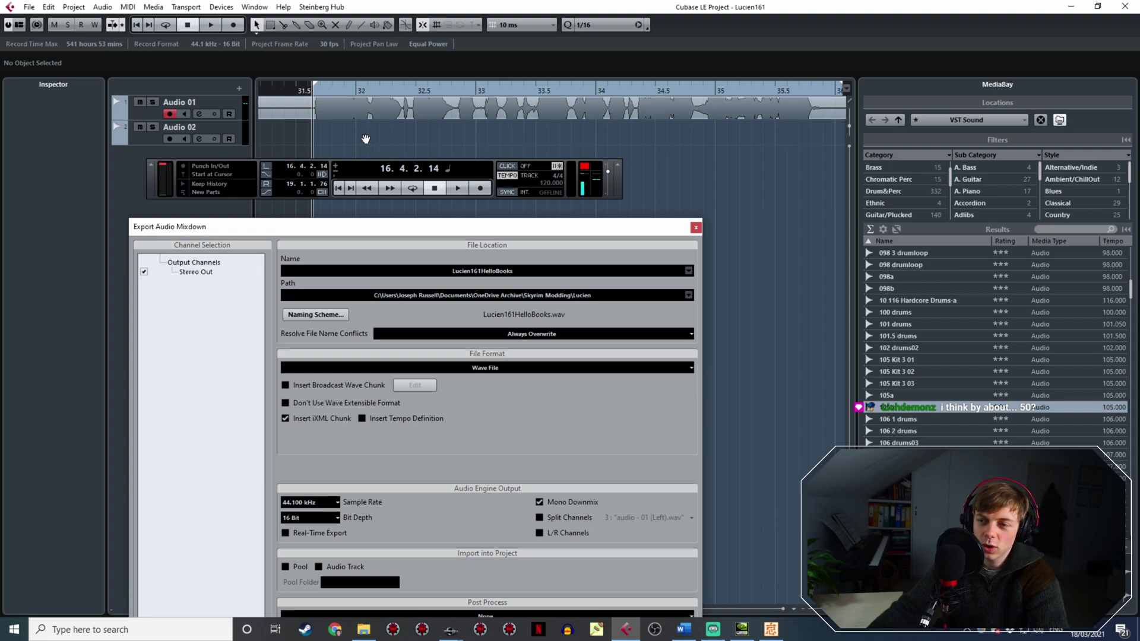
{"action": "scroll", "coordinate": [433, 134], "scroll_direction": "up", "scroll_amount": 5, "text": "ctrl"}
{"action": "key", "text": "space"}
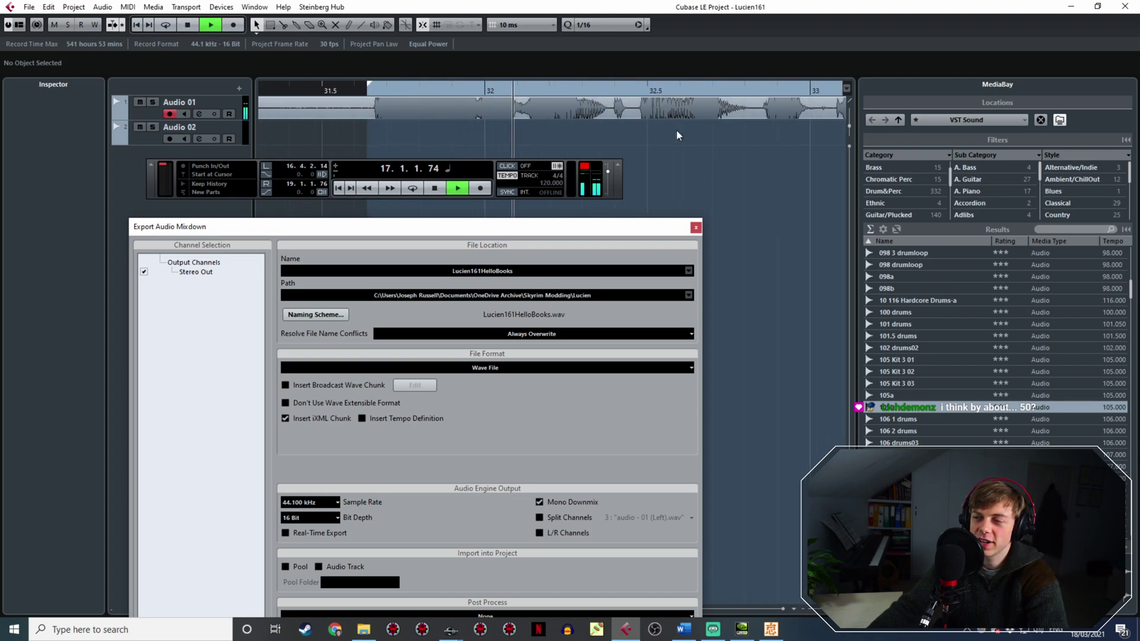
{"action": "scroll", "coordinate": [676, 132], "scroll_direction": "down", "scroll_amount": 6, "text": "ctrl"}
{"action": "middle_click_drag", "start_coordinate": [749, 158], "coordinate": [440, 143]}
{"action": "key", "text": "space"}
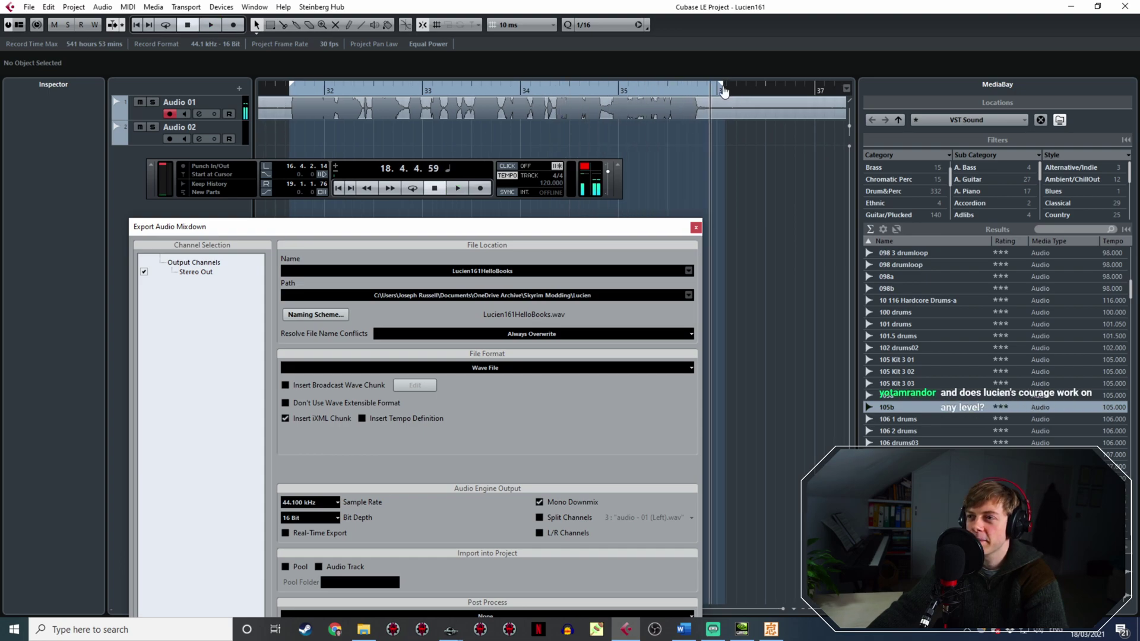
{"action": "left_click_drag", "start_coordinate": [723, 90], "coordinate": [711, 99]}
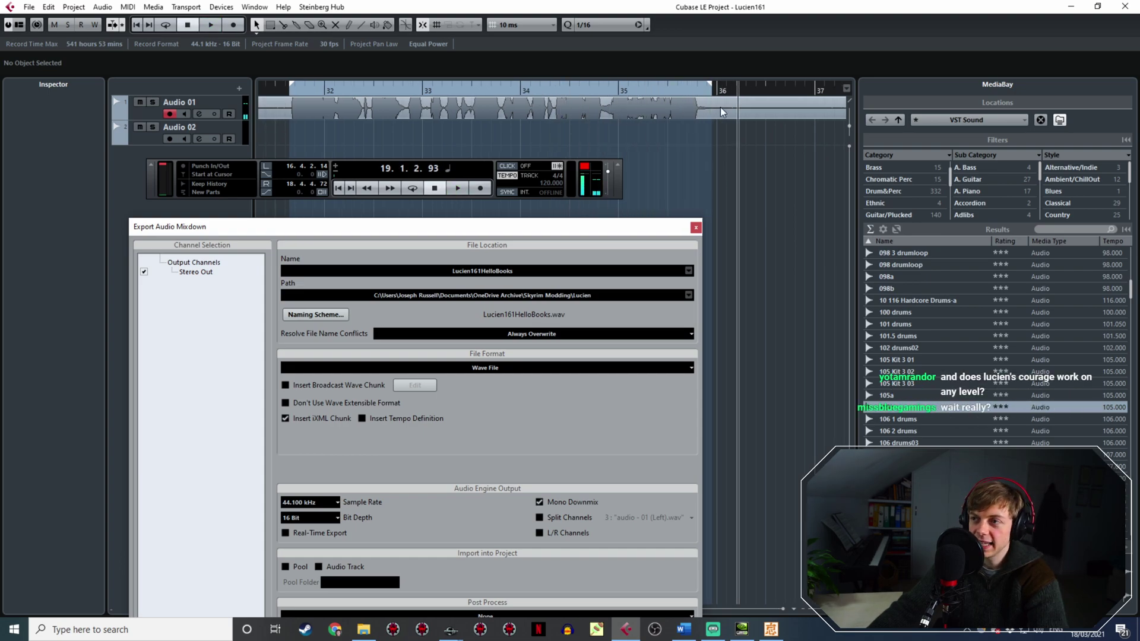
Name the mixdown file Lucien161CallerBooksNecessary and export the range.
{"action": "double_click", "coordinate": [515, 272]}
{"action": "key", "text": "BackSpace"}
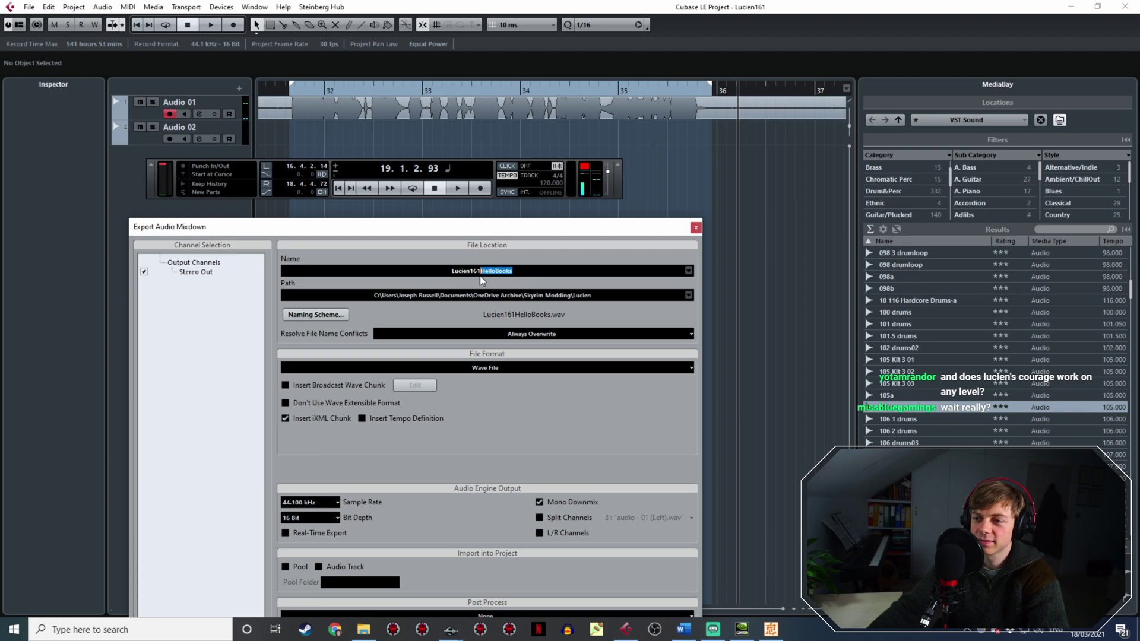
{"action": "type", "text": "Caller"}
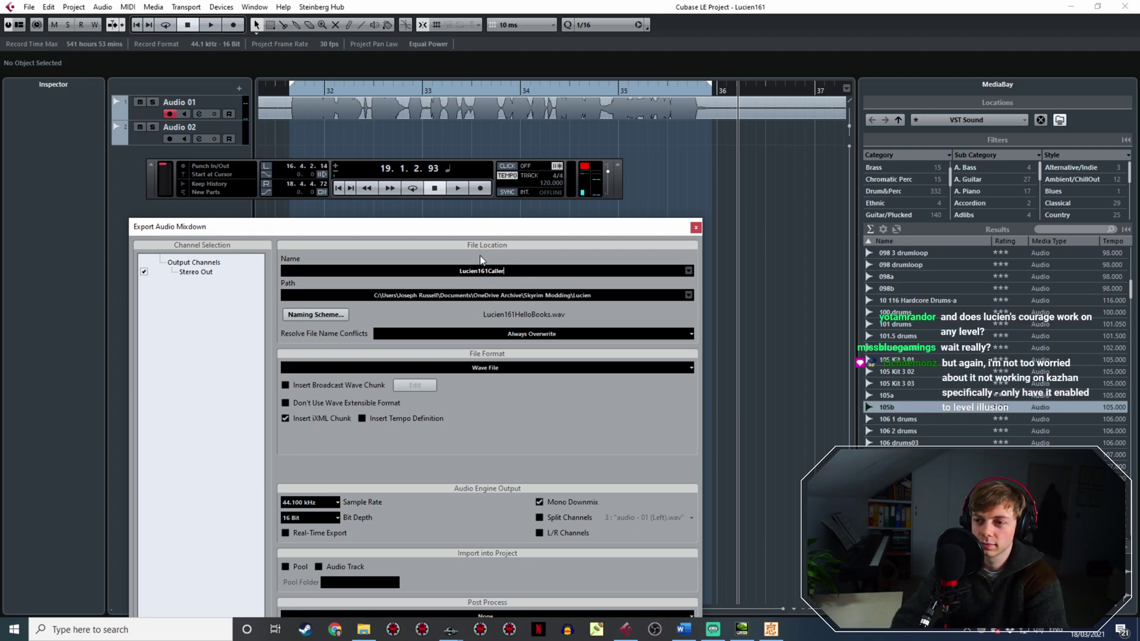
{"action": "type", "text": "Necessary"}
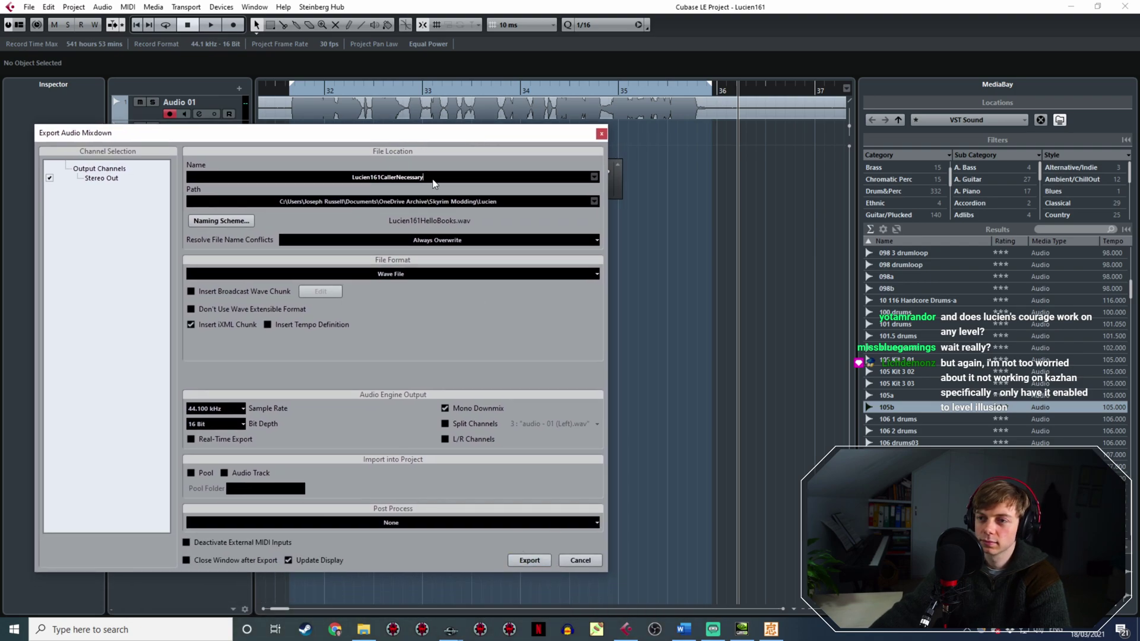
{"action": "left_click", "coordinate": [397, 177]}
{"action": "type", "text": "B"}
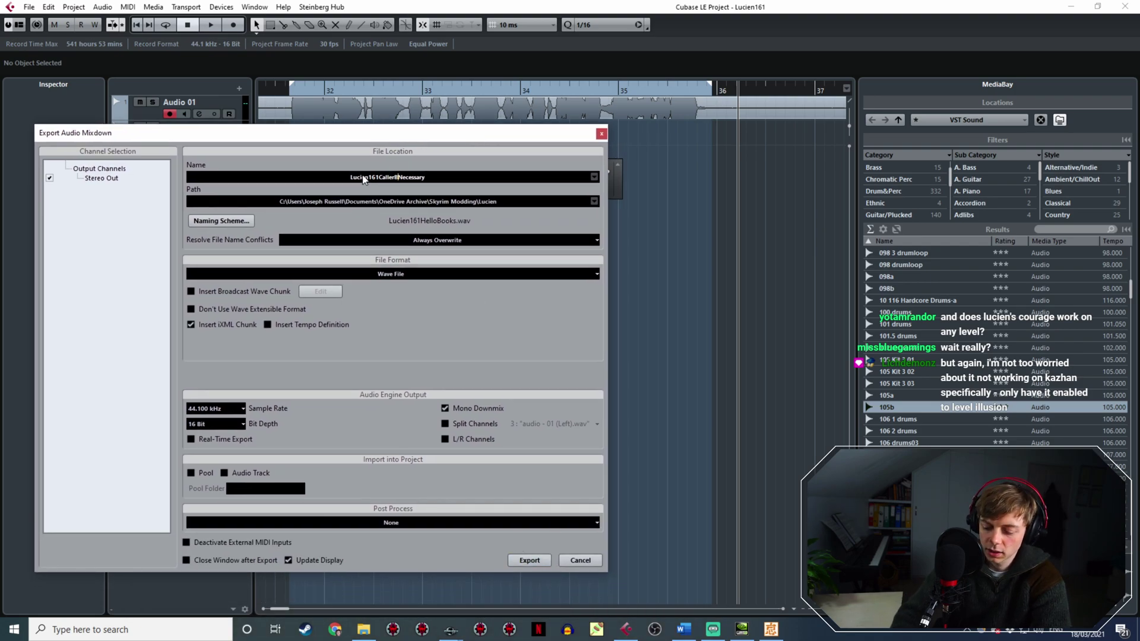
{"action": "type", "text": "e"}
{"action": "left_click", "coordinate": [529, 560]}
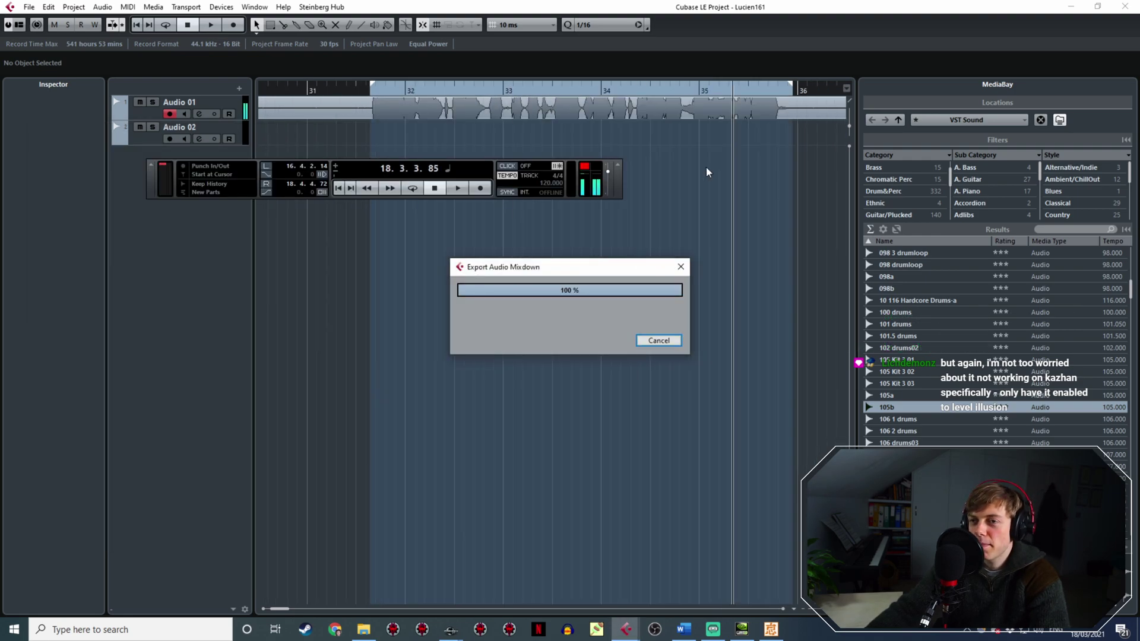
{"action": "scroll", "coordinate": [717, 195], "scroll_direction": "down", "scroll_amount": 3, "text": "ctrl"}
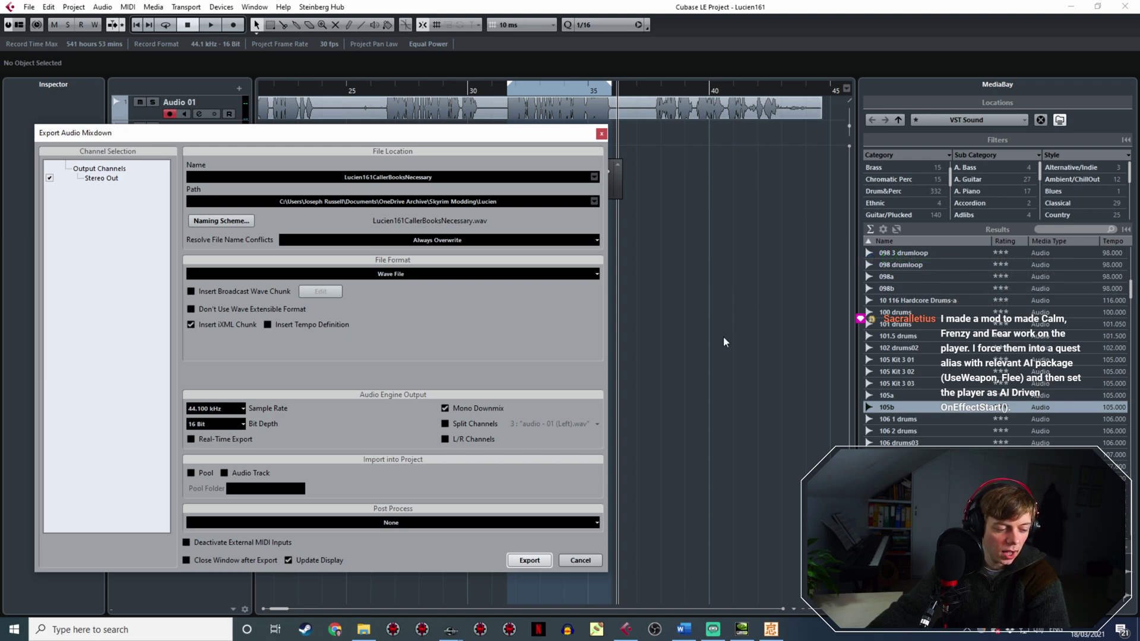
Listen through the recorded takes between about 0:37 and 1:17 to locate the next line, returning to the take near 1:05.
{"action": "key", "text": "space"}
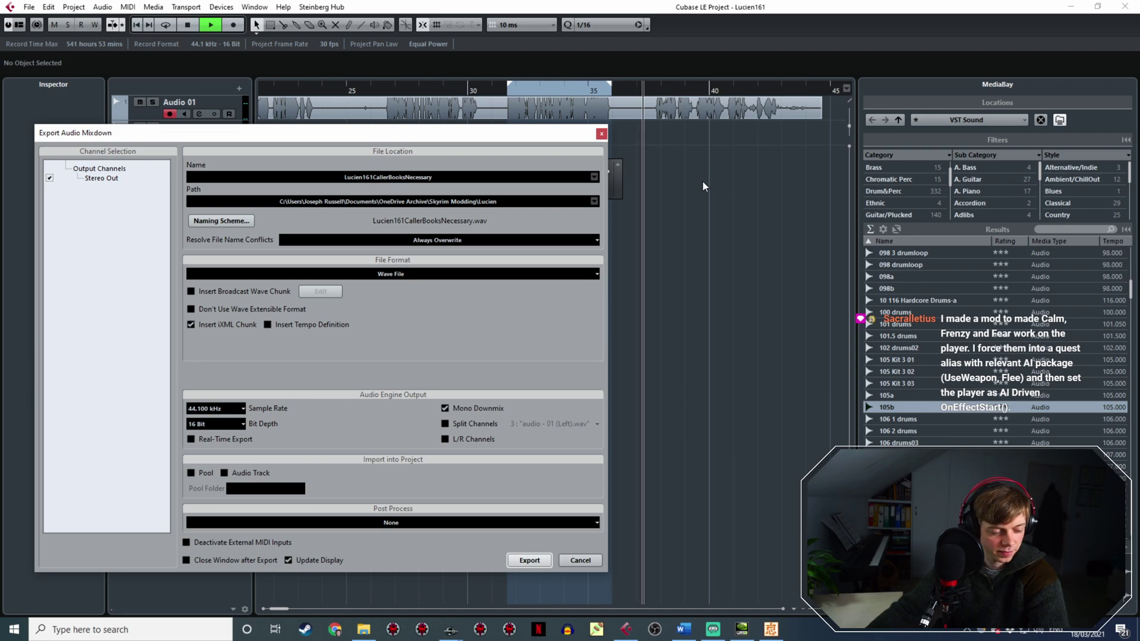
{"action": "scroll", "coordinate": [696, 186], "scroll_direction": "down", "scroll_amount": 2, "text": "ctrl"}
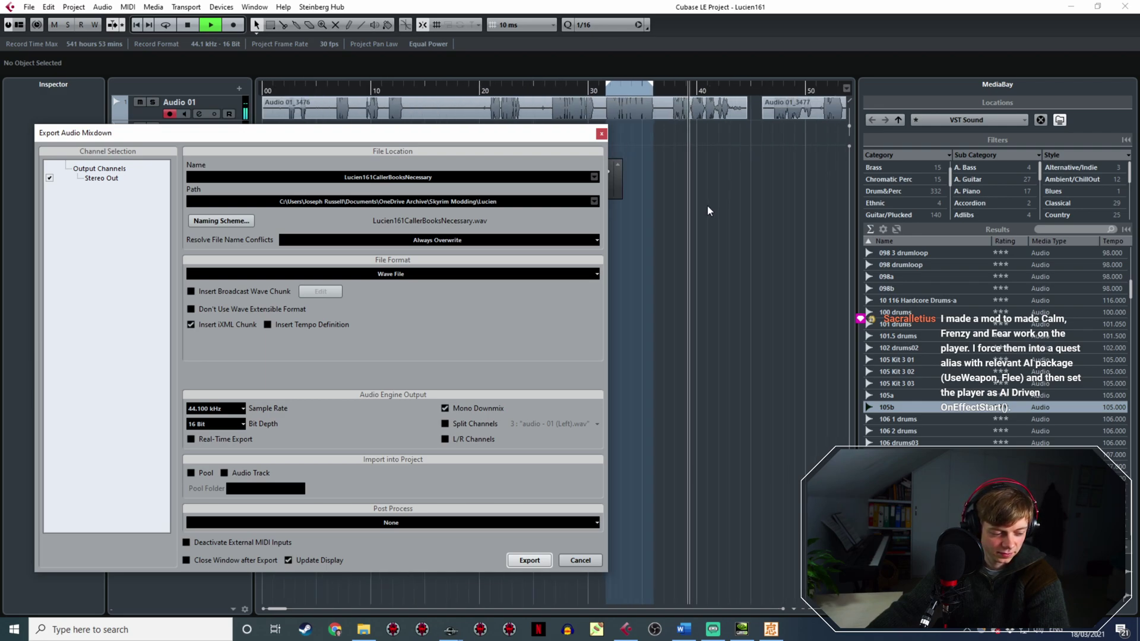
{"action": "scroll", "coordinate": [727, 203], "scroll_direction": "down", "scroll_amount": 5, "text": "shift"}
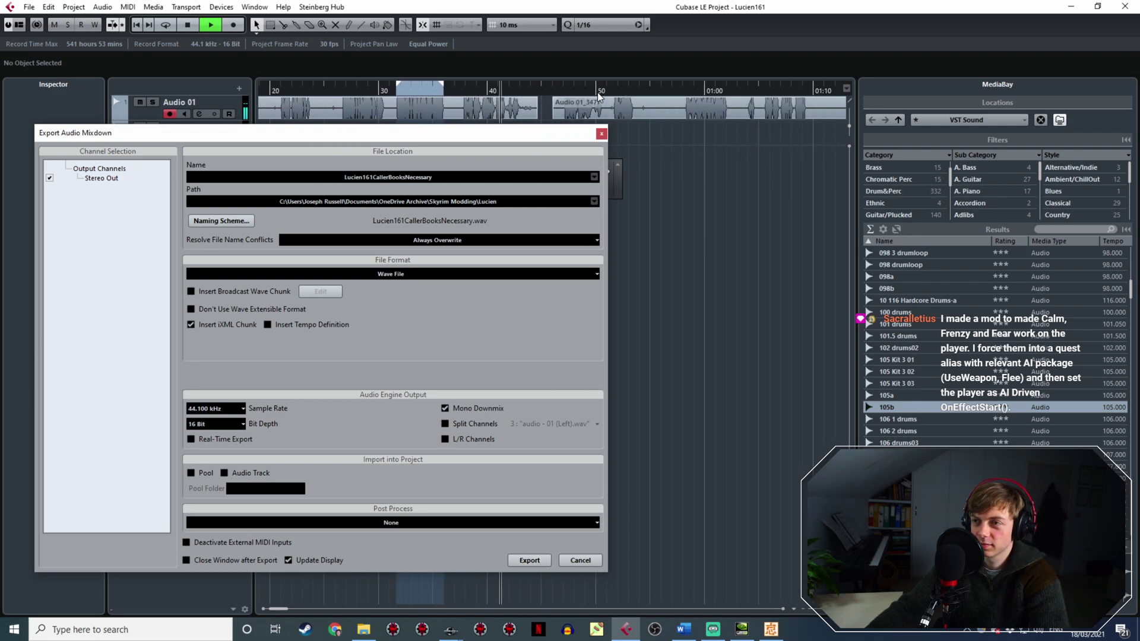
{"action": "scroll", "coordinate": [670, 152], "scroll_direction": "down", "scroll_amount": 5, "text": "shift"}
{"action": "left_click", "coordinate": [475, 90]}
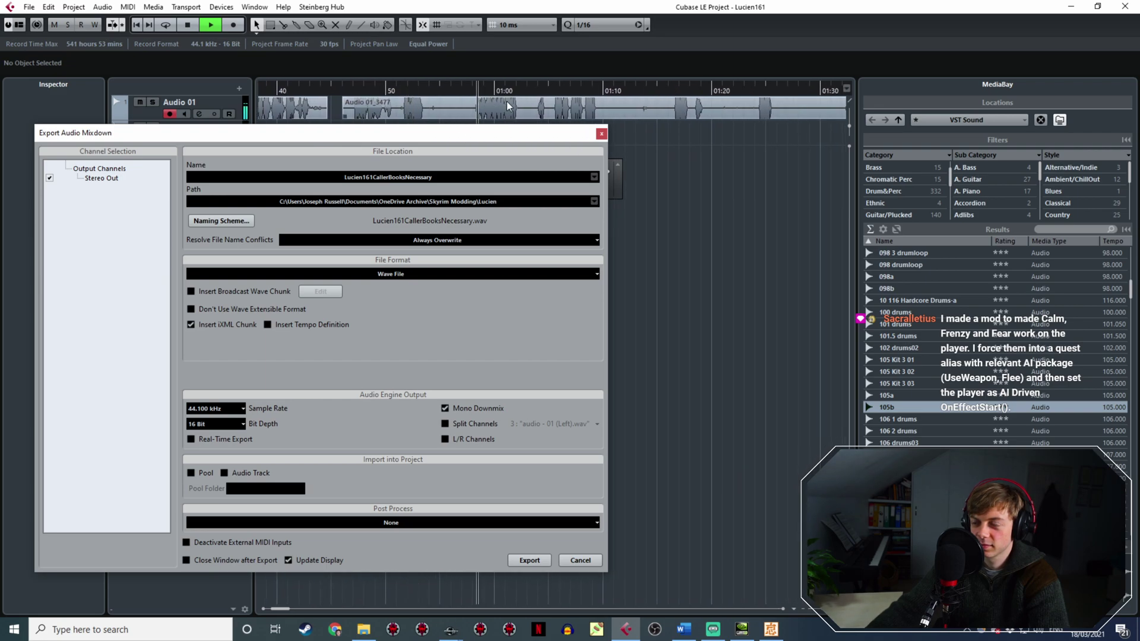
{"action": "scroll", "coordinate": [506, 101], "scroll_direction": "up", "scroll_amount": 1, "text": "ctrl"}
{"action": "left_click", "coordinate": [580, 90]}
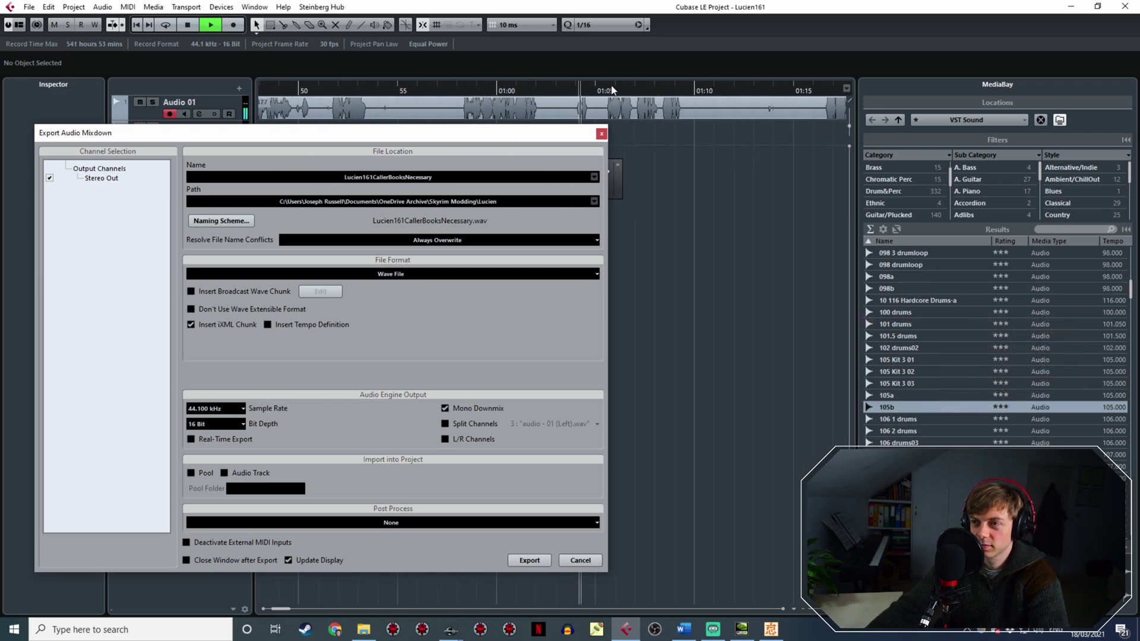
{"action": "left_click", "coordinate": [612, 91]}
{"action": "scroll", "coordinate": [730, 118], "scroll_direction": "down", "scroll_amount": 2, "text": "shift"}
{"action": "left_click", "coordinate": [710, 90]}
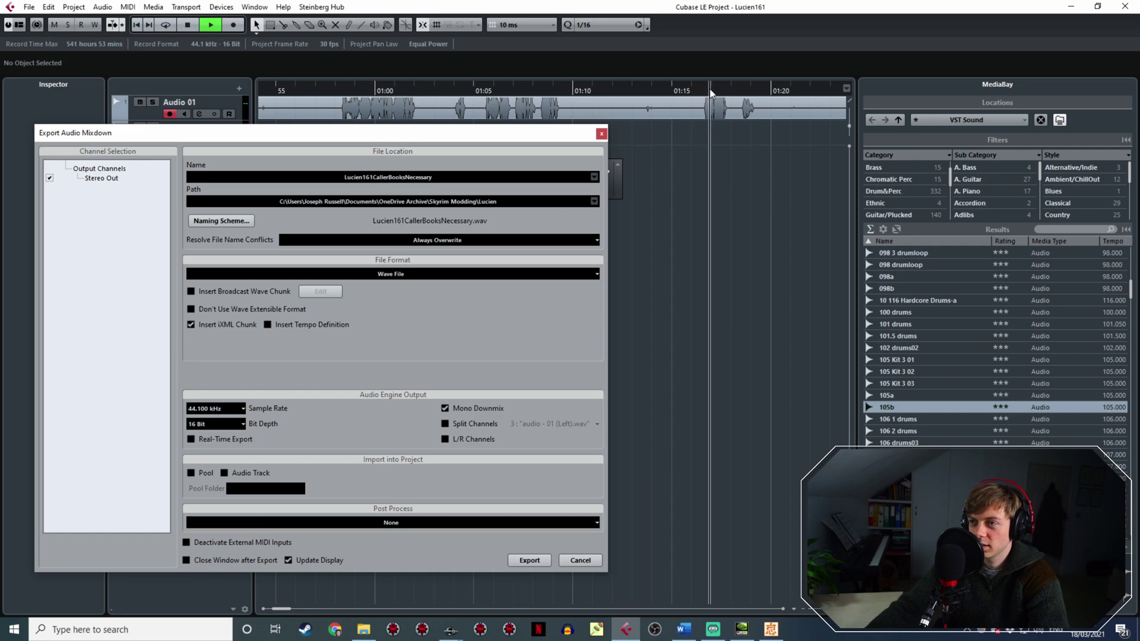
{"action": "left_click", "coordinate": [491, 91]}
{"action": "left_click", "coordinate": [481, 91]}
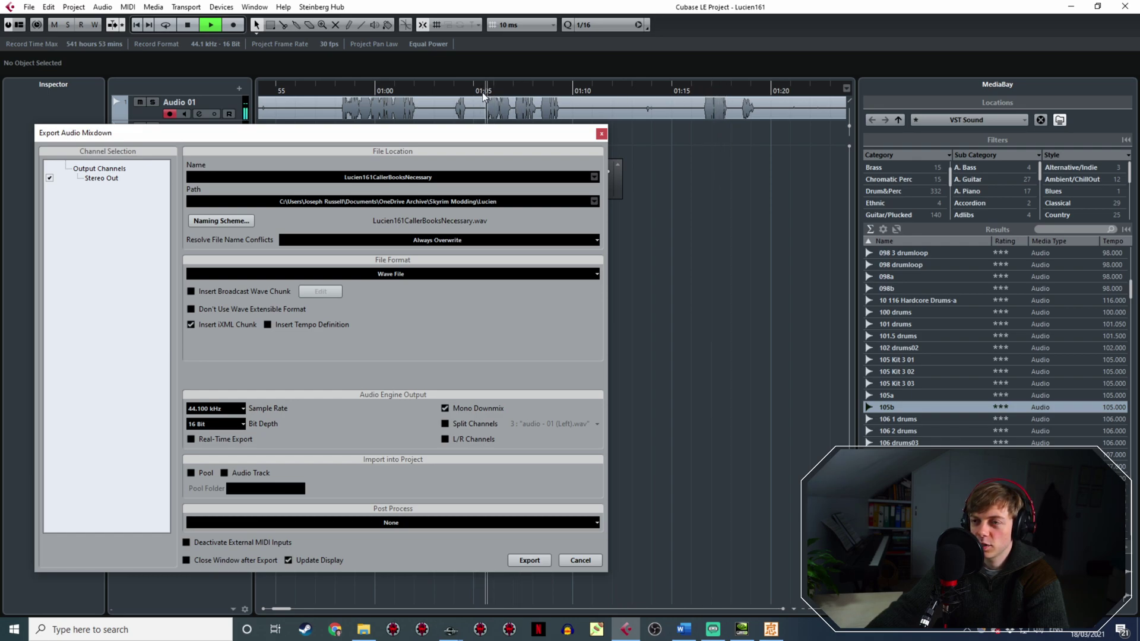
Set the export range around the take from about 1:05.6 to 1:09.3 and play it through.
{"action": "scroll", "coordinate": [482, 91], "scroll_direction": "up", "scroll_amount": 2, "text": "ctrl"}
{"action": "left_click_drag", "start_coordinate": [494, 86], "coordinate": [661, 86]}
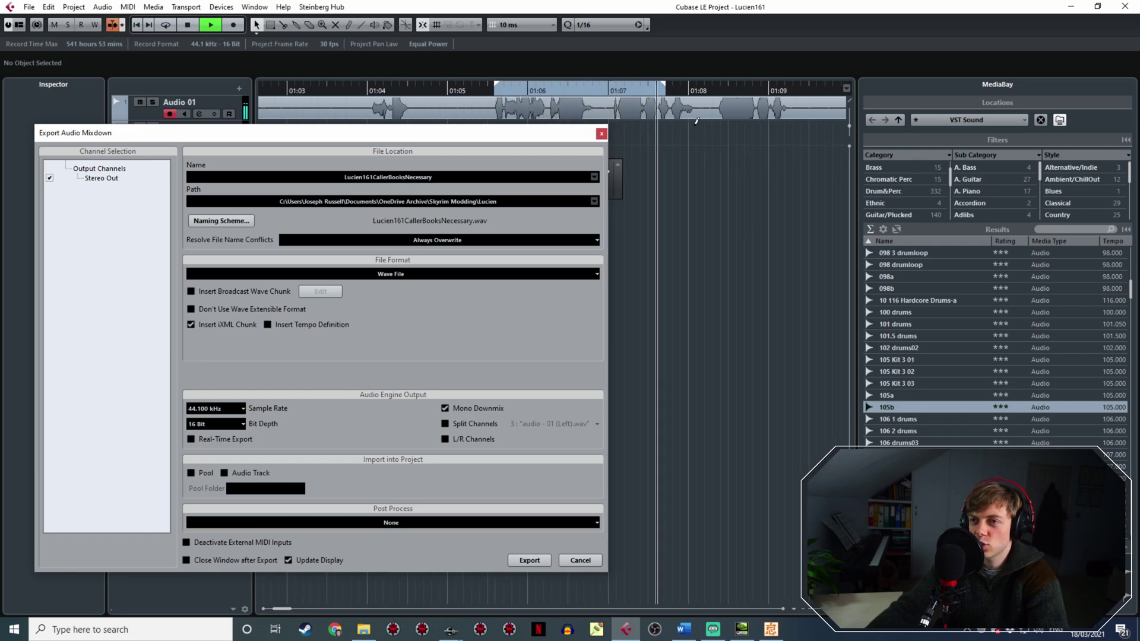
{"action": "left_click_drag", "start_coordinate": [697, 121], "coordinate": [797, 123]}
{"action": "scroll", "coordinate": [813, 124], "scroll_direction": "down", "scroll_amount": 3, "text": "shift"}
{"action": "key", "text": "space"}
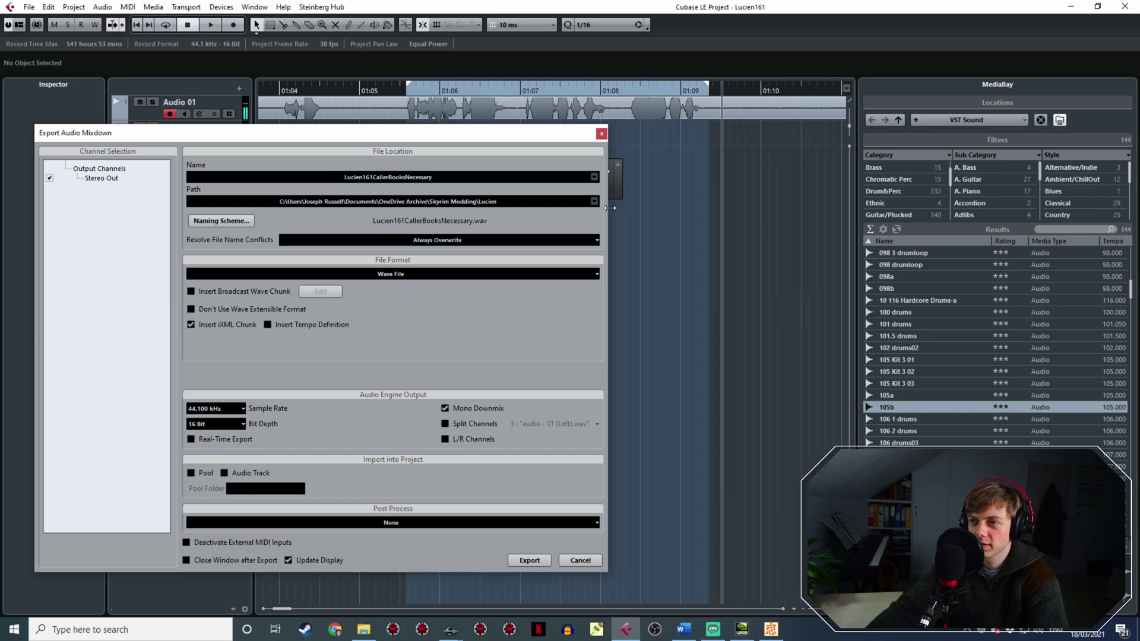
Name the mixdown file Lucien161CallerStupid and export the range.
{"action": "left_click", "coordinate": [430, 178]}
{"action": "left_click_drag", "start_coordinate": [432, 177], "coordinate": [387, 179]}
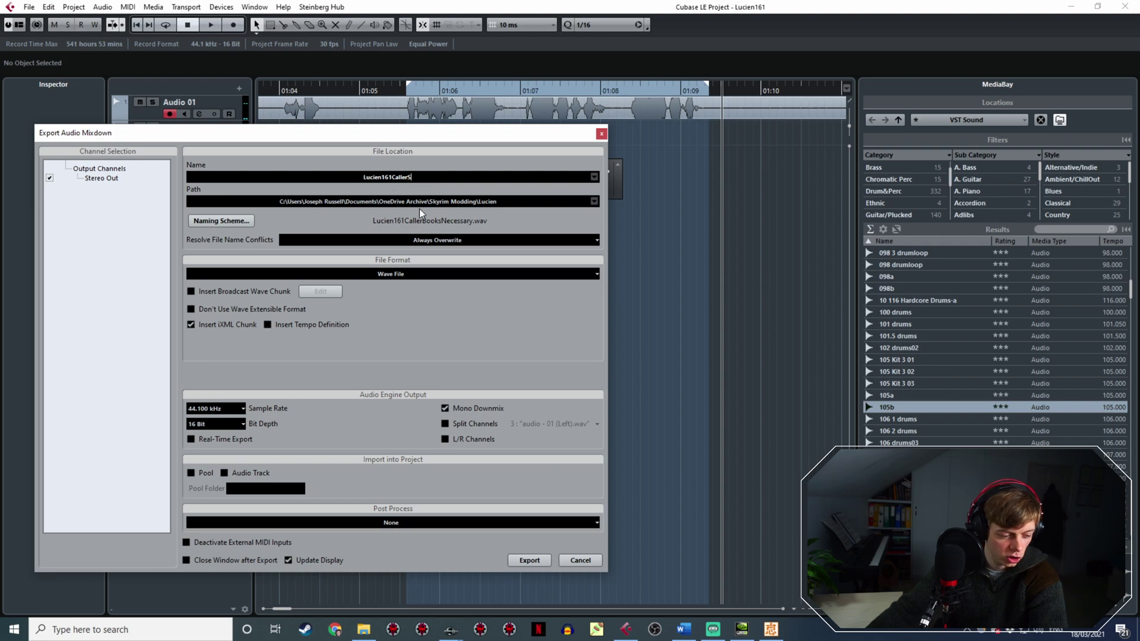
{"action": "type", "text": "Stupid"}
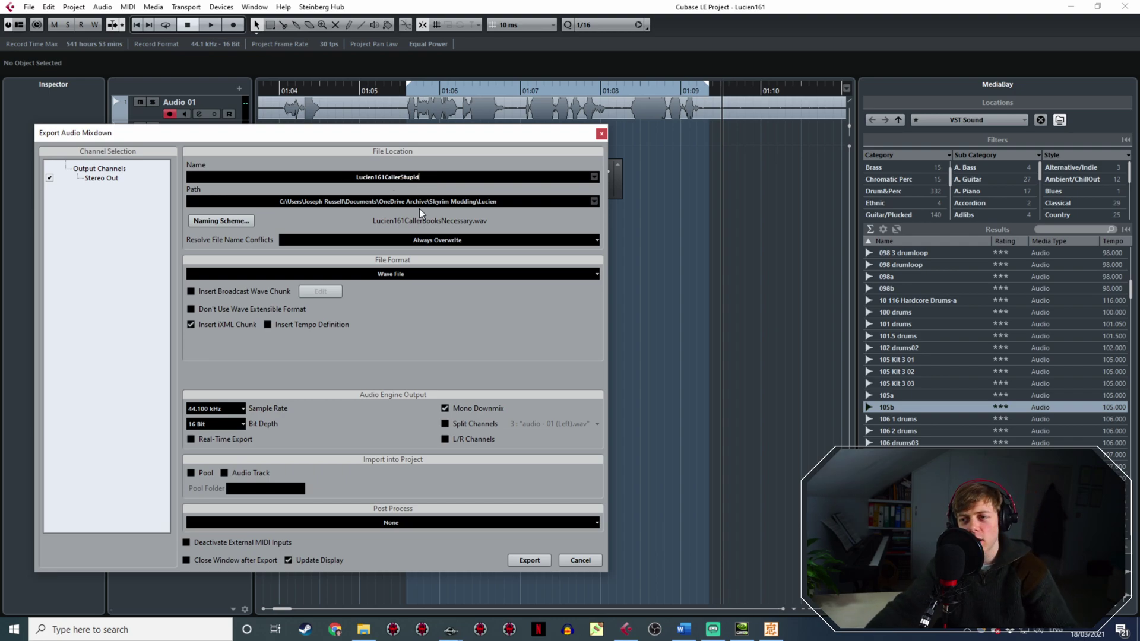
{"action": "left_click", "coordinate": [532, 564]}
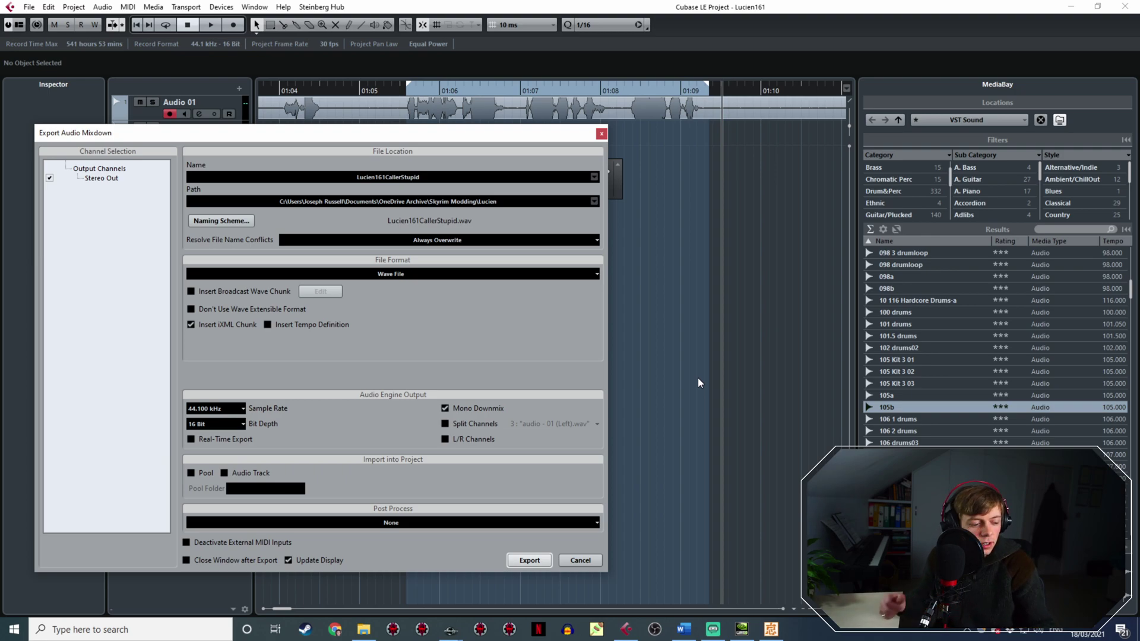
Audition the following takes and set the export range around the short take from about 1:32.3 to 1:33.8.
{"action": "middle_click_drag", "start_coordinate": [770, 158], "coordinate": [457, 127]}
{"action": "middle_click_drag", "start_coordinate": [761, 189], "coordinate": [495, 163]}
{"action": "scroll", "coordinate": [699, 216], "scroll_direction": "down", "scroll_amount": 6, "text": "ctrl"}
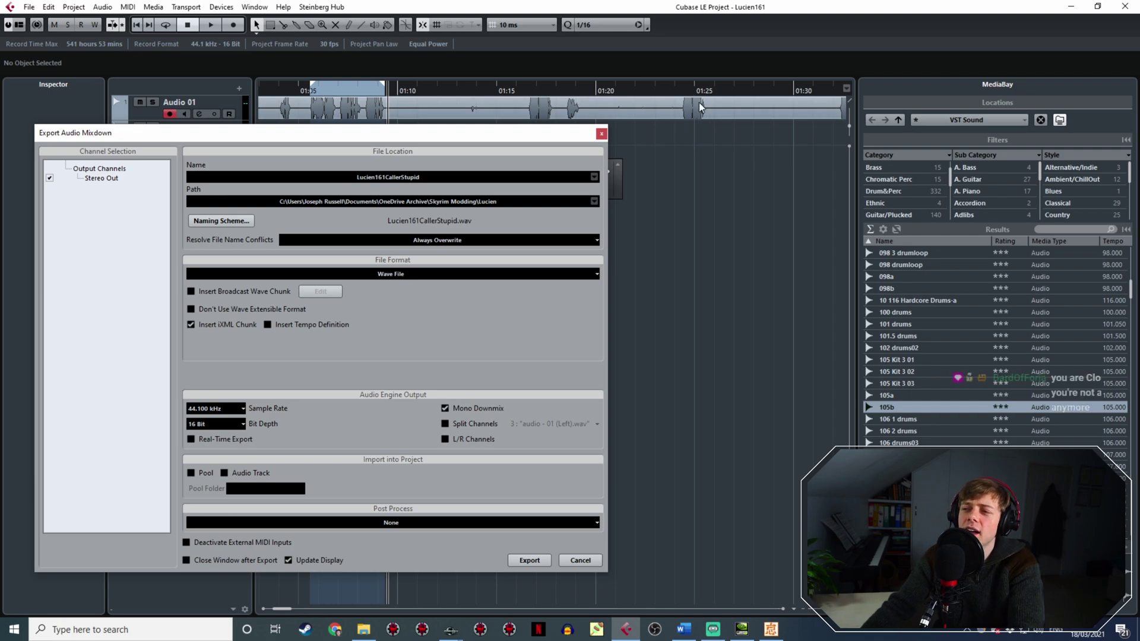
{"action": "left_click", "coordinate": [681, 94]}
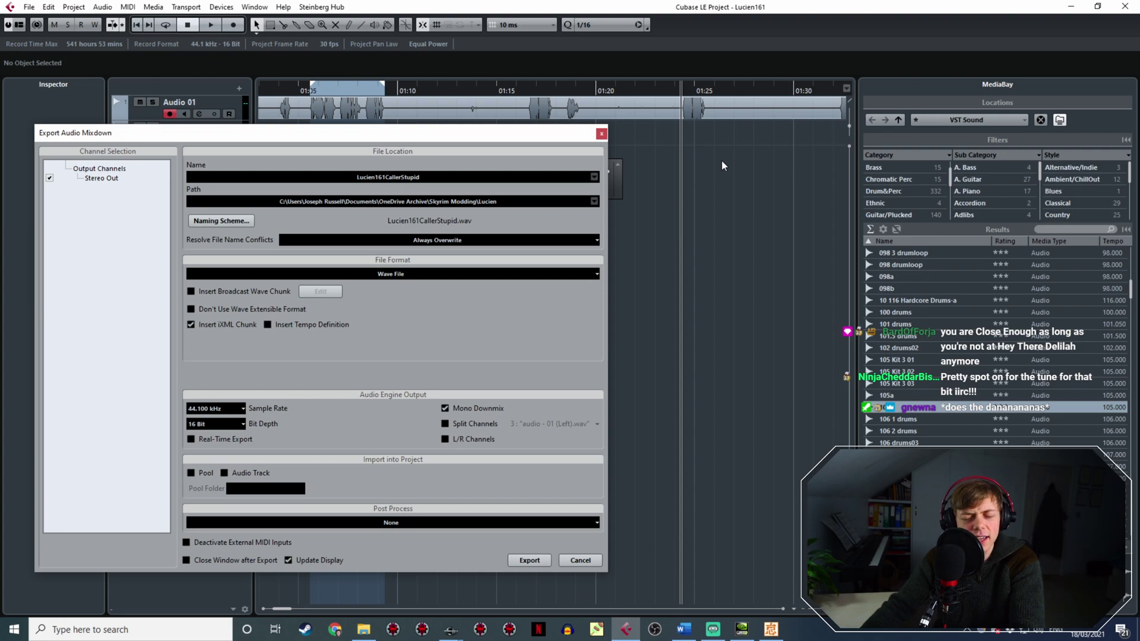
{"action": "scroll", "coordinate": [730, 164], "scroll_direction": "right", "scroll_amount": 2}
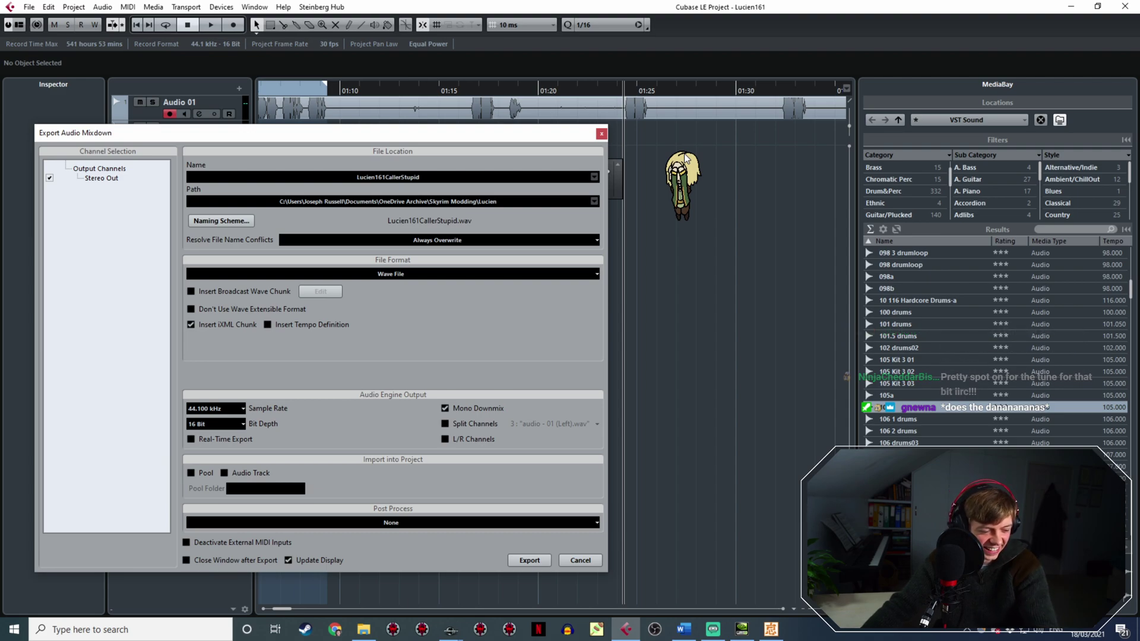
{"action": "key", "text": "space"}
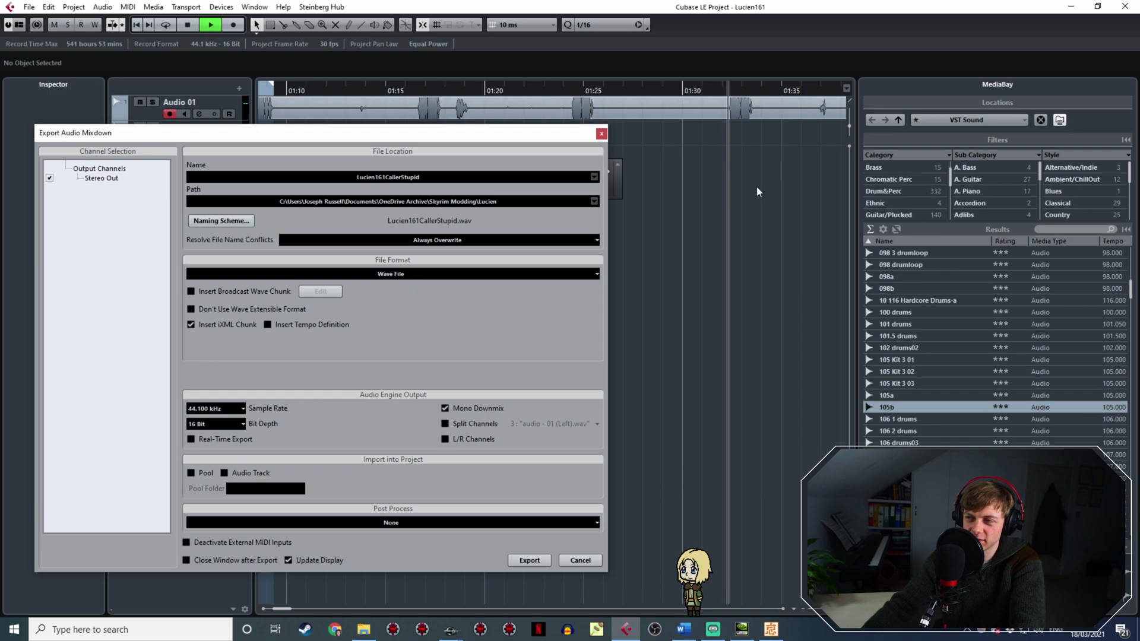
{"action": "left_click", "coordinate": [557, 92]}
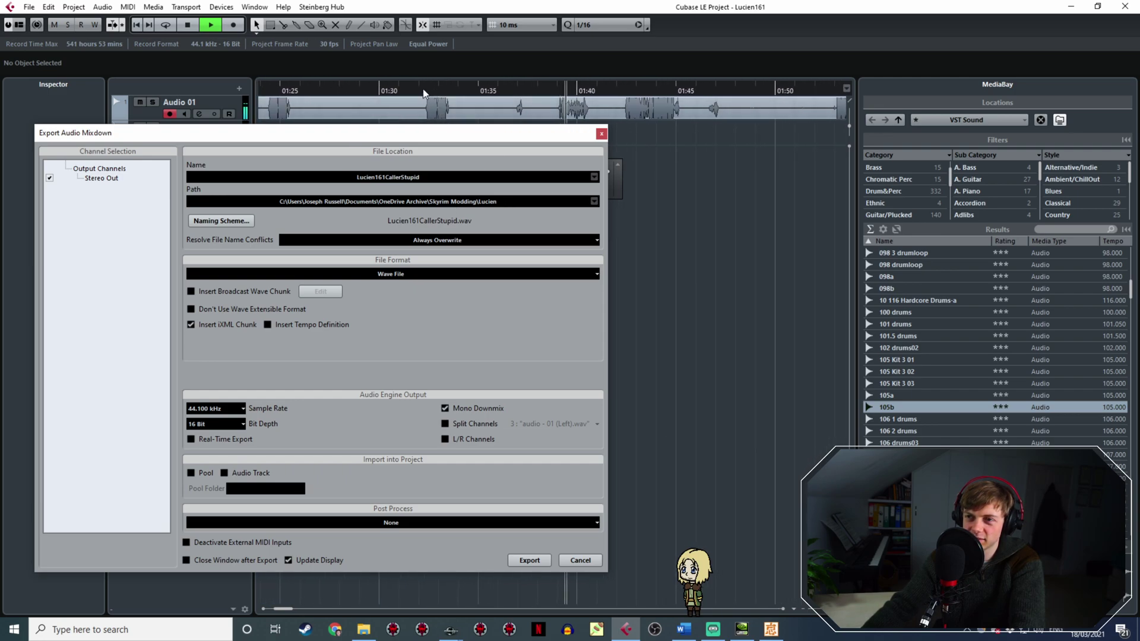
{"action": "left_click", "coordinate": [425, 91]}
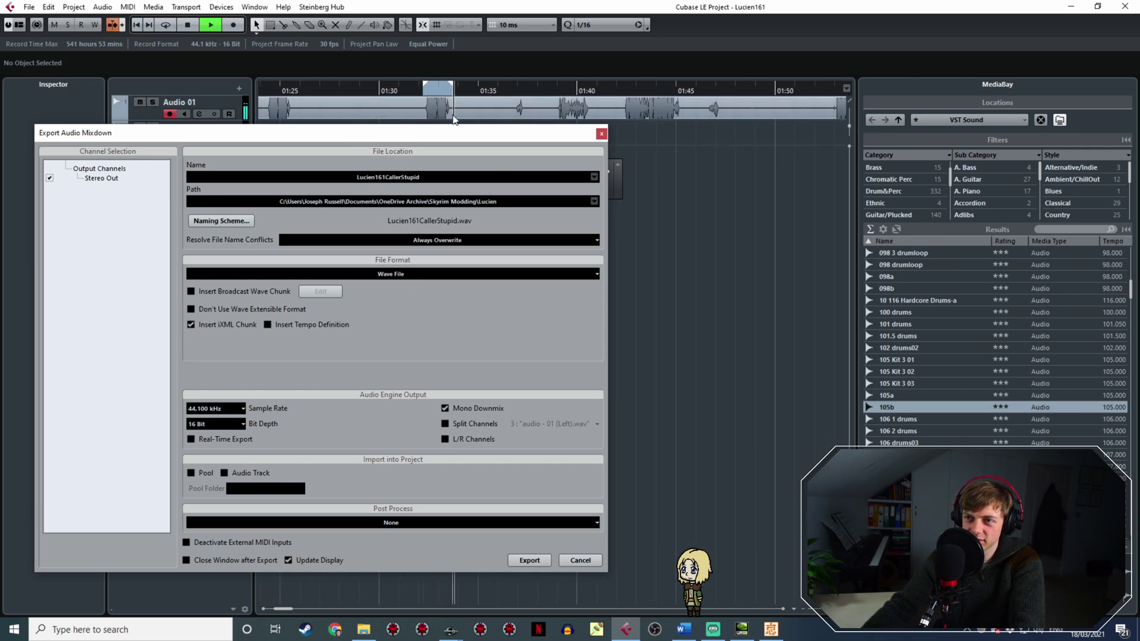
Stop playback, name the mixdown file Lucien161ForKodlak and export the range.
{"action": "key", "text": "space"}
{"action": "left_click", "coordinate": [424, 175]}
{"action": "left_click_drag", "start_coordinate": [420, 177], "coordinate": [385, 177]}
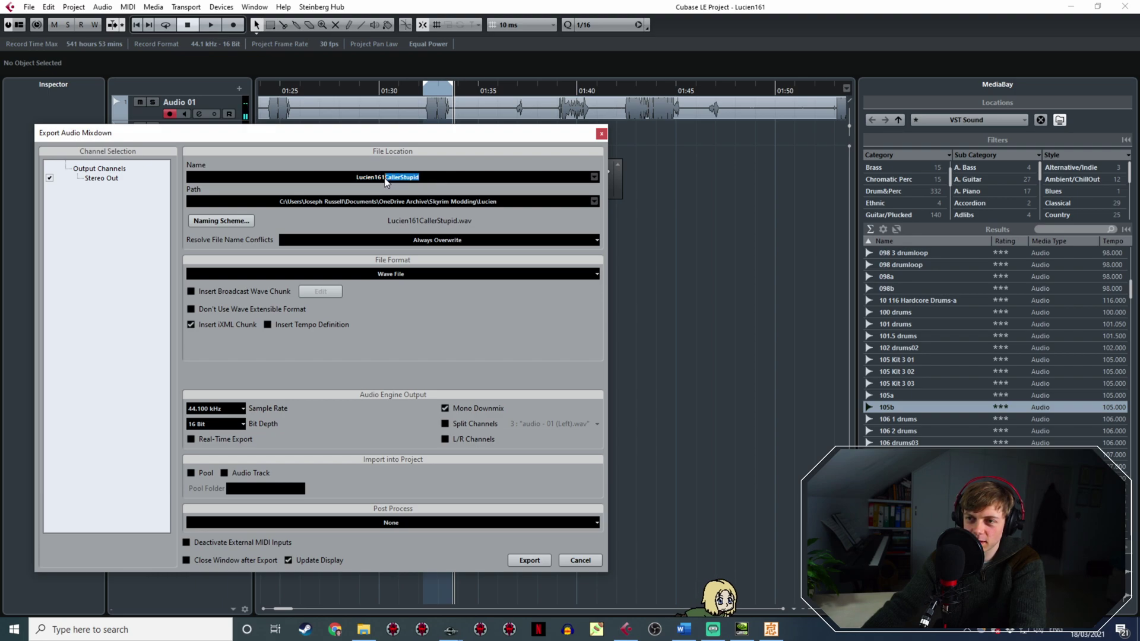
{"action": "type", "text": "ForKodlak"}
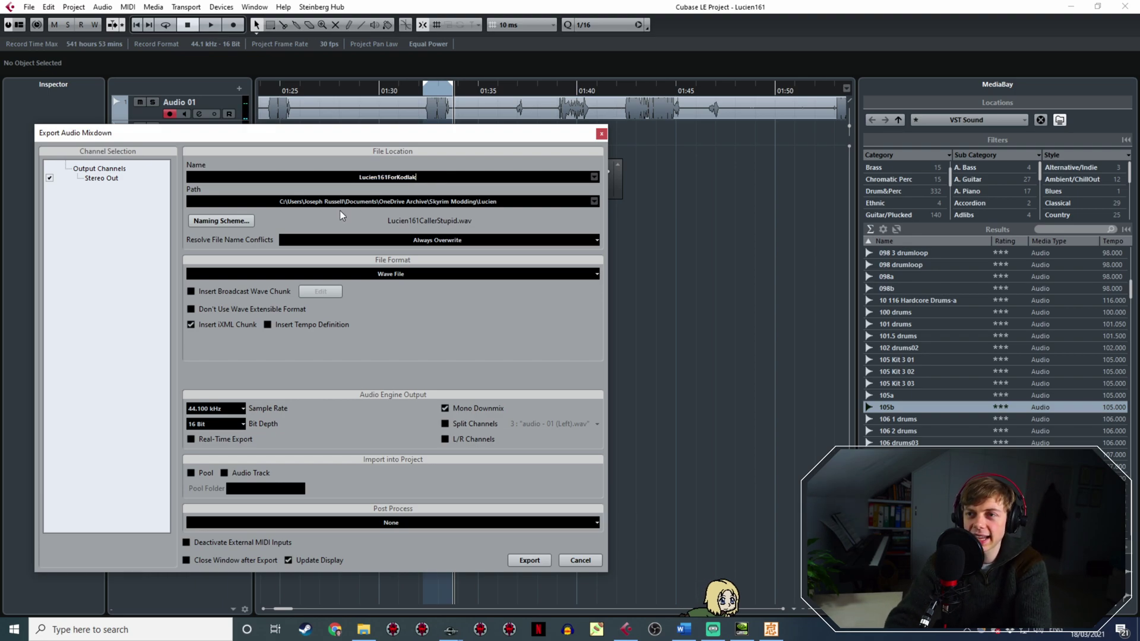
{"action": "left_click", "coordinate": [534, 559]}
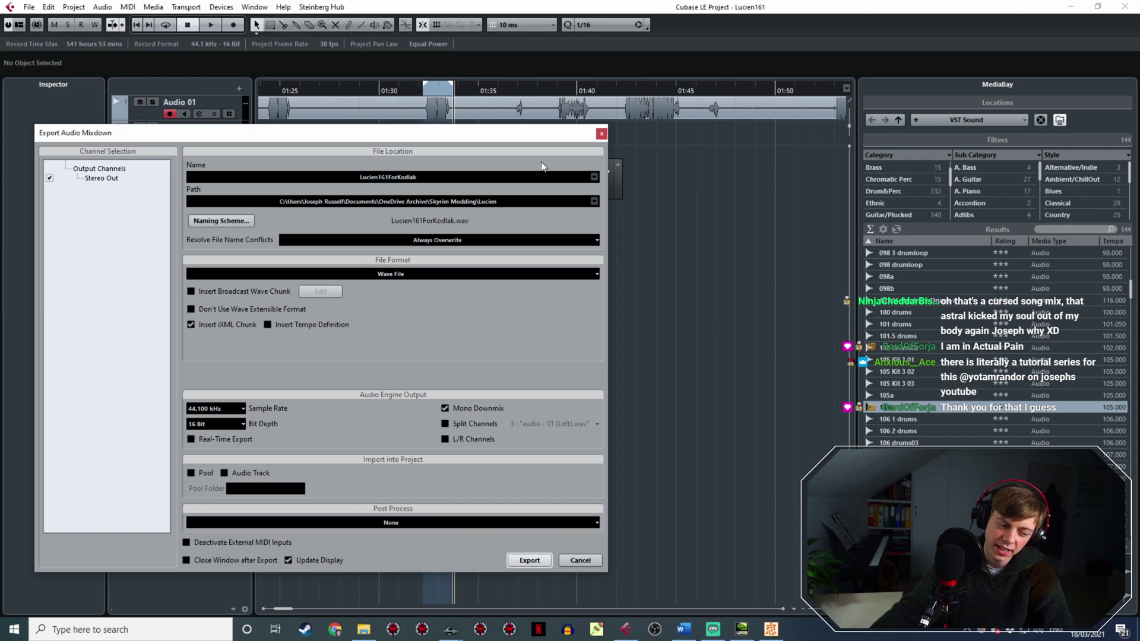
Listen to the takes between about 1:38 and 2:06 to locate the next line.
{"action": "left_click", "coordinate": [550, 91]}
{"action": "key", "text": "space"}
{"action": "scroll", "coordinate": [564, 187], "scroll_direction": "down", "scroll_amount": 4, "text": "shift"}
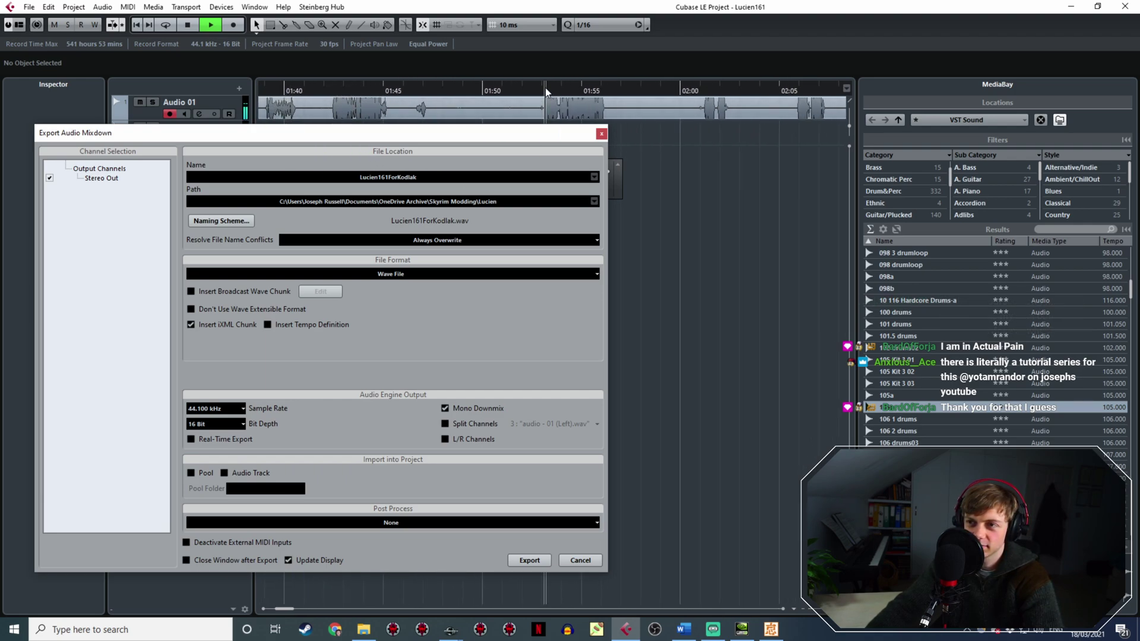
{"action": "scroll", "coordinate": [707, 102], "scroll_direction": "down", "scroll_amount": 2, "text": "shift"}
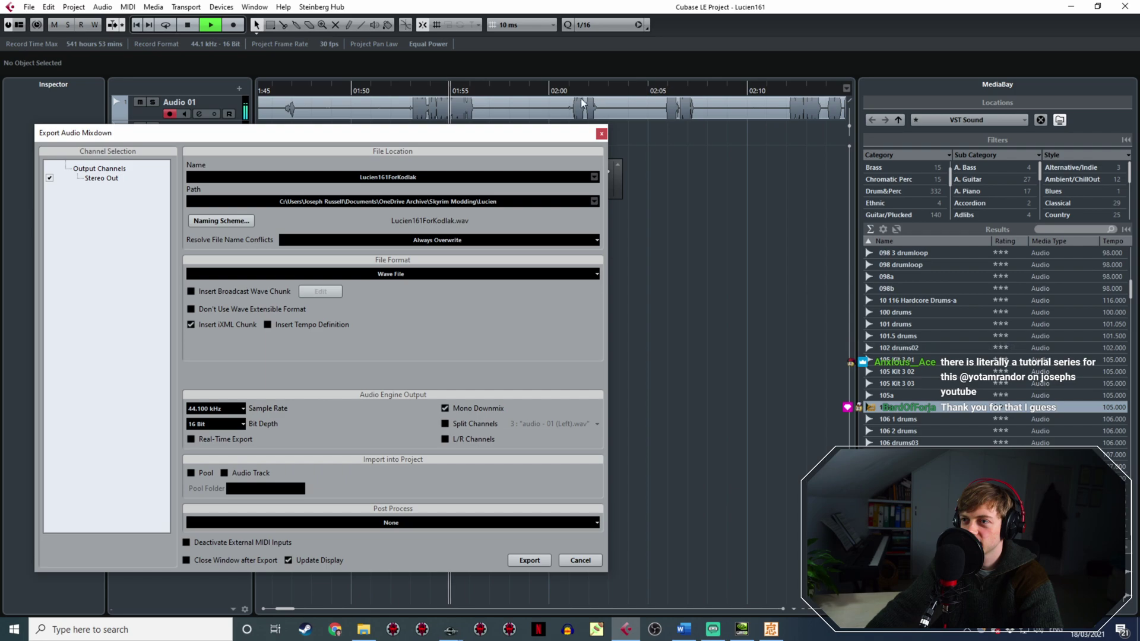
{"action": "left_click", "coordinate": [574, 90]}
{"action": "left_click", "coordinate": [667, 91]}
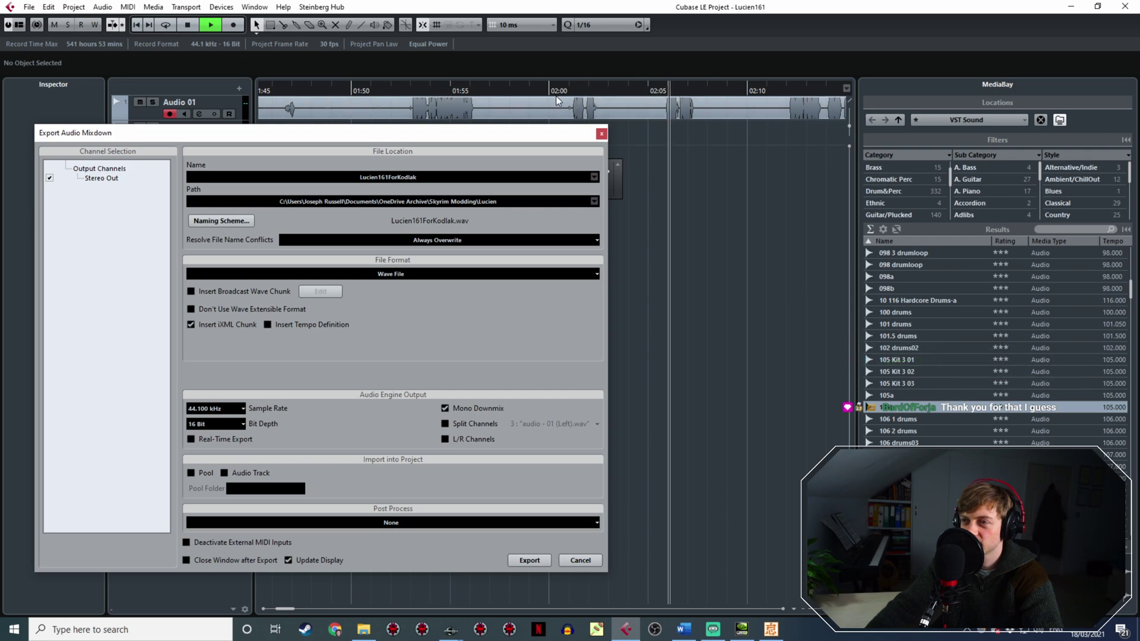
Replay the take at 1:53 and set the export range around it, ending at about 1:56.2.
{"action": "left_click", "coordinate": [415, 92]}
{"action": "scroll", "coordinate": [403, 104], "scroll_direction": "up", "scroll_amount": 5, "text": "ctrl"}
{"action": "left_click", "coordinate": [425, 91]}
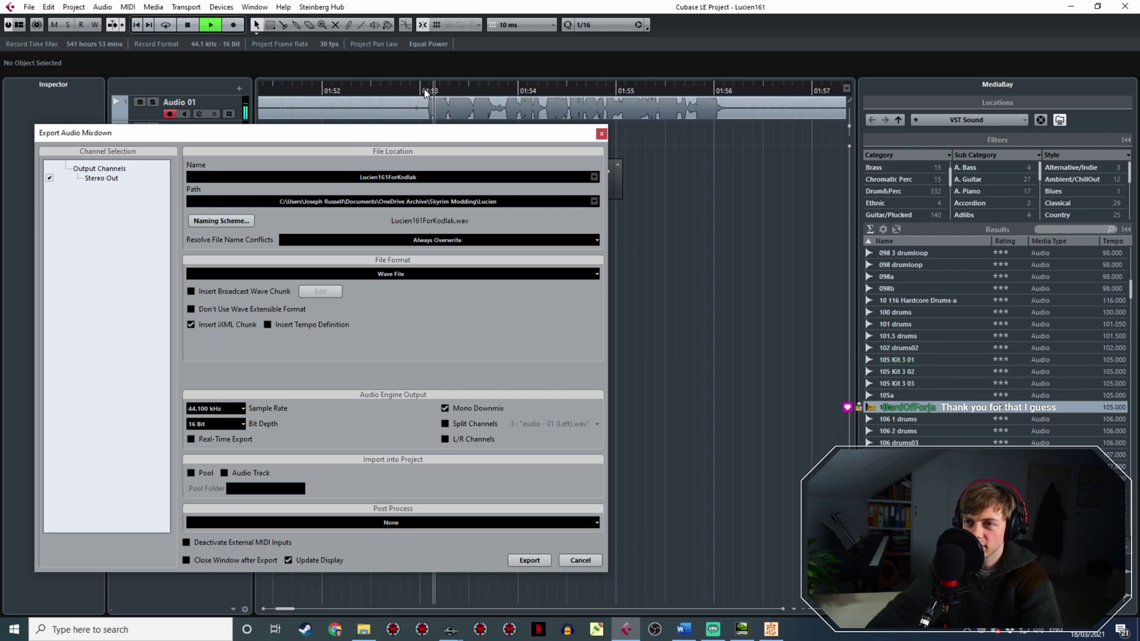
{"action": "left_click_drag", "start_coordinate": [425, 88], "coordinate": [650, 89]}
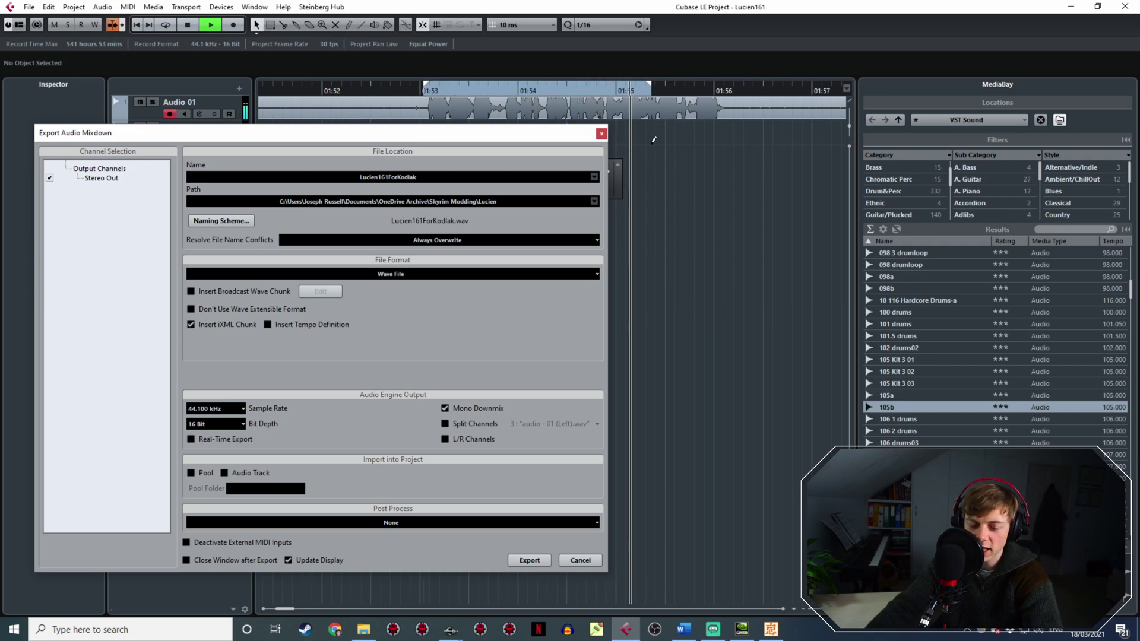
{"action": "left_click_drag", "start_coordinate": [653, 139], "coordinate": [733, 158]}
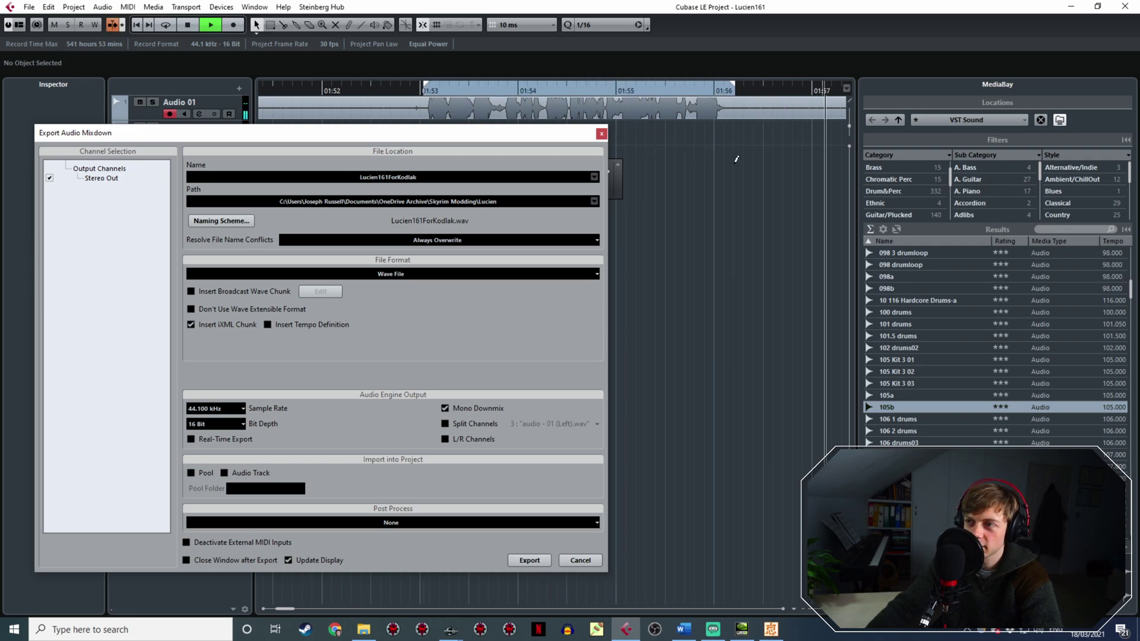
Stop playback, name the mixdown file Lucien161Overkill and export the range.
{"action": "key", "text": "space"}
{"action": "left_click", "coordinate": [419, 178]}
{"action": "left_click_drag", "start_coordinate": [417, 178], "coordinate": [387, 179]}
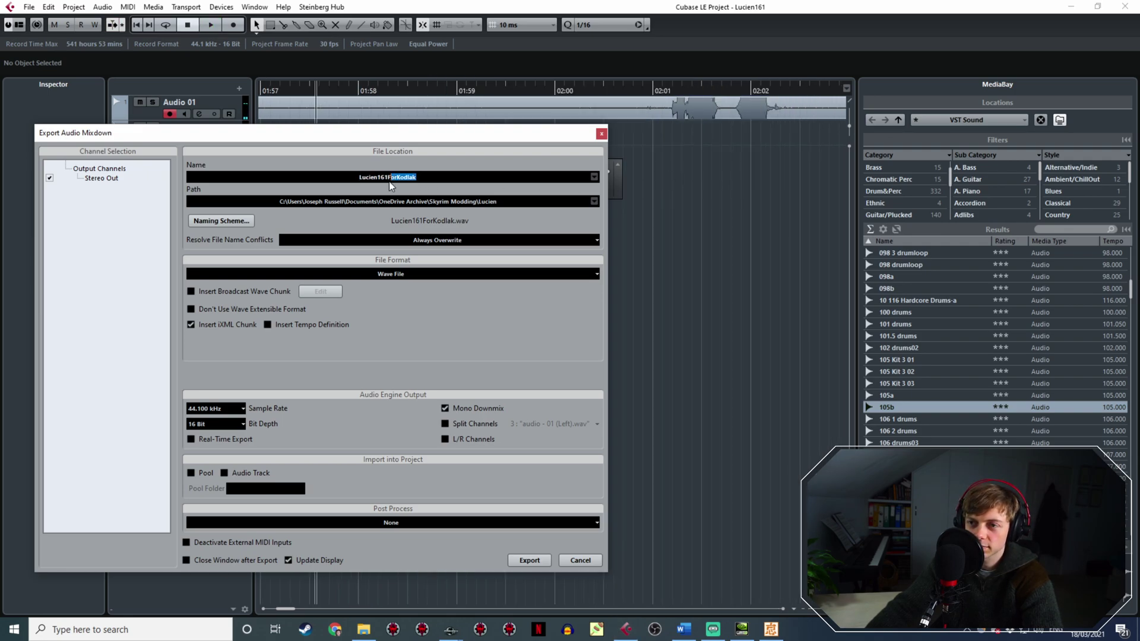
{"action": "type", "text": "Overki"}
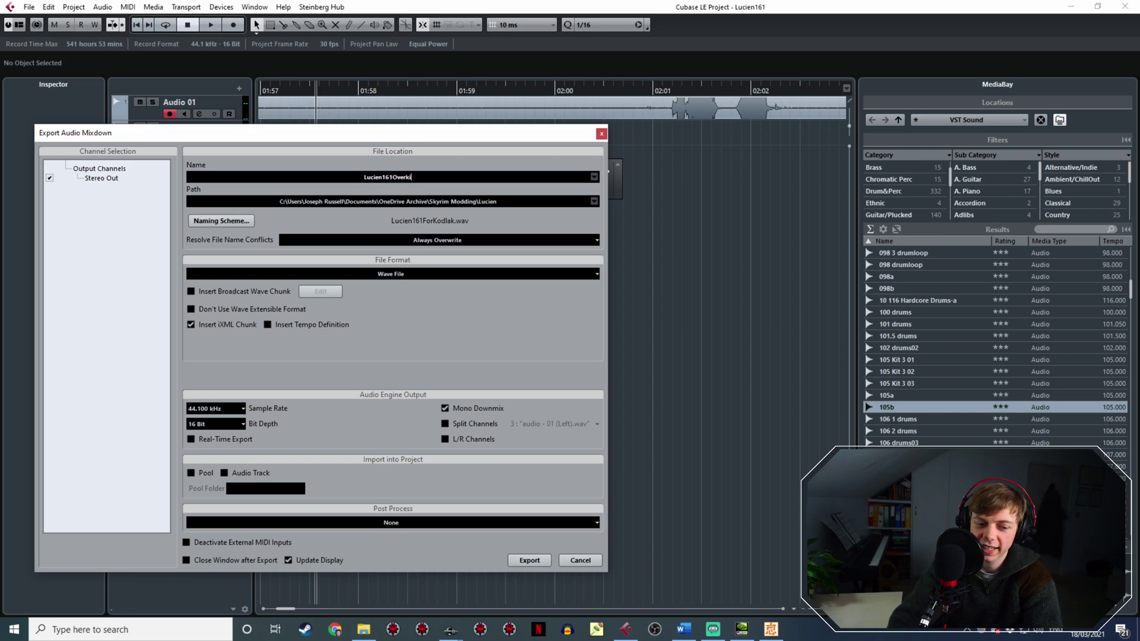
{"action": "type", "text": "ll"}
{"action": "key", "text": "Return"}
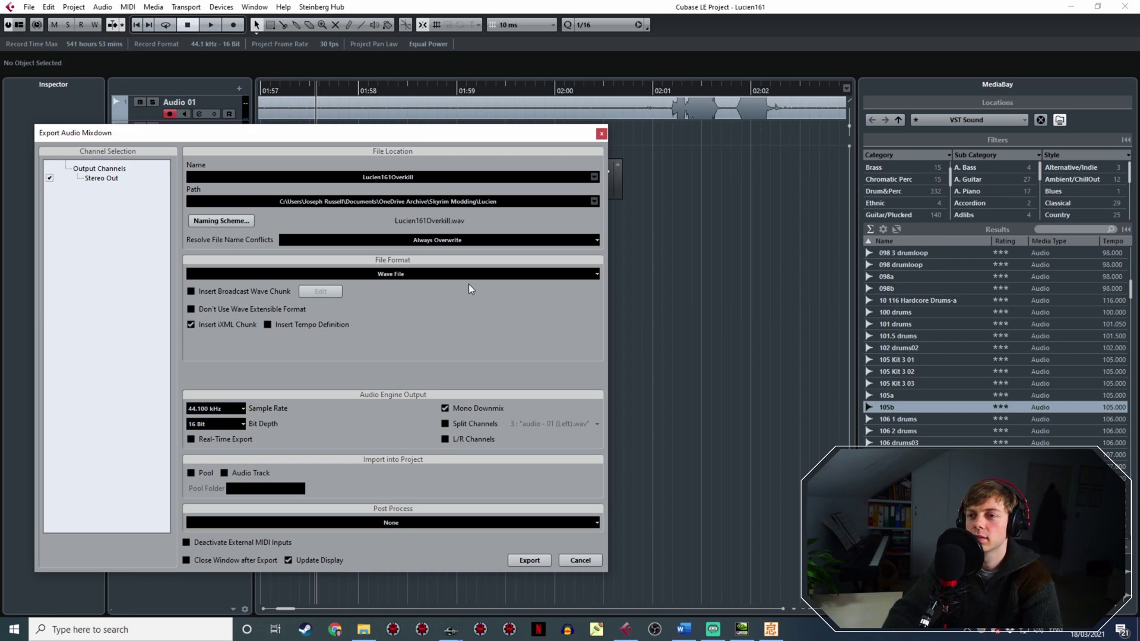
{"action": "left_click", "coordinate": [526, 562]}
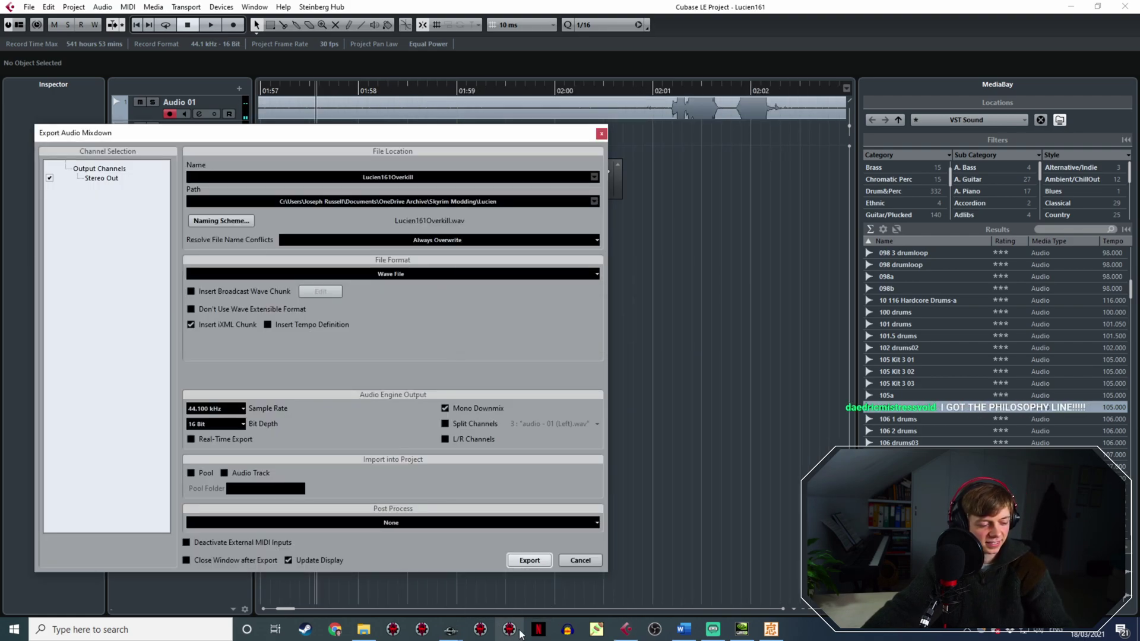
Play the take at about 2:01 and set the export range around it, from about 2:01.2 to 2:02.5.
{"action": "scroll", "coordinate": [683, 226], "scroll_direction": "down", "scroll_amount": 3, "text": "ctrl"}
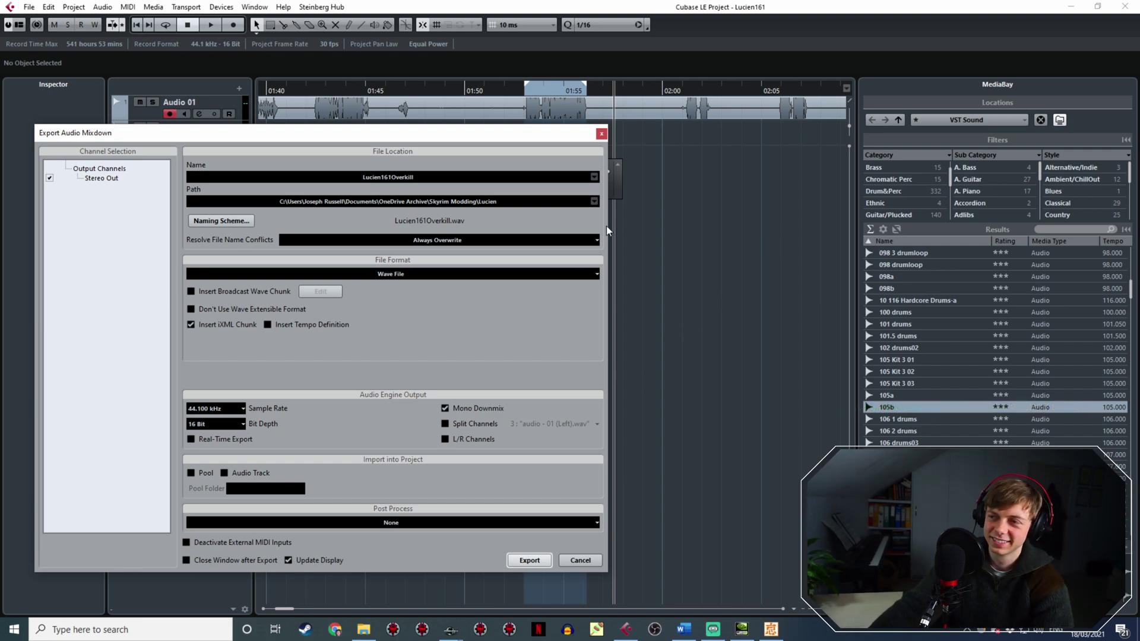
{"action": "key", "text": "space"}
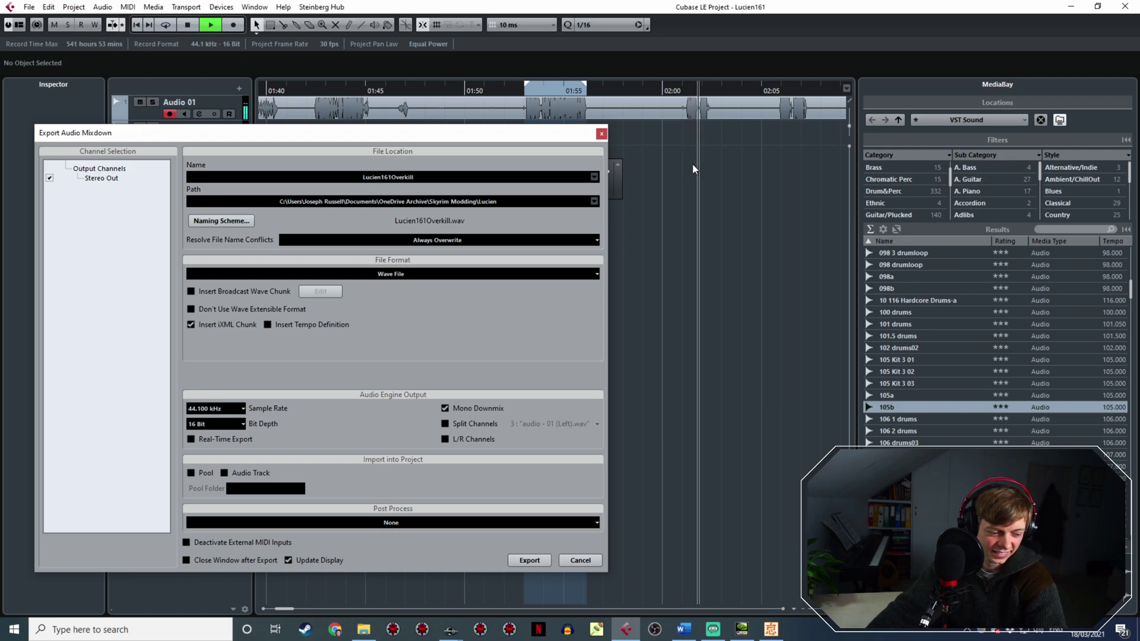
{"action": "scroll", "coordinate": [692, 163], "scroll_direction": "up", "scroll_amount": 3, "text": "ctrl"}
{"action": "scroll", "coordinate": [647, 131], "scroll_direction": "down", "scroll_amount": 3, "text": "ctrl"}
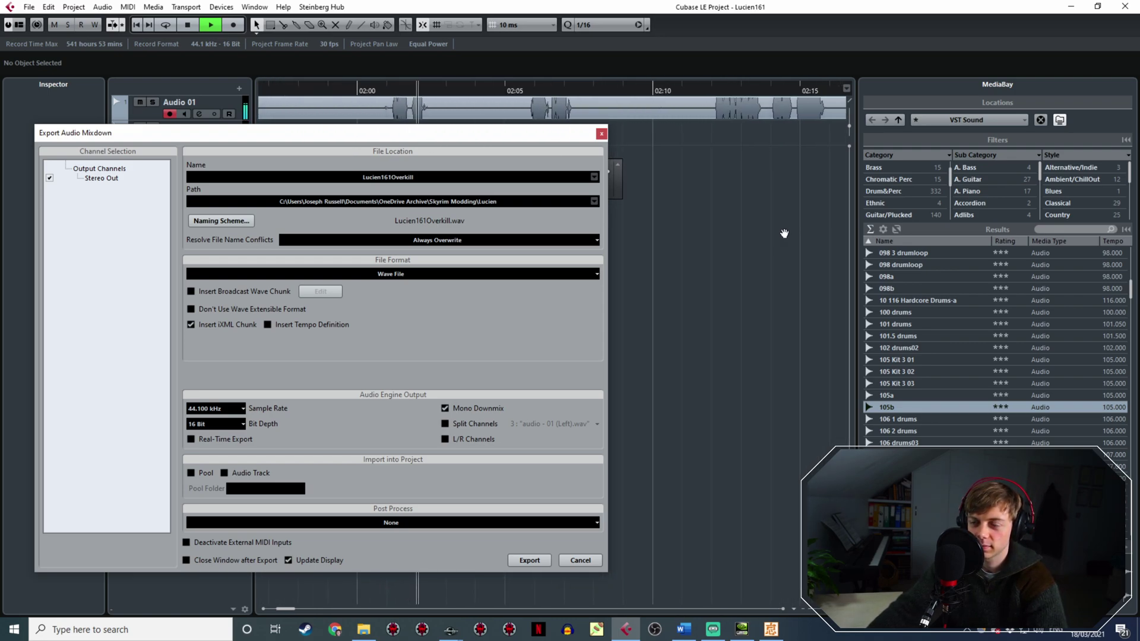
{"action": "key", "text": "space"}
{"action": "scroll", "coordinate": [392, 97], "scroll_direction": "up", "scroll_amount": 4, "text": "ctrl"}
{"action": "left_click", "coordinate": [387, 89]}
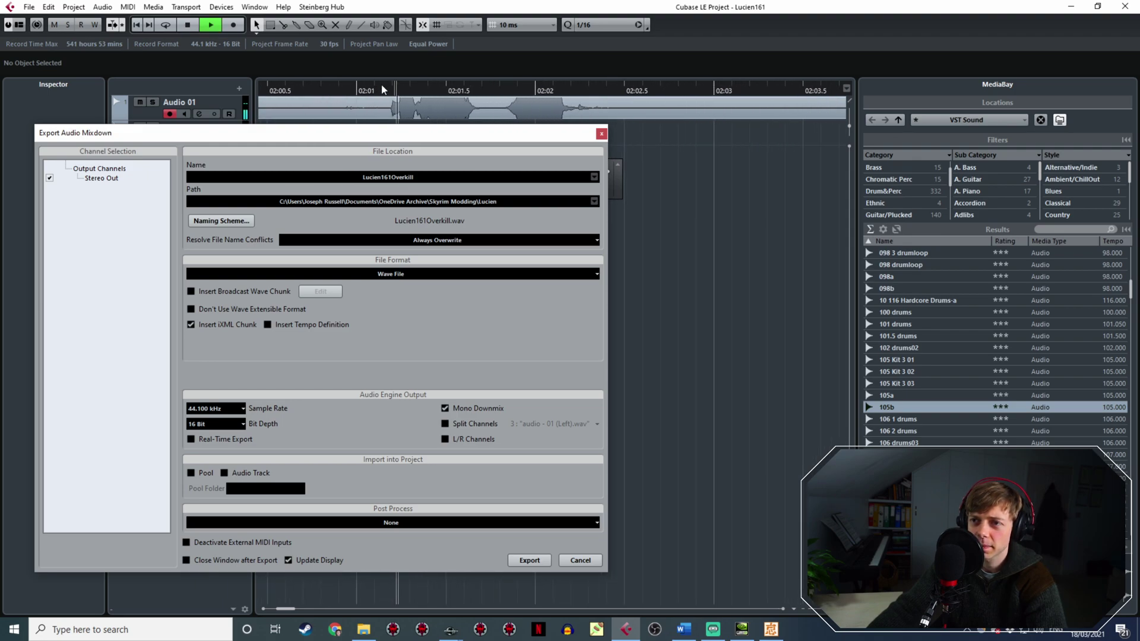
{"action": "key", "text": "space"}
{"action": "left_click_drag", "start_coordinate": [406, 82], "coordinate": [620, 86]}
Stop playback, name the mixdown file Lucien161Lydia and export the range.
{"action": "key", "text": "space"}
{"action": "left_click", "coordinate": [416, 177]}
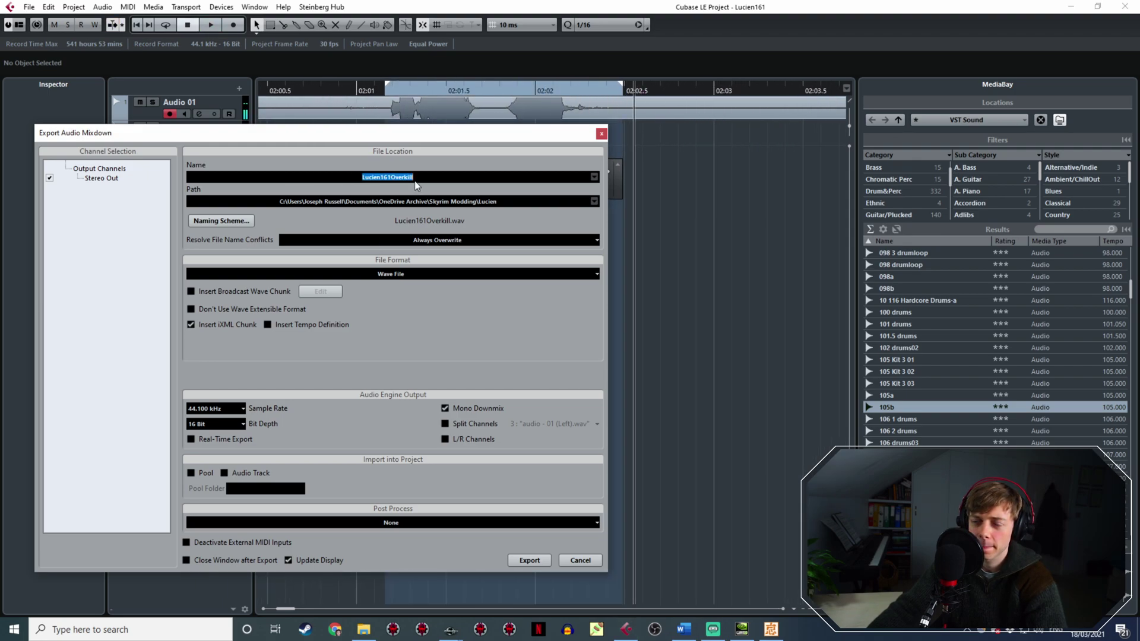
{"action": "left_click", "coordinate": [426, 181]}
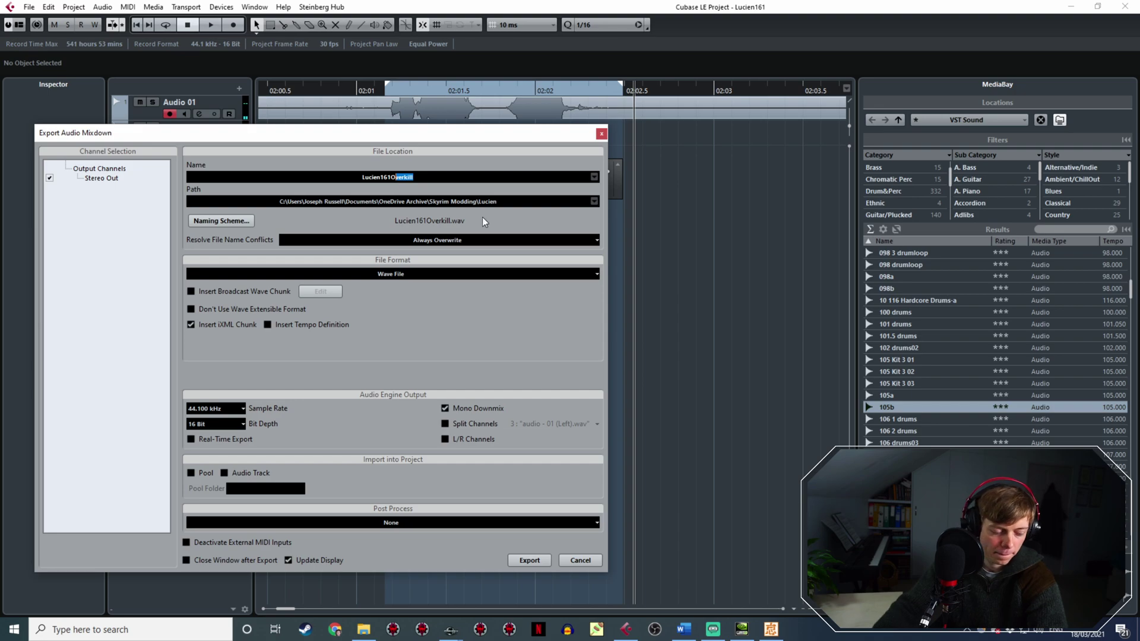
{"action": "key", "text": "shift+Left"}
{"action": "type", "text": "L"}
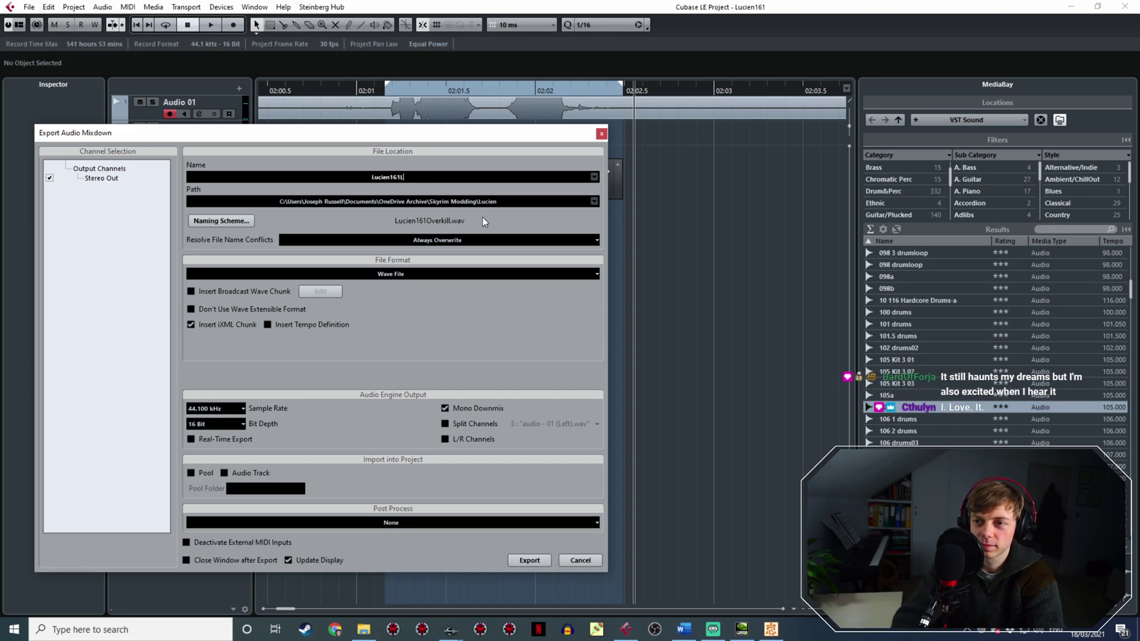
{"action": "type", "text": "ydia"}
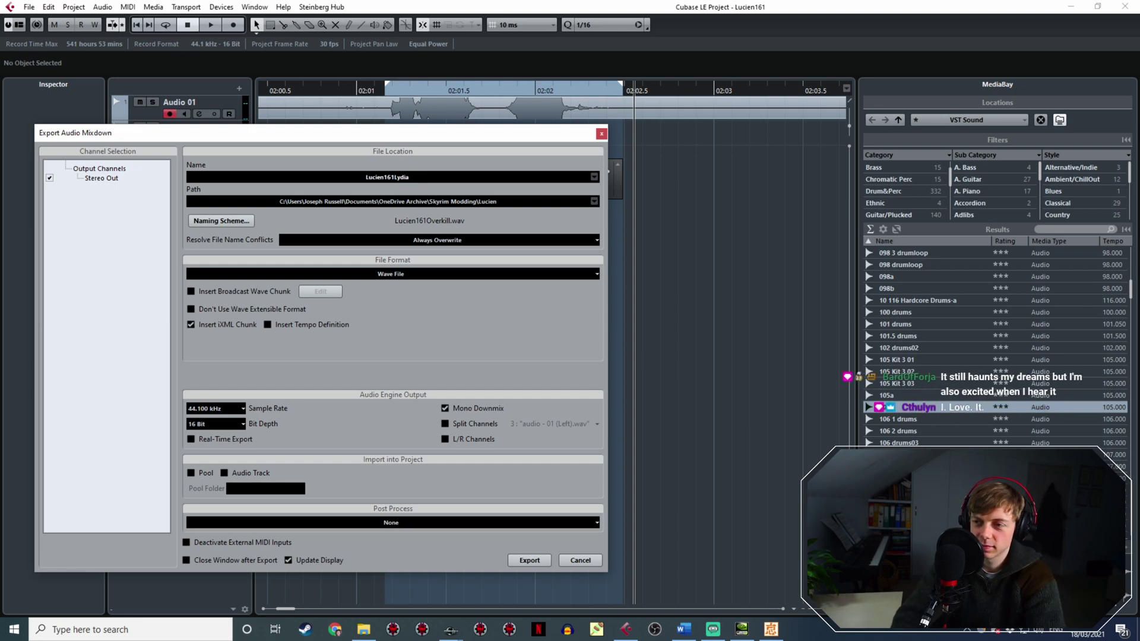
{"action": "key", "text": "Return"}
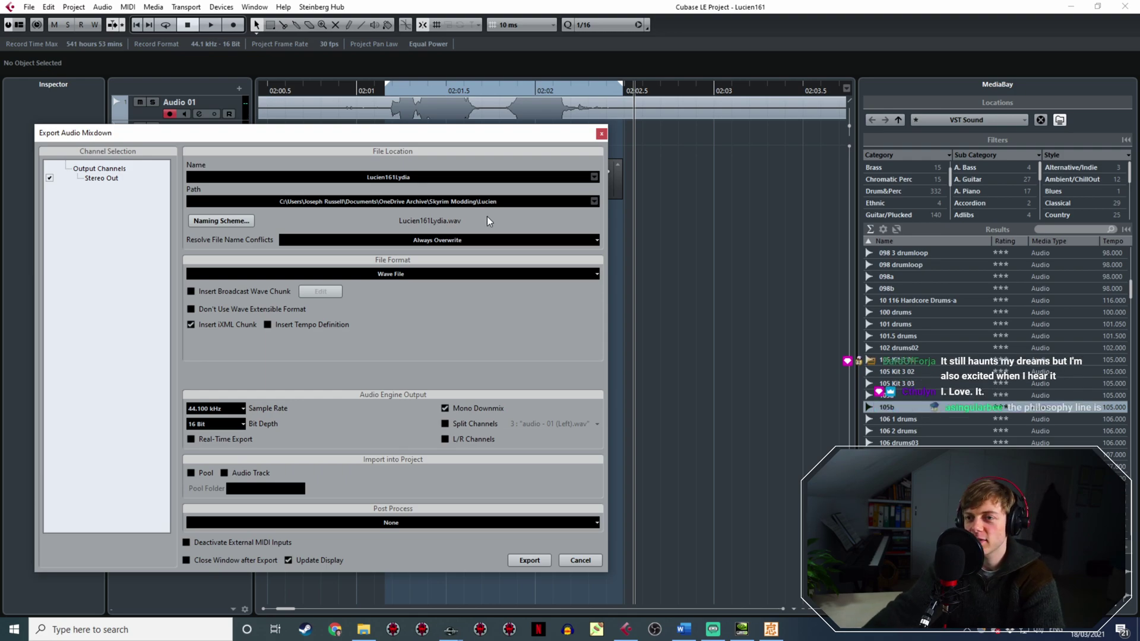
{"action": "left_click", "coordinate": [528, 559]}
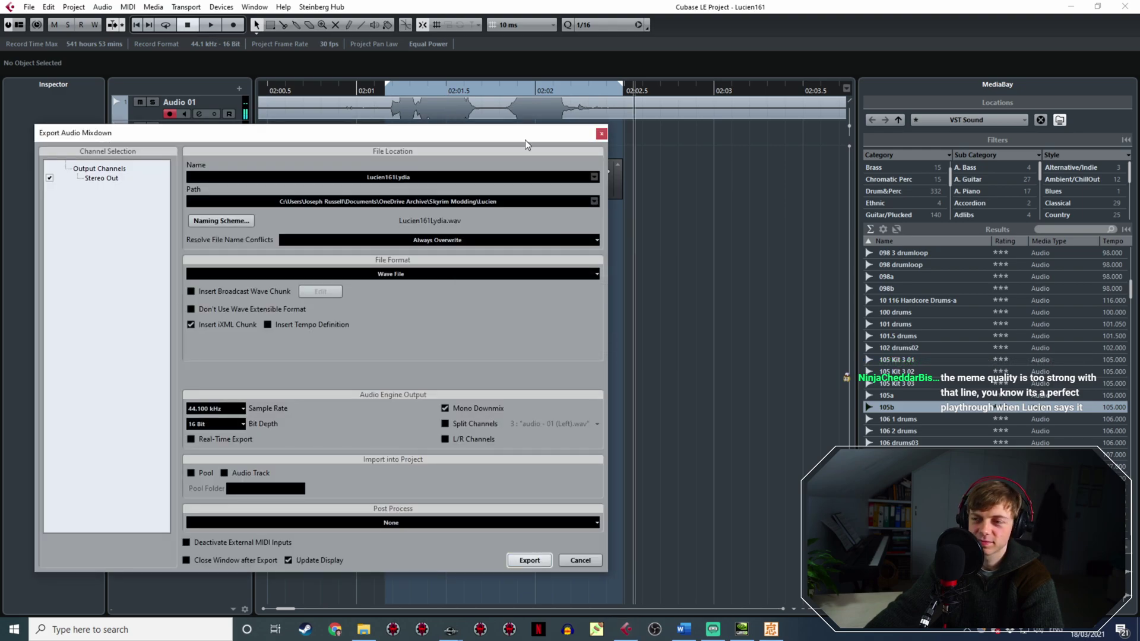
Move the export dialog clear of the tracks and listen to the take at about 2:06.
{"action": "left_click_drag", "start_coordinate": [500, 131], "coordinate": [585, 283]}
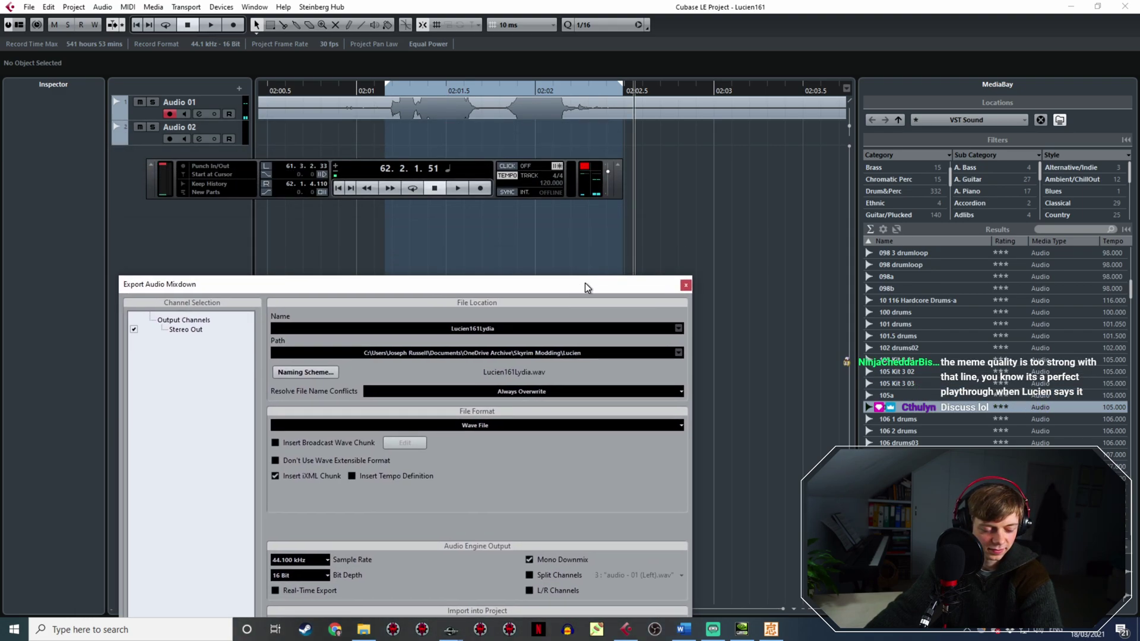
{"action": "scroll", "coordinate": [679, 177], "scroll_direction": "up", "scroll_amount": 1, "text": "ctrl"}
{"action": "scroll", "coordinate": [679, 177], "scroll_direction": "down", "scroll_amount": 5, "text": "ctrl"}
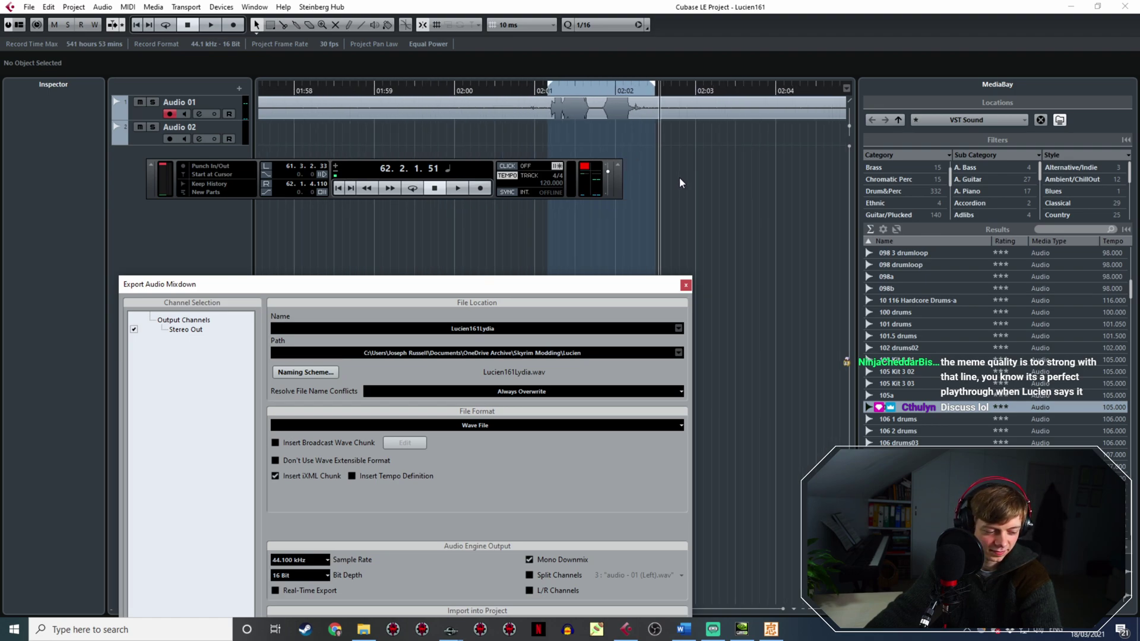
{"action": "middle_click_drag", "start_coordinate": [679, 177], "coordinate": [423, 127]}
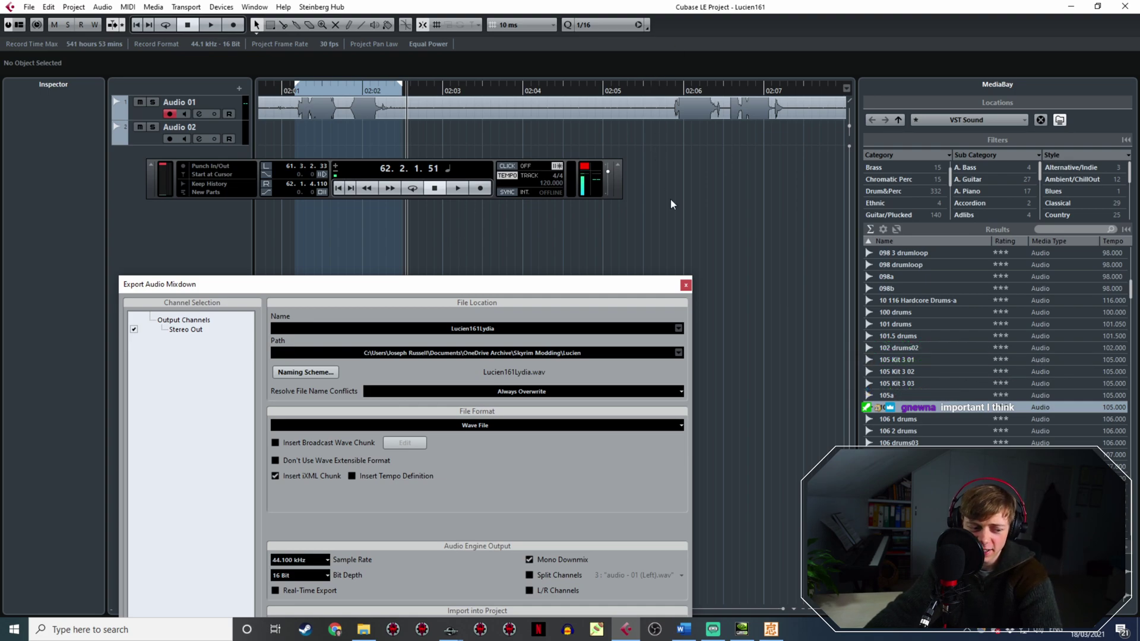
{"action": "middle_click_drag", "start_coordinate": [677, 205], "coordinate": [386, 221]}
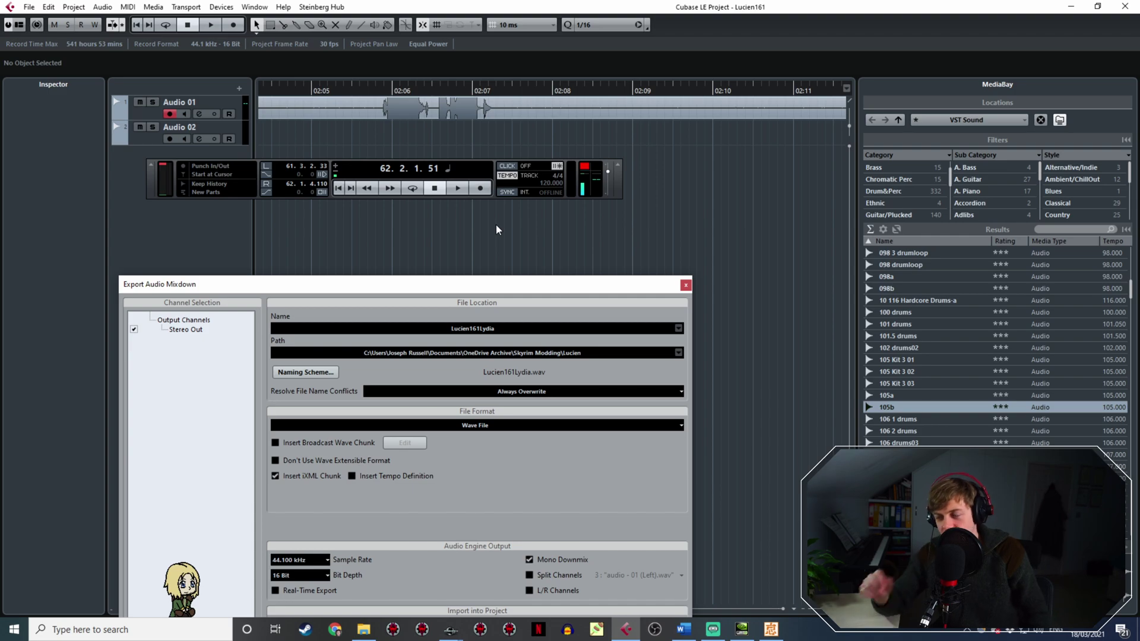
{"action": "key", "text": "g"}
{"action": "key", "text": "g"}
{"action": "key", "text": "g"}
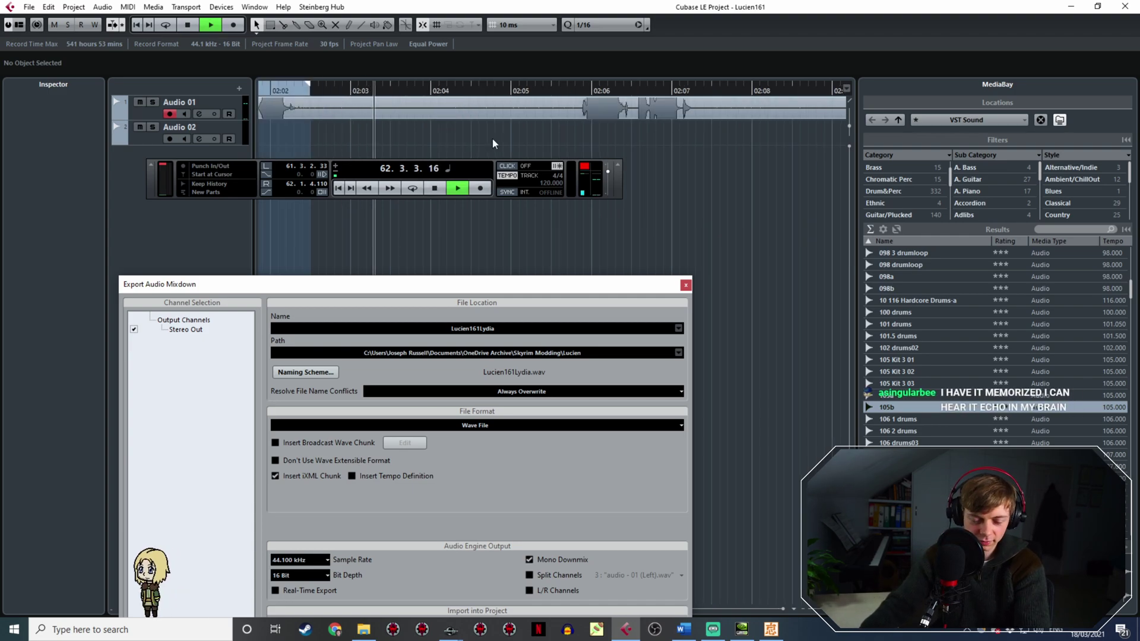
{"action": "key", "text": "space"}
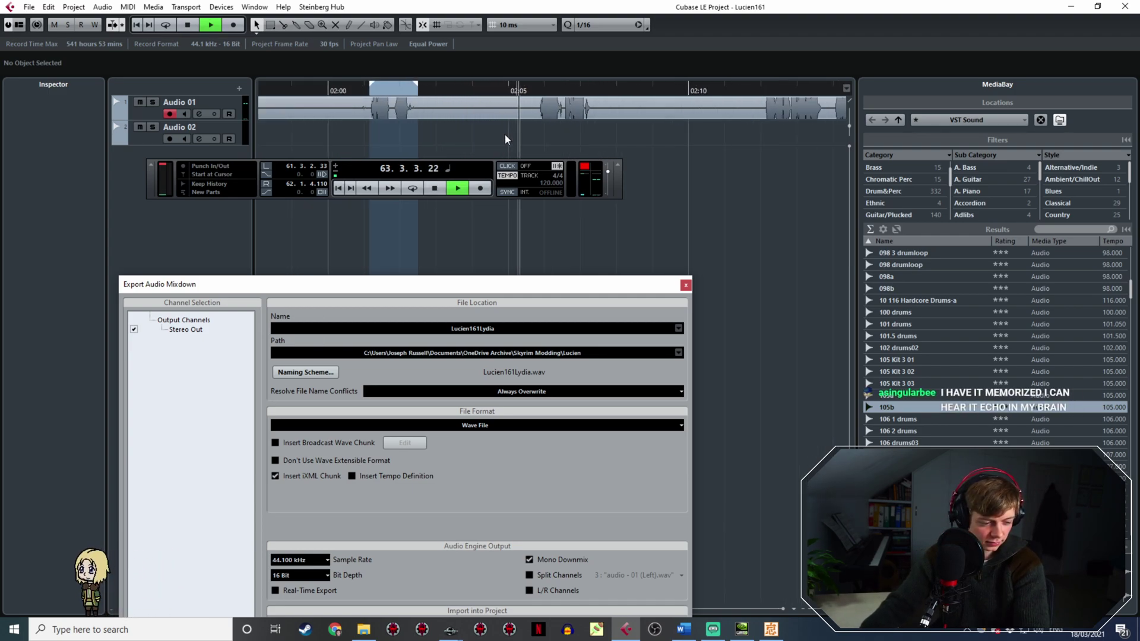
{"action": "left_click", "coordinate": [536, 89]}
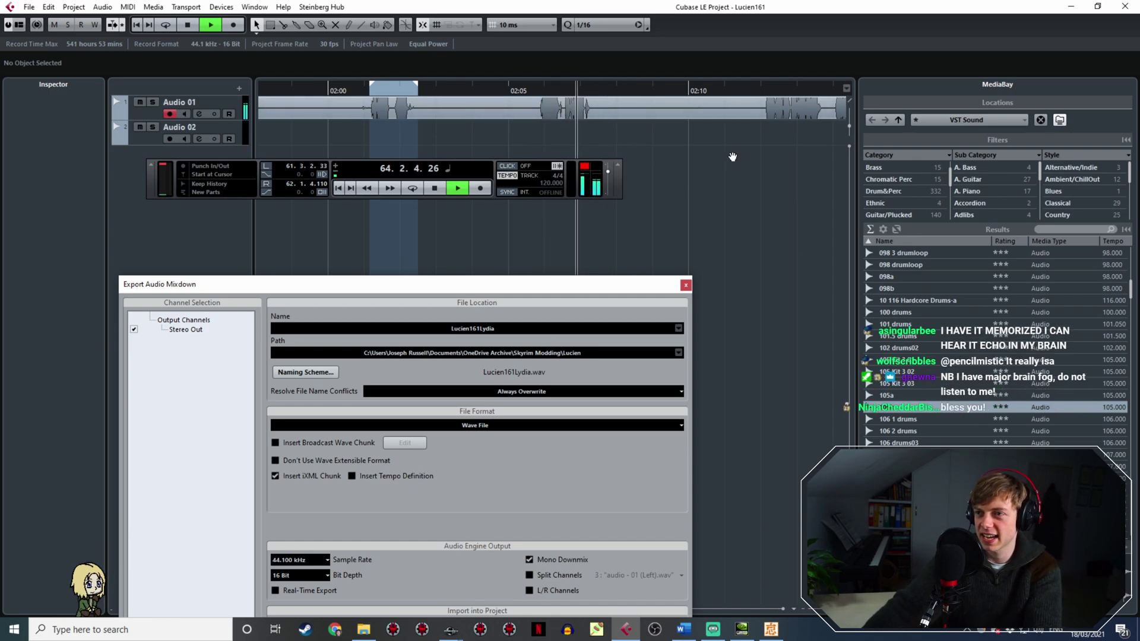
{"action": "middle_click_drag", "start_coordinate": [733, 155], "coordinate": [569, 124]}
{"action": "left_click", "coordinate": [379, 91]}
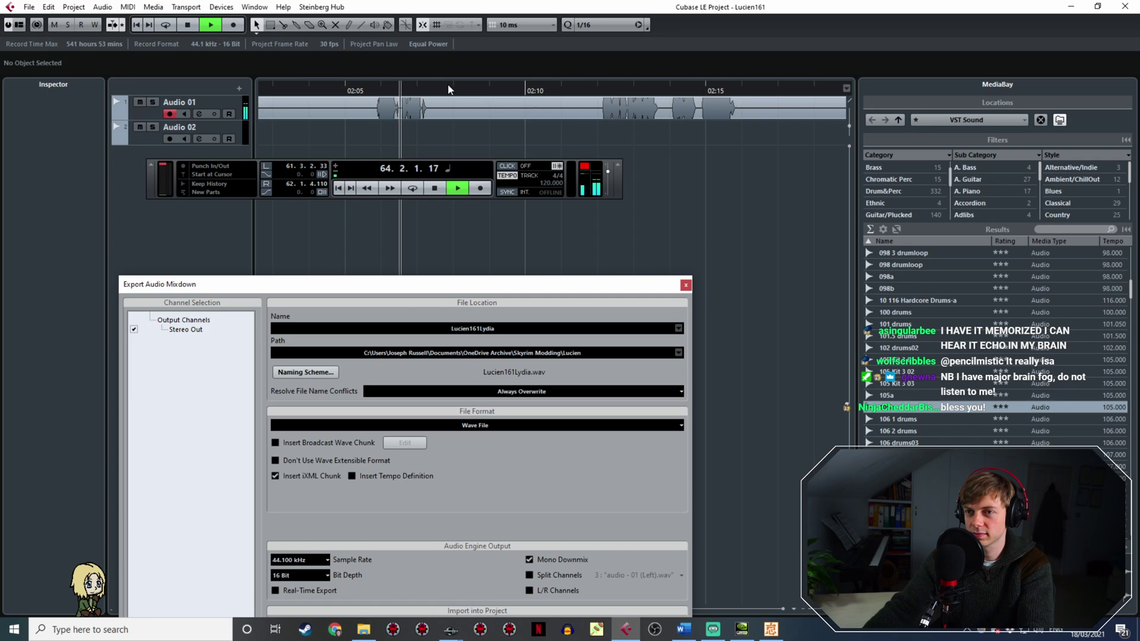
Stop playback and record a replacement take on Audio 01 over the existing line, from 2:06 to about 2:11.7.
{"action": "key", "text": "space"}
{"action": "left_click", "coordinate": [397, 91]}
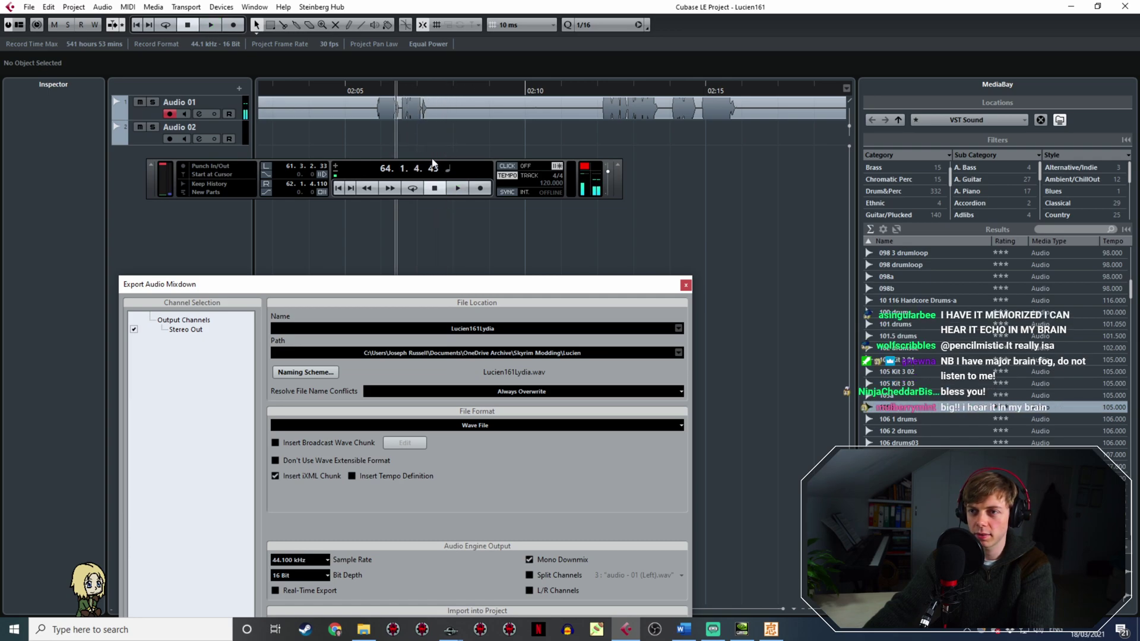
{"action": "left_click", "coordinate": [484, 186]}
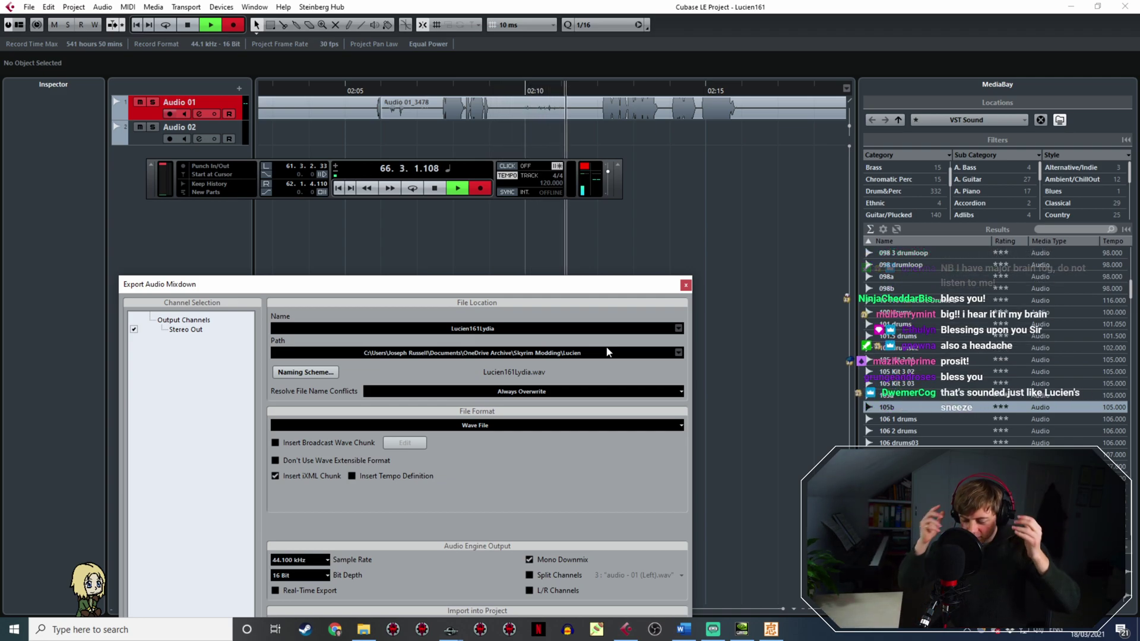
{"action": "key", "text": "space"}
Play back the new take and set the export range around its line, from about 2:07.7 to 2:09.
{"action": "left_click", "coordinate": [438, 88]}
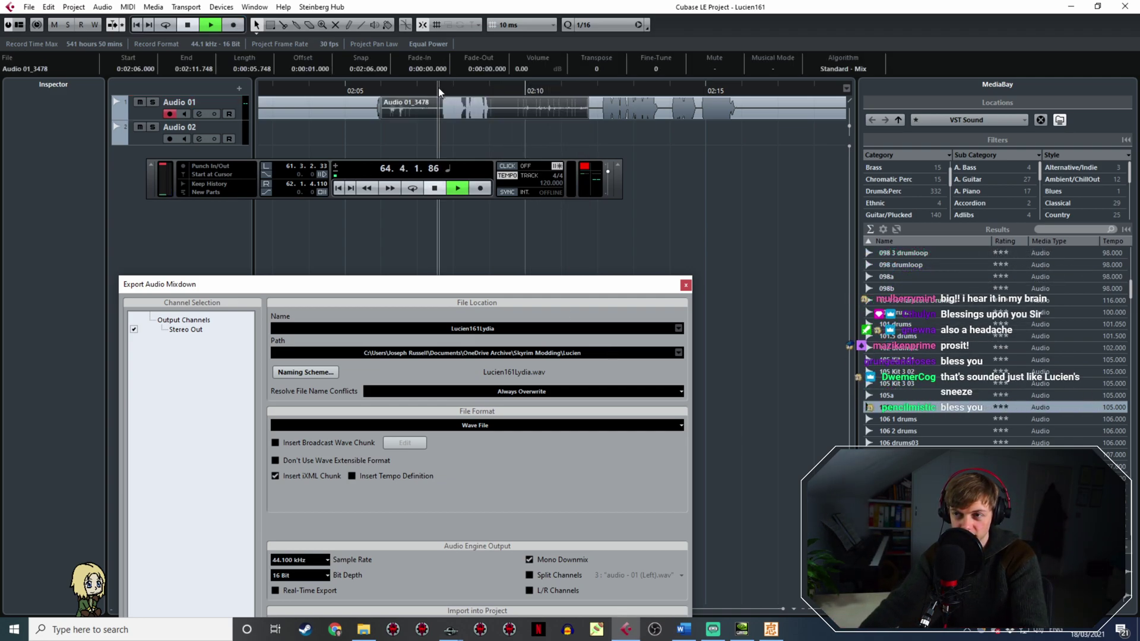
{"action": "key", "text": "space"}
{"action": "left_click", "coordinate": [441, 93]}
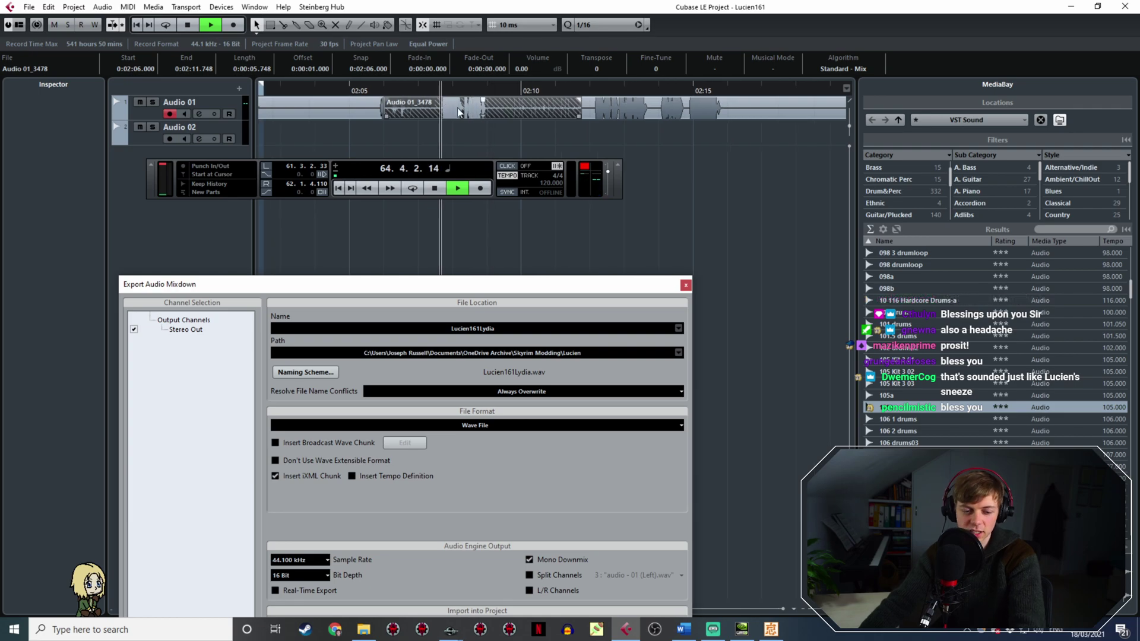
{"action": "key", "text": "space"}
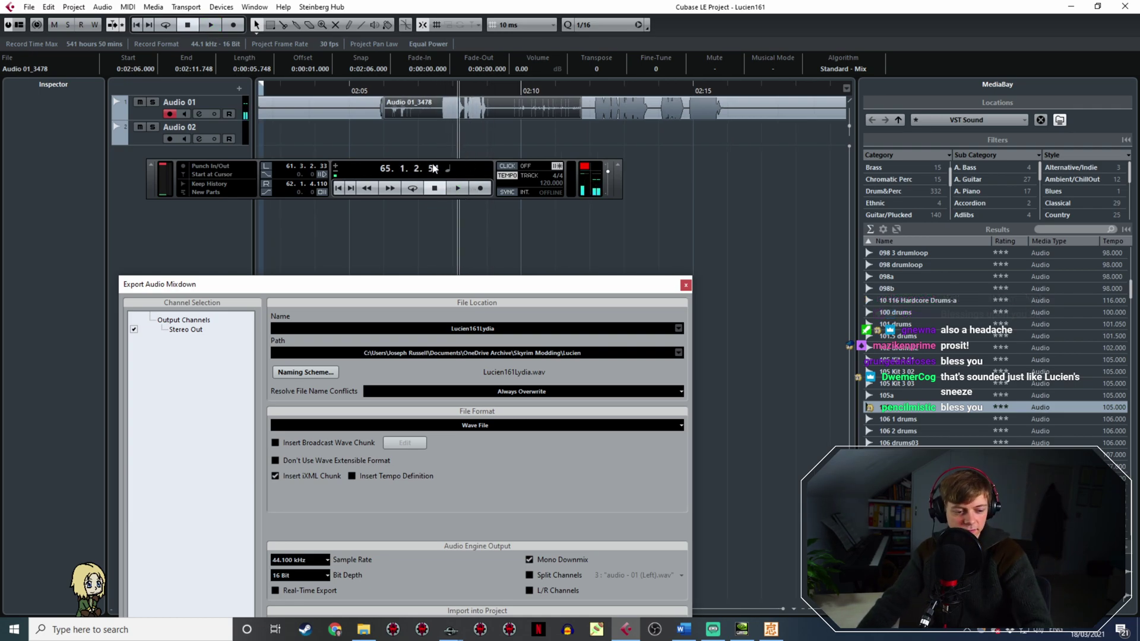
{"action": "key", "text": "space"}
{"action": "key", "text": "alt+Tab"}
{"action": "key", "text": "super"}
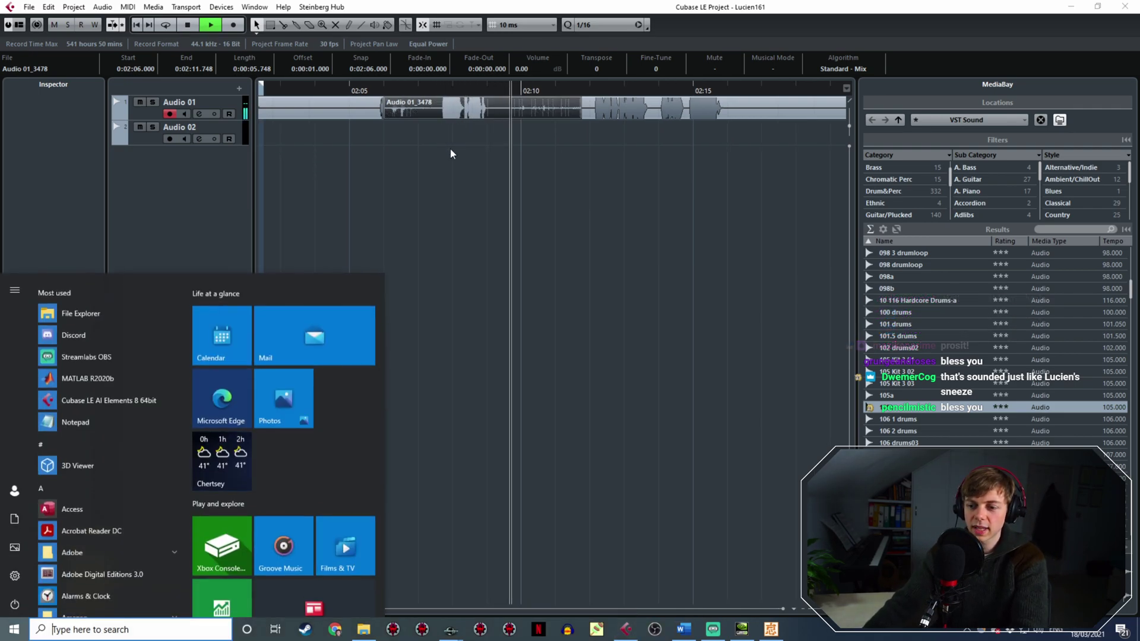
{"action": "left_click", "coordinate": [450, 149]}
{"action": "key", "text": "space"}
{"action": "scroll", "coordinate": [444, 83], "scroll_direction": "up", "scroll_amount": 5, "text": "ctrl"}
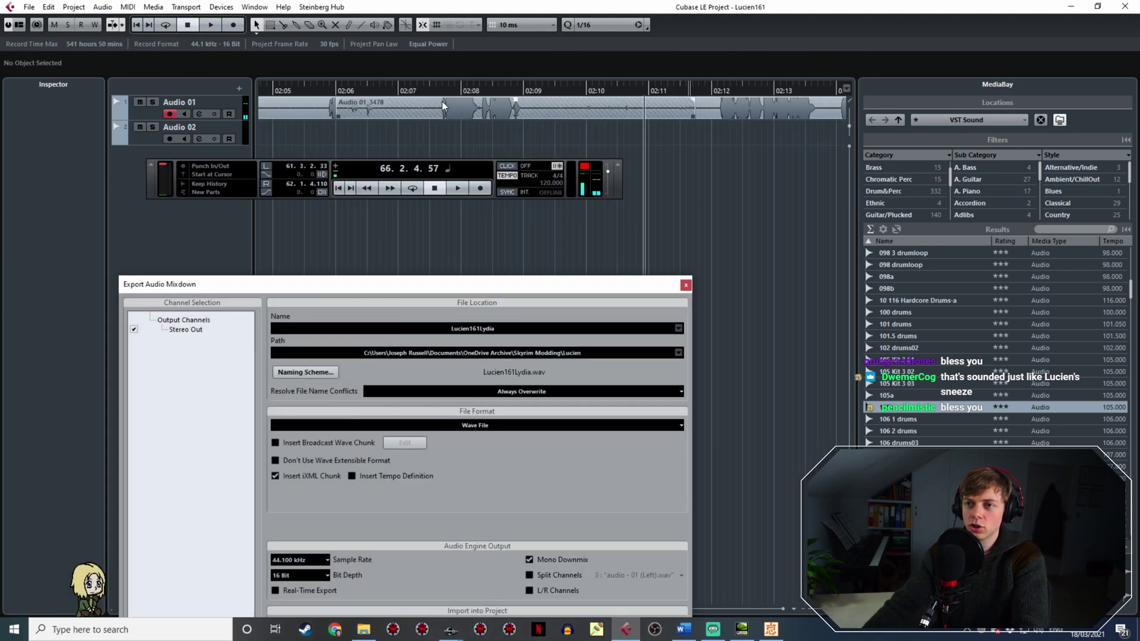
{"action": "left_click_drag", "start_coordinate": [485, 97], "coordinate": [644, 145]}
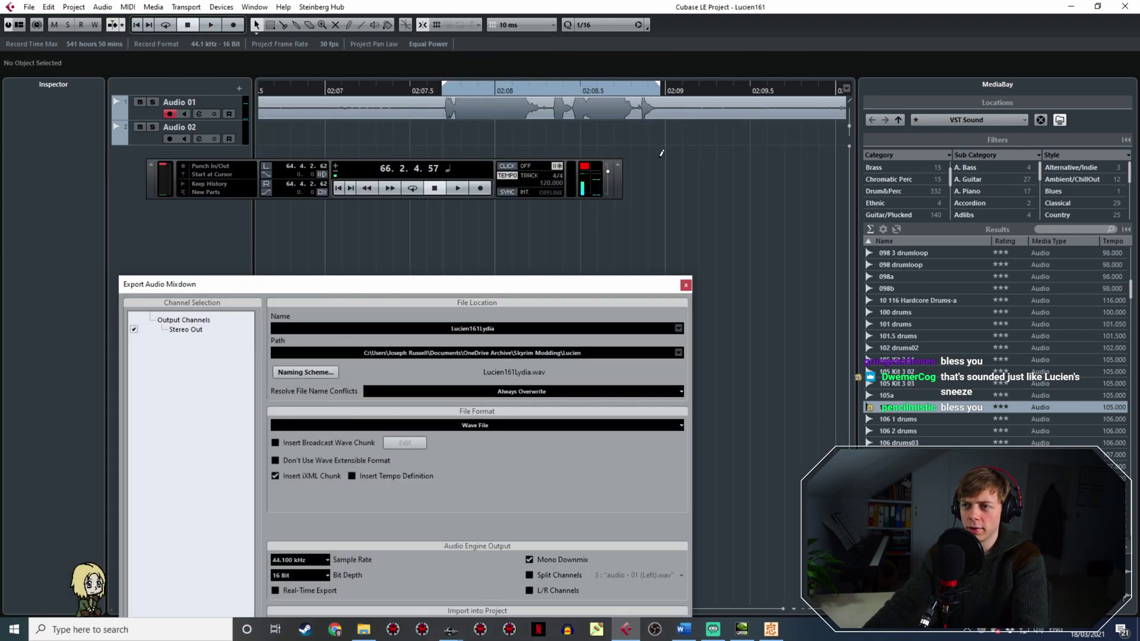
Name the mixdown file Lucien161CliveAttack and export the range.
{"action": "left_click", "coordinate": [495, 333]}
{"action": "left_click_drag", "start_coordinate": [495, 333], "coordinate": [488, 336]}
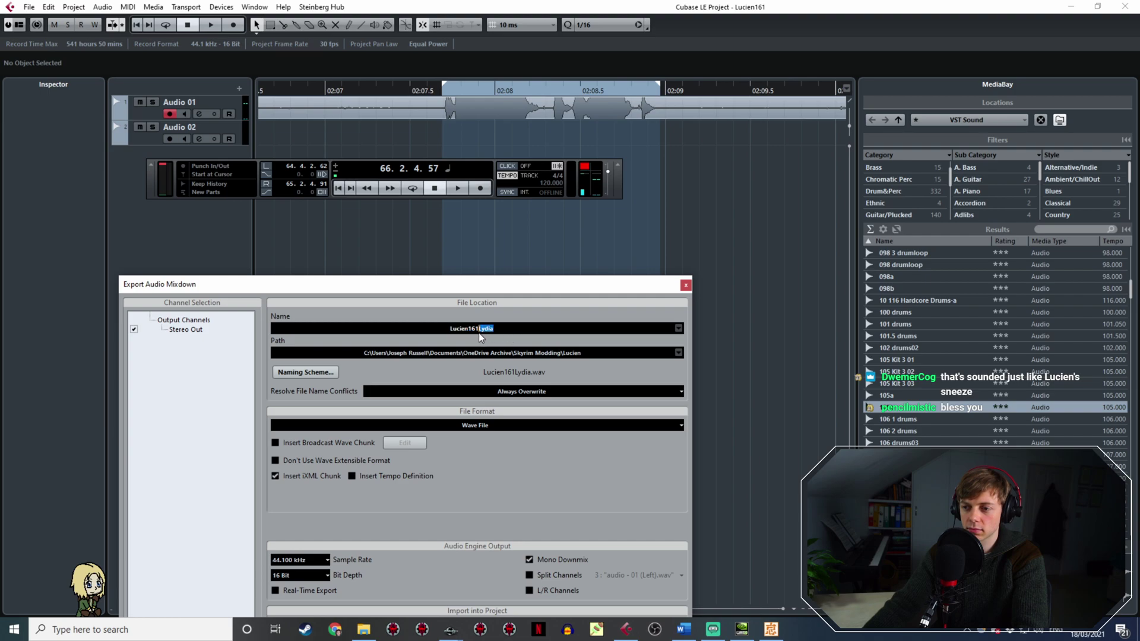
{"action": "type", "text": "CliveAttack"}
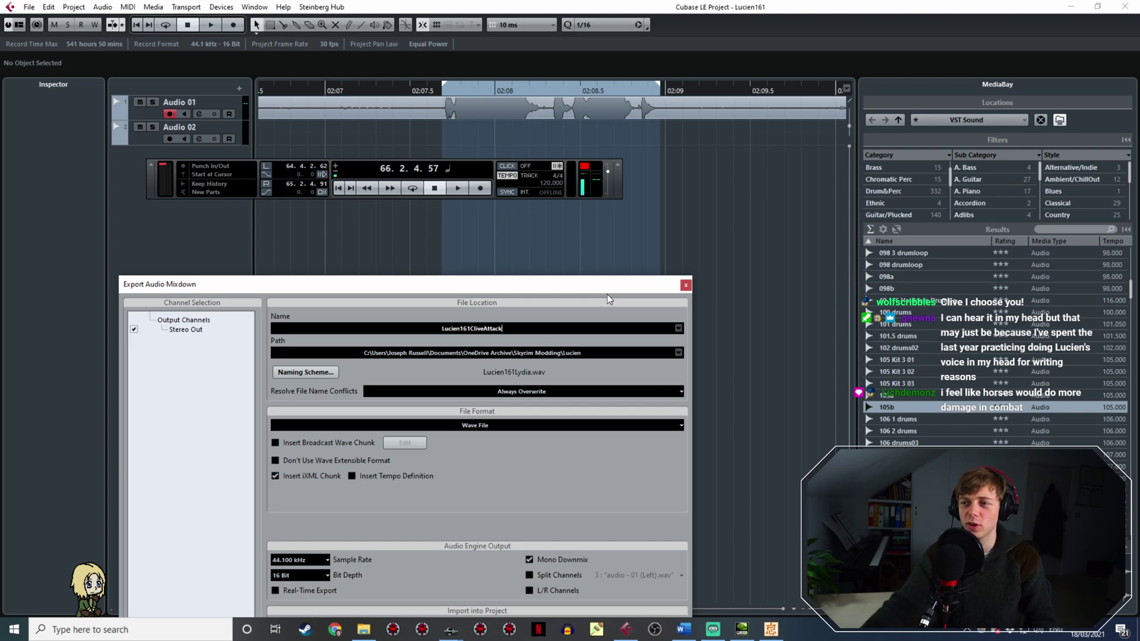
{"action": "left_click_drag", "start_coordinate": [600, 280], "coordinate": [599, 140]}
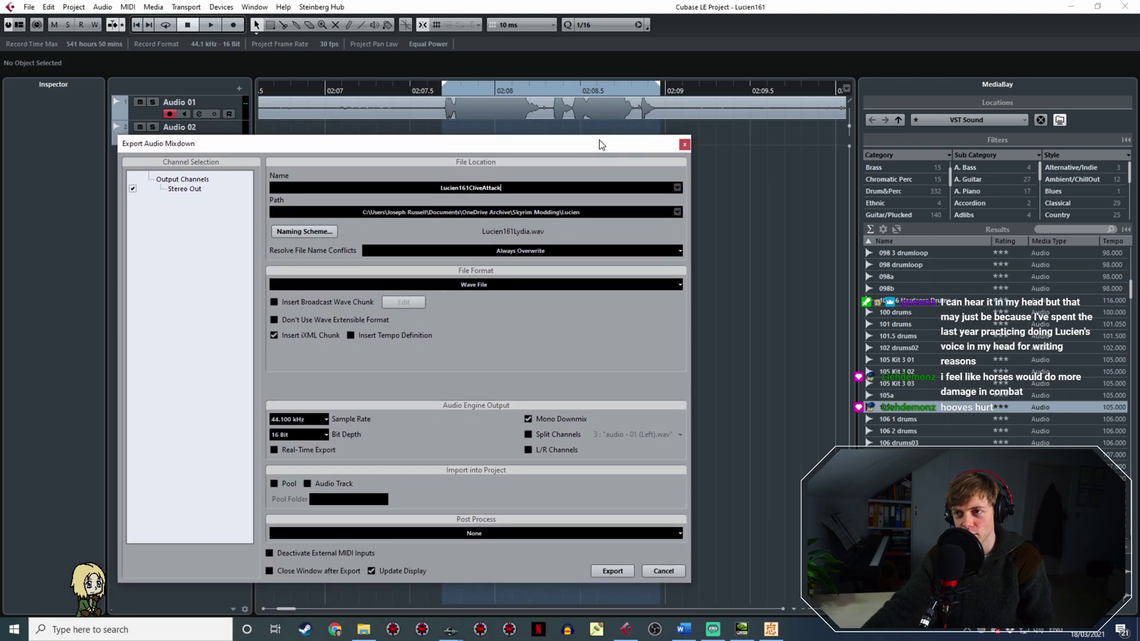
{"action": "left_click", "coordinate": [615, 570]}
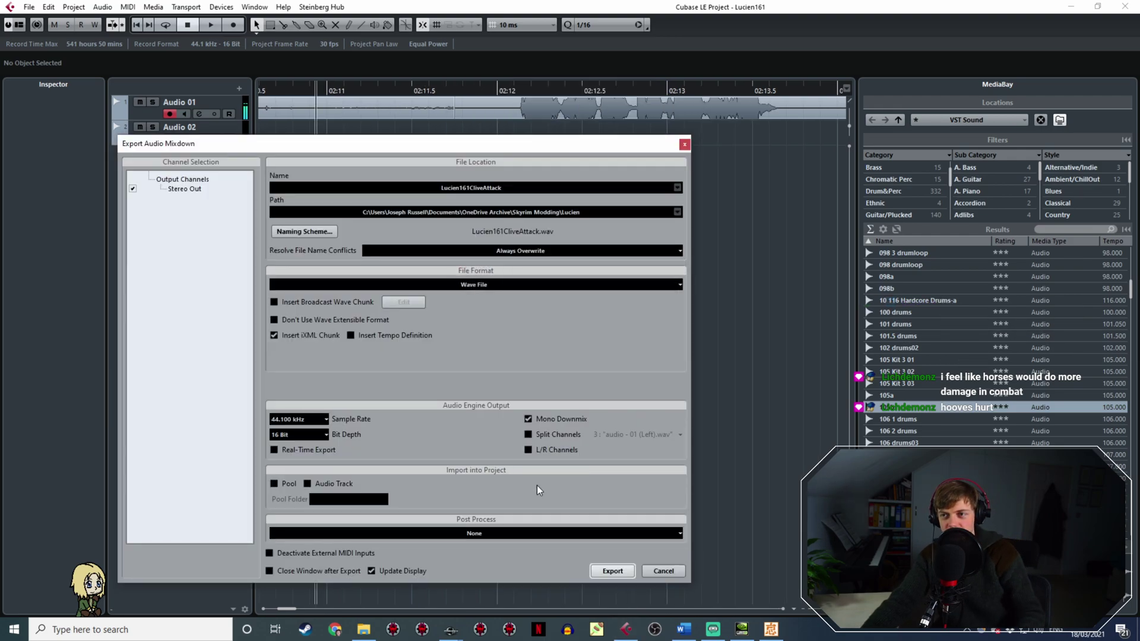
Play the take at about 2:12 and set the export range around it, ending at about 2:15.9.
{"action": "key", "text": "g"}
{"action": "key", "text": "g"}
{"action": "key", "text": "space"}
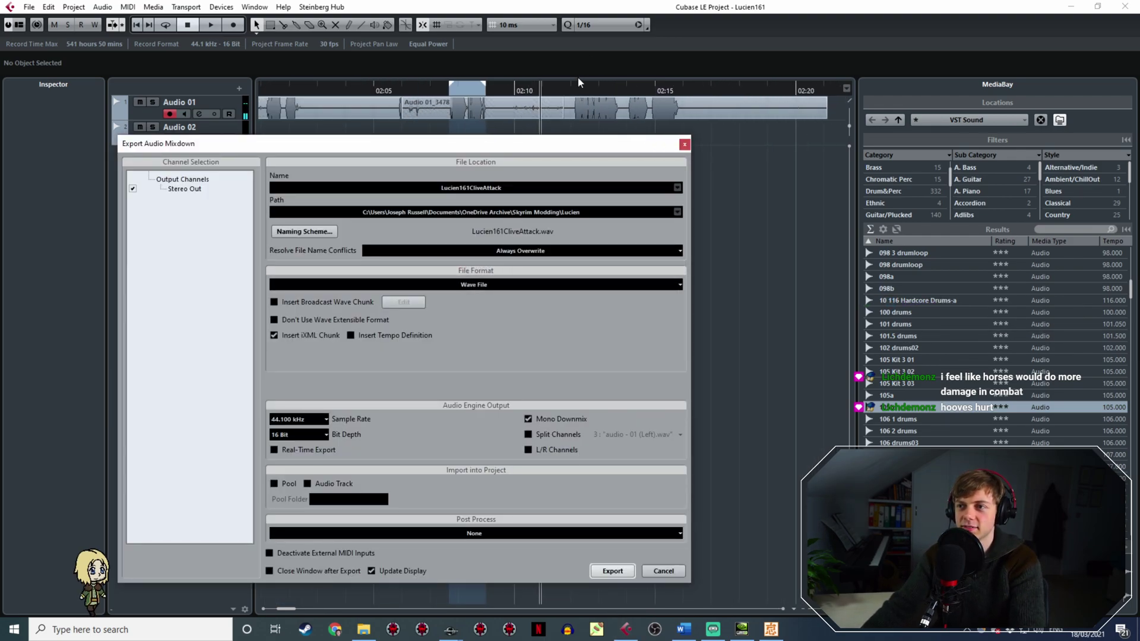
{"action": "key", "text": "h"}
{"action": "key", "text": "h"}
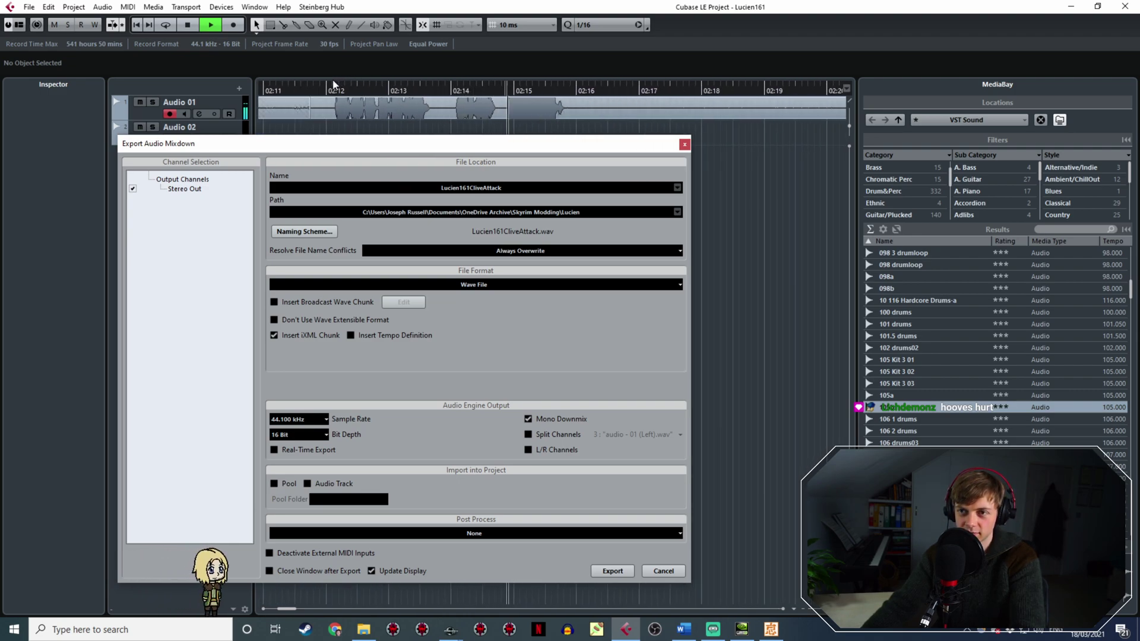
{"action": "left_click_drag", "start_coordinate": [333, 88], "coordinate": [567, 90]}
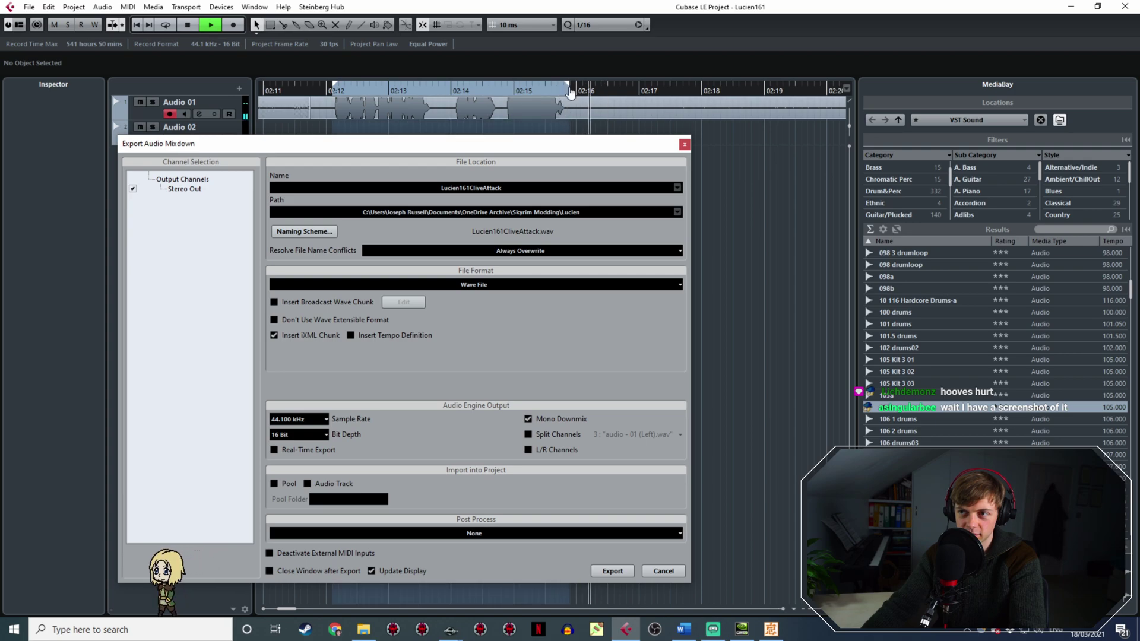
{"action": "left_click", "coordinate": [569, 91]}
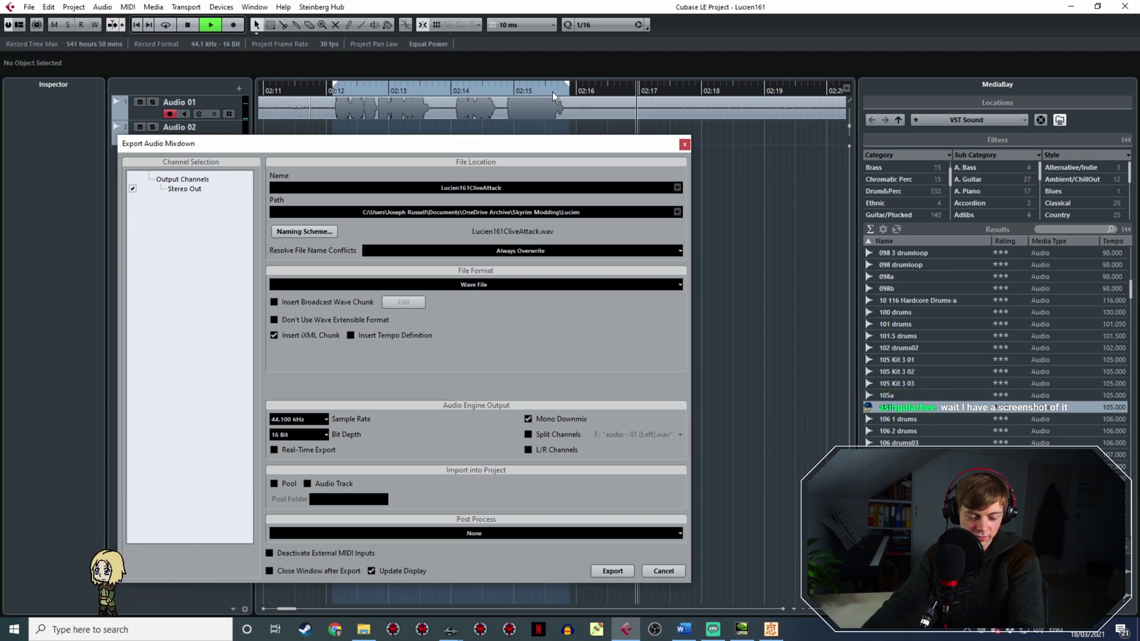
Replay the ranged line and name the mixdown file Lucien161Boar.
{"action": "key", "text": "space"}
{"action": "key", "text": "space"}
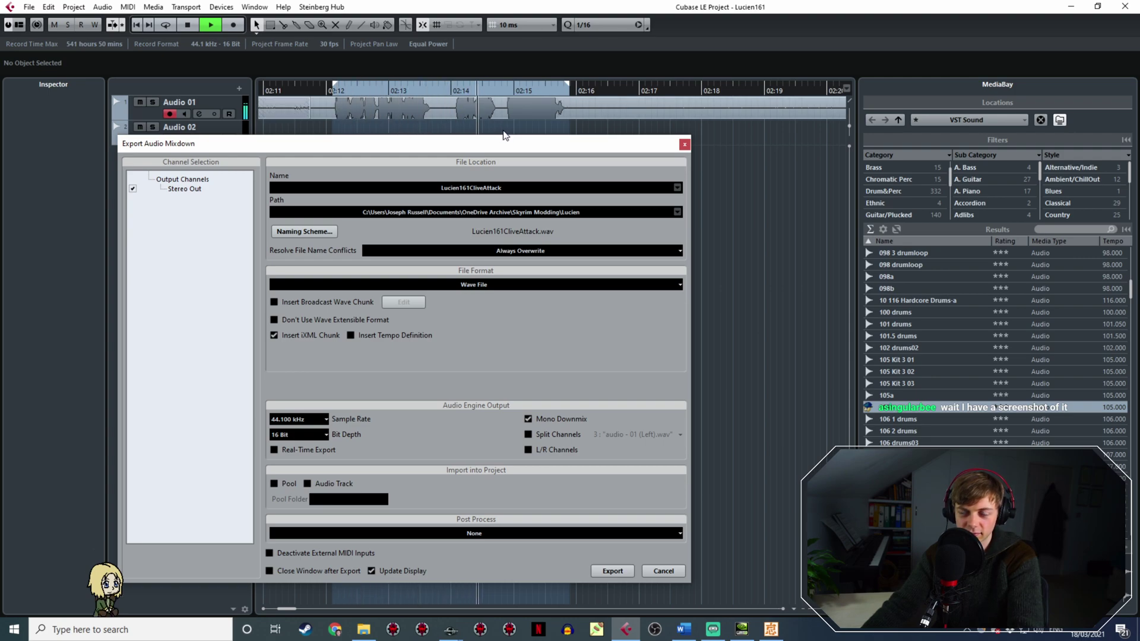
{"action": "double_click", "coordinate": [491, 189]}
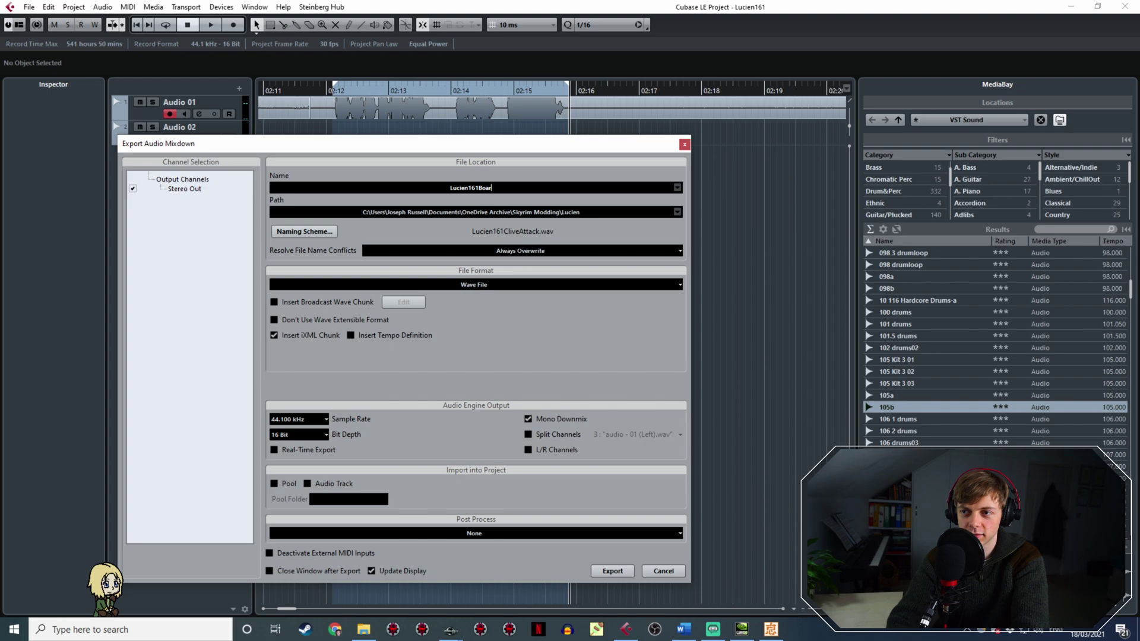
Export the selected audio mixdown as a mono wave file named Lucien161Boared.
{"action": "left_click", "coordinate": [607, 569]}
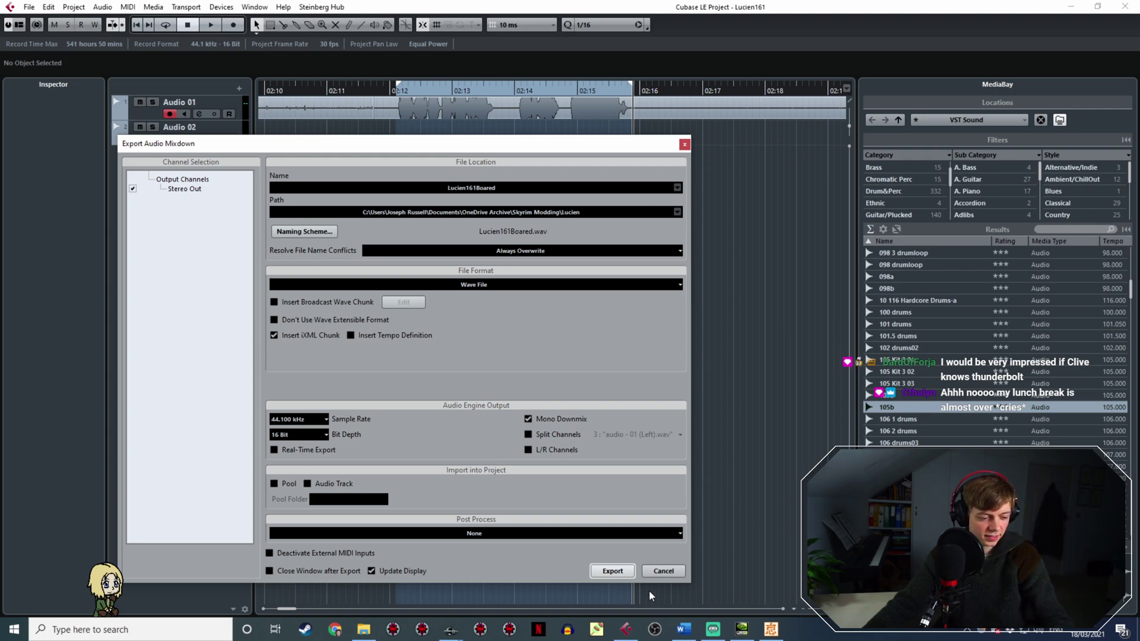
Switch to Lazy Voice Finder and widen the State filter from No Voice File only to all states.
{"action": "left_click", "coordinate": [771, 628]}
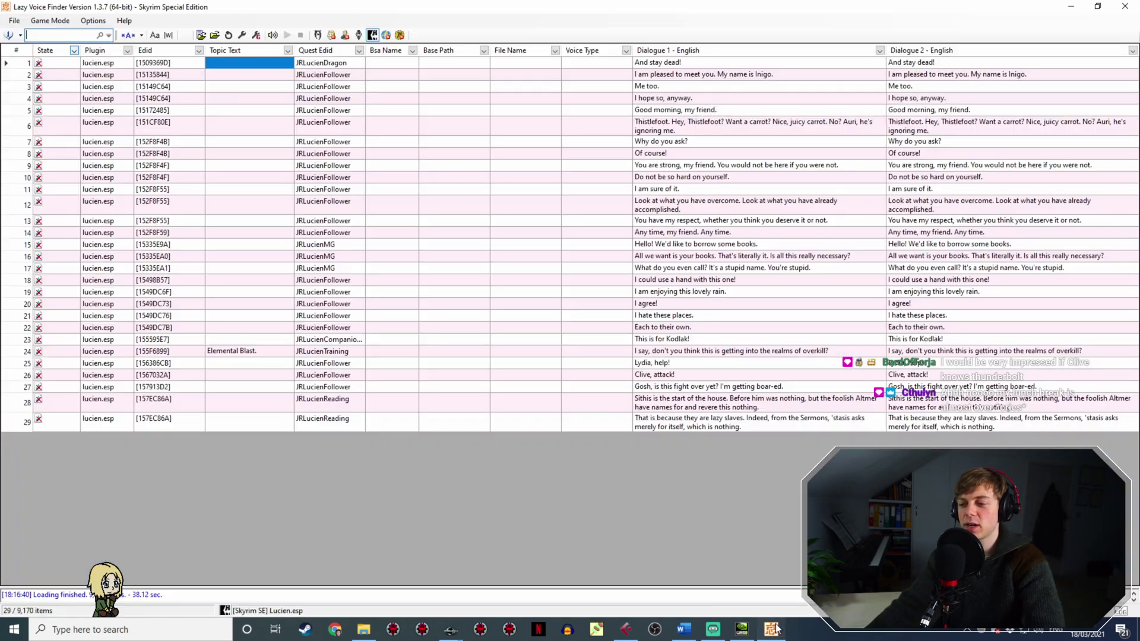
{"action": "left_click", "coordinate": [79, 51]}
{"action": "left_click", "coordinate": [75, 51]}
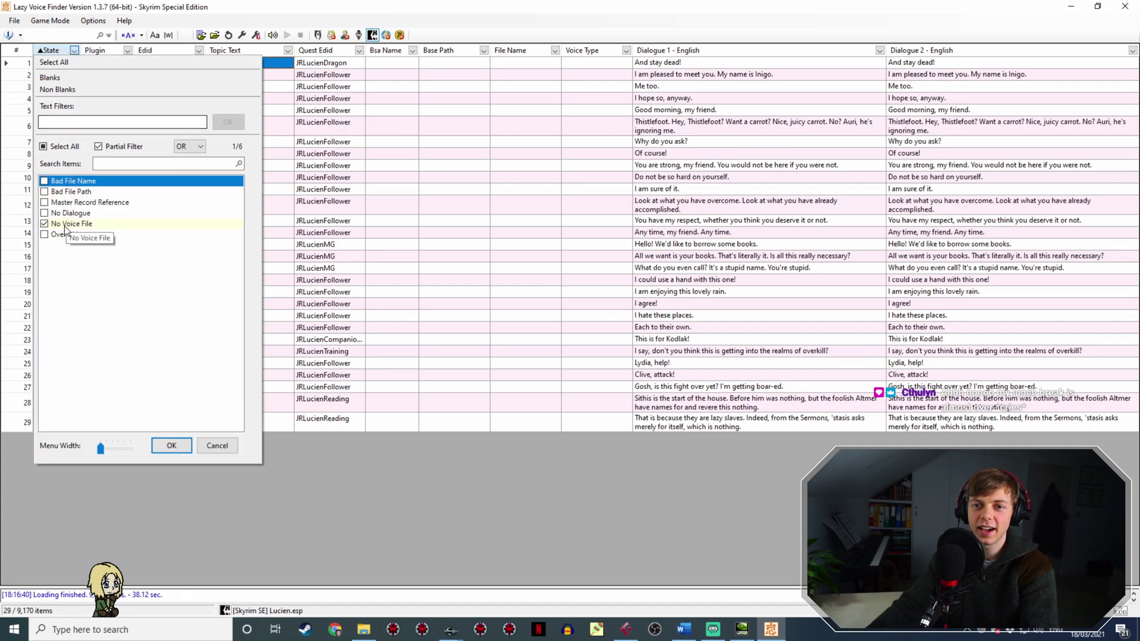
{"action": "left_click", "coordinate": [44, 146]}
{"action": "left_click", "coordinate": [171, 445]}
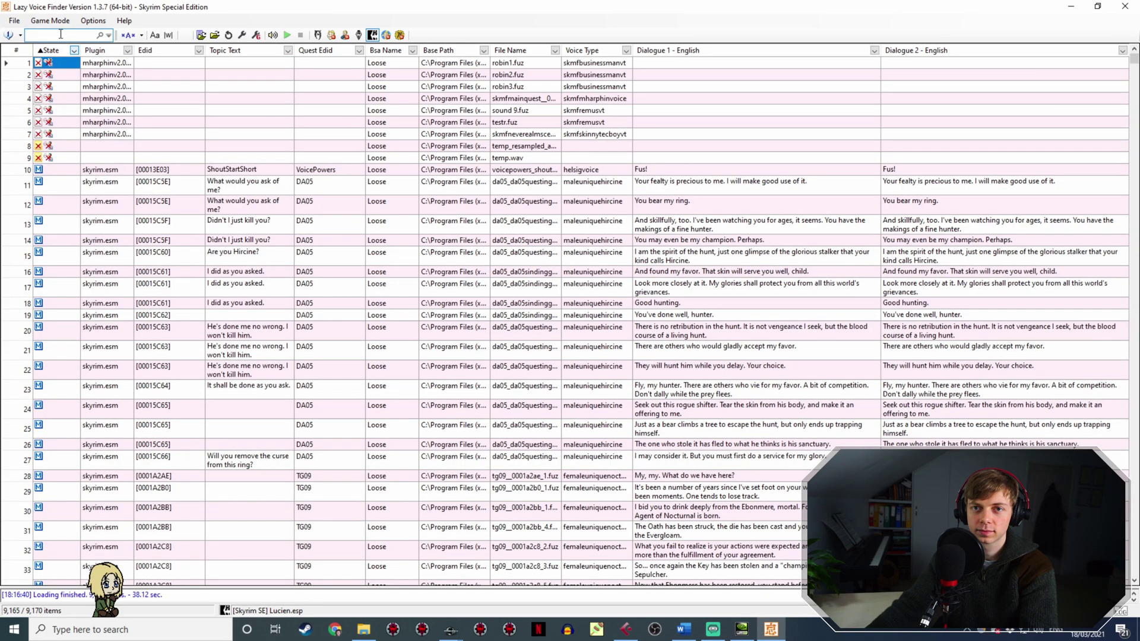
Search the dialogue for "i like to think" and play the matching line about philosophy.
{"action": "type", "text": "i like to think"}
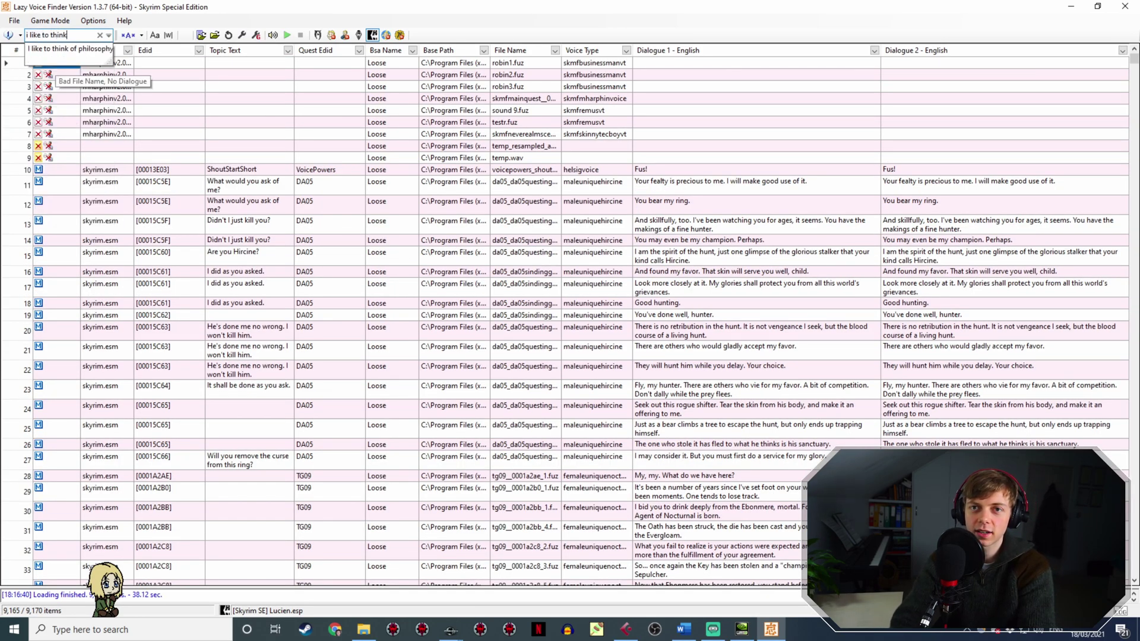
{"action": "key", "text": "Return"}
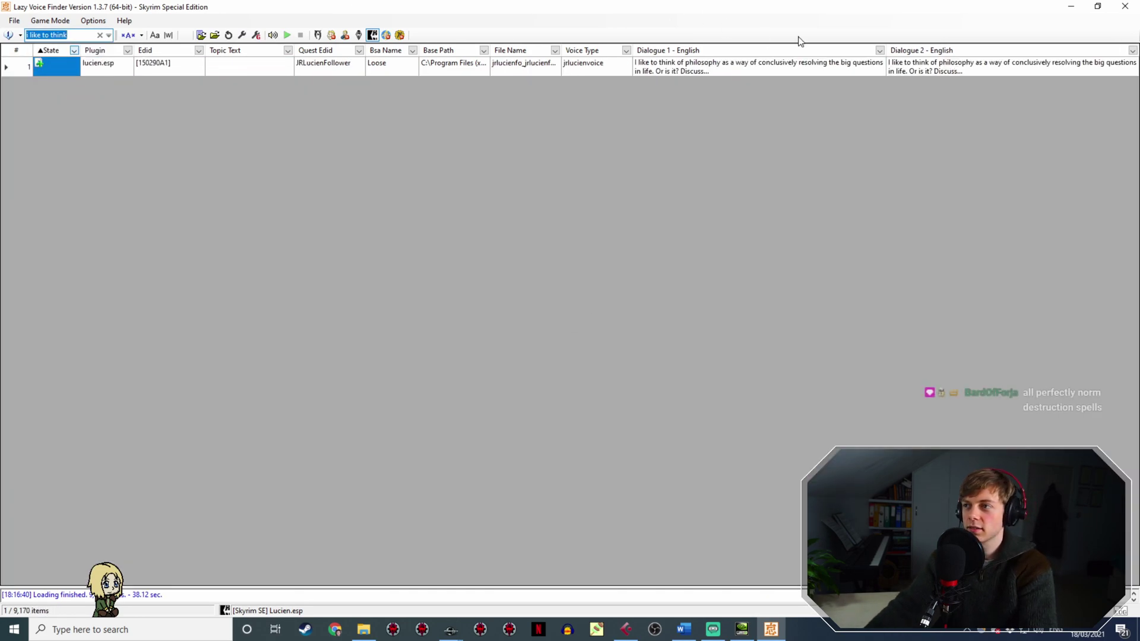
{"action": "left_click", "coordinate": [942, 68]}
{"action": "double_click", "coordinate": [941, 63]}
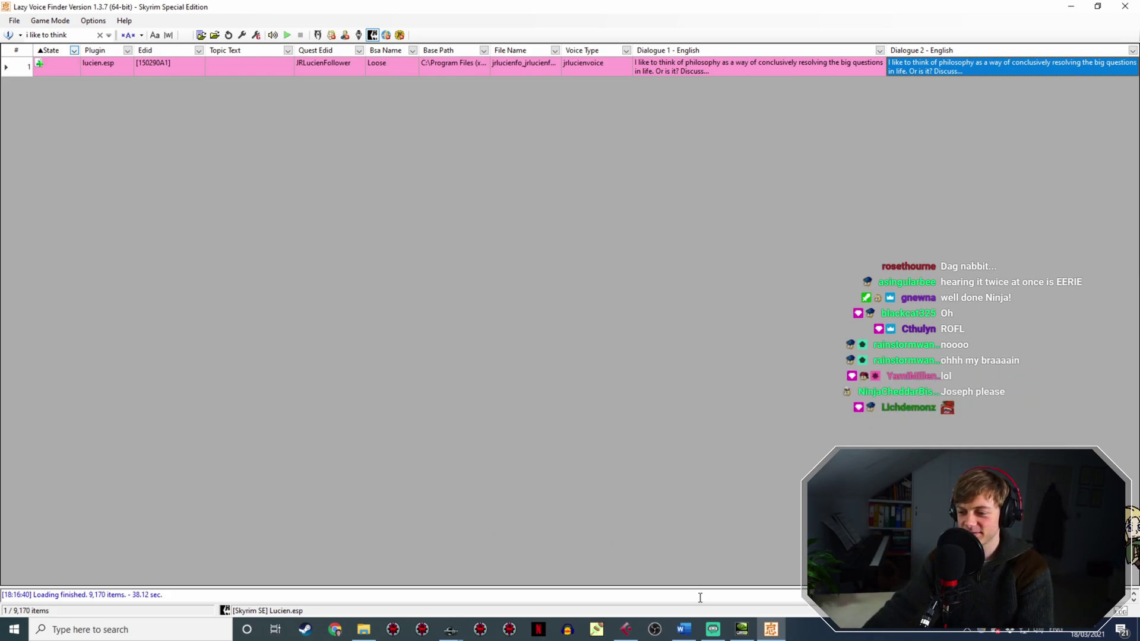
Switch to Streamlabs OBS and transition the live output to the Camera scene.
{"action": "left_click", "coordinate": [718, 631]}
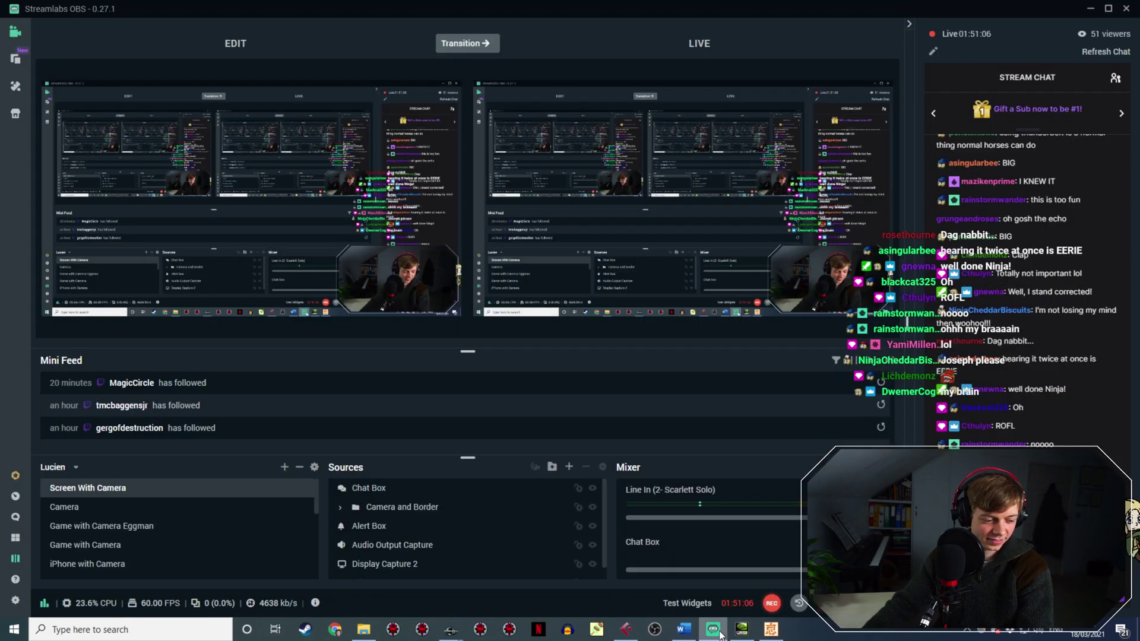
{"action": "left_click", "coordinate": [89, 505]}
{"action": "left_click", "coordinate": [469, 44]}
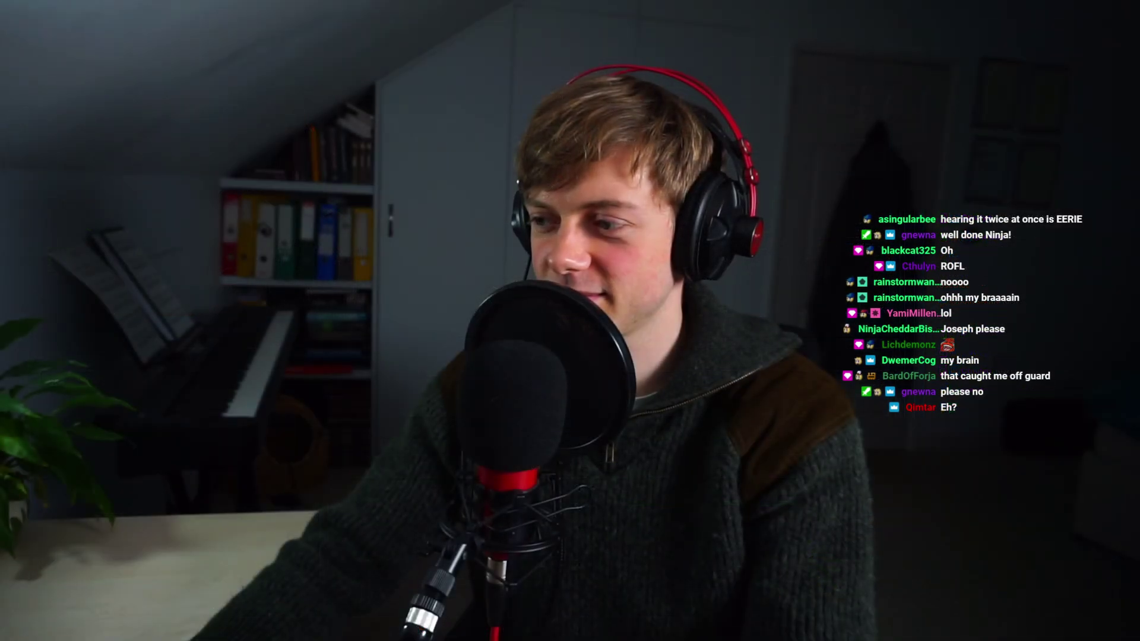
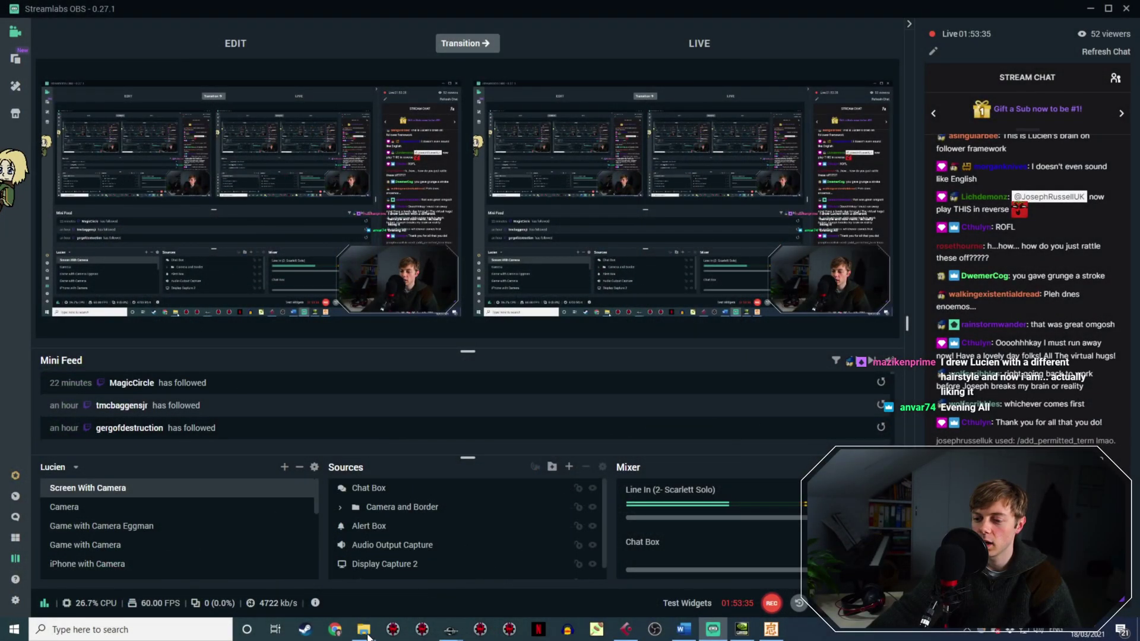
In File Explorer, copy the nine Lucien161 WAV files from the Lucien folder into the JRLucienVoice folder.
{"action": "mouse_move", "coordinate": [368, 634]}
{"action": "left_click", "coordinate": [334, 597]}
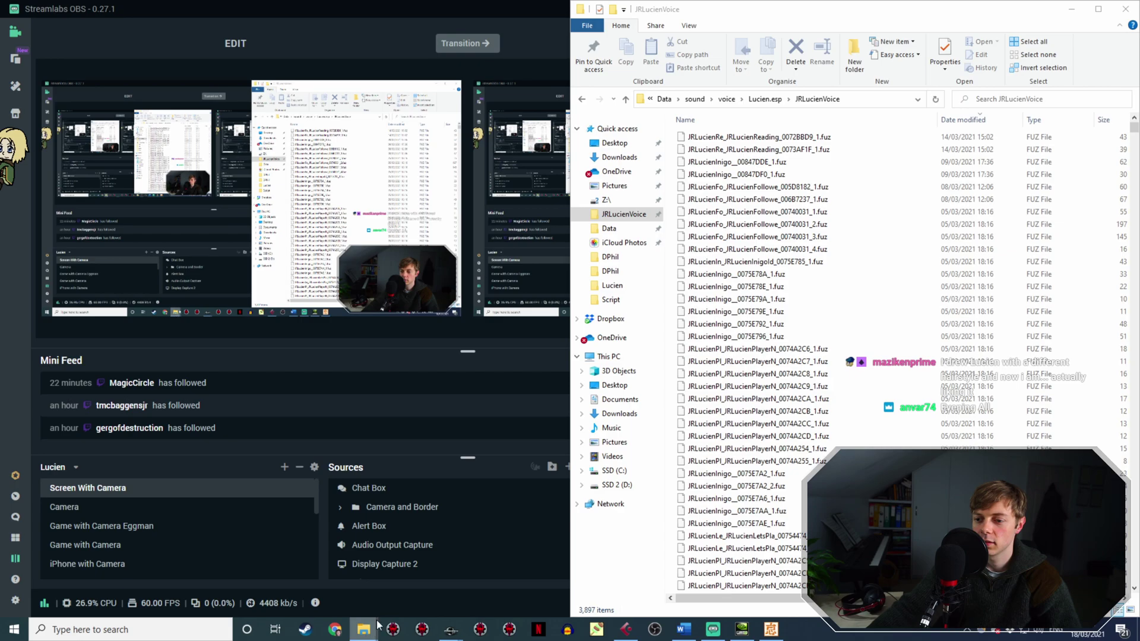
{"action": "left_click", "coordinate": [363, 567]}
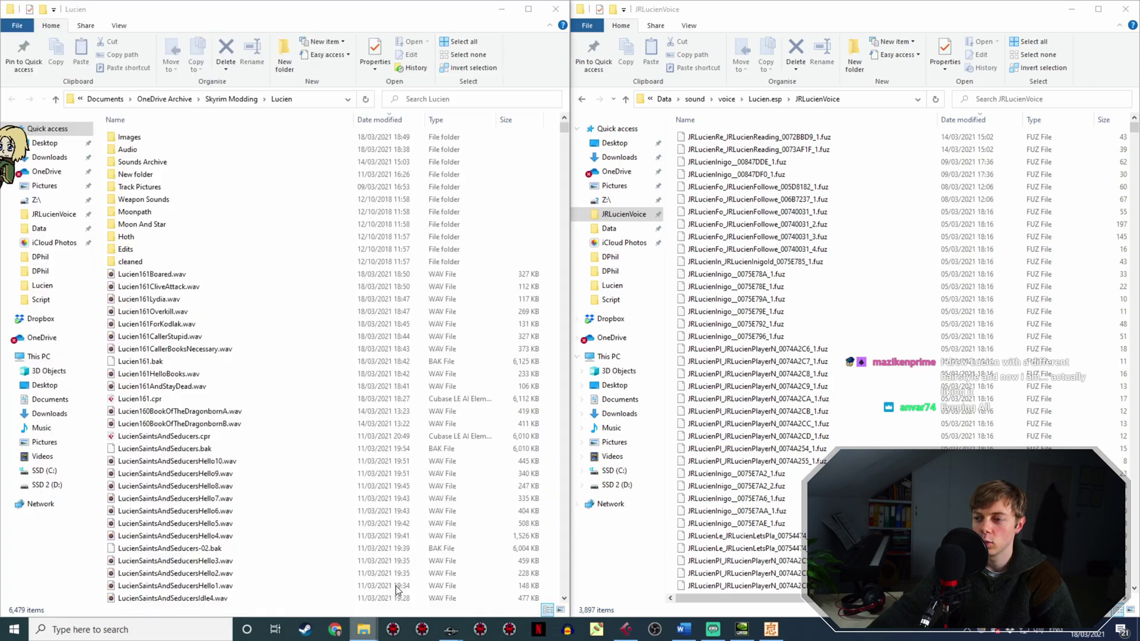
{"action": "left_click", "coordinate": [203, 277]}
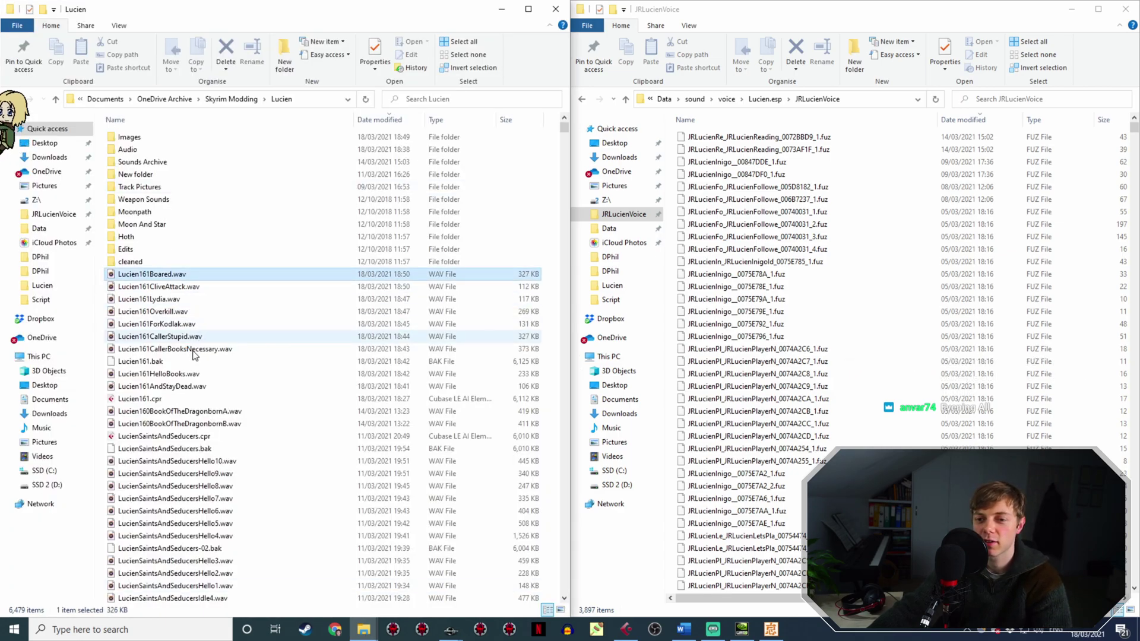
{"action": "left_click", "coordinate": [194, 350], "text": "shift"}
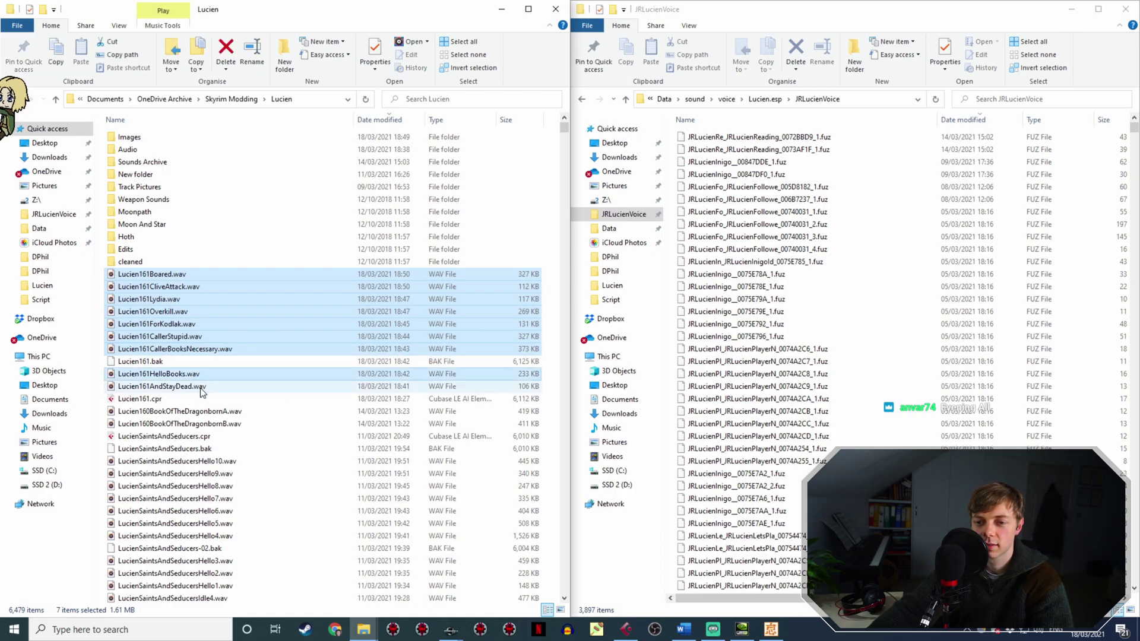
{"action": "left_click", "coordinate": [758, 243]}
{"action": "key", "text": "ctrl+v"}
{"action": "left_click", "coordinate": [713, 631]}
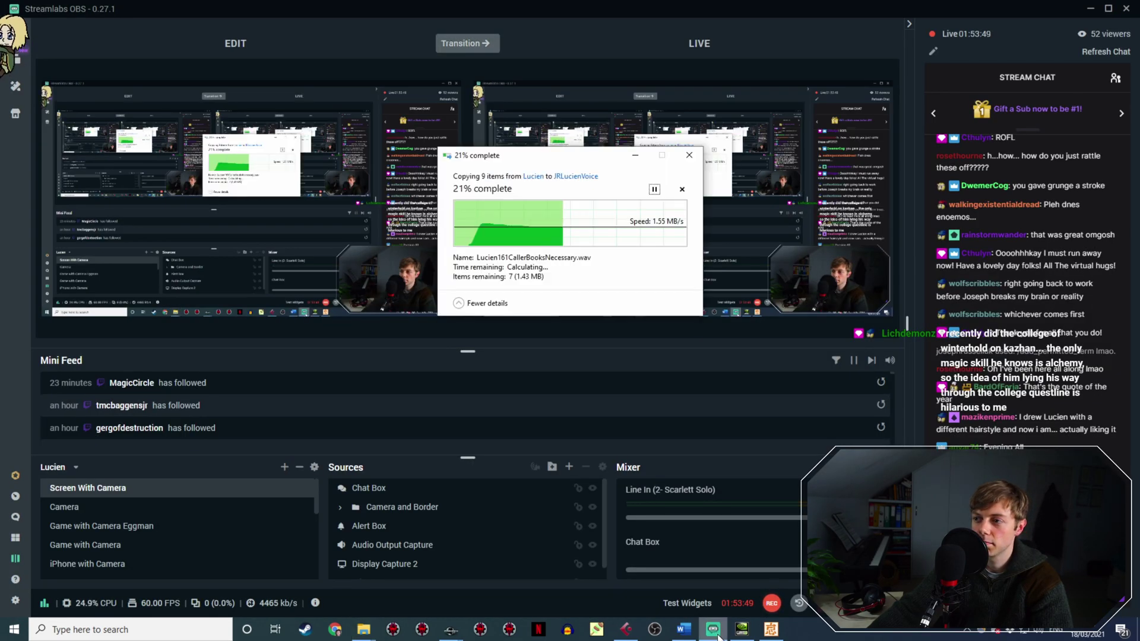
{"action": "left_click", "coordinate": [713, 631]}
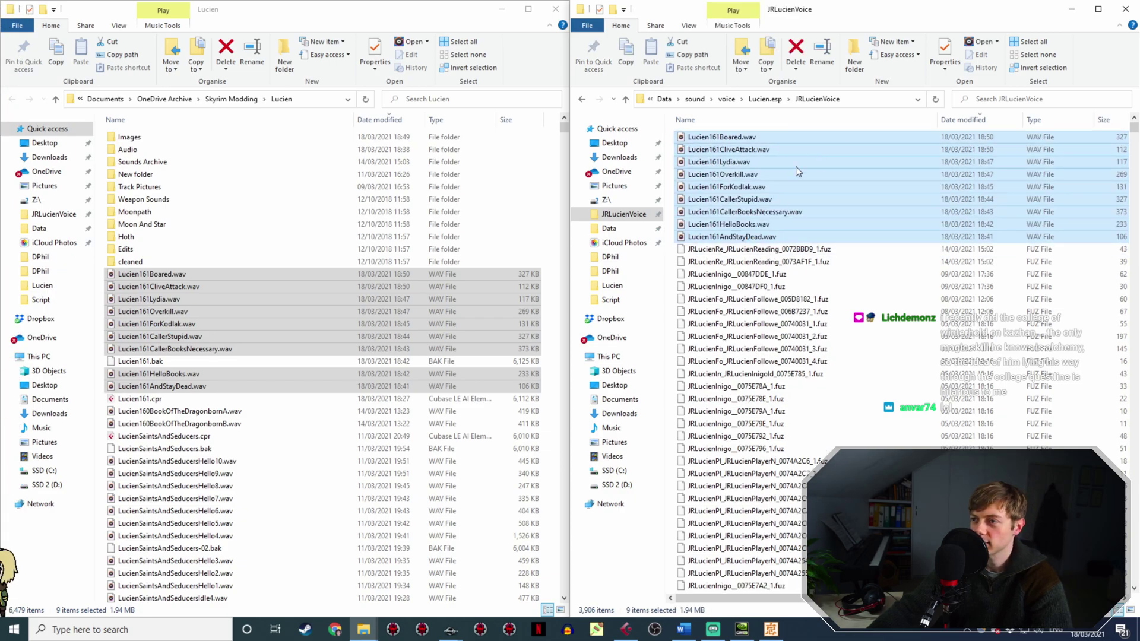
Switch to the Creation Kit, close the JRLucienTraining quest and open the JRLucienDragon quest.
{"action": "mouse_move", "coordinate": [452, 630]}
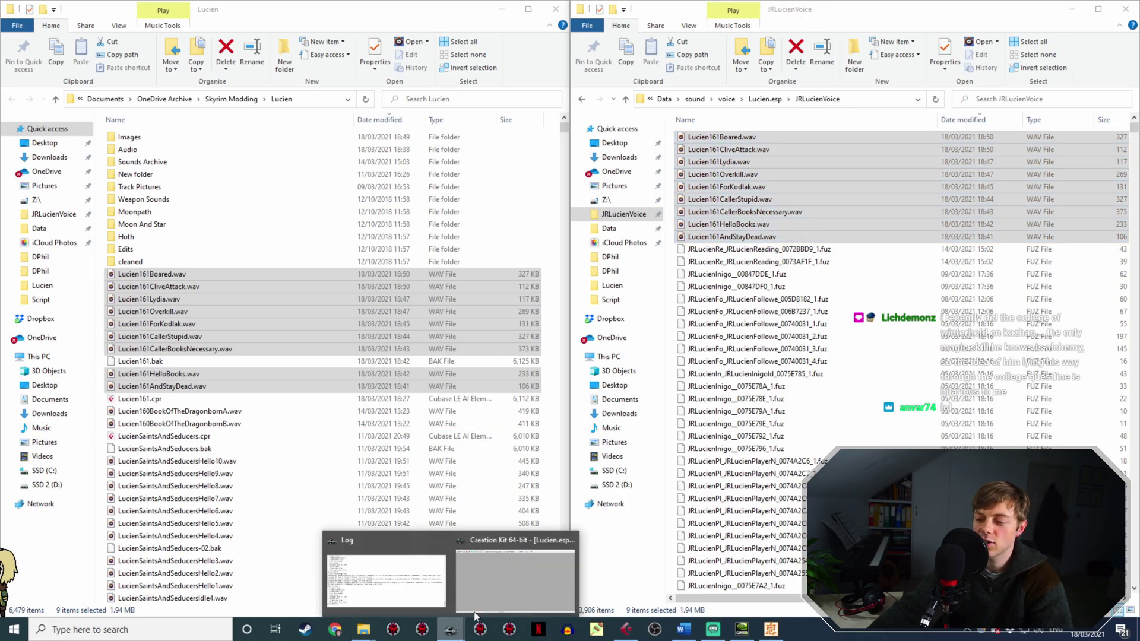
{"action": "left_click", "coordinate": [501, 565]}
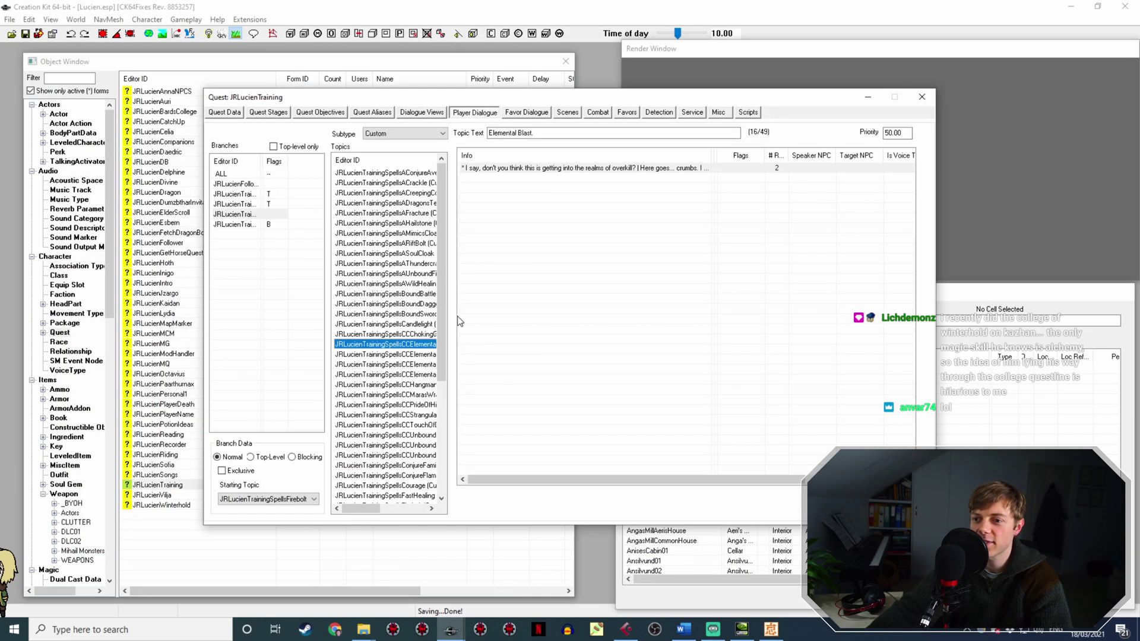
{"action": "left_click", "coordinate": [922, 97]}
{"action": "left_click", "coordinate": [184, 193]}
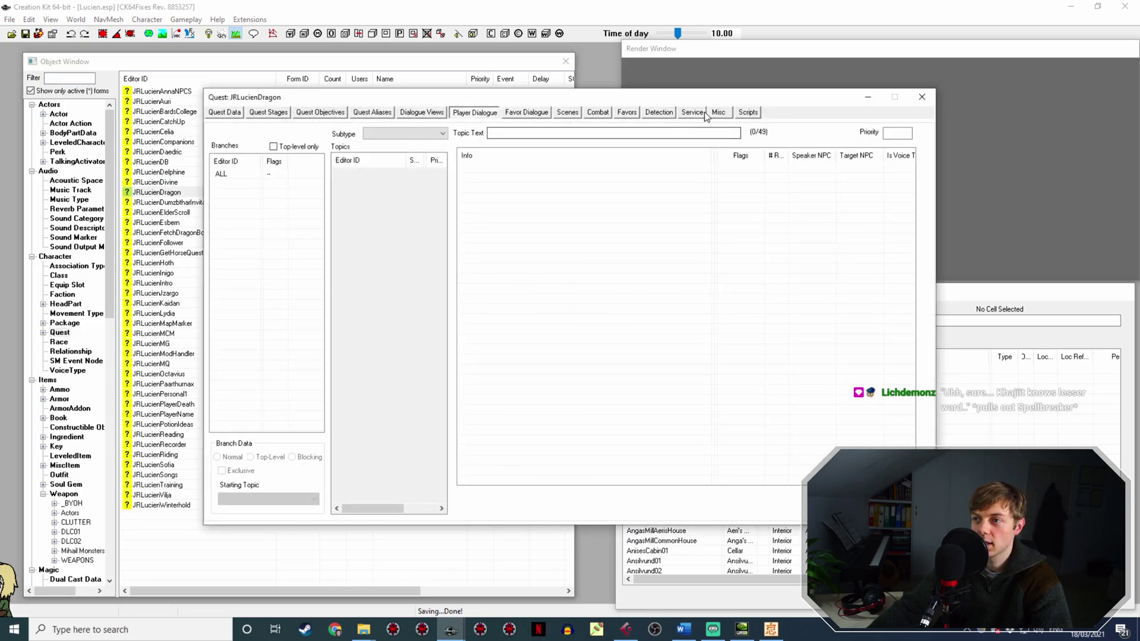
Find the "And stay dead!" line among the quest's CombatToNormal detection dialogue and open its response for editing.
{"action": "left_click", "coordinate": [719, 112]}
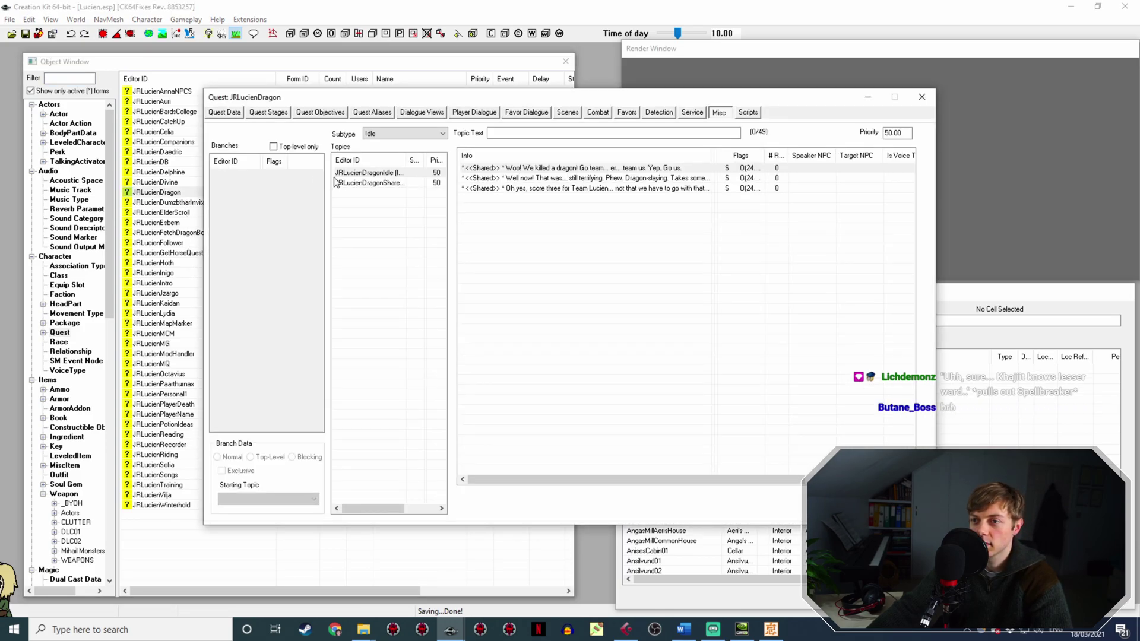
{"action": "left_click", "coordinate": [608, 113]}
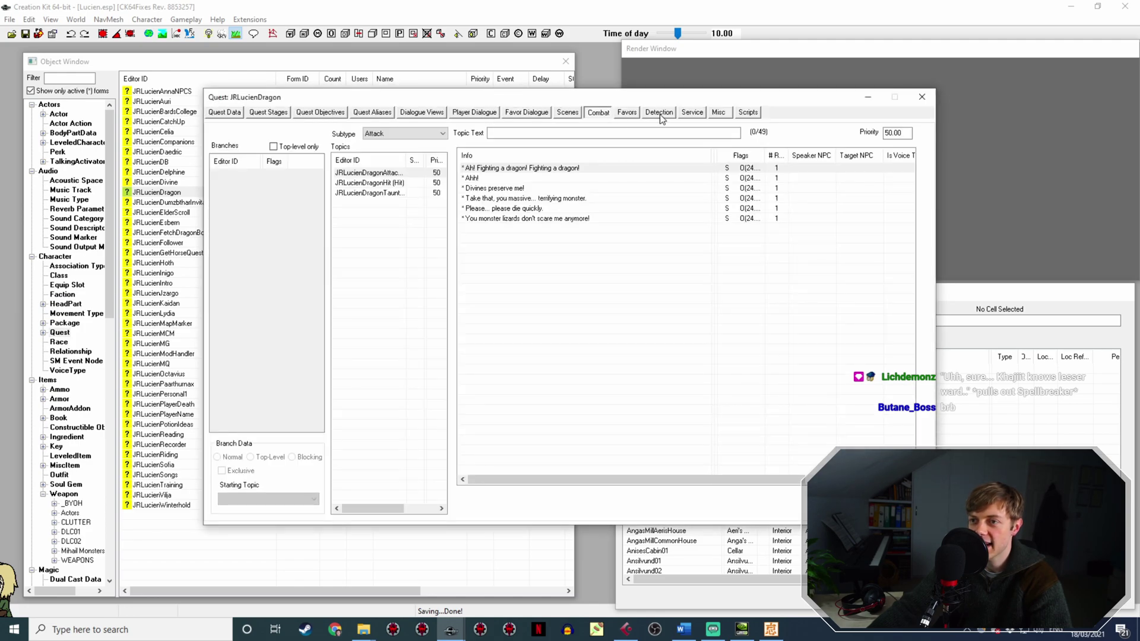
{"action": "left_click", "coordinate": [659, 112]}
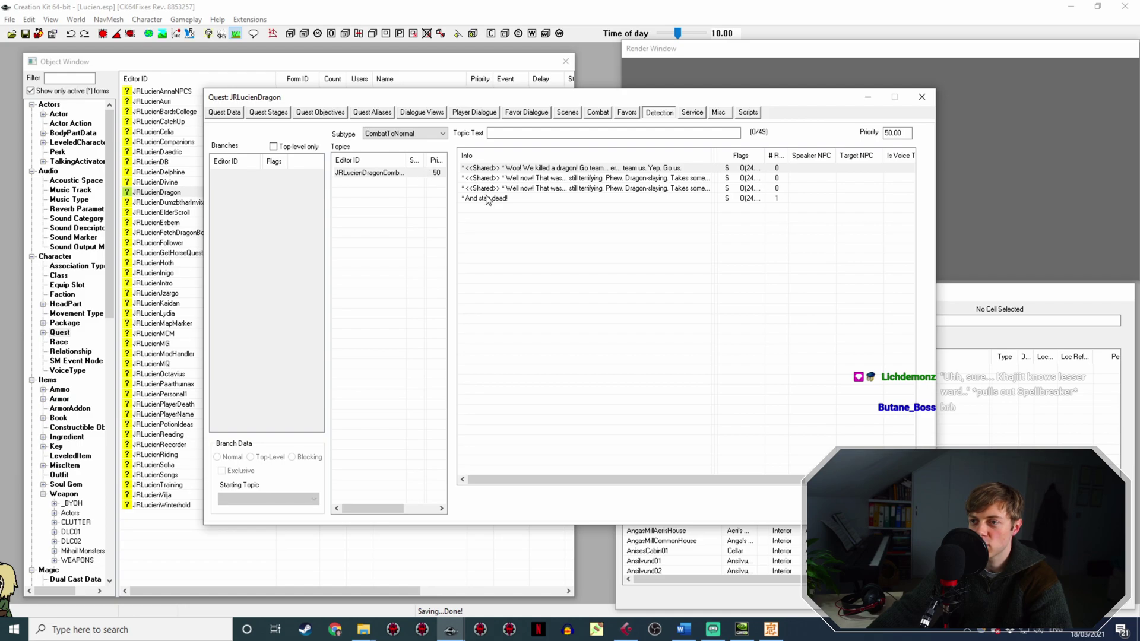
{"action": "double_click", "coordinate": [487, 198]}
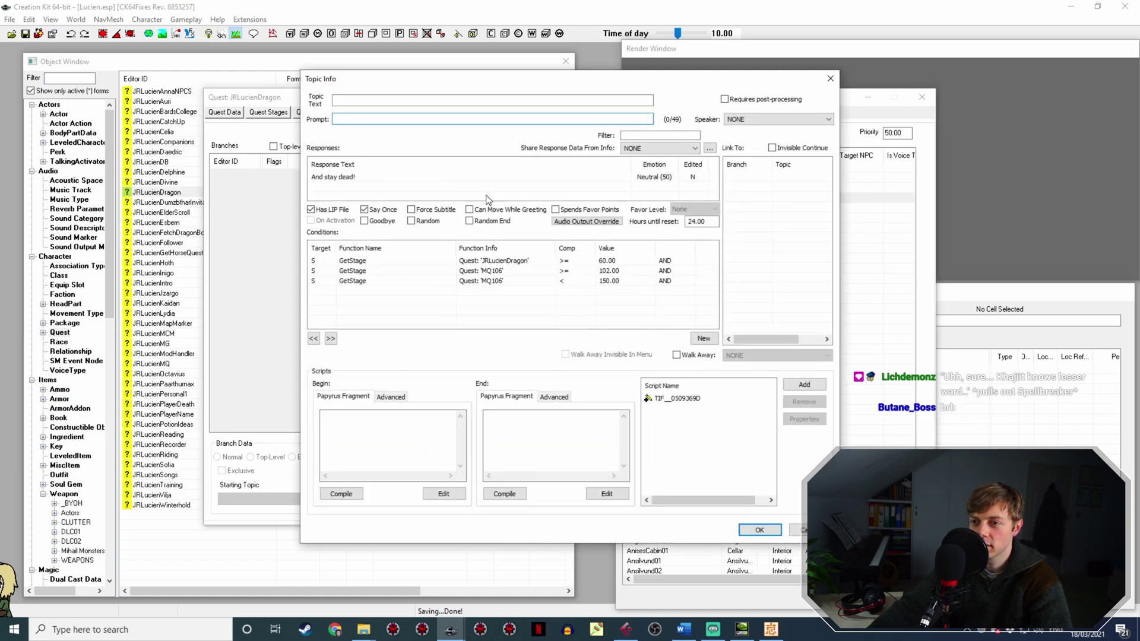
{"action": "double_click", "coordinate": [350, 177]}
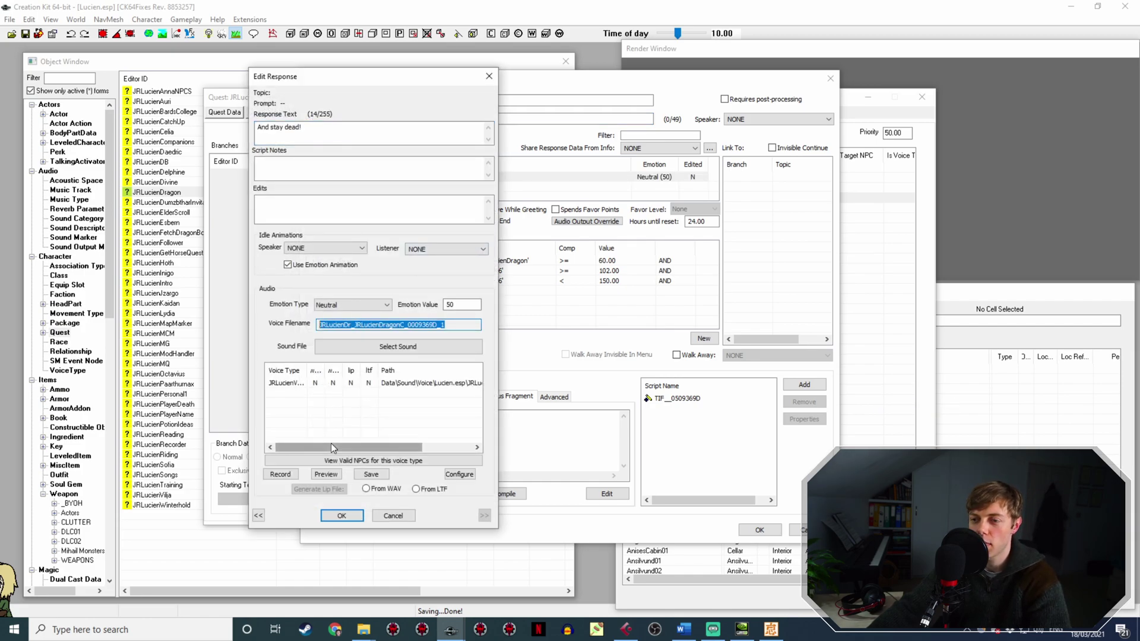
Rename Lucien161AndStayDead.wav in the JRLucienVoice folder to the response's voice filename, JRLucienDr_JRLucienDragonC_0009369D_1.wav.
{"action": "left_click", "coordinate": [364, 632]}
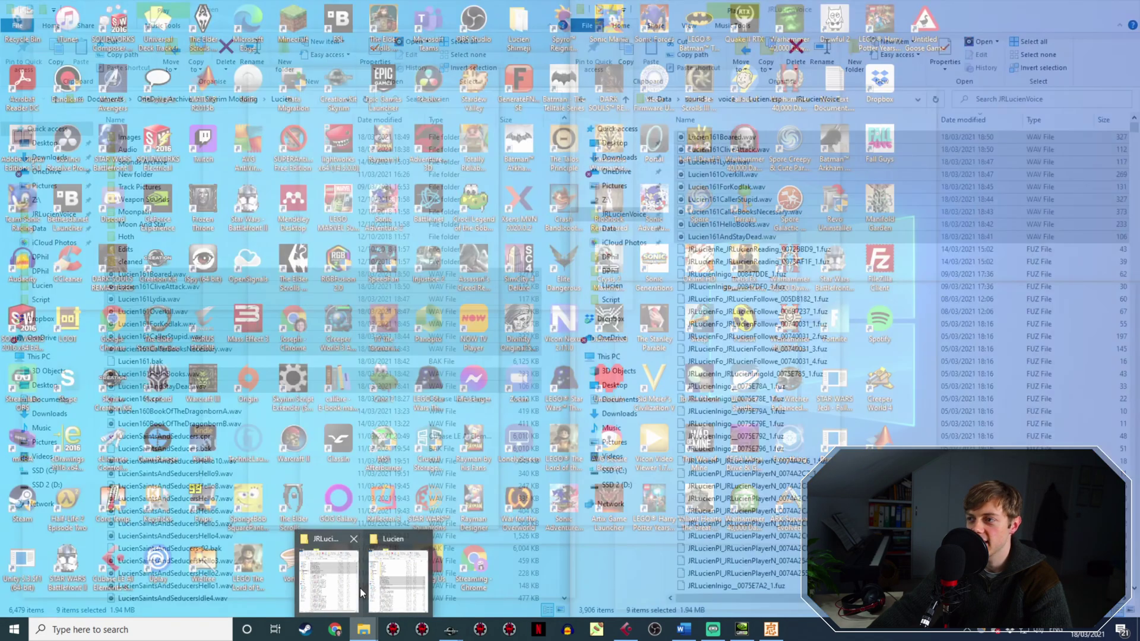
{"action": "left_click", "coordinate": [356, 587]}
{"action": "left_click", "coordinate": [749, 238]}
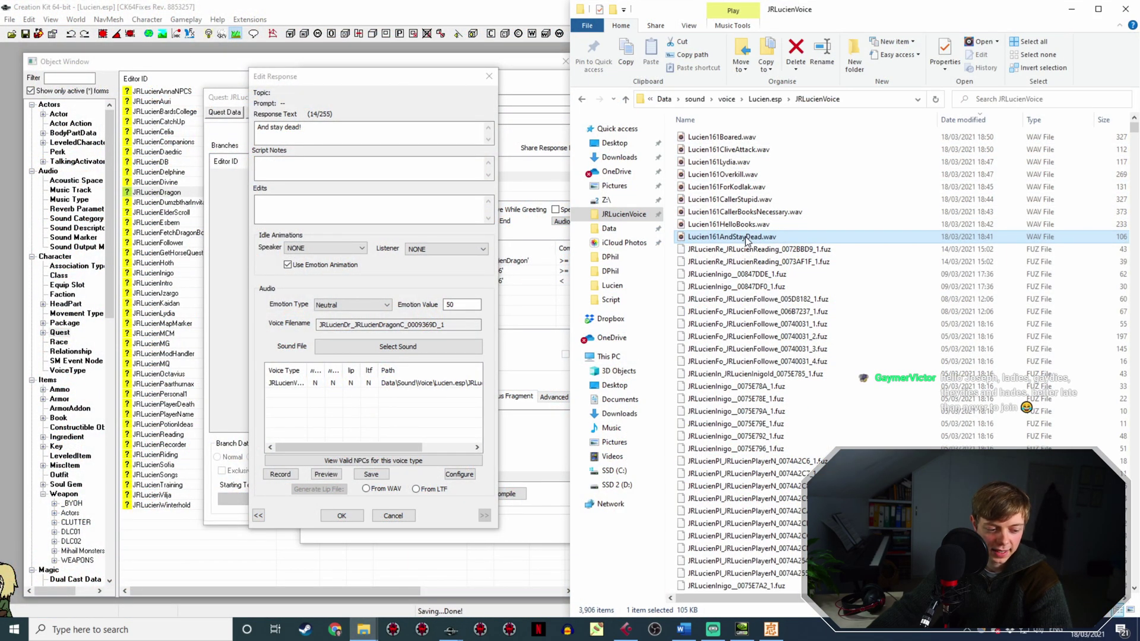
{"action": "left_click", "coordinate": [747, 238]}
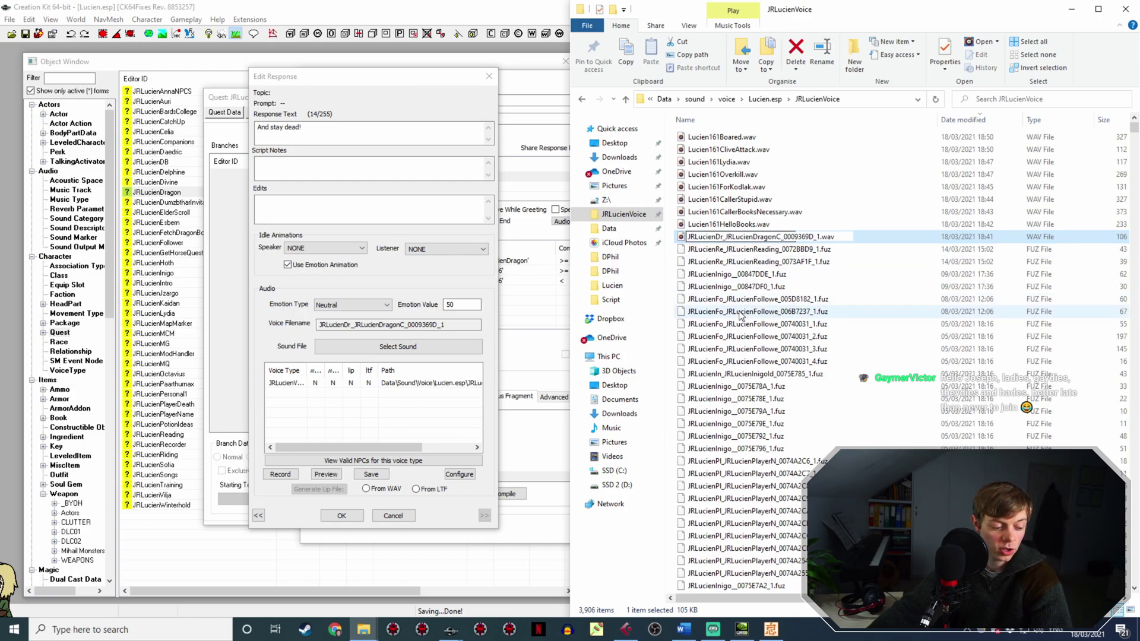
Reopen the "And stay dead!" response, choose WAV as the lip file source for its voice entry, and accept the response and topic info.
{"action": "left_click", "coordinate": [360, 515]}
{"action": "double_click", "coordinate": [475, 178]}
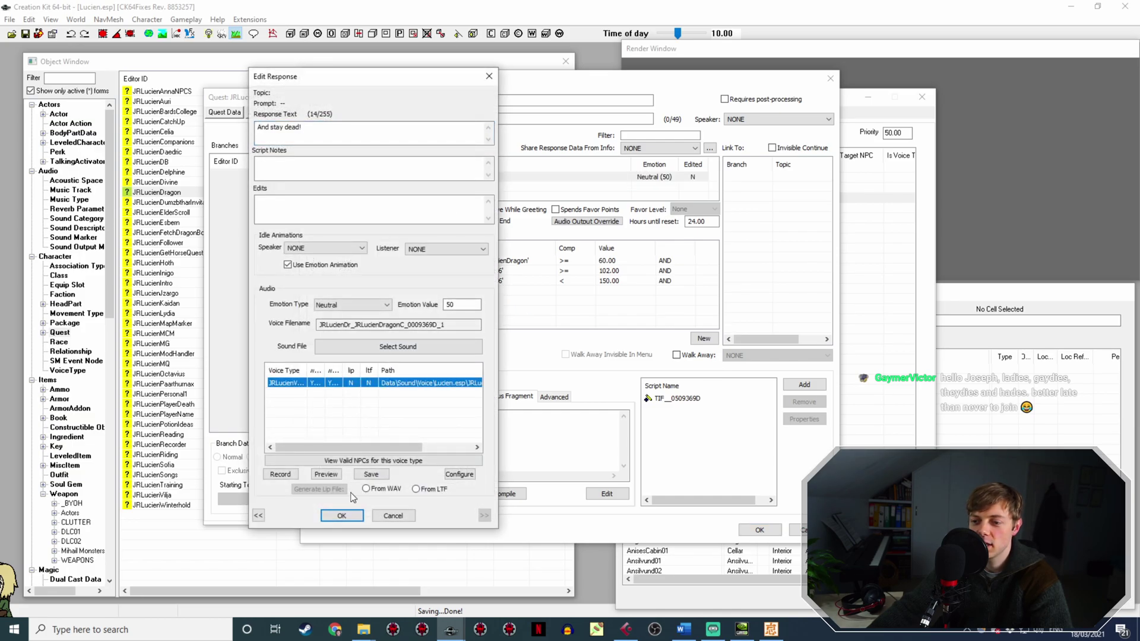
{"action": "left_click", "coordinate": [366, 489]}
{"action": "left_click", "coordinate": [348, 516]}
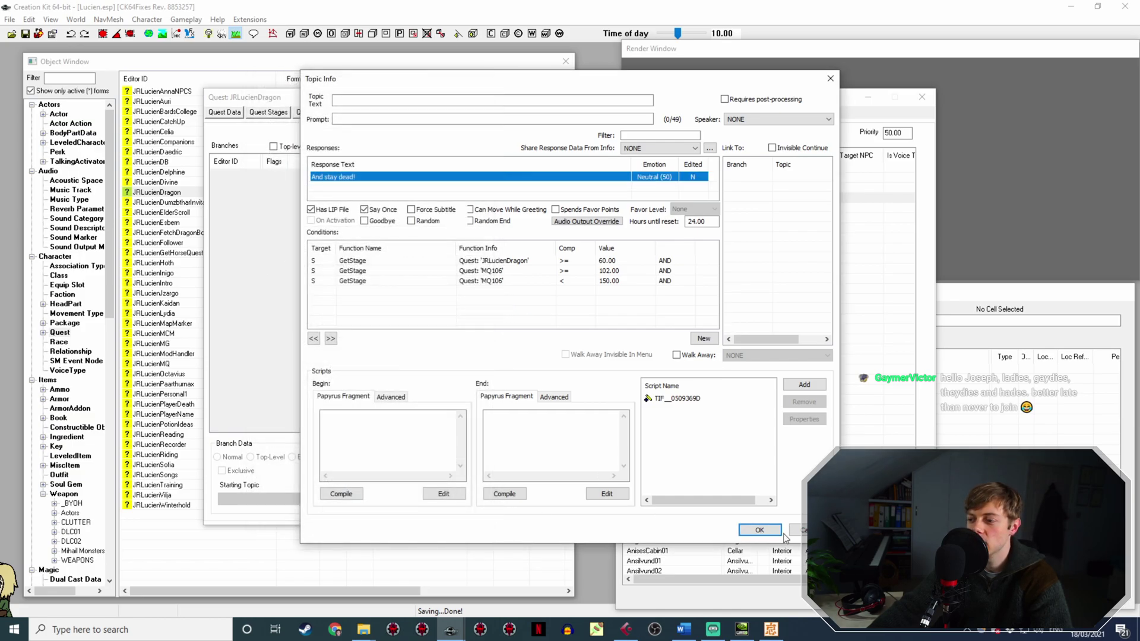
{"action": "left_click", "coordinate": [759, 530]}
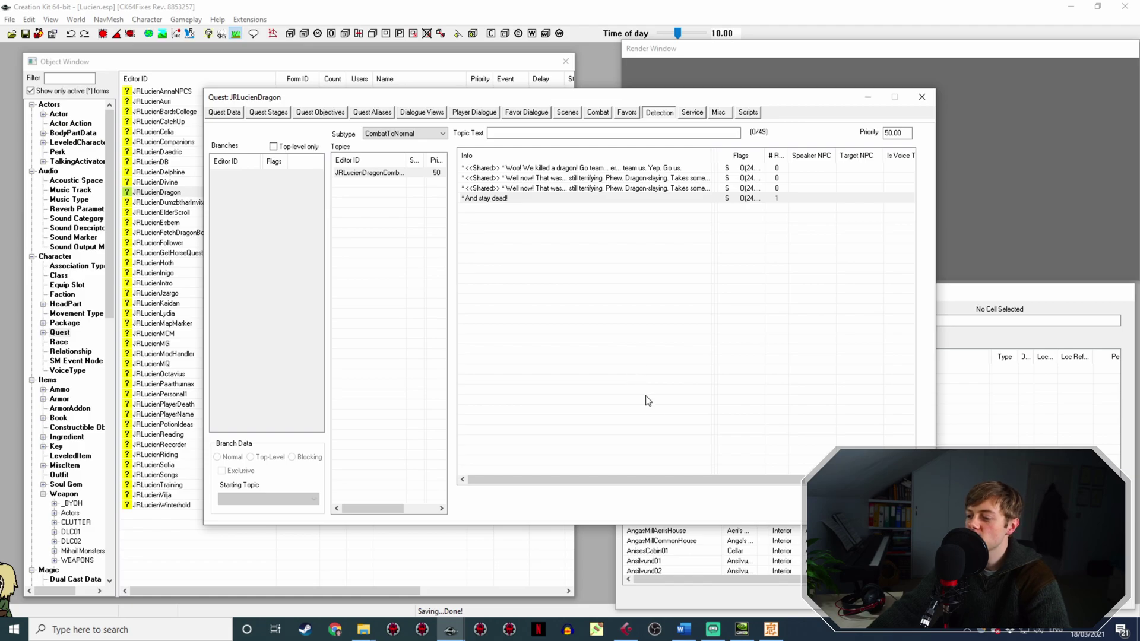
Check the Lucien folder in File Explorer, then return to the Creation Kit and save the Lucien.esp plugin.
{"action": "left_click", "coordinate": [363, 629]}
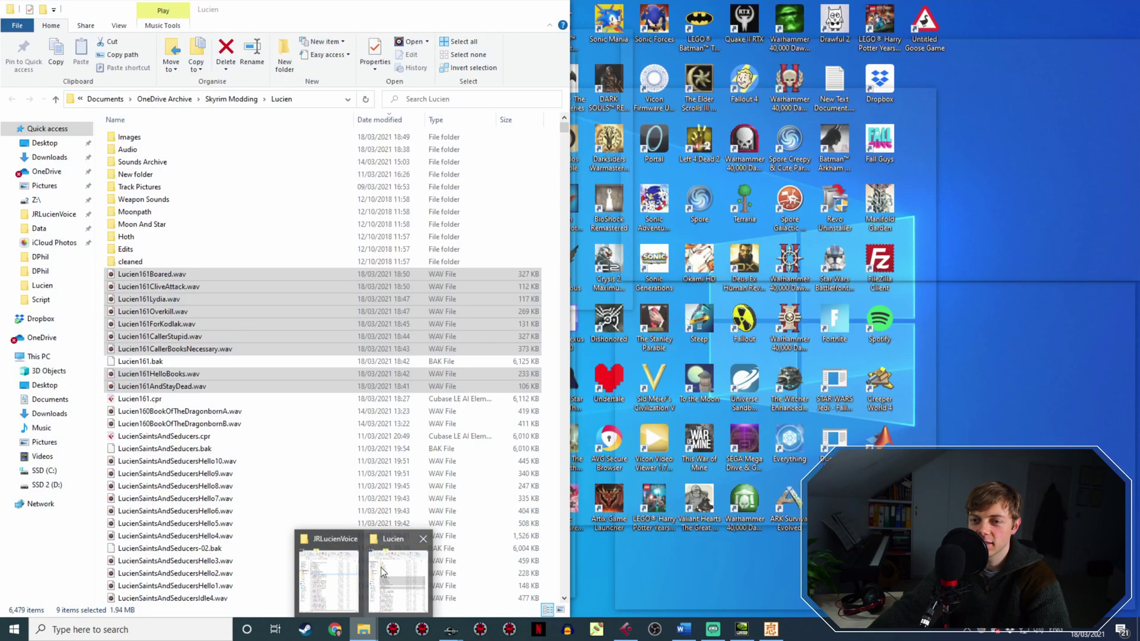
{"action": "left_click", "coordinate": [379, 568]}
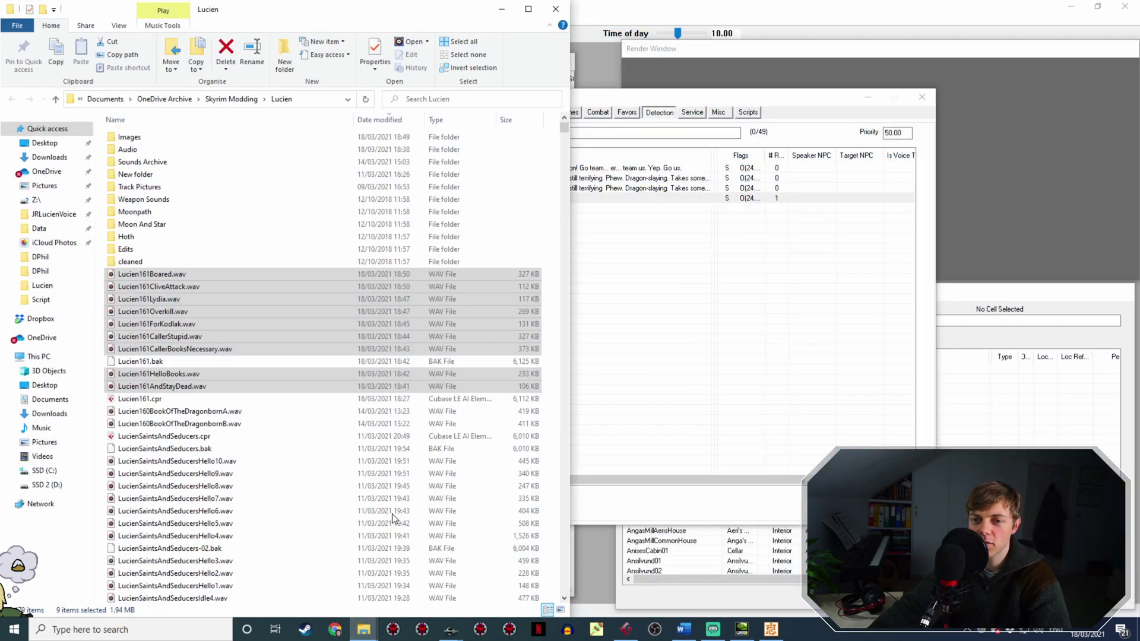
{"action": "left_click", "coordinate": [775, 272]}
{"action": "key", "text": "ctrl+s"}
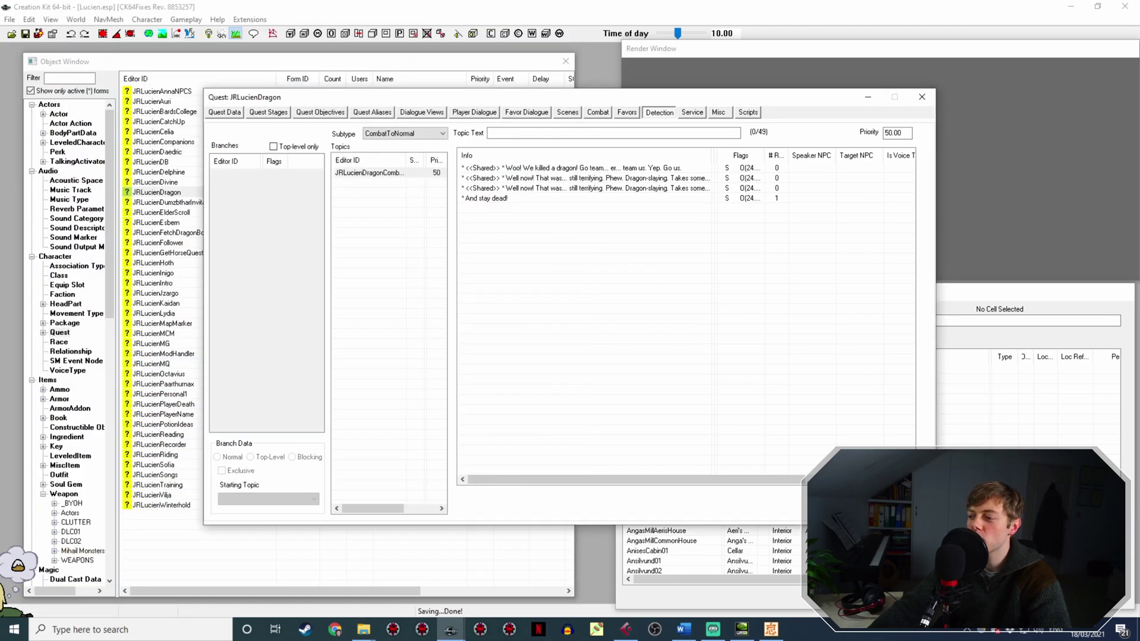
Close the JRLucienDragon quest and open the JRLucienMG quest.
{"action": "key", "text": "Escape"}
{"action": "left_click", "coordinate": [183, 344]}
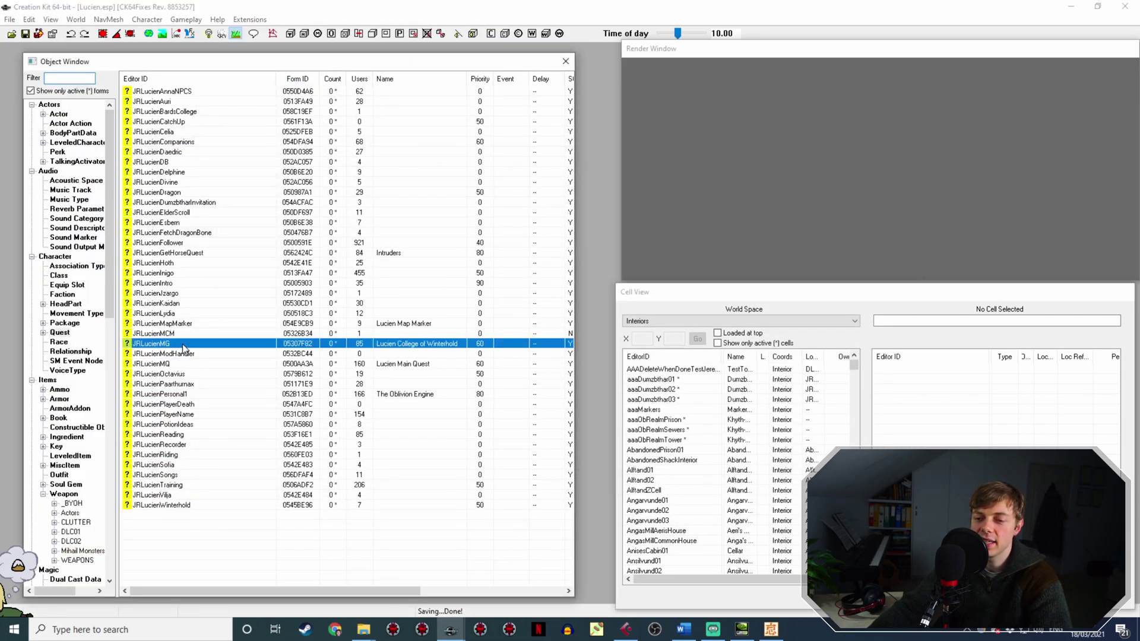
{"action": "double_click", "coordinate": [189, 347]}
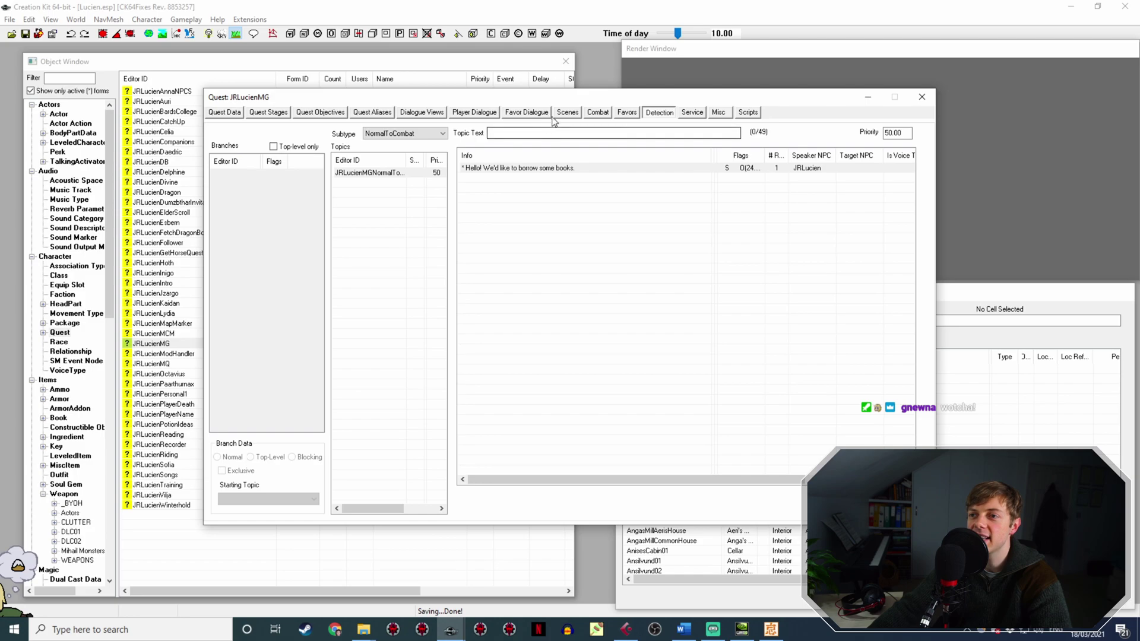
Rename Lucien161HelloBooks.wav in the JRLucienVoice folder to the "Hello! We'd like to borrow some books." response's voice filename, JRLucienMG_JRLucienMGNorma_00335E9A_1.wav.
{"action": "double_click", "coordinate": [512, 169]}
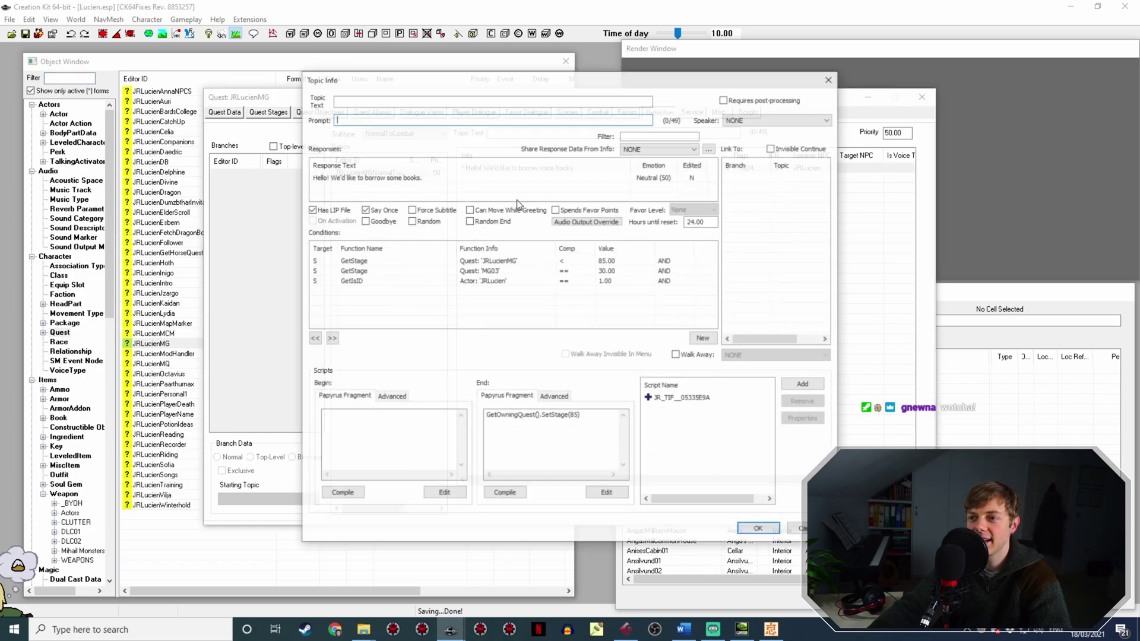
{"action": "double_click", "coordinate": [361, 178]}
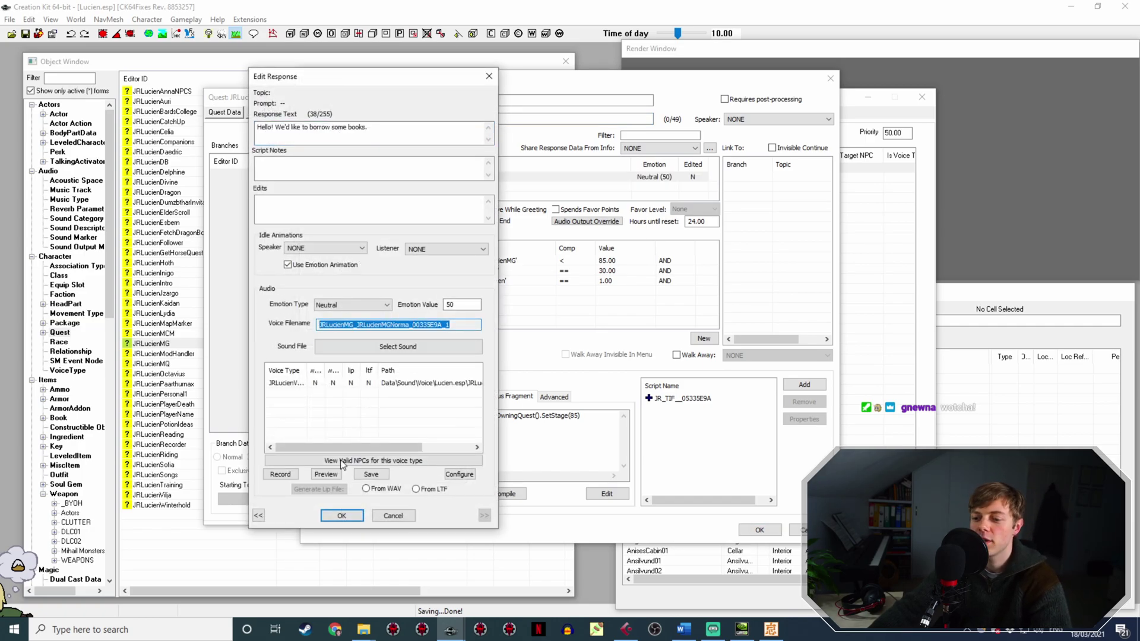
{"action": "left_click", "coordinate": [373, 627]}
{"action": "mouse_move", "coordinate": [398, 576]}
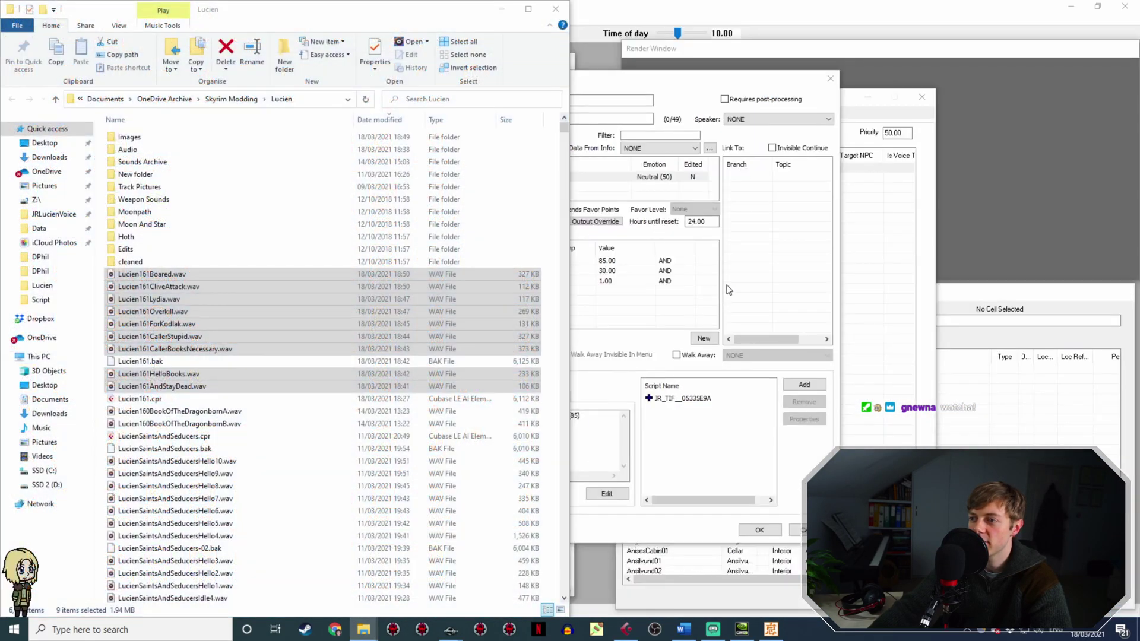
{"action": "left_click", "coordinate": [328, 575]}
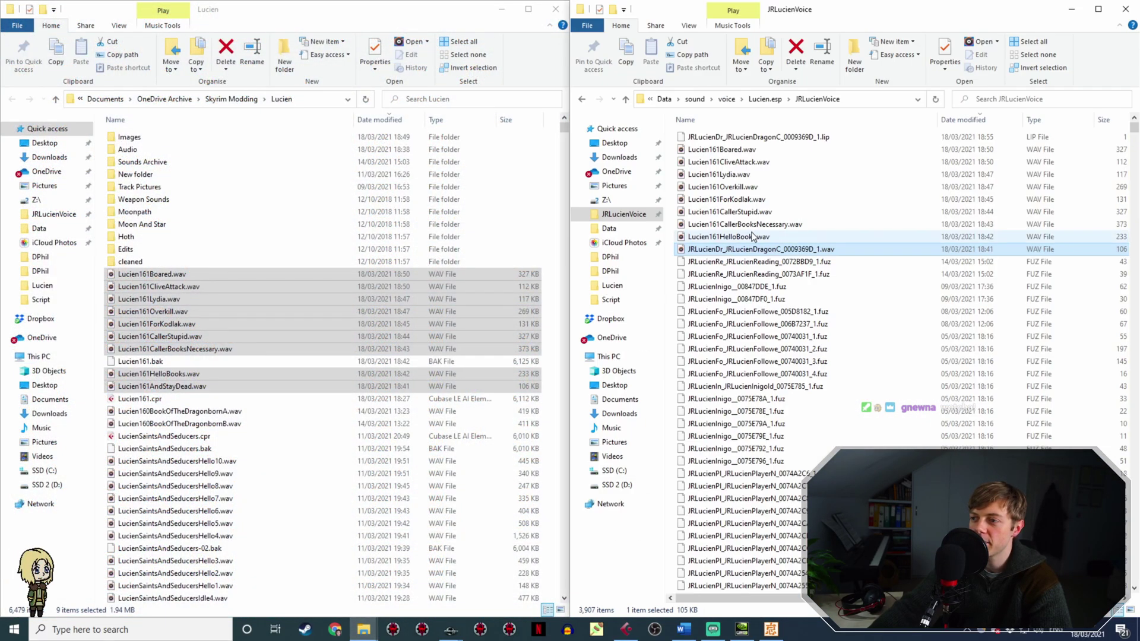
{"action": "key", "text": "F2"}
{"action": "type", "text": "JRLucienMG_JRLucienMGNorma_00335E9A_1"}
{"action": "key", "text": "Return"}
Reopen the "Hello! We'd like to borrow some books." response, generate its lip file from WAV, and accept the response and topic info.
{"action": "left_click", "coordinate": [507, 586]}
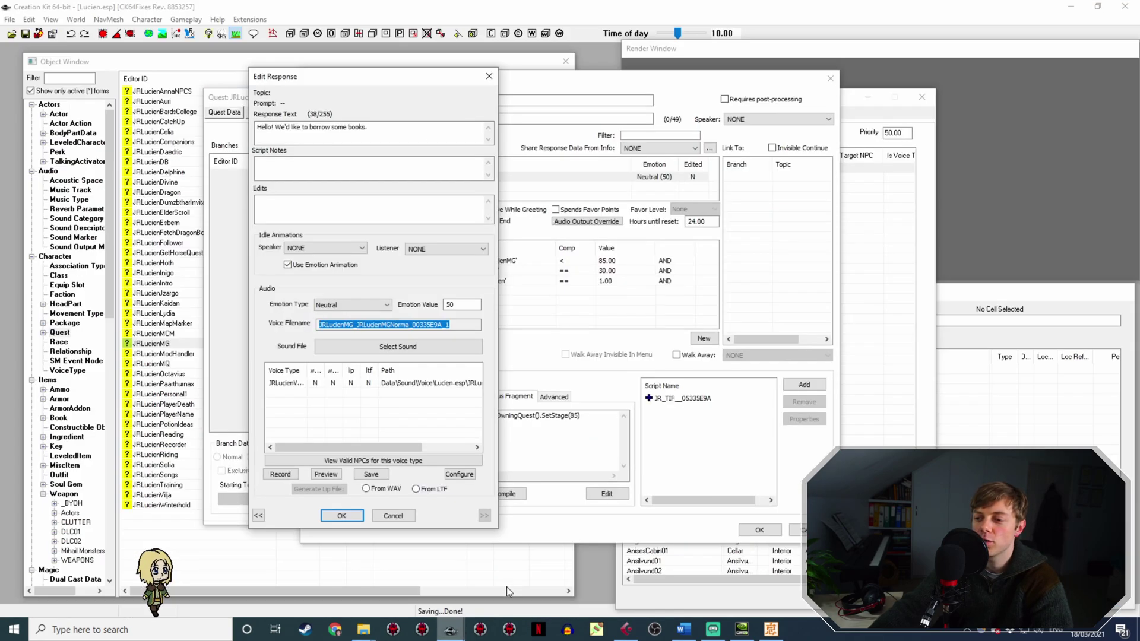
{"action": "left_click", "coordinate": [349, 514]}
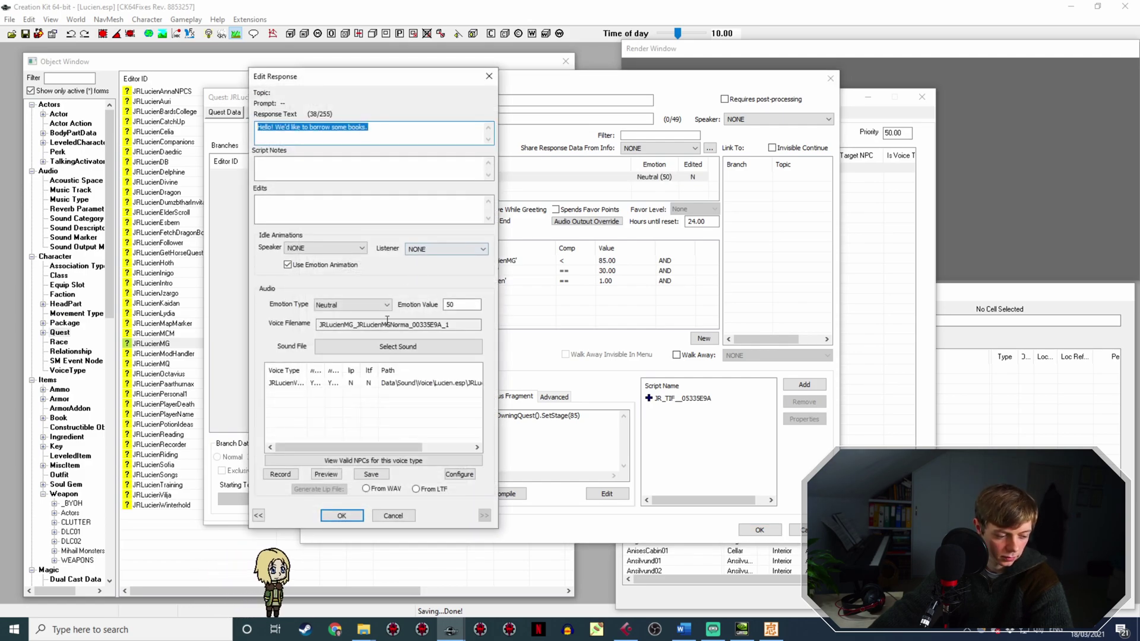
{"action": "left_click", "coordinate": [336, 384]}
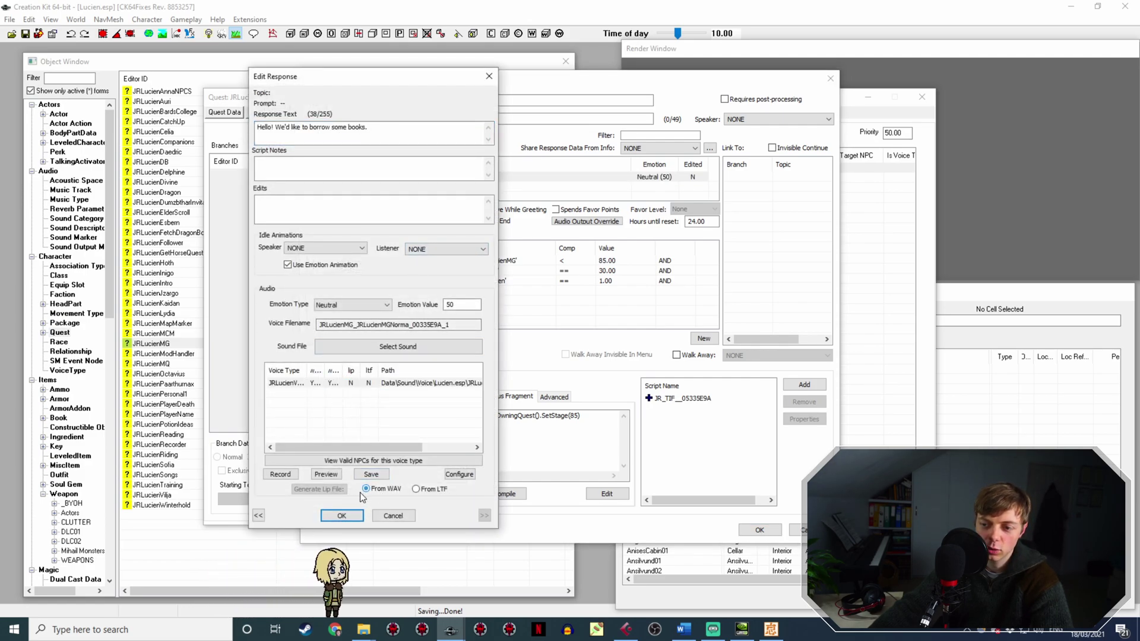
{"action": "left_click", "coordinate": [348, 515]}
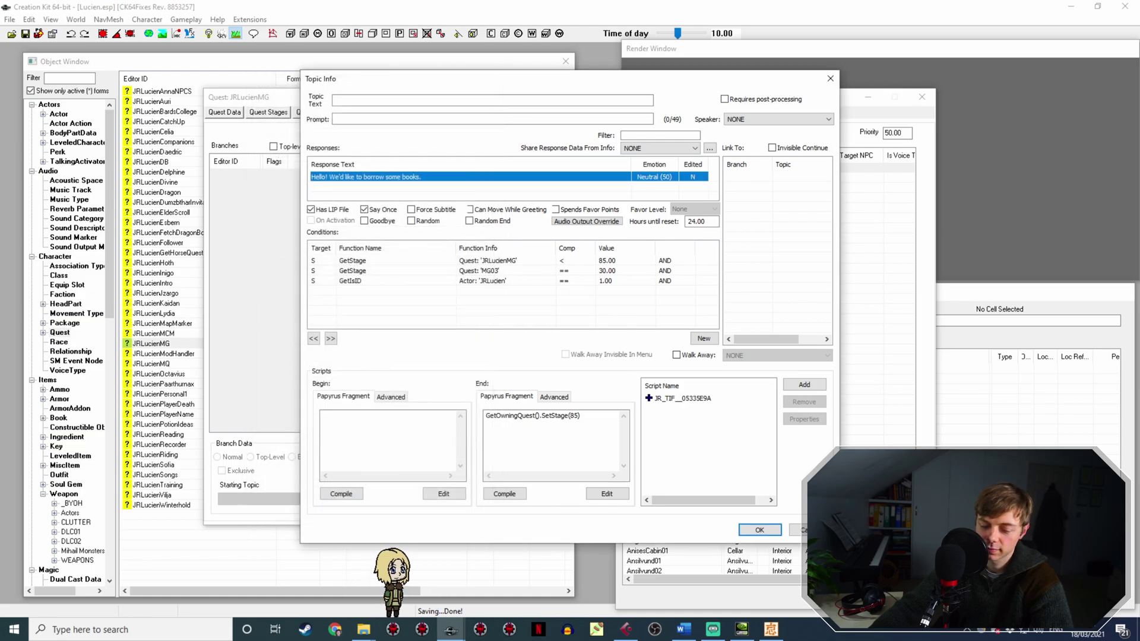
{"action": "left_click", "coordinate": [759, 529]}
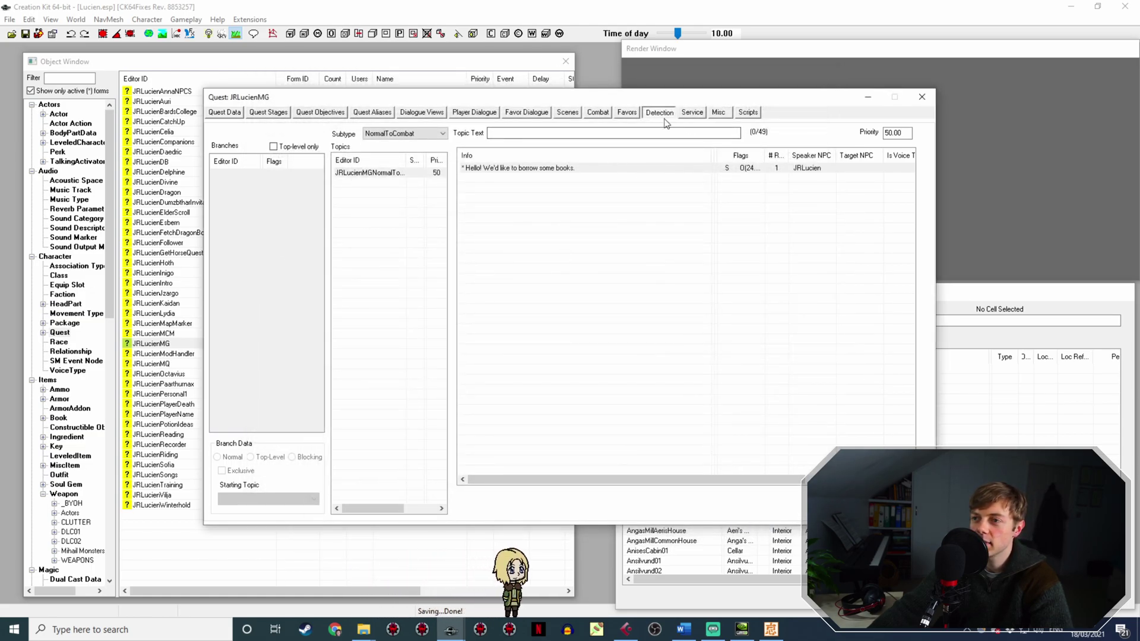
In the combat taunt "All we want is your books. That's literally it. Is all this really necessary?", make the GetIsID MG03Caller condition run on Combat Target.
{"action": "left_click", "coordinate": [599, 112]}
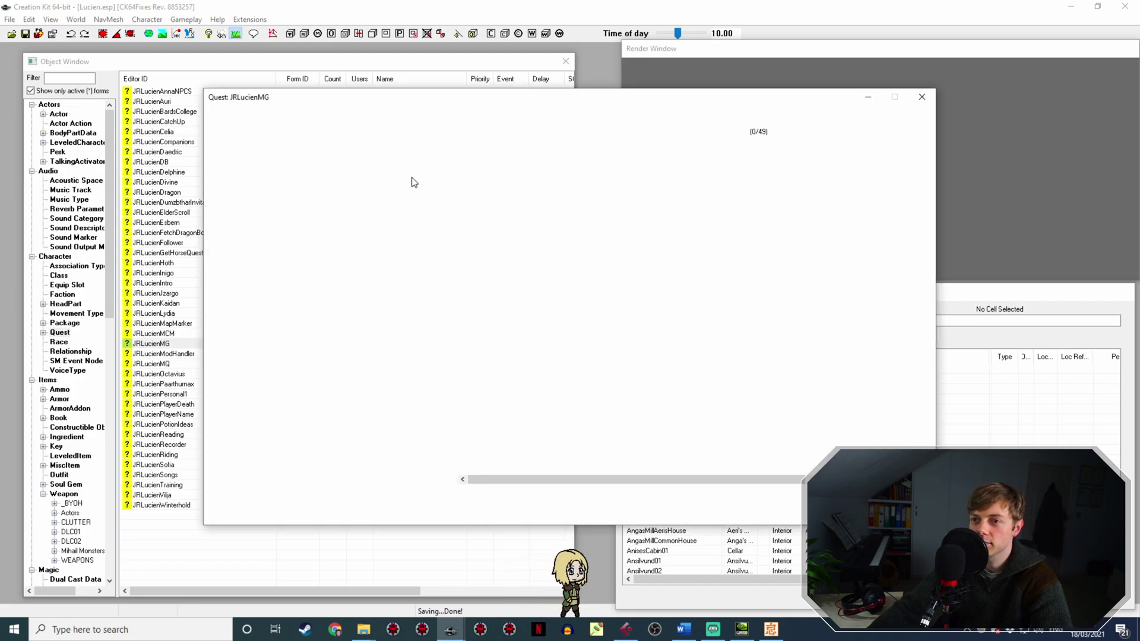
{"action": "left_click", "coordinate": [500, 168]}
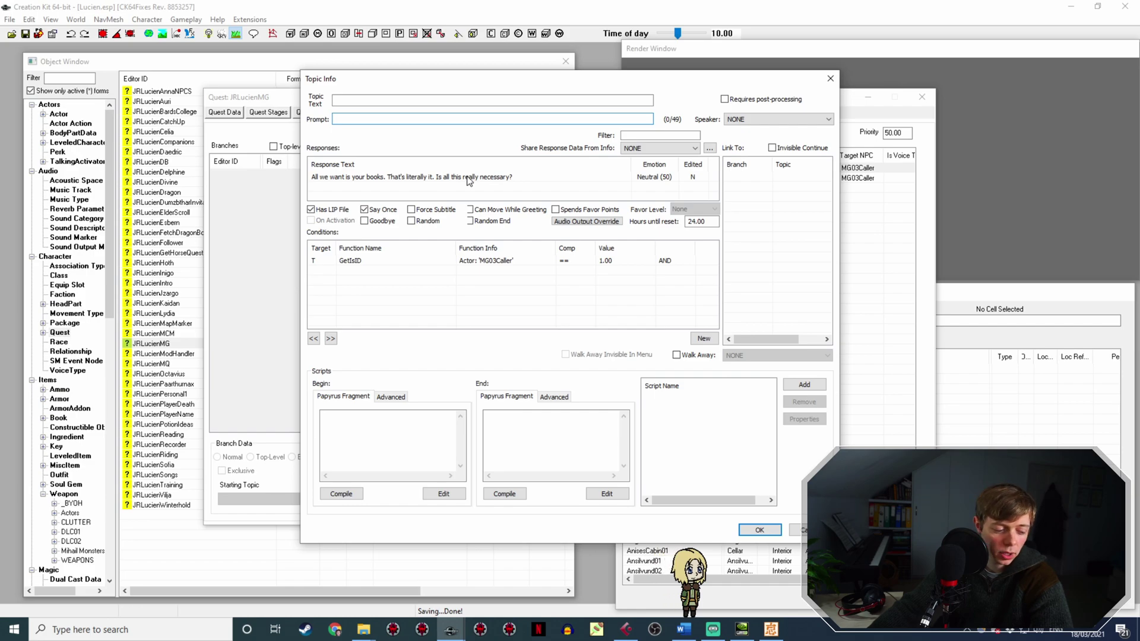
{"action": "double_click", "coordinate": [469, 177]}
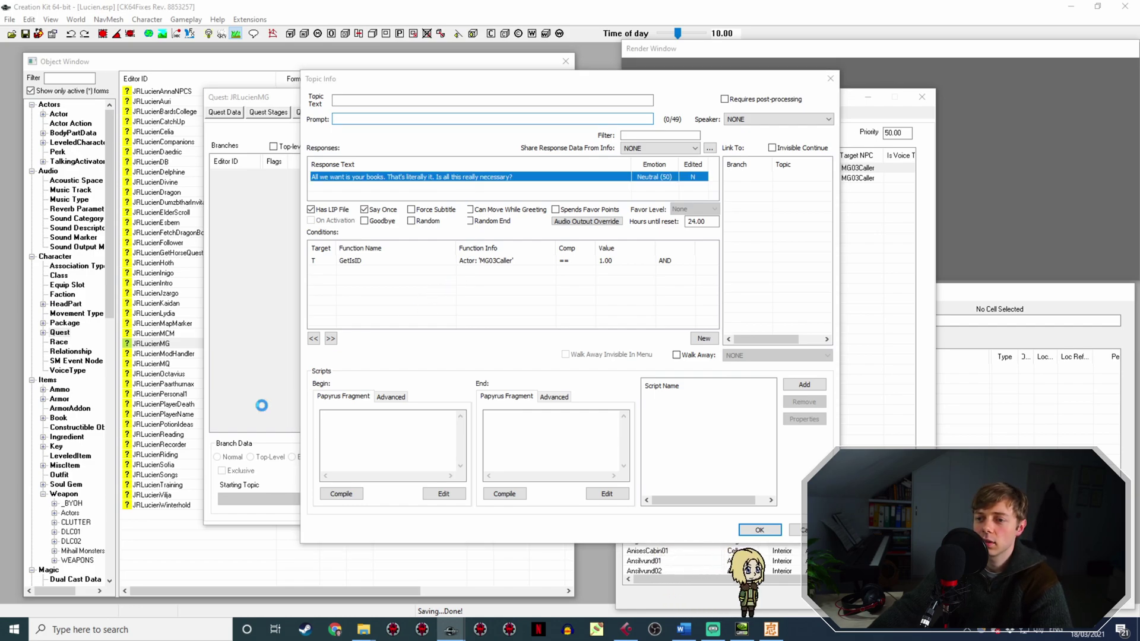
{"action": "left_click_drag", "start_coordinate": [457, 325], "coordinate": [315, 326]}
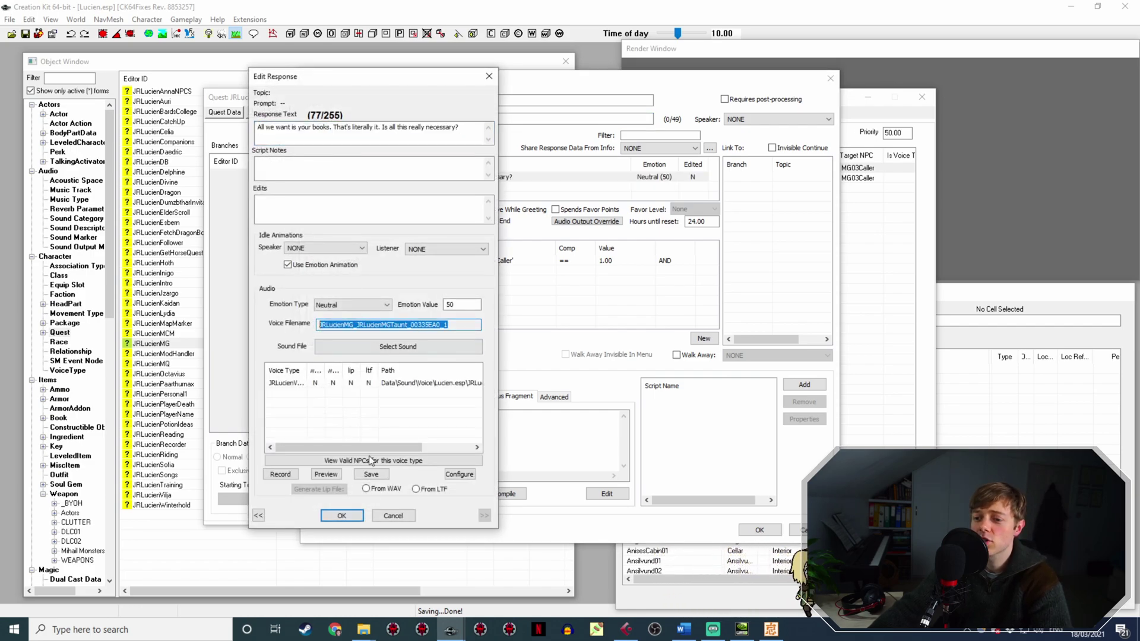
{"action": "left_click", "coordinate": [342, 515]}
{"action": "left_click", "coordinate": [340, 261]}
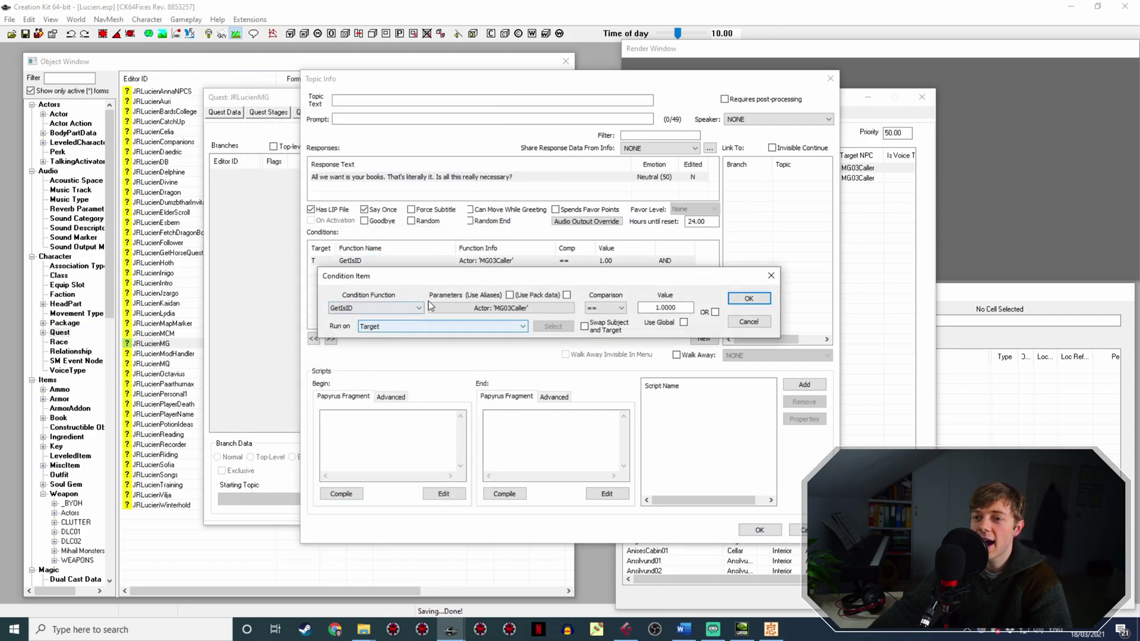
{"action": "left_click", "coordinate": [425, 329]}
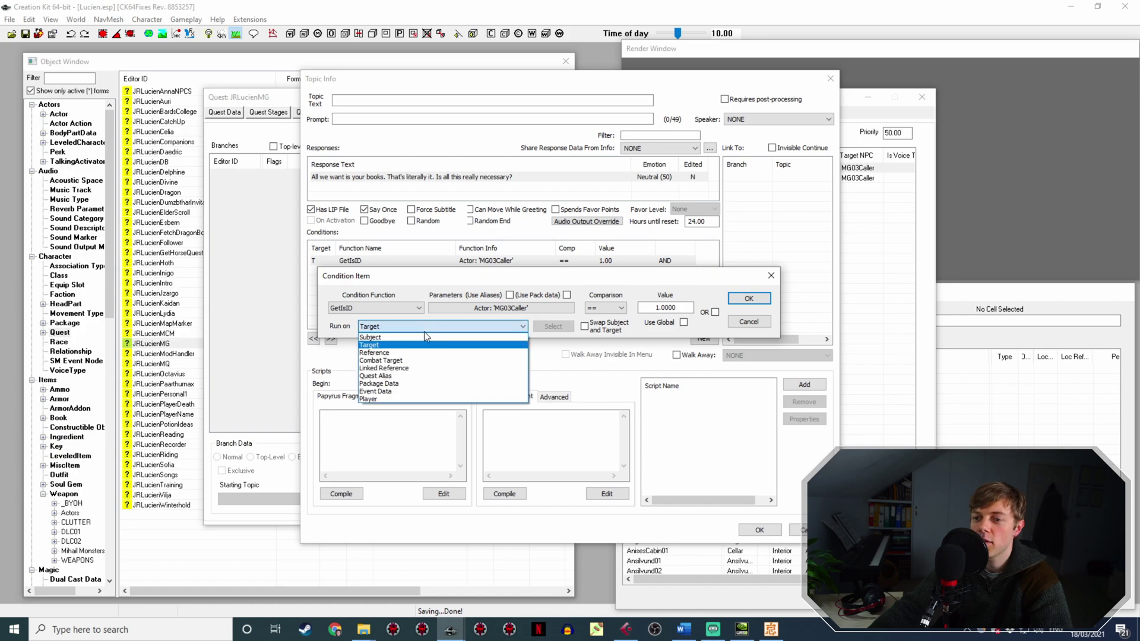
{"action": "left_click", "coordinate": [431, 359]}
{"action": "left_click", "coordinate": [748, 298]}
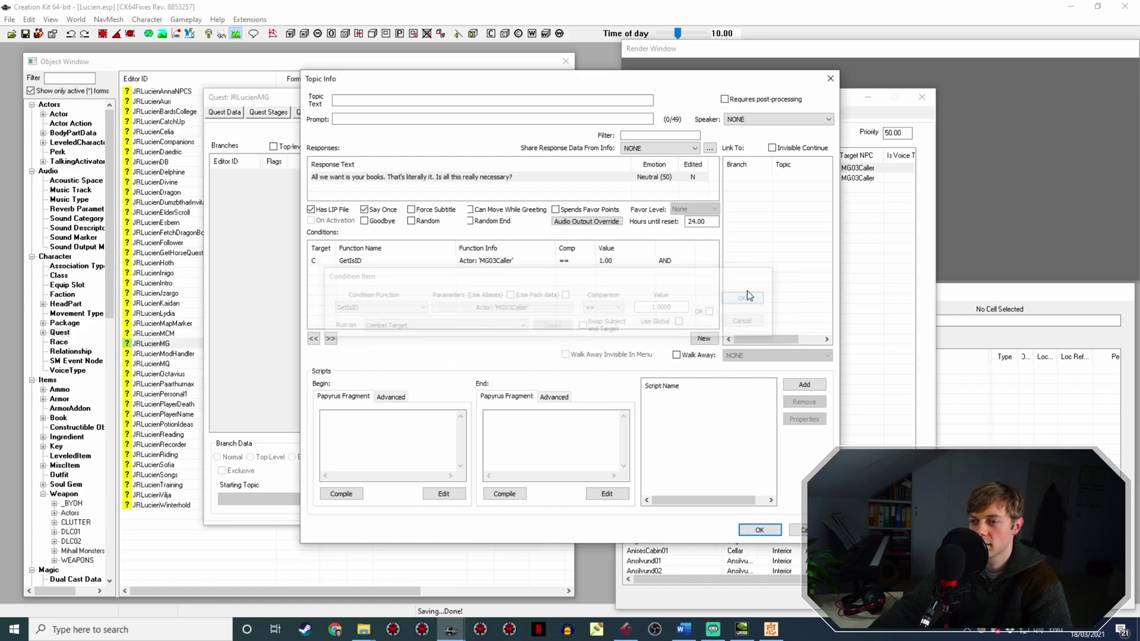
Rename Lucien161CallerBooksNecessary.wav in the JRLucienVoice folder to the "All we want is your books" response's voice filename, JRLucienMG_JRLucienMGTaunt_00335EA0_1.wav.
{"action": "double_click", "coordinate": [439, 177]}
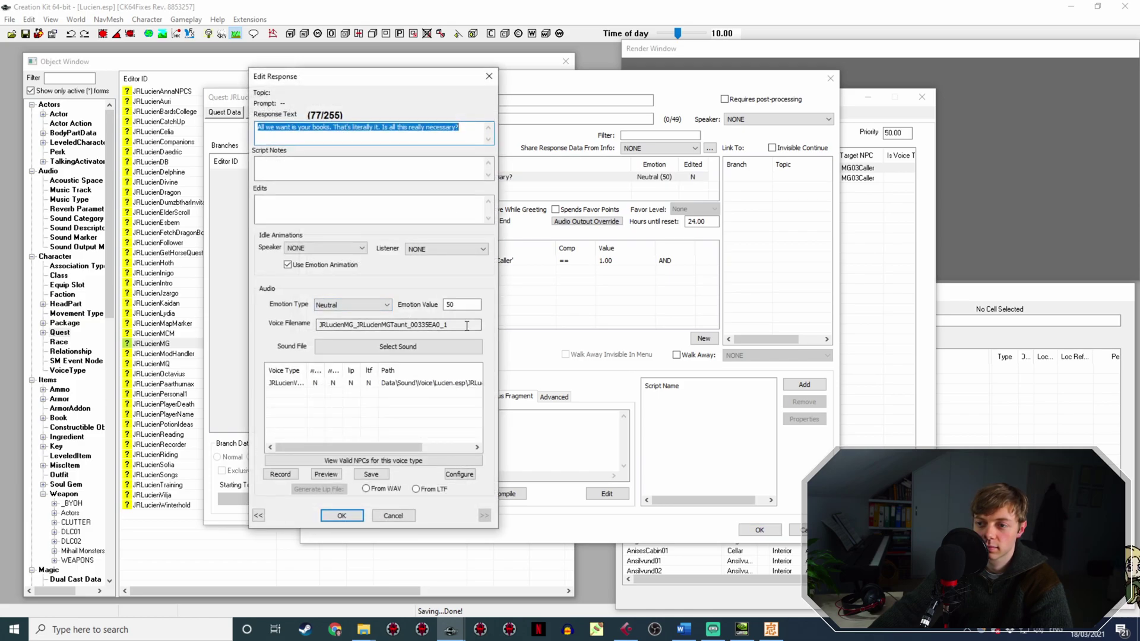
{"action": "left_click_drag", "start_coordinate": [467, 326], "coordinate": [325, 307]}
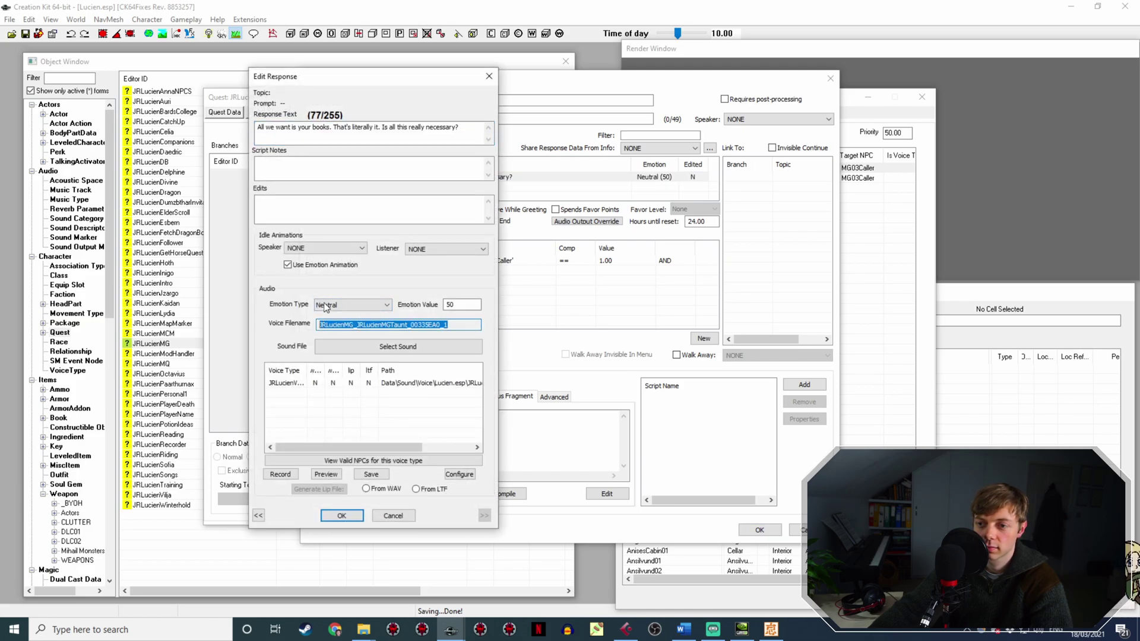
{"action": "left_click", "coordinate": [362, 631]}
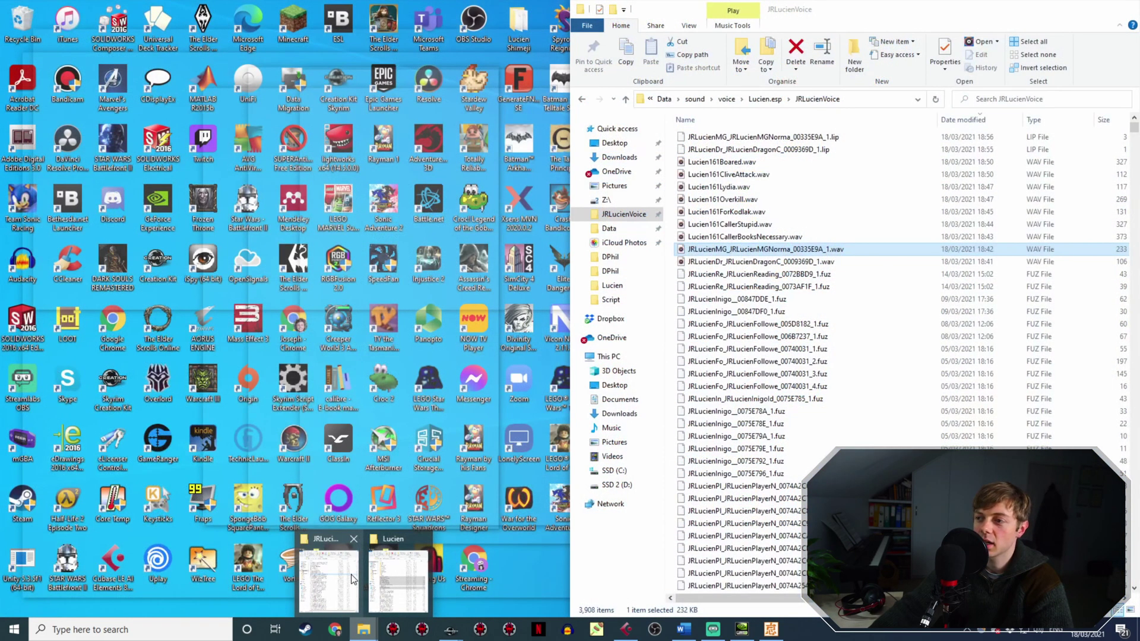
{"action": "left_click", "coordinate": [398, 576]}
{"action": "left_click", "coordinate": [772, 237]}
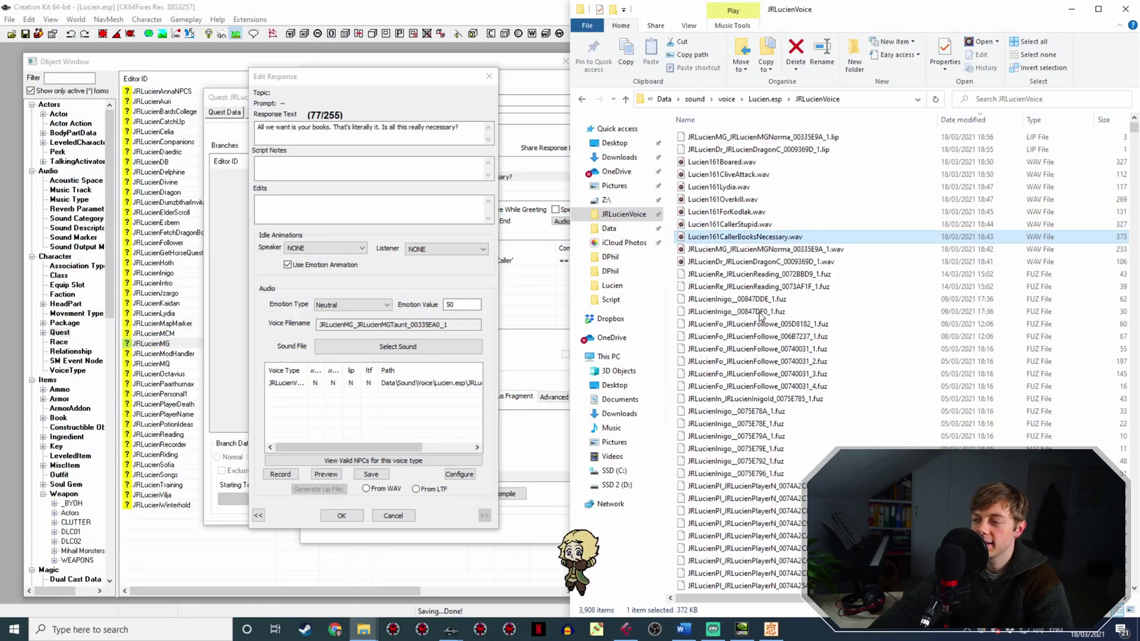
Reopen the "All we want is your books" response, generate its lip file from WAV, and accept the response and topic info.
{"action": "left_click", "coordinate": [343, 516]}
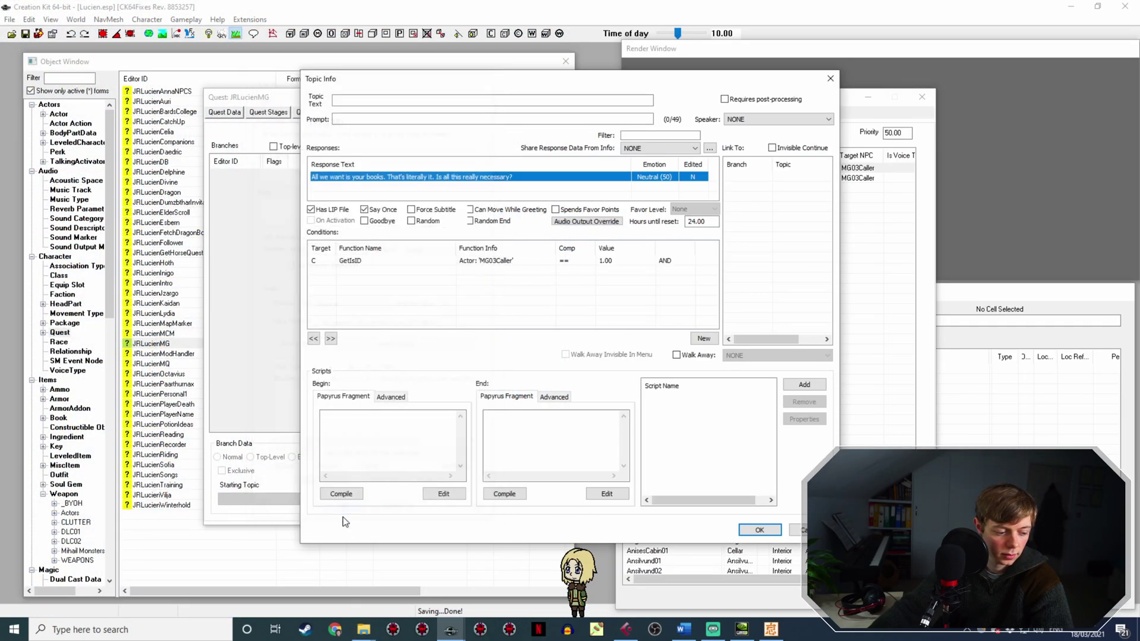
{"action": "double_click", "coordinate": [414, 177]}
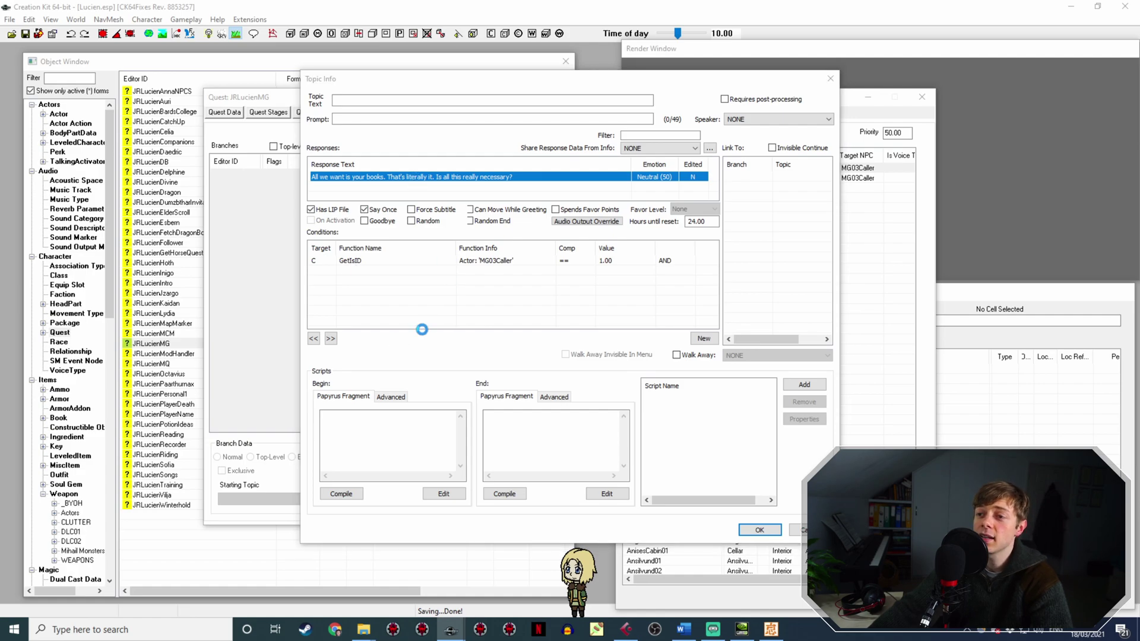
{"action": "left_click", "coordinate": [355, 384]}
{"action": "left_click", "coordinate": [371, 490]}
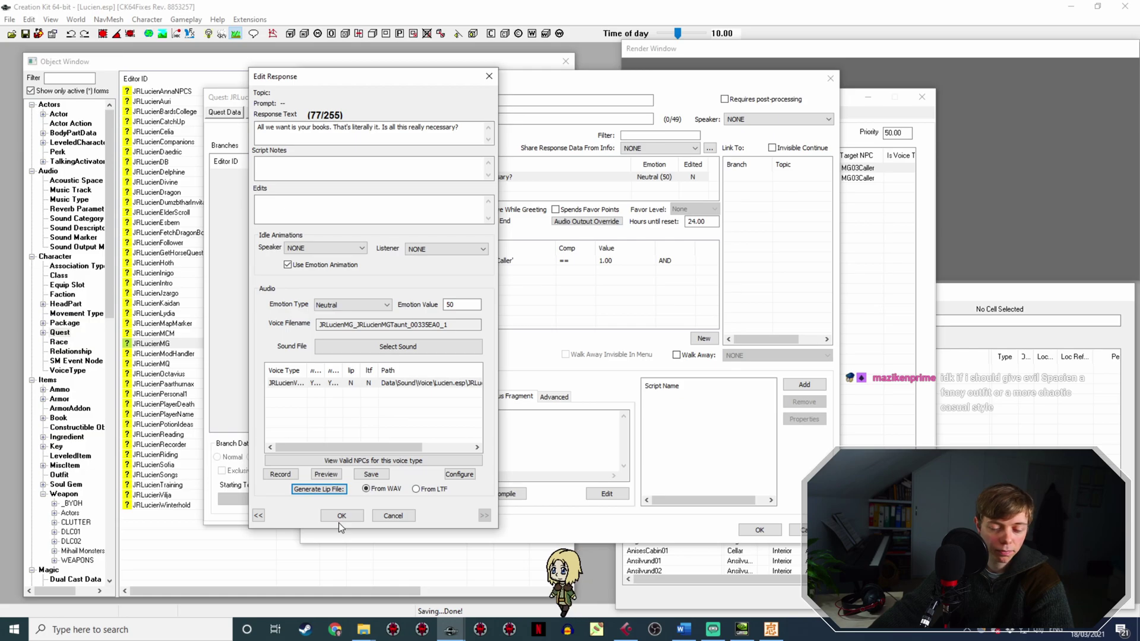
{"action": "left_click", "coordinate": [340, 516]}
{"action": "left_click", "coordinate": [760, 529]}
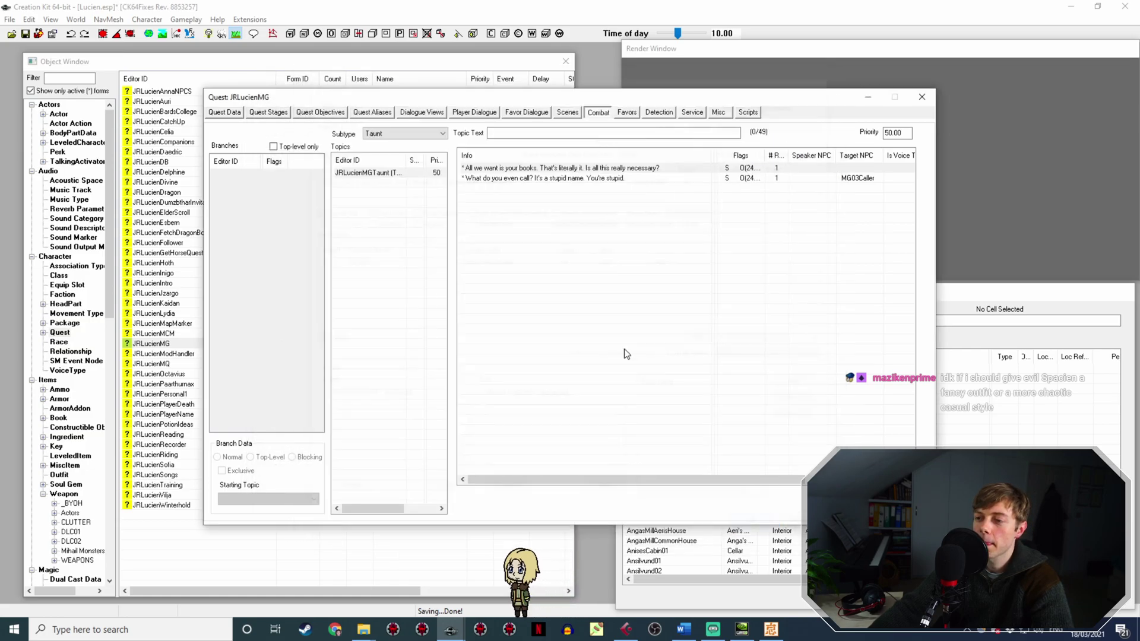
In the taunt "What do you even call? It's a stupid name. You're stupid.", make the GetIsID MG03Caller condition run on Combat Target.
{"action": "double_click", "coordinate": [547, 178]}
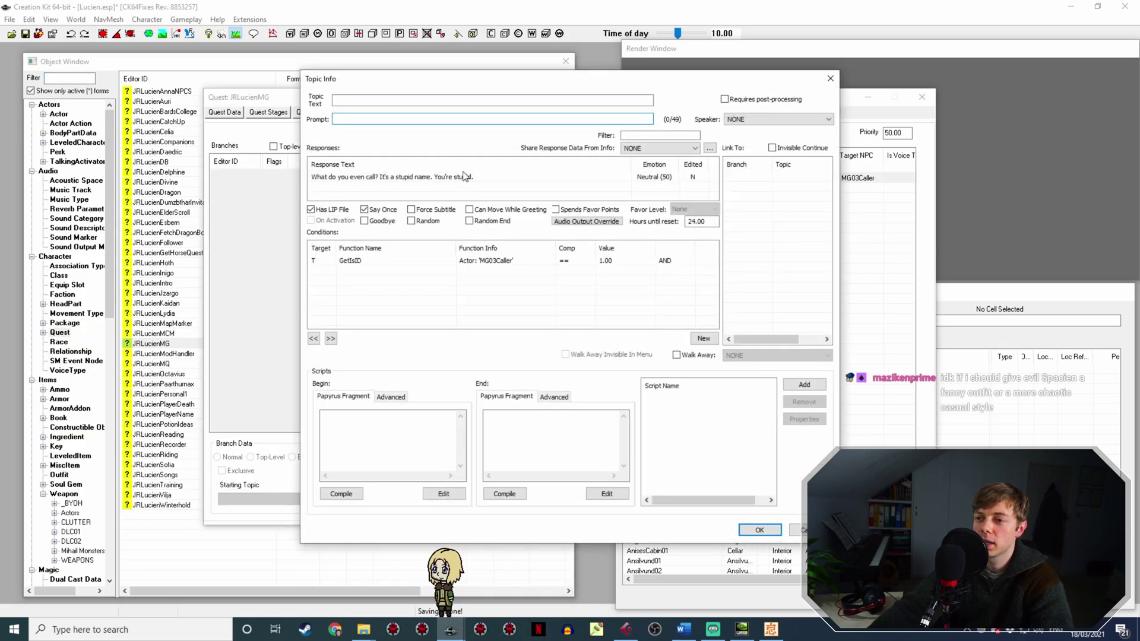
{"action": "double_click", "coordinate": [367, 262]}
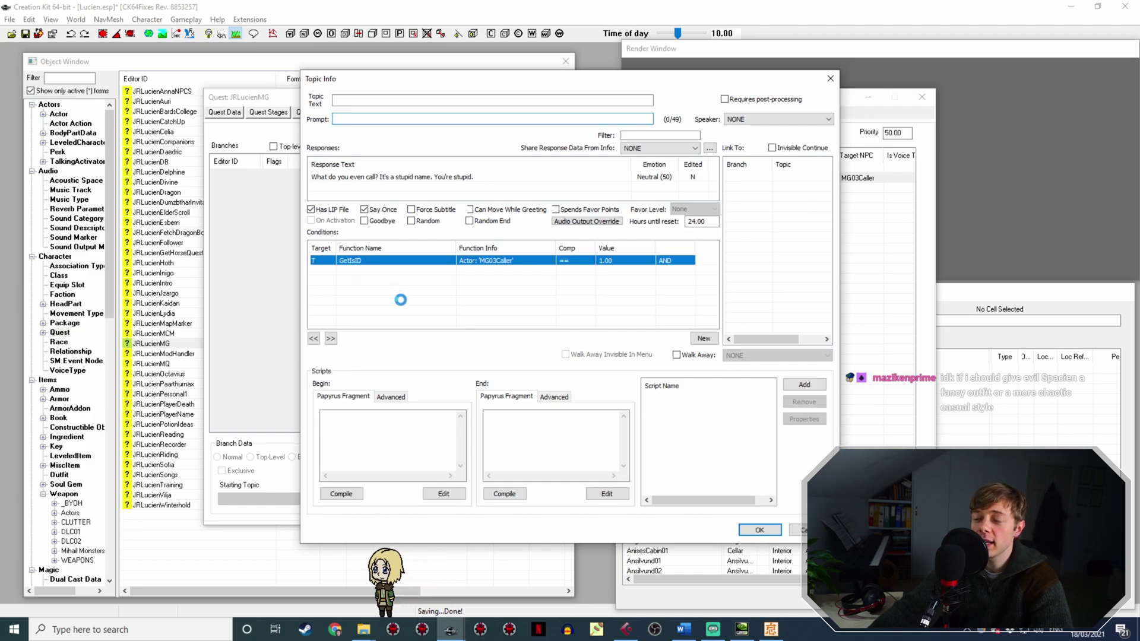
{"action": "left_click", "coordinate": [409, 324]}
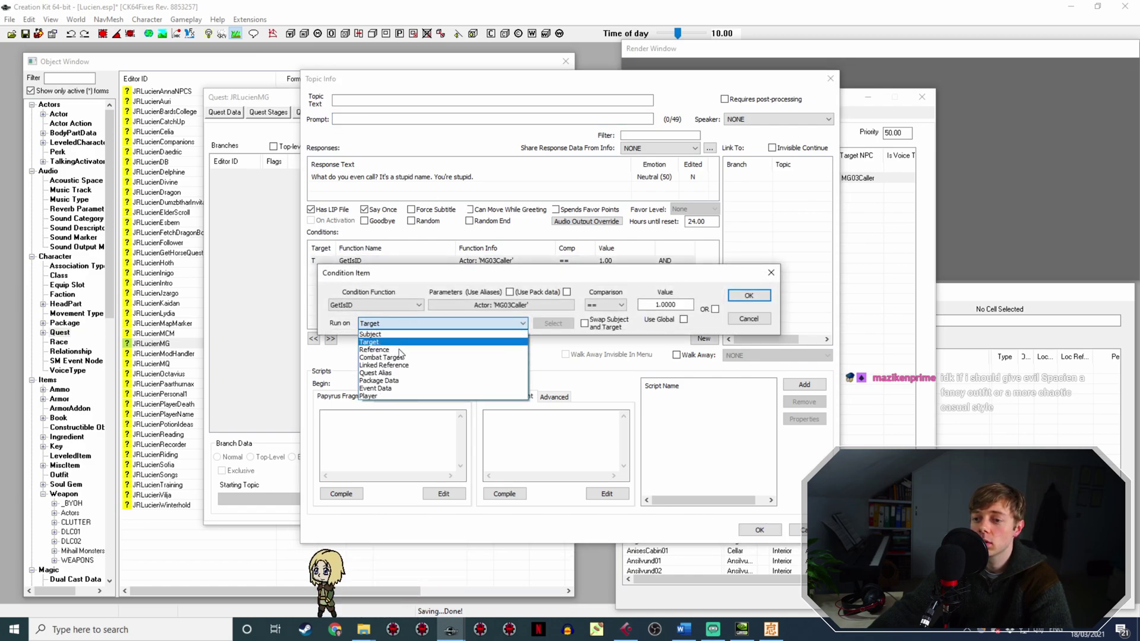
{"action": "left_click", "coordinate": [381, 358]}
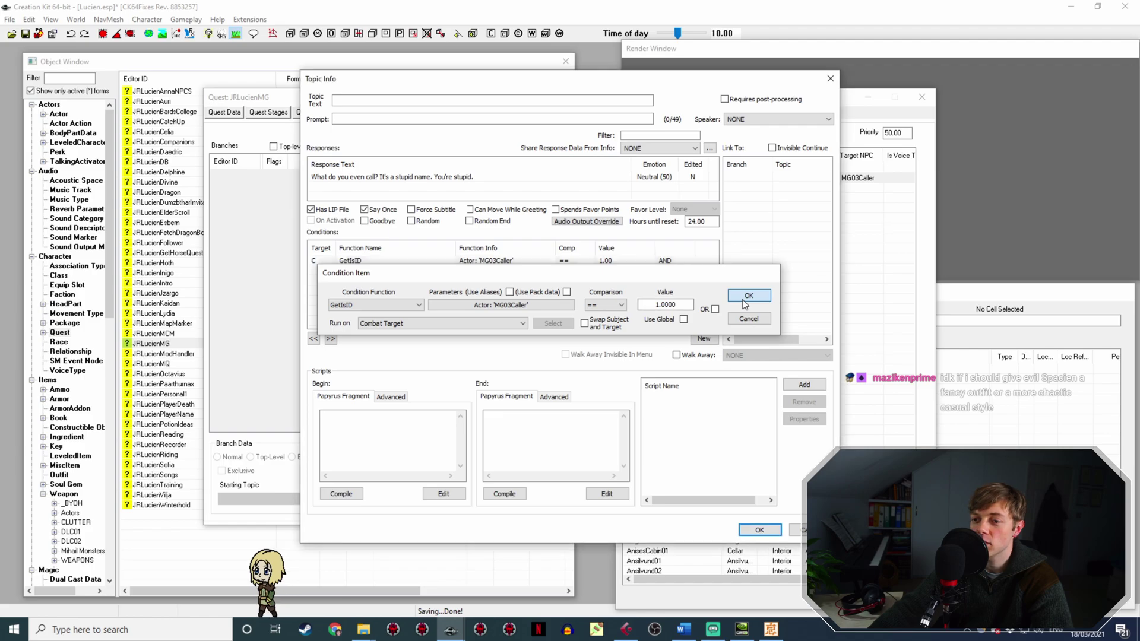
{"action": "left_click", "coordinate": [746, 296]}
Rename Lucien161CallerStupid.wav in the JRLucienVoice folder to the "What do you even call?" response's voice filename, JRLucienMG_JRLucienMGTaunt_00335EA1_1.wav.
{"action": "double_click", "coordinate": [375, 177]}
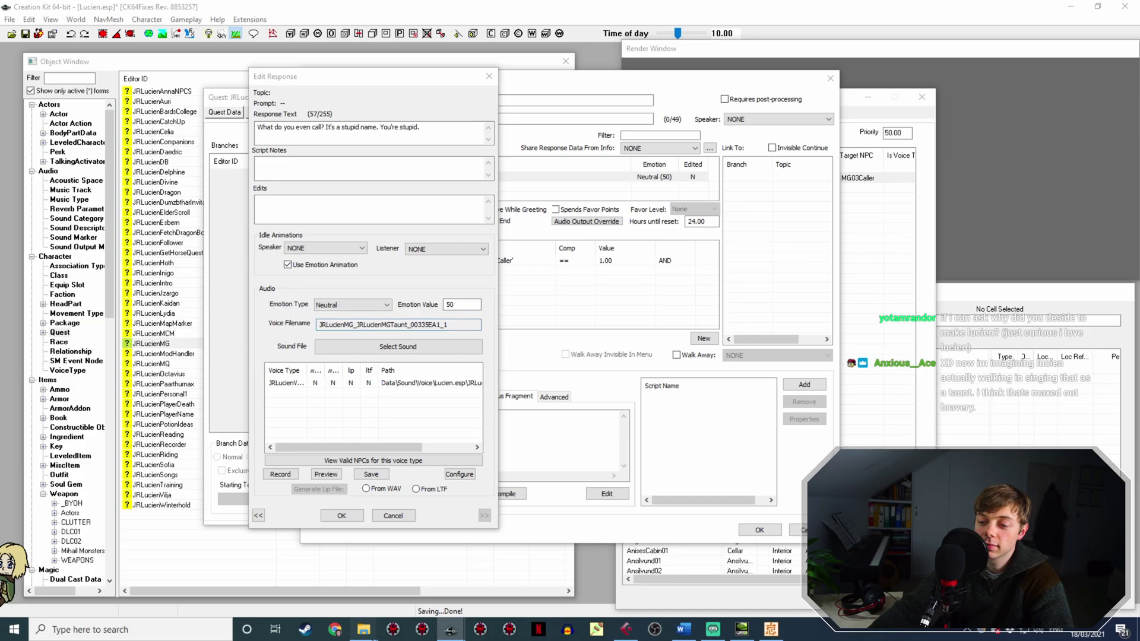
{"action": "mouse_move", "coordinate": [364, 627]}
{"action": "left_click", "coordinate": [355, 587]}
{"action": "left_click", "coordinate": [762, 236]}
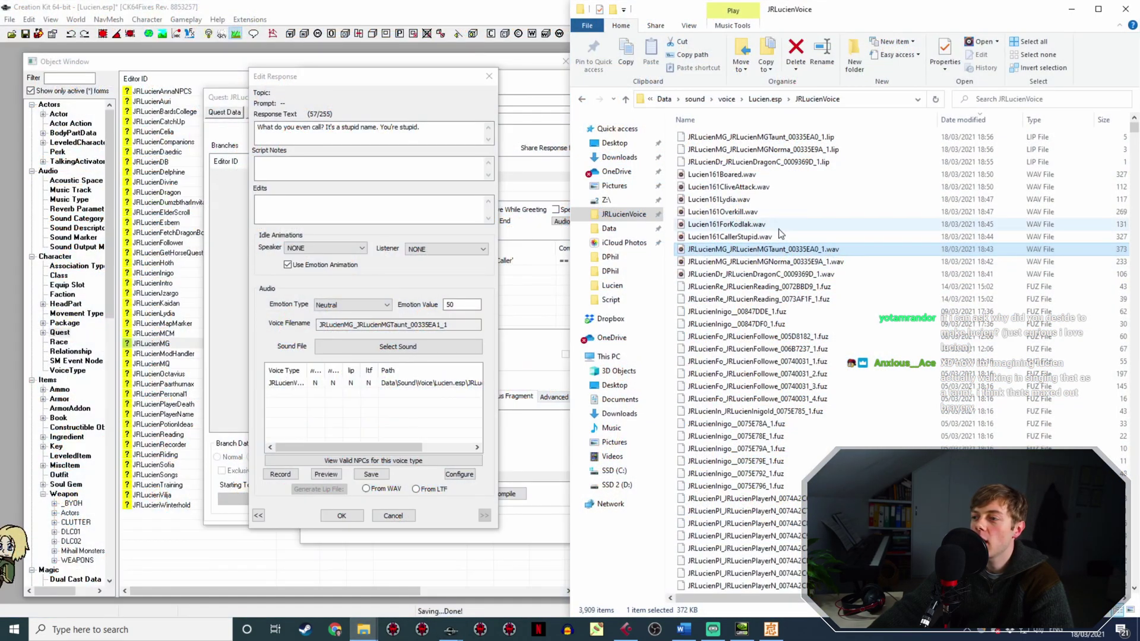
{"action": "key", "text": "F2"}
{"action": "type", "text": "JRLucienMG_JRLucienMGTaunt_00335EA1_1"}
Reopen the "What do you even call?" response, generate its lip file from WAV, and accept the response and topic info.
{"action": "left_click", "coordinate": [328, 518]}
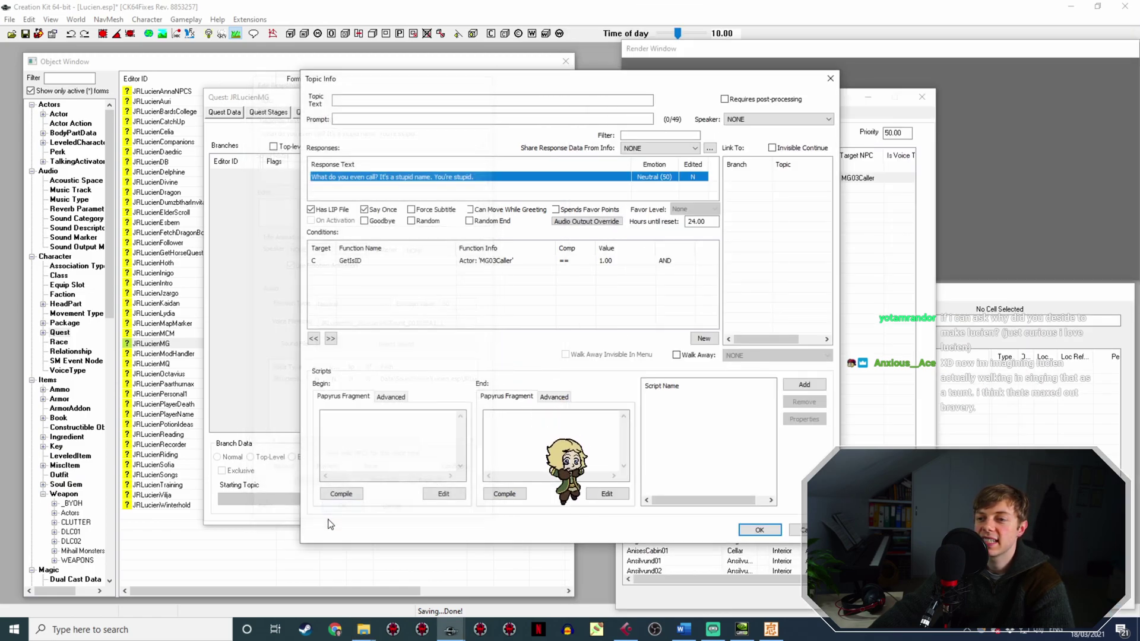
{"action": "double_click", "coordinate": [442, 177]}
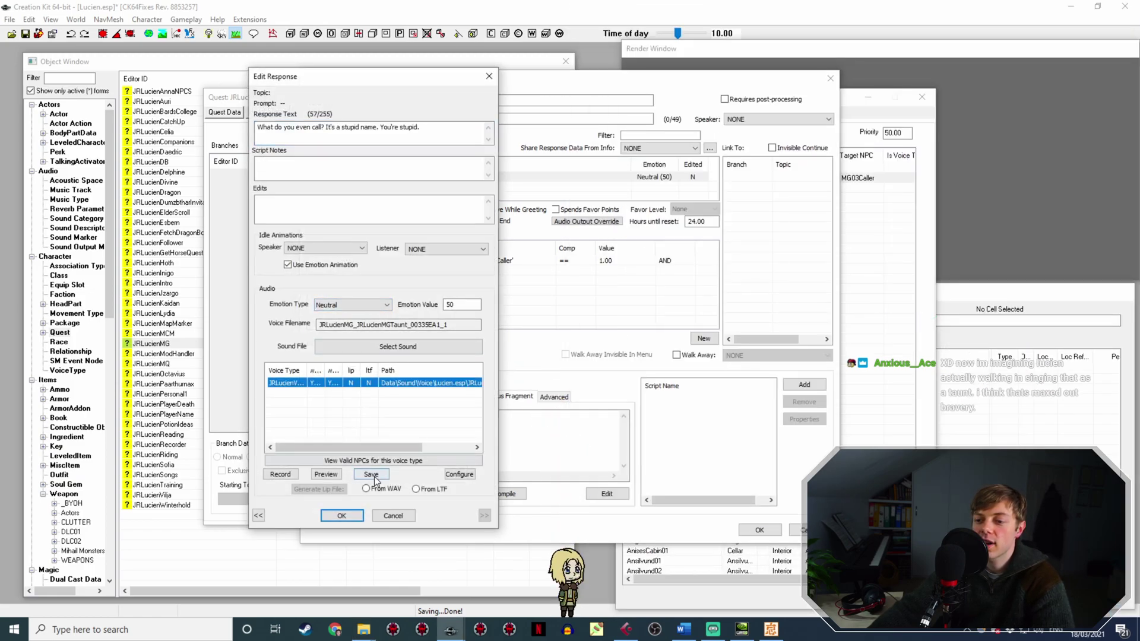
{"action": "left_click", "coordinate": [366, 489]}
{"action": "left_click", "coordinate": [336, 492]}
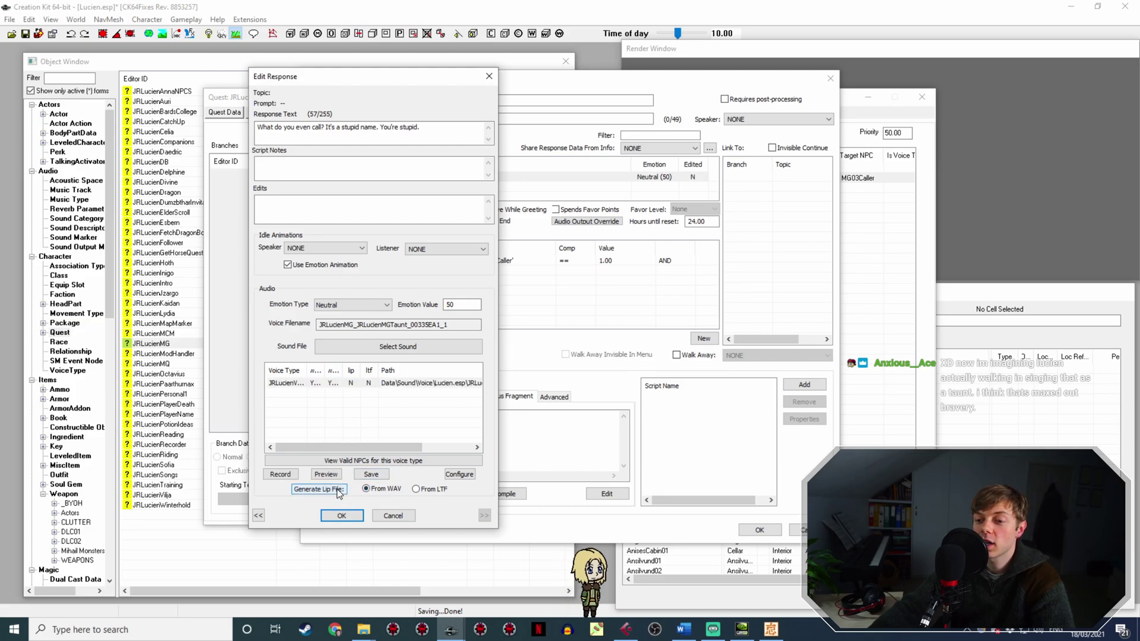
{"action": "left_click", "coordinate": [341, 514]}
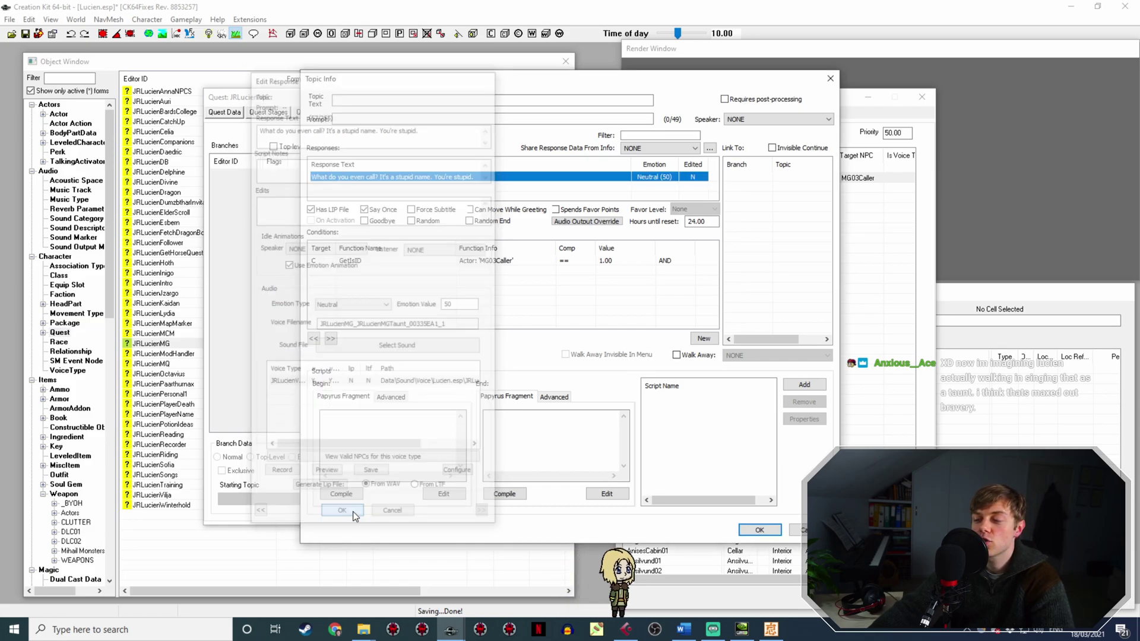
{"action": "left_click", "coordinate": [765, 530]}
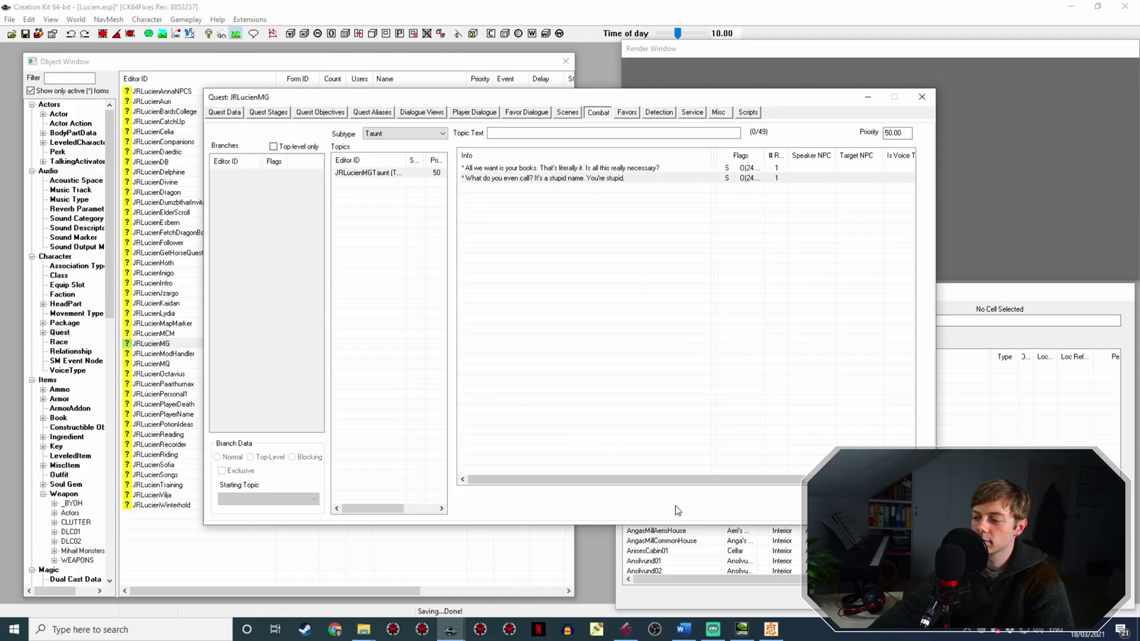
Close the JRLucienMG quest and open the "This is for Kodlak!" response in the JRLucienCompanions quest's combat Attack topic.
{"action": "mouse_move", "coordinate": [363, 629]}
{"action": "mouse_move", "coordinate": [323, 582]}
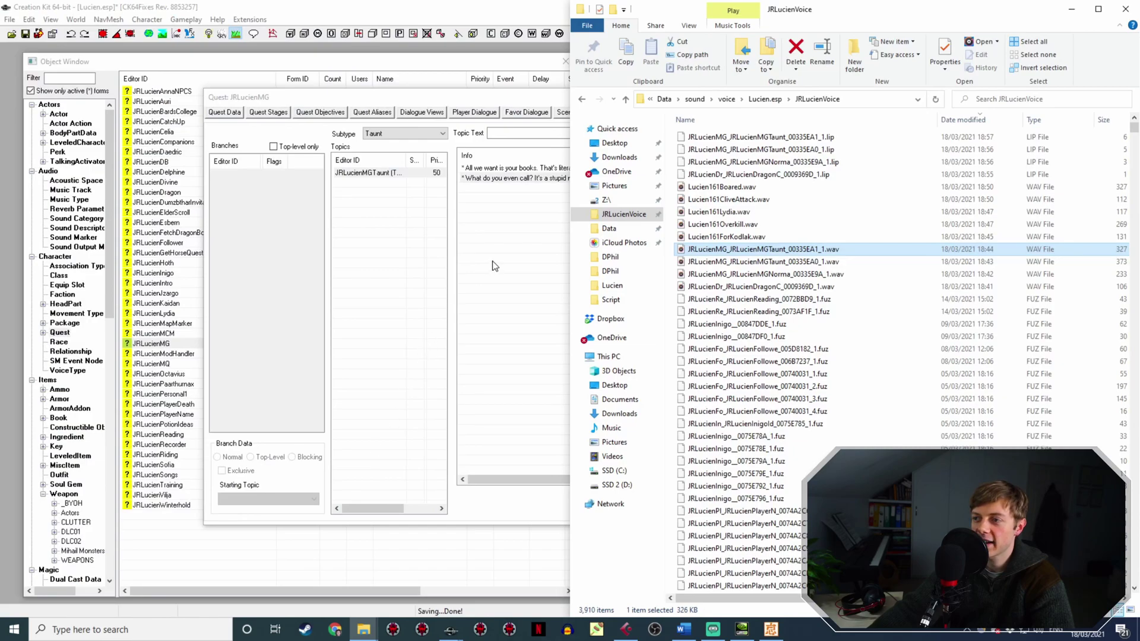
{"action": "left_click", "coordinate": [494, 266]}
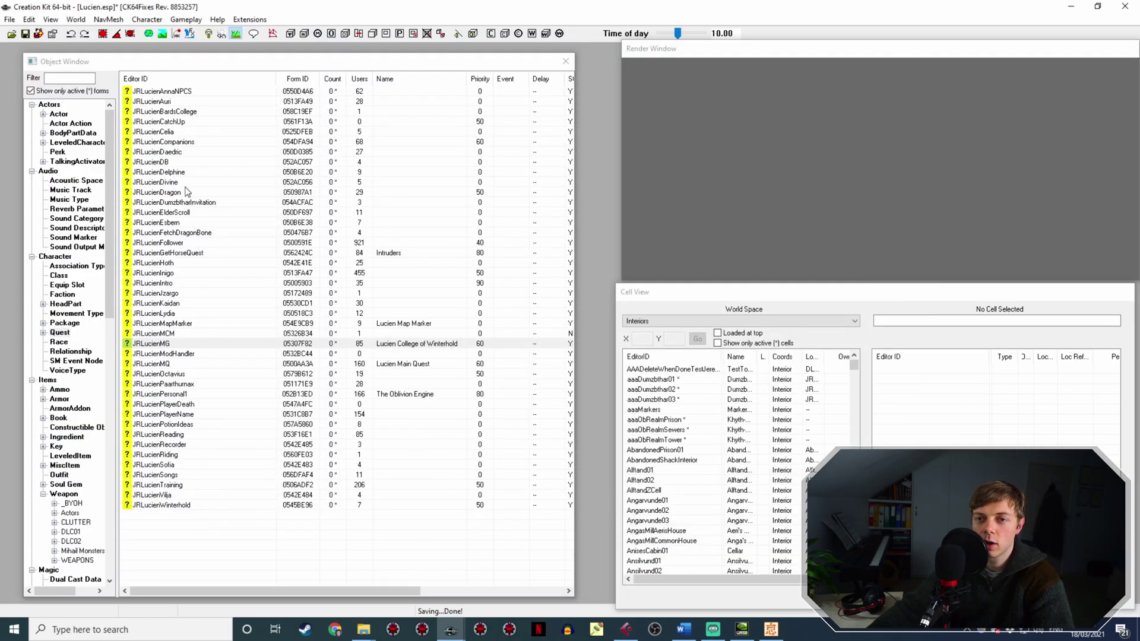
{"action": "left_click", "coordinate": [191, 142]}
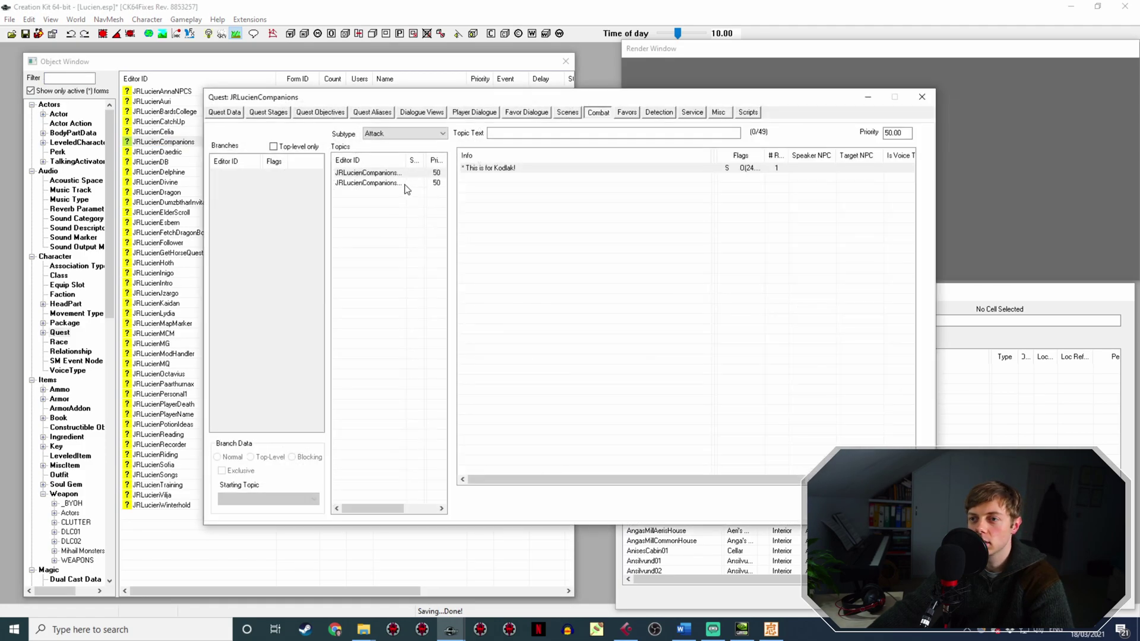
{"action": "double_click", "coordinate": [490, 169]}
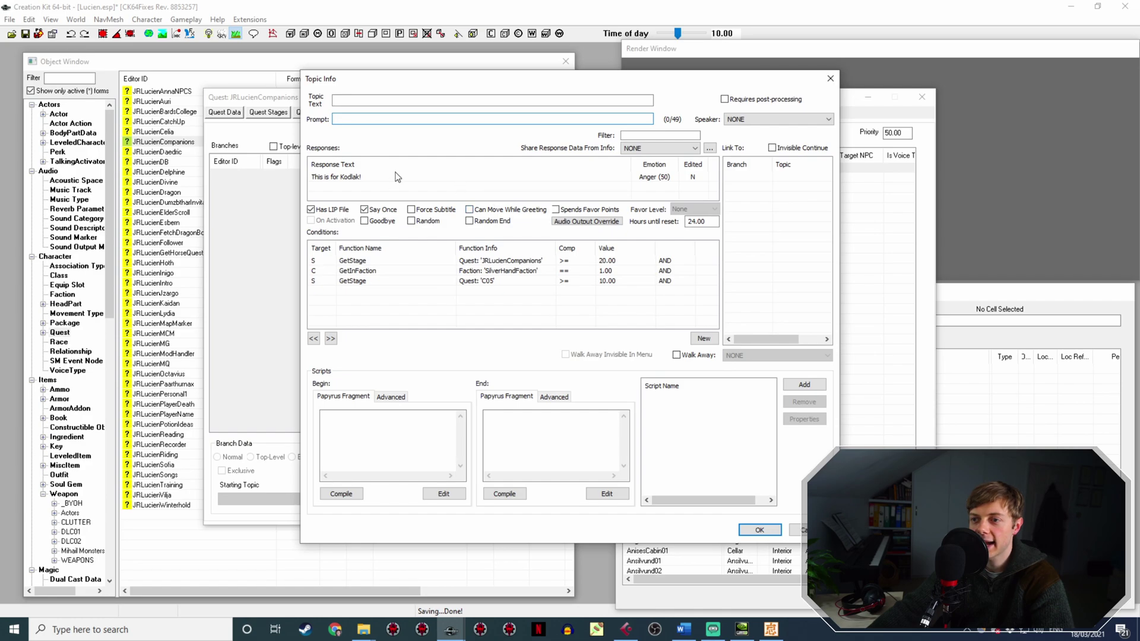
{"action": "double_click", "coordinate": [392, 177]}
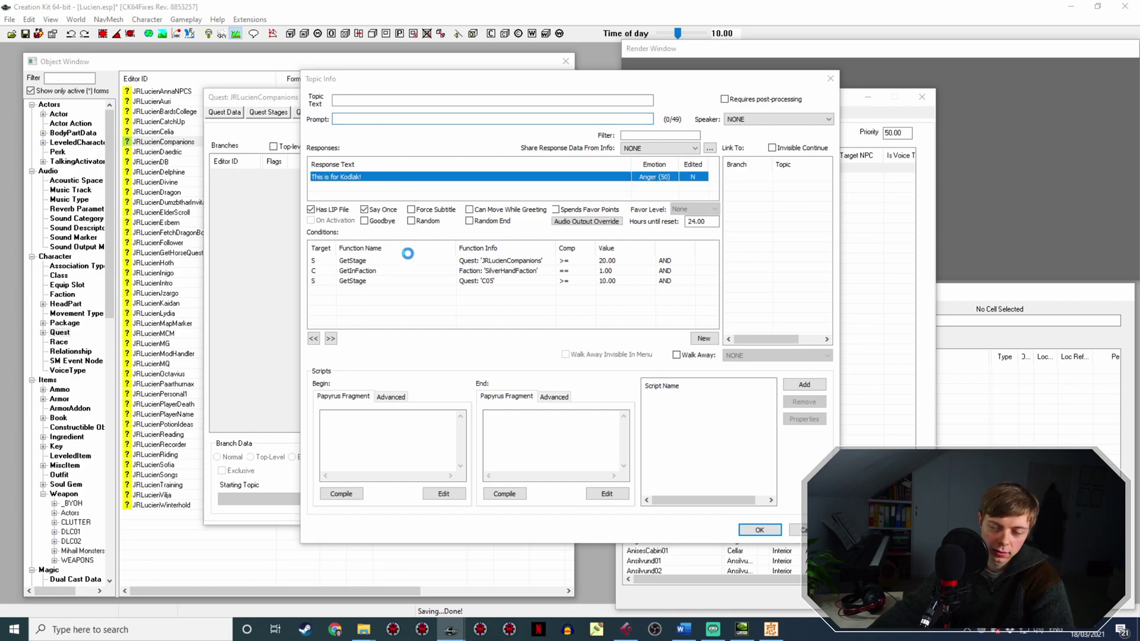
Rename Lucien161ForKodlak.wav in the JRLucienVoice folder to the response's voice filename, JRLucienCo_JRLucienCompani_005595E7_1.wav, and close the response.
{"action": "left_click_drag", "start_coordinate": [467, 323], "coordinate": [335, 320]}
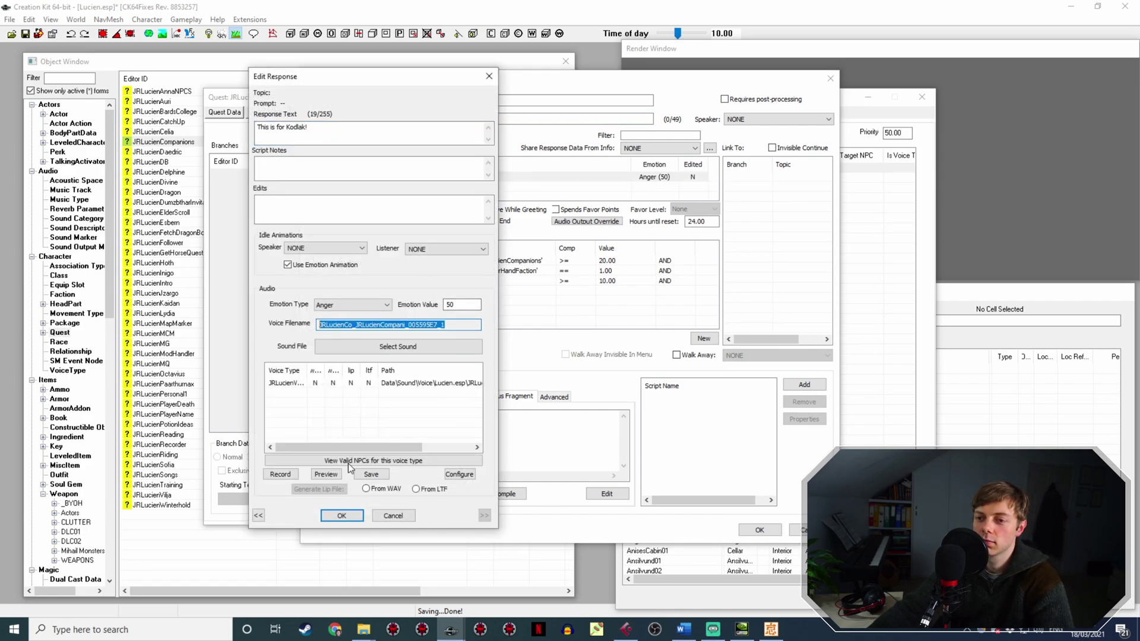
{"action": "left_click", "coordinate": [364, 629]}
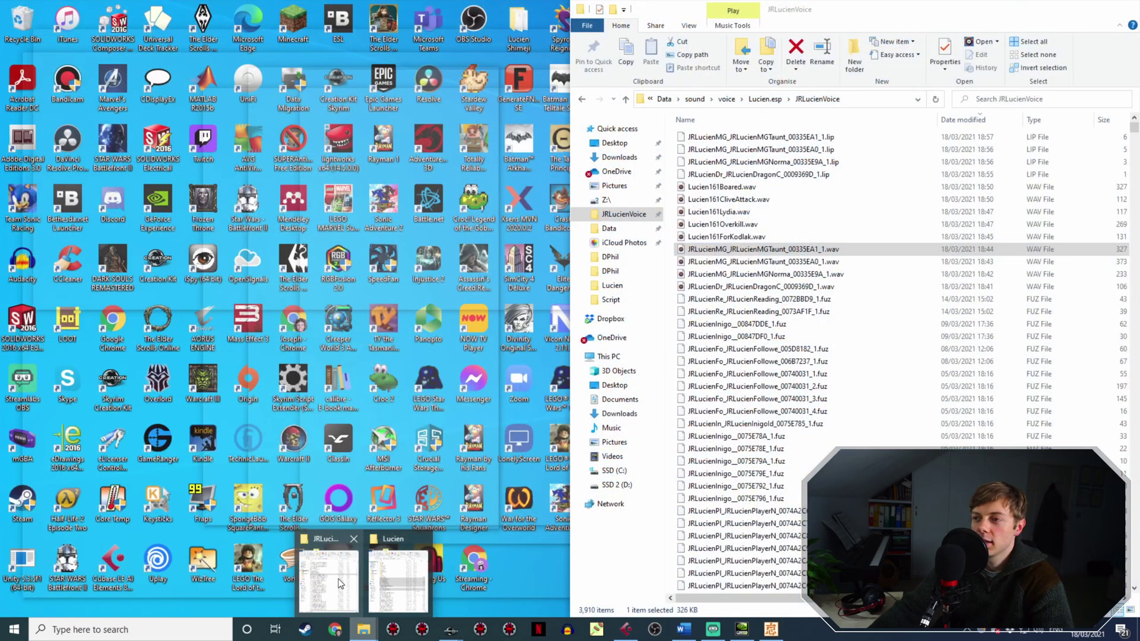
{"action": "left_click", "coordinate": [386, 579]}
{"action": "left_click", "coordinate": [763, 237]}
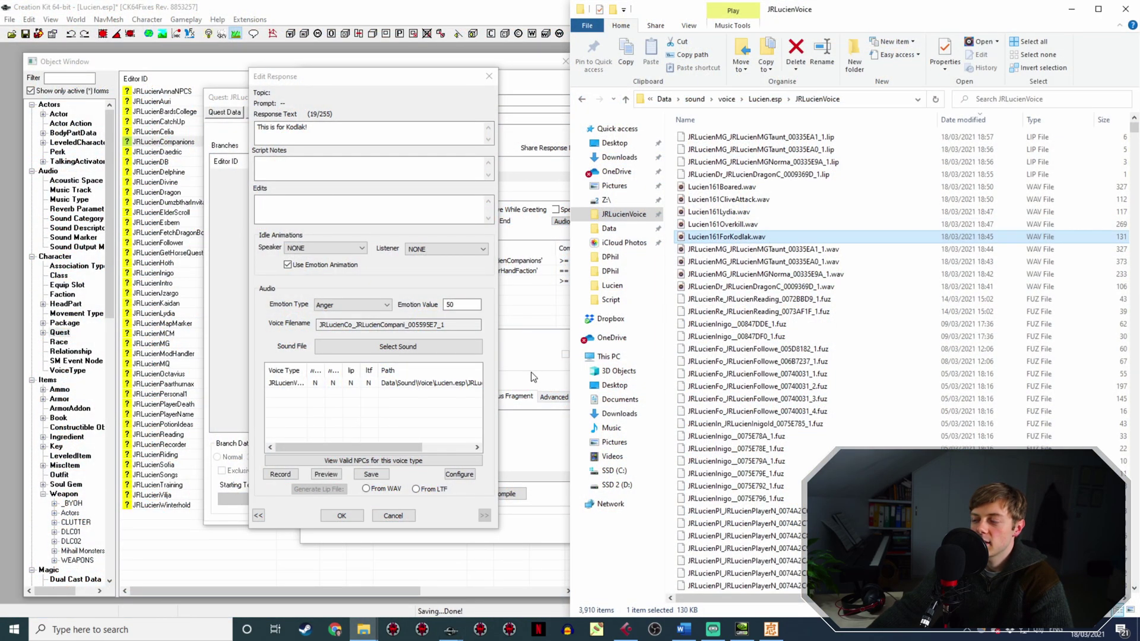
{"action": "left_click", "coordinate": [341, 515]}
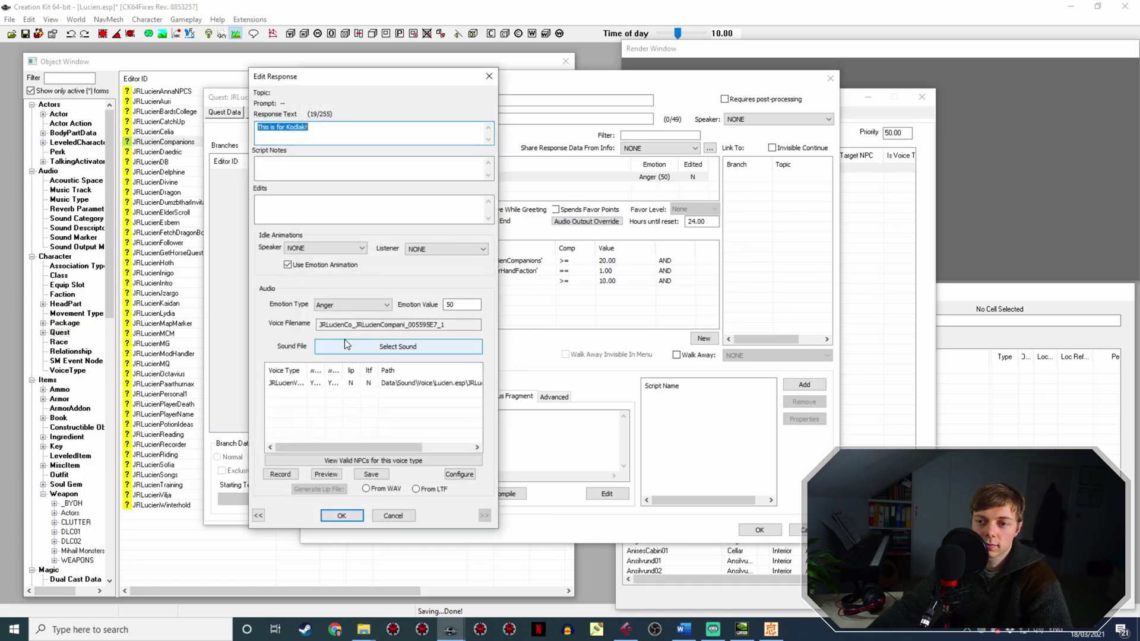
Generate the lip file from WAV for the "This is for Kodlak!" response and accept the response and topic info.
{"action": "left_click", "coordinate": [354, 384]}
{"action": "left_click", "coordinate": [373, 489]}
{"action": "left_click", "coordinate": [315, 489]}
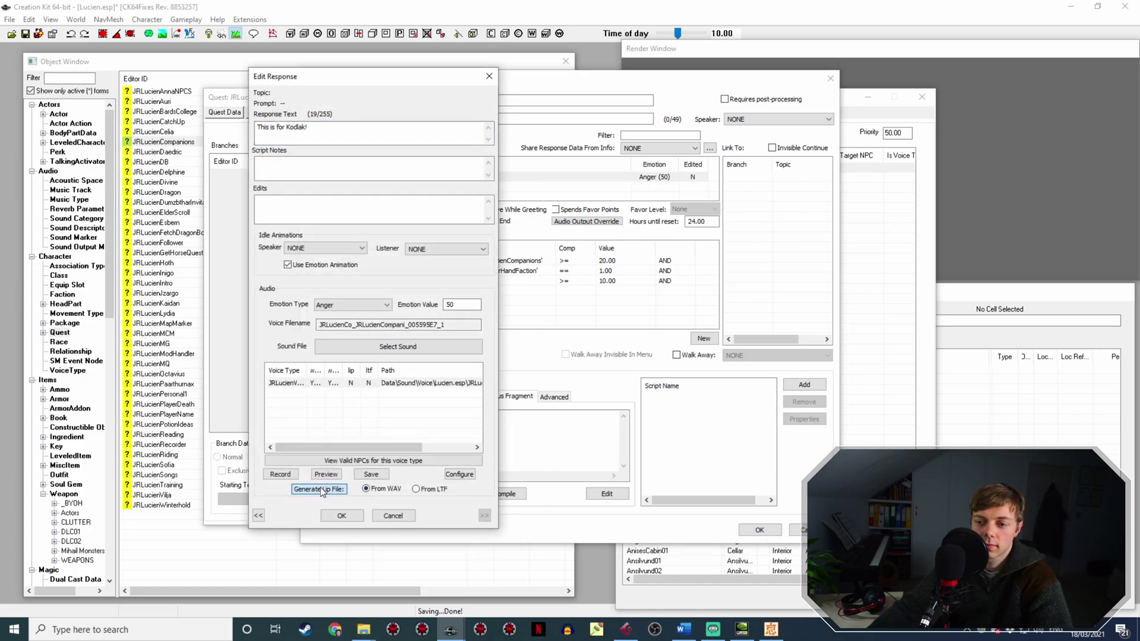
{"action": "left_click", "coordinate": [342, 516]}
{"action": "left_click", "coordinate": [759, 530]}
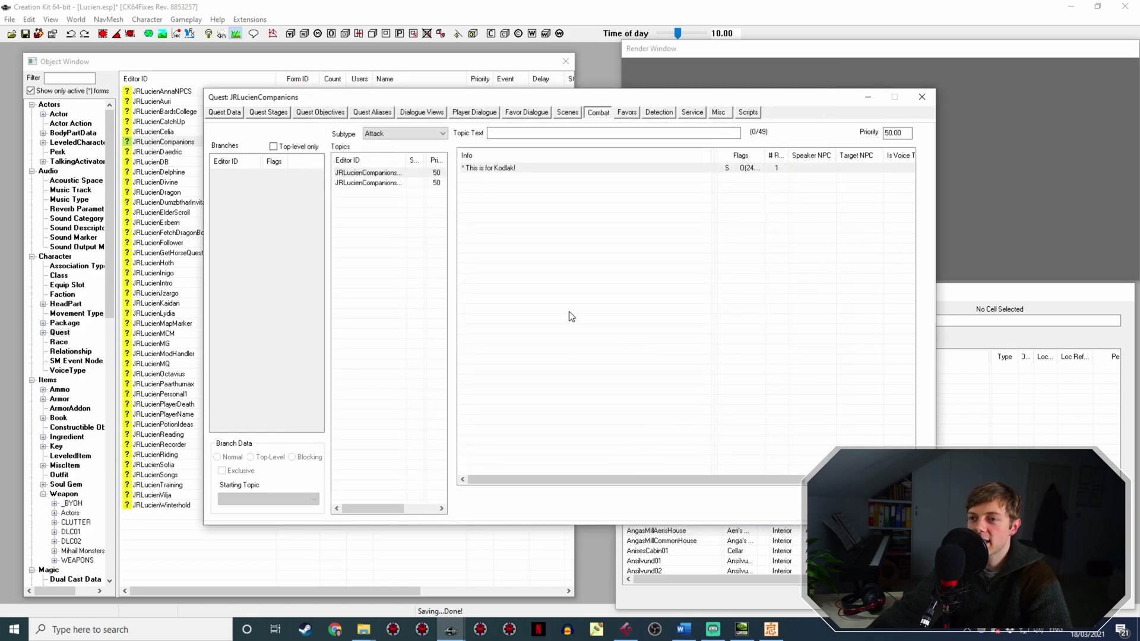
Review the infos in the JRLucienCompanions quest's Taunt and Attack topics and close the quest.
{"action": "left_click", "coordinate": [412, 183]}
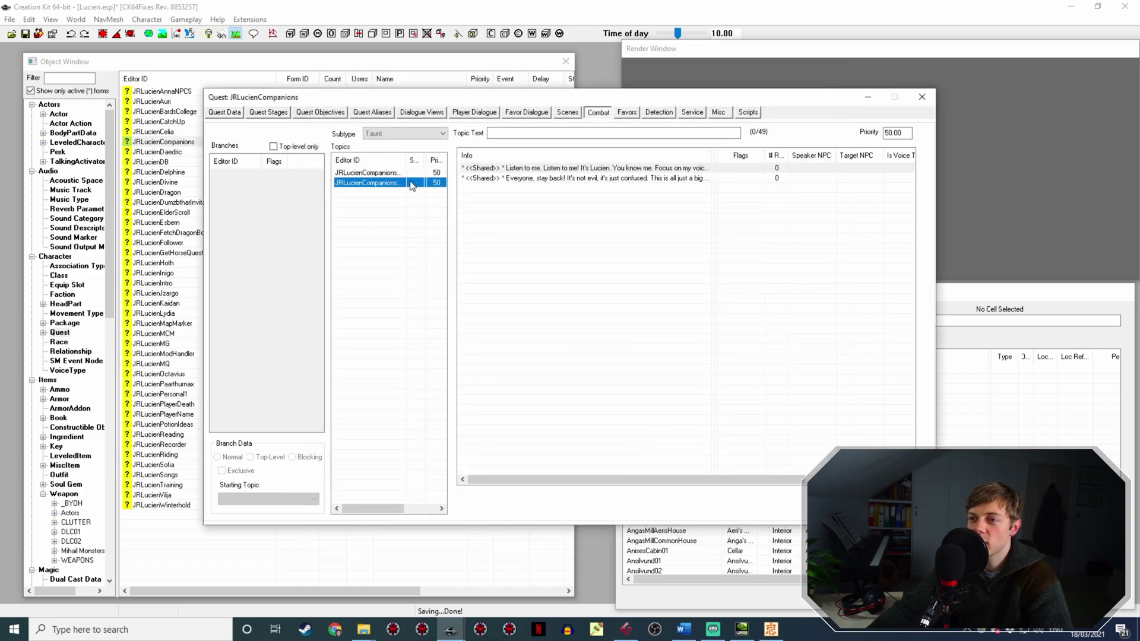
{"action": "left_click", "coordinate": [427, 173]}
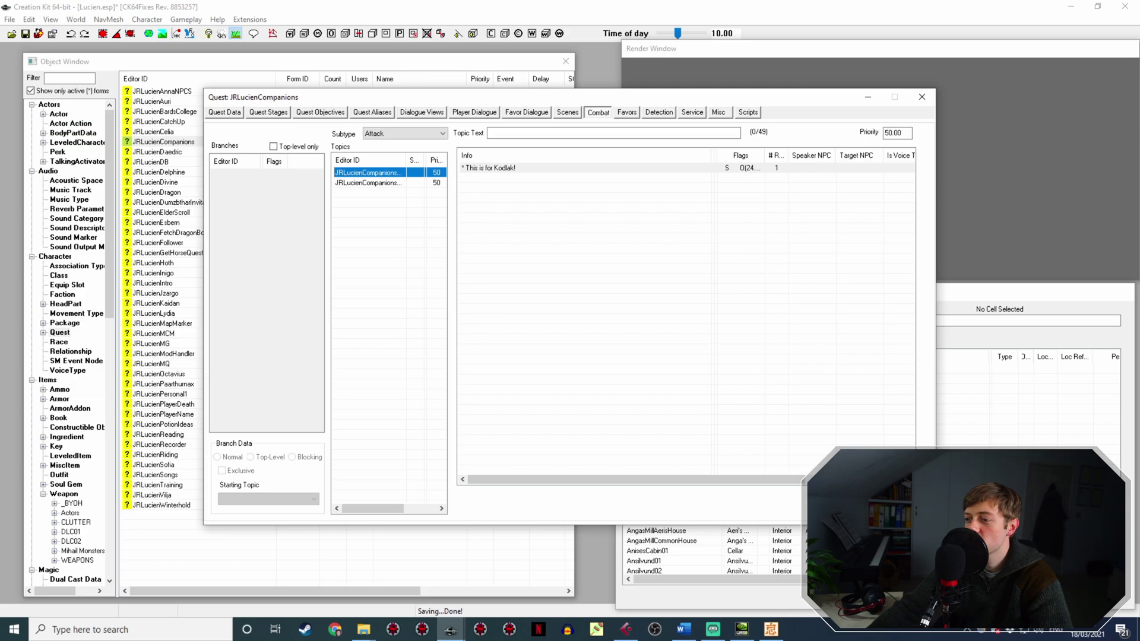
{"action": "left_click", "coordinate": [846, 506]}
Open the first response of the Elemental Blast topic in the JRLucienTrainingSpells branch of the JRLucienTraining quest.
{"action": "mouse_move", "coordinate": [363, 629]}
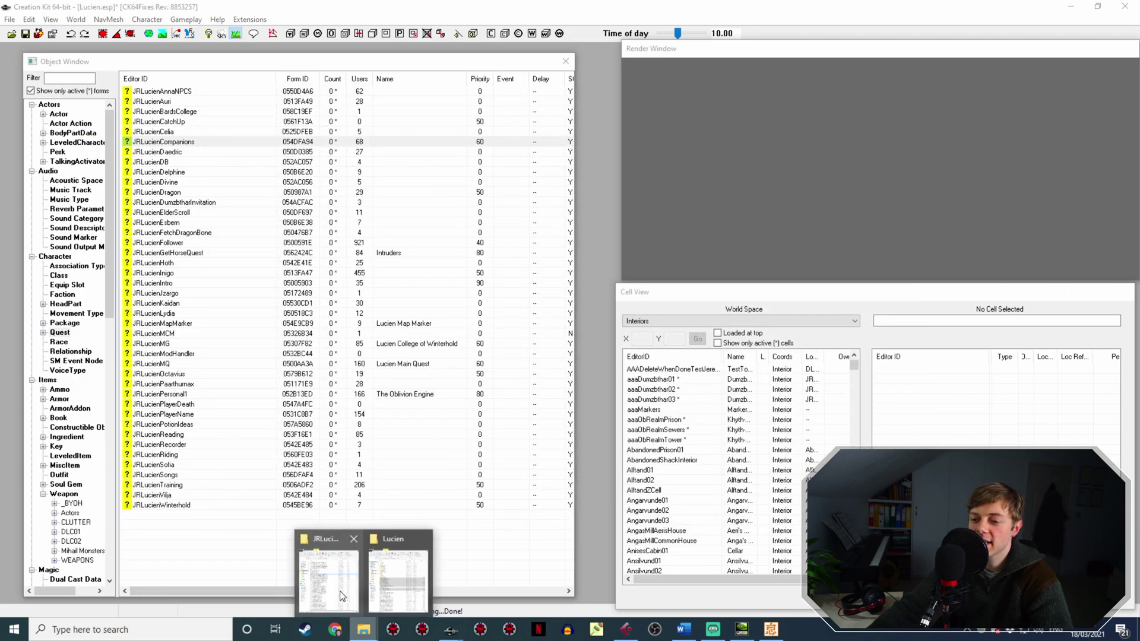
{"action": "left_click", "coordinate": [398, 572]}
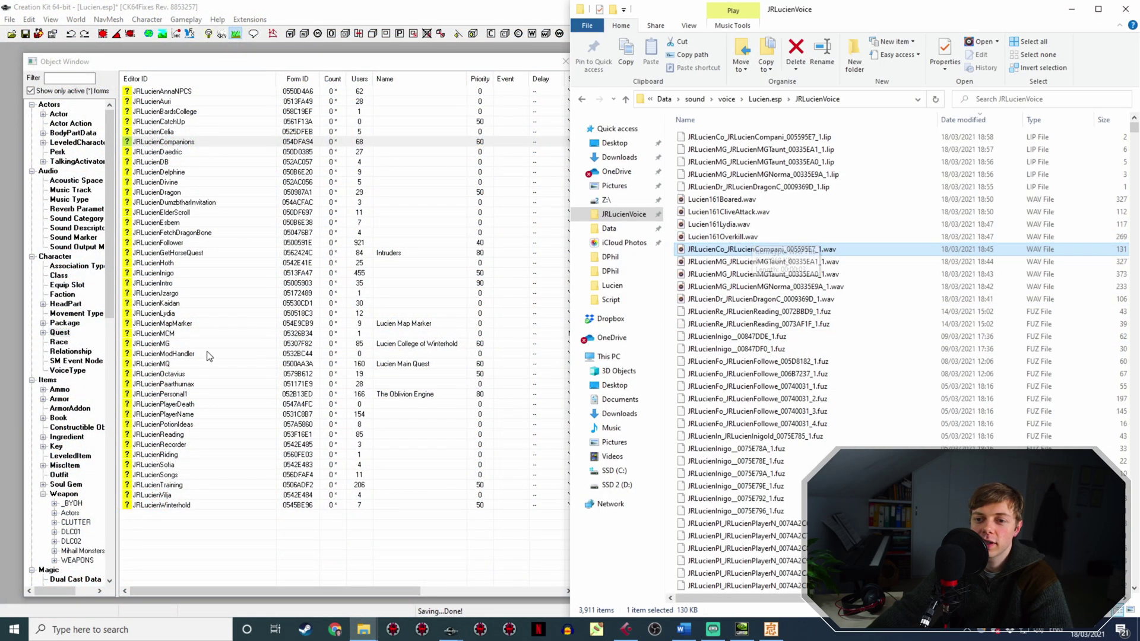
{"action": "left_click", "coordinate": [178, 485]}
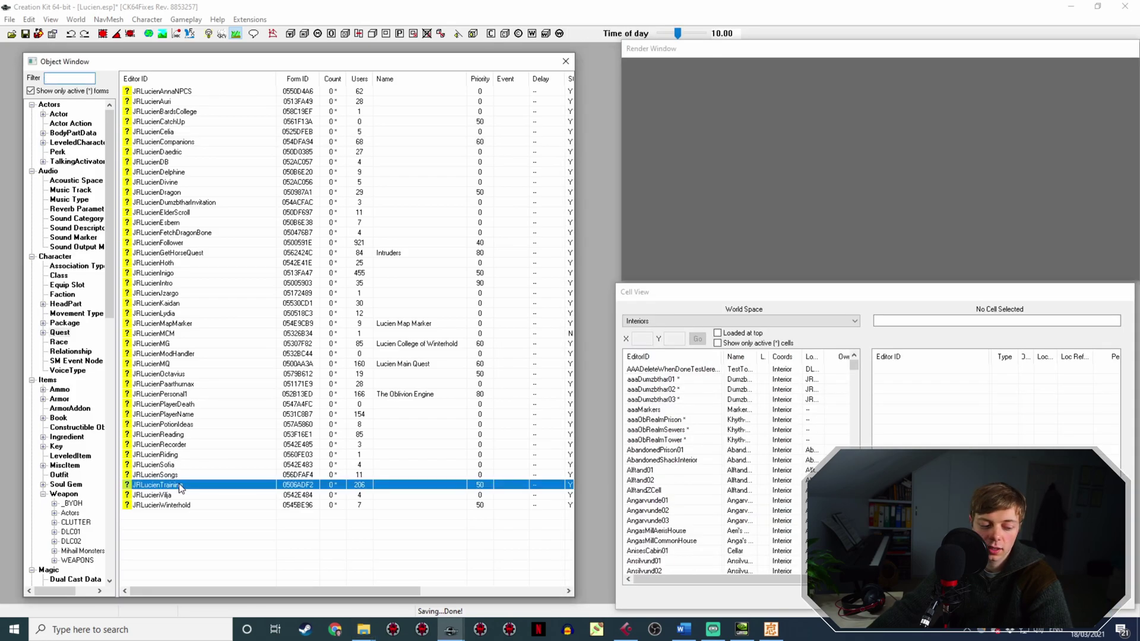
{"action": "double_click", "coordinate": [179, 485]}
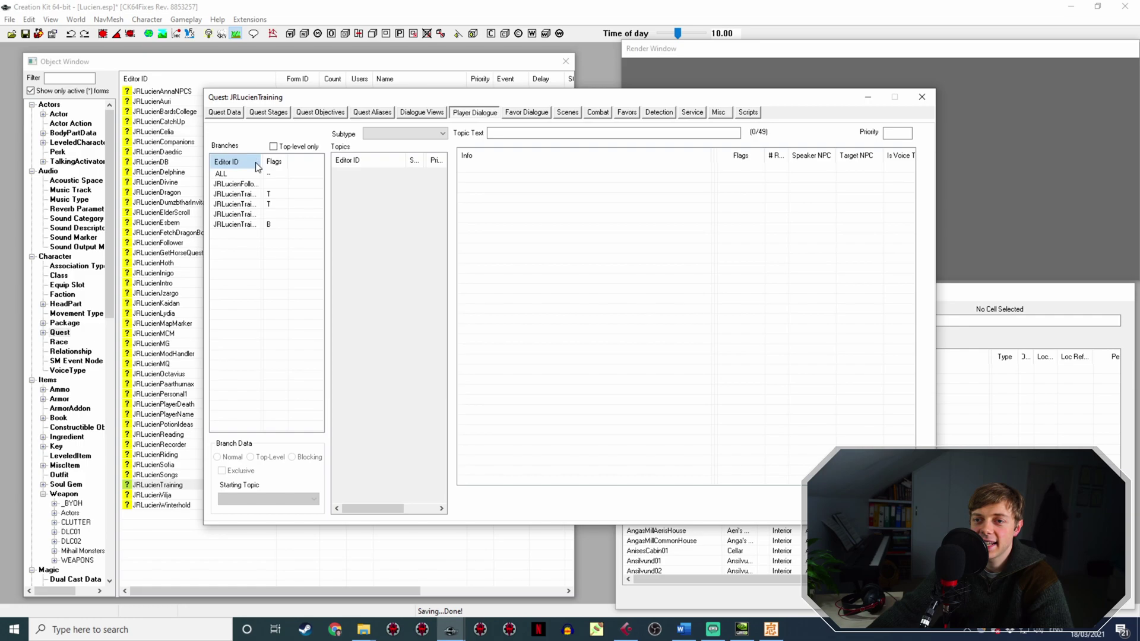
{"action": "double_click", "coordinate": [263, 160]}
{"action": "left_click", "coordinate": [283, 216]}
{"action": "scroll", "coordinate": [384, 224], "scroll_direction": "down", "scroll_amount": 4}
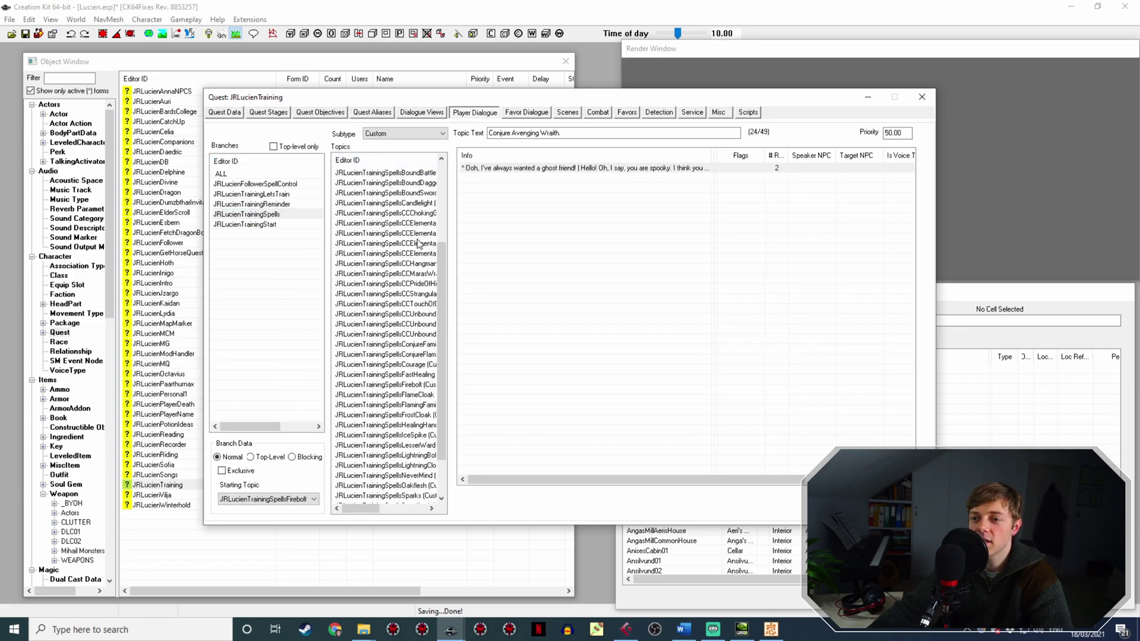
{"action": "left_click", "coordinate": [429, 223]}
{"action": "double_click", "coordinate": [535, 168]}
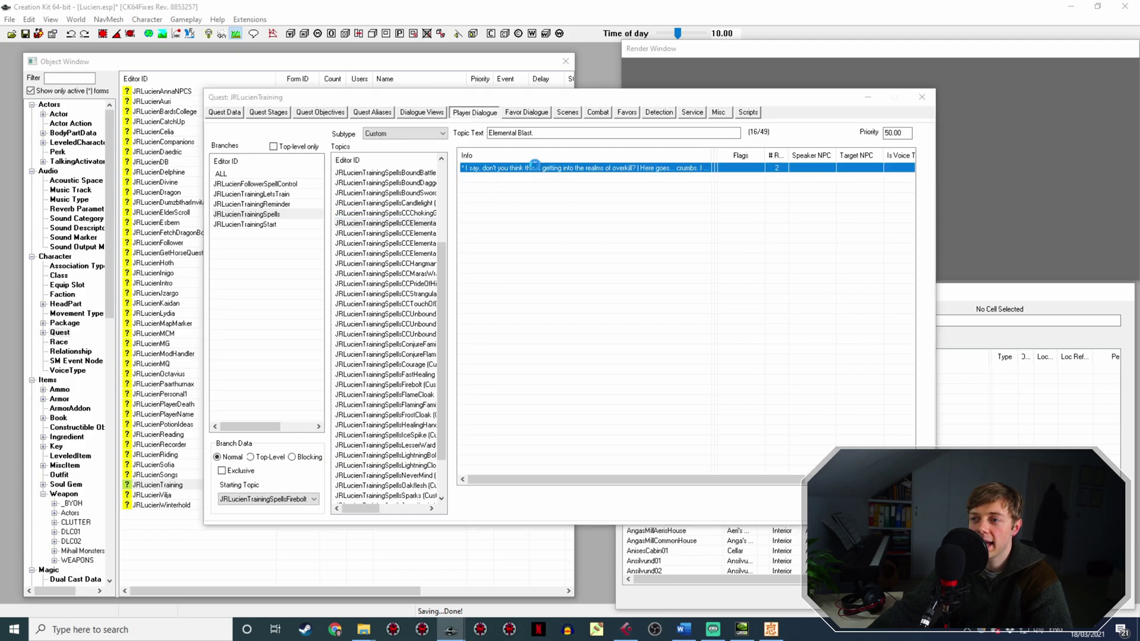
{"action": "double_click", "coordinate": [416, 177]}
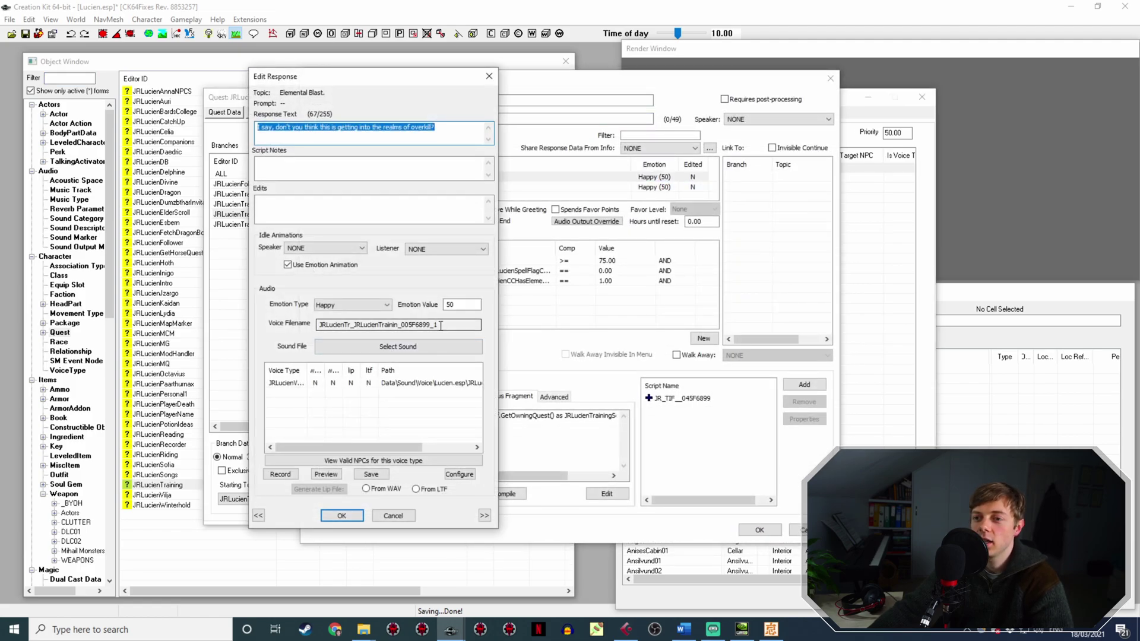
Rename Lucien161Overkill.wav in the JRLucienVoice folder to the Elemental Blast response's voice filename, JRLucienTr_JRLucienTrainin_005F6899_1.wav, and close the response.
{"action": "left_click_drag", "start_coordinate": [440, 325], "coordinate": [238, 327]}
{"action": "key", "text": "ctrl+c"}
{"action": "left_click", "coordinate": [363, 629]}
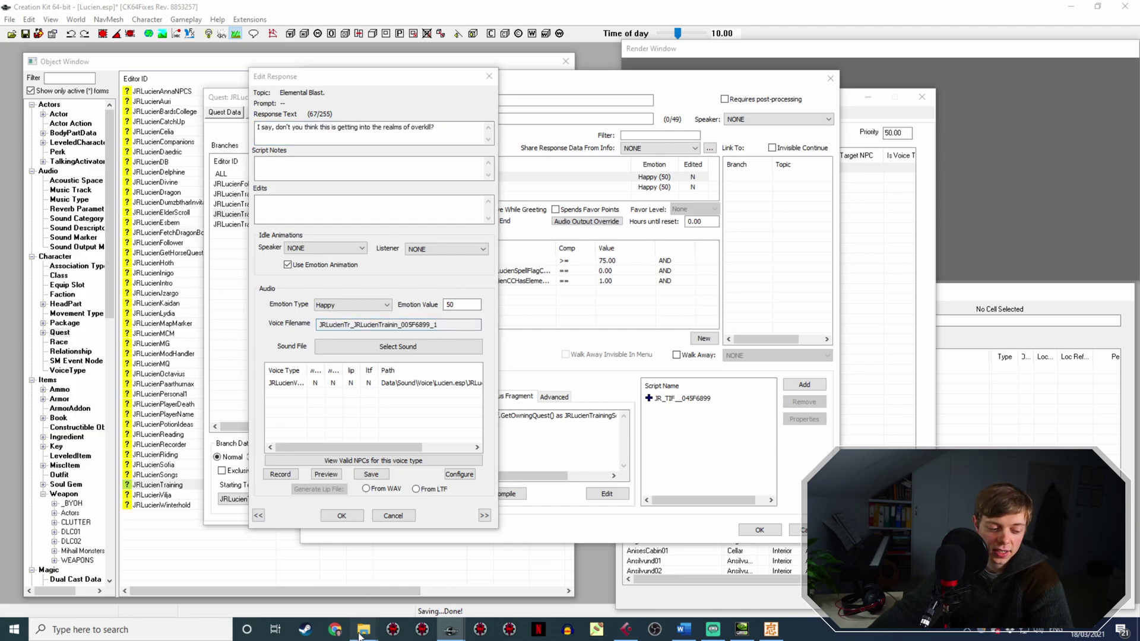
{"action": "mouse_move", "coordinate": [386, 595]}
{"action": "left_click", "coordinate": [351, 588]}
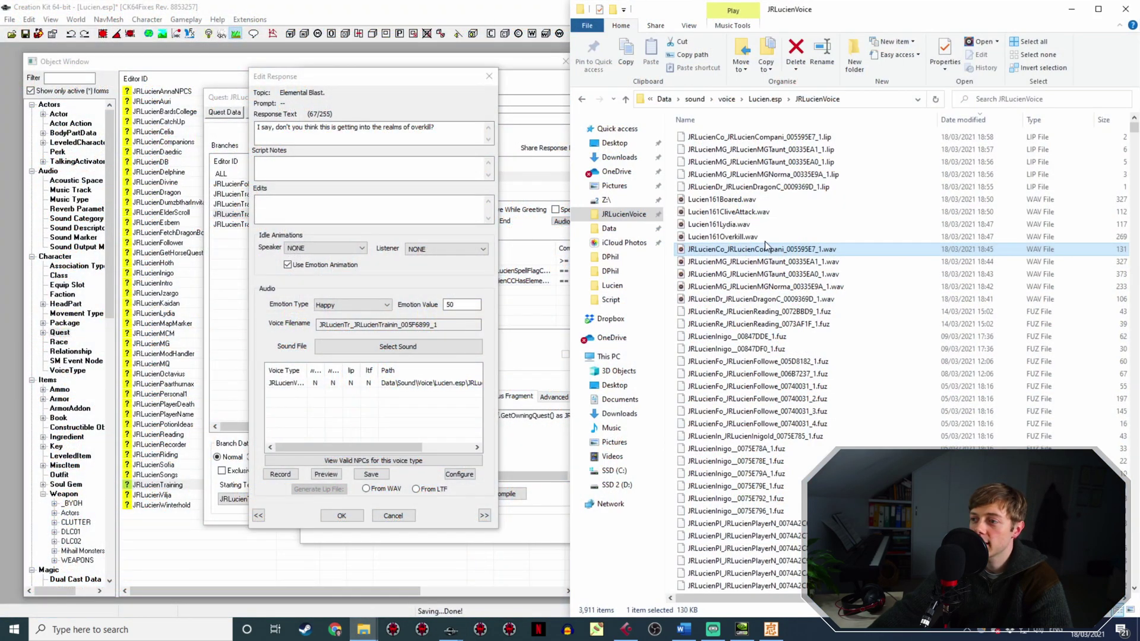
{"action": "key", "text": "F2"}
{"action": "key", "text": "ctrl+v"}
{"action": "left_click", "coordinate": [336, 515]}
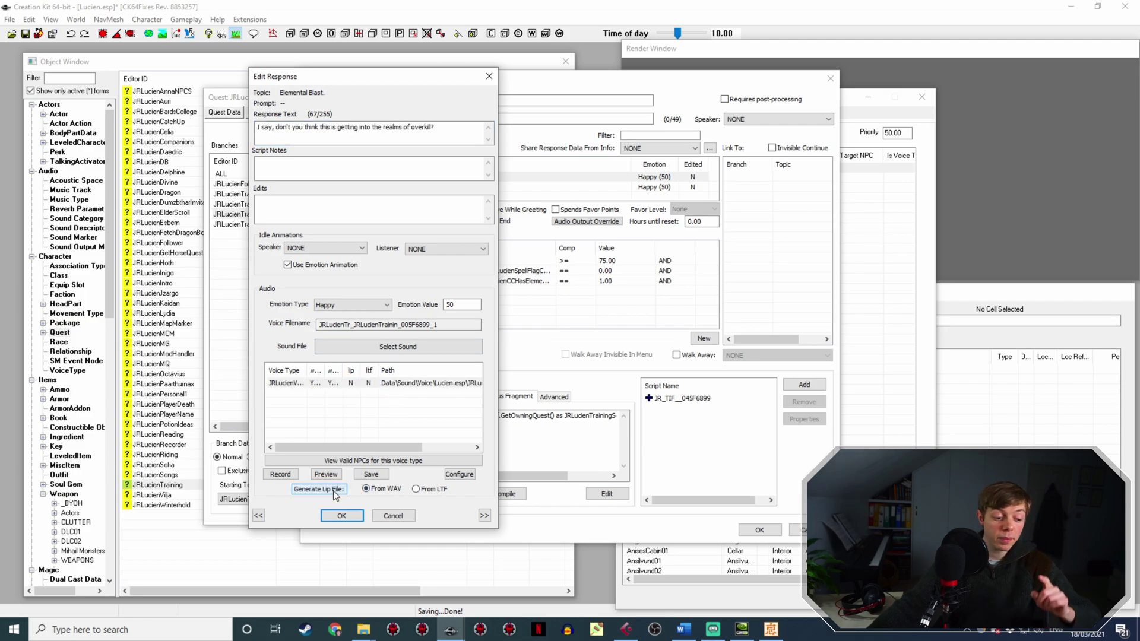
Generate the lip file from WAV for the first Elemental Blast response and accept the response and topic info.
{"action": "left_click", "coordinate": [335, 491]}
{"action": "key", "text": "Return"}
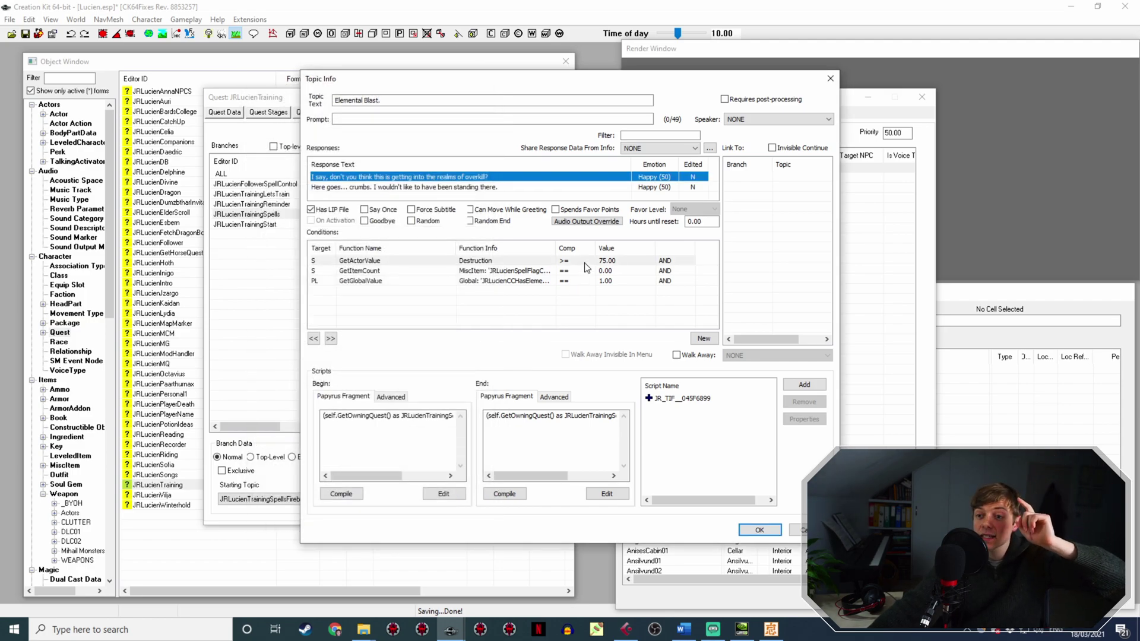
{"action": "left_click", "coordinate": [567, 288]}
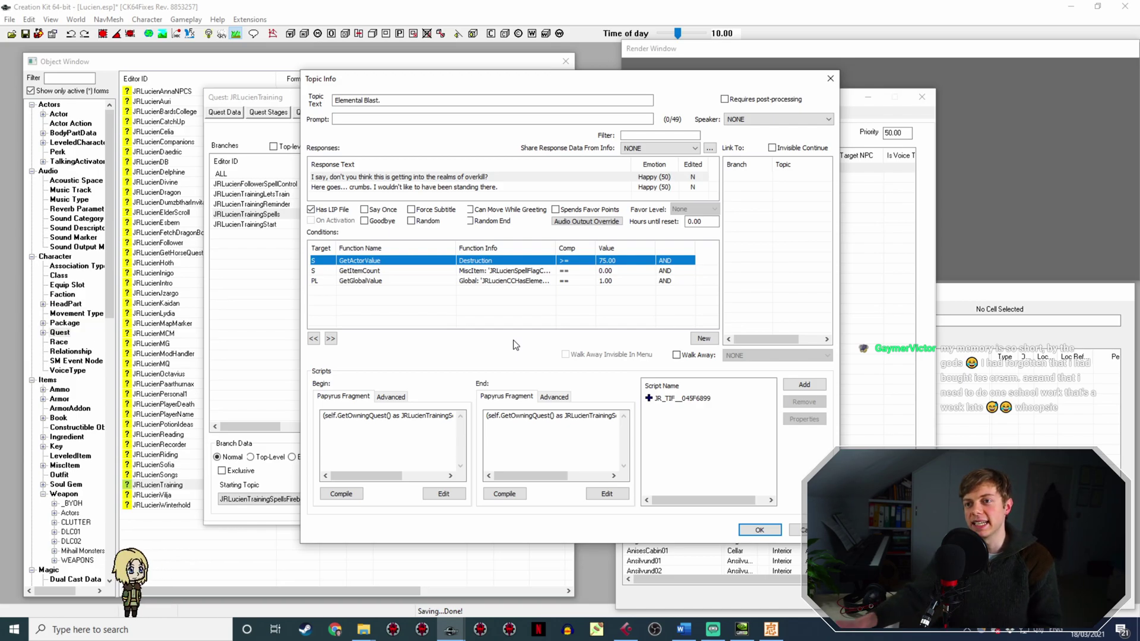
{"action": "left_click", "coordinate": [760, 529]}
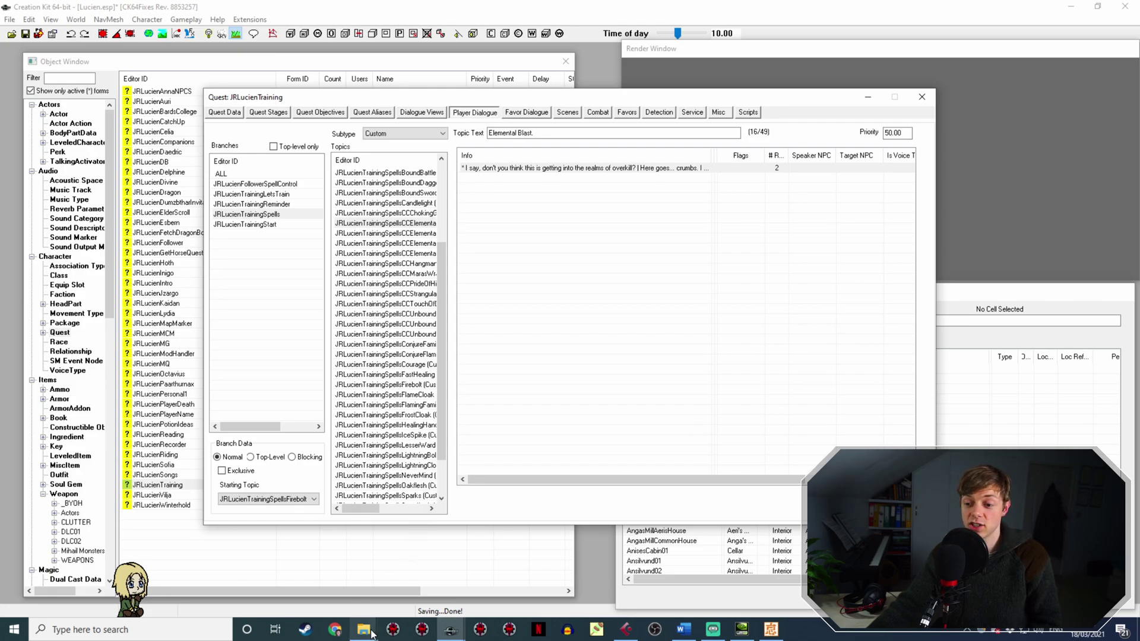
Close the JRLucienTraining quest and open the "Lydia, help!" info in the JRLucienFollower quest's combat Hit topic.
{"action": "mouse_move", "coordinate": [371, 632]}
{"action": "left_click", "coordinate": [394, 569]}
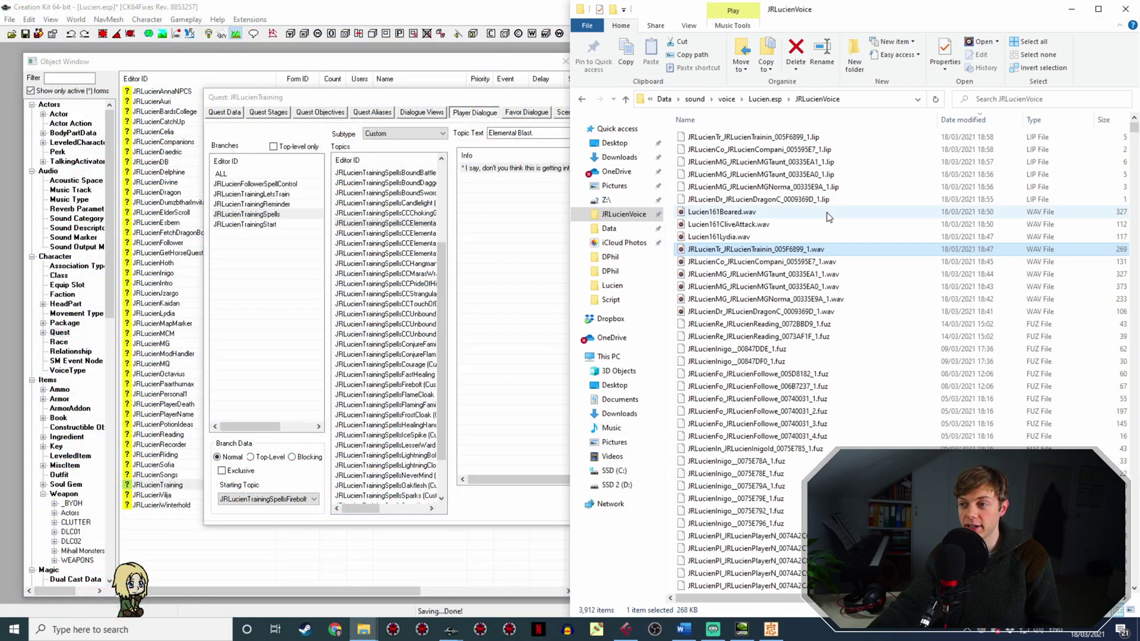
{"action": "left_click", "coordinate": [489, 220]}
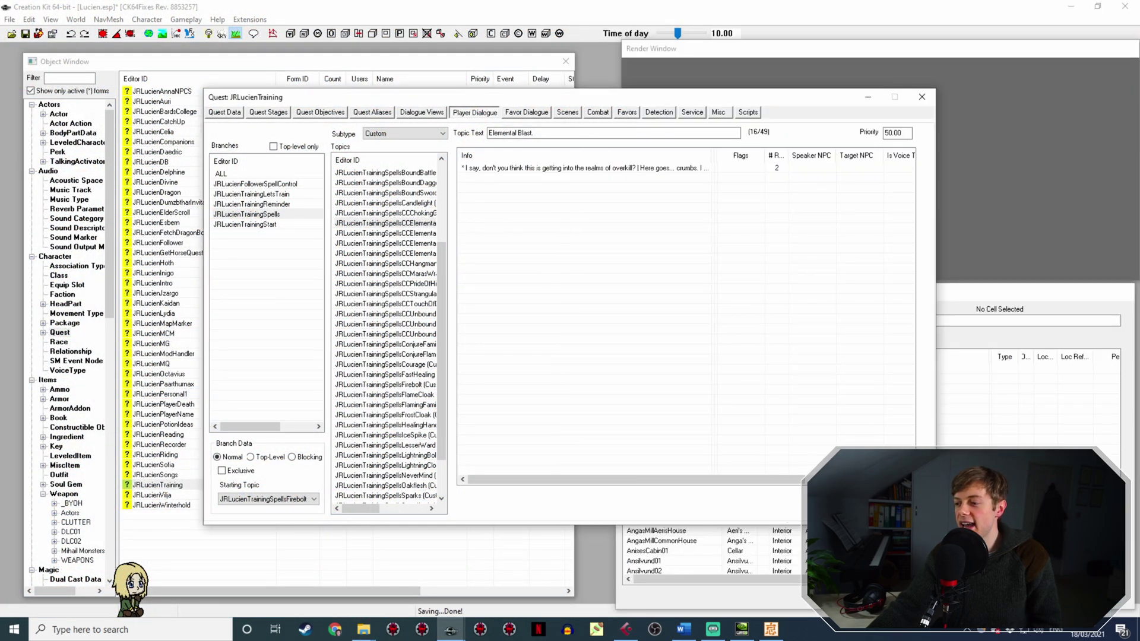
{"action": "left_click", "coordinate": [893, 508]}
{"action": "double_click", "coordinate": [190, 244]}
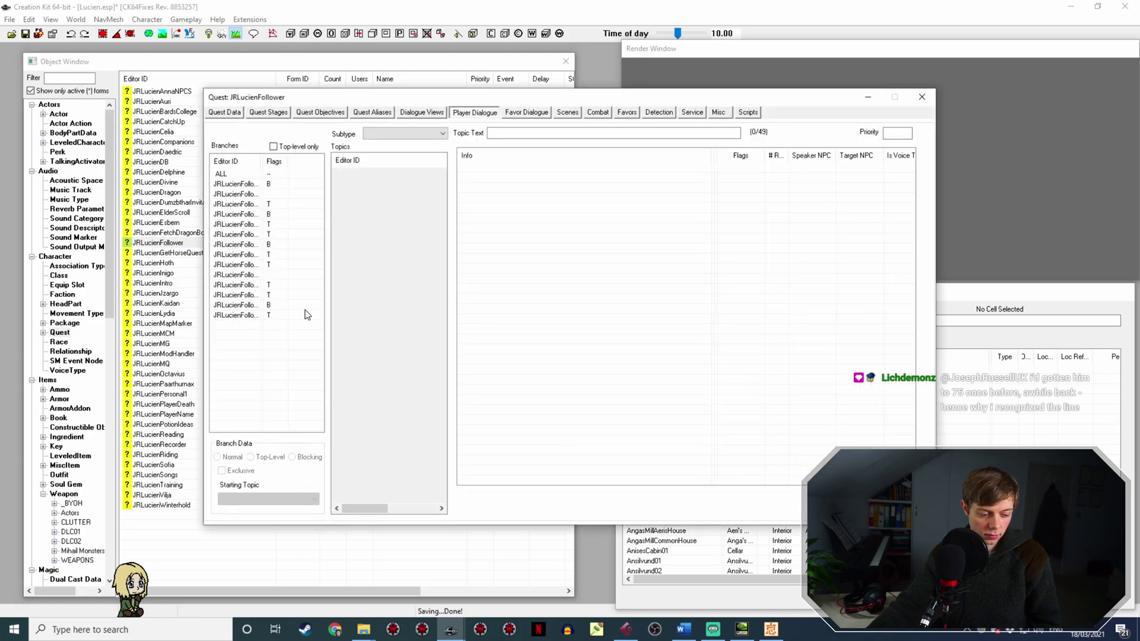
{"action": "left_click", "coordinate": [598, 112]}
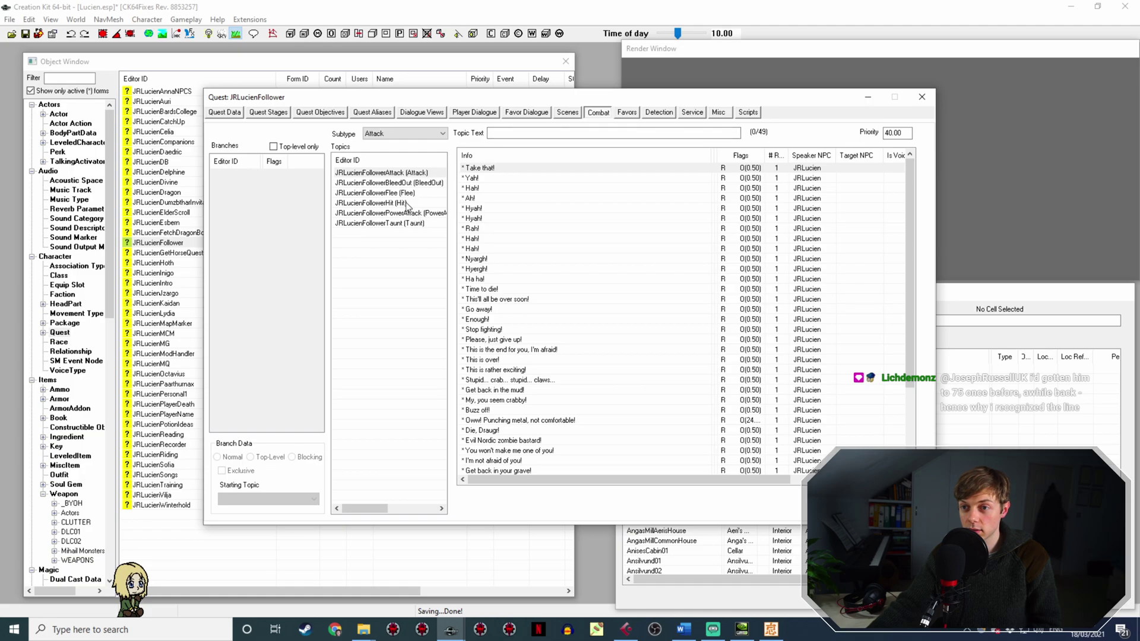
{"action": "left_click", "coordinate": [408, 204]}
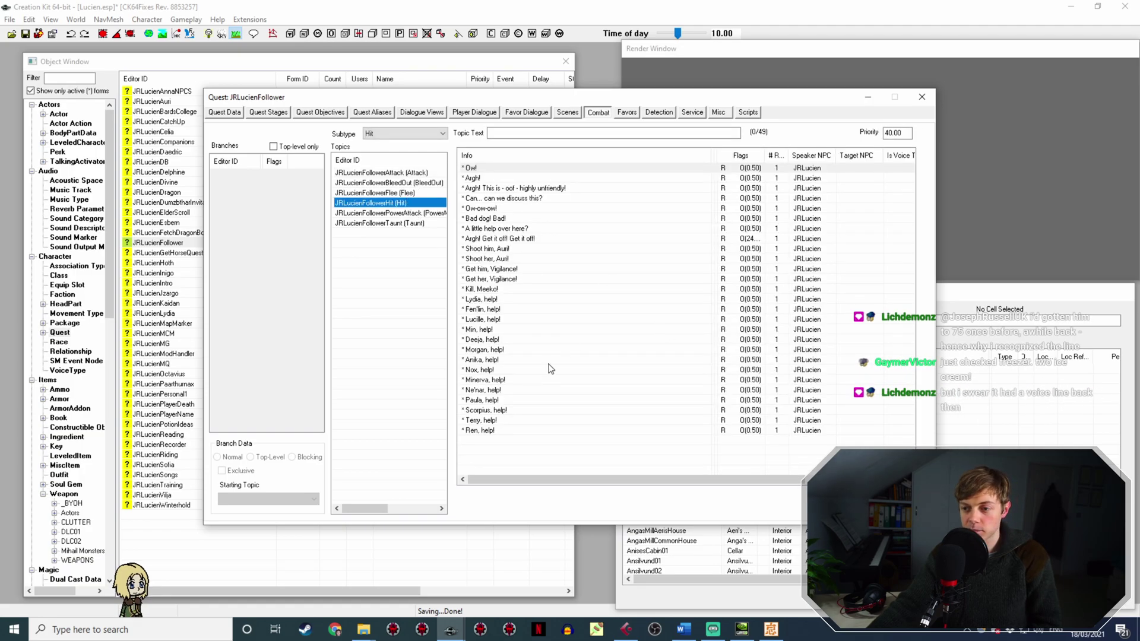
{"action": "double_click", "coordinate": [486, 299]}
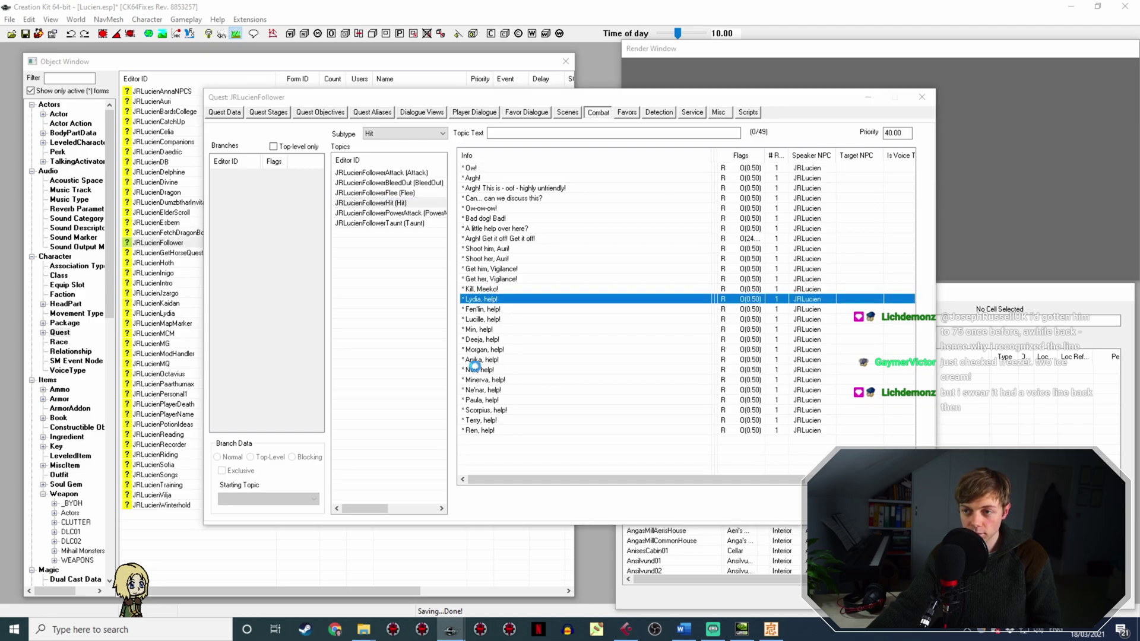
Switch to the JRLucienVoice folder and sort its files by name.
{"action": "mouse_move", "coordinate": [364, 633]}
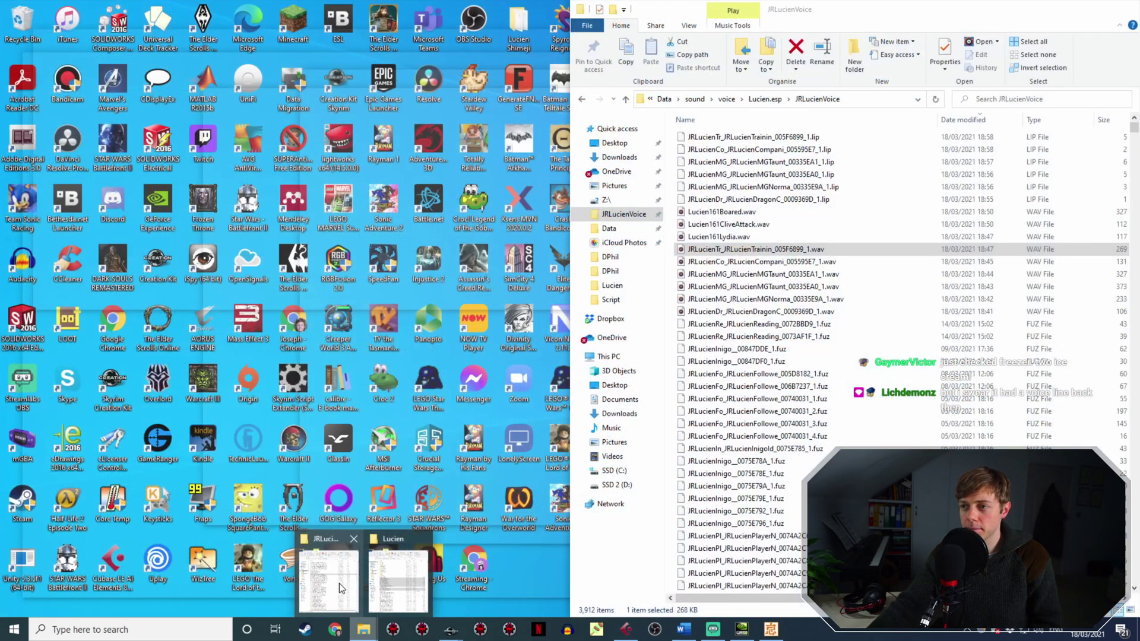
{"action": "left_click", "coordinate": [340, 583]}
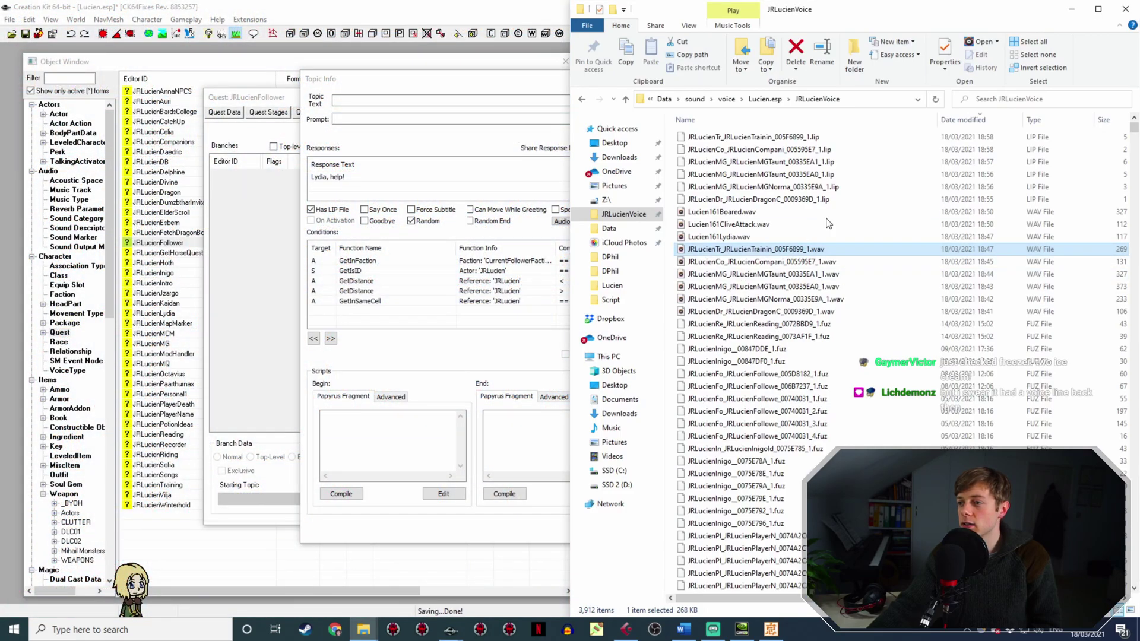
{"action": "left_click", "coordinate": [877, 123]}
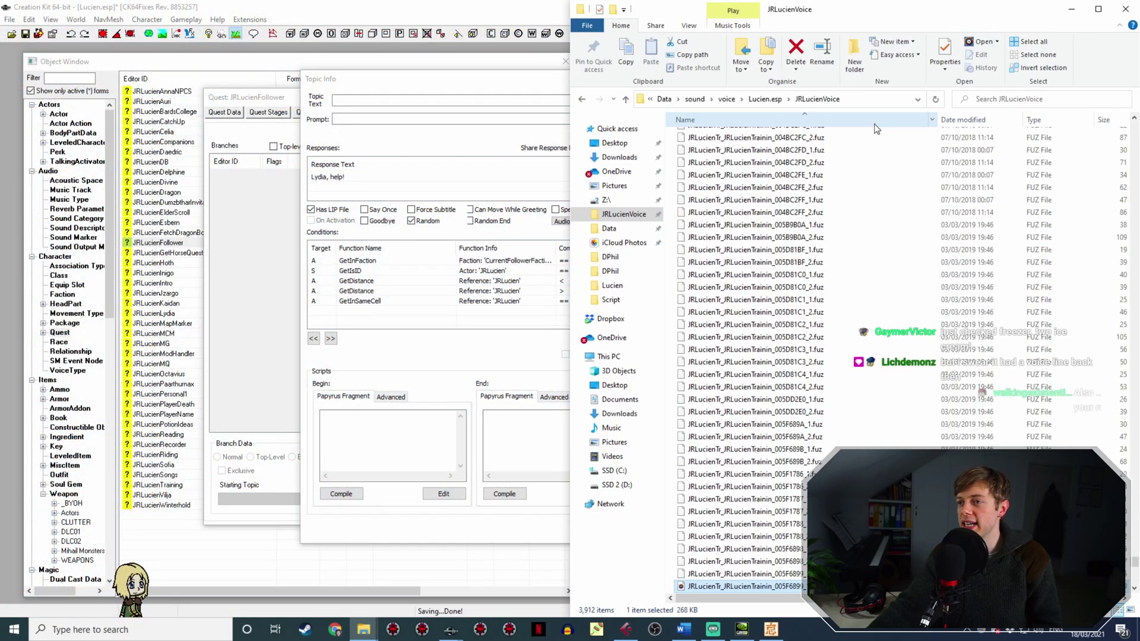
Rename Lucien161Lydia.wav in the JRLucienVoice folder to the "Lydia, help!" response's voice filename, JRLucienFo_JRLucienFollowe_006386CB_1.wav, and close the response.
{"action": "scroll", "coordinate": [873, 366], "scroll_direction": "down", "scroll_amount": 1}
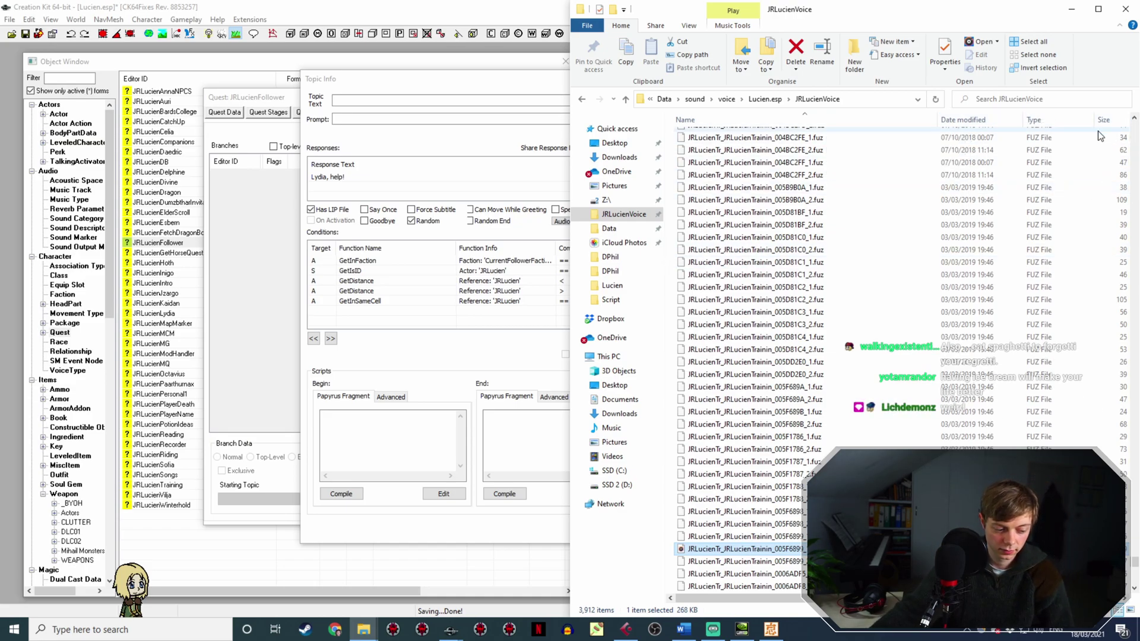
{"action": "left_click", "coordinate": [985, 120]}
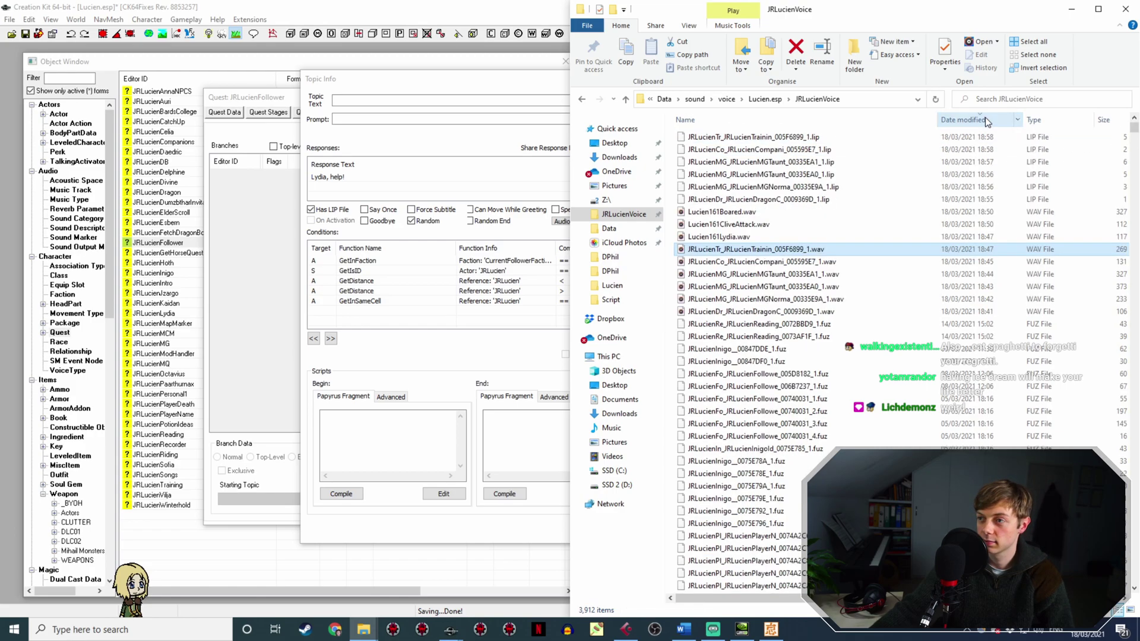
{"action": "left_click", "coordinate": [365, 180]}
{"action": "double_click", "coordinate": [366, 178]}
{"action": "left_click_drag", "start_coordinate": [444, 325], "coordinate": [316, 325]}
{"action": "key", "text": "ctrl+c"}
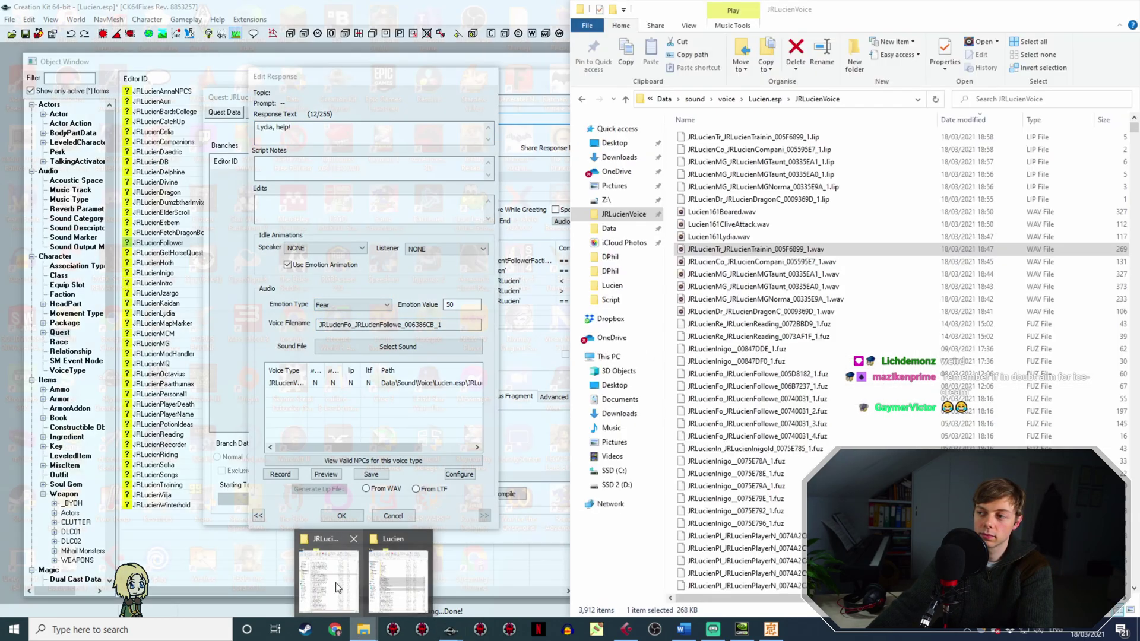
{"action": "left_click", "coordinate": [336, 583]}
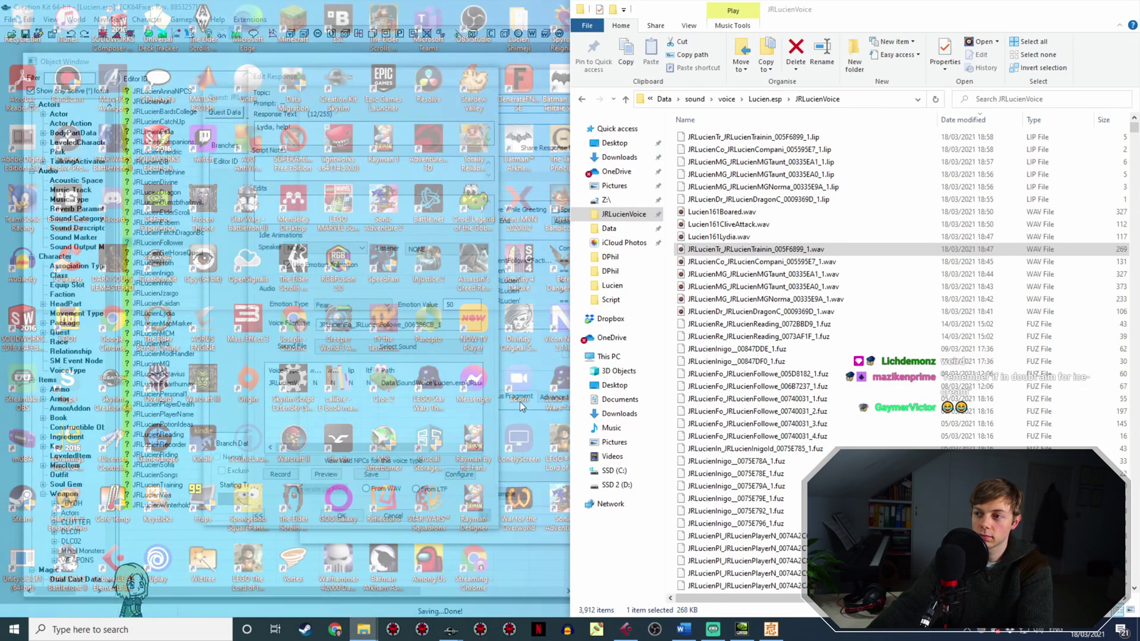
{"action": "left_click", "coordinate": [707, 237]}
{"action": "left_click", "coordinate": [718, 237]}
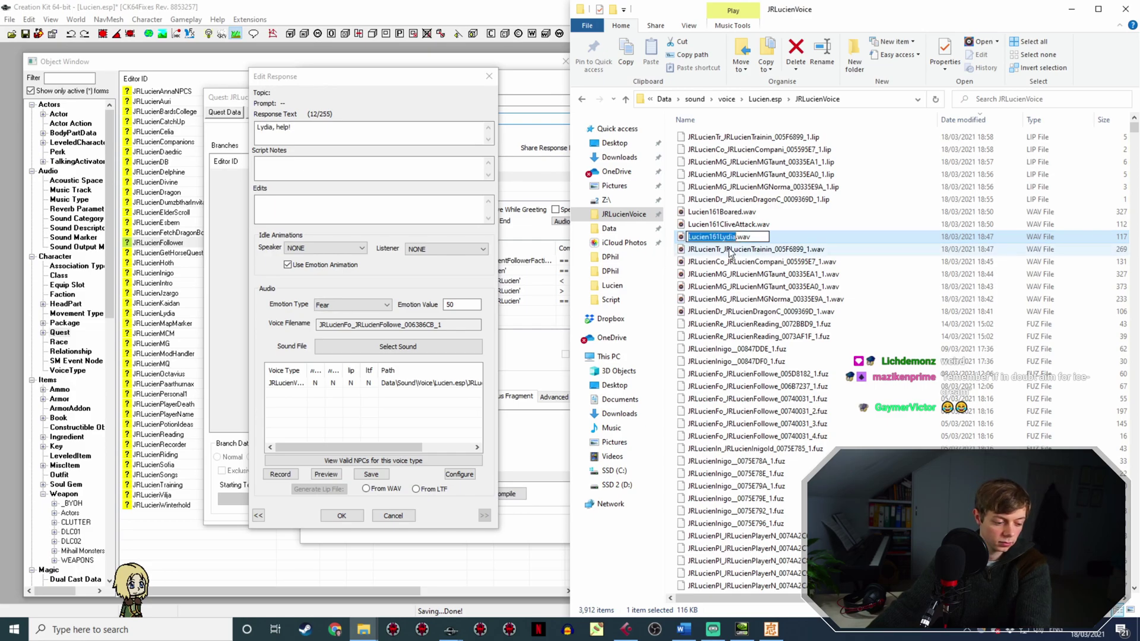
{"action": "key", "text": "ctrl+v"}
{"action": "left_click", "coordinate": [324, 518]}
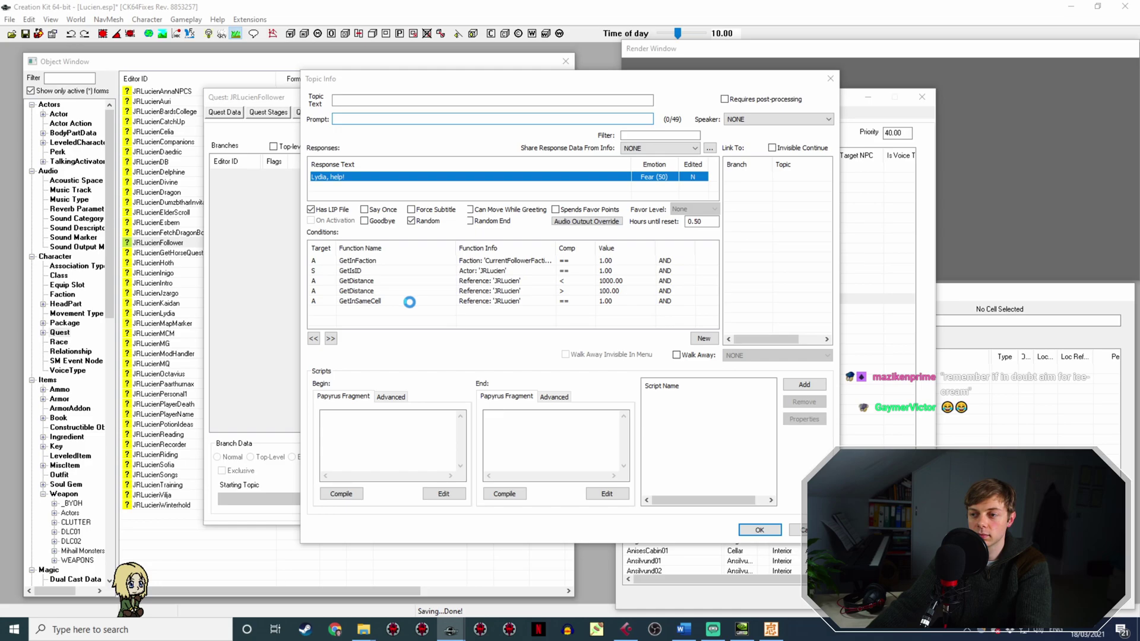
Generate the lip file from WAV for the "Lydia, help!" response and accept the response.
{"action": "left_click", "coordinate": [349, 383]}
{"action": "left_click", "coordinate": [367, 492]}
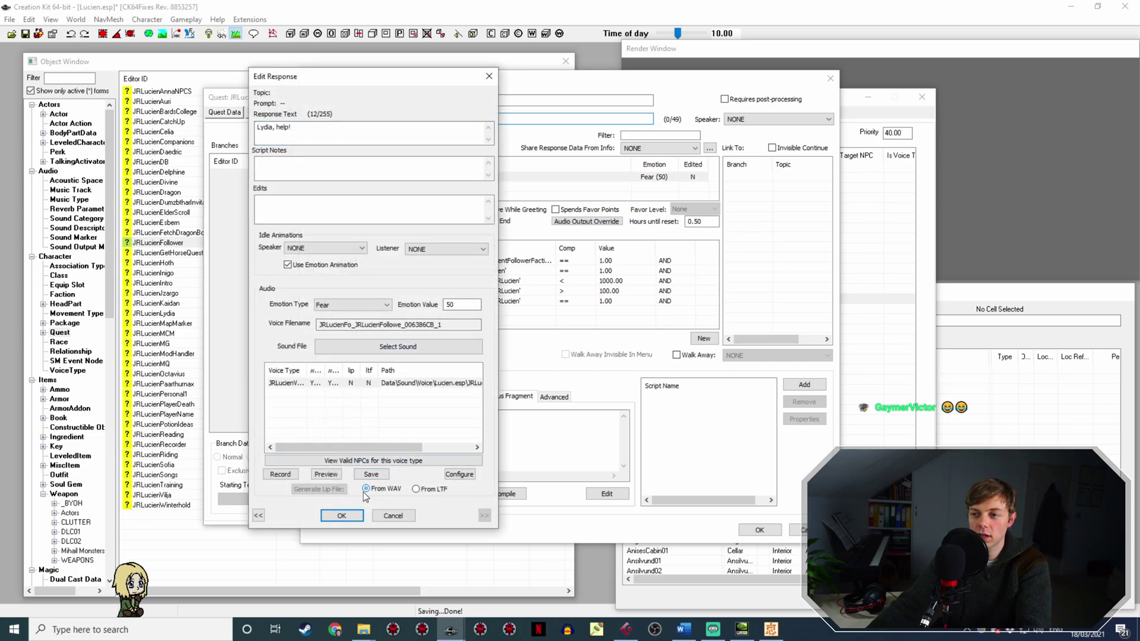
{"action": "left_click", "coordinate": [341, 515]}
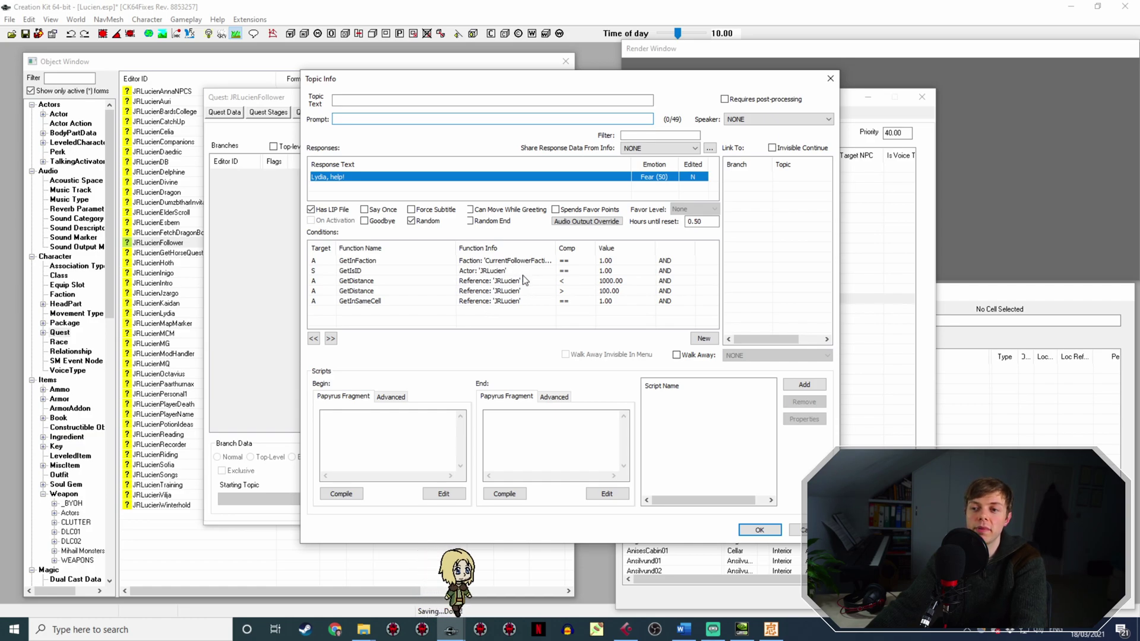
Add a GetRandomPercent < 3 condition to the "Lydia, help!" info.
{"action": "right_click", "coordinate": [454, 316]}
{"action": "left_click", "coordinate": [478, 324]}
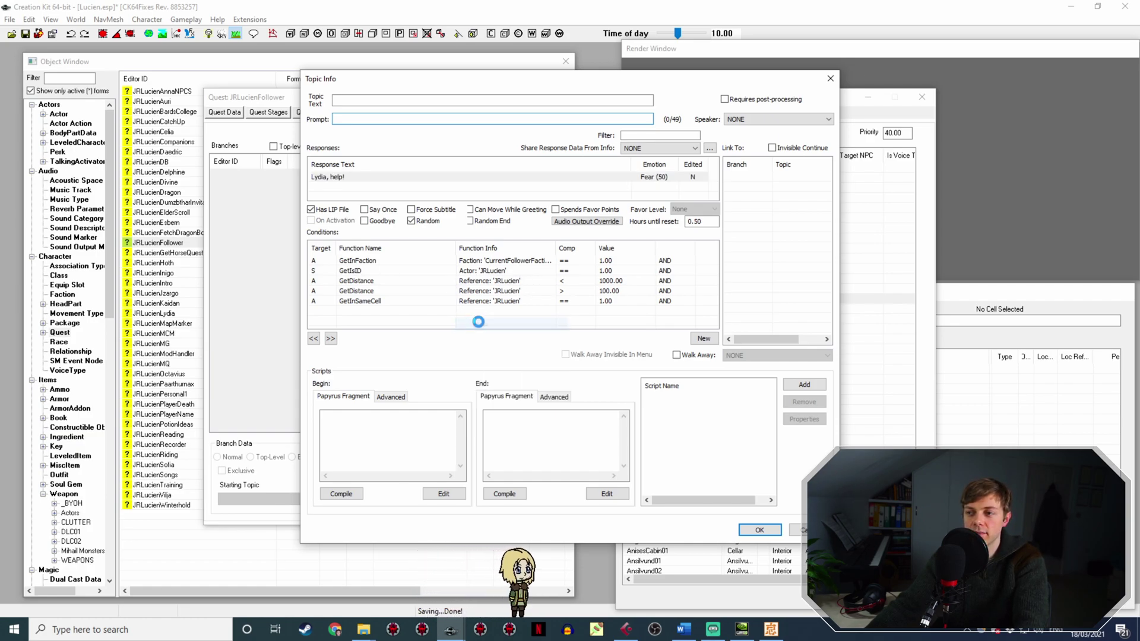
{"action": "left_click", "coordinate": [385, 380]}
{"action": "left_click", "coordinate": [390, 367]}
{"action": "left_click", "coordinate": [390, 367]}
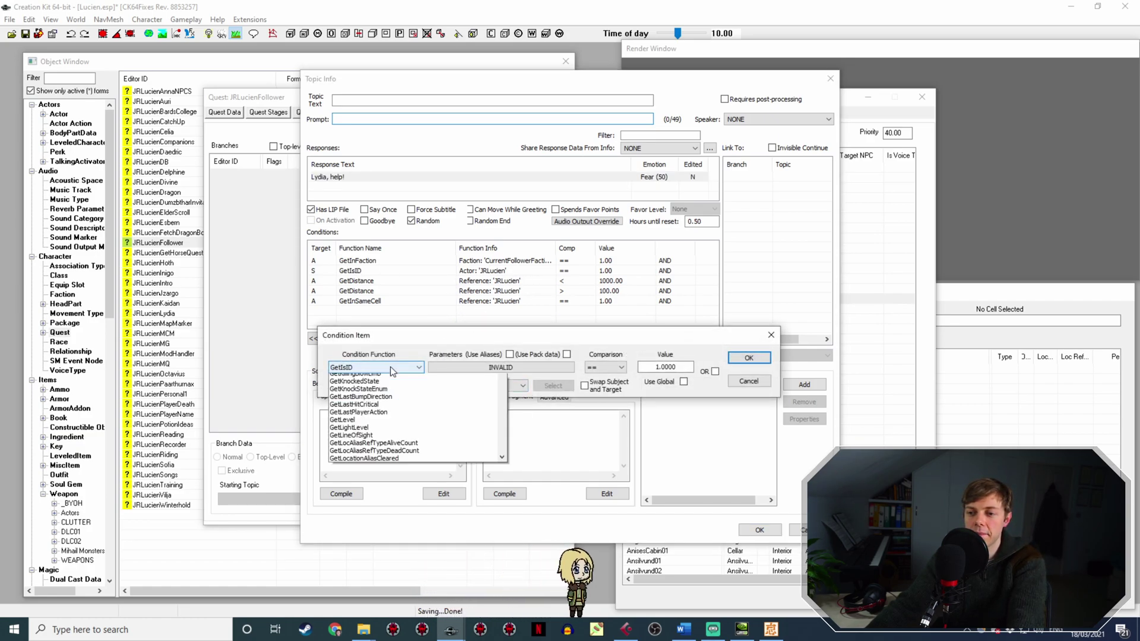
{"action": "type", "text": "getr"}
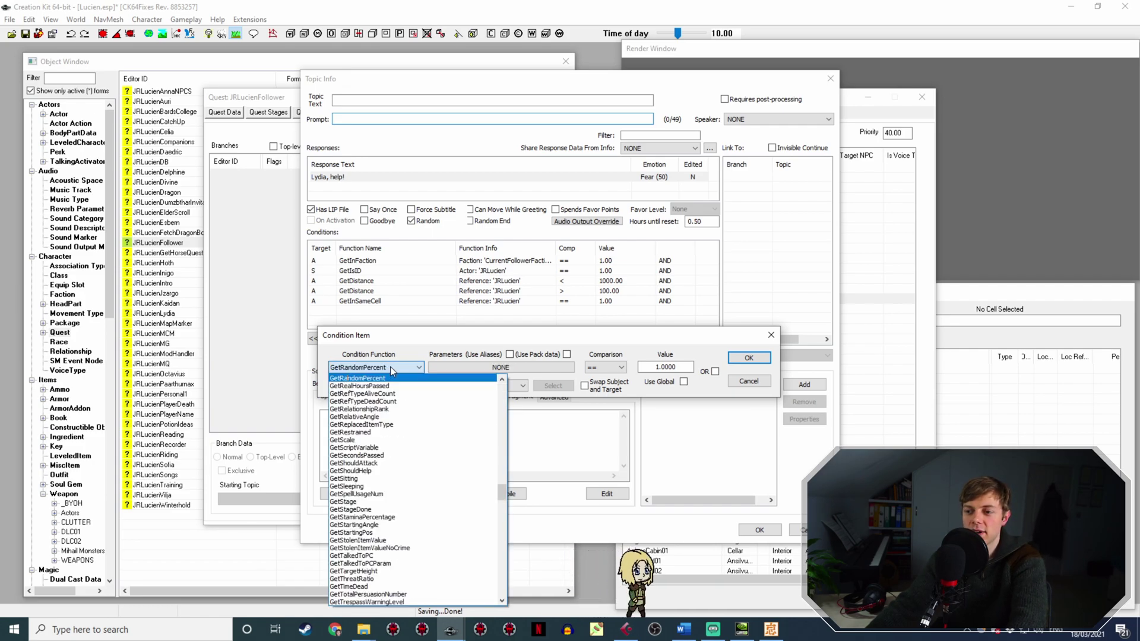
{"action": "left_click", "coordinate": [390, 367]}
{"action": "left_click", "coordinate": [603, 369]}
{"action": "left_click", "coordinate": [602, 399]}
{"action": "left_click", "coordinate": [649, 368]}
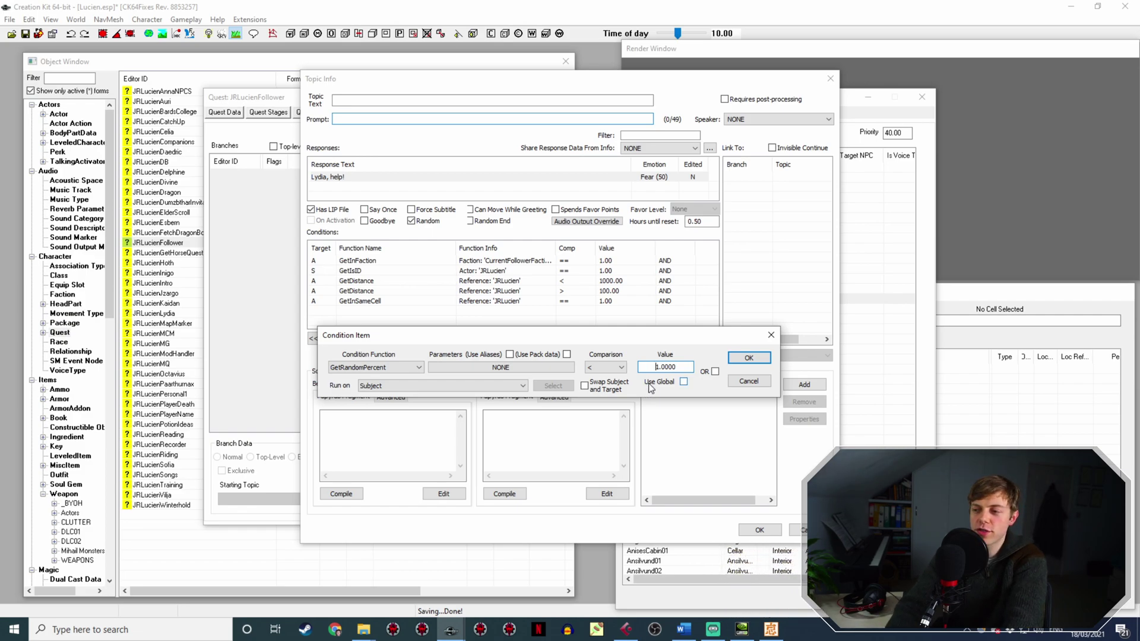
{"action": "key", "text": "Return"}
Move the GetIsID condition to the start of the "Lydia, help!" conditions, set hours until reset to 24 and accept the info.
{"action": "left_click", "coordinate": [647, 262]}
{"action": "key", "text": "Right"}
{"action": "key", "text": "Right"}
{"action": "key", "text": "Right"}
{"action": "key", "text": "Right"}
{"action": "key", "text": "Right"}
{"action": "left_click", "coordinate": [599, 271]}
{"action": "key", "text": "Left"}
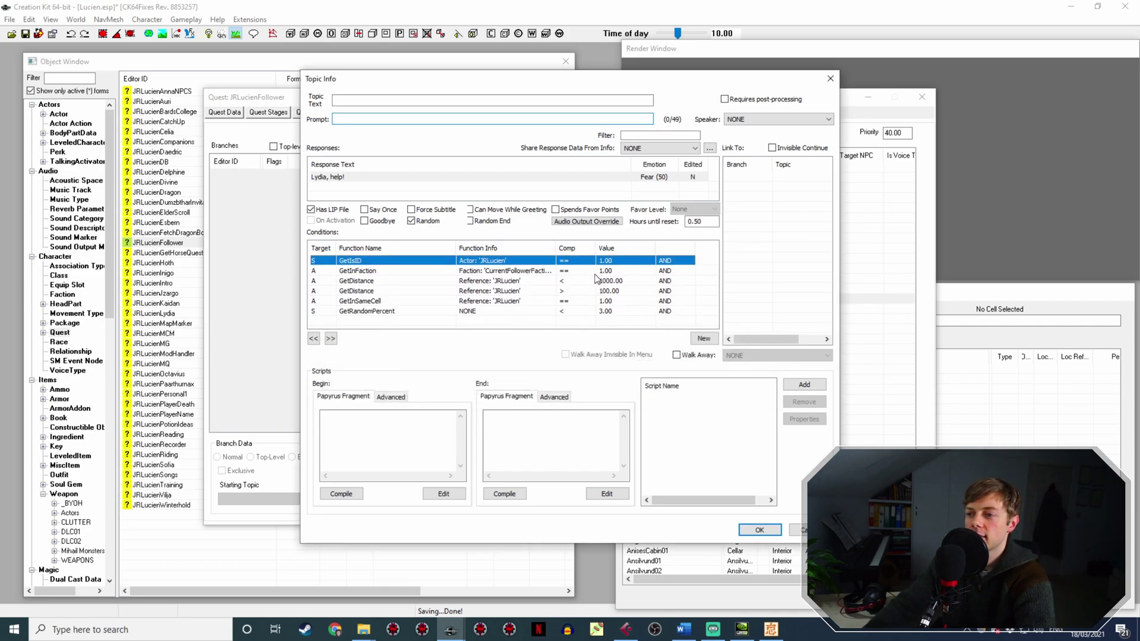
{"action": "left_click_drag", "start_coordinate": [689, 223], "coordinate": [708, 222]}
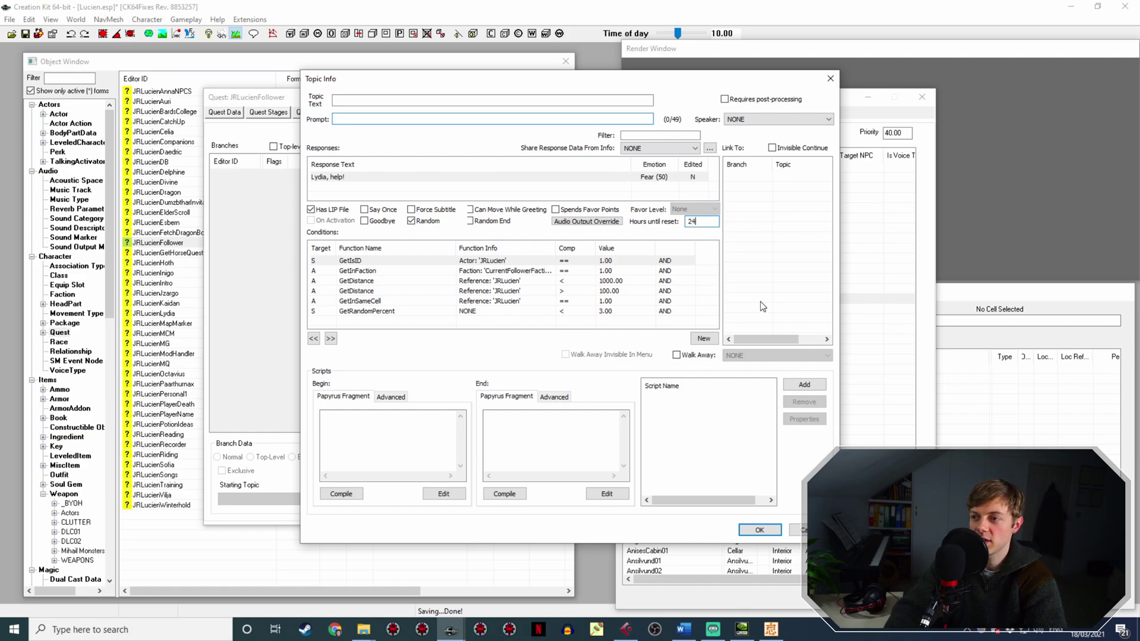
{"action": "type", "text": "24"}
{"action": "key", "text": "Return"}
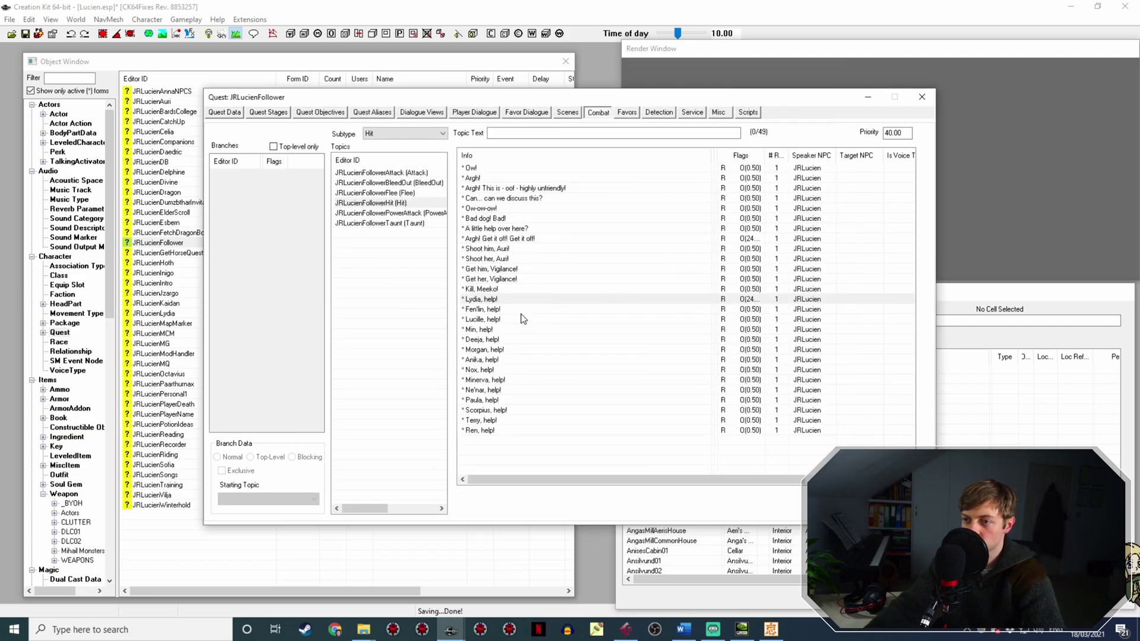
Check the "Fen'lin, help!" info, copy the GetRandomPercent condition from the "Lydia, help!" info and close it.
{"action": "double_click", "coordinate": [517, 309]}
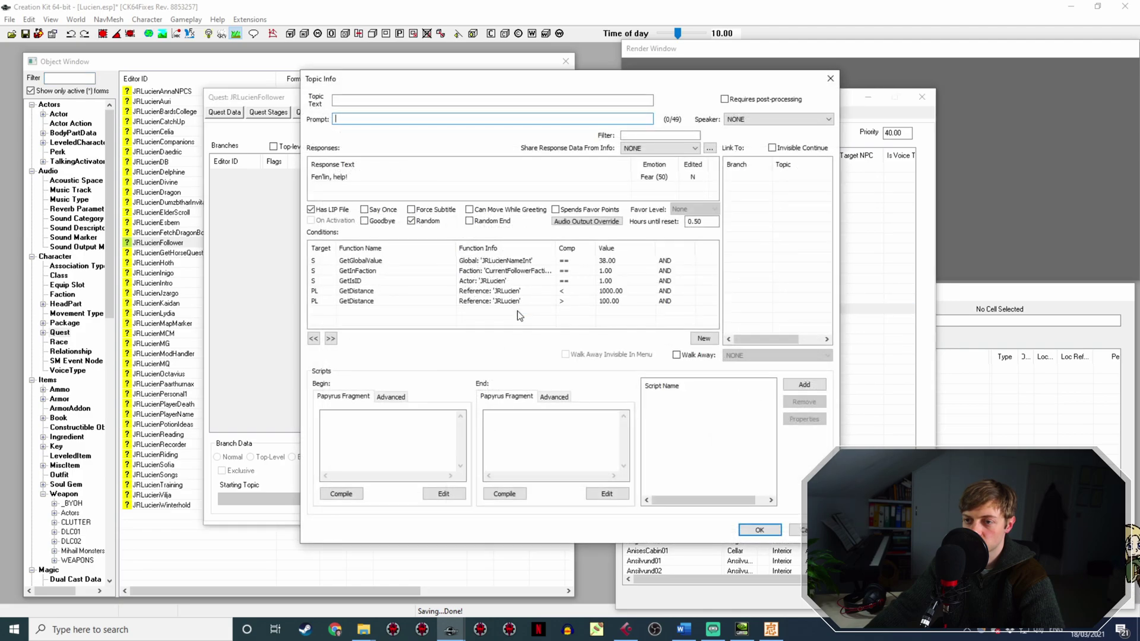
{"action": "left_click", "coordinate": [759, 530]}
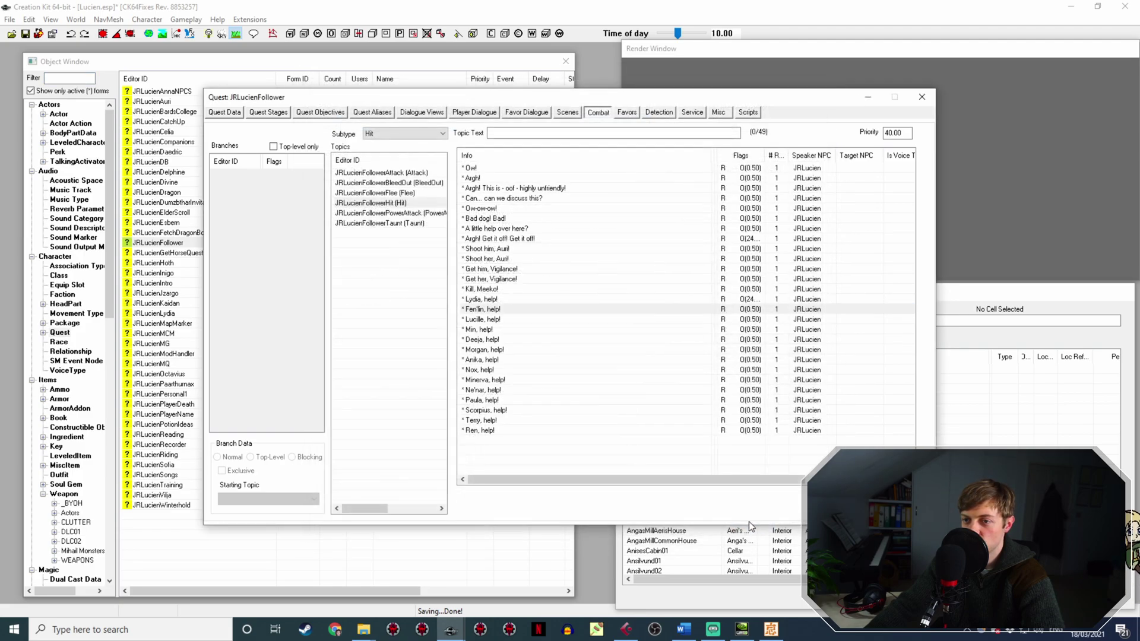
{"action": "left_click", "coordinate": [498, 299]}
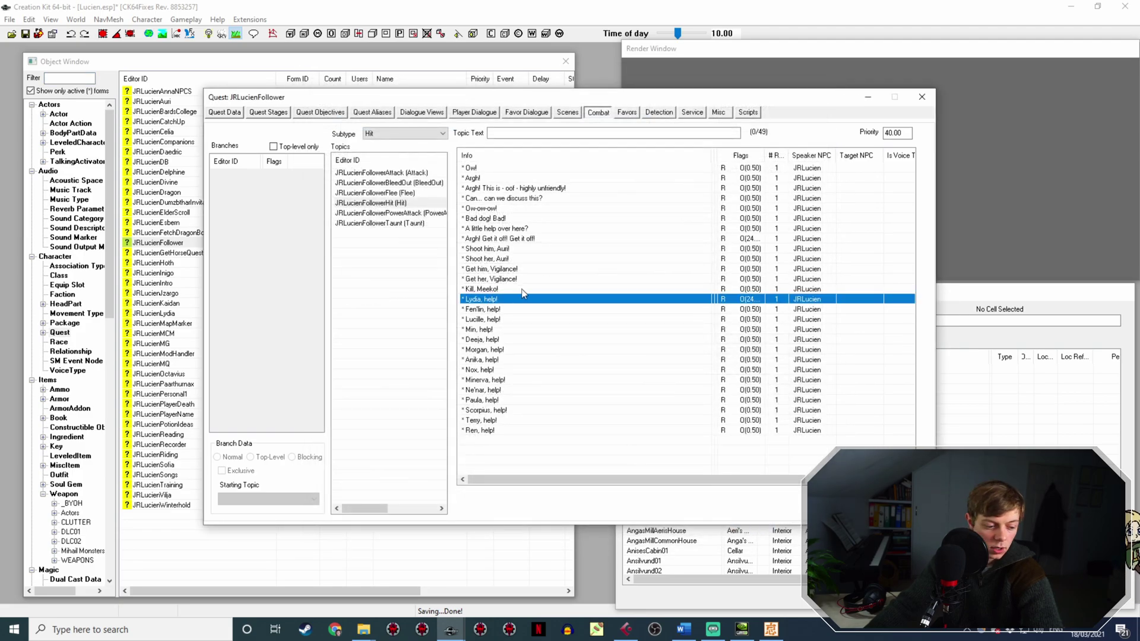
{"action": "left_click", "coordinate": [498, 310]}
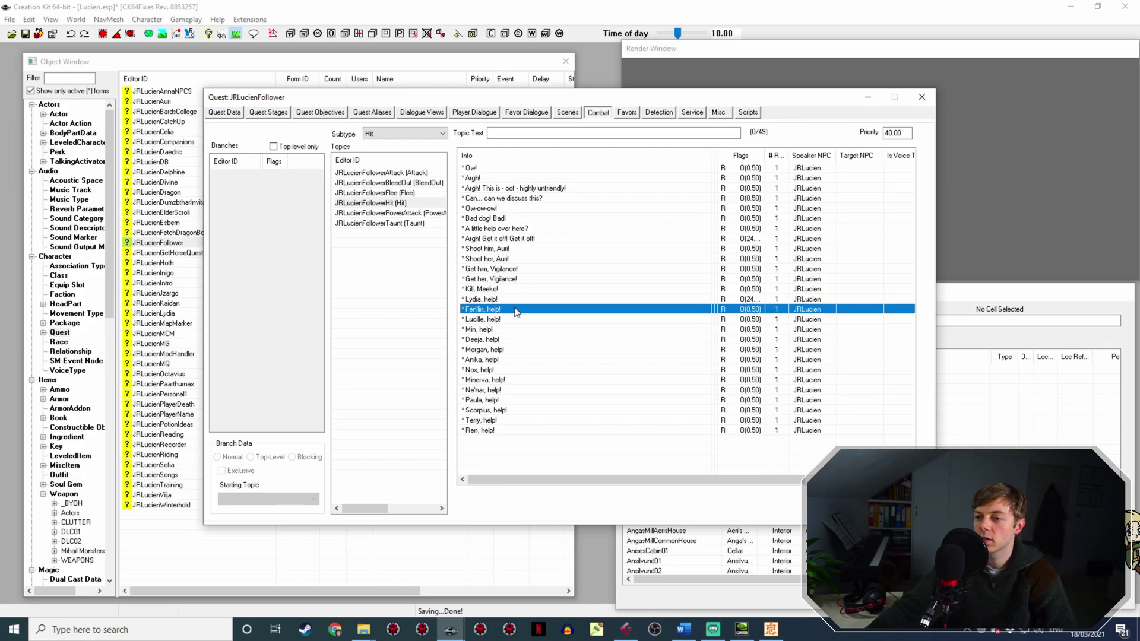
{"action": "double_click", "coordinate": [516, 299]}
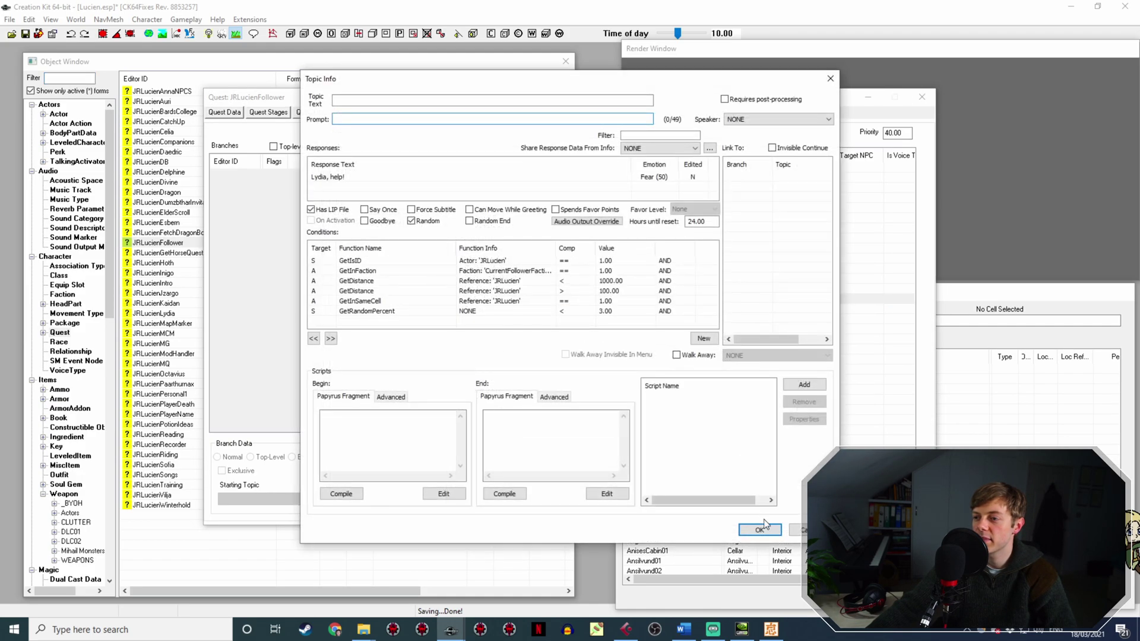
{"action": "left_click", "coordinate": [760, 530]}
{"action": "double_click", "coordinate": [507, 300]}
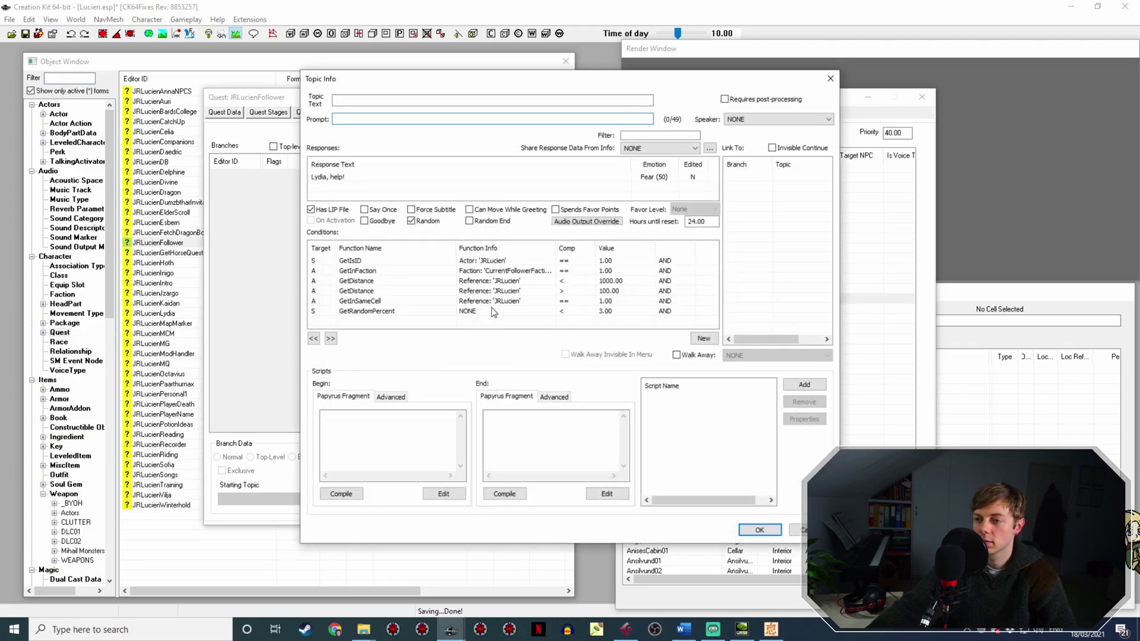
{"action": "right_click", "coordinate": [490, 310]}
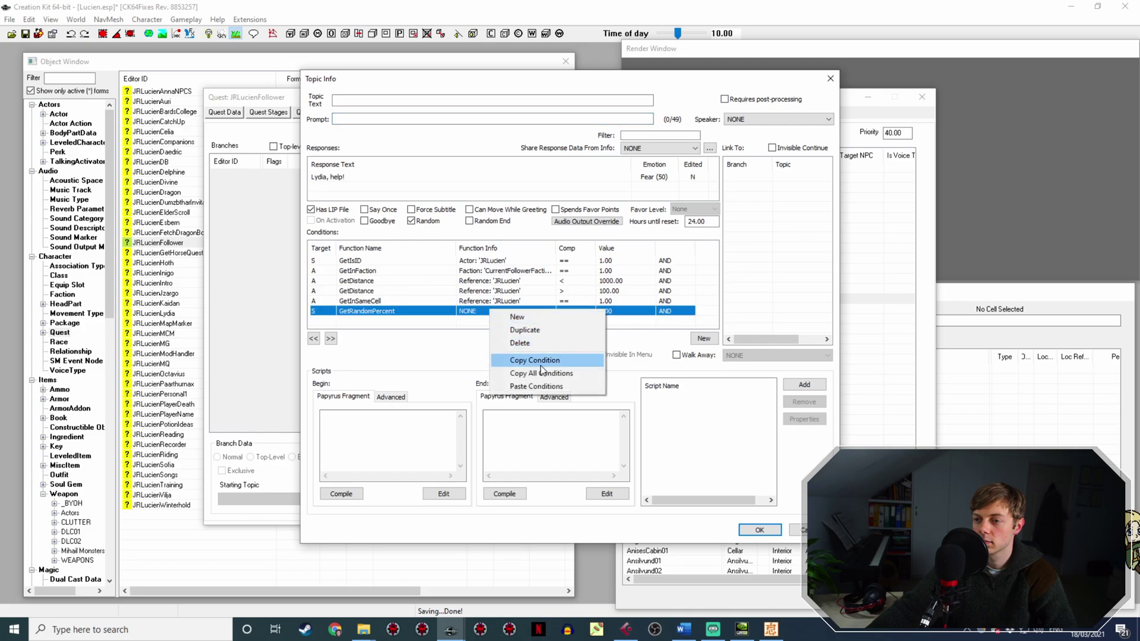
{"action": "left_click", "coordinate": [538, 363]}
{"action": "left_click", "coordinate": [760, 530]}
Paste the GetRandomPercent condition into the "Fen'lin, help!" info, set its hours until reset to 24 and accept it.
{"action": "double_click", "coordinate": [520, 304]}
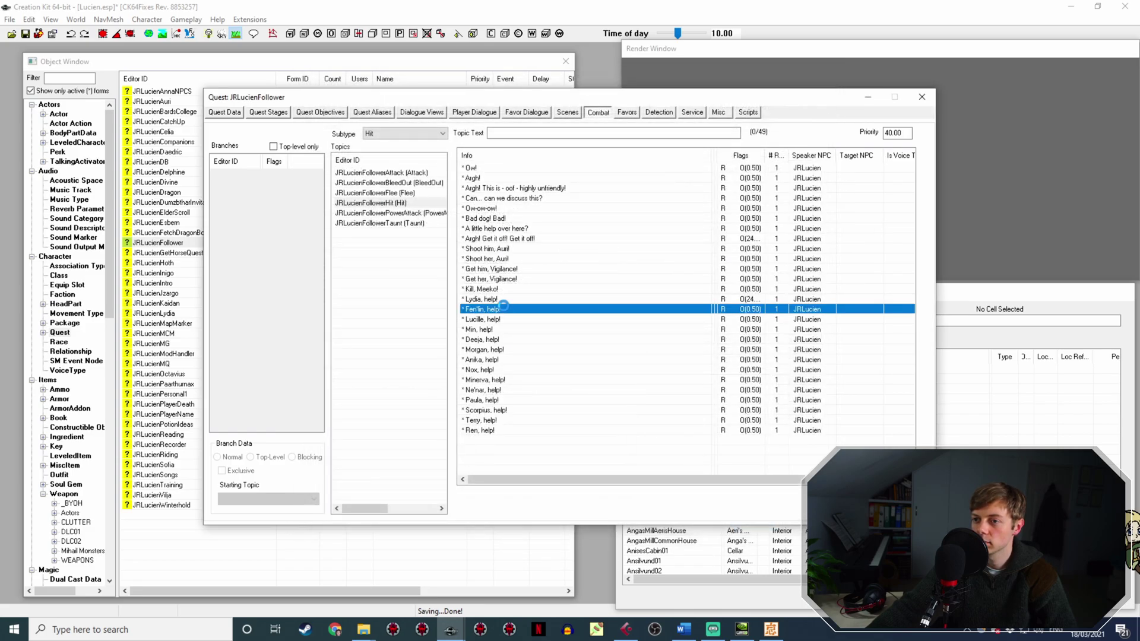
{"action": "right_click", "coordinate": [543, 309]}
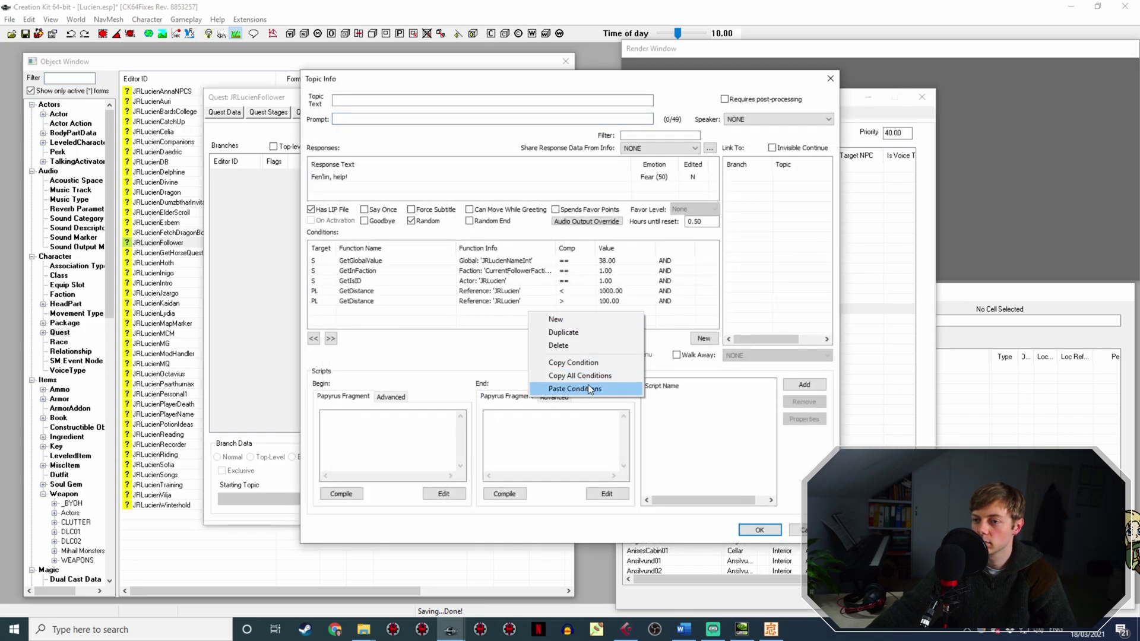
{"action": "left_click", "coordinate": [588, 384]}
{"action": "key", "text": "Right"}
{"action": "key", "text": "Right"}
{"action": "key", "text": "Right"}
{"action": "key", "text": "Right"}
{"action": "key", "text": "Right"}
{"action": "key", "text": "Return"}
{"action": "double_click", "coordinate": [555, 309]}
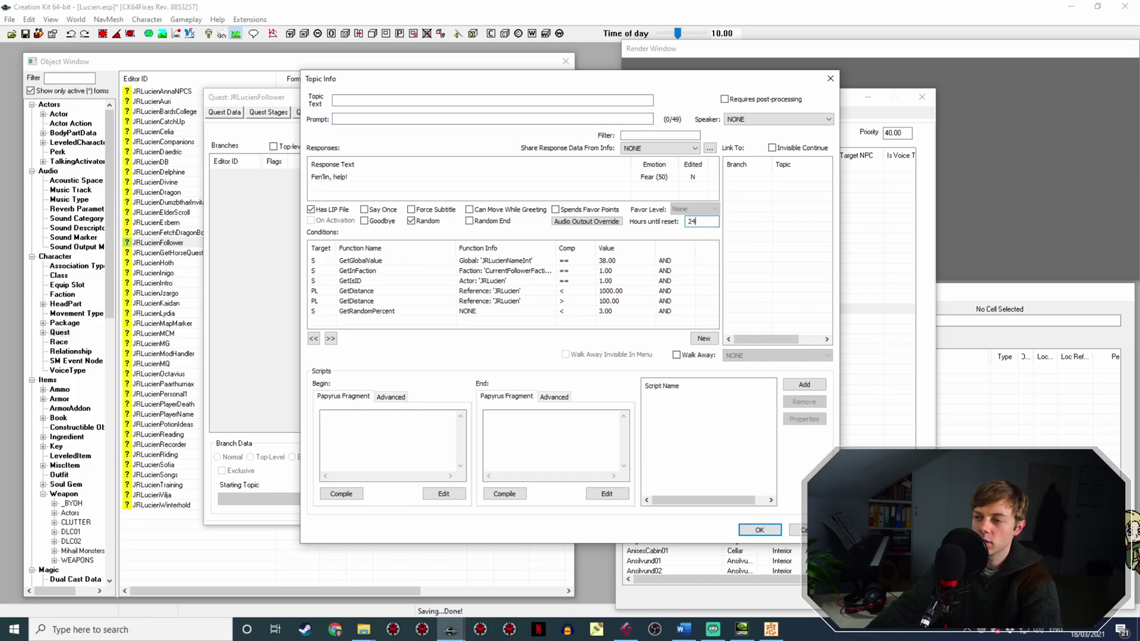
{"action": "key", "text": "Return"}
Set the hours until reset of the "Lucille, help!" info to 24 and accept it.
{"action": "double_click", "coordinate": [689, 319]}
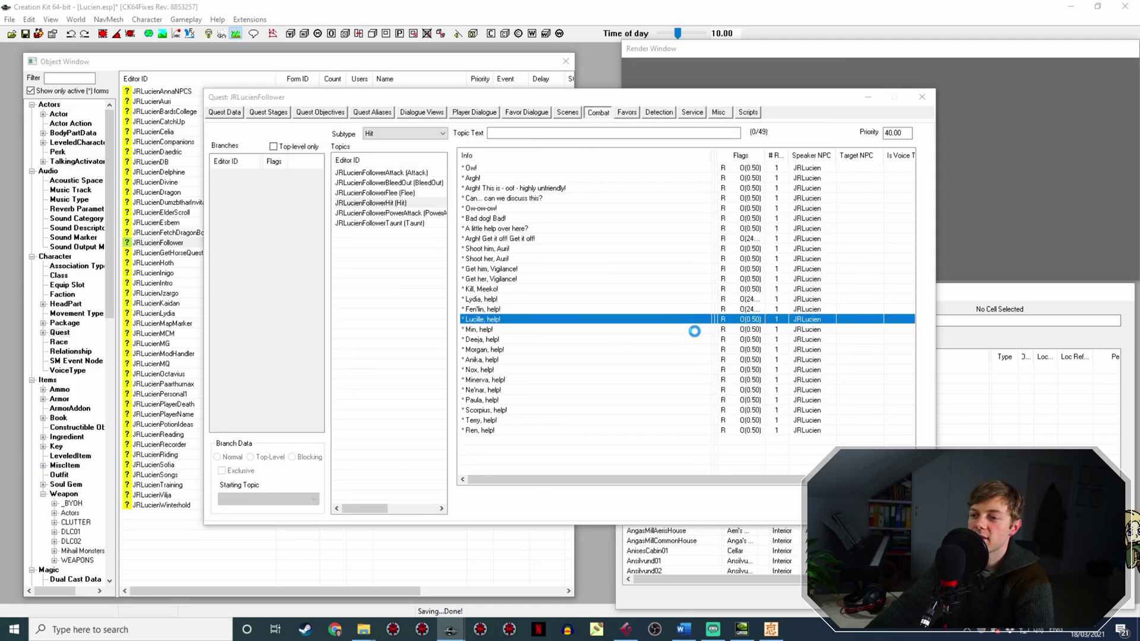
{"action": "double_click", "coordinate": [693, 221]}
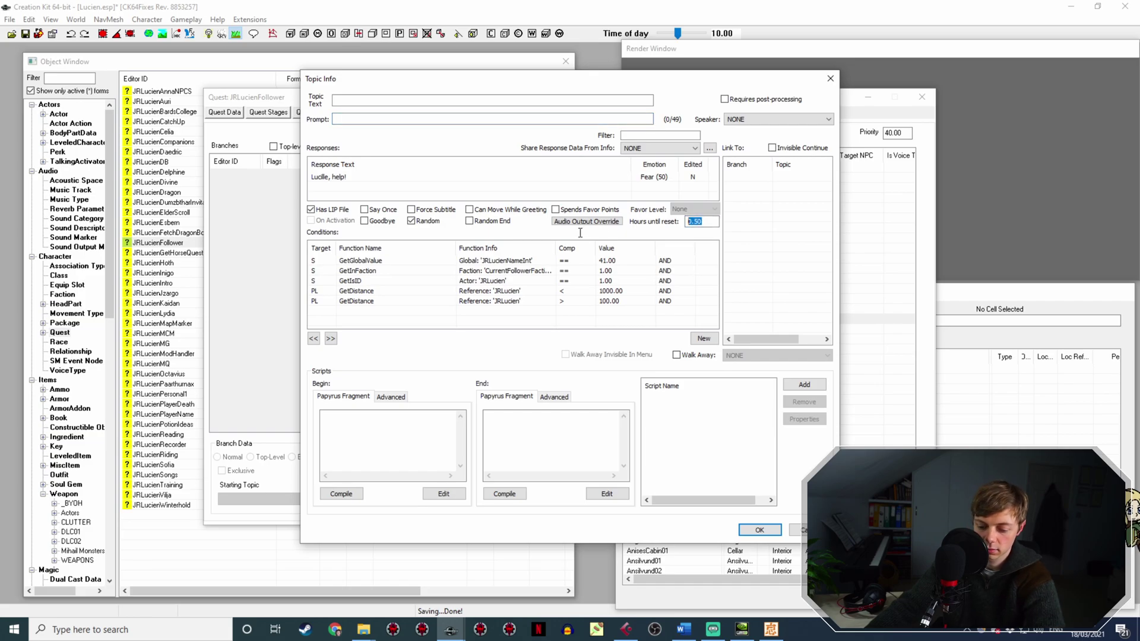
{"action": "type", "text": "24"}
{"action": "key", "text": "Return"}
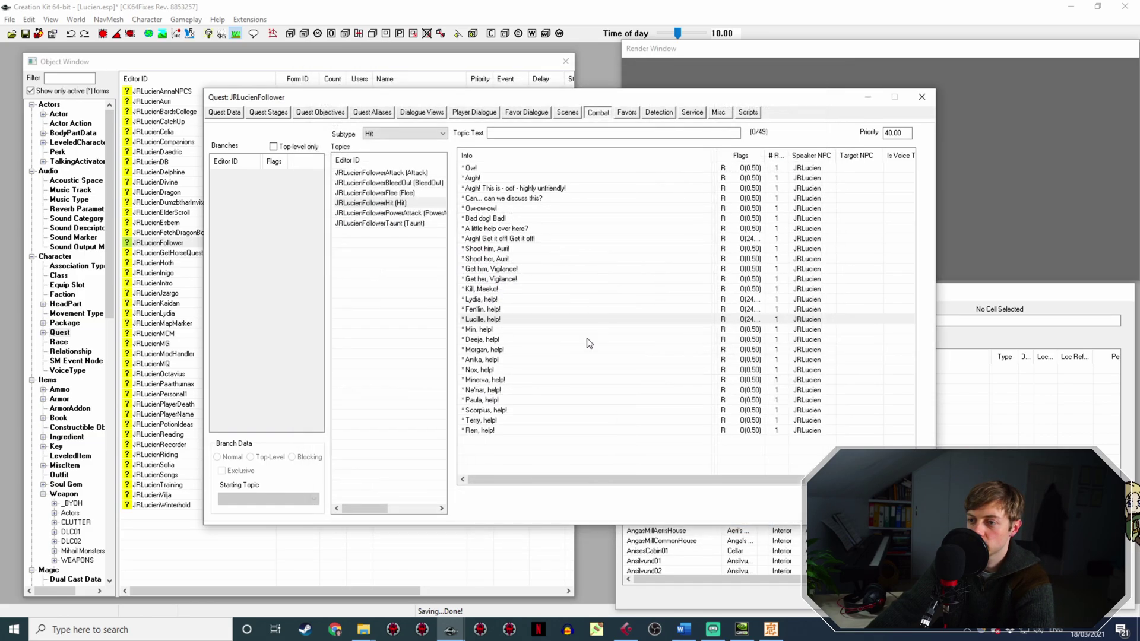
Set the hours until reset of the "Min, help!" info to 24 and accept it.
{"action": "double_click", "coordinate": [550, 329]}
{"action": "double_click", "coordinate": [693, 222]}
{"action": "type", "text": "24"}
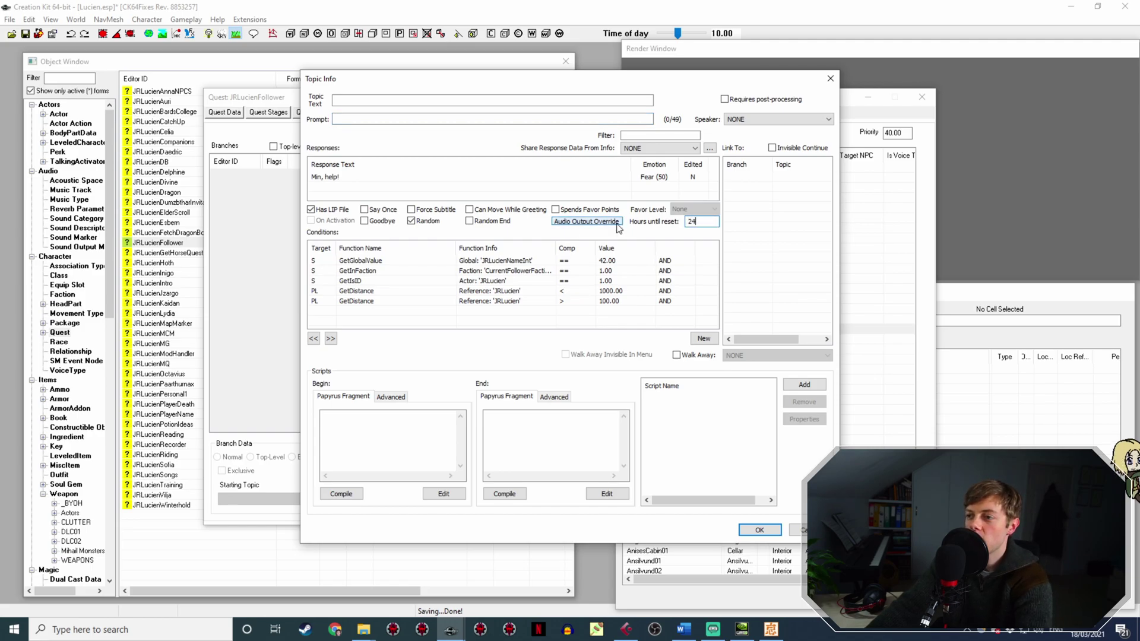
{"action": "key", "text": "Return"}
Paste the copied GetRandomPercent condition into the "Lucille, help!" info and accept it.
{"action": "double_click", "coordinate": [510, 328]}
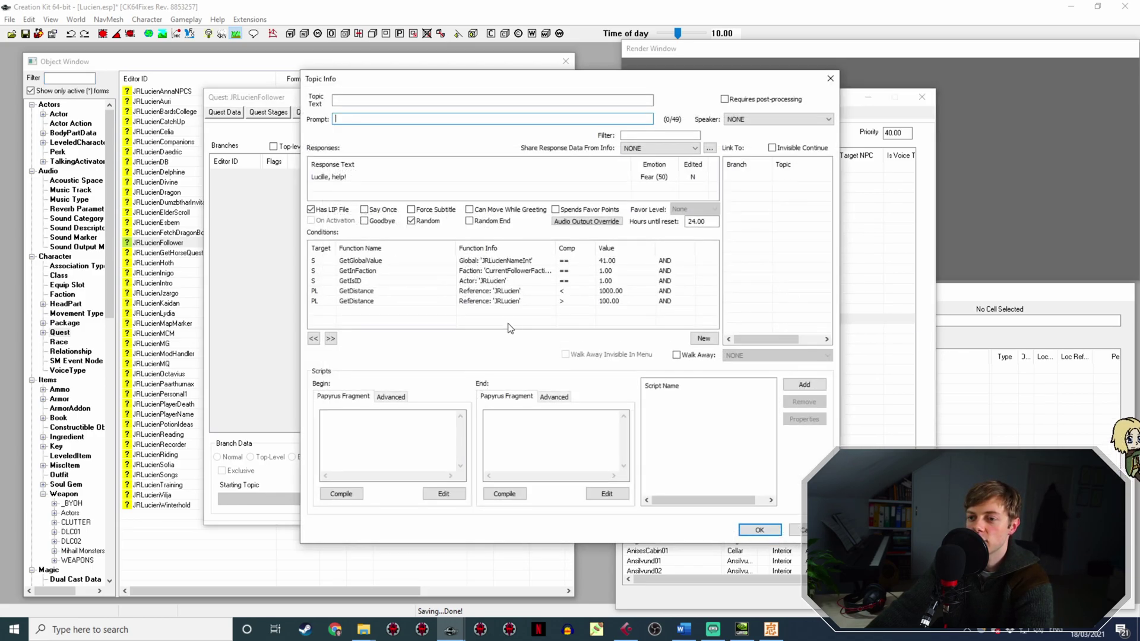
{"action": "right_click", "coordinate": [509, 328]}
{"action": "left_click", "coordinate": [547, 400]}
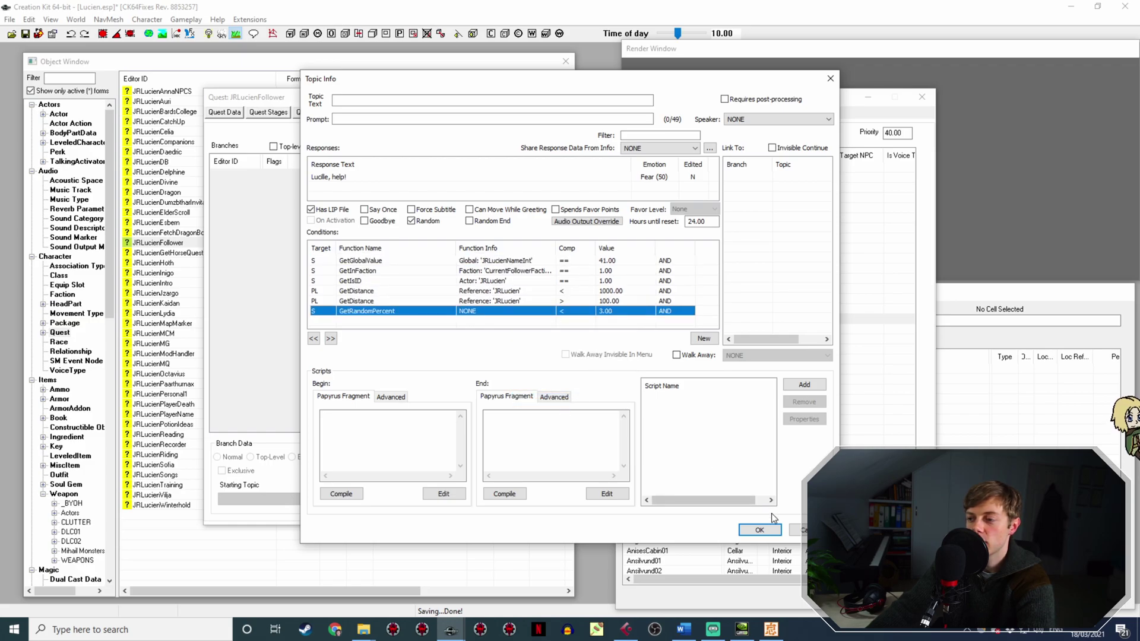
{"action": "left_click", "coordinate": [759, 530]}
Paste the copied GetRandomPercent condition into the "Min, help!" info, accept it and open the "Deeja, help!" info.
{"action": "double_click", "coordinate": [610, 329]}
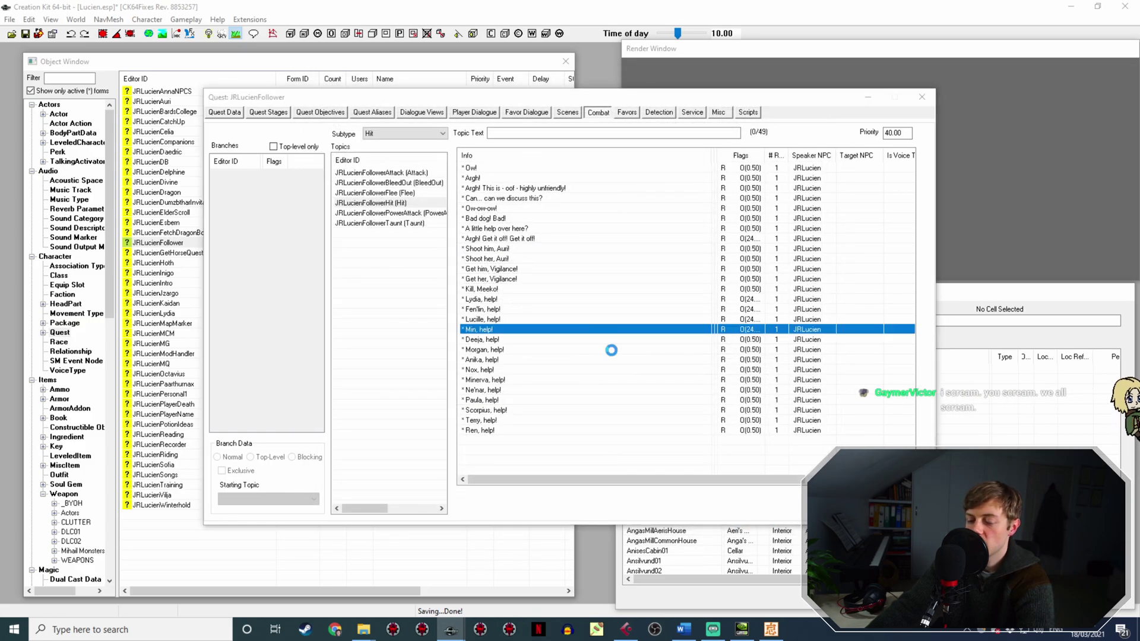
{"action": "right_click", "coordinate": [411, 319]}
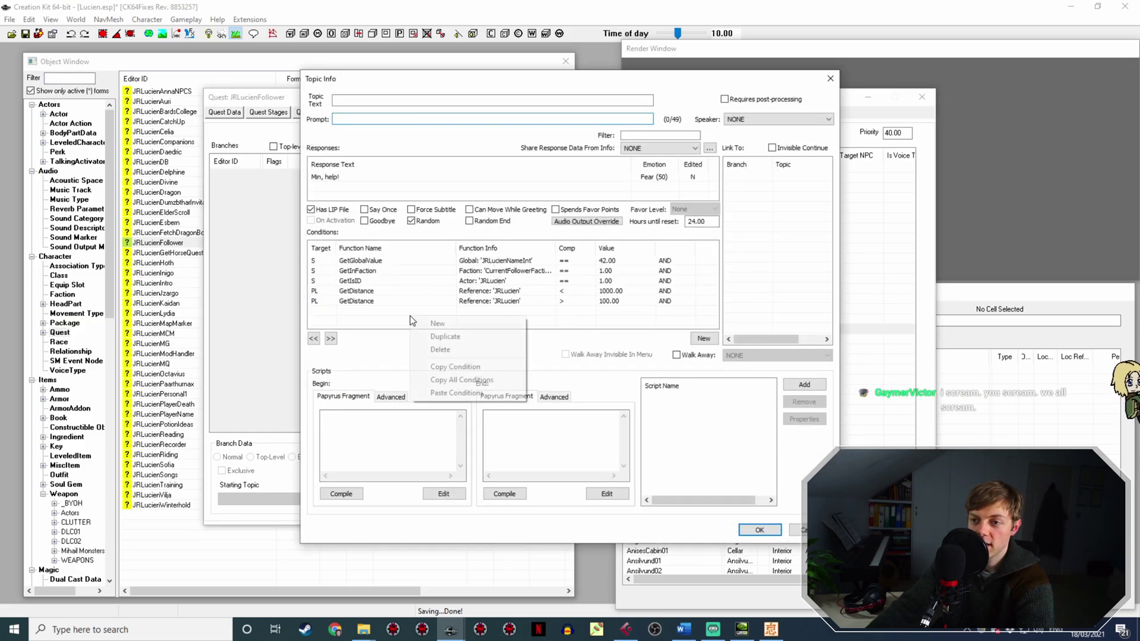
{"action": "left_click", "coordinate": [454, 392]}
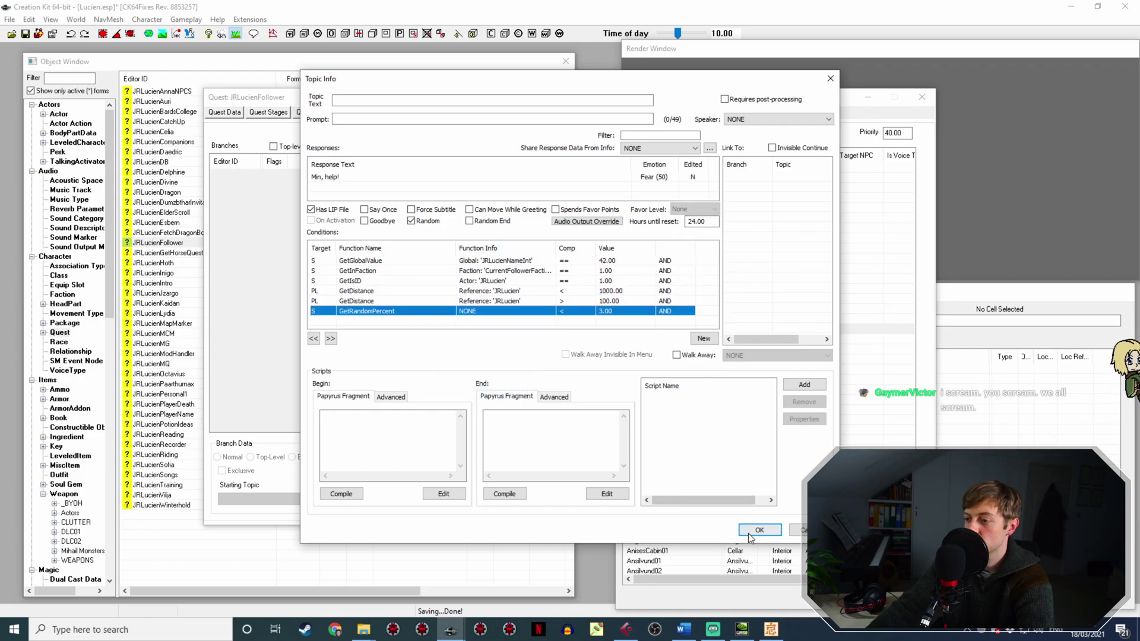
{"action": "left_click", "coordinate": [760, 529]}
{"action": "double_click", "coordinate": [516, 340]}
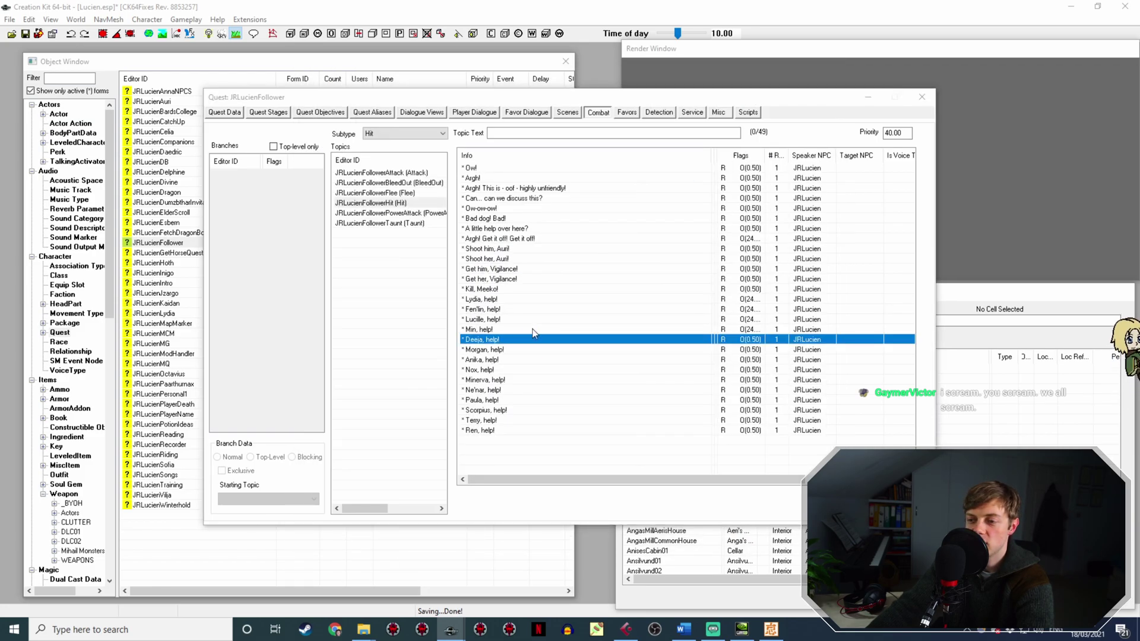
Paste the copied GetRandomPercent condition last in the "Deeja, help!" info, set its hours until reset to 24 and accept it.
{"action": "right_click", "coordinate": [473, 323]}
{"action": "left_click", "coordinate": [510, 400]}
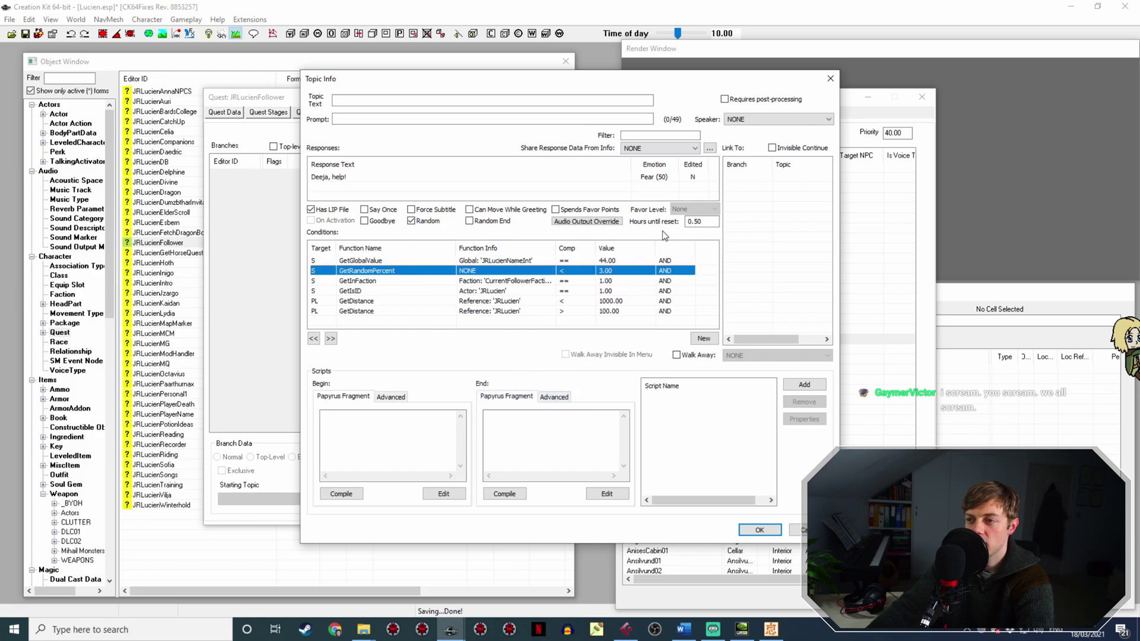
{"action": "left_click_drag", "start_coordinate": [705, 220], "coordinate": [621, 218]}
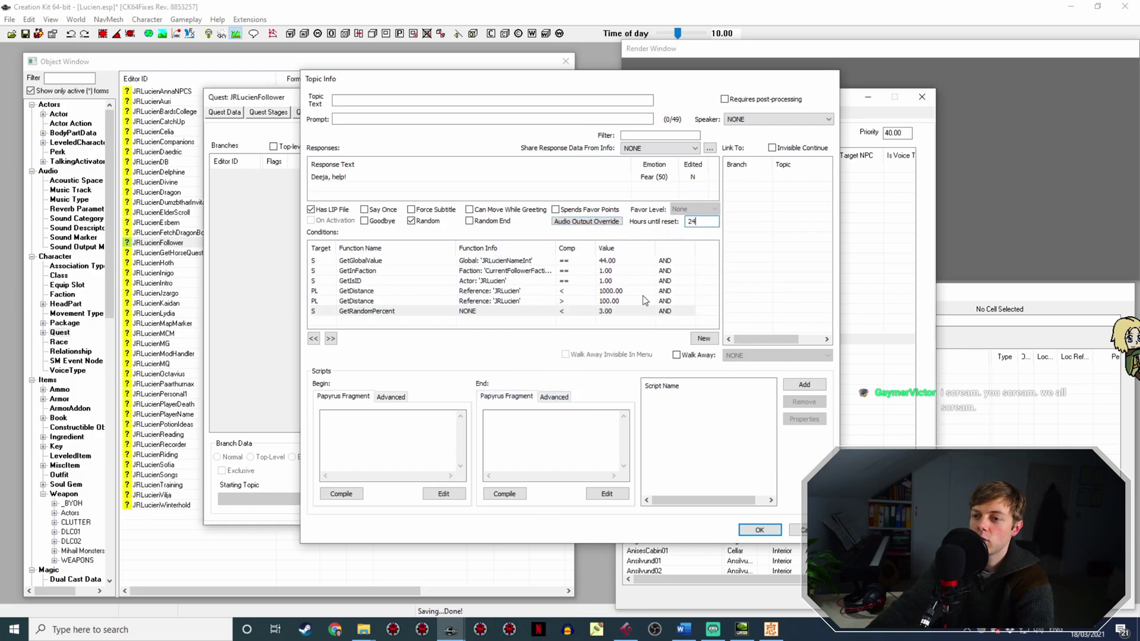
{"action": "type", "text": "24"}
{"action": "key", "text": "Return"}
Add the copied GetRandomPercent condition at the end of the "Morgan, help!" info's conditions and accept it with 24 hours until reset.
{"action": "double_click", "coordinate": [523, 351]}
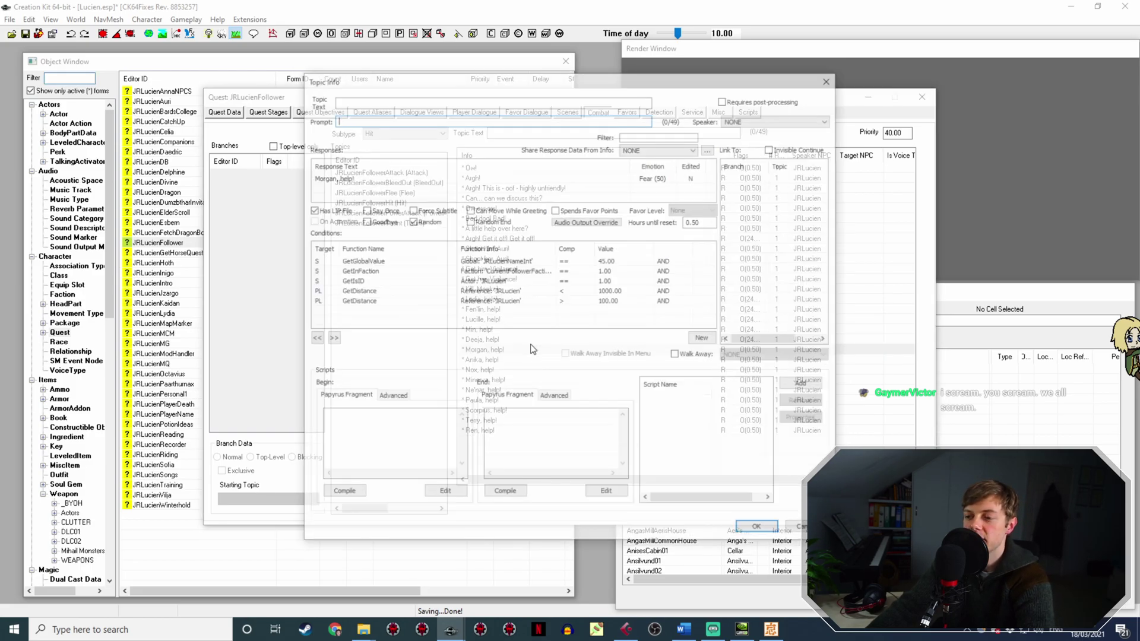
{"action": "right_click", "coordinate": [491, 320]}
{"action": "left_click", "coordinate": [546, 385]}
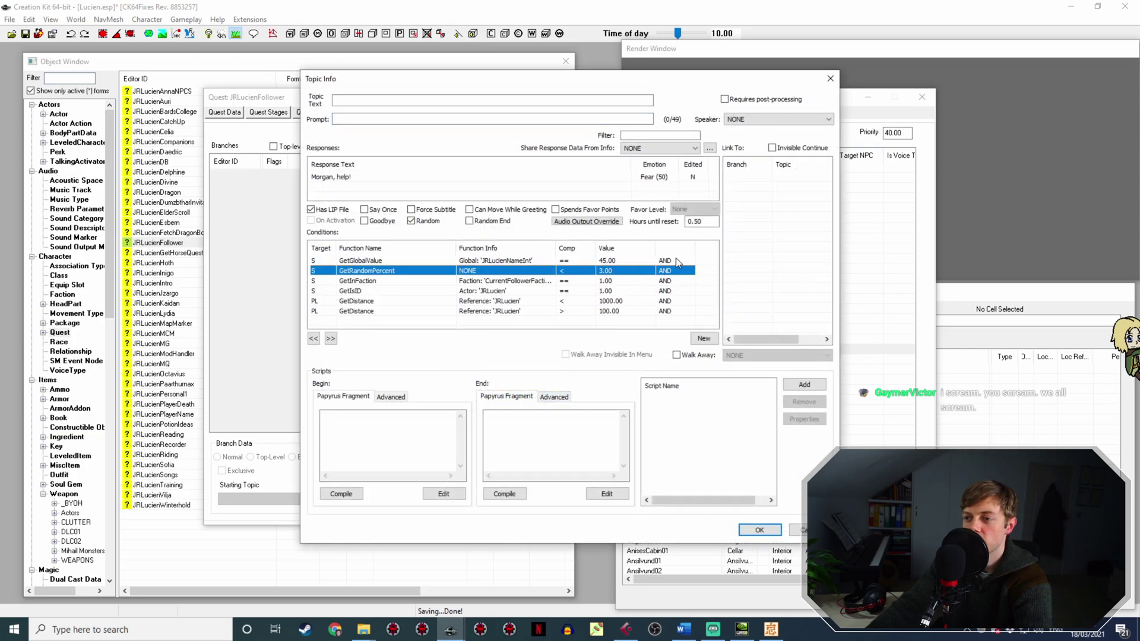
{"action": "left_click_drag", "start_coordinate": [705, 221], "coordinate": [614, 240]}
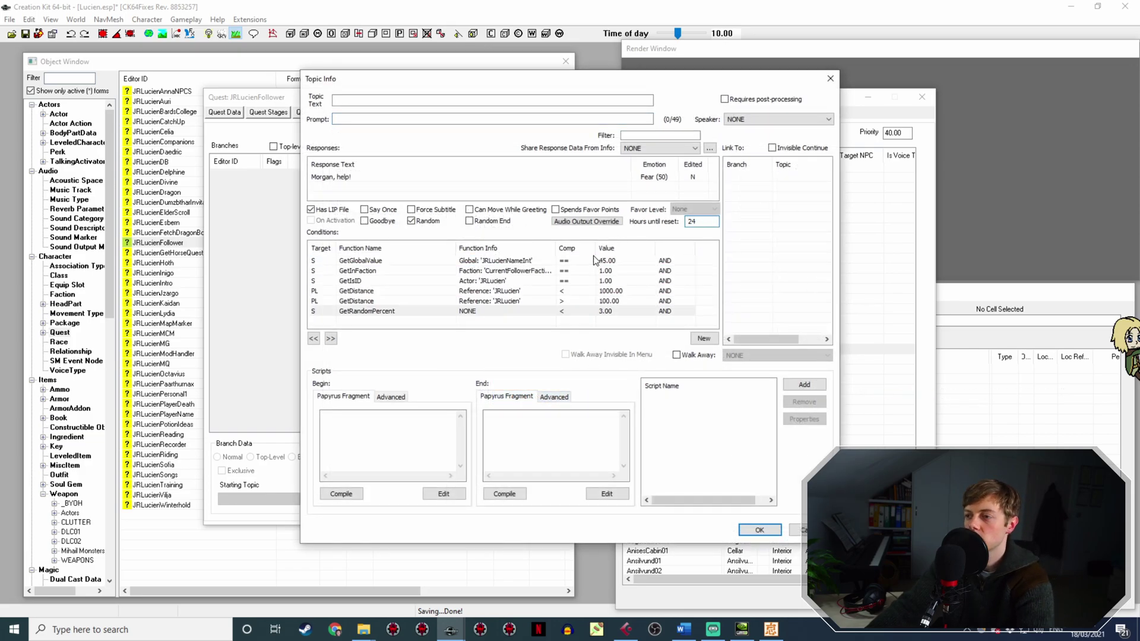
{"action": "type", "text": "24"}
{"action": "key", "text": "Return"}
Paste the copied GetRandomPercent condition last in the "Anika, help!" info, set its hours until reset to 24 and accept it.
{"action": "double_click", "coordinate": [528, 360]}
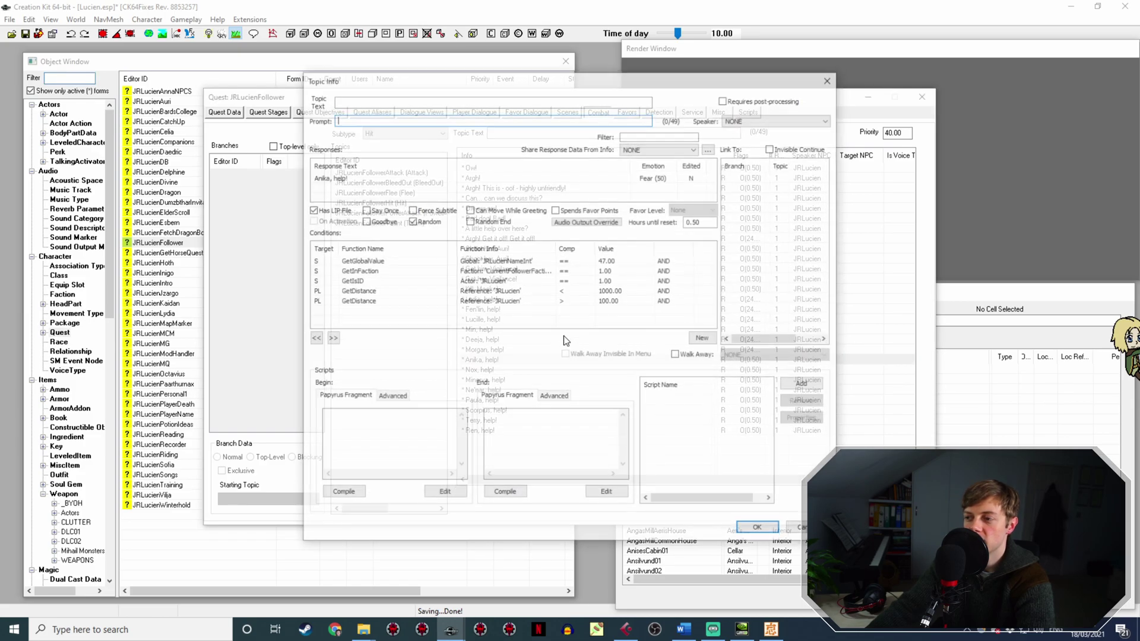
{"action": "right_click", "coordinate": [503, 311]}
{"action": "left_click", "coordinate": [556, 383]}
{"action": "left_click", "coordinate": [706, 221]}
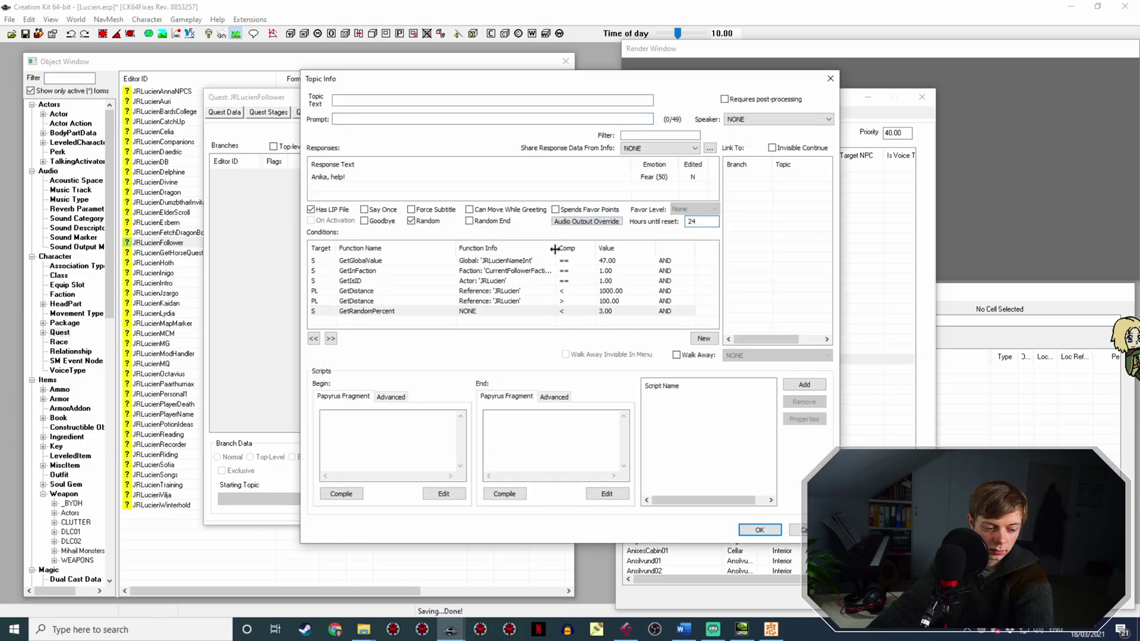
{"action": "key", "text": "Return"}
Paste the copied GetRandomPercent condition into the "Nox, help!" info, set its hours until reset to 24 and accept it.
{"action": "double_click", "coordinate": [504, 371]}
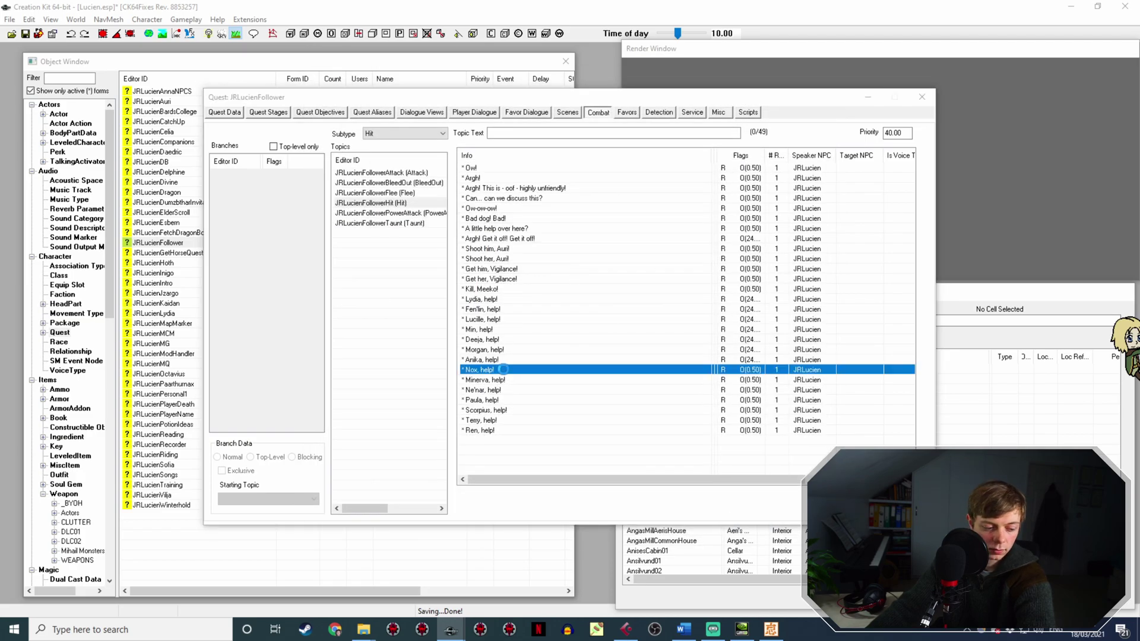
{"action": "right_click", "coordinate": [463, 312]}
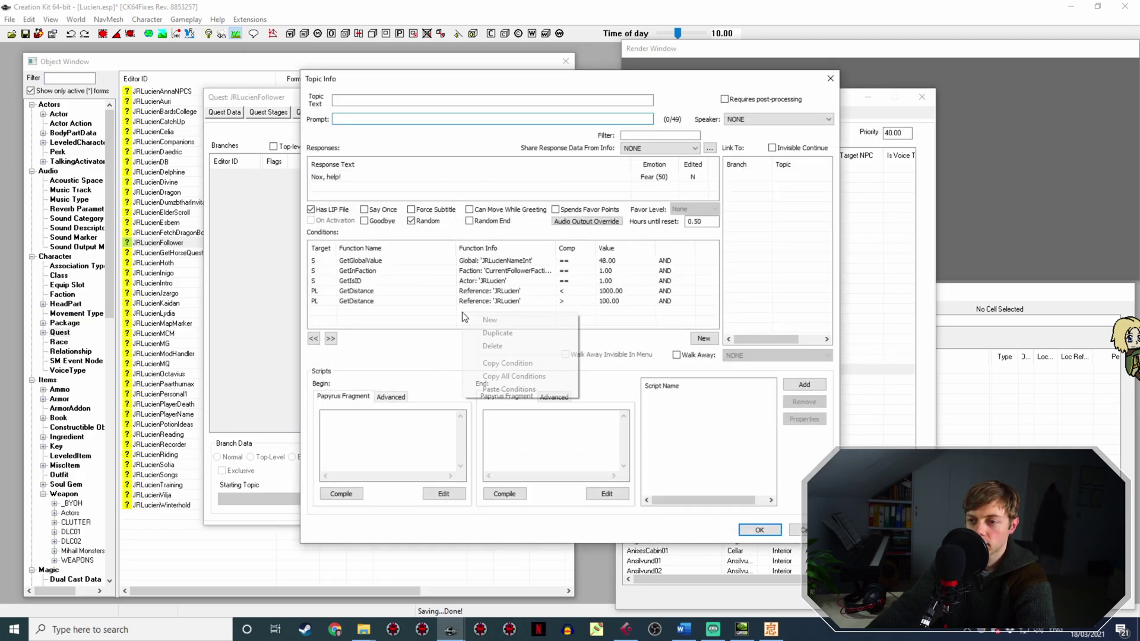
{"action": "left_click", "coordinate": [510, 387]}
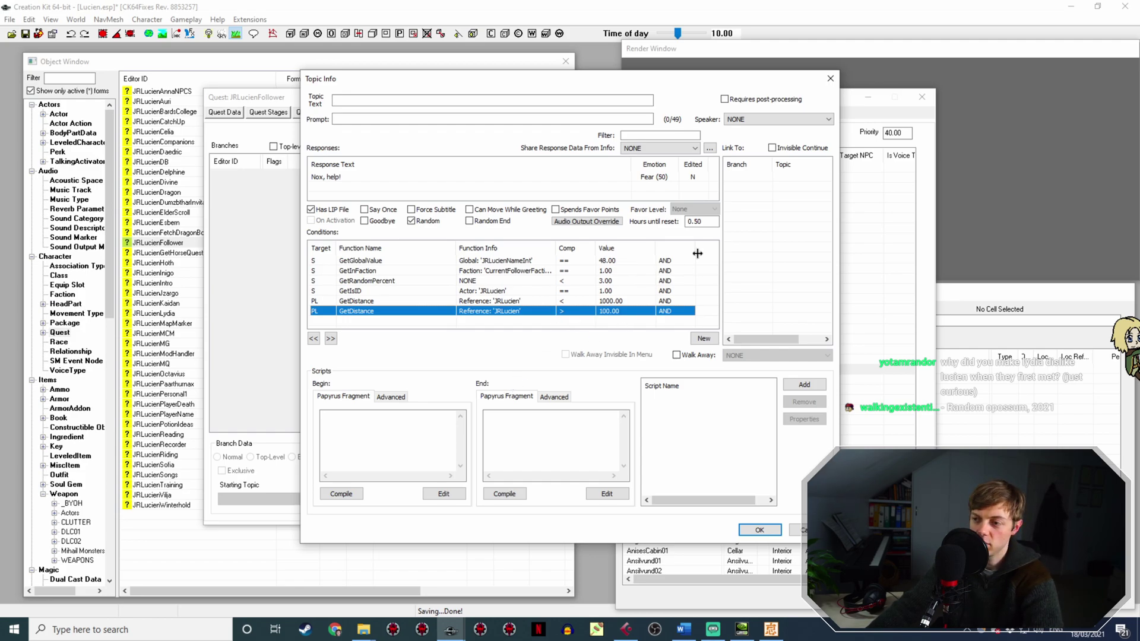
{"action": "left_click_drag", "start_coordinate": [709, 226], "coordinate": [636, 222]}
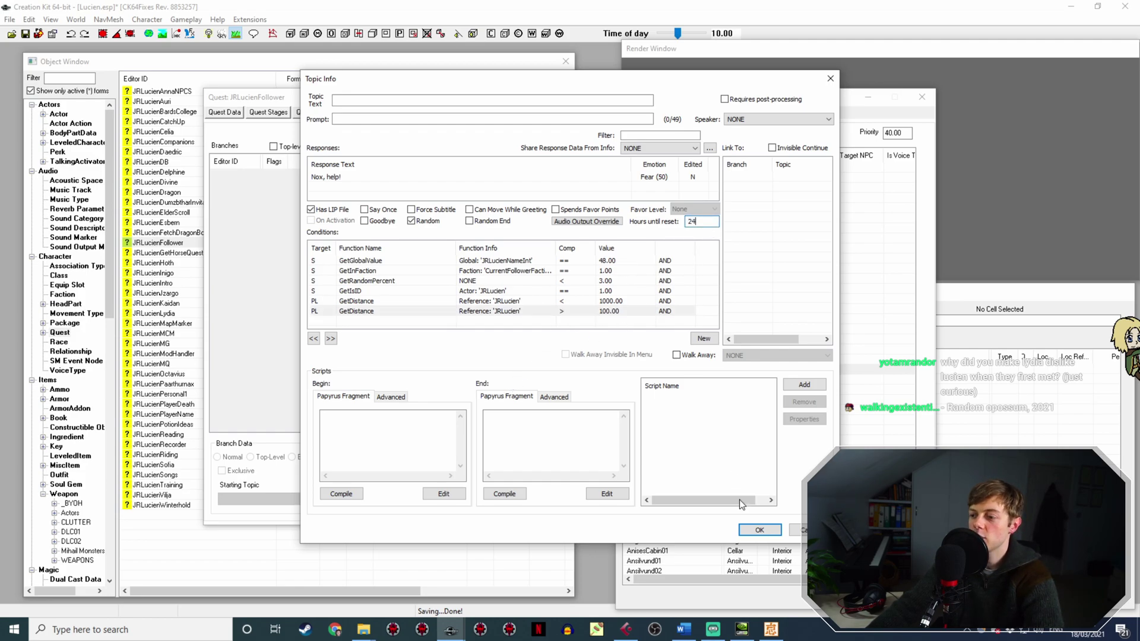
{"action": "left_click", "coordinate": [759, 530]}
Paste the copied GetRandomPercent condition into the "Minerva, help!" info, move it to the end, and accept with 24 hours until reset.
{"action": "left_click", "coordinate": [499, 380]}
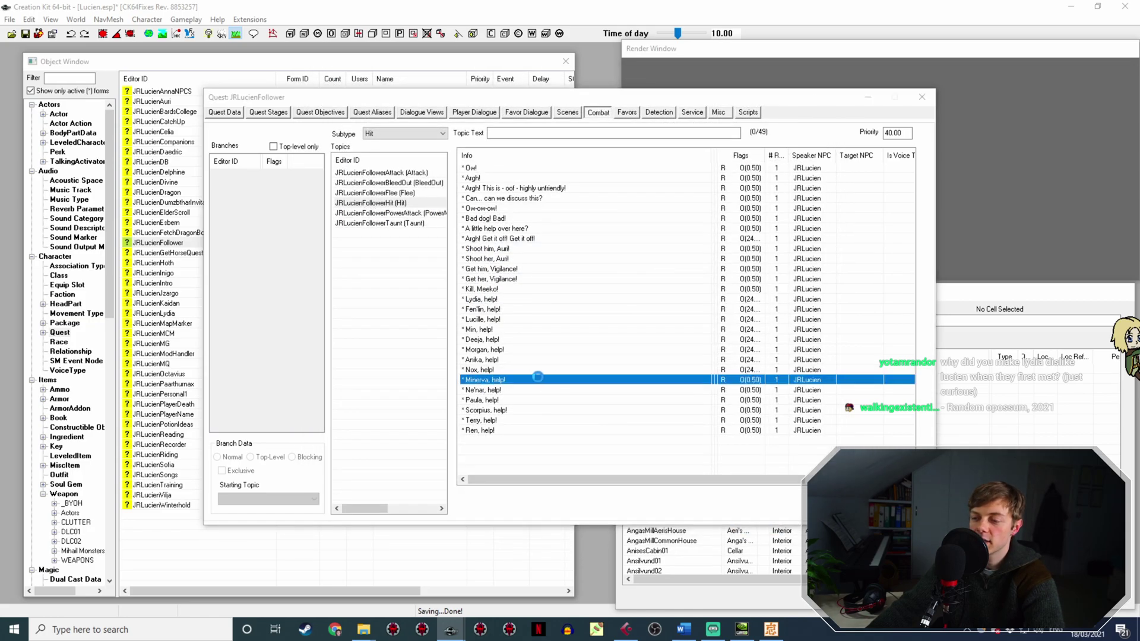
{"action": "right_click", "coordinate": [433, 309]}
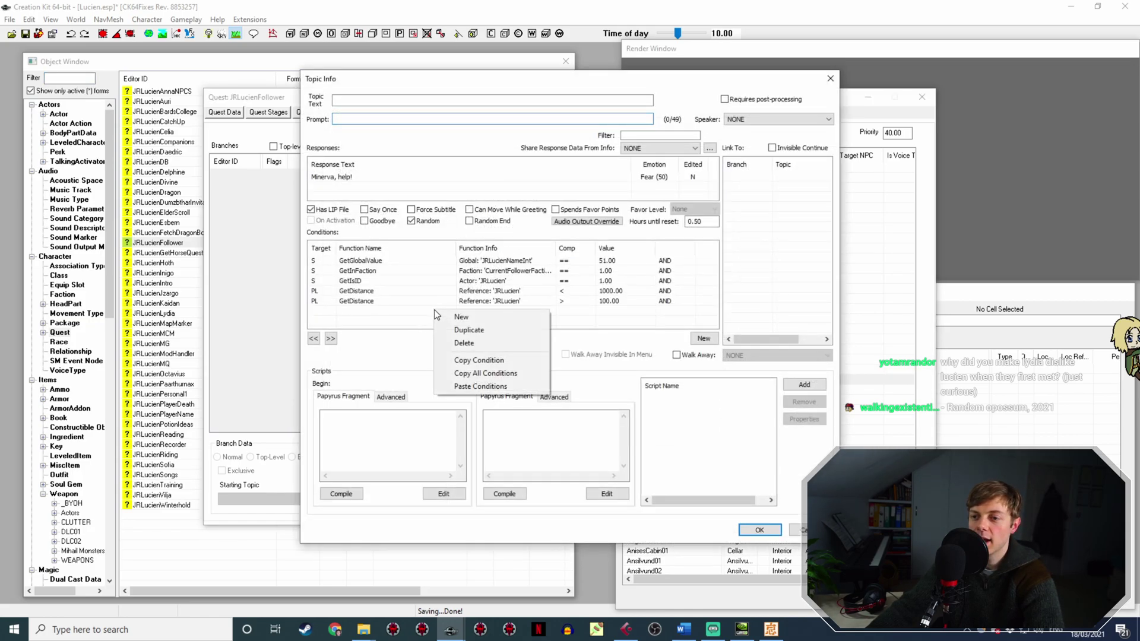
{"action": "left_click", "coordinate": [474, 387]}
{"action": "key", "text": "Right"}
{"action": "key", "text": "Right"}
{"action": "key", "text": "Right"}
{"action": "key", "text": "Right"}
{"action": "key", "text": "Right"}
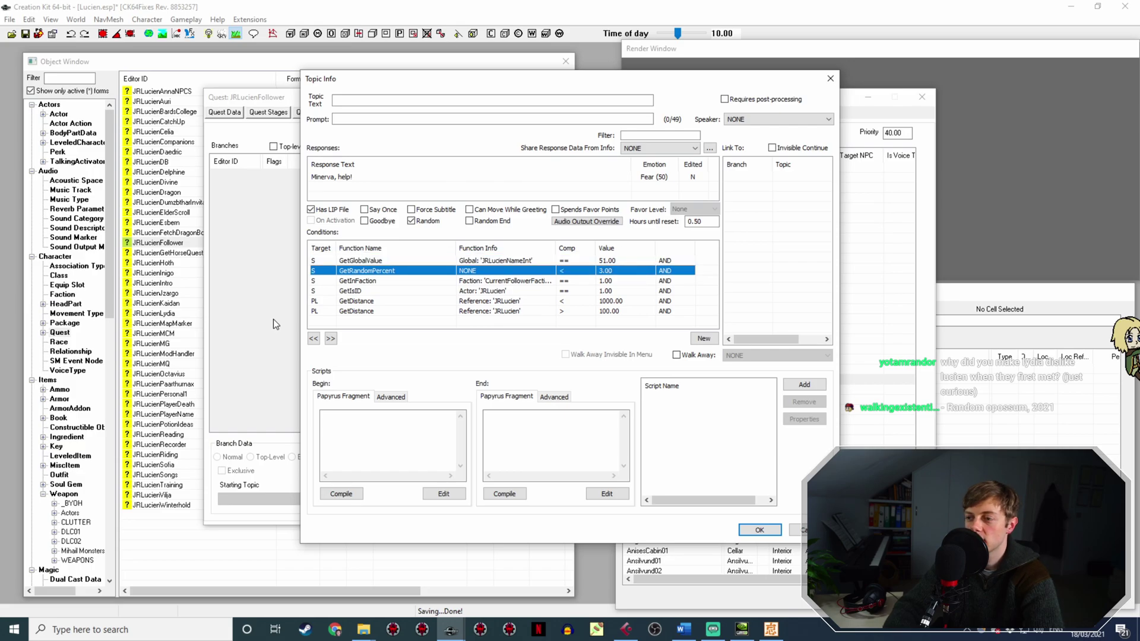
{"action": "double_click", "coordinate": [691, 221]}
{"action": "type", "text": "2"}
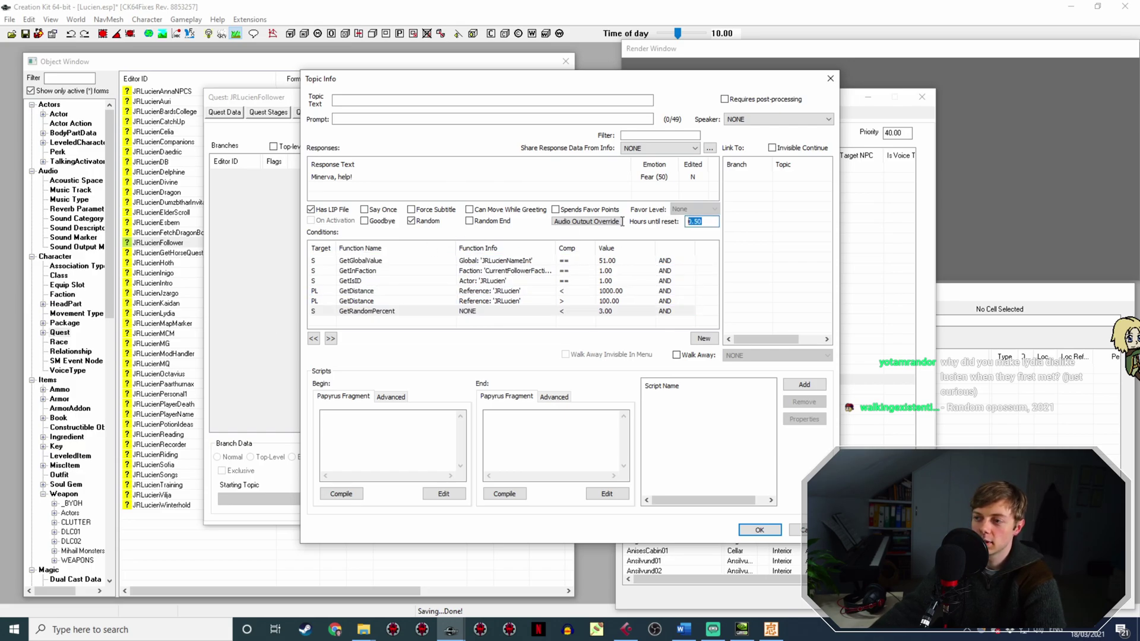
{"action": "type", "text": "4"}
{"action": "key", "text": "Return"}
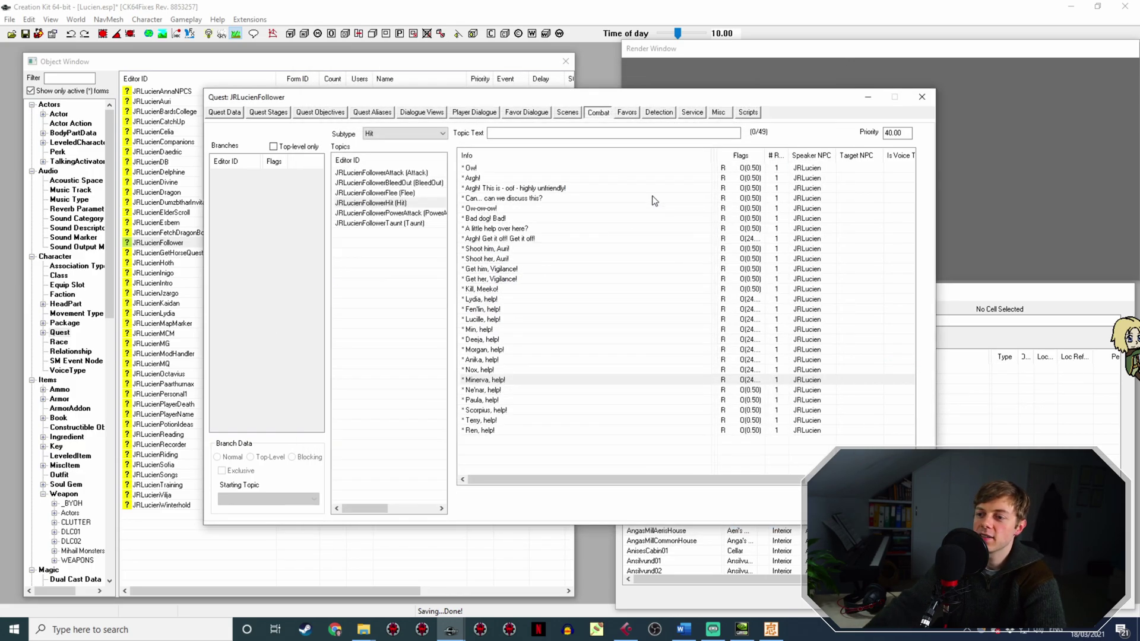
Paste the copied GetRandomPercent condition into the "Ne'nar, help!" info, move it to the end, and accept with 24 hours until reset.
{"action": "double_click", "coordinate": [518, 390]}
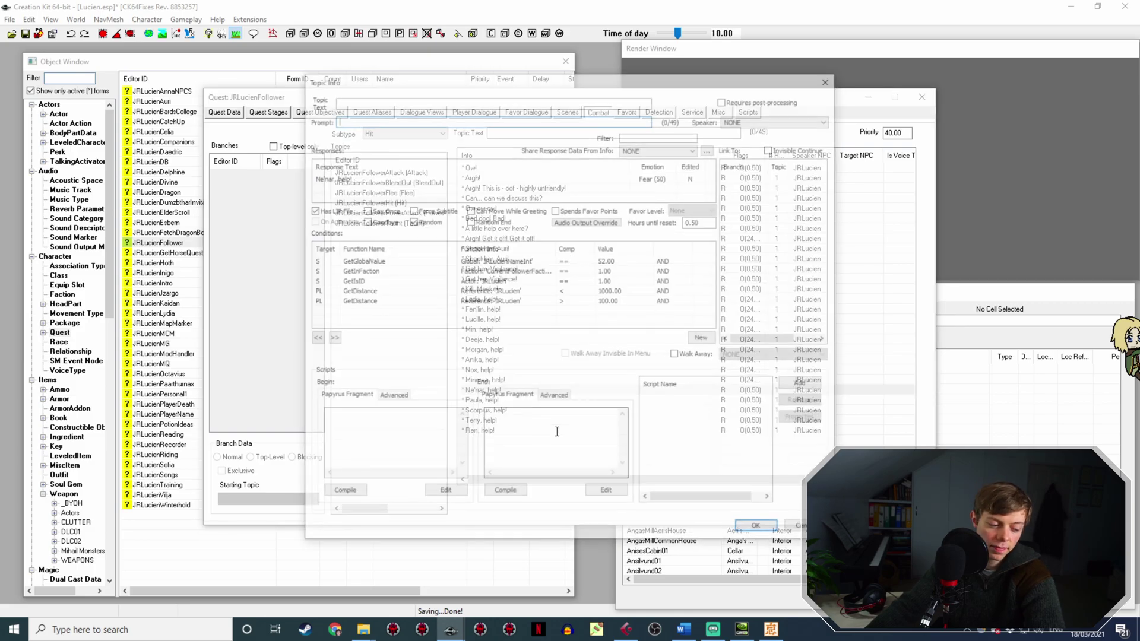
{"action": "right_click", "coordinate": [449, 316]}
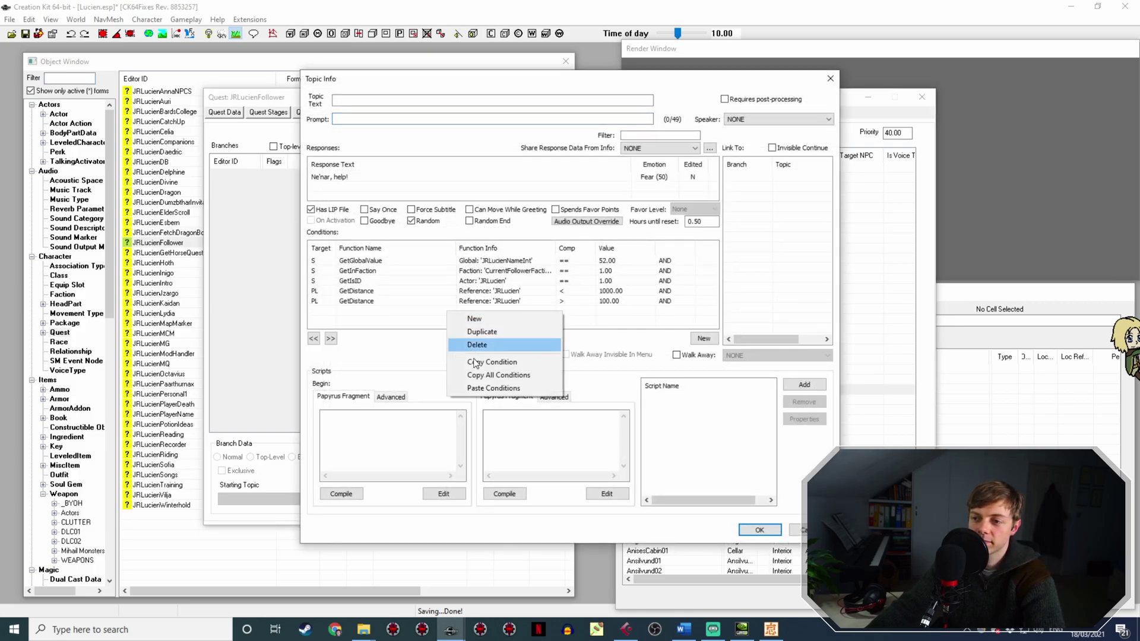
{"action": "left_click", "coordinate": [475, 388]}
{"action": "key", "text": "Right"}
{"action": "key", "text": "Right"}
{"action": "key", "text": "Right"}
{"action": "key", "text": "Right"}
{"action": "key", "text": "Right"}
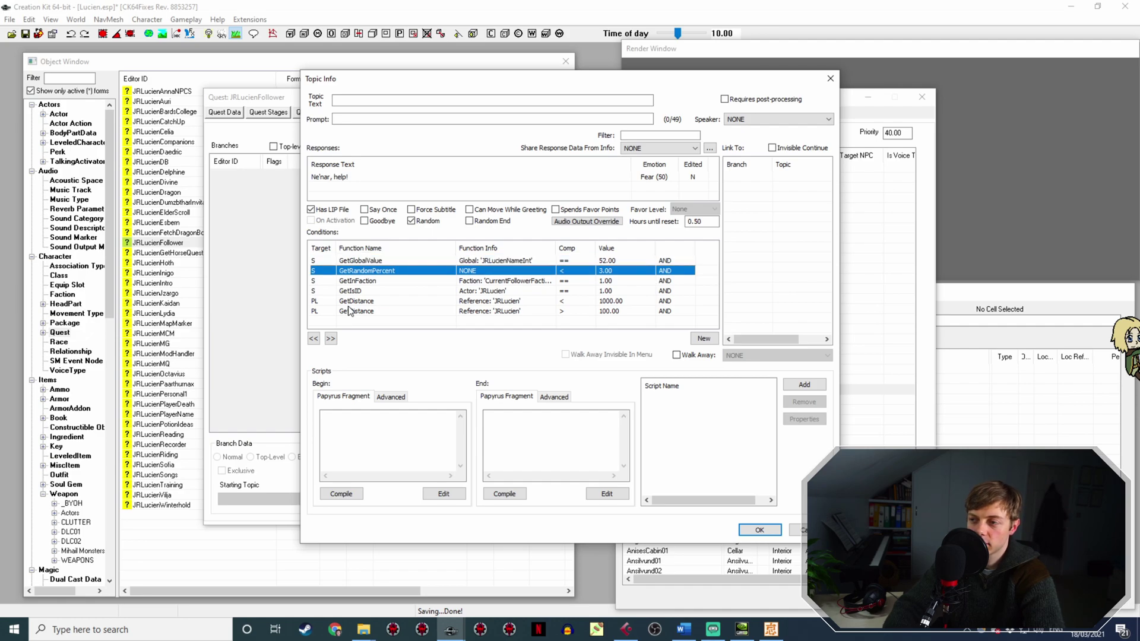
{"action": "key", "text": "Tab"}
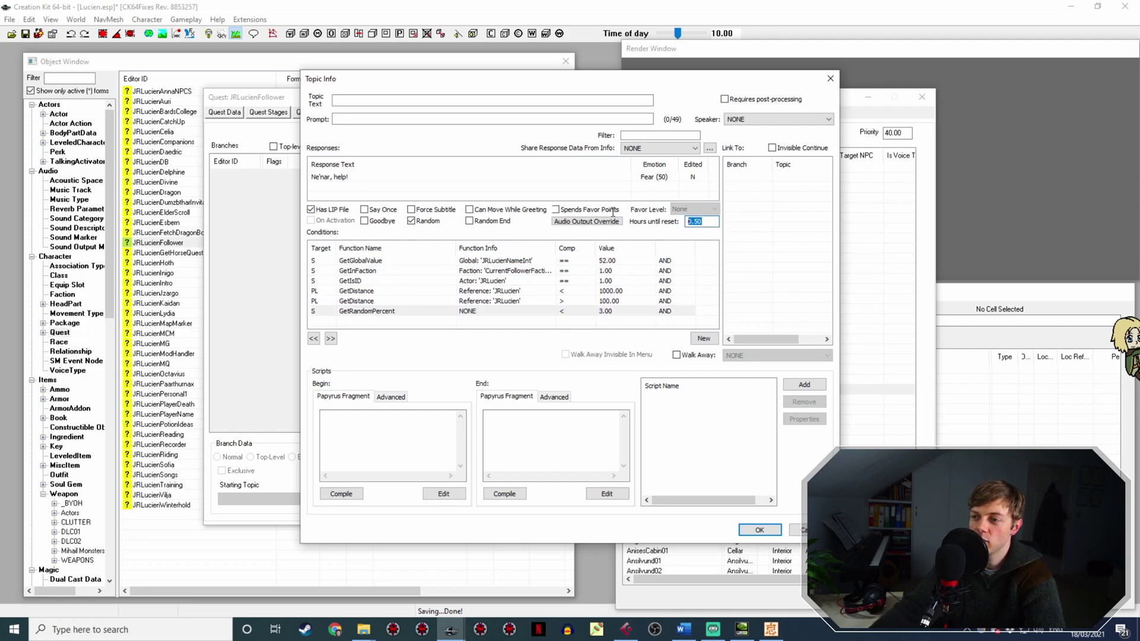
{"action": "key", "text": "Return"}
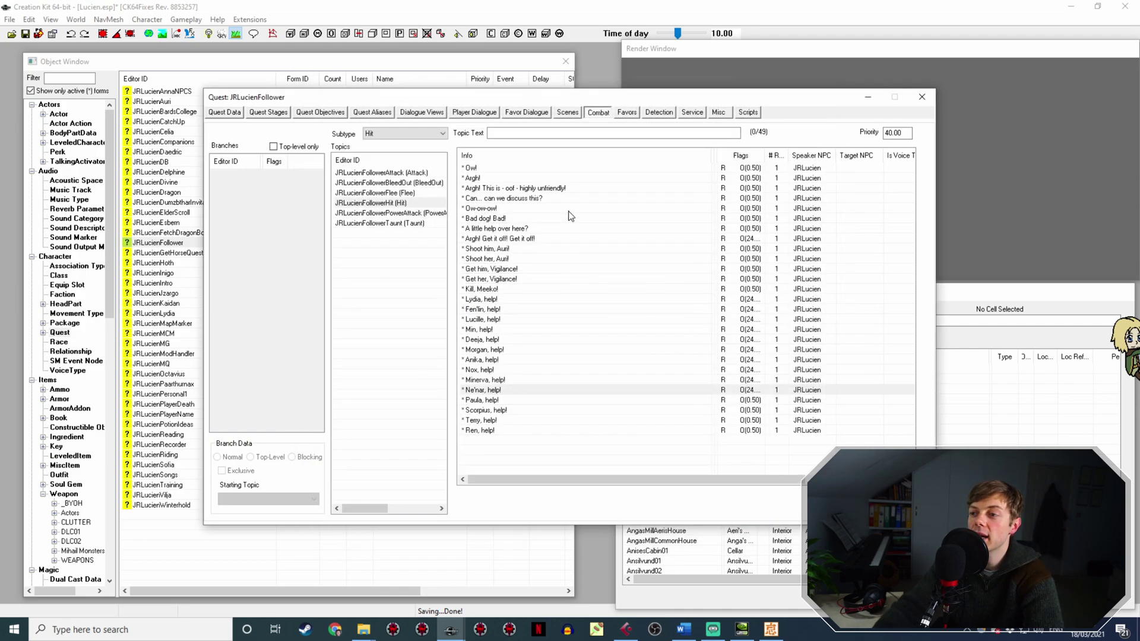
Paste the copied GetRandomPercent condition above the GetDistance conditions of the "Paula, help!" info and accept it with 24 hours until reset.
{"action": "double_click", "coordinate": [500, 399]}
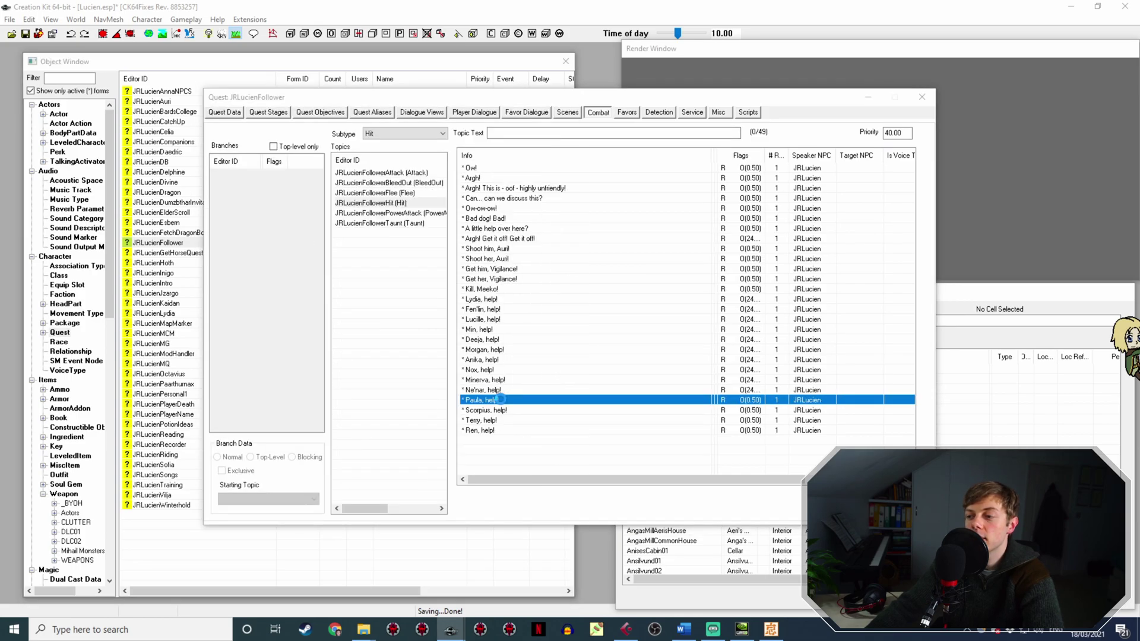
{"action": "right_click", "coordinate": [512, 317]}
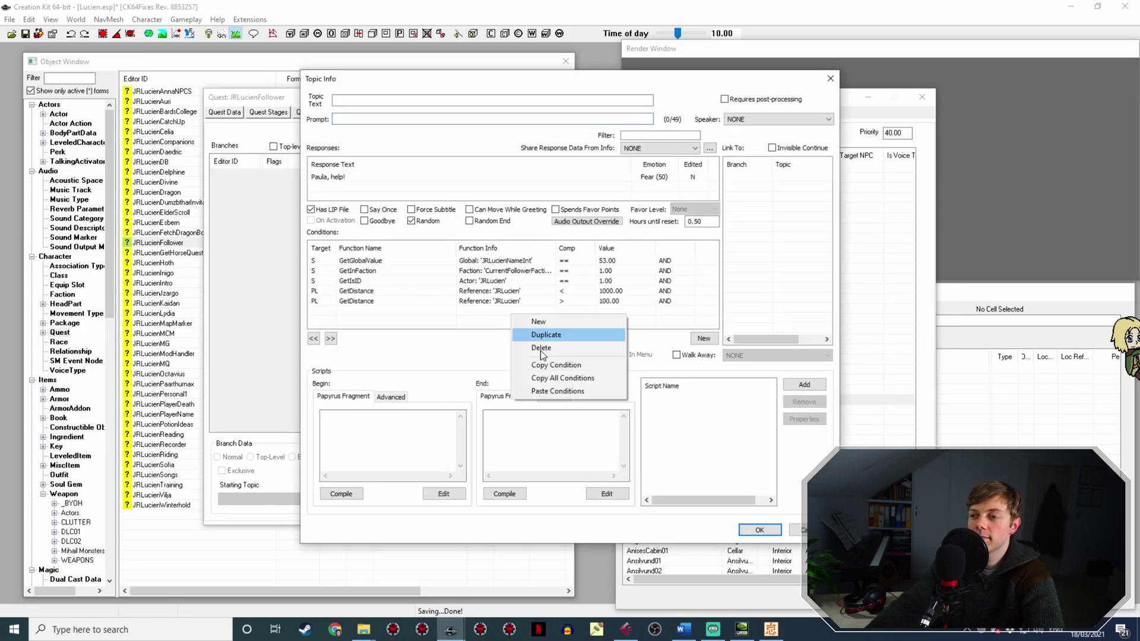
{"action": "left_click", "coordinate": [574, 391]}
{"action": "key", "text": "Right"}
{"action": "key", "text": "Right"}
{"action": "key", "text": "Right"}
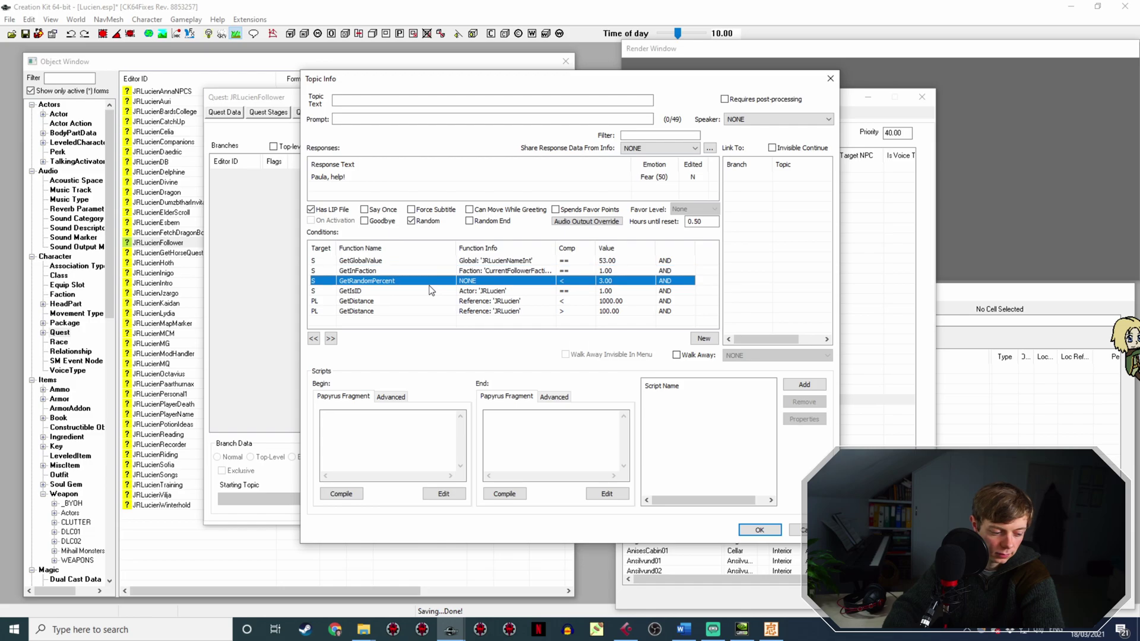
{"action": "key", "text": "Tab"}
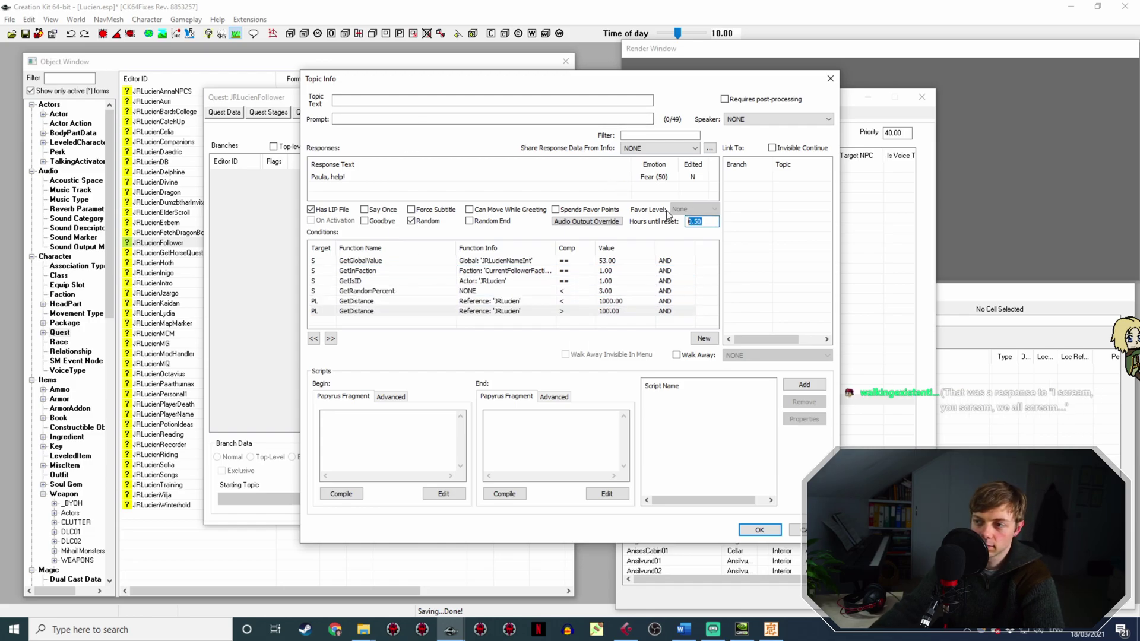
{"action": "key", "text": "Return"}
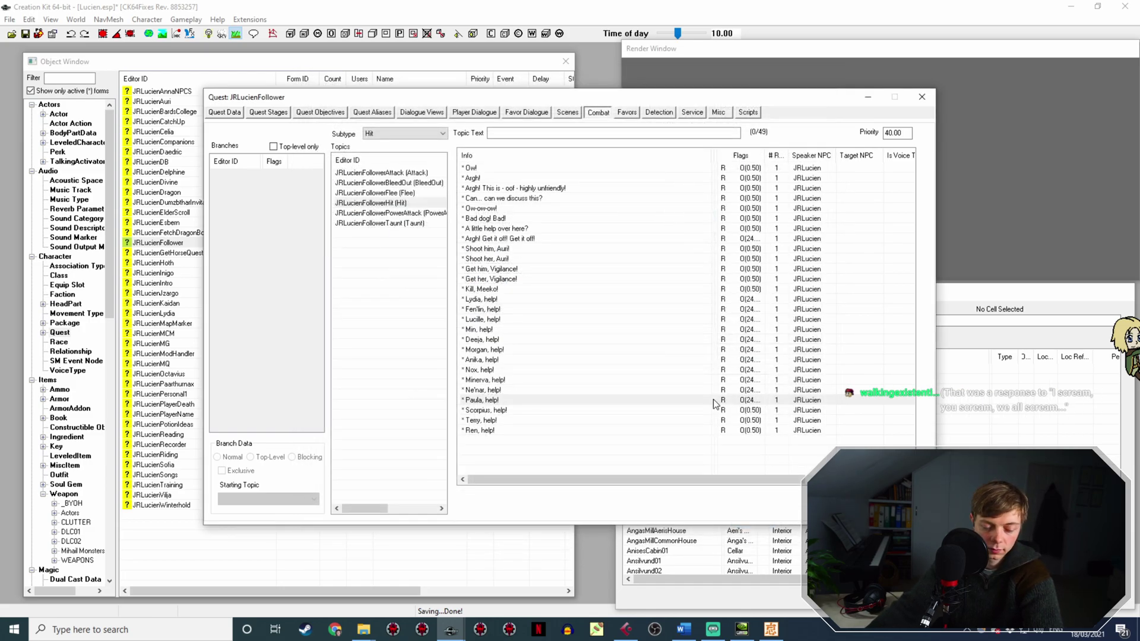
Paste the copied GetRandomPercent condition into the "Scorpius, help!" info and move it to the end of the conditions.
{"action": "double_click", "coordinate": [508, 411]}
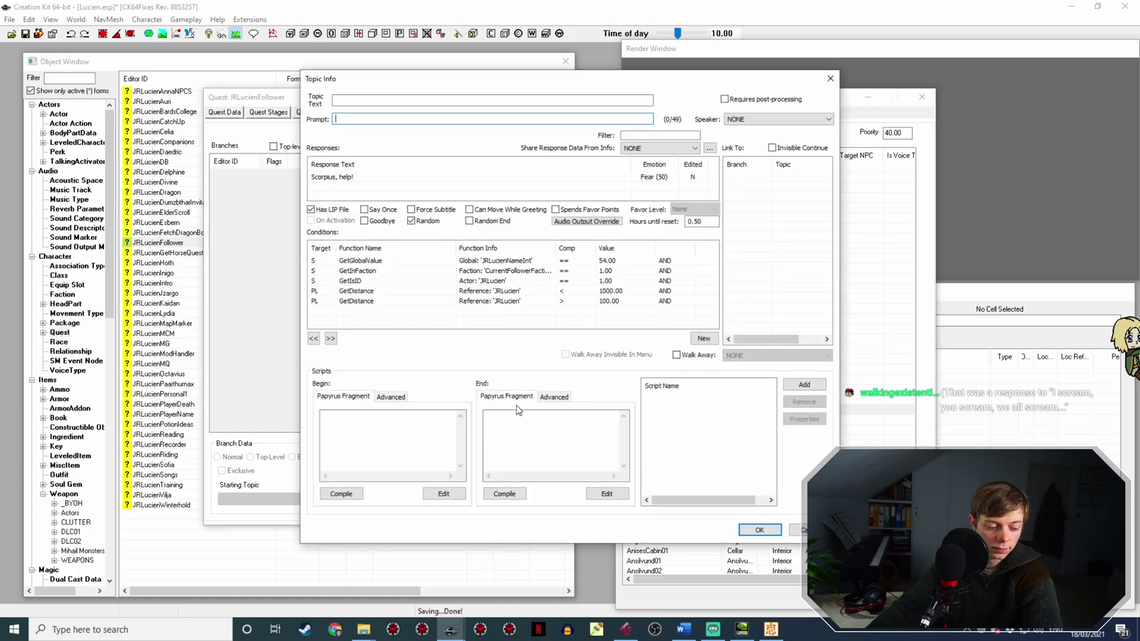
{"action": "right_click", "coordinate": [497, 319]}
{"action": "left_click", "coordinate": [552, 390]}
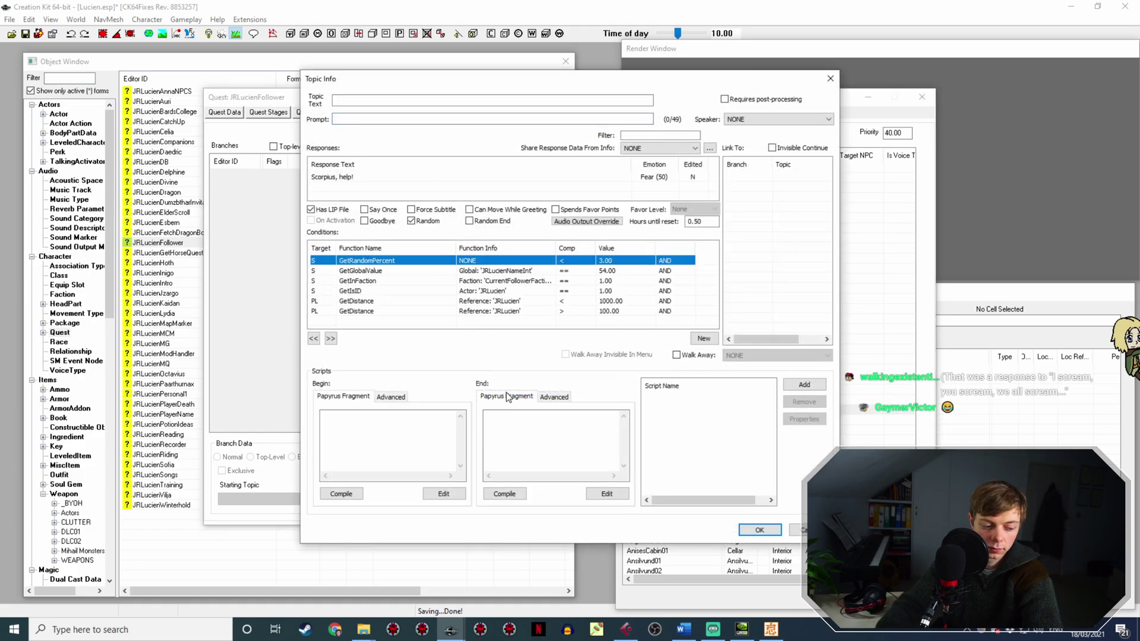
{"action": "key", "text": "Right"}
{"action": "key", "text": "Right"}
{"action": "key", "text": "Down"}
{"action": "key", "text": "Down"}
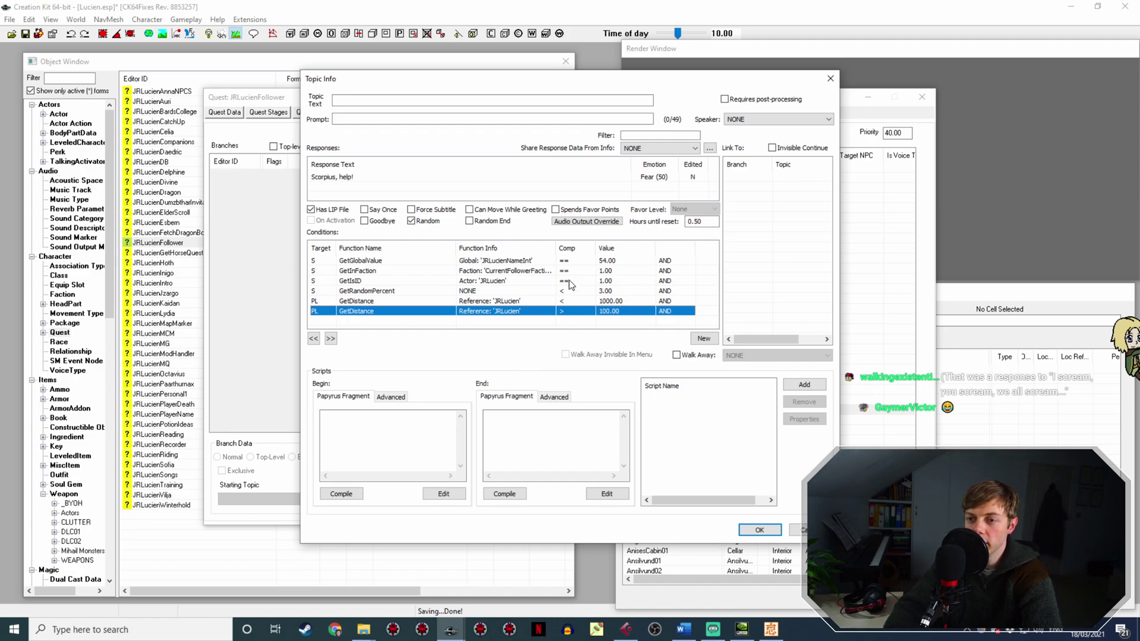
{"action": "key", "text": "Left"}
{"action": "key", "text": "Left"}
{"action": "key", "text": "Down"}
{"action": "key", "text": "Right"}
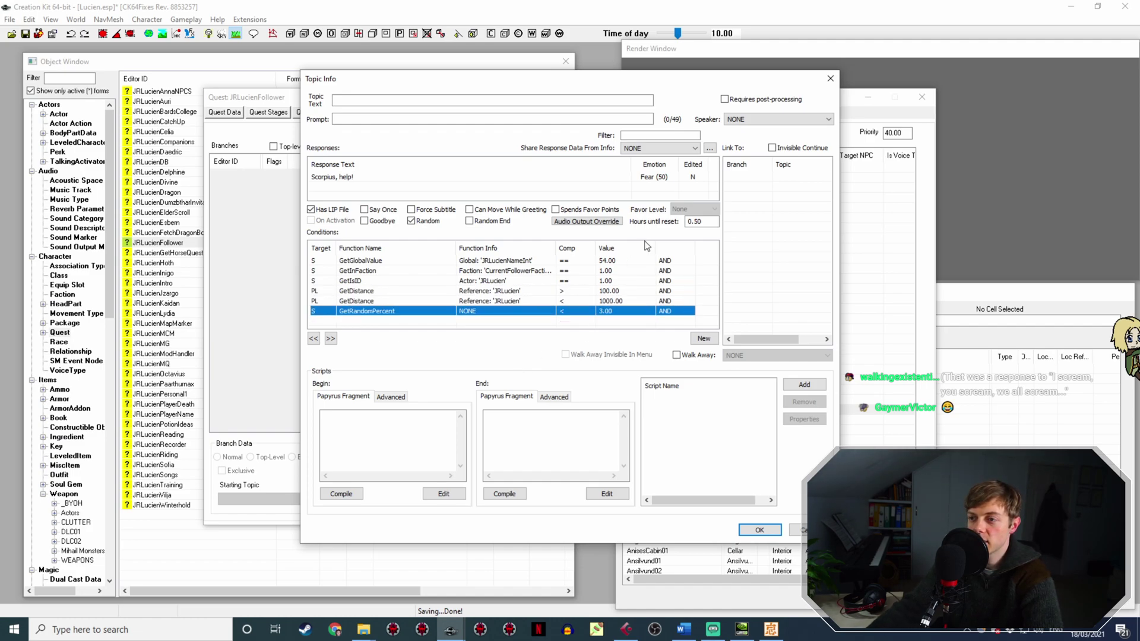
Set the hours until reset of the "Scorpius, help!" info to 24 and accept it.
{"action": "double_click", "coordinate": [709, 225]}
{"action": "type", "text": "24"}
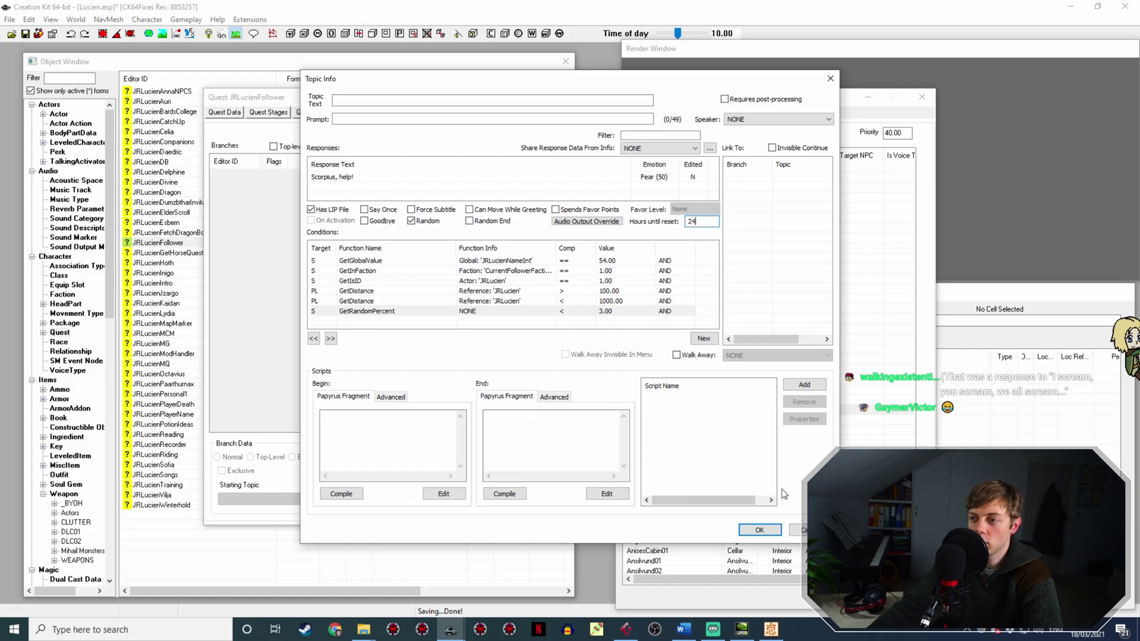
{"action": "left_click", "coordinate": [763, 529]}
Paste the copied GetRandomPercent condition into the "Terry, help!" info and move it to the end of the conditions.
{"action": "double_click", "coordinate": [536, 418]}
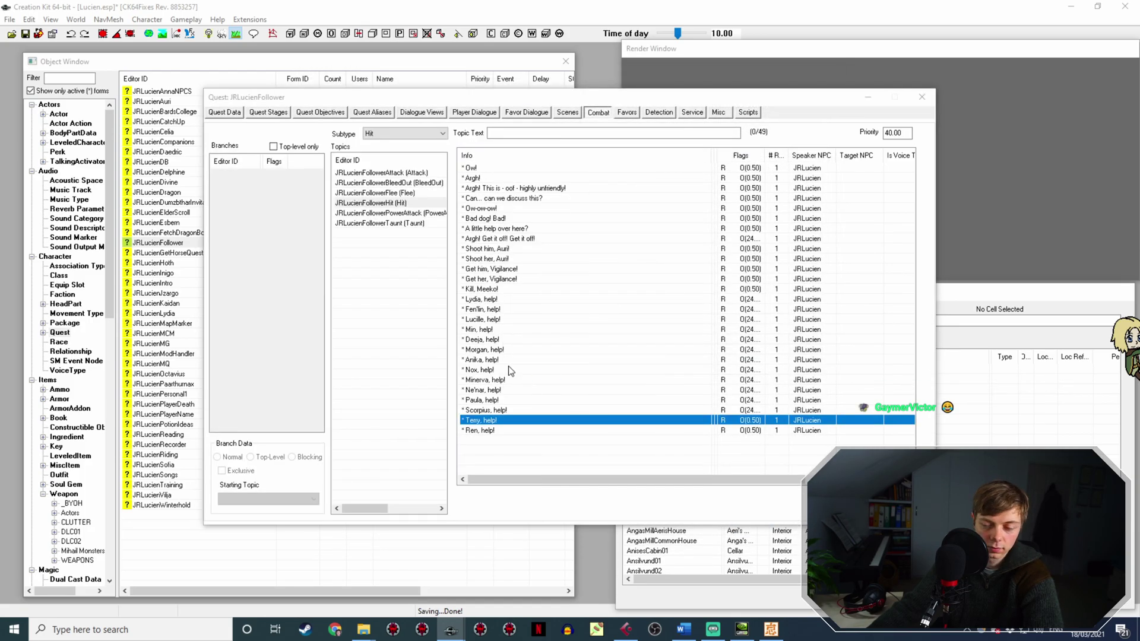
{"action": "right_click", "coordinate": [493, 307]}
{"action": "left_click", "coordinate": [514, 386]}
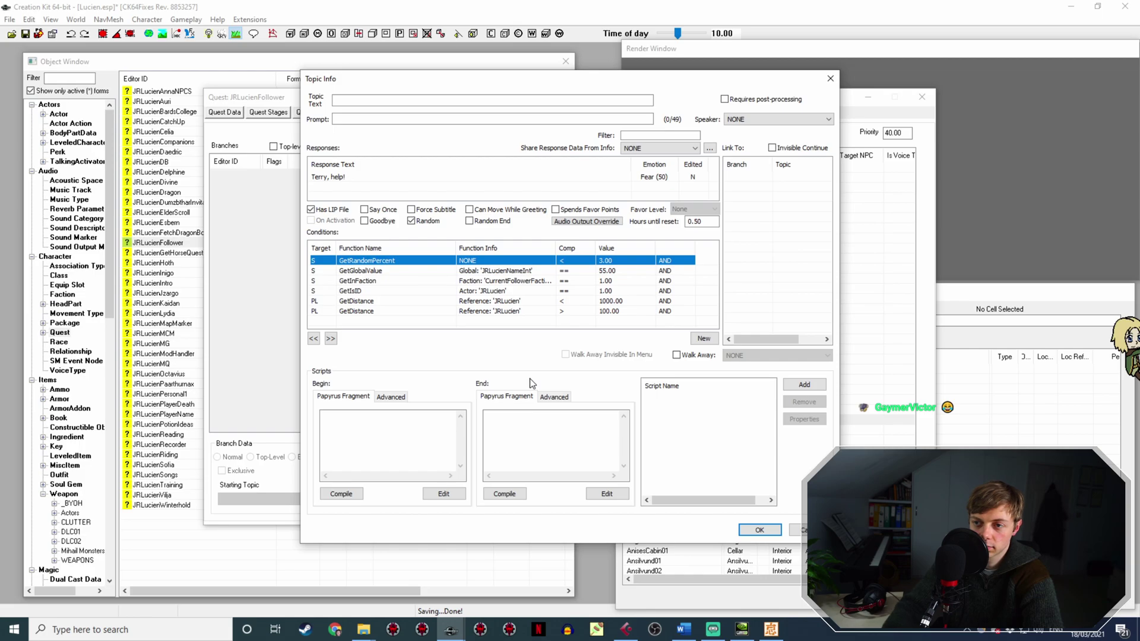
{"action": "key", "text": "Right"}
{"action": "key", "text": "Right"}
{"action": "key", "text": "Right"}
{"action": "key", "text": "Right"}
{"action": "key", "text": "Right"}
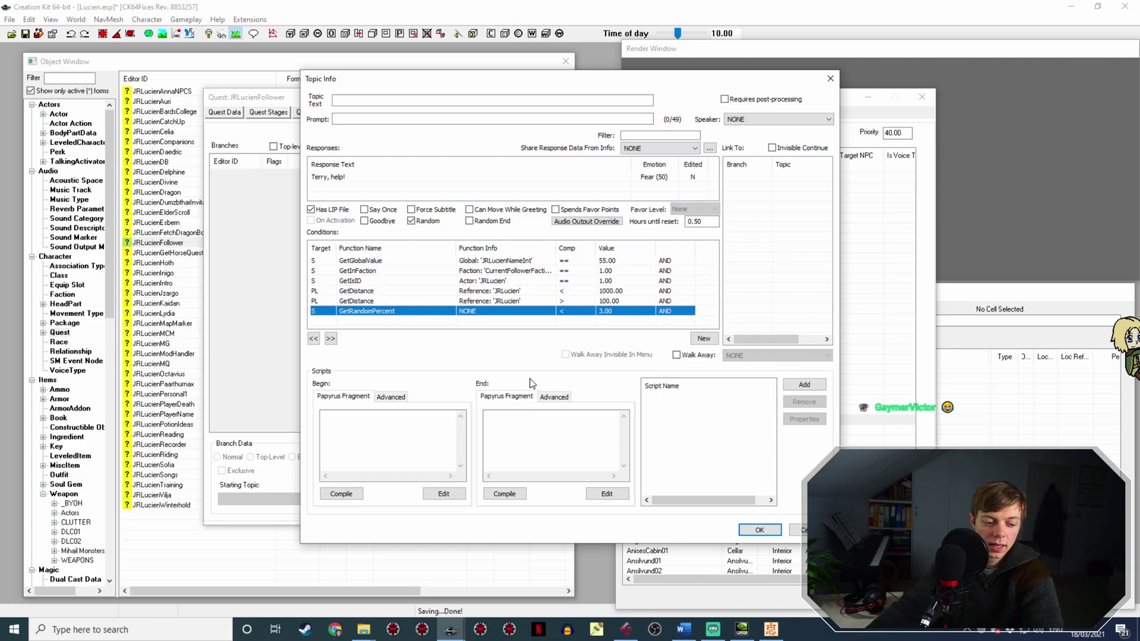
Set the hours until reset of the "Terry, help!" info to 24 and accept it.
{"action": "left_click_drag", "start_coordinate": [705, 225], "coordinate": [654, 214]}
{"action": "type", "text": "2"}
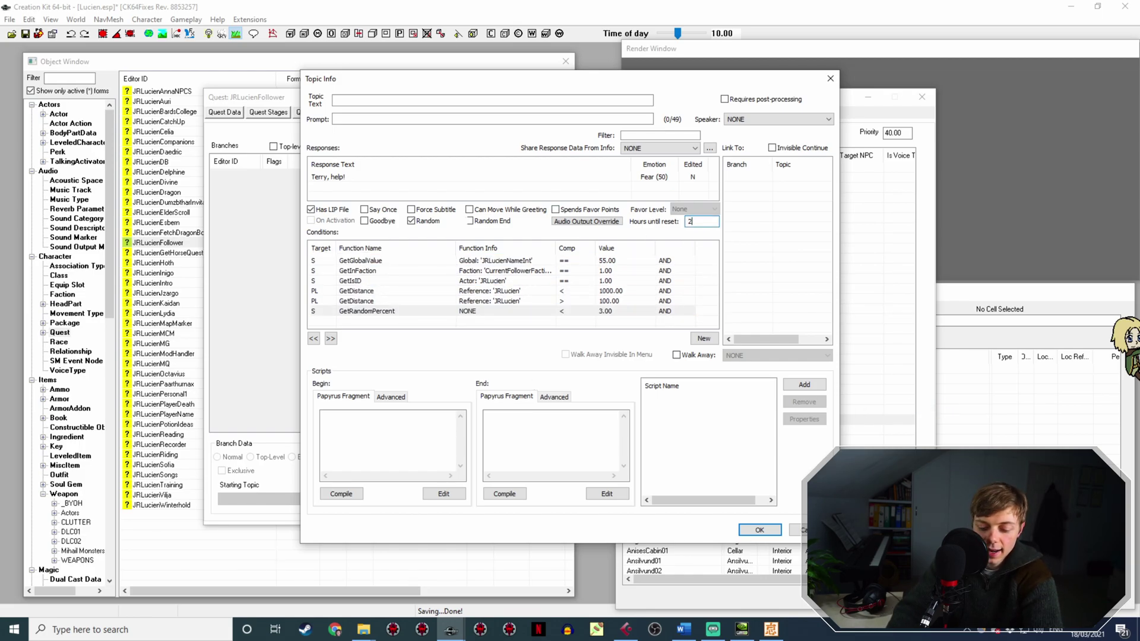
{"action": "type", "text": "4"}
{"action": "key", "text": "Return"}
Paste the copied GetRandomPercent condition into the "Ren, help!" info and move it to the end of the conditions.
{"action": "left_click", "coordinate": [474, 429]}
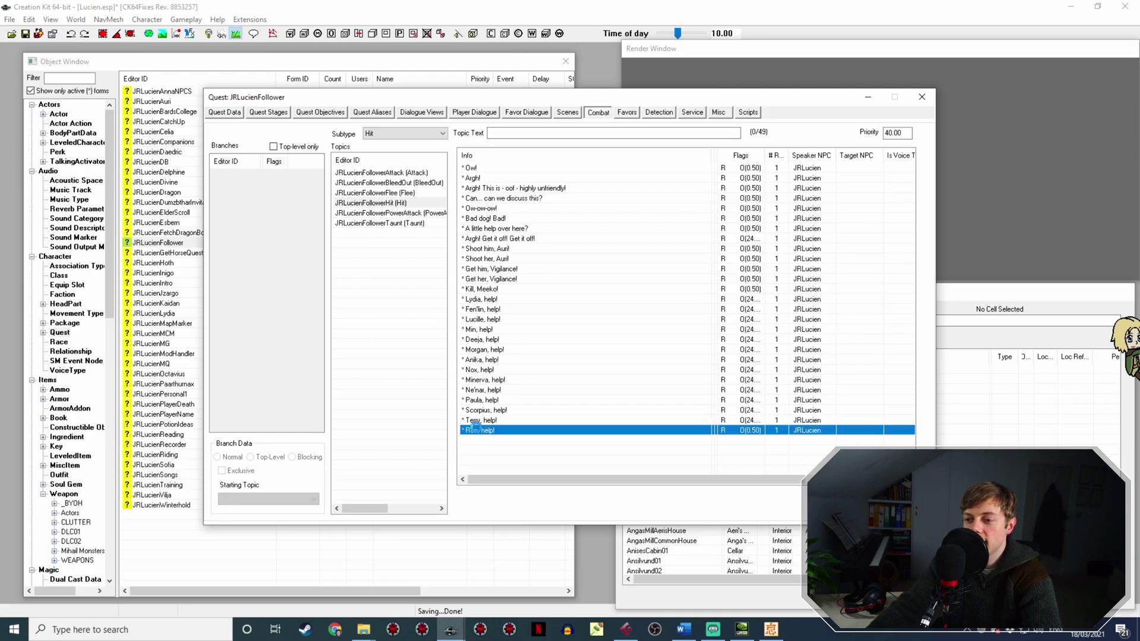
{"action": "right_click", "coordinate": [448, 318]}
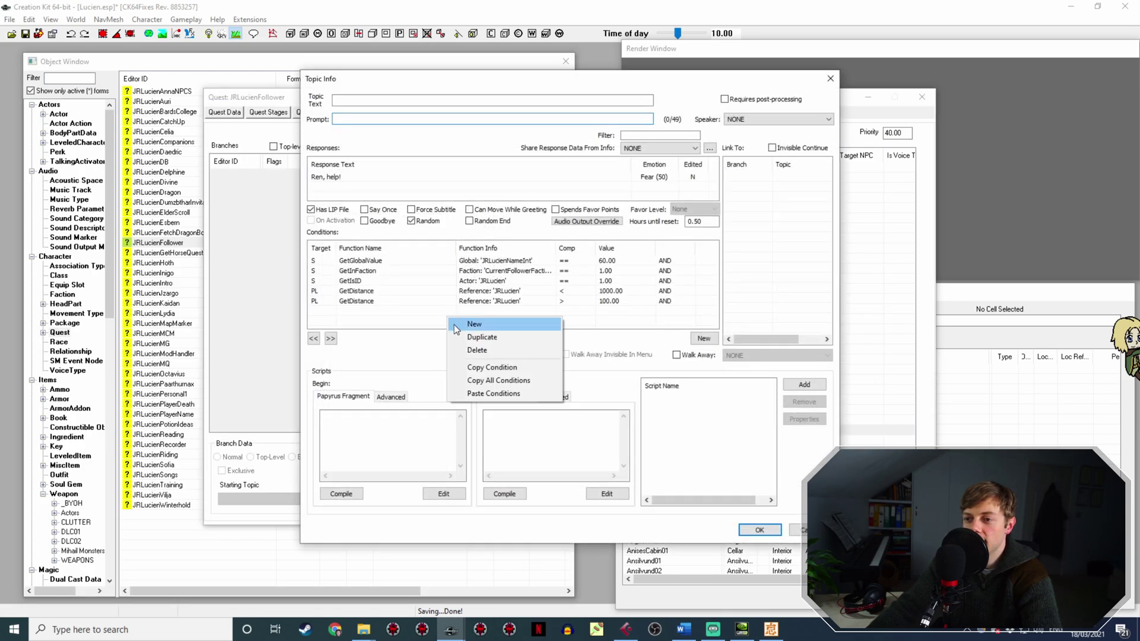
{"action": "left_click", "coordinate": [503, 393]}
{"action": "key", "text": "Down"}
{"action": "key", "text": "Down"}
{"action": "key", "text": "Down"}
{"action": "key", "text": "Down"}
{"action": "key", "text": "Down"}
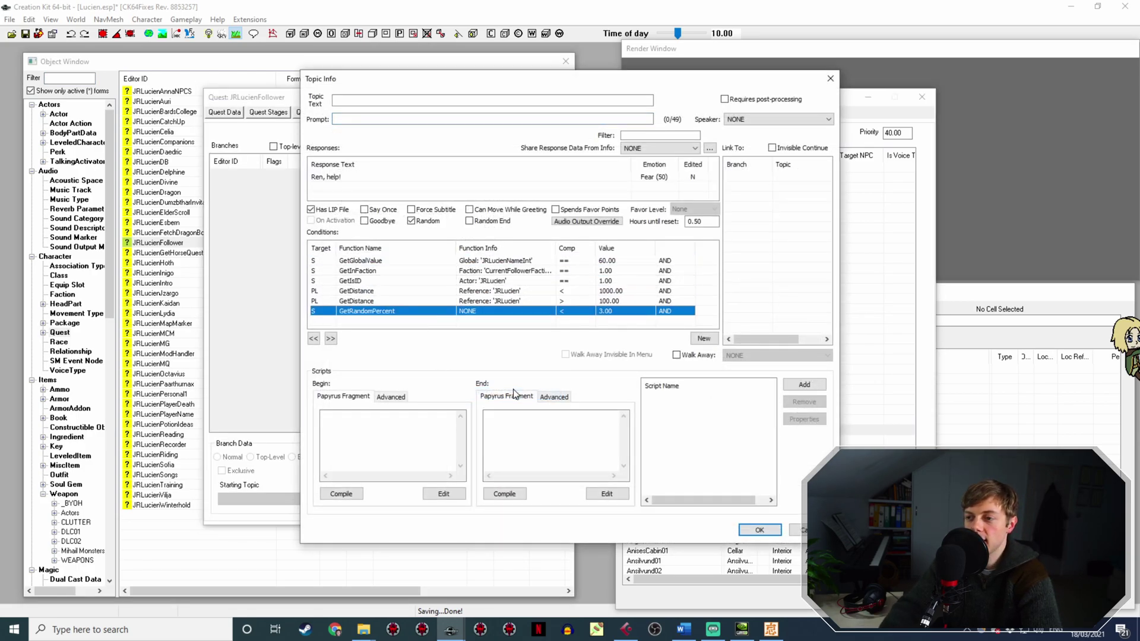
Set the hours until reset of the "Ren, help!" info to 24 and accept it.
{"action": "double_click", "coordinate": [714, 220]}
{"action": "type", "text": "2"}
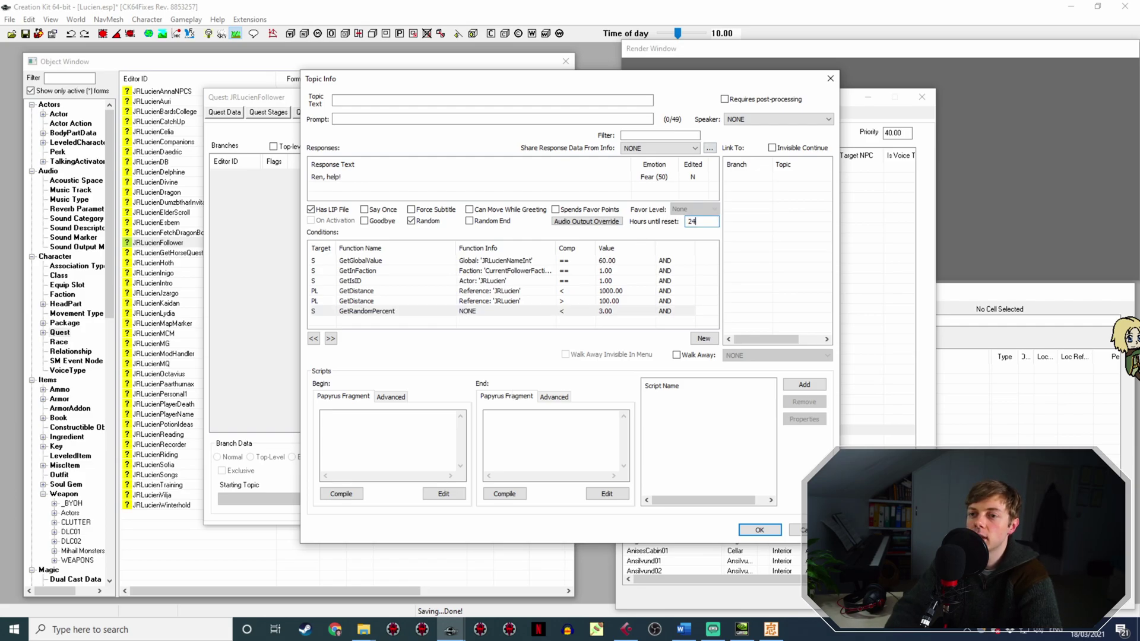
{"action": "type", "text": "4"}
{"action": "key", "text": "Return"}
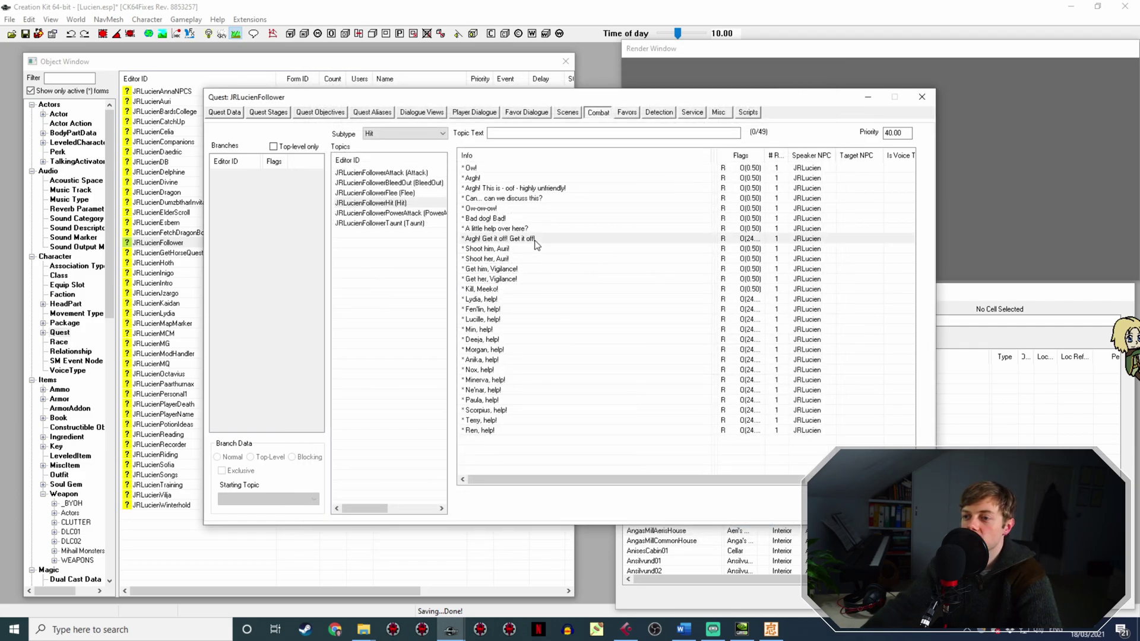
Paste the copied GetRandomPercent condition at the end of the "Can... can we discuss this?" info and accept it with 24 hours until reset.
{"action": "double_click", "coordinate": [534, 239]}
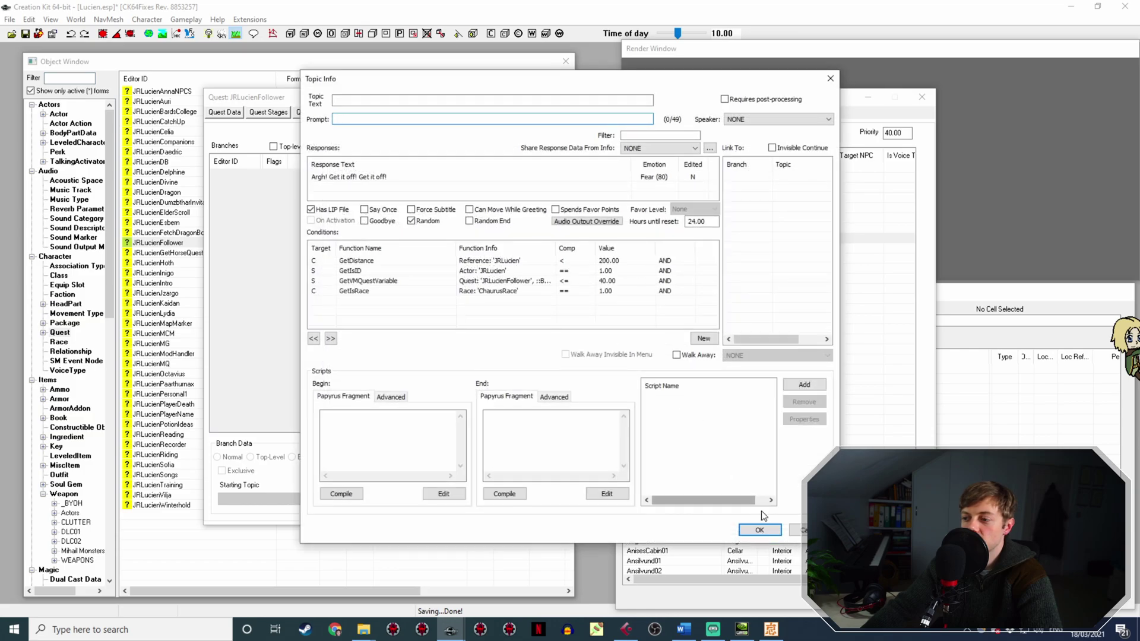
{"action": "left_click", "coordinate": [751, 525]}
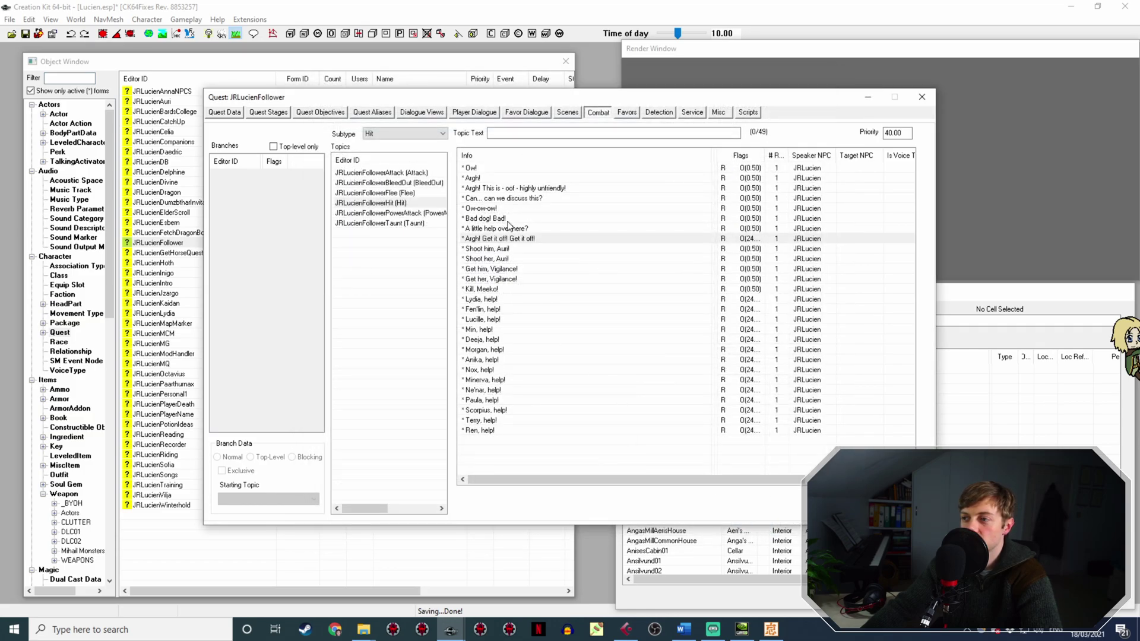
{"action": "double_click", "coordinate": [531, 198]}
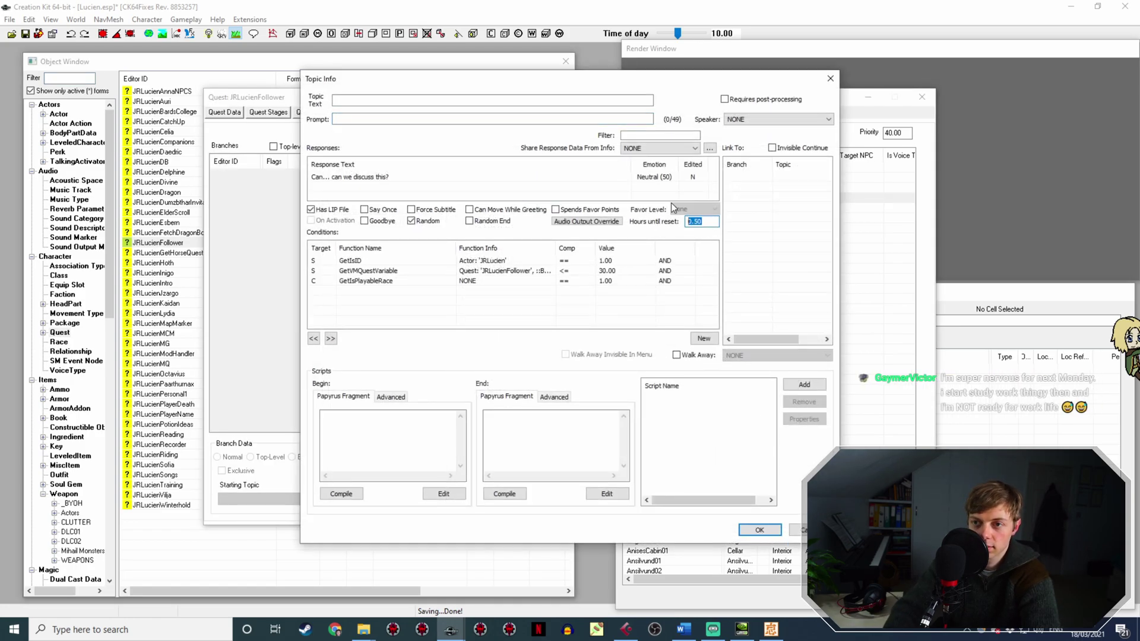
{"action": "right_click", "coordinate": [430, 302]}
{"action": "left_click", "coordinate": [521, 372]}
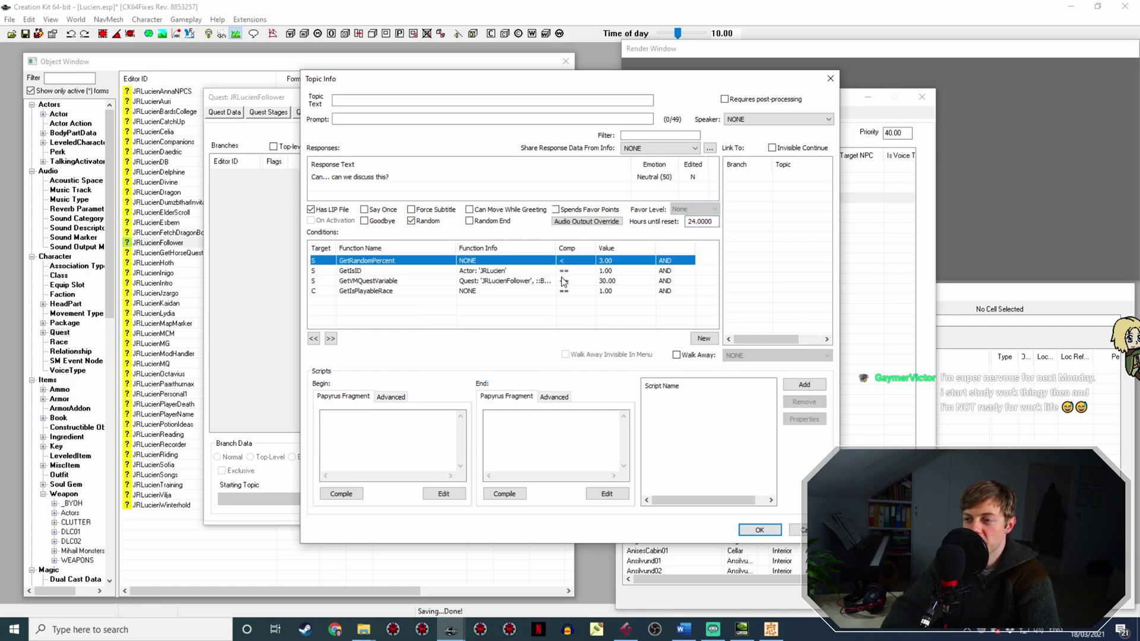
{"action": "key", "text": "Right"}
{"action": "key", "text": "Right"}
{"action": "key", "text": "Right"}
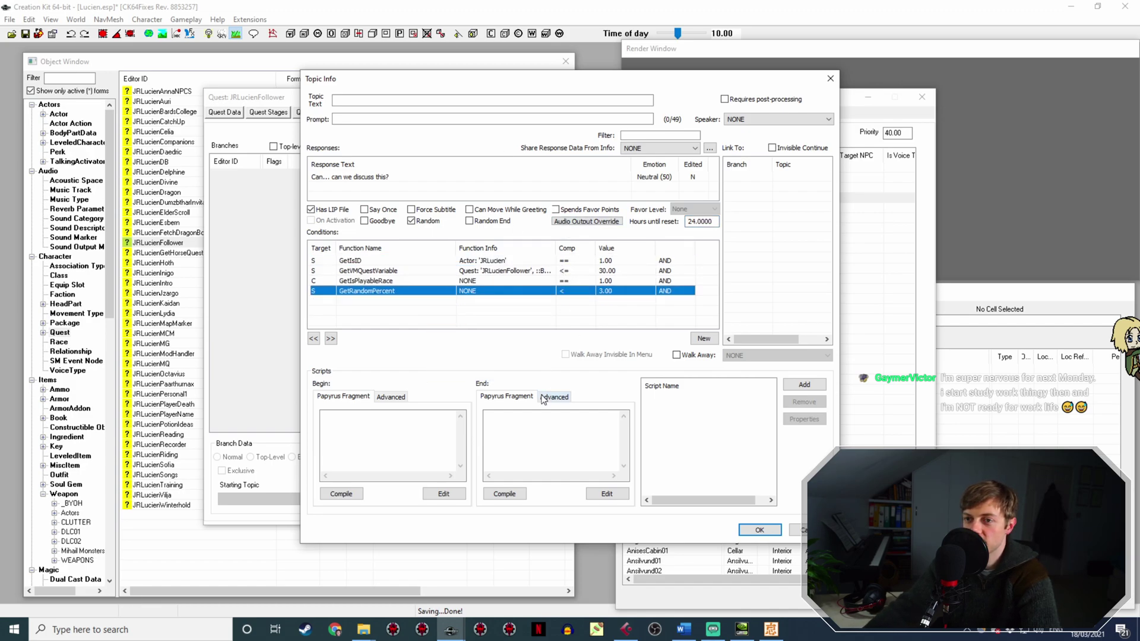
{"action": "left_click", "coordinate": [767, 531]}
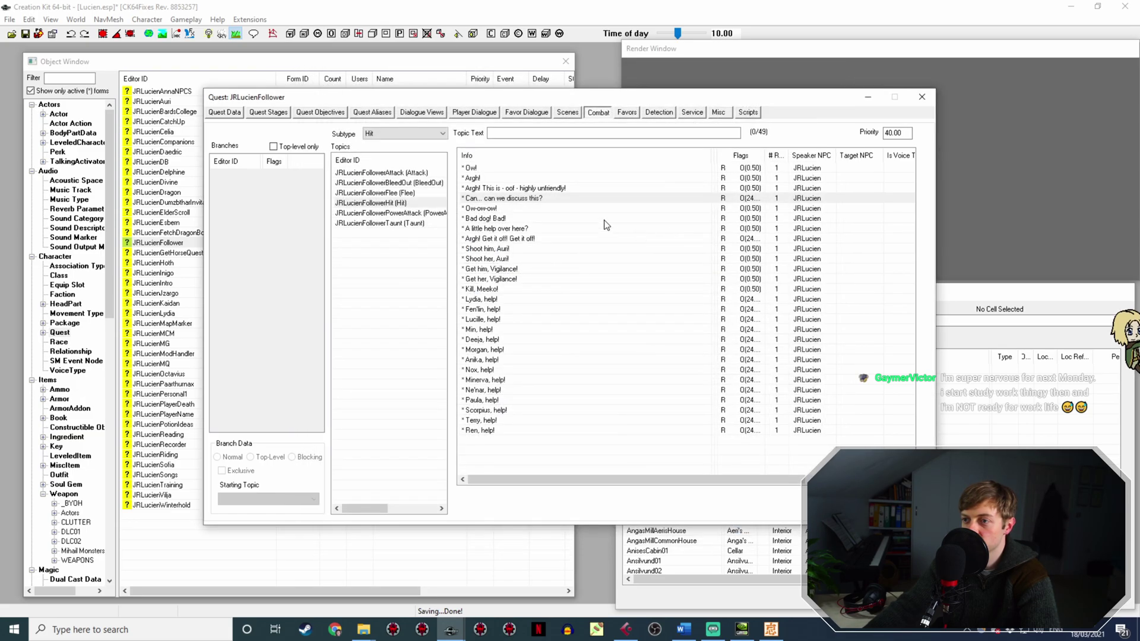
Paste the copied GetRandomPercent condition at the end of the "Argh! This is - oof - highly unfriendly!" info and accept with 24 hours until reset.
{"action": "left_click", "coordinate": [553, 188]}
{"action": "right_click", "coordinate": [489, 300]}
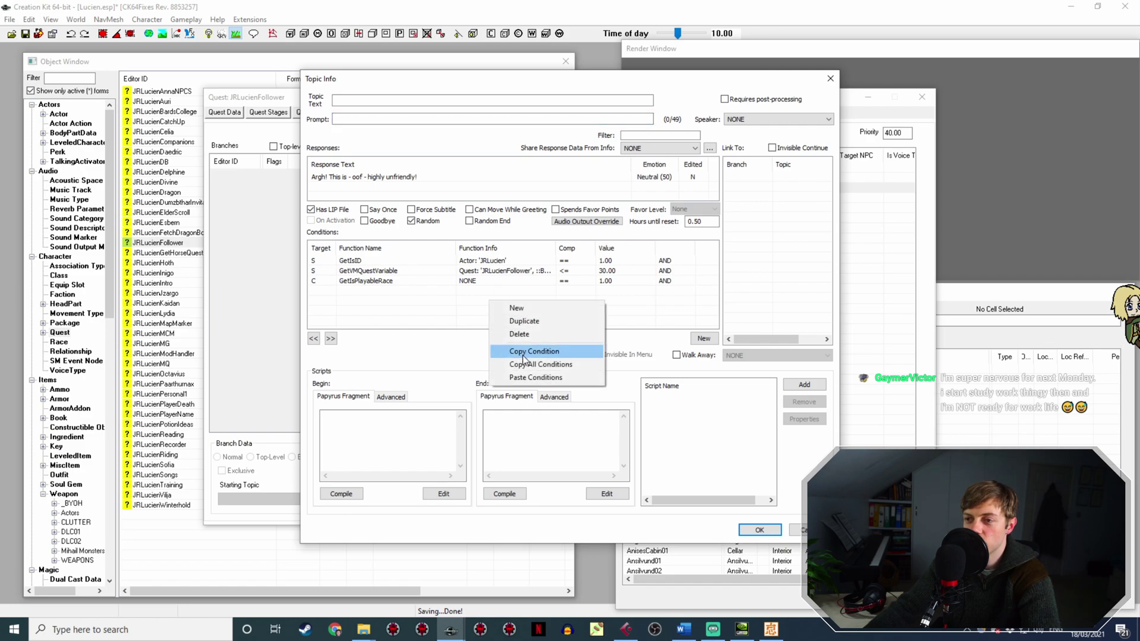
{"action": "left_click", "coordinate": [534, 378]}
{"action": "key", "text": "ctrl+Down"}
{"action": "key", "text": "ctrl+Down"}
{"action": "key", "text": "ctrl+Down"}
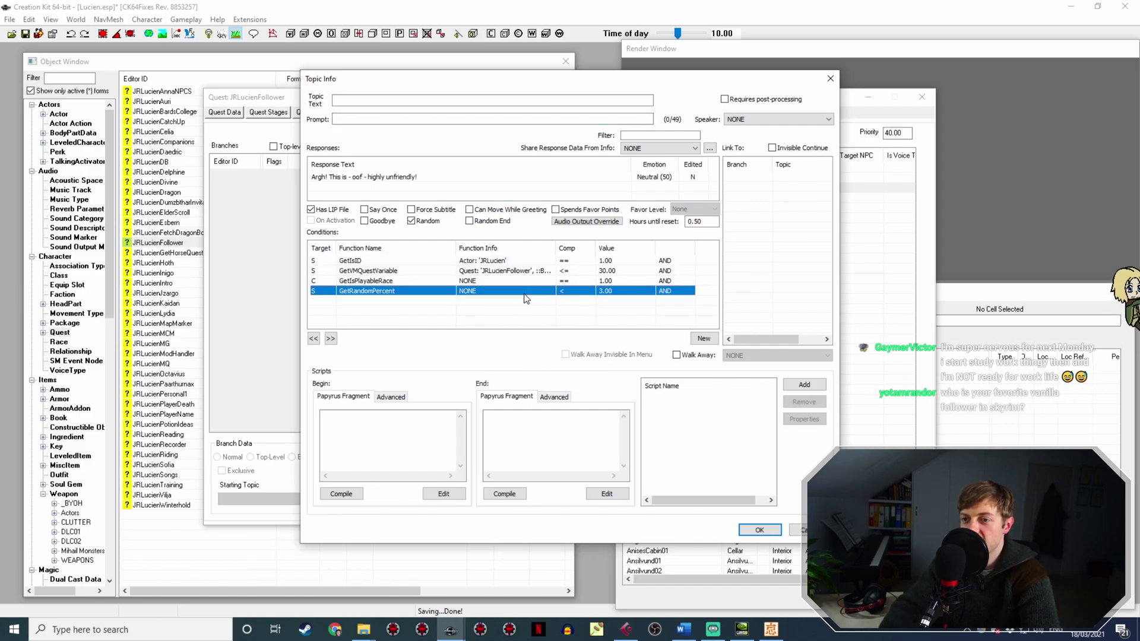
{"action": "left_click_drag", "start_coordinate": [712, 222], "coordinate": [668, 199]}
{"action": "type", "text": "24"}
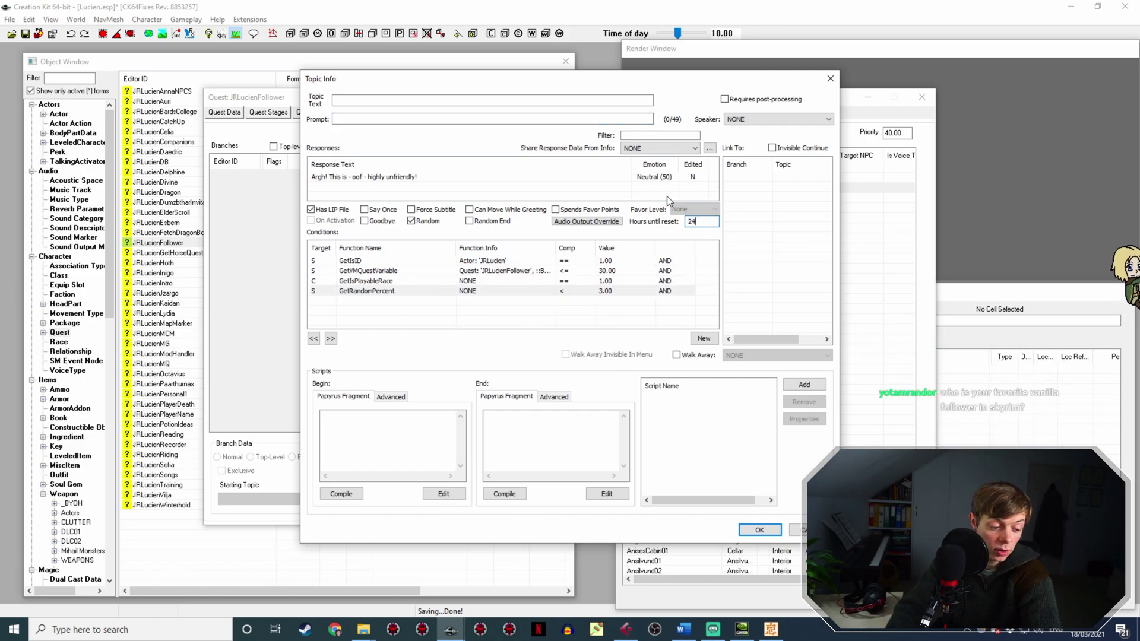
{"action": "key", "text": "Return"}
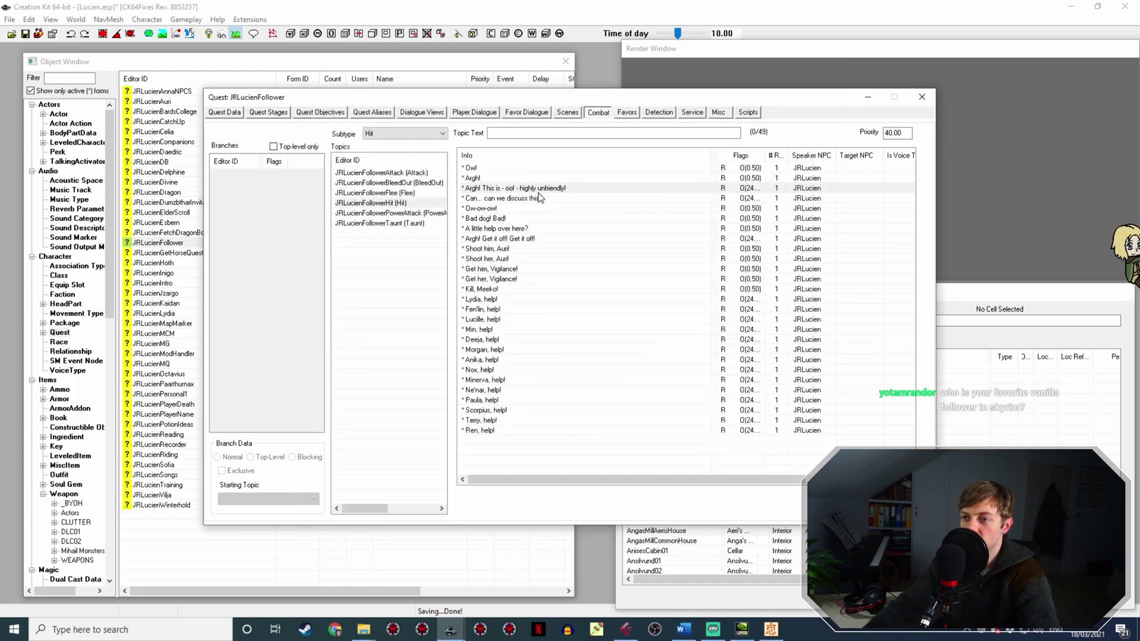
Set the "Ow-ow-ow!" info to 24 hours until reset and paste the copied GetRandomPercent condition below its GetIsID condition.
{"action": "double_click", "coordinate": [530, 209]}
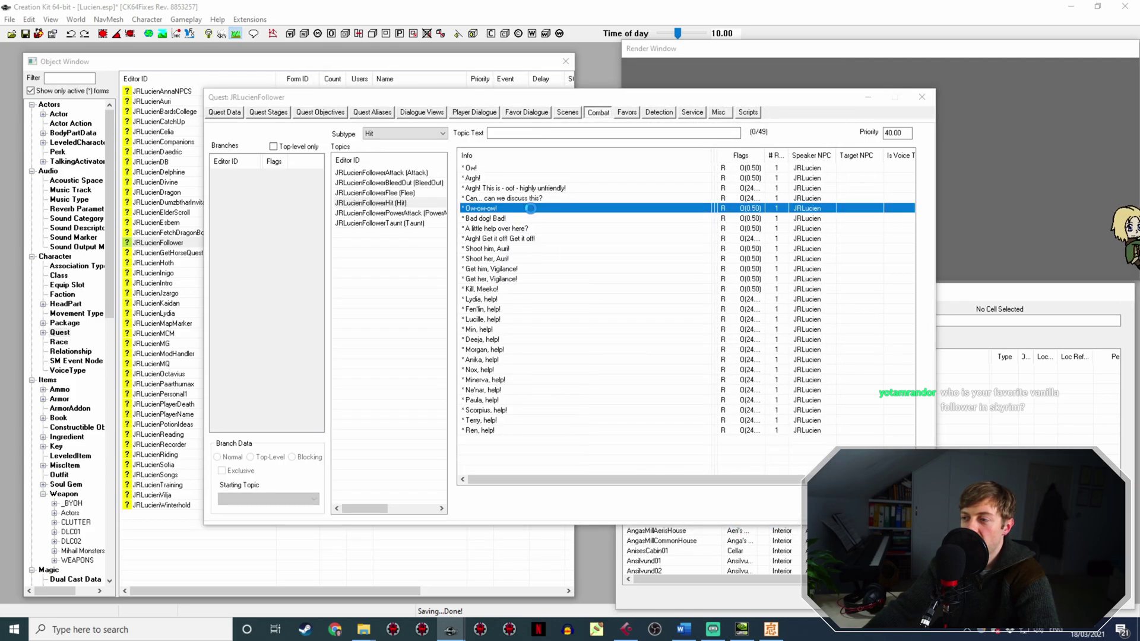
{"action": "double_click", "coordinate": [695, 221]}
{"action": "type", "text": "24"}
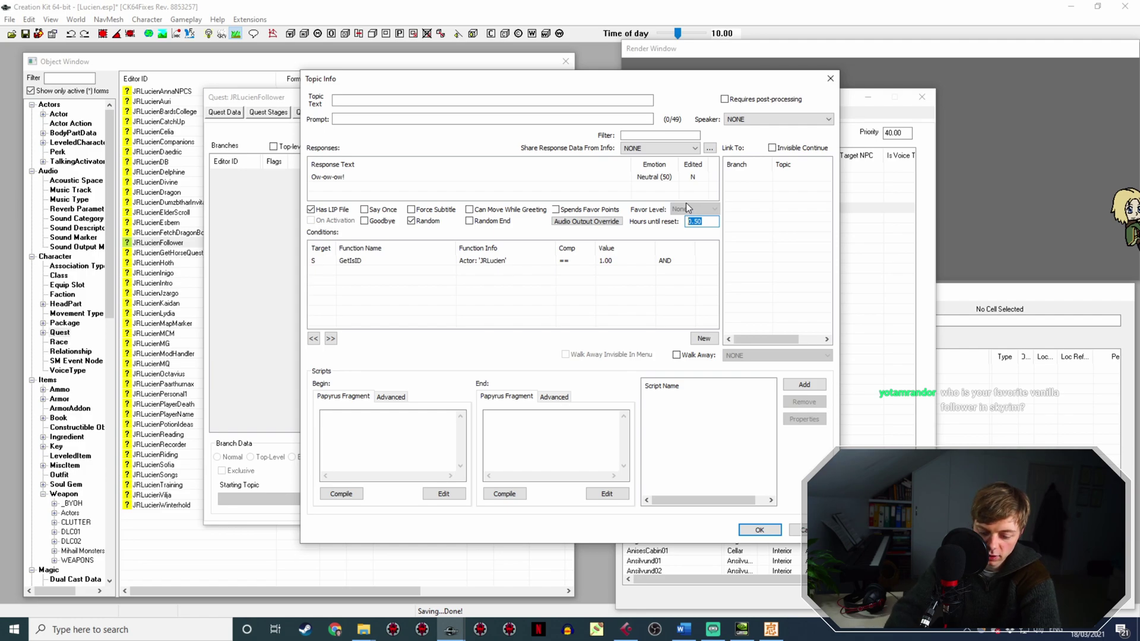
{"action": "right_click", "coordinate": [430, 297]}
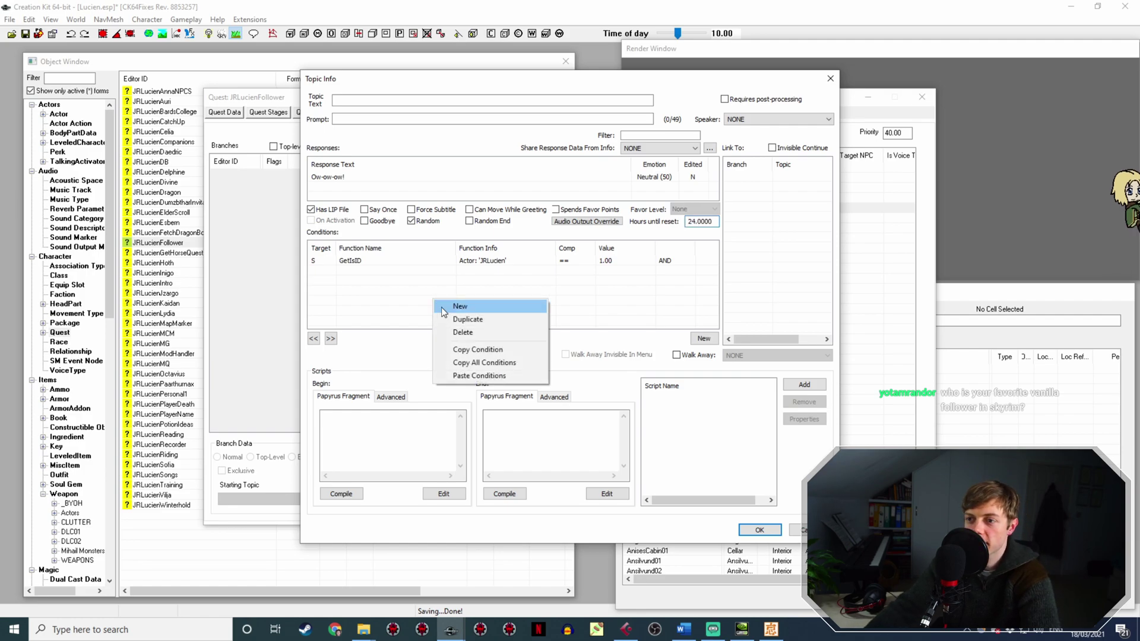
{"action": "left_click", "coordinate": [497, 380]}
{"action": "key", "text": "Right"}
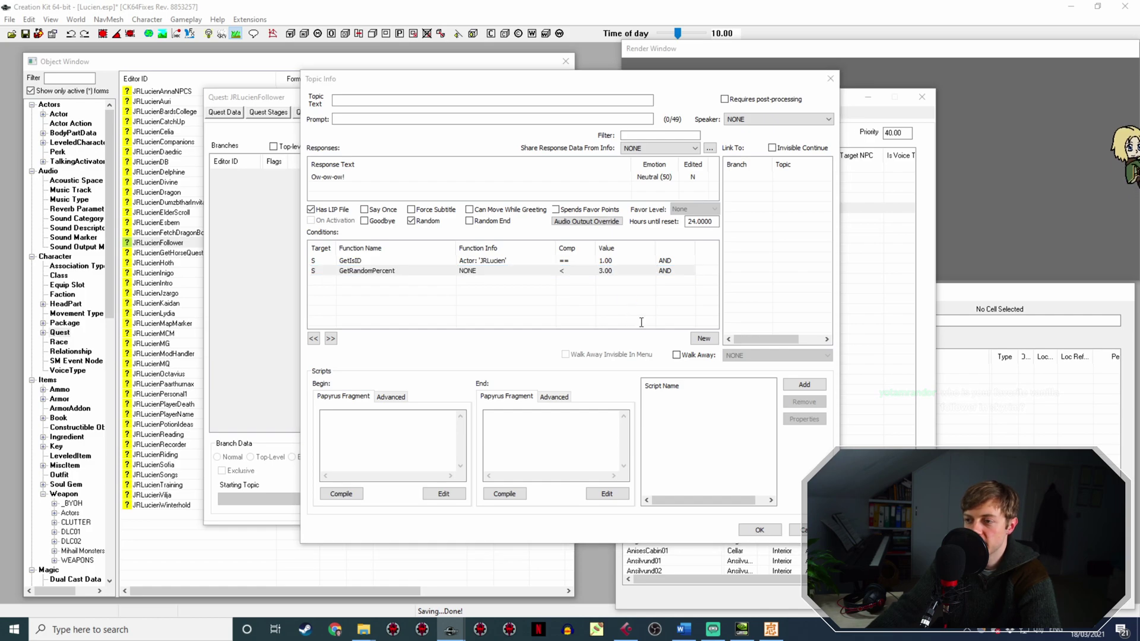
Change the GetRandomPercent value of the "Ow-ow-ow!" info to 10 and accept the info.
{"action": "type", "text": "10"}
{"action": "key", "text": "Return"}
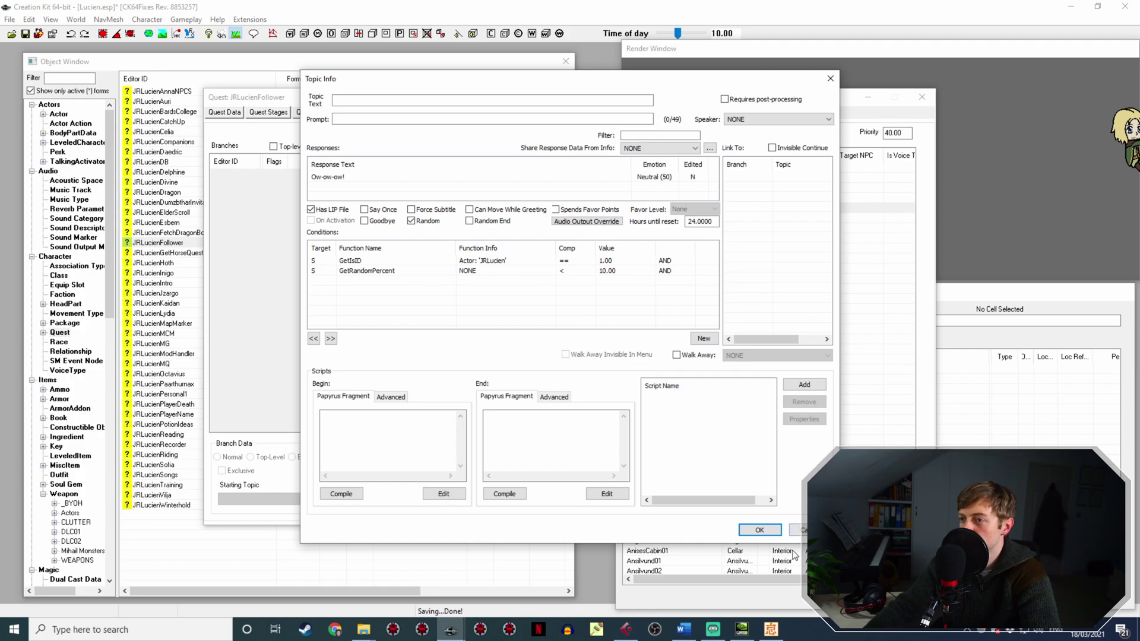
{"action": "left_click", "coordinate": [763, 528]}
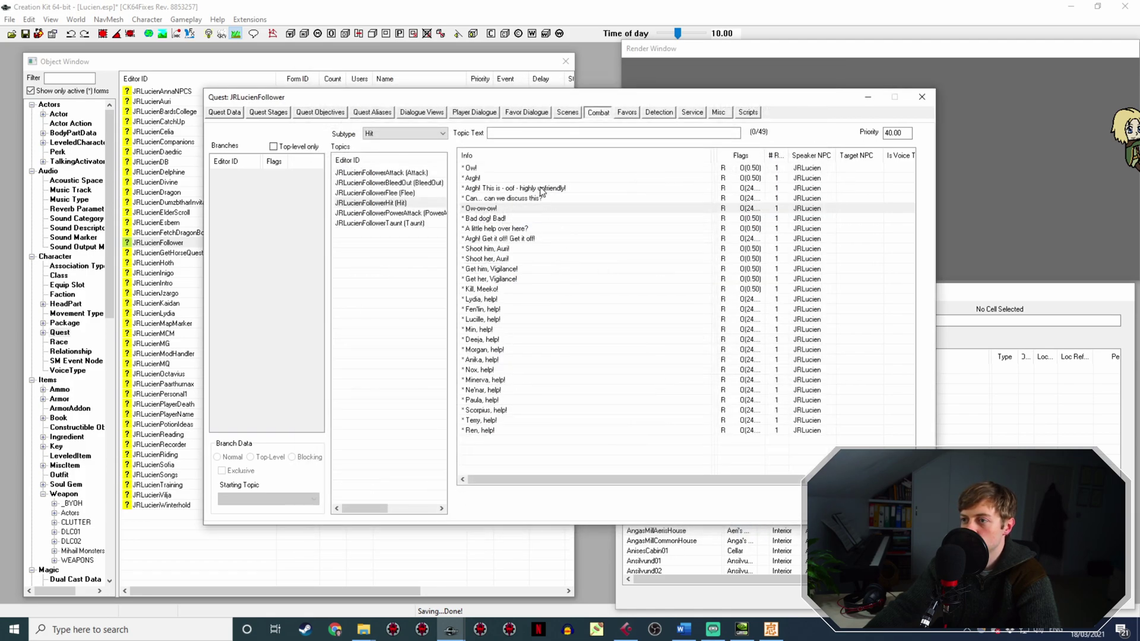
Set the hours until reset of the "Bad dog! Bad!" info to 24 and accept it.
{"action": "left_click", "coordinate": [538, 169]}
{"action": "left_click", "coordinate": [522, 179]}
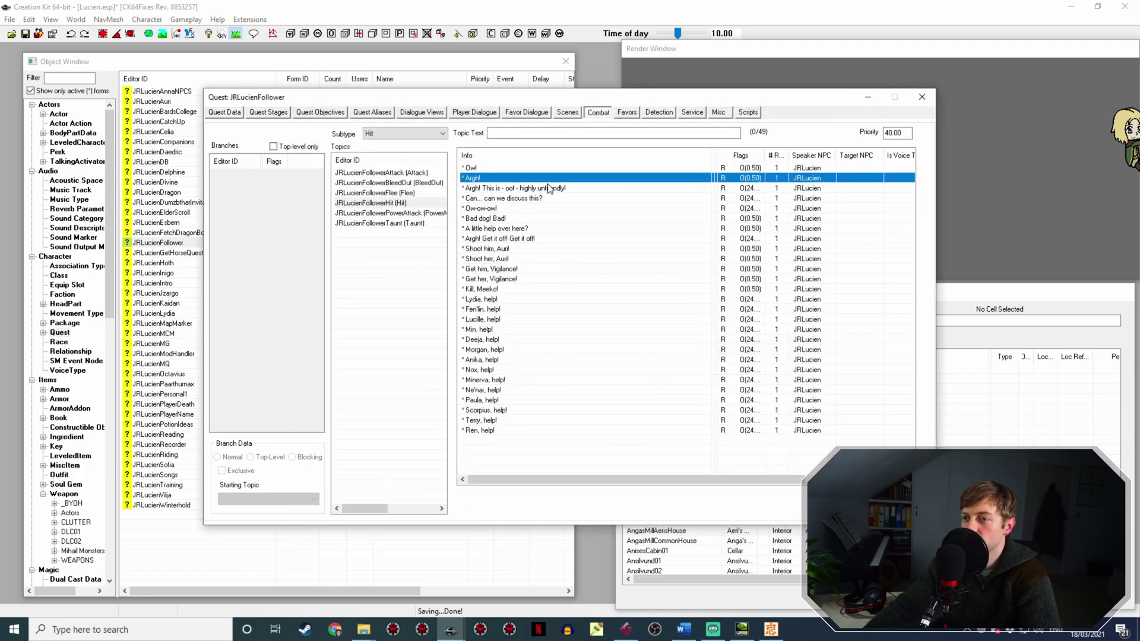
{"action": "double_click", "coordinate": [508, 219]}
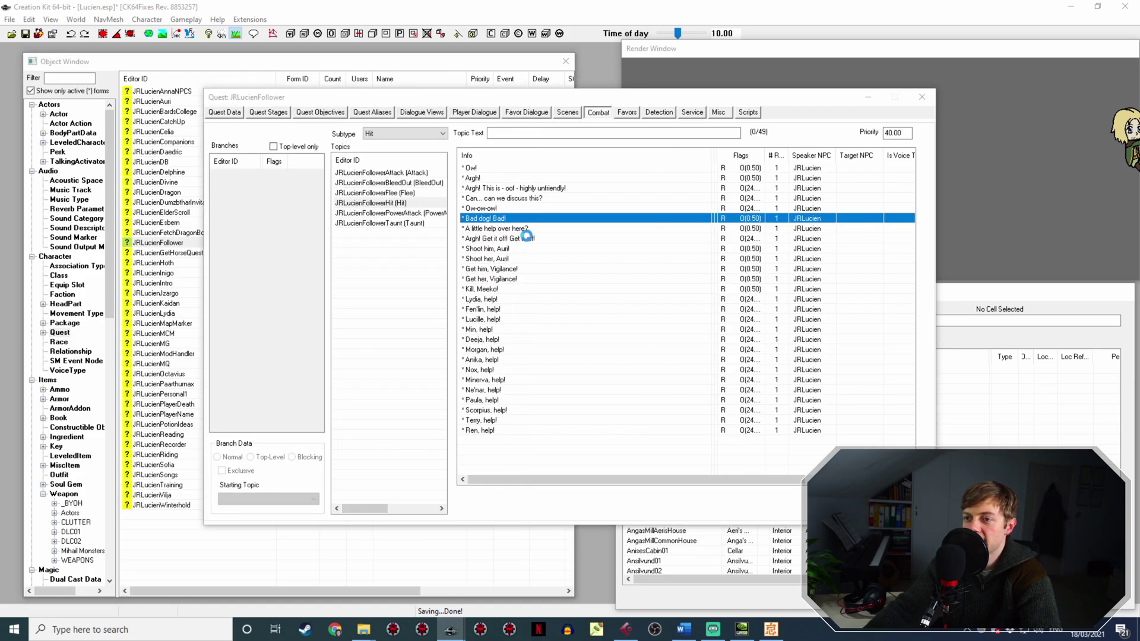
{"action": "type", "text": "24"}
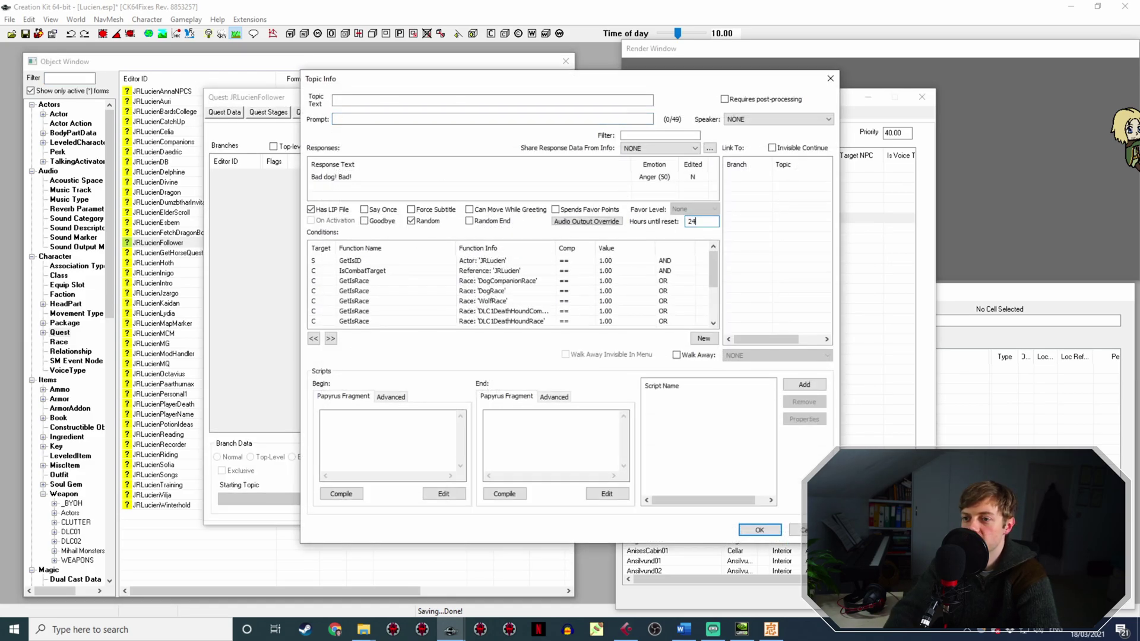
{"action": "key", "text": "Return"}
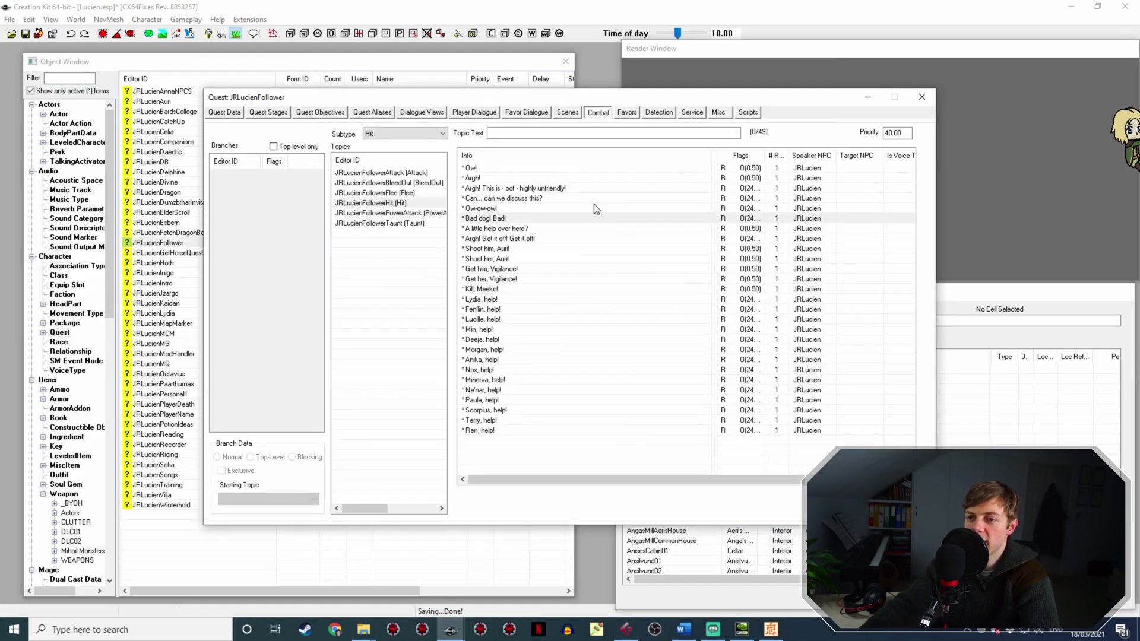
Set the hours until reset of the "A little help over here?" info to 24 and accept it.
{"action": "double_click", "coordinate": [571, 229]}
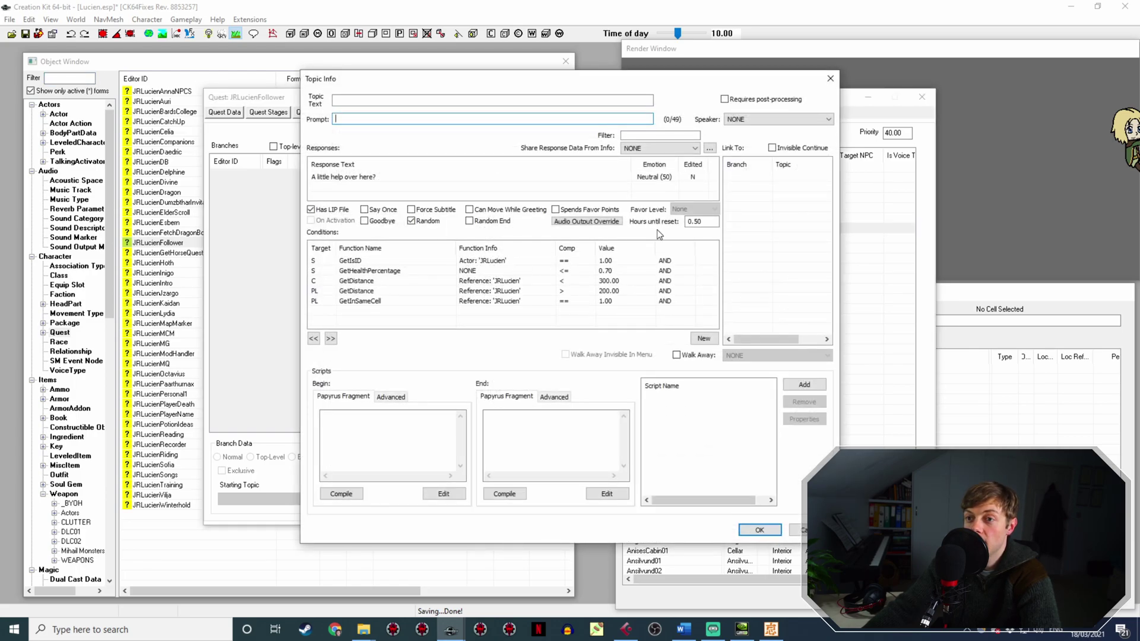
{"action": "type", "text": "24"}
{"action": "key", "text": "Return"}
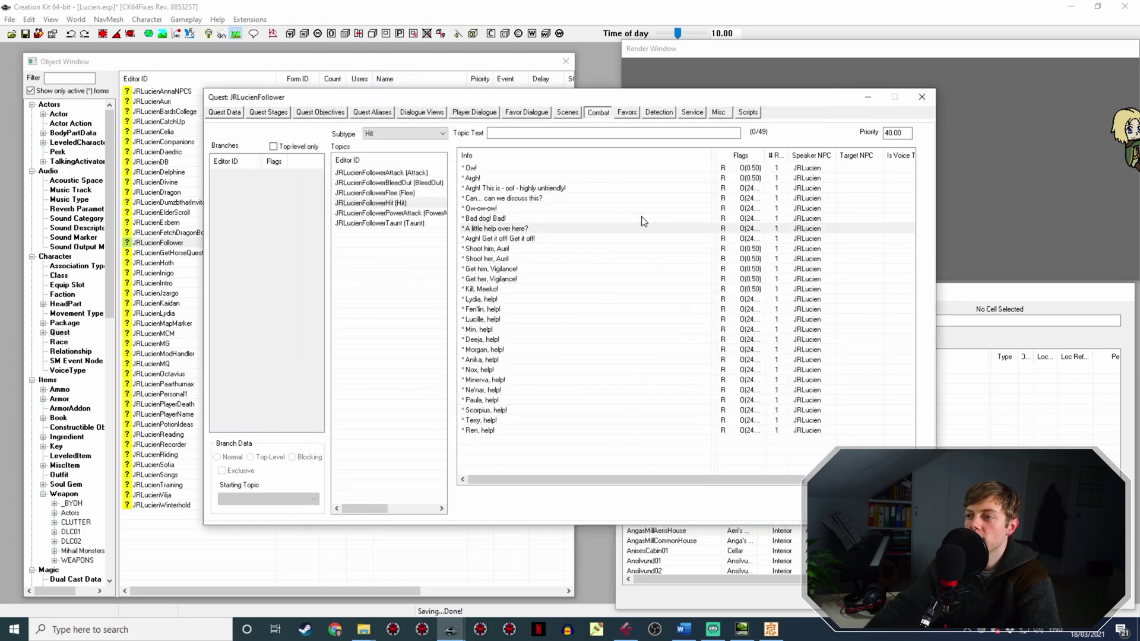
Set the hours until reset to 24 for both the "Shoot him, Auri!" and "Shoot her, Auri!" infos.
{"action": "double_click", "coordinate": [531, 250]}
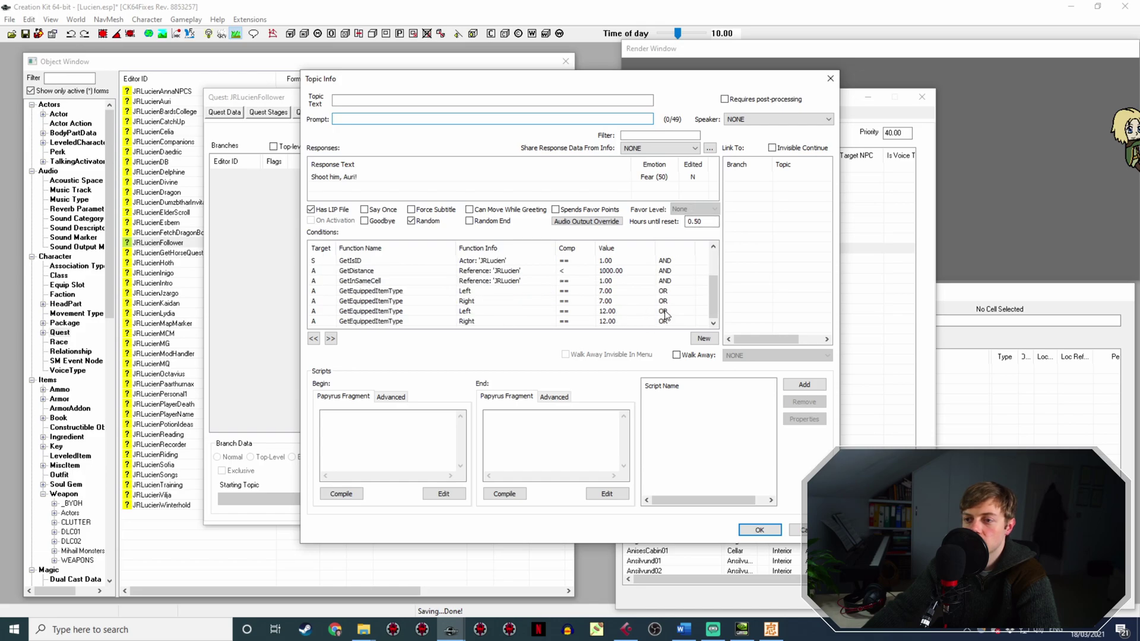
{"action": "type", "text": "24"}
{"action": "key", "text": "Return"}
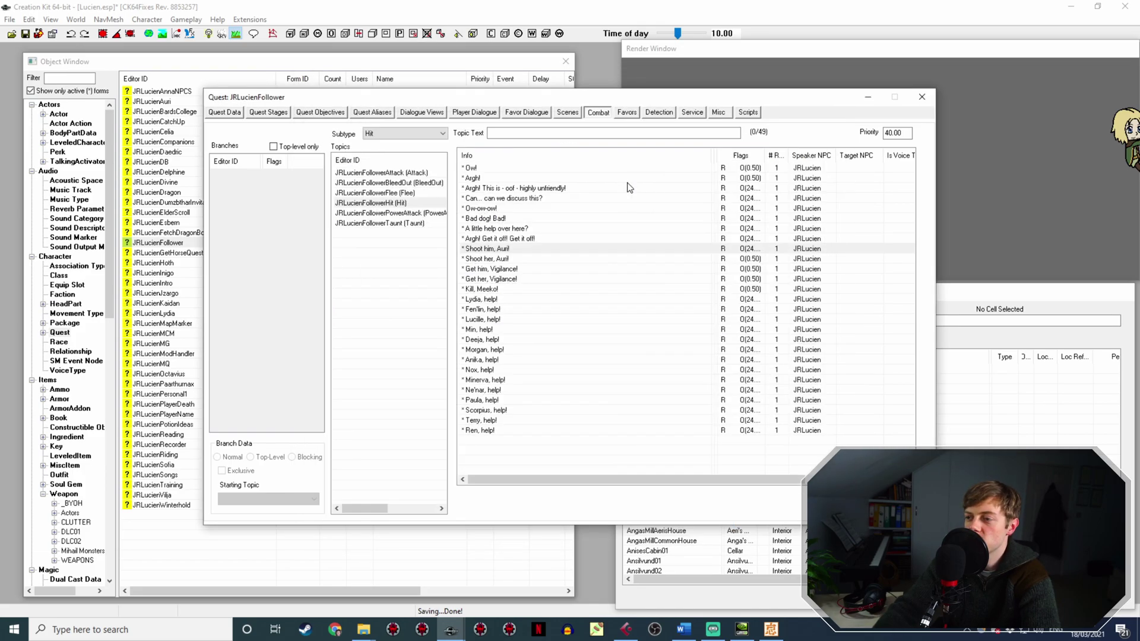
{"action": "double_click", "coordinate": [629, 259]}
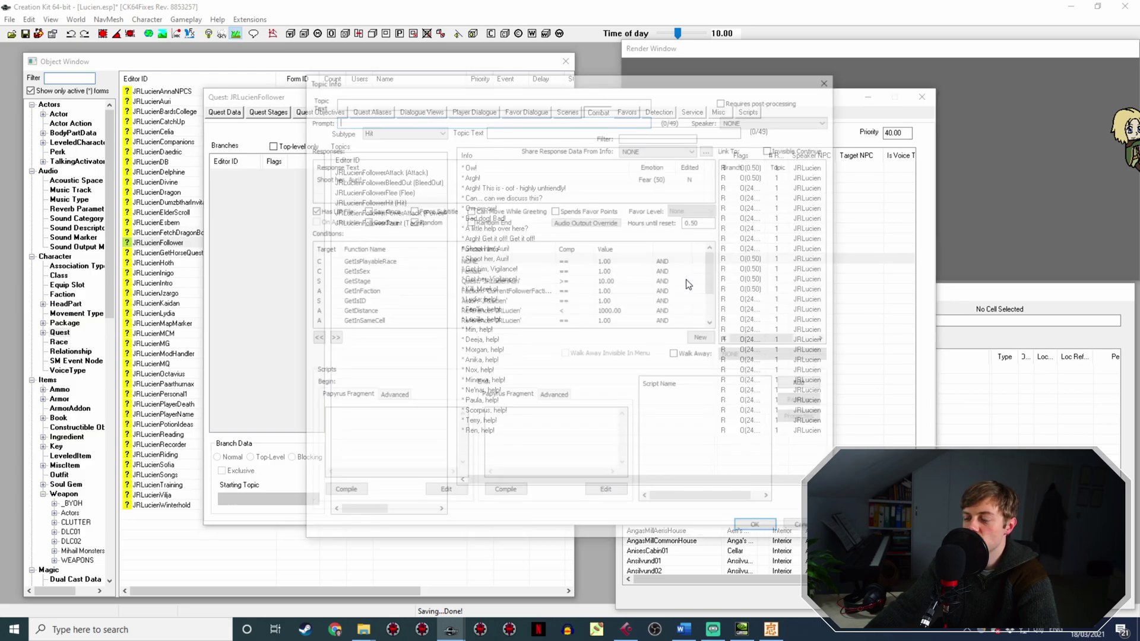
{"action": "type", "text": "24"}
{"action": "key", "text": "Return"}
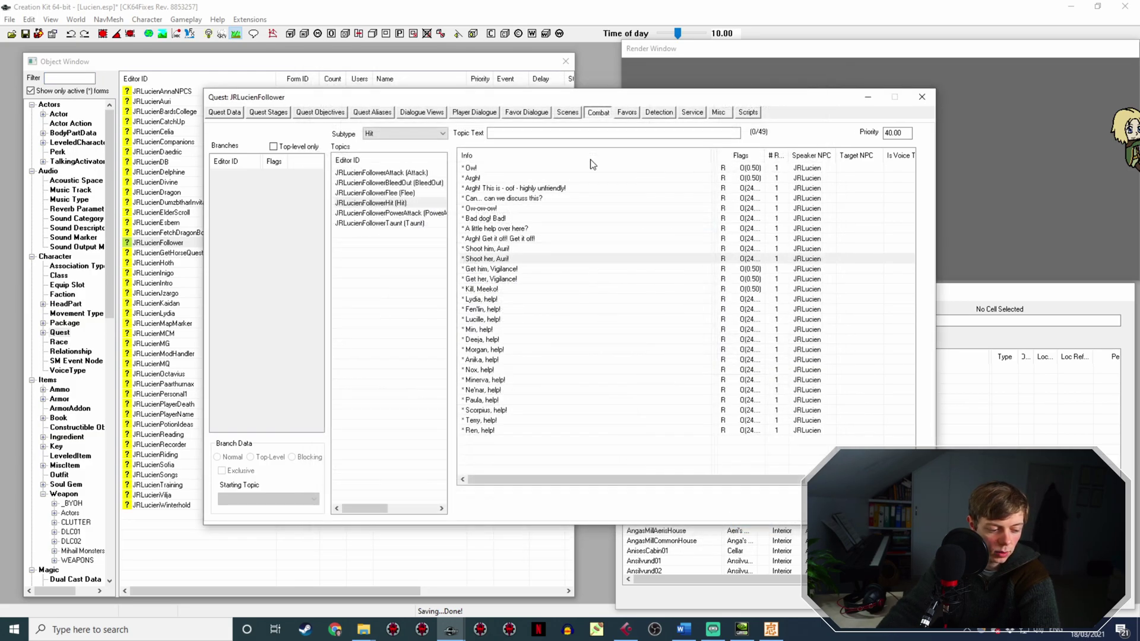
Set the hours until reset to 24 for both the "Get him, Vigilance!" and "Get her, Vigilance!" infos.
{"action": "left_click", "coordinate": [625, 269]}
{"action": "double_click", "coordinate": [623, 268]}
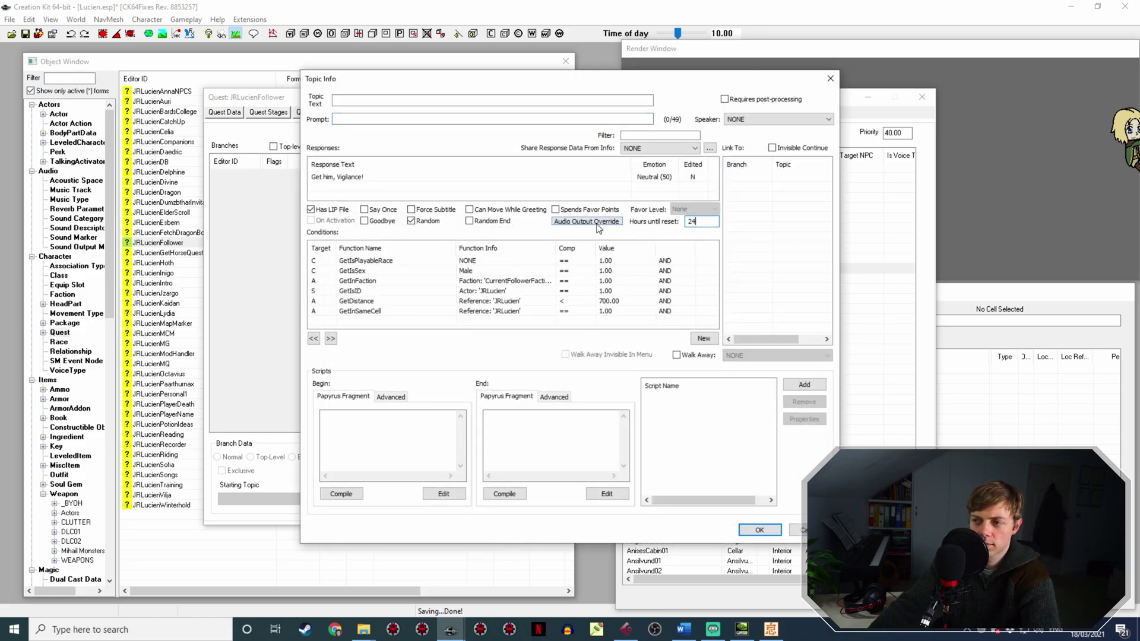
{"action": "key", "text": "Return"}
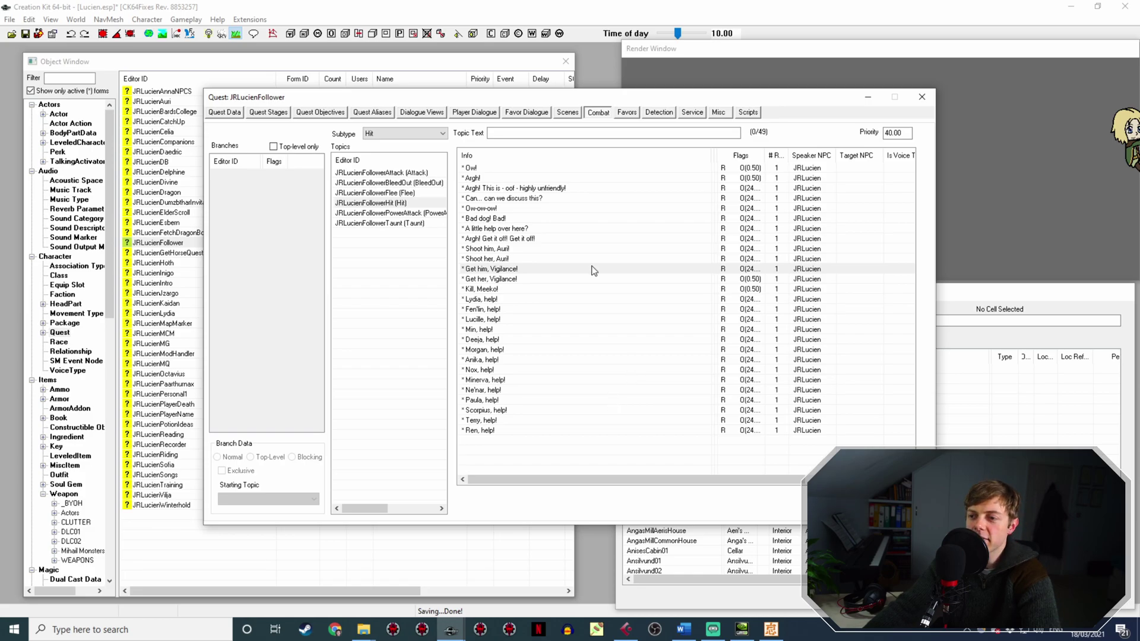
{"action": "double_click", "coordinate": [528, 280]}
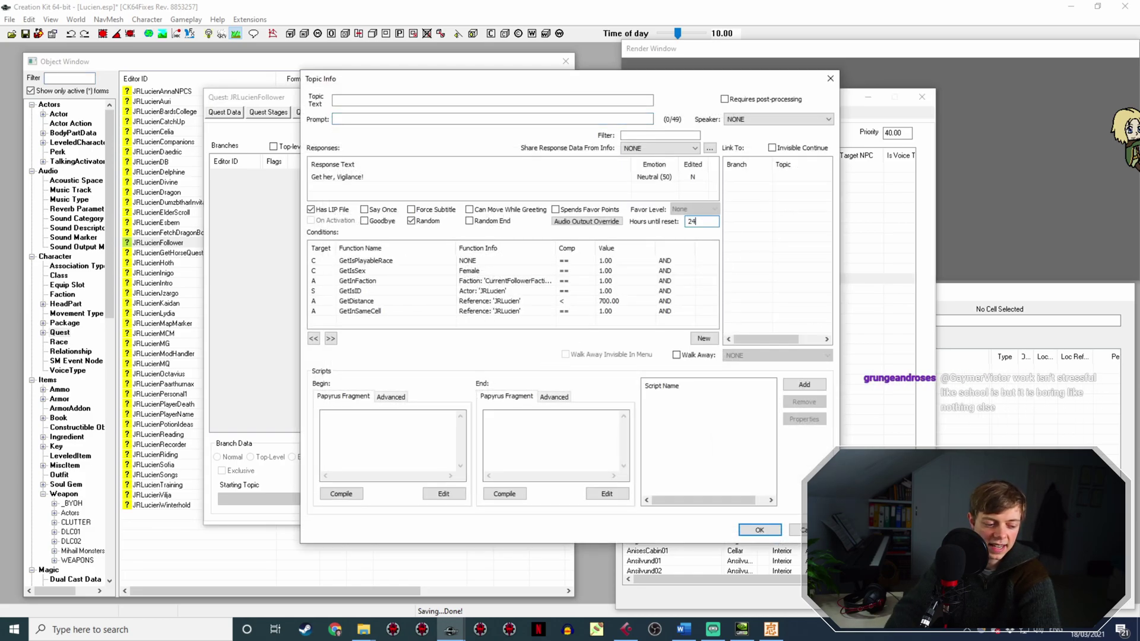
{"action": "key", "text": "Return"}
Set the "Kill, Meeko!" info's hours until reset to 24 and its GetDistance condition value to 800, and accept the info.
{"action": "double_click", "coordinate": [613, 288]}
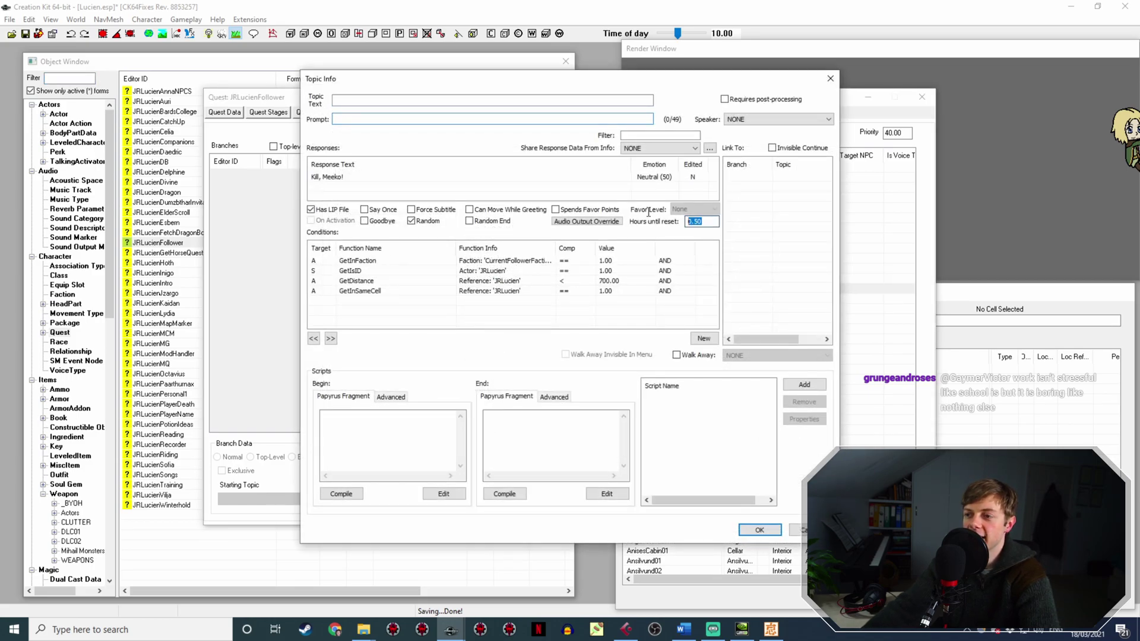
{"action": "left_click", "coordinate": [604, 280]}
{"action": "double_click", "coordinate": [652, 281]}
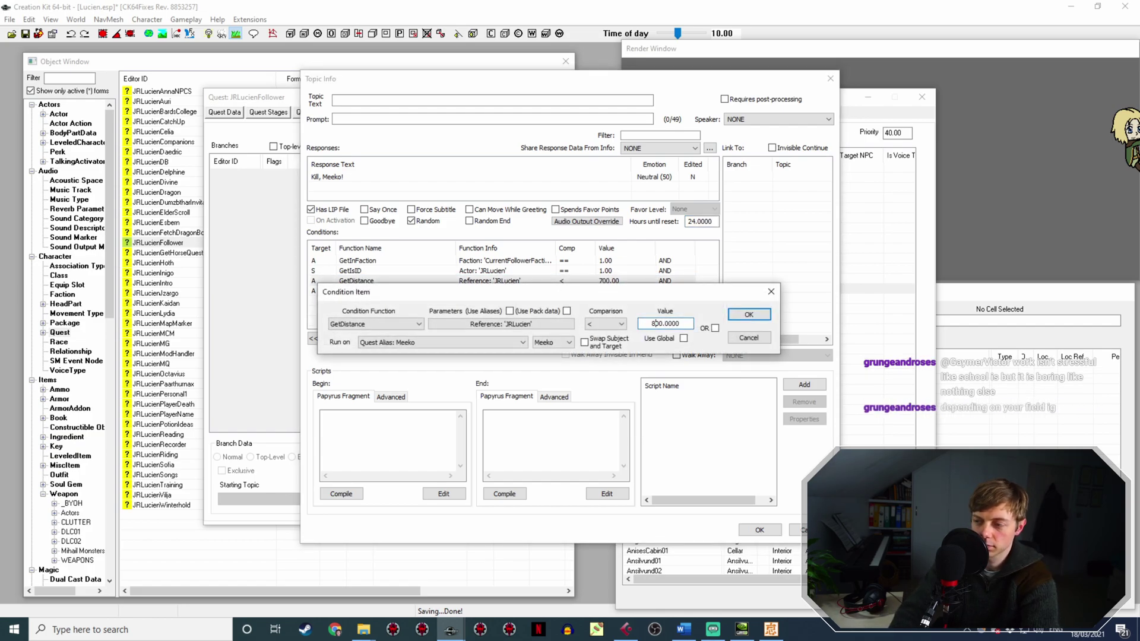
{"action": "key", "text": "Return"}
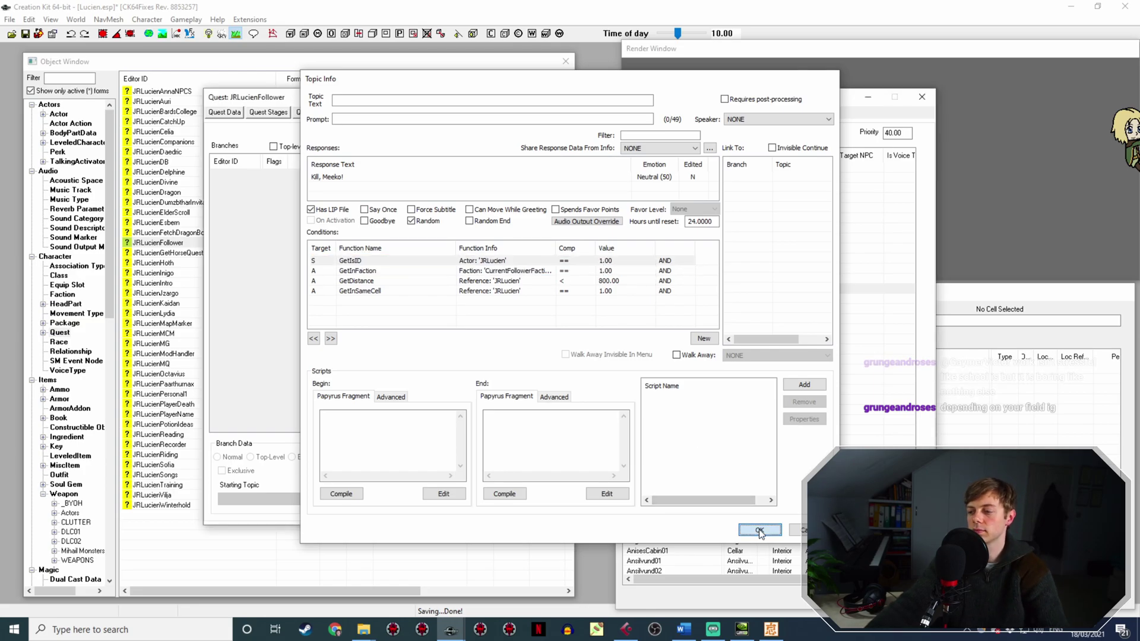
{"action": "left_click", "coordinate": [760, 530]}
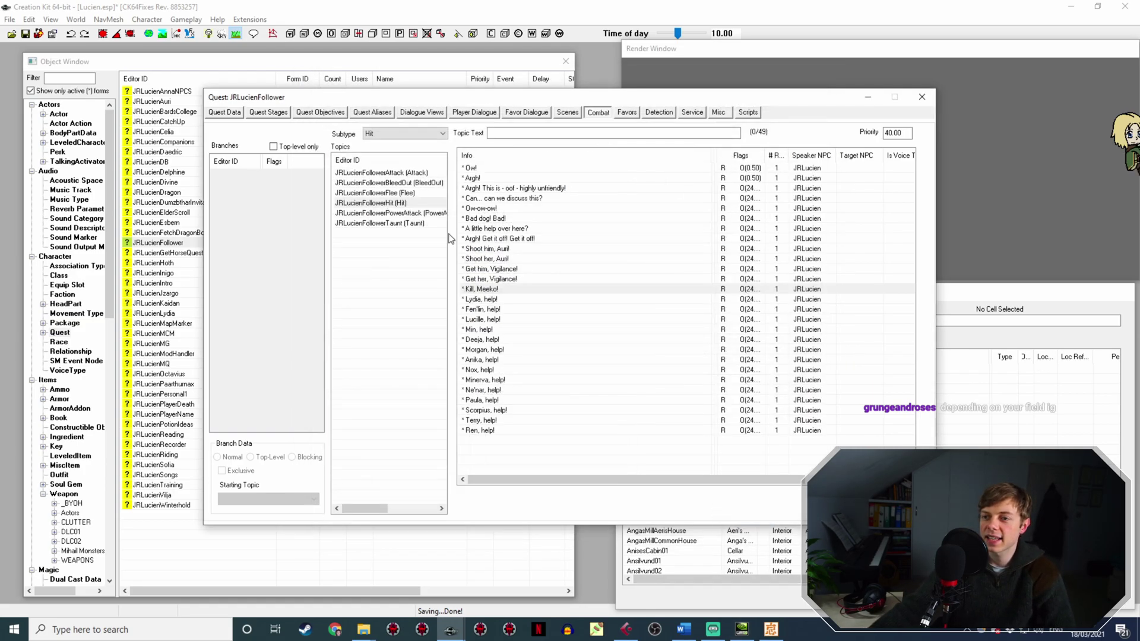
In the JRLucienFollowerTaunt topic, set the GetRandomPercent value of the "Radical suggestion here" info to 10.
{"action": "left_click", "coordinate": [422, 221]}
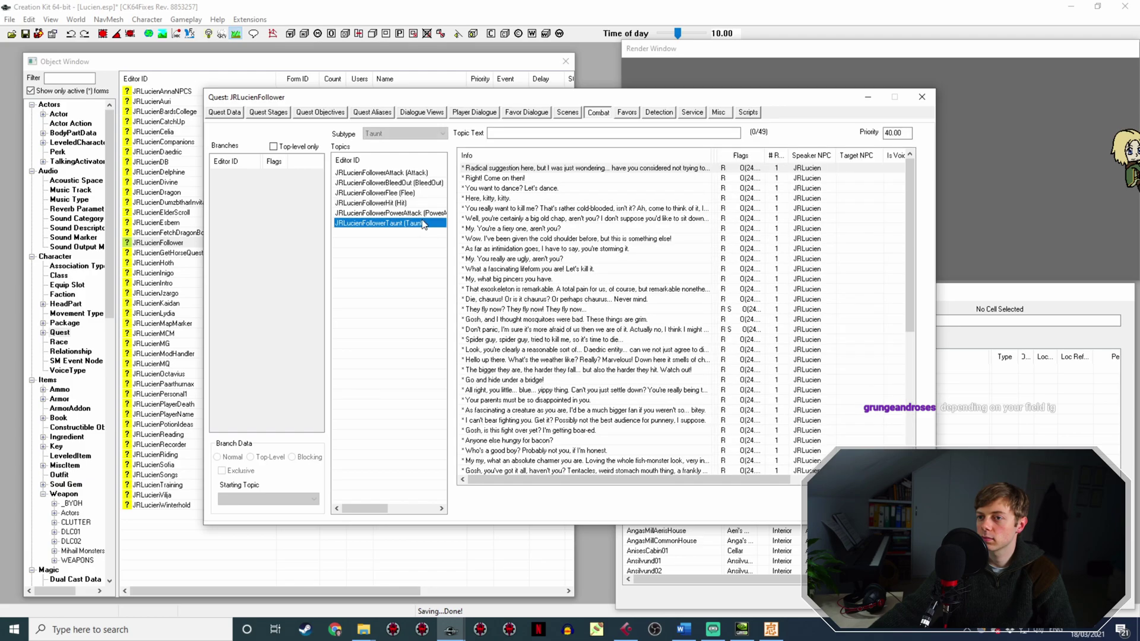
{"action": "double_click", "coordinate": [552, 168]}
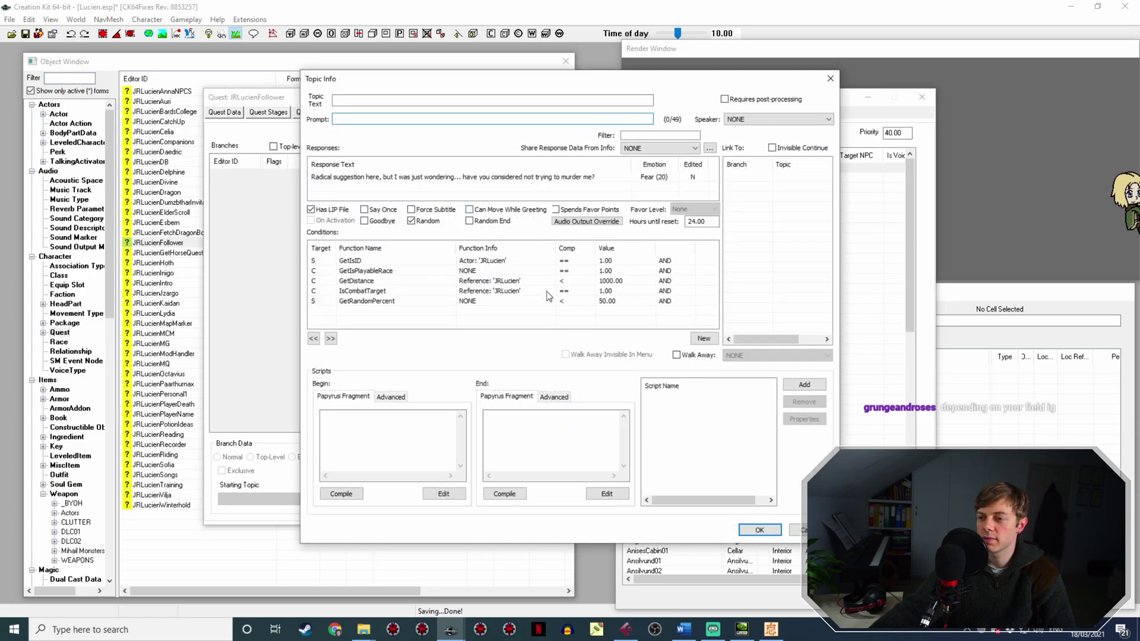
{"action": "double_click", "coordinate": [565, 301]}
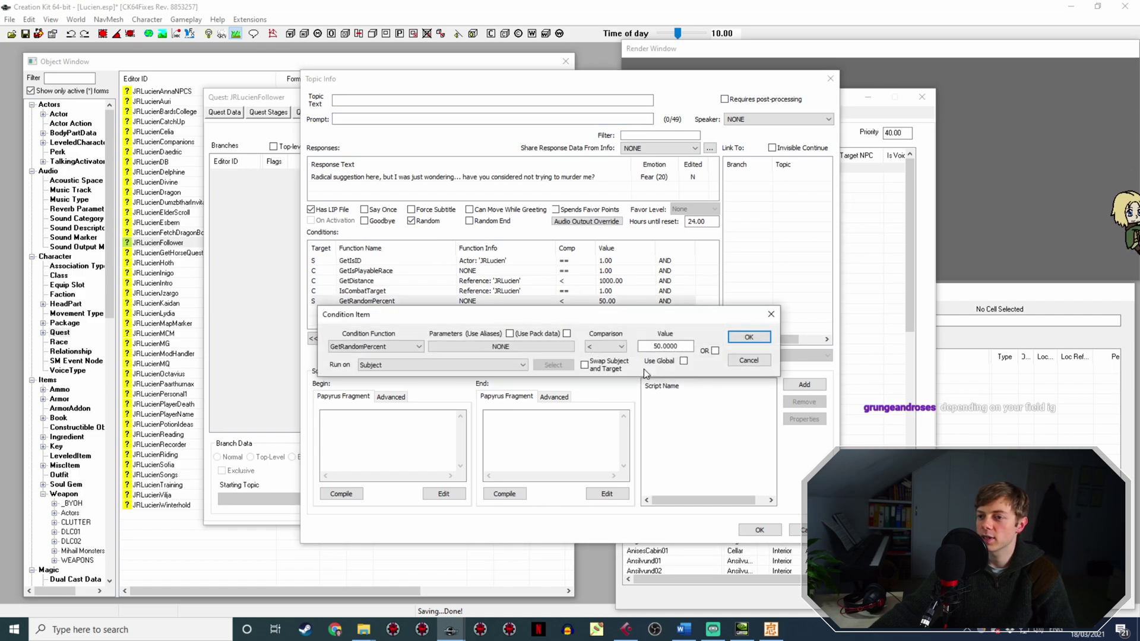
{"action": "left_click", "coordinate": [652, 346]}
{"action": "key", "text": "Delete"}
{"action": "type", "text": "1"}
{"action": "key", "text": "Return"}
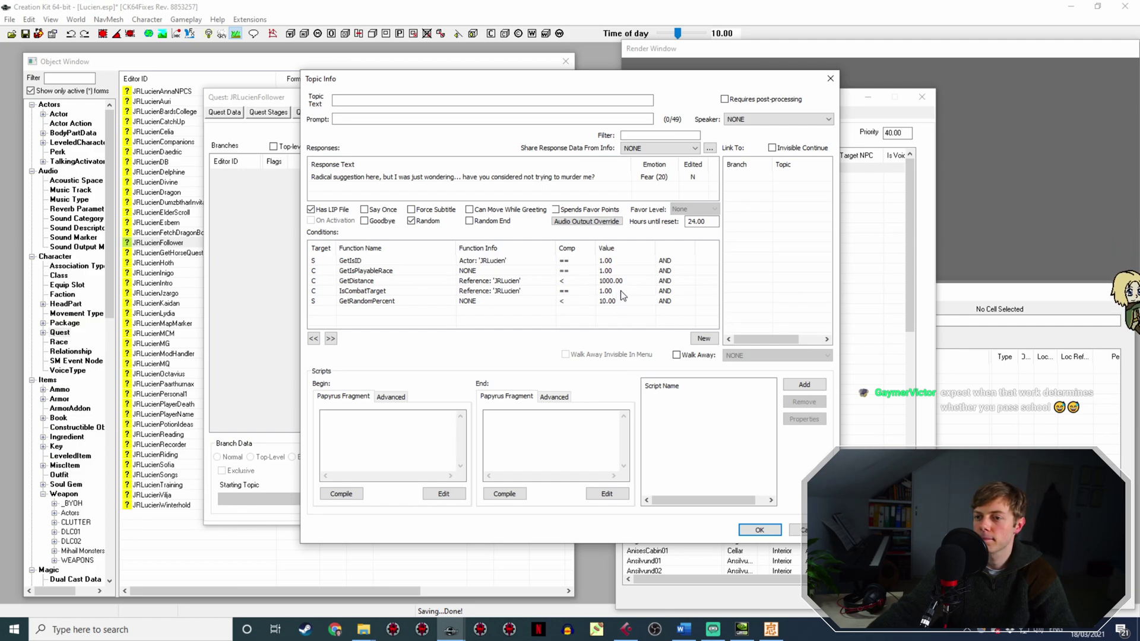
Lower the GetRandomPercent value of the "Radical suggestion here" info to 5 and accept the info.
{"action": "double_click", "coordinate": [636, 302]}
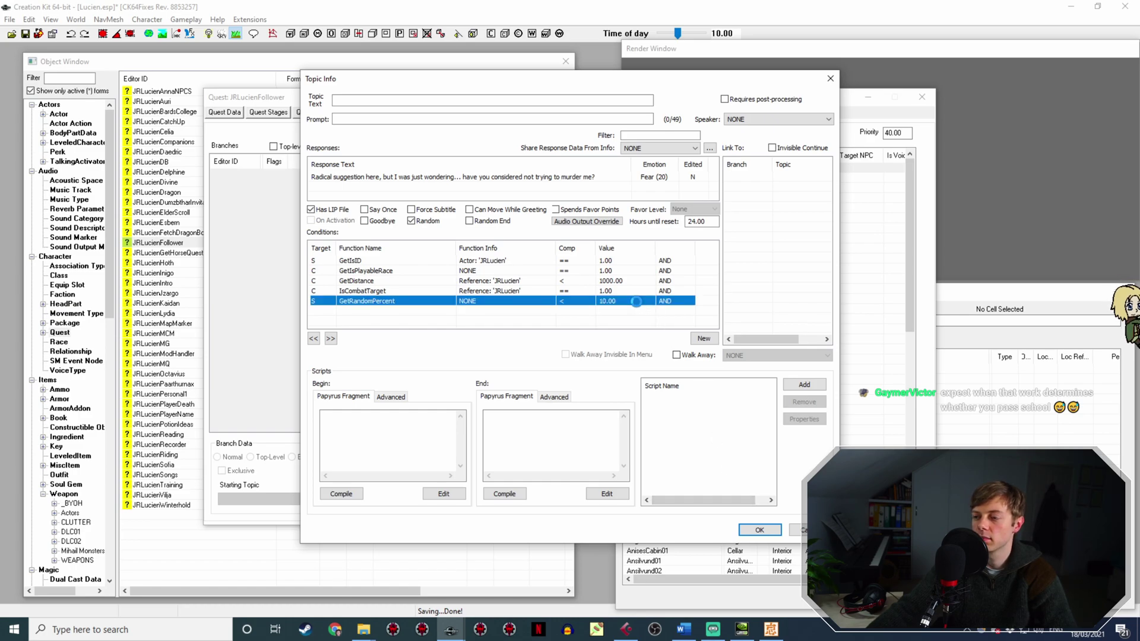
{"action": "double_click", "coordinate": [648, 347]}
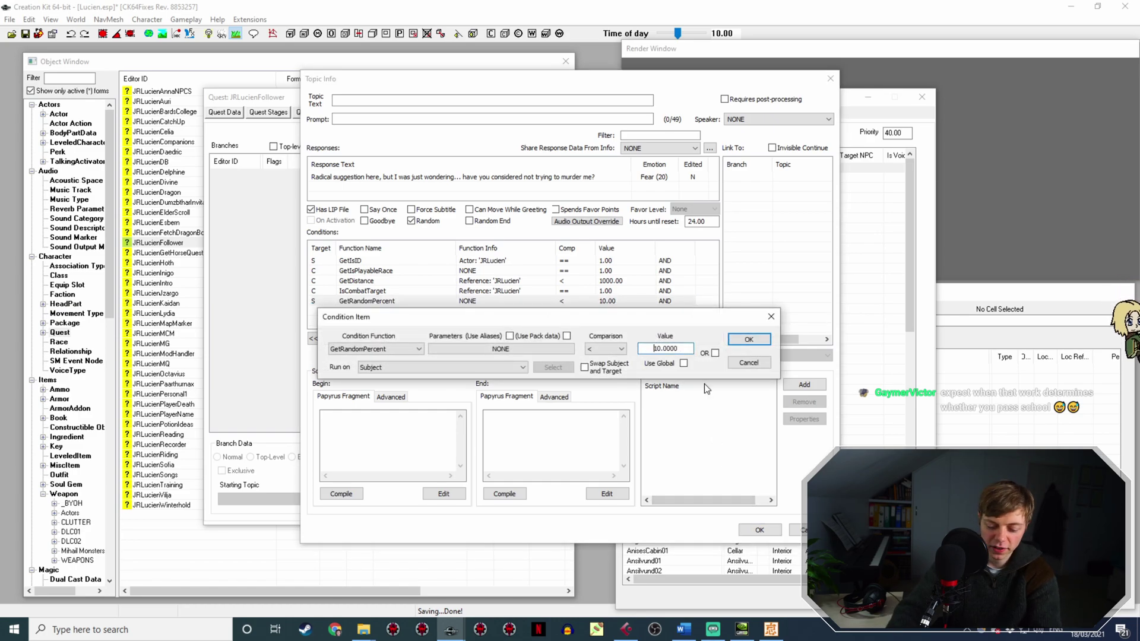
{"action": "type", "text": "5"}
{"action": "key", "text": "Return"}
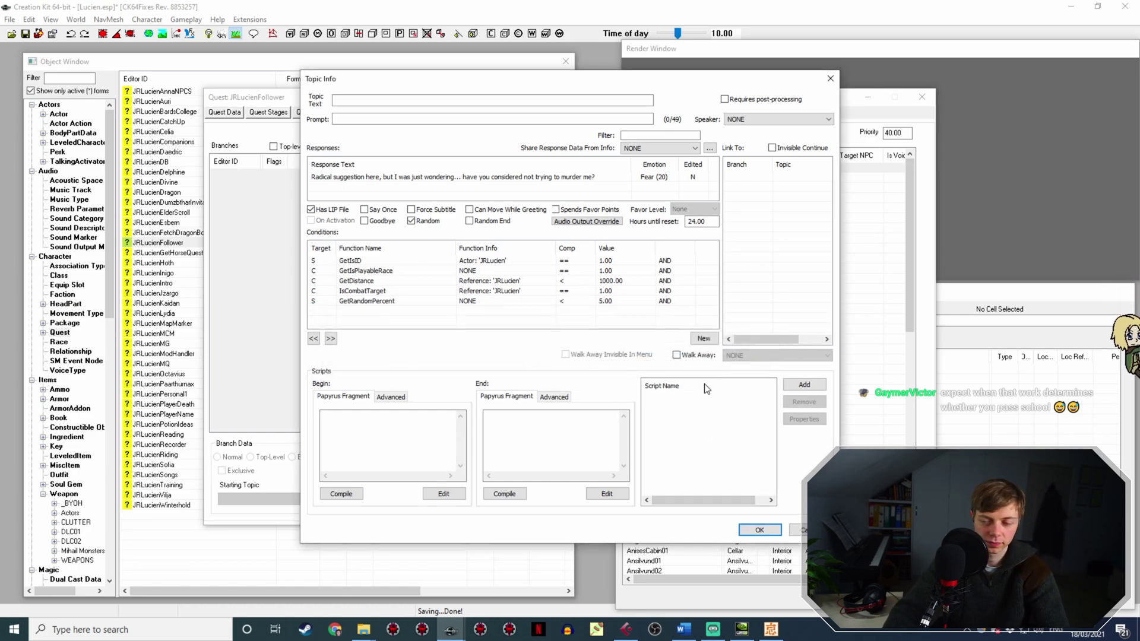
{"action": "left_click", "coordinate": [760, 530]}
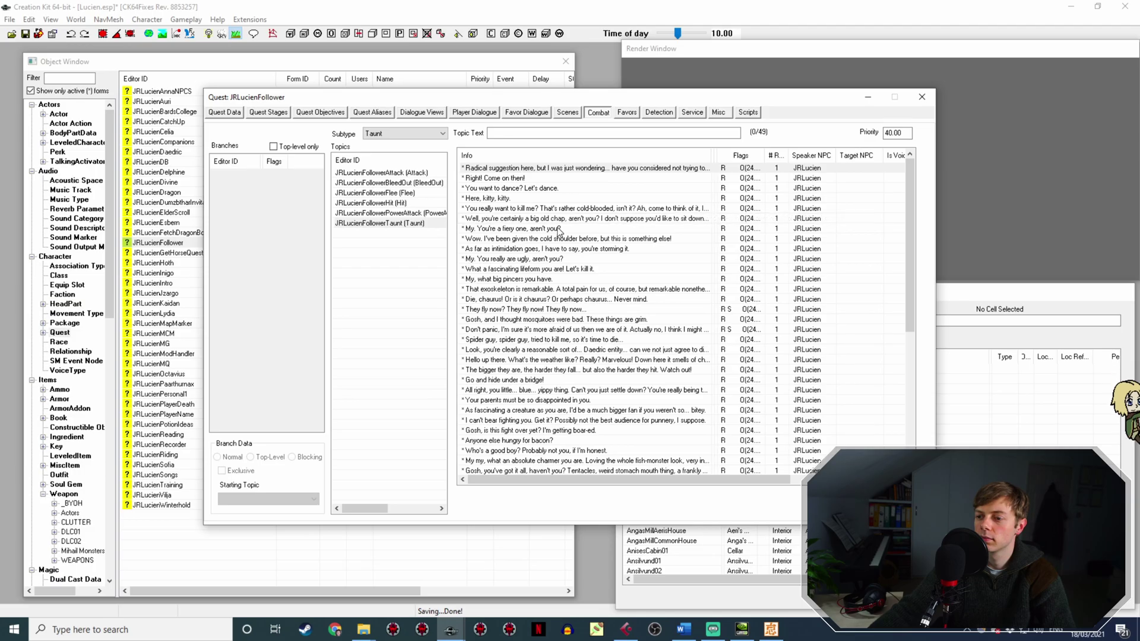
Check the JRLucienVoice folder for unattached recordings and copy the voice filename of the "Clive, attack!" response in the NormalToCombat detection topic.
{"action": "left_click", "coordinate": [367, 631]}
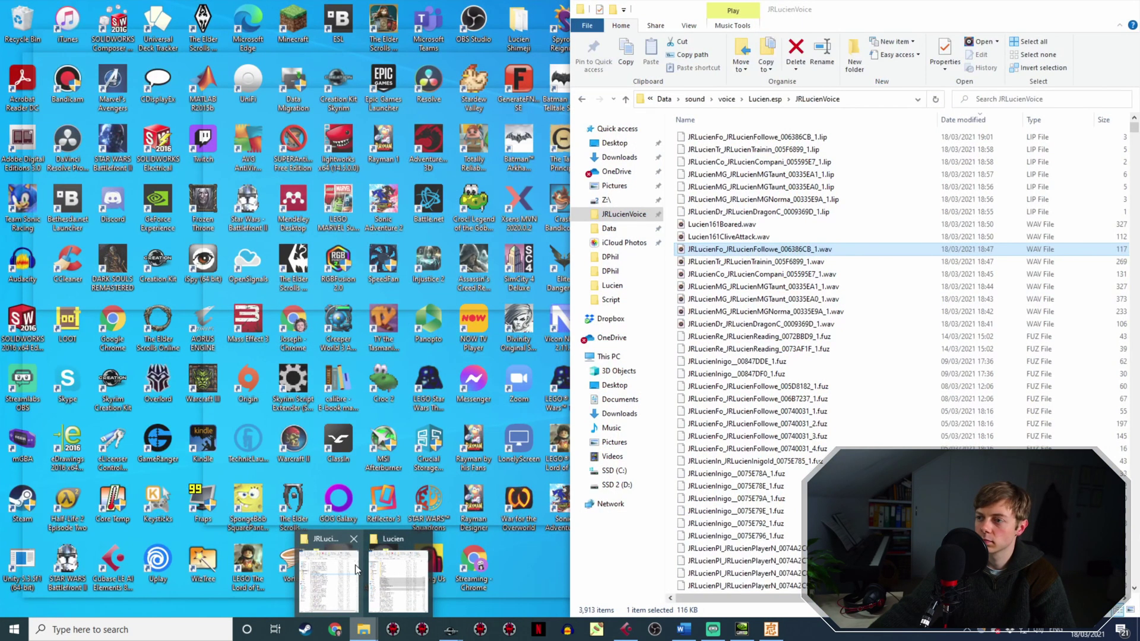
{"action": "left_click", "coordinate": [355, 565]}
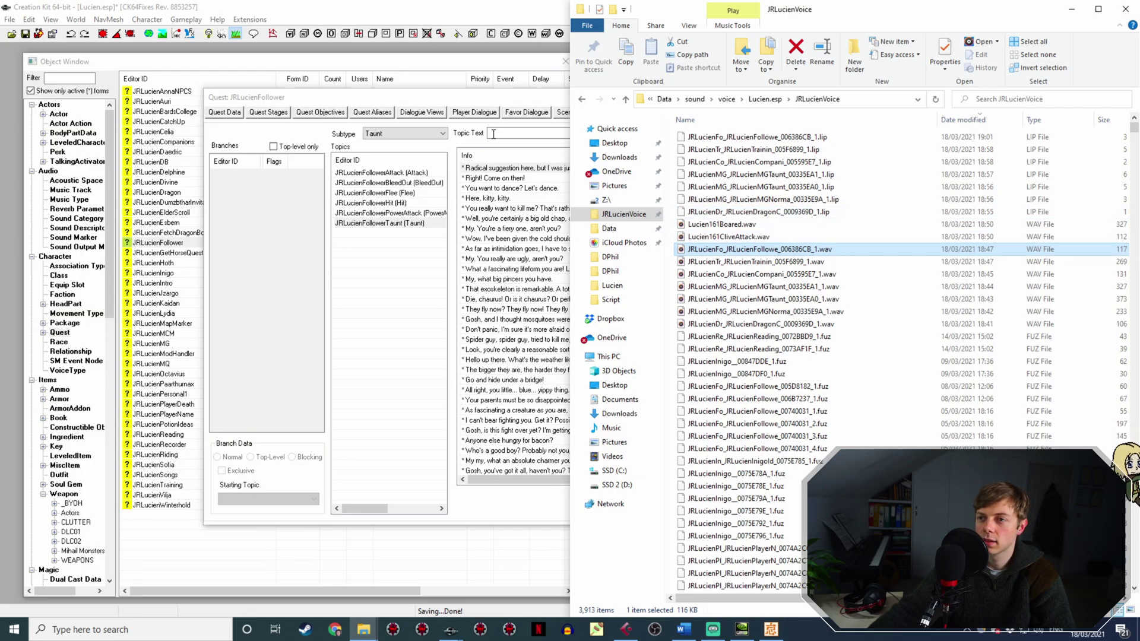
{"action": "left_click", "coordinate": [537, 105]}
{"action": "left_click", "coordinate": [629, 112]}
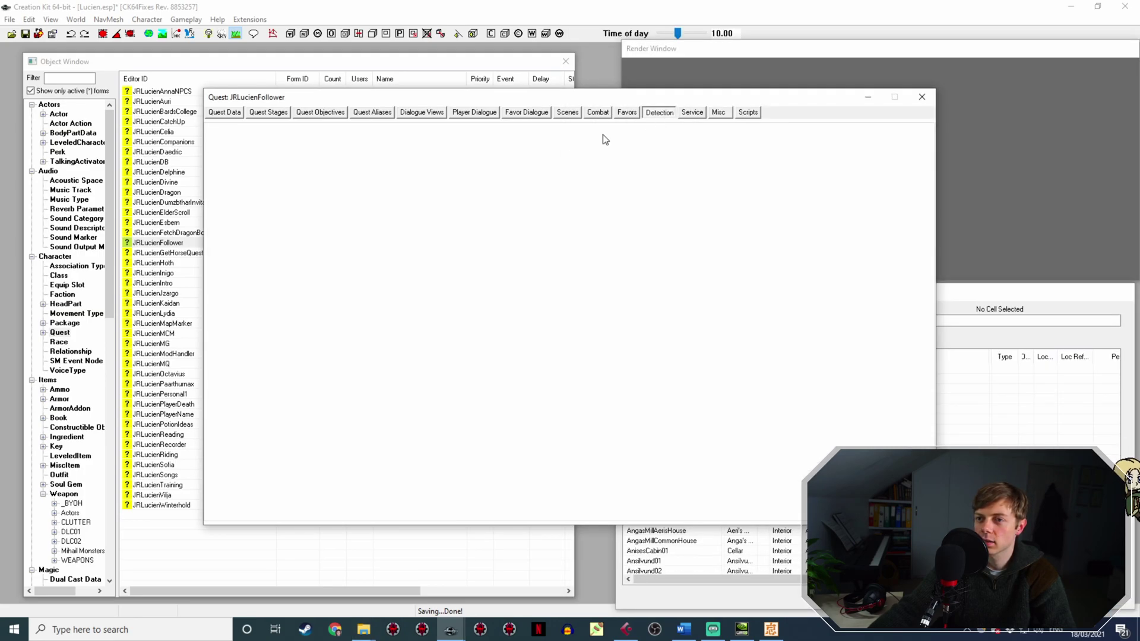
{"action": "left_click", "coordinate": [427, 193]}
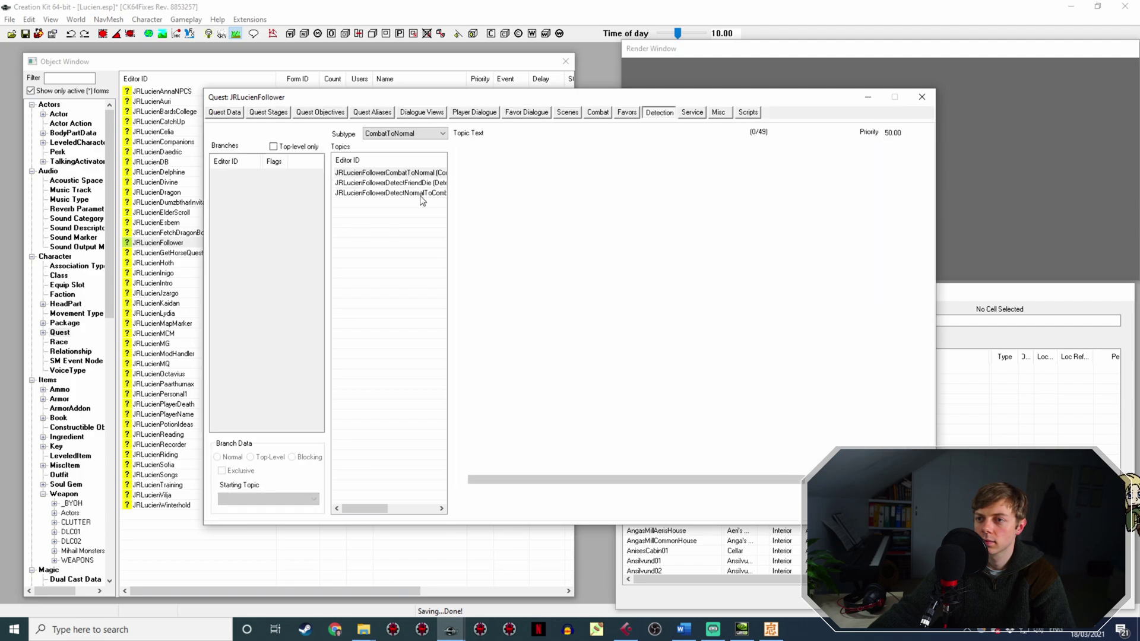
{"action": "double_click", "coordinate": [496, 168]}
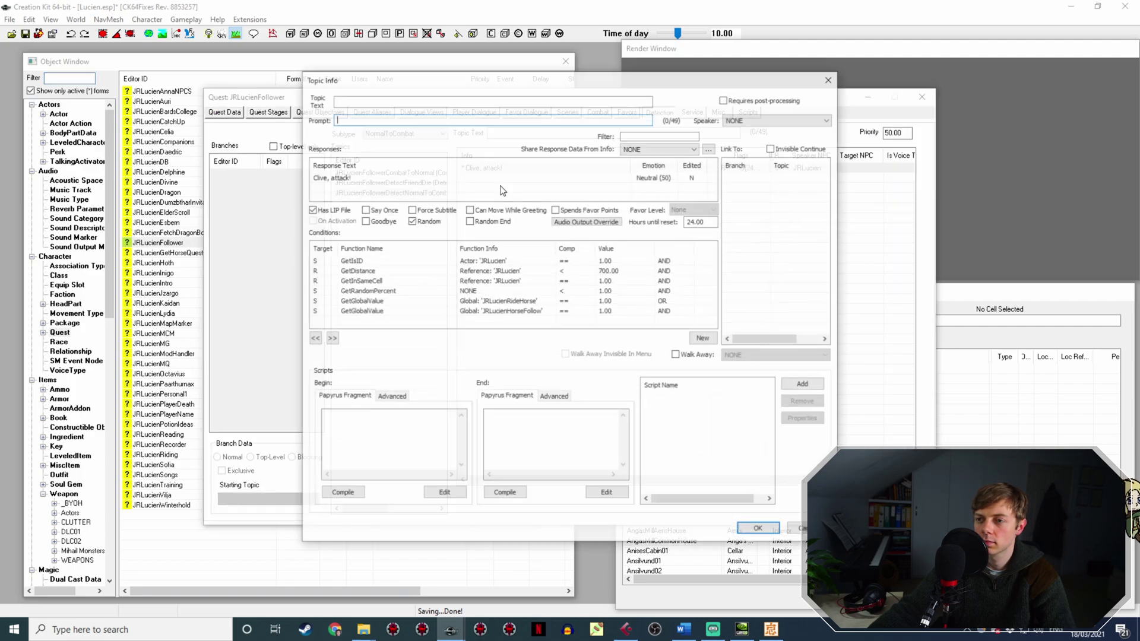
{"action": "double_click", "coordinate": [366, 176]}
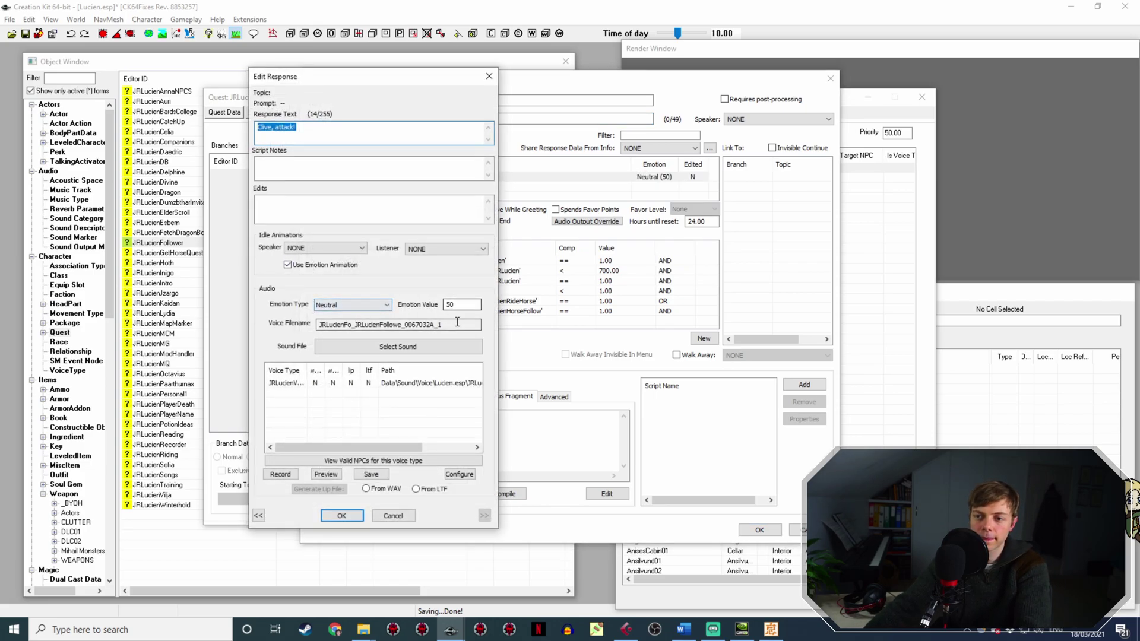
{"action": "double_click", "coordinate": [457, 322]}
Switch to File Explorer and rename Lucien161CliveAttack.wav as JRLucienFo_JRLucienFollowe_0067032A_1.wav.
{"action": "mouse_move", "coordinate": [365, 633]}
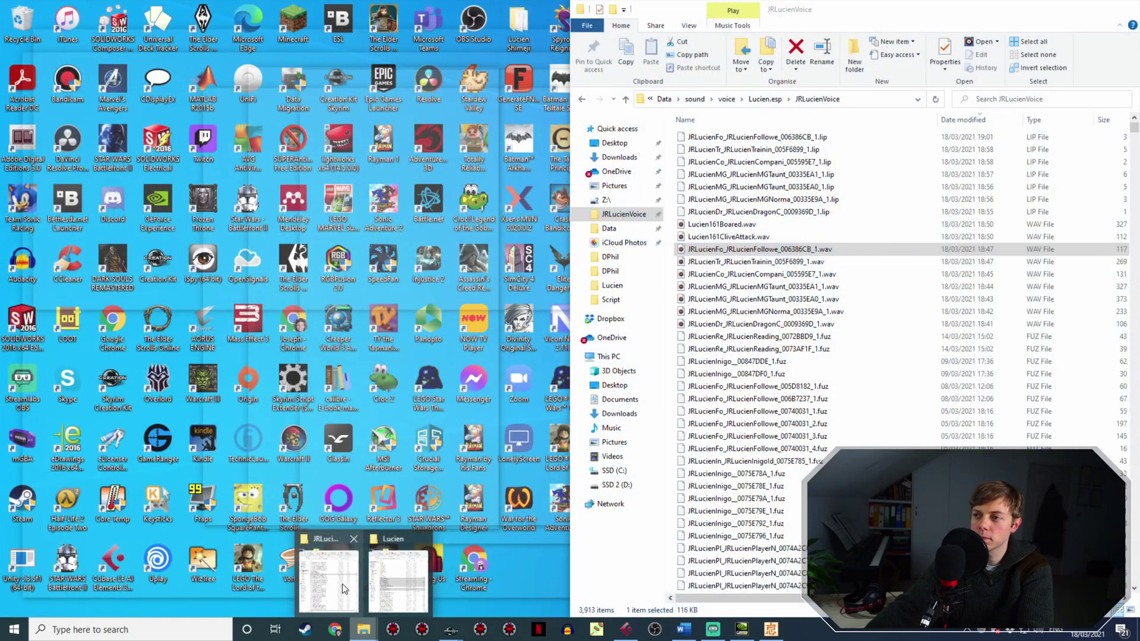
{"action": "left_click", "coordinate": [376, 589]}
{"action": "left_click", "coordinate": [779, 237]}
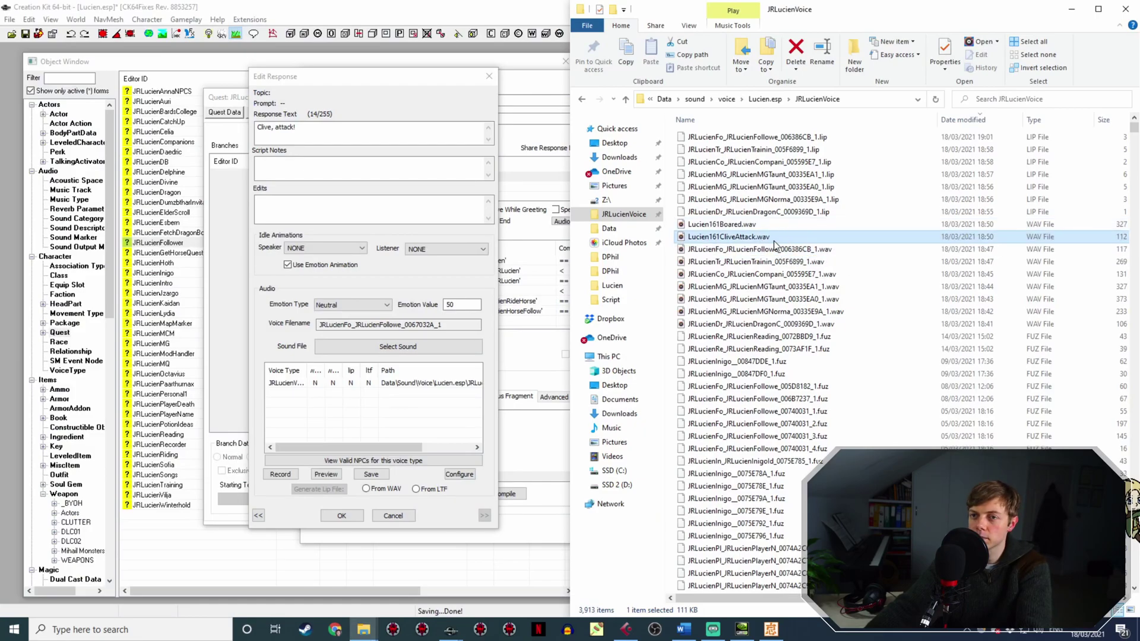
{"action": "left_click", "coordinate": [346, 503]}
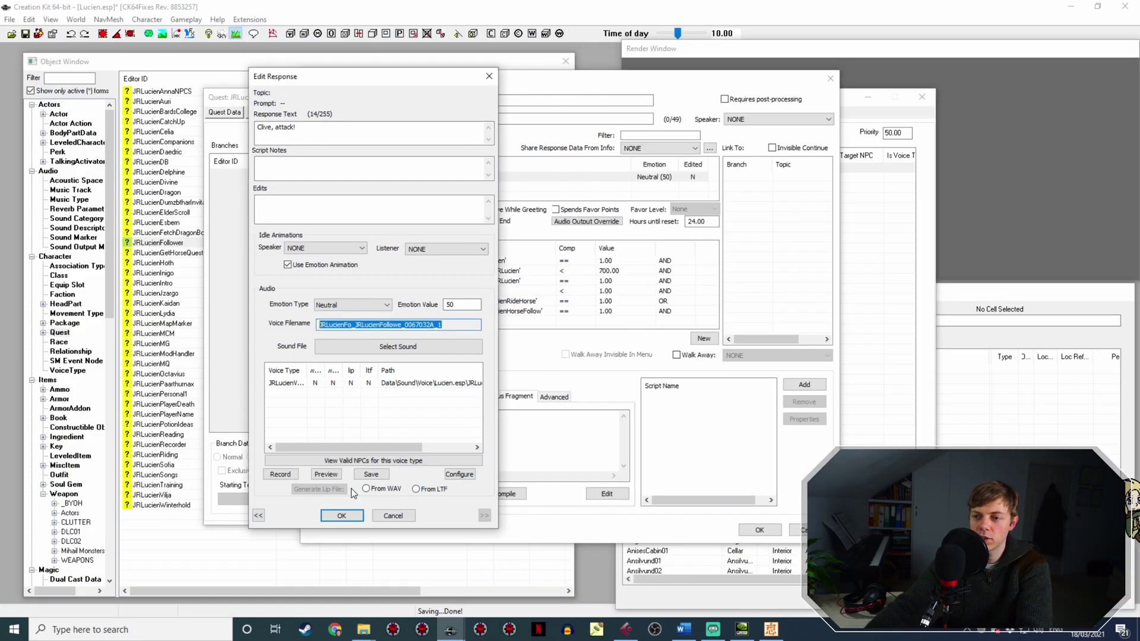
Reload the "Clive, attack!" response in the Creation Kit, generate its lip file from the WAV, and accept the response and info.
{"action": "left_click", "coordinate": [355, 516]}
{"action": "double_click", "coordinate": [404, 176]}
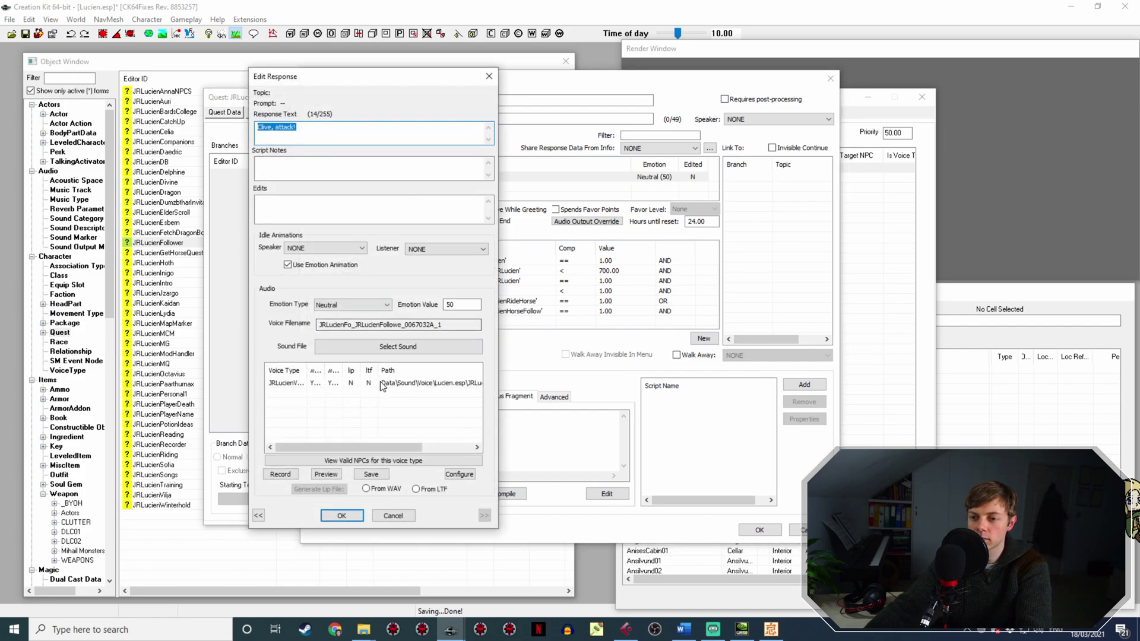
{"action": "left_click", "coordinate": [339, 490]}
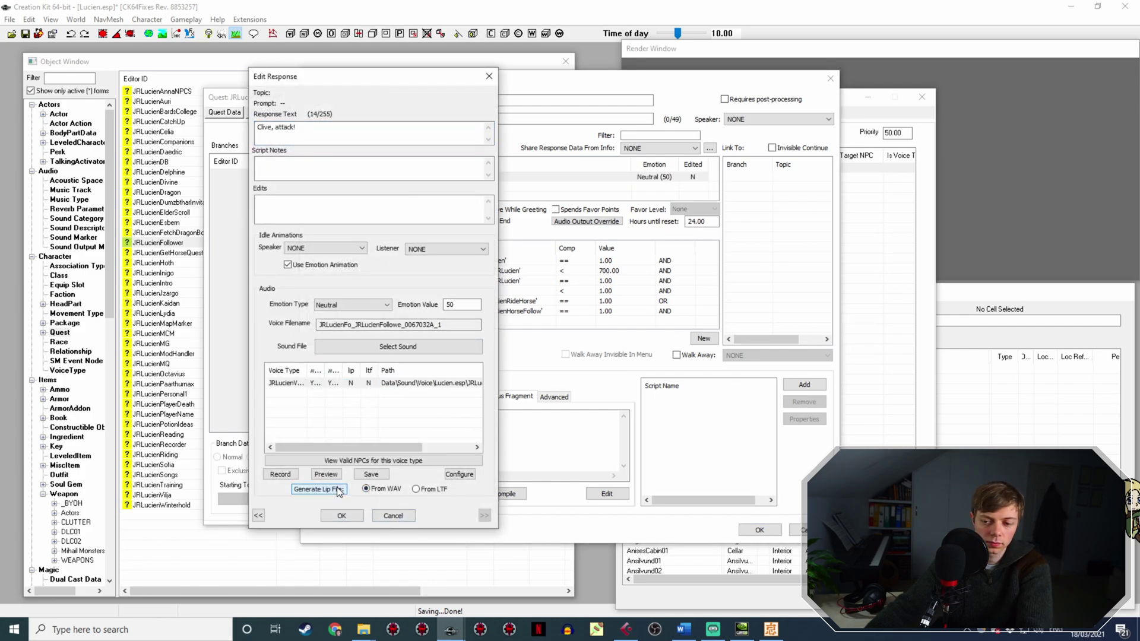
{"action": "left_click", "coordinate": [349, 515]}
{"action": "left_click", "coordinate": [759, 530]}
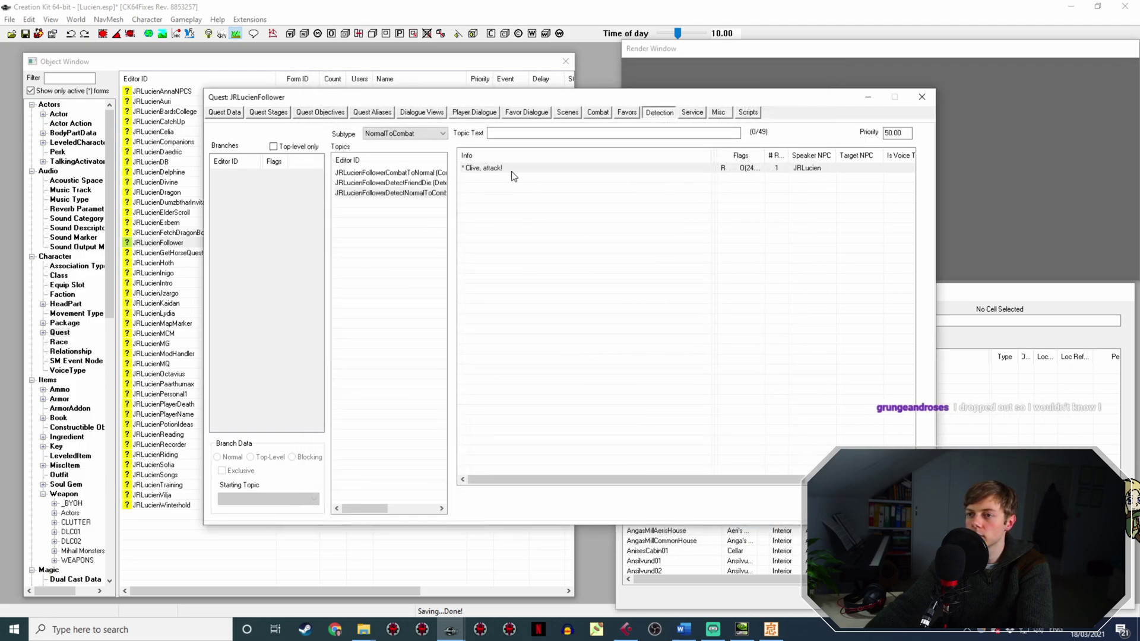
{"action": "left_click", "coordinate": [684, 630]}
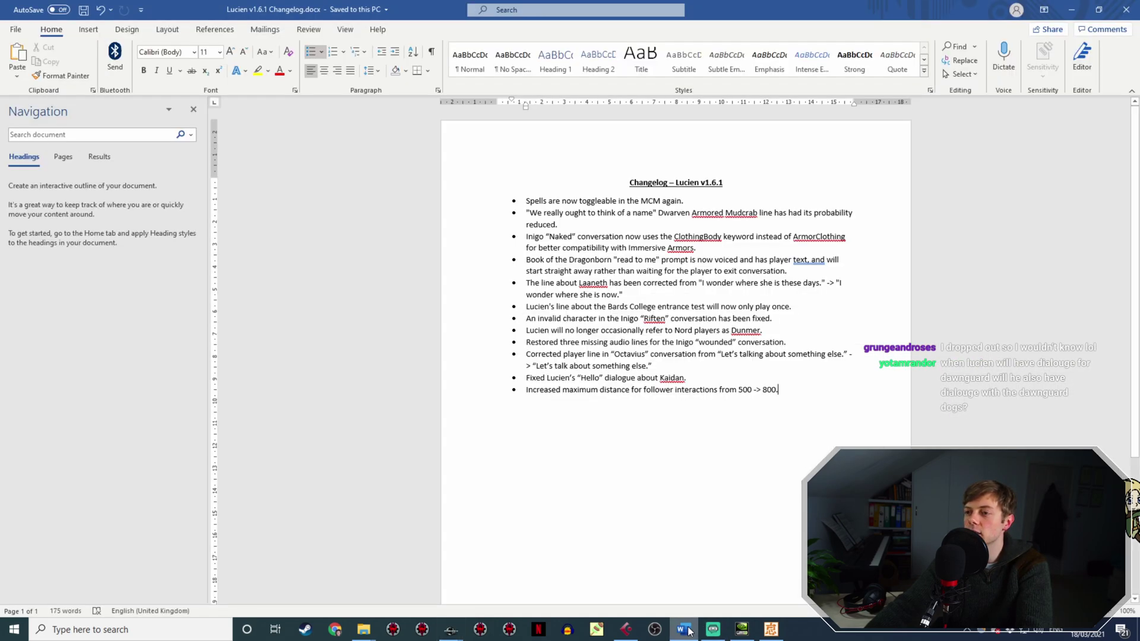
{"action": "left_click", "coordinate": [684, 630]}
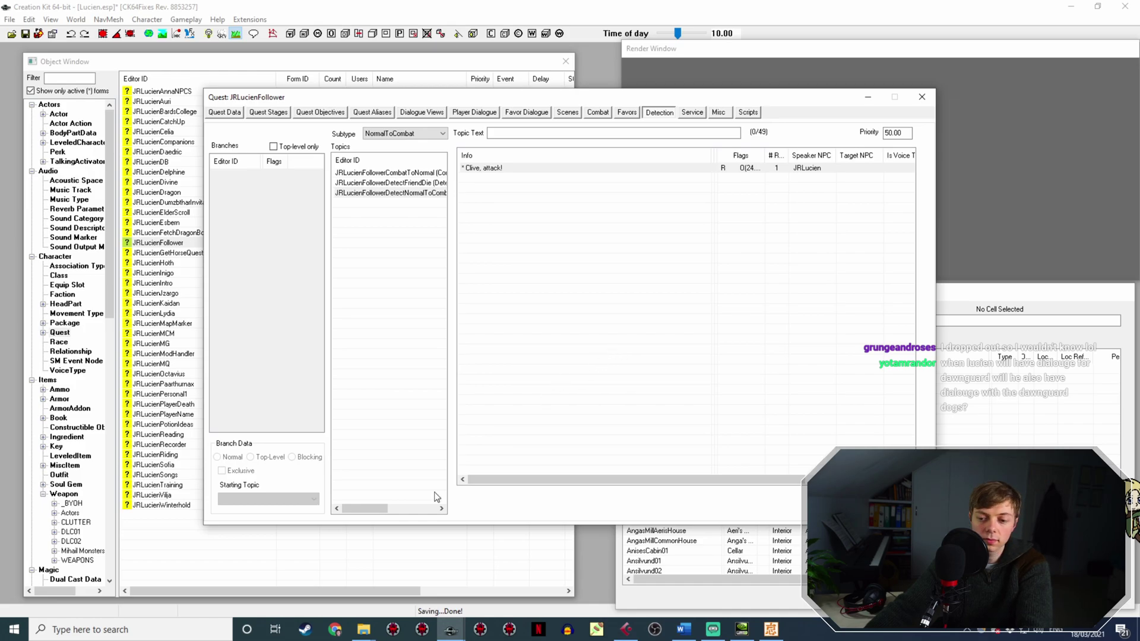
Check the JRLucienVoice folder for unattached recordings and copy the voice filename of the "I'm getting boar-ed." response in the combat Taunt topic.
{"action": "left_click", "coordinate": [364, 633]}
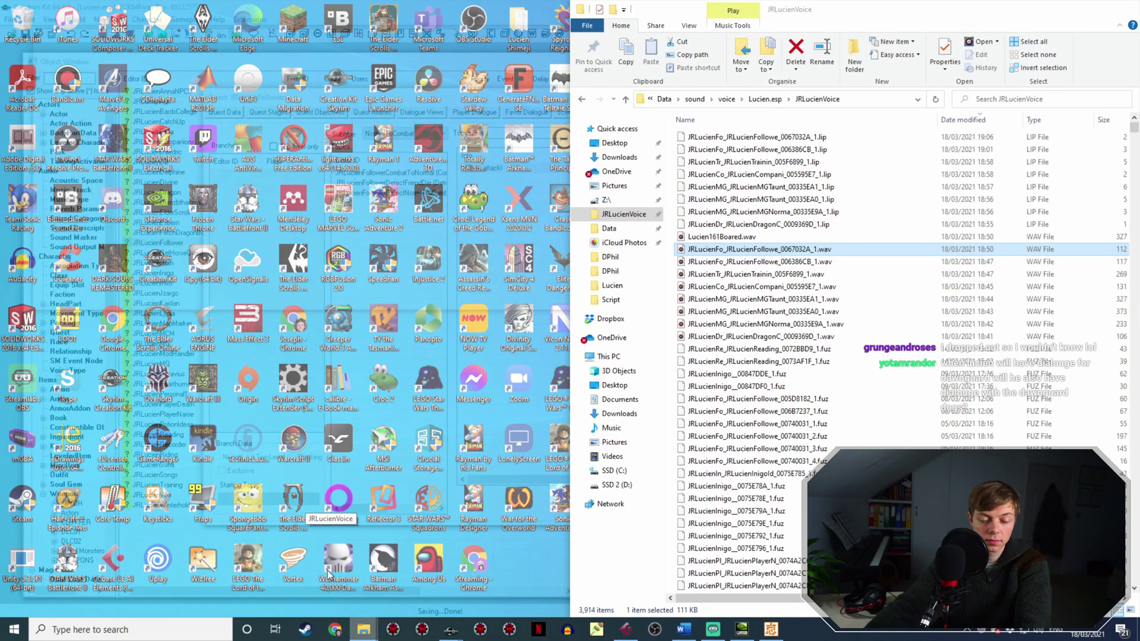
{"action": "left_click", "coordinate": [323, 564]}
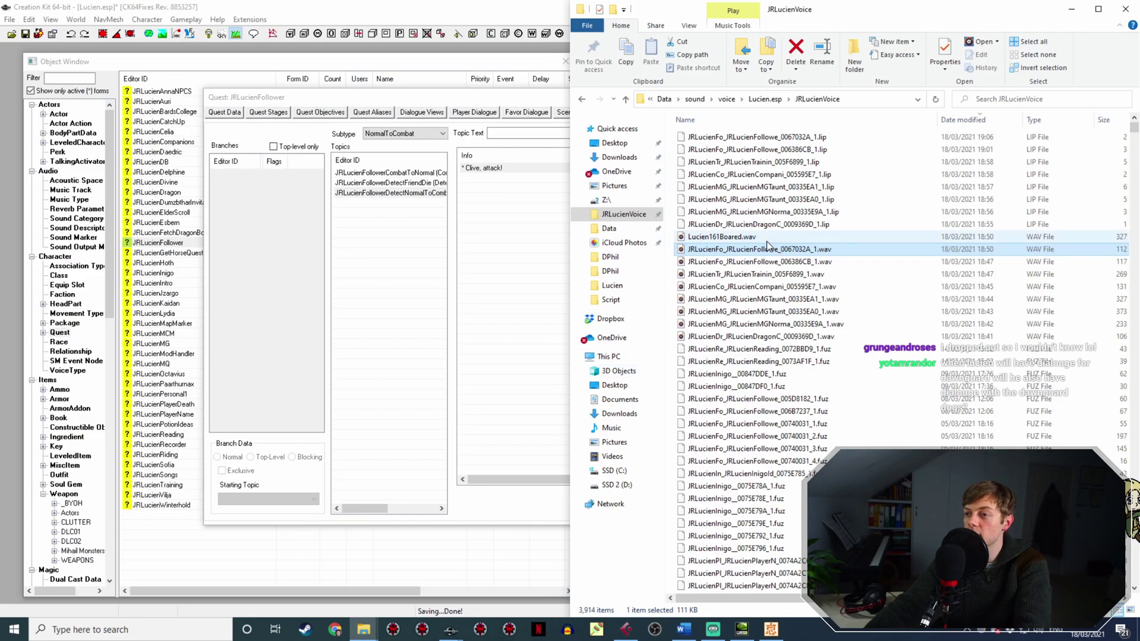
{"action": "left_click", "coordinate": [511, 250]}
{"action": "left_click", "coordinate": [597, 112]}
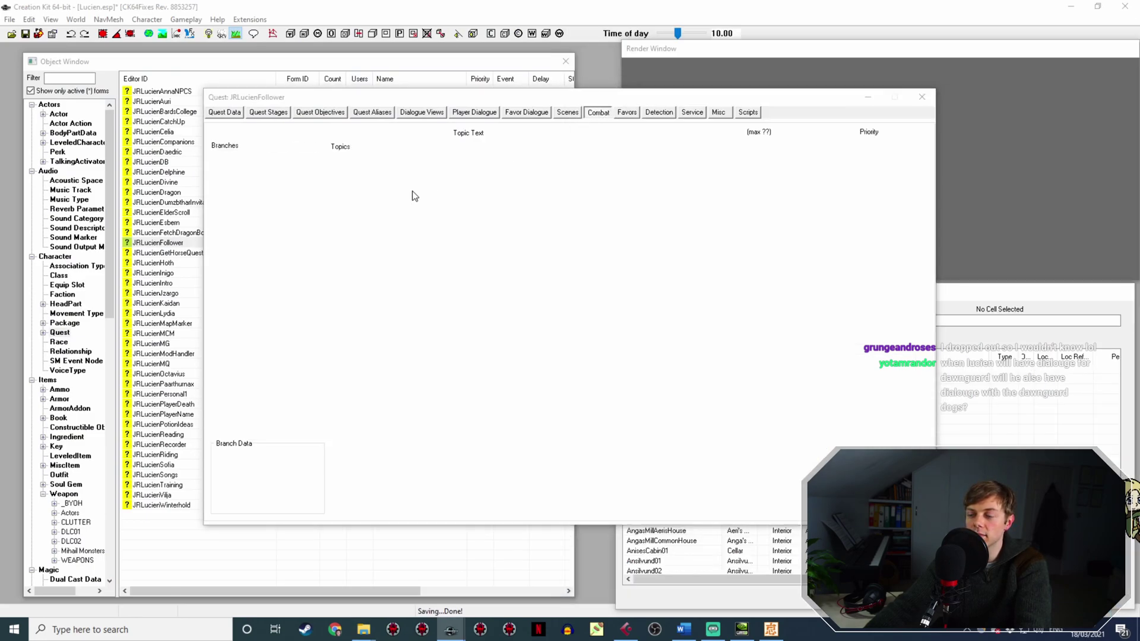
{"action": "left_click", "coordinate": [390, 223]}
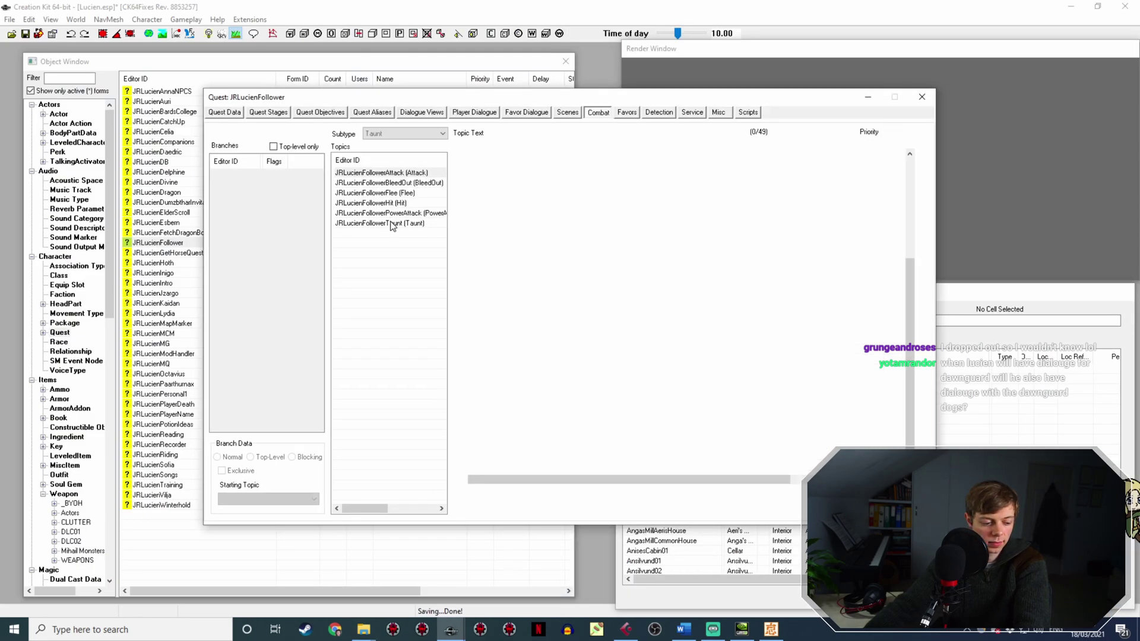
{"action": "scroll", "coordinate": [500, 261], "scroll_direction": "down", "scroll_amount": 5}
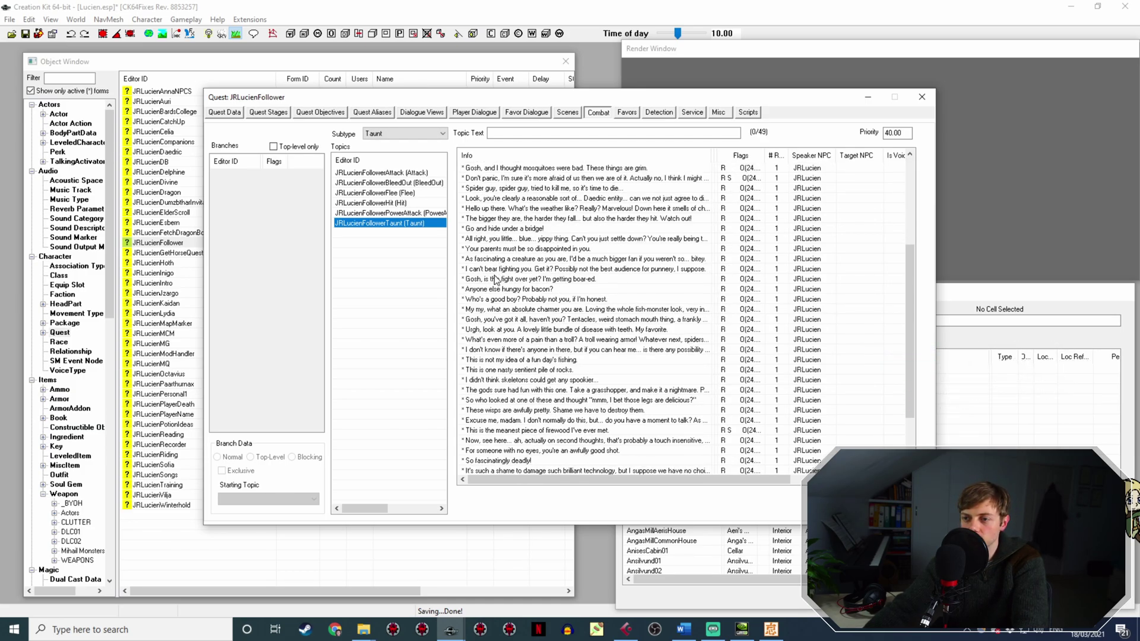
{"action": "double_click", "coordinate": [538, 279]}
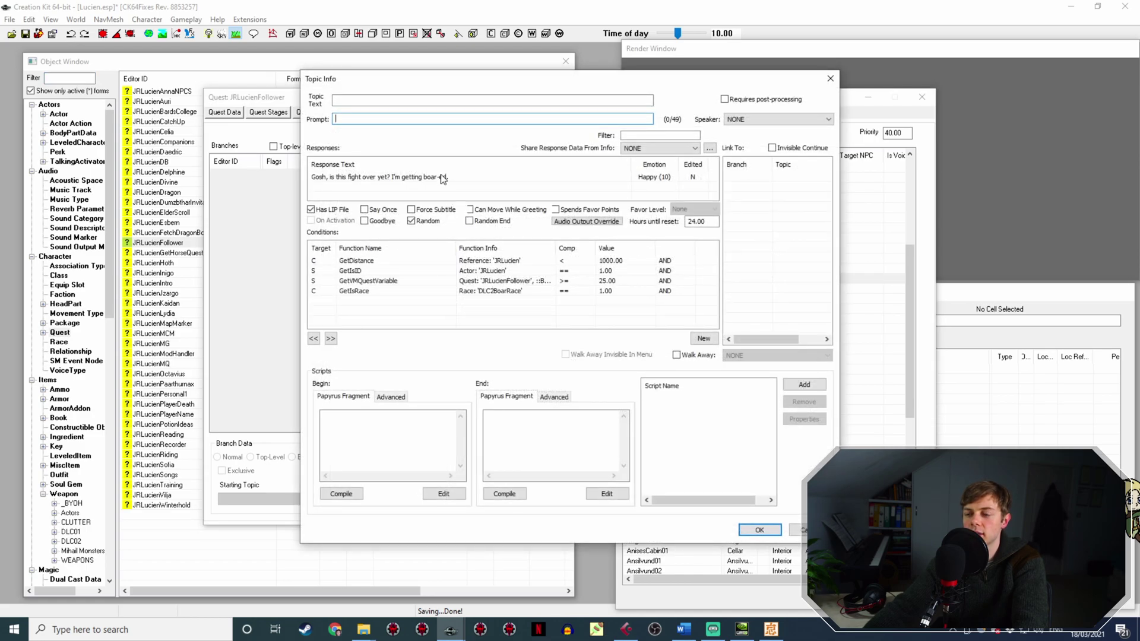
{"action": "double_click", "coordinate": [442, 177]}
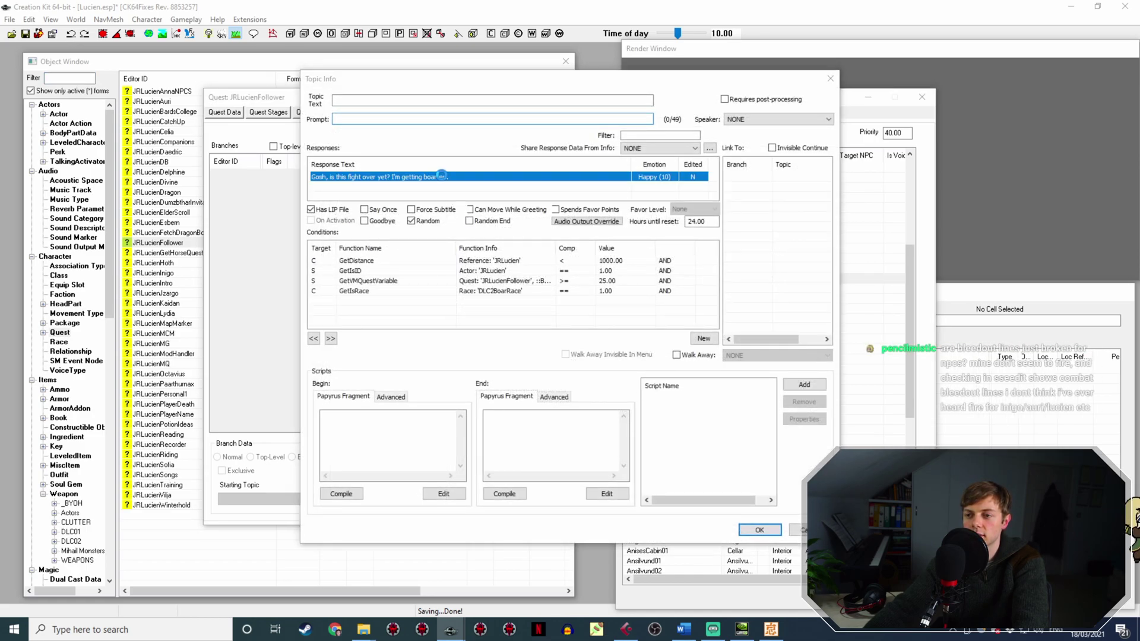
{"action": "left_click_drag", "start_coordinate": [452, 325], "coordinate": [303, 319]}
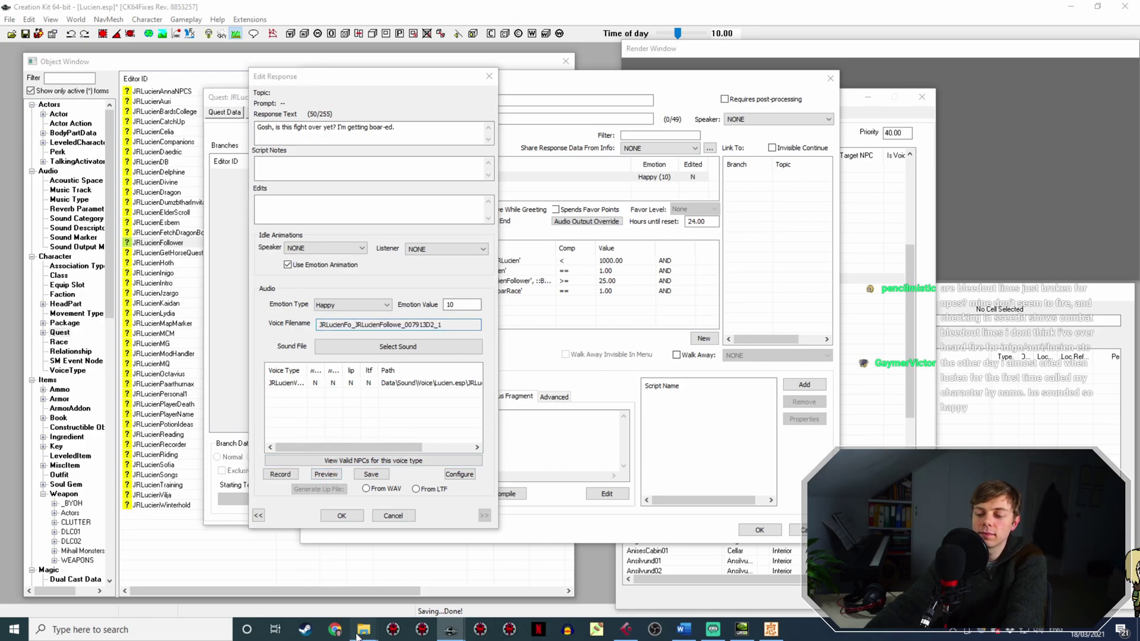
Switch to File Explorer and rename Lucien161Boared.wav as JRLucienFo_JRLucienFollowe_007913D2_1.wav.
{"action": "mouse_move", "coordinate": [363, 629]}
{"action": "left_click", "coordinate": [344, 572]}
{"action": "left_click", "coordinate": [805, 237]}
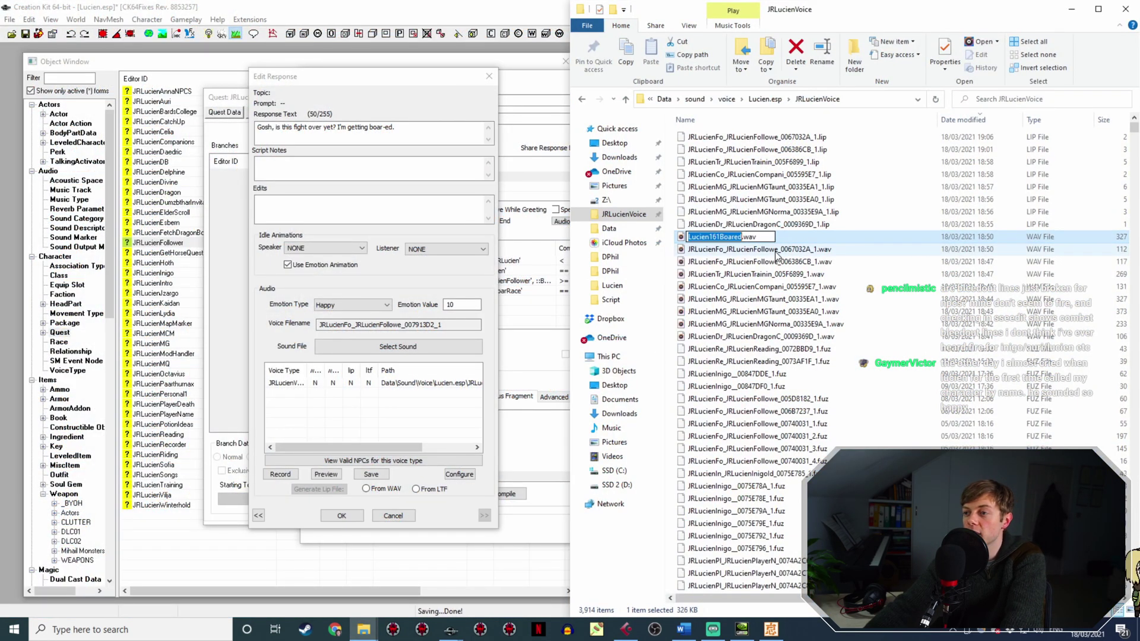
Reload the "I'm getting boar-ed." response in the Creation Kit, generate its lip file from the WAV, and accept the response and info.
{"action": "left_click", "coordinate": [341, 515]}
{"action": "double_click", "coordinate": [420, 176]}
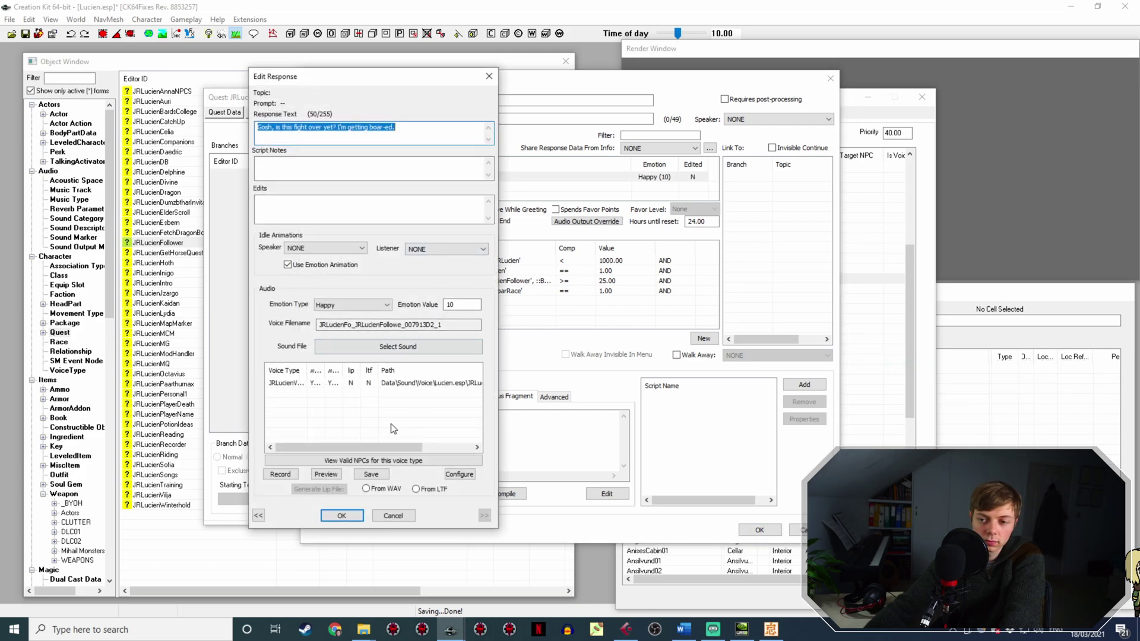
{"action": "left_click", "coordinate": [379, 384]}
{"action": "left_click", "coordinate": [366, 488]}
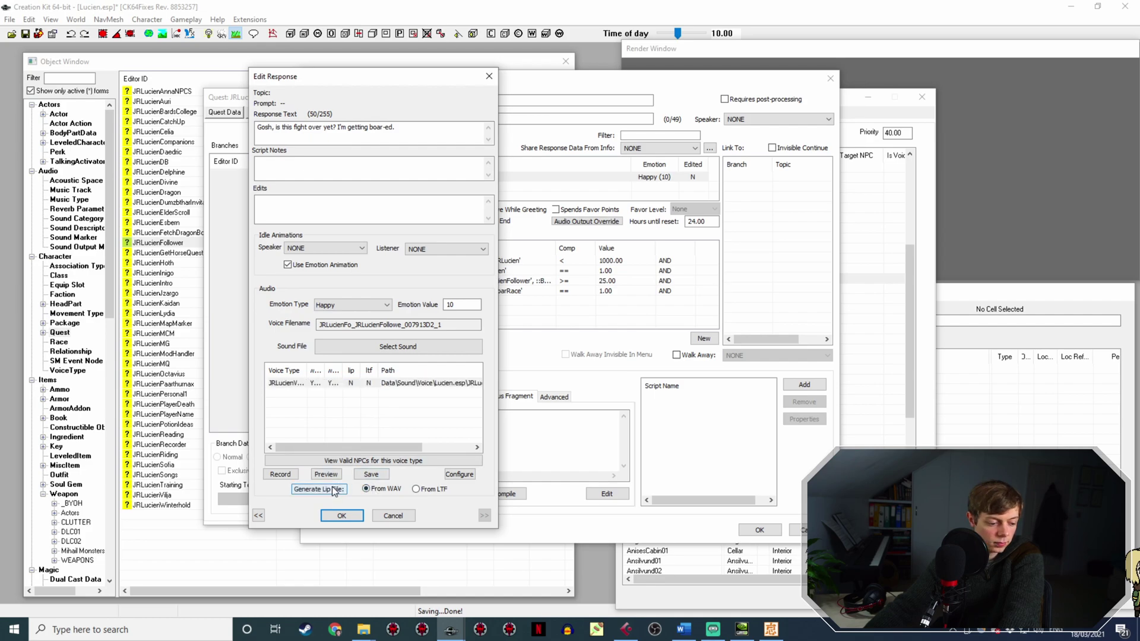
{"action": "left_click", "coordinate": [335, 489]}
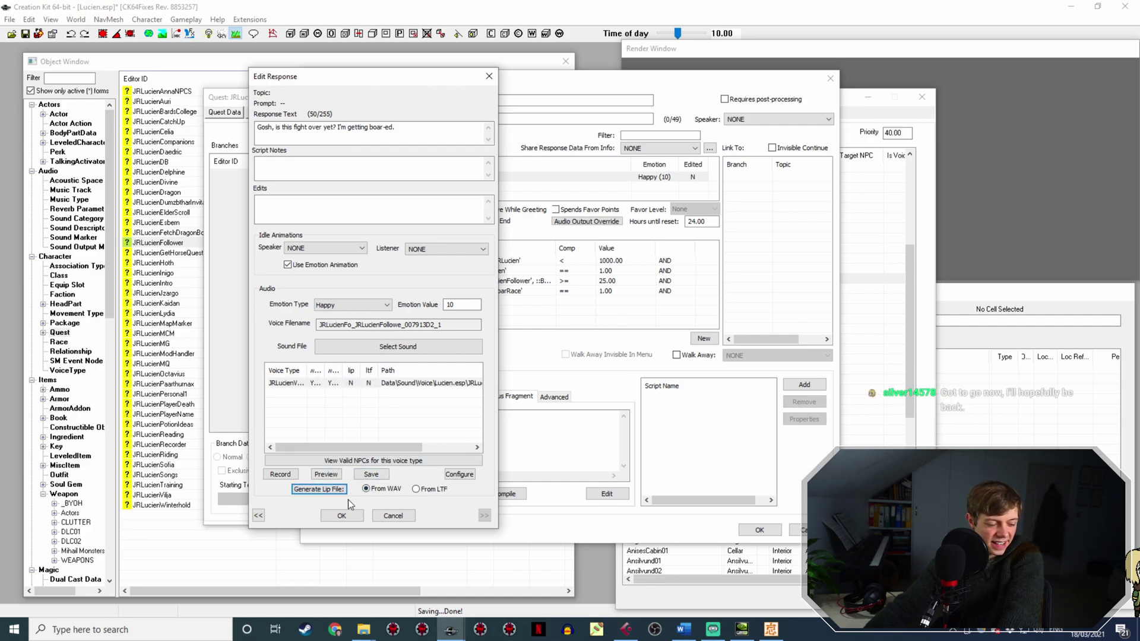
{"action": "left_click", "coordinate": [342, 515]}
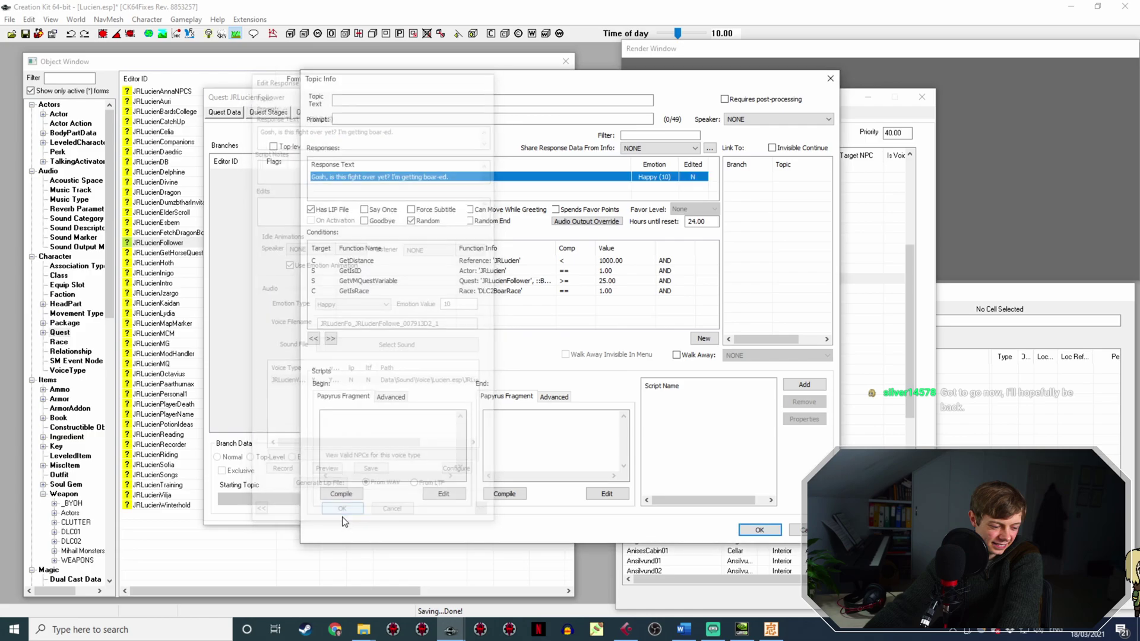
{"action": "left_click", "coordinate": [759, 530]}
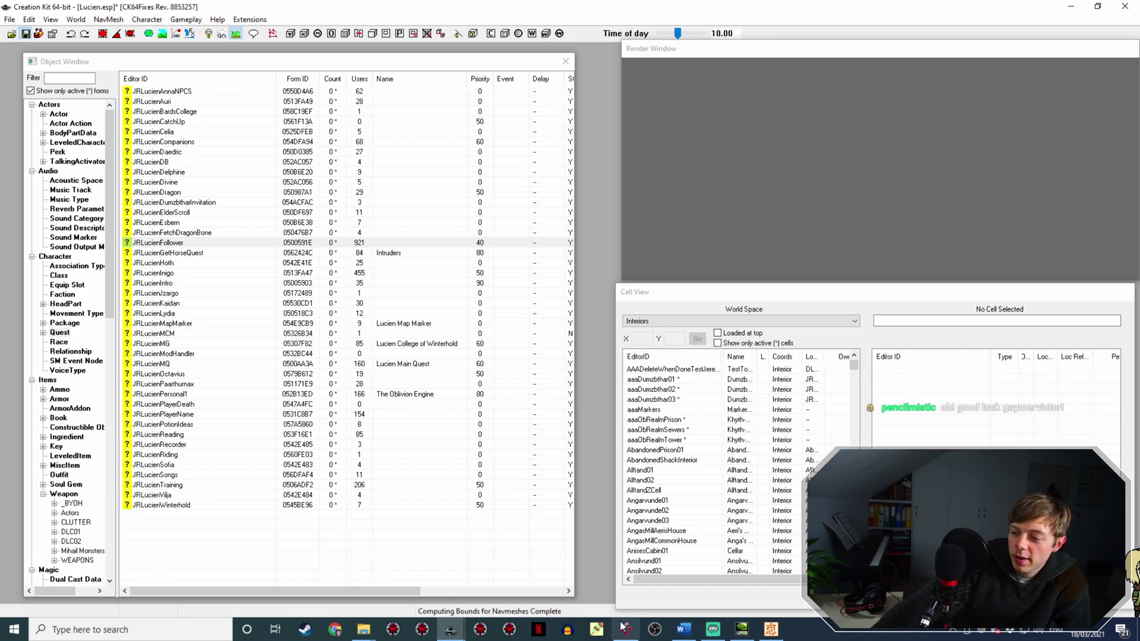
Switch to Cubase and check the last recording in the Lucien161 project's audio export settings.
{"action": "mouse_move", "coordinate": [628, 633]}
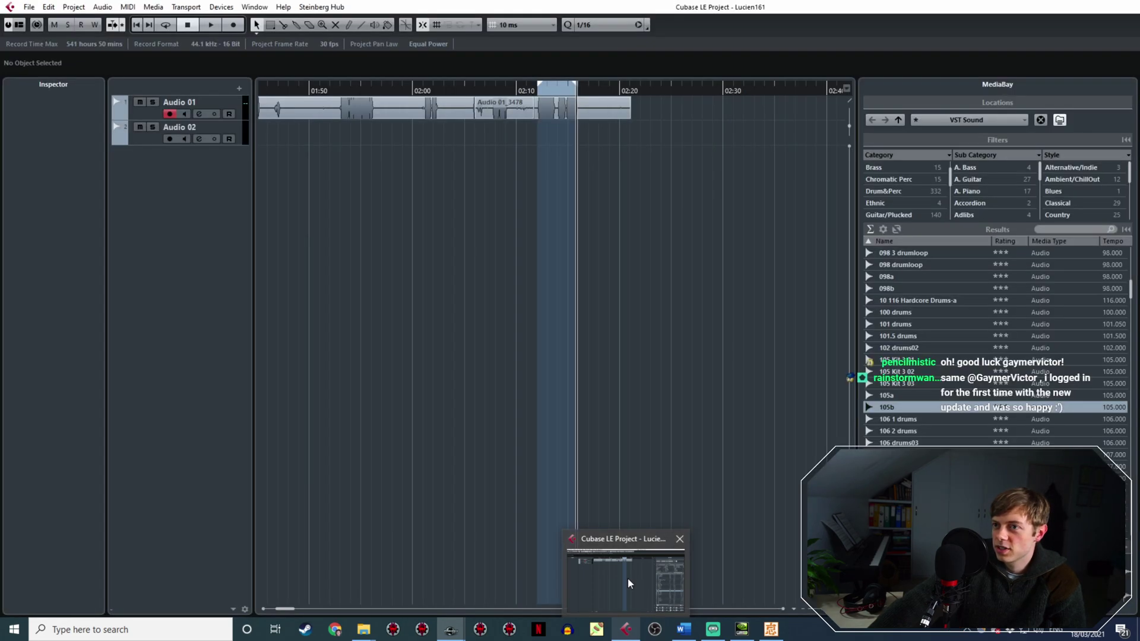
{"action": "left_click", "coordinate": [628, 578]}
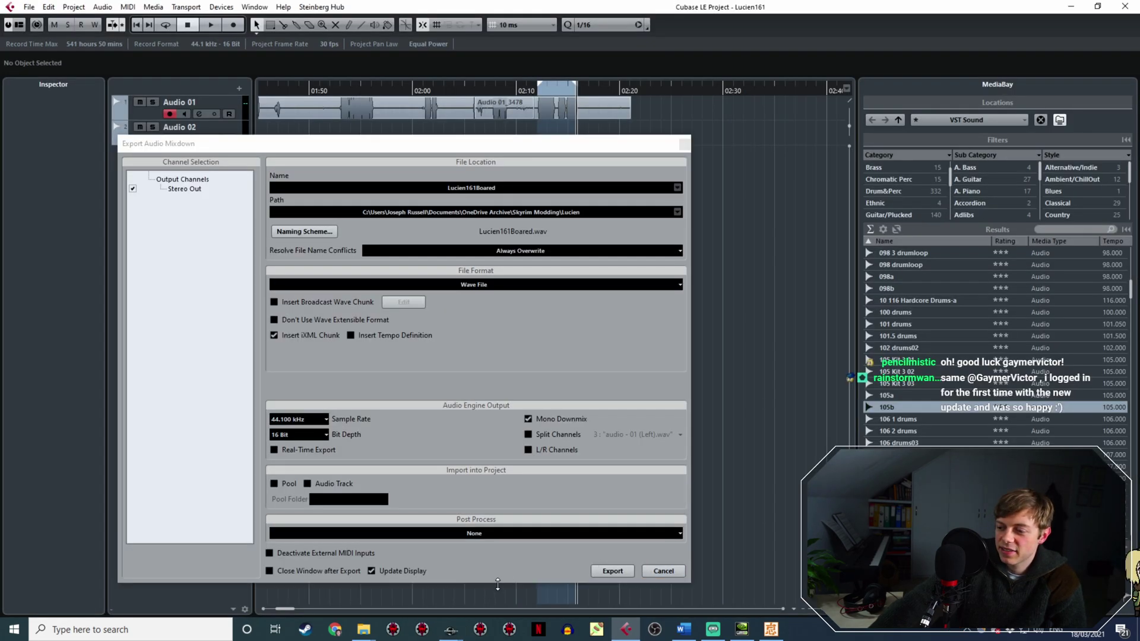
{"action": "left_click", "coordinate": [483, 589]}
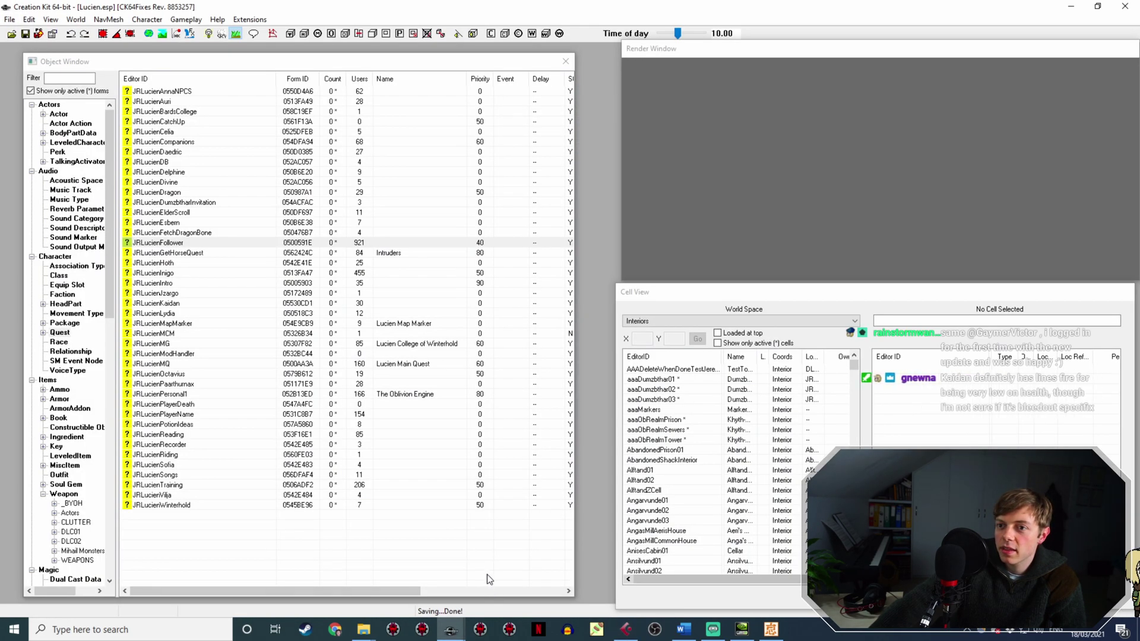
Reopen the JRLucienFollower quest in the Creation Kit and review the lines of its combat Attack topic.
{"action": "left_click", "coordinate": [221, 242]}
{"action": "double_click", "coordinate": [236, 242]}
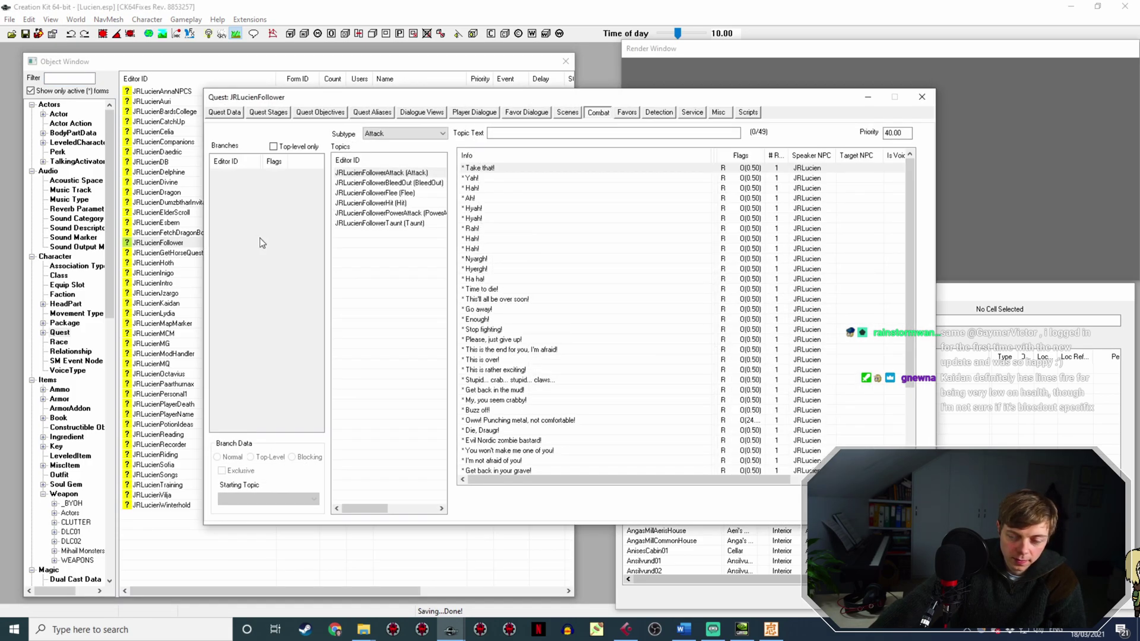
{"action": "scroll", "coordinate": [537, 322], "scroll_direction": "down", "scroll_amount": 2}
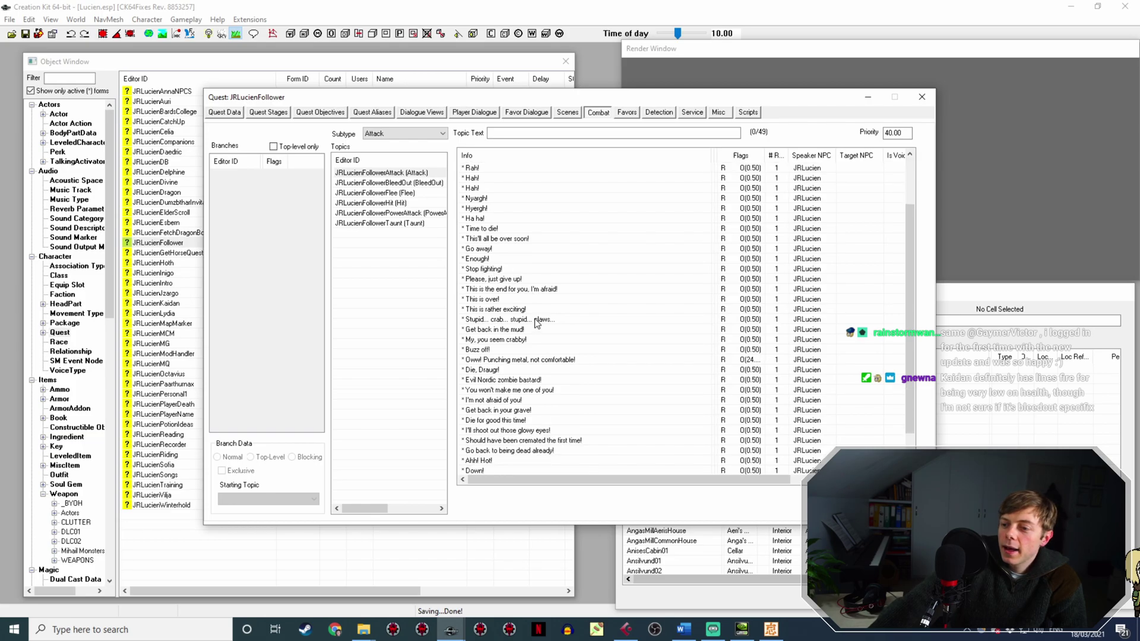
{"action": "scroll", "coordinate": [537, 323], "scroll_direction": "down", "scroll_amount": 2}
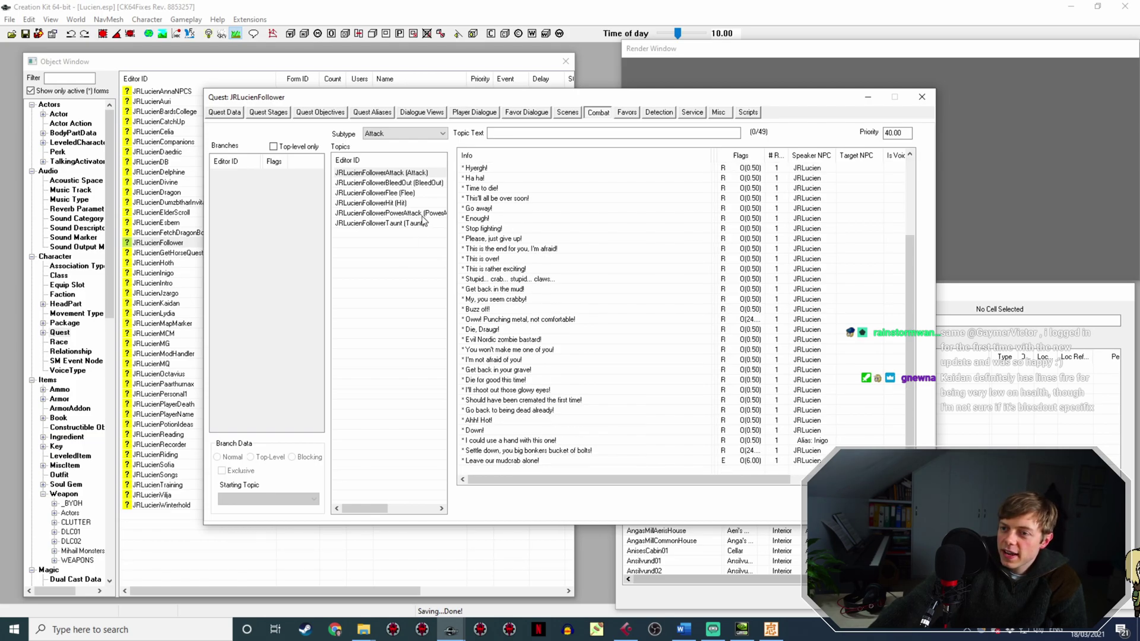
Switch to the Word changelog and add the bullet "Restored missing audio for lines to do with: fighting boars, fighting the Caller,".
{"action": "left_click", "coordinate": [683, 629]}
{"action": "left_click", "coordinate": [770, 408]}
{"action": "key", "text": "Return"}
{"action": "type", "text": "Restore"}
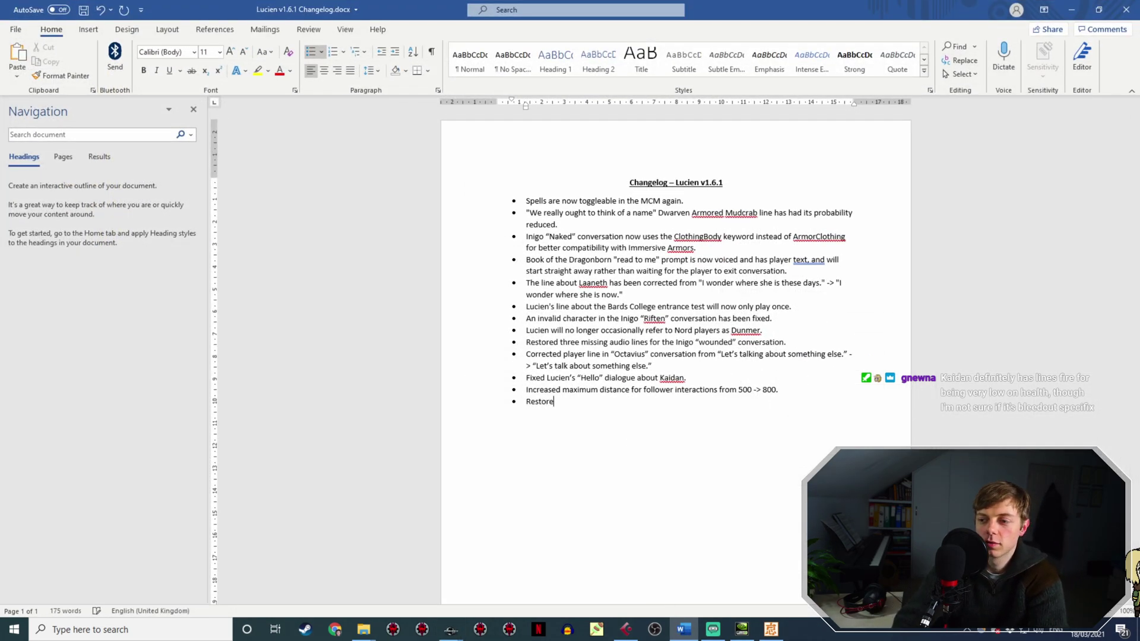
{"action": "type", "text": "d missing audio for lin"}
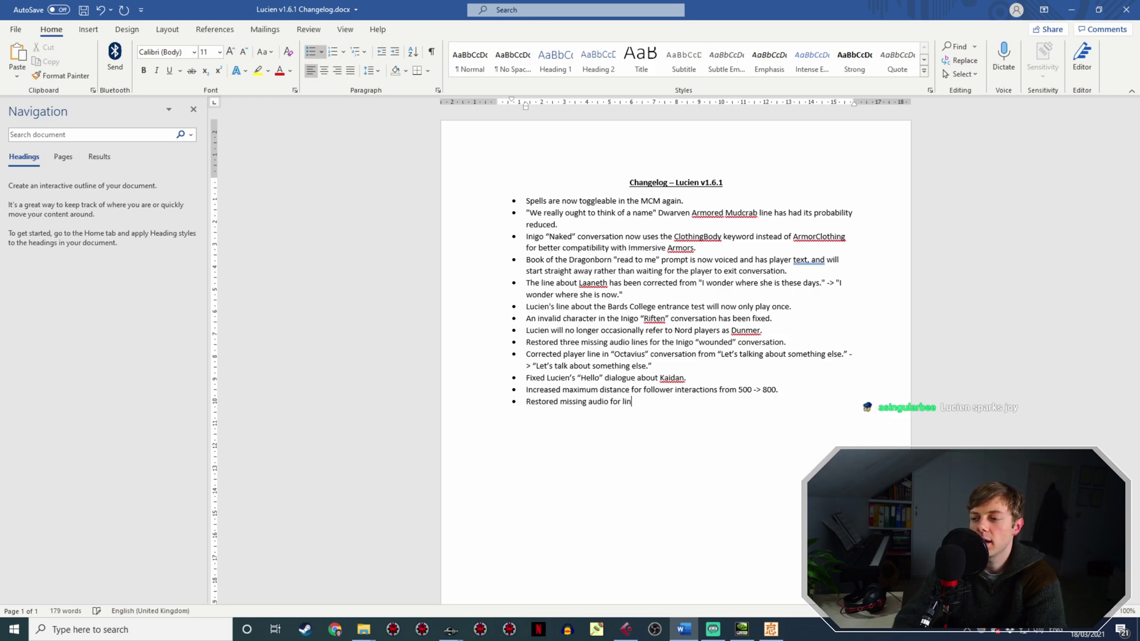
{"action": "type", "text": "es to do with "}
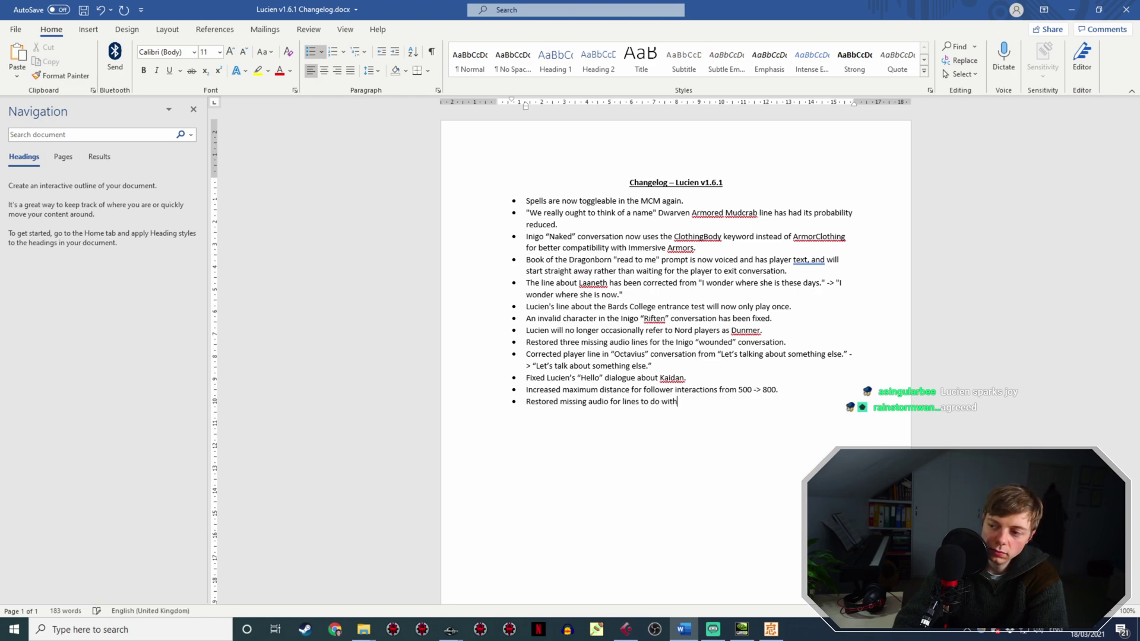
{"action": "type", "text": ": fighting boards,"}
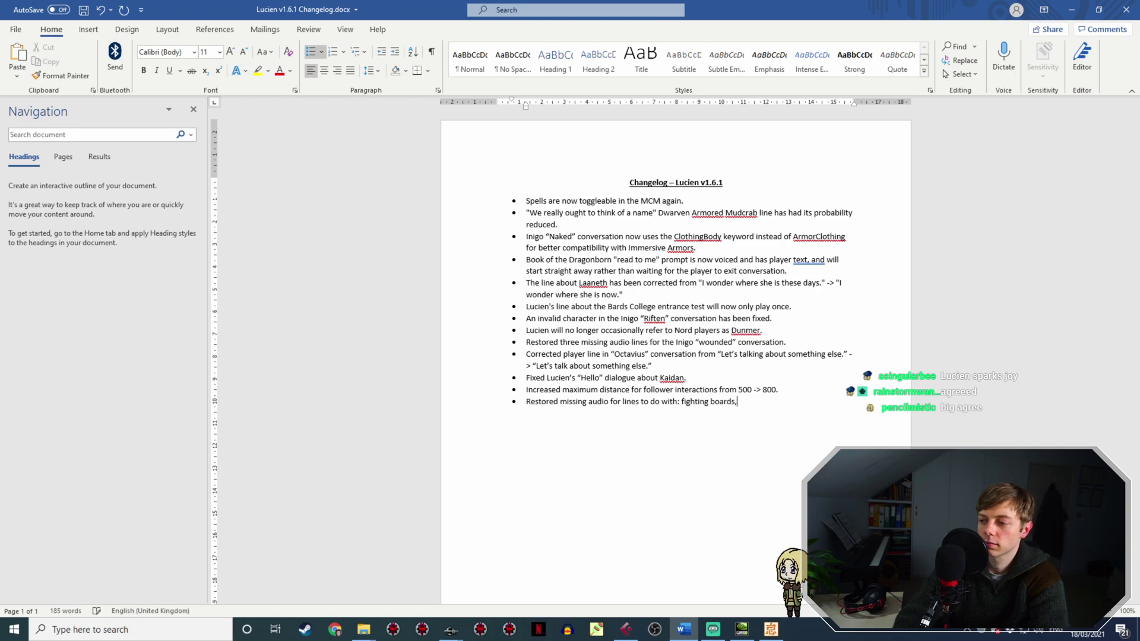
{"action": "key", "text": "BackSpace"}
{"action": "key", "text": "BackSpace"}
{"action": "key", "text": "BackSpace"}
{"action": "type", "text": "s, fighting the Caller, "}
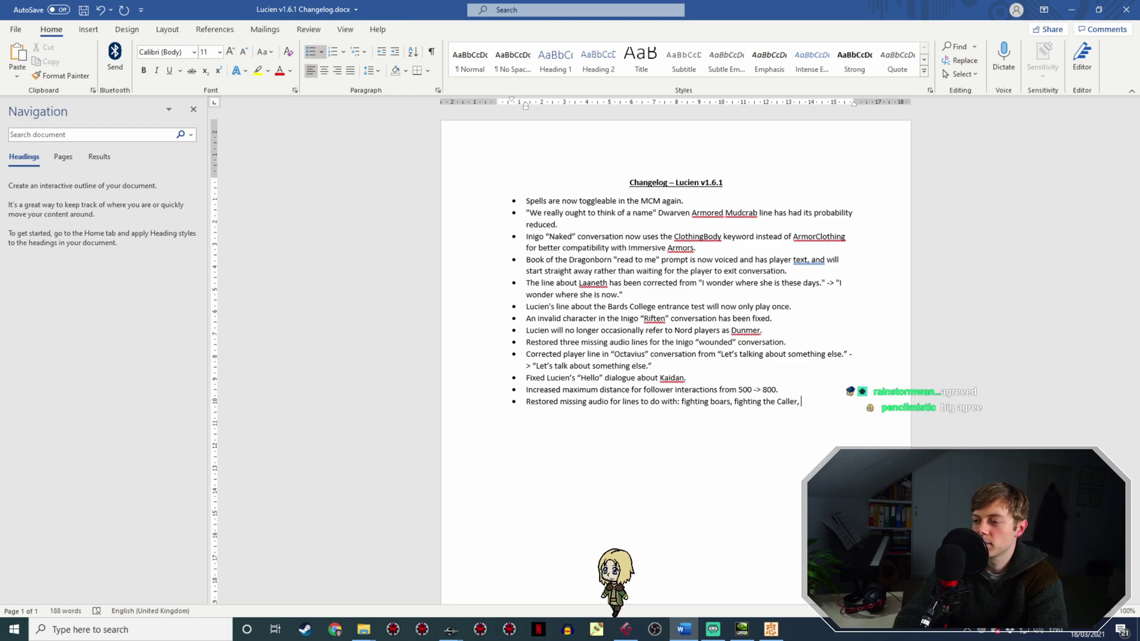
Continue the missing-audio bullet with "calling Lydia for help, telling Clive to attack".
{"action": "type", "text": "h"}
{"action": "key", "text": "BackSpace"}
{"action": "type", "text": "ca"}
{"action": "key", "text": "BackSpace"}
{"action": "key", "text": "BackSpace"}
{"action": "type", "text": "calling Lydia for help."}
{"action": "key", "text": "BackSpace"}
{"action": "type", "text": ", telling Clive to attack"}
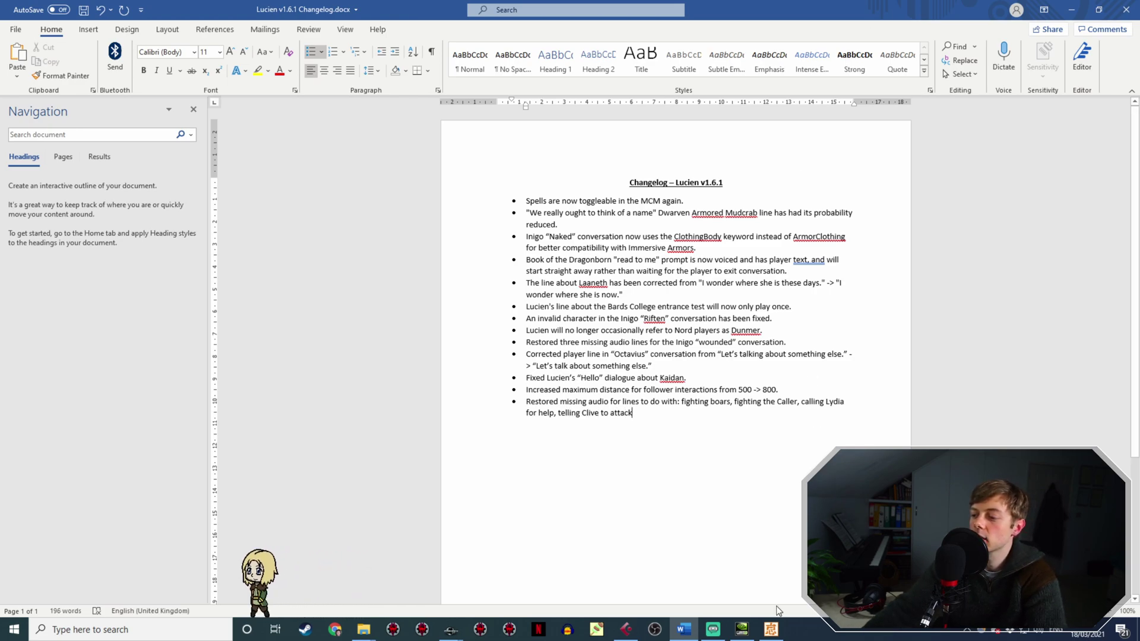
Switch to Lazy Voice Finder, clear the dialogue search, and filter the State column to No Voice File only.
{"action": "left_click", "coordinate": [770, 628]}
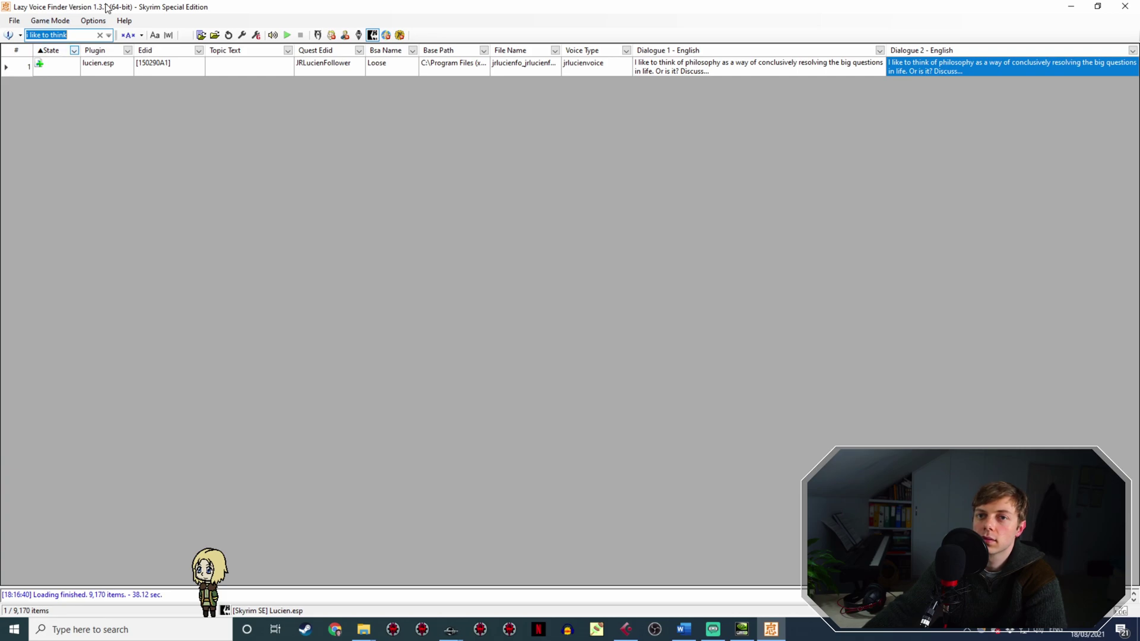
{"action": "left_click", "coordinate": [99, 35]}
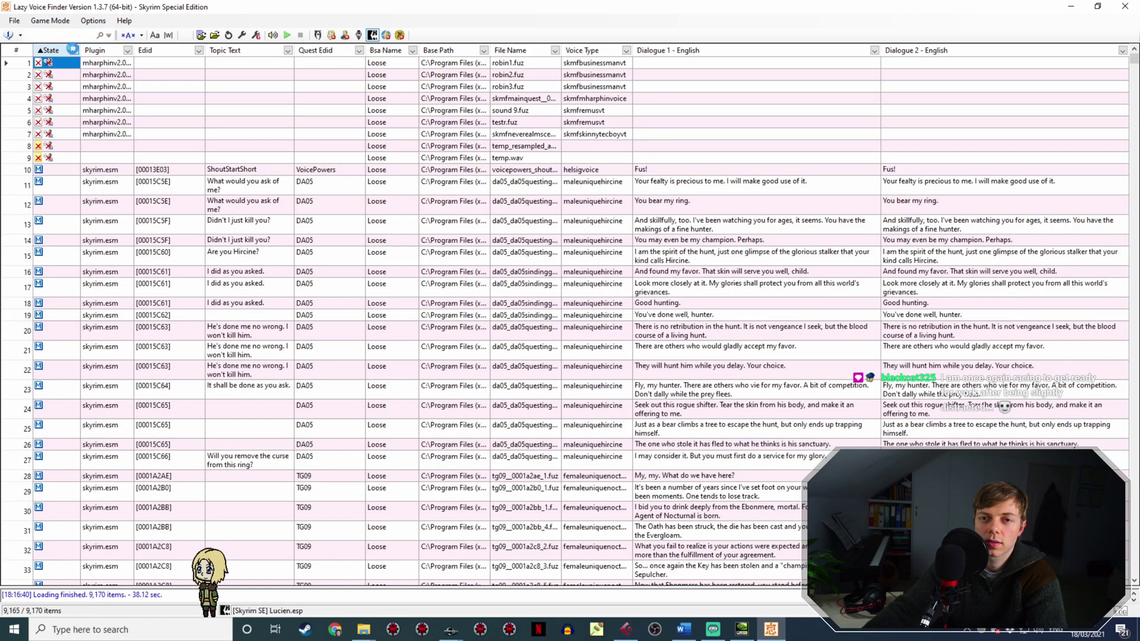
{"action": "left_click", "coordinate": [73, 50]}
{"action": "left_click", "coordinate": [44, 212]}
{"action": "left_click", "coordinate": [44, 202]}
{"action": "left_click", "coordinate": [44, 191]}
{"action": "left_click", "coordinate": [44, 180]}
{"action": "left_click", "coordinate": [44, 234]}
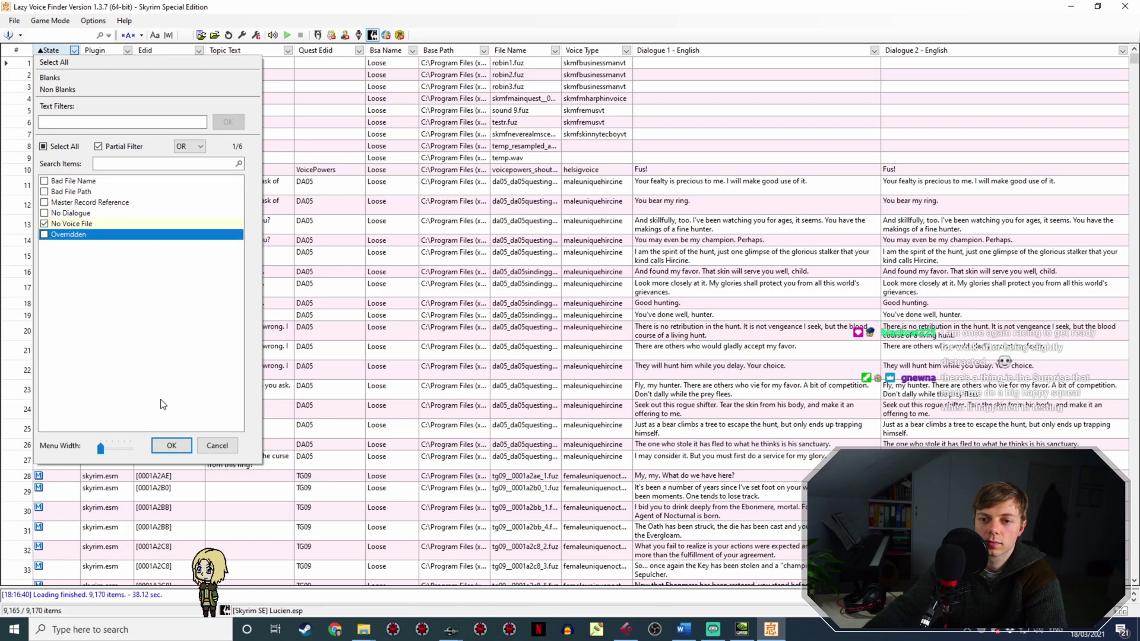
{"action": "left_click", "coordinate": [171, 445]}
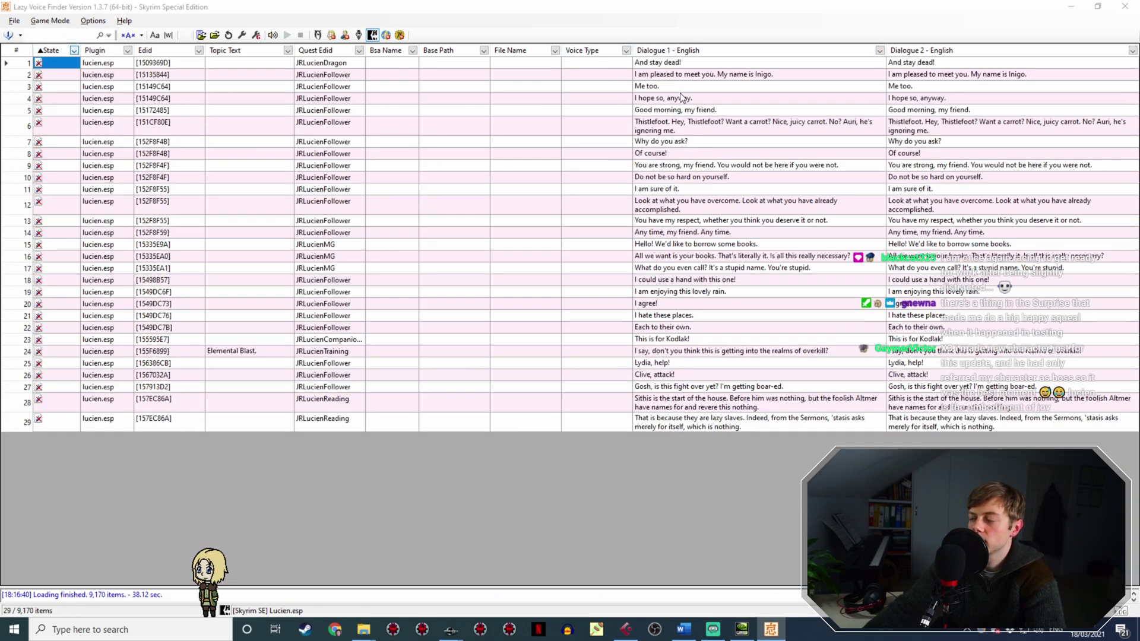
Switch to the Word changelog and extend the missing-audio bullet with ", the Kynesgrove dragon fight".
{"action": "left_click", "coordinate": [684, 629]}
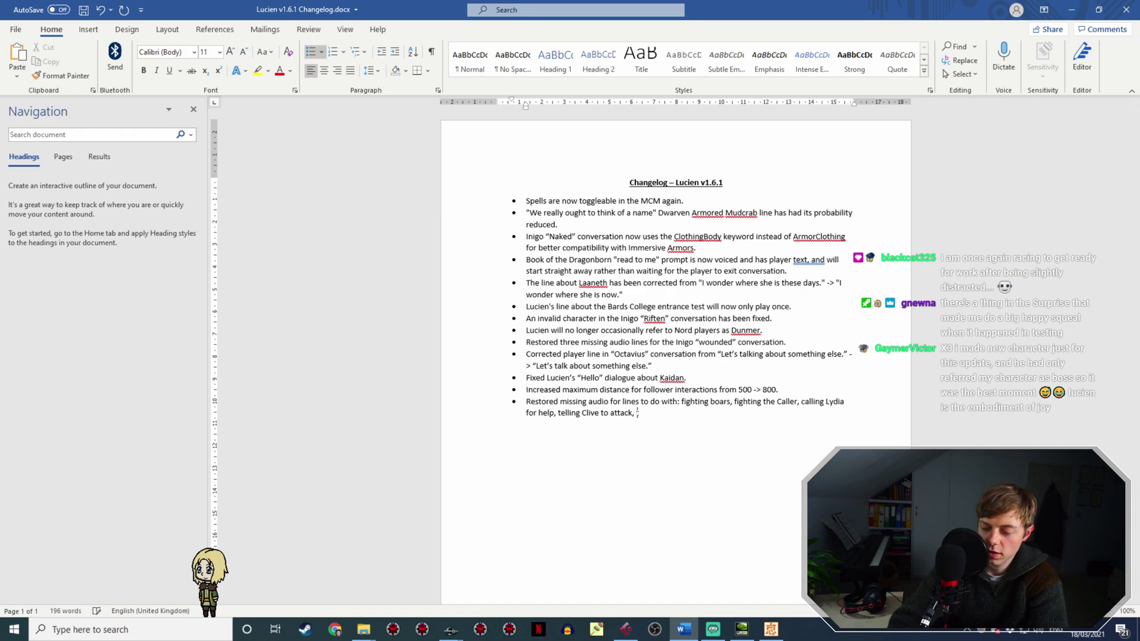
{"action": "type", "text": "the Kynesgrove Dr"}
{"action": "key", "text": "BackSpace"}
{"action": "key", "text": "BackSpace"}
{"action": "type", "text": "dragon fight"}
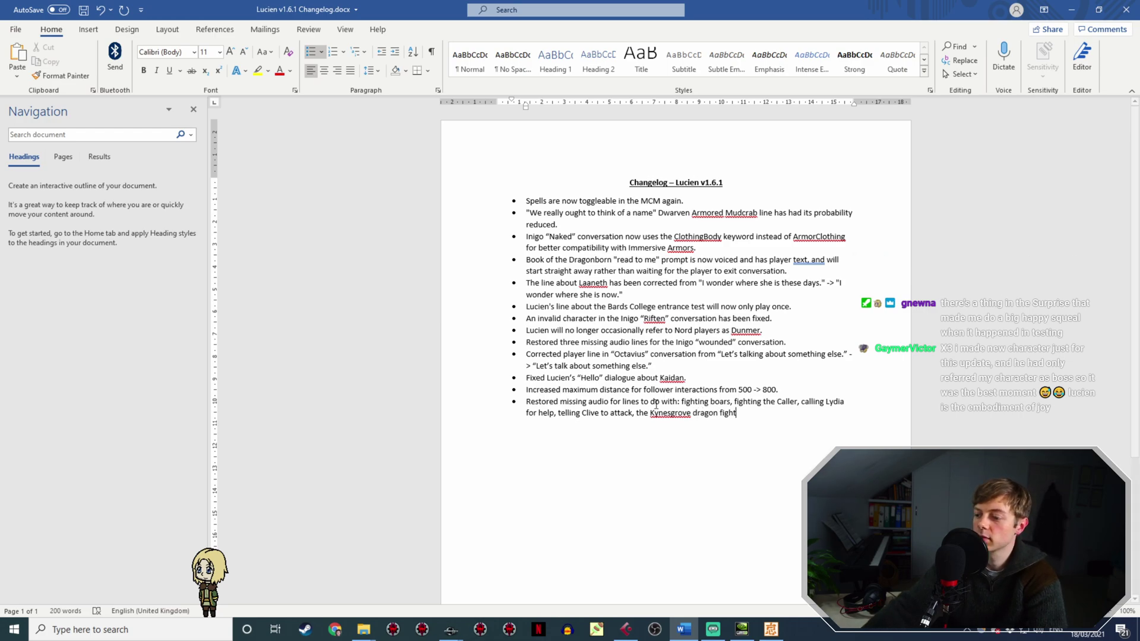
Check the missing-voice list in Lazy Voice Finder and extend the Word changelog's missing-audio bullet with ", Kodlak,".
{"action": "left_click", "coordinate": [771, 630]}
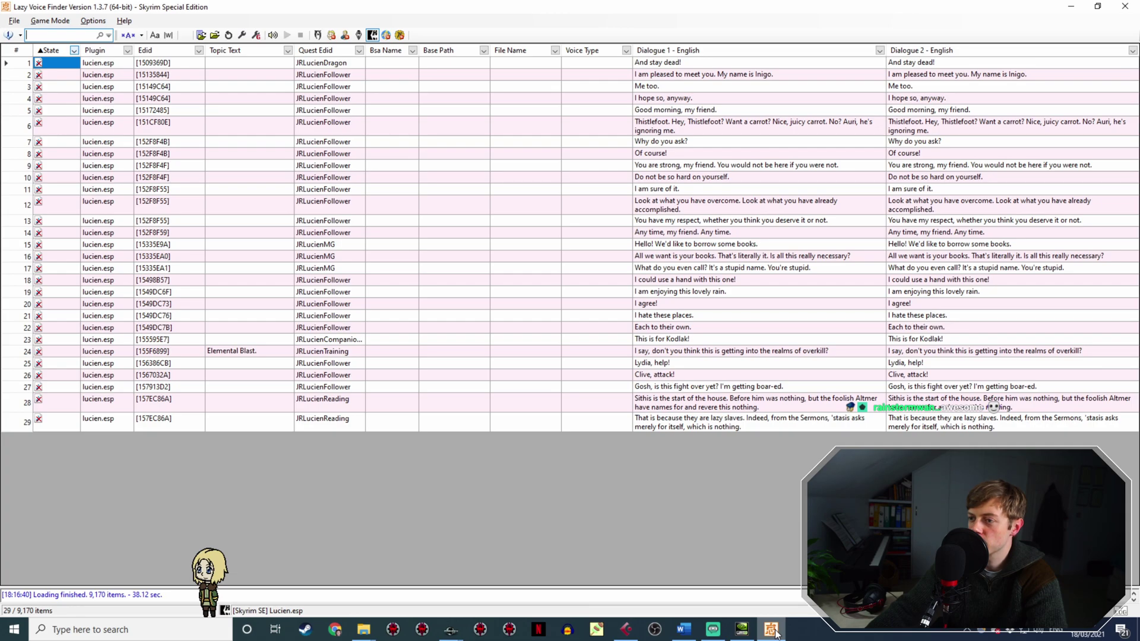
{"action": "left_click", "coordinate": [771, 632]}
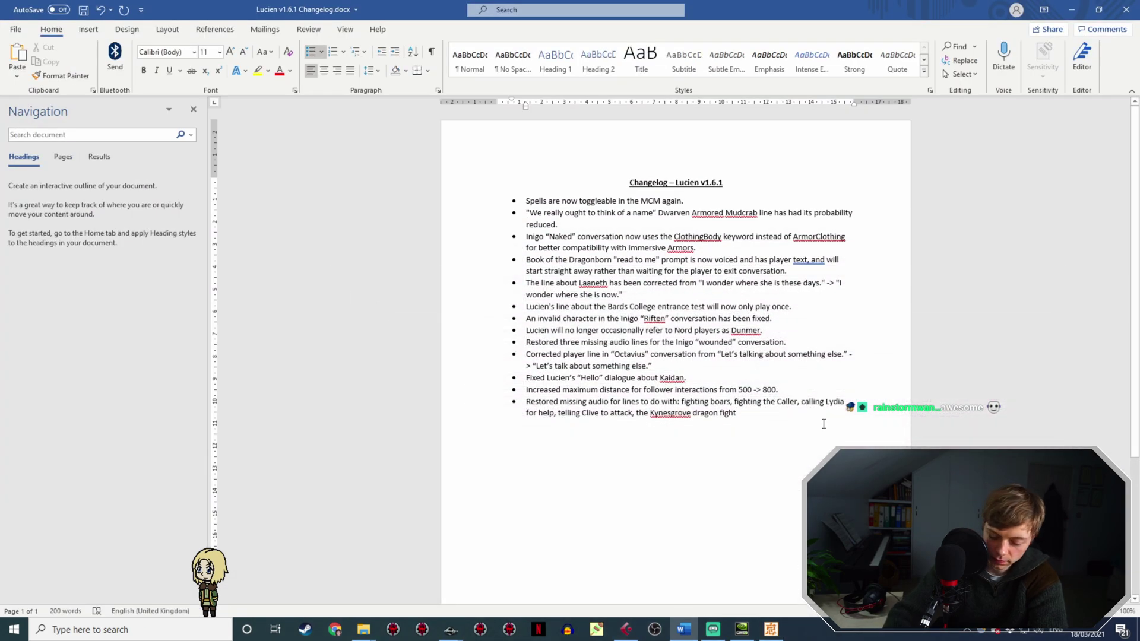
{"action": "type", "text": "Kod"}
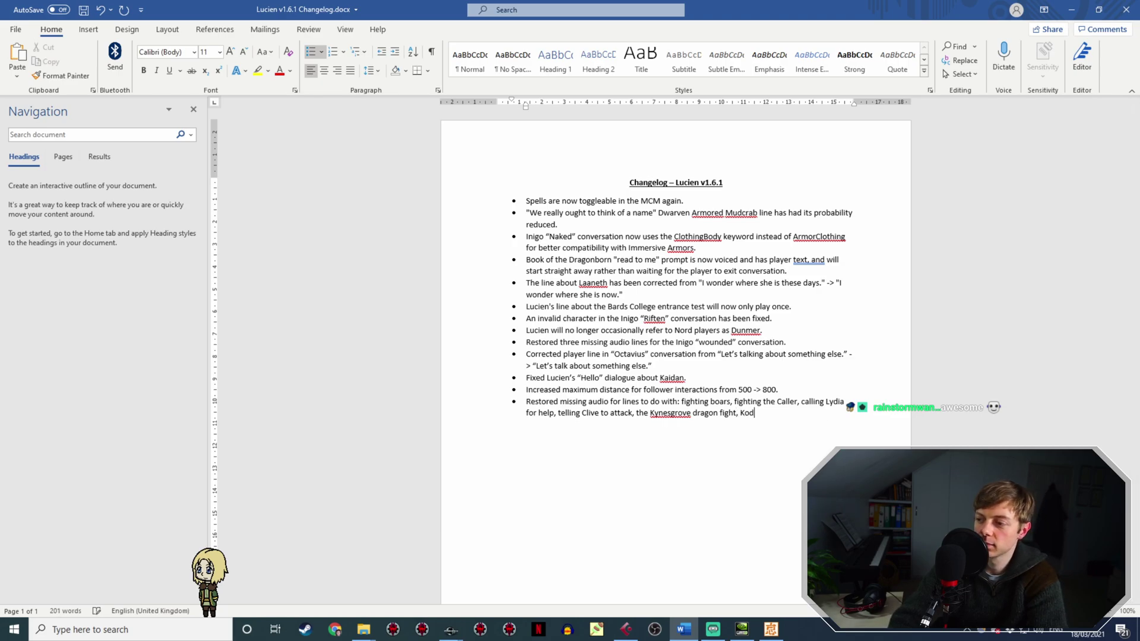
{"action": "type", "text": "lak,"}
Check the missing-voice list again and continue the changelog's missing-audio bullet with "learning Elemental Blast,".
{"action": "key", "text": "alt+Tab"}
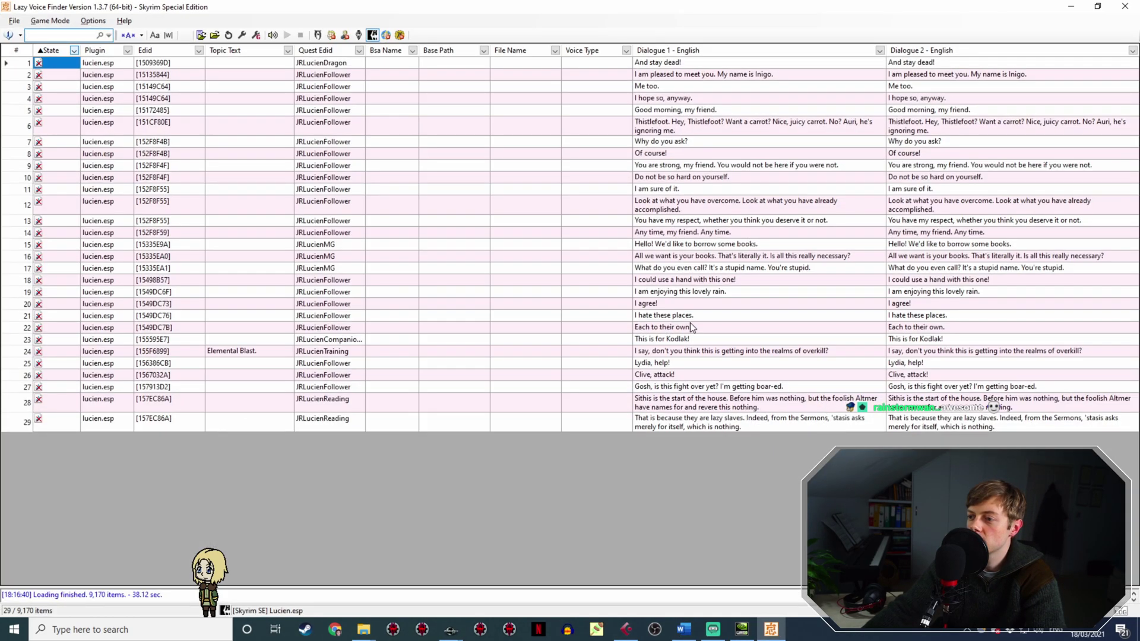
{"action": "key", "text": "alt+Tab"}
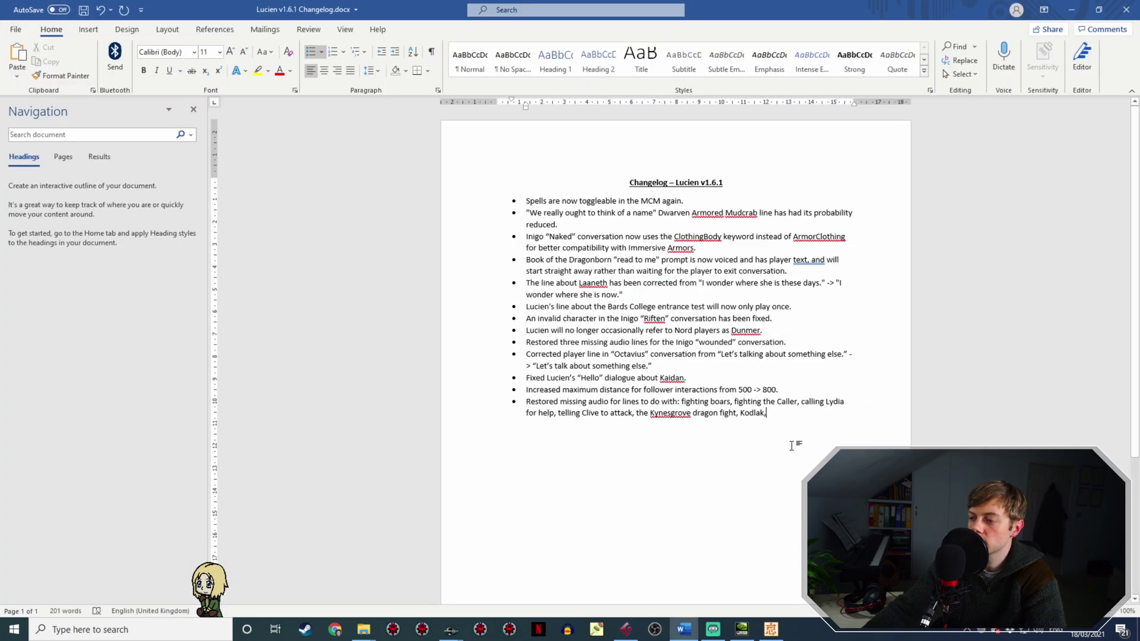
{"action": "type", "text": "K"}
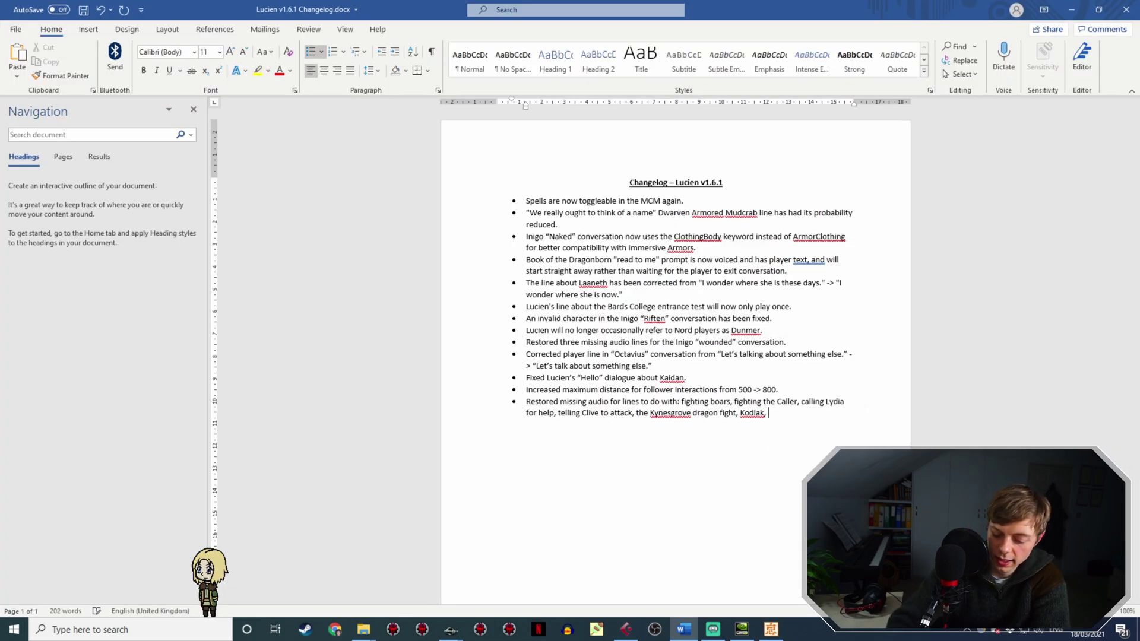
{"action": "type", "text": "earning ELEM"}
{"action": "type", "text": "lemental Blast,"}
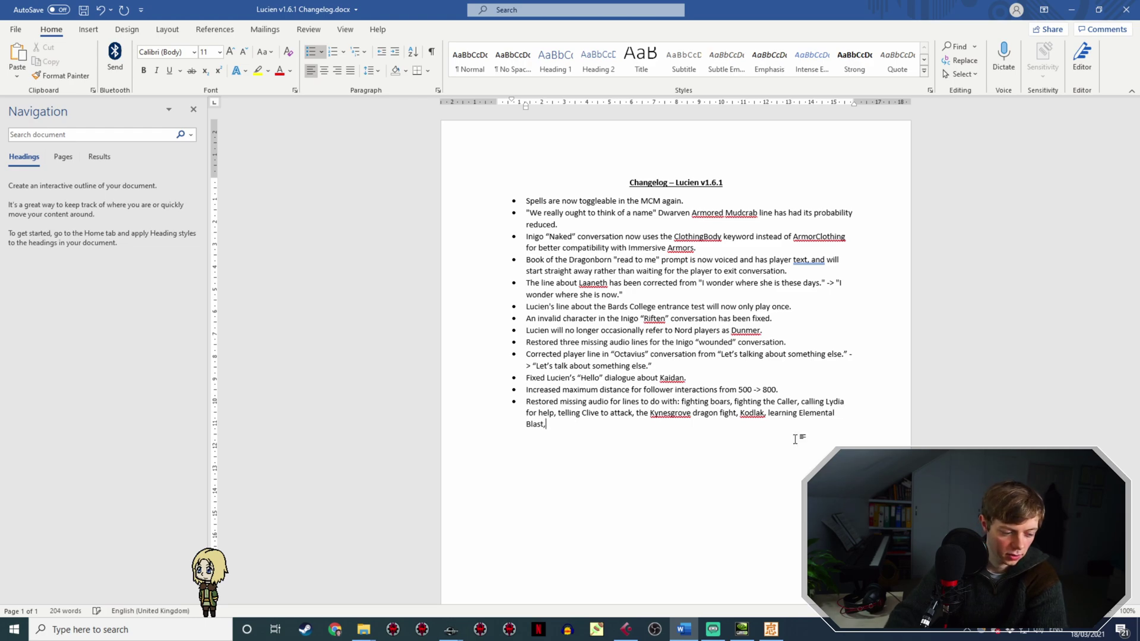
Finish the missing-audio bullet by joining the final two items as "Kodlak and learning Elemental Blast" and ending it with a period.
{"action": "key", "text": "alt+Tab"}
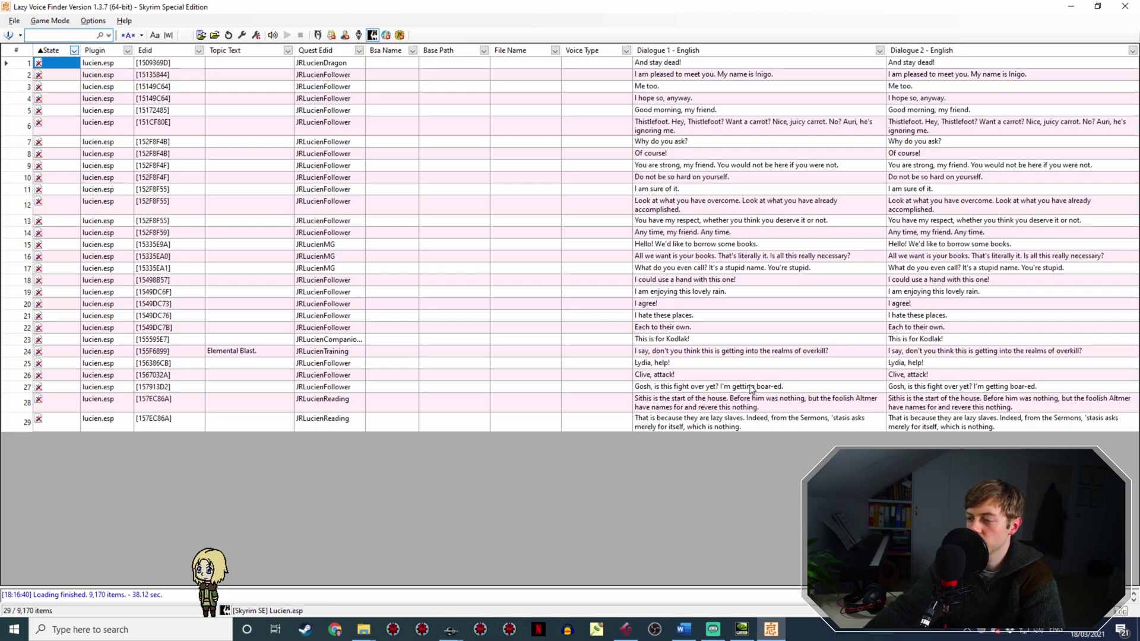
{"action": "key", "text": "alt+Tab"}
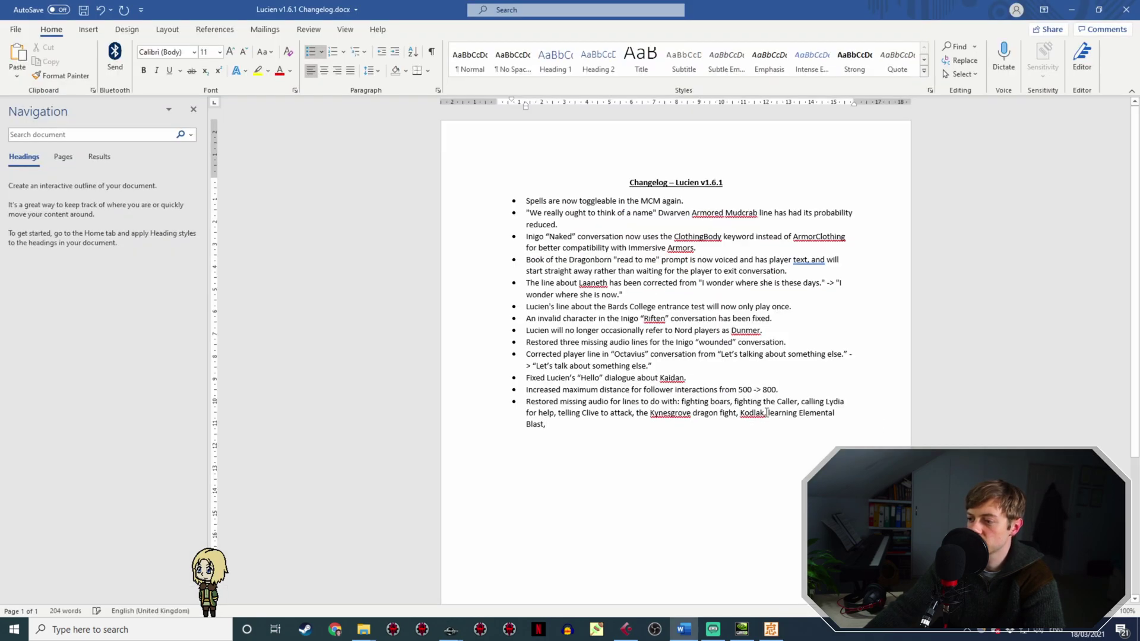
{"action": "left_click", "coordinate": [766, 413]}
{"action": "type", "text": "and"}
{"action": "key", "text": "ctrl+End"}
{"action": "key", "text": "BackSpace"}
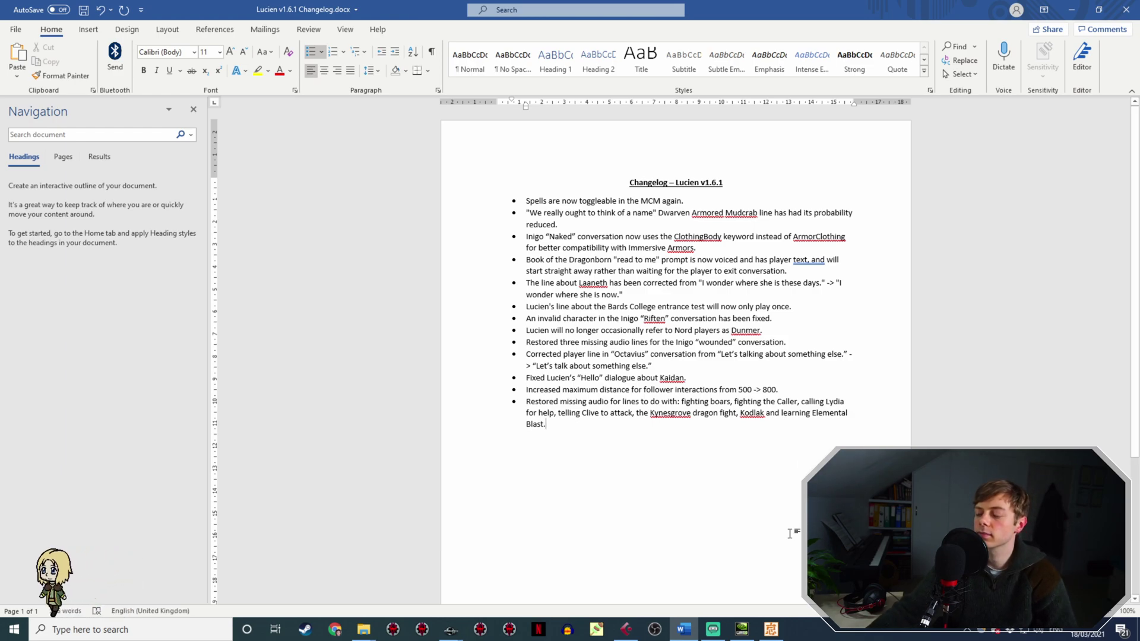
Switch to Lazy Voice Finder and search the voiceless lines for THISTLEFOOT, selecting the Lucien carrot line.
{"action": "left_click", "coordinate": [781, 631]}
{"action": "left_click", "coordinate": [703, 125]}
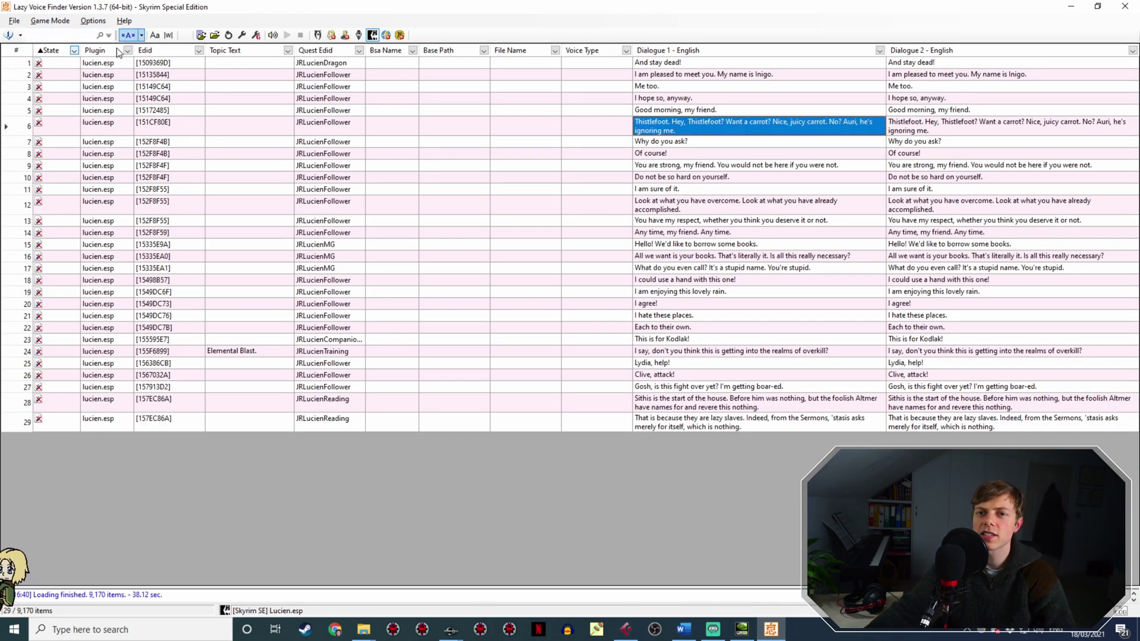
{"action": "left_click", "coordinate": [84, 35]}
{"action": "type", "text": "THISTLEFOOT"}
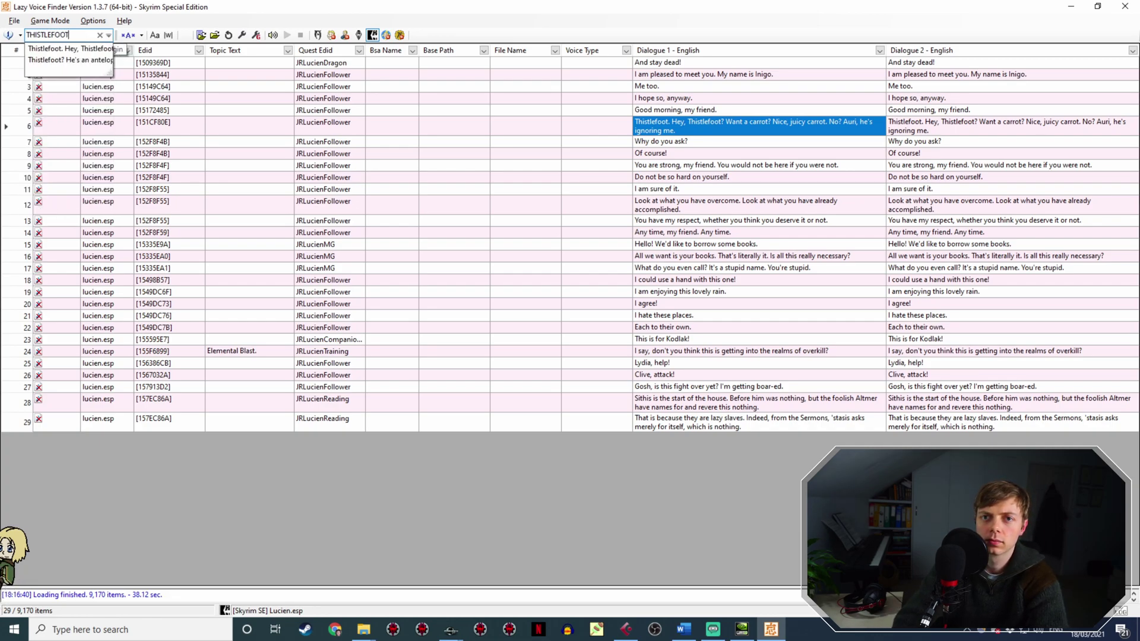
{"action": "key", "text": "Return"}
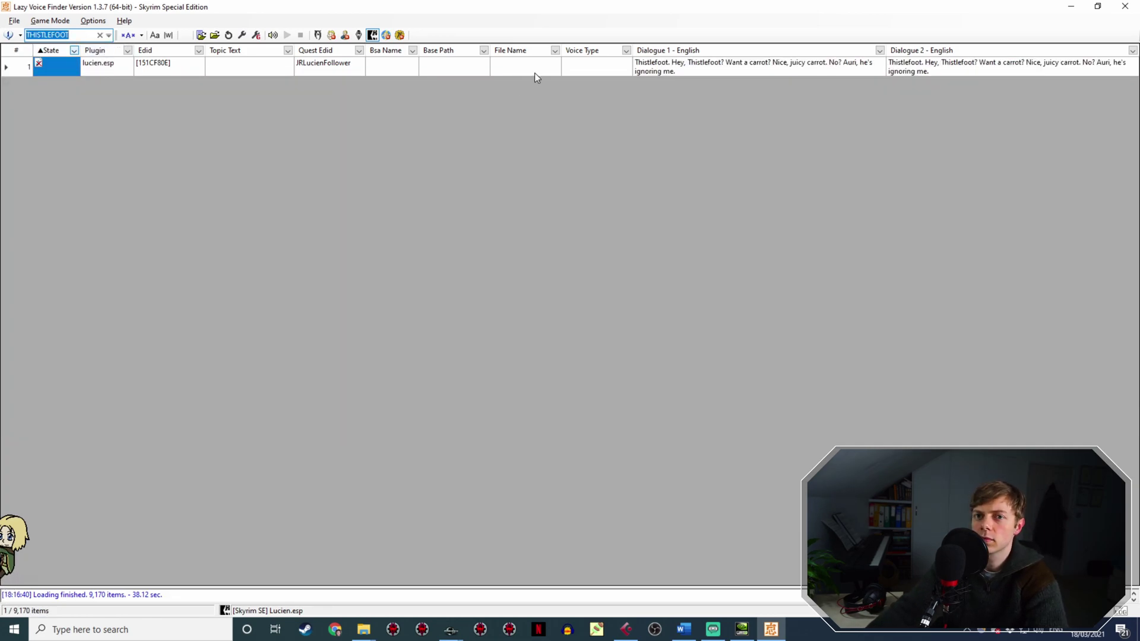
{"action": "left_click", "coordinate": [683, 69]}
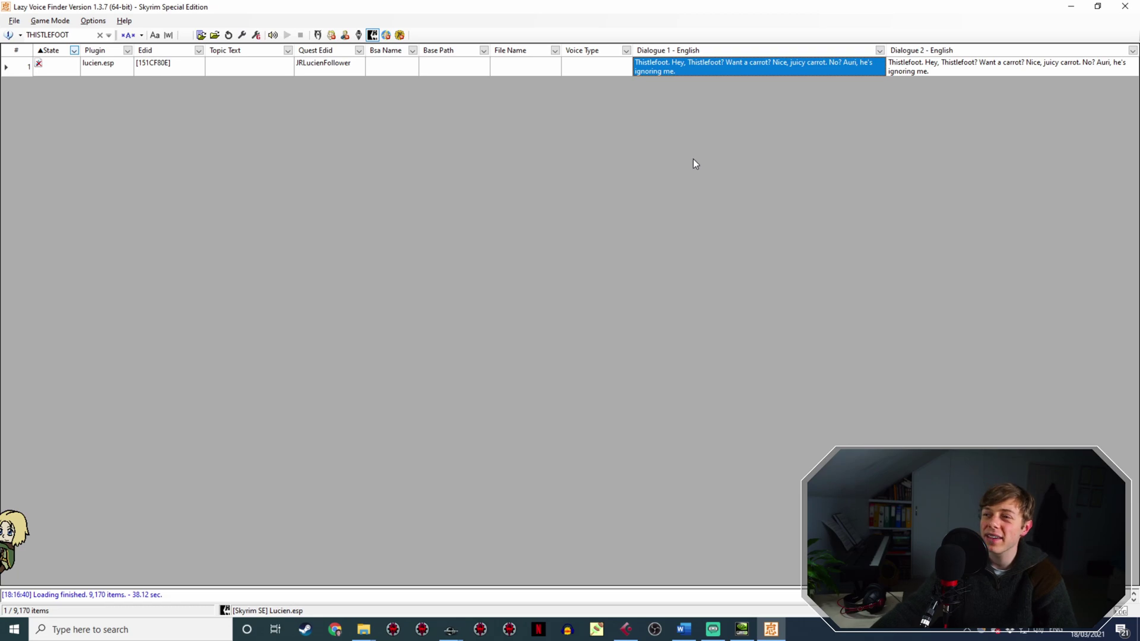
{"action": "double_click", "coordinate": [703, 63]}
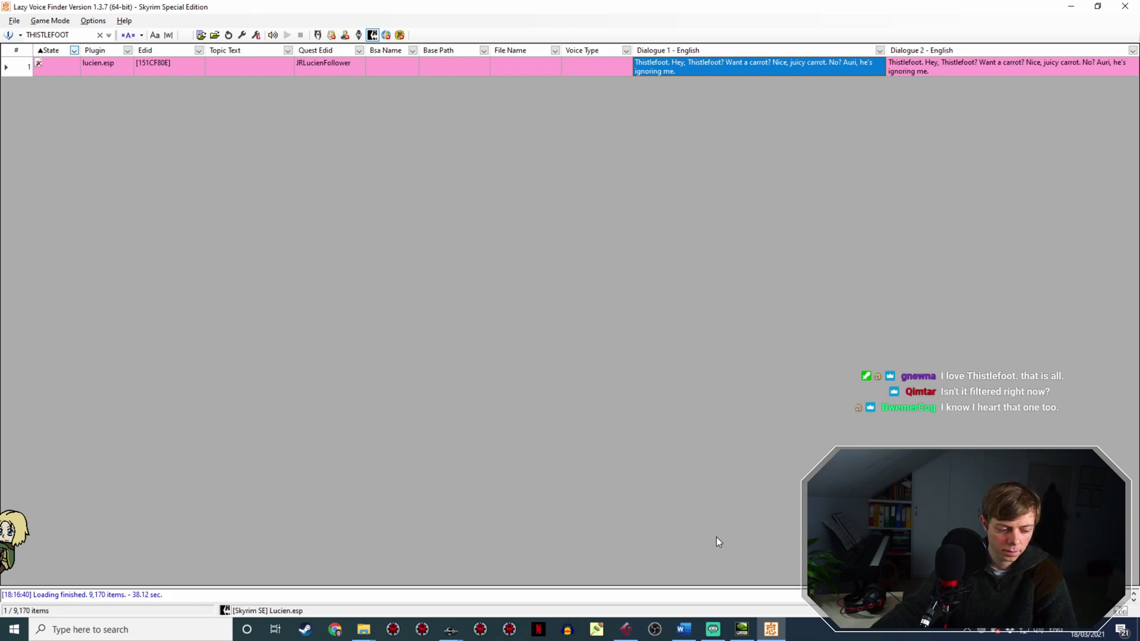
Reset the State filter to include all states, compare the two Lucien Thistlefoot entries, and clear the search.
{"action": "left_click", "coordinate": [75, 49]}
{"action": "left_click", "coordinate": [44, 191]}
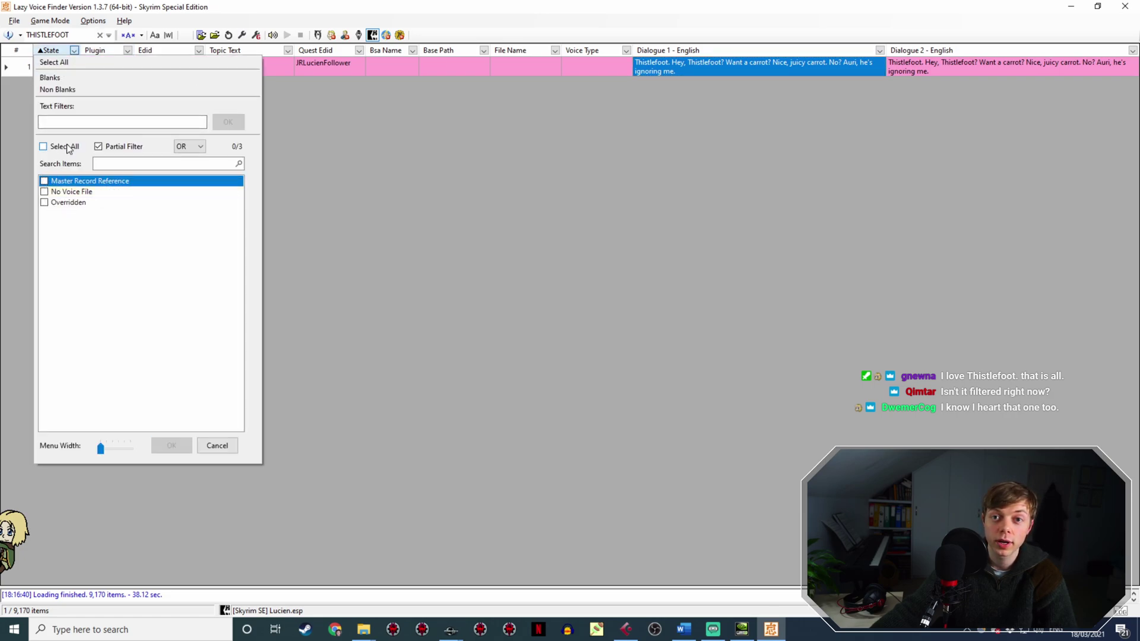
{"action": "left_click", "coordinate": [57, 148]}
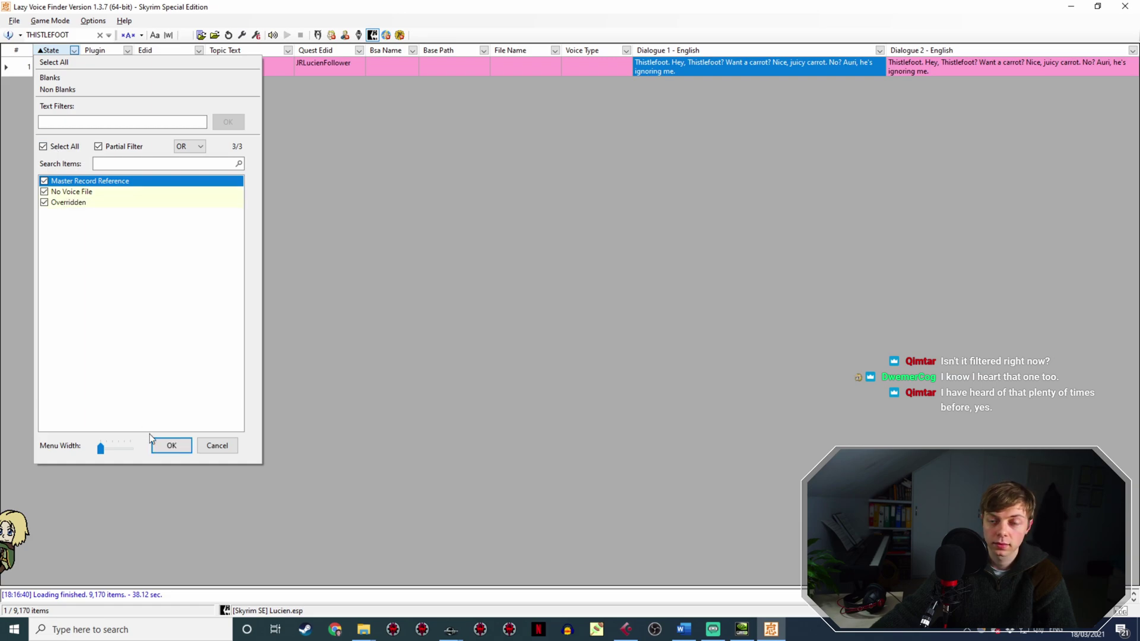
{"action": "left_click", "coordinate": [172, 445]}
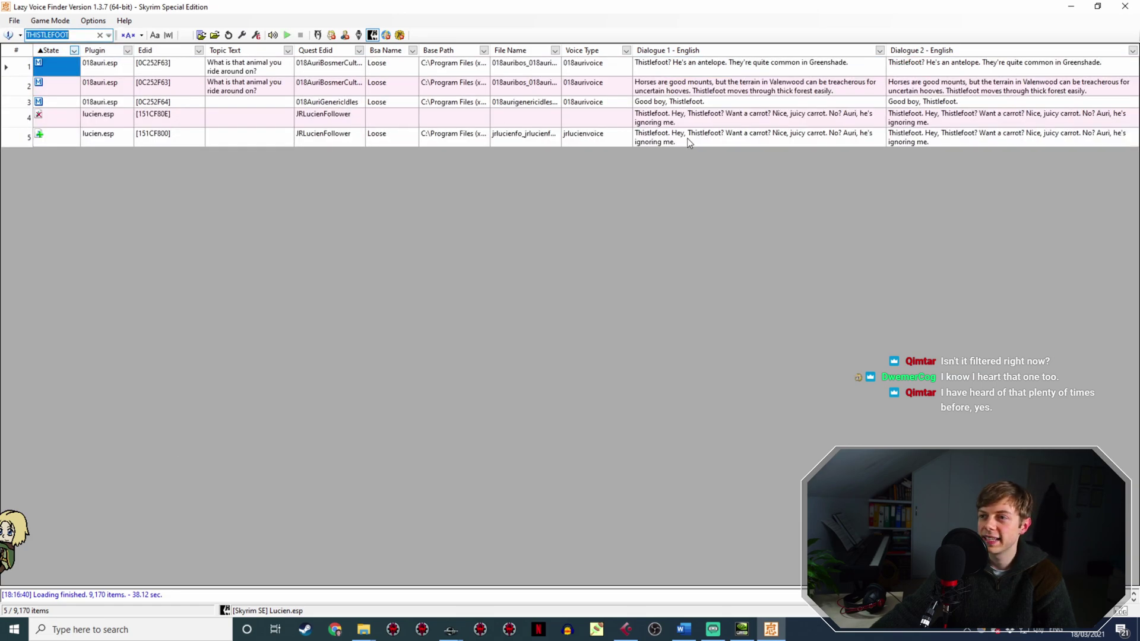
{"action": "left_click", "coordinate": [705, 116]}
{"action": "left_click", "coordinate": [704, 137]}
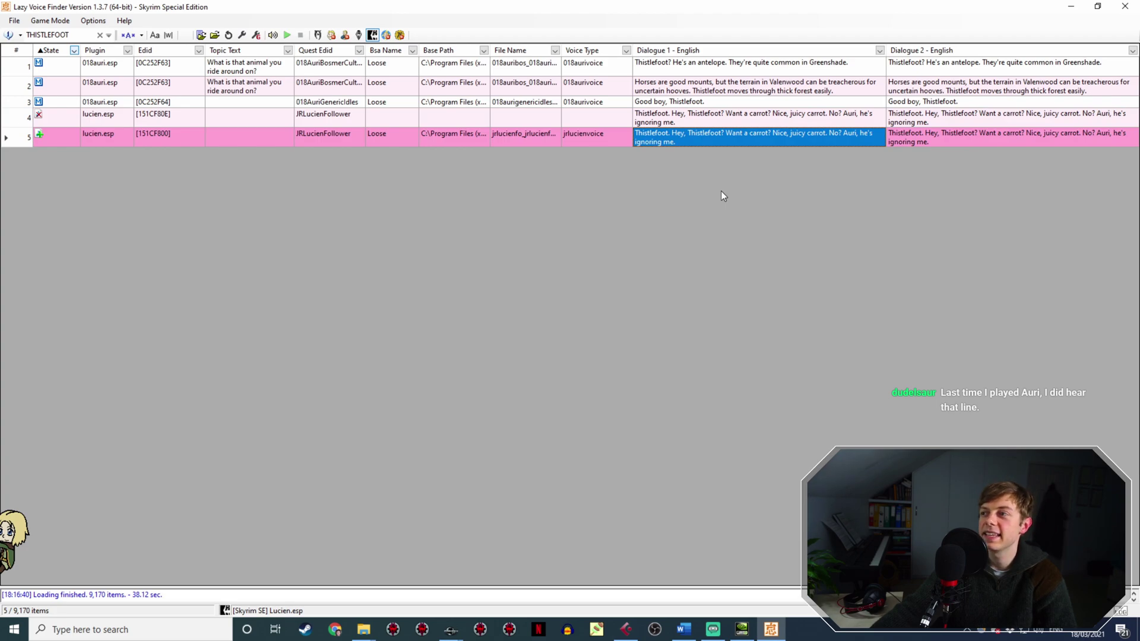
{"action": "left_click", "coordinate": [176, 114]}
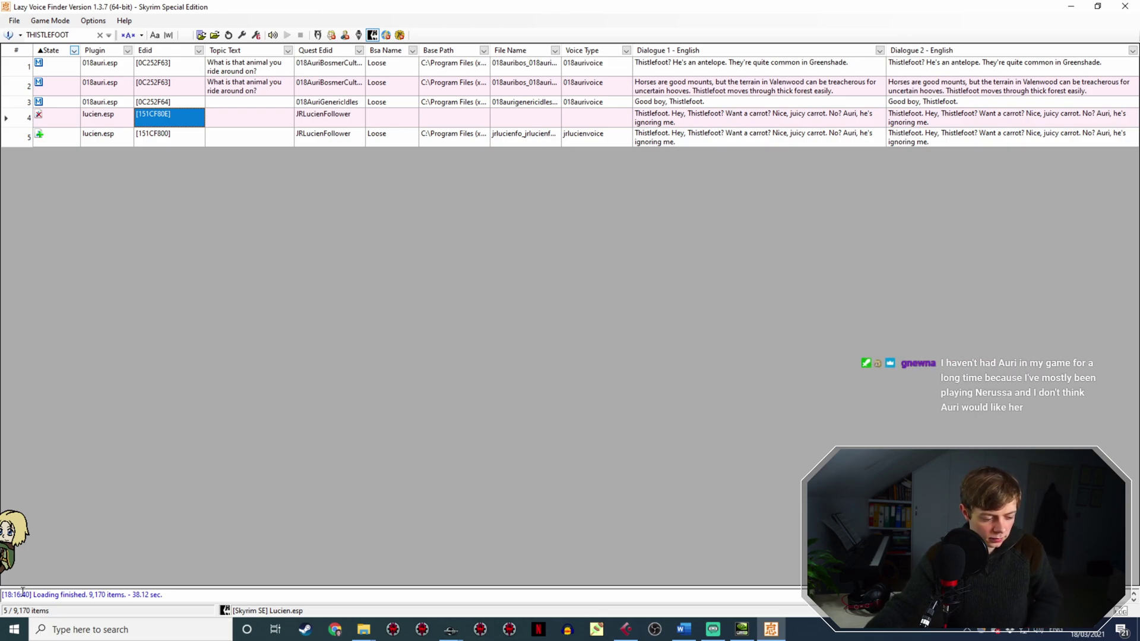
{"action": "left_click", "coordinate": [99, 35]}
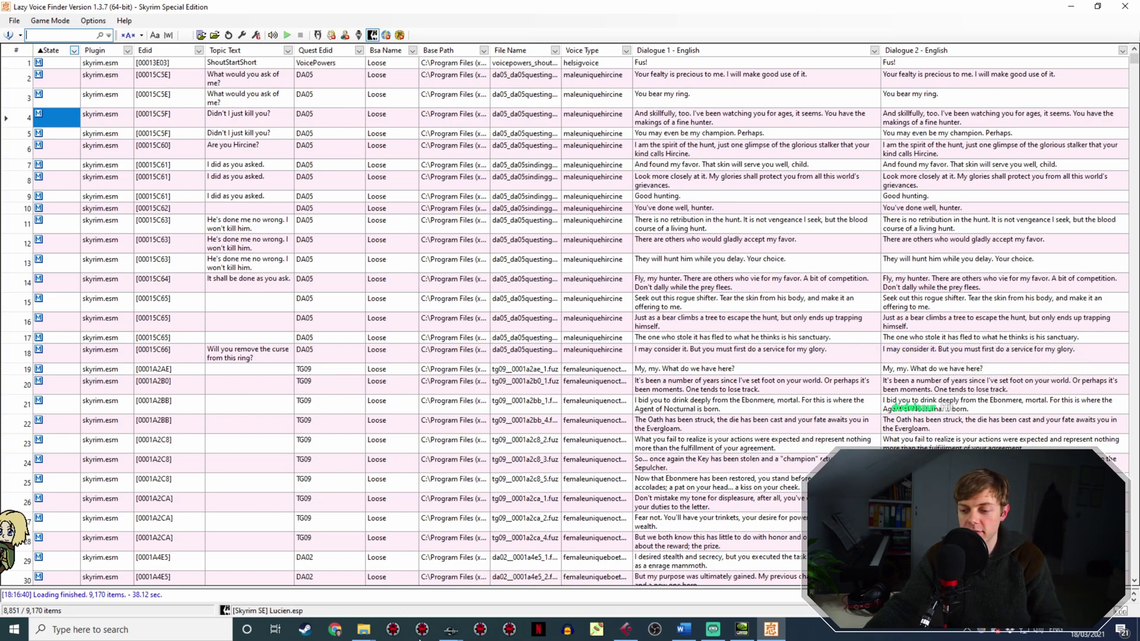
Open the magic blacksmith response in Creation Kit and switch to the LucienSaintsAndSeducers project in Cubase.
{"action": "left_click", "coordinate": [449, 630]}
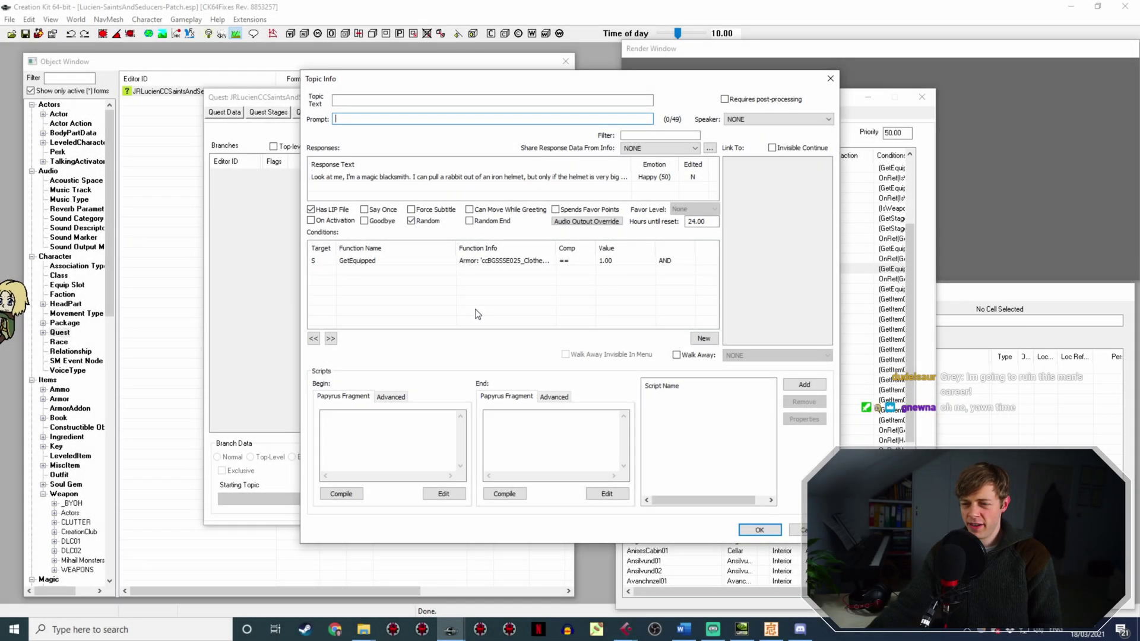
{"action": "double_click", "coordinate": [564, 176]}
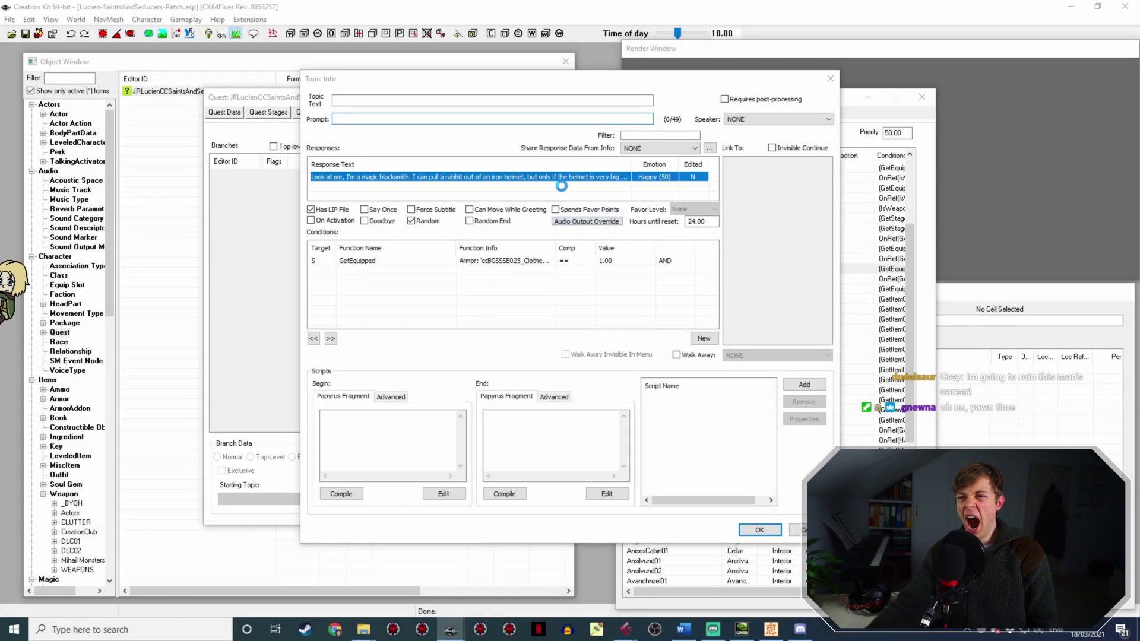
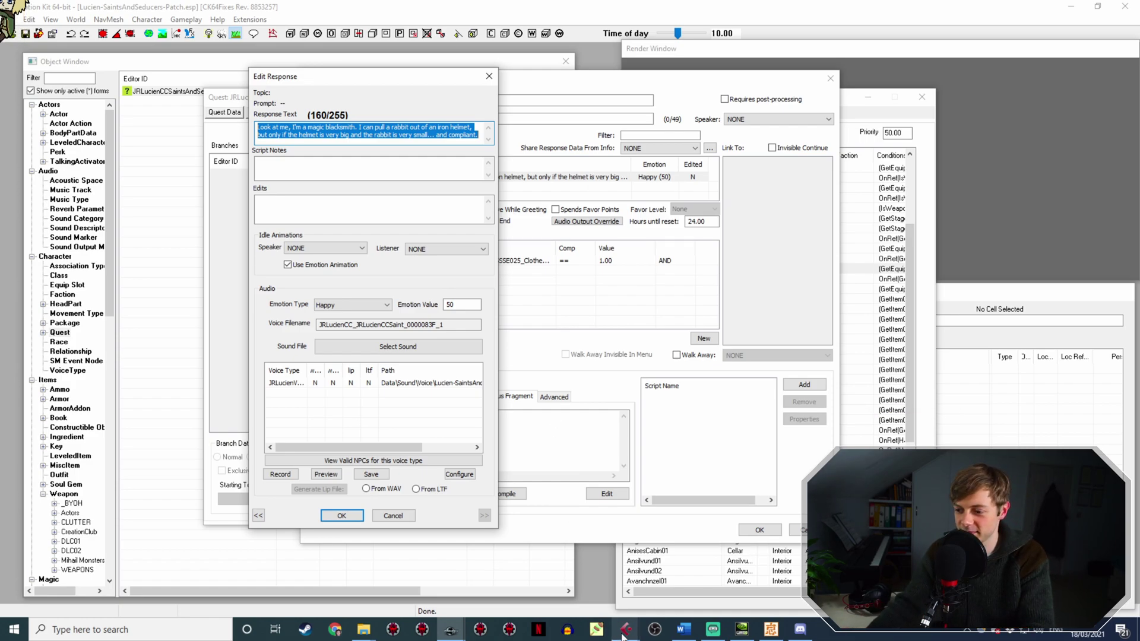
{"action": "left_click", "coordinate": [625, 629]}
{"action": "left_click", "coordinate": [673, 578]}
Play back the Audio 01 recording and mark the export range around the magic blacksmith line, ending at about 23:27.8.
{"action": "key", "text": "space"}
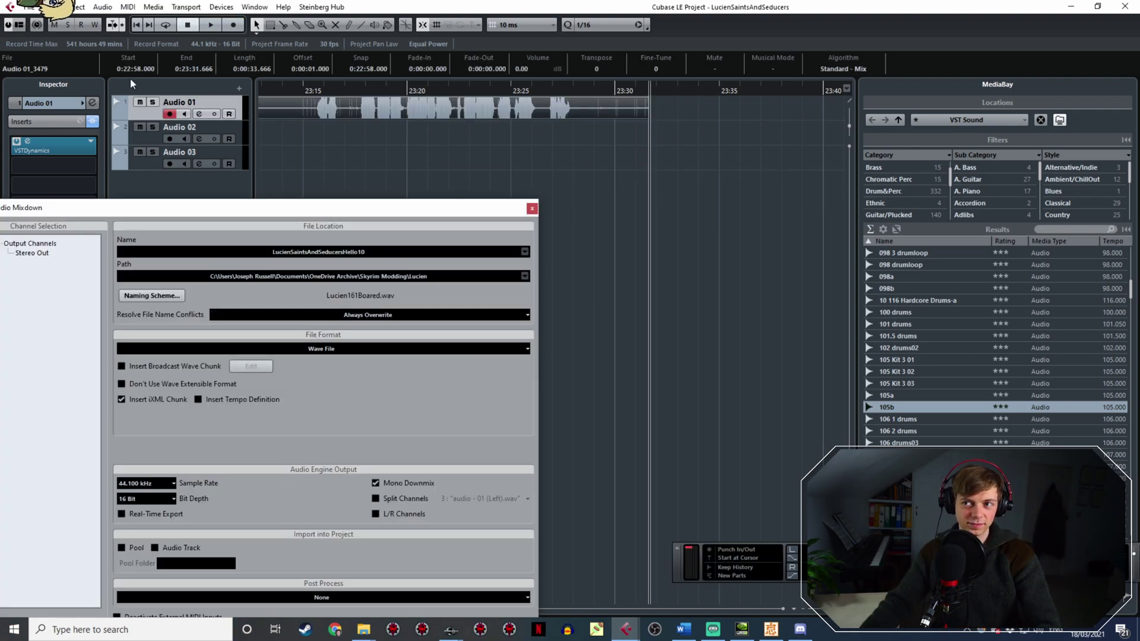
{"action": "left_click", "coordinate": [322, 92]}
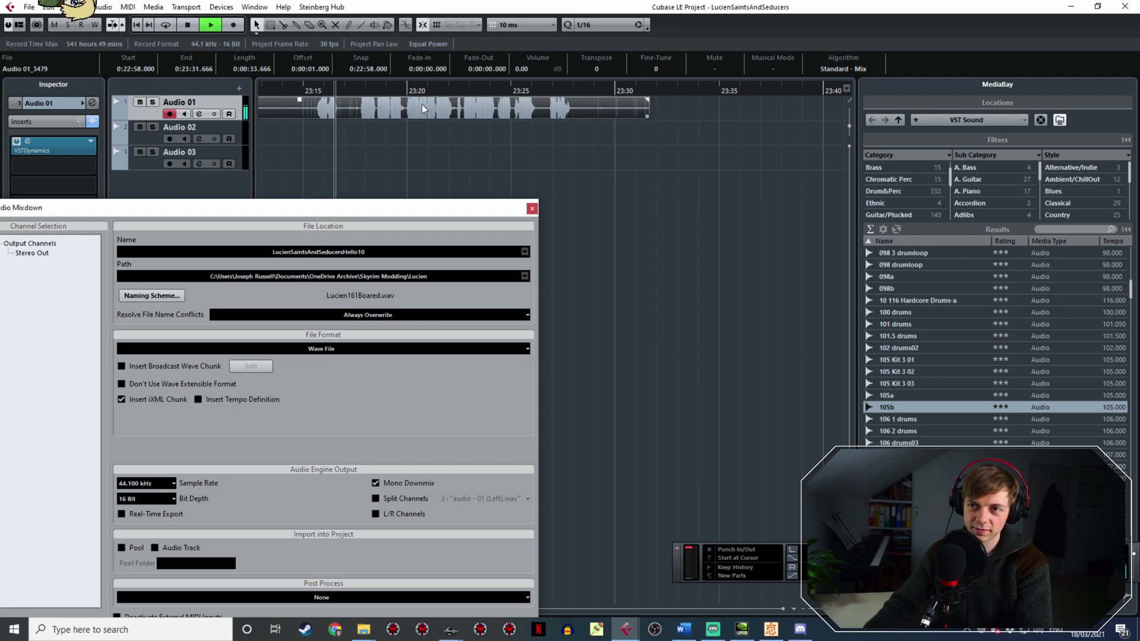
{"action": "scroll", "coordinate": [355, 111], "scroll_direction": "up", "scroll_amount": 2, "text": "ctrl"}
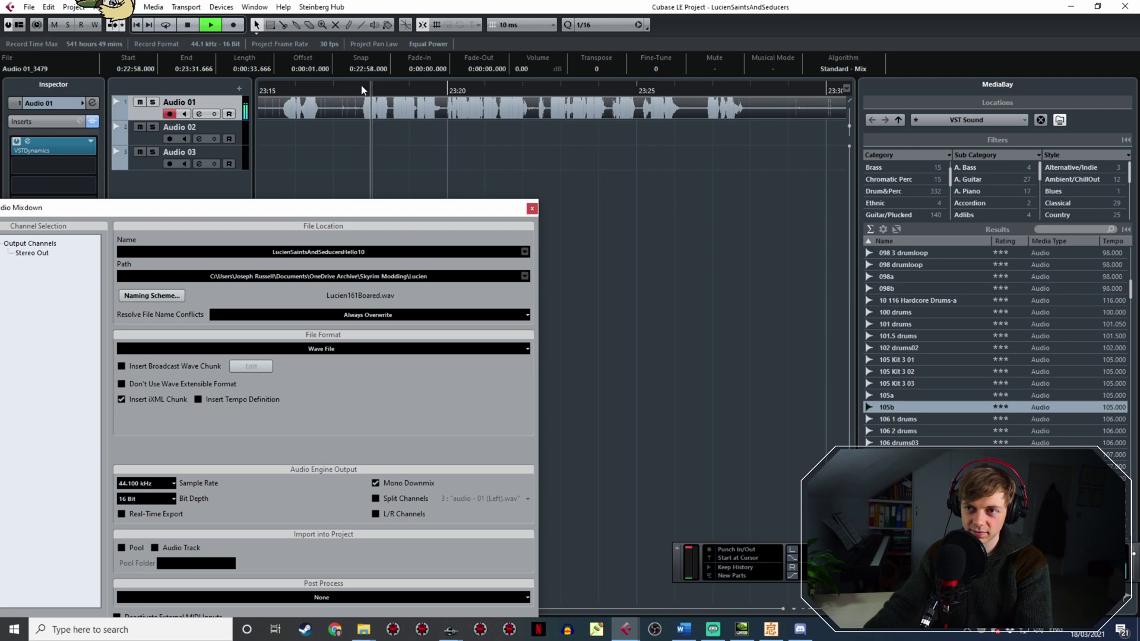
{"action": "scroll", "coordinate": [362, 84], "scroll_direction": "up", "scroll_amount": 2, "text": "ctrl"}
{"action": "left_click_drag", "start_coordinate": [397, 90], "coordinate": [628, 223]}
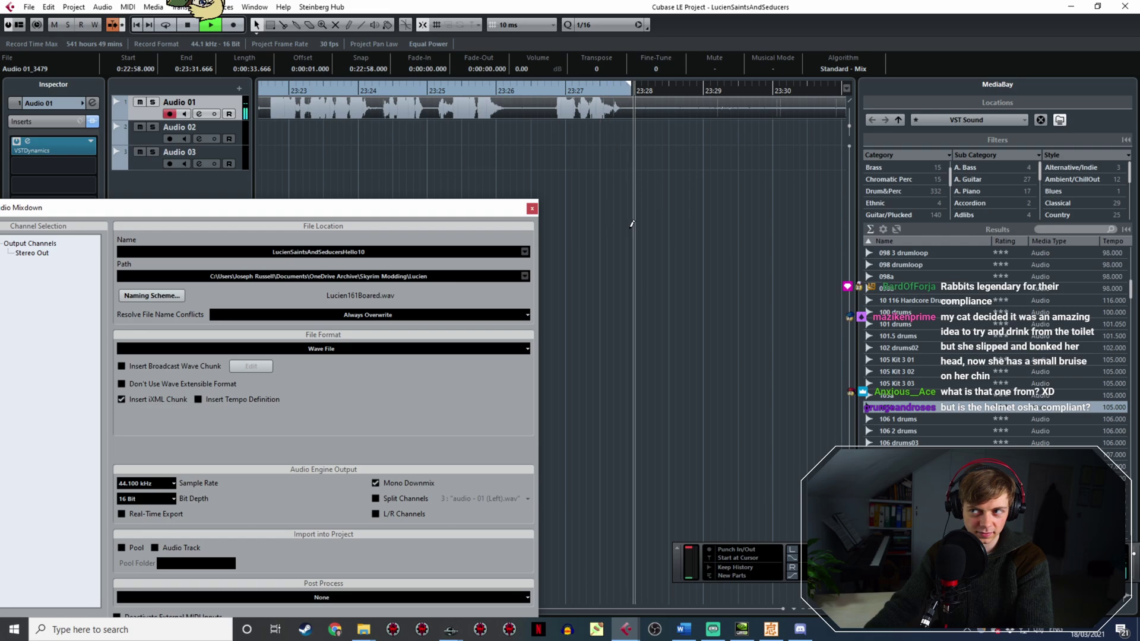
{"action": "key", "text": "space"}
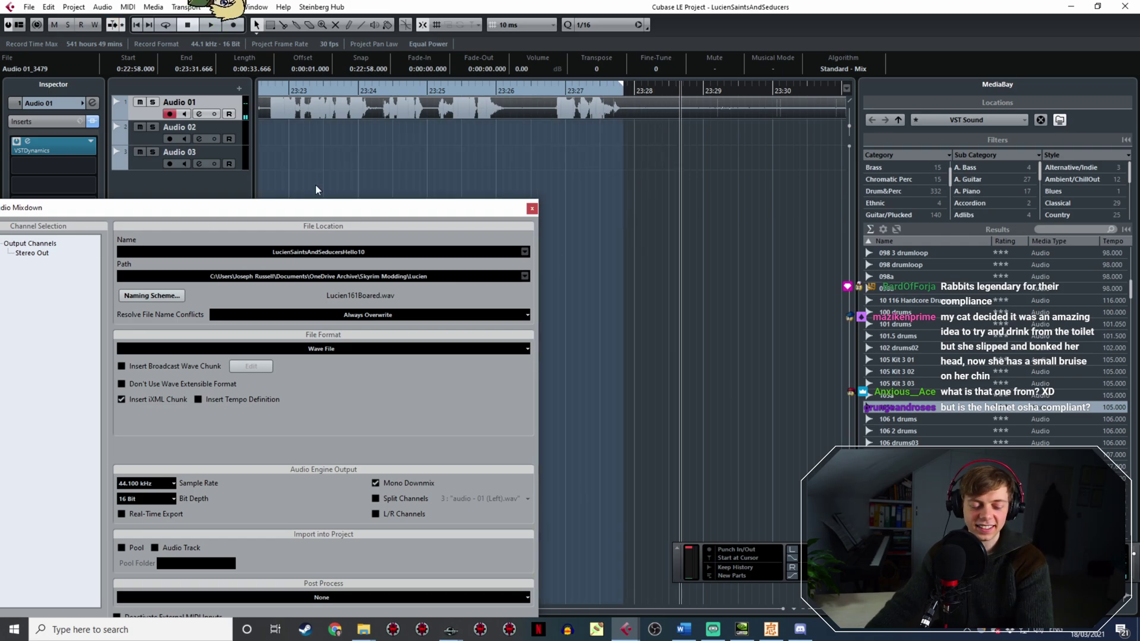
Export the marked range as a mono wave file named LucienSaintsAndSeducersHello11.
{"action": "double_click", "coordinate": [365, 252]}
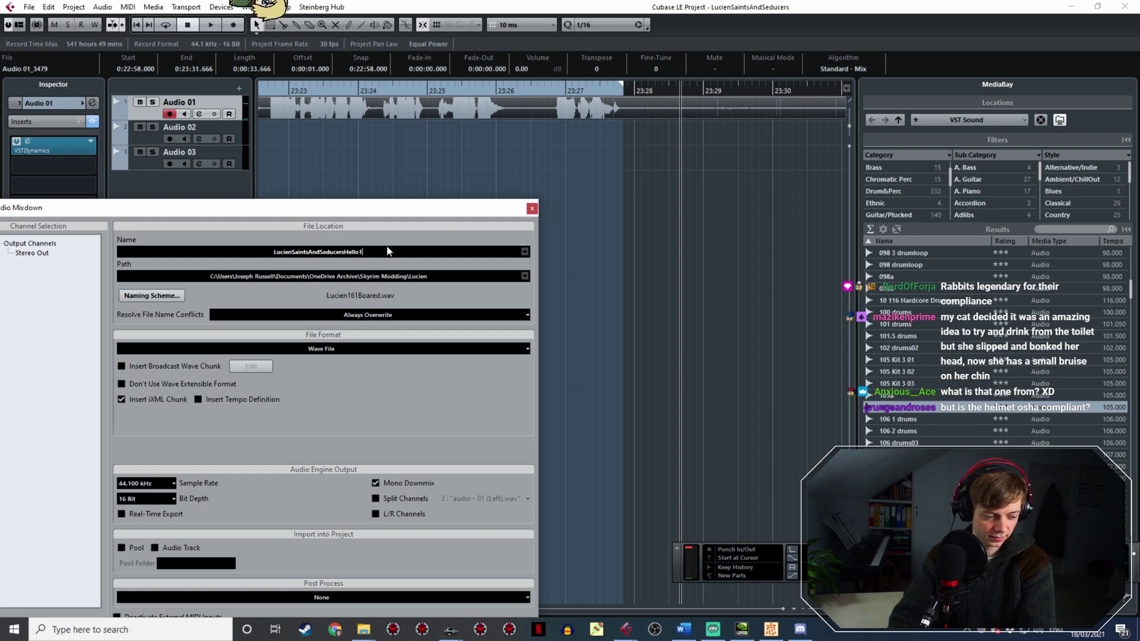
{"action": "left_click_drag", "start_coordinate": [465, 213], "coordinate": [497, 102]}
{"action": "left_click", "coordinate": [491, 523]}
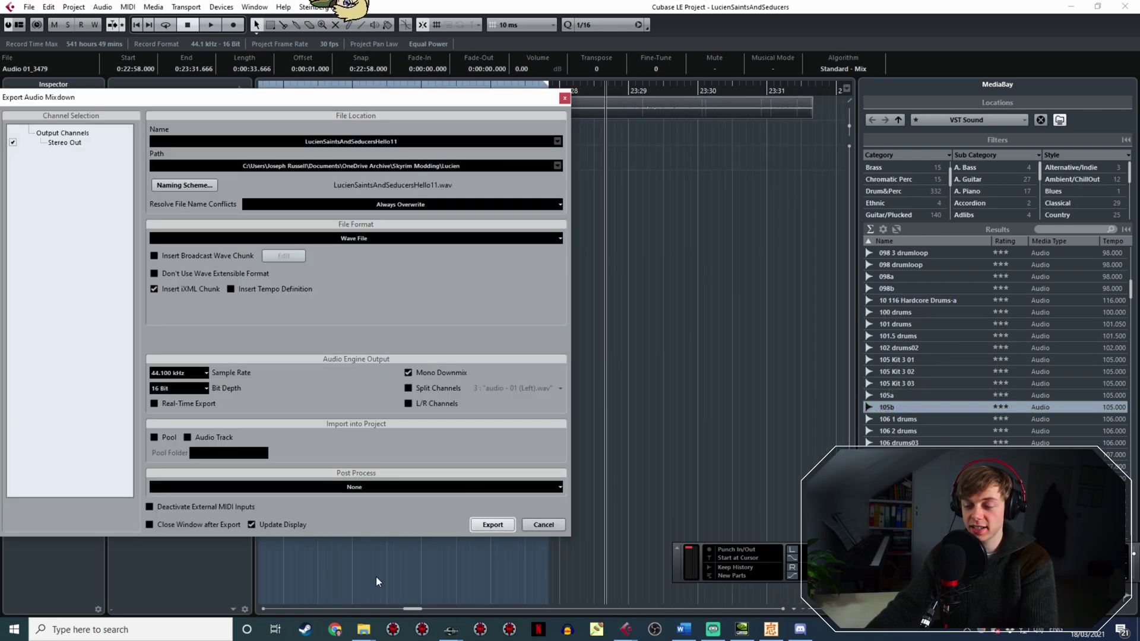
Return to the magic blacksmith response in Creation Kit and bring up the Lucien and JRLucienVoice folders in File Explorer.
{"action": "left_click", "coordinate": [451, 631]}
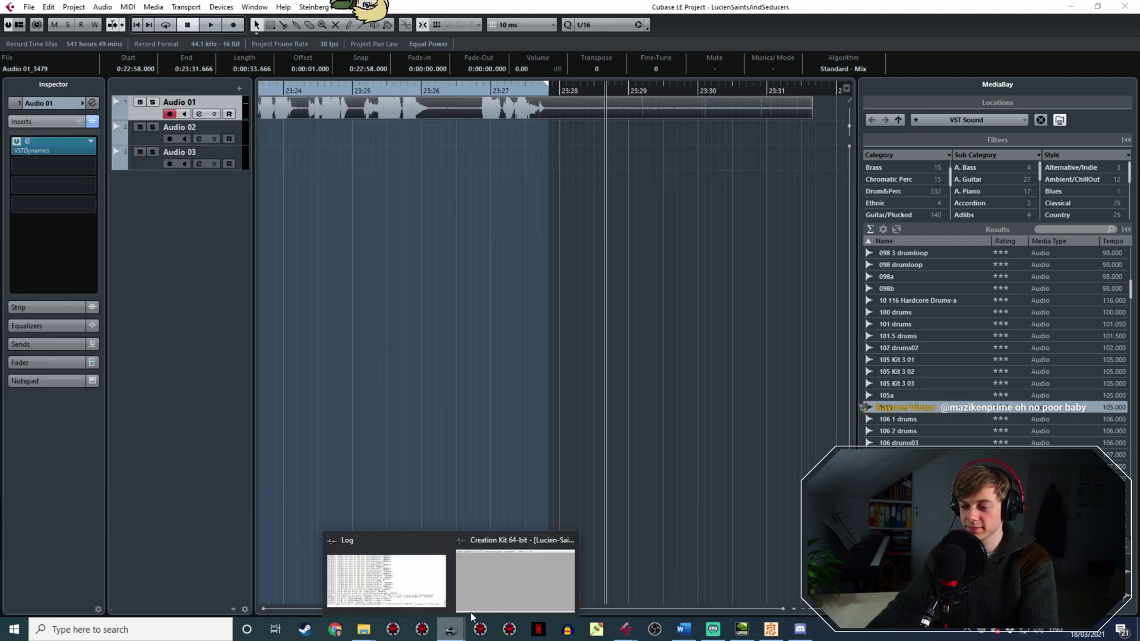
{"action": "left_click", "coordinate": [498, 586]}
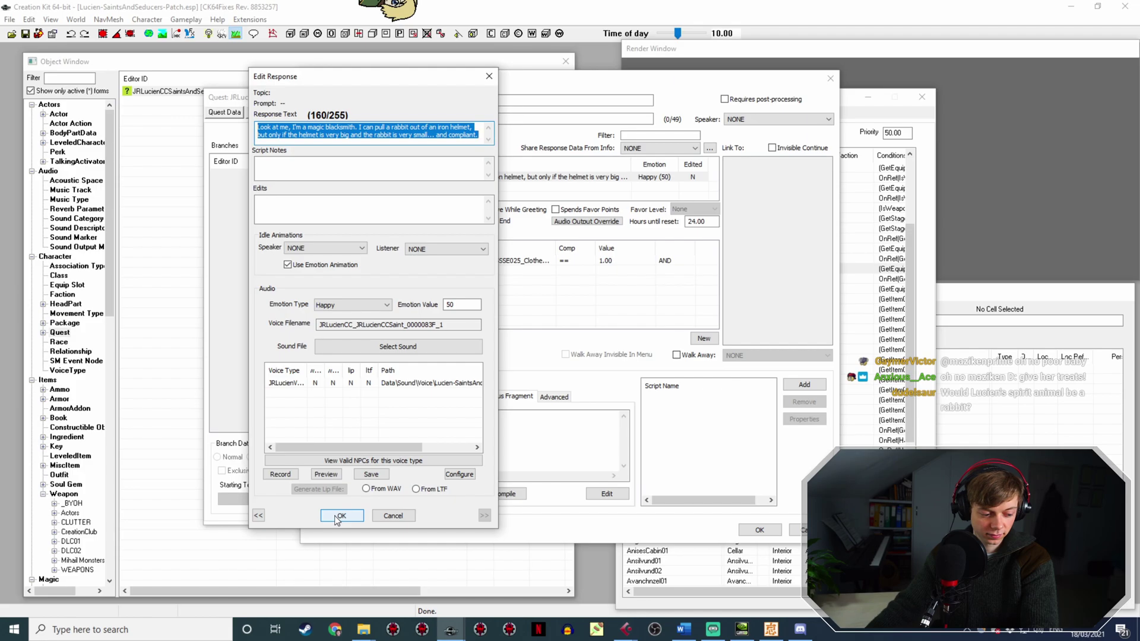
{"action": "left_click", "coordinate": [363, 629]}
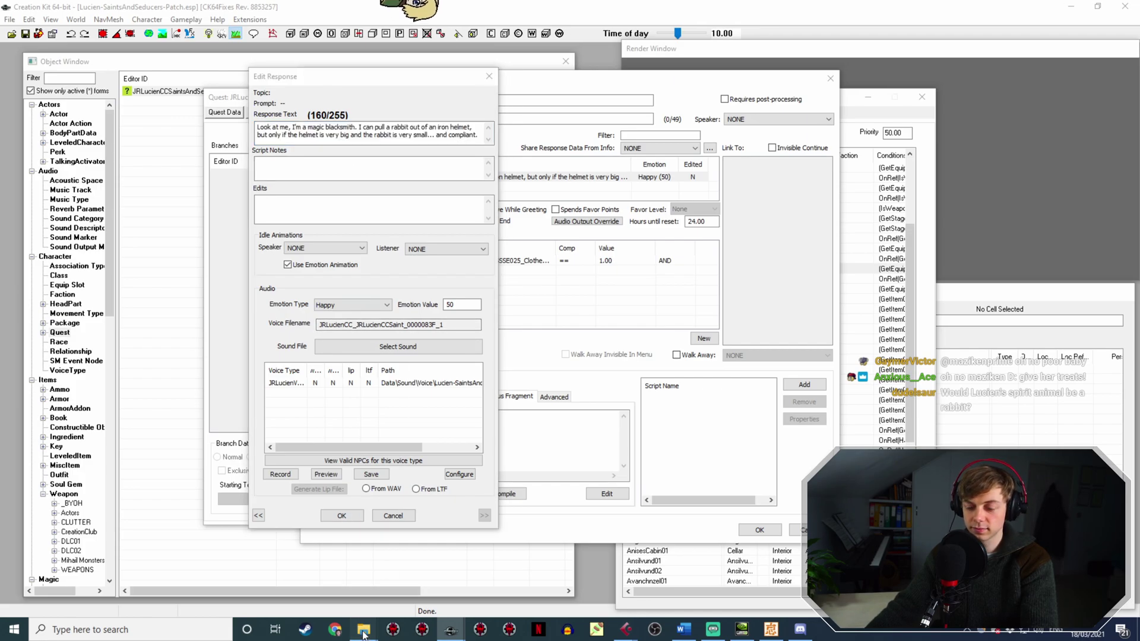
{"action": "left_click", "coordinate": [336, 578]}
{"action": "left_click", "coordinate": [363, 629]}
{"action": "left_click", "coordinate": [398, 578]}
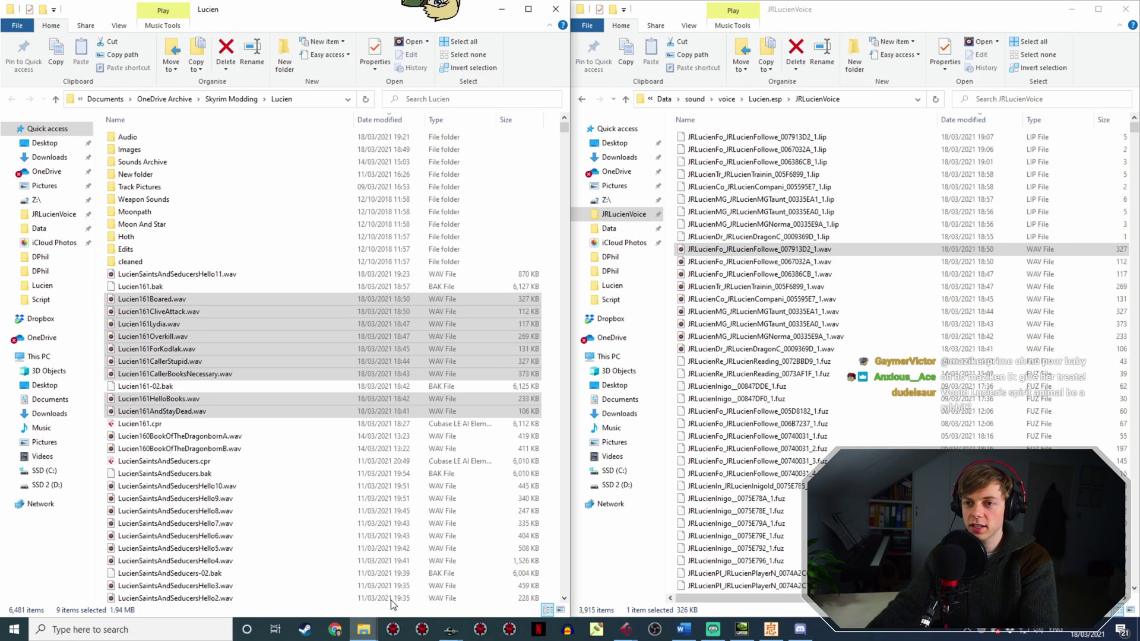
Open the JRLucienVoice folder belonging to Lucien-SaintsAndSeducers-Patch.esp in the second File Explorer window.
{"action": "left_click", "coordinate": [776, 102]}
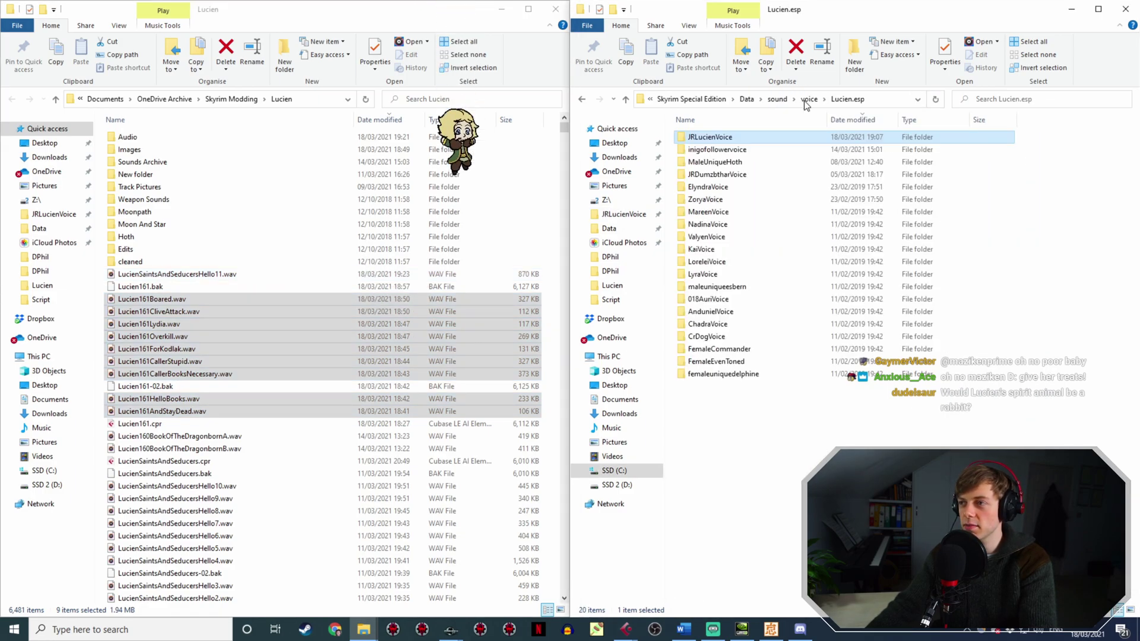
{"action": "left_click", "coordinate": [808, 99]}
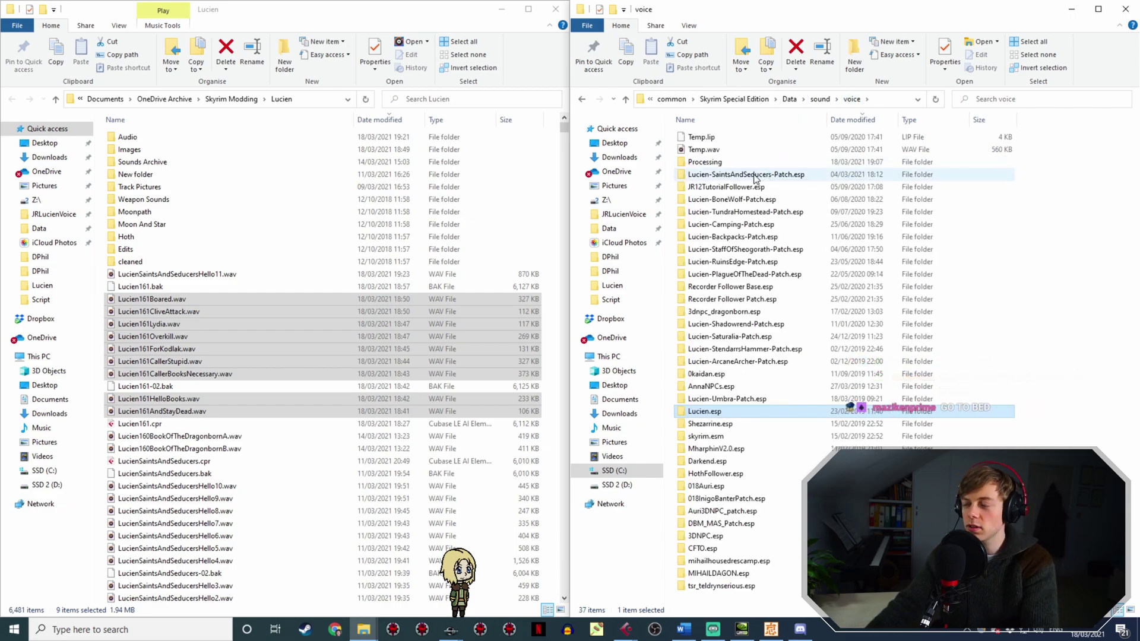
{"action": "double_click", "coordinate": [754, 176]}
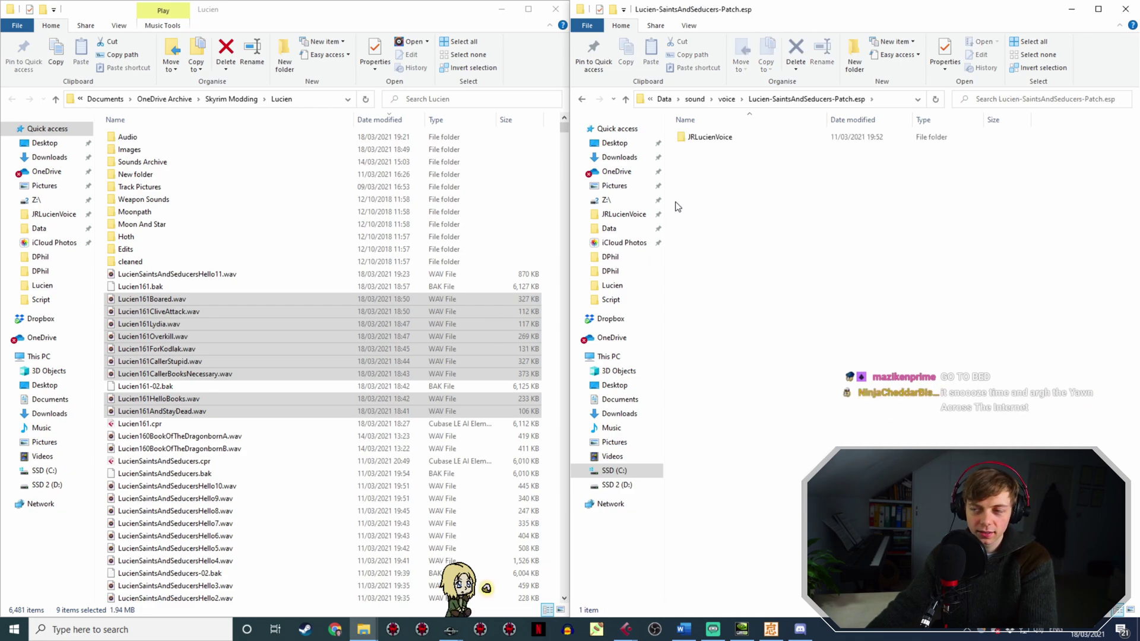
{"action": "double_click", "coordinate": [707, 138]}
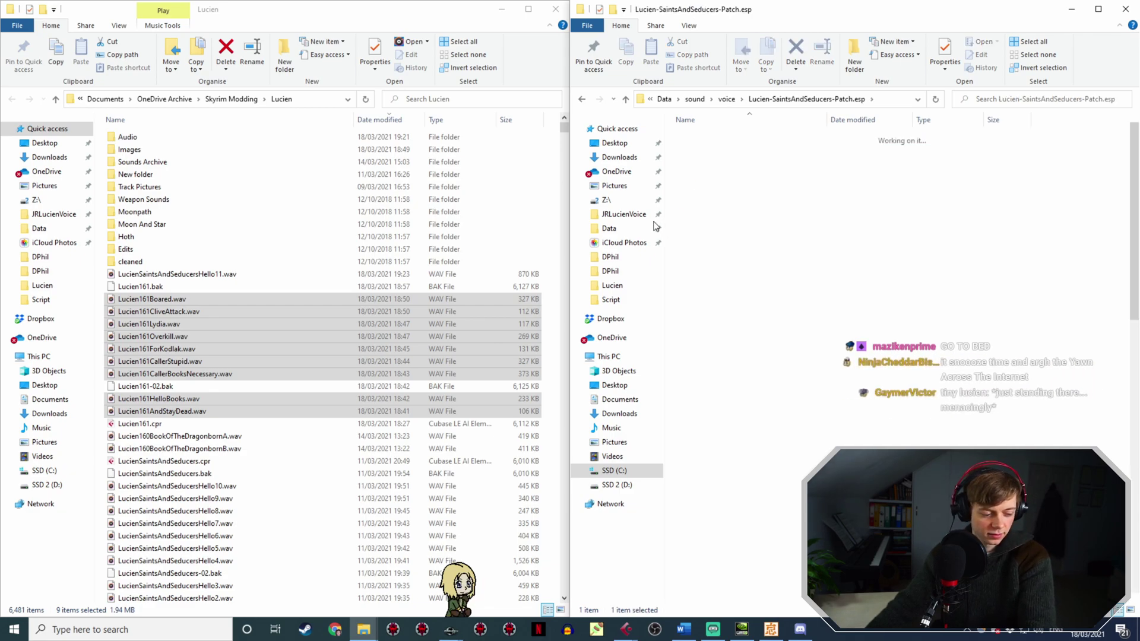
Copy LucienSaintsAndSeducersHello11.wav from the Lucien folder into the patch's JRLucienVoice folder and sort that folder by date modified.
{"action": "left_click", "coordinate": [289, 274]}
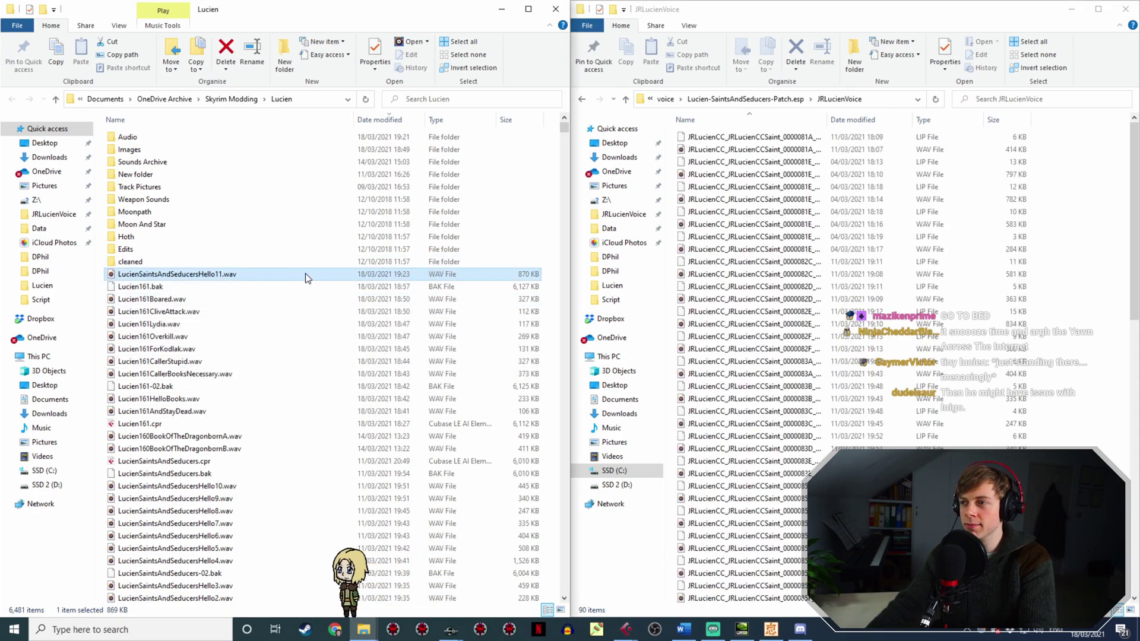
{"action": "left_click_drag", "start_coordinate": [293, 281], "coordinate": [717, 248]}
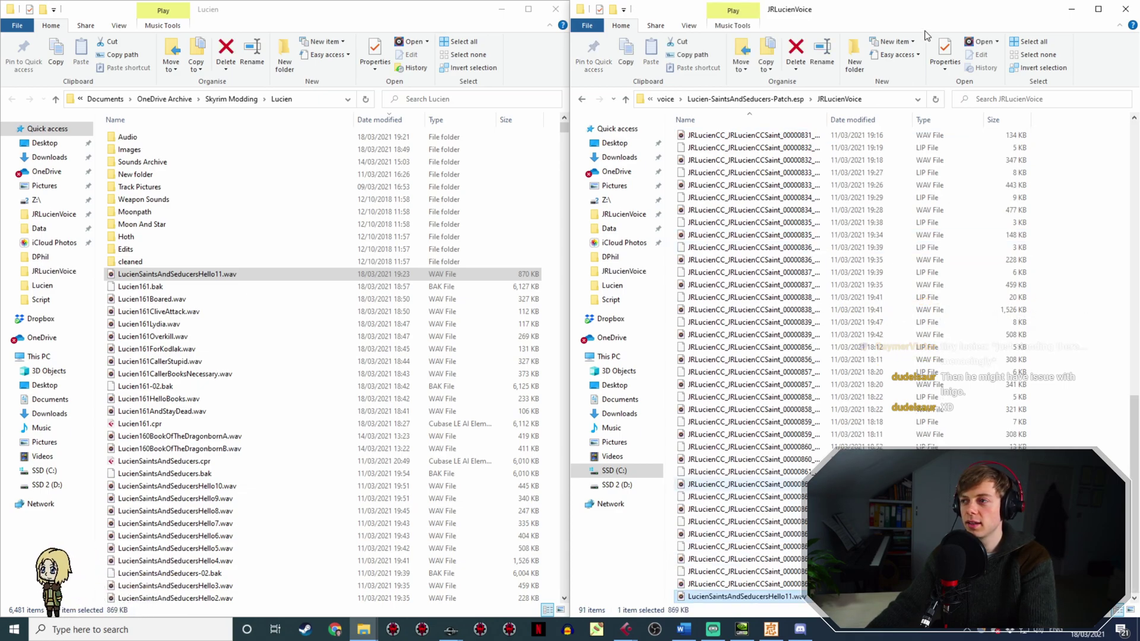
{"action": "left_click", "coordinate": [858, 119]}
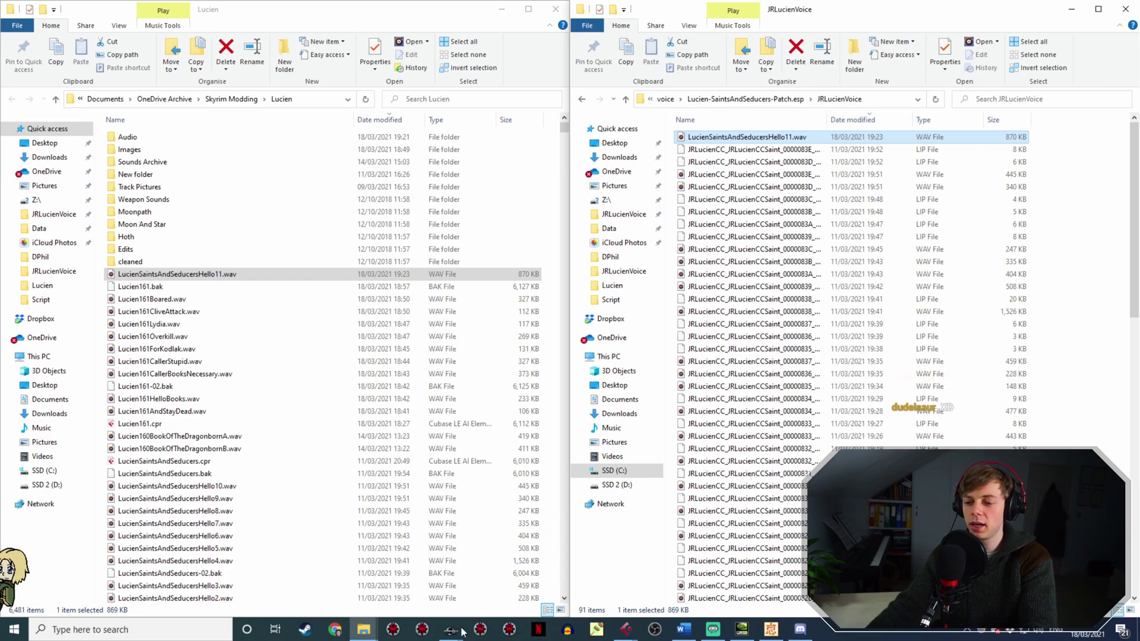
Rename the copied Hello11 file with the magic blacksmith response's voice filename, JRLucienCC_JRLucienCCSaint_0000083F_1, copied from Creation Kit.
{"action": "mouse_move", "coordinate": [465, 631]}
{"action": "left_click", "coordinate": [500, 582]}
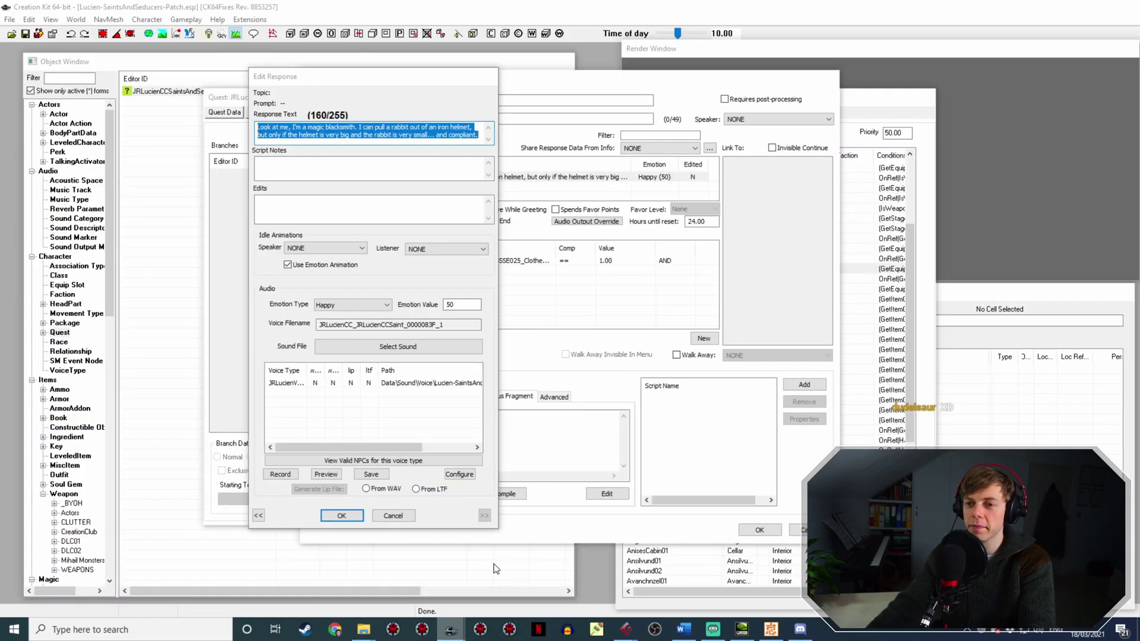
{"action": "double_click", "coordinate": [466, 326]}
{"action": "key", "text": "ctrl+c"}
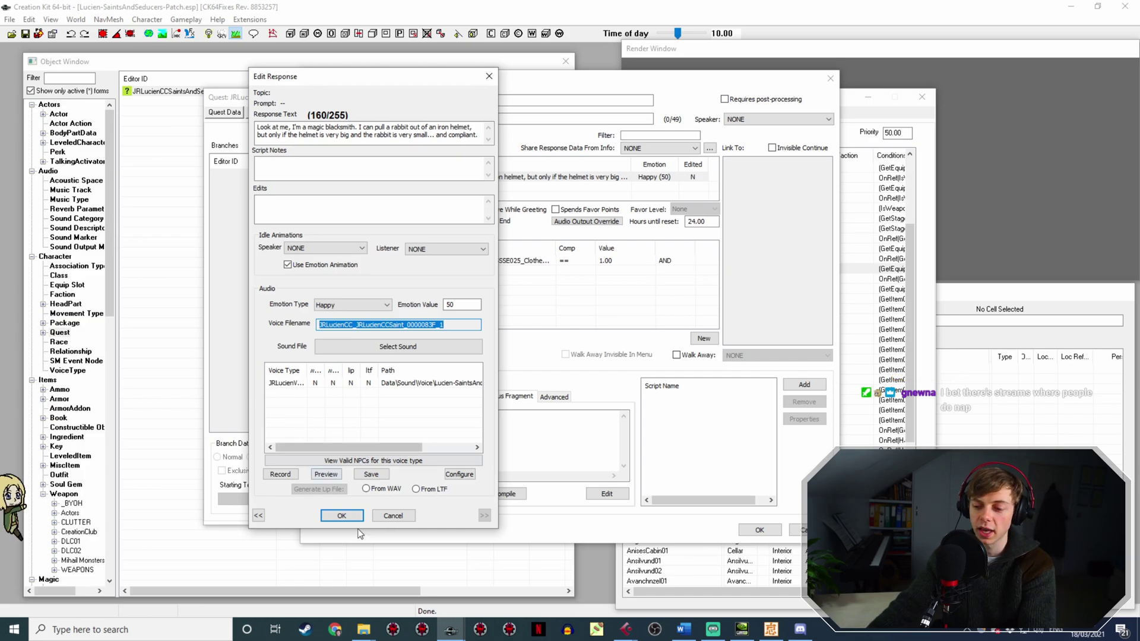
{"action": "left_click", "coordinate": [363, 629]}
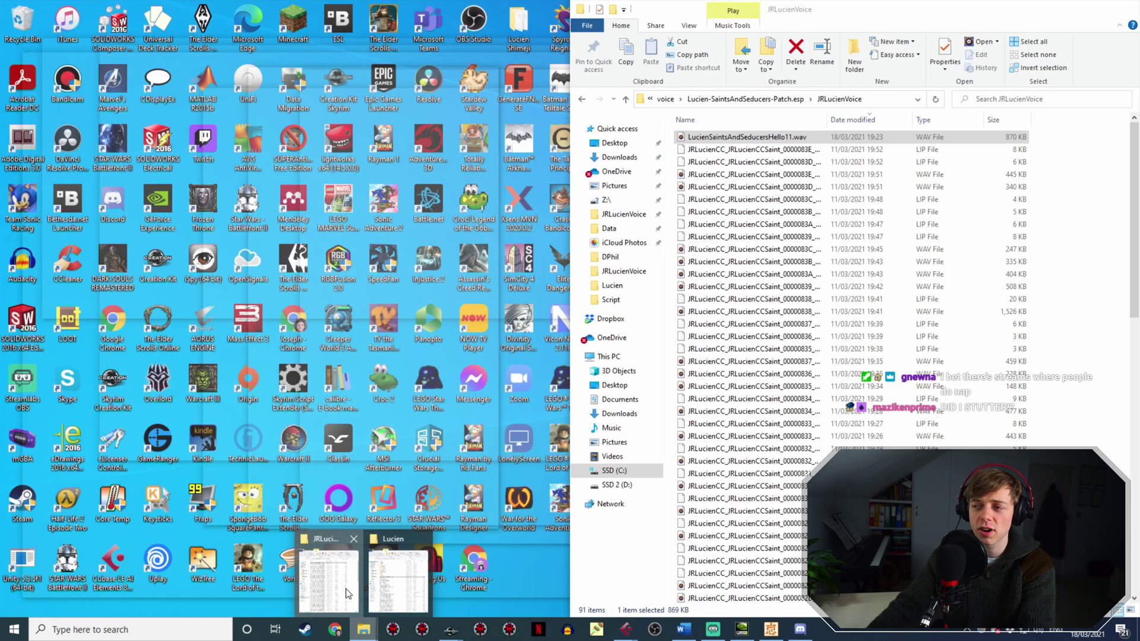
{"action": "left_click", "coordinate": [347, 593]}
{"action": "key", "text": "F2"}
{"action": "key", "text": "ctrl+v"}
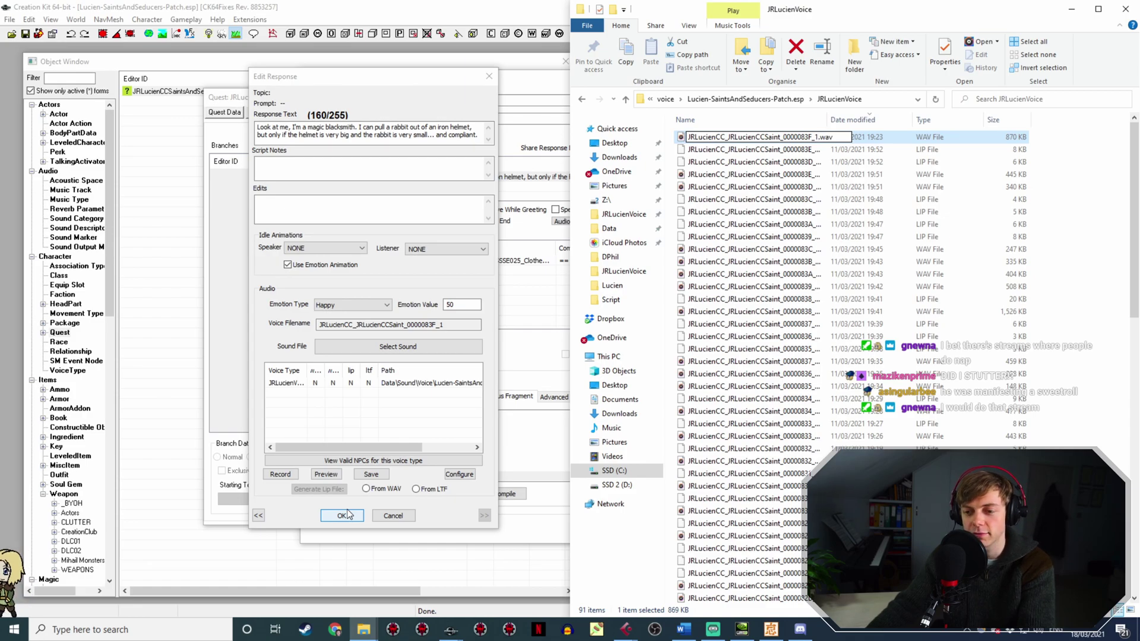
Reopen the magic blacksmith response, generate the lip file for its voice entry, and accept the response and topic info.
{"action": "left_click", "coordinate": [348, 514]}
{"action": "double_click", "coordinate": [414, 181]}
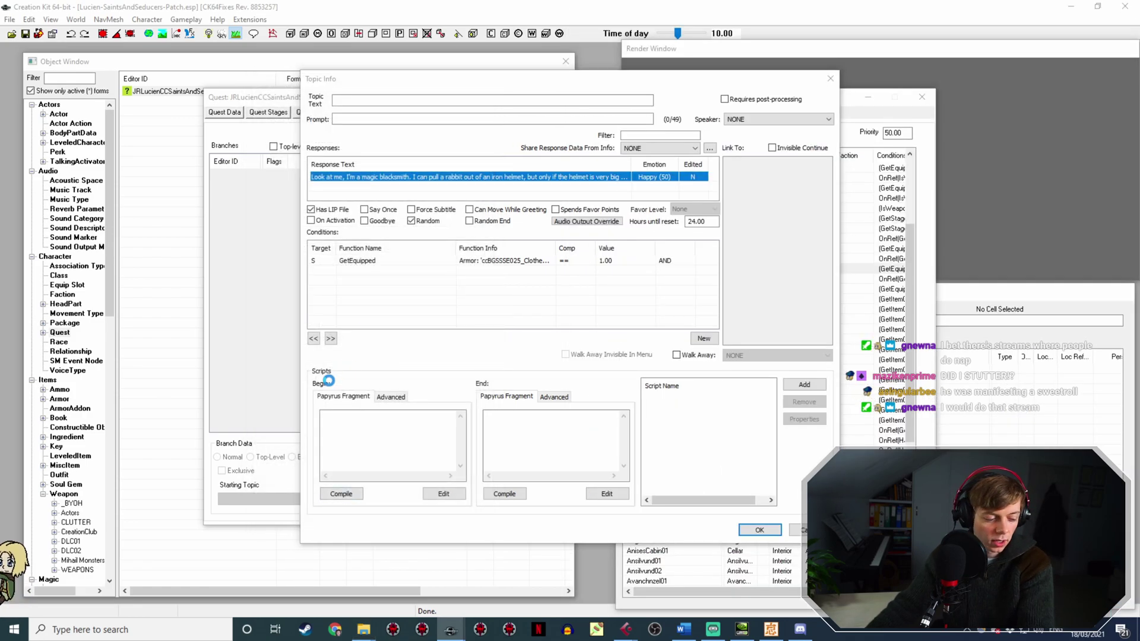
{"action": "left_click", "coordinate": [384, 383]}
{"action": "left_click", "coordinate": [338, 489]}
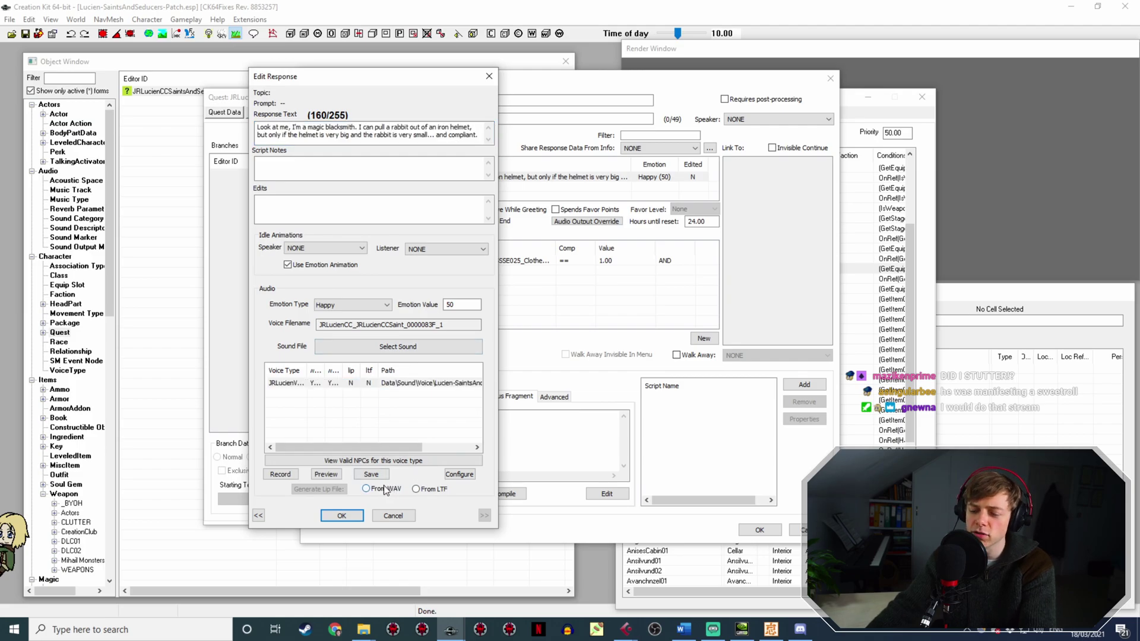
{"action": "left_click", "coordinate": [350, 515]}
{"action": "left_click", "coordinate": [753, 527]}
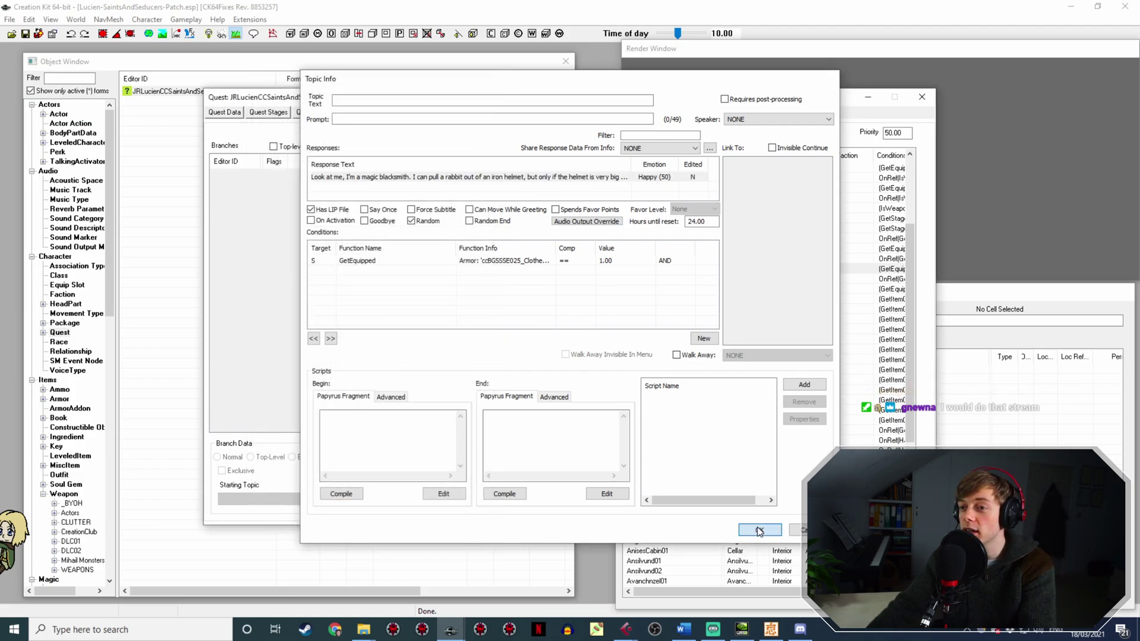
Open the response of the next Hello line, "Well, as enchanted rings go, that one's... interesting.".
{"action": "left_click", "coordinate": [556, 277]}
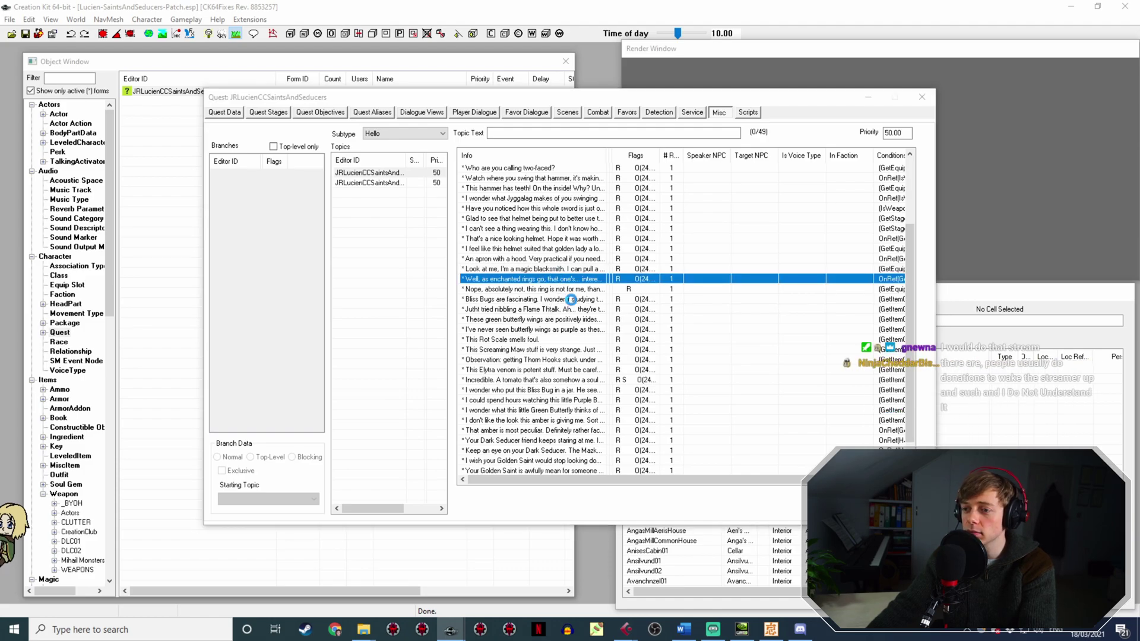
{"action": "double_click", "coordinate": [537, 278]}
{"action": "left_click", "coordinate": [414, 177]}
{"action": "double_click", "coordinate": [414, 178]}
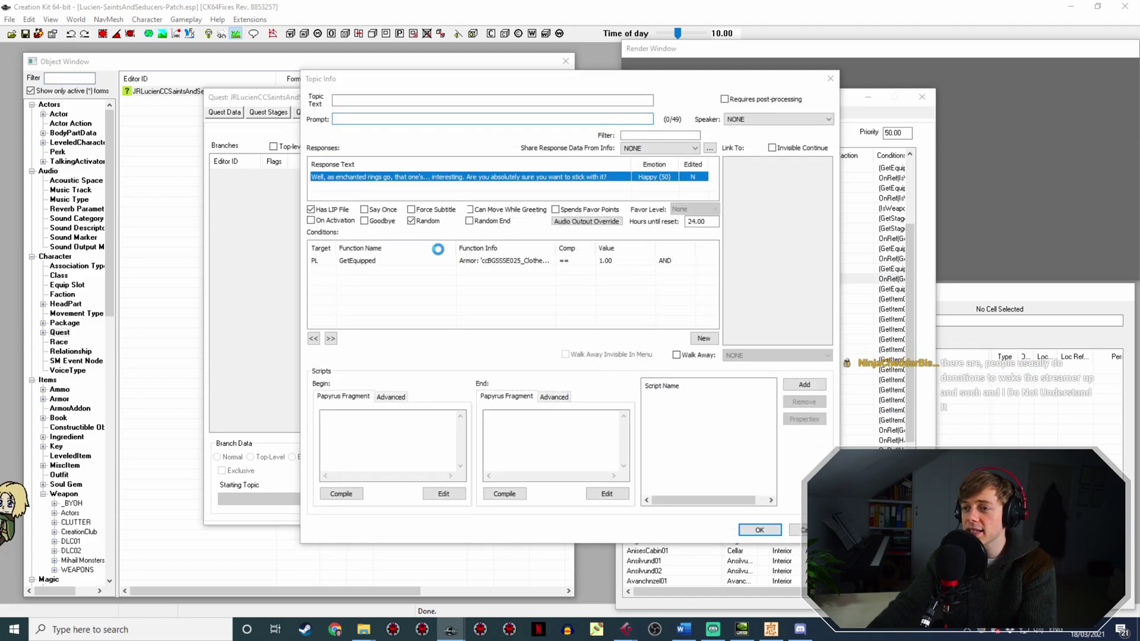
Switch to Cubase and close the Lucien161 project, keeping LucienSaintsAndSeducers open.
{"action": "left_click", "coordinate": [626, 629]}
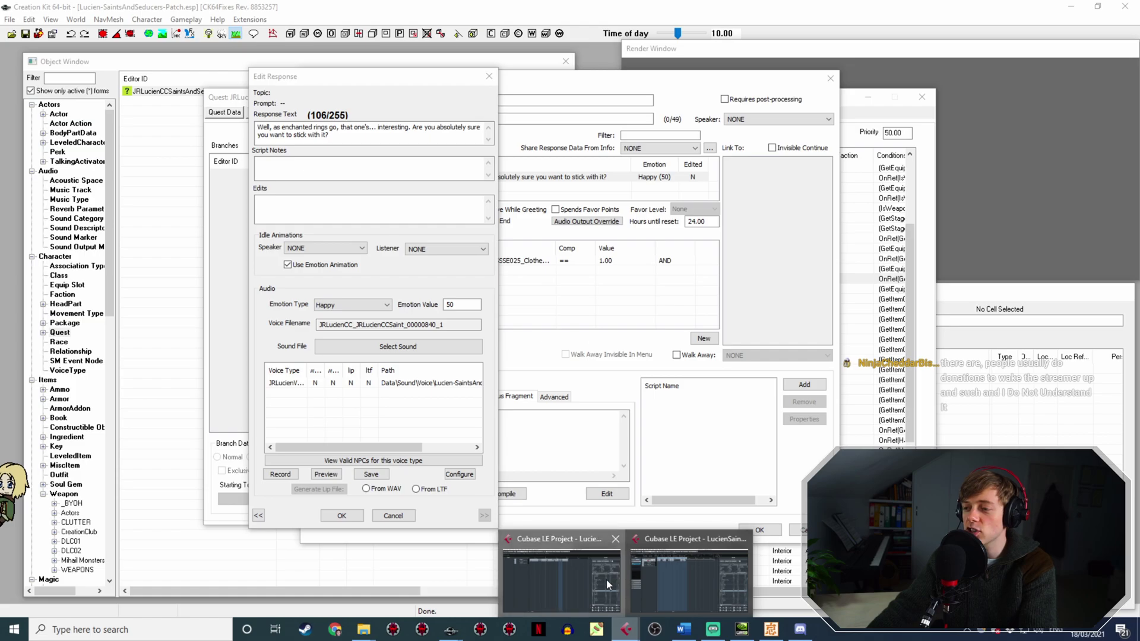
{"action": "left_click", "coordinate": [607, 580]}
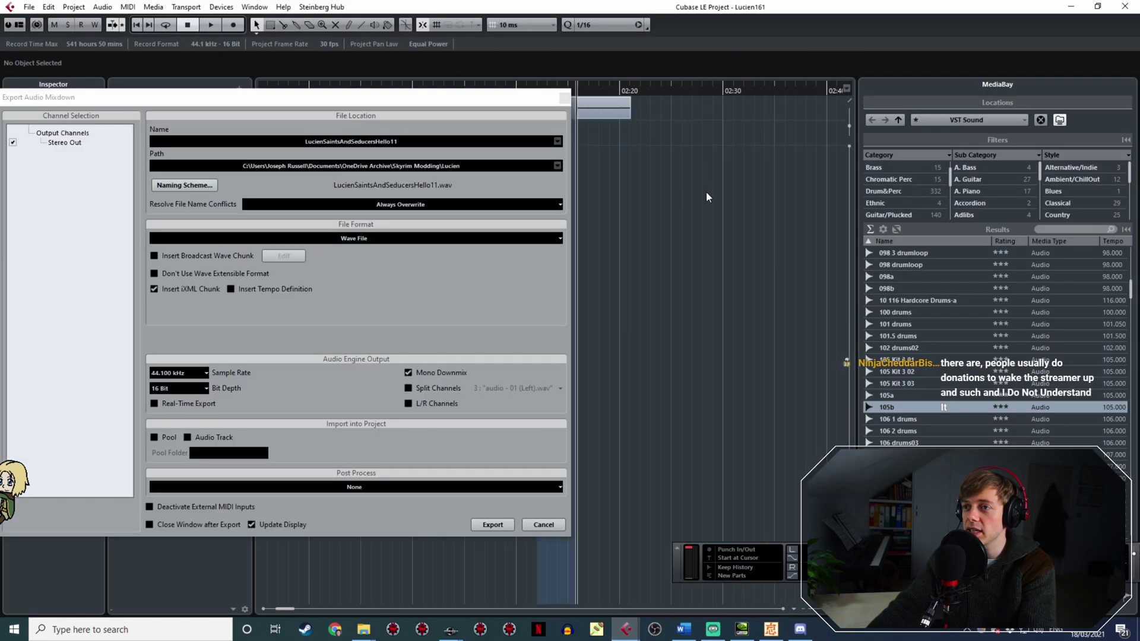
{"action": "left_click", "coordinate": [1124, 7]}
{"action": "left_click", "coordinate": [561, 336]}
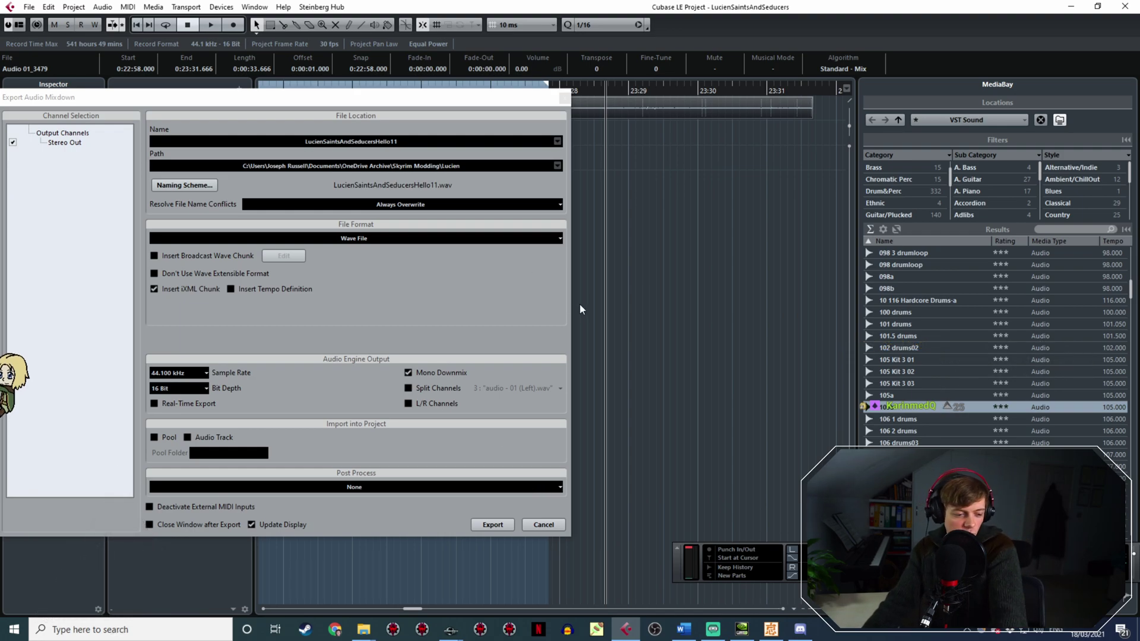
Record a take of about 44 seconds on Audio 01 from 23:32, bringing up the enchanted rings response in Creation Kit to read from.
{"action": "left_click", "coordinate": [756, 243]}
{"action": "scroll", "coordinate": [751, 244], "scroll_direction": "down", "scroll_amount": 4, "text": "ctrl"}
{"action": "middle_click_drag", "start_coordinate": [700, 217], "coordinate": [501, 149]}
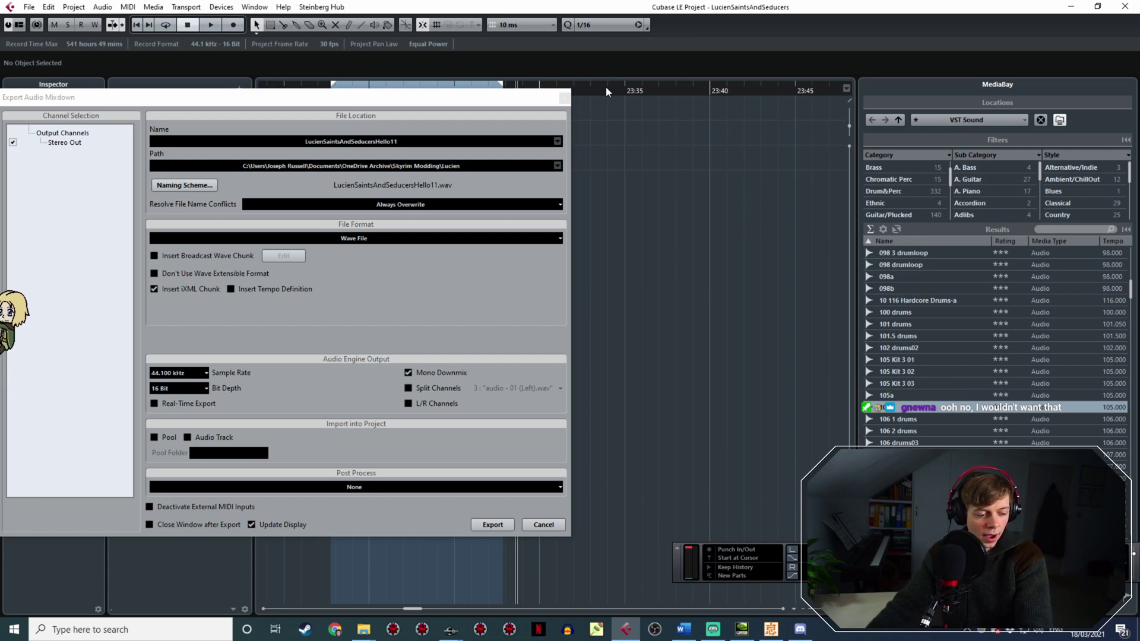
{"action": "left_click", "coordinate": [605, 86]}
{"action": "left_click_drag", "start_coordinate": [544, 98], "coordinate": [444, 252]}
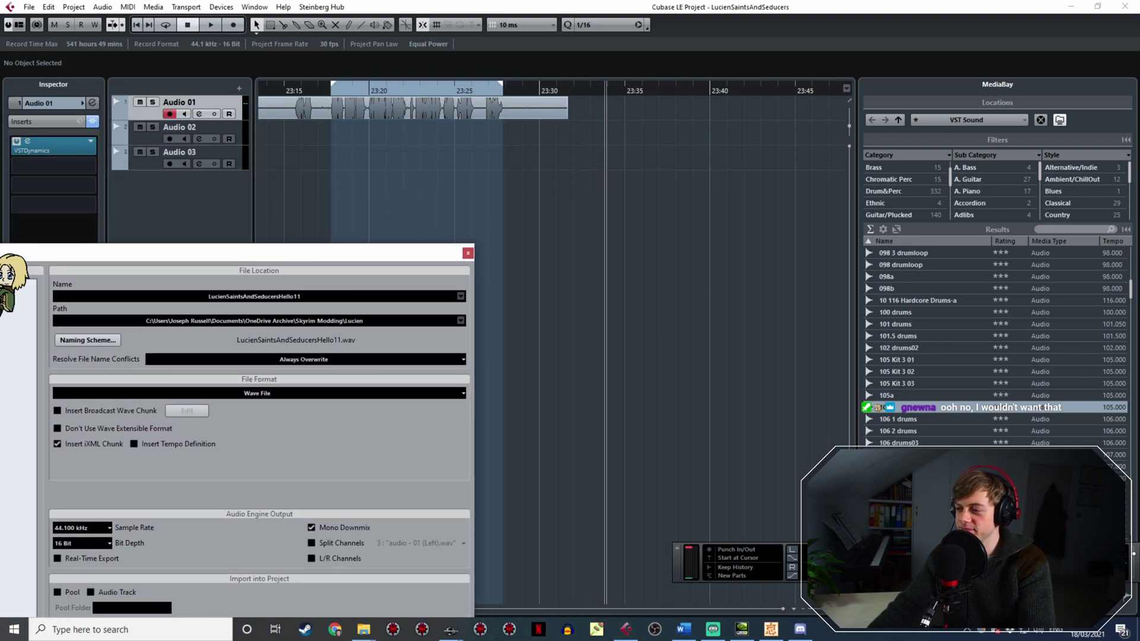
{"action": "key", "text": "KP_Multiply"}
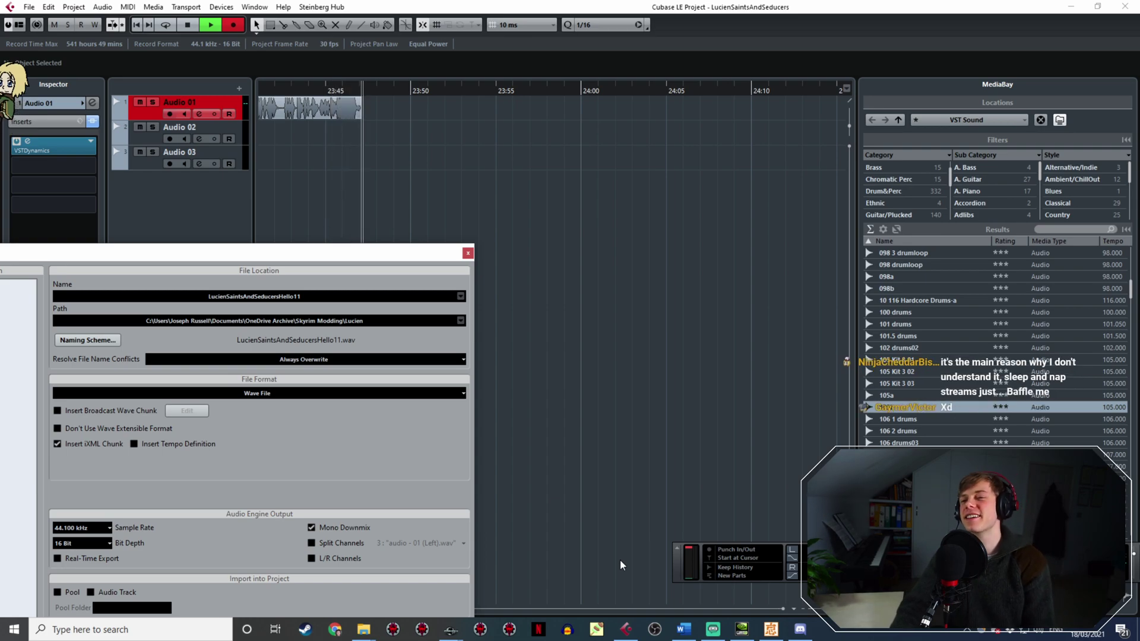
{"action": "left_click", "coordinate": [452, 629]}
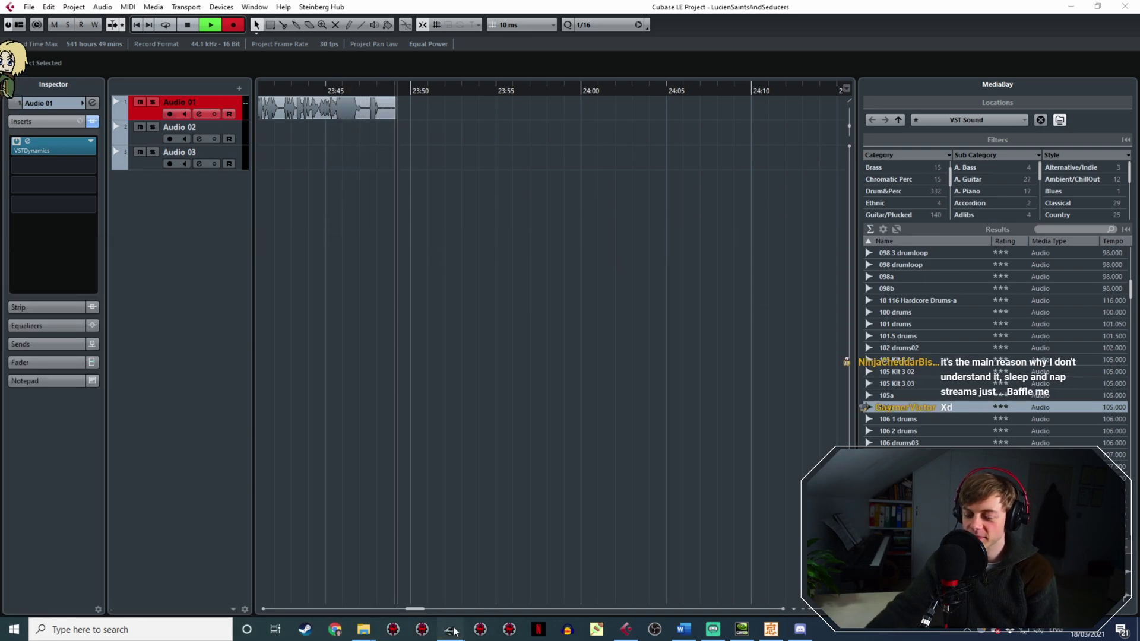
{"action": "left_click", "coordinate": [514, 592]}
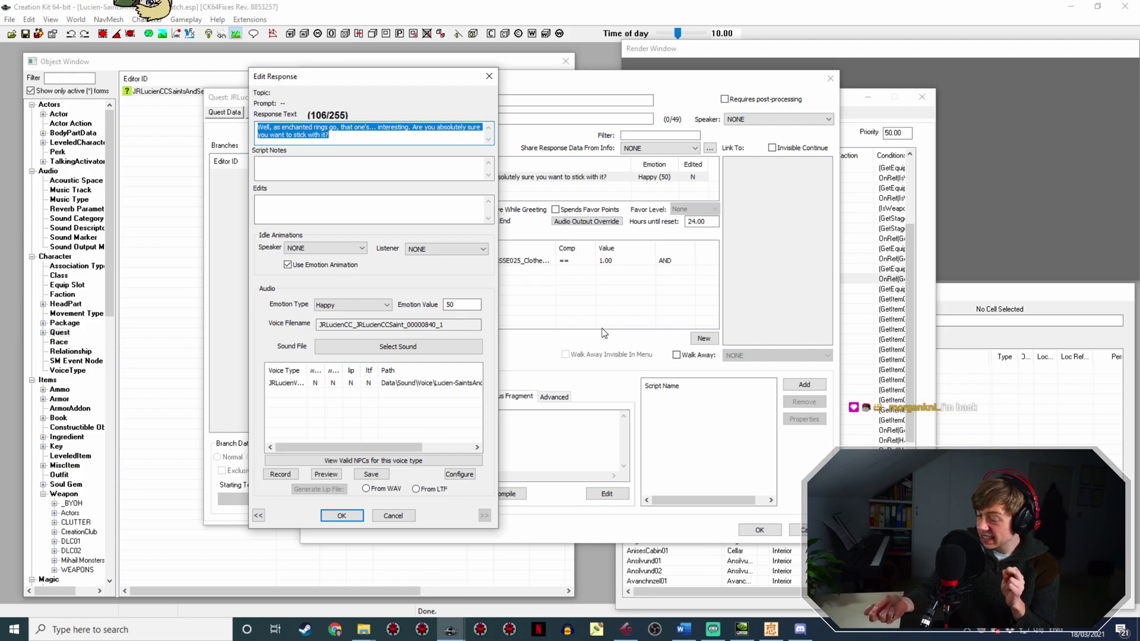
{"action": "left_click", "coordinate": [625, 629]}
{"action": "key", "text": "space"}
Play back the new take and mark the export range around the enchanted rings line, from about 24:03 to 24:13.
{"action": "middle_click_drag", "start_coordinate": [414, 202], "coordinate": [457, 116]}
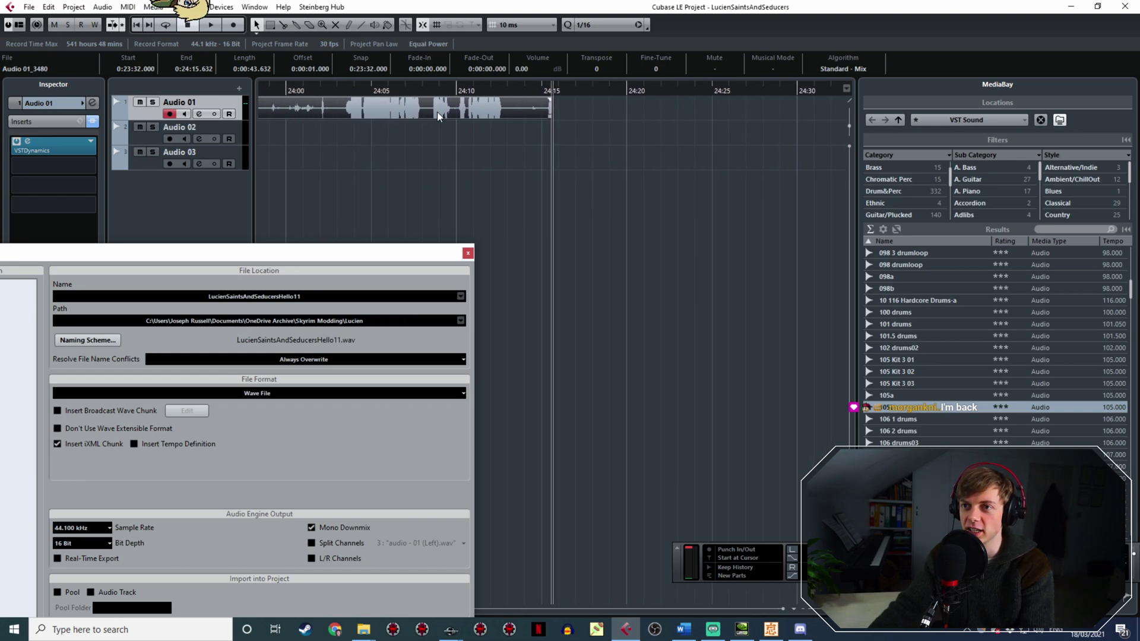
{"action": "left_click", "coordinate": [344, 88]}
{"action": "key", "text": "space"}
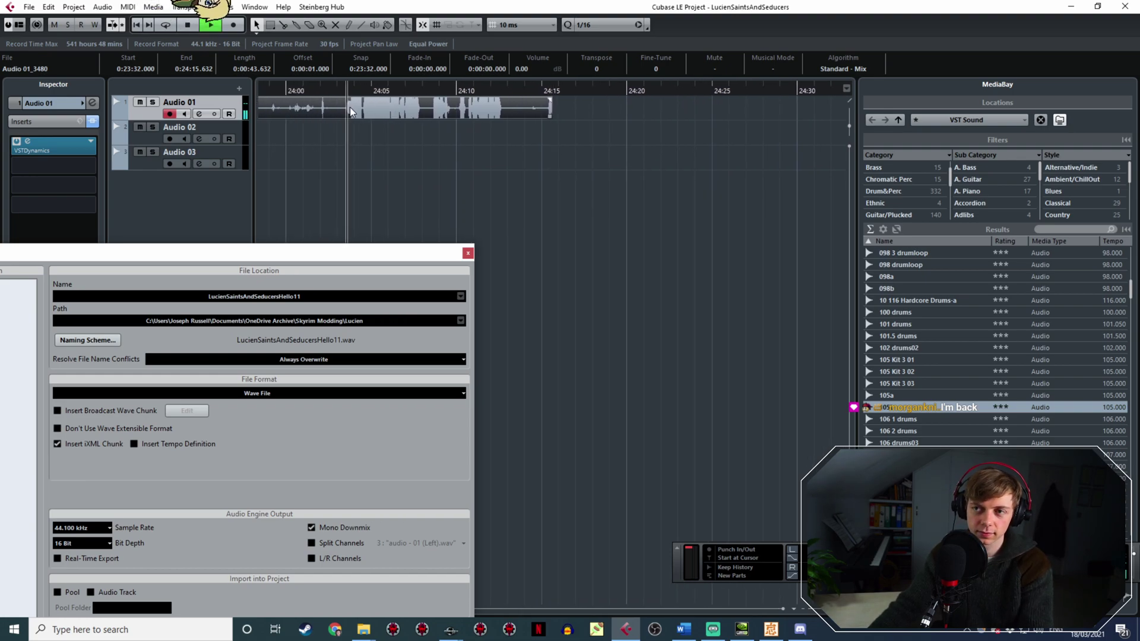
{"action": "scroll", "coordinate": [351, 140], "scroll_direction": "up", "scroll_amount": 2, "text": "ctrl"}
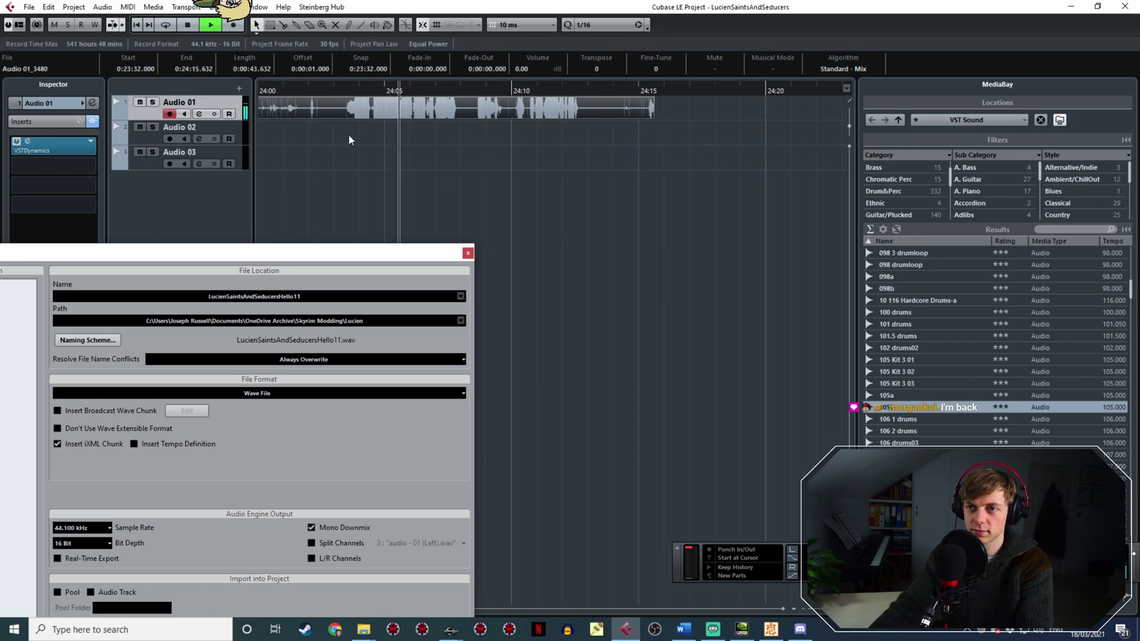
{"action": "left_click", "coordinate": [371, 89]}
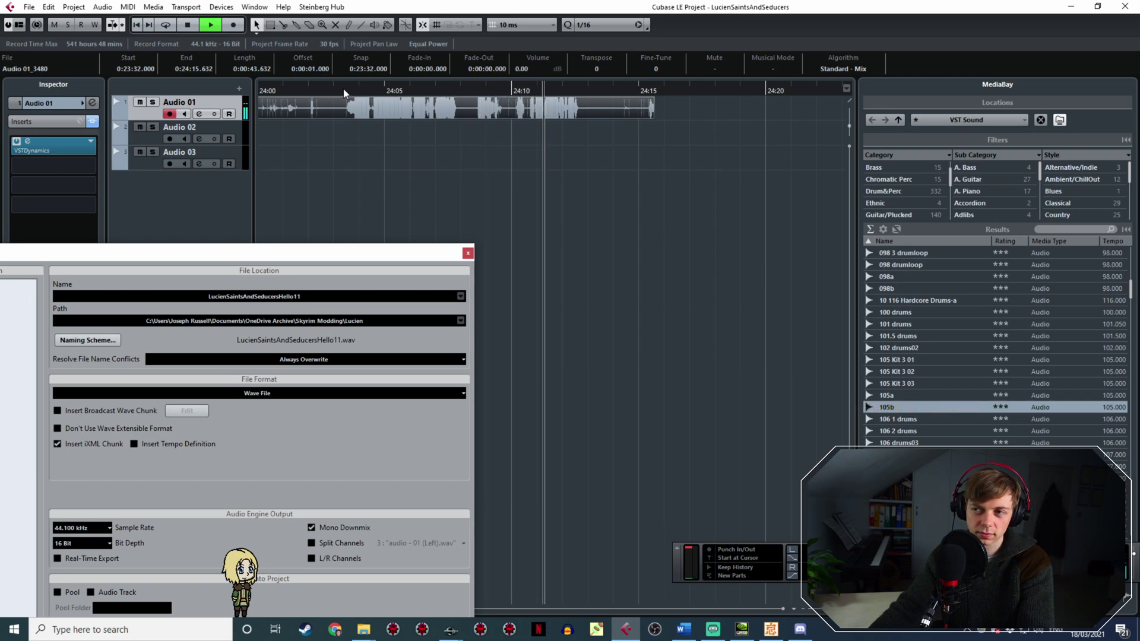
{"action": "key", "text": "space"}
{"action": "left_click_drag", "start_coordinate": [343, 88], "coordinate": [576, 88]}
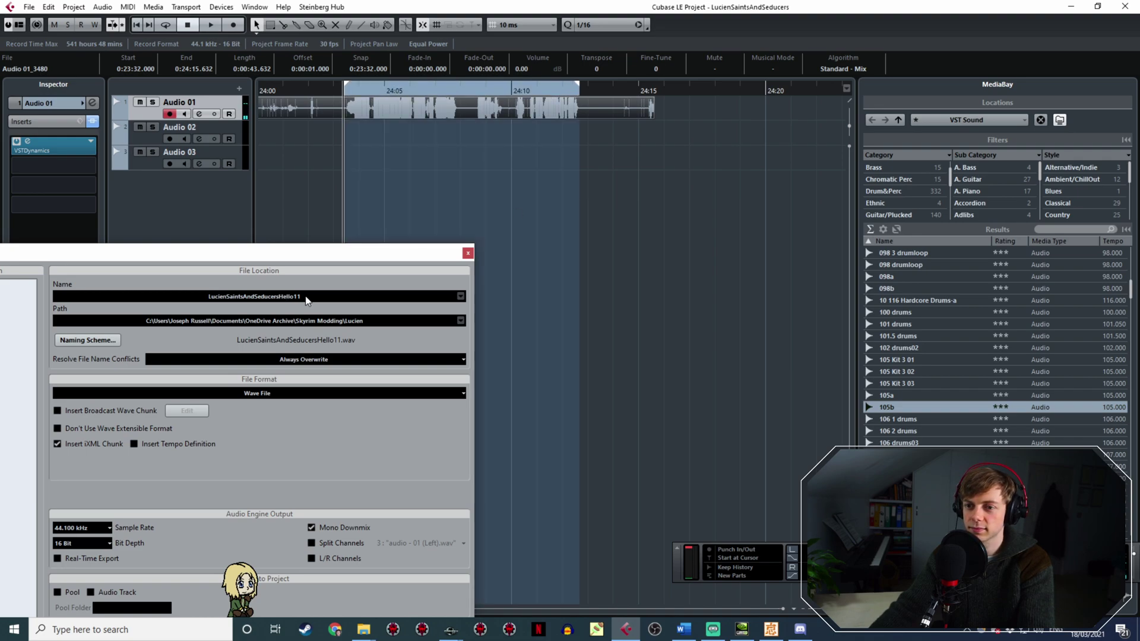
Export the marked range as a mono wave file named LucienSaintsAndSeducersHello12.
{"action": "left_click", "coordinate": [328, 299]}
{"action": "type", "text": "2"}
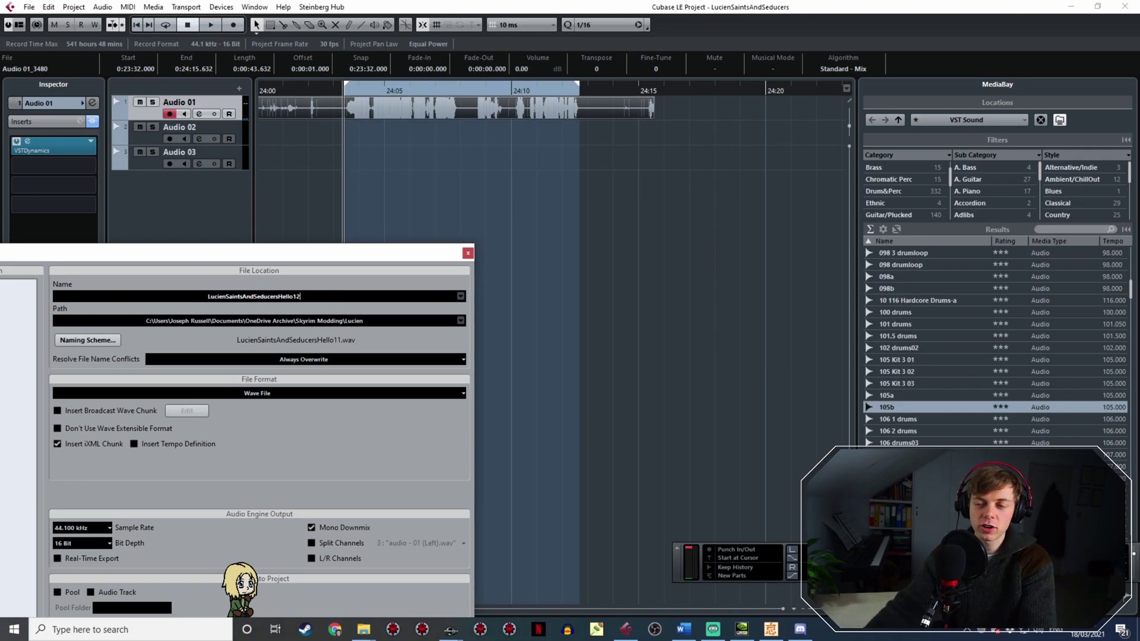
{"action": "left_click_drag", "start_coordinate": [398, 245], "coordinate": [425, 107]}
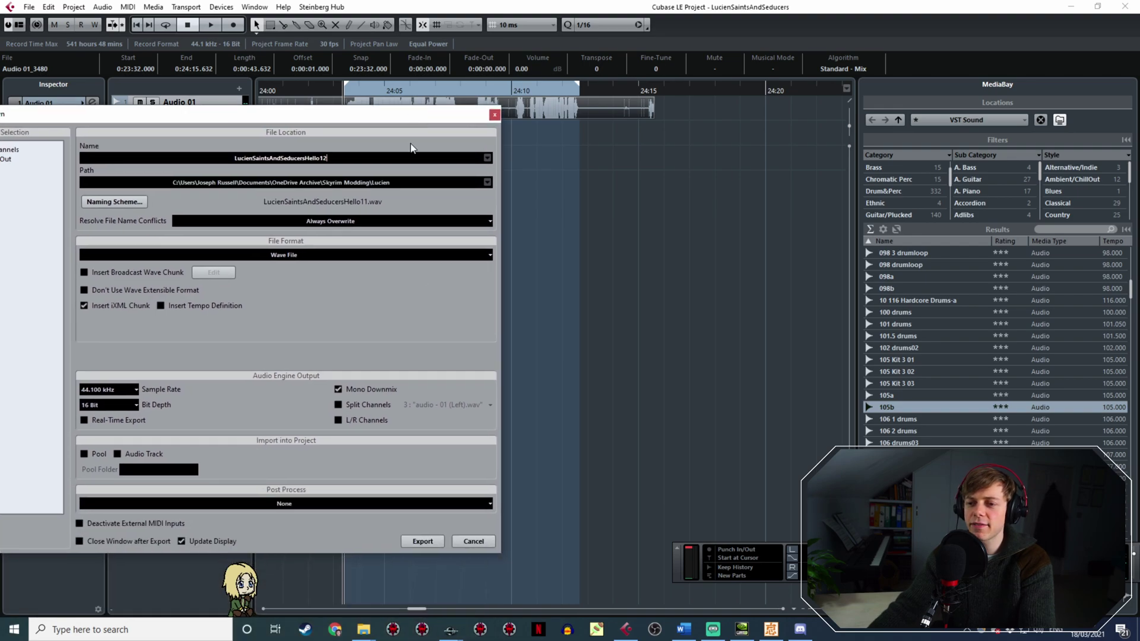
{"action": "left_click", "coordinate": [422, 541]}
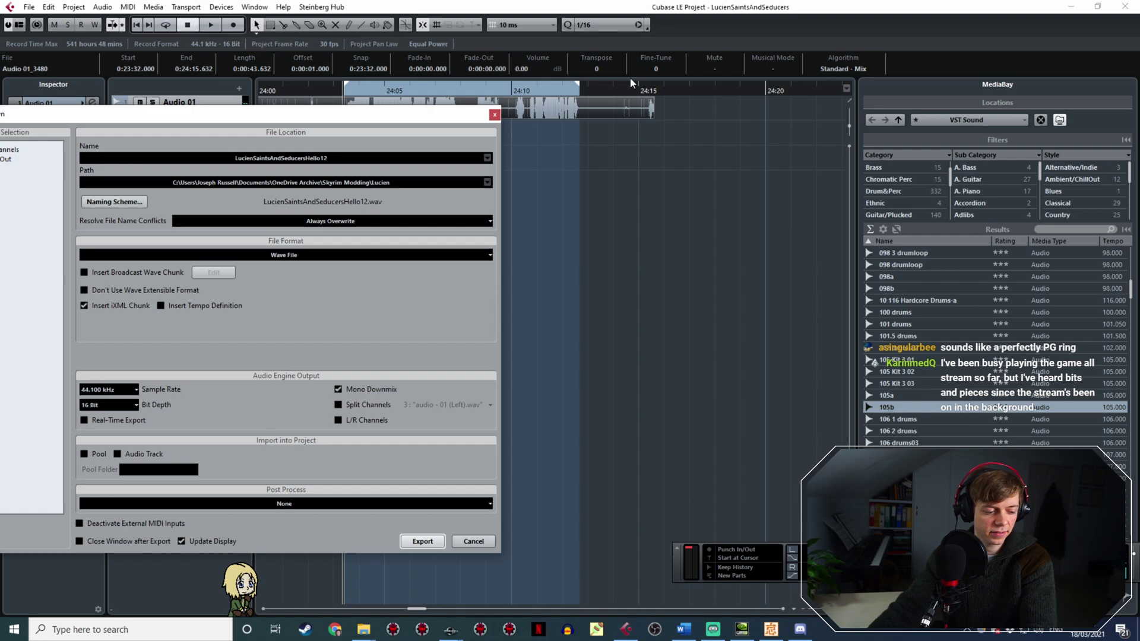
Record a take of about 3:18 on Audio 01 from 24:16, closing the ring response and widening the line list in Creation Kit to read from.
{"action": "left_click", "coordinate": [675, 93]}
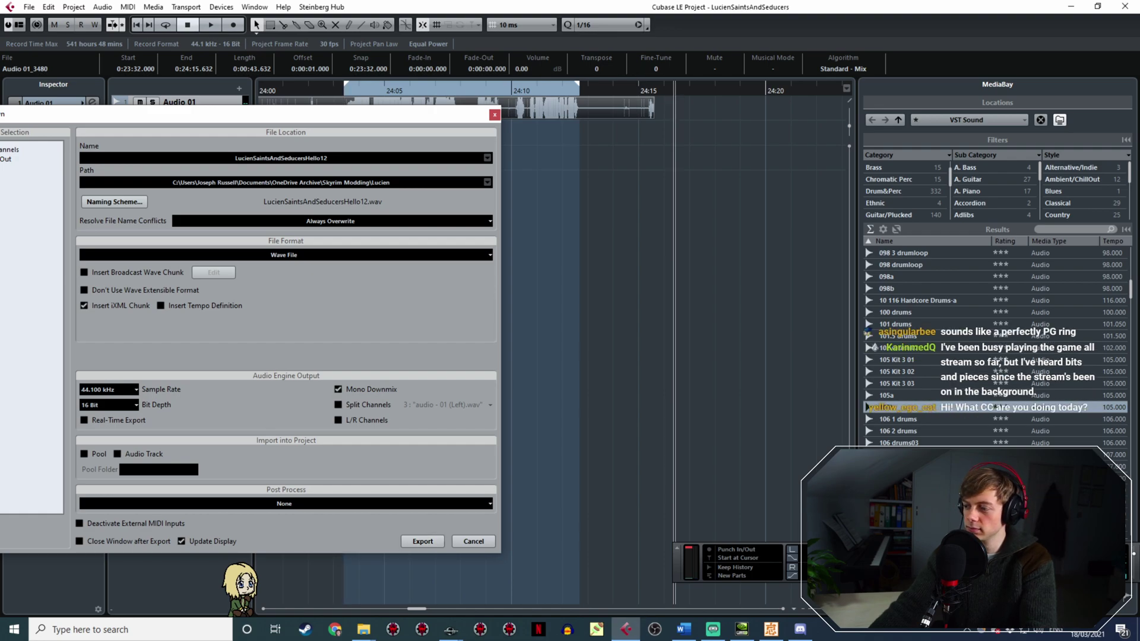
{"action": "key", "text": "KP_Multiply"}
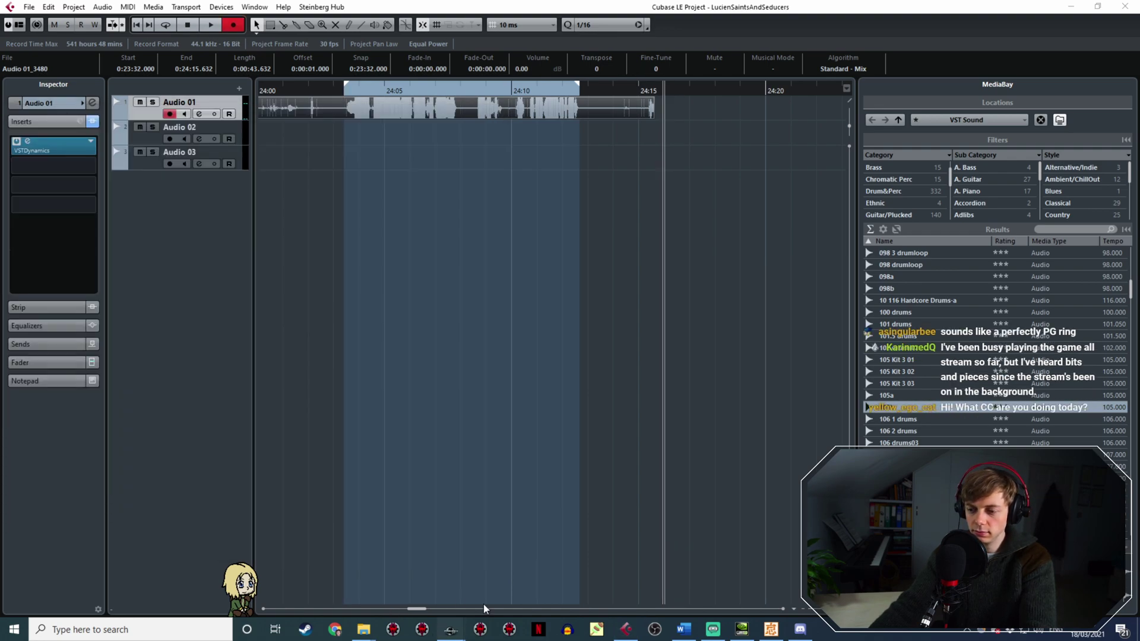
{"action": "left_click", "coordinate": [522, 576]}
{"action": "key", "text": "Return"}
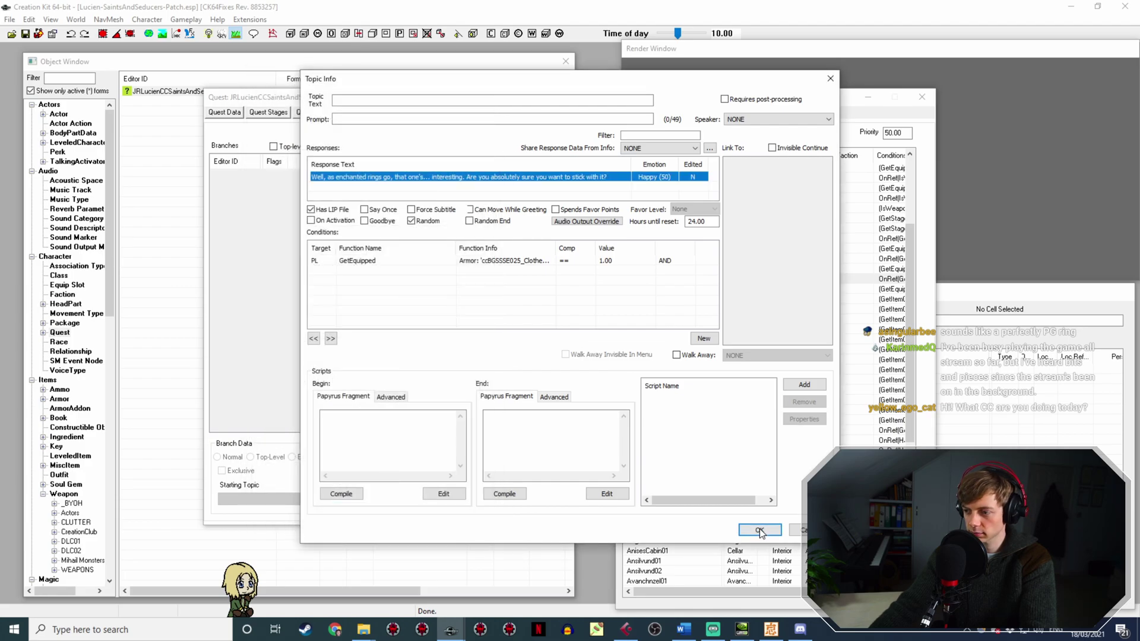
{"action": "left_click", "coordinate": [759, 530]}
{"action": "left_click_drag", "start_coordinate": [608, 160], "coordinate": [937, 188]}
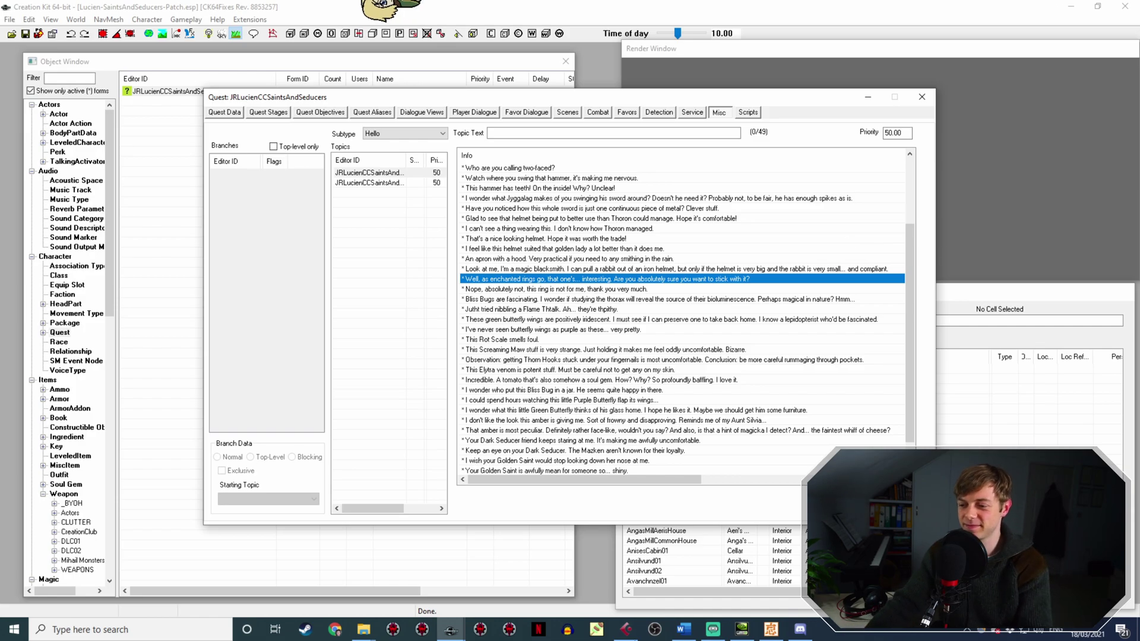
{"action": "left_click", "coordinate": [625, 628]}
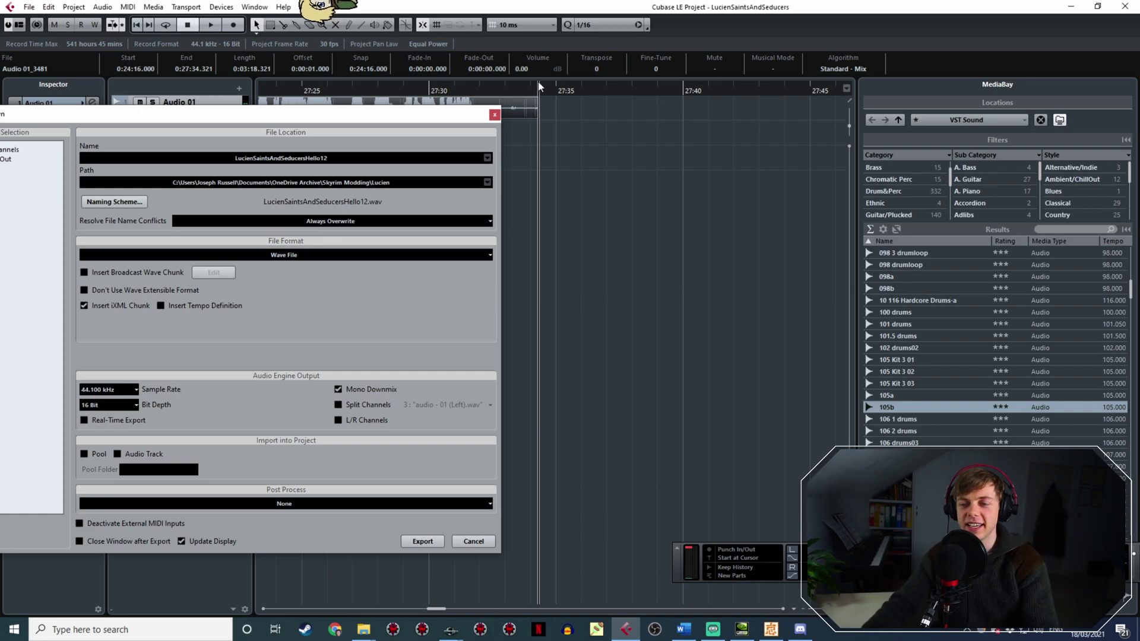
Move the export dialog clear of the tracks and play back the new take from its beginning.
{"action": "left_click_drag", "start_coordinate": [414, 114], "coordinate": [499, 251]}
{"action": "scroll", "coordinate": [369, 164], "scroll_direction": "down", "scroll_amount": 5, "text": "ctrl"}
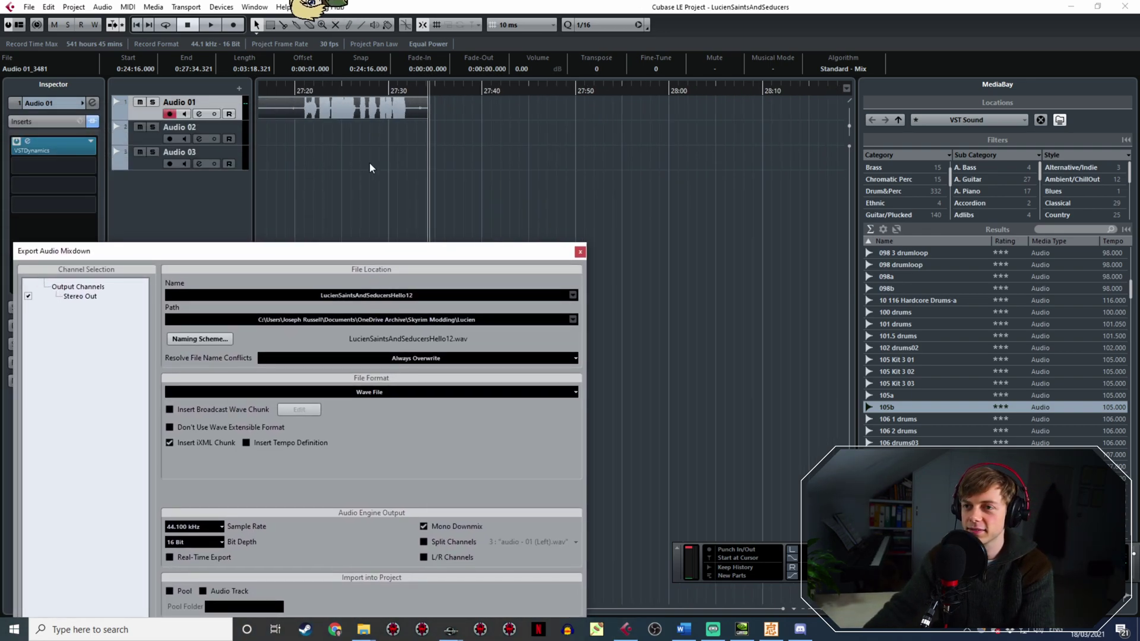
{"action": "scroll", "coordinate": [367, 165], "scroll_direction": "left", "scroll_amount": 5, "text": "shift"}
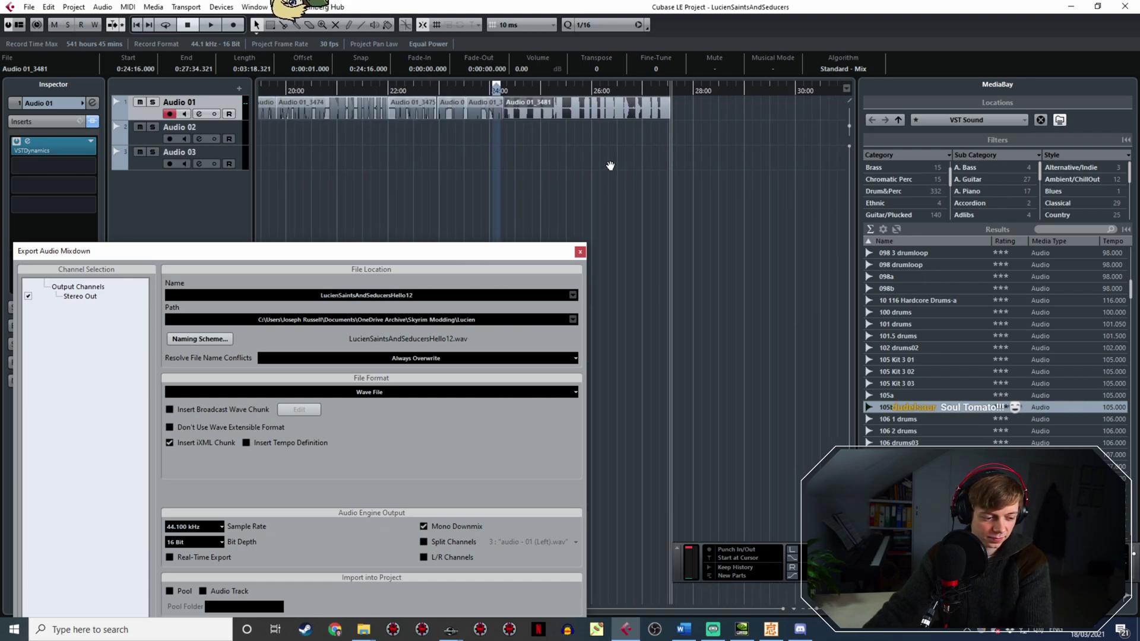
{"action": "scroll", "coordinate": [500, 92], "scroll_direction": "up", "scroll_amount": 8, "text": "ctrl"}
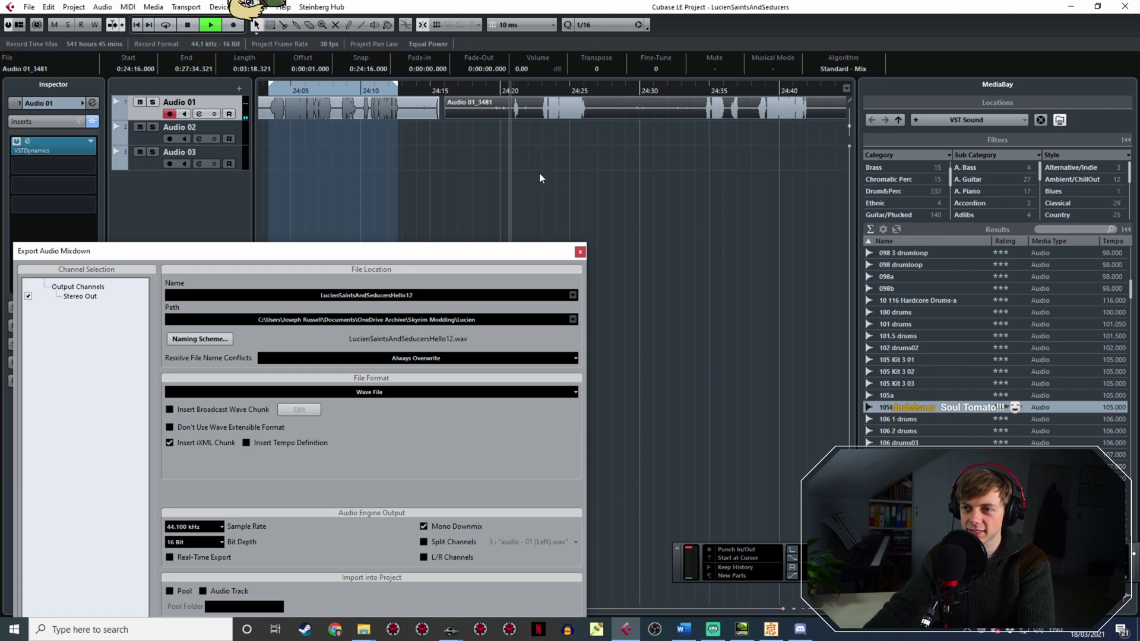
{"action": "scroll", "coordinate": [351, 152], "scroll_direction": "right", "scroll_amount": 4, "text": "shift"}
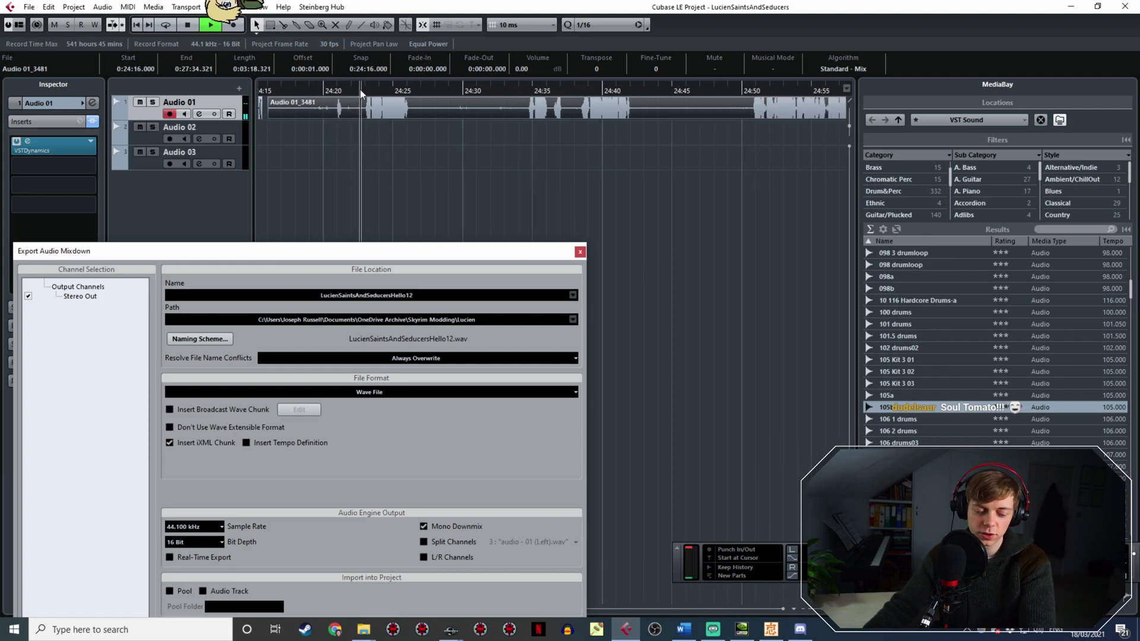
{"action": "key", "text": "space"}
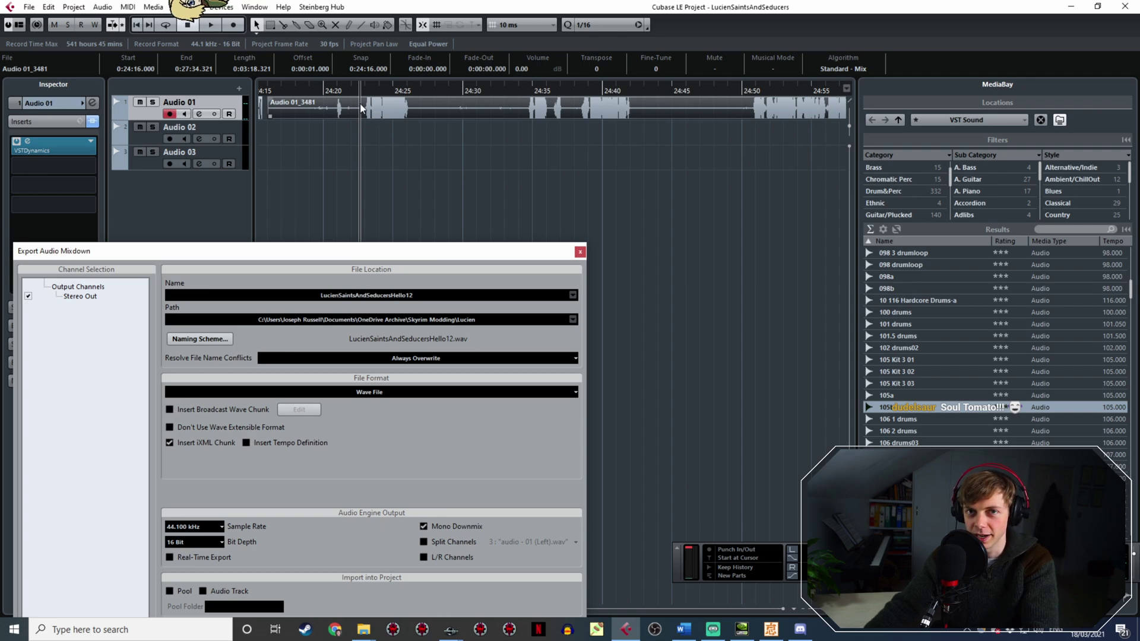
{"action": "key", "text": "space"}
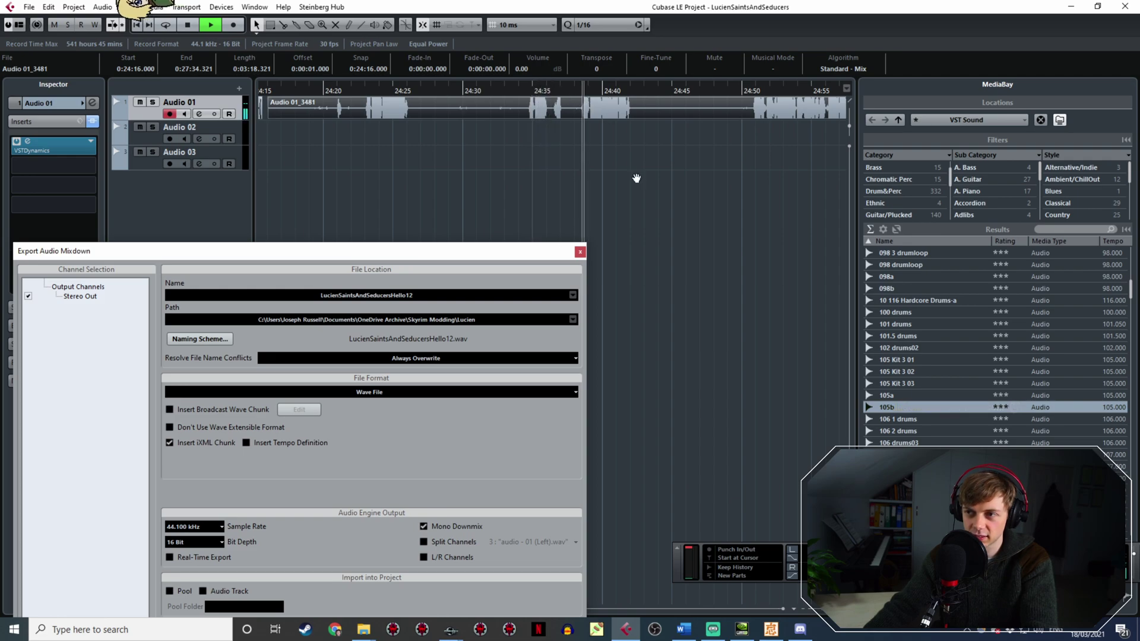
Play back the good reading of the first line and mark its export range from about 24:38 to 24:42.
{"action": "scroll", "coordinate": [633, 174], "scroll_direction": "right", "scroll_amount": 3, "text": "shift"}
{"action": "left_click", "coordinate": [621, 90]}
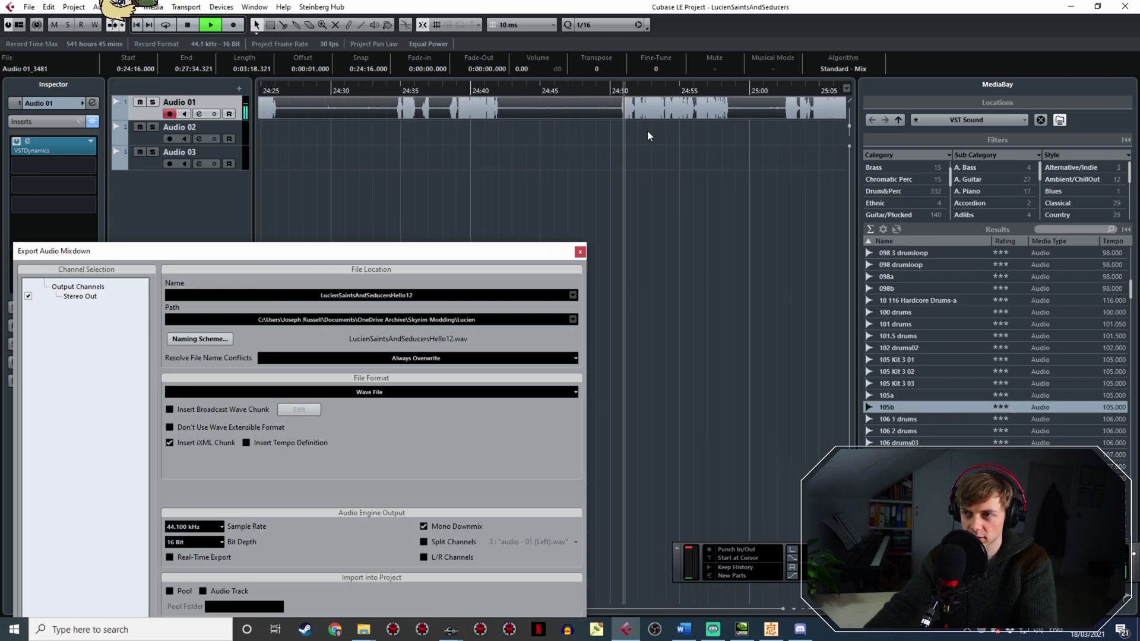
{"action": "left_click", "coordinate": [448, 88]}
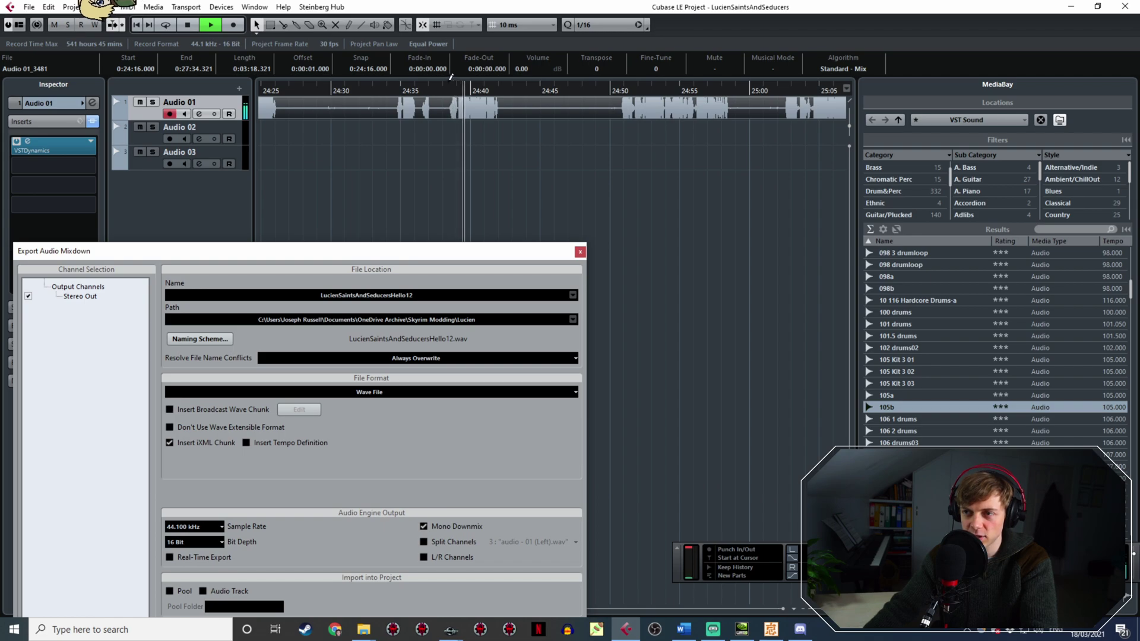
{"action": "scroll", "coordinate": [456, 140], "scroll_direction": "up", "scroll_amount": 2, "text": "ctrl"}
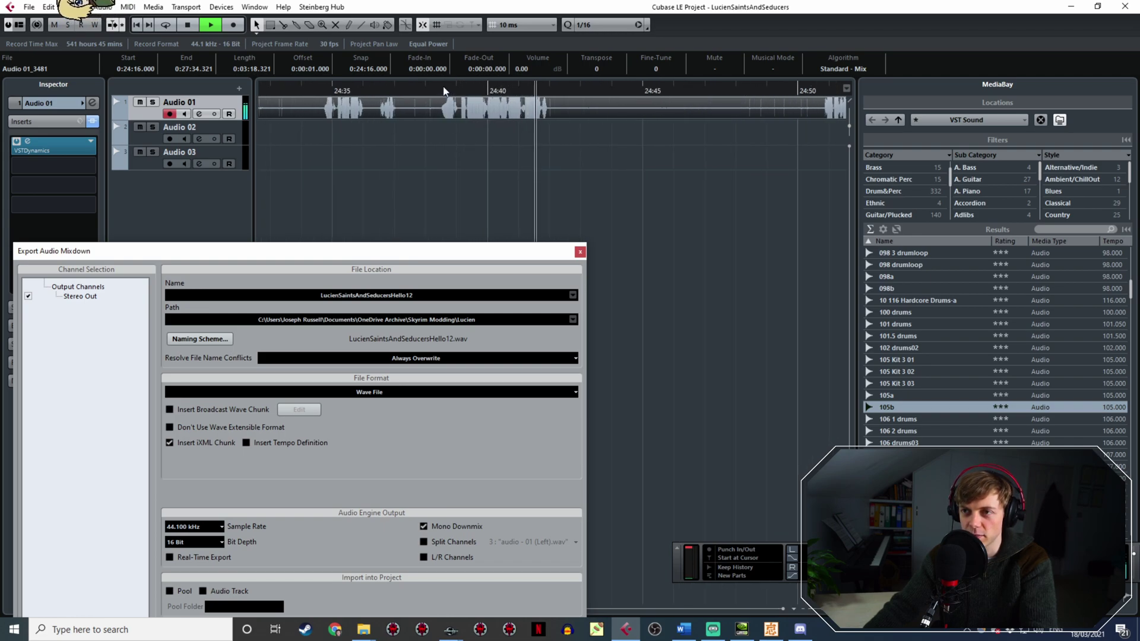
{"action": "key", "text": "space"}
{"action": "left_click_drag", "start_coordinate": [440, 88], "coordinate": [530, 123]}
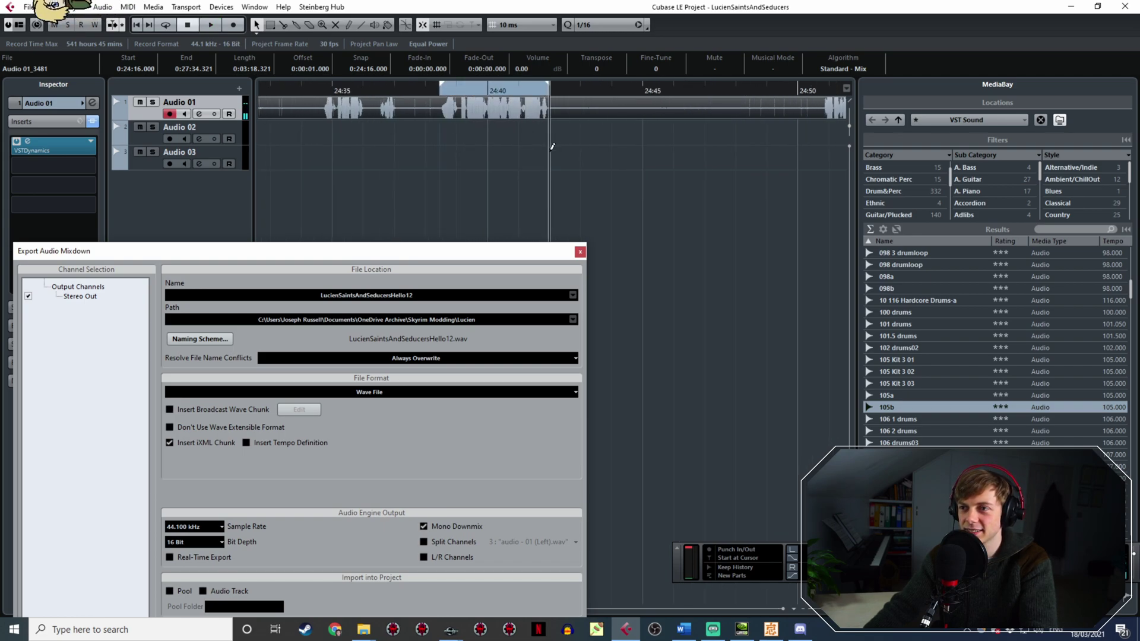
Export the marked range as a mono wave file named LucienSaintsAndSeducersHello13.
{"action": "left_click", "coordinate": [425, 298]}
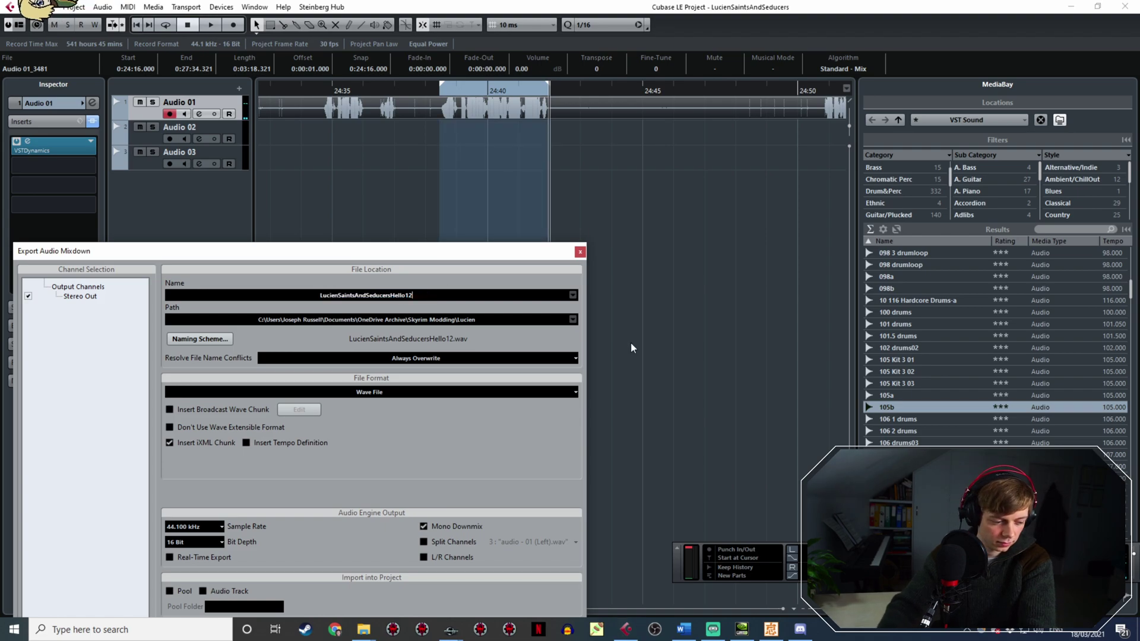
{"action": "key", "text": "BackSpace"}
{"action": "type", "text": "3"}
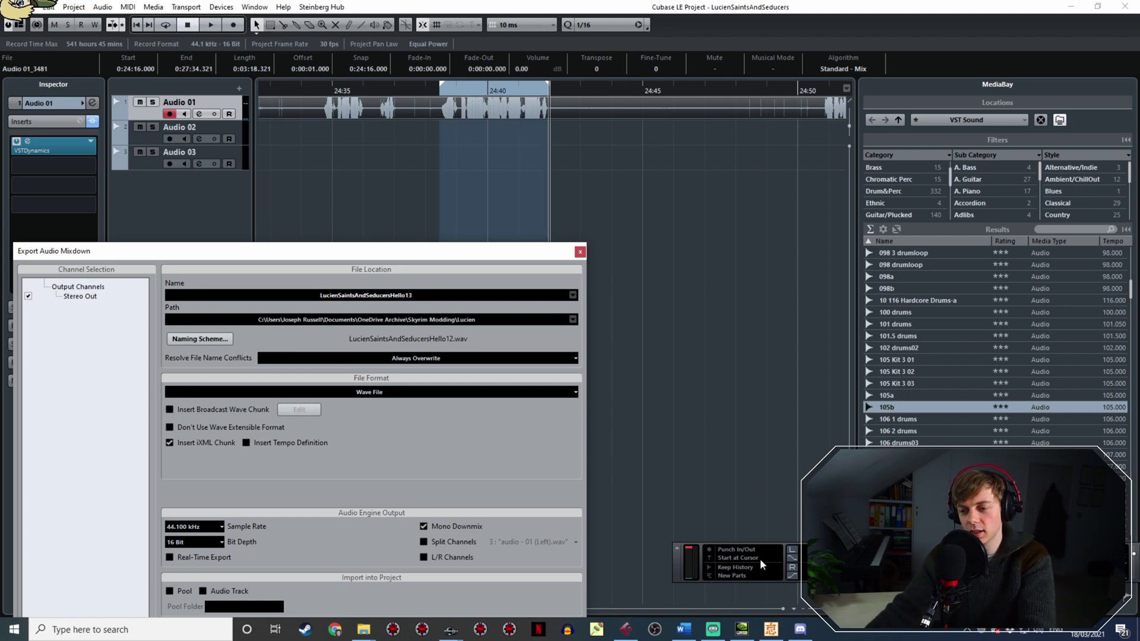
{"action": "left_click_drag", "start_coordinate": [486, 248], "coordinate": [484, 123]}
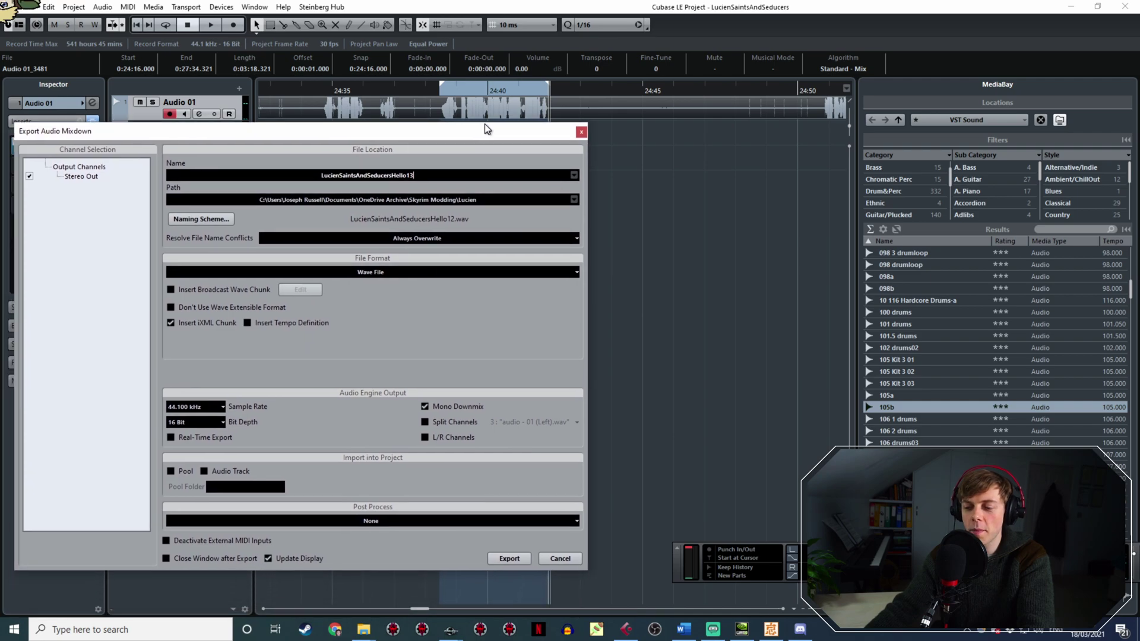
{"action": "left_click", "coordinate": [512, 555]}
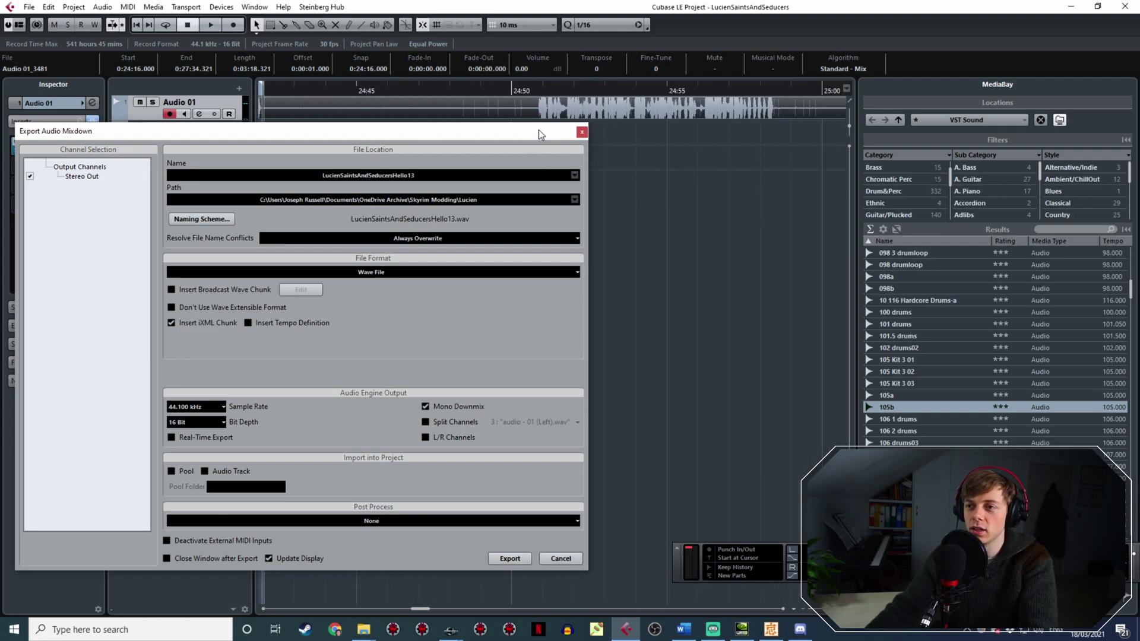
Play back the following line in the take and mark its export range from about 25:03 to 25:12.
{"action": "left_click_drag", "start_coordinate": [539, 135], "coordinate": [633, 258]}
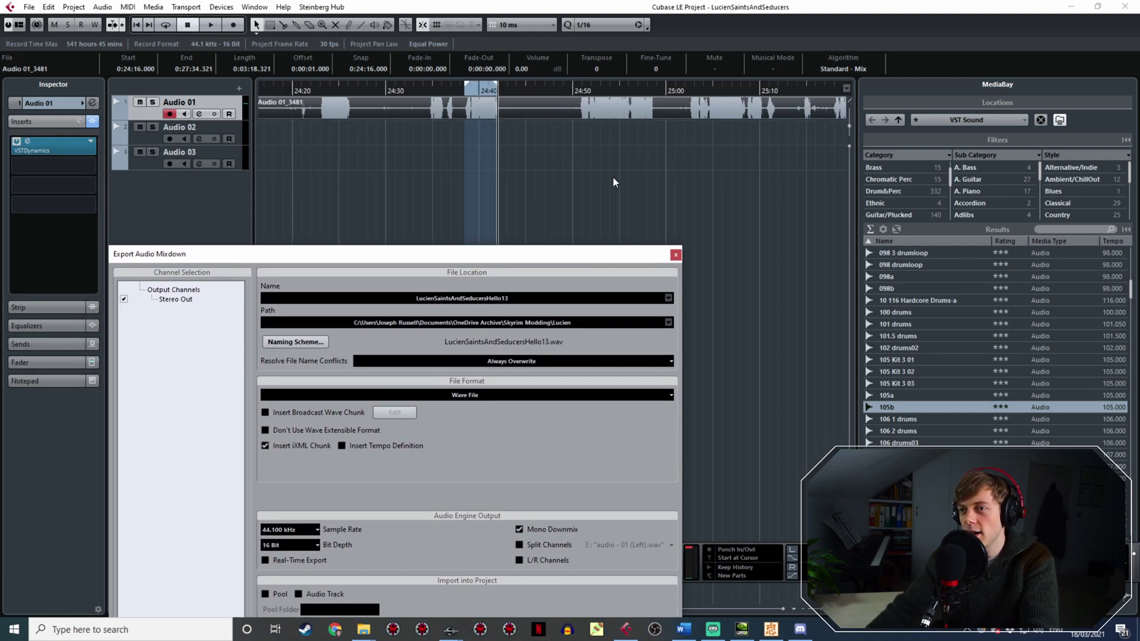
{"action": "middle_click_drag", "start_coordinate": [612, 177], "coordinate": [454, 164]}
{"action": "left_click", "coordinate": [421, 90]}
{"action": "key", "text": "space"}
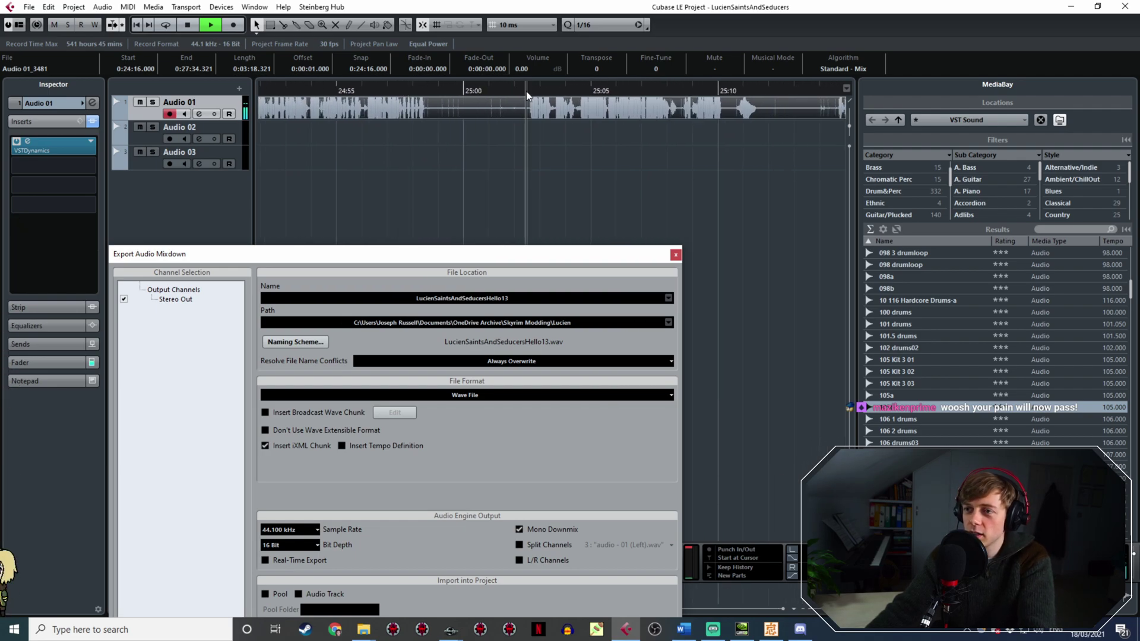
{"action": "left_click", "coordinate": [414, 89]}
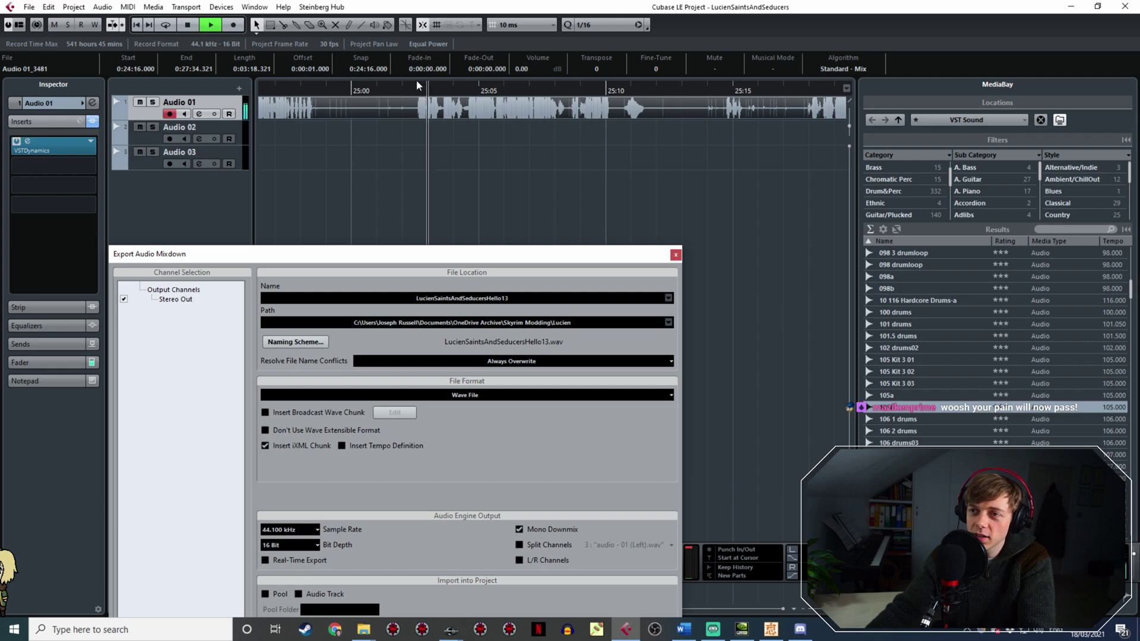
{"action": "left_click_drag", "start_coordinate": [418, 87], "coordinate": [604, 89]}
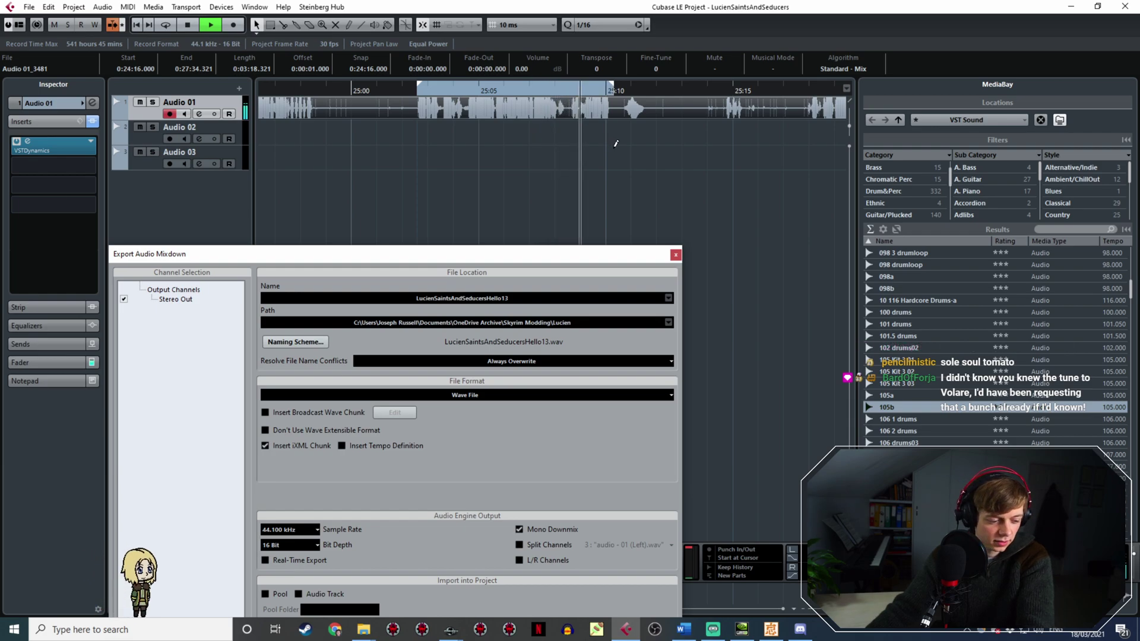
{"action": "left_click_drag", "start_coordinate": [615, 143], "coordinate": [652, 149]}
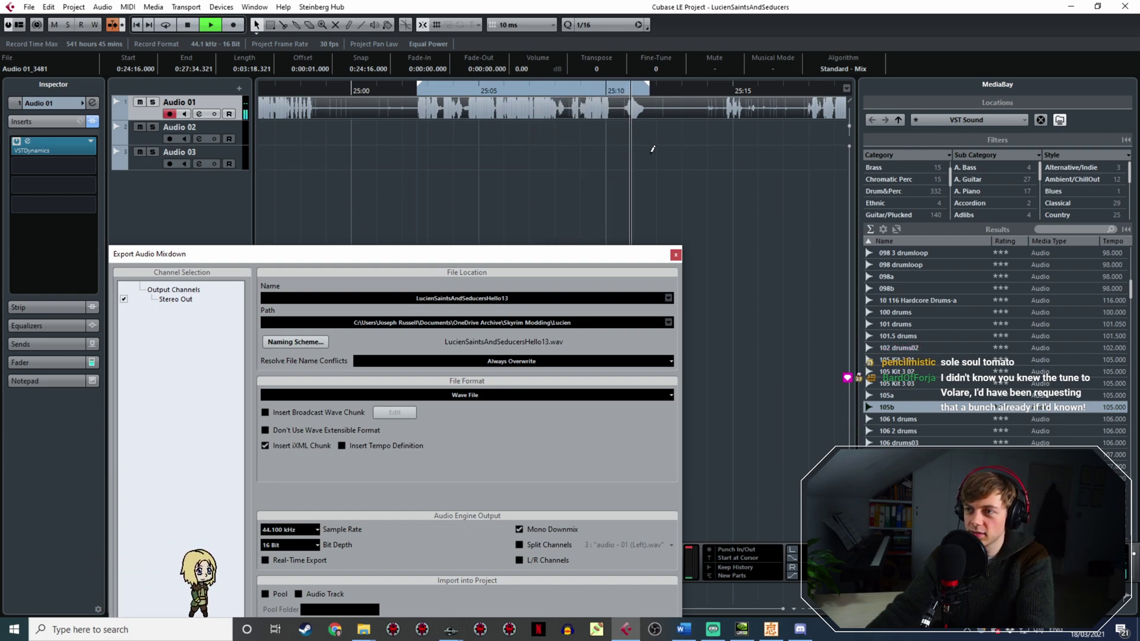
{"action": "key", "text": "space"}
Export the marked range as a mono wave file named LucienSaintsAndSeducersHello14.
{"action": "left_click", "coordinate": [514, 299]}
{"action": "left_click", "coordinate": [514, 299]}
{"action": "key", "text": "BackSpace"}
{"action": "type", "text": "4"}
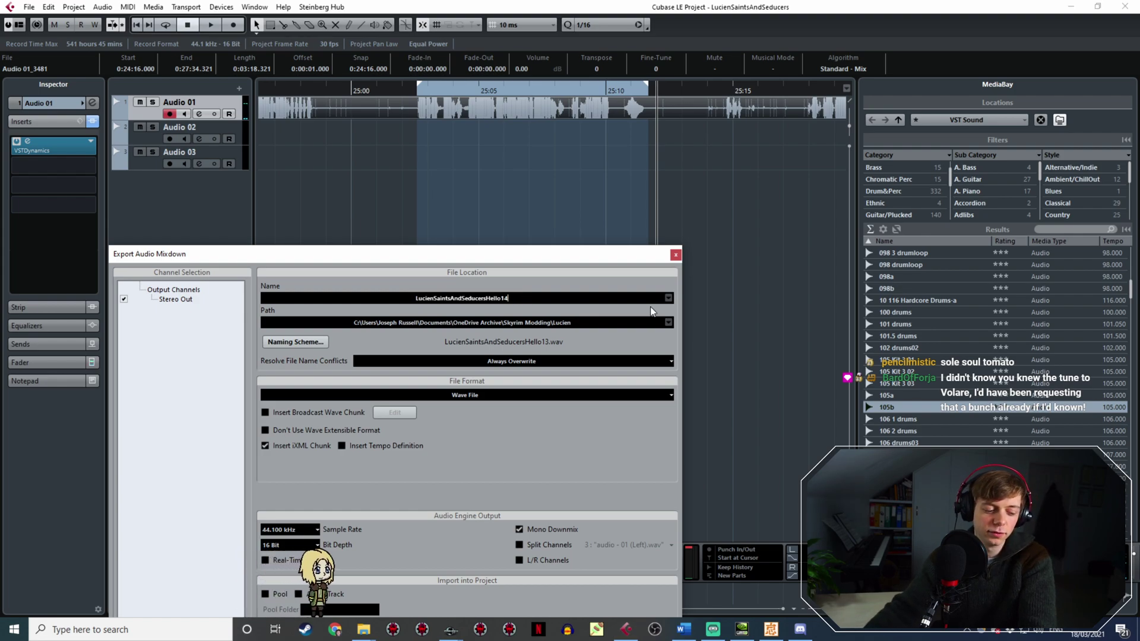
{"action": "left_click_drag", "start_coordinate": [603, 253], "coordinate": [544, 153]}
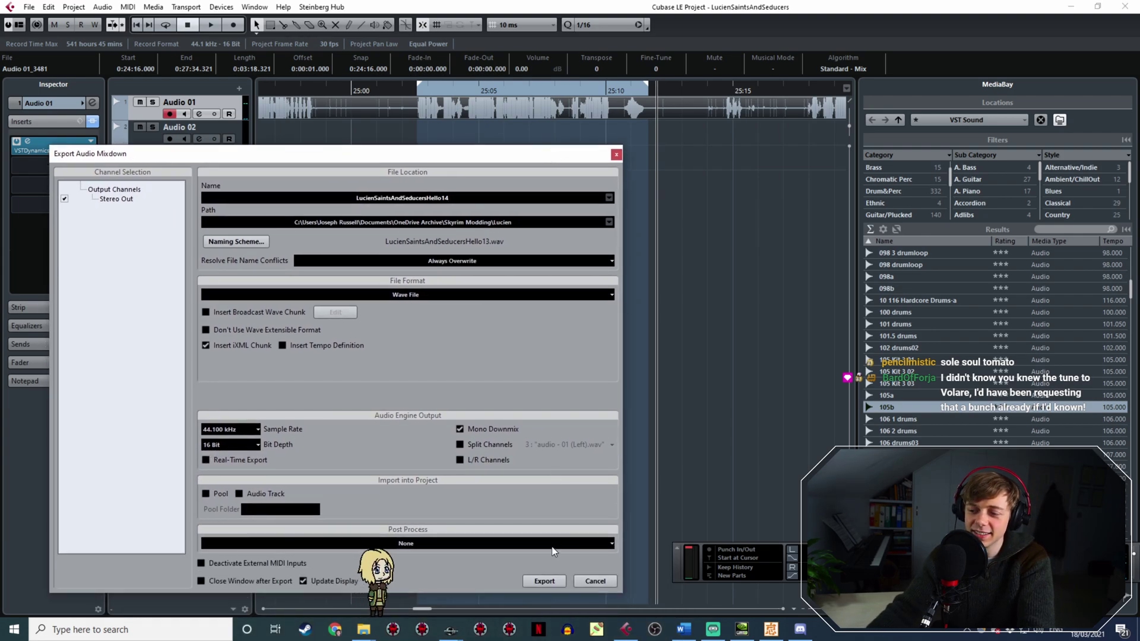
{"action": "left_click", "coordinate": [544, 581]}
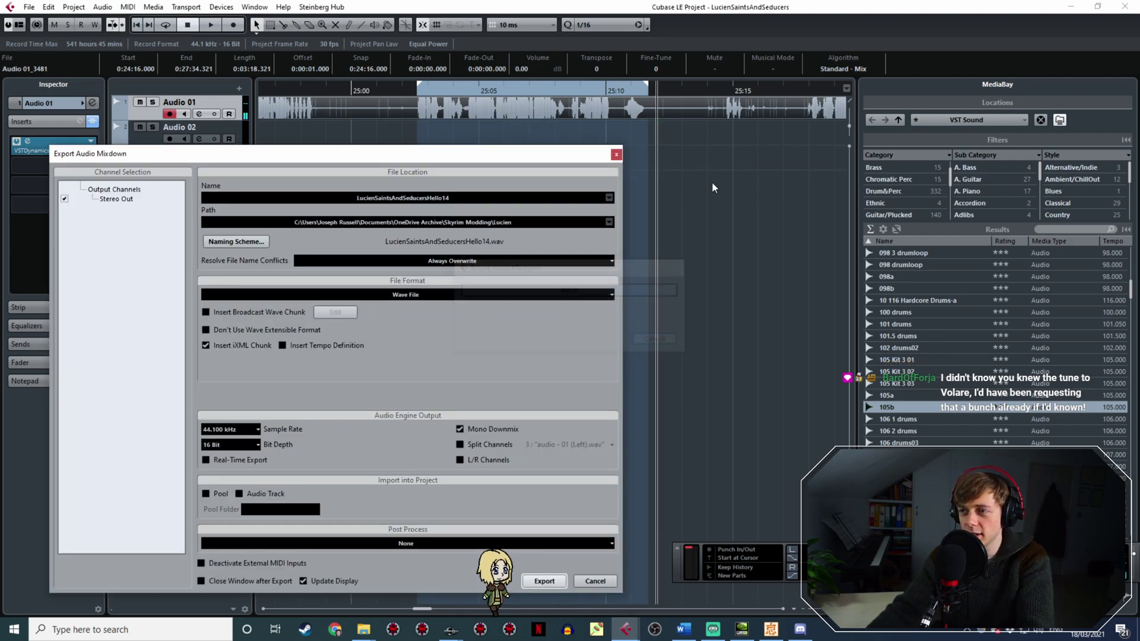
Play back the next recorded line and mark its export range from about 25:18 to 25:23.
{"action": "middle_click_drag", "start_coordinate": [718, 168], "coordinate": [510, 123]}
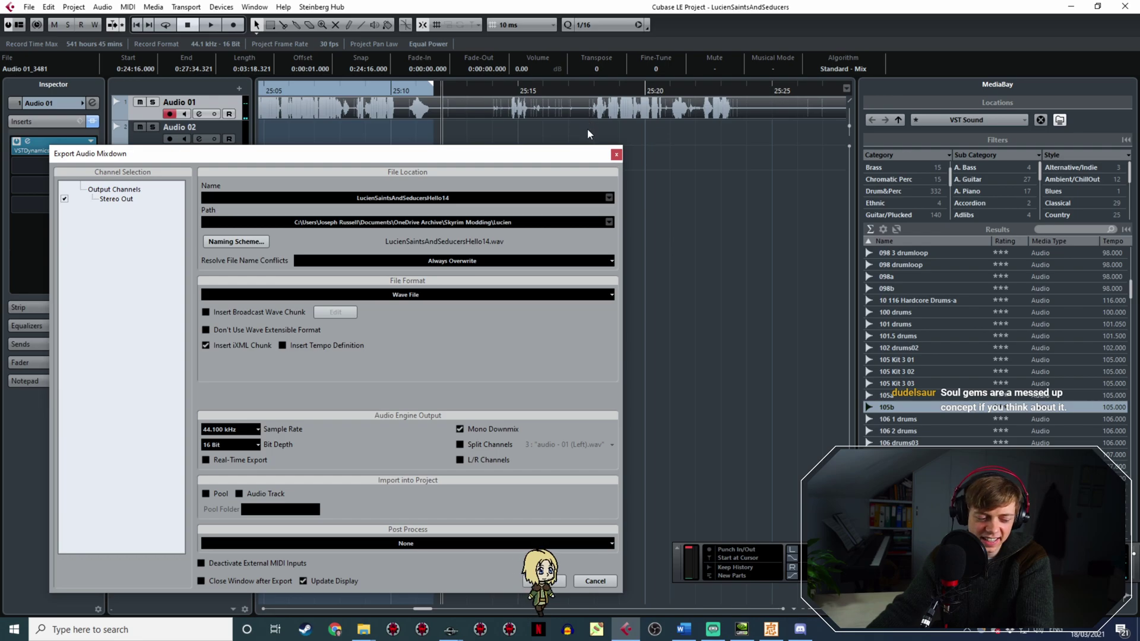
{"action": "left_click", "coordinate": [588, 91]}
{"action": "key", "text": "space"}
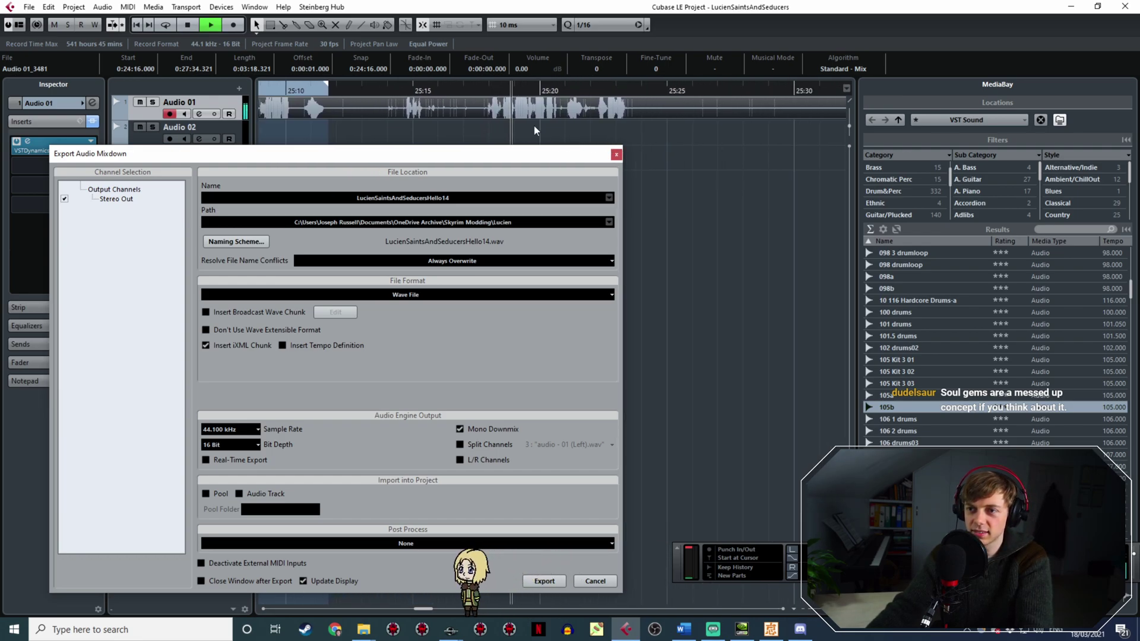
{"action": "left_click", "coordinate": [479, 88]}
{"action": "left_click_drag", "start_coordinate": [485, 87], "coordinate": [623, 88]}
{"action": "left_click_drag", "start_coordinate": [624, 153], "coordinate": [630, 153]}
{"action": "key", "text": "space"}
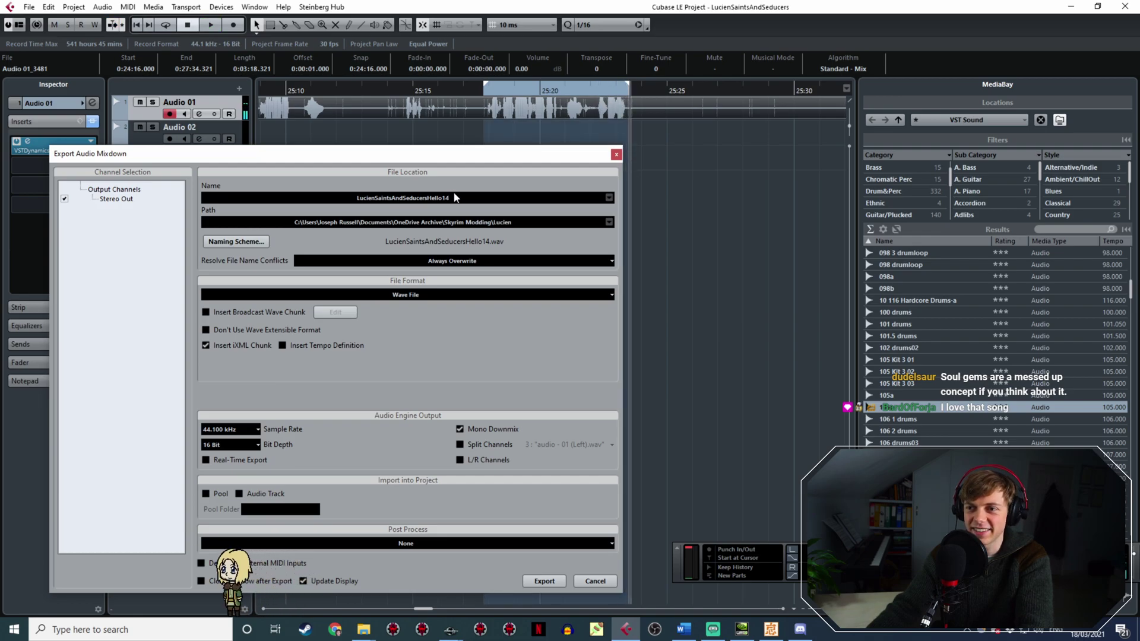
Export the marked range as a mono wave file named LucienSaintsAndSeducersHello15.
{"action": "left_click", "coordinate": [455, 198]}
{"action": "key", "text": "BackSpace"}
{"action": "type", "text": "5"}
{"action": "left_click", "coordinate": [527, 578]}
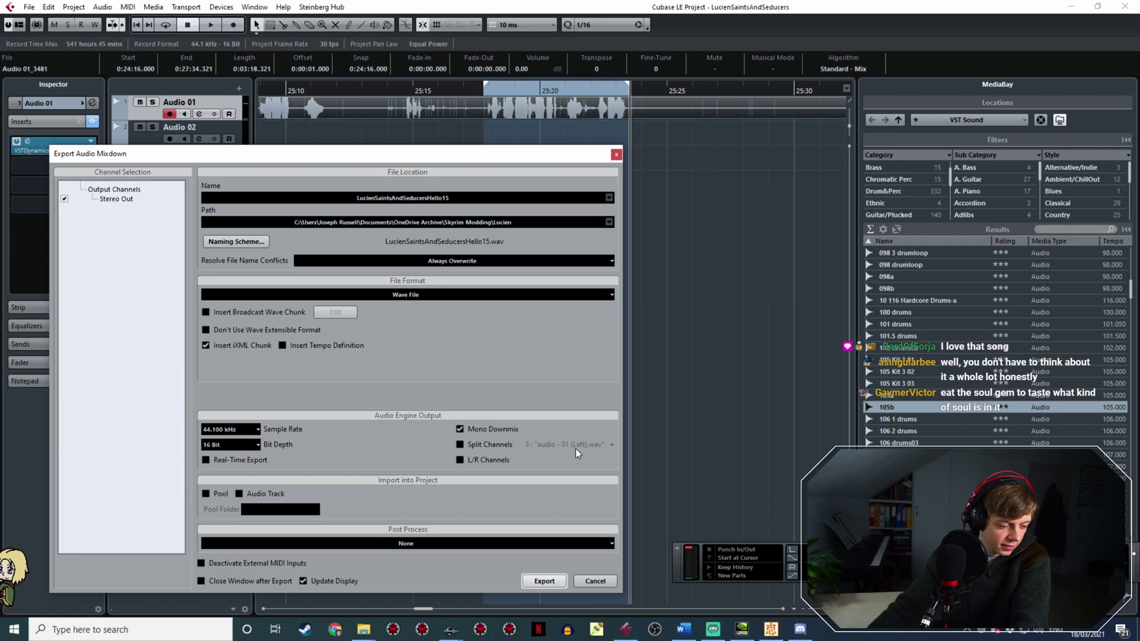
Find the line recorded after 25:30, play it back and mark its export range from about 25:36 to 25:44.
{"action": "scroll", "coordinate": [707, 211], "scroll_direction": "down", "scroll_amount": 4, "text": "ctrl"}
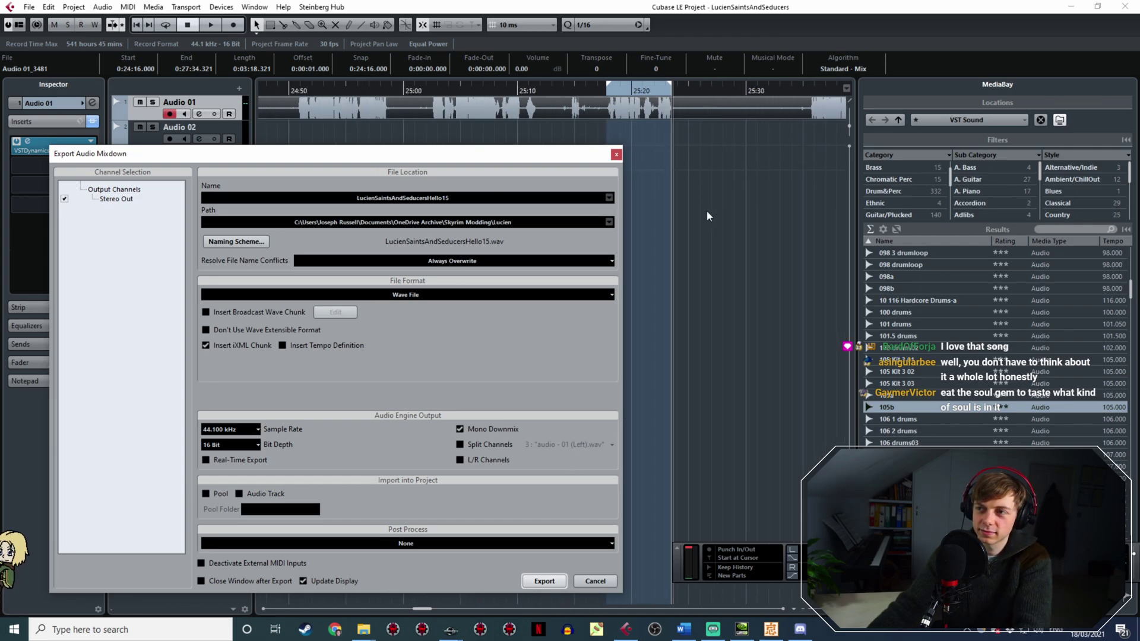
{"action": "middle_click_drag", "start_coordinate": [721, 208], "coordinate": [467, 146]}
{"action": "left_click", "coordinate": [508, 92]}
{"action": "key", "text": "space"}
{"action": "scroll", "coordinate": [509, 114], "scroll_direction": "up", "scroll_amount": 3, "text": "ctrl"}
{"action": "scroll", "coordinate": [674, 152], "scroll_direction": "down", "scroll_amount": 3, "text": "ctrl"}
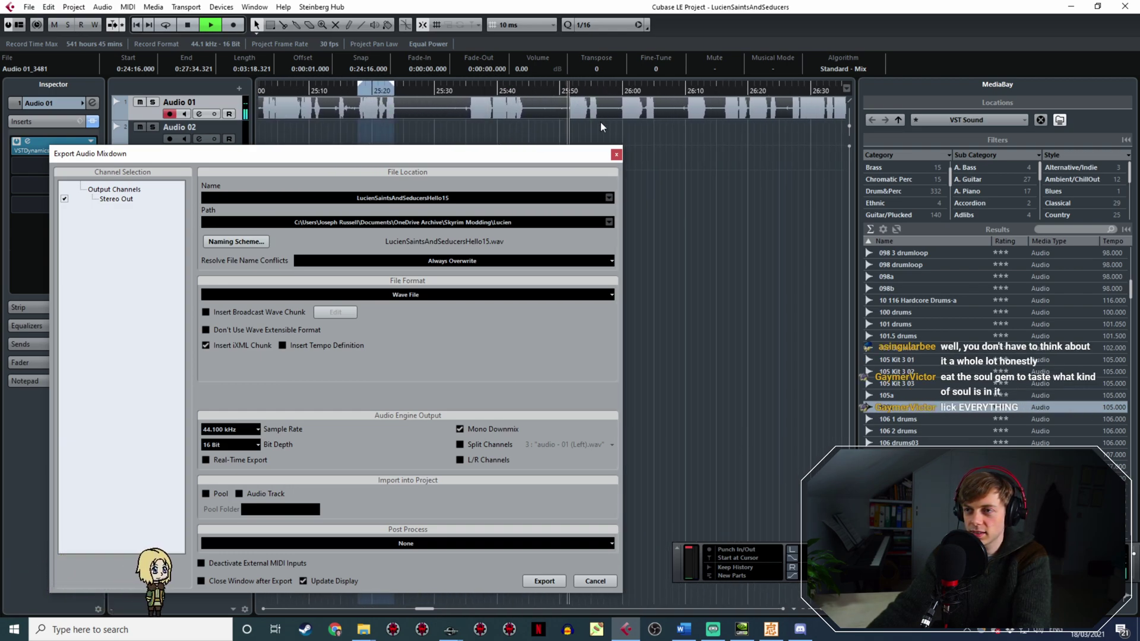
{"action": "scroll", "coordinate": [597, 121], "scroll_direction": "up", "scroll_amount": 2, "text": "ctrl"}
{"action": "left_click", "coordinate": [406, 93]}
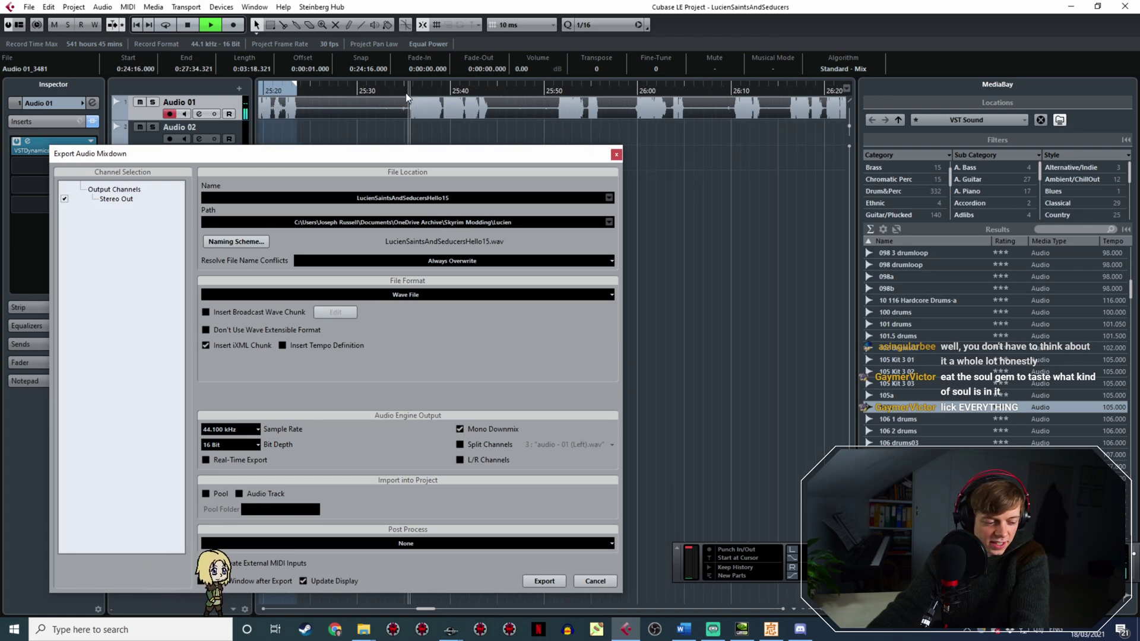
{"action": "scroll", "coordinate": [405, 93], "scroll_direction": "up", "scroll_amount": 3, "text": "ctrl"}
{"action": "scroll", "coordinate": [407, 92], "scroll_direction": "up", "scroll_amount": 1, "text": "ctrl"}
{"action": "left_click_drag", "start_coordinate": [424, 83], "coordinate": [735, 86]}
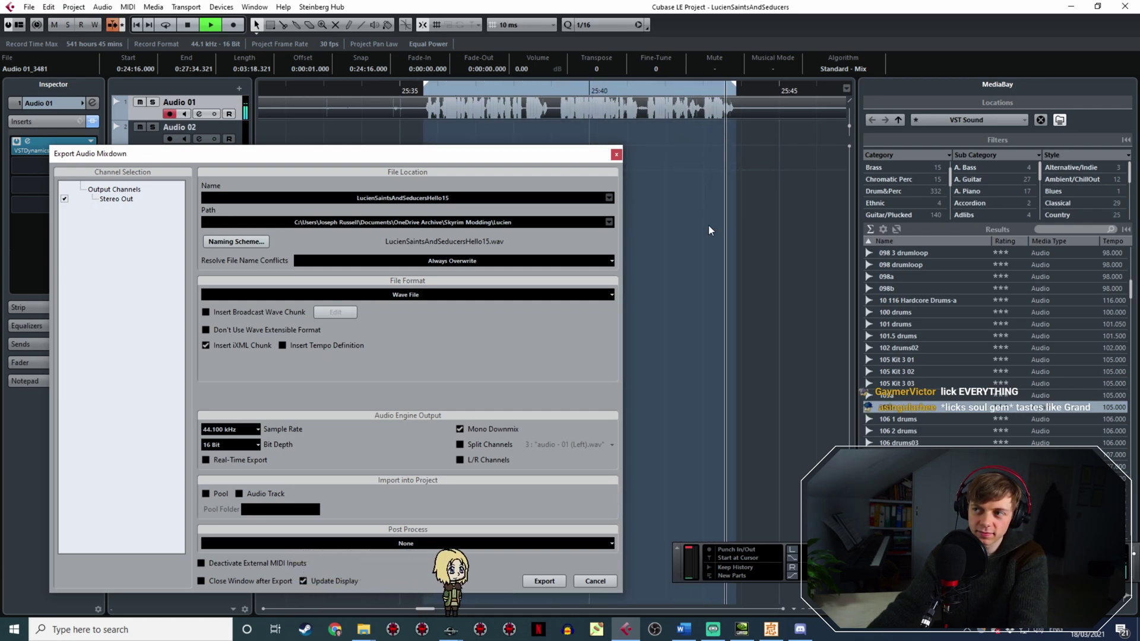
Export the marked range as a mono wave file named LucienSaintsAndSeducersHello16.
{"action": "key", "text": "space"}
{"action": "left_click", "coordinate": [455, 197]}
{"action": "left_click", "coordinate": [455, 198]}
{"action": "key", "text": "BackSpace"}
{"action": "type", "text": "6"}
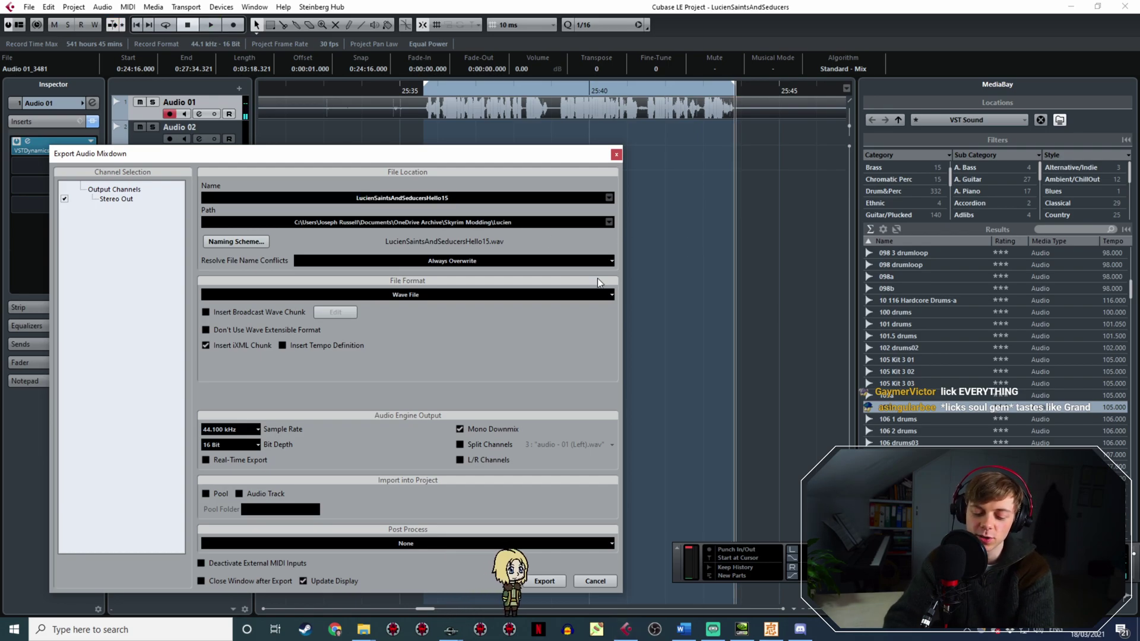
{"action": "left_click", "coordinate": [534, 580]}
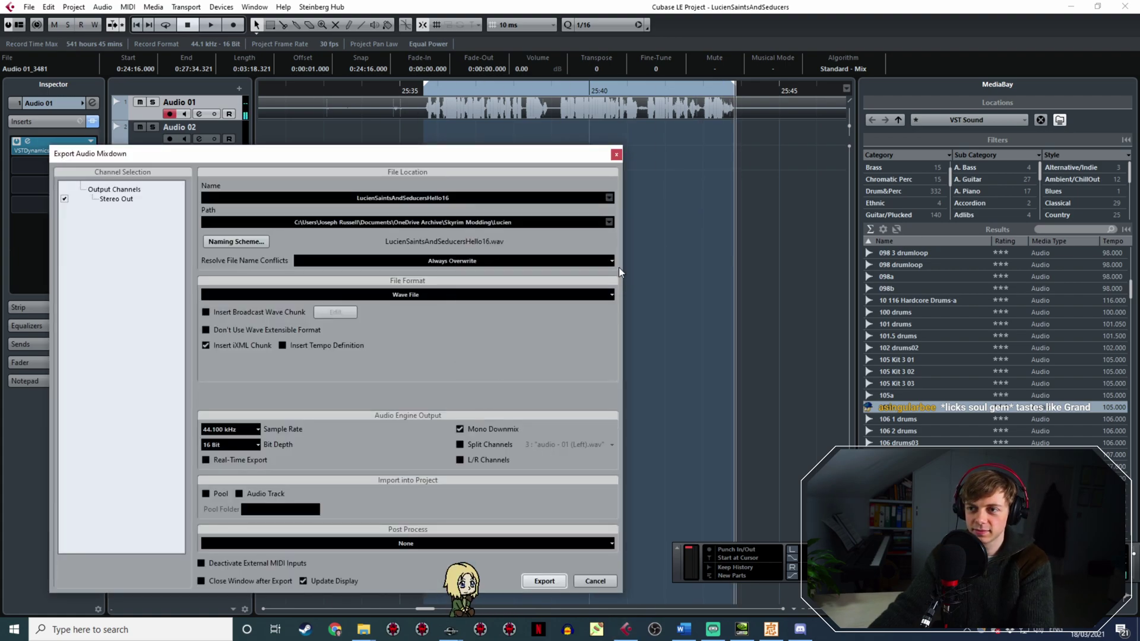
Play back the takes recorded from about 25:51 onward to locate the next line for export.
{"action": "scroll", "coordinate": [692, 231], "scroll_direction": "down", "scroll_amount": 6, "text": "ctrl"}
{"action": "middle_click_drag", "start_coordinate": [718, 224], "coordinate": [442, 180]}
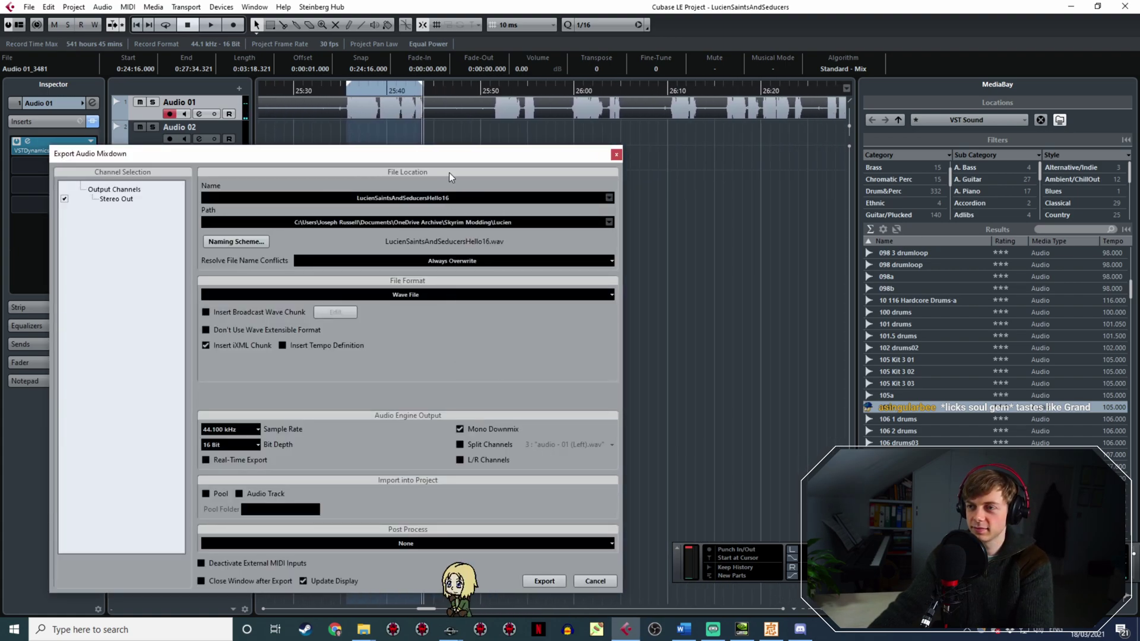
{"action": "scroll", "coordinate": [487, 104], "scroll_direction": "up", "scroll_amount": 4, "text": "ctrl"}
{"action": "left_click", "coordinate": [504, 91]}
{"action": "key", "text": "space"}
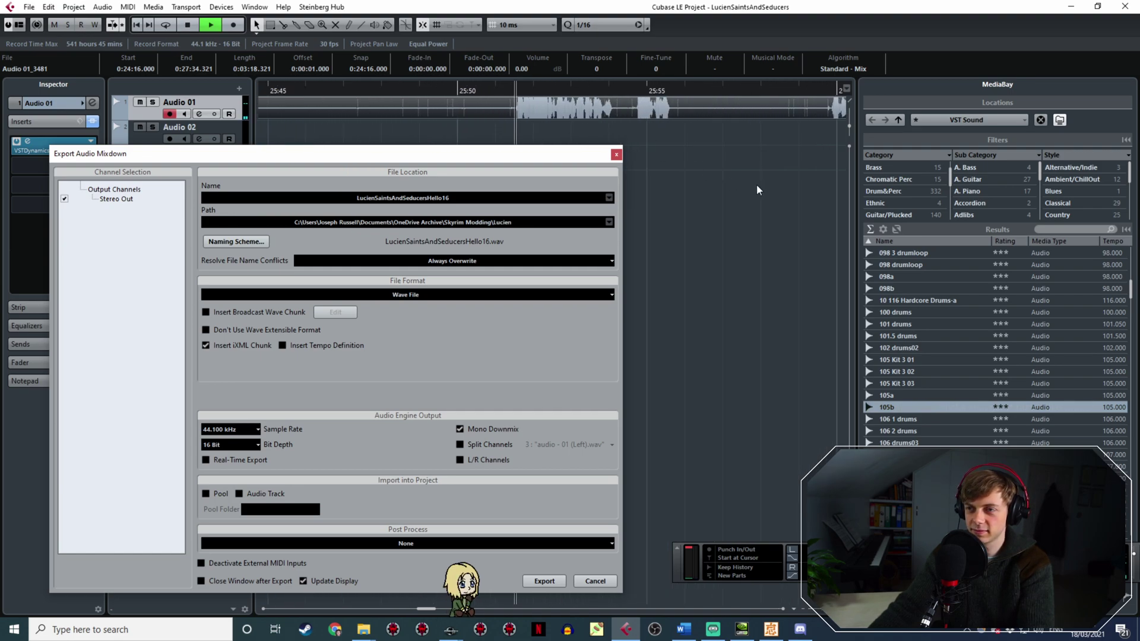
{"action": "middle_click_drag", "start_coordinate": [778, 193], "coordinate": [568, 114]}
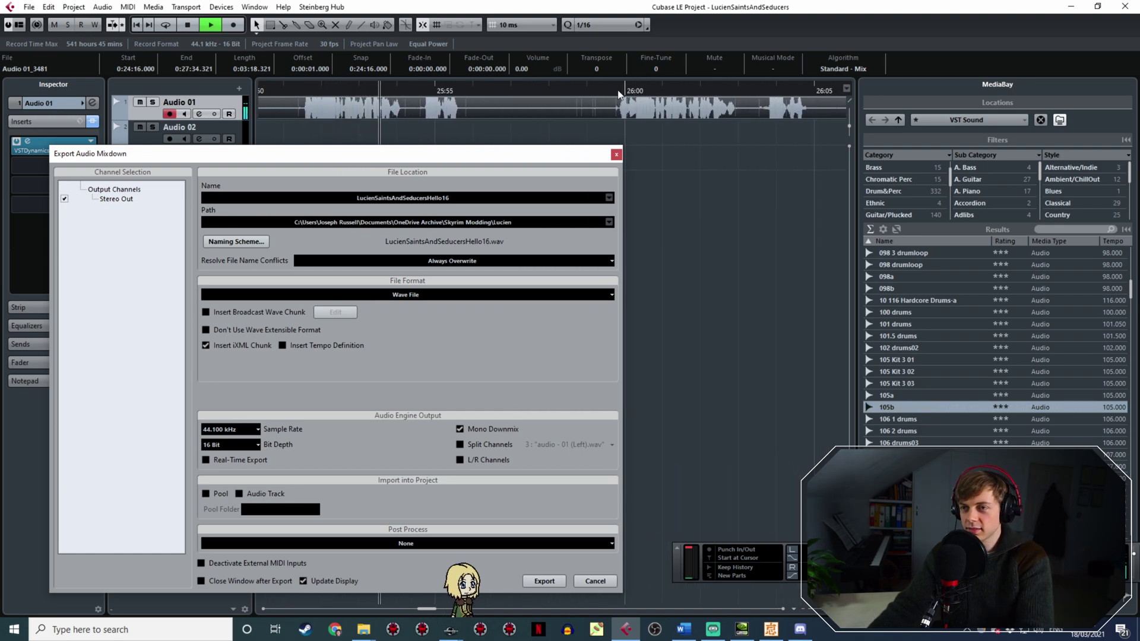
{"action": "key", "text": "space"}
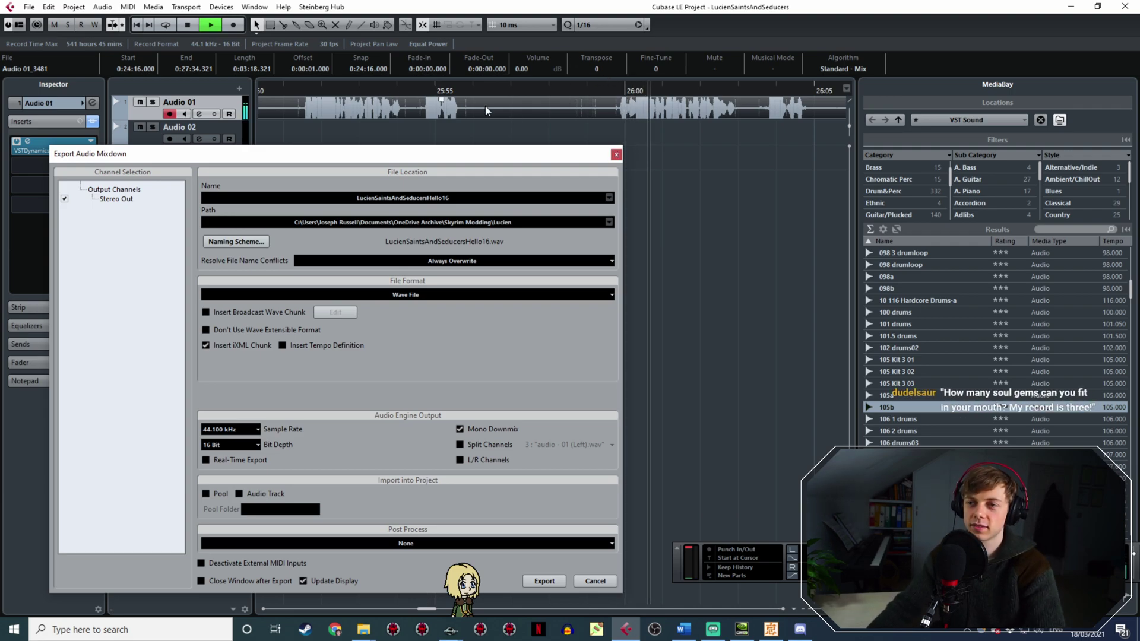
{"action": "key", "text": "space"}
{"action": "scroll", "coordinate": [700, 232], "scroll_direction": "down", "scroll_amount": 4, "text": "ctrl"}
{"action": "scroll", "coordinate": [716, 207], "scroll_direction": "down", "scroll_amount": 4, "text": "shift"}
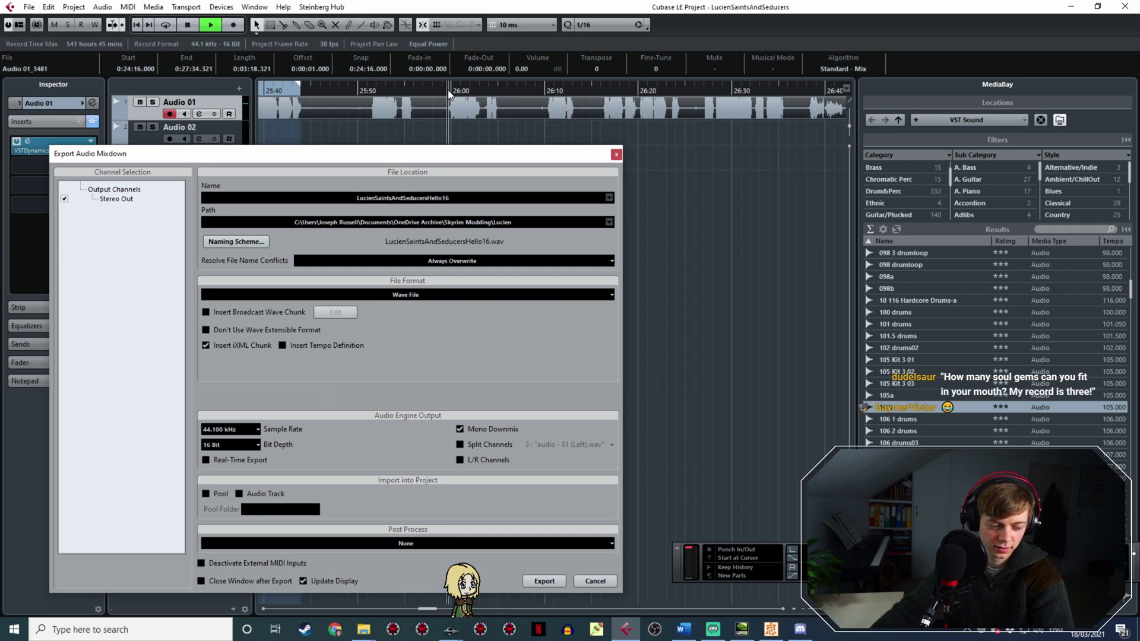
Mark the export range from just before 26:00 to about 26:05 around the next recorded line and play it back.
{"action": "scroll", "coordinate": [469, 105], "scroll_direction": "up", "scroll_amount": 3, "text": "ctrl"}
{"action": "scroll", "coordinate": [440, 101], "scroll_direction": "up", "scroll_amount": 2, "text": "ctrl"}
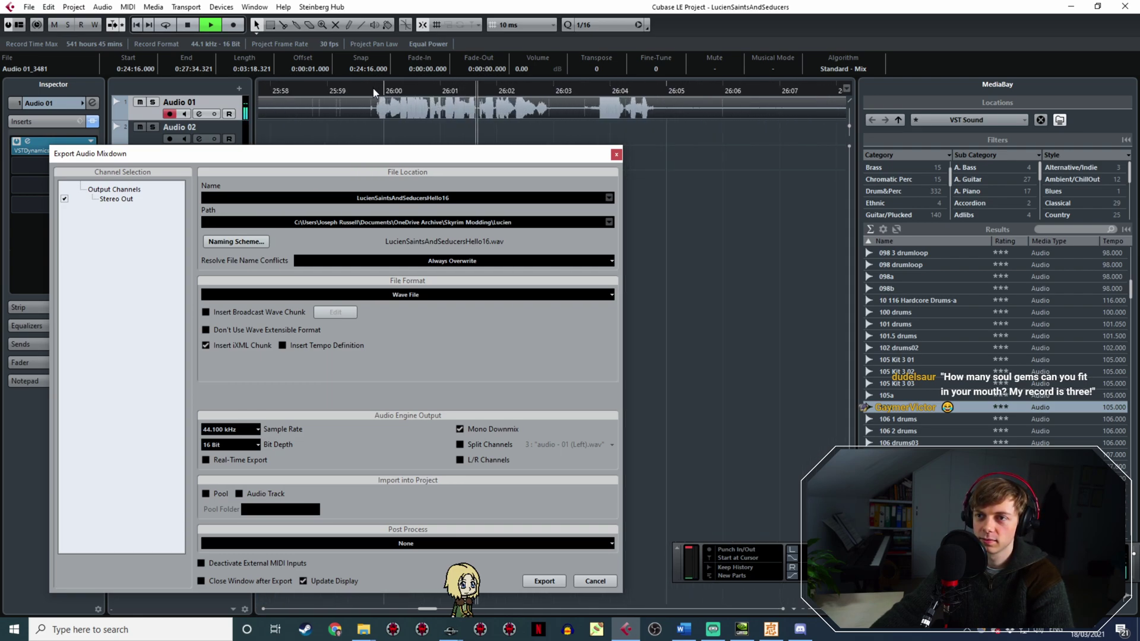
{"action": "left_click", "coordinate": [366, 86]}
{"action": "left_click_drag", "start_coordinate": [372, 80], "coordinate": [659, 137]}
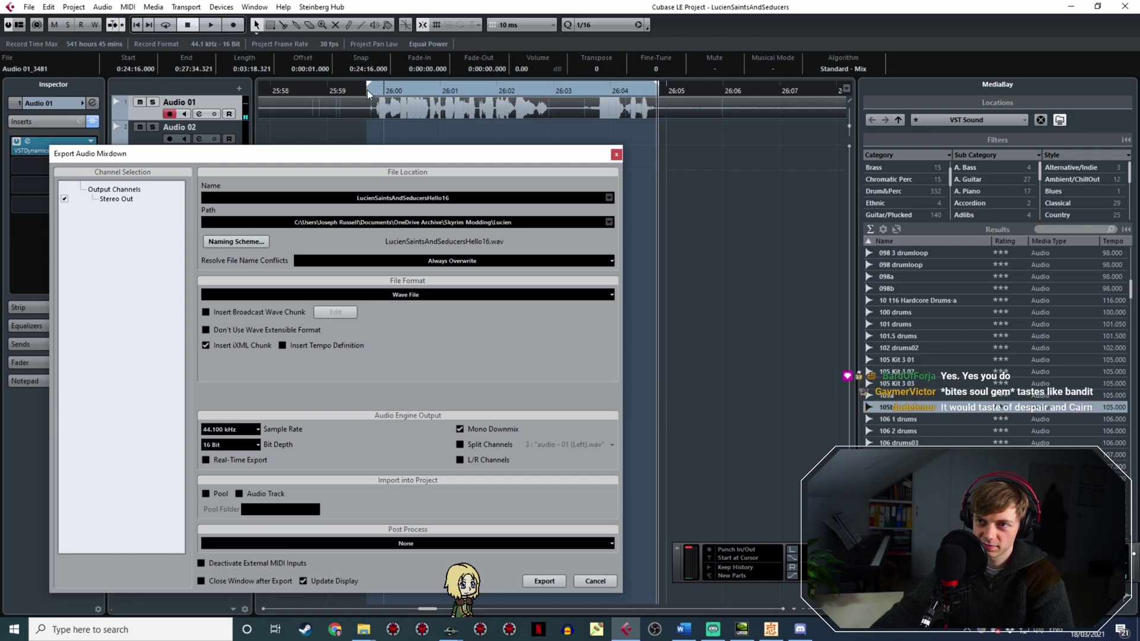
{"action": "key", "text": "space"}
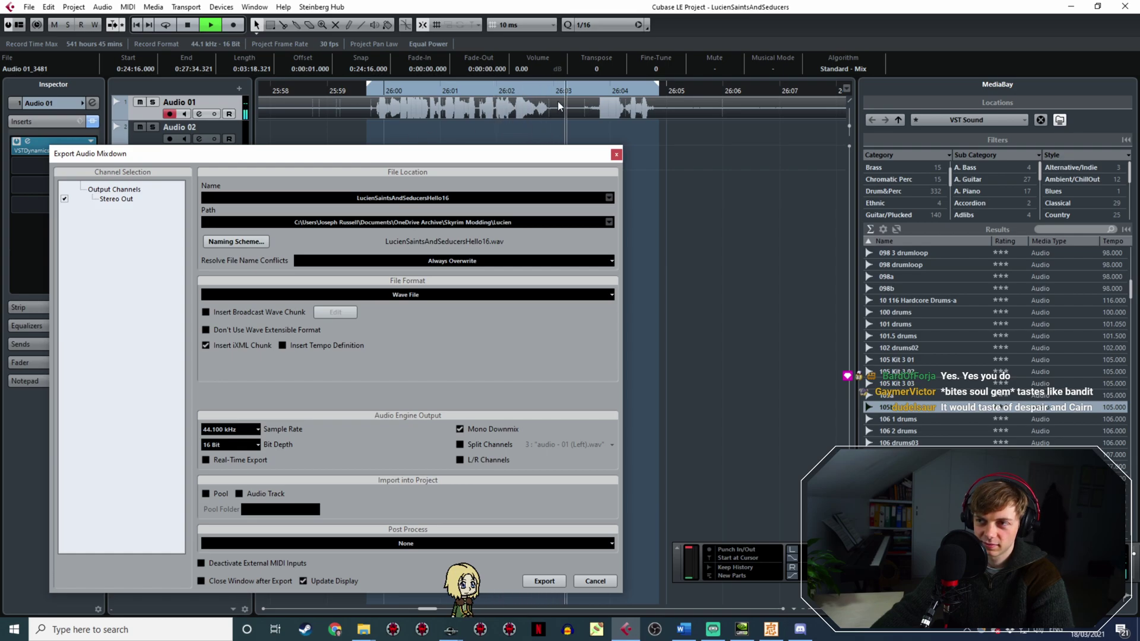
Open the export file name for editing at the end of its number.
{"action": "double_click", "coordinate": [456, 198]}
{"action": "left_click", "coordinate": [455, 199]}
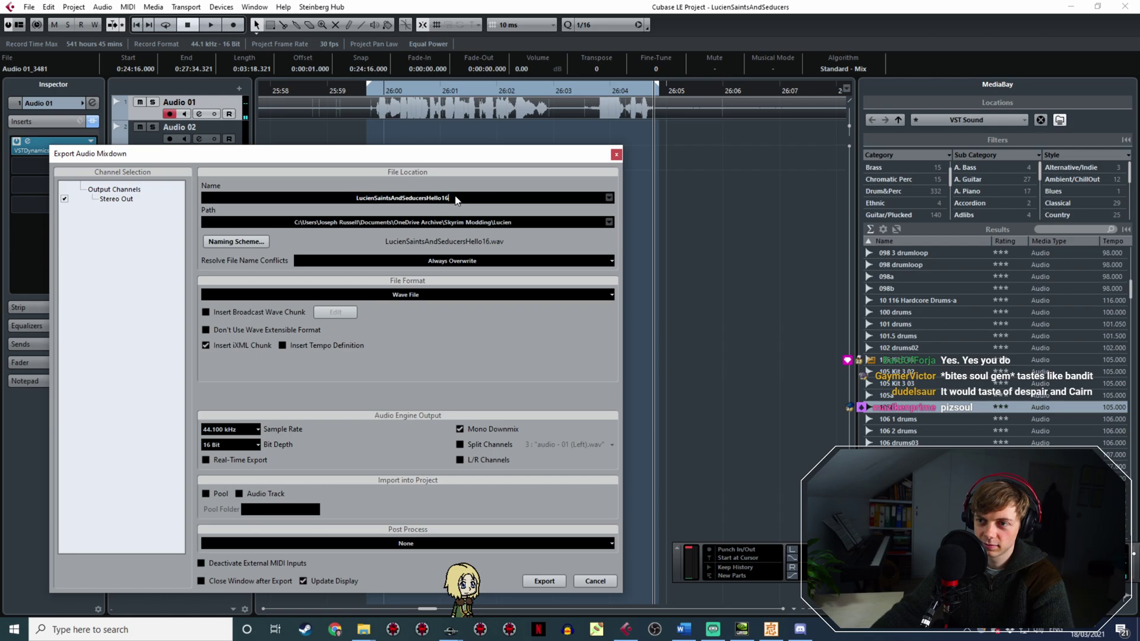
Export the marked range as a mixdown named LucienSaintsAndSeducersHello17.
{"action": "key", "text": "BackSpace"}
{"action": "type", "text": "7"}
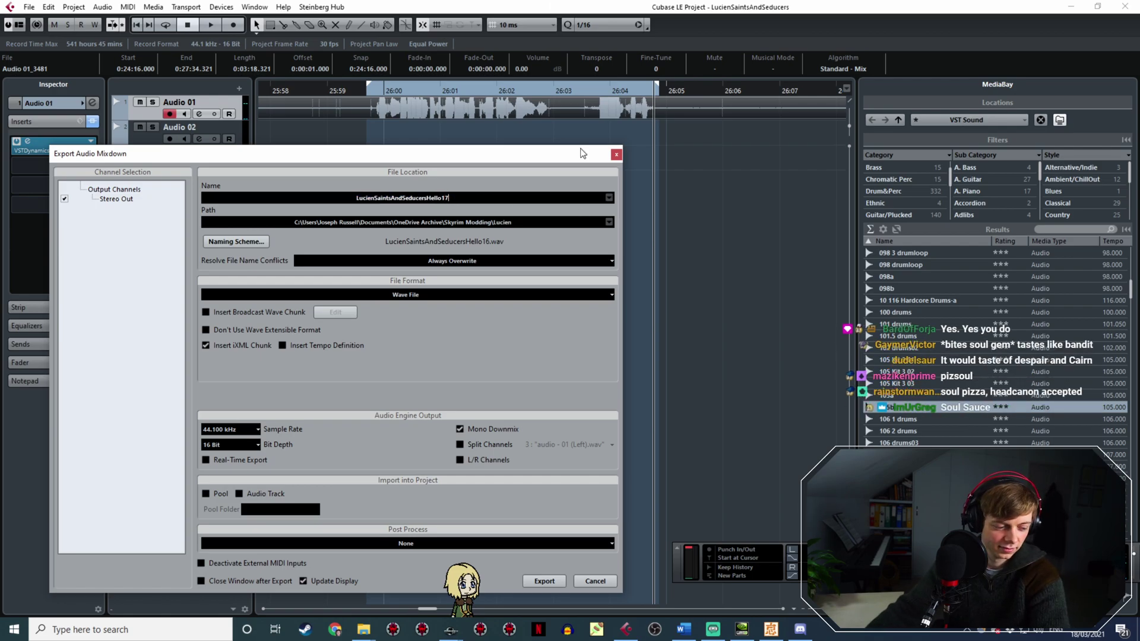
{"action": "left_click", "coordinate": [545, 580]}
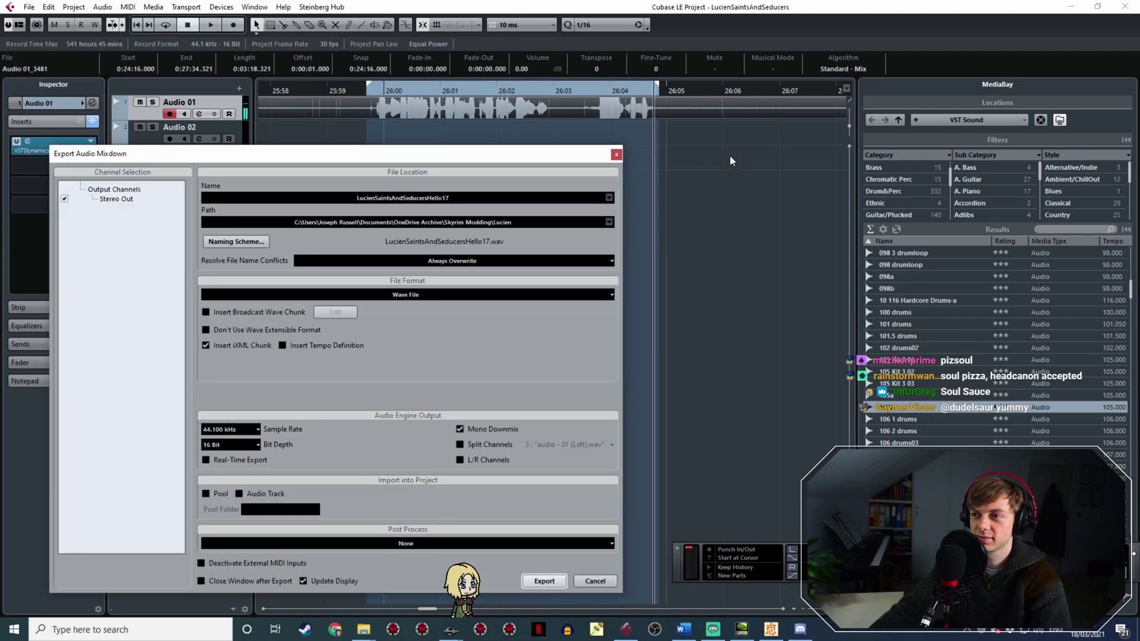
Audition the recording around 26:10 and set the locator range over that line, from about 26:10 to 26:13.
{"action": "scroll", "coordinate": [729, 156], "scroll_direction": "down", "scroll_amount": 6, "text": "ctrl"}
{"action": "middle_click_drag", "start_coordinate": [716, 184], "coordinate": [471, 99]}
{"action": "key", "text": "space"}
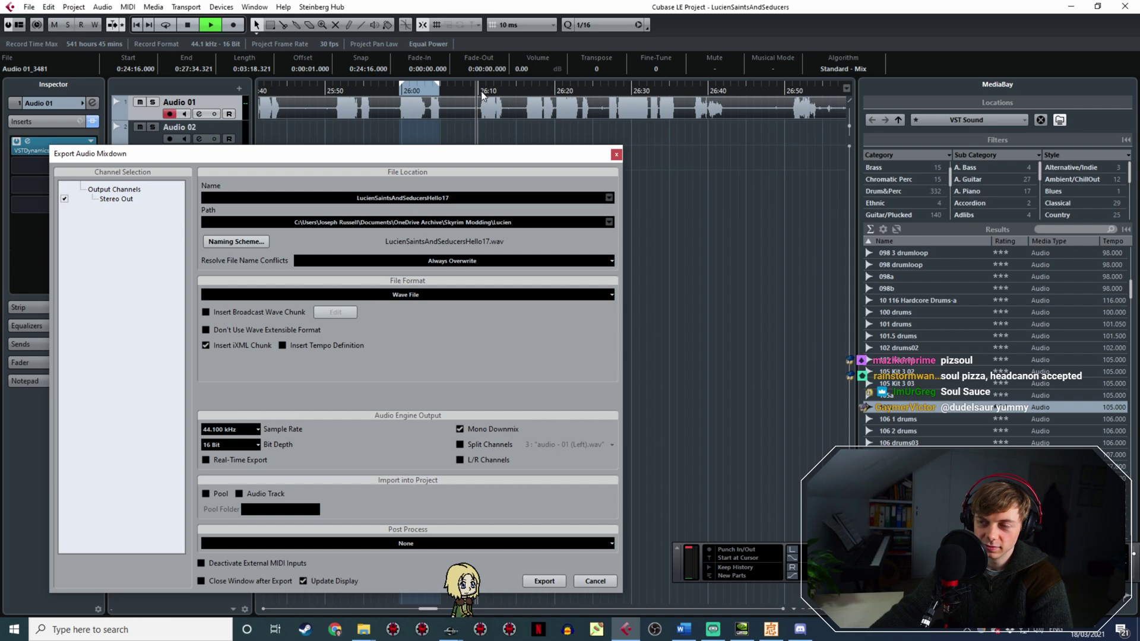
{"action": "scroll", "coordinate": [481, 95], "scroll_direction": "up", "scroll_amount": 5, "text": "ctrl"}
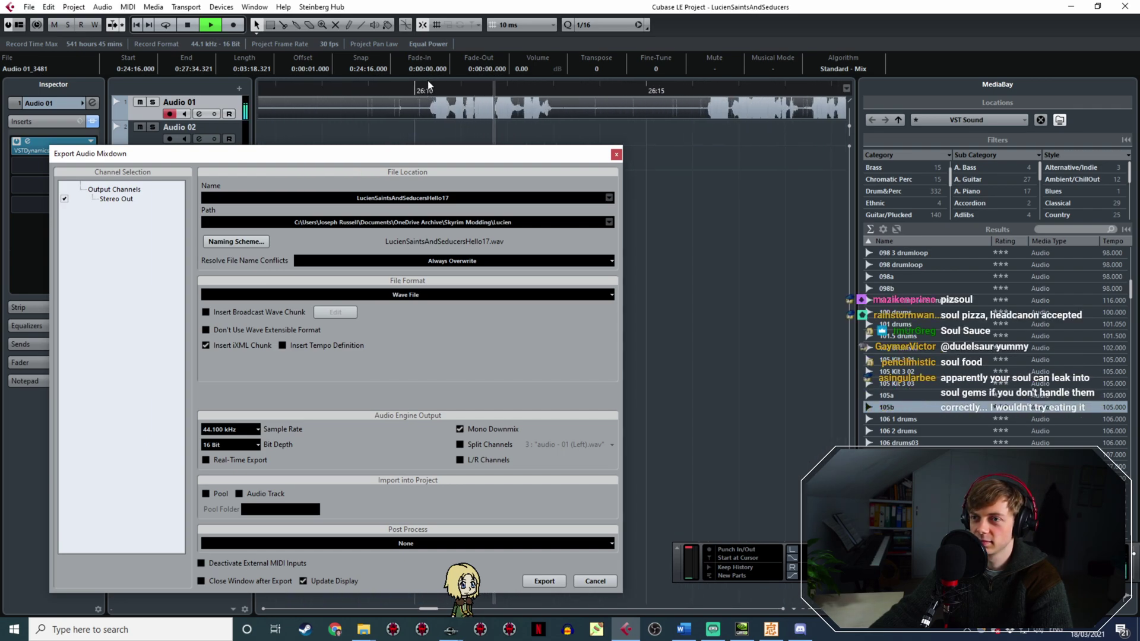
{"action": "left_click_drag", "start_coordinate": [427, 83], "coordinate": [553, 89]}
Rename the mixdown LucienSaintsAndSeducersHello18 and export the marked range.
{"action": "left_click", "coordinate": [459, 197]}
{"action": "left_click", "coordinate": [461, 197]}
{"action": "key", "text": "BackSpace"}
{"action": "type", "text": "8"}
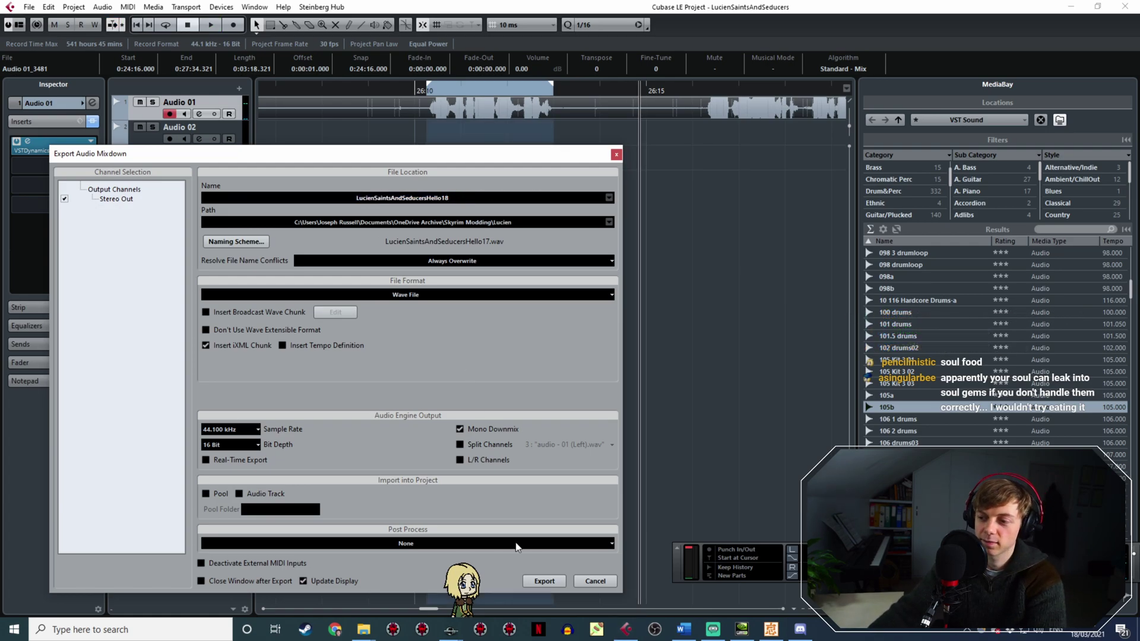
{"action": "left_click", "coordinate": [551, 579]}
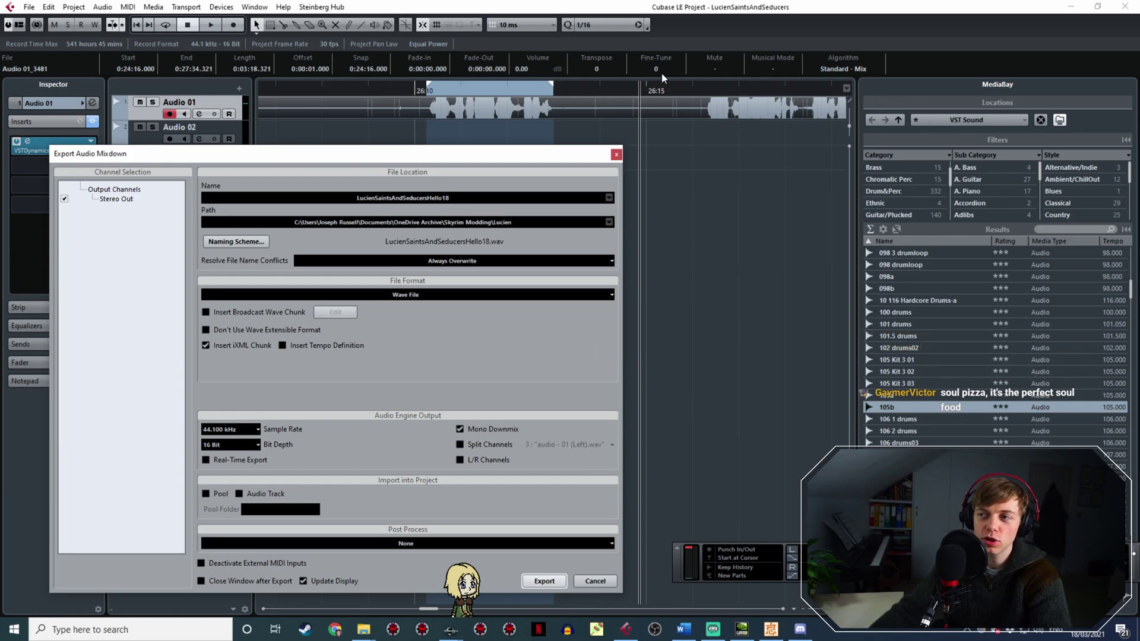
Play the next passage on Audio 01 and set the locator range over it, from about 26:16 to 26:24.
{"action": "middle_click_drag", "start_coordinate": [696, 147], "coordinate": [486, 124]}
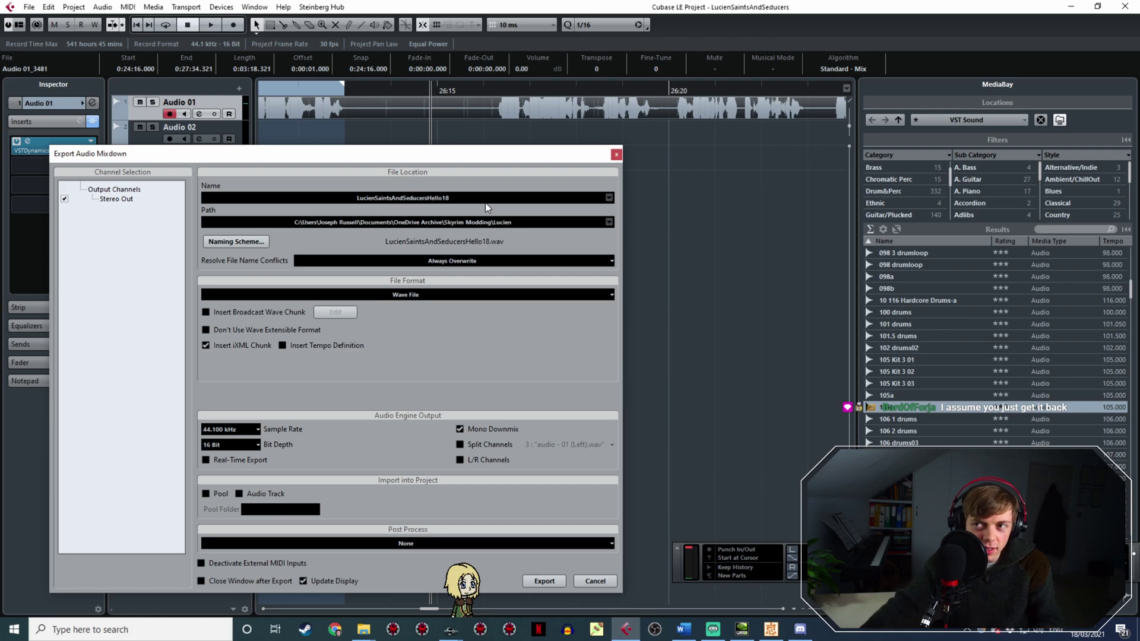
{"action": "key", "text": "space"}
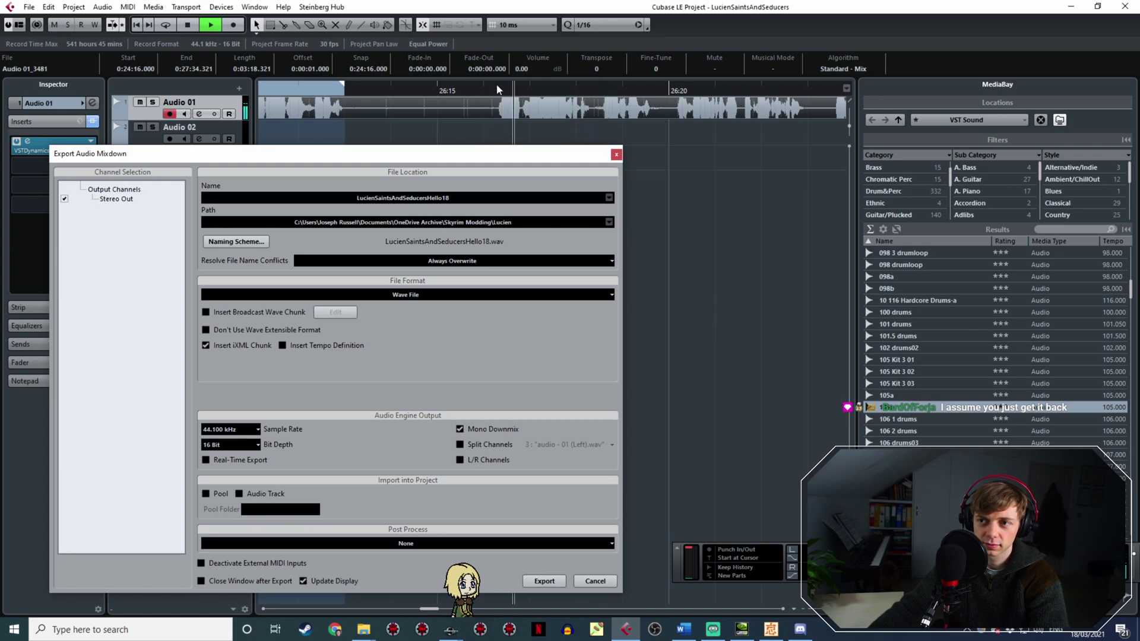
{"action": "key", "text": "space"}
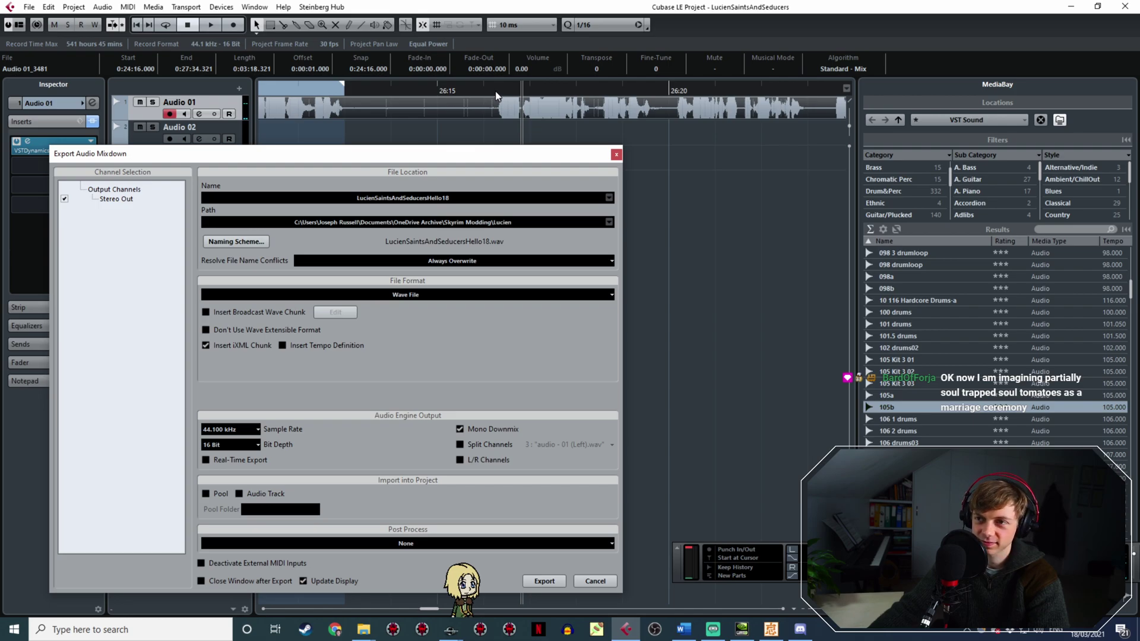
{"action": "key", "text": "space"}
{"action": "left_click_drag", "start_coordinate": [496, 88], "coordinate": [554, 89]}
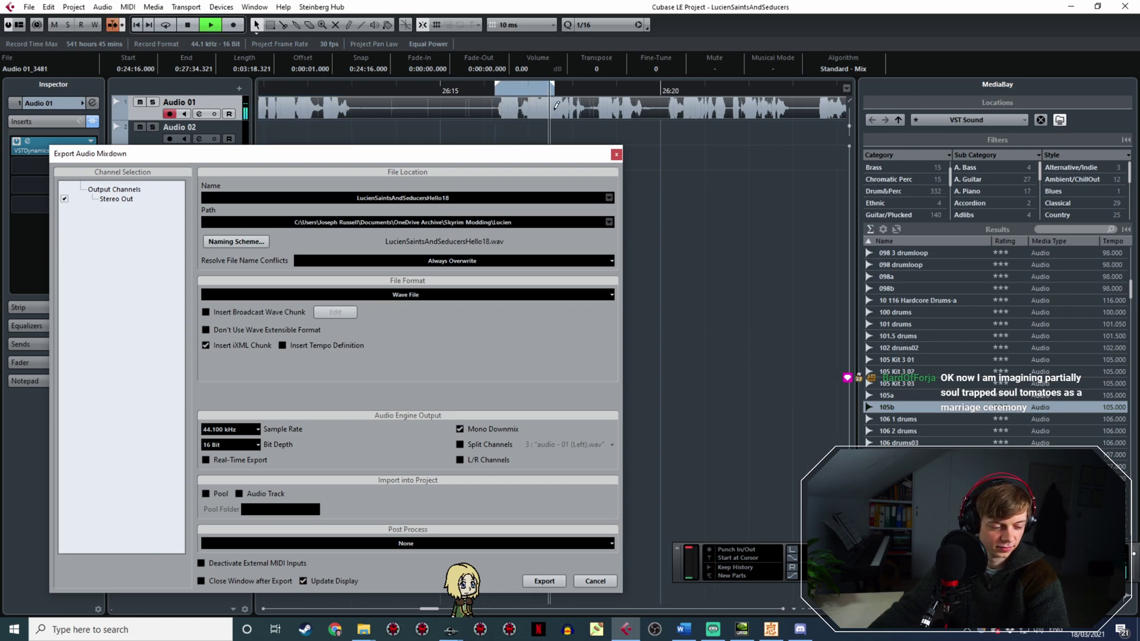
{"action": "left_click_drag", "start_coordinate": [722, 88], "coordinate": [289, 88]}
{"action": "left_click_drag", "start_coordinate": [306, 164], "coordinate": [578, 159]}
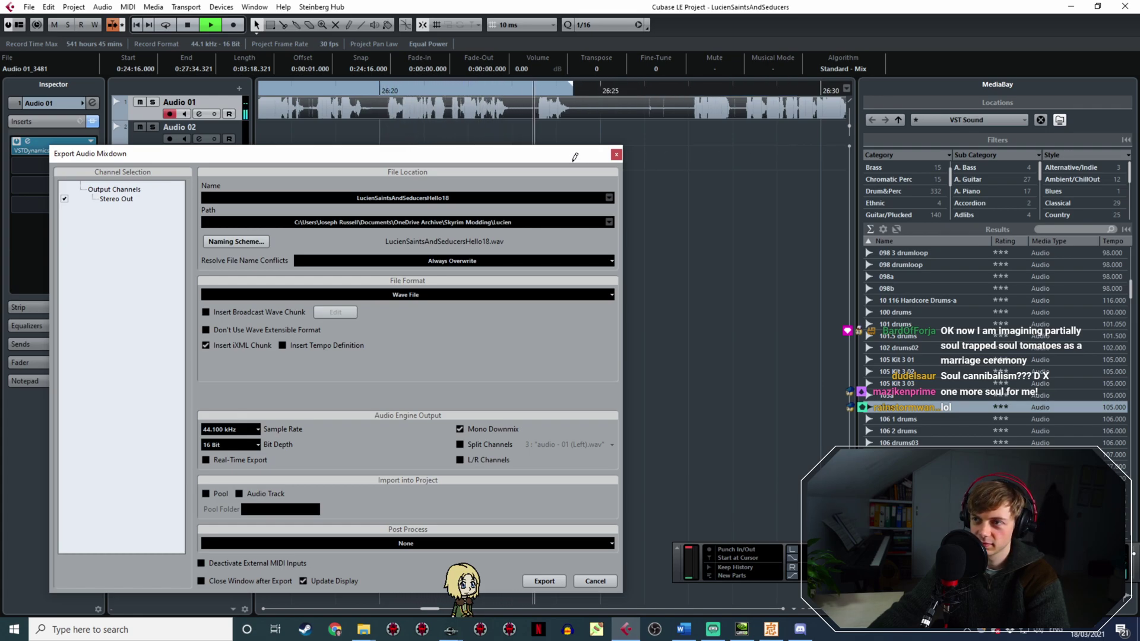
Rename the mixdown LucienSaintsAndSeducersHello19 and export the marked range.
{"action": "left_click", "coordinate": [465, 198]}
{"action": "left_click", "coordinate": [466, 199]}
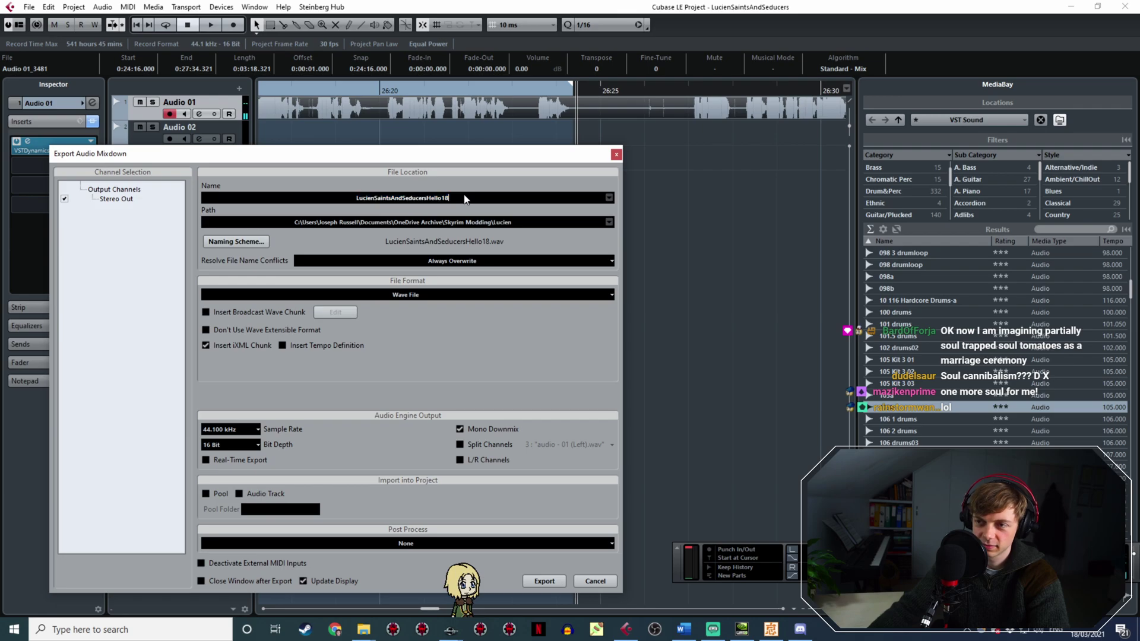
{"action": "type", "text": "9"}
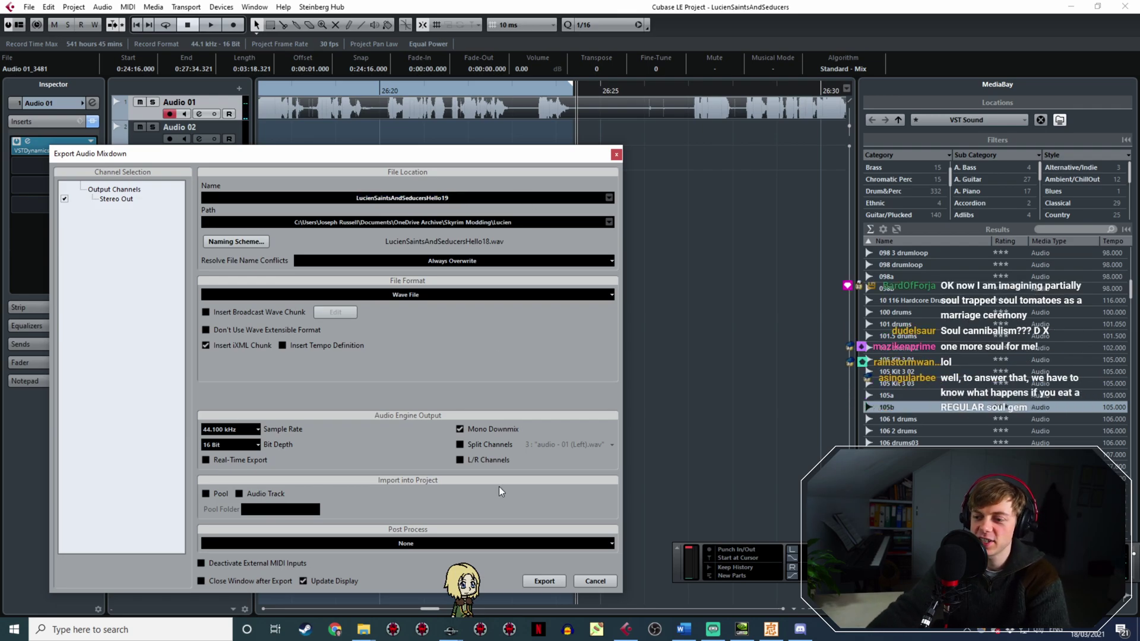
{"action": "left_click", "coordinate": [543, 582]}
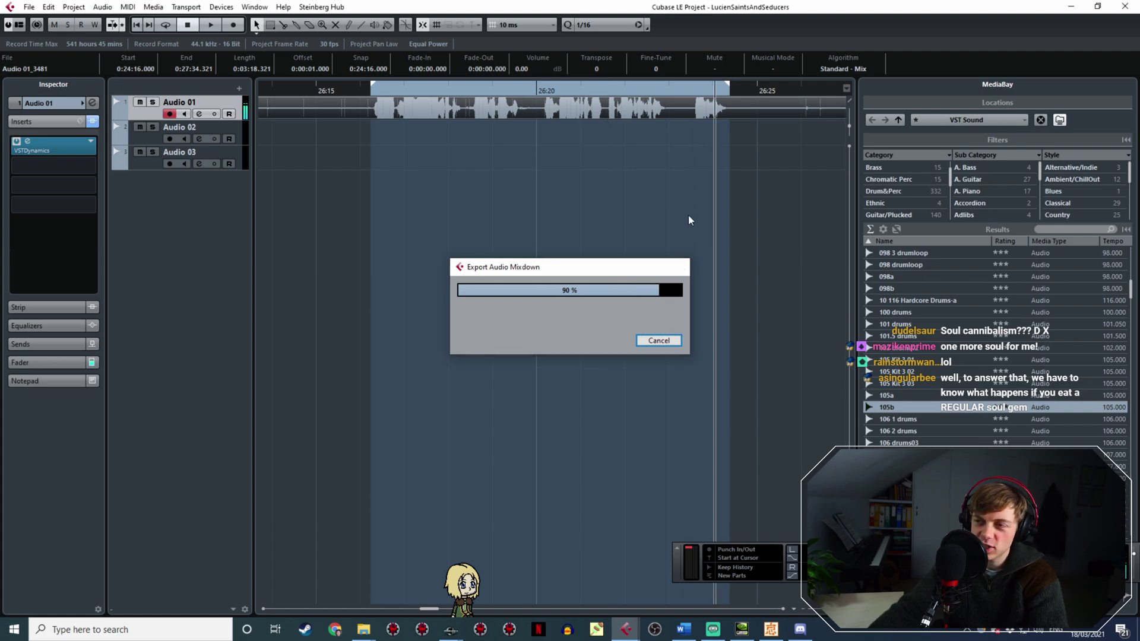
Find the take starting near 27:00 by listening and set the locator range over it, from about 26:59 to 27:08.
{"action": "scroll", "coordinate": [678, 140], "scroll_direction": "down", "scroll_amount": 5, "text": "ctrl"}
{"action": "scroll", "coordinate": [650, 145], "scroll_direction": "right", "scroll_amount": 3, "text": "shift"}
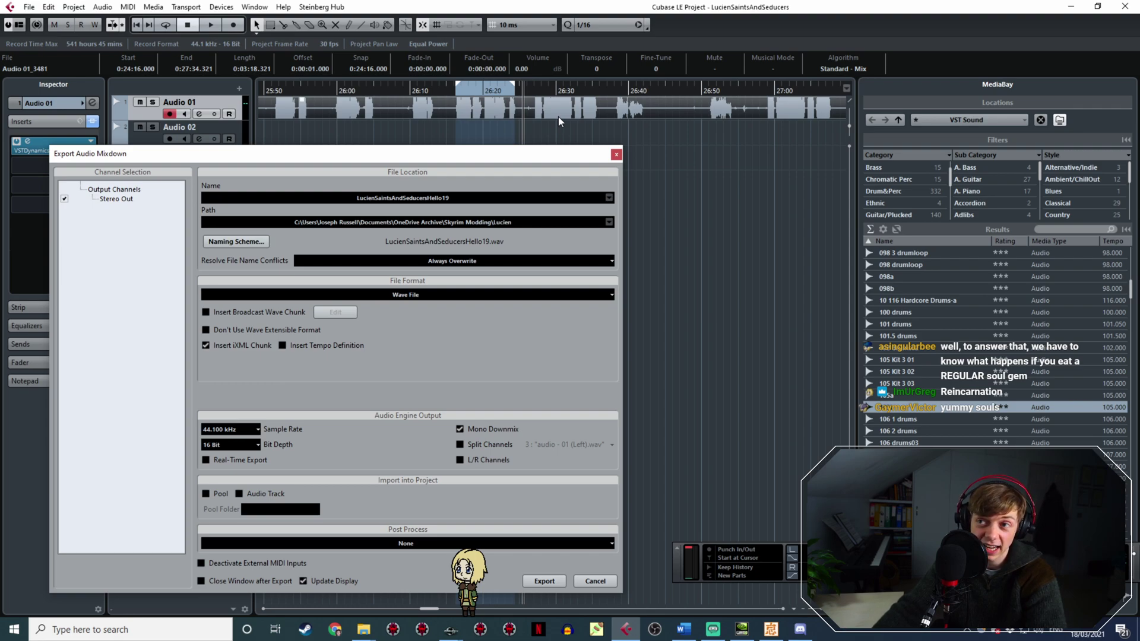
{"action": "key", "text": "space"}
{"action": "scroll", "coordinate": [564, 127], "scroll_direction": "up", "scroll_amount": 3, "text": "ctrl"}
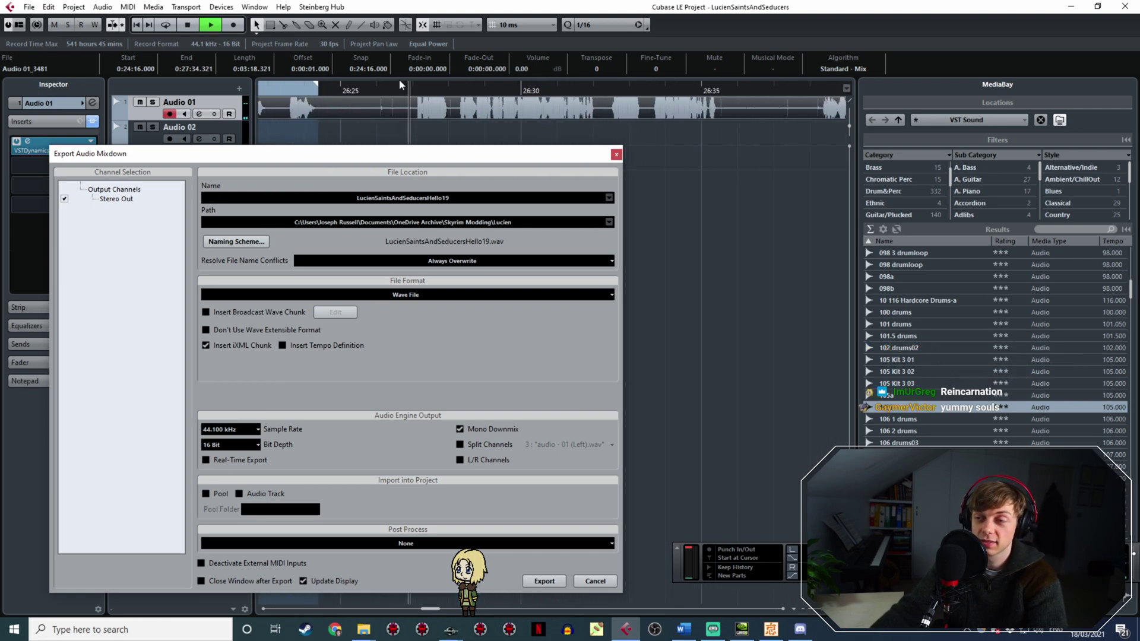
{"action": "scroll", "coordinate": [443, 116], "scroll_direction": "down", "scroll_amount": 3, "text": "ctrl"}
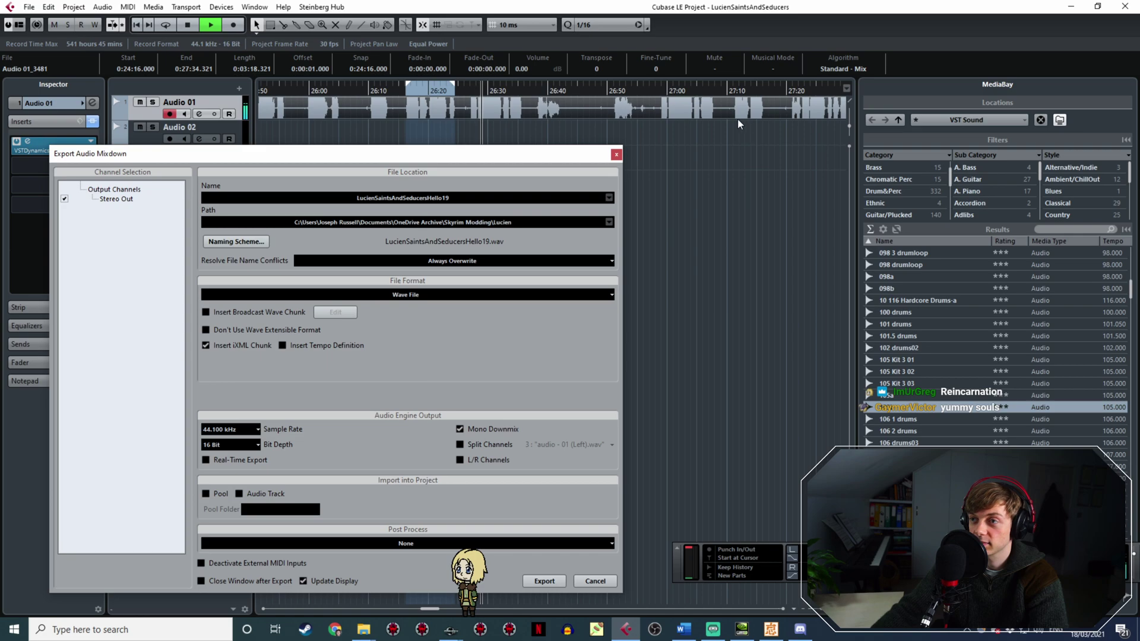
{"action": "left_click_drag", "start_coordinate": [617, 93], "coordinate": [667, 152]}
{"action": "left_click", "coordinate": [422, 91]}
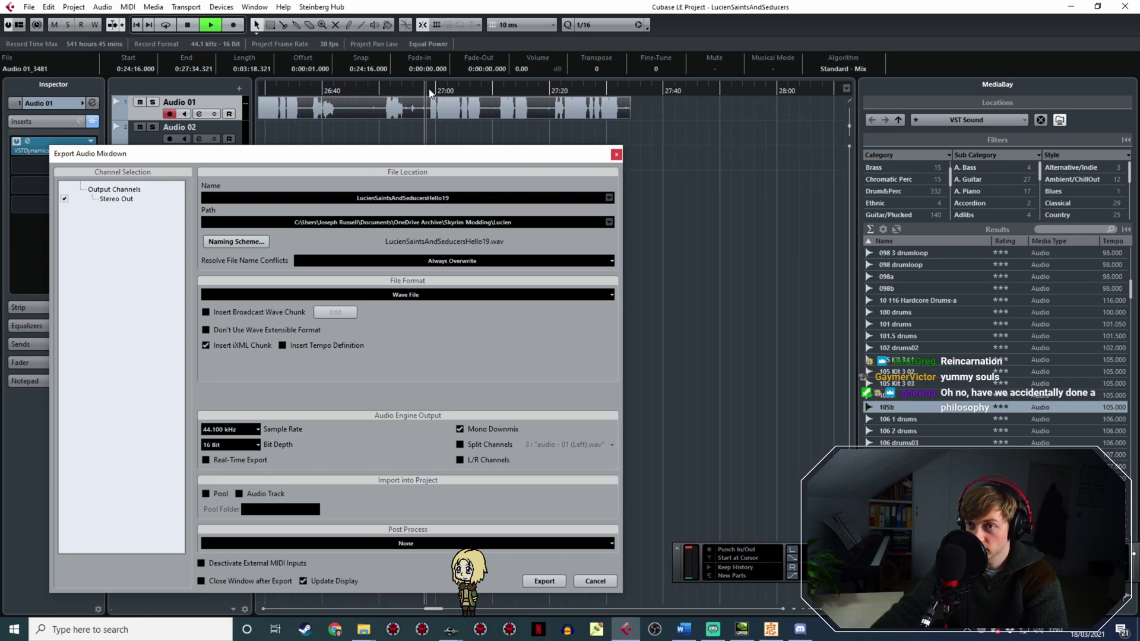
{"action": "scroll", "coordinate": [432, 93], "scroll_direction": "up", "scroll_amount": 2, "text": "ctrl"}
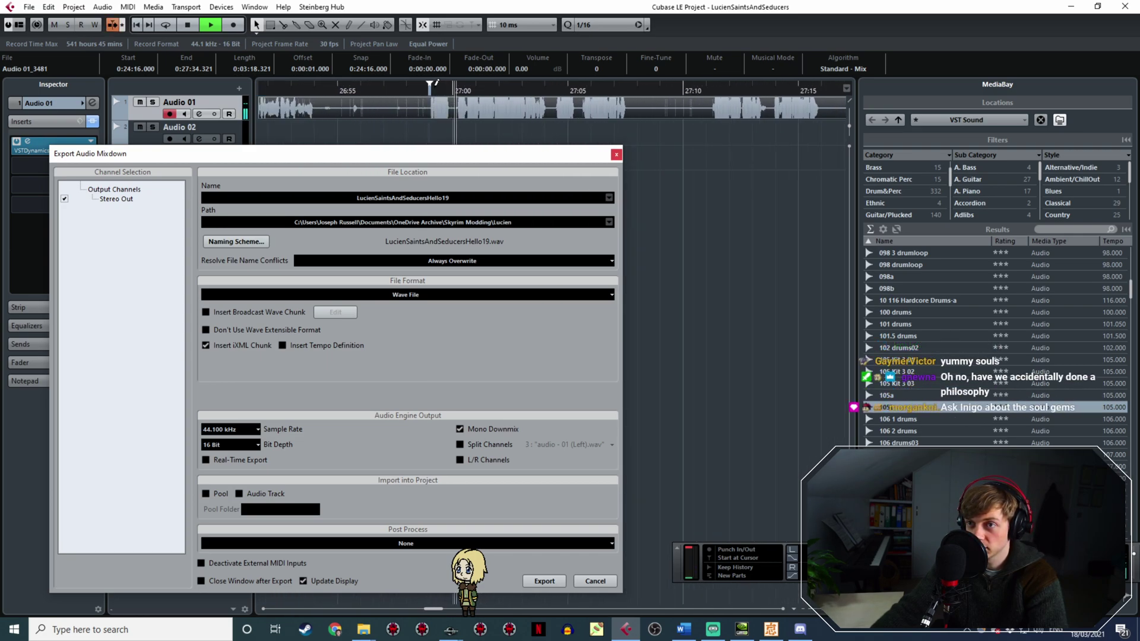
{"action": "left_click_drag", "start_coordinate": [429, 89], "coordinate": [591, 95]}
{"action": "left_click_drag", "start_coordinate": [595, 153], "coordinate": [628, 169]}
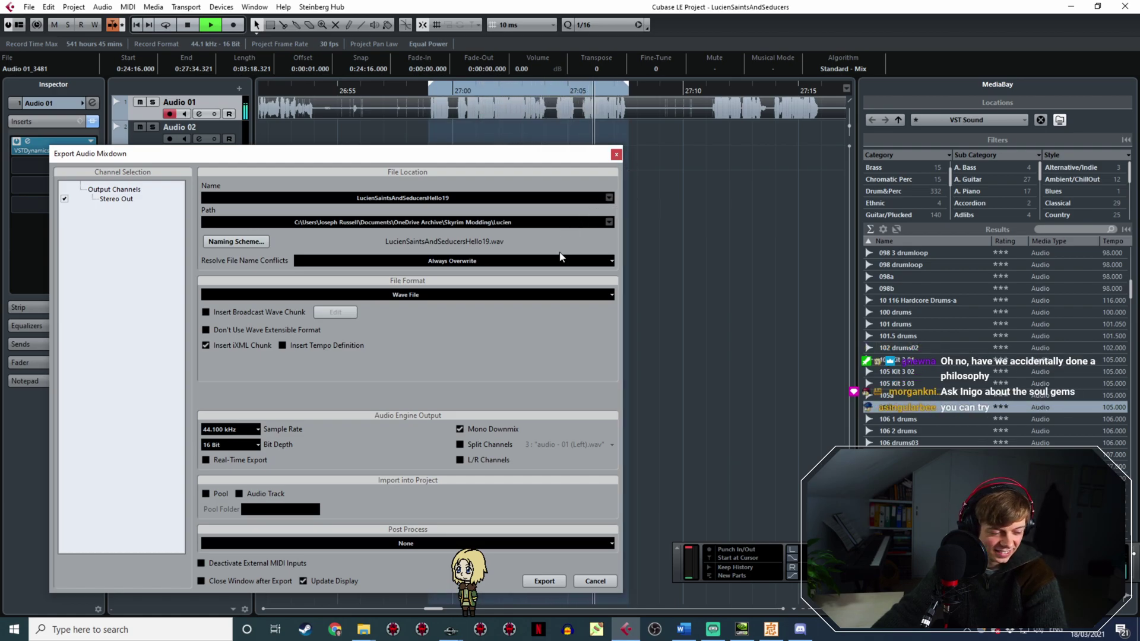
{"action": "key", "text": "space"}
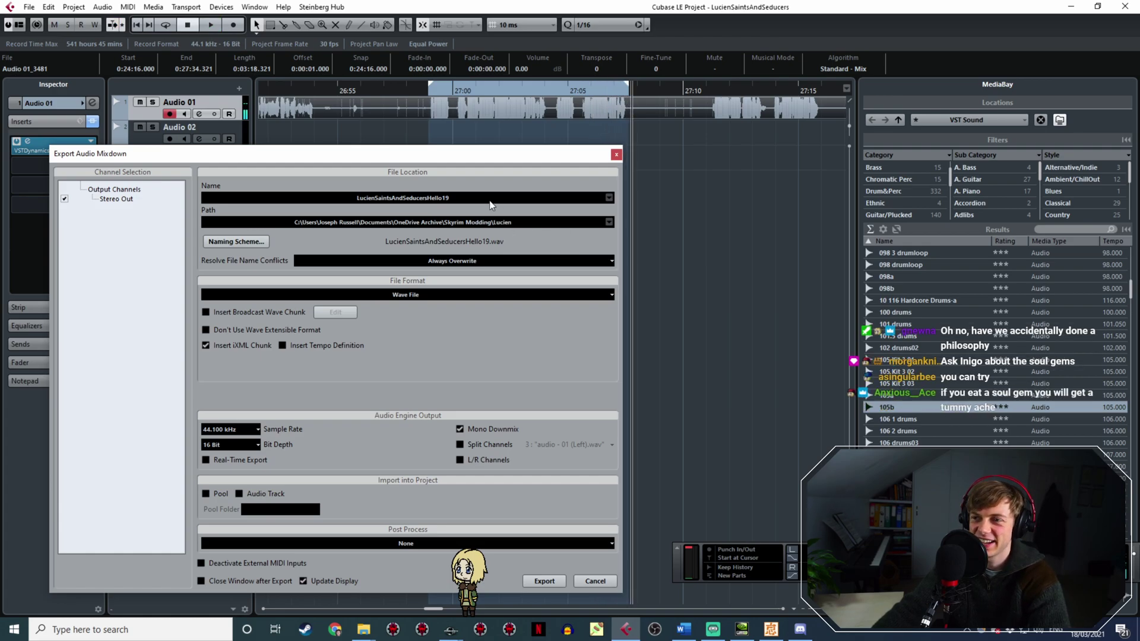
Rename the mixdown LucienSaintsAndSeducersHello20 and export the marked range.
{"action": "double_click", "coordinate": [457, 199]}
{"action": "left_click", "coordinate": [458, 201]}
{"action": "key", "text": "BackSpace"}
{"action": "key", "text": "BackSpace"}
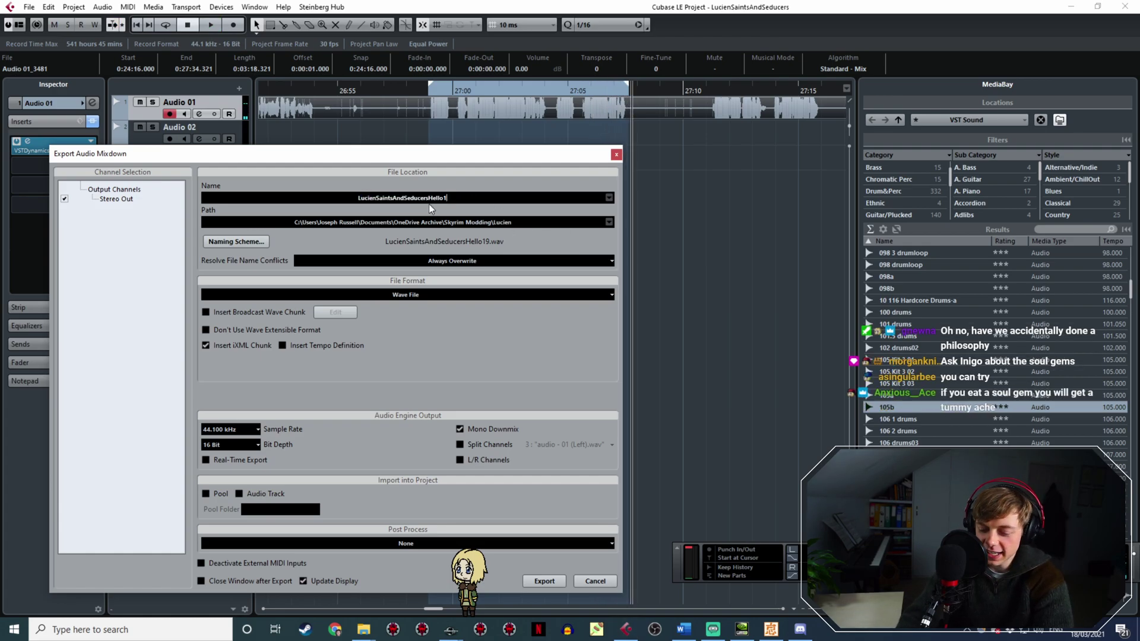
{"action": "type", "text": "20"}
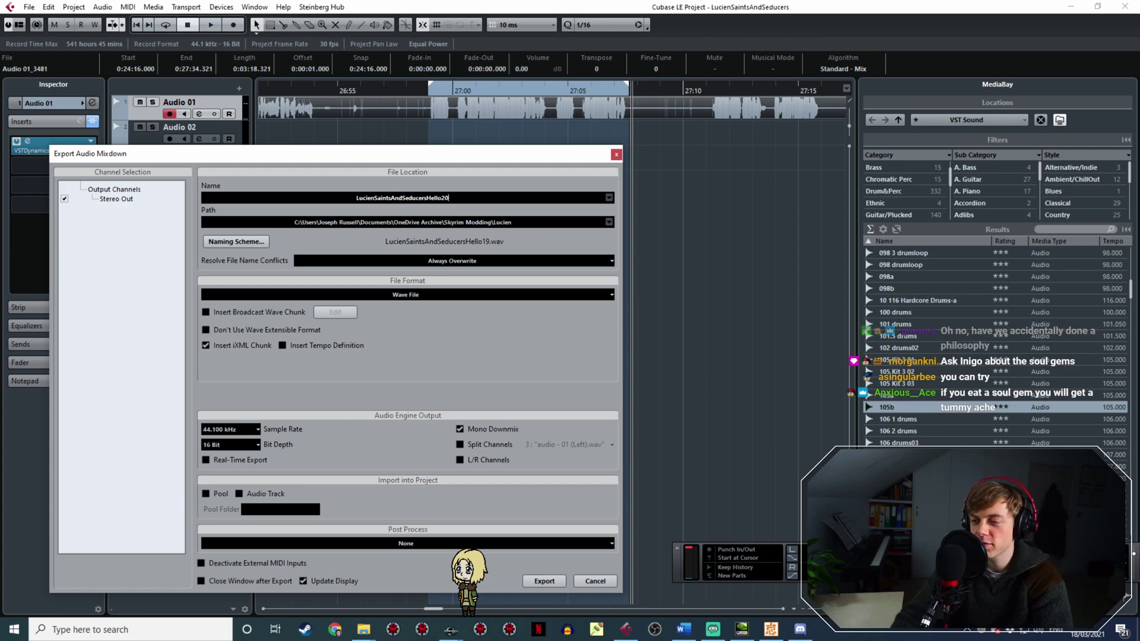
{"action": "left_click_drag", "start_coordinate": [564, 164], "coordinate": [540, 115]}
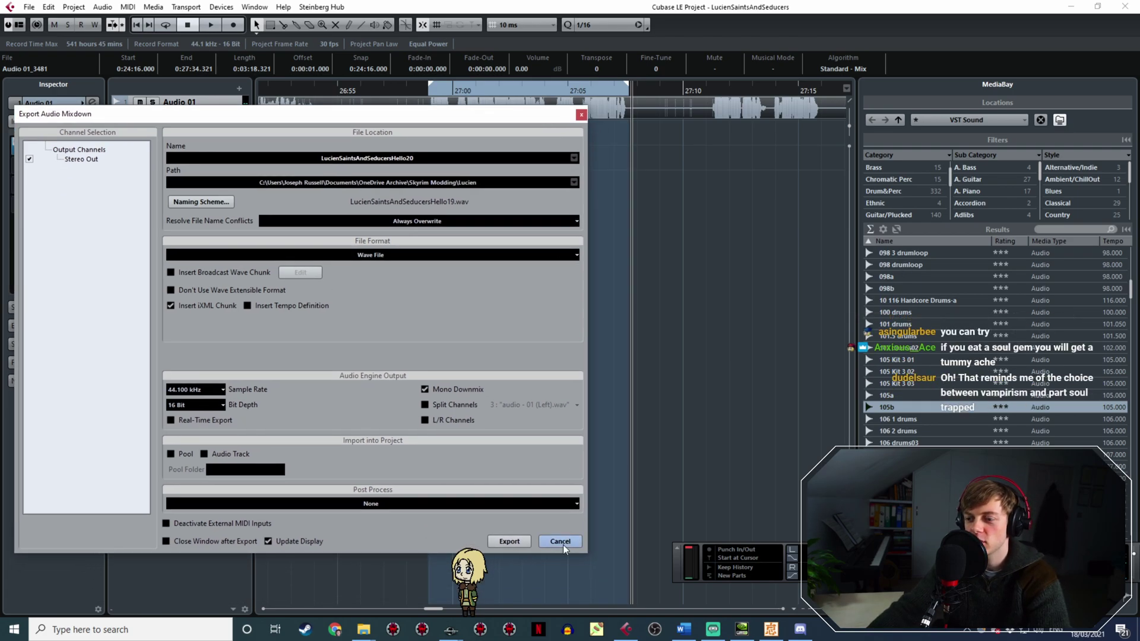
{"action": "left_click", "coordinate": [508, 541]}
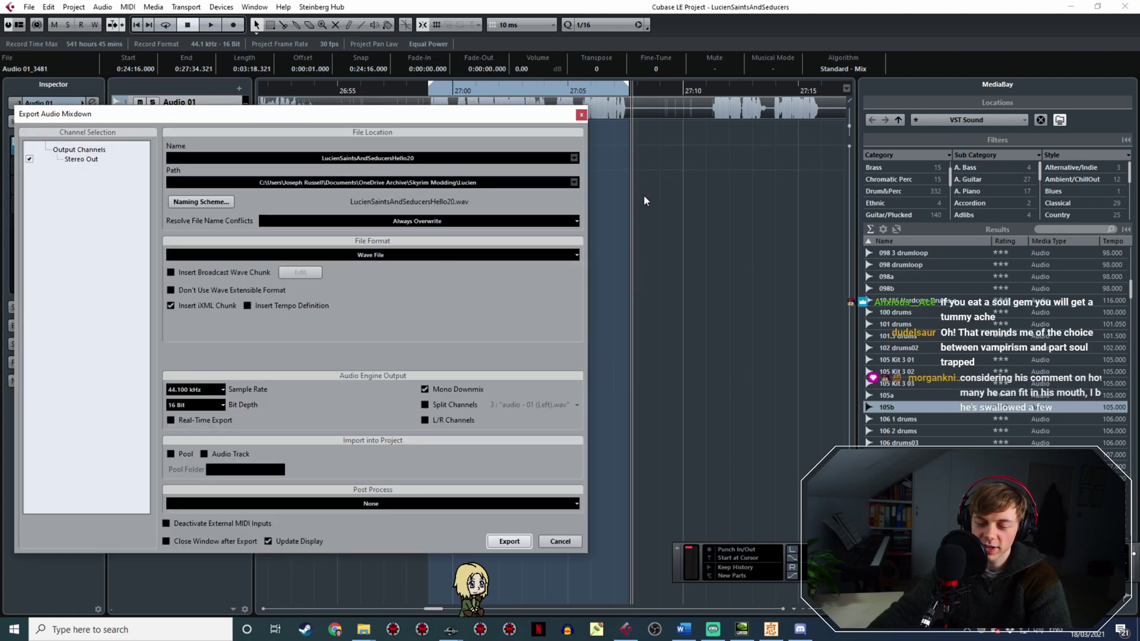
Uncover the track area, play the audio after 27:10 and set the locator range from about 27:11 to 27:16.
{"action": "left_click_drag", "start_coordinate": [460, 117], "coordinate": [537, 177]}
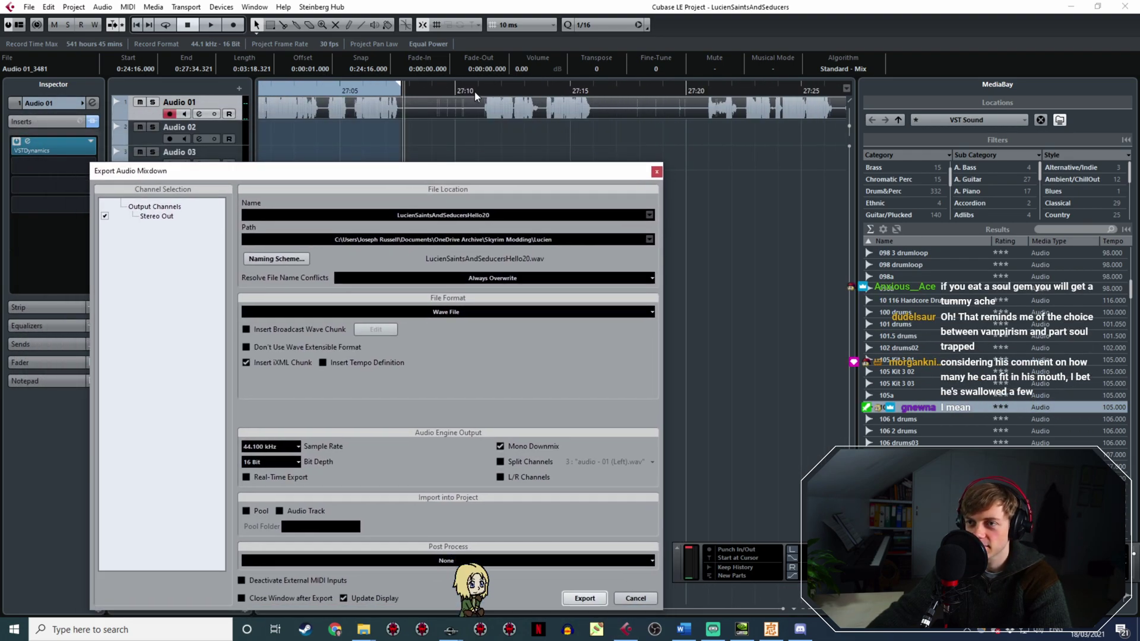
{"action": "left_click", "coordinate": [474, 92]}
{"action": "key", "text": "space"}
{"action": "scroll", "coordinate": [529, 156], "scroll_direction": "down", "scroll_amount": 3, "text": "shift"}
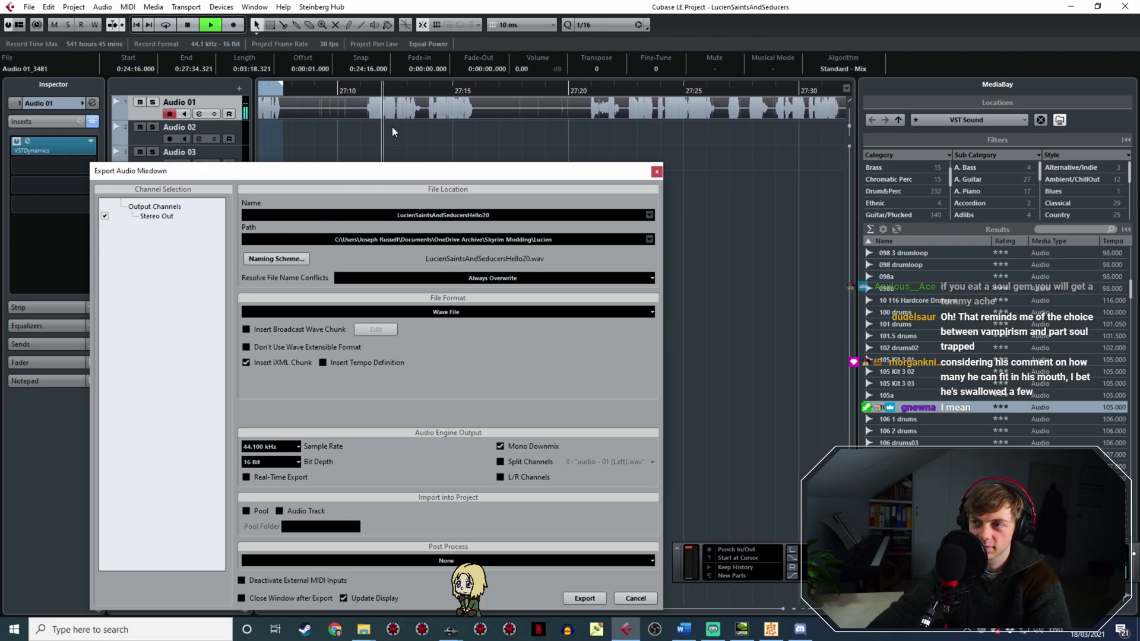
{"action": "left_click_drag", "start_coordinate": [365, 89], "coordinate": [476, 94]}
{"action": "key", "text": "space"}
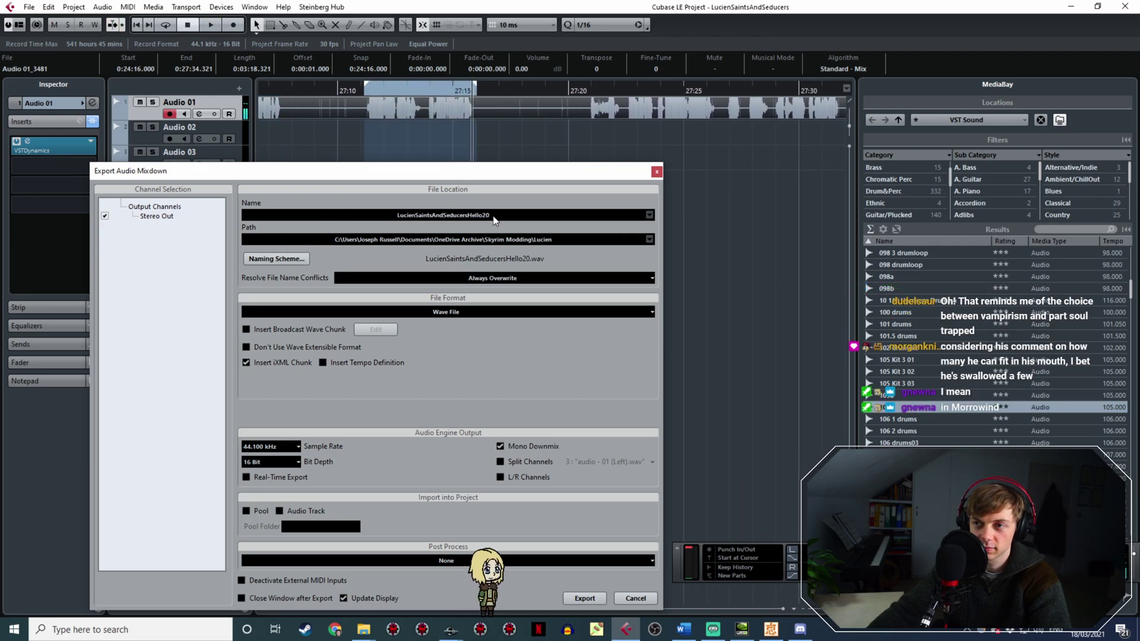
Rename the mixdown LucienSaintsAndSeducersHello21 and export the marked range.
{"action": "double_click", "coordinate": [493, 215]}
{"action": "key", "text": "BackSpace"}
{"action": "type", "text": "1"}
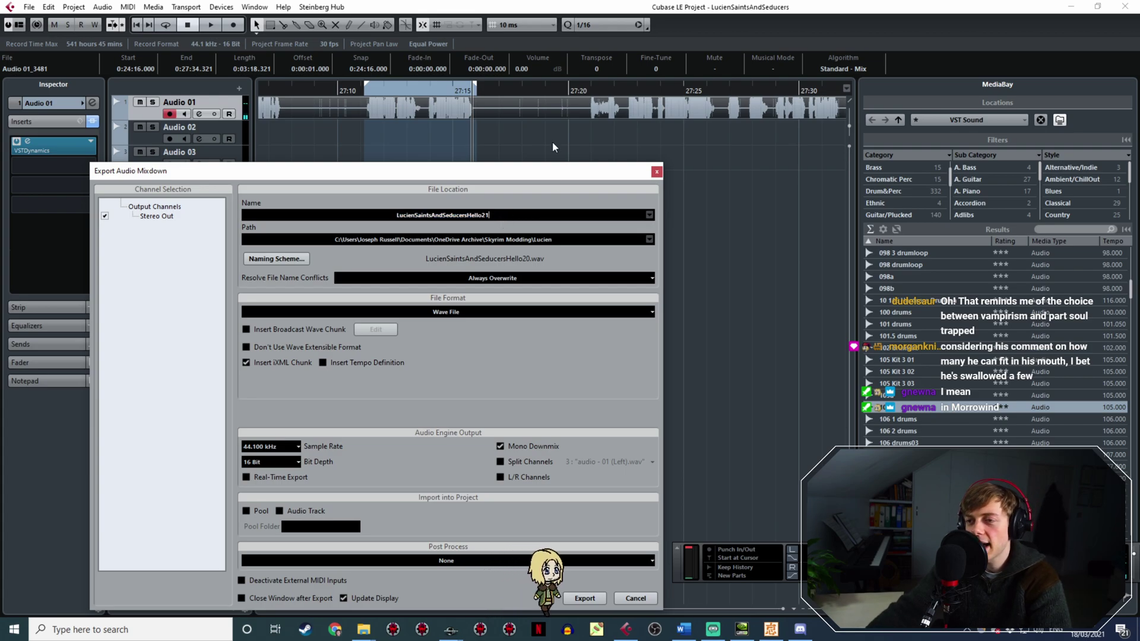
{"action": "left_click", "coordinate": [601, 599]}
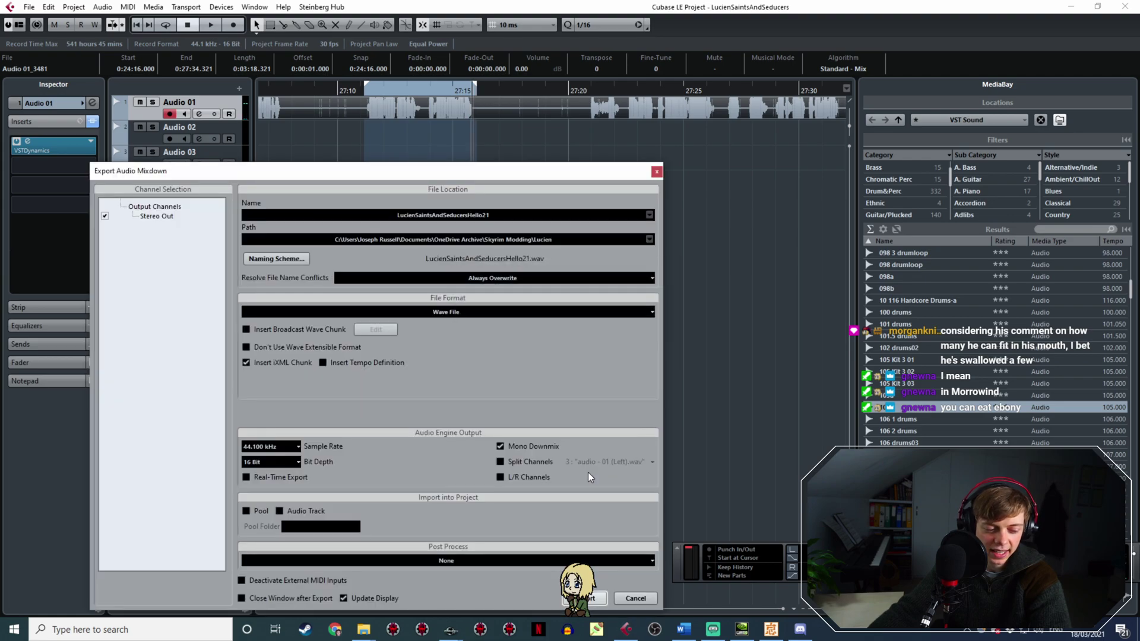
Play the last passage of the recording and set the locator range over it, from about 27:21 to 27:32.
{"action": "key", "text": "space"}
{"action": "left_click", "coordinate": [591, 86]}
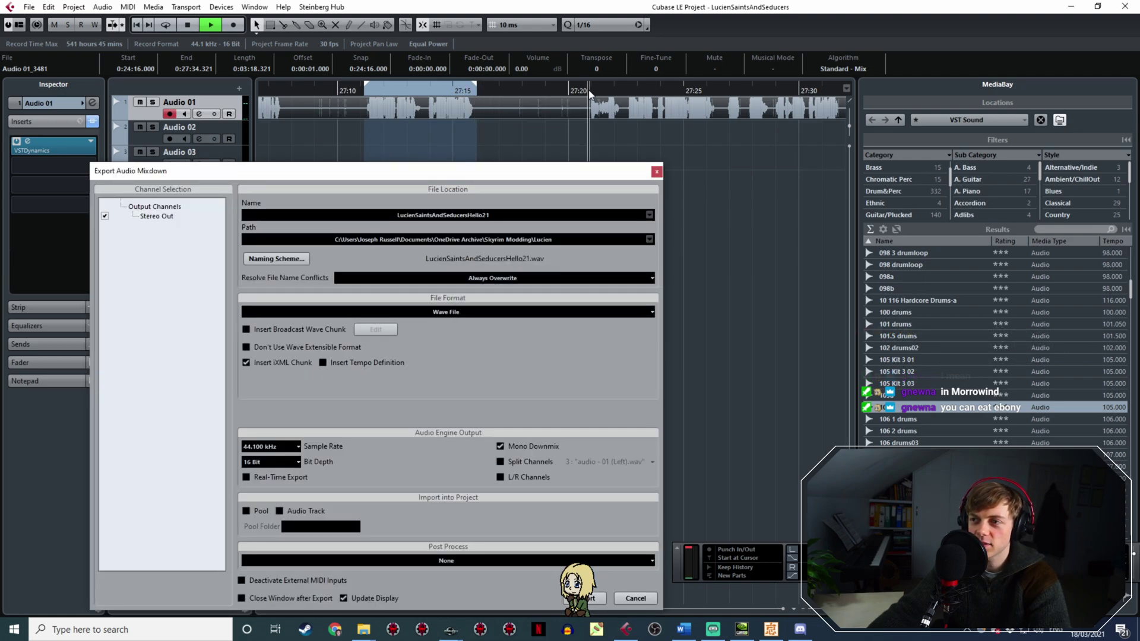
{"action": "scroll", "coordinate": [488, 146], "scroll_direction": "down", "scroll_amount": 4, "text": "ctrl"}
{"action": "scroll", "coordinate": [463, 102], "scroll_direction": "up", "scroll_amount": 4, "text": "ctrl"}
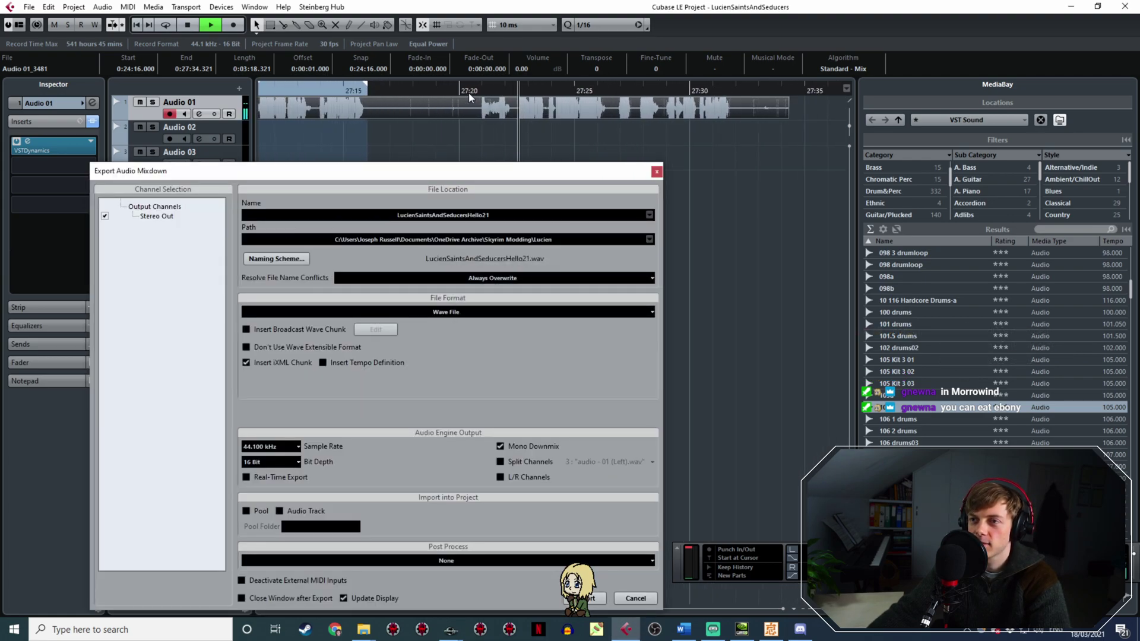
{"action": "left_click_drag", "start_coordinate": [481, 87], "coordinate": [731, 87]}
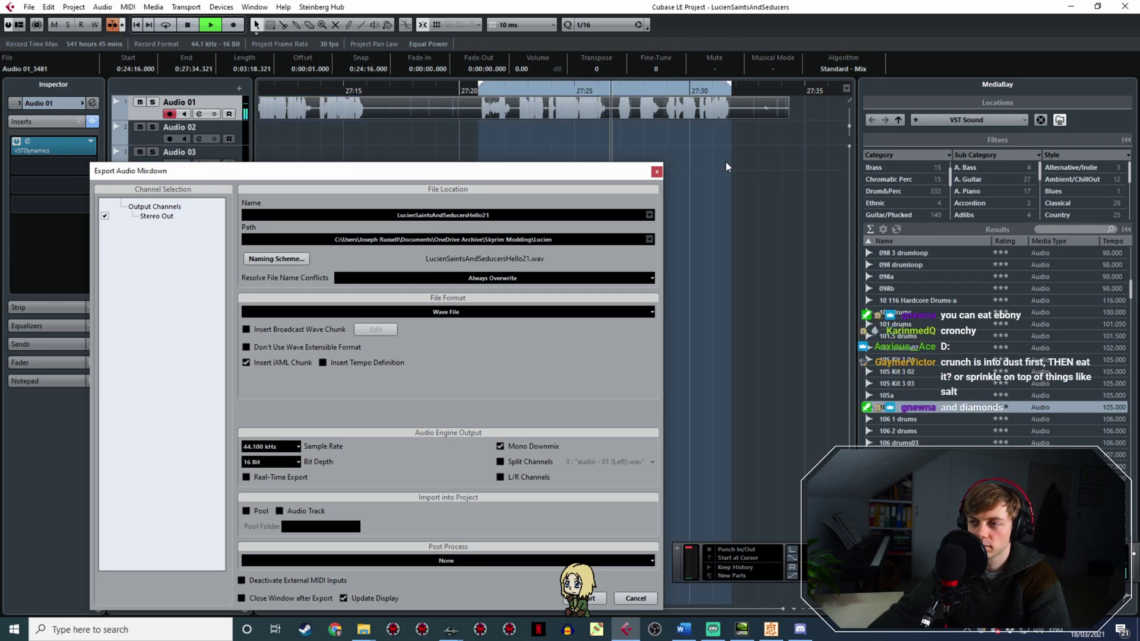
{"action": "scroll", "coordinate": [478, 110], "scroll_direction": "up", "scroll_amount": 2, "text": "ctrl"}
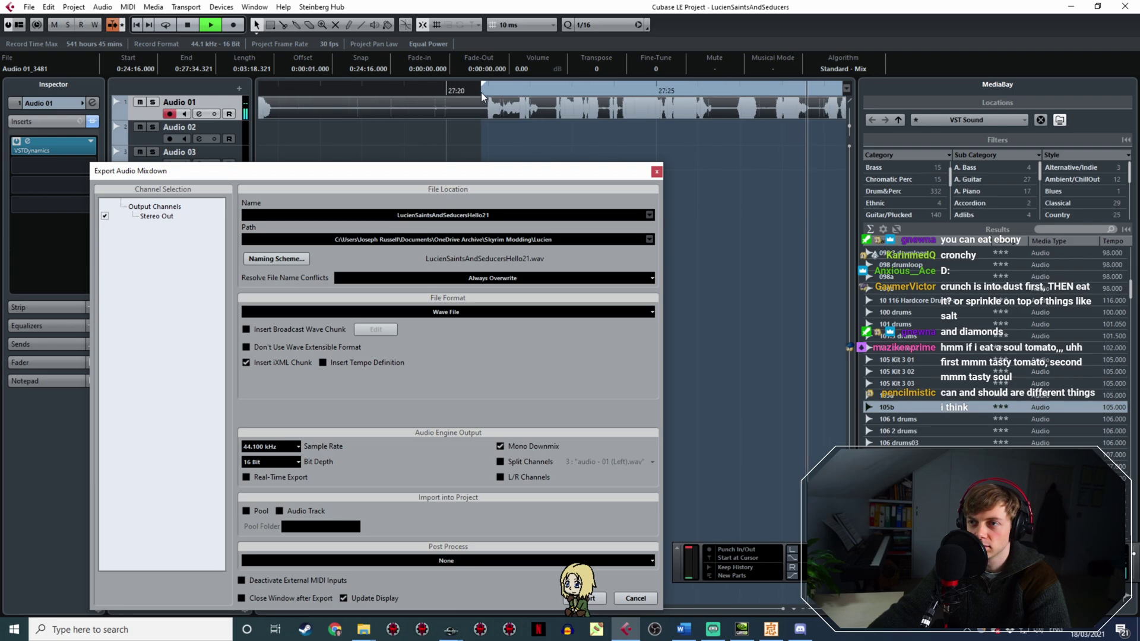
{"action": "left_click_drag", "start_coordinate": [481, 88], "coordinate": [482, 91]}
{"action": "scroll", "coordinate": [638, 141], "scroll_direction": "up", "scroll_amount": 1, "text": "shift"}
{"action": "scroll", "coordinate": [638, 141], "scroll_direction": "down", "scroll_amount": 2, "text": "ctrl"}
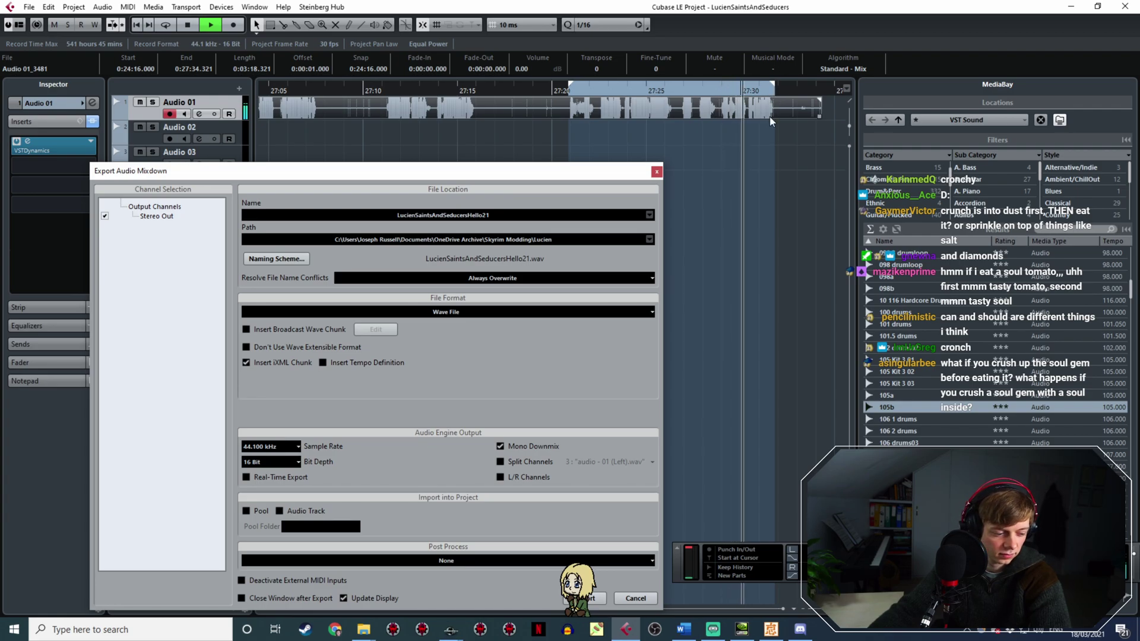
Stop playback, rename the mixdown LucienSaintsAndSeducersHello22 and export the marked range.
{"action": "key", "text": "space"}
{"action": "left_click", "coordinate": [505, 218]}
{"action": "left_click", "coordinate": [504, 217]}
{"action": "key", "text": "BackSpace"}
{"action": "type", "text": "2"}
{"action": "left_click", "coordinate": [591, 602]}
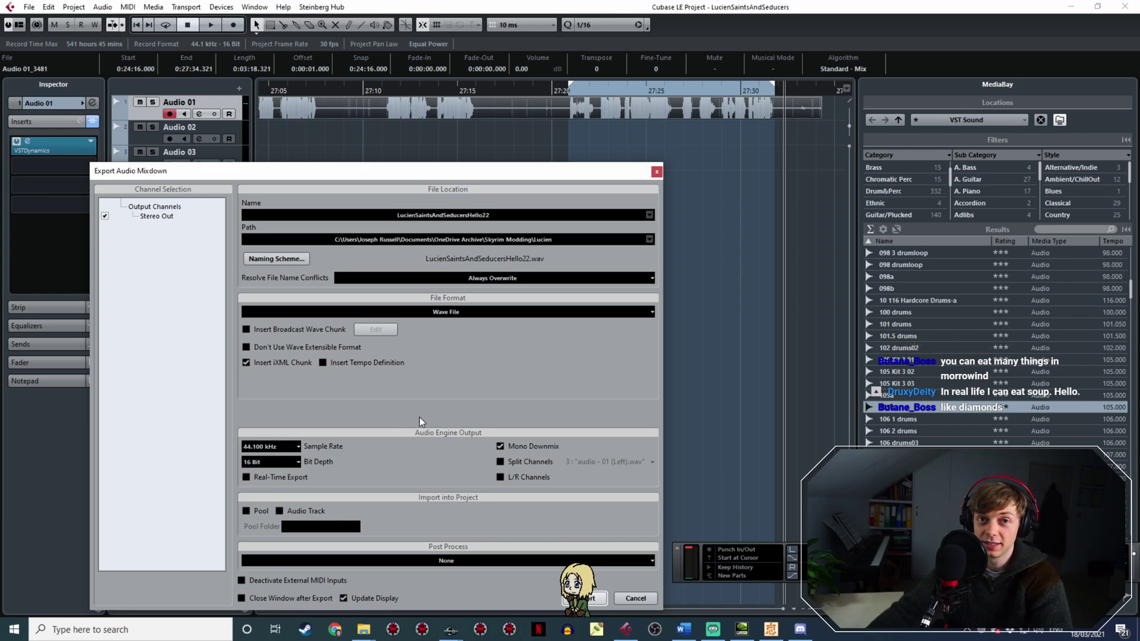
Show the JRLucienVoice and Lucien folders side by side in File Explorer and open LucienSaintsAndSeducersHello12.wav for a check, minimizing the player.
{"action": "left_click", "coordinate": [362, 631]}
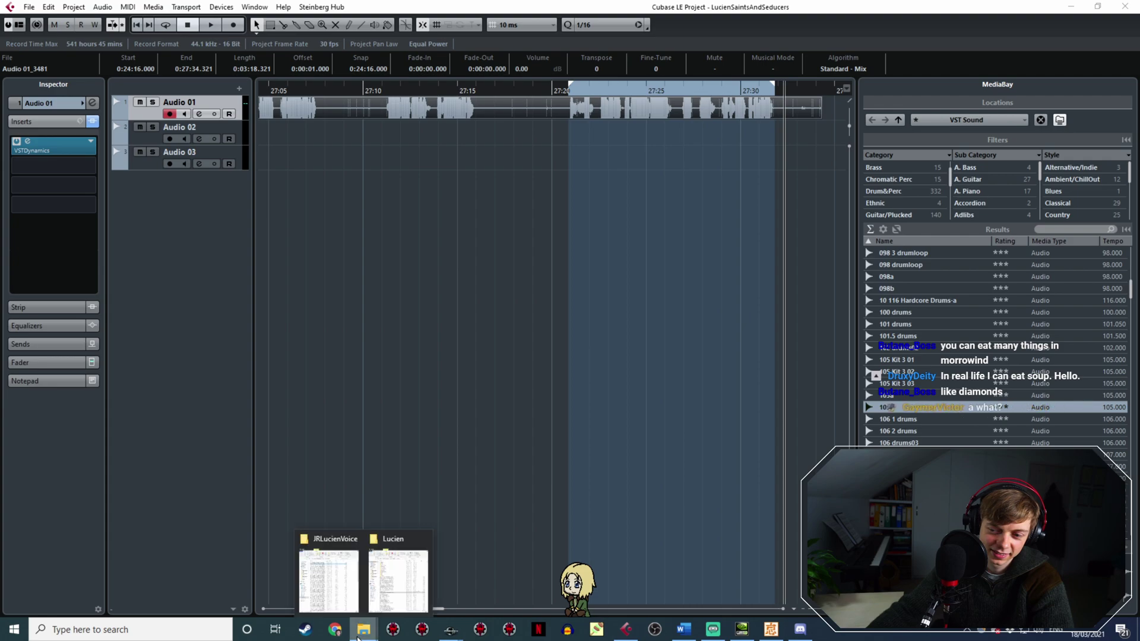
{"action": "left_click", "coordinate": [328, 579]}
{"action": "mouse_move", "coordinate": [363, 632]}
{"action": "left_click", "coordinate": [397, 578]}
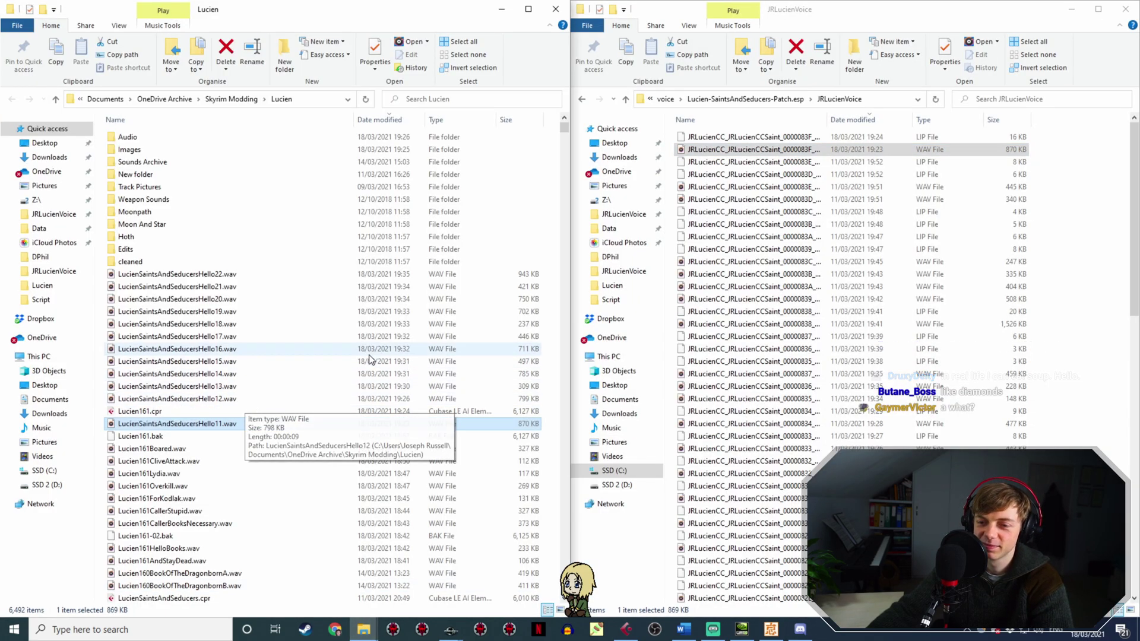
{"action": "left_click", "coordinate": [243, 399]}
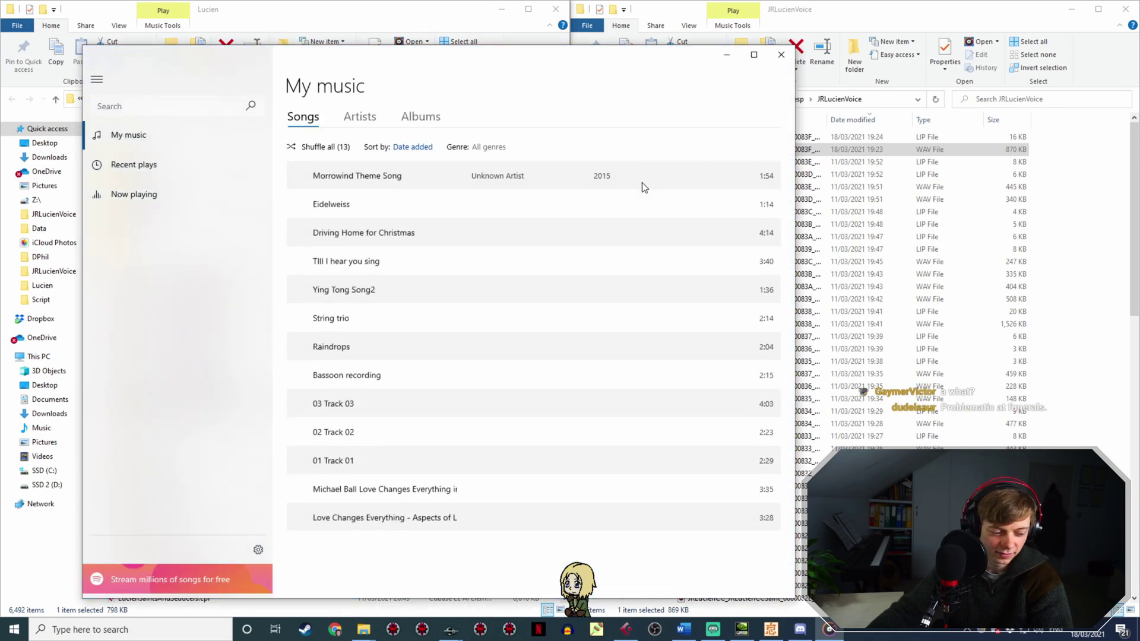
{"action": "left_click", "coordinate": [728, 62]}
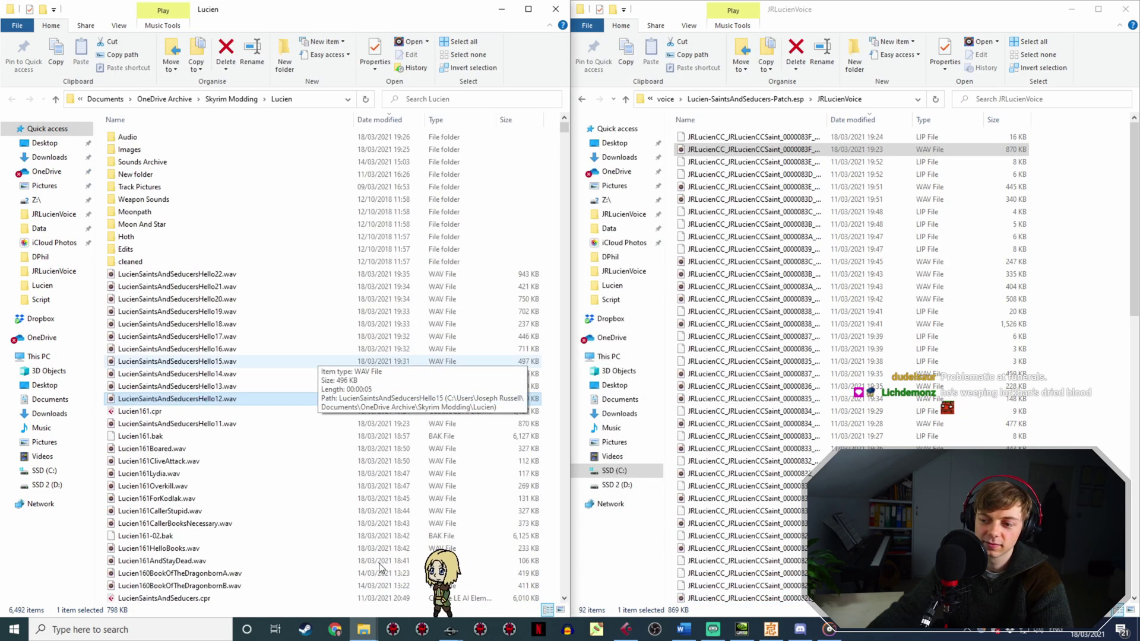
Copy LucienSaintsAndSeducersHello12.wav through LucienSaintsAndSeducersHello22.wav from the Lucien folder into the JRLucienVoice folder.
{"action": "left_click", "coordinate": [451, 631]}
{"action": "mouse_move", "coordinate": [513, 582]}
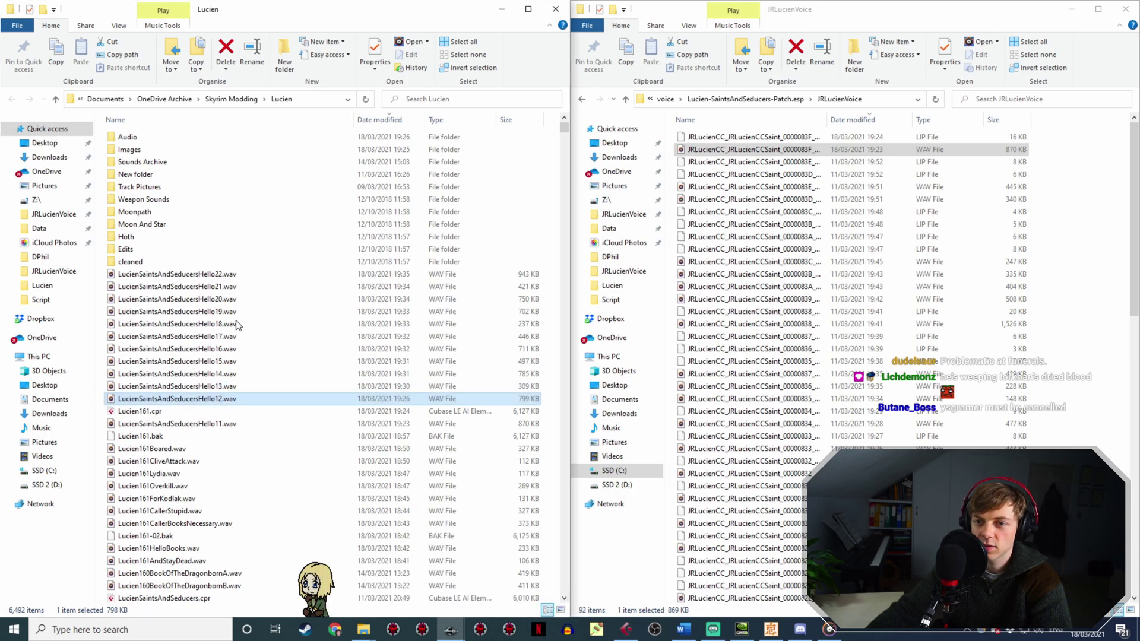
{"action": "left_click", "coordinate": [242, 275], "text": "shift"}
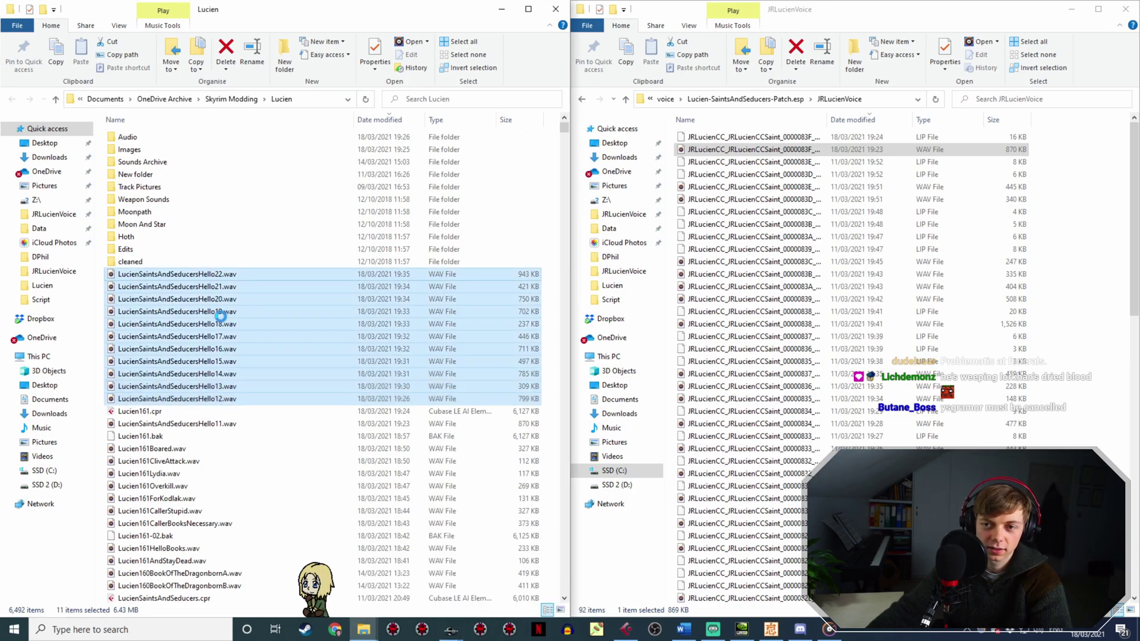
{"action": "left_click_drag", "start_coordinate": [205, 327], "coordinate": [728, 267]}
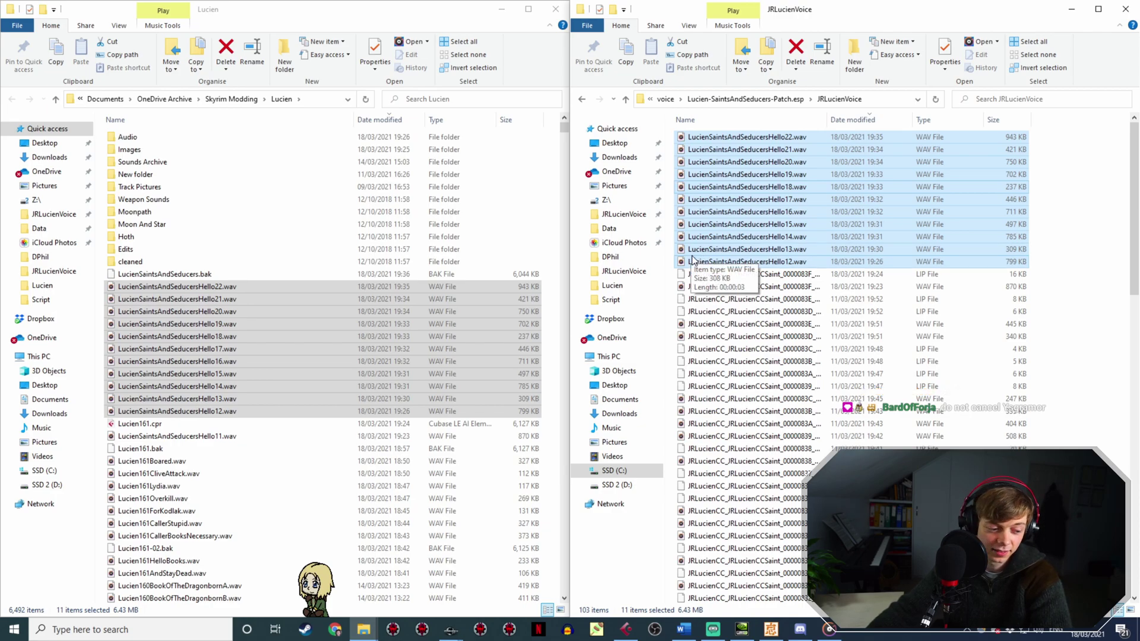
Switch to the Creation Kit, open the response "Well, as enchanted rings go, that one's... interesting" and copy its voice filename.
{"action": "mouse_move", "coordinate": [444, 634]}
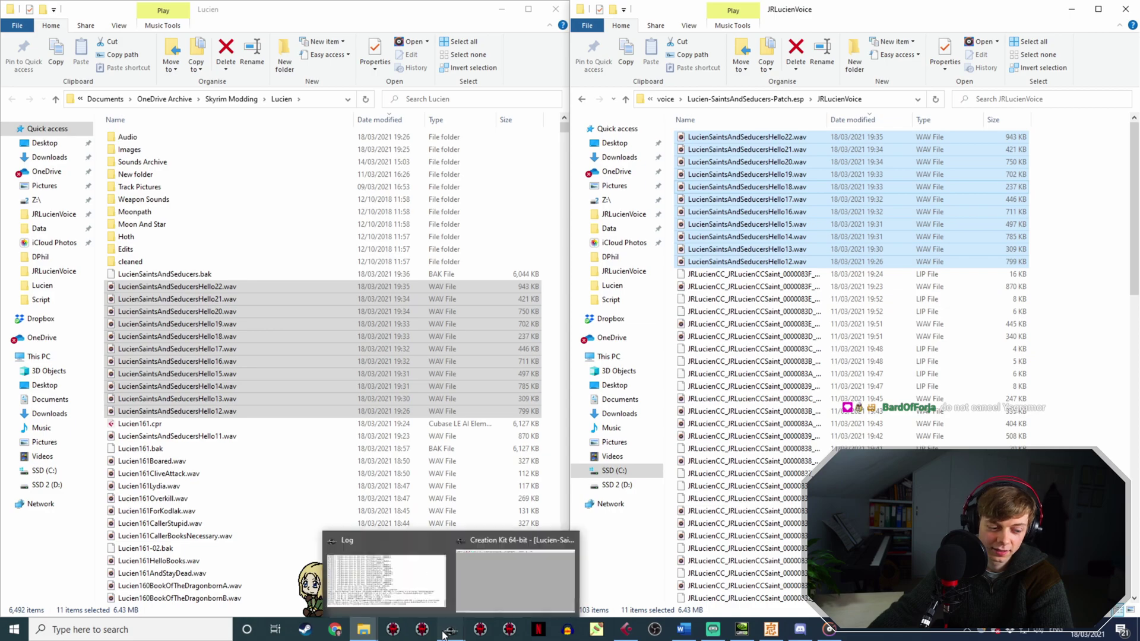
{"action": "left_click", "coordinate": [508, 574]}
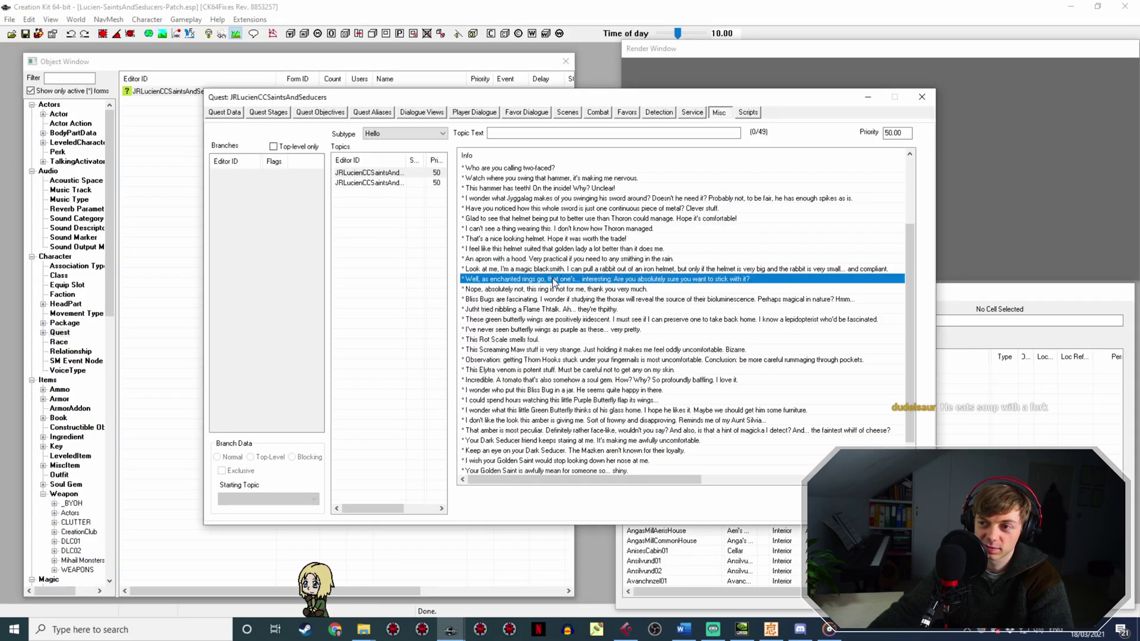
{"action": "double_click", "coordinate": [552, 279]}
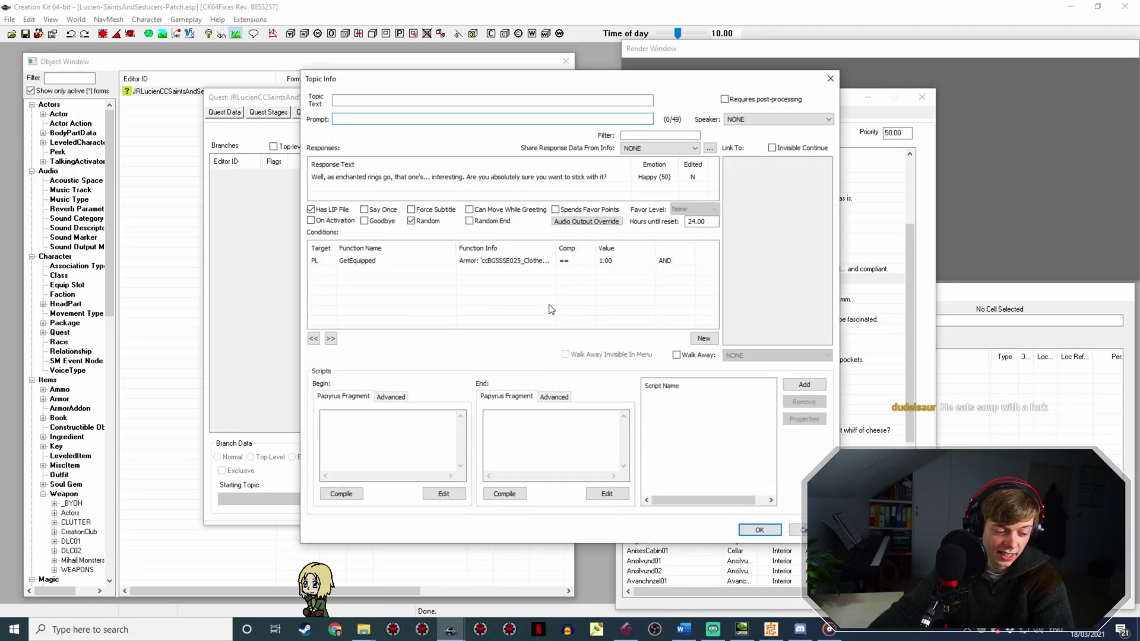
{"action": "double_click", "coordinate": [514, 176]}
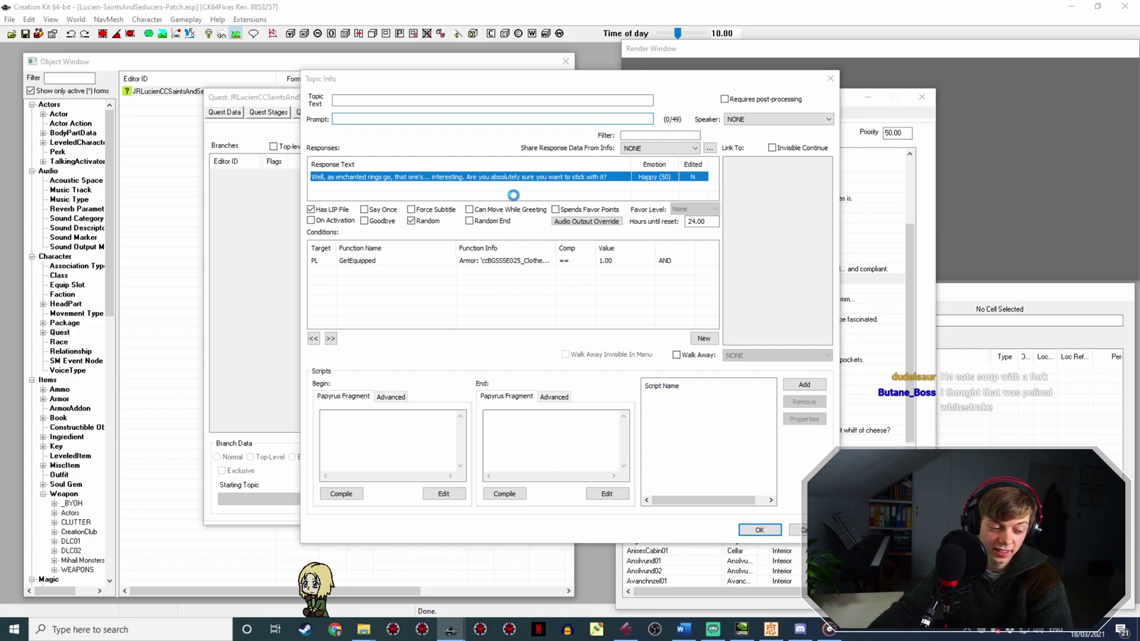
{"action": "left_click_drag", "start_coordinate": [447, 325], "coordinate": [309, 324]}
{"action": "key", "text": "ctrl+c"}
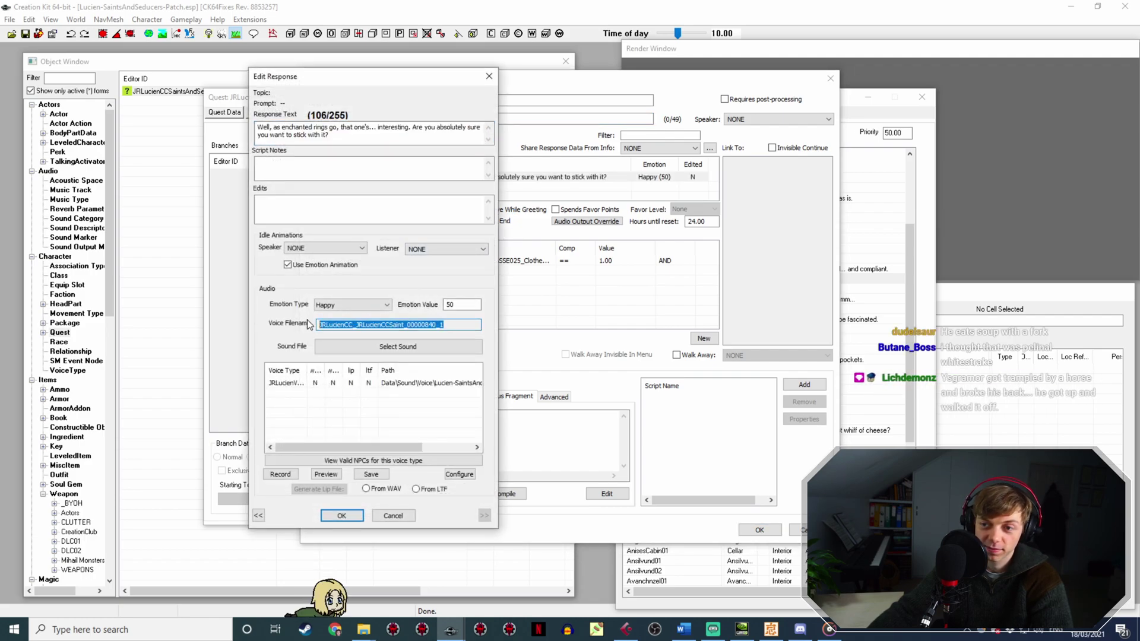
Rename LucienSaintsAndSeducersHello12.wav in the JRLucienVoice folder to JRLucienCC_JRLucienCCSaint_00000840_1.
{"action": "left_click", "coordinate": [363, 629]}
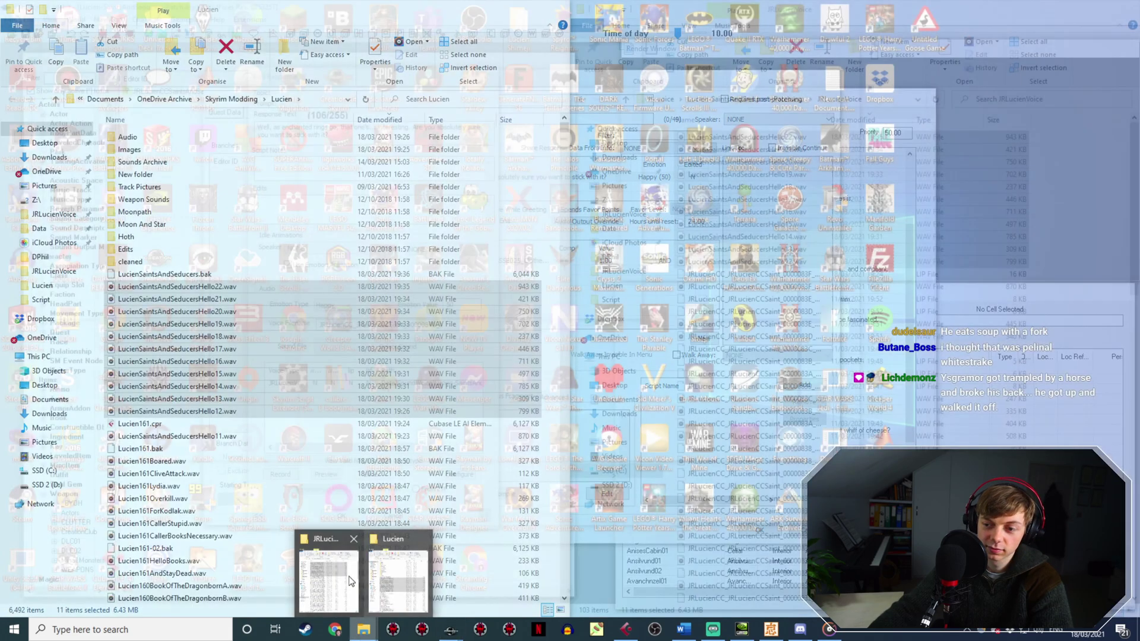
{"action": "left_click", "coordinate": [350, 581]}
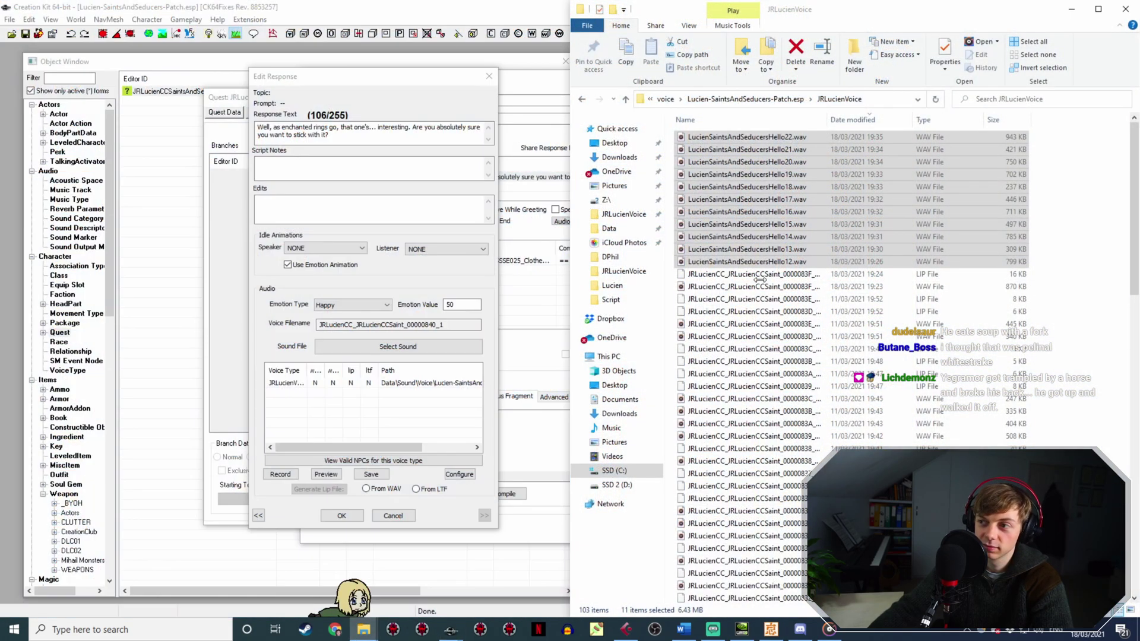
{"action": "left_click", "coordinate": [792, 262]}
{"action": "key", "text": "F2"}
{"action": "key", "text": "ctrl+v"}
Reopen the enchanted rings response, generate its lip file from the WAV and accept the response and topic info.
{"action": "left_click", "coordinate": [349, 513]}
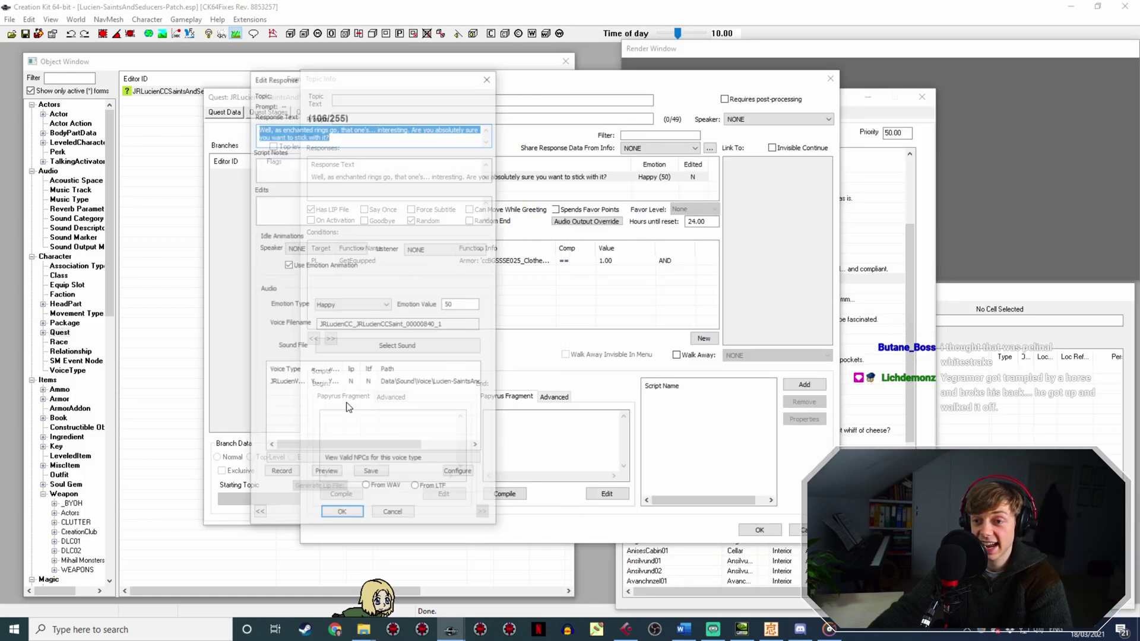
{"action": "left_click", "coordinate": [368, 384]}
{"action": "left_click", "coordinate": [372, 490]}
{"action": "left_click", "coordinate": [319, 489]}
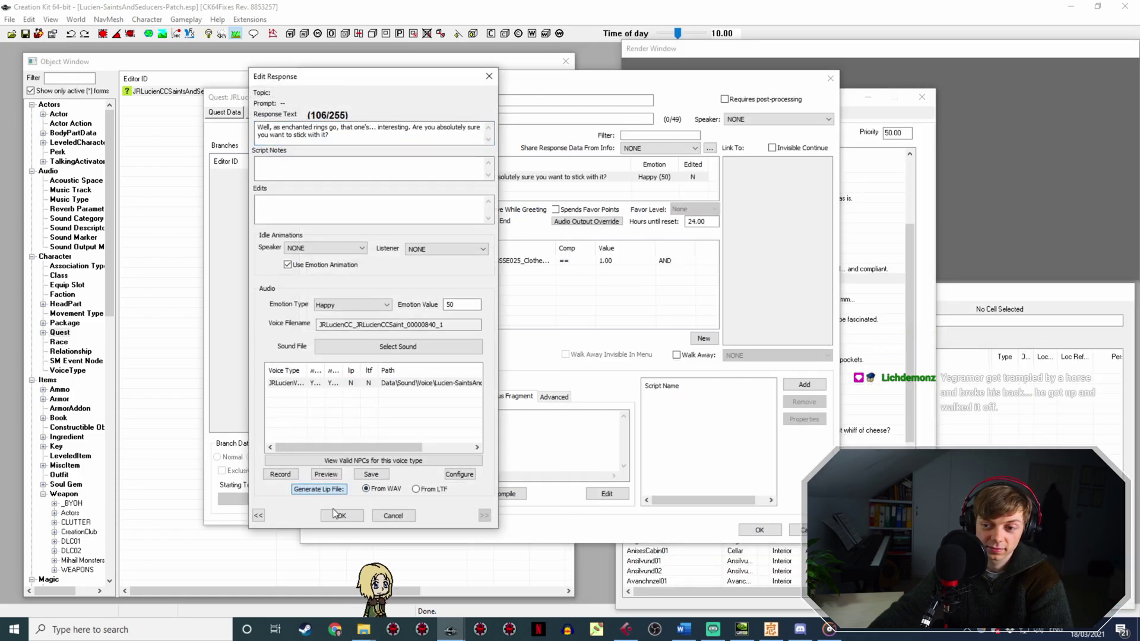
{"action": "left_click", "coordinate": [340, 514]}
{"action": "left_click", "coordinate": [753, 532]}
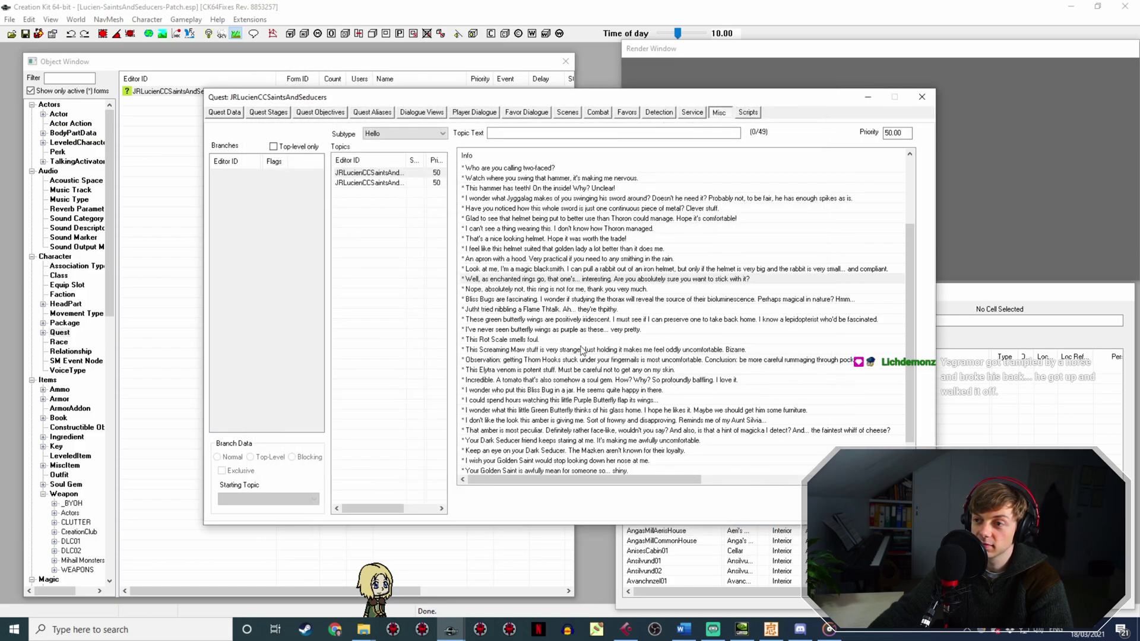
Open the response "Nope, absolutely not, this ring is not for me, thank you very much." and copy its voice filename.
{"action": "double_click", "coordinate": [552, 290]}
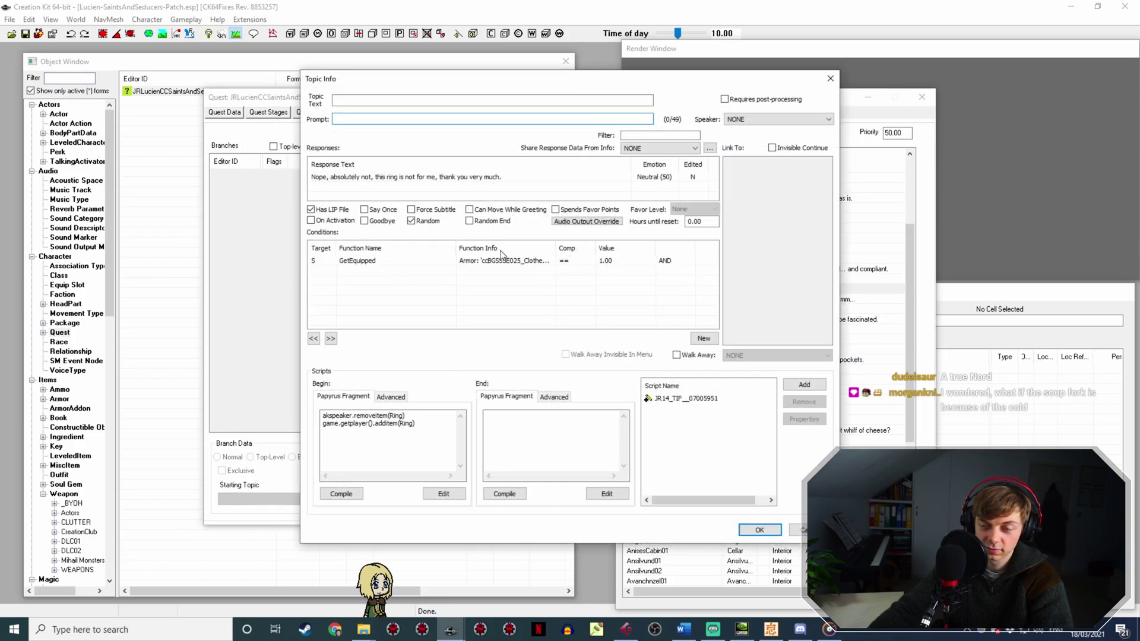
{"action": "double_click", "coordinate": [472, 178]}
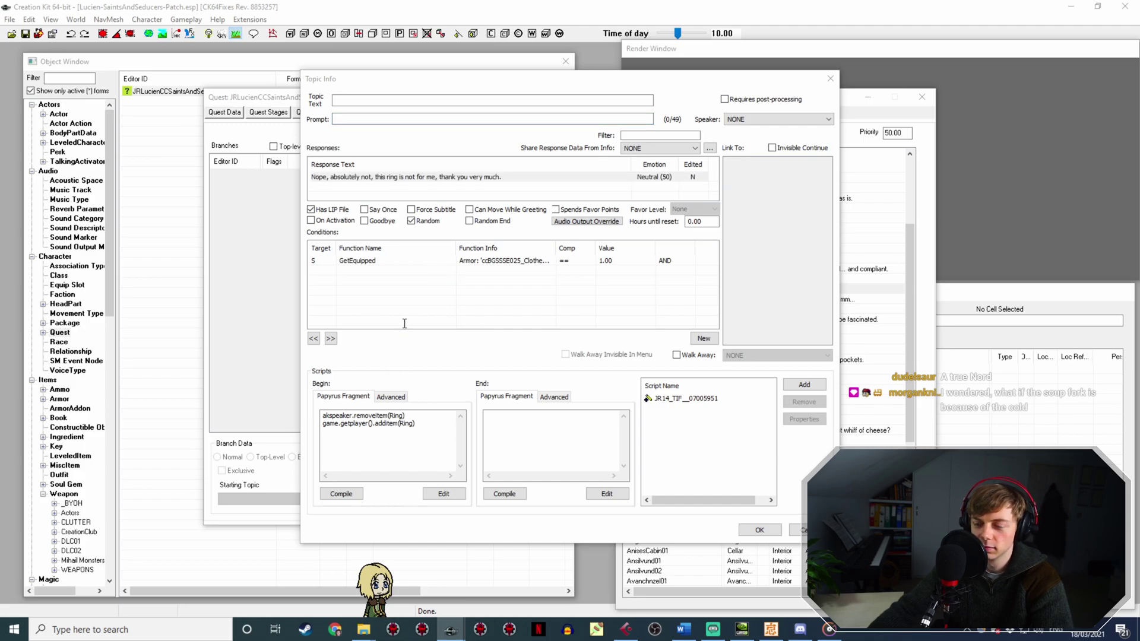
{"action": "left_click_drag", "start_coordinate": [447, 324], "coordinate": [209, 295]}
{"action": "key", "text": "ctrl+c"}
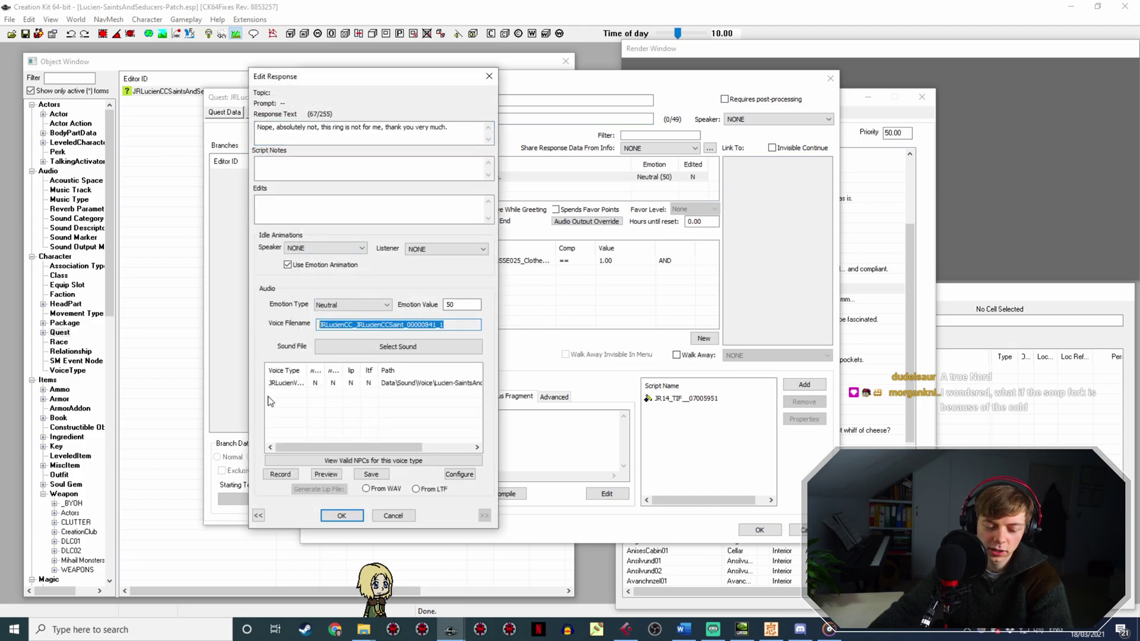
Rename LucienSaintsAndSeducersHello13.wav in the JRLucienVoice folder to JRLucienCC_JRLucienCCSaint_00000841_1.
{"action": "mouse_move", "coordinate": [363, 629]}
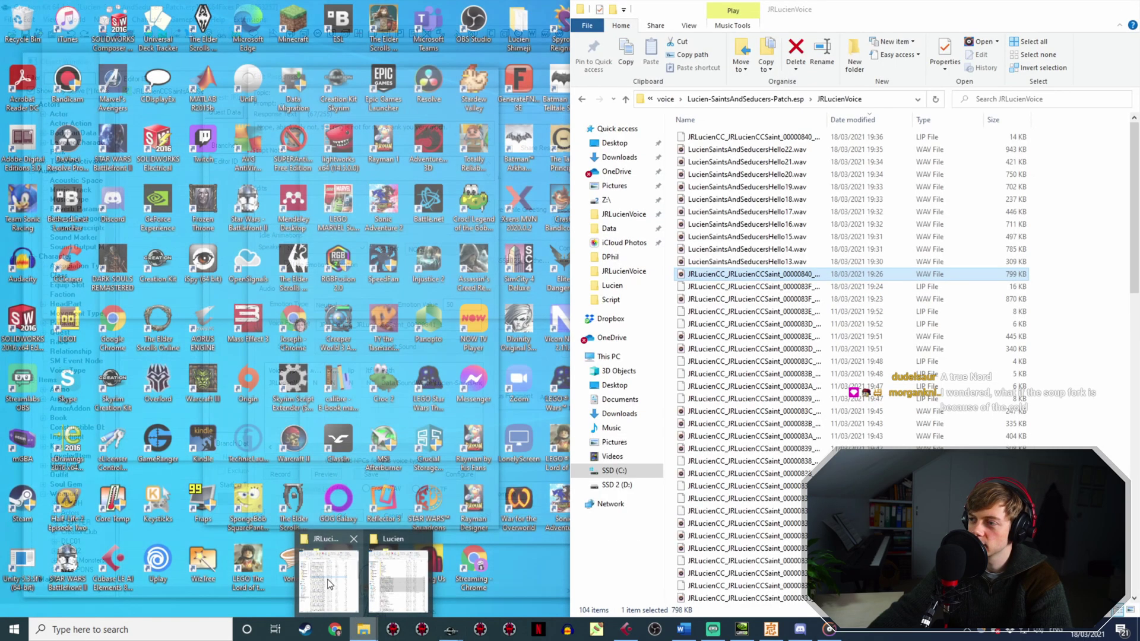
{"action": "left_click", "coordinate": [330, 570]}
{"action": "left_click", "coordinate": [783, 263]}
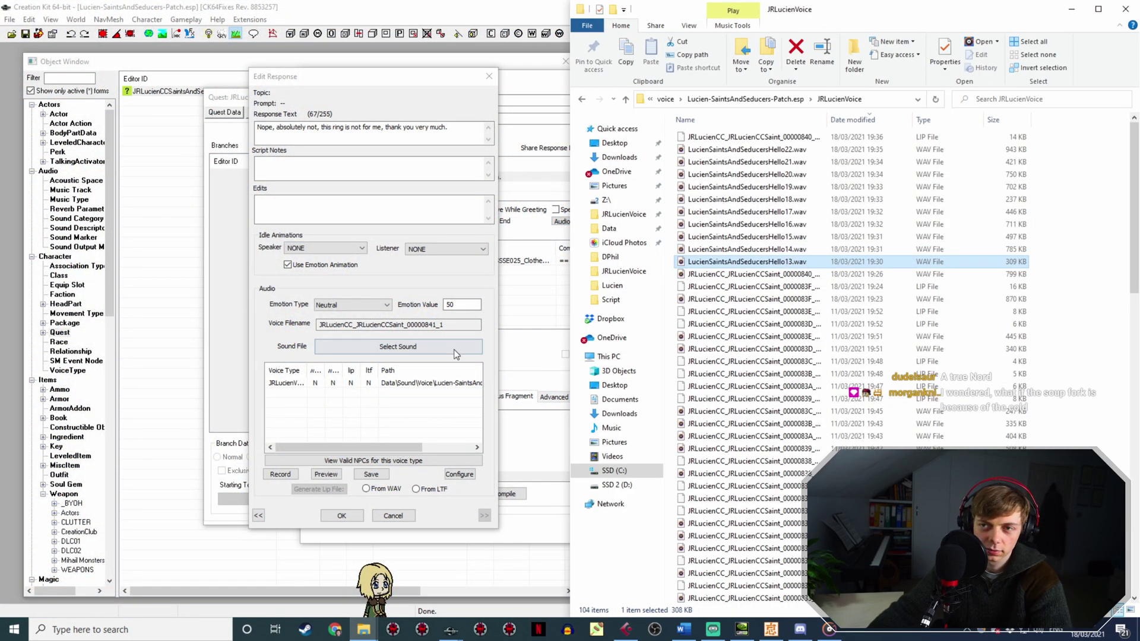
{"action": "key", "text": "F2"}
{"action": "key", "text": "ctrl+v"}
Reopen the "Nope, absolutely not" response, generate its lip file from the WAV and accept the response and topic info.
{"action": "left_click", "coordinate": [351, 516]}
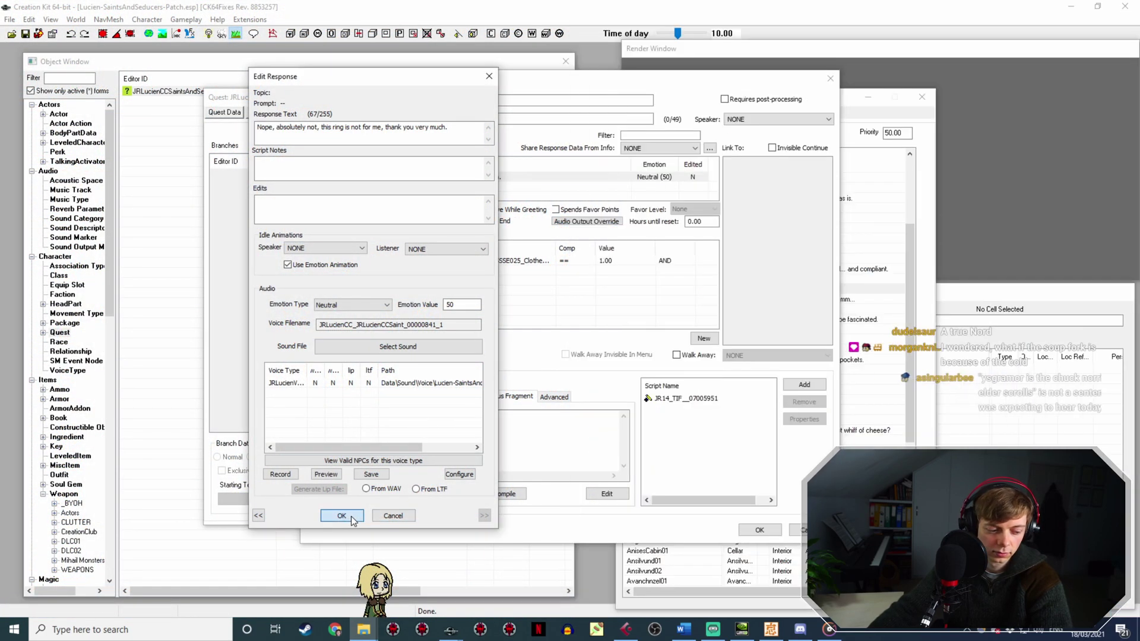
{"action": "left_click", "coordinate": [342, 516]}
{"action": "double_click", "coordinate": [481, 178]}
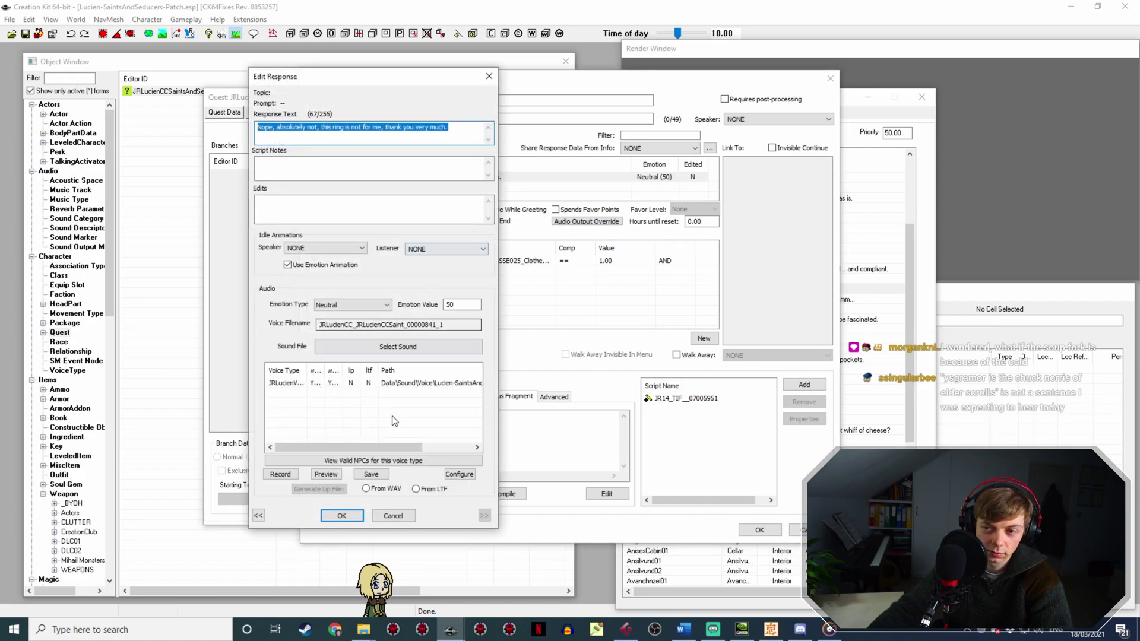
{"action": "left_click", "coordinate": [404, 387]}
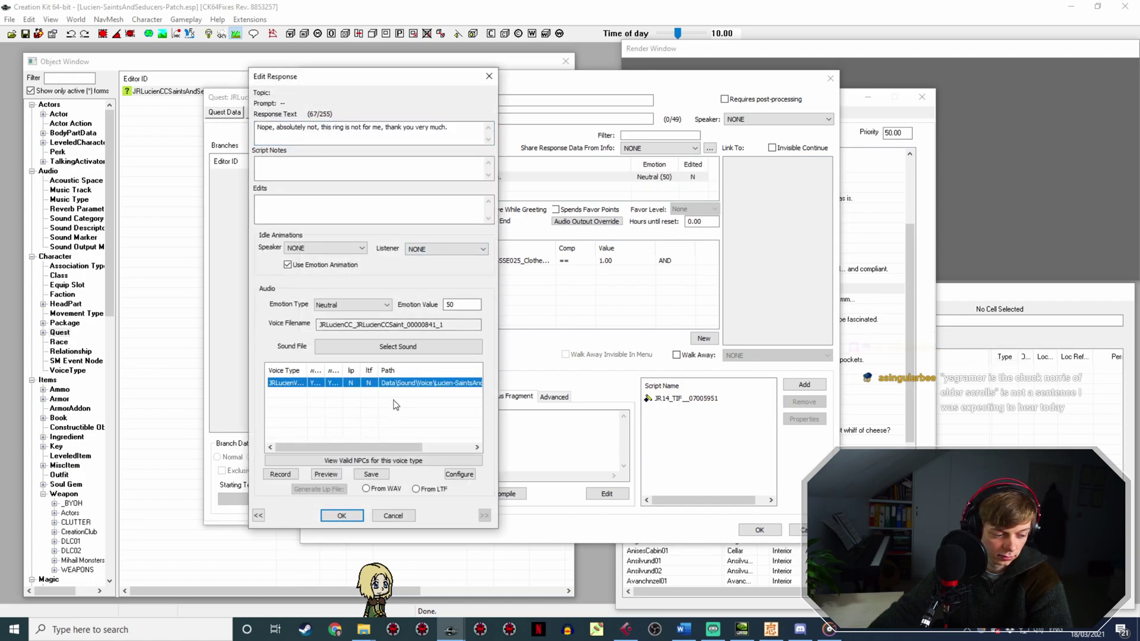
{"action": "left_click", "coordinate": [375, 493]}
{"action": "left_click", "coordinate": [330, 490]}
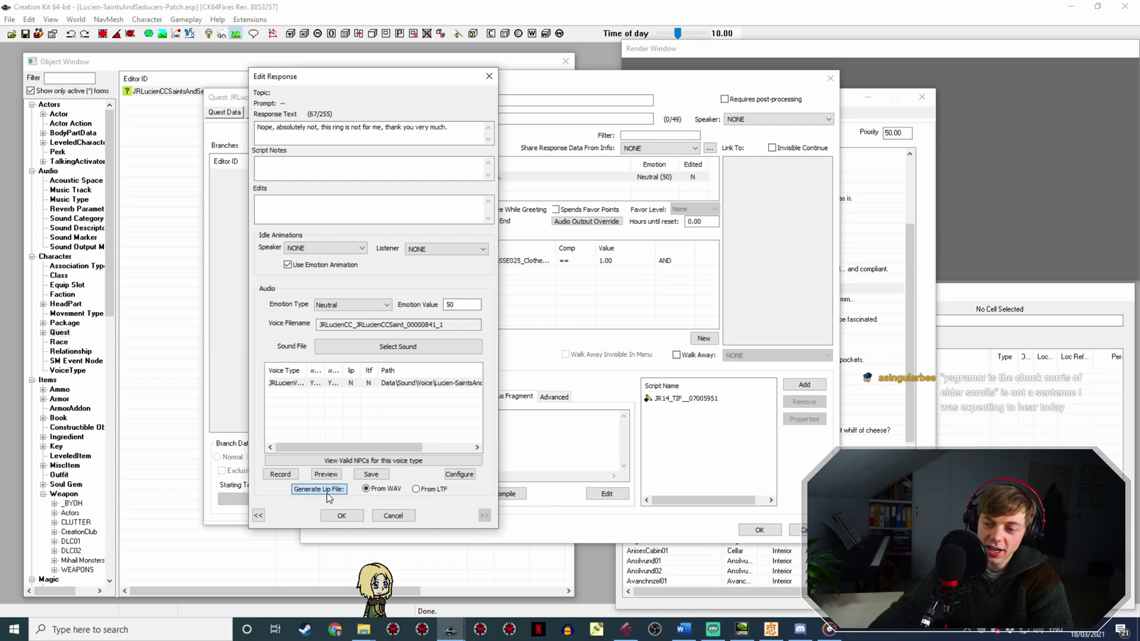
{"action": "left_click", "coordinate": [347, 516]}
{"action": "left_click", "coordinate": [759, 530]}
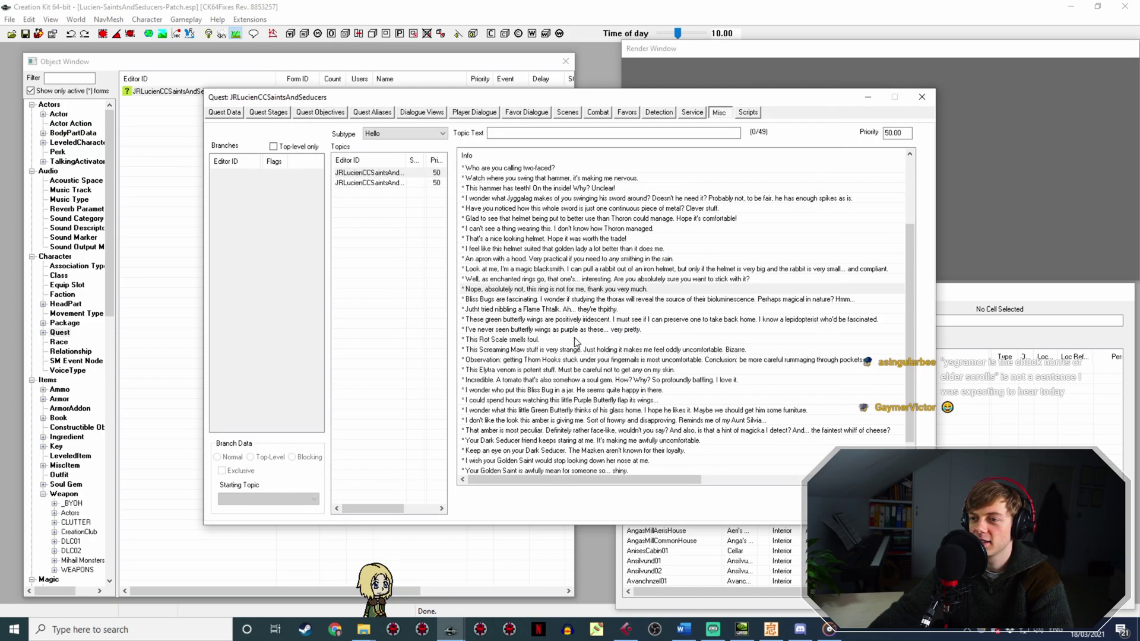
Open the response "Bliss Bugs are fascinating" and copy its voice filename.
{"action": "double_click", "coordinate": [560, 301]}
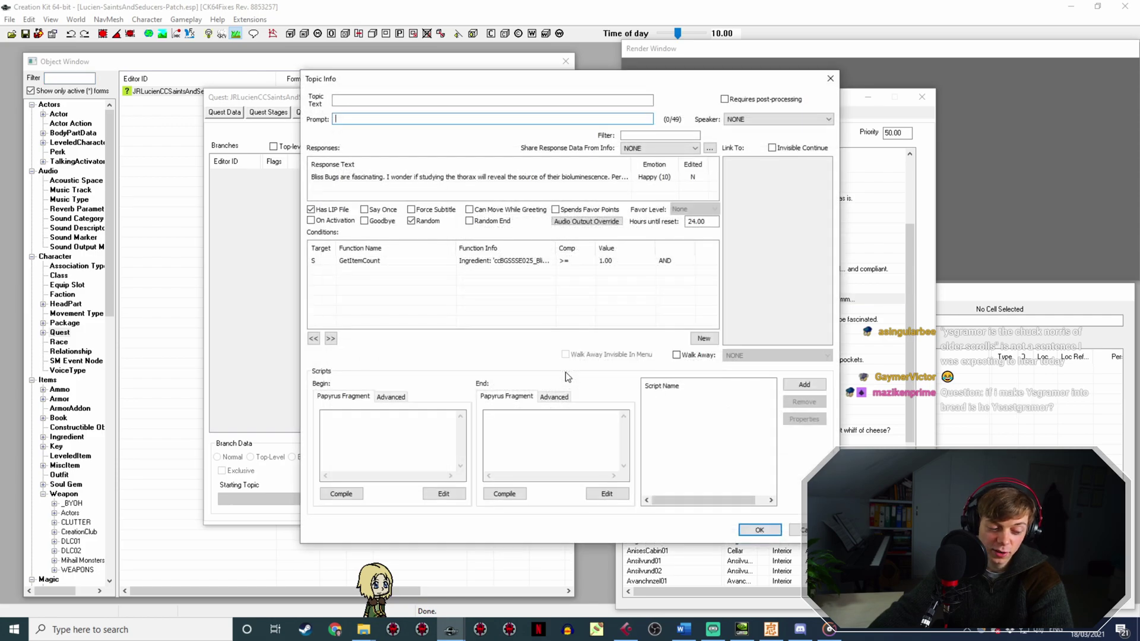
{"action": "double_click", "coordinate": [465, 177]}
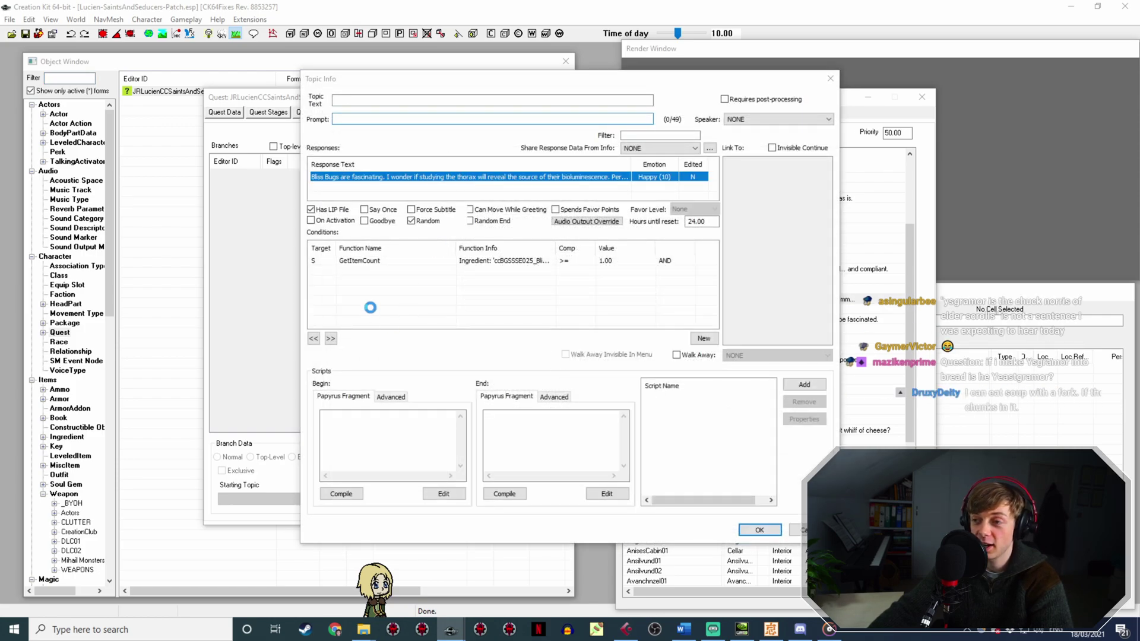
{"action": "double_click", "coordinate": [380, 324]}
{"action": "key", "text": "ctrl+c"}
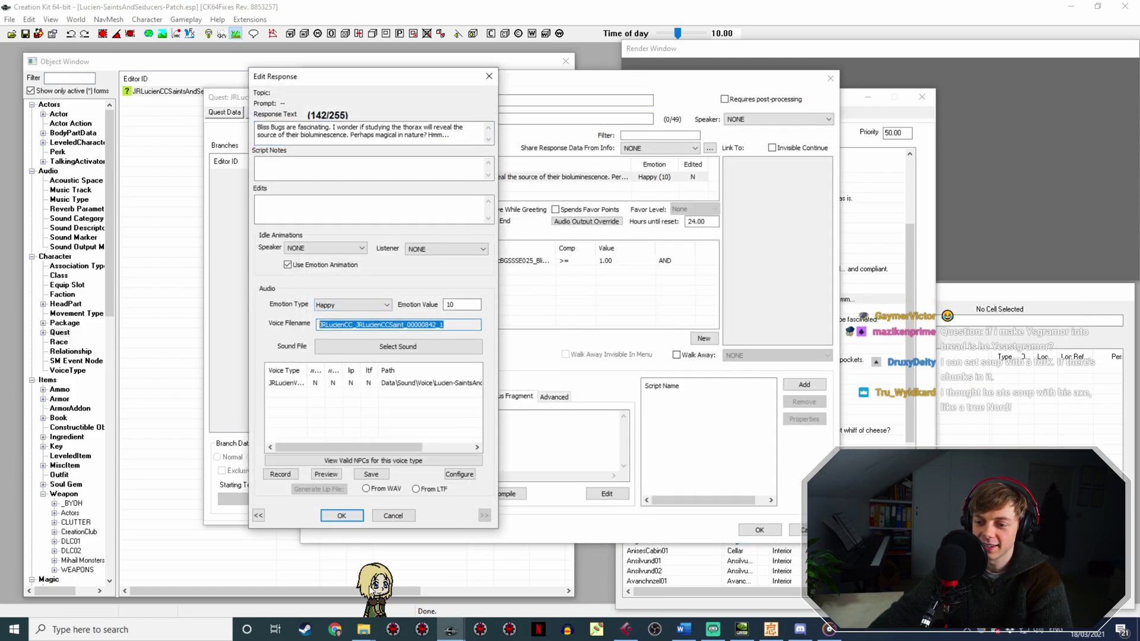
Rename LucienSaintsAndSeducersHello14.wav in the JRLucienVoice folder to JRLucienCC_JRLucienCCSaint_00000842_1.
{"action": "mouse_move", "coordinate": [364, 634]}
{"action": "left_click", "coordinate": [329, 573]}
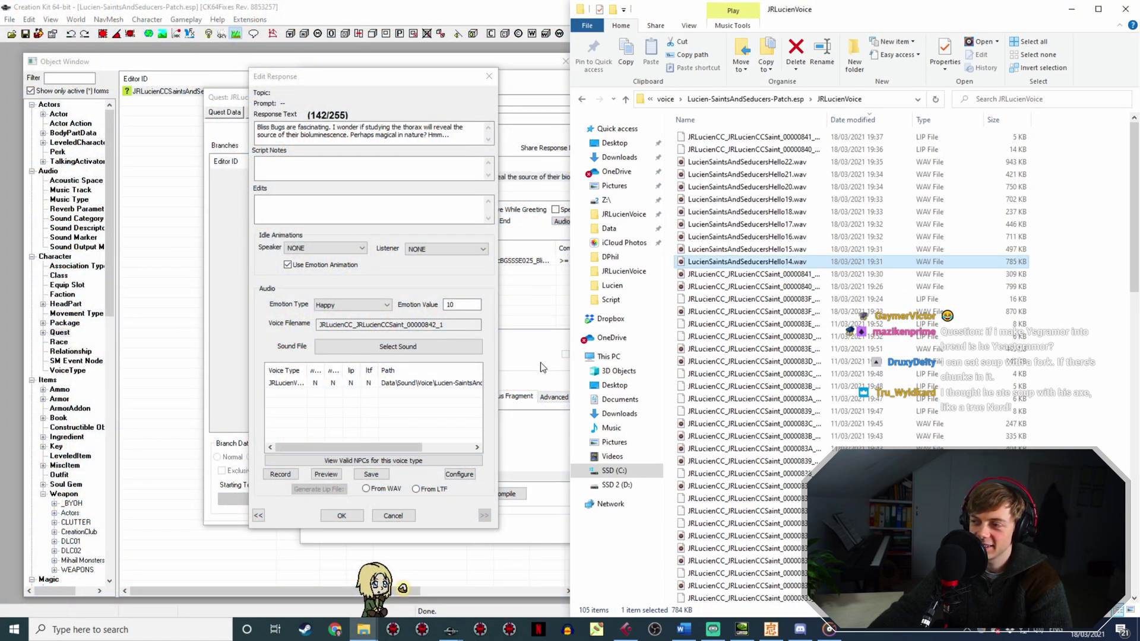
{"action": "key", "text": "F2"}
{"action": "key", "text": "ctrl+v"}
Reopen the "Bliss Bugs are fascinating" response, generate its lip file from the WAV and accept the response and topic info.
{"action": "left_click", "coordinate": [335, 512]}
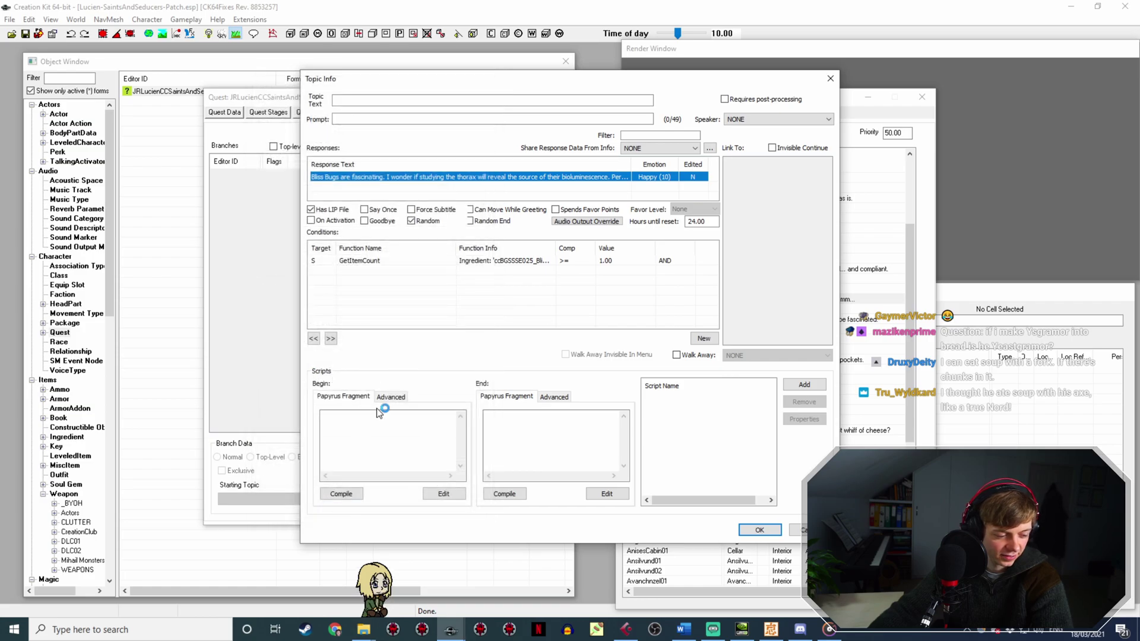
{"action": "double_click", "coordinate": [442, 178]}
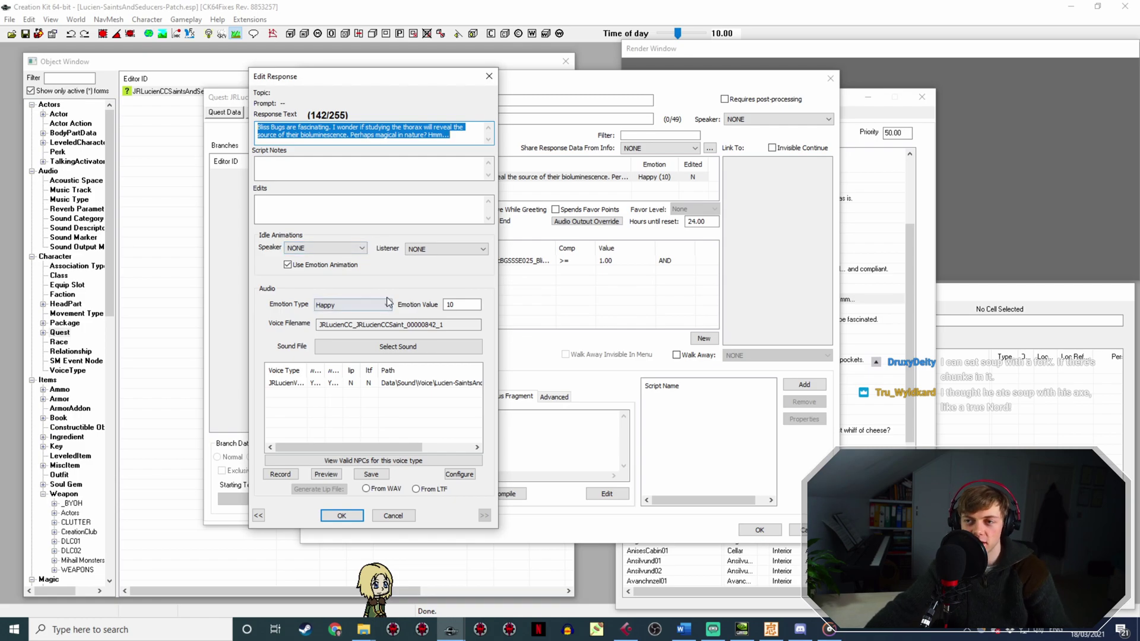
{"action": "left_click", "coordinate": [386, 384]}
{"action": "left_click", "coordinate": [374, 490]}
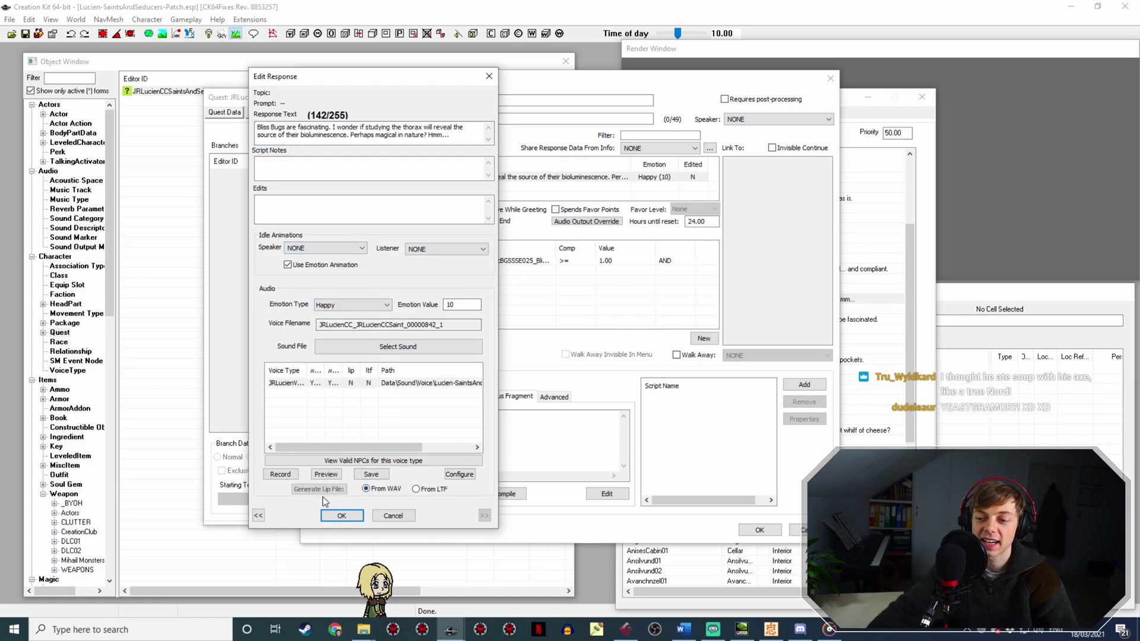
{"action": "left_click", "coordinate": [344, 515]}
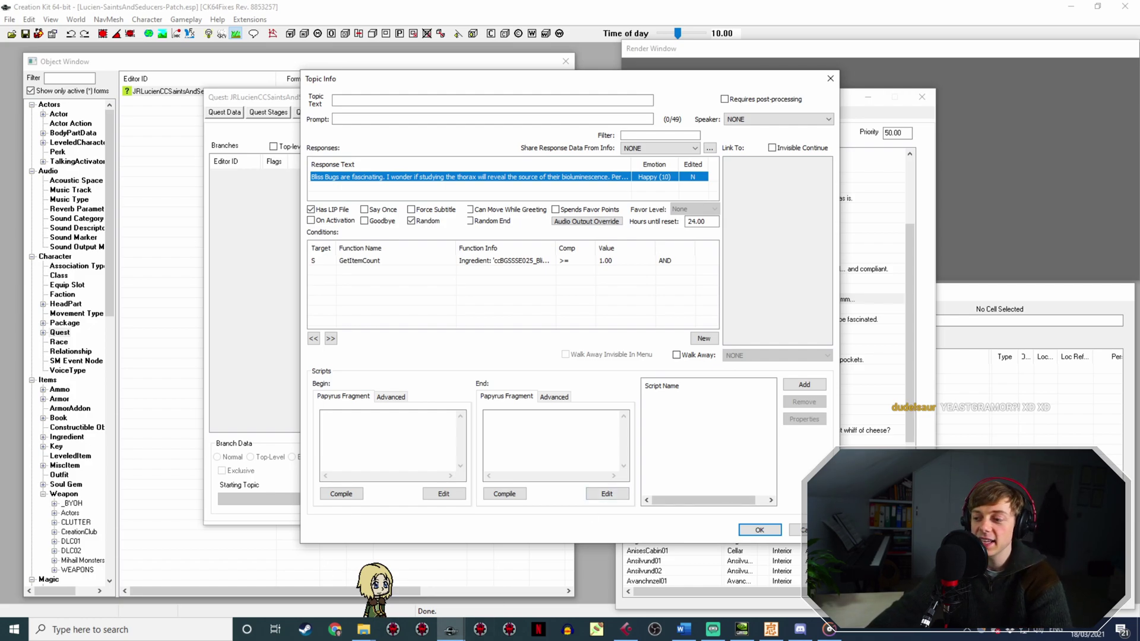
{"action": "left_click", "coordinate": [760, 530]}
Copy the voice filename of the "Jutht tried nibbling a Flame Thtalk" response and rename LucienSaintsAndSeducersHello15.wav in JRLucienVoice to JRLucienCC_JRLucienCCSaint_00000843_1.
{"action": "key", "text": "Down"}
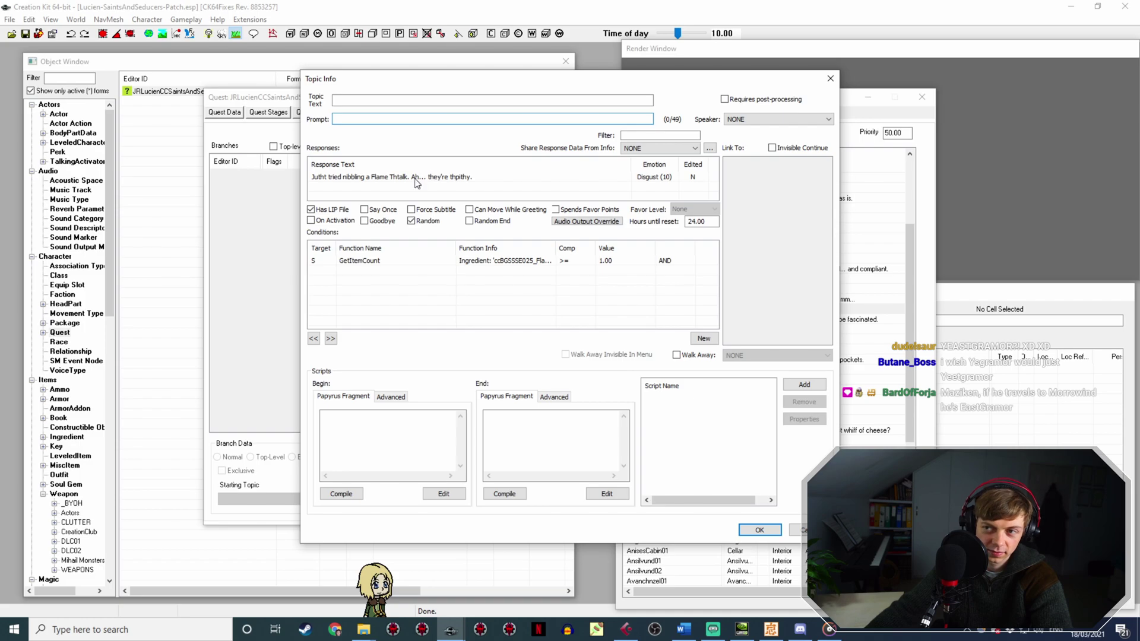
{"action": "double_click", "coordinate": [415, 178]}
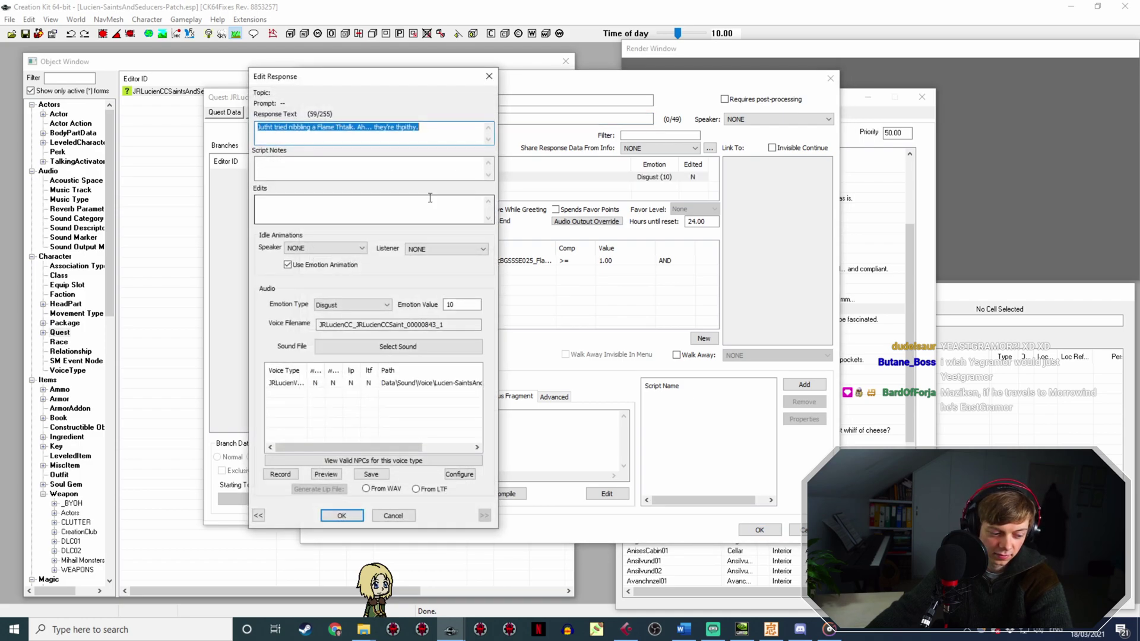
{"action": "left_click_drag", "start_coordinate": [453, 327], "coordinate": [202, 339]}
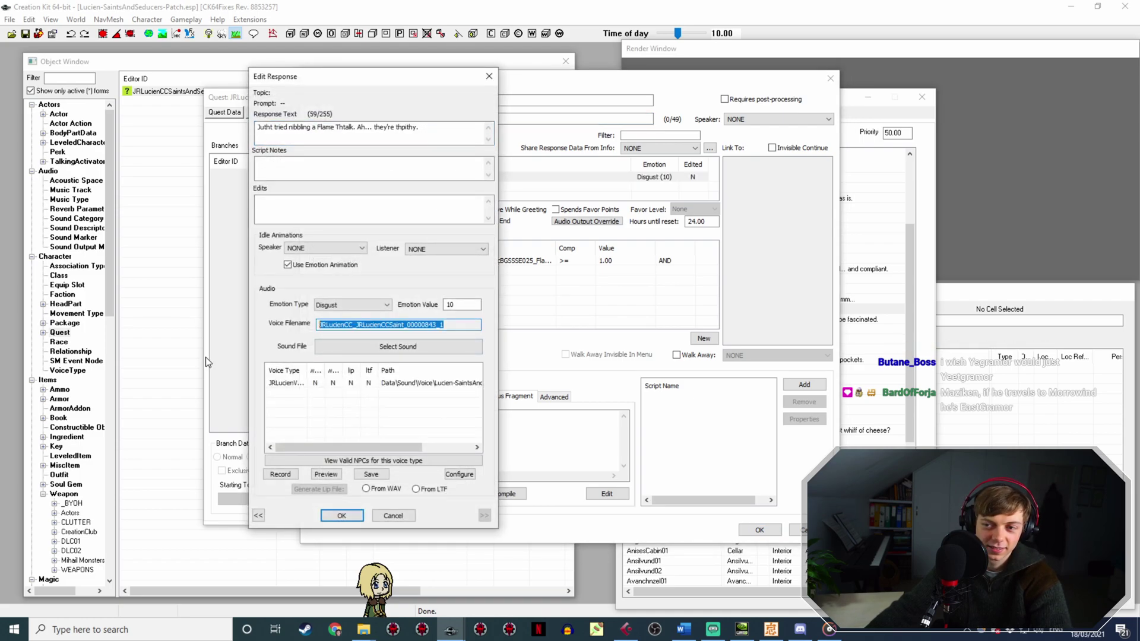
{"action": "left_click", "coordinate": [364, 629]}
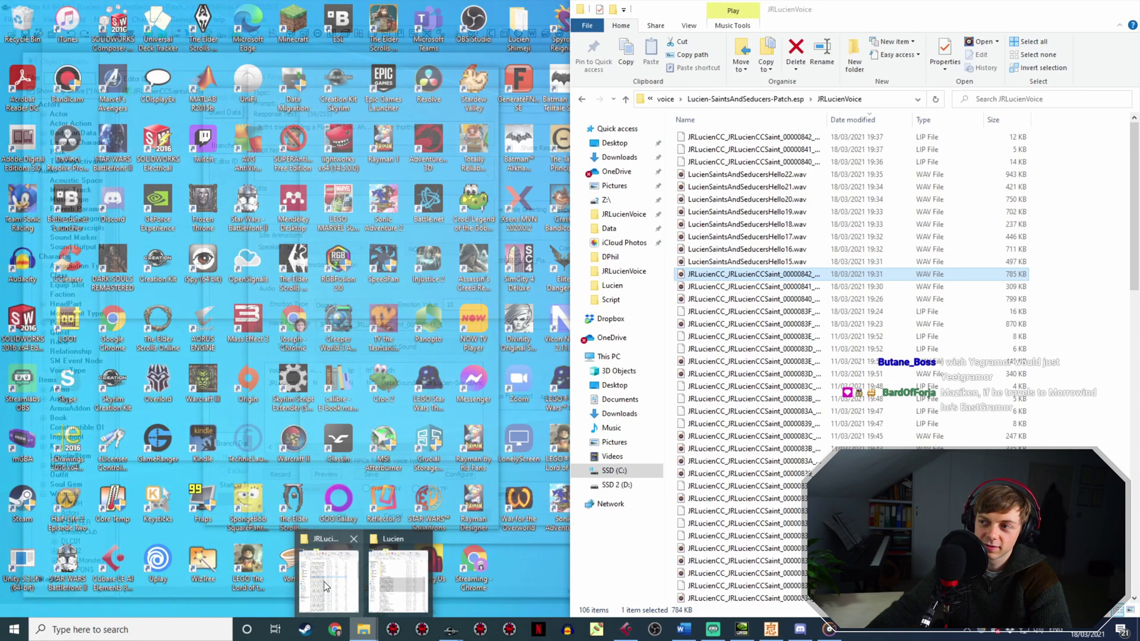
{"action": "left_click", "coordinate": [323, 582]}
{"action": "left_click", "coordinate": [819, 261]}
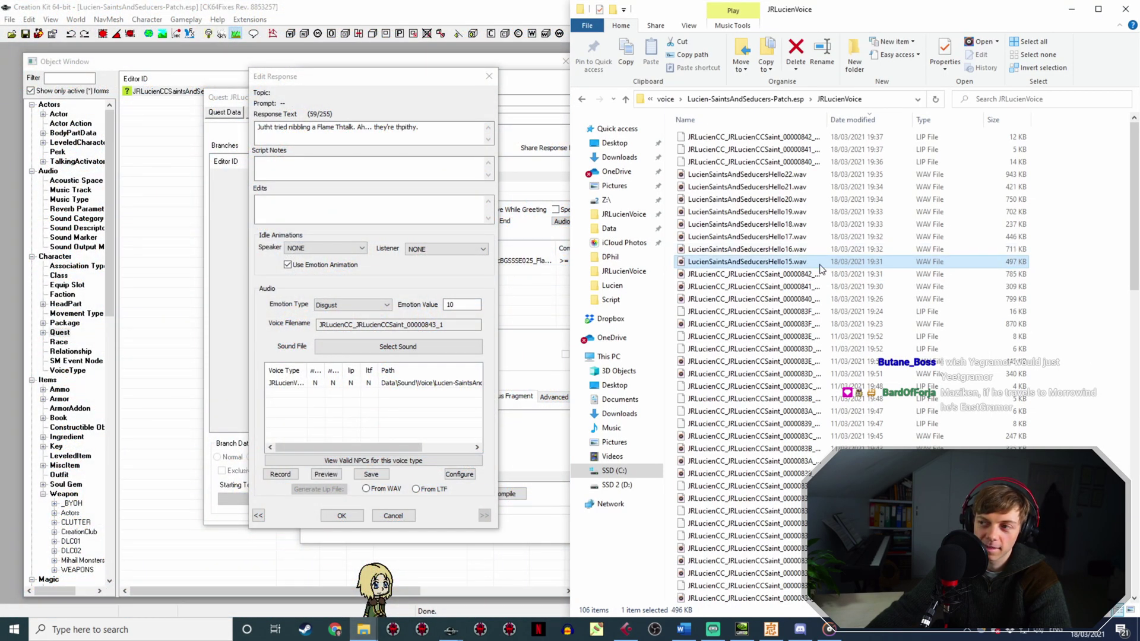
Reopen the "Jutht tried nibbling a Flame Thtalk" response, generate its lip file from the WAV and accept the response and topic info.
{"action": "left_click", "coordinate": [342, 515]}
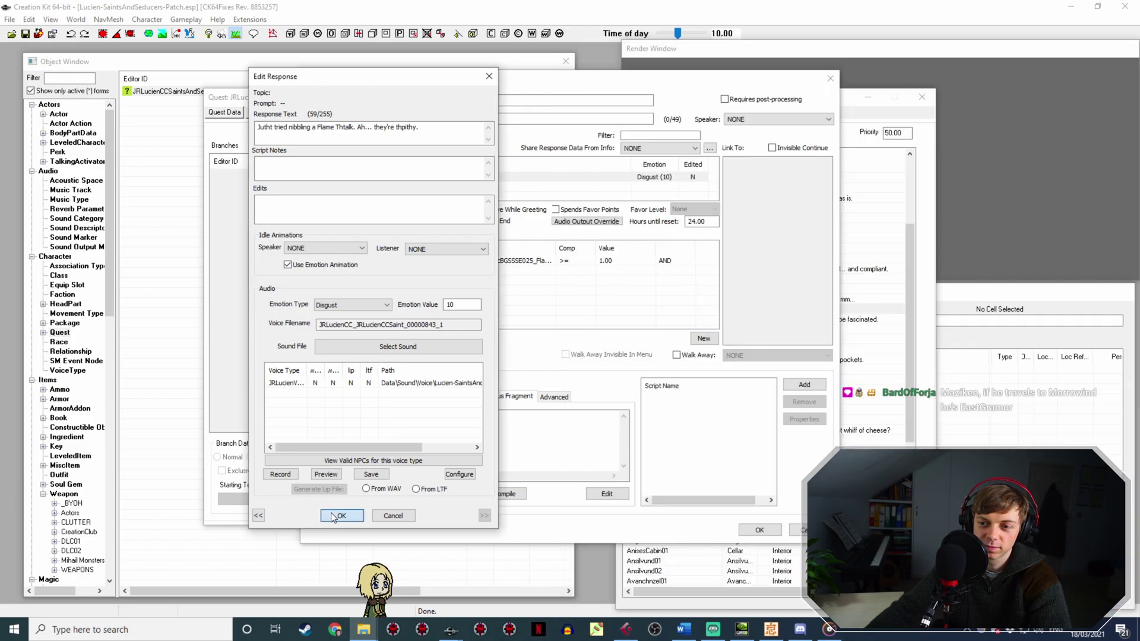
{"action": "double_click", "coordinate": [537, 177]}
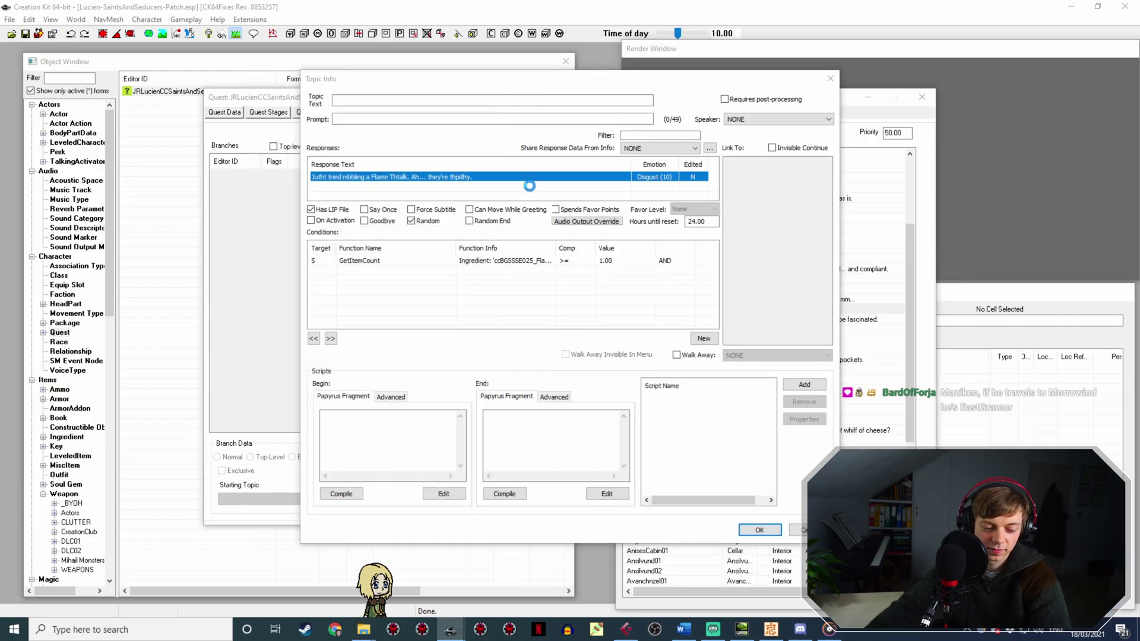
{"action": "left_click", "coordinate": [359, 383]}
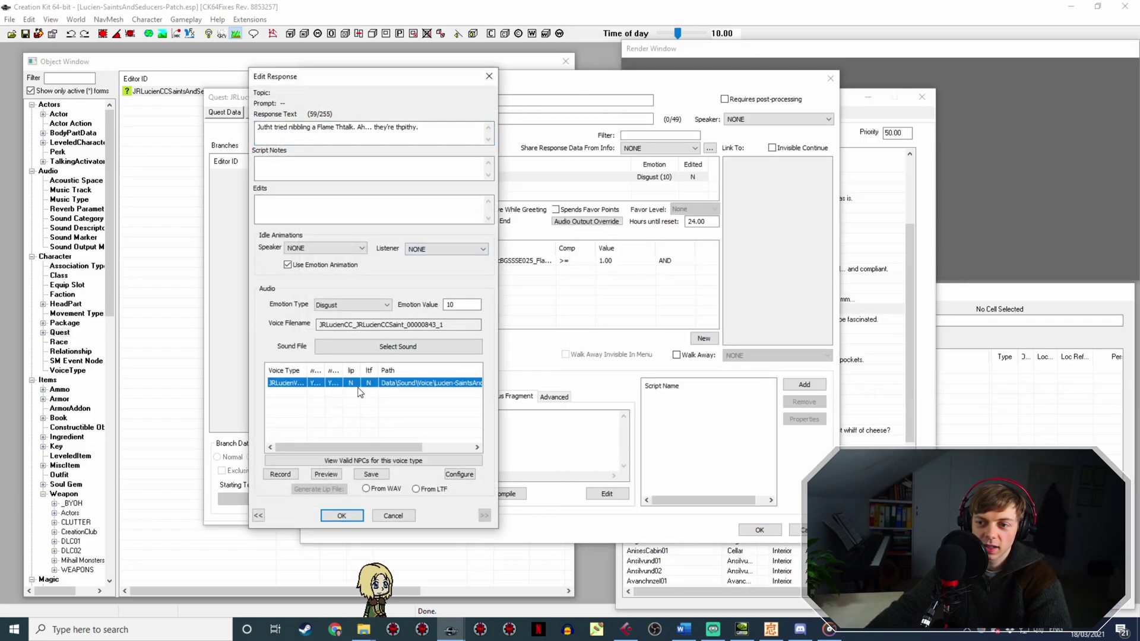
{"action": "left_click", "coordinate": [366, 488]}
{"action": "left_click", "coordinate": [331, 489]}
{"action": "left_click", "coordinate": [342, 515]}
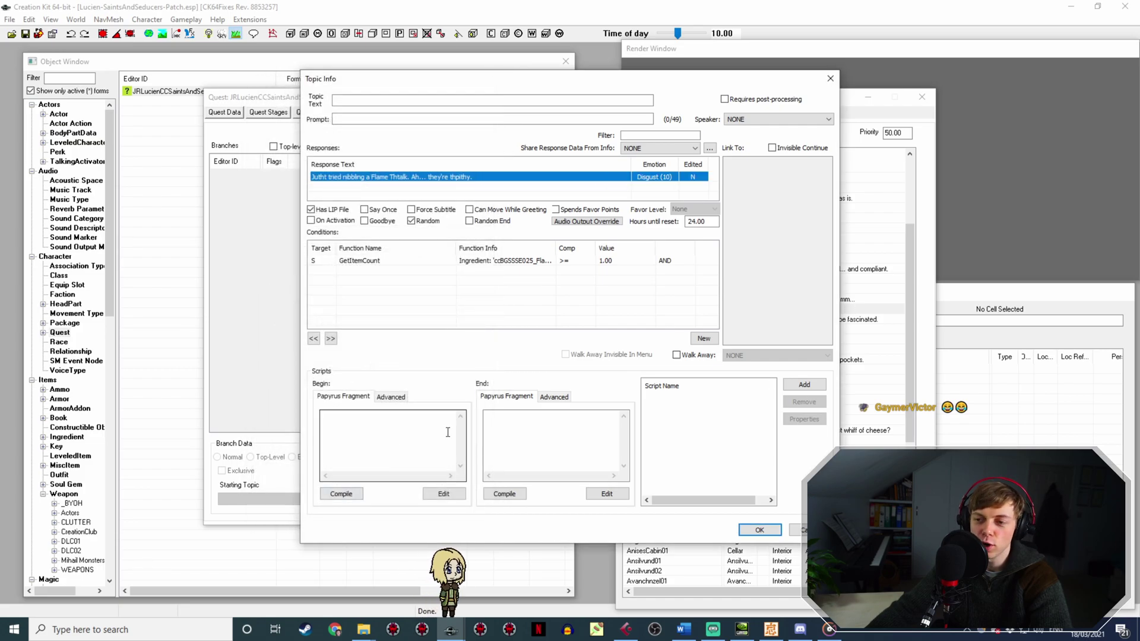
{"action": "key", "text": "Return"}
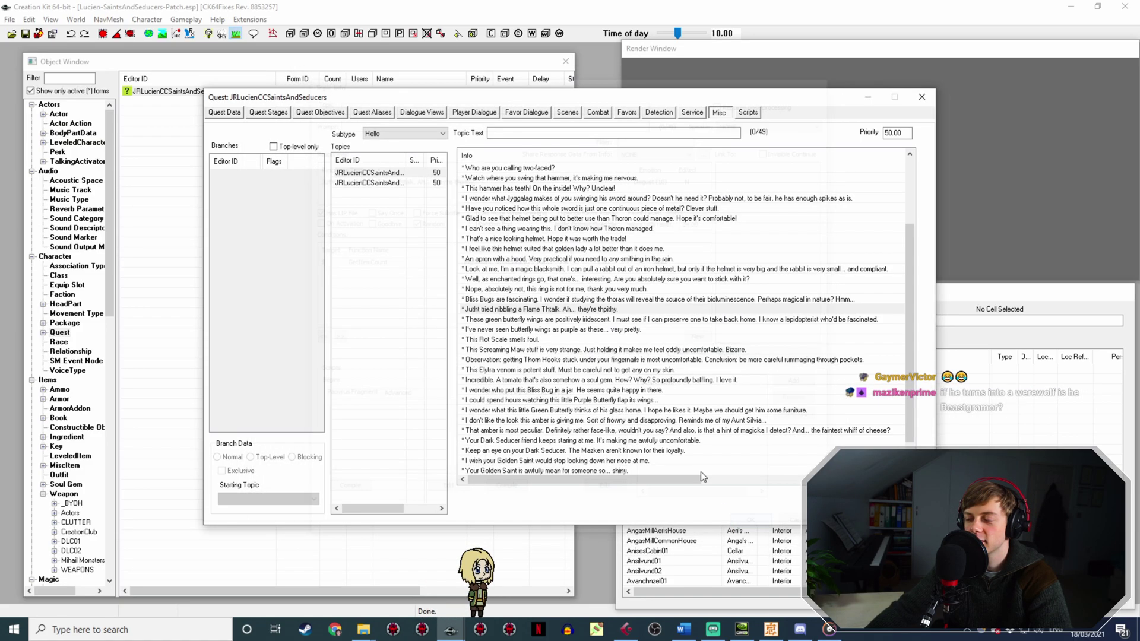
Copy the voice filename of the "These green butterfly wings" response and rename LucienSaintsAndSeducersHello16.wav in JRLucienVoice to JRLucienCC_JRLucienCCSaint_00000844_1.
{"action": "double_click", "coordinate": [542, 326]}
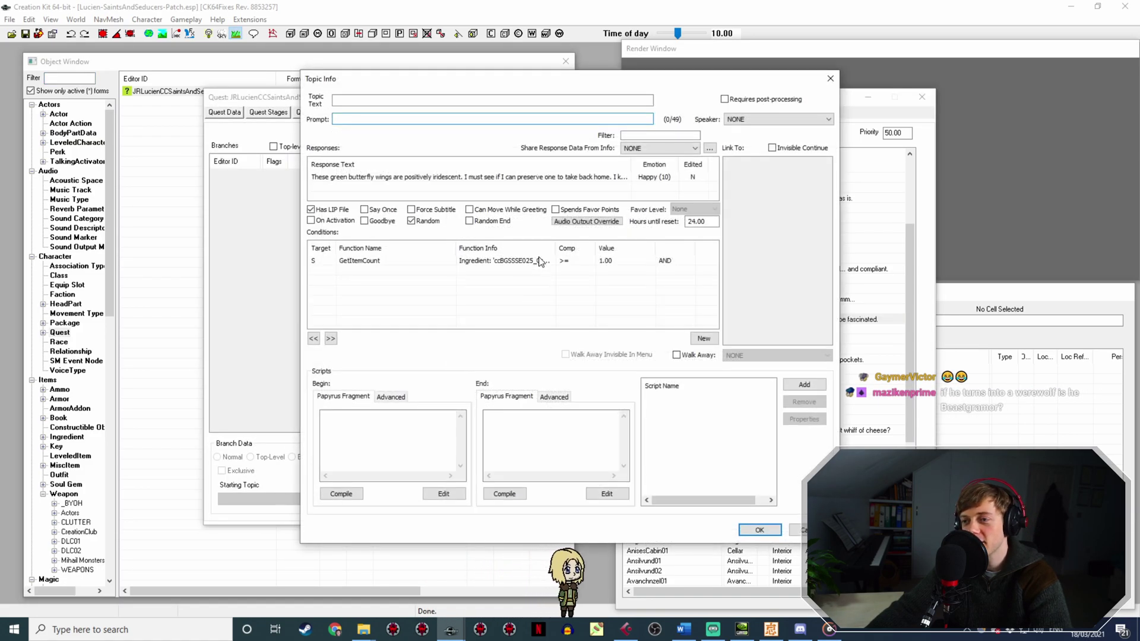
{"action": "double_click", "coordinate": [528, 178]}
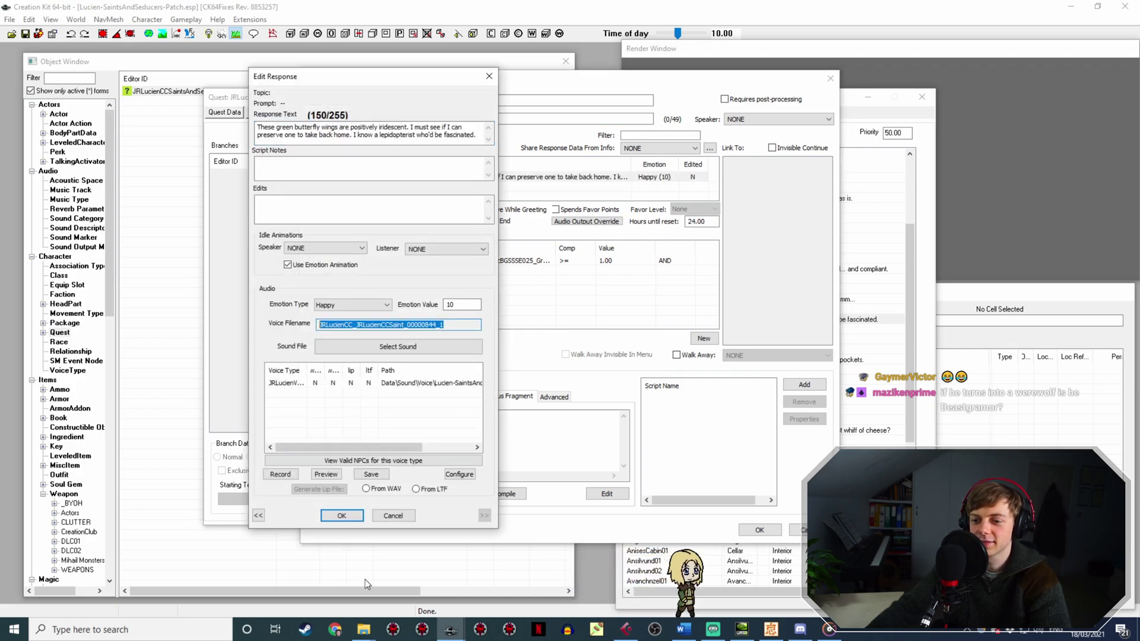
{"action": "left_click", "coordinate": [364, 630]}
{"action": "left_click", "coordinate": [336, 577]}
{"action": "left_click", "coordinate": [813, 261]}
{"action": "key", "text": "F2"}
{"action": "type", "text": "JRLucienCC_JRLucienCCSaint_00000844_1"}
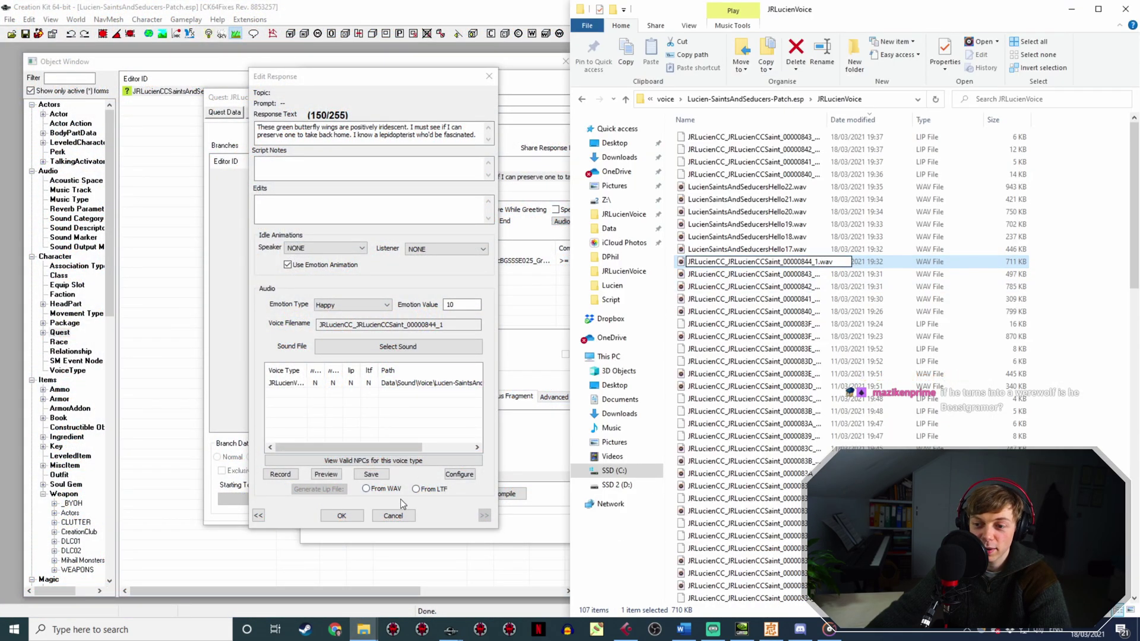
Reopen the "These green butterfly wings" response, generate its lip file from the WAV and accept the response and topic info.
{"action": "left_click", "coordinate": [332, 515]}
{"action": "double_click", "coordinate": [460, 176]}
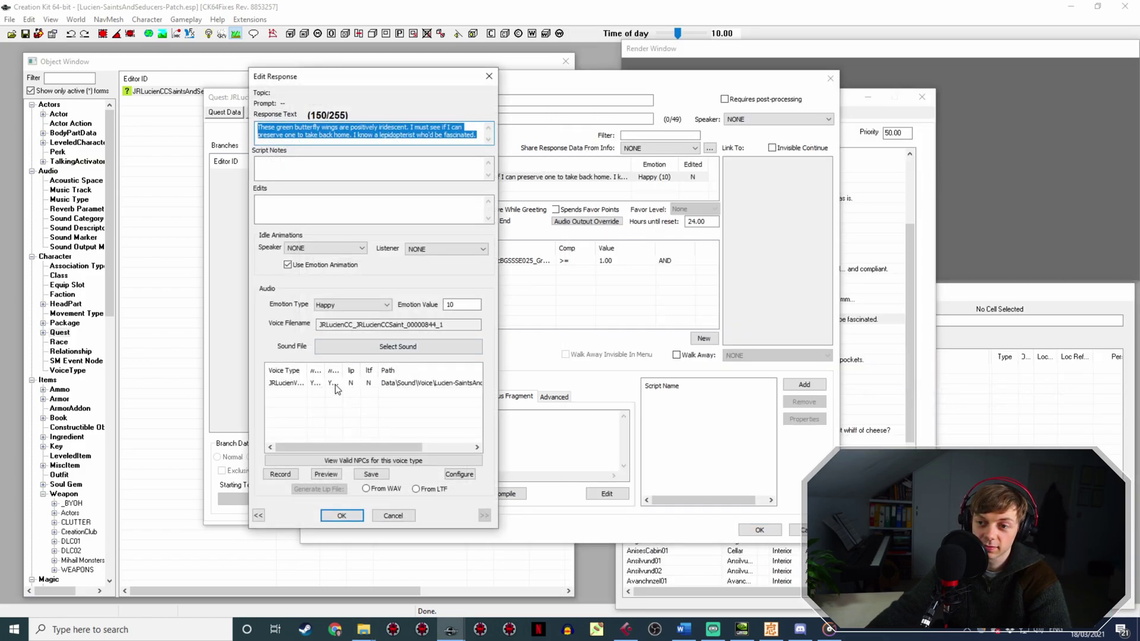
{"action": "left_click", "coordinate": [367, 489]}
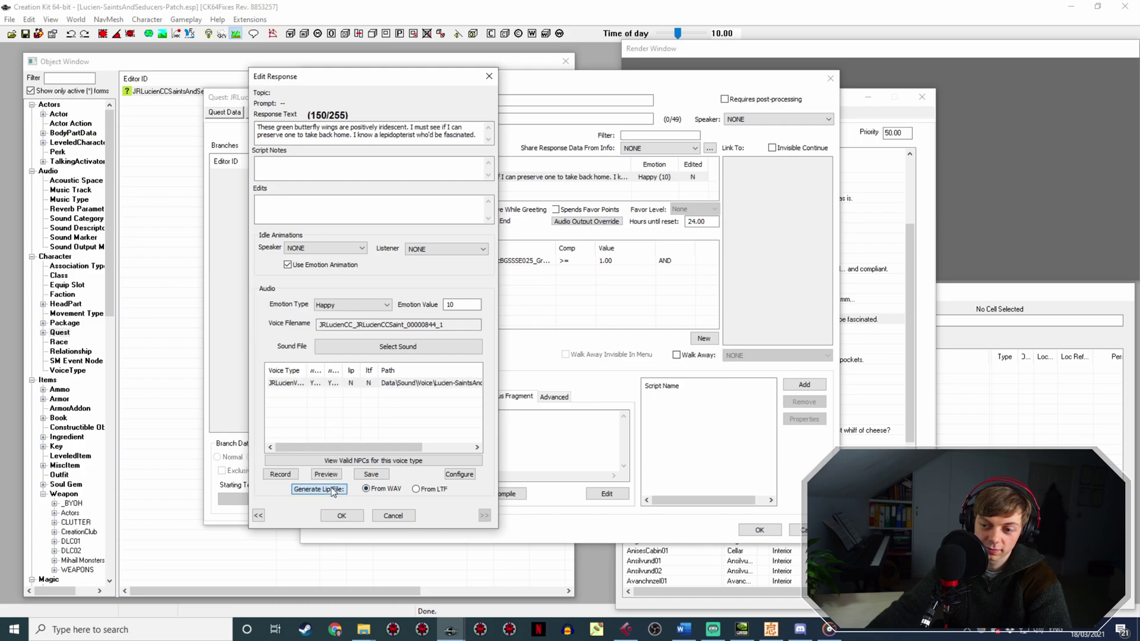
{"action": "left_click", "coordinate": [342, 516]}
{"action": "left_click", "coordinate": [760, 530]}
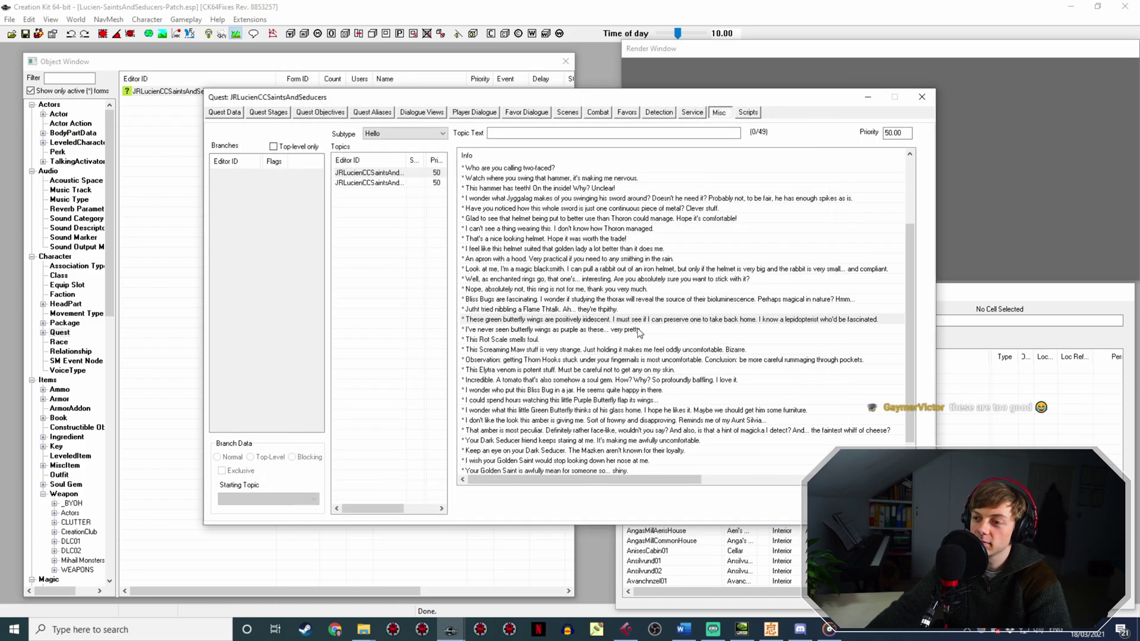
Copy the voice filename of the "I've never seen butterfly wings as purple" response and rename LucienSaintsAndSeducersHello17.wav in JRLucienVoice to JRLucienCC_JRLucienCCSaint_00000845_1.
{"action": "double_click", "coordinate": [601, 330]}
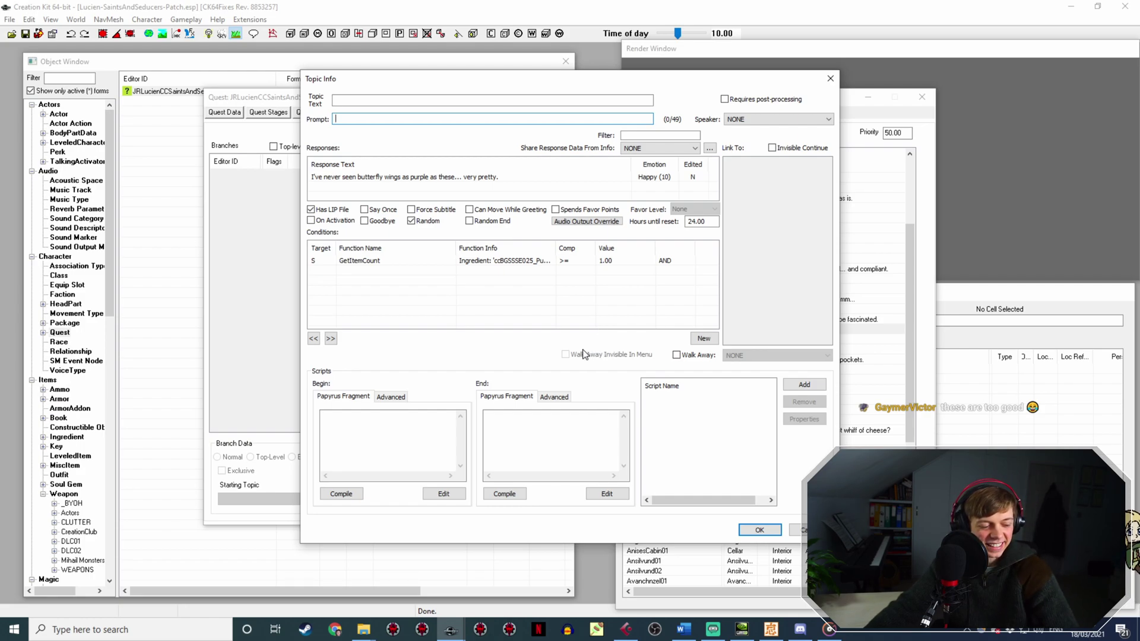
{"action": "double_click", "coordinate": [444, 178]}
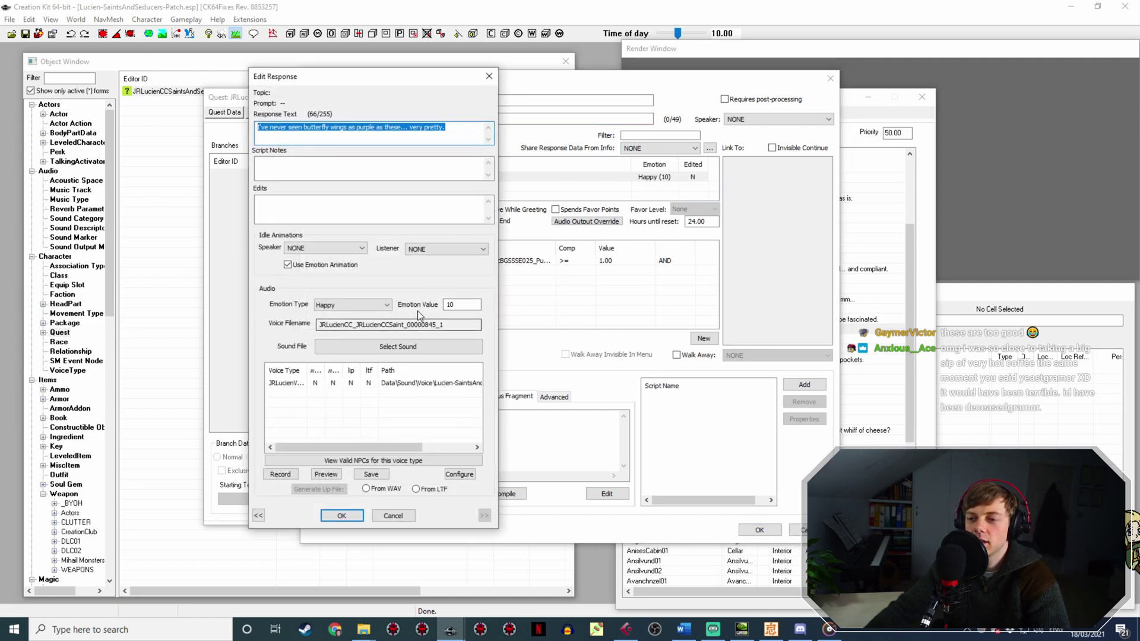
{"action": "mouse_move", "coordinate": [364, 629]}
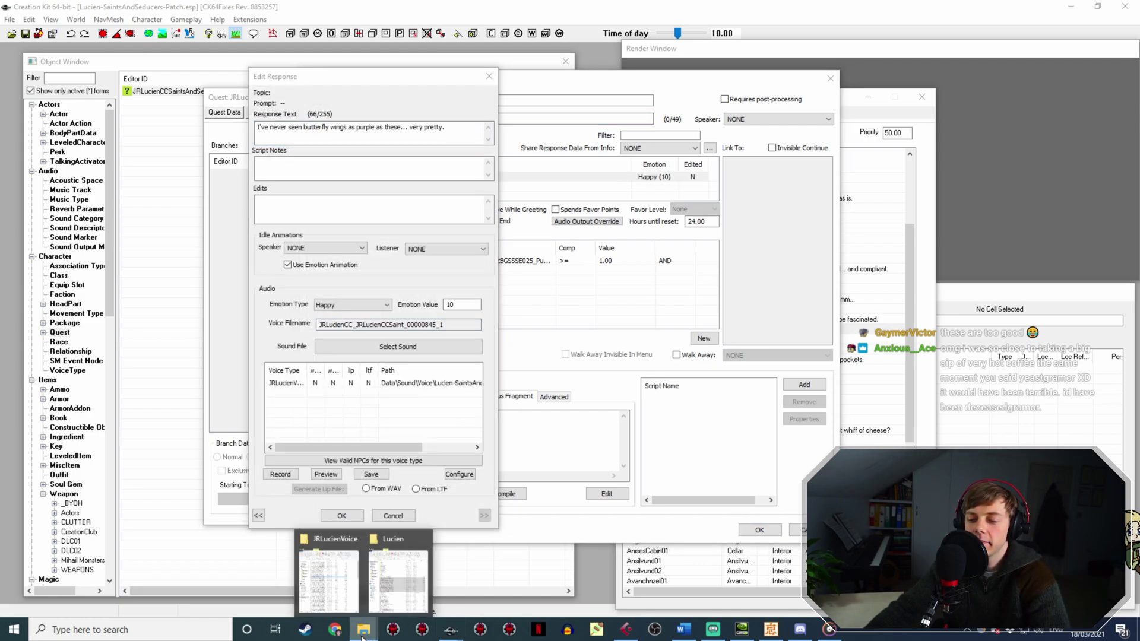
{"action": "left_click", "coordinate": [332, 593]}
{"action": "left_click", "coordinate": [828, 261]}
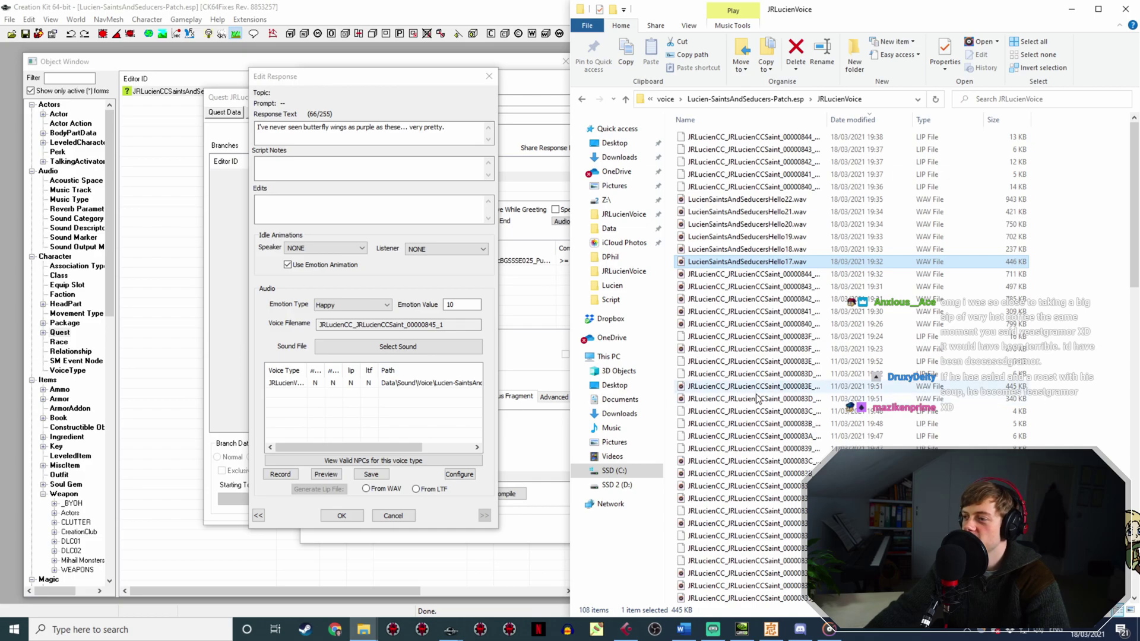
Reopen the "I've never seen butterfly wings as purple" response, generate its lip file from the WAV and accept the response and topic info.
{"action": "left_click", "coordinate": [355, 515]}
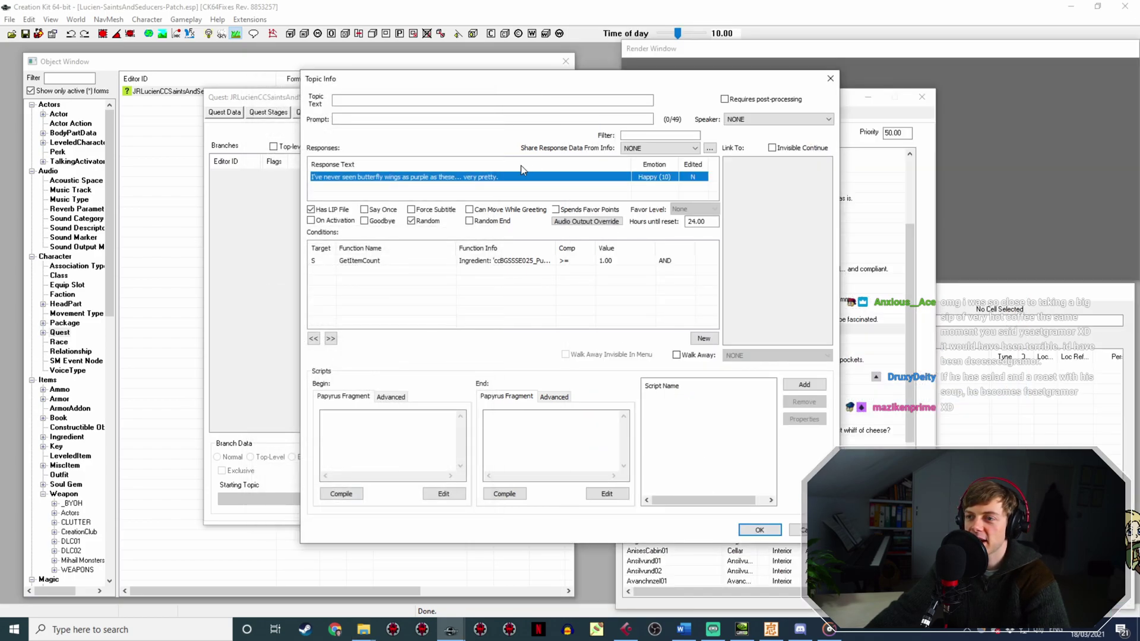
{"action": "double_click", "coordinate": [499, 178]}
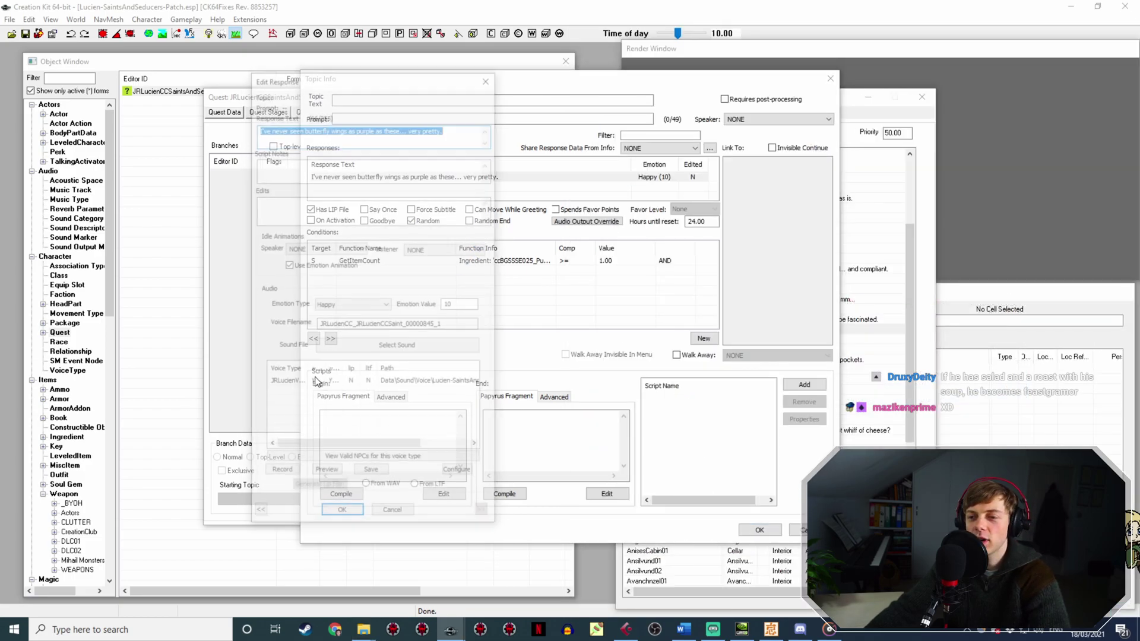
{"action": "left_click", "coordinate": [344, 383]}
{"action": "left_click", "coordinate": [365, 488]}
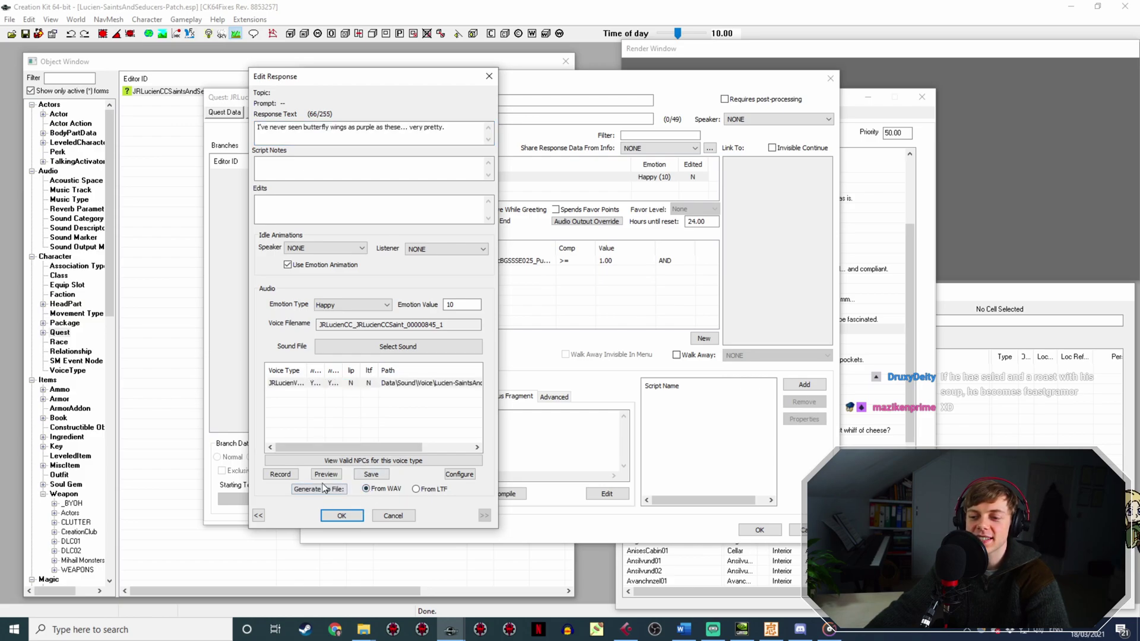
{"action": "left_click", "coordinate": [341, 516]}
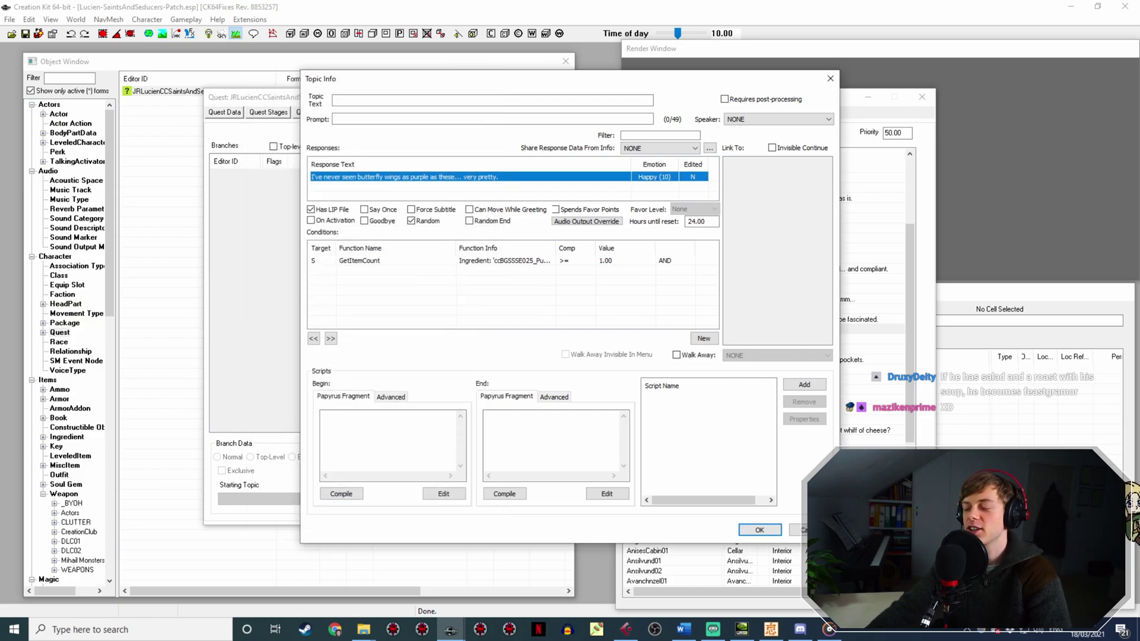
{"action": "left_click", "coordinate": [753, 526]}
Copy the voice filename of the "This Rot Scale smells foul" response and rename LucienSaintsAndSeducersHello18.wav in JRLucienVoice to JRLucienCC_JRLucienCCSaint_00000846_1.
{"action": "double_click", "coordinate": [585, 339]}
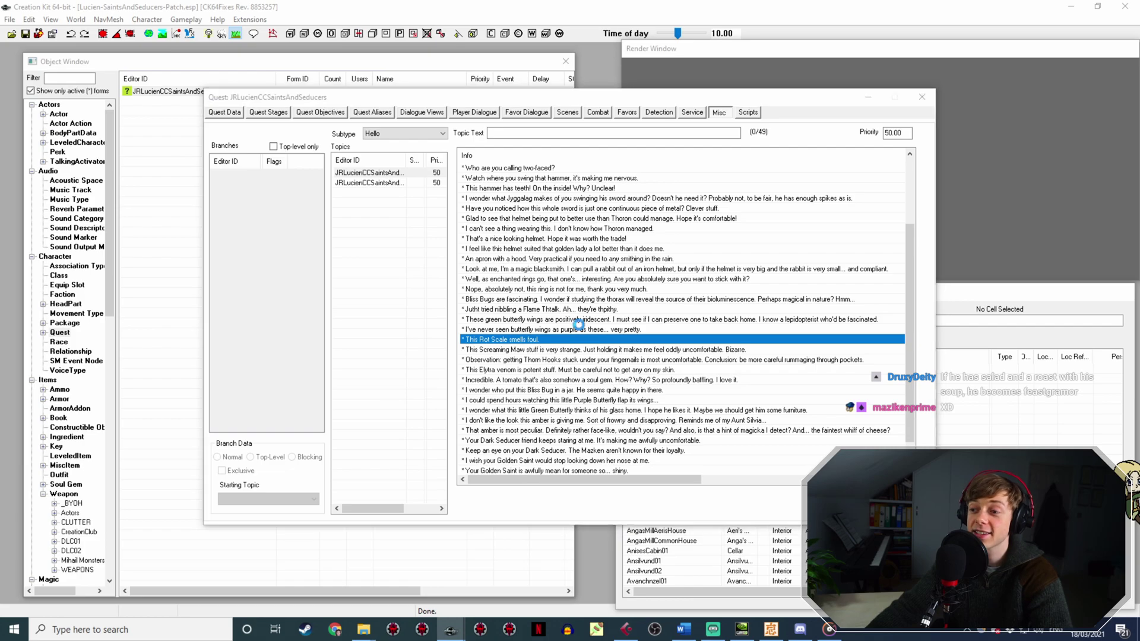
{"action": "double_click", "coordinate": [519, 176]}
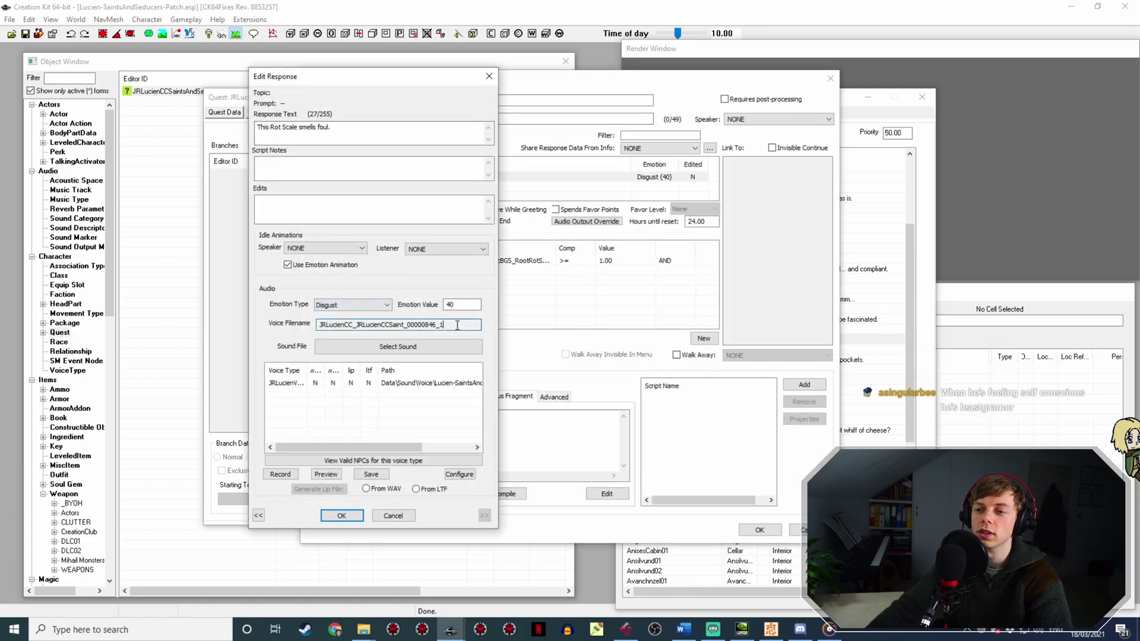
{"action": "left_click_drag", "start_coordinate": [444, 325], "coordinate": [272, 318]}
{"action": "left_click", "coordinate": [363, 630]}
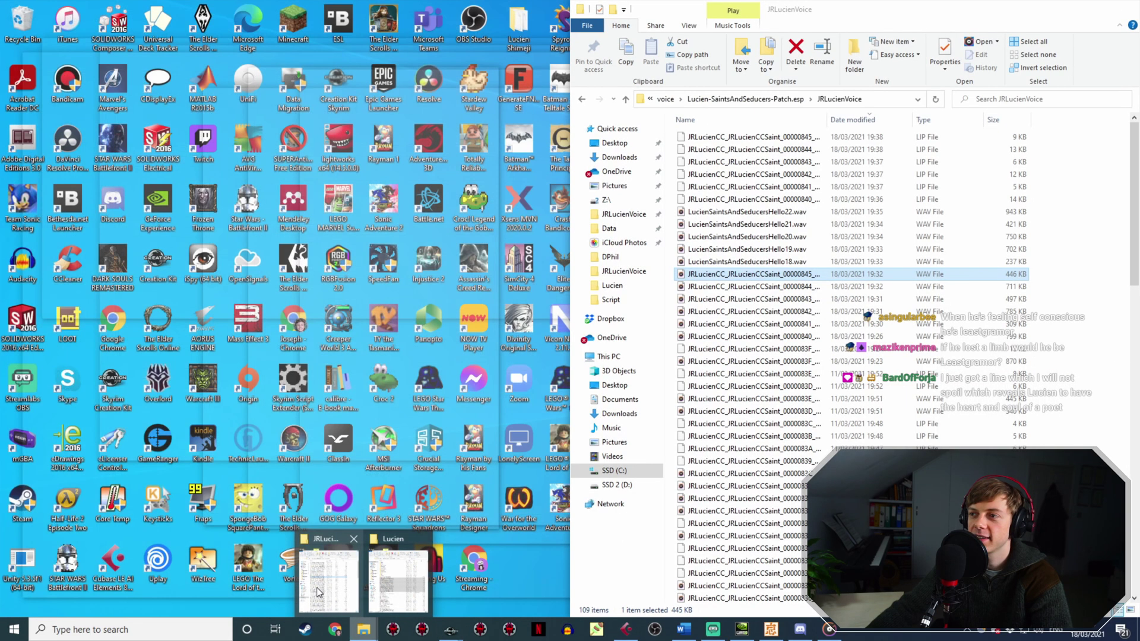
{"action": "left_click", "coordinate": [317, 592]}
{"action": "left_click", "coordinate": [799, 261]}
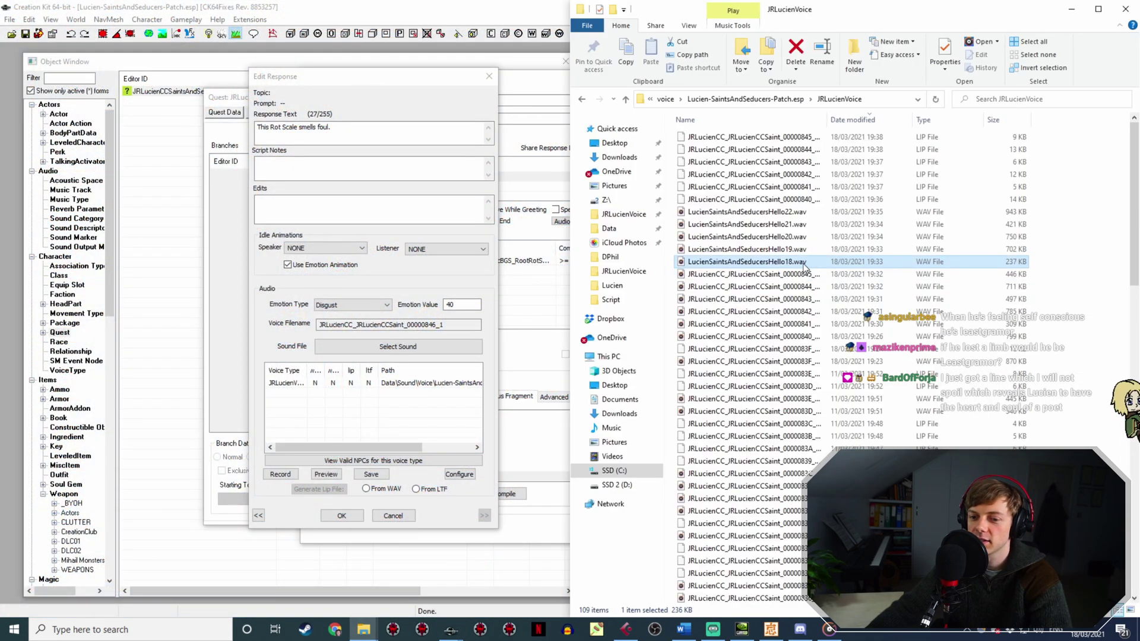
{"action": "left_click", "coordinate": [800, 263]}
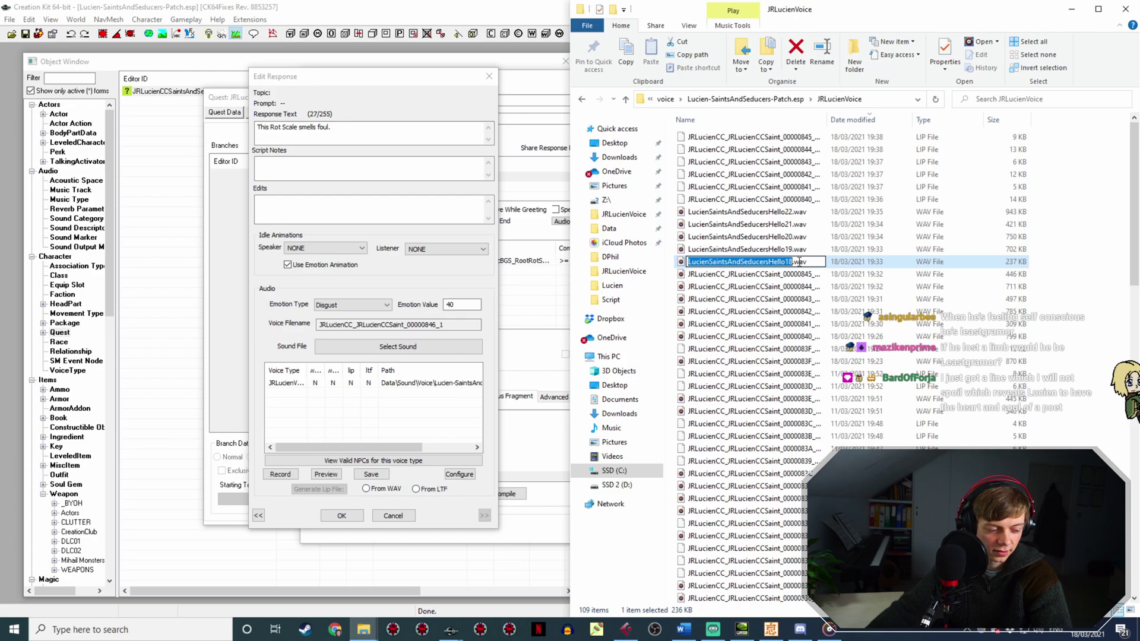
{"action": "type", "text": "JRLucienCC_JRLucienCCSaint_00000846_1"}
Reopen the "This Rot Scale smells foul" response, generate its lip file from the WAV and accept the response and topic info.
{"action": "left_click", "coordinate": [393, 515]}
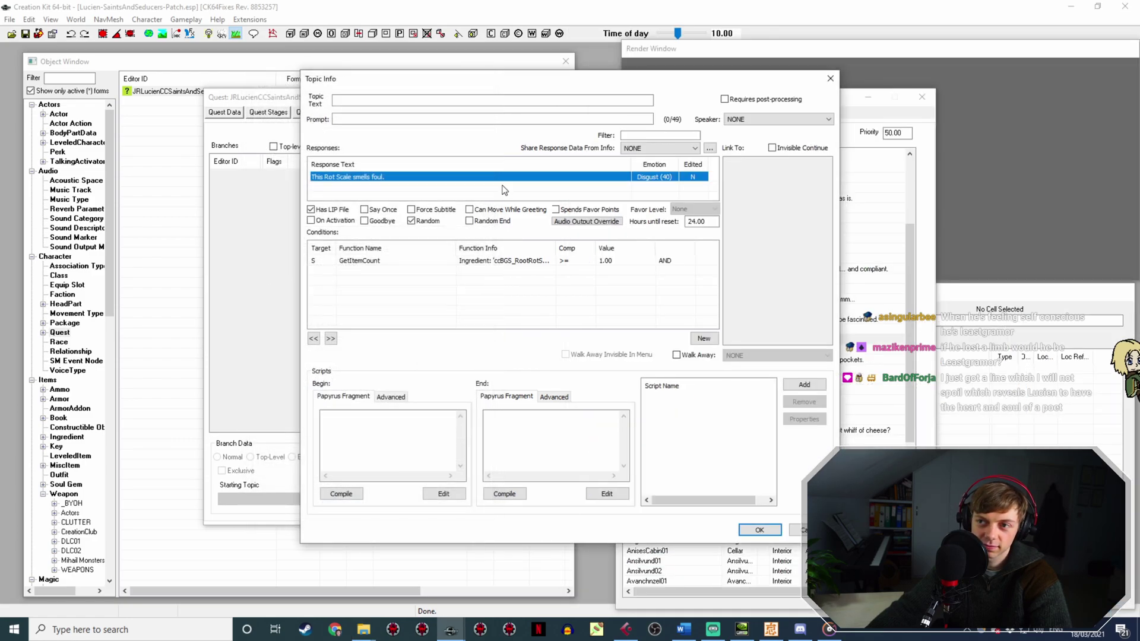
{"action": "double_click", "coordinate": [505, 177]}
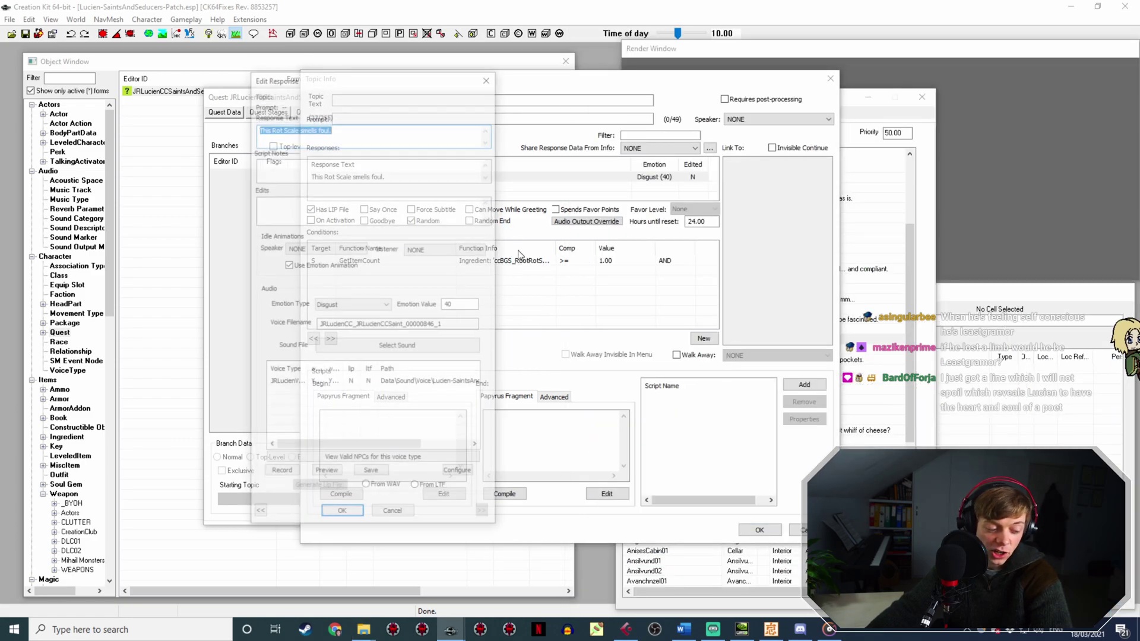
{"action": "left_click", "coordinate": [409, 383]}
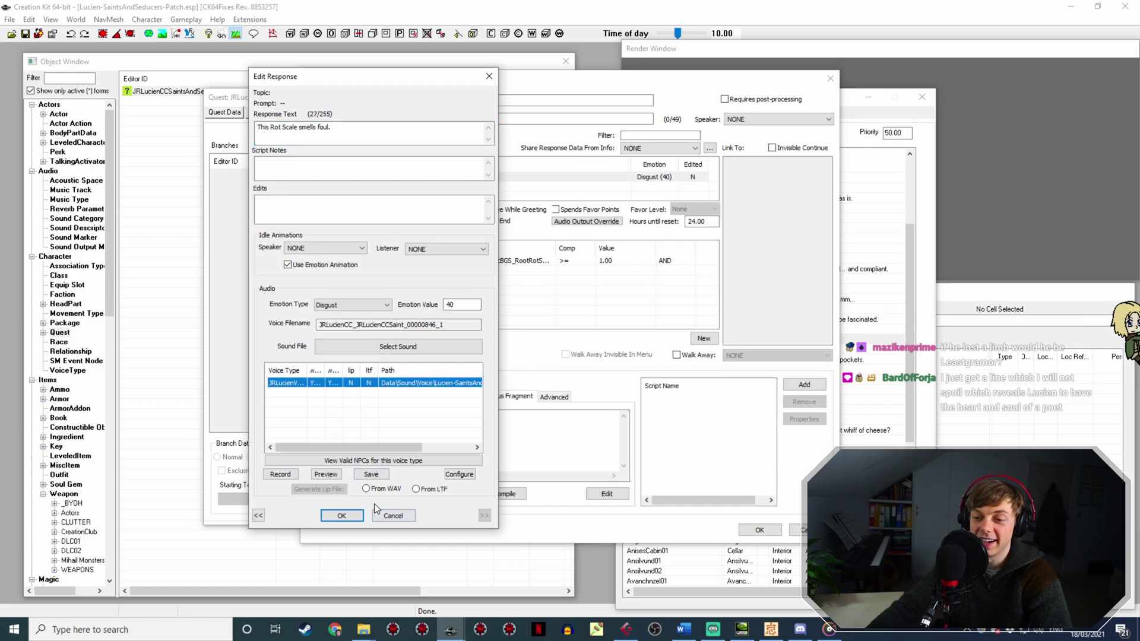
{"action": "left_click", "coordinate": [383, 489]}
{"action": "left_click", "coordinate": [325, 517]}
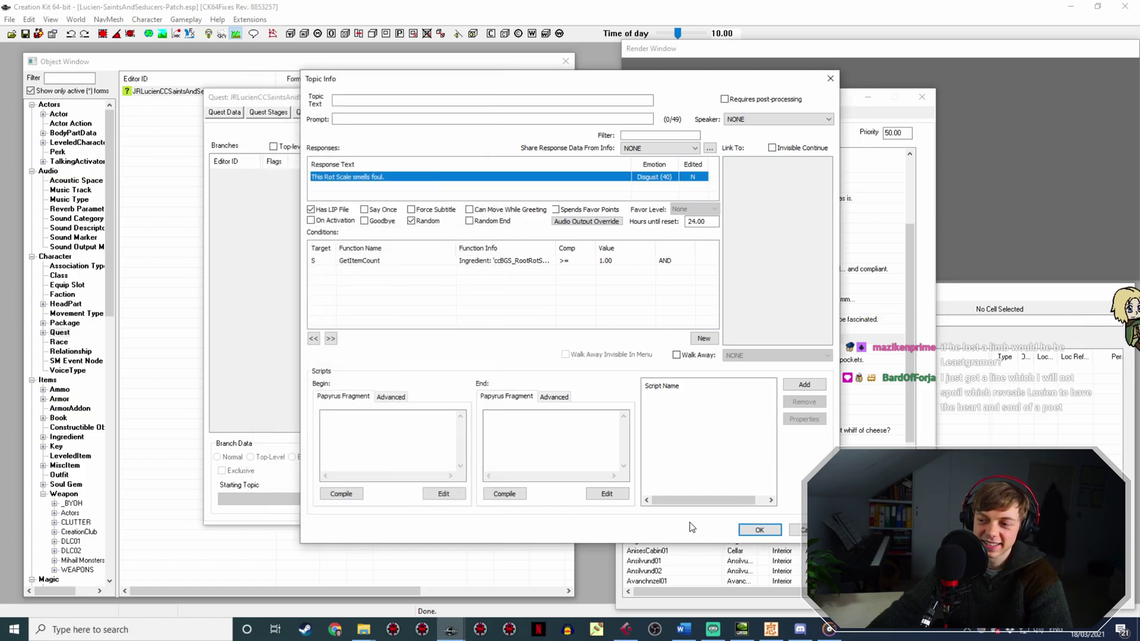
{"action": "left_click", "coordinate": [760, 530]}
Copy the voice filename of the "This Screaming Maw stuff" response and rename LucienSaintsAndSeducersHello19.wav in JRLucienVoice to JRLucienCC_JRLucienCCSaint_00000847_1.
{"action": "double_click", "coordinate": [495, 349]}
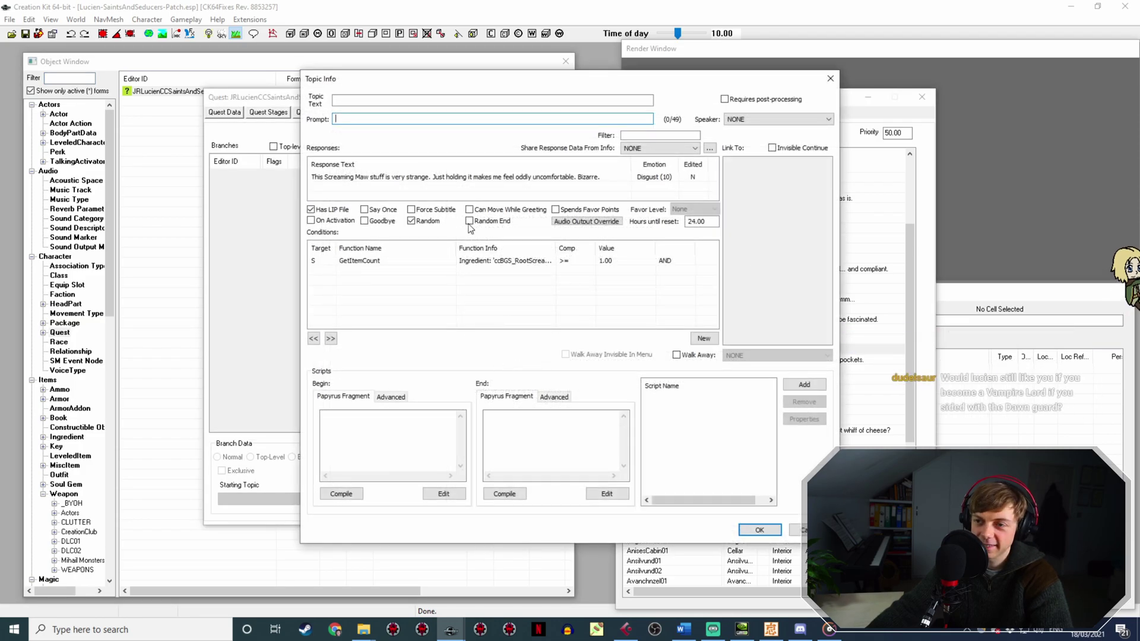
{"action": "left_click", "coordinate": [499, 178]}
{"action": "double_click", "coordinate": [497, 178]}
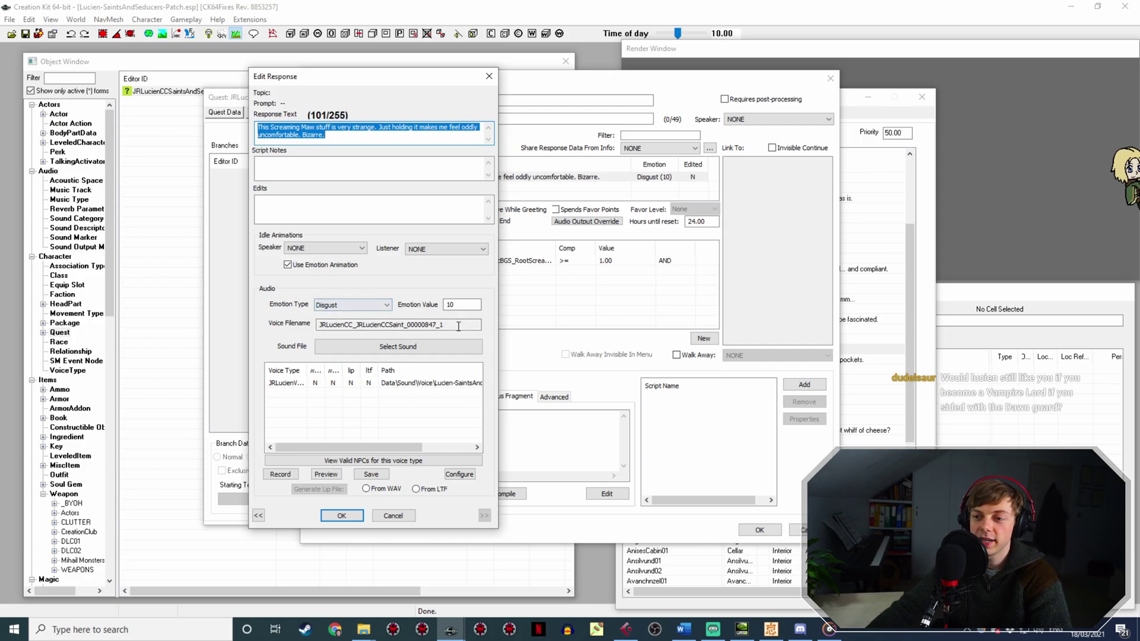
{"action": "left_click_drag", "start_coordinate": [478, 325], "coordinate": [319, 325]}
{"action": "left_click", "coordinate": [363, 631]}
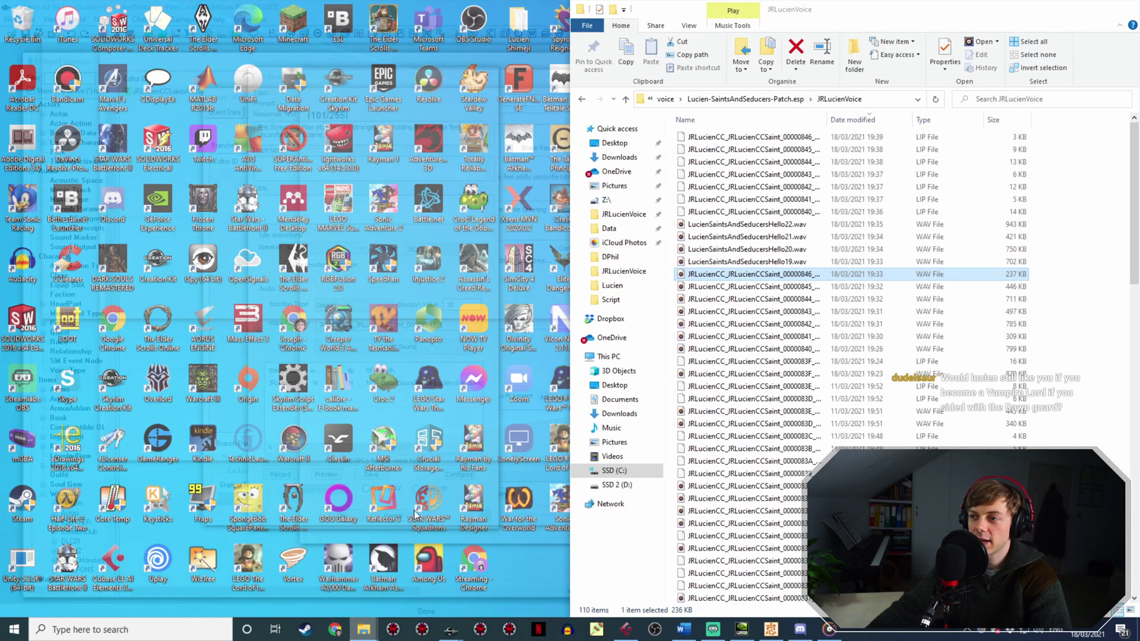
{"action": "left_click", "coordinate": [394, 579]}
{"action": "left_click", "coordinate": [831, 263]}
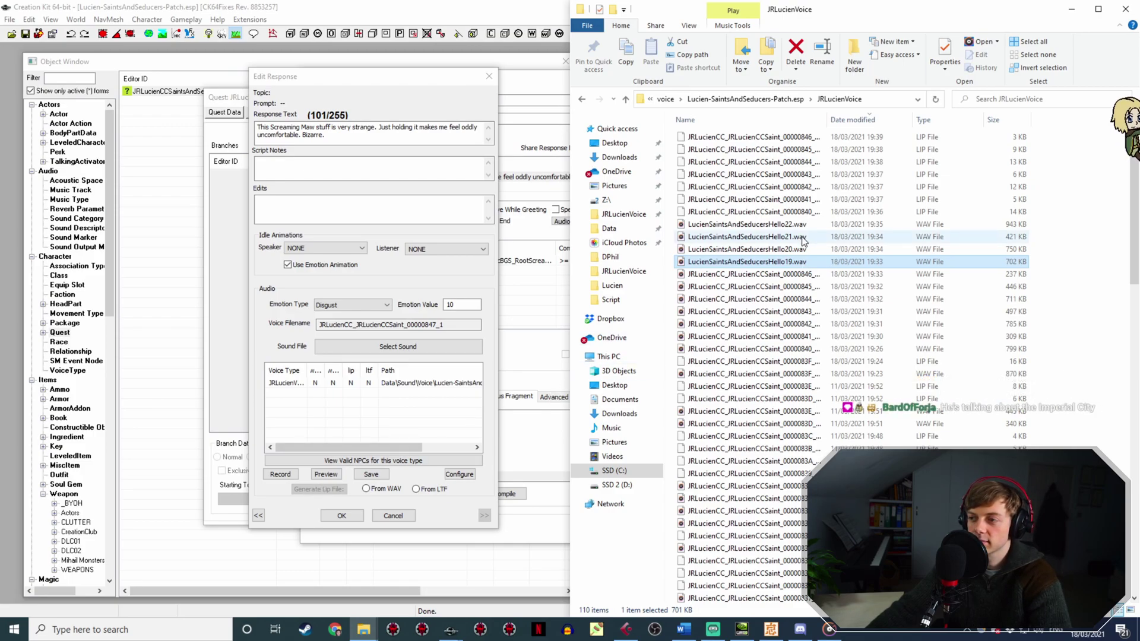
{"action": "key", "text": "F2"}
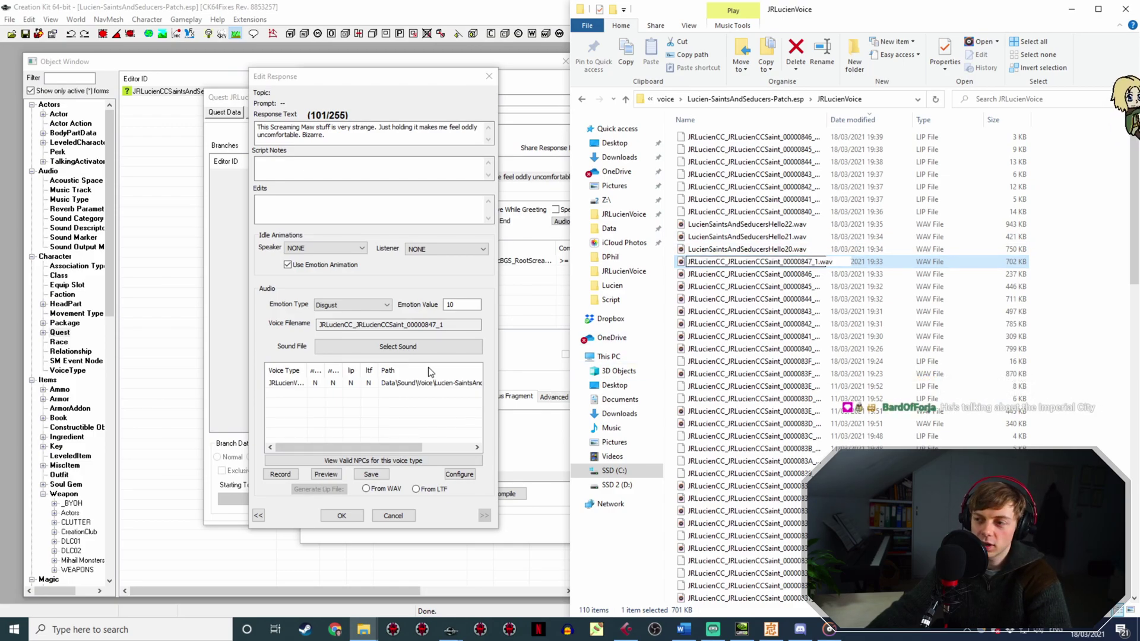
Reopen the "This Screaming Maw stuff" response, generate its lip file from the WAV and accept the response and topic info.
{"action": "left_click", "coordinate": [333, 517]}
{"action": "left_click", "coordinate": [341, 515]}
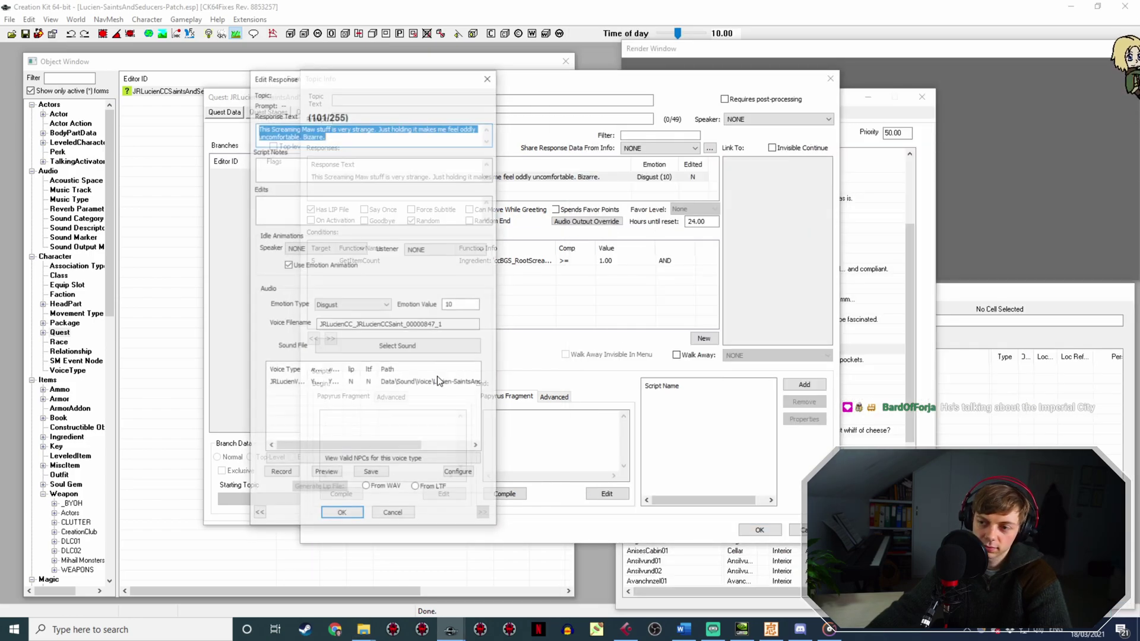
{"action": "left_click", "coordinate": [419, 383]}
{"action": "left_click", "coordinate": [383, 487]}
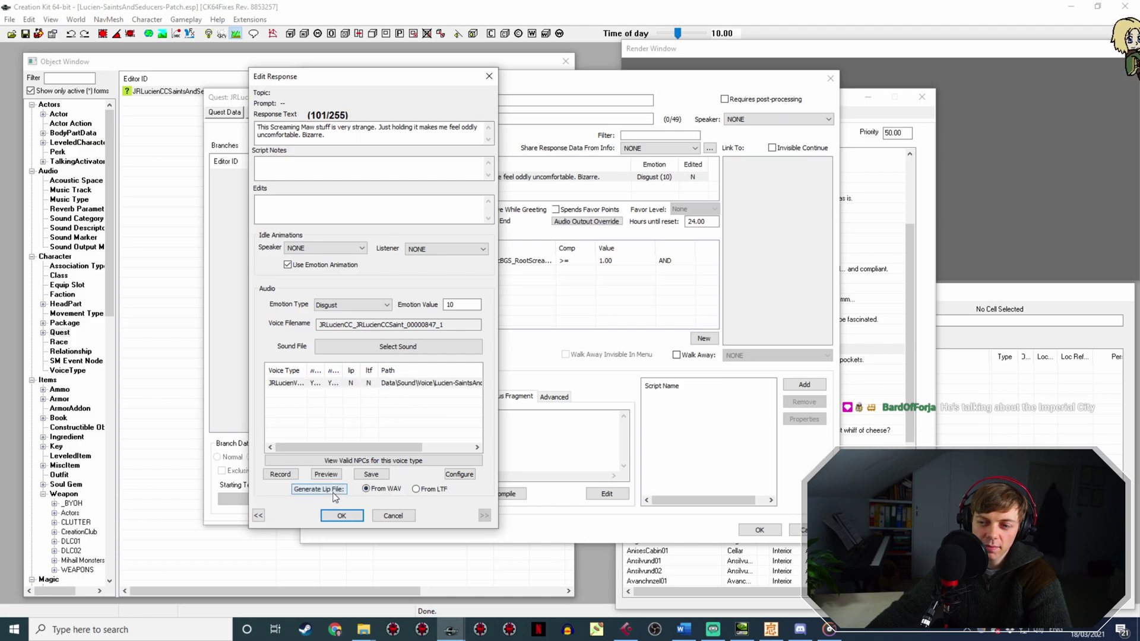
{"action": "left_click", "coordinate": [342, 515]}
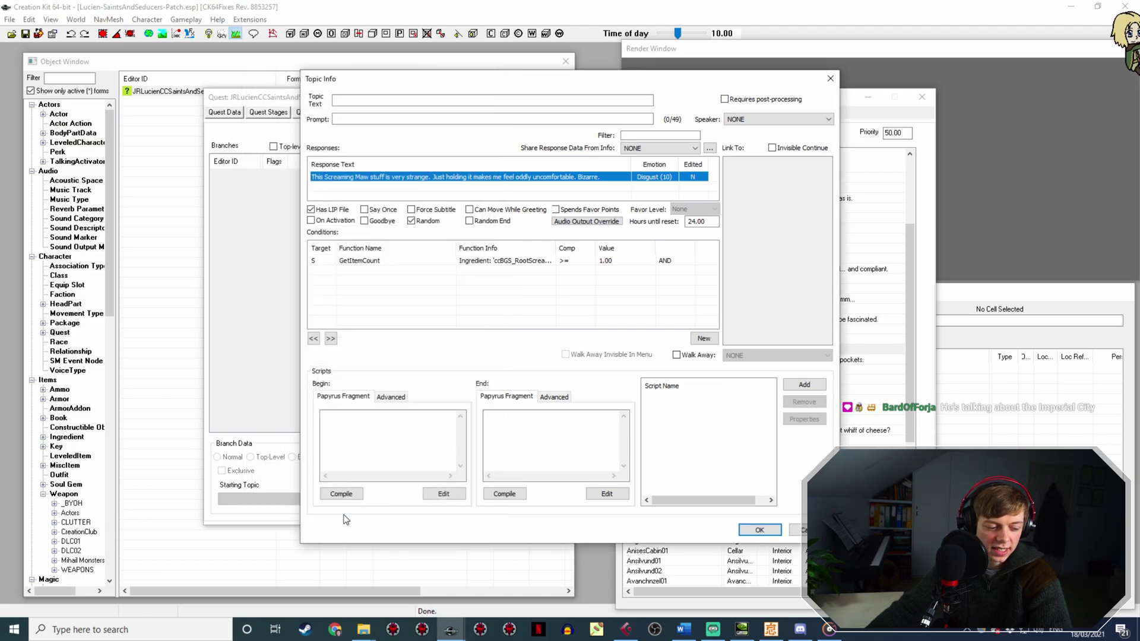
{"action": "left_click", "coordinate": [760, 529]}
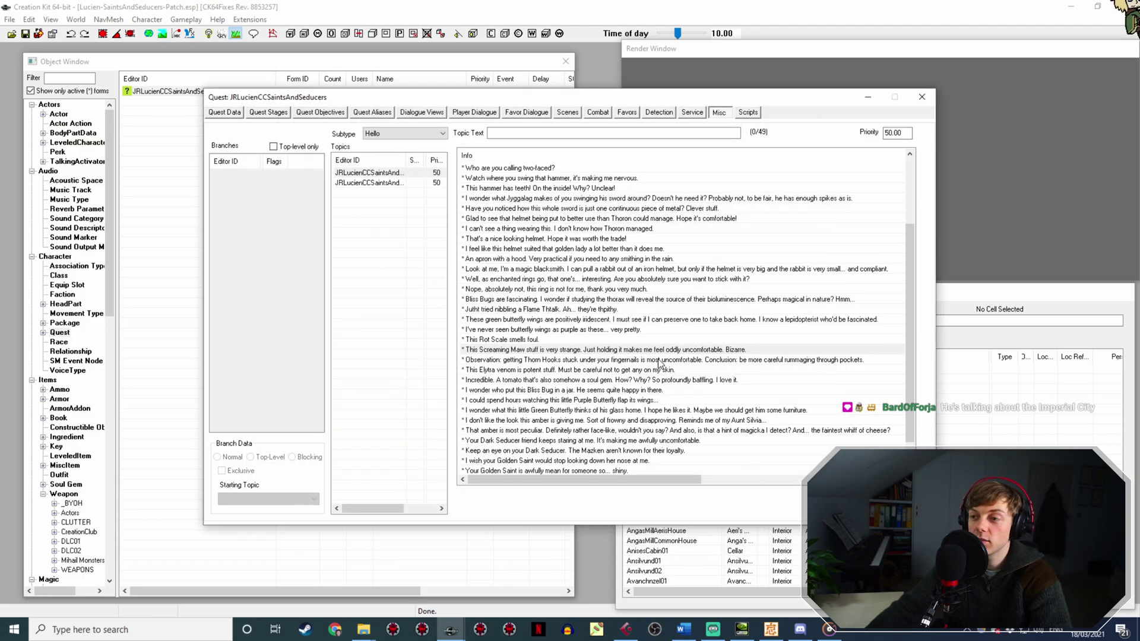
Copy the voice filename of the "Observation: getting Thorn Hooks stuck" response and rename LucienSaintsAndSeducersHello20.wav in JRLucienVoice to JRLucienCC_JRLucienCCSaint_00000848_1.
{"action": "double_click", "coordinate": [610, 360]}
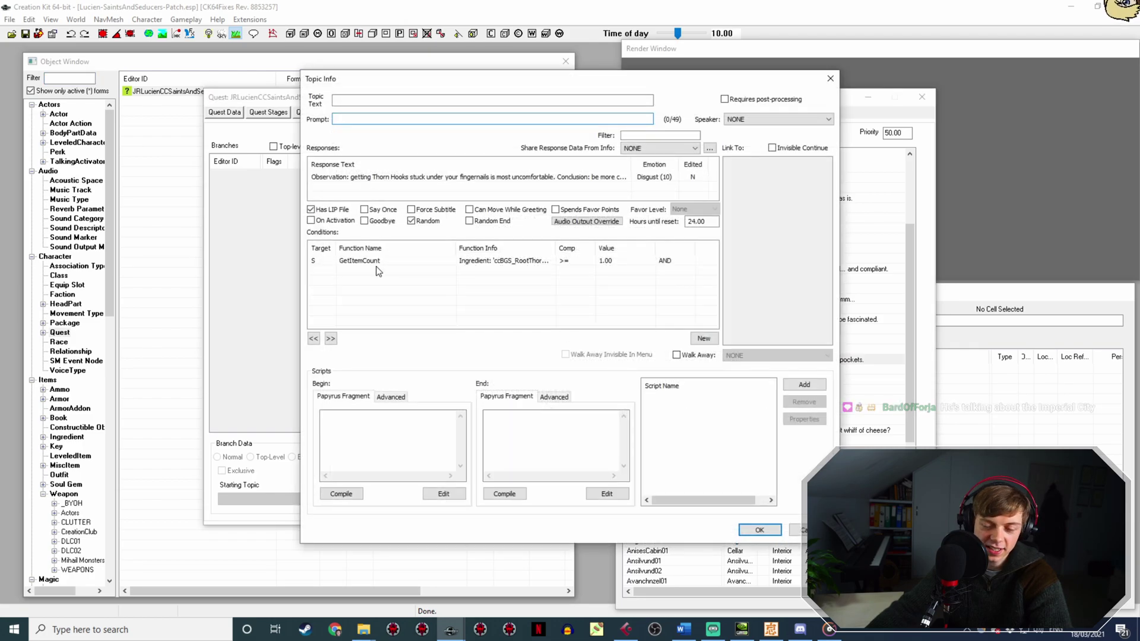
{"action": "double_click", "coordinate": [395, 176]}
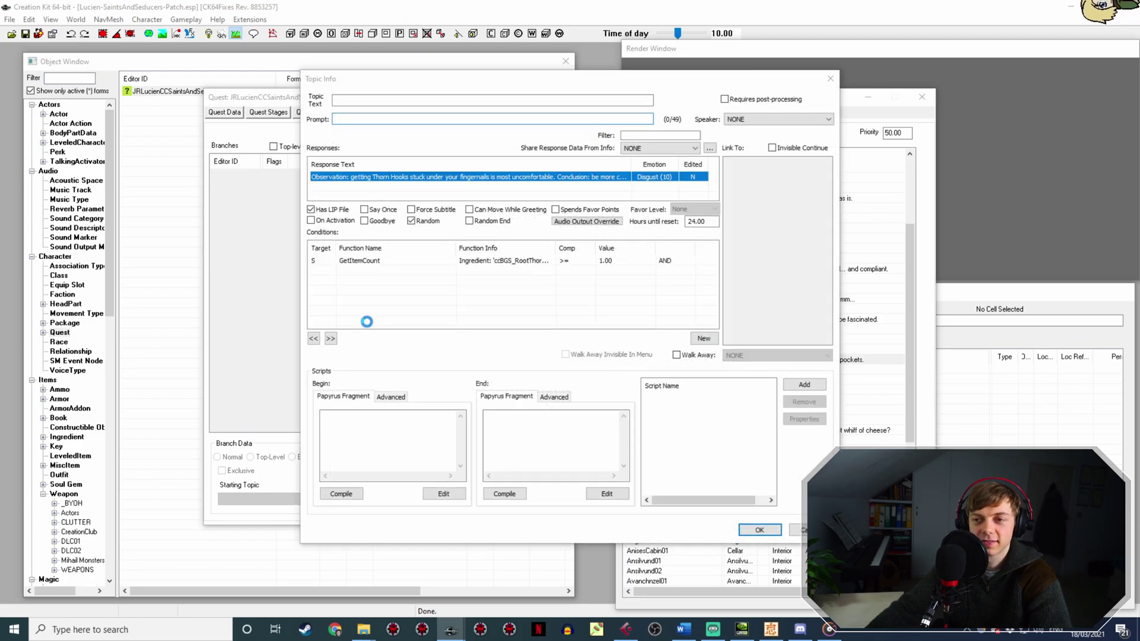
{"action": "left_click_drag", "start_coordinate": [468, 326], "coordinate": [278, 325]}
{"action": "key", "text": "ctrl+c"}
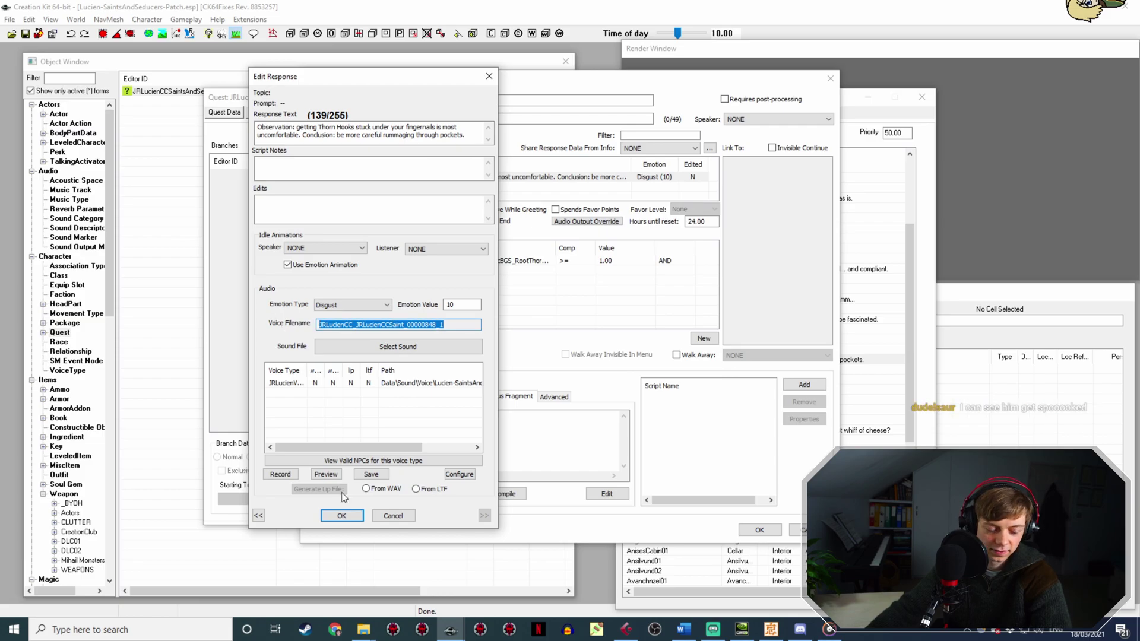
{"action": "mouse_move", "coordinate": [364, 629]}
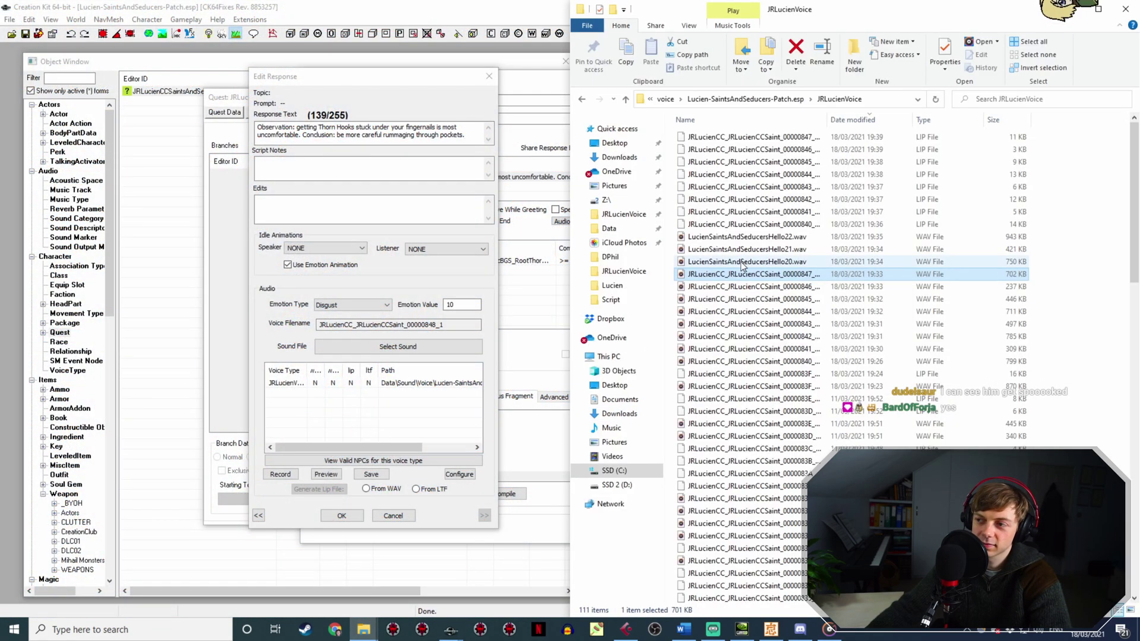
{"action": "left_click", "coordinate": [759, 262]}
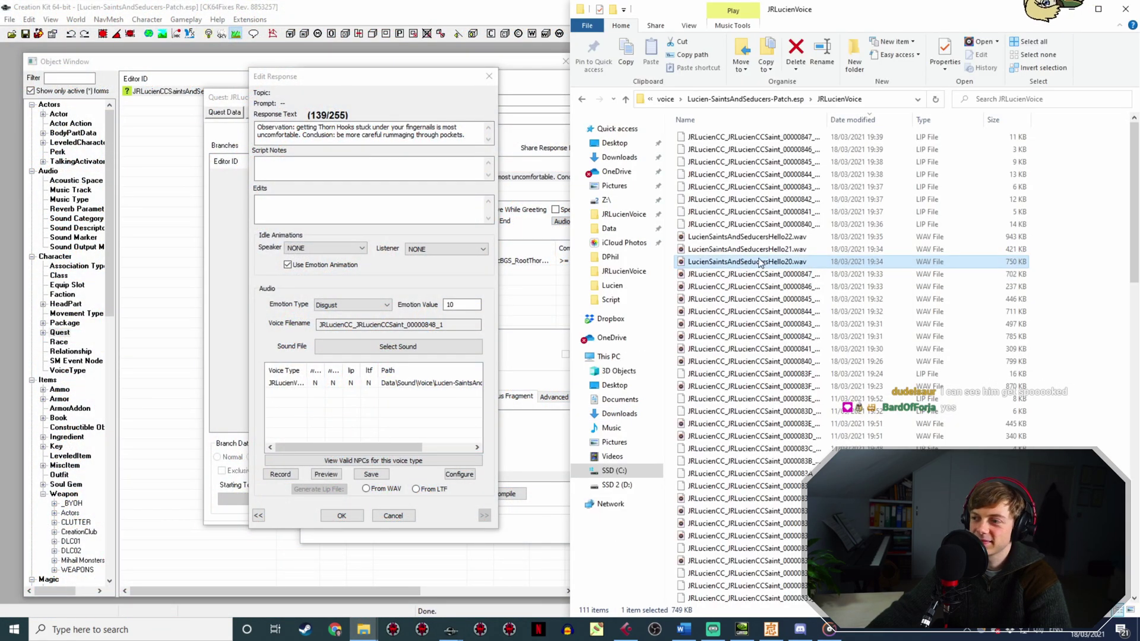
{"action": "key", "text": "F2"}
{"action": "key", "text": "ctrl+v"}
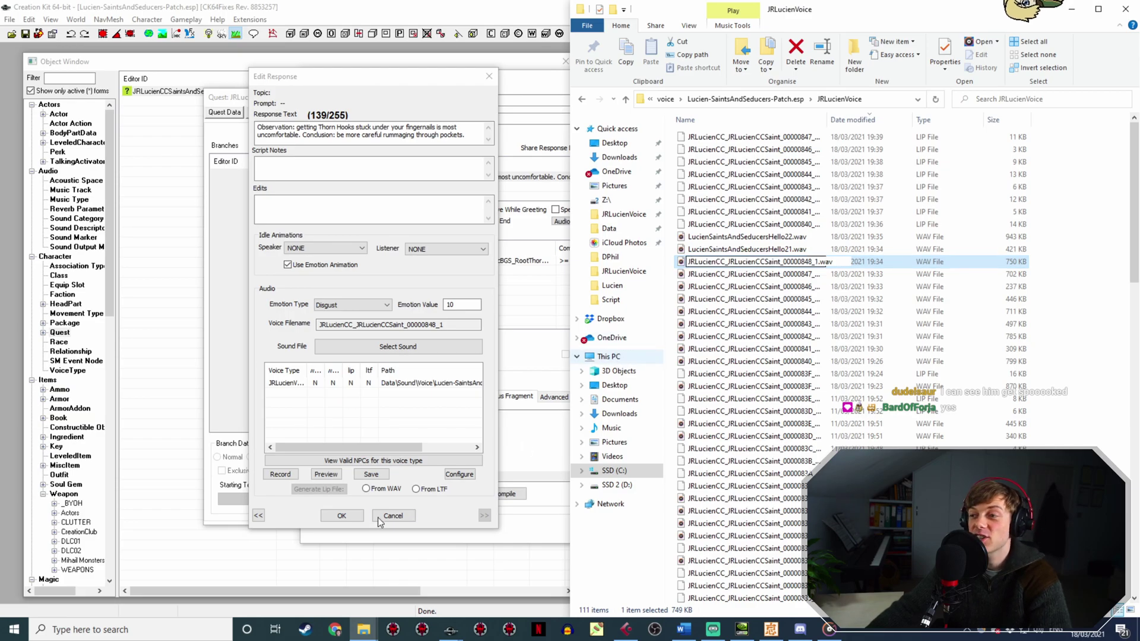
Reopen the "Observation: getting Thorn Hooks stuck" response, generate its lip file from the WAV and accept the response and topic info.
{"action": "left_click", "coordinate": [328, 518]}
{"action": "double_click", "coordinate": [474, 177]}
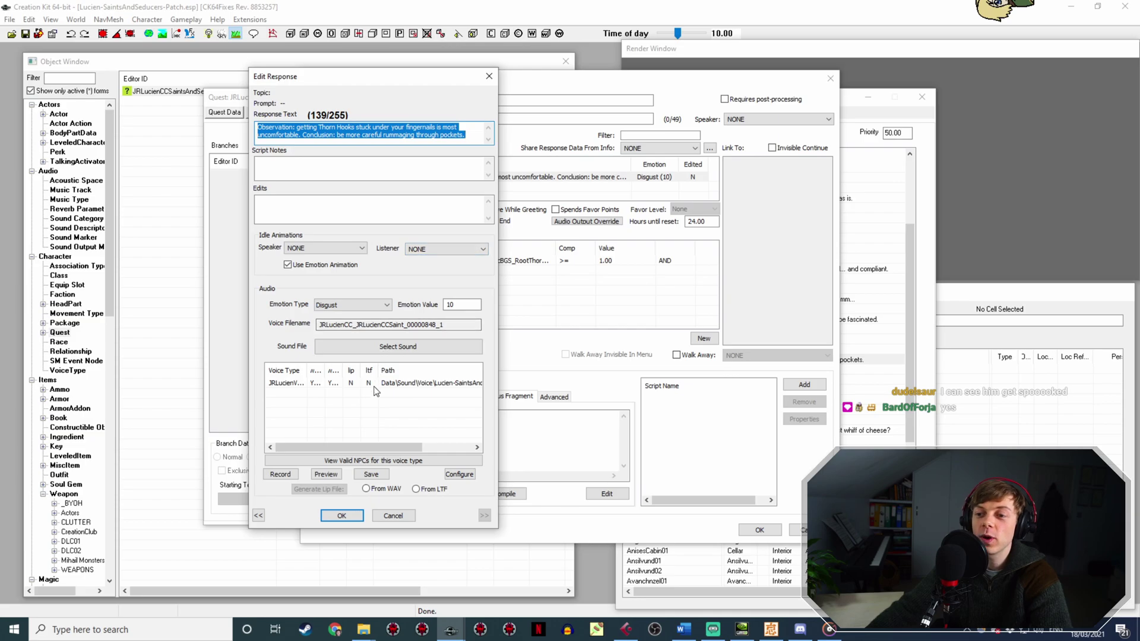
{"action": "left_click", "coordinate": [379, 492]}
{"action": "left_click", "coordinate": [336, 489]}
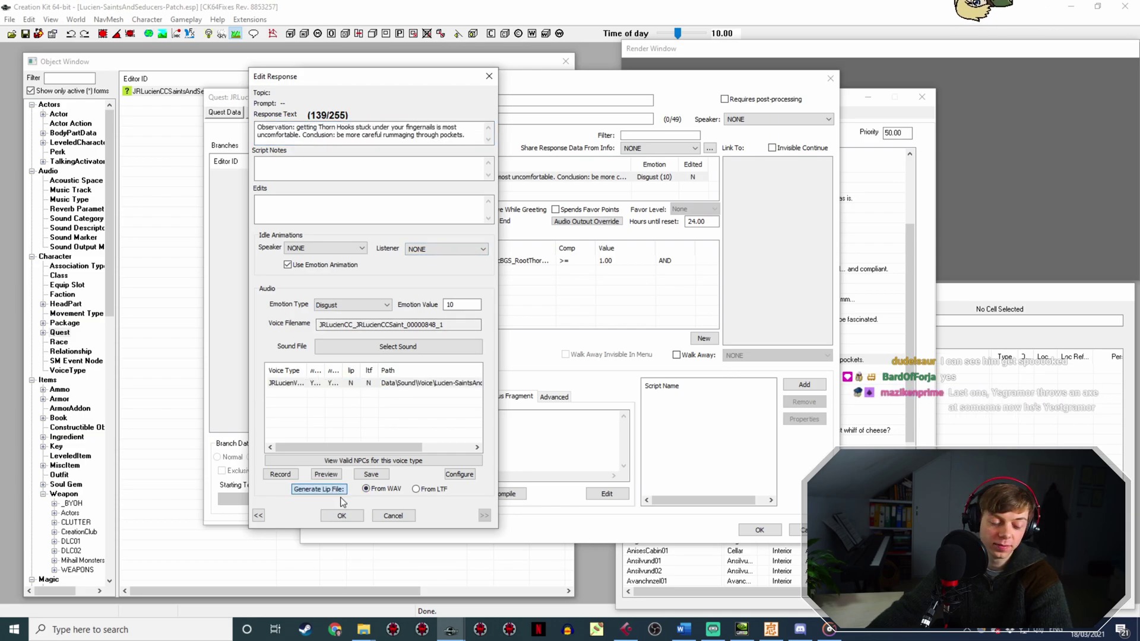
{"action": "left_click", "coordinate": [343, 516]}
{"action": "left_click", "coordinate": [759, 530]}
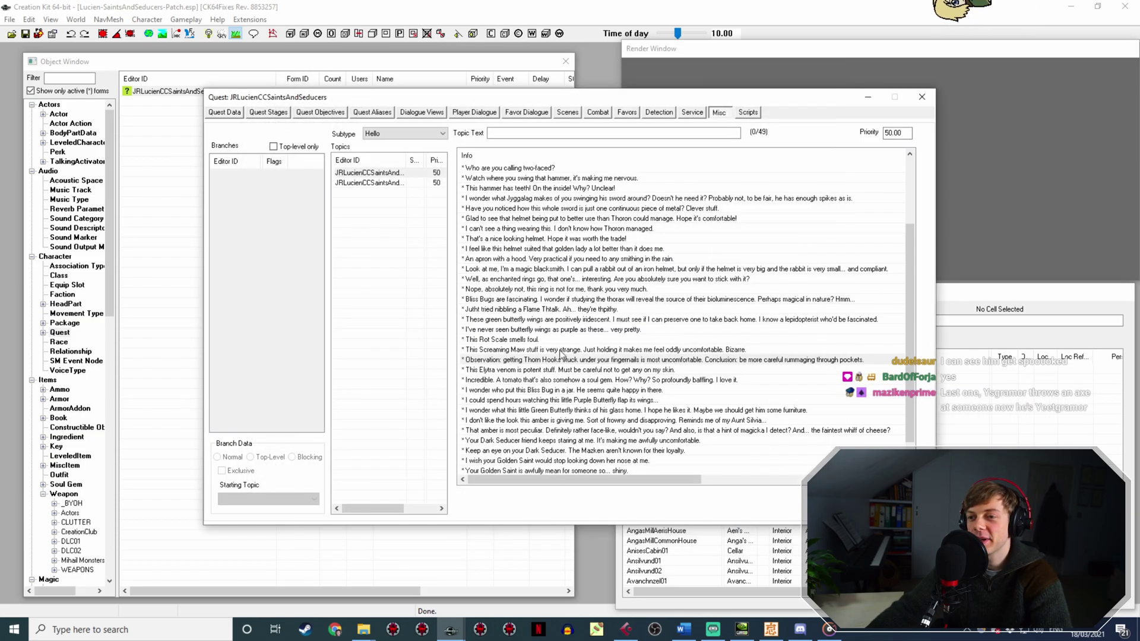
Copy the voice filename of the "This Elytra venom is potent stuff" response and rename LucienSaintsAndSeducersHello21.wav in JRLucienVoice to JRLucienCC_JRLucienCCSaint_00000849_1.
{"action": "double_click", "coordinate": [486, 450]}
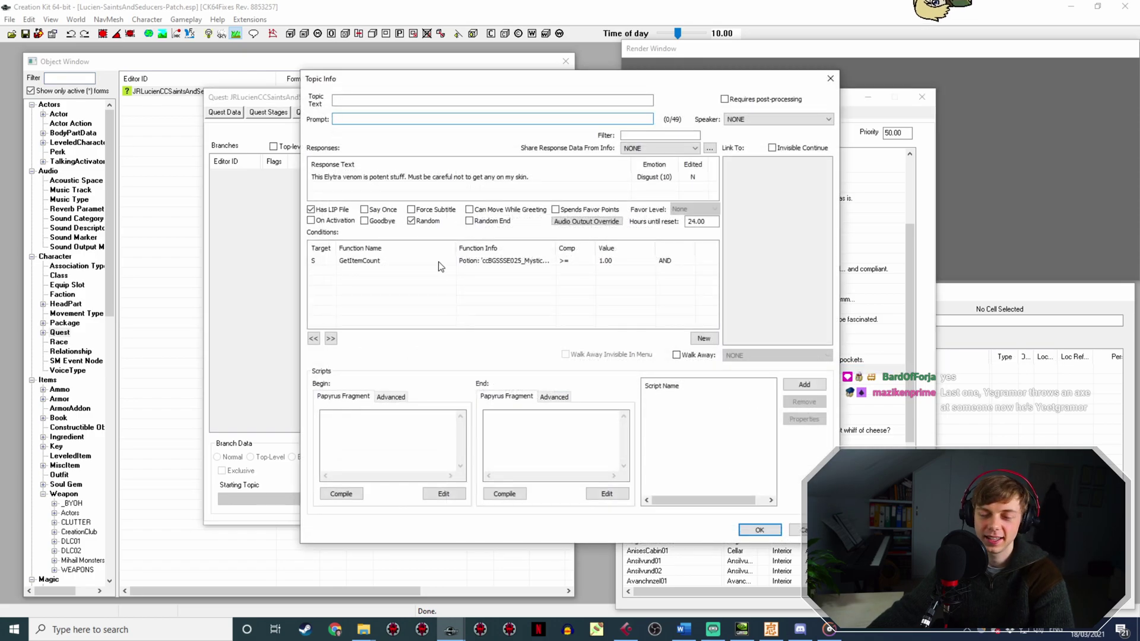
{"action": "double_click", "coordinate": [427, 176]}
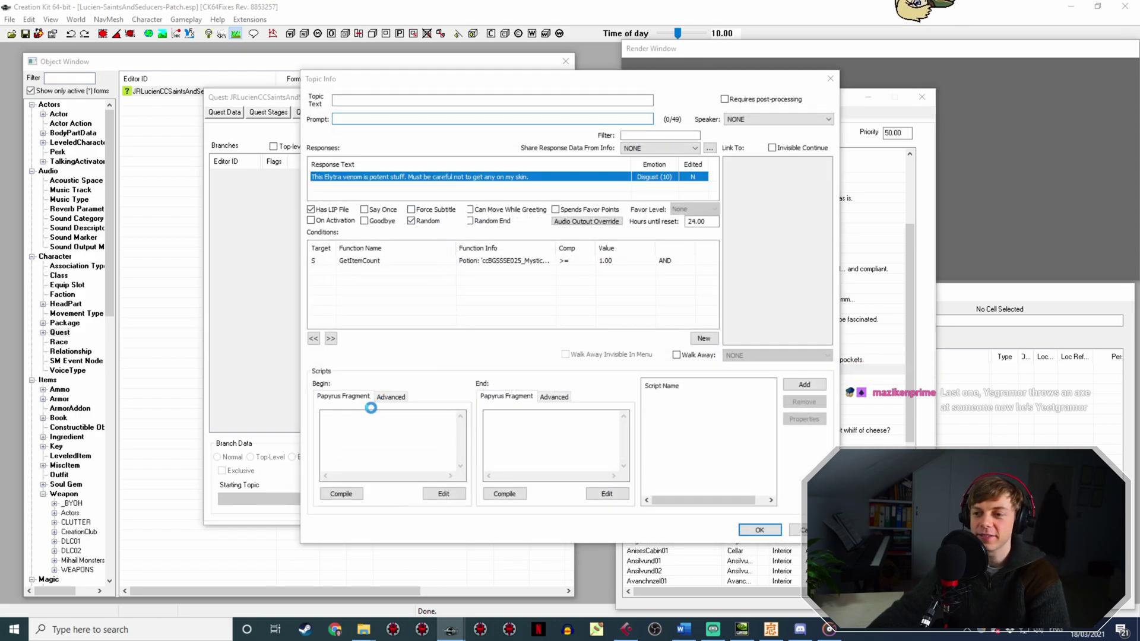
{"action": "left_click_drag", "start_coordinate": [453, 326], "coordinate": [308, 326]}
{"action": "key", "text": "ctrl+c"}
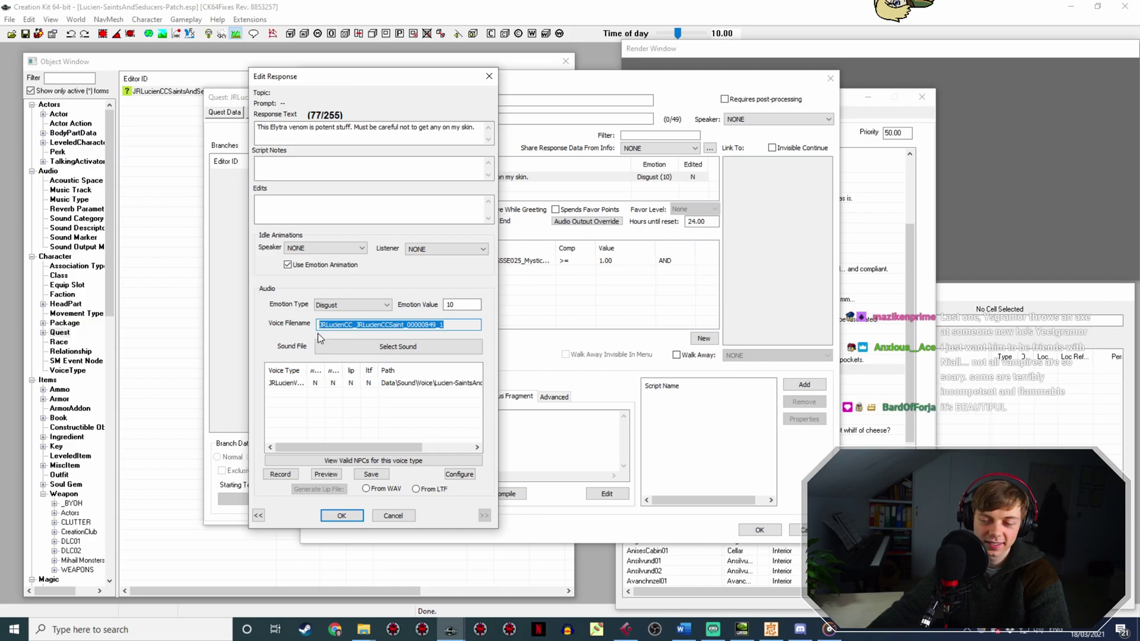
{"action": "left_click", "coordinate": [364, 629]}
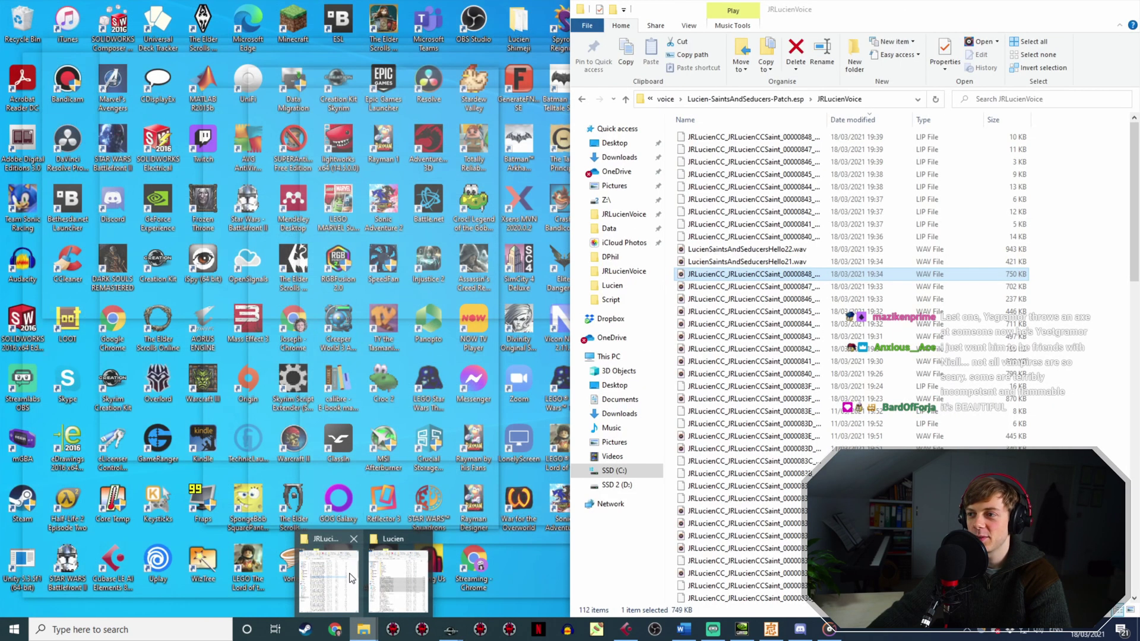
{"action": "left_click", "coordinate": [354, 573]}
{"action": "left_click", "coordinate": [806, 262]}
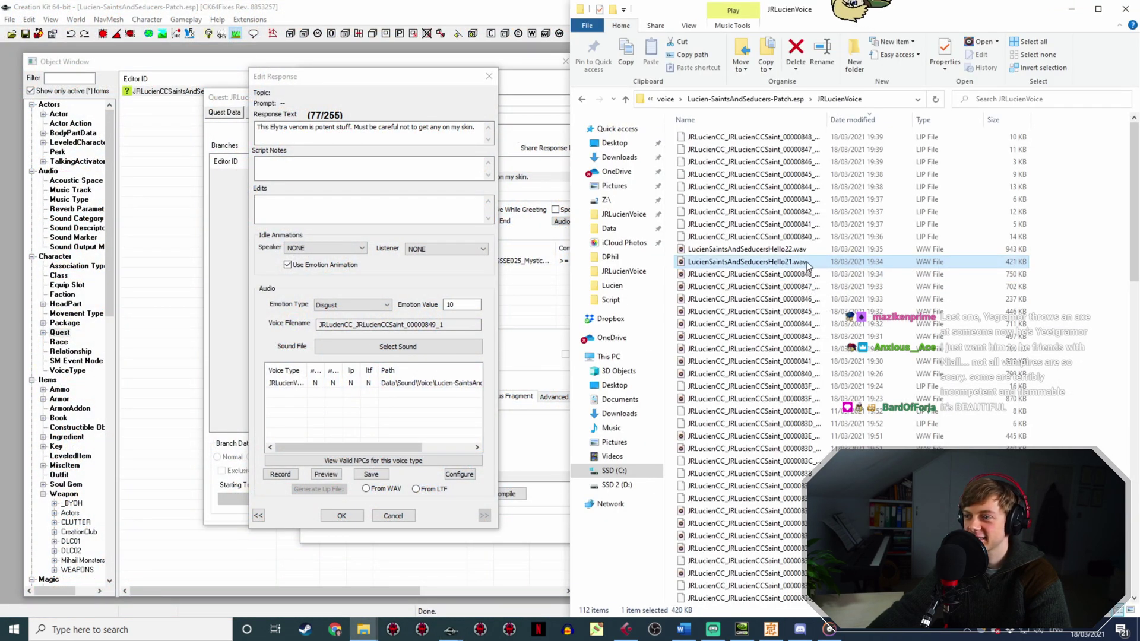
{"action": "key", "text": "F2"}
{"action": "key", "text": "ctrl+v"}
{"action": "key", "text": "Return"}
Reopen the "This Elytra venom is potent stuff" response, generate its lip file from the WAV and accept the response and topic info.
{"action": "left_click", "coordinate": [342, 520]}
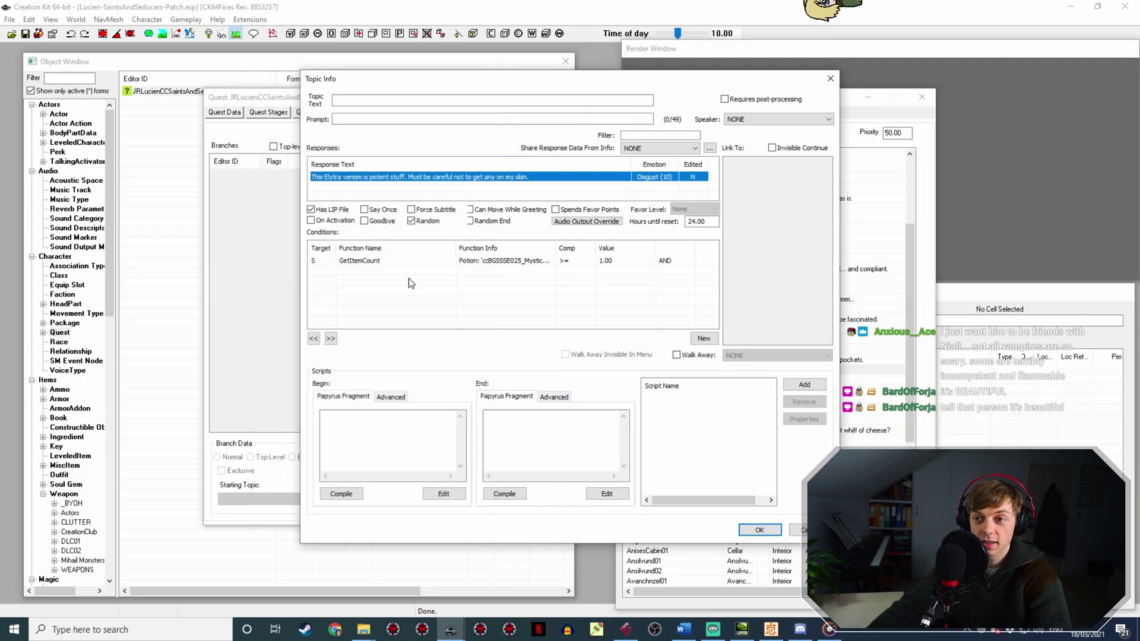
{"action": "double_click", "coordinate": [457, 177]}
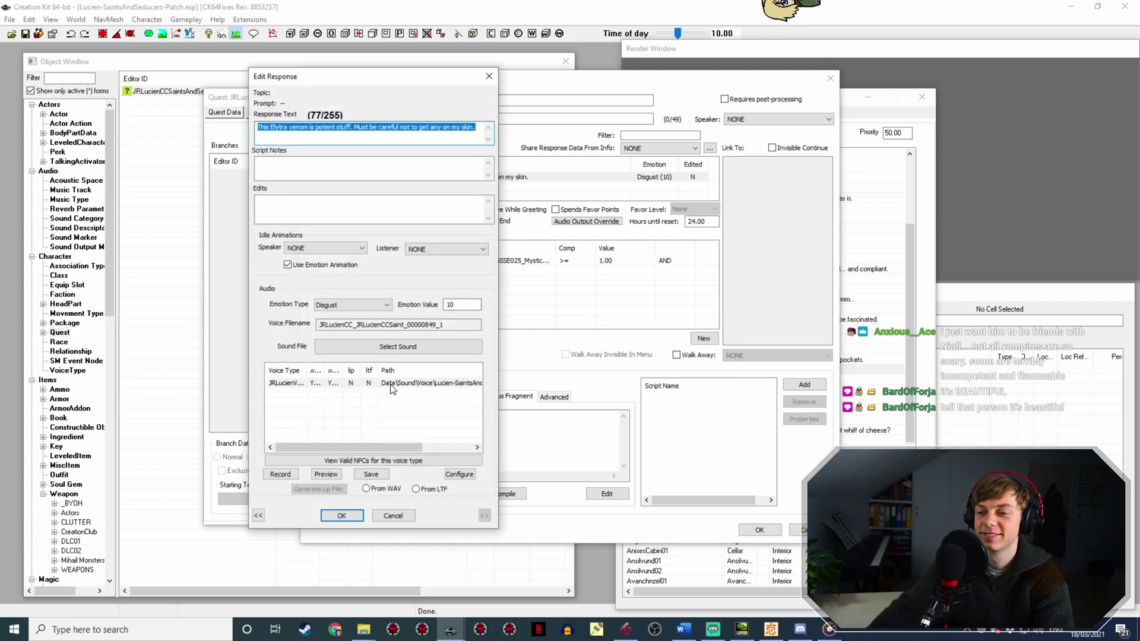
{"action": "left_click", "coordinate": [343, 514]}
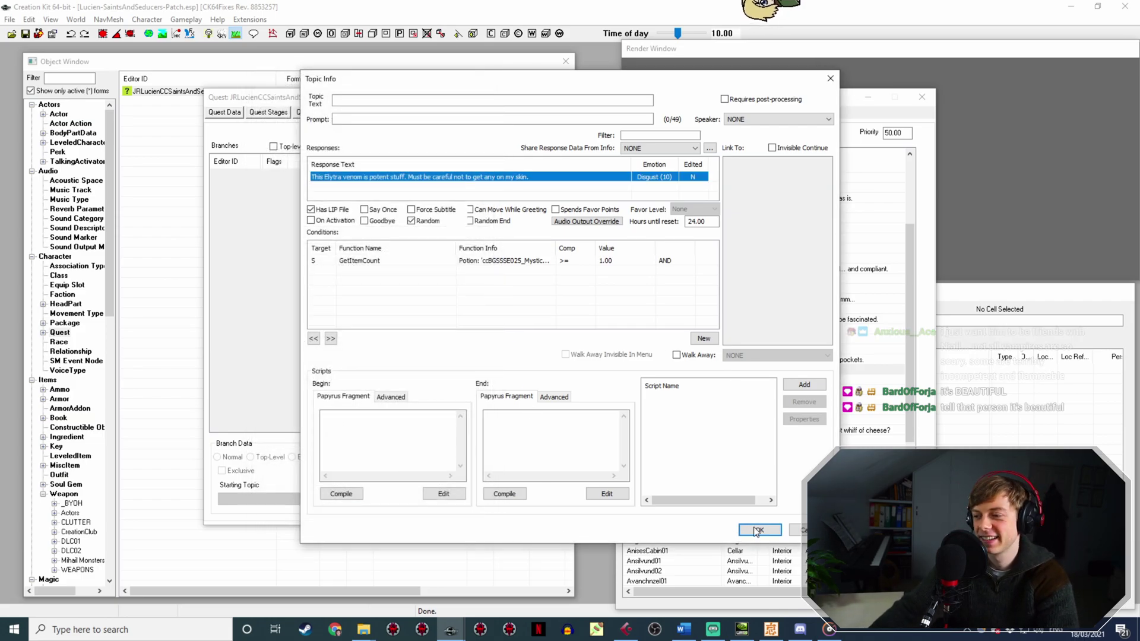
{"action": "left_click", "coordinate": [755, 530]}
Copy the voice filename of the "Incredible. A tomato" response and rename LucienSaintsAndSeducersHello22.wav in JRLucienVoice to JRLucienCC_JRLucienCCSaint_0000084A_1.
{"action": "left_click", "coordinate": [540, 380]}
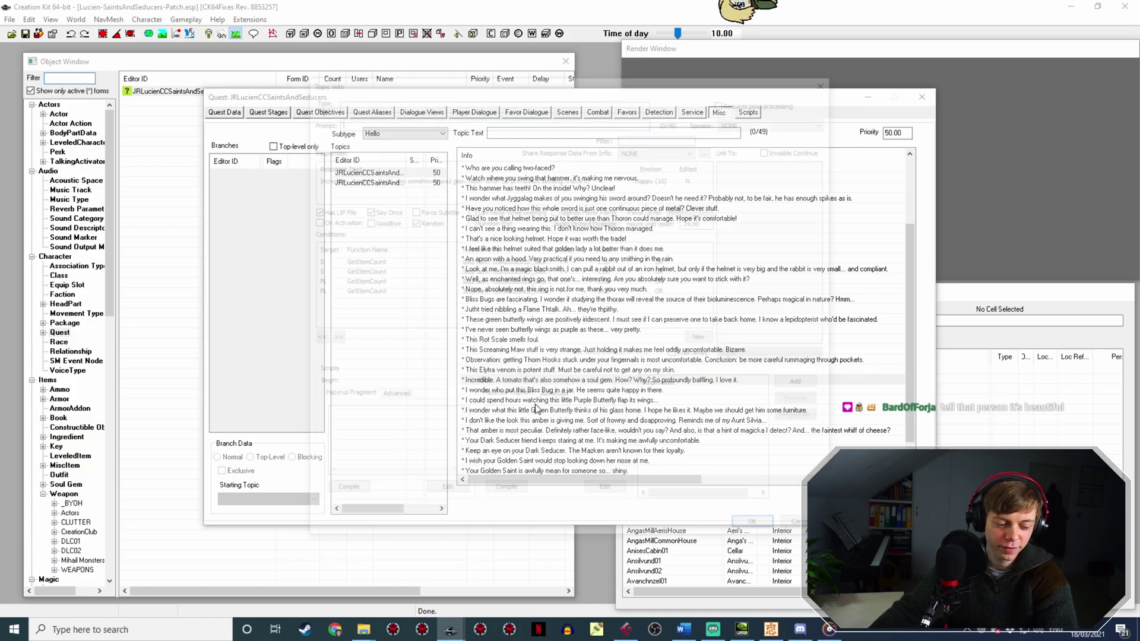
{"action": "double_click", "coordinate": [442, 178]}
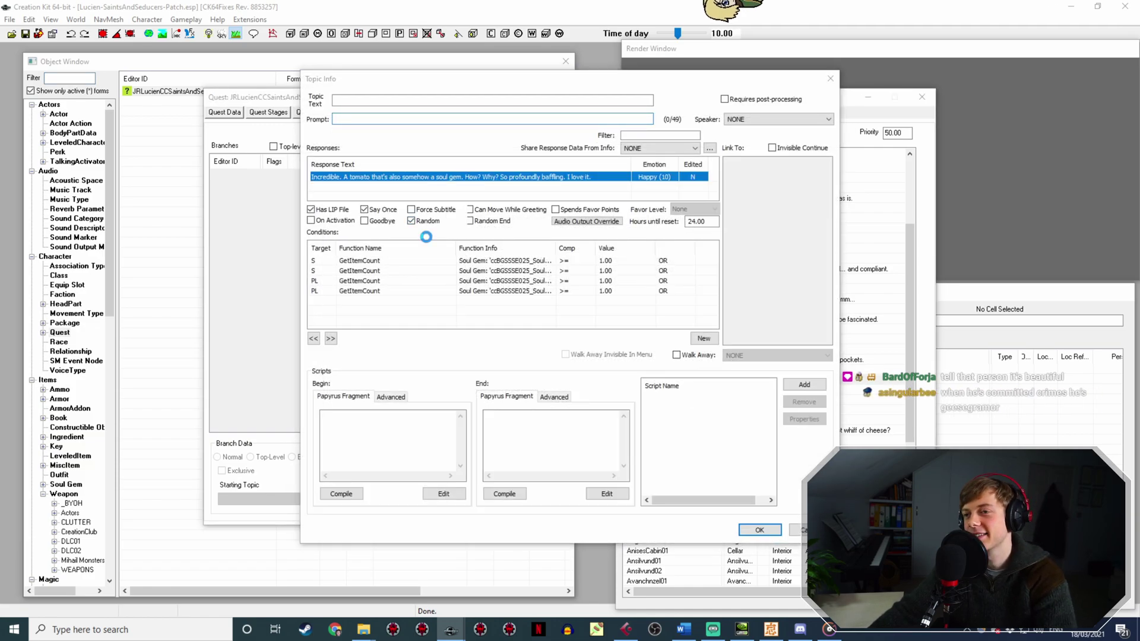
{"action": "left_click_drag", "start_coordinate": [446, 325], "coordinate": [230, 328]}
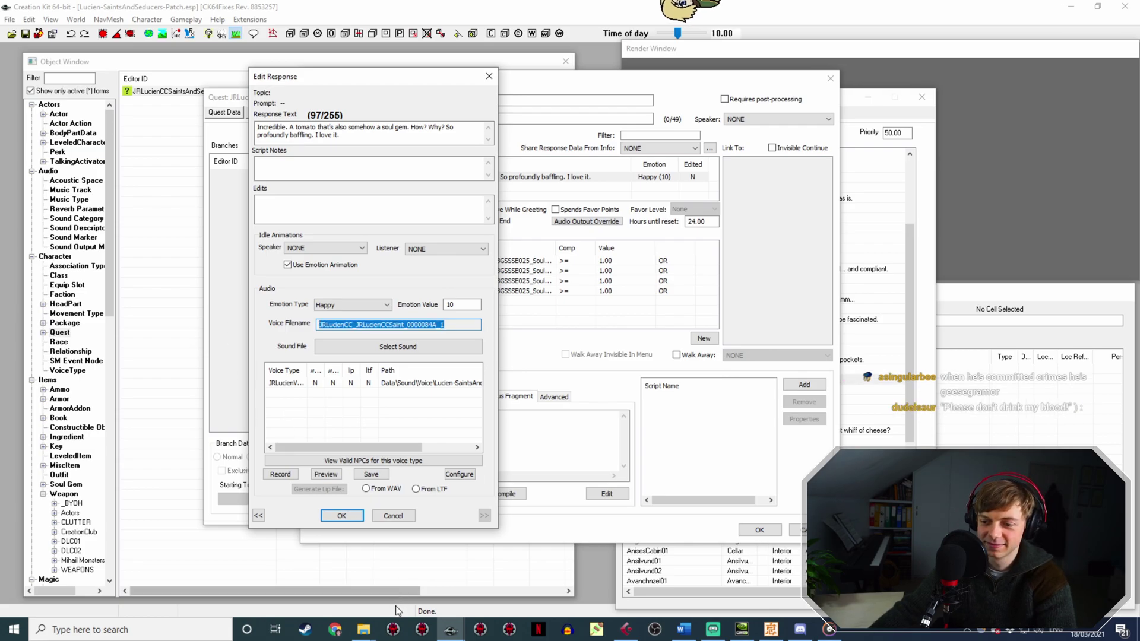
{"action": "left_click", "coordinate": [364, 632]}
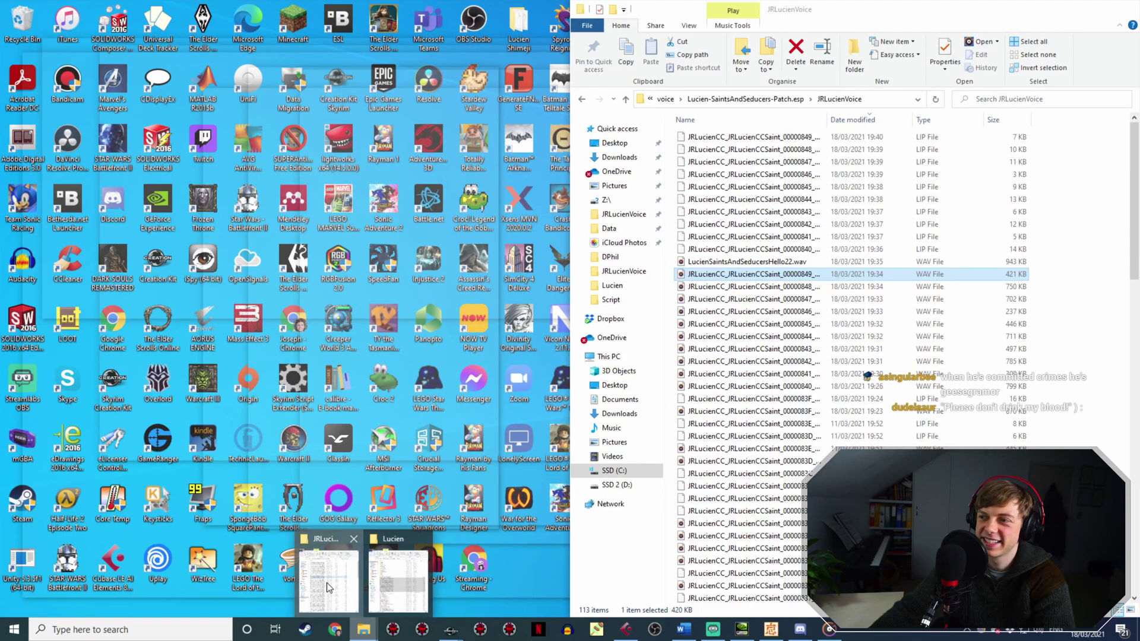
{"action": "left_click", "coordinate": [327, 582]}
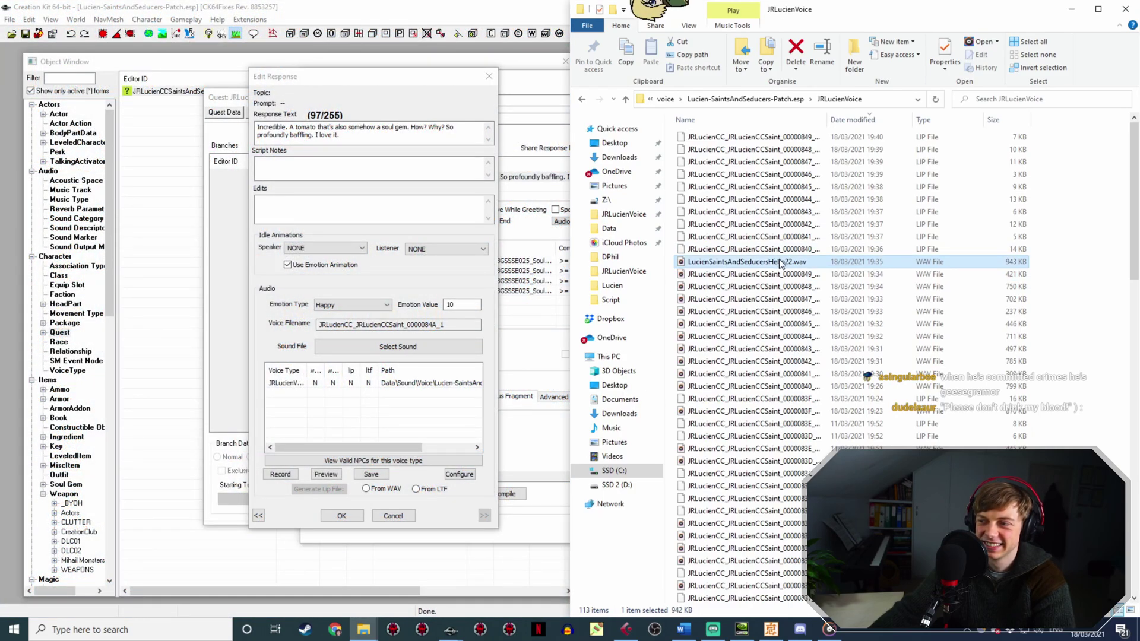
{"action": "left_click_drag", "start_coordinate": [736, 261], "coordinate": [368, 392]}
{"action": "left_click", "coordinate": [342, 515]}
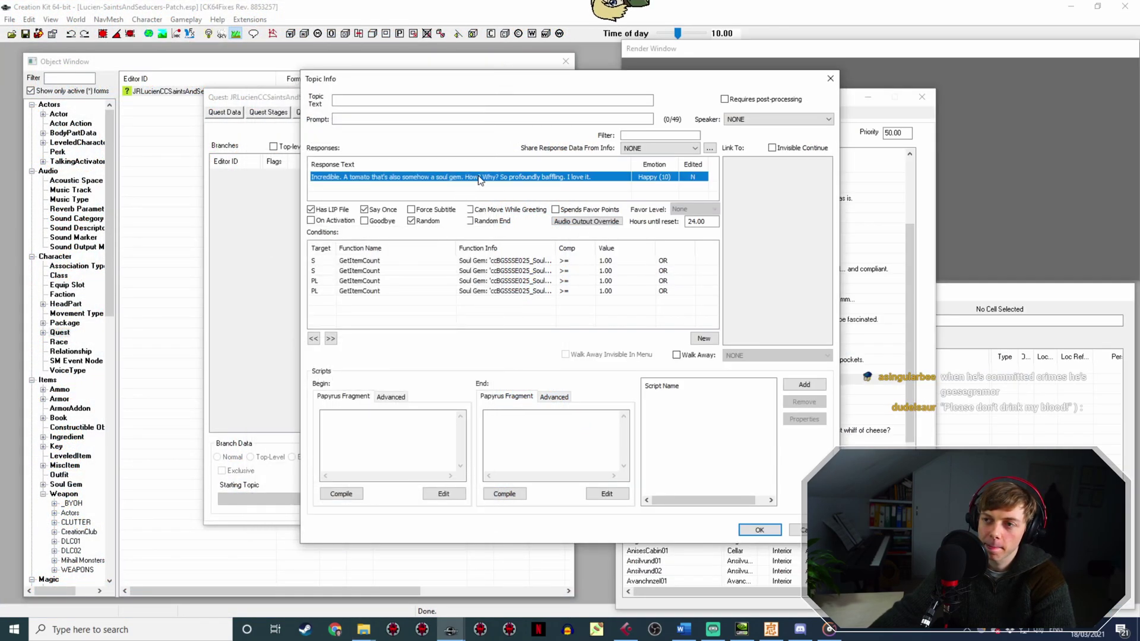
Reopen the "Incredible. A tomato" response, generate its lip file from the WAV and accept the response and topic info.
{"action": "double_click", "coordinate": [368, 177]}
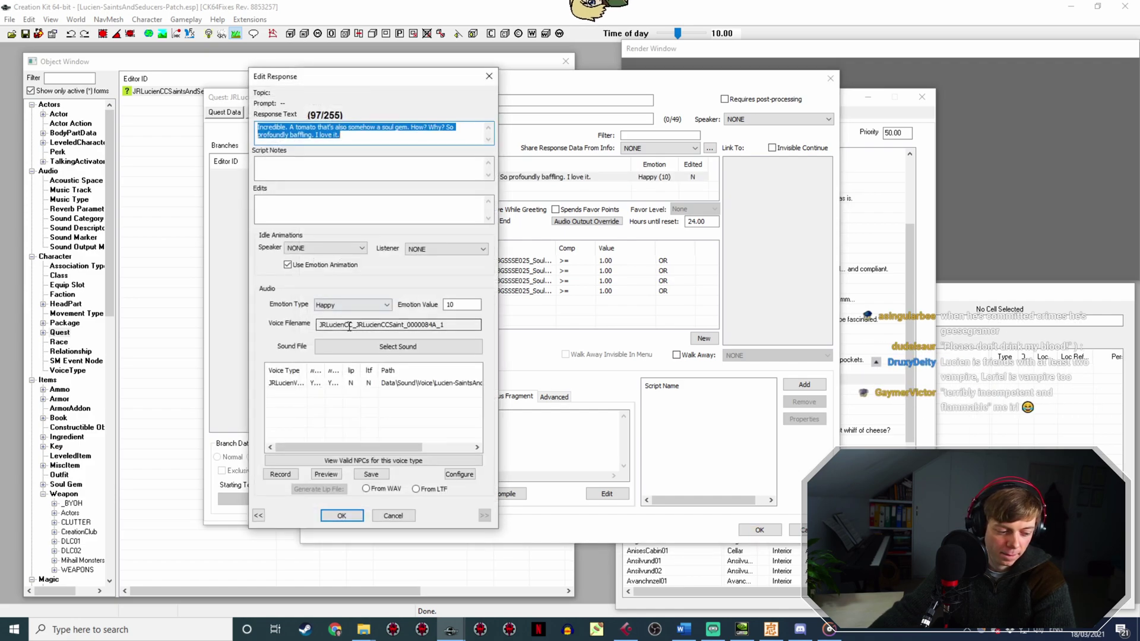
{"action": "left_click", "coordinate": [320, 383]}
{"action": "left_click", "coordinate": [376, 489]}
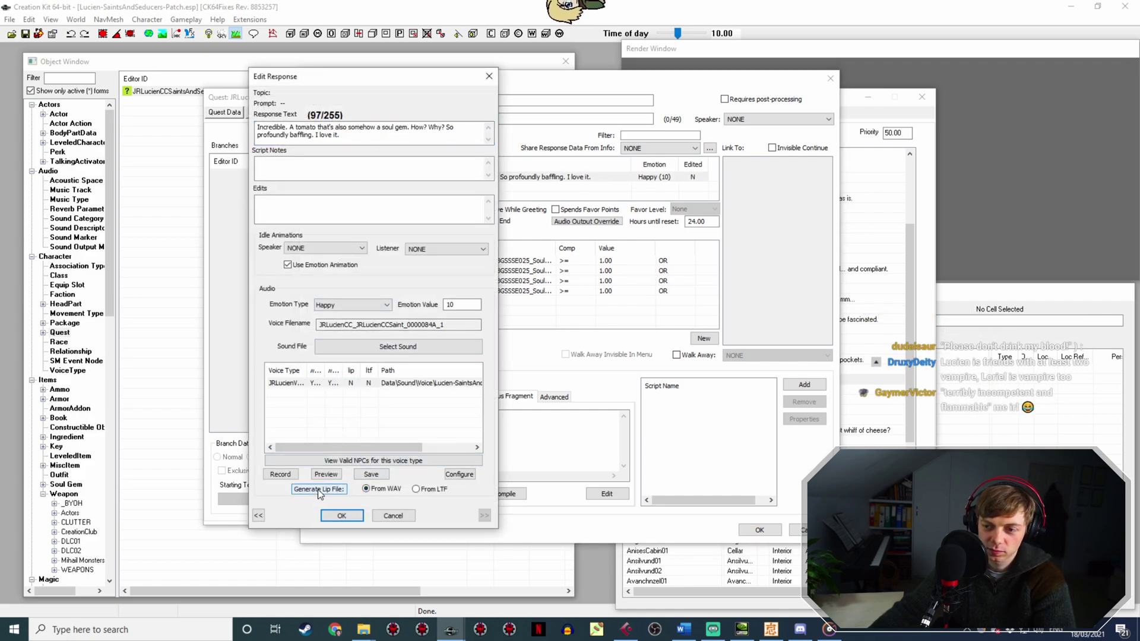
{"action": "left_click", "coordinate": [341, 515]}
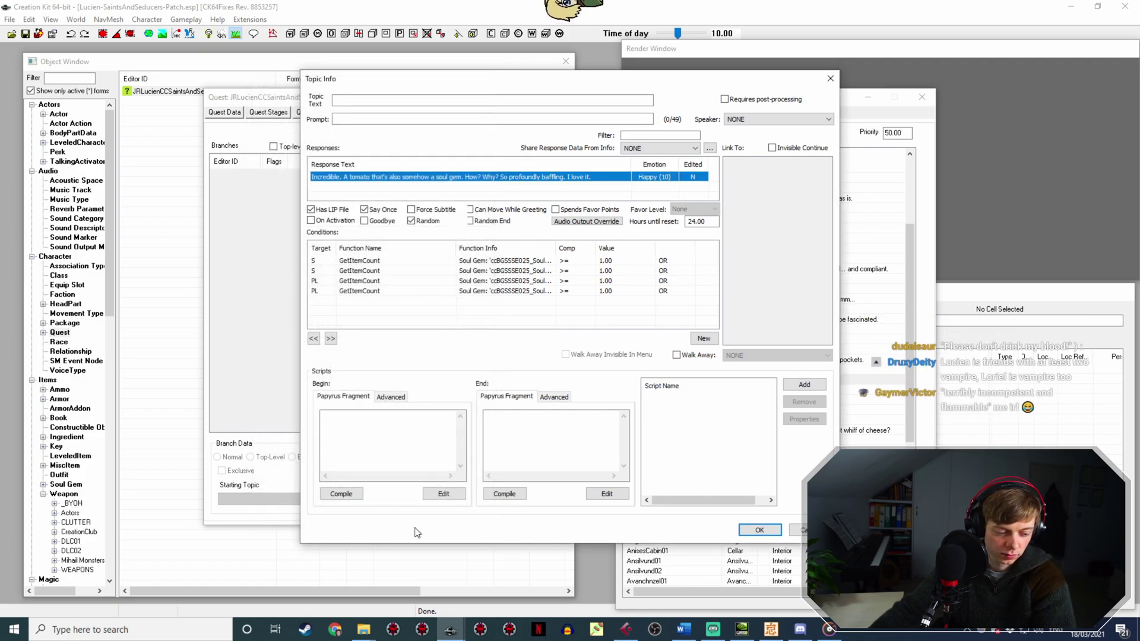
{"action": "left_click", "coordinate": [763, 530]}
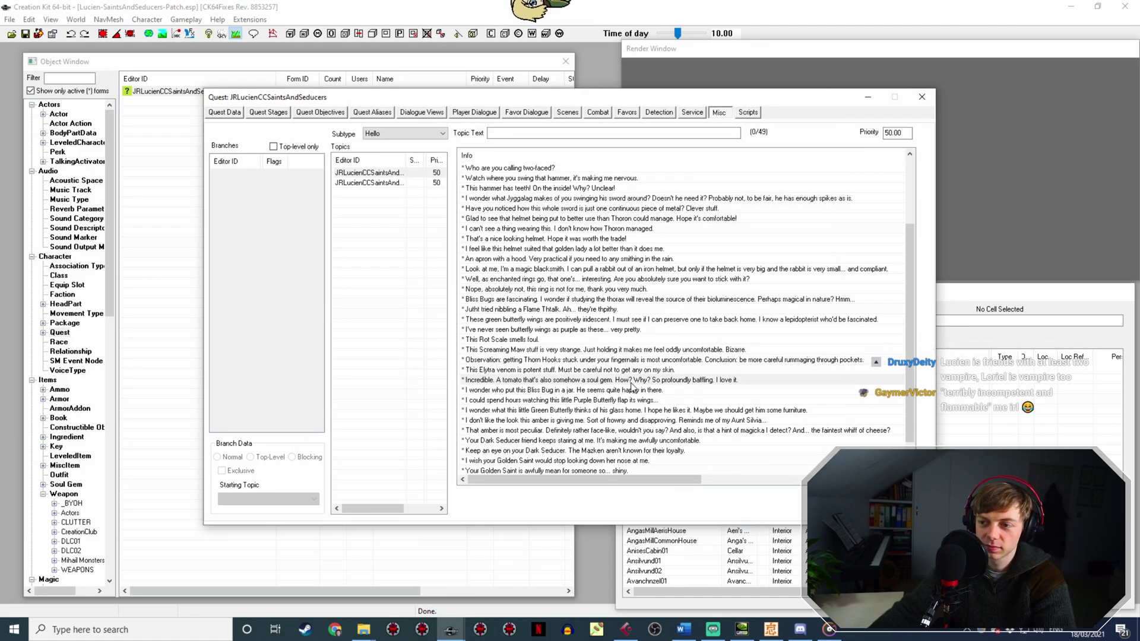
Accept the JRLucienCCSaintsAndSeducers quest and save the plugin.
{"action": "left_click", "coordinate": [855, 514]}
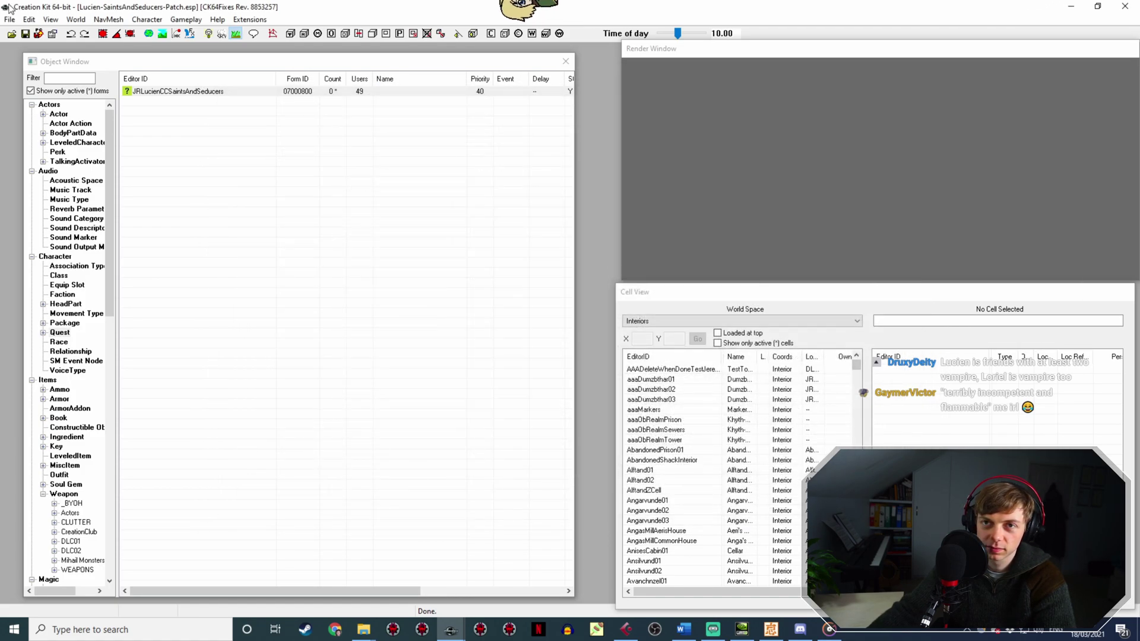
{"action": "left_click", "coordinate": [26, 34]}
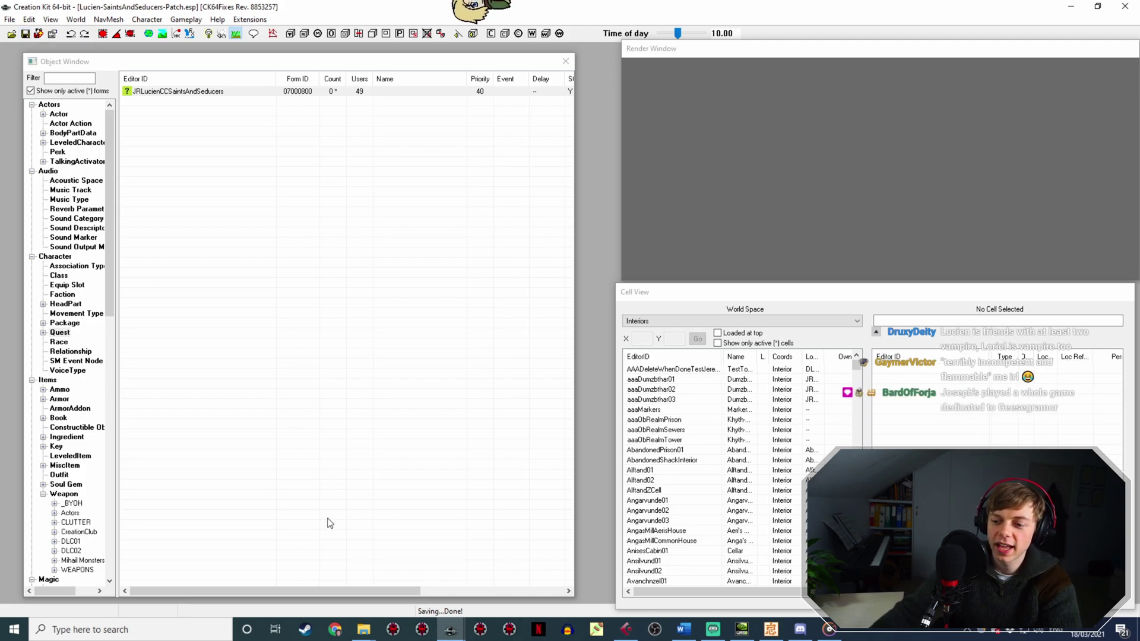
{"action": "left_click", "coordinate": [364, 629]}
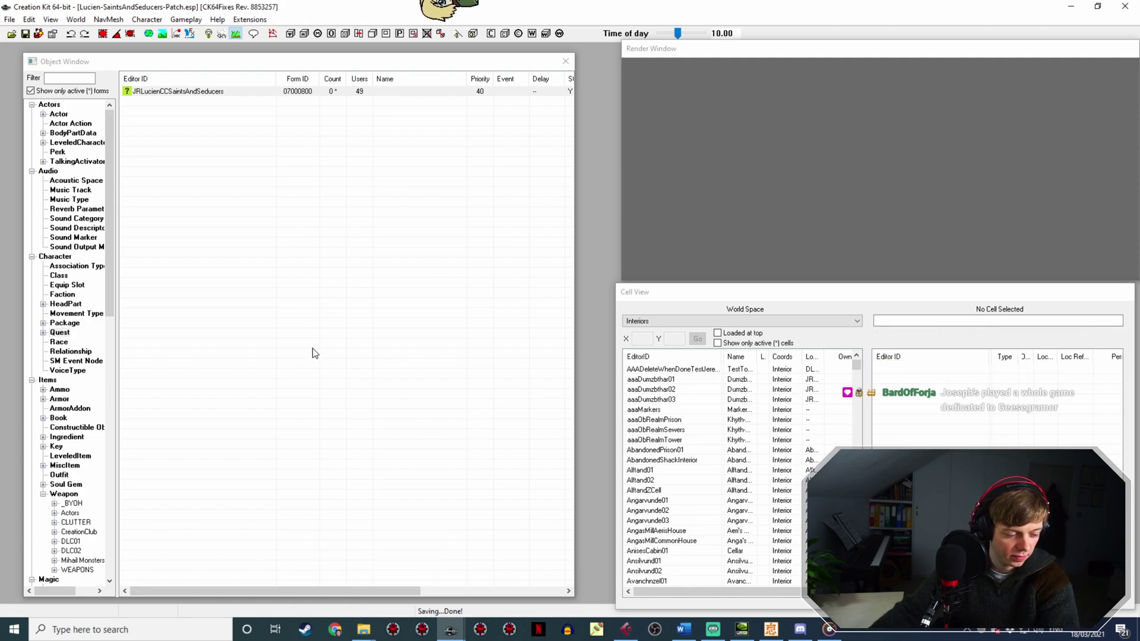
Reopen the JRLucienCCSaintsAndSeducers quest and review its Idle topic and the Hello responses that follow the soul gem tomato line.
{"action": "double_click", "coordinate": [152, 92]}
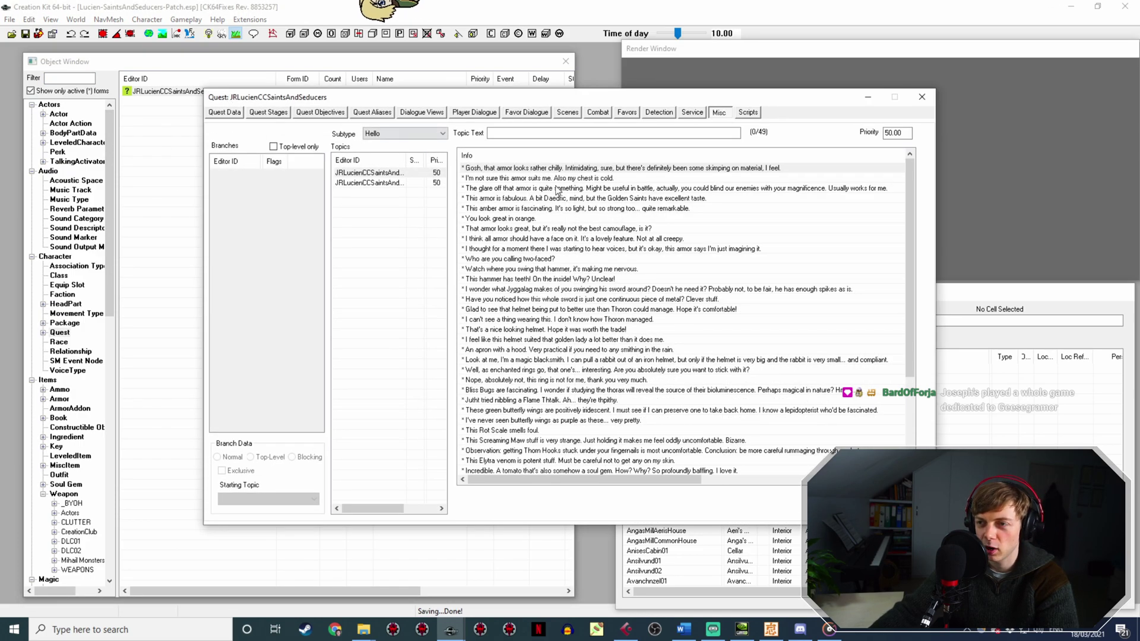
{"action": "scroll", "coordinate": [558, 190], "scroll_direction": "down", "scroll_amount": 4}
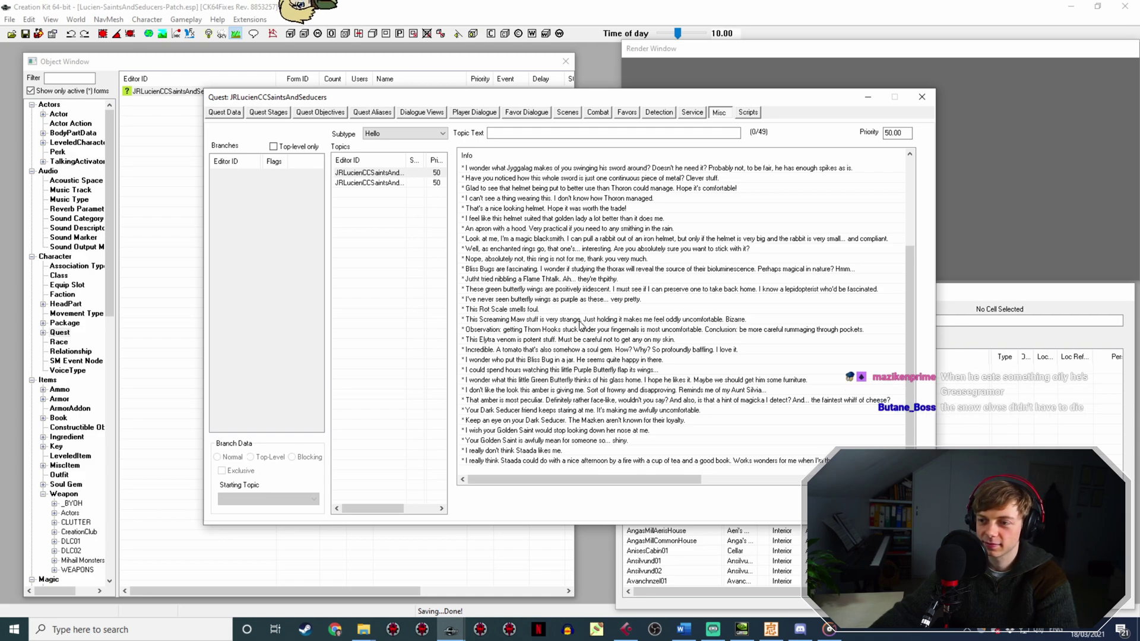
{"action": "left_click", "coordinate": [564, 339]}
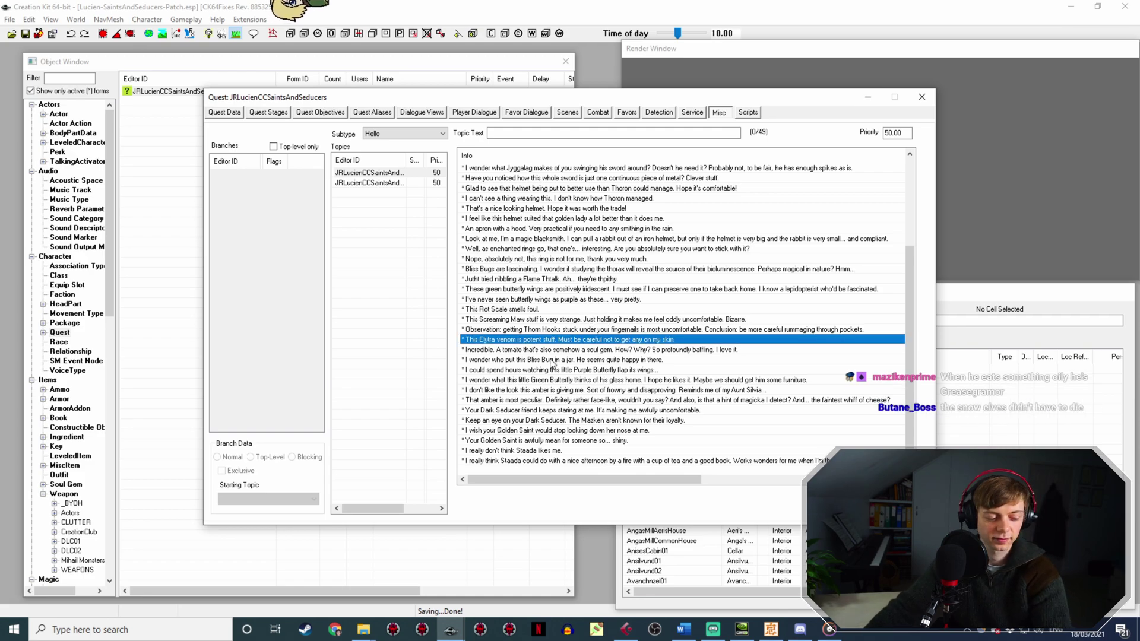
{"action": "left_click", "coordinate": [544, 359]}
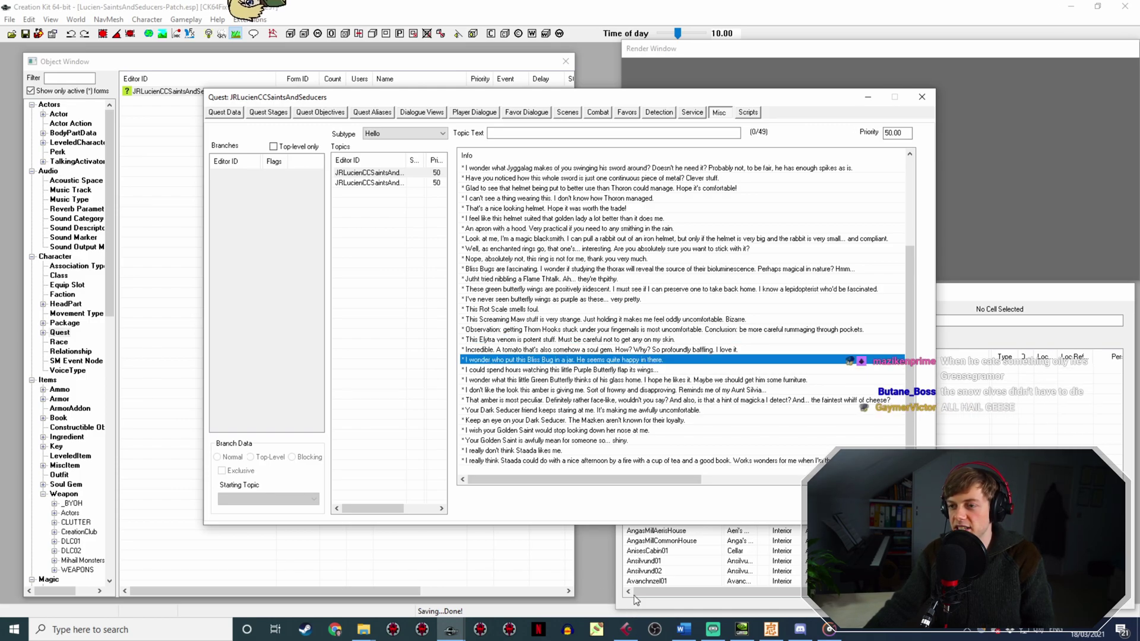
{"action": "left_click", "coordinate": [425, 184]}
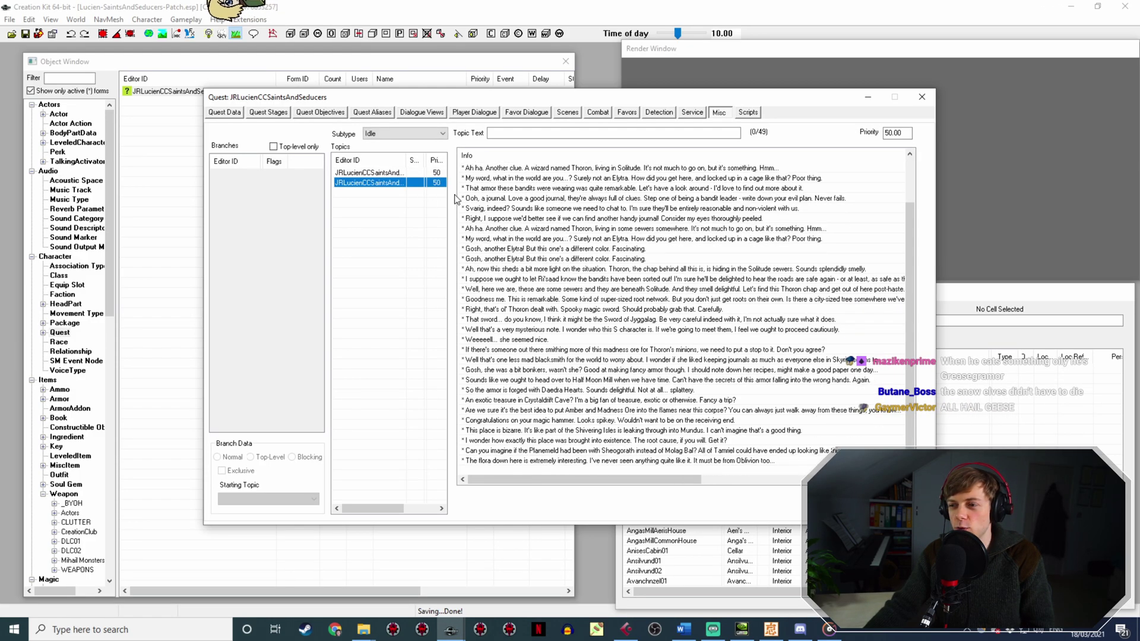
{"action": "left_click", "coordinate": [406, 172]}
{"action": "scroll", "coordinate": [662, 459], "scroll_direction": "down", "scroll_amount": 5}
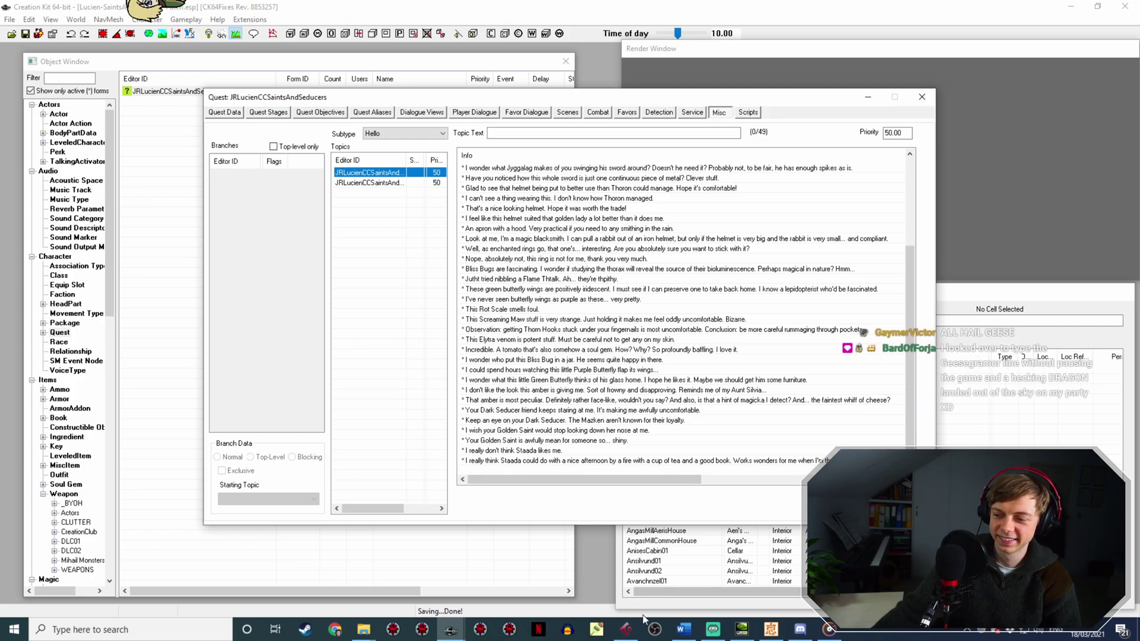
Switch to Cubase, start recording a new take on Audio 01 past the last clip, and return to the Creation Kit's Hello lines.
{"action": "left_click", "coordinate": [627, 629]}
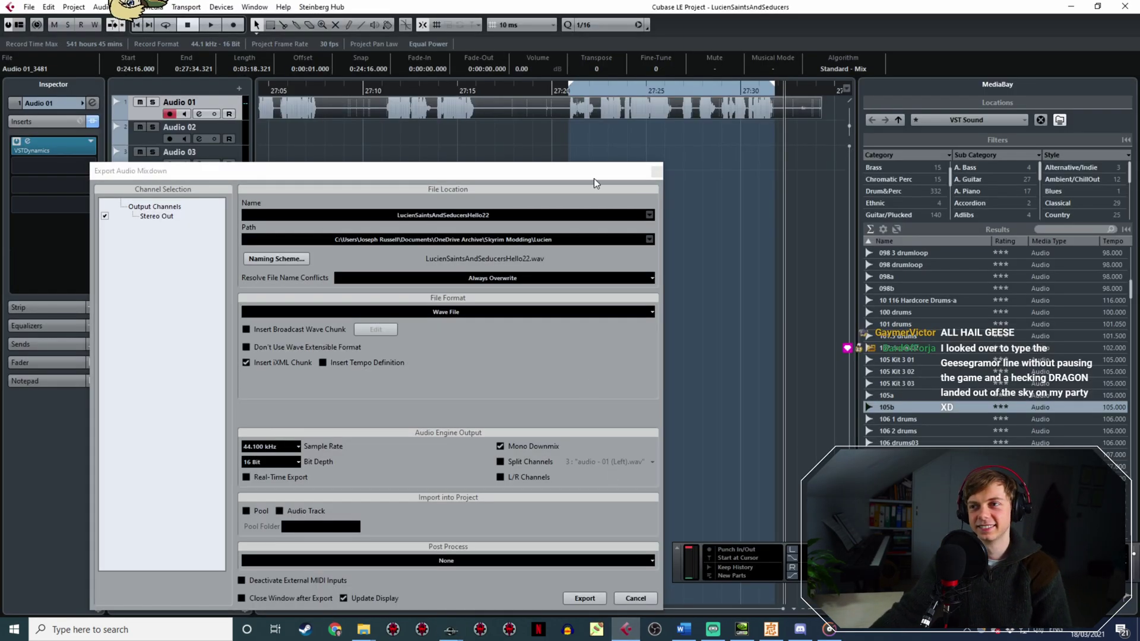
{"action": "middle_click_drag", "start_coordinate": [699, 177], "coordinate": [426, 162]}
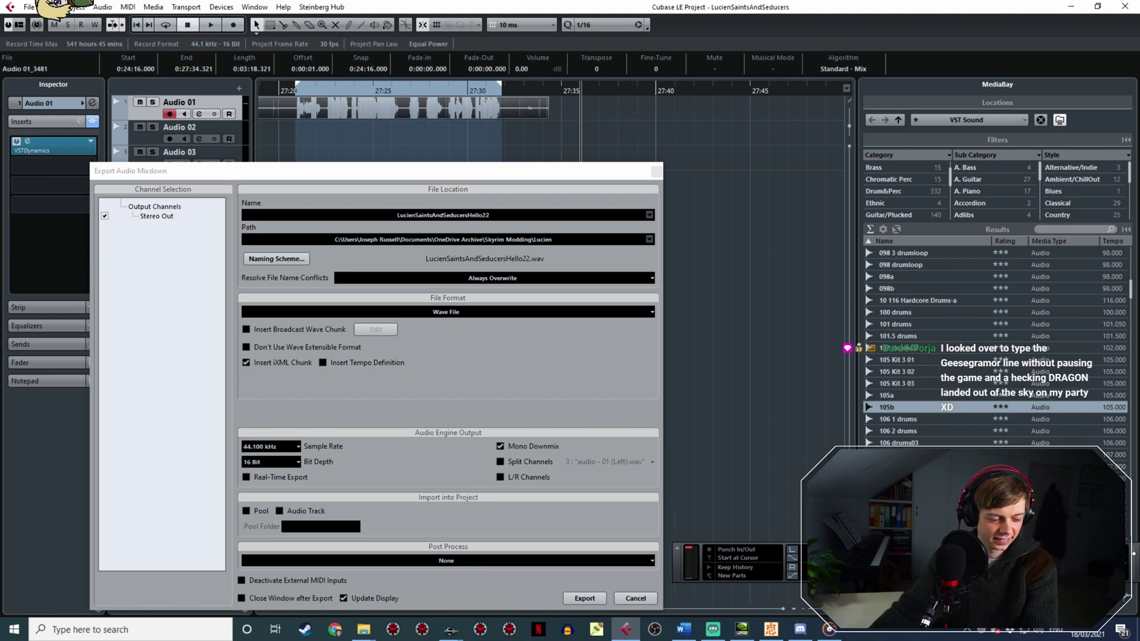
{"action": "key", "text": "KP_Multiply"}
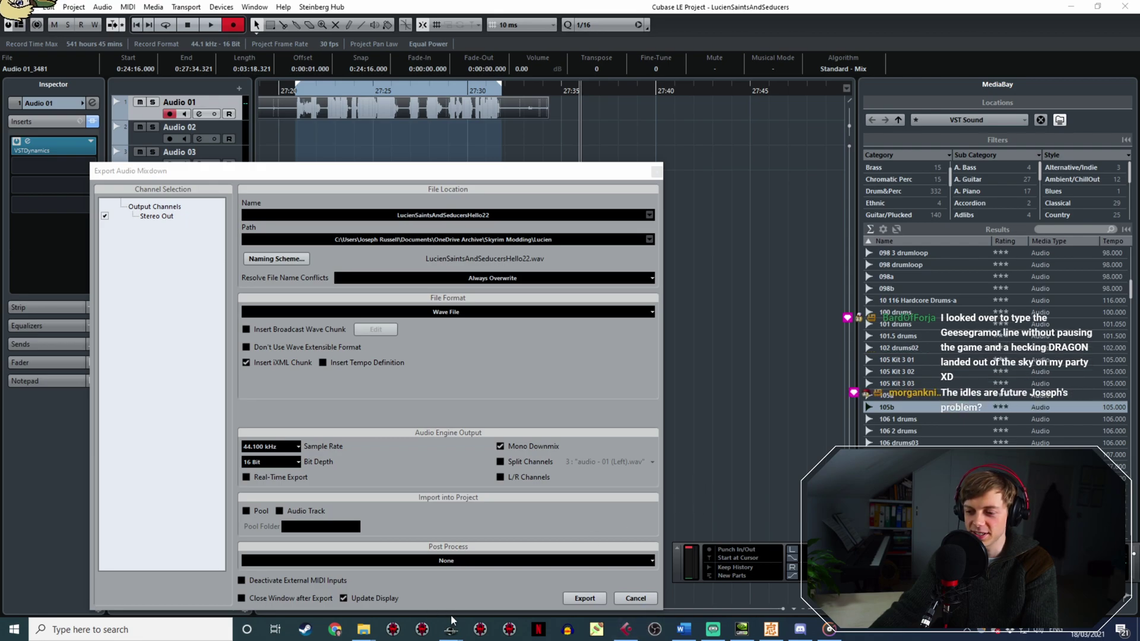
{"action": "mouse_move", "coordinate": [449, 631]}
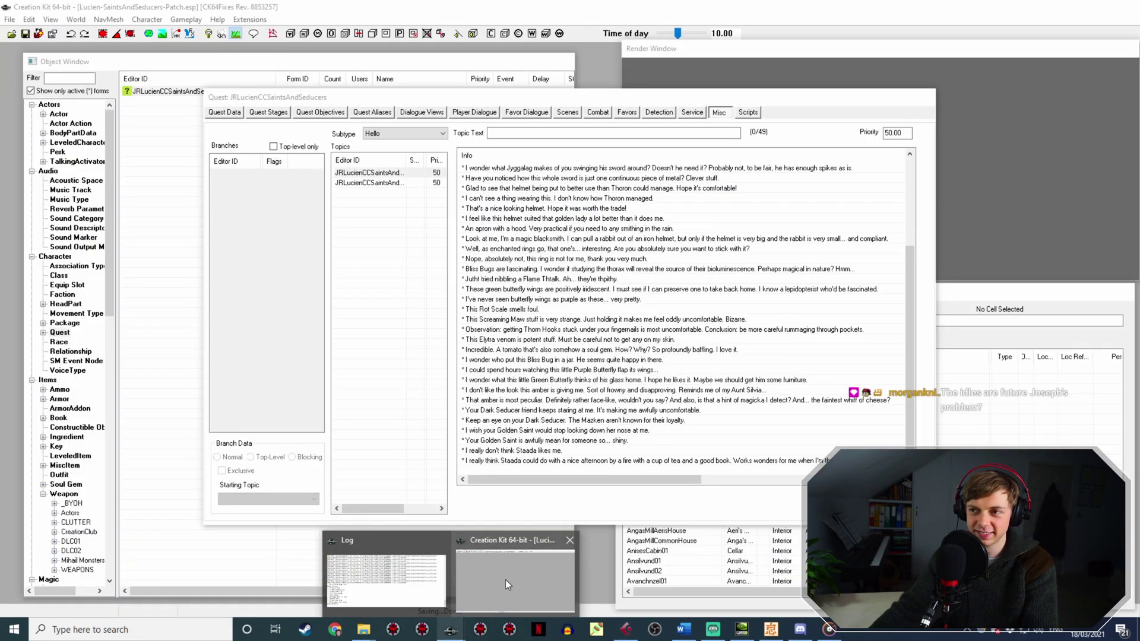
{"action": "left_click", "coordinate": [505, 579]}
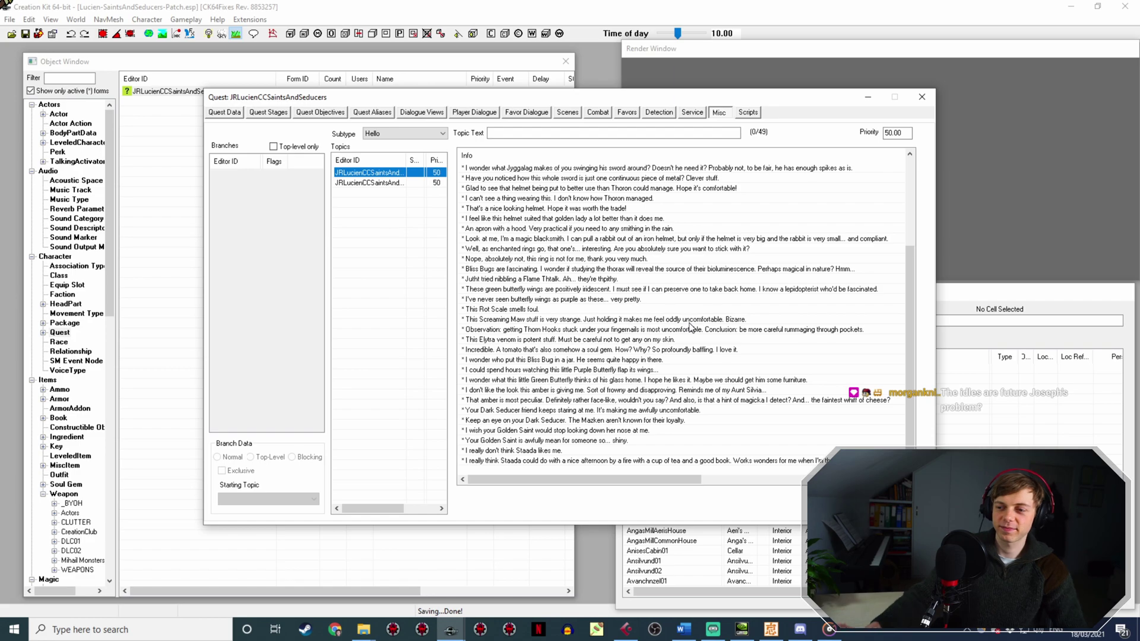
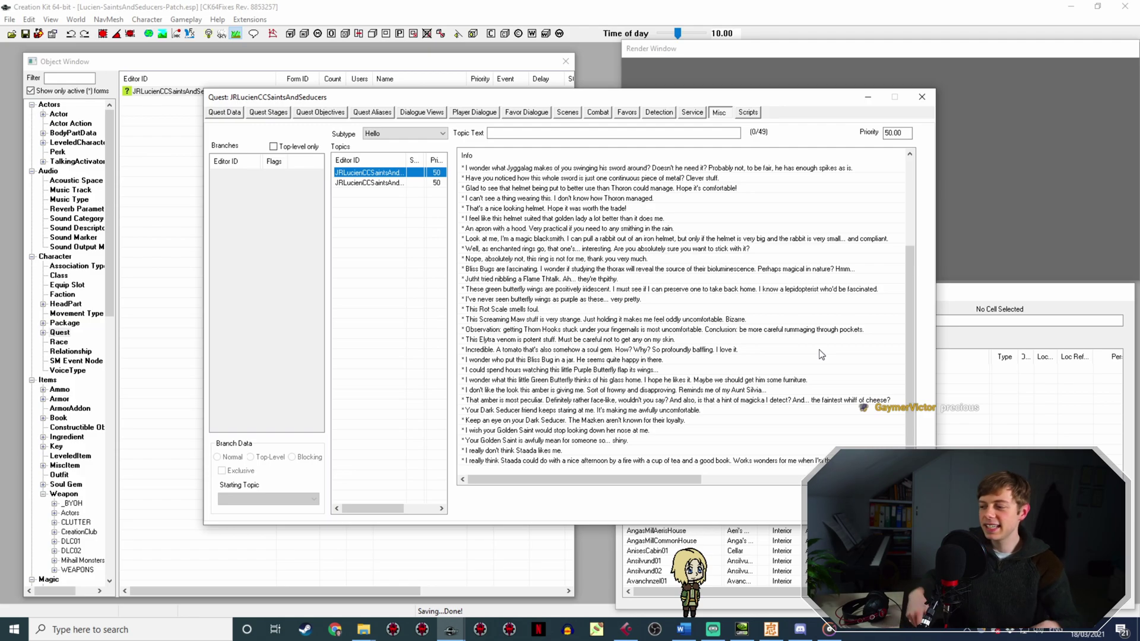
Switch to Cubase and locate the start of the newly recorded clip on Audio 01.
{"action": "left_click", "coordinate": [625, 630]}
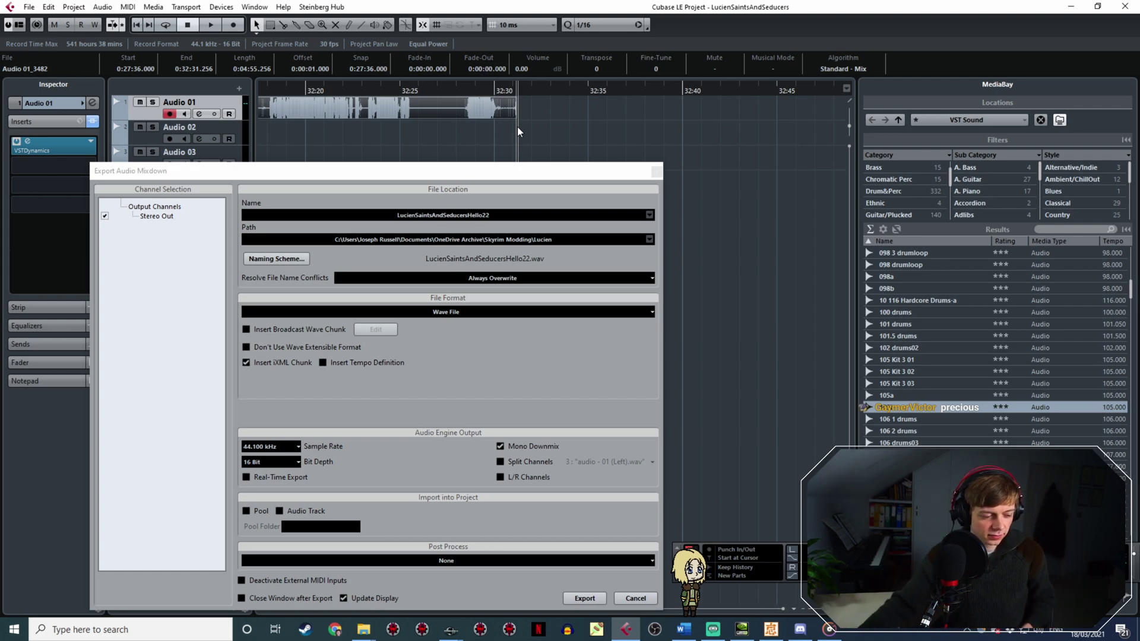
{"action": "scroll", "coordinate": [393, 134], "scroll_direction": "down", "scroll_amount": 4, "text": "ctrl"}
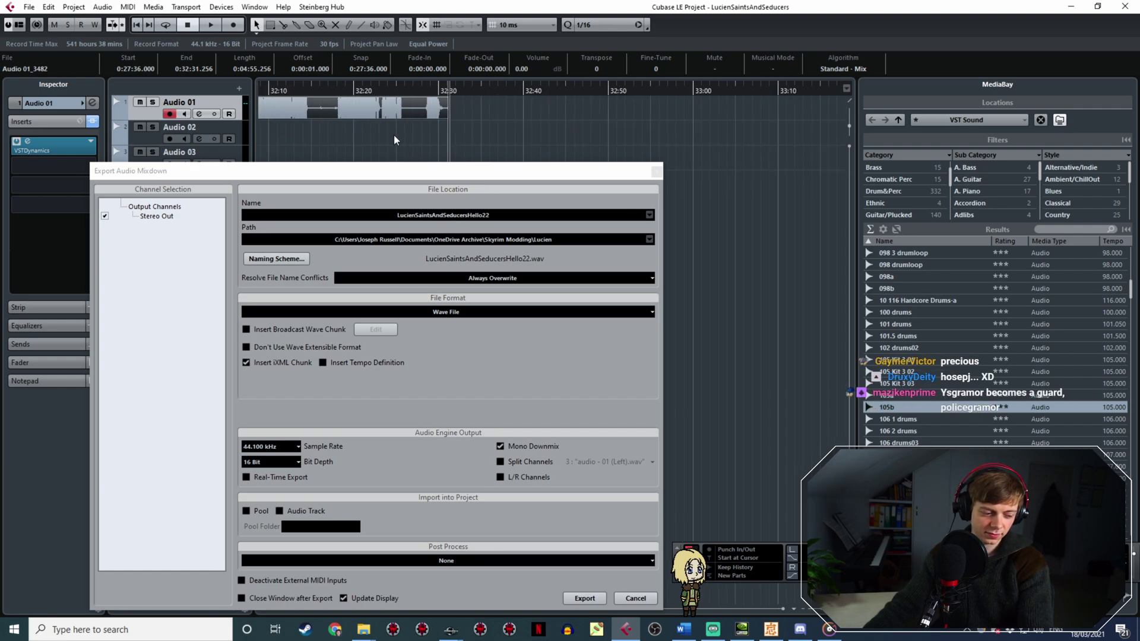
{"action": "scroll", "coordinate": [350, 133], "scroll_direction": "down", "scroll_amount": 4, "text": "ctrl"}
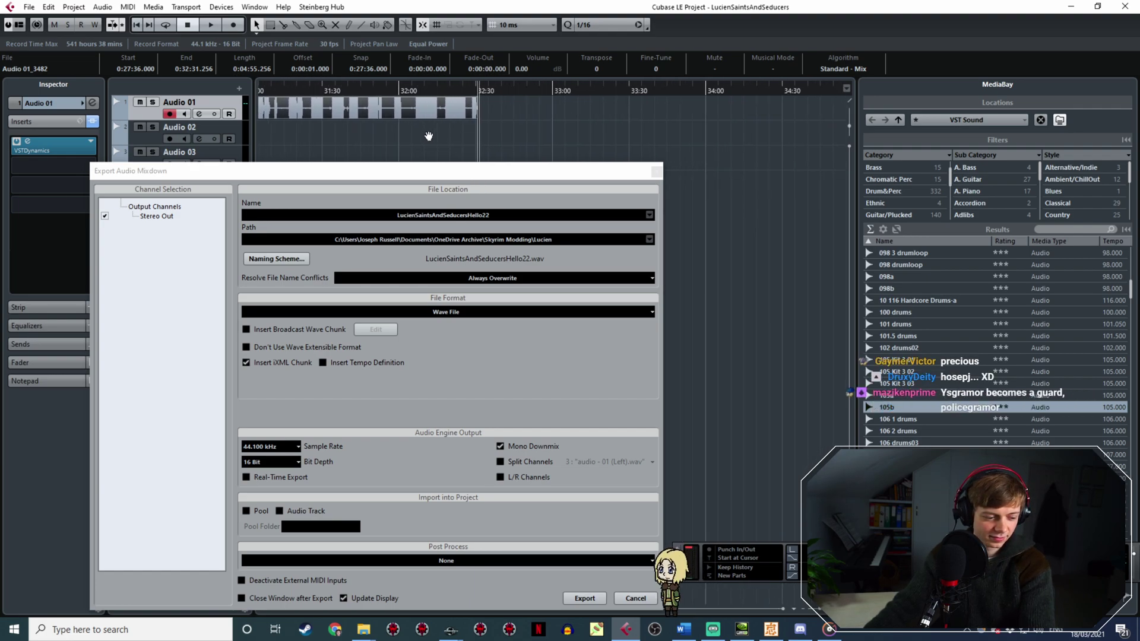
{"action": "scroll", "coordinate": [625, 131], "scroll_direction": "down", "scroll_amount": 2, "text": "ctrl"}
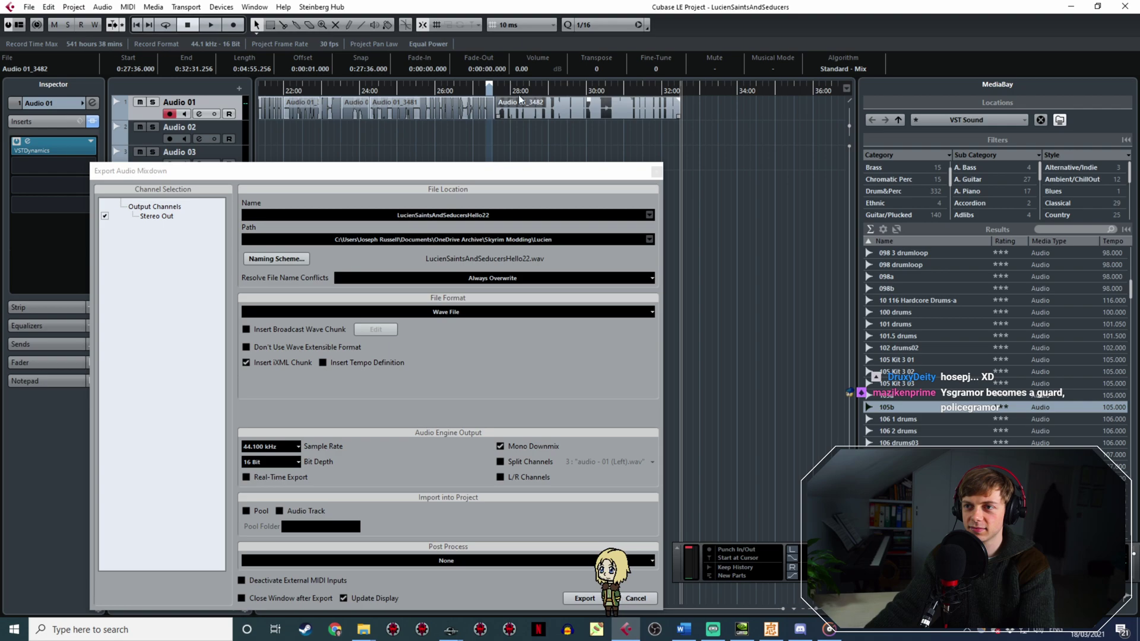
{"action": "scroll", "coordinate": [561, 127], "scroll_direction": "up", "scroll_amount": 6, "text": "ctrl"}
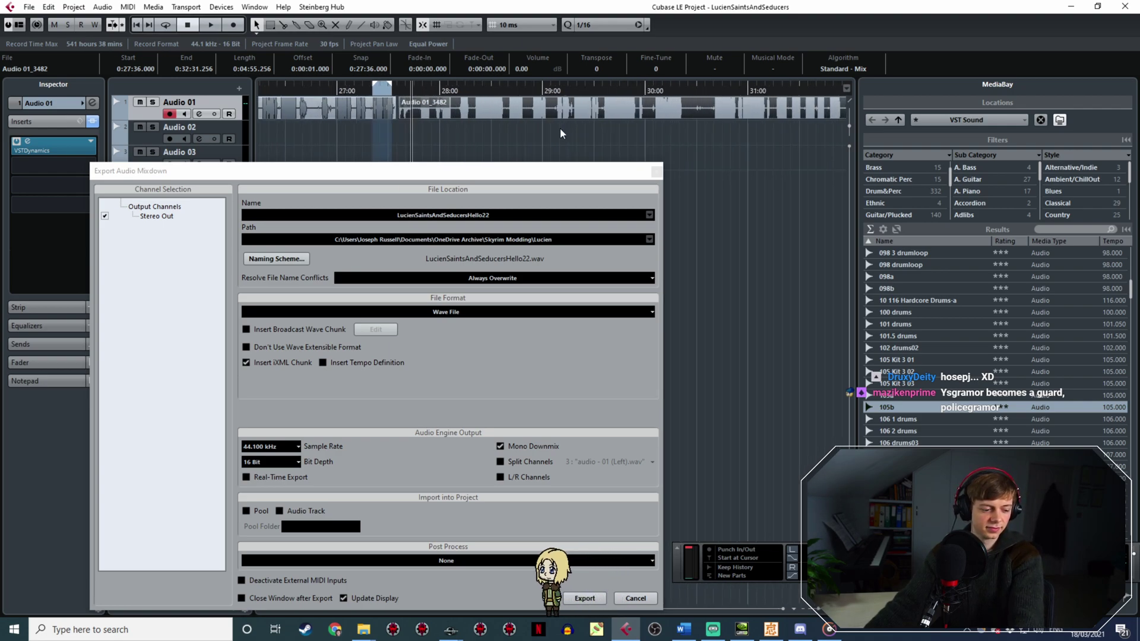
{"action": "middle_click_drag", "start_coordinate": [318, 141], "coordinate": [551, 148]}
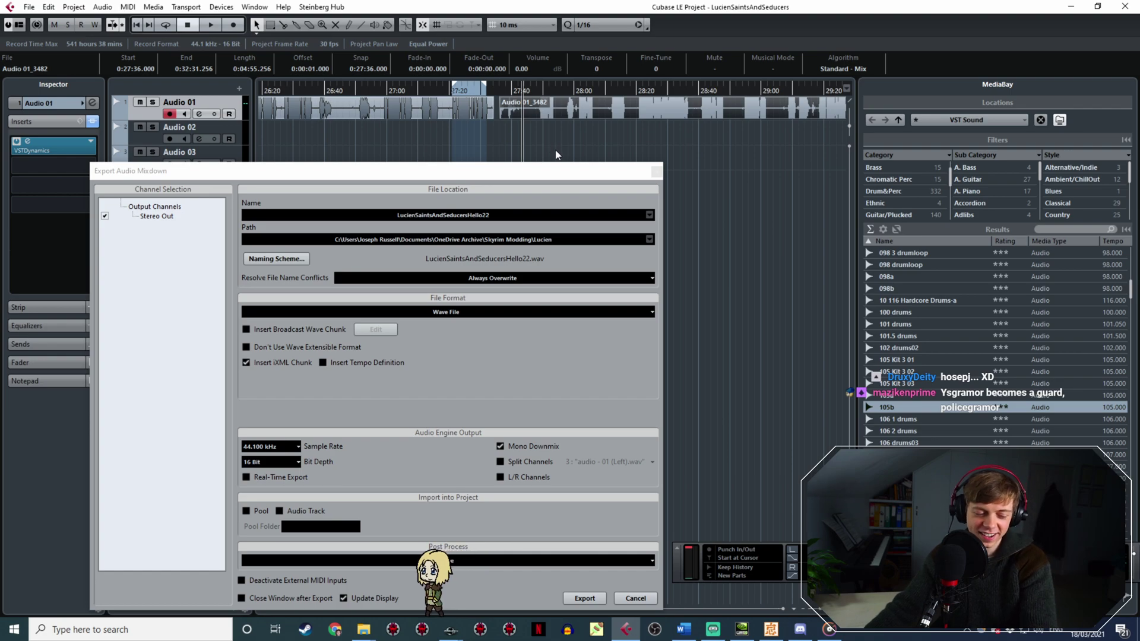
Audition the takes in the new Audio 01 clip up to about 28:05 to find the next voice line.
{"action": "scroll", "coordinate": [535, 119], "scroll_direction": "up", "scroll_amount": 4, "text": "ctrl"}
{"action": "key", "text": "space"}
{"action": "left_click", "coordinate": [433, 87]}
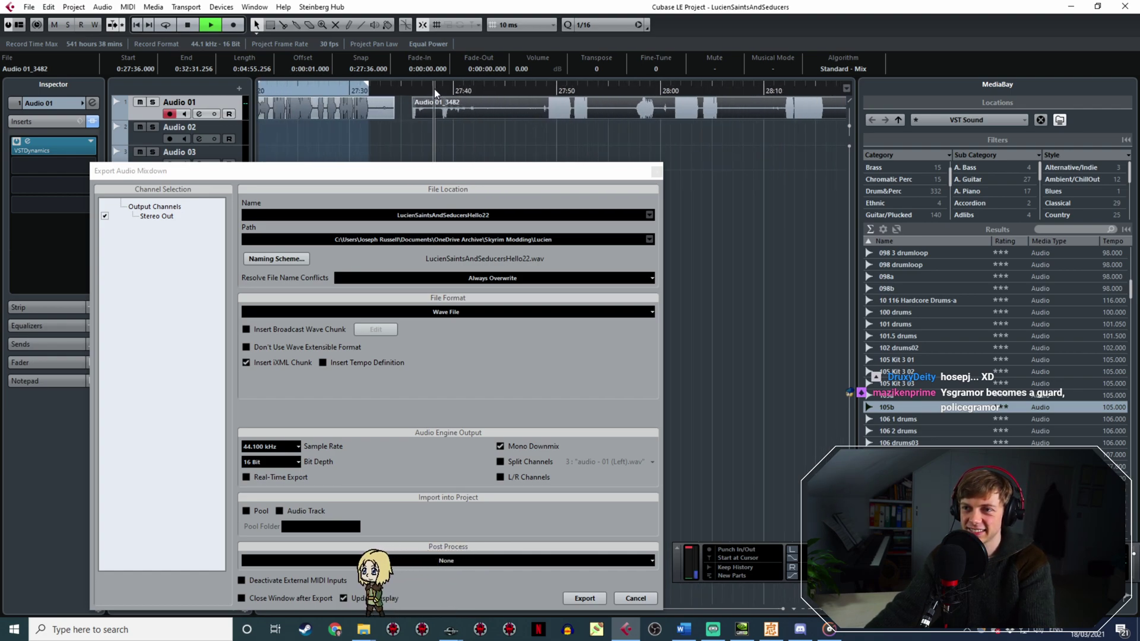
{"action": "left_click", "coordinate": [542, 88]}
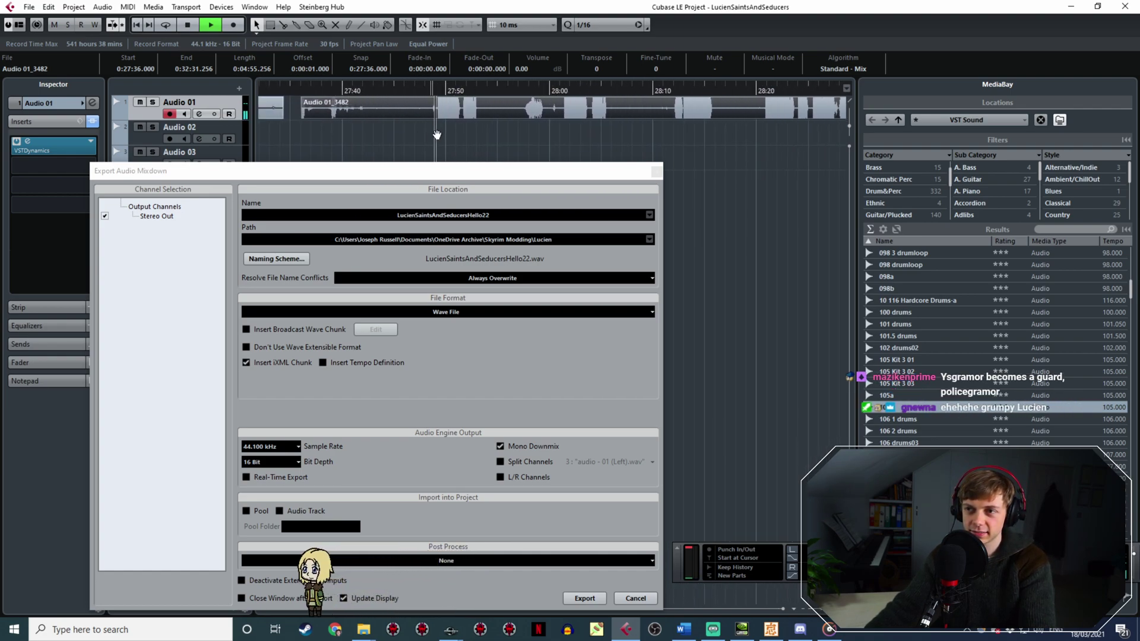
{"action": "scroll", "coordinate": [611, 128], "scroll_direction": "right", "scroll_amount": 3, "text": "shift"}
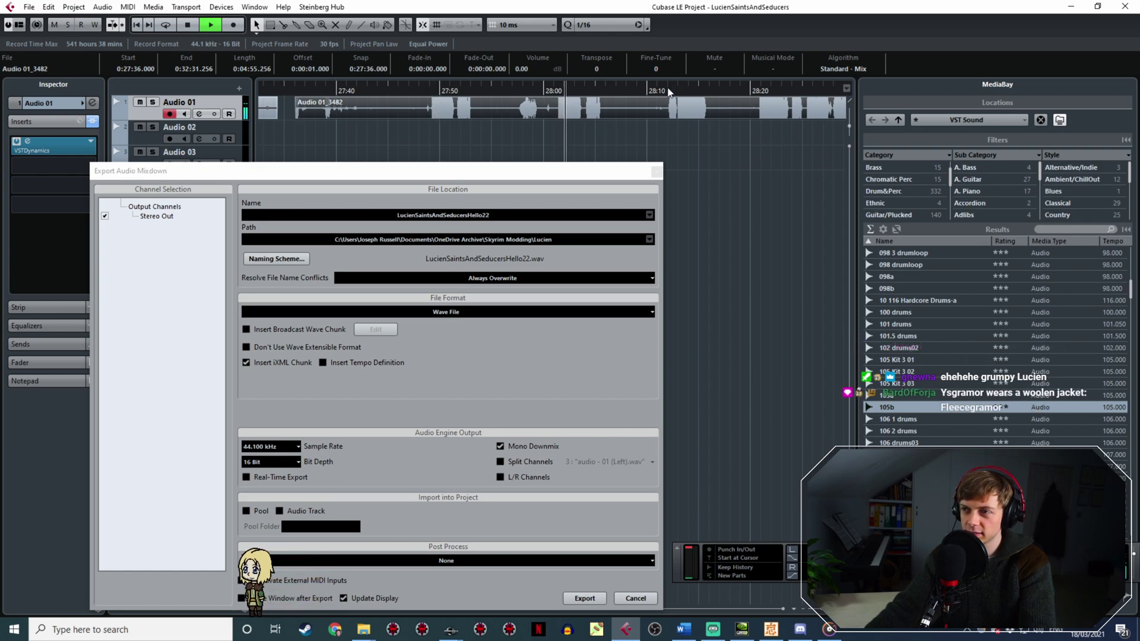
{"action": "scroll", "coordinate": [571, 130], "scroll_direction": "up", "scroll_amount": 2, "text": "ctrl"}
{"action": "scroll", "coordinate": [571, 126], "scroll_direction": "up", "scroll_amount": 2, "text": "ctrl"}
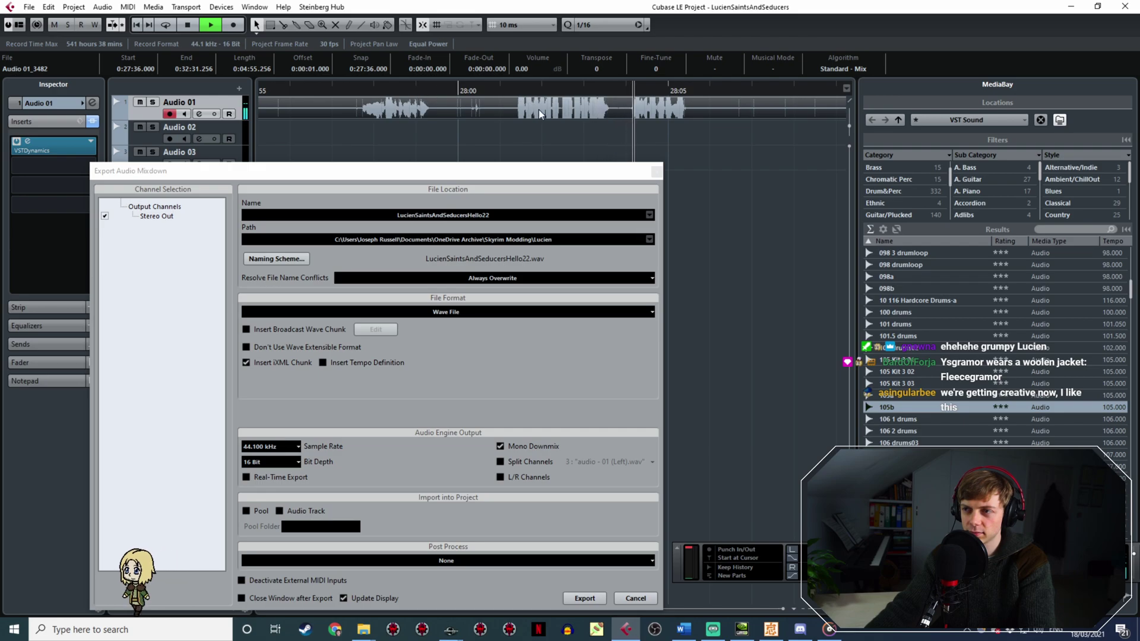
{"action": "scroll", "coordinate": [488, 108], "scroll_direction": "down", "scroll_amount": 3, "text": "ctrl"}
{"action": "left_click", "coordinate": [284, 90]}
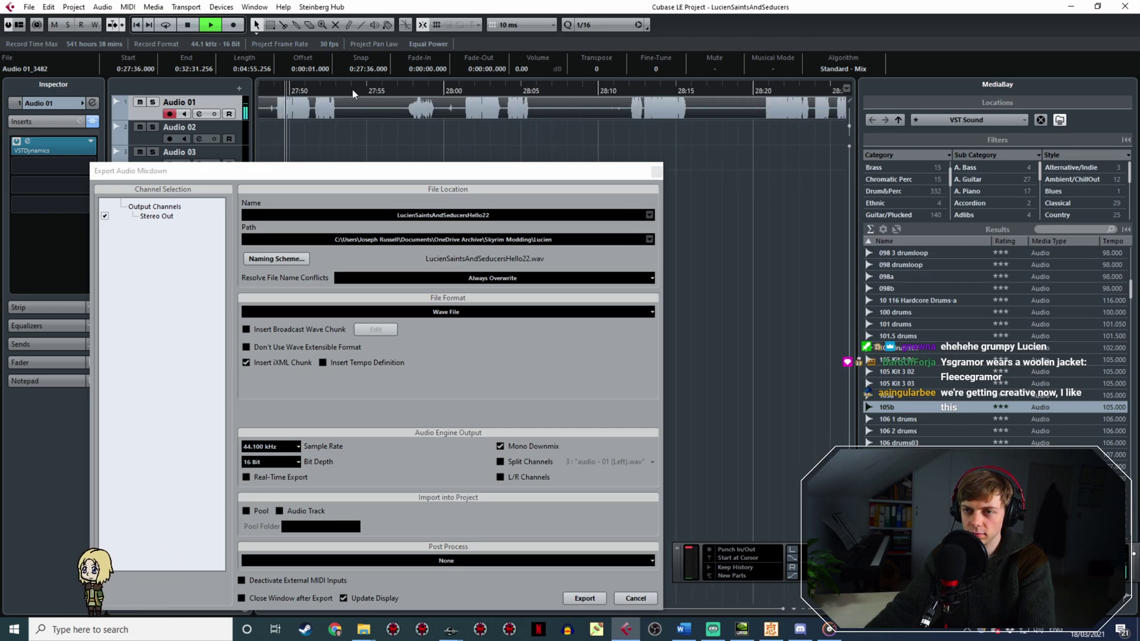
{"action": "scroll", "coordinate": [462, 91], "scroll_direction": "up", "scroll_amount": 3, "text": "ctrl"}
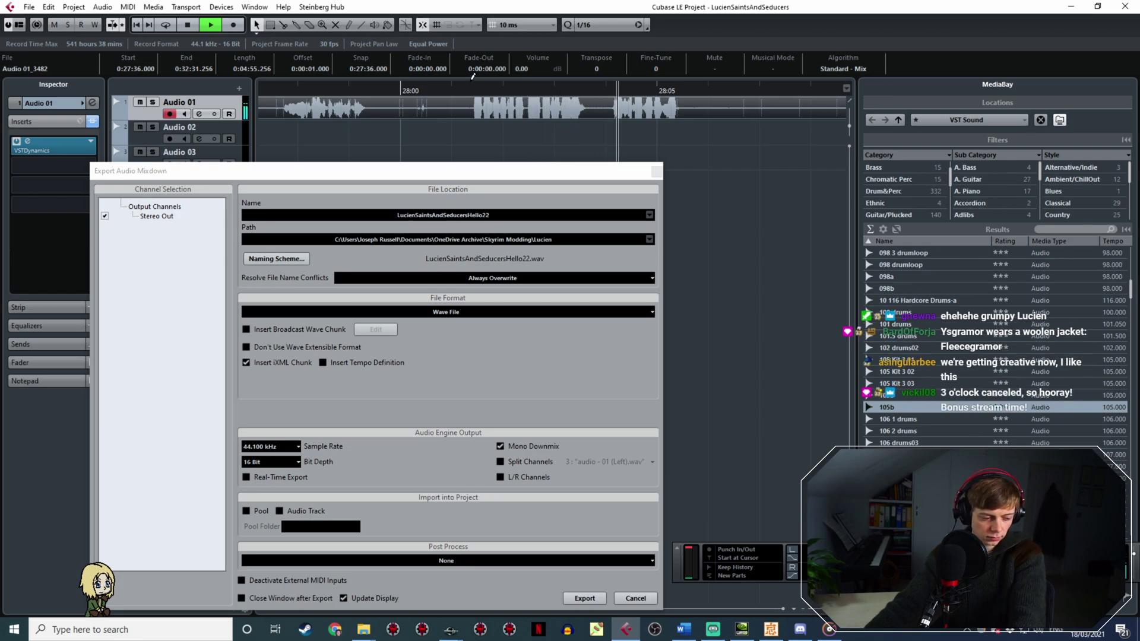
{"action": "key", "text": "space"}
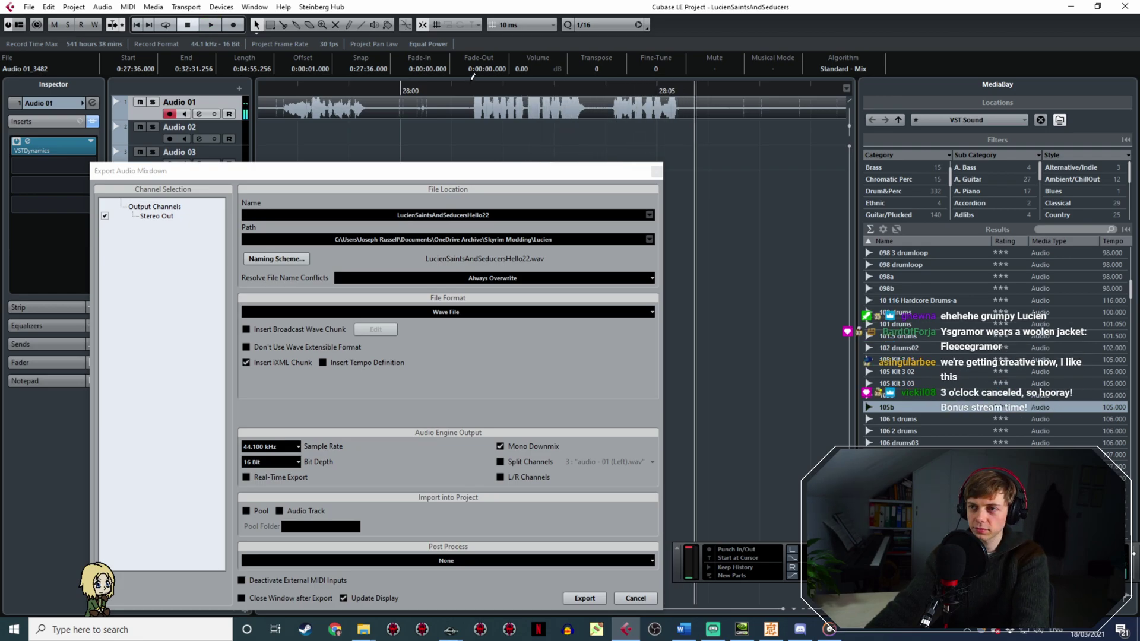
Set the export range on Audio 01 around the take from about 28:01.4 to 28:05.4 and play back its start and end.
{"action": "mouse_move", "coordinate": [473, 89]}
{"action": "left_mouse_down"}
{"action": "mouse_move", "coordinate": [661, 89]}
{"action": "mouse_move", "coordinate": [680, 169]}
{"action": "left_mouse_up"}
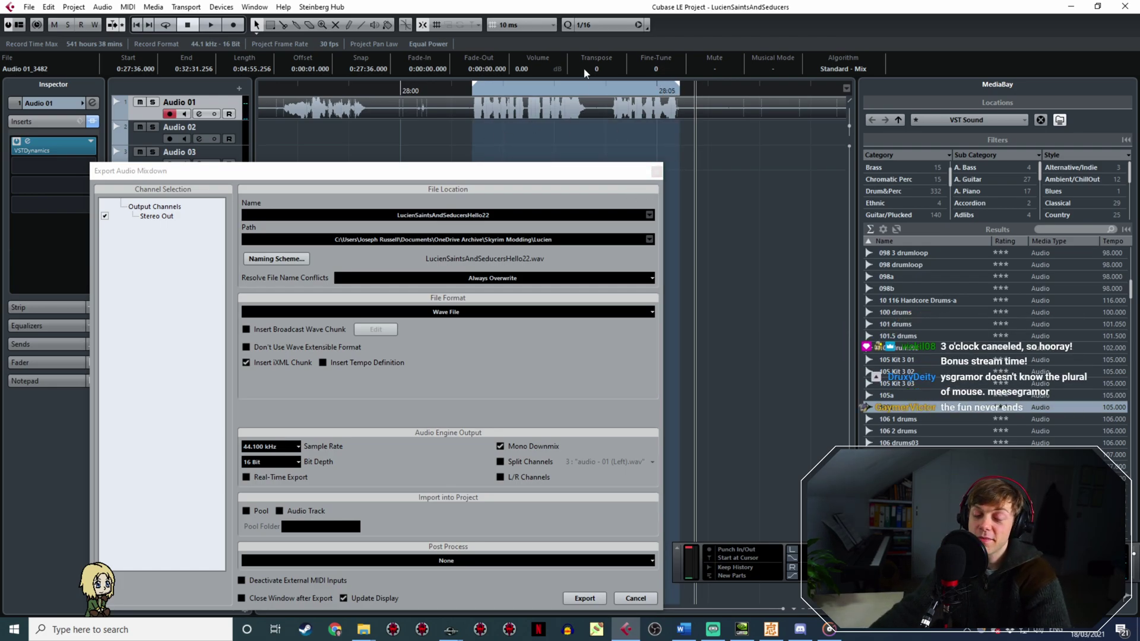
{"action": "scroll", "coordinate": [501, 116], "scroll_direction": "up", "scroll_amount": 4, "text": "ctrl"}
{"action": "scroll", "coordinate": [416, 95], "scroll_direction": "up", "scroll_amount": 2, "text": "ctrl"}
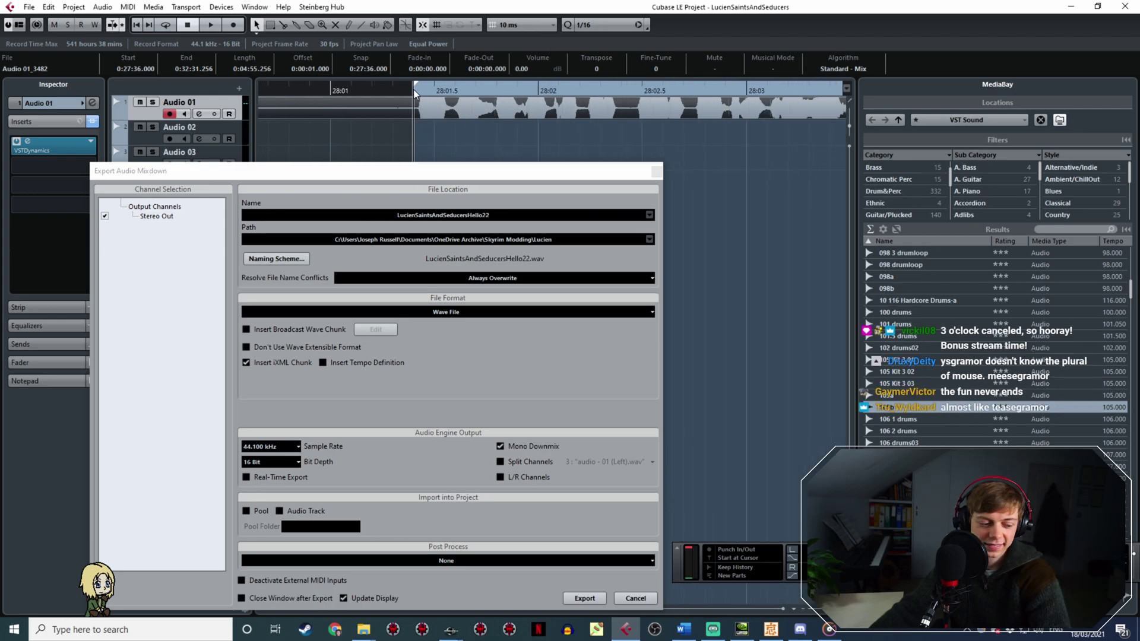
{"action": "key", "text": "space"}
{"action": "scroll", "coordinate": [597, 123], "scroll_direction": "down", "scroll_amount": 6, "text": "ctrl"}
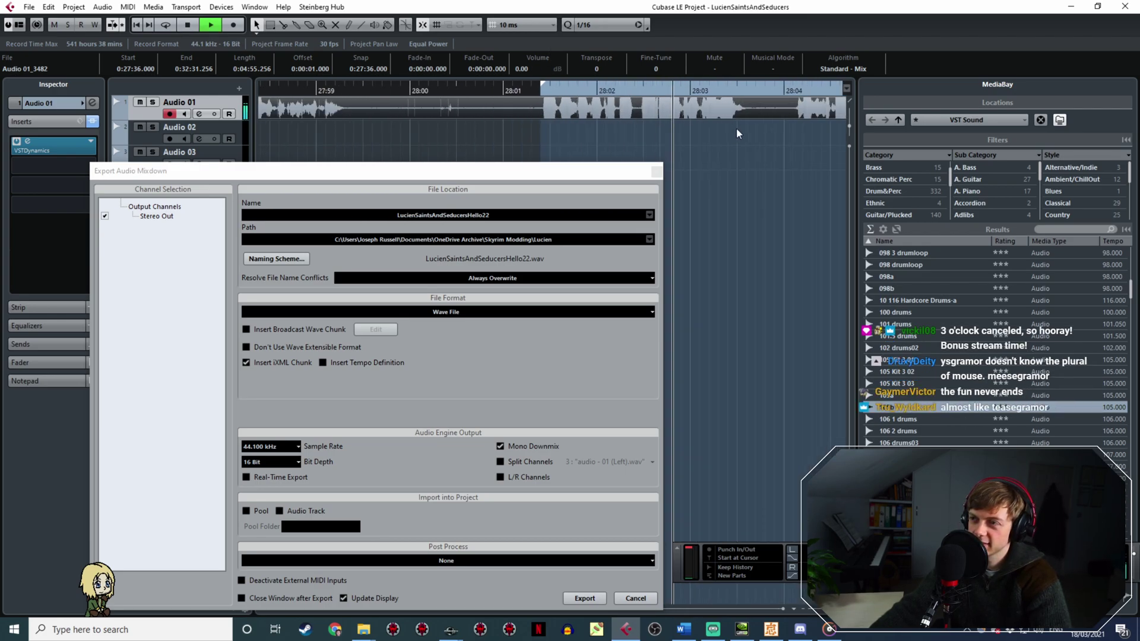
{"action": "scroll", "coordinate": [539, 112], "scroll_direction": "up", "scroll_amount": 6, "text": "ctrl"}
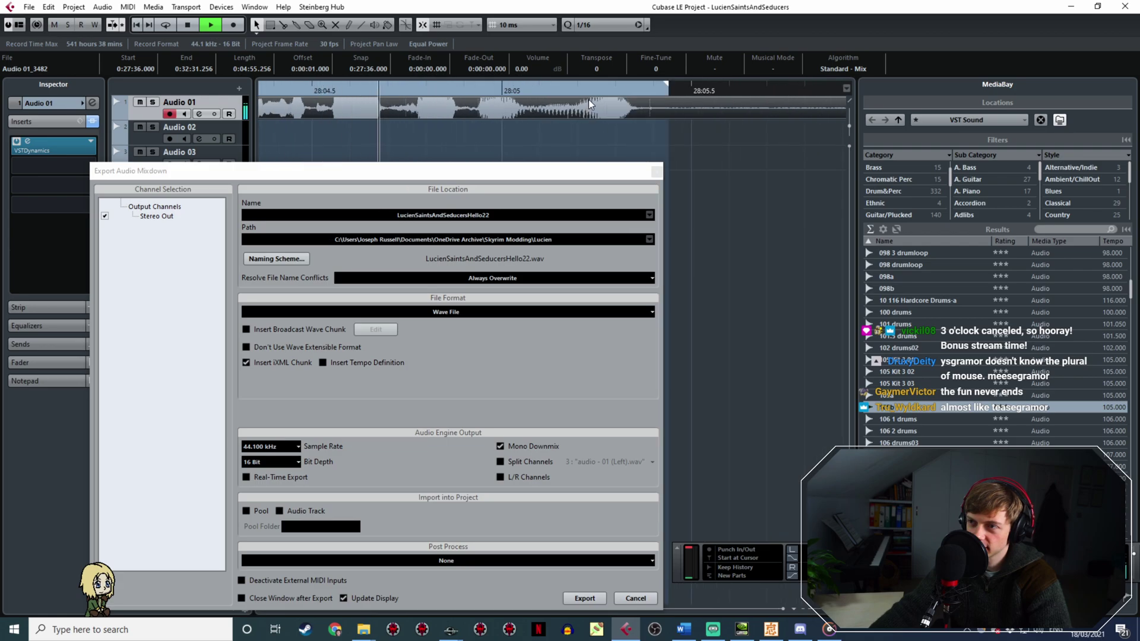
Stop playback and export the selected range as LucienSaintsAndSeducersHello23.
{"action": "key", "text": "space"}
{"action": "double_click", "coordinate": [502, 214]}
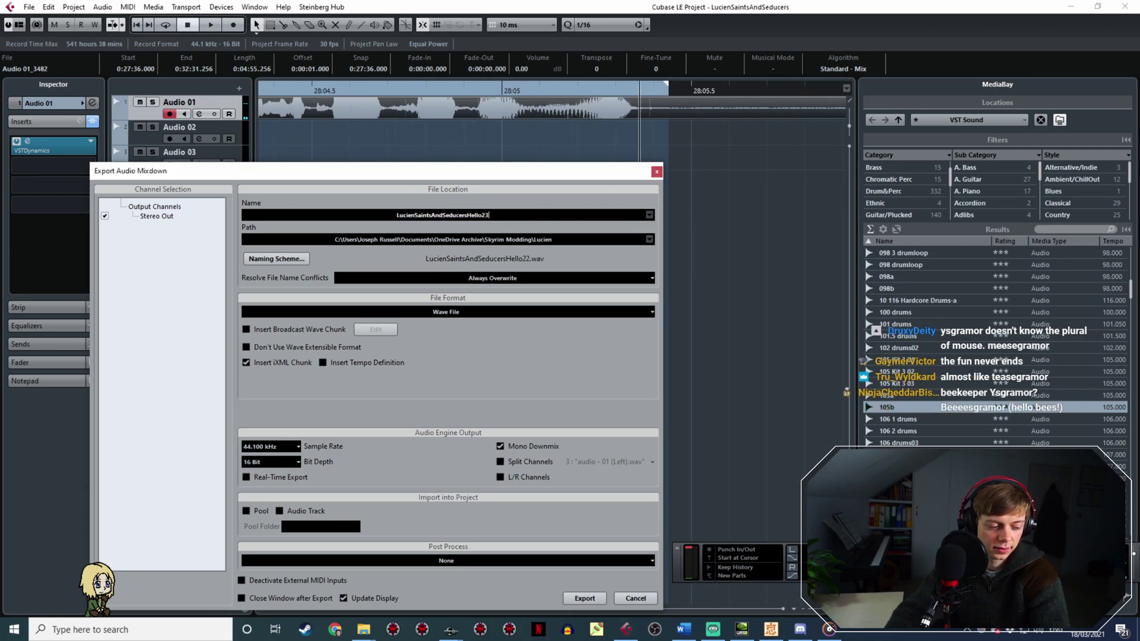
{"action": "left_click", "coordinate": [599, 595]}
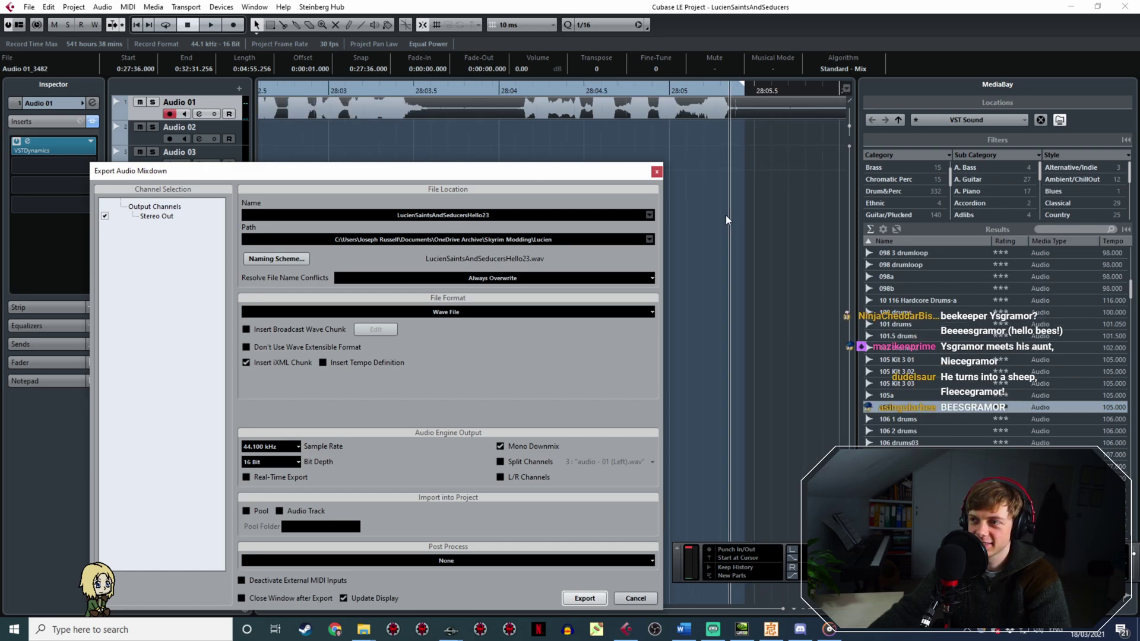
Audition the following take on Audio 01 and set the export range around it, from about 28:12 to 28:15.6.
{"action": "key", "text": "space"}
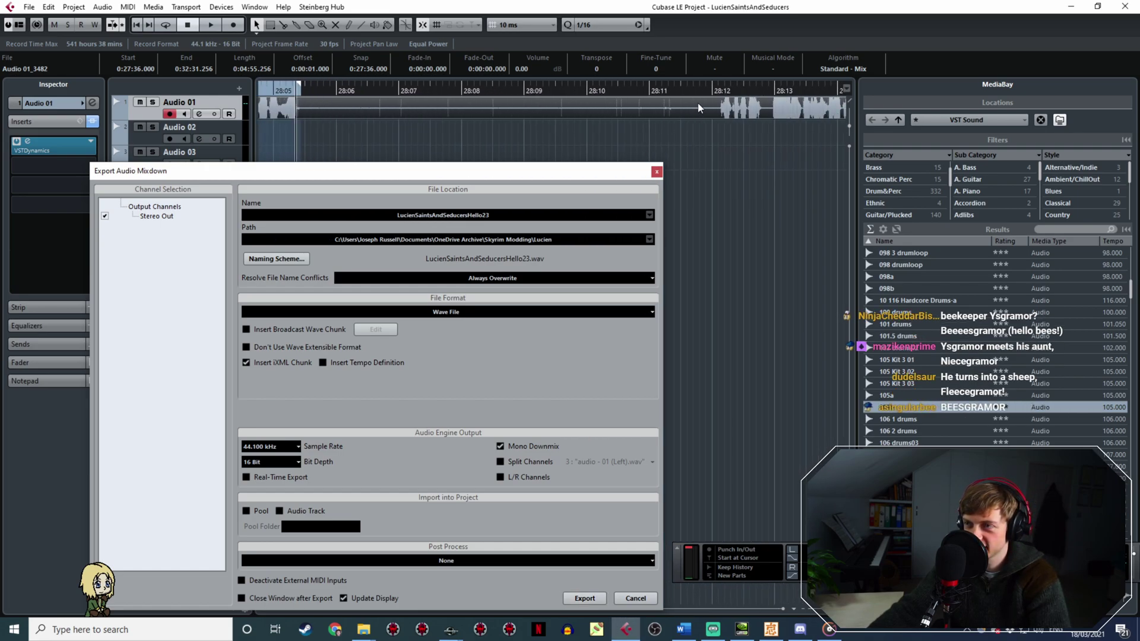
{"action": "middle_click_drag", "start_coordinate": [561, 148], "coordinate": [429, 137]}
{"action": "scroll", "coordinate": [431, 135], "scroll_direction": "down", "scroll_amount": 5, "text": "ctrl"}
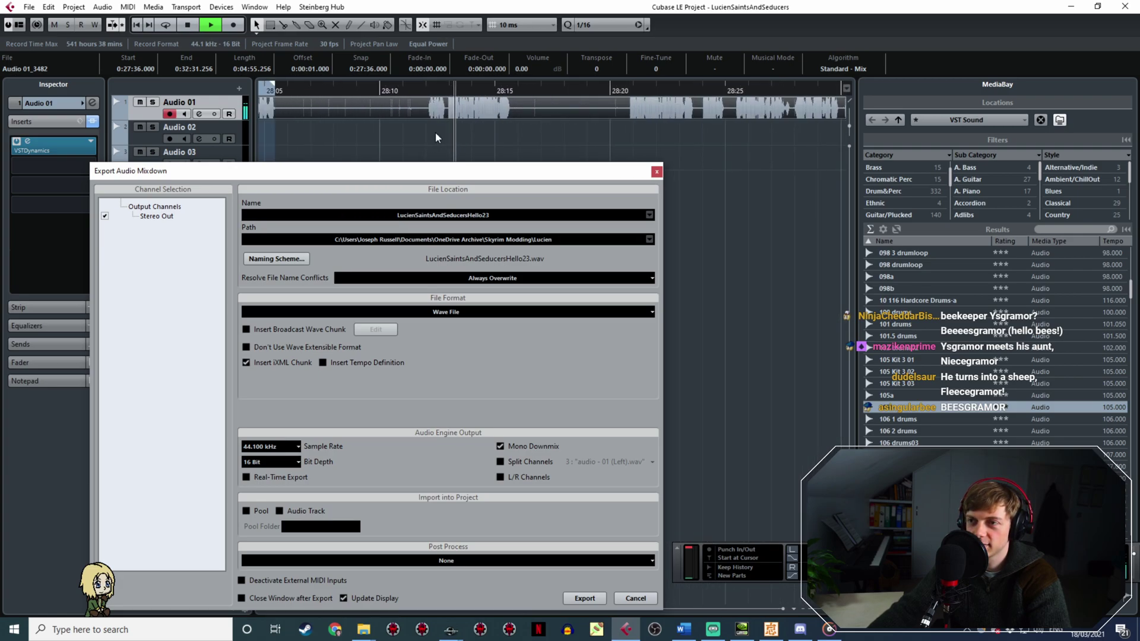
{"action": "mouse_move", "coordinate": [433, 89]}
{"action": "left_mouse_down"}
{"action": "mouse_move", "coordinate": [429, 117]}
{"action": "mouse_move", "coordinate": [437, 93]}
{"action": "left_mouse_up"}
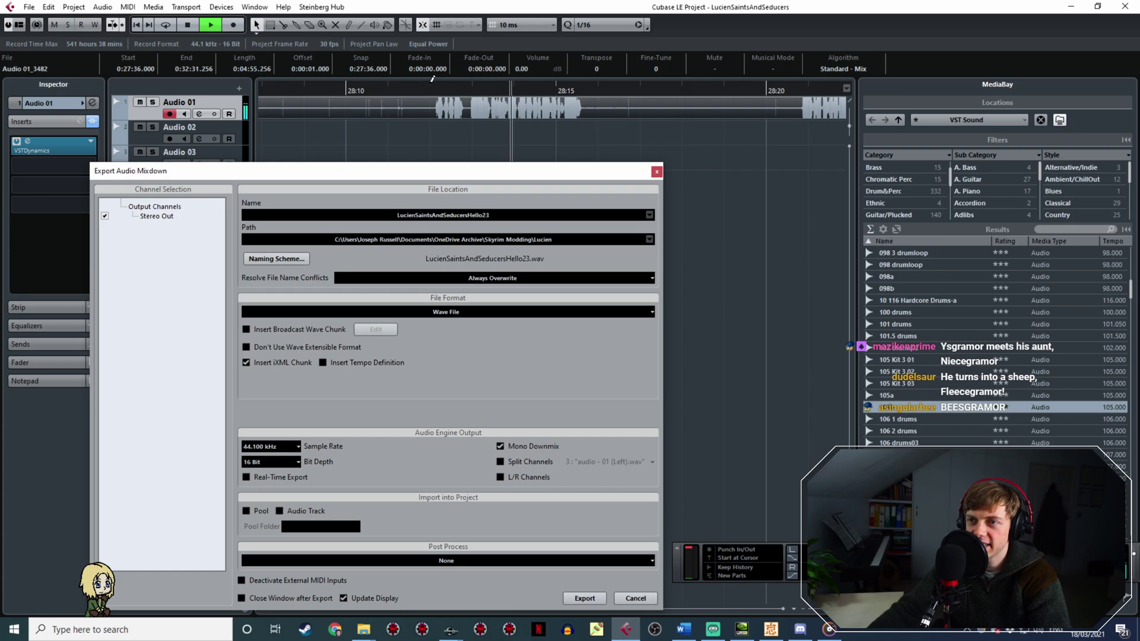
{"action": "left_click", "coordinate": [434, 89]}
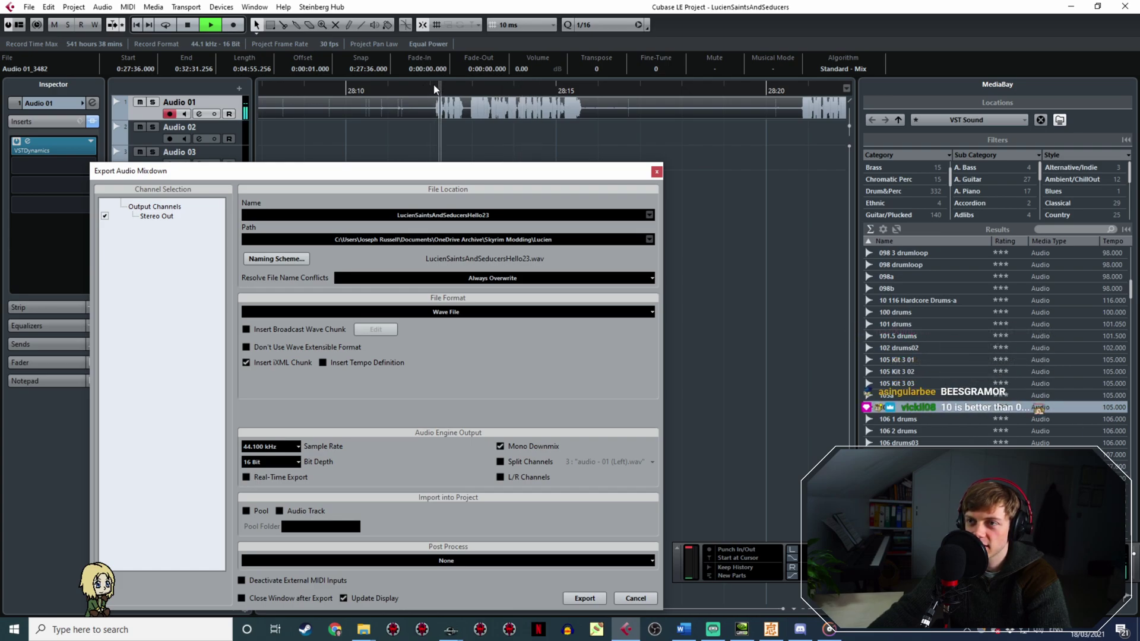
{"action": "left_click_drag", "start_coordinate": [433, 89], "coordinate": [581, 145]}
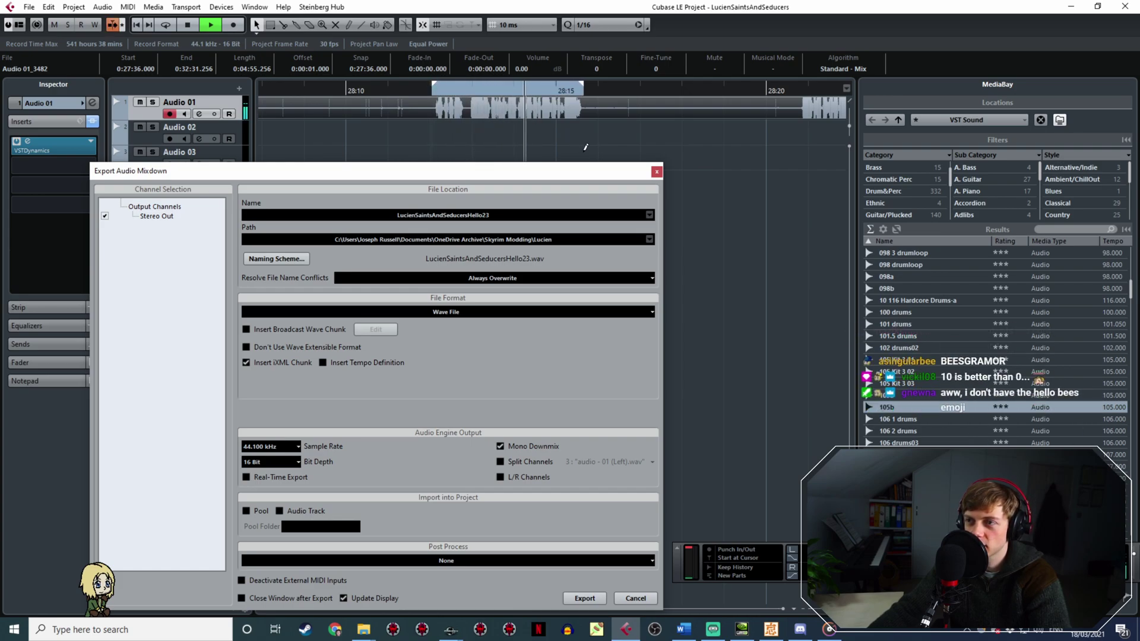
Export the selected range as LucienSaintsAndSeducersHello24.
{"action": "left_click", "coordinate": [492, 216]}
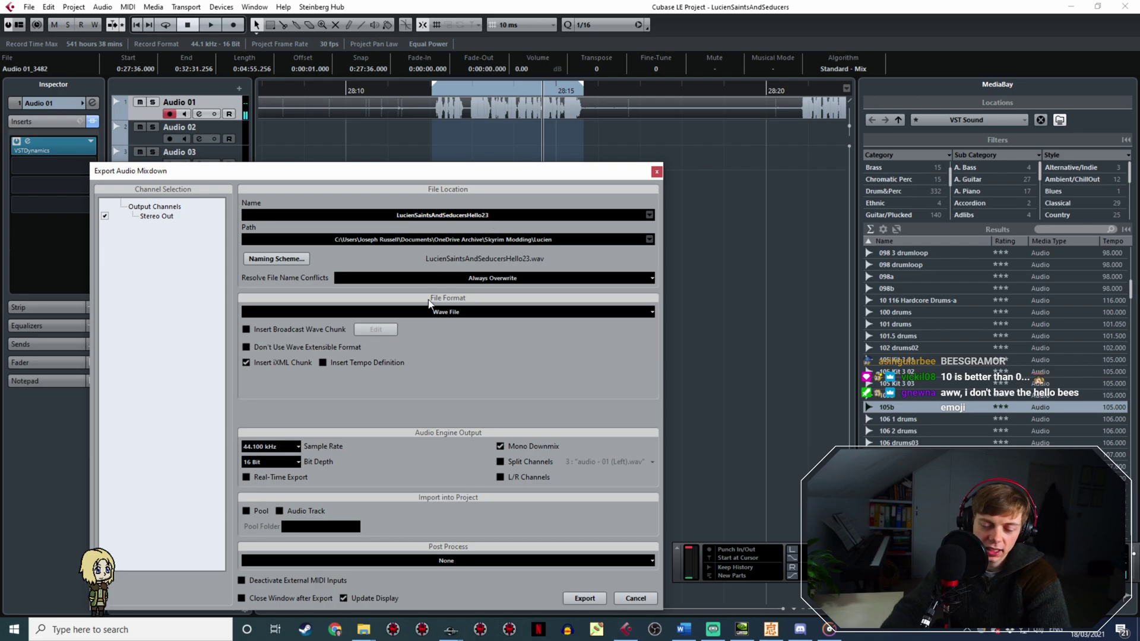
{"action": "key", "text": "BackSpace"}
{"action": "type", "text": "4"}
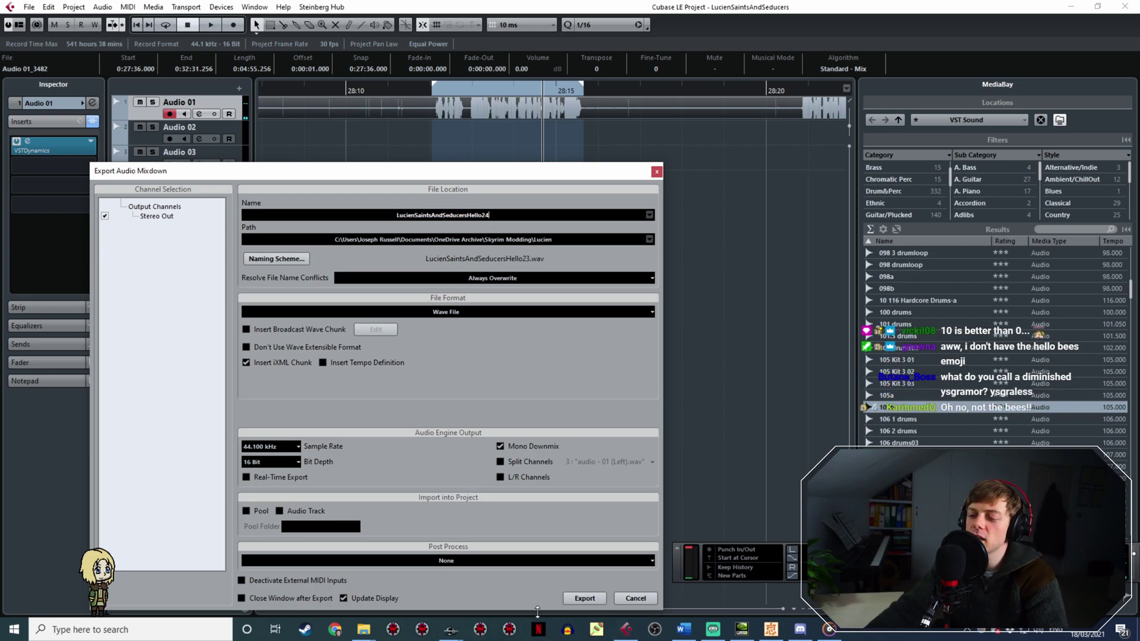
{"action": "left_click", "coordinate": [571, 596]}
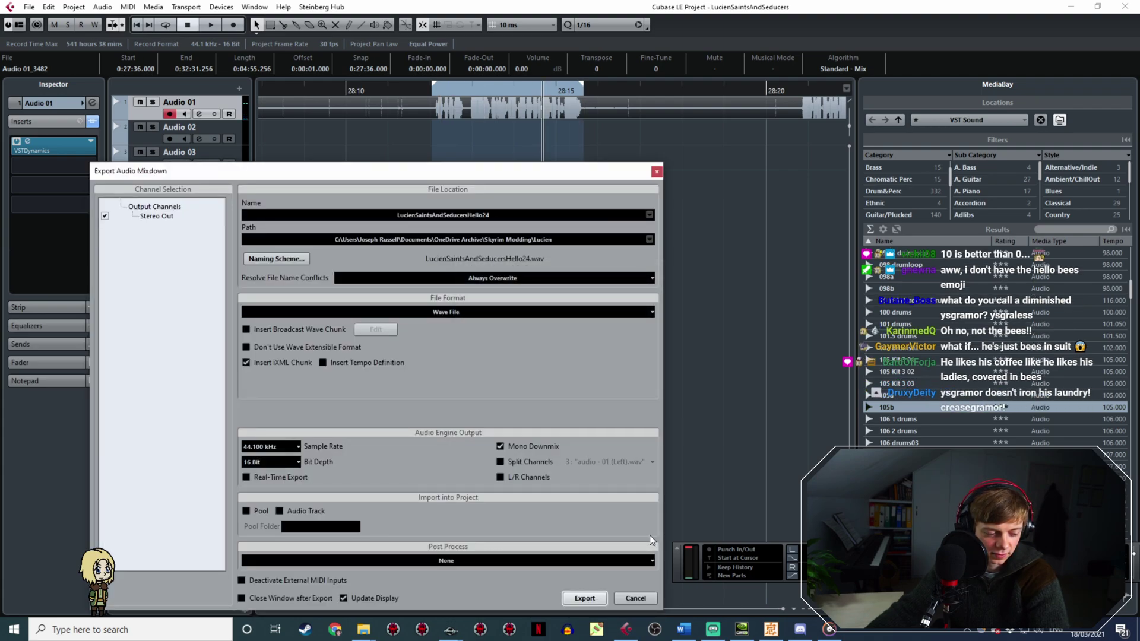
Audition the takes on Audio 01 between about 28:20 and 29:00 to pick the one for the next line.
{"action": "key", "text": "space"}
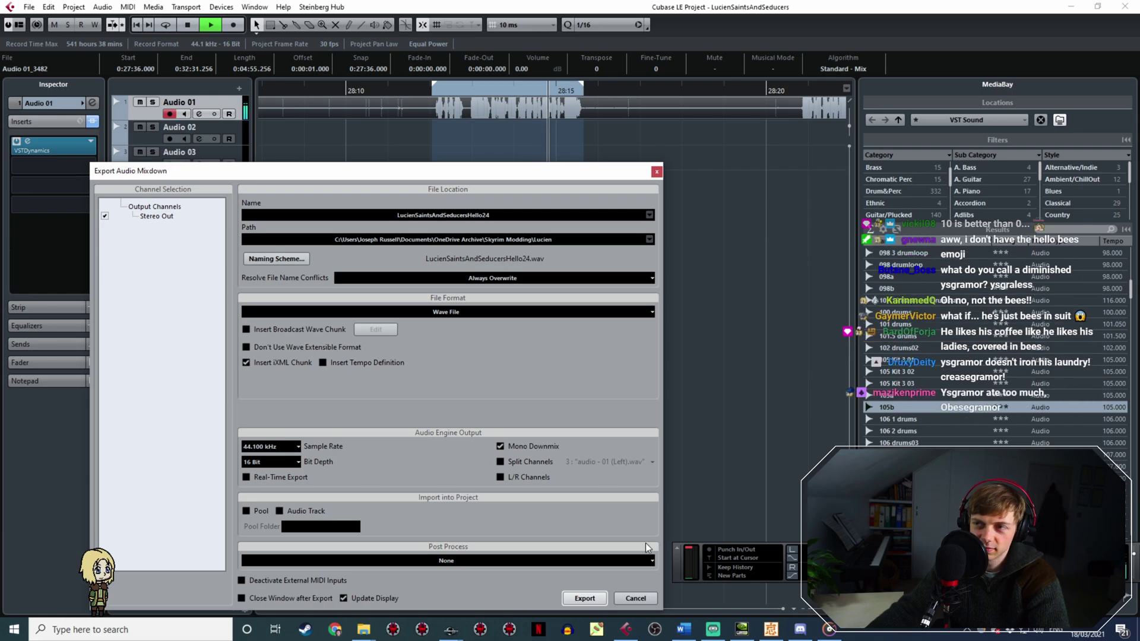
{"action": "scroll", "coordinate": [764, 418], "scroll_direction": "down", "scroll_amount": 5, "text": "ctrl"}
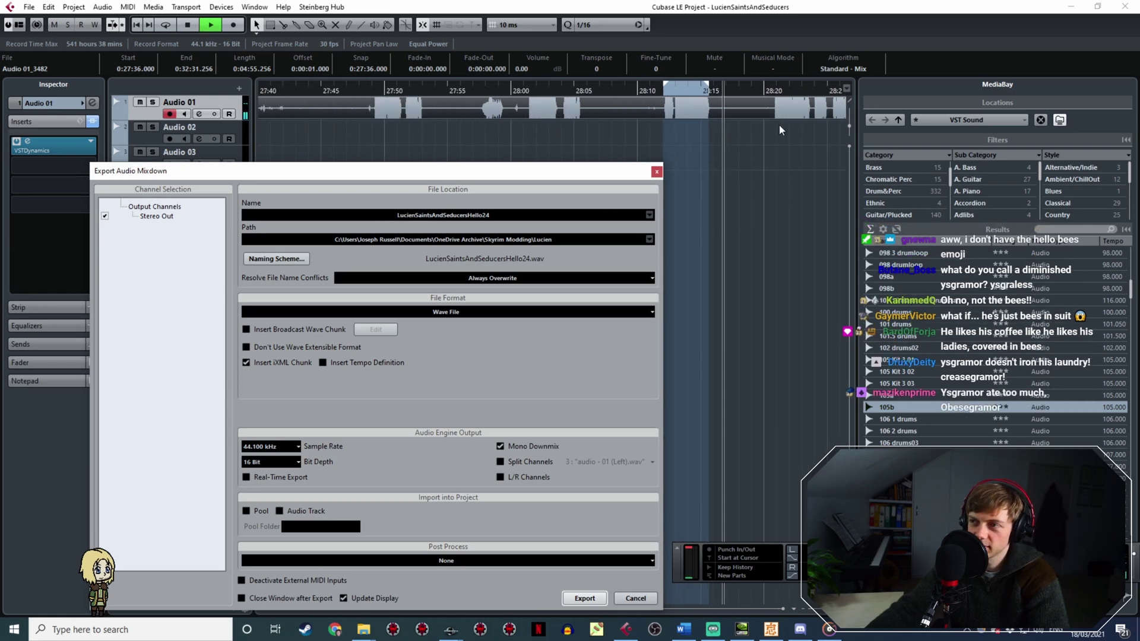
{"action": "left_click", "coordinate": [765, 90]}
{"action": "middle_click_drag", "start_coordinate": [756, 185], "coordinate": [414, 136]}
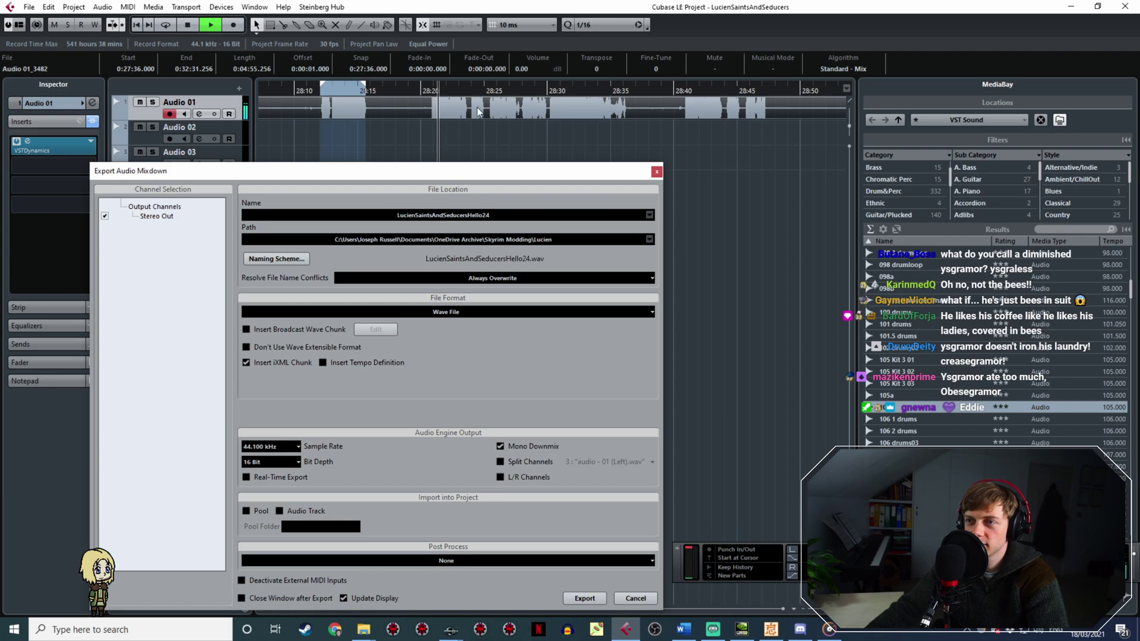
{"action": "left_click", "coordinate": [545, 91]}
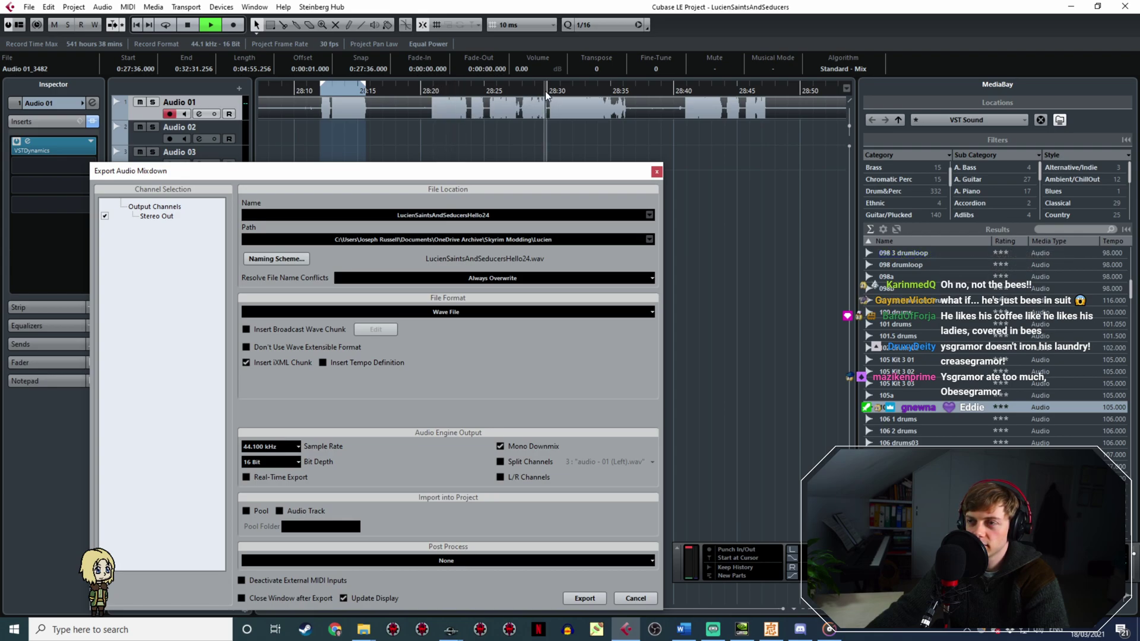
{"action": "left_click", "coordinate": [681, 90]}
{"action": "middle_click_drag", "start_coordinate": [745, 170], "coordinate": [433, 119]}
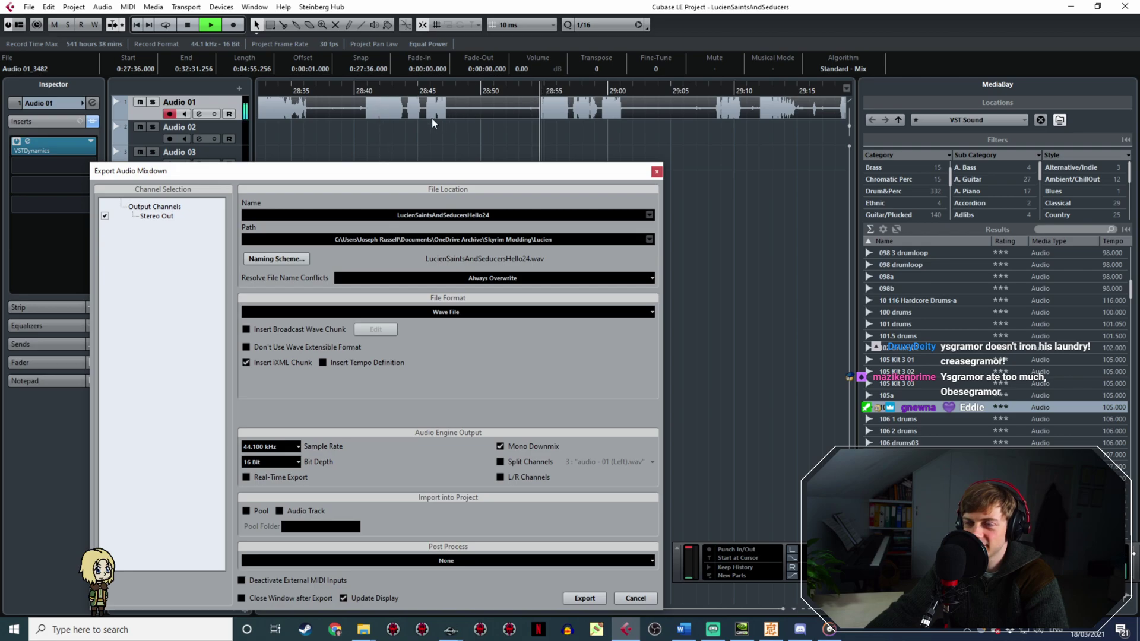
{"action": "scroll", "coordinate": [507, 121], "scroll_direction": "up", "scroll_amount": 4, "text": "ctrl"}
{"action": "middle_click_drag", "start_coordinate": [558, 120], "coordinate": [369, 135]}
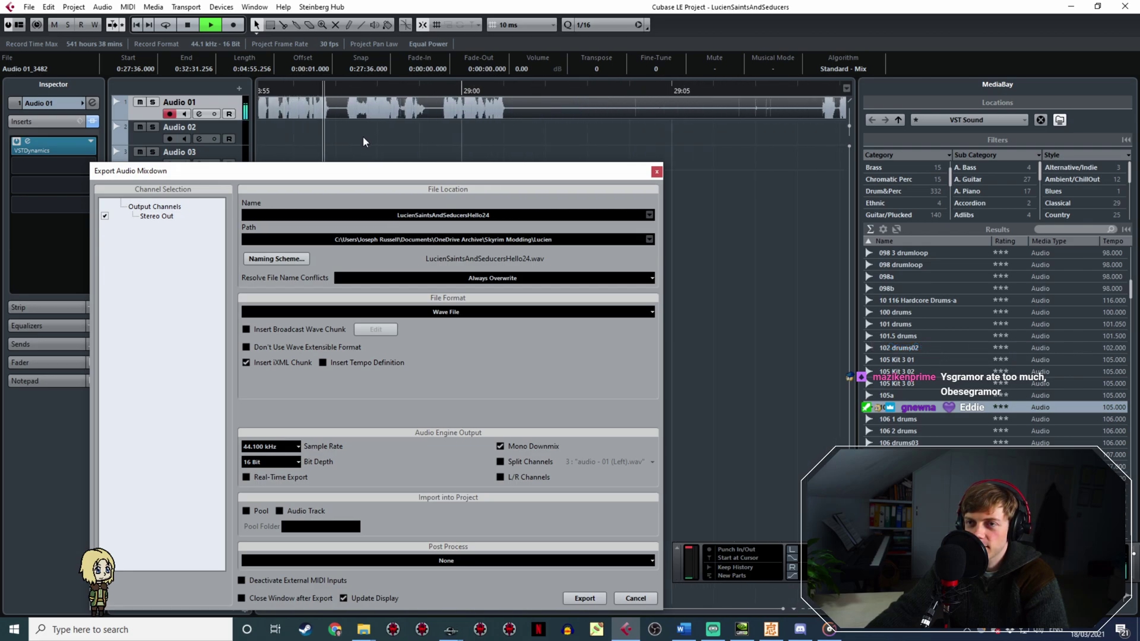
{"action": "scroll", "coordinate": [360, 138], "scroll_direction": "down", "scroll_amount": 6, "text": "ctrl"}
{"action": "middle_click_drag", "start_coordinate": [318, 170], "coordinate": [467, 153]}
{"action": "key", "text": "space"}
Set the export range around the take from about 28:41 to 28:47 and play back its start and end.
{"action": "scroll", "coordinate": [351, 135], "scroll_direction": "up", "scroll_amount": 2, "text": "ctrl"}
{"action": "middle_click_drag", "start_coordinate": [428, 143], "coordinate": [495, 138]}
{"action": "scroll", "coordinate": [520, 102], "scroll_direction": "up", "scroll_amount": 4, "text": "ctrl"}
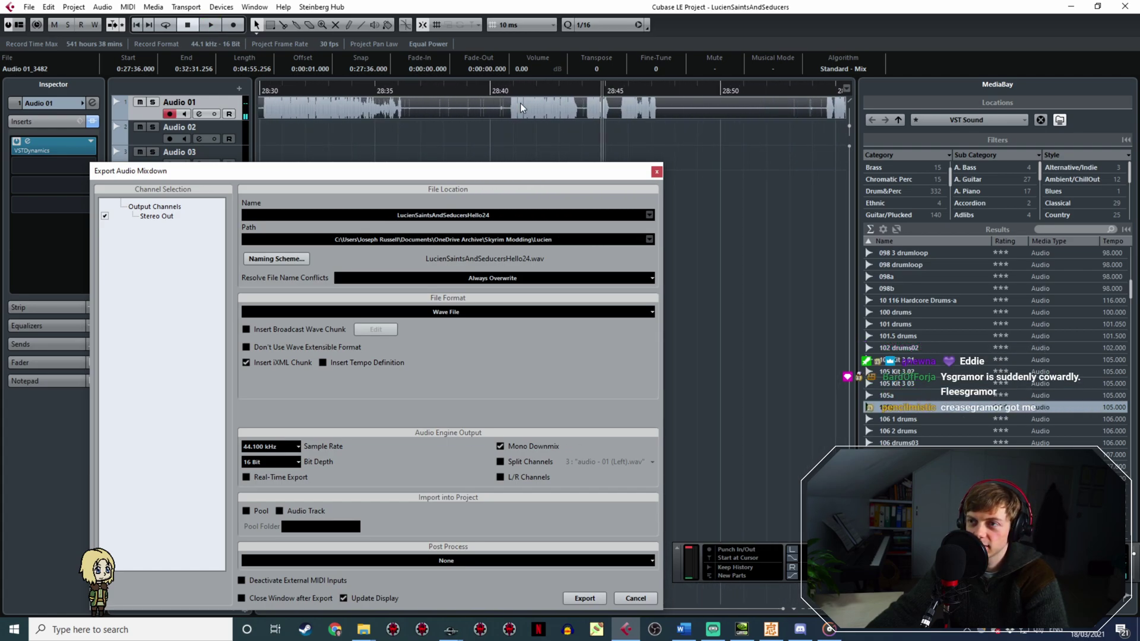
{"action": "left_click", "coordinate": [504, 91]}
{"action": "key", "text": "space"}
{"action": "mouse_move", "coordinate": [505, 79]}
{"action": "left_mouse_down"}
{"action": "mouse_move", "coordinate": [669, 112]}
{"action": "mouse_move", "coordinate": [724, 144]}
{"action": "left_mouse_up"}
{"action": "middle_click_drag", "start_coordinate": [509, 125], "coordinate": [580, 114]}
{"action": "scroll", "coordinate": [580, 112], "scroll_direction": "up", "scroll_amount": 3, "text": "ctrl"}
{"action": "key", "text": "space"}
{"action": "key", "text": "space"}
{"action": "middle_click_drag", "start_coordinate": [683, 150], "coordinate": [451, 149]}
{"action": "middle_click_drag", "start_coordinate": [795, 138], "coordinate": [683, 140]}
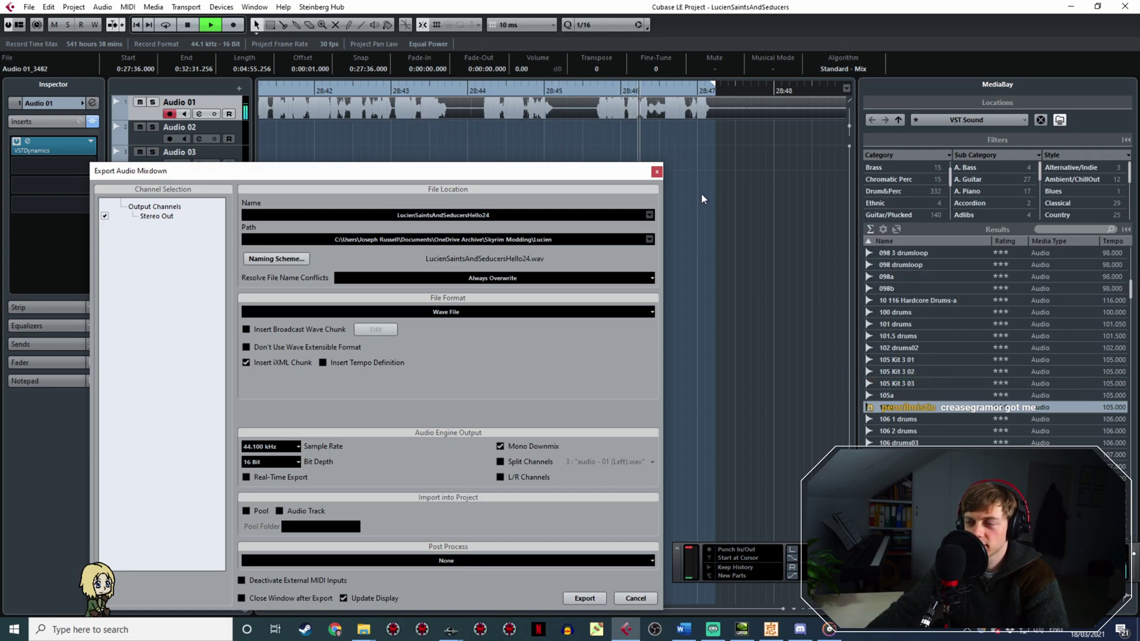
Export the selected range as LucienSaintsAndSeducersHello25.
{"action": "left_click", "coordinate": [509, 215]}
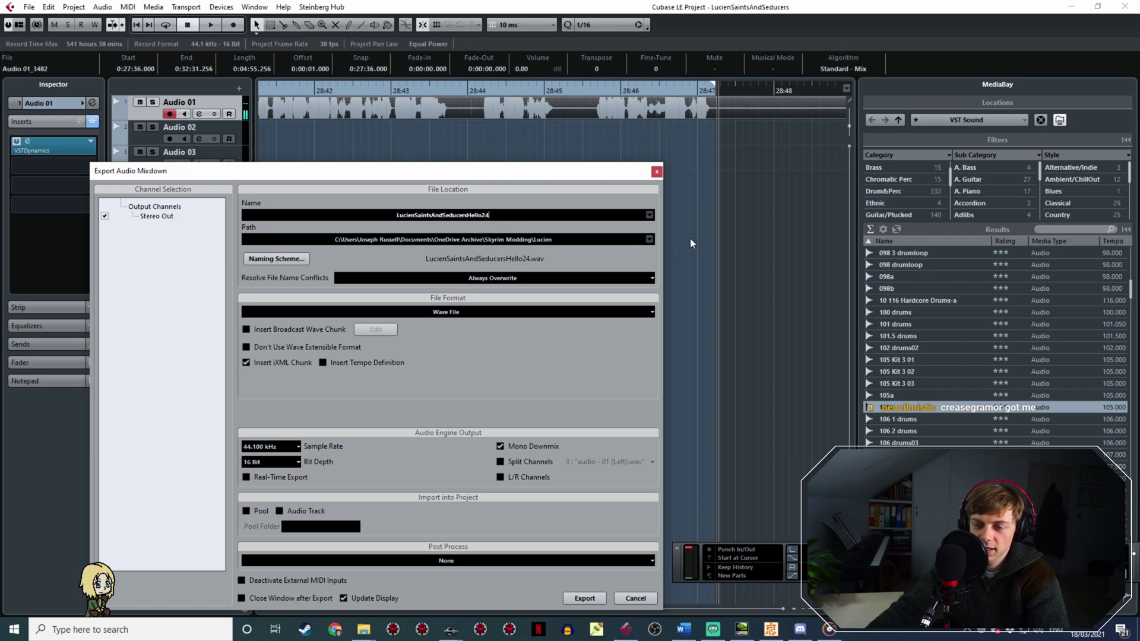
{"action": "key", "text": "BackSpace"}
{"action": "type", "text": "5"}
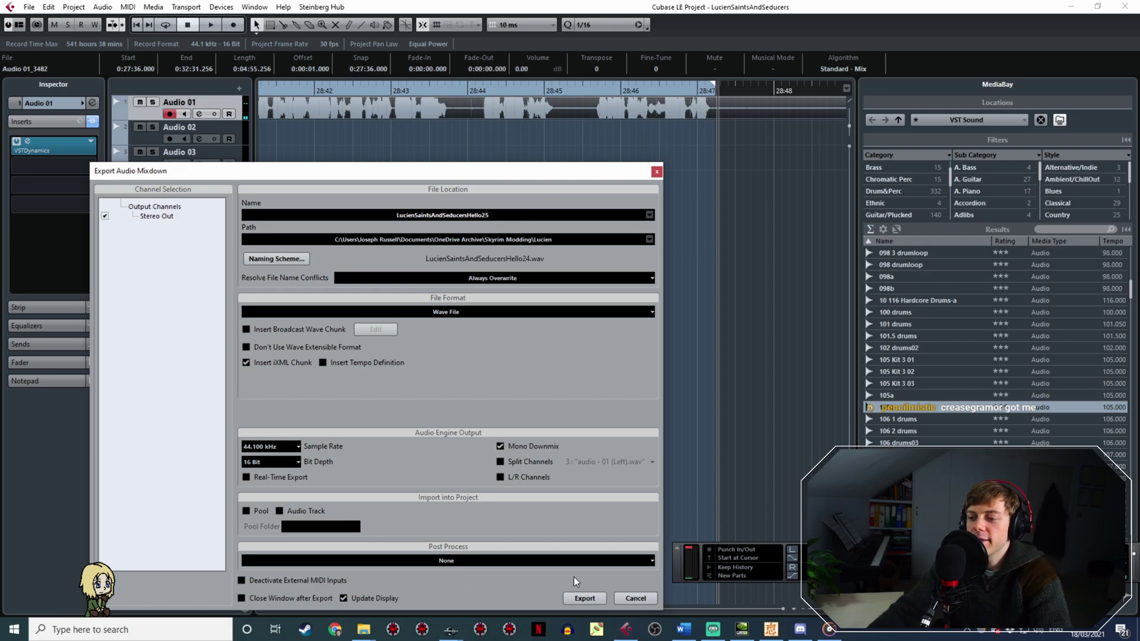
{"action": "left_click", "coordinate": [584, 597]}
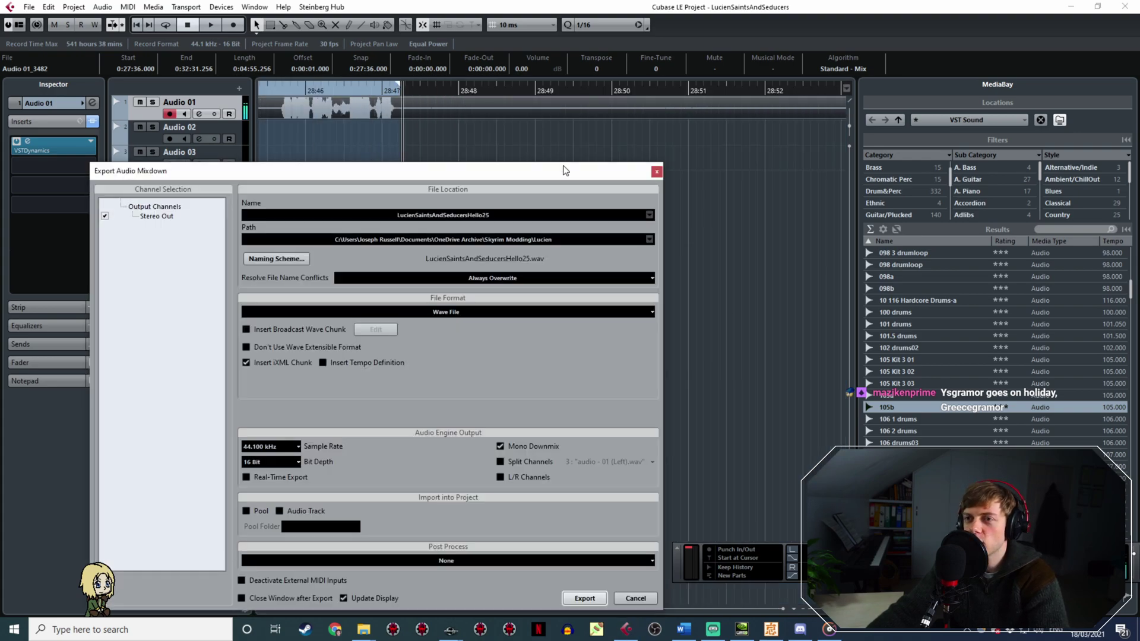
Set the export range around the take from about 28:54.5 to 29:01 on Audio 01 and play back its end.
{"action": "scroll", "coordinate": [479, 109], "scroll_direction": "up", "scroll_amount": 4, "text": "ctrl"}
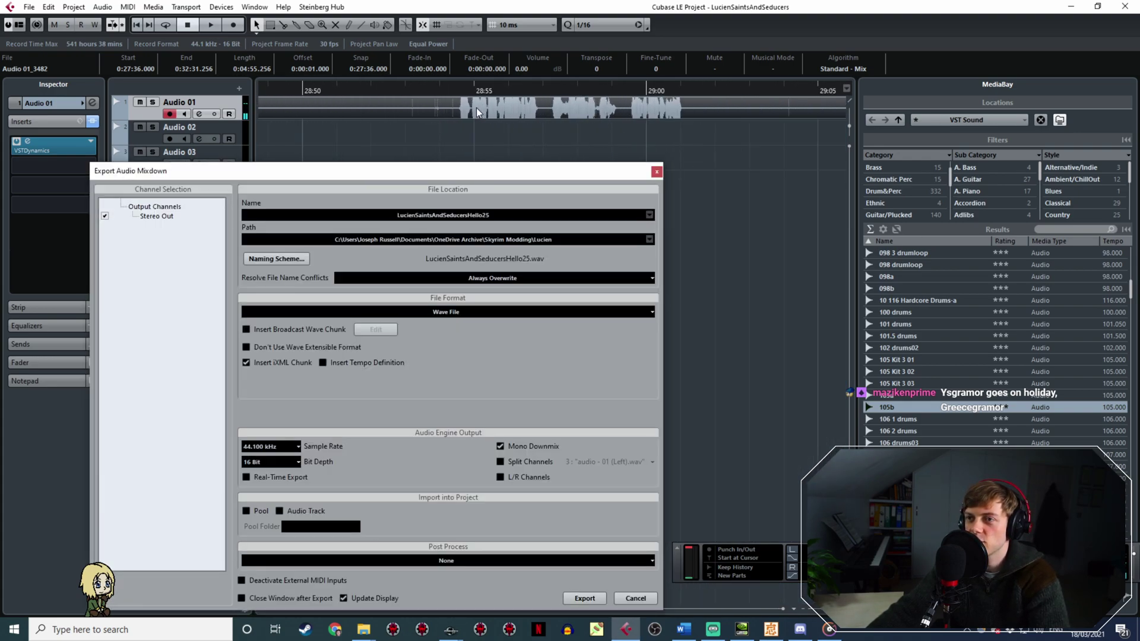
{"action": "left_click", "coordinate": [454, 92]}
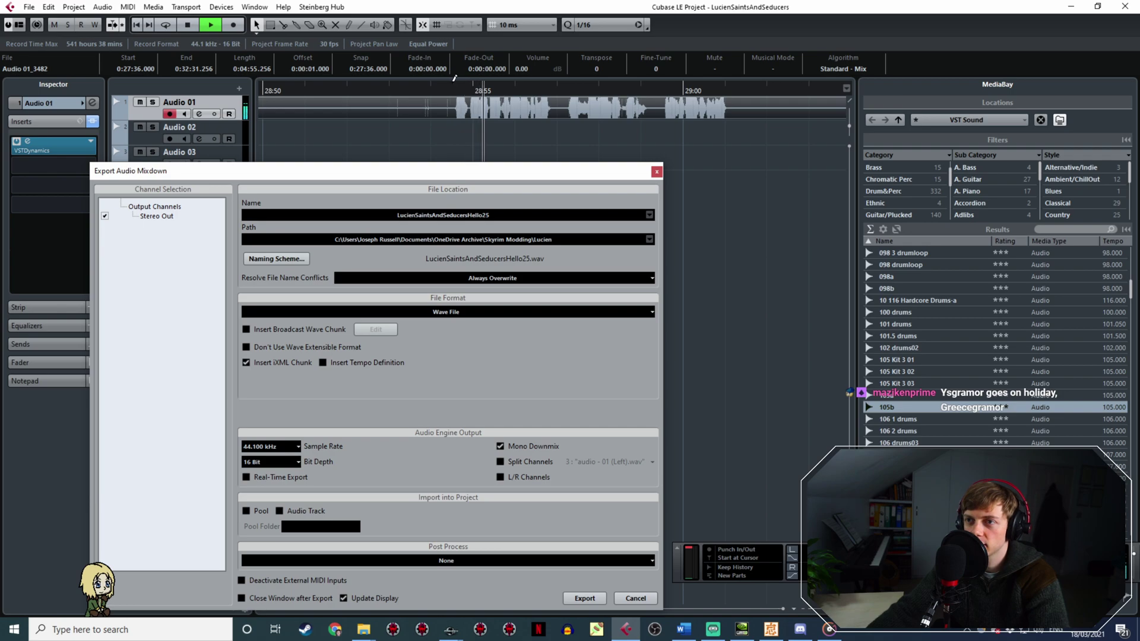
{"action": "left_click_drag", "start_coordinate": [454, 83], "coordinate": [674, 137]}
{"action": "scroll", "coordinate": [769, 166], "scroll_direction": "down", "scroll_amount": 5, "text": "ctrl"}
{"action": "left_click", "coordinate": [803, 93]}
{"action": "scroll", "coordinate": [802, 95], "scroll_direction": "up", "scroll_amount": 4, "text": "ctrl"}
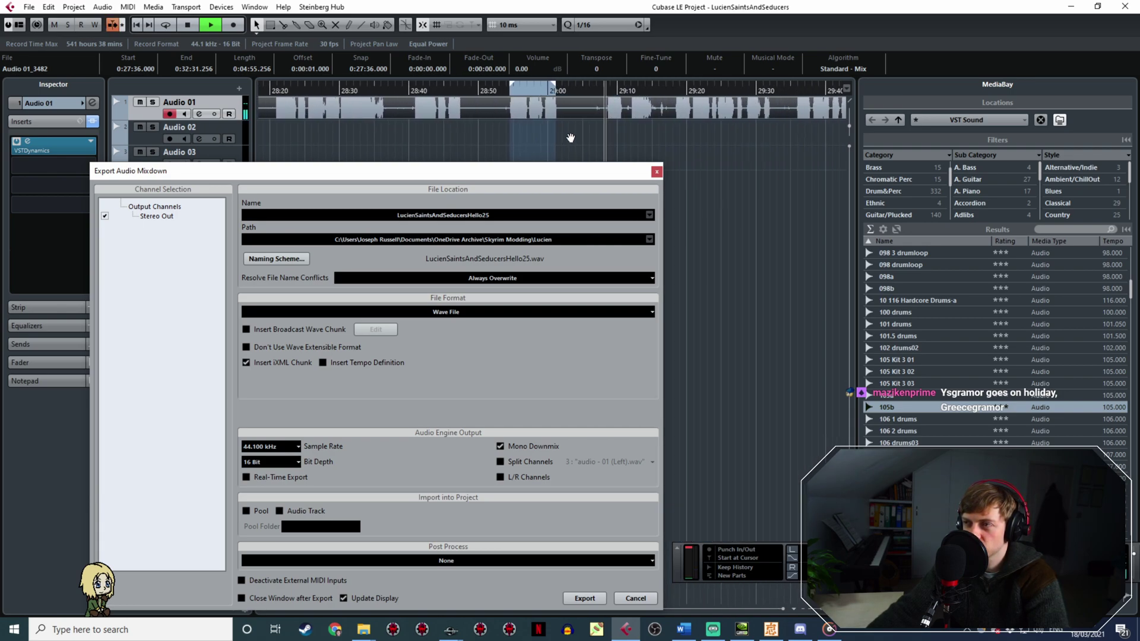
{"action": "left_click", "coordinate": [567, 88]}
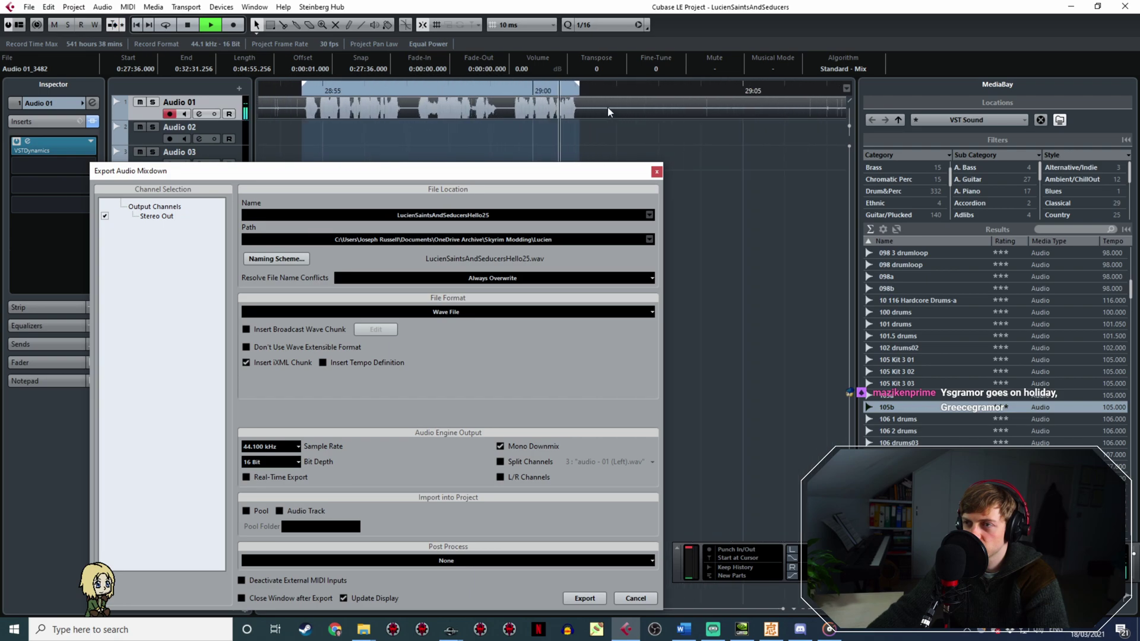
Stop playback and export the selected range as LucienSaintsAndSeducersHello26.
{"action": "key", "text": "space"}
{"action": "left_click", "coordinate": [503, 215]}
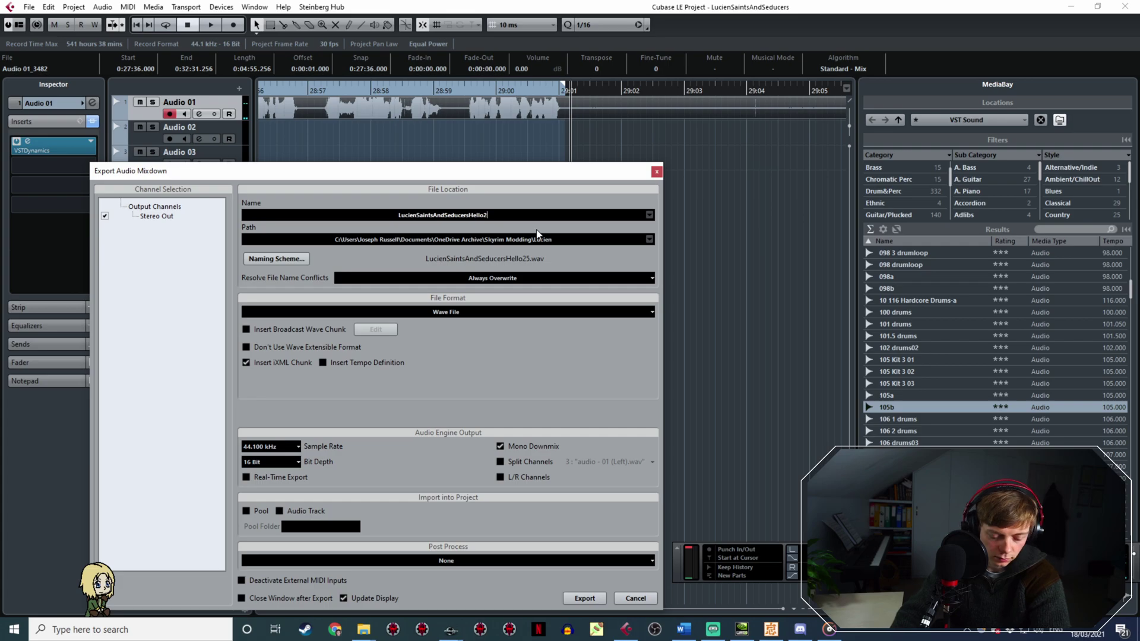
{"action": "left_click", "coordinate": [571, 601]}
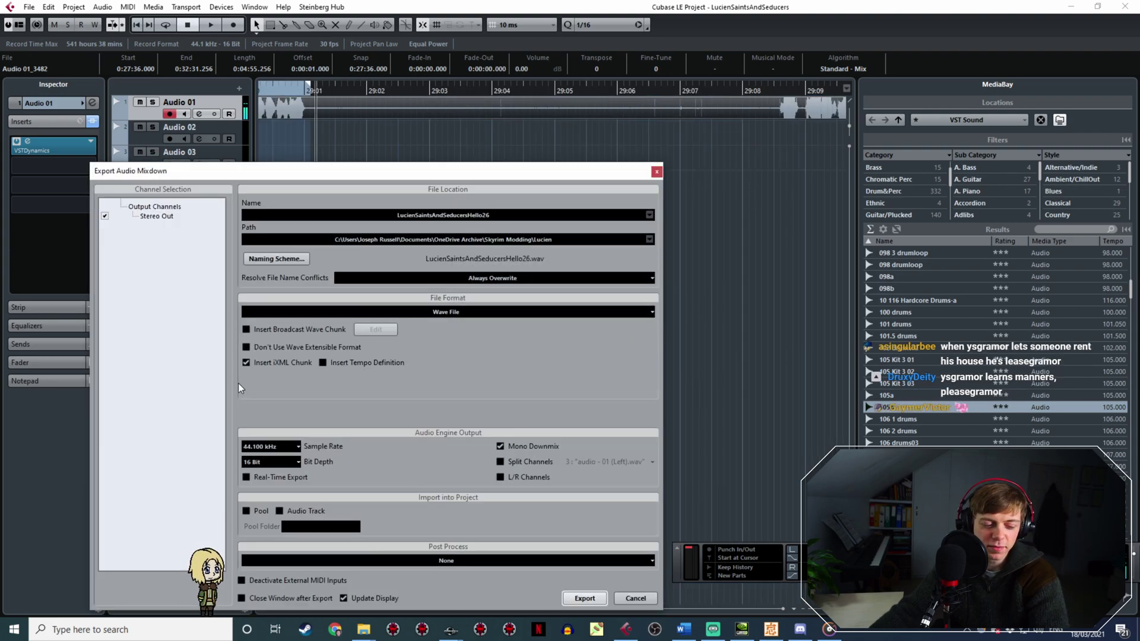
Audition the takes on Audio 01 between about 29:07 and 30:05 to find the next line.
{"action": "scroll", "coordinate": [413, 130], "scroll_direction": "down", "scroll_amount": 5, "text": "ctrl"}
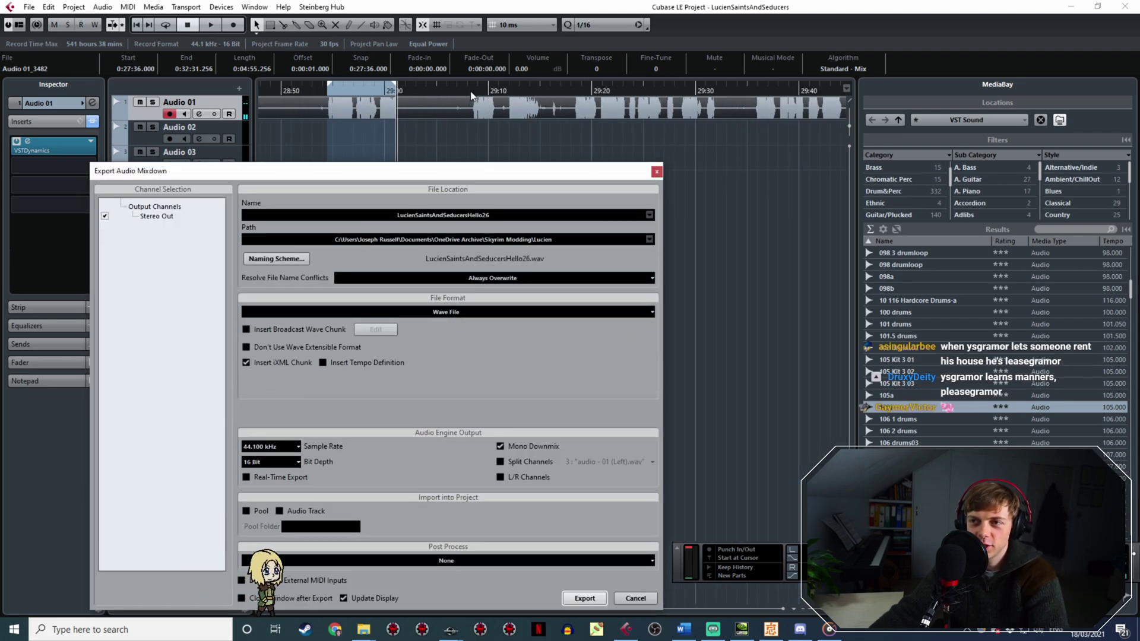
{"action": "left_click", "coordinate": [467, 93]}
{"action": "key", "text": "space"}
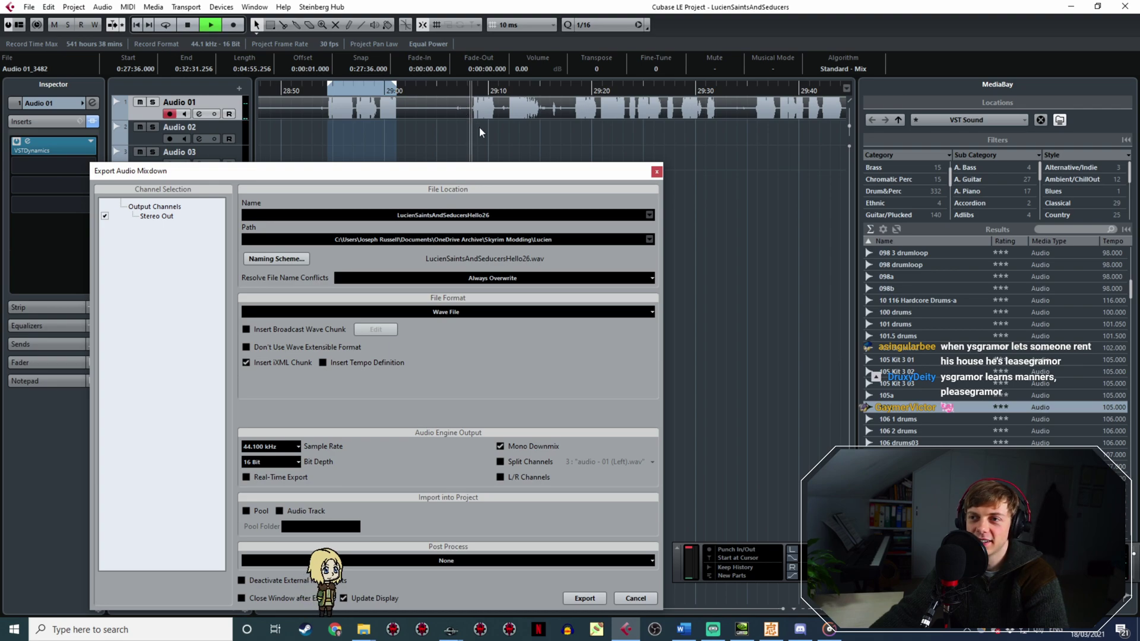
{"action": "scroll", "coordinate": [481, 127], "scroll_direction": "up", "scroll_amount": 5, "text": "ctrl"}
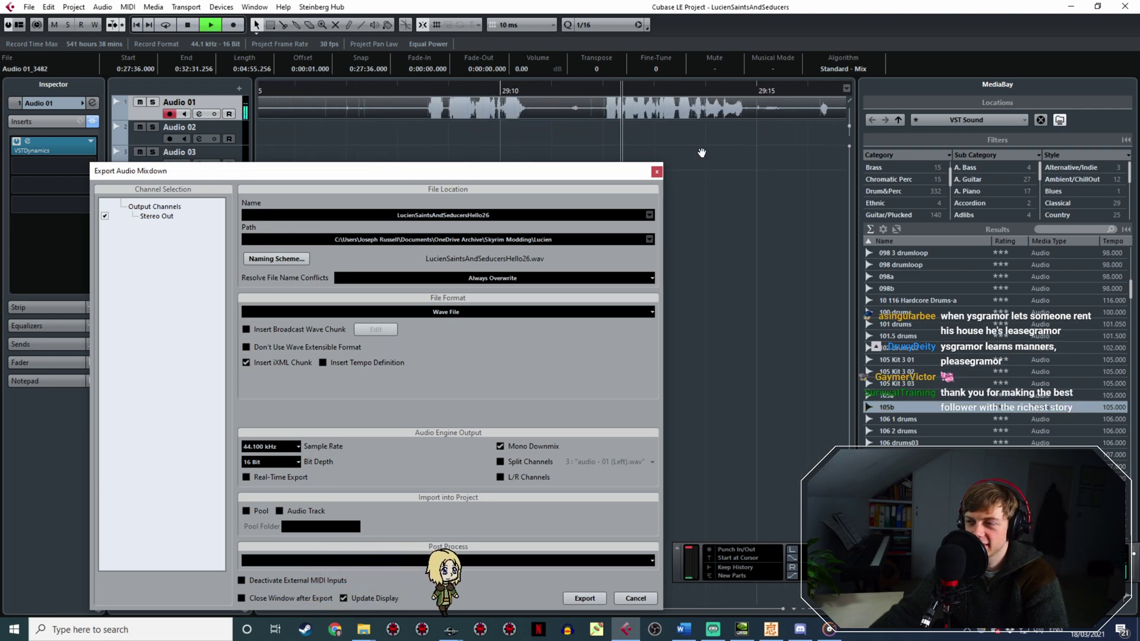
{"action": "scroll", "coordinate": [604, 131], "scroll_direction": "down", "scroll_amount": 3, "text": "ctrl"}
{"action": "left_click_drag", "start_coordinate": [564, 145], "coordinate": [419, 108]}
{"action": "scroll", "coordinate": [420, 107], "scroll_direction": "down", "scroll_amount": 1, "text": "ctrl"}
{"action": "left_click", "coordinate": [514, 92]}
{"action": "left_click", "coordinate": [715, 91]}
{"action": "middle_click_drag", "start_coordinate": [755, 172], "coordinate": [424, 126]}
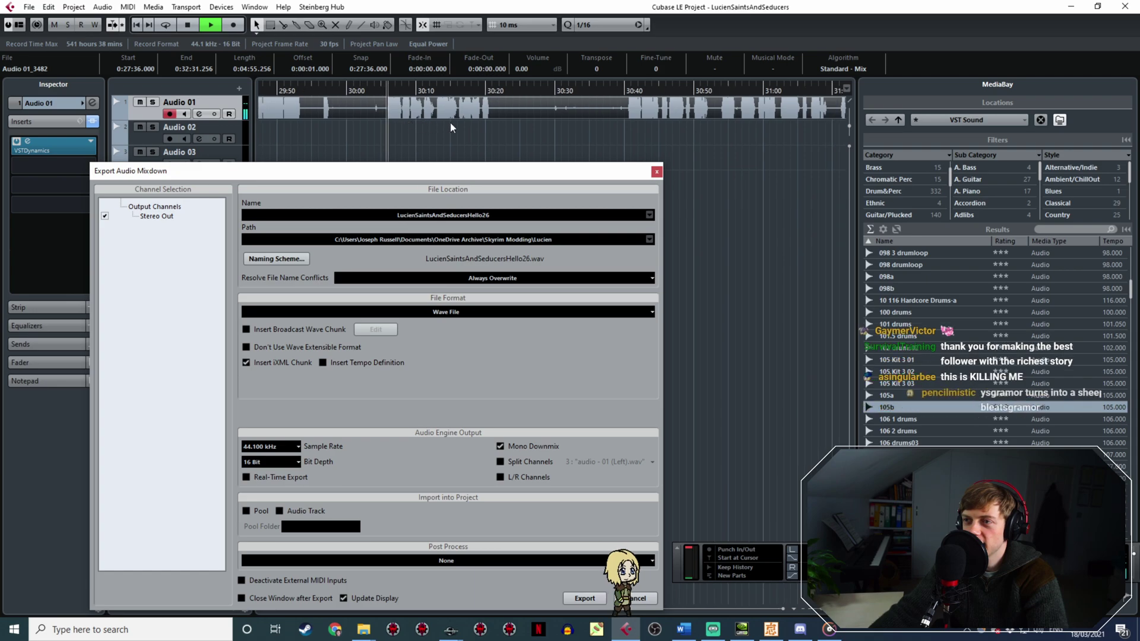
Audition the takes between about 30:40 and 31:16 on Audio 01 to pick the one for the next line.
{"action": "left_click", "coordinate": [629, 92]}
{"action": "middle_click_drag", "start_coordinate": [665, 141], "coordinate": [586, 132]}
{"action": "left_click_drag", "start_coordinate": [586, 132], "coordinate": [494, 126]}
{"action": "left_click", "coordinate": [556, 92]}
{"action": "left_click", "coordinate": [597, 92]}
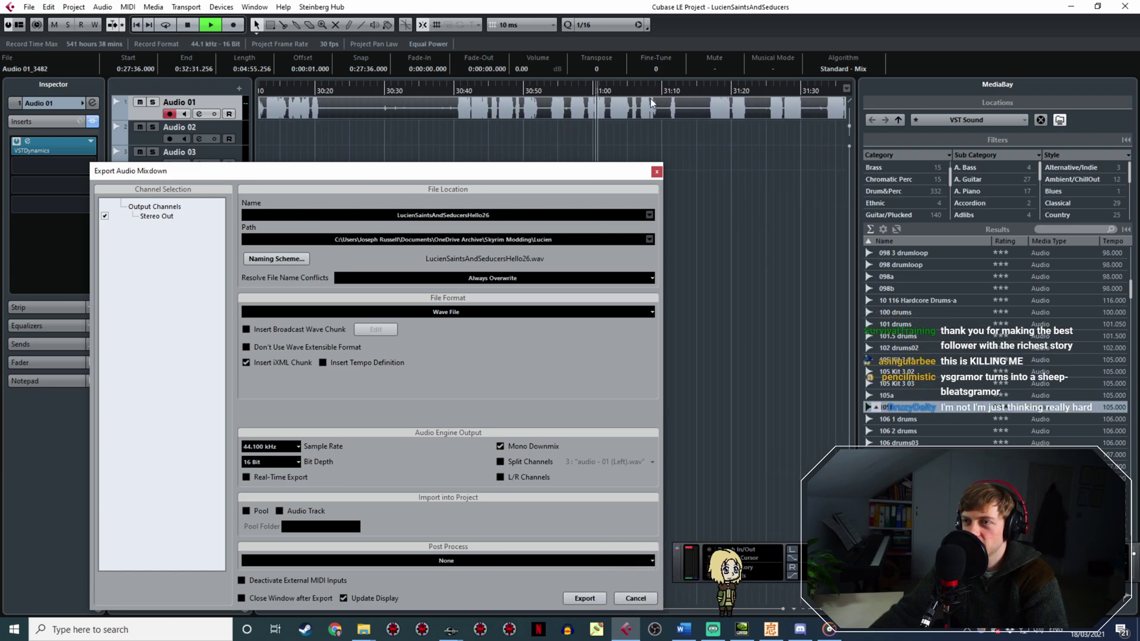
{"action": "left_click", "coordinate": [708, 92]}
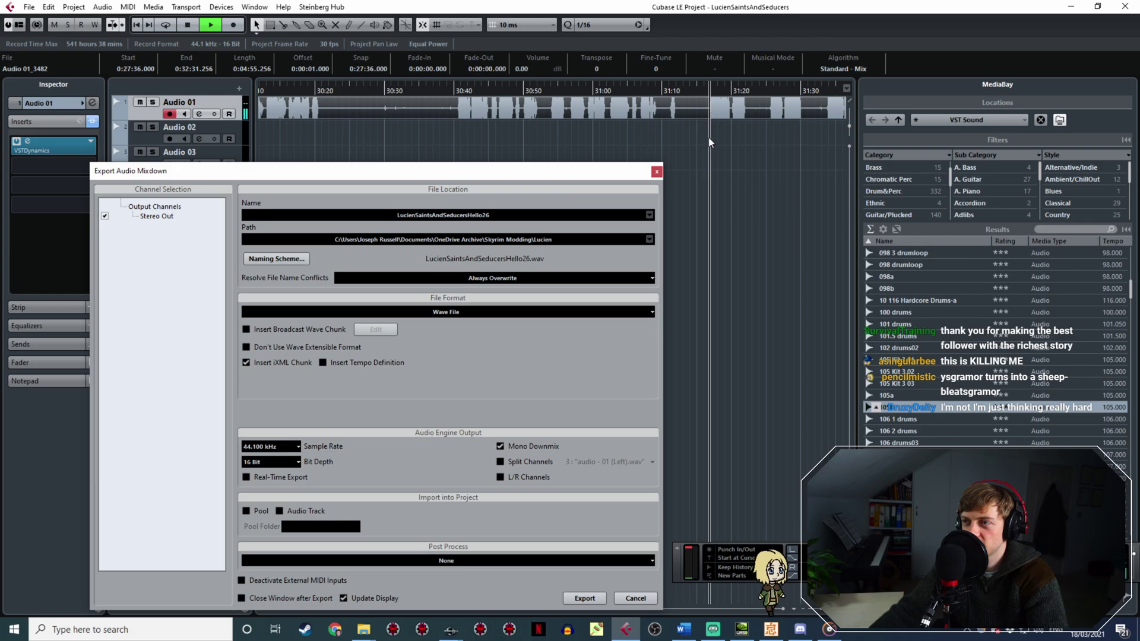
{"action": "left_click", "coordinate": [607, 92]}
{"action": "scroll", "coordinate": [625, 95], "scroll_direction": "up", "scroll_amount": 4, "text": "ctrl"}
{"action": "left_click", "coordinate": [478, 86]}
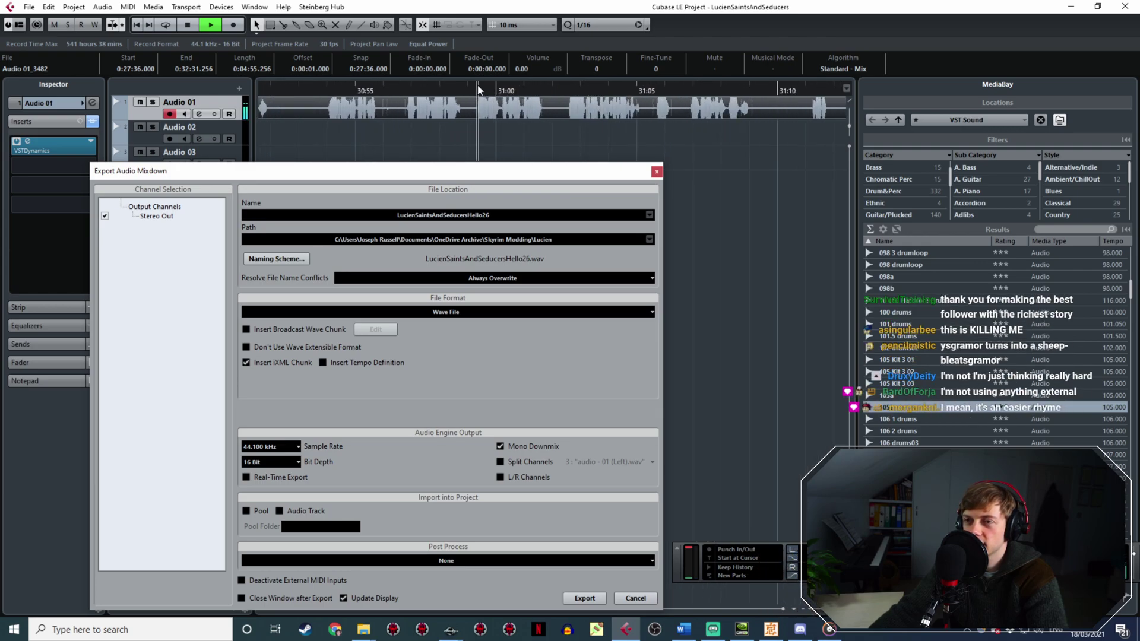
{"action": "left_click", "coordinate": [412, 94]}
{"action": "left_click", "coordinate": [447, 90]}
Set the export range from about 30:56.7 to 31:04.5 on Audio 01 and play it from its start.
{"action": "scroll", "coordinate": [447, 90], "scroll_direction": "up", "scroll_amount": 4, "text": "ctrl"}
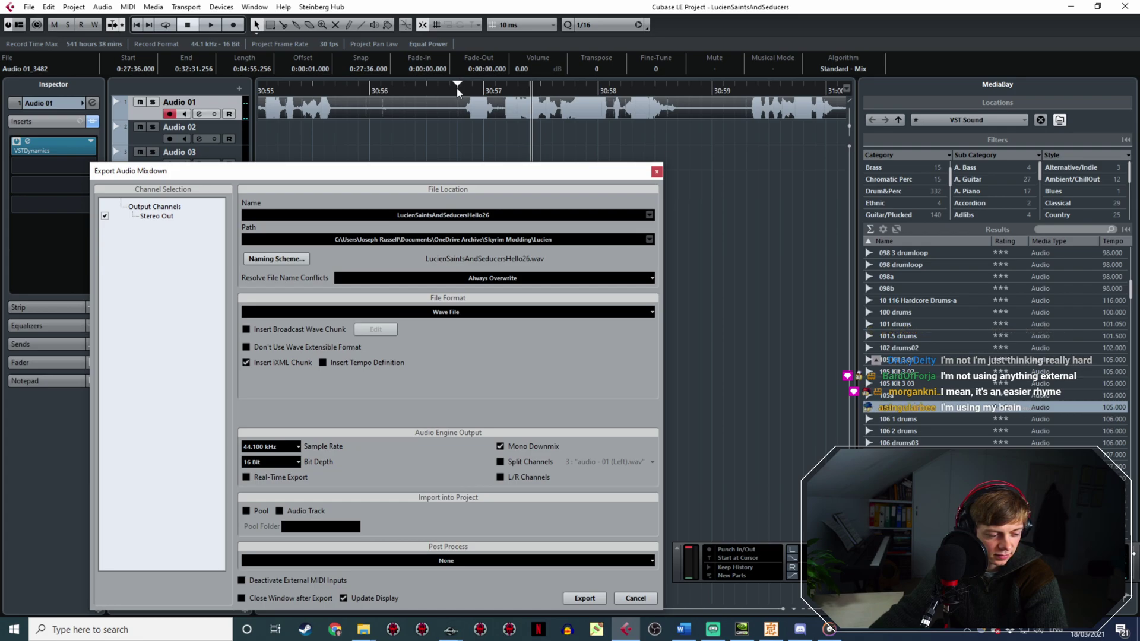
{"action": "left_click", "coordinate": [457, 89]}
{"action": "key", "text": "space"}
{"action": "left_click_drag", "start_coordinate": [456, 85], "coordinate": [793, 151]}
{"action": "key", "text": "g"}
{"action": "key", "text": "g"}
{"action": "scroll", "coordinate": [777, 156], "scroll_direction": "down", "scroll_amount": 2, "text": "ctrl"}
{"action": "middle_click_drag", "start_coordinate": [777, 156], "coordinate": [632, 133]}
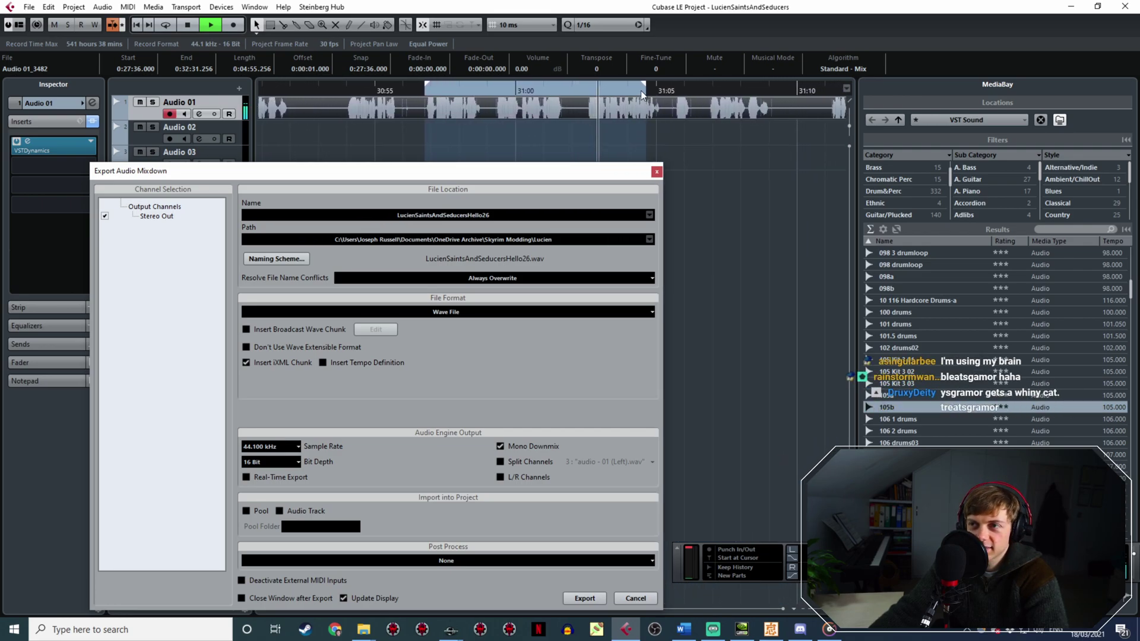
Extend the end of the export range to about 31:09 and export it as LucienSaintsAndSeducersHello27.
{"action": "left_click_drag", "start_coordinate": [643, 90], "coordinate": [773, 162]}
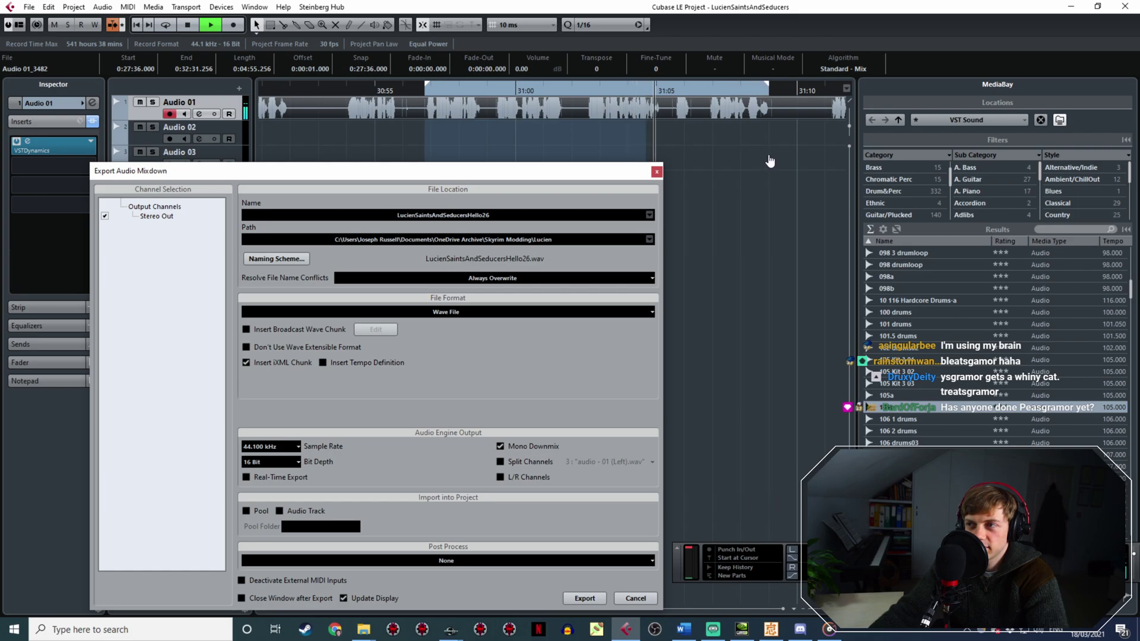
{"action": "scroll", "coordinate": [771, 154], "scroll_direction": "up", "scroll_amount": 3, "text": "ctrl"}
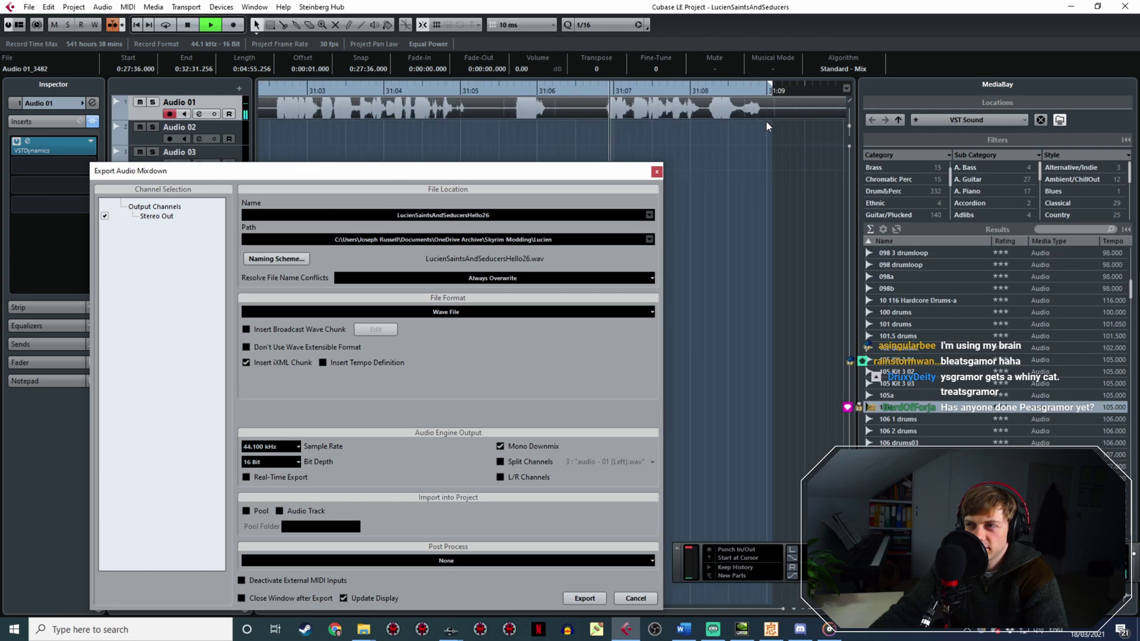
{"action": "scroll", "coordinate": [769, 110], "scroll_direction": "up", "scroll_amount": 2, "text": "ctrl"}
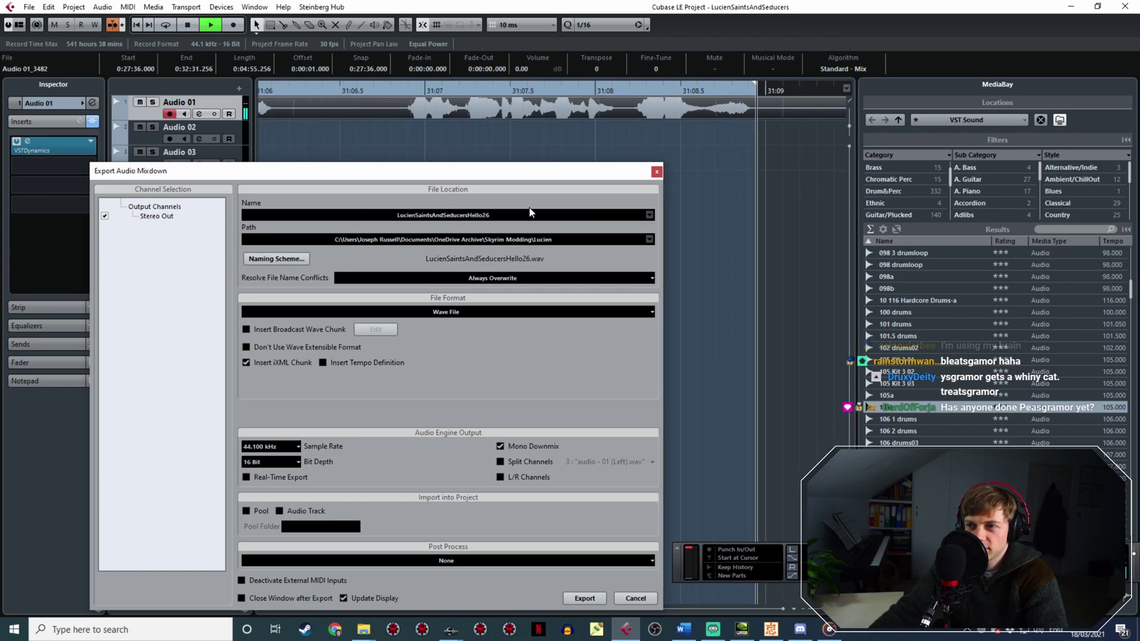
{"action": "left_click", "coordinate": [503, 216]}
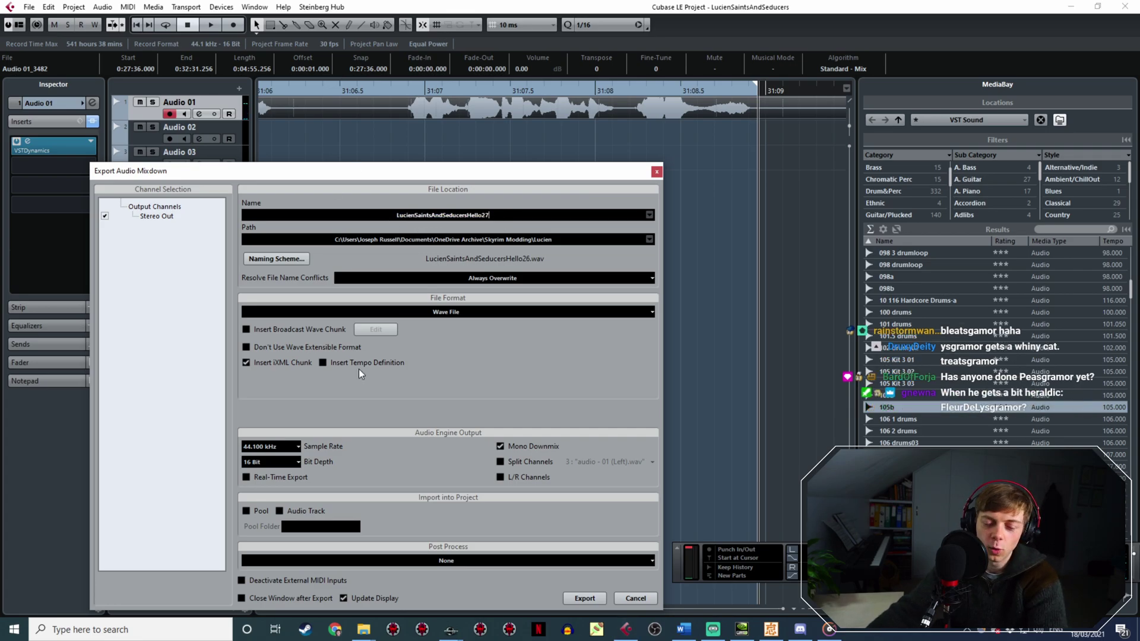
{"action": "left_click", "coordinate": [587, 598]}
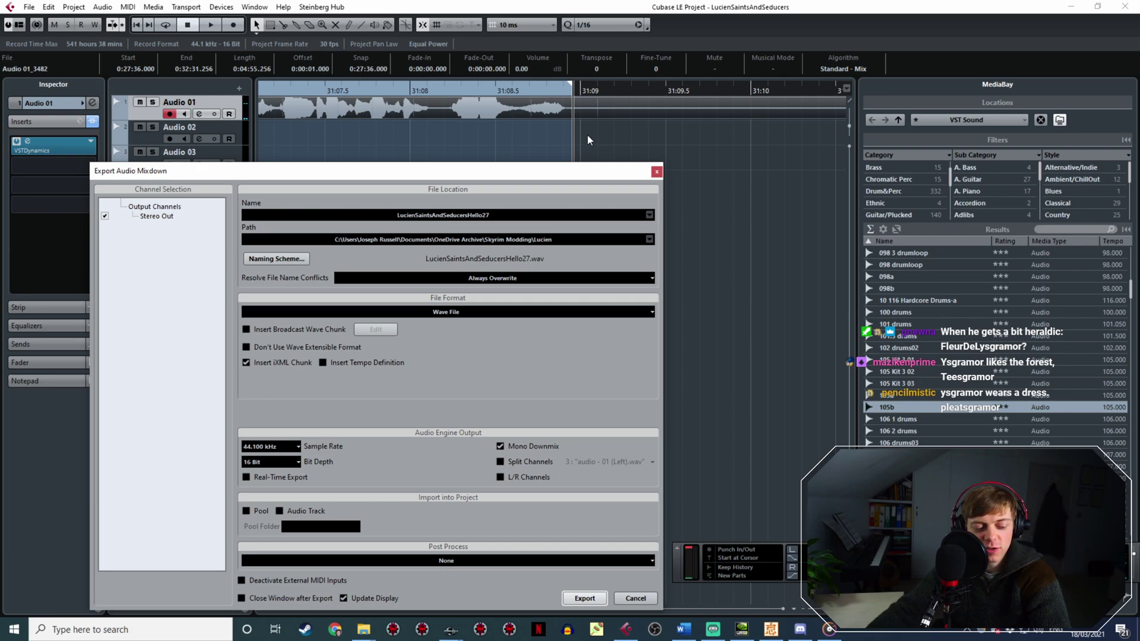
Audition Audio 01 from about 31:11 and set the export range around the take from about 31:17 to 31:22.
{"action": "scroll", "coordinate": [587, 140], "scroll_direction": "down", "scroll_amount": 3, "text": "ctrl"}
{"action": "middle_click_drag", "start_coordinate": [708, 162], "coordinate": [541, 110]}
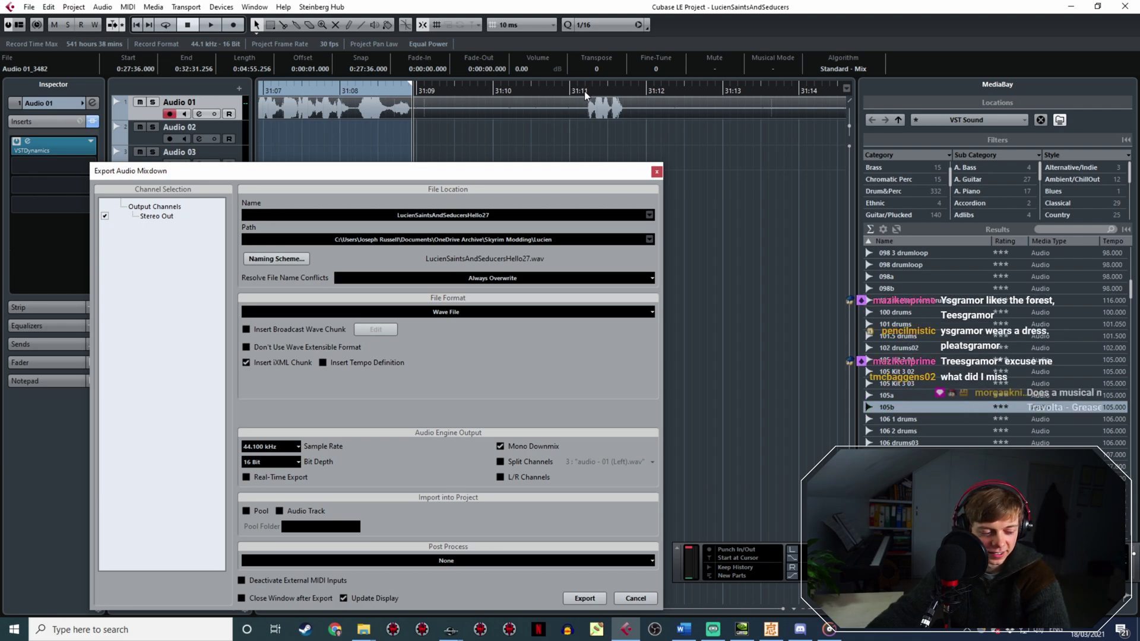
{"action": "left_click", "coordinate": [584, 91]}
{"action": "key", "text": "space"}
{"action": "scroll", "coordinate": [679, 132], "scroll_direction": "down", "scroll_amount": 2, "text": "ctrl"}
{"action": "scroll", "coordinate": [679, 132], "scroll_direction": "down", "scroll_amount": 3, "text": "ctrl"}
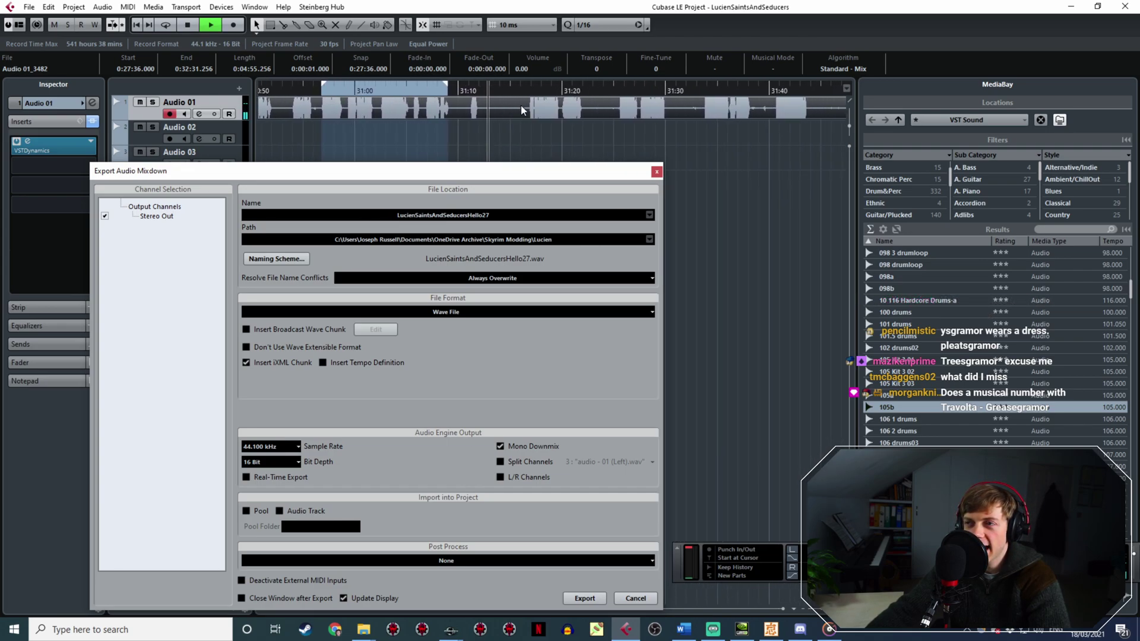
{"action": "scroll", "coordinate": [530, 101], "scroll_direction": "up", "scroll_amount": 3, "text": "ctrl"}
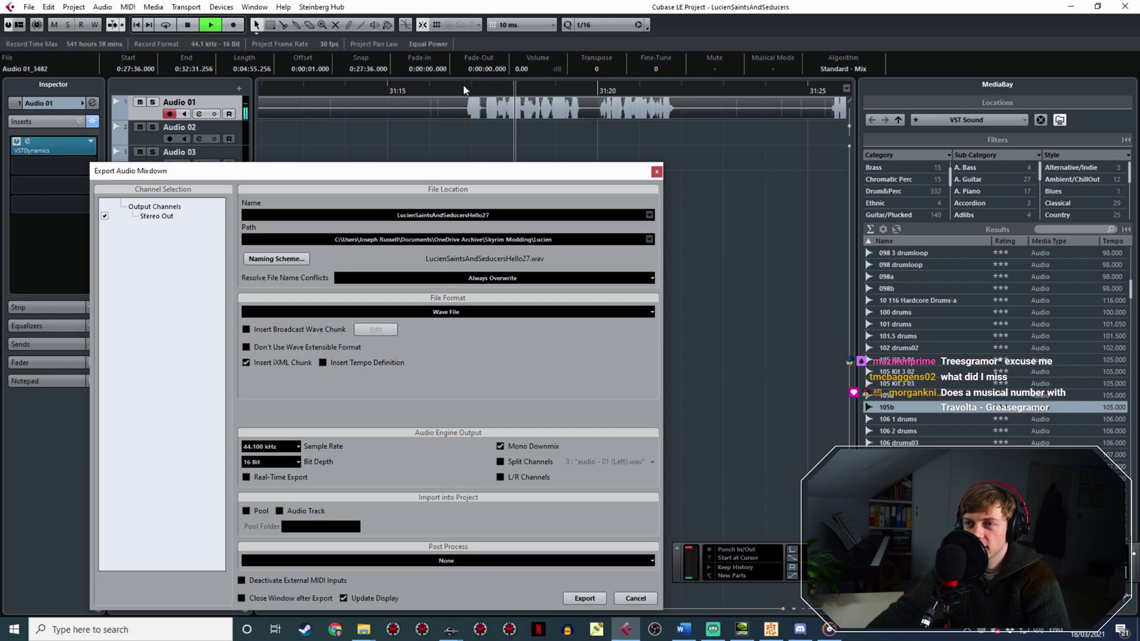
{"action": "mouse_move", "coordinate": [466, 89]}
{"action": "left_mouse_down", "text": "ctrl"}
{"action": "mouse_move", "coordinate": [579, 91]}
{"action": "mouse_move", "coordinate": [446, 100]}
{"action": "mouse_move", "coordinate": [527, 91]}
{"action": "mouse_move", "coordinate": [691, 127]}
{"action": "mouse_move", "coordinate": [678, 130]}
{"action": "left_mouse_up", "text": "ctrl"}
{"action": "key", "text": "space"}
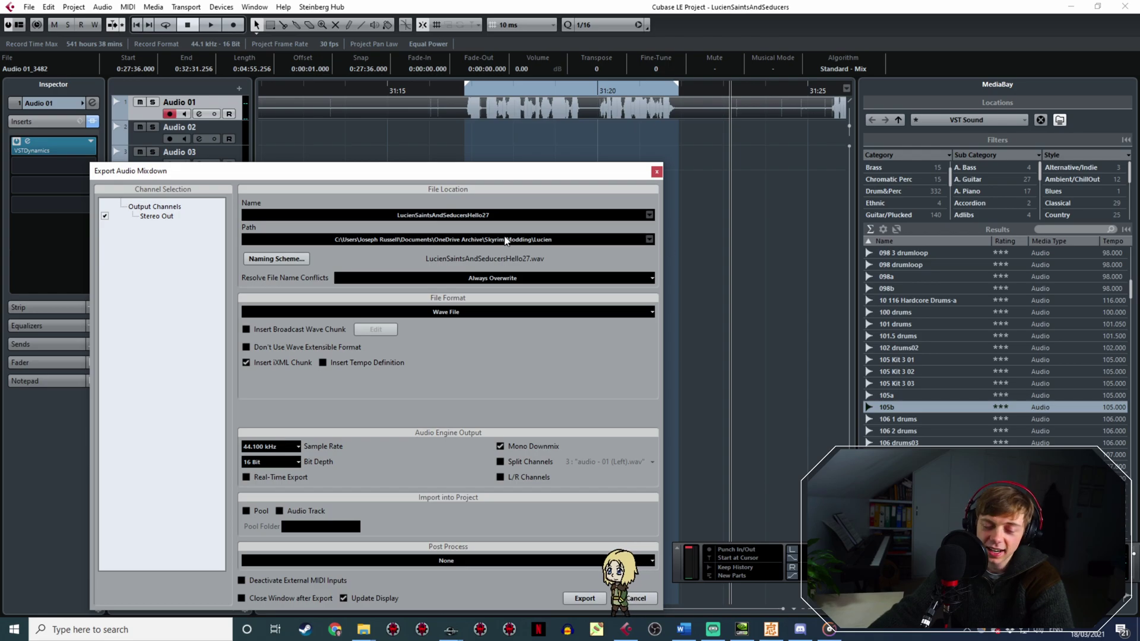
Export the selected range as LucienSaintsAndSeducersHello28.
{"action": "left_click", "coordinate": [478, 216]}
{"action": "key", "text": "BackSpace"}
{"action": "type", "text": "8"}
{"action": "left_click_drag", "start_coordinate": [546, 169], "coordinate": [461, 104]}
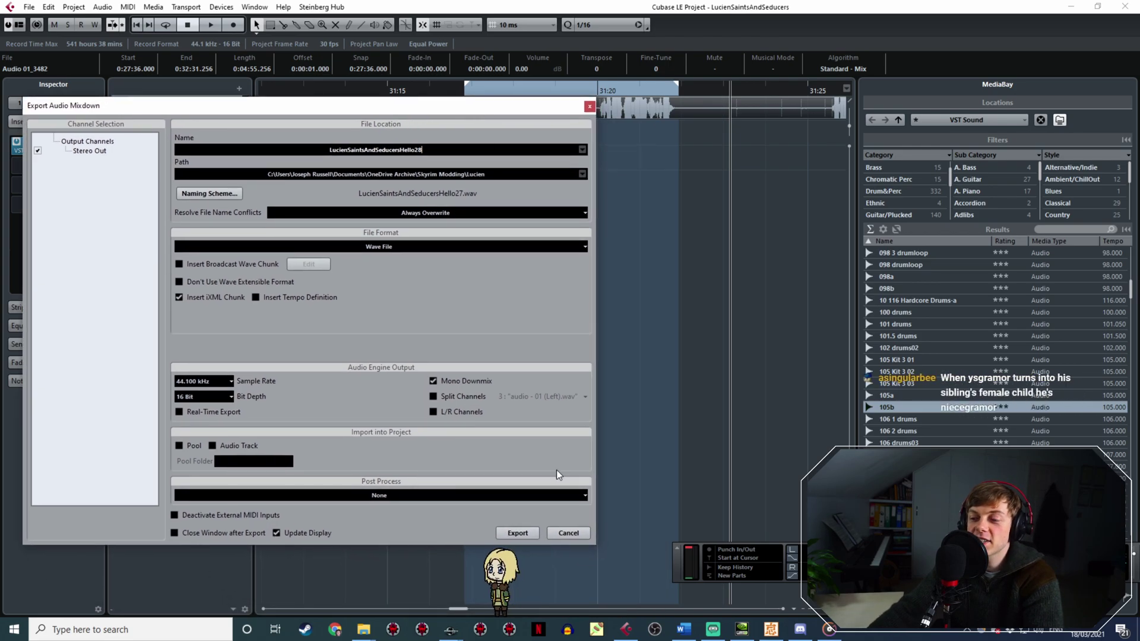
{"action": "left_click", "coordinate": [500, 532]}
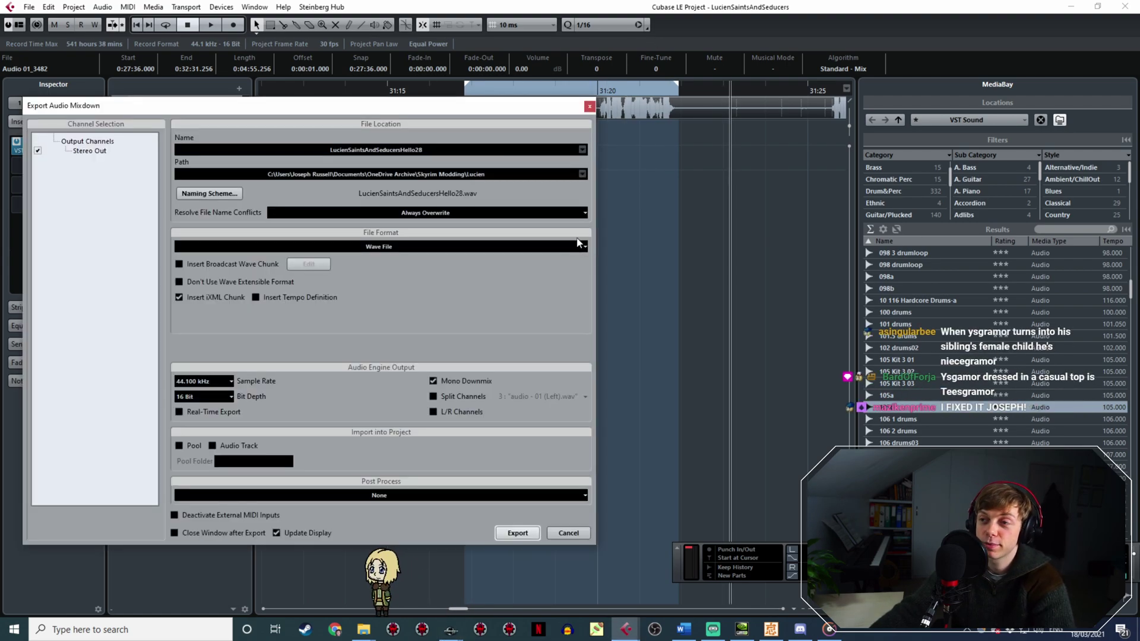
Bring the take after about 31:25 on Audio 01 into clear view and play it from its start.
{"action": "scroll", "coordinate": [658, 172], "scroll_direction": "down", "scroll_amount": 4, "text": "ctrl"}
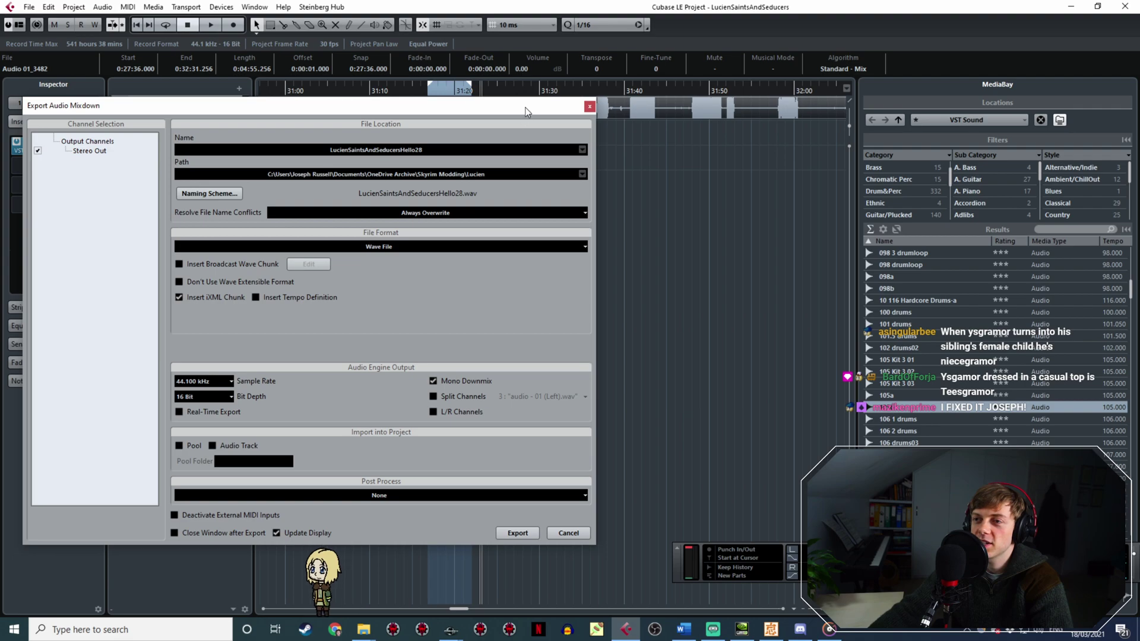
{"action": "scroll", "coordinate": [523, 111], "scroll_direction": "up", "scroll_amount": 3, "text": "ctrl"}
{"action": "scroll", "coordinate": [460, 97], "scroll_direction": "up", "scroll_amount": 2, "text": "ctrl"}
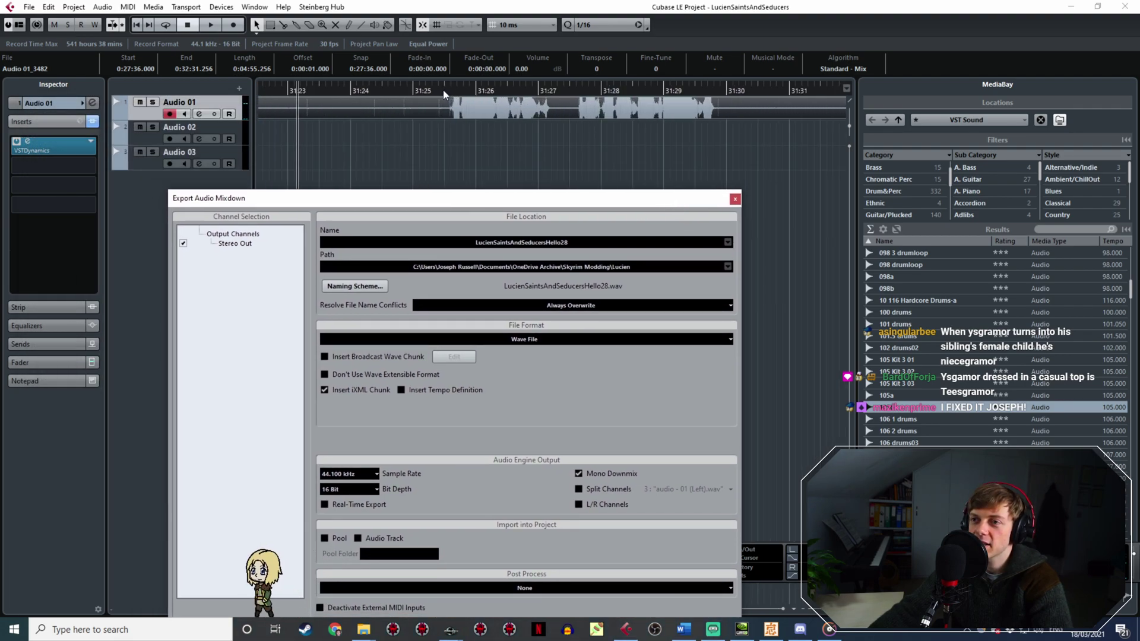
{"action": "double_click", "coordinate": [443, 90]}
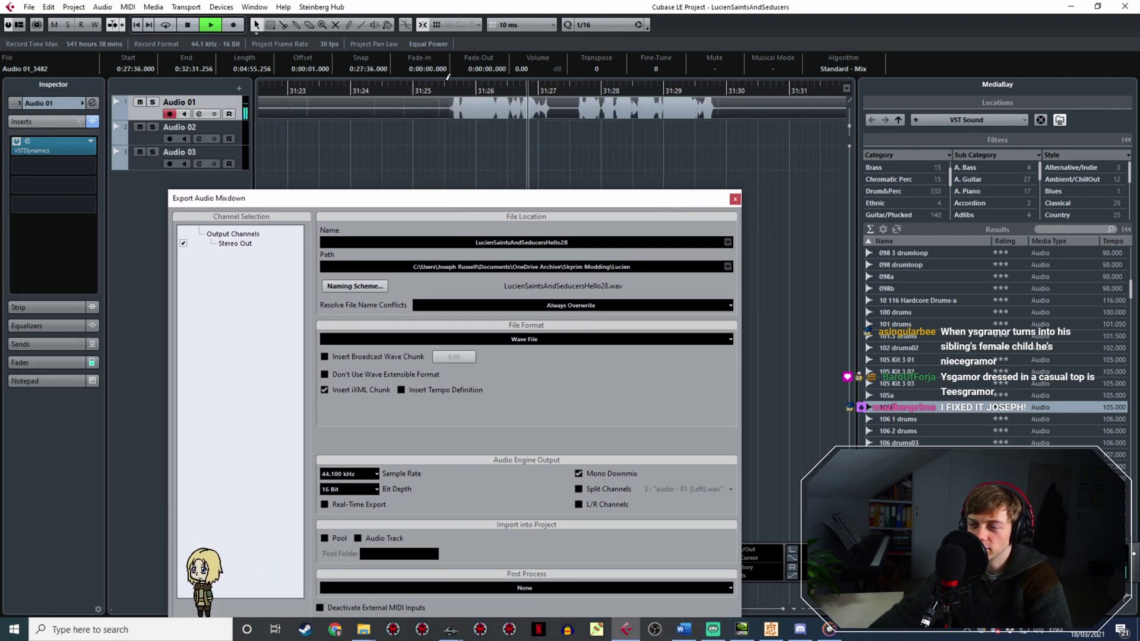
{"action": "key", "text": "space"}
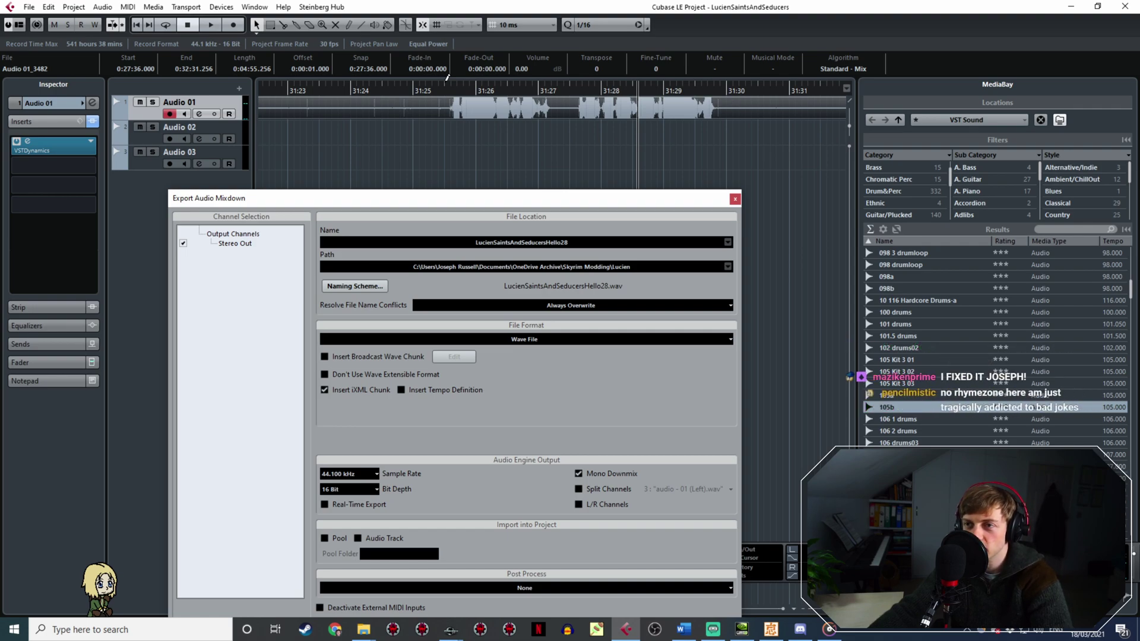
Set the export range around the take from about 31:25.5 to 31:29.9 and play back its start and end.
{"action": "left_click_drag", "start_coordinate": [444, 81], "coordinate": [567, 114]}
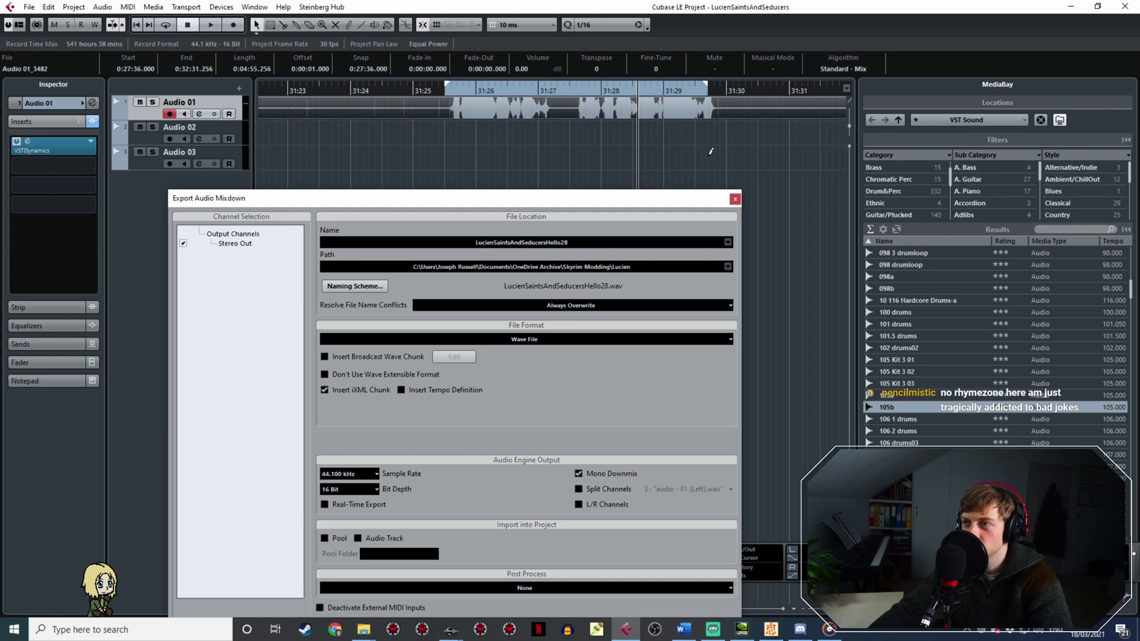
{"action": "left_click_drag", "start_coordinate": [710, 151], "coordinate": [717, 150]}
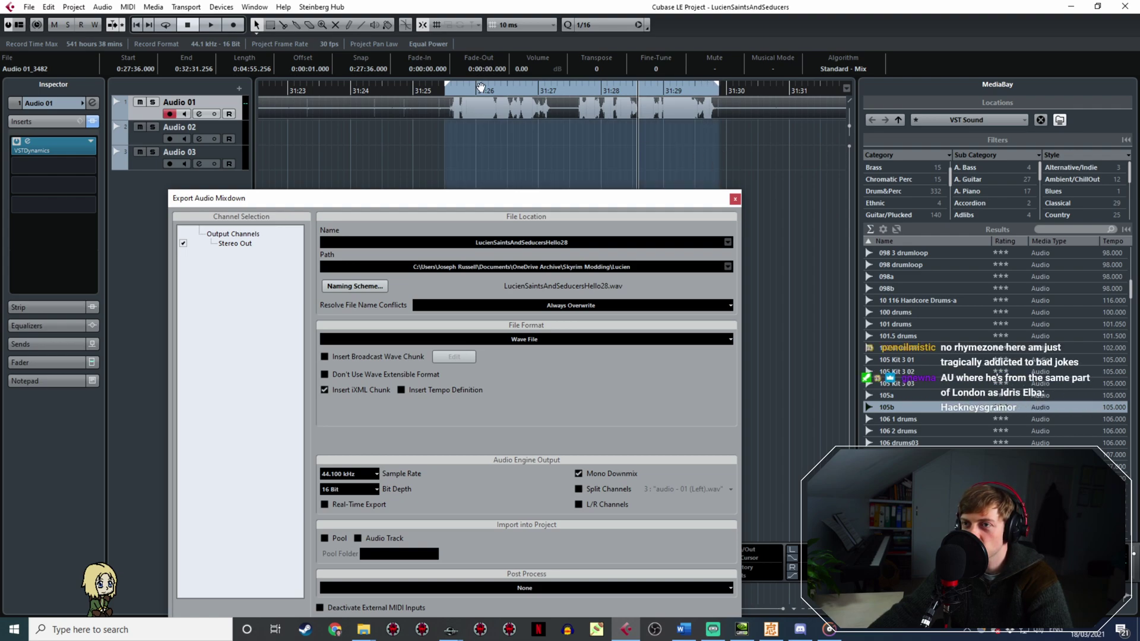
{"action": "scroll", "coordinate": [449, 96], "scroll_direction": "up", "scroll_amount": 4, "text": "ctrl"}
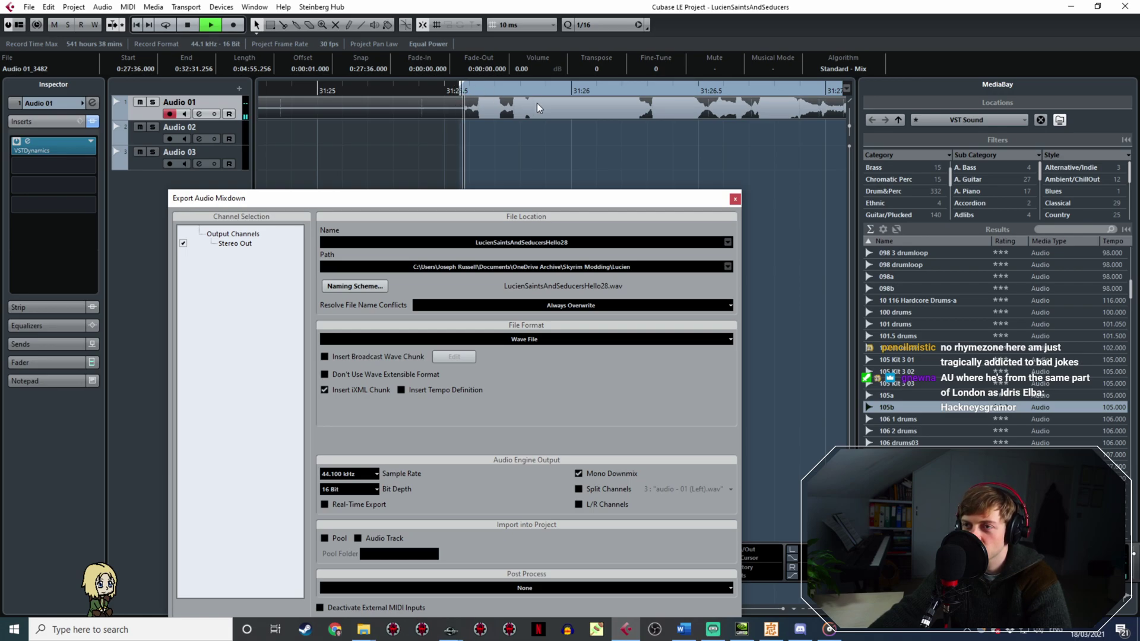
{"action": "scroll", "coordinate": [696, 142], "scroll_direction": "down", "scroll_amount": 5, "text": "ctrl"}
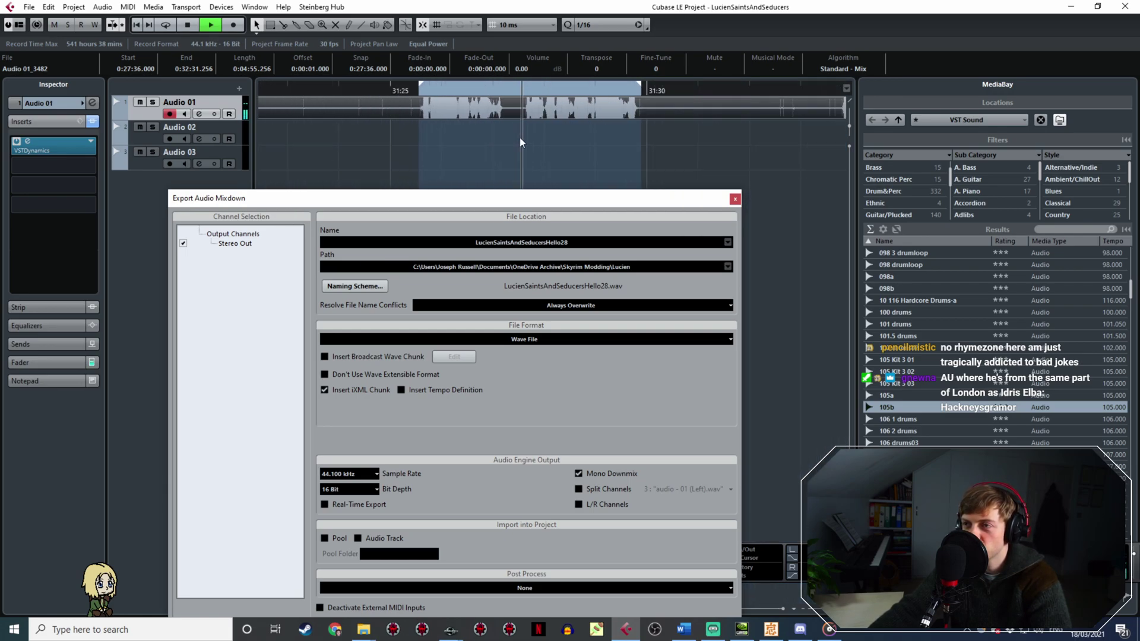
{"action": "scroll", "coordinate": [603, 105], "scroll_direction": "up", "scroll_amount": 4, "text": "ctrl"}
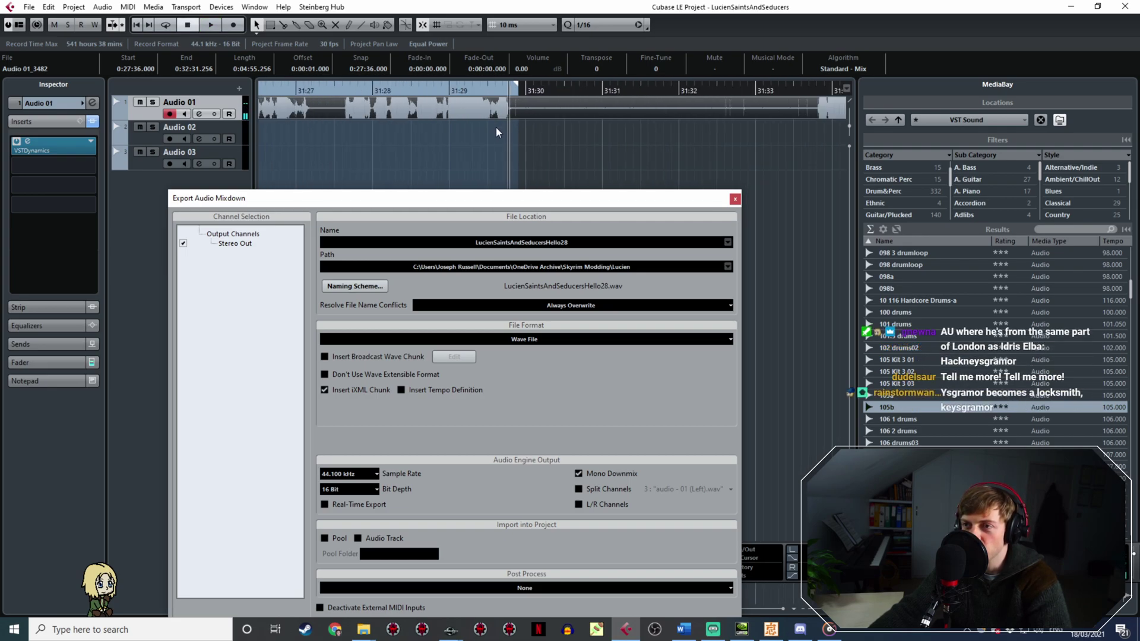
Reset the export range on Audio 01 to run from about 31:25.5 to 31:29.8 and play back its opening.
{"action": "scroll", "coordinate": [491, 132], "scroll_direction": "down", "scroll_amount": 6, "text": "ctrl"}
{"action": "scroll", "coordinate": [461, 126], "scroll_direction": "left", "scroll_amount": 2, "text": "shift"}
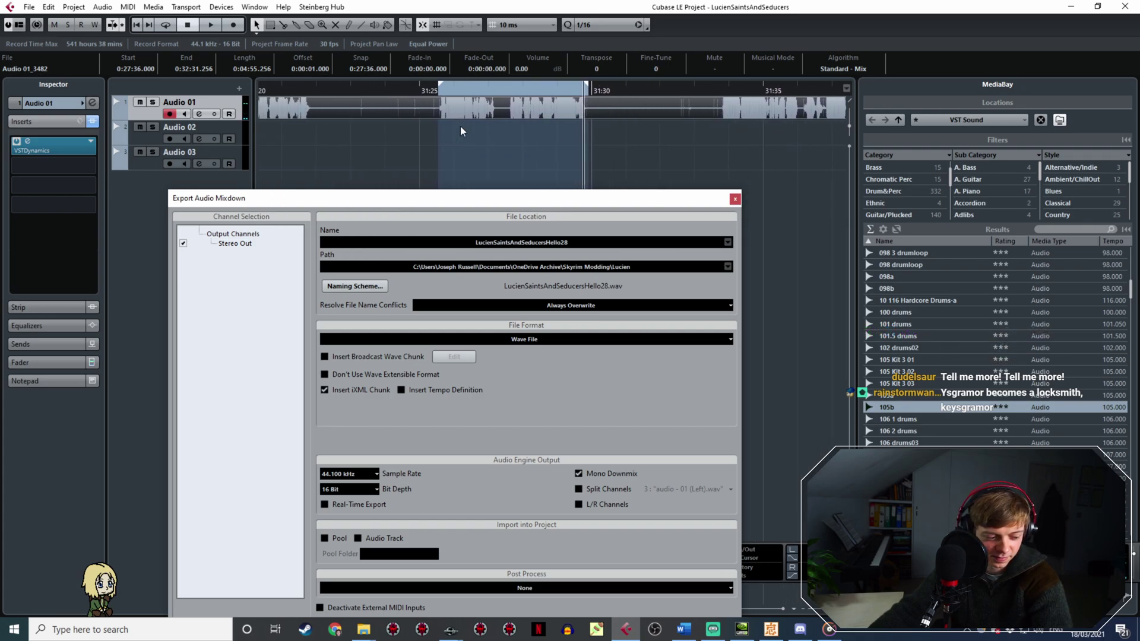
{"action": "left_click_drag", "start_coordinate": [436, 91], "coordinate": [447, 150]}
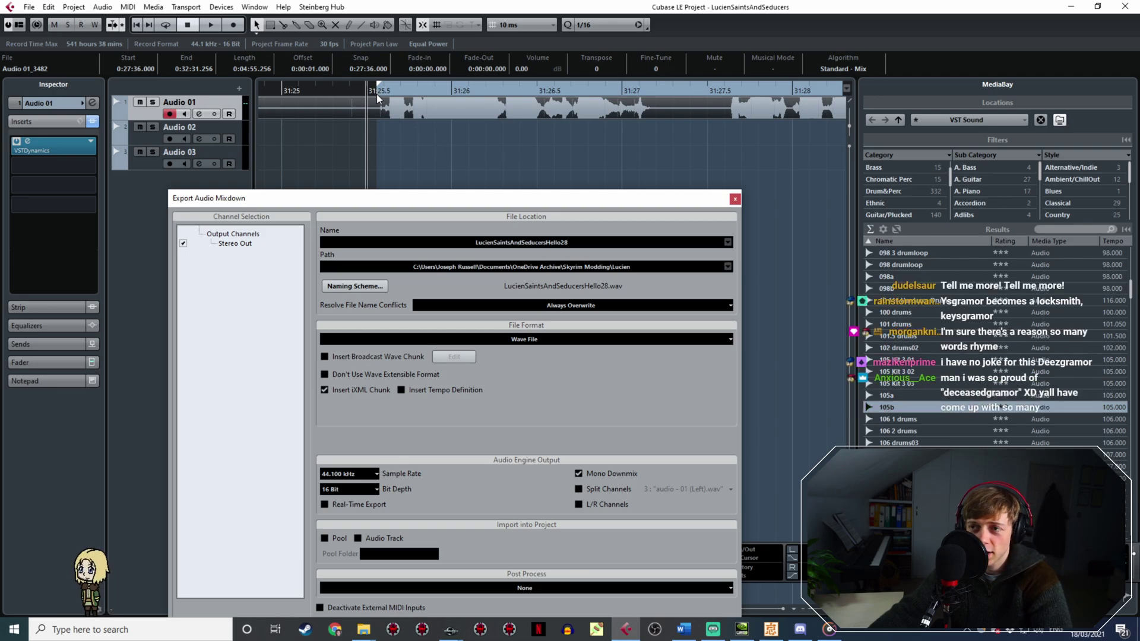
{"action": "left_click", "coordinate": [356, 90]}
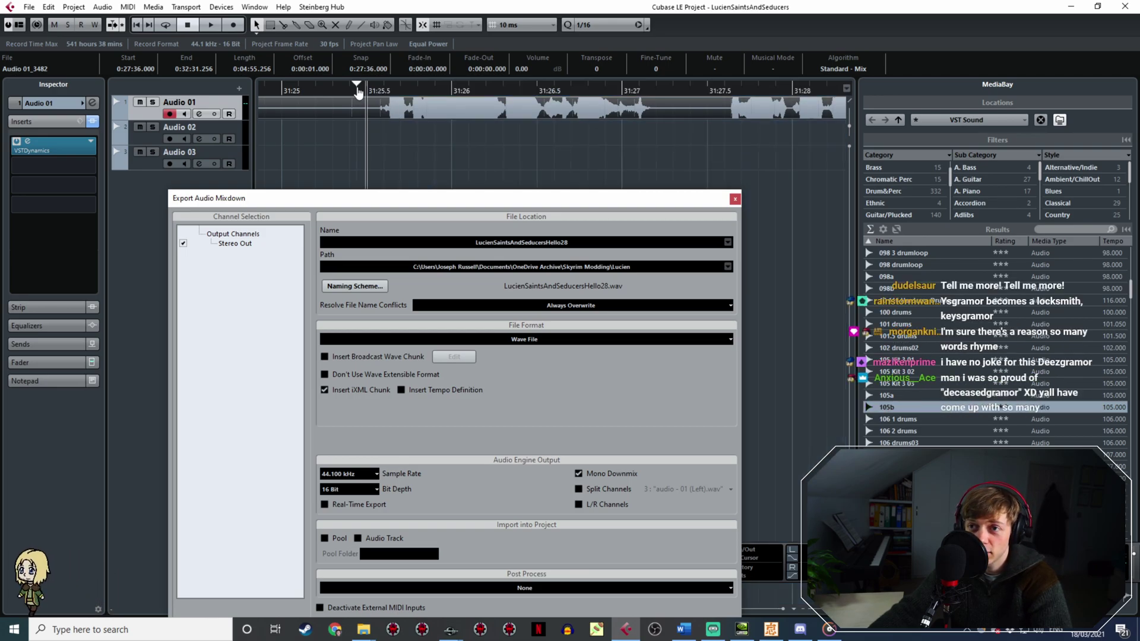
{"action": "left_click_drag", "start_coordinate": [358, 90], "coordinate": [622, 89]}
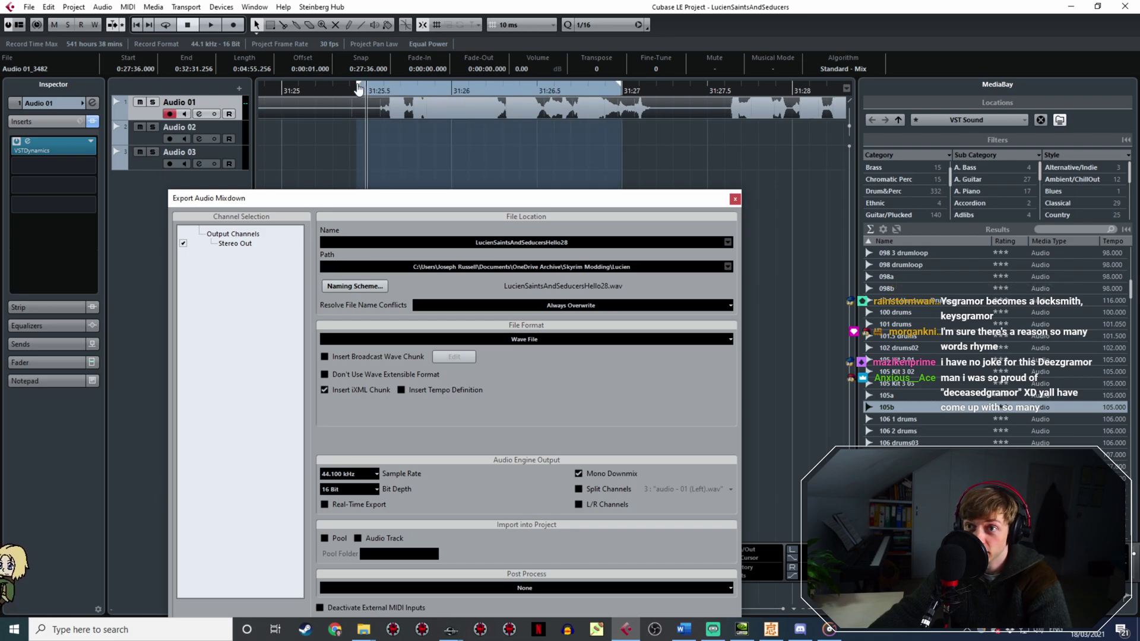
{"action": "key", "text": "space"}
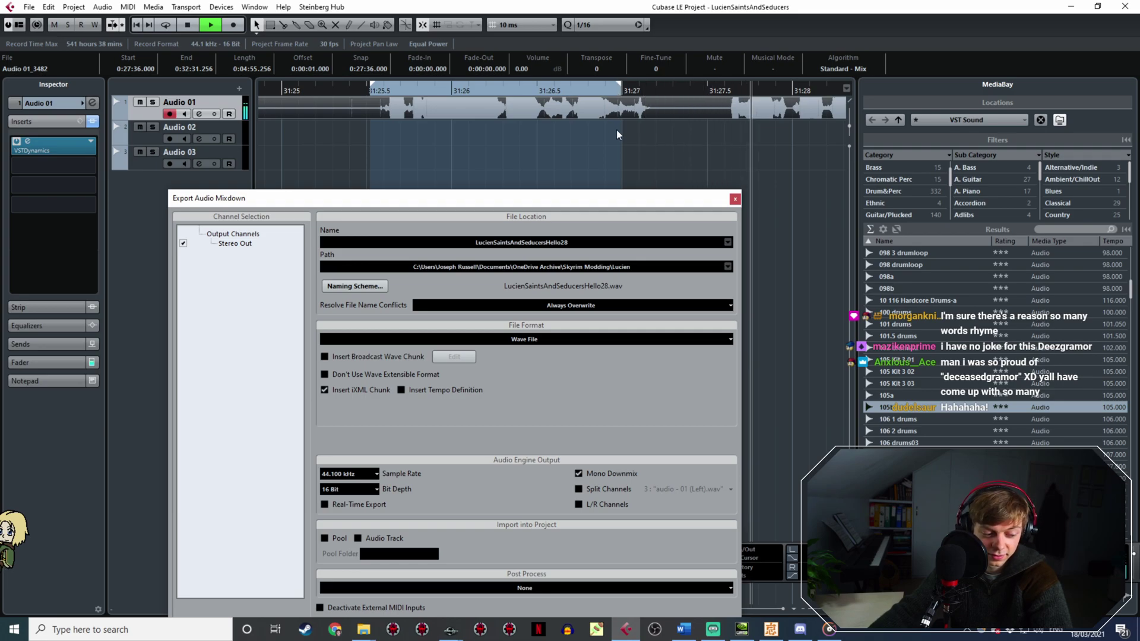
{"action": "left_click_drag", "start_coordinate": [358, 88], "coordinate": [630, 89]}
{"action": "key", "text": "space"}
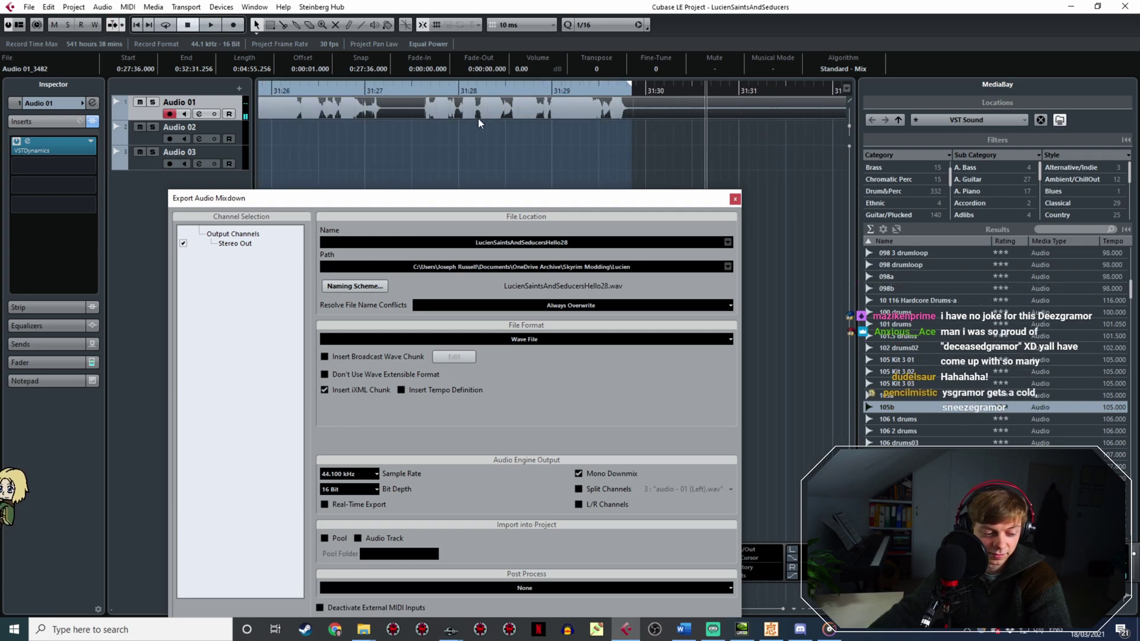
Play the selected take on Audio 01 from its start through to the end of the export range.
{"action": "scroll", "coordinate": [475, 118], "scroll_direction": "down", "scroll_amount": 4, "text": "ctrl"}
{"action": "left_click", "coordinate": [362, 90]}
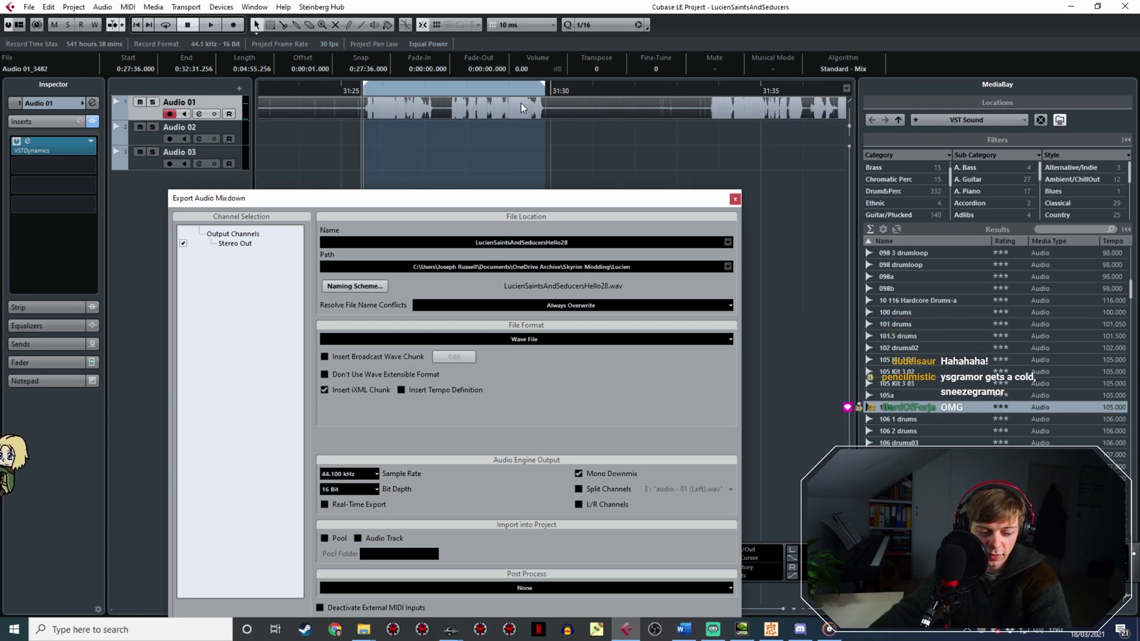
{"action": "key", "text": "space"}
{"action": "scroll", "coordinate": [543, 124], "scroll_direction": "up", "scroll_amount": 5, "text": "ctrl"}
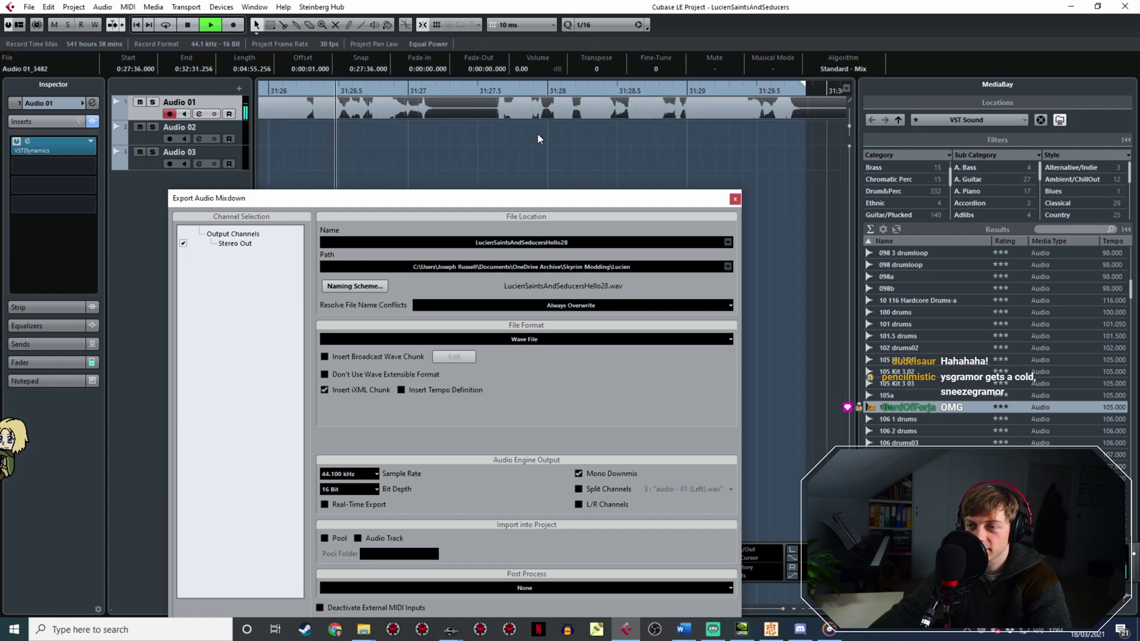
{"action": "scroll", "coordinate": [538, 135], "scroll_direction": "down", "scroll_amount": 2, "text": "ctrl"}
{"action": "middle_click_drag", "start_coordinate": [631, 169], "coordinate": [465, 149]}
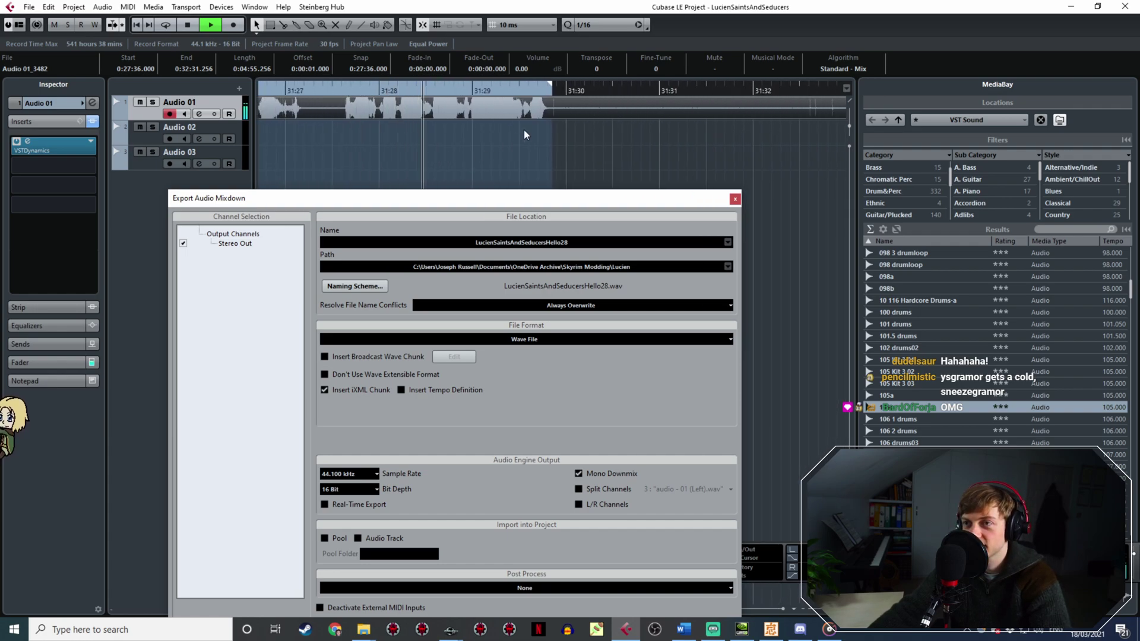
Export the selected range as LucienSaintsAndSeducersHello29.
{"action": "left_click", "coordinate": [581, 242]}
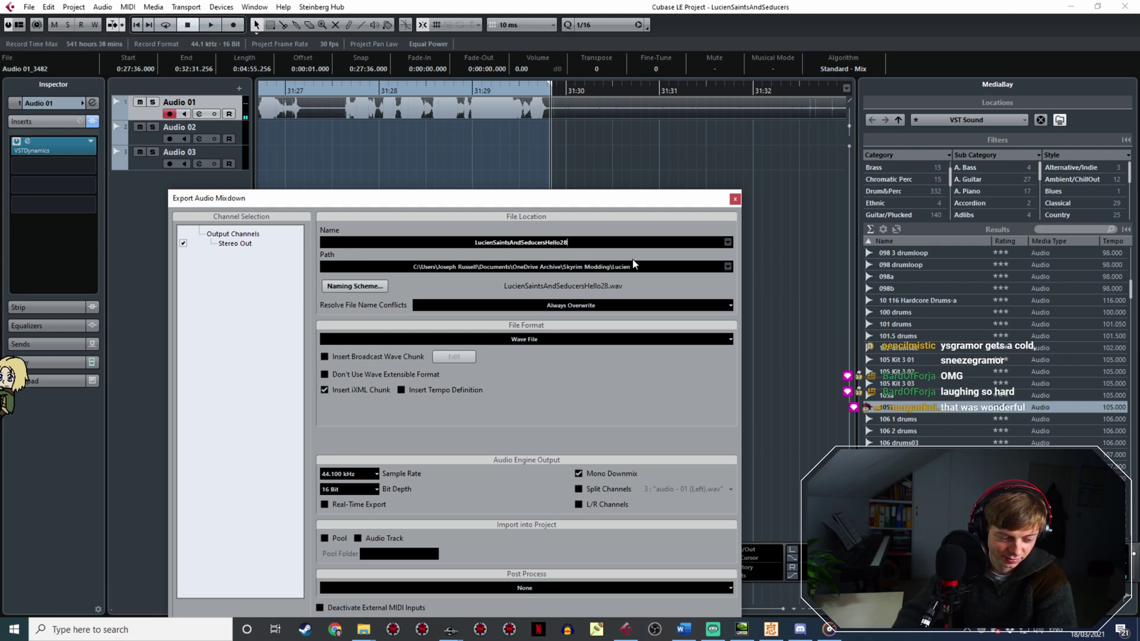
{"action": "left_click_drag", "start_coordinate": [617, 205], "coordinate": [543, 119]}
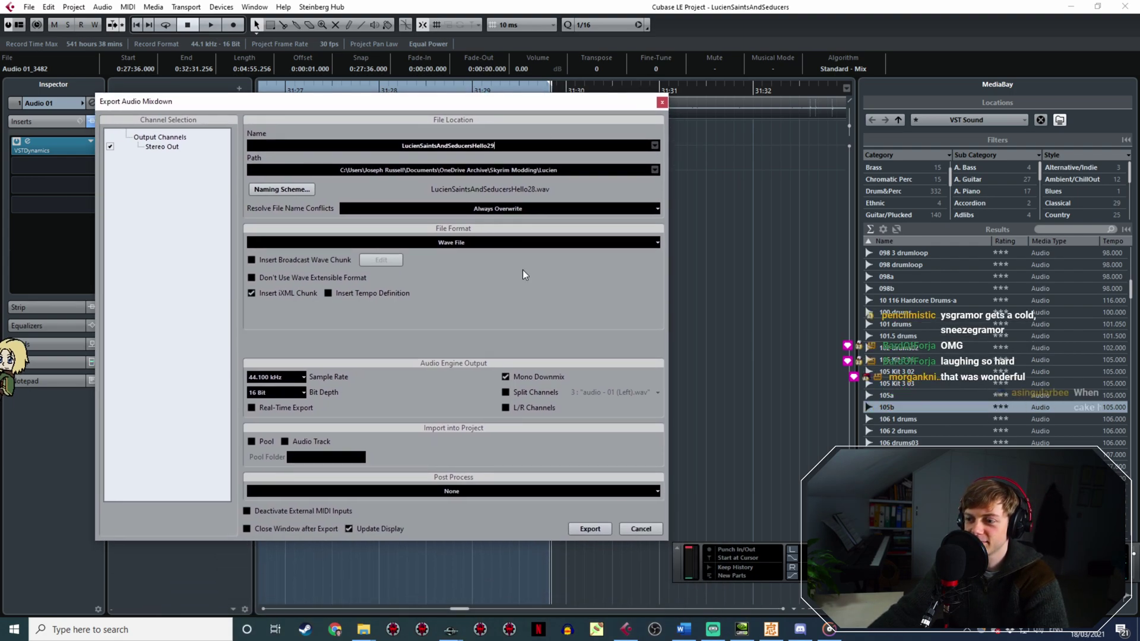
{"action": "left_click", "coordinate": [583, 530]}
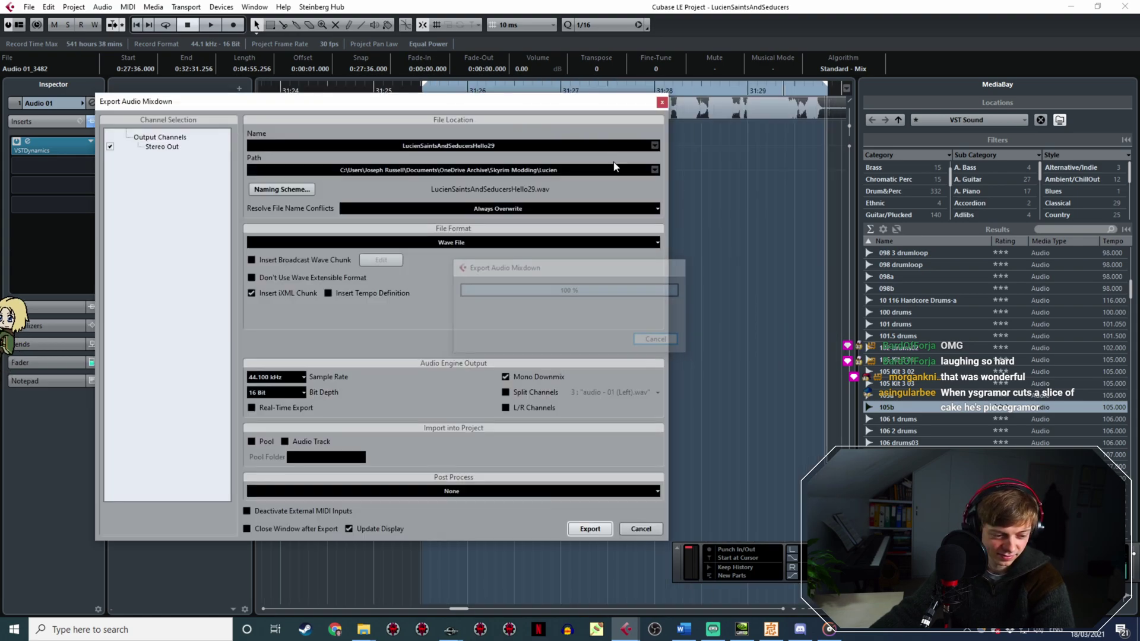
Set the export range around the take from about 31:40.6 to 31:43.6 on Audio 01 and play it back.
{"action": "left_click_drag", "start_coordinate": [558, 108], "coordinate": [609, 219]}
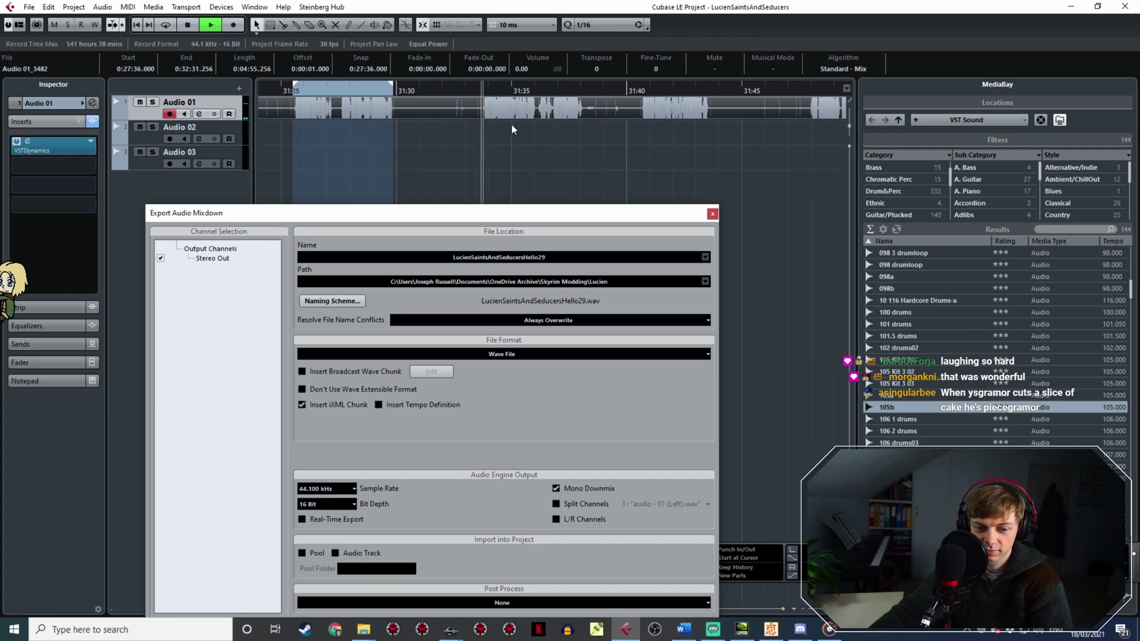
{"action": "left_click", "coordinate": [640, 91]}
{"action": "scroll", "coordinate": [368, 117], "scroll_direction": "up", "scroll_amount": 3, "text": "ctrl"}
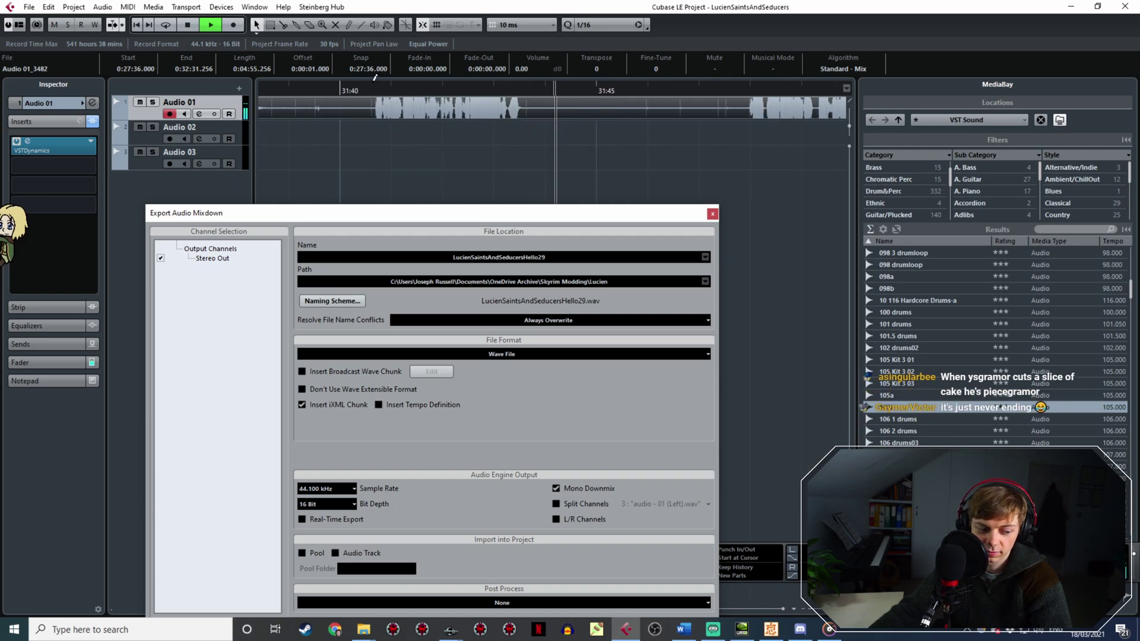
{"action": "left_click_drag", "start_coordinate": [373, 82], "coordinate": [522, 86]}
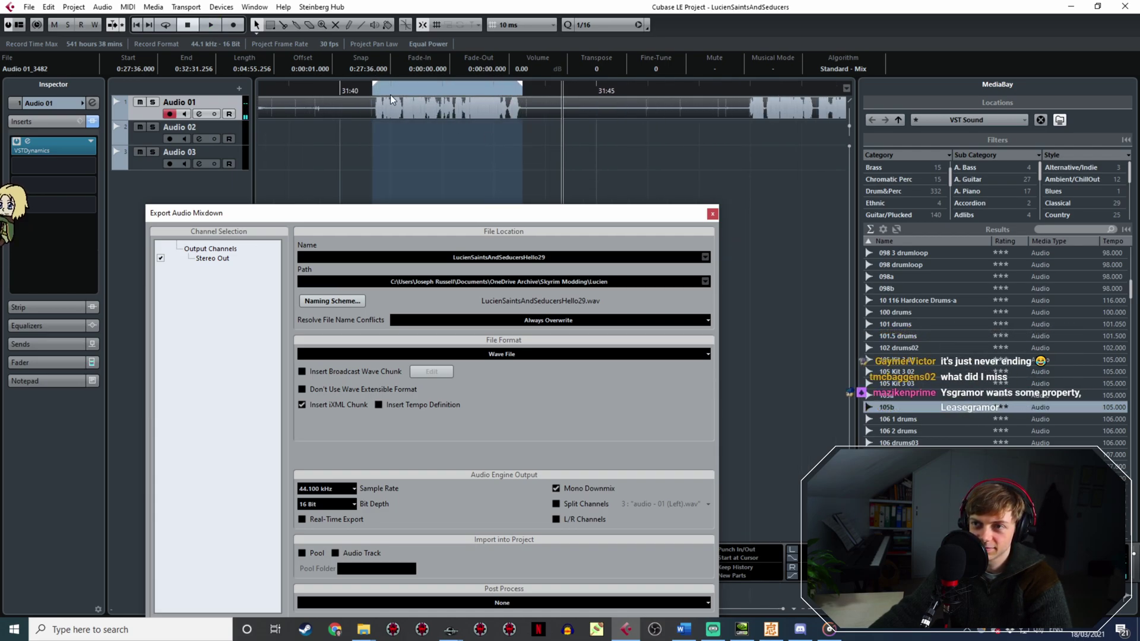
{"action": "scroll", "coordinate": [362, 91], "scroll_direction": "up", "scroll_amount": 2, "text": "ctrl"}
{"action": "scroll", "coordinate": [369, 92], "scroll_direction": "up", "scroll_amount": 2, "text": "ctrl"}
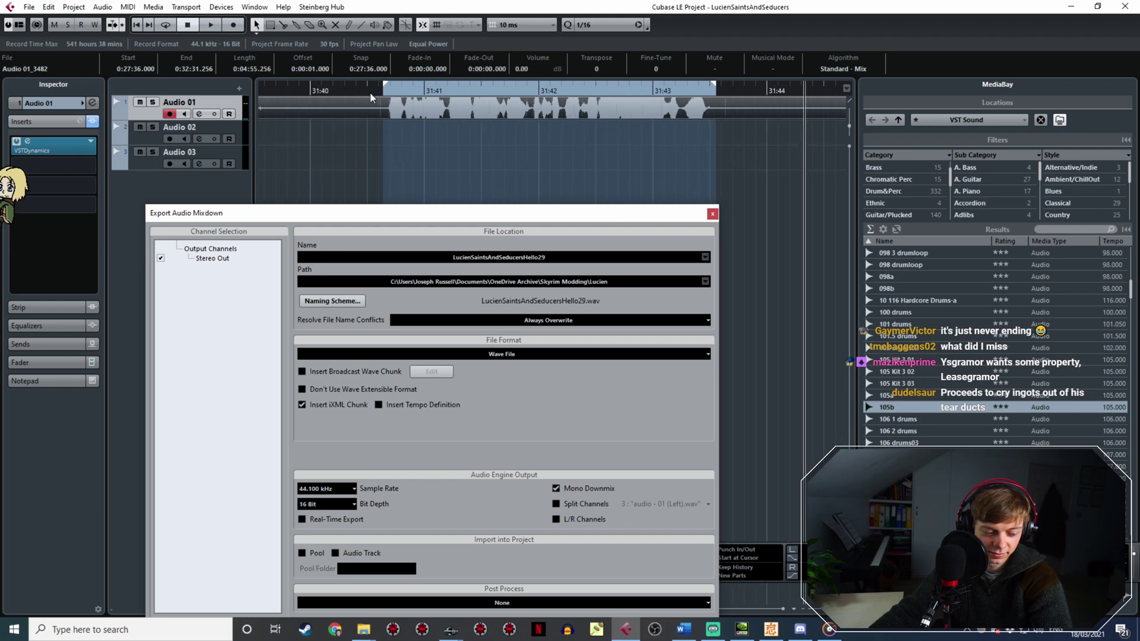
{"action": "key", "text": "space"}
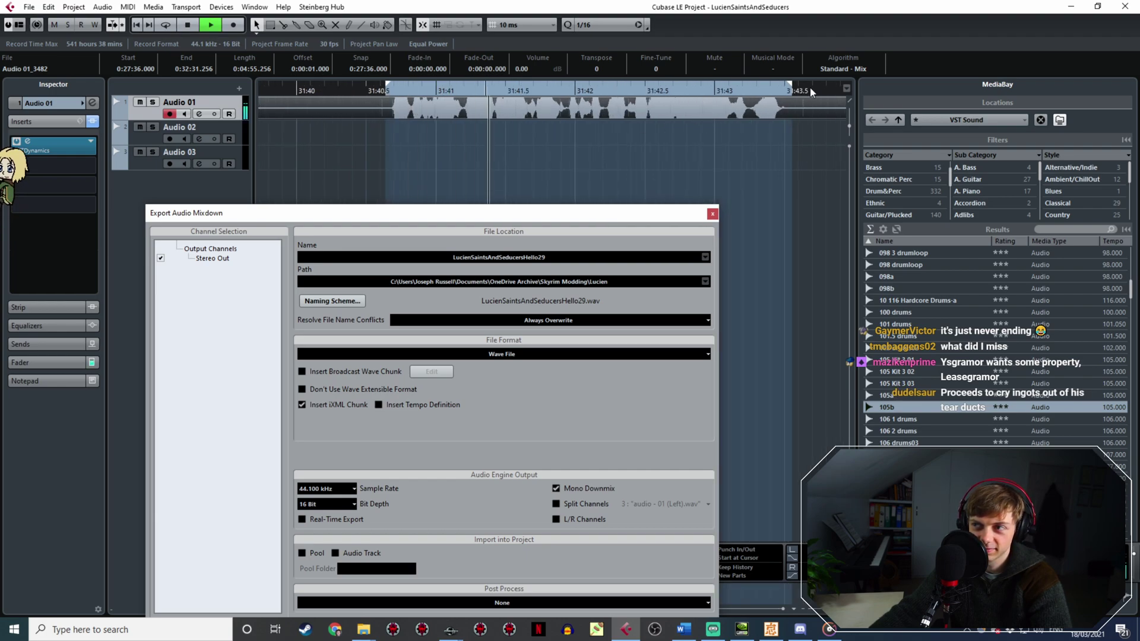
{"action": "key", "text": "space"}
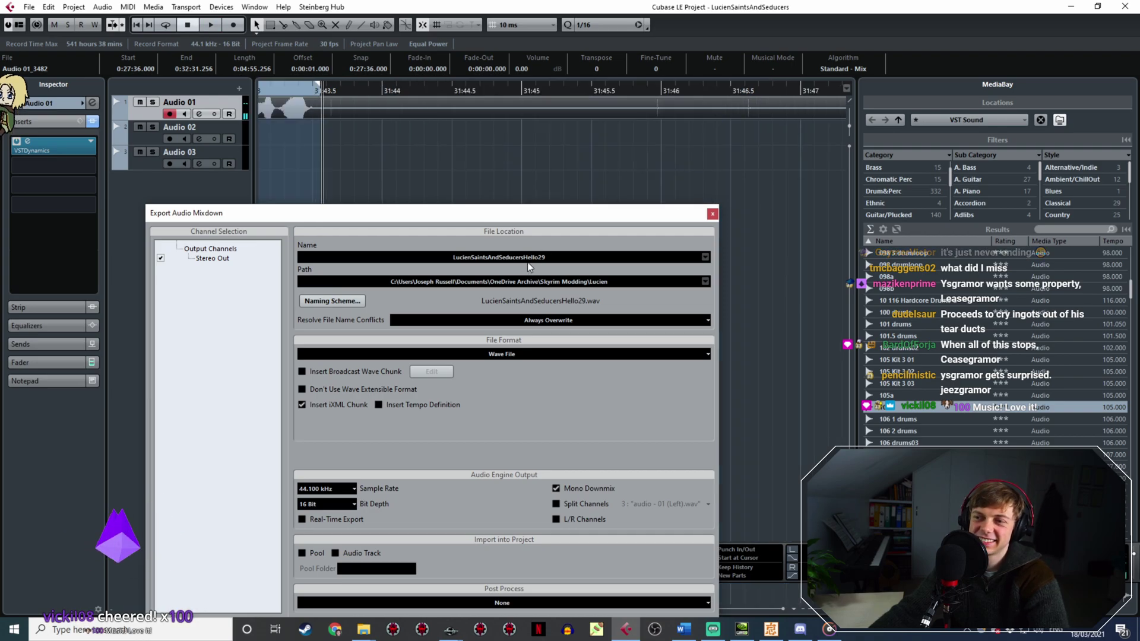
Export the selected range as LucienSaintsAndSeducersHello30.
{"action": "left_click", "coordinate": [525, 257]}
{"action": "key", "text": "End"}
{"action": "key", "text": "BackSpace"}
{"action": "key", "text": "BackSpace"}
{"action": "type", "text": "30"}
{"action": "left_click_drag", "start_coordinate": [548, 205], "coordinate": [537, 110]}
{"action": "left_click", "coordinate": [593, 519]}
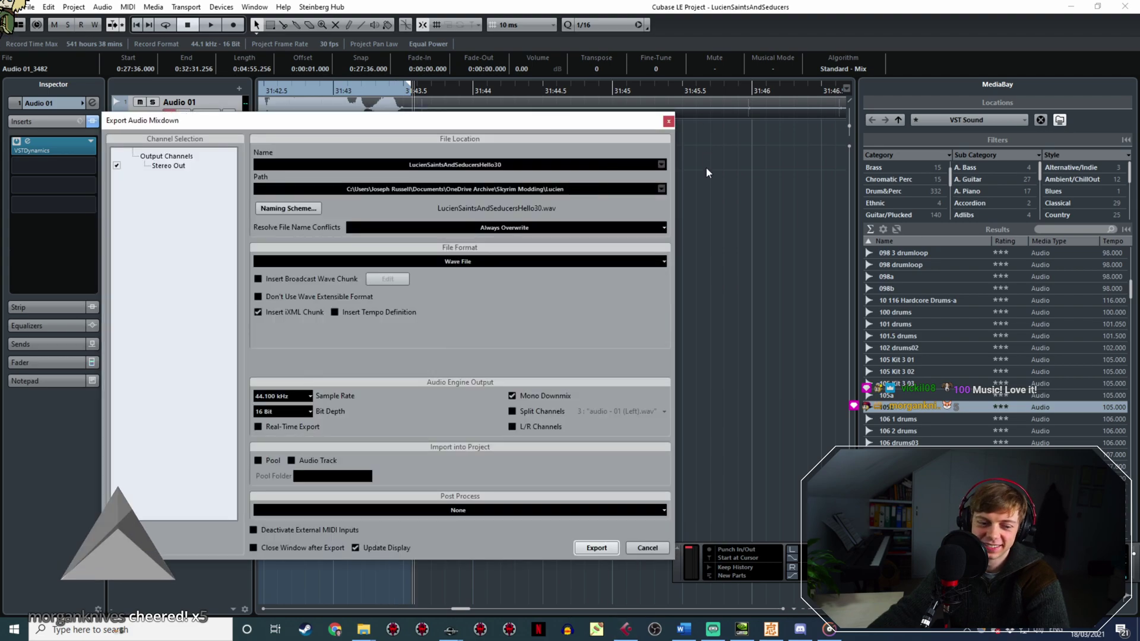
Set the export range around the take from about 31:48 to 31:53 and export it as LucienSaintsAndSeducersHello31.
{"action": "left_click_drag", "start_coordinate": [619, 117], "coordinate": [830, 299]}
{"action": "middle_click_drag", "start_coordinate": [719, 225], "coordinate": [326, 172]}
{"action": "double_click", "coordinate": [391, 90]}
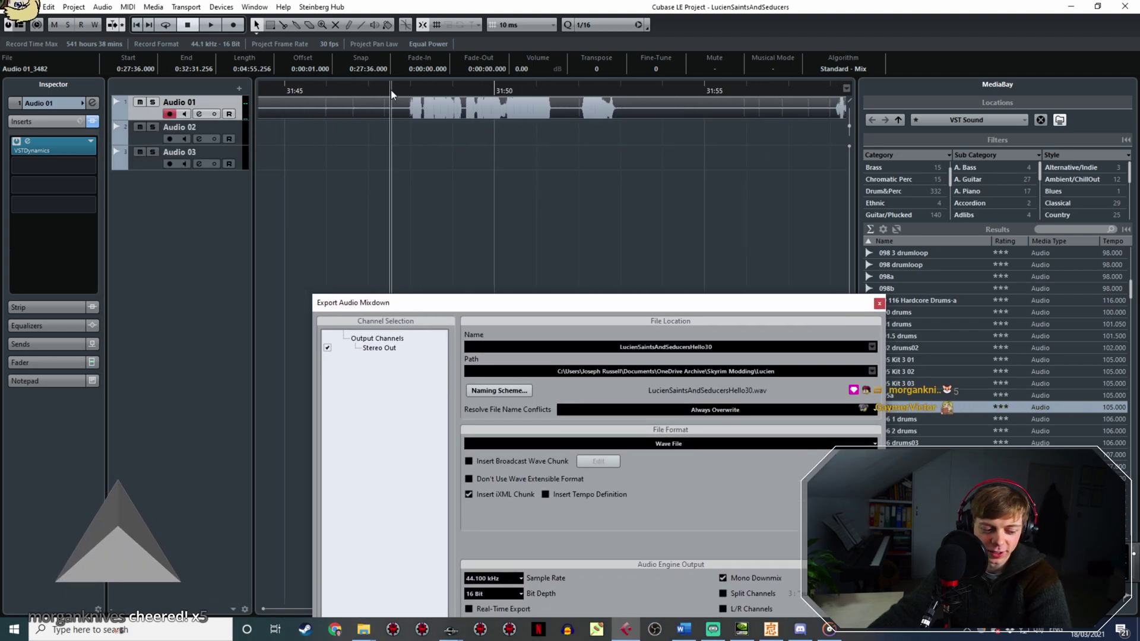
{"action": "left_click_drag", "start_coordinate": [408, 86], "coordinate": [619, 90]}
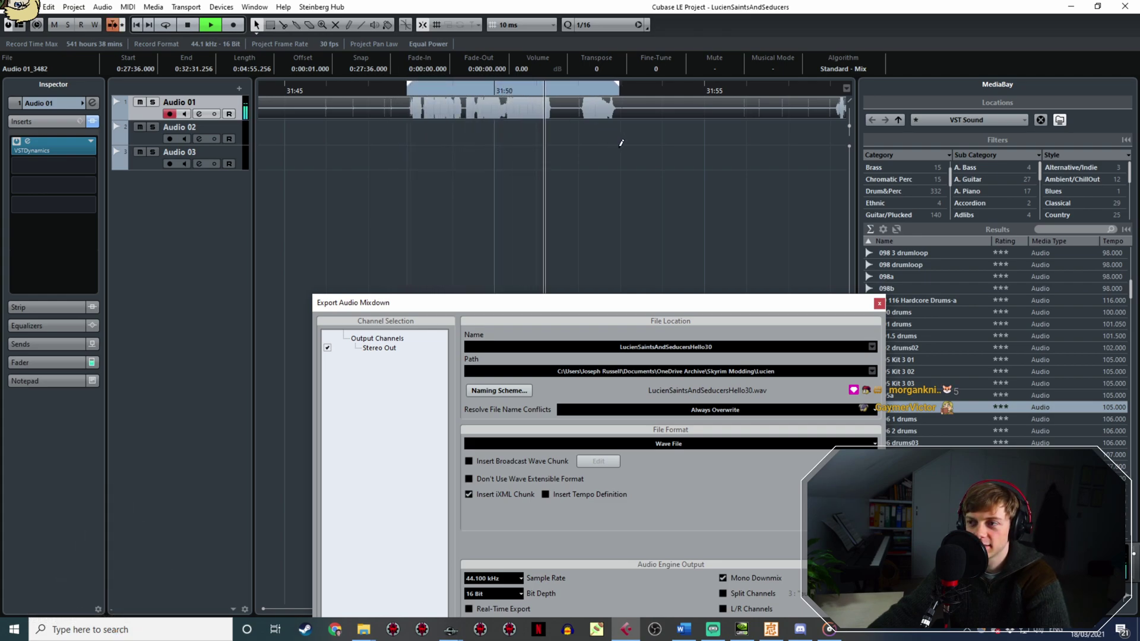
{"action": "key", "text": "space"}
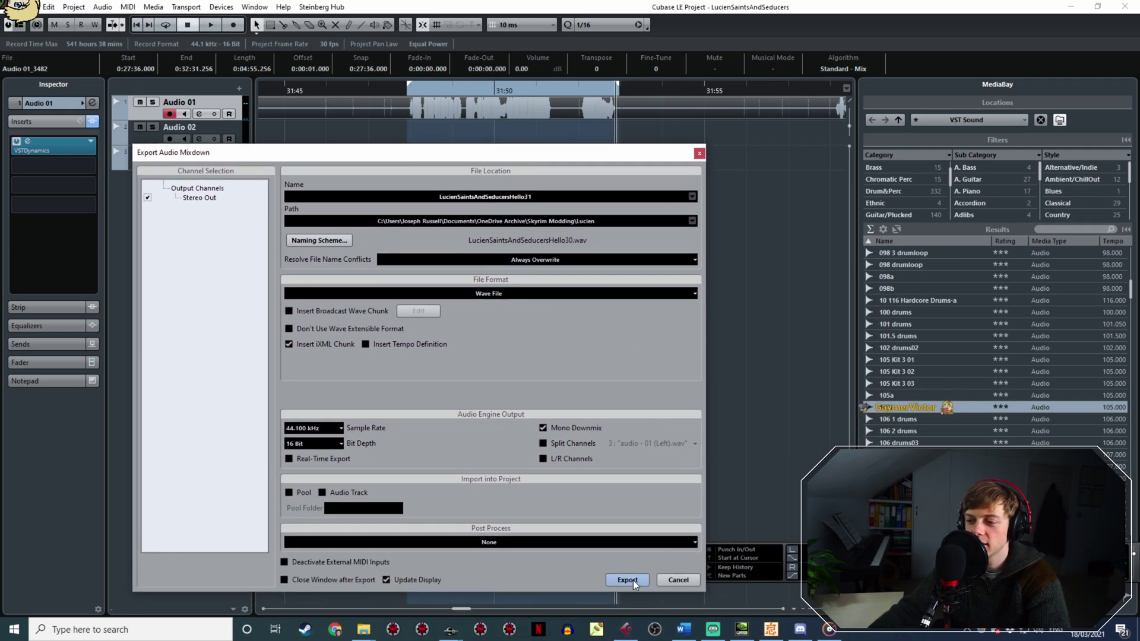
{"action": "left_click", "coordinate": [628, 580]}
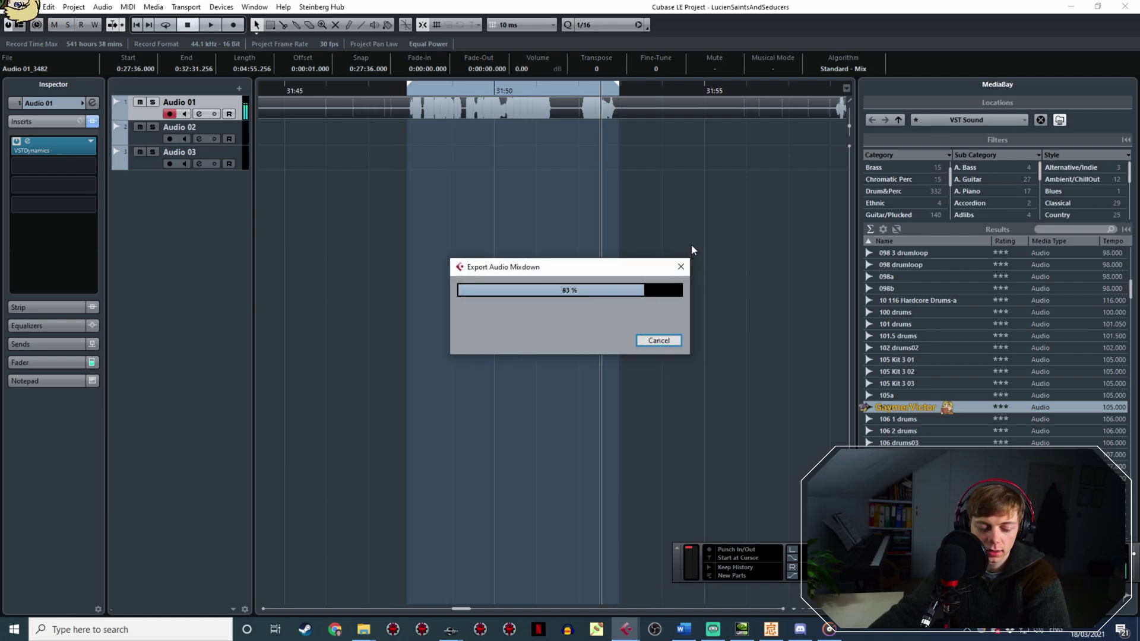
Set the export range around the take from about 31:58 to 32:00.5 and export it as LucienSaintsAndSeducersHello32.
{"action": "scroll", "coordinate": [730, 168], "scroll_direction": "down", "scroll_amount": 8, "text": "ctrl"}
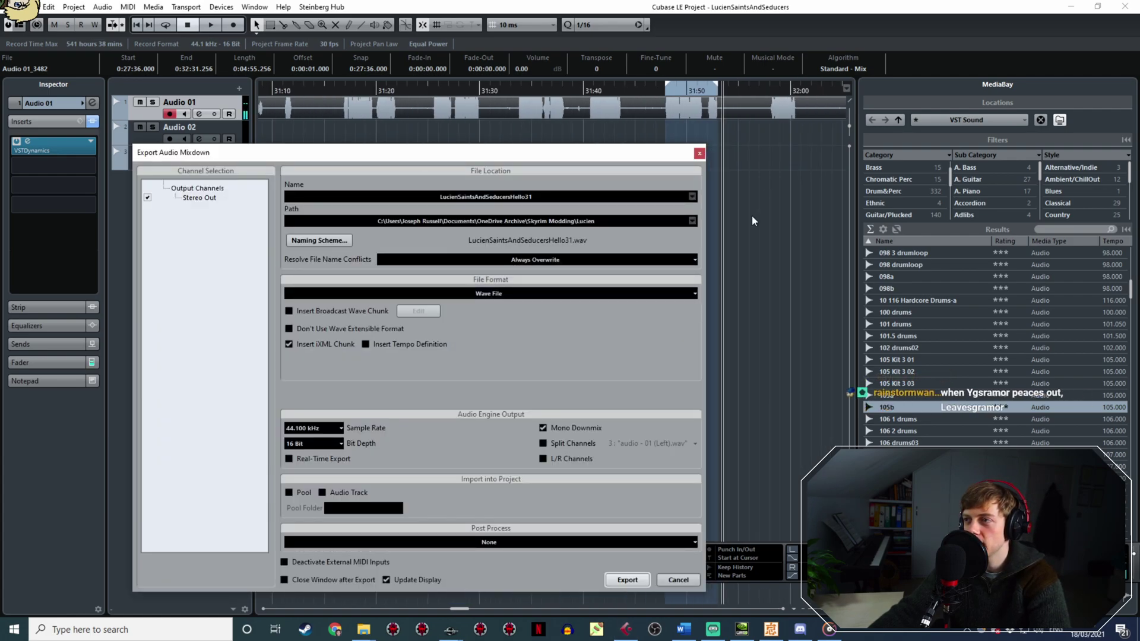
{"action": "middle_click_drag", "start_coordinate": [771, 226], "coordinate": [469, 220]}
{"action": "scroll", "coordinate": [456, 100], "scroll_direction": "up", "scroll_amount": 5, "text": "ctrl"}
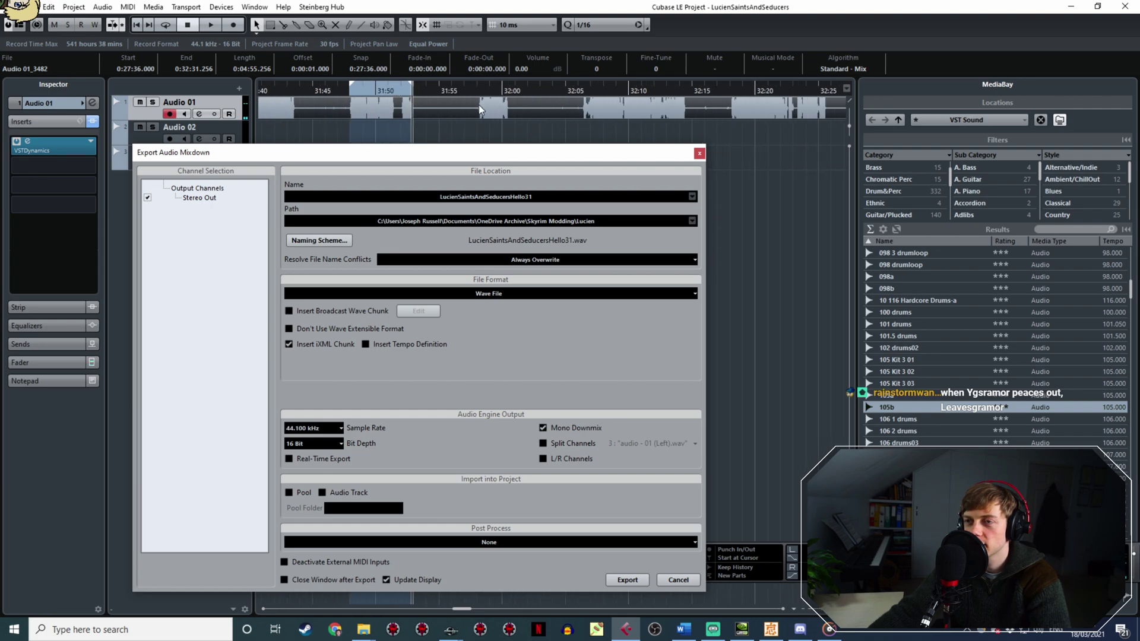
{"action": "scroll", "coordinate": [486, 98], "scroll_direction": "up", "scroll_amount": 3, "text": "ctrl"}
{"action": "key", "text": "space"}
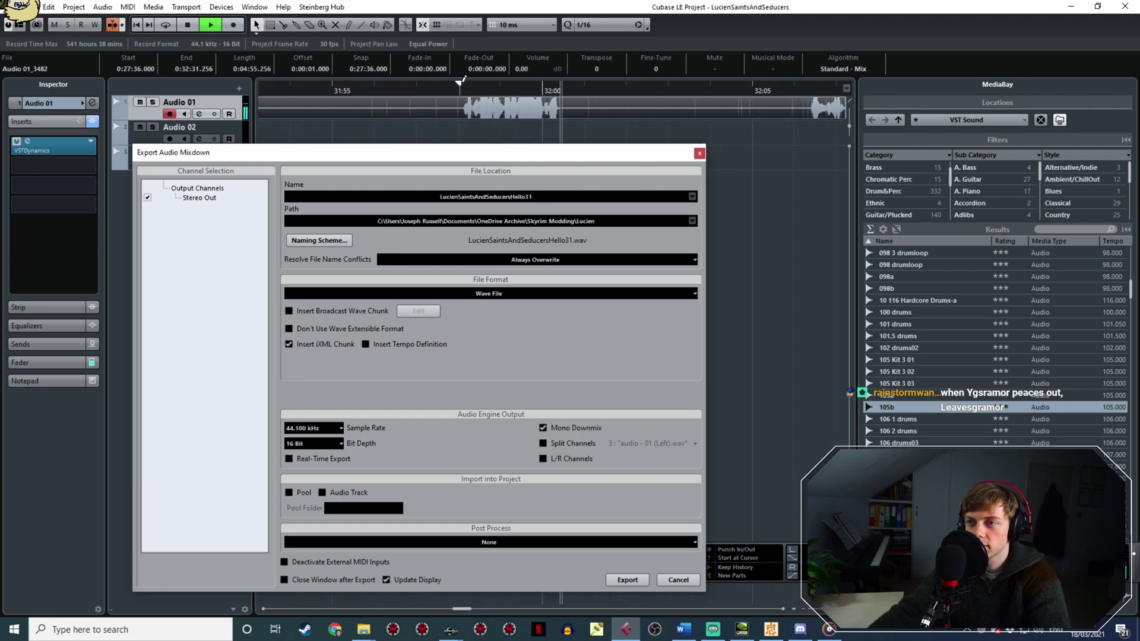
{"action": "key", "text": "space"}
{"action": "left_click", "coordinate": [532, 197]}
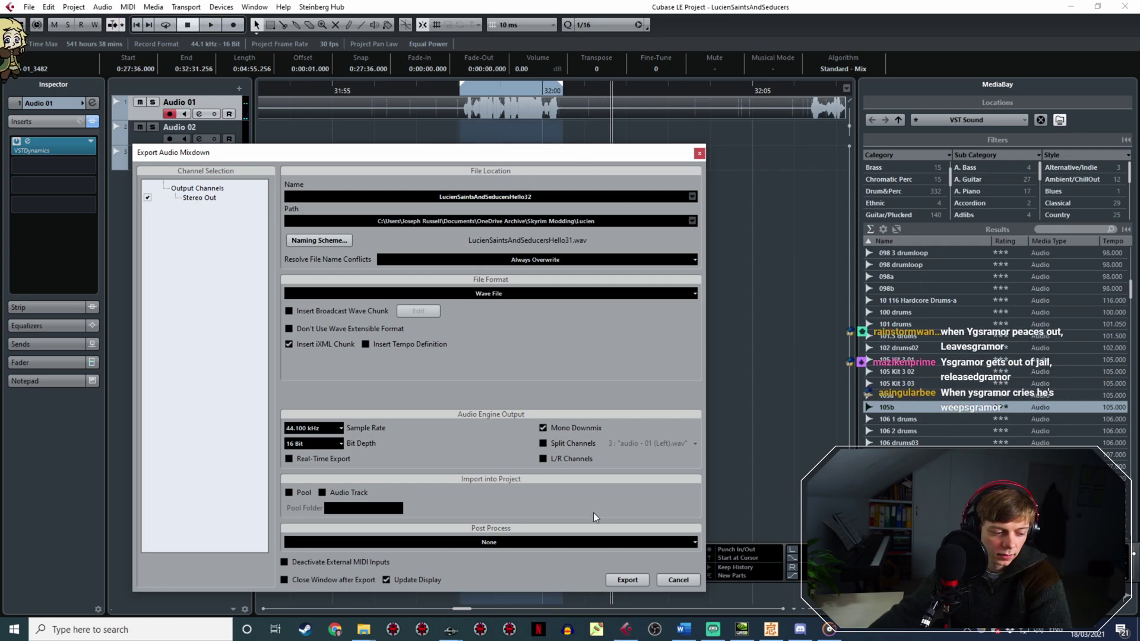
{"action": "left_click", "coordinate": [634, 580]}
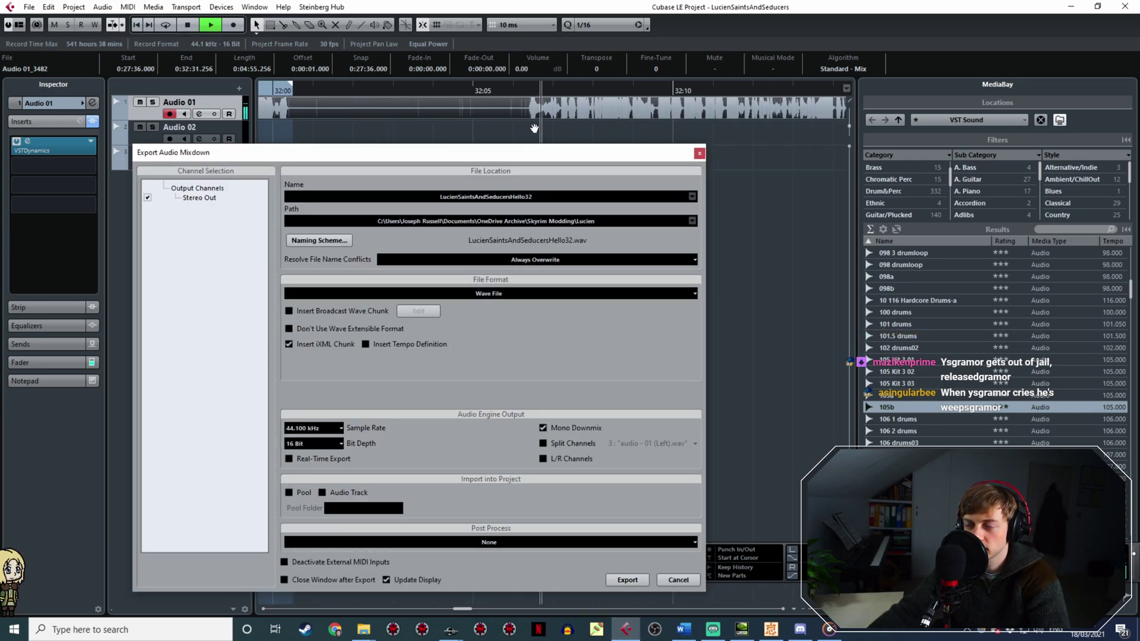
Audition the takes after 32:05 on Audio 01 and set the export range around the one from about 32:18 to 32:25.5.
{"action": "scroll", "coordinate": [463, 126], "scroll_direction": "down", "scroll_amount": 3, "text": "ctrl"}
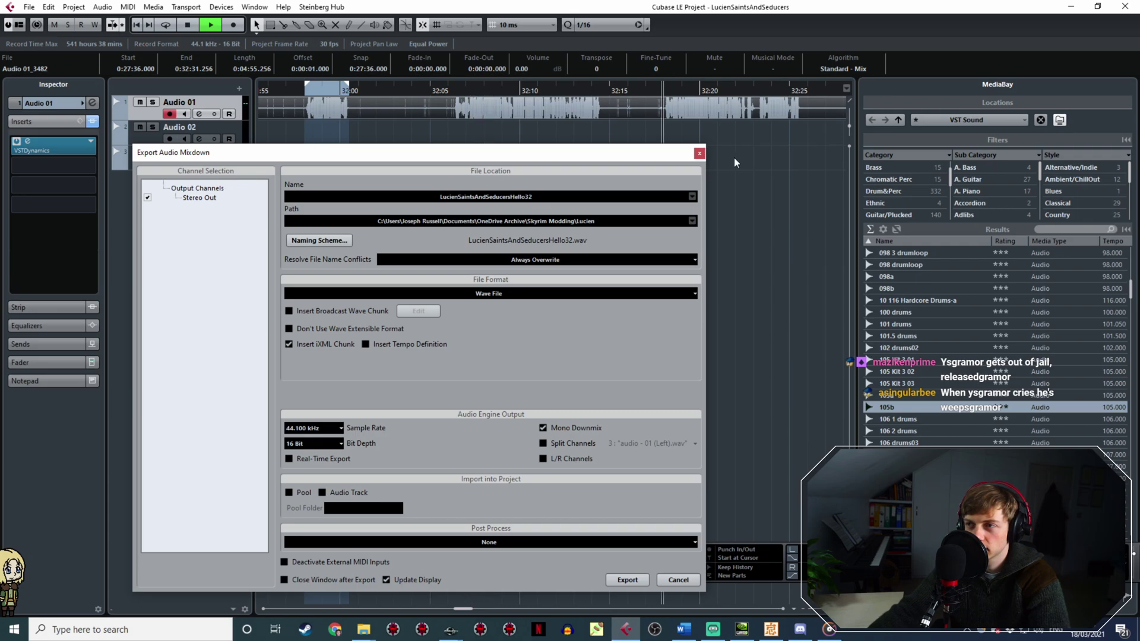
{"action": "scroll", "coordinate": [427, 95], "scroll_direction": "up", "scroll_amount": 3, "text": "ctrl"}
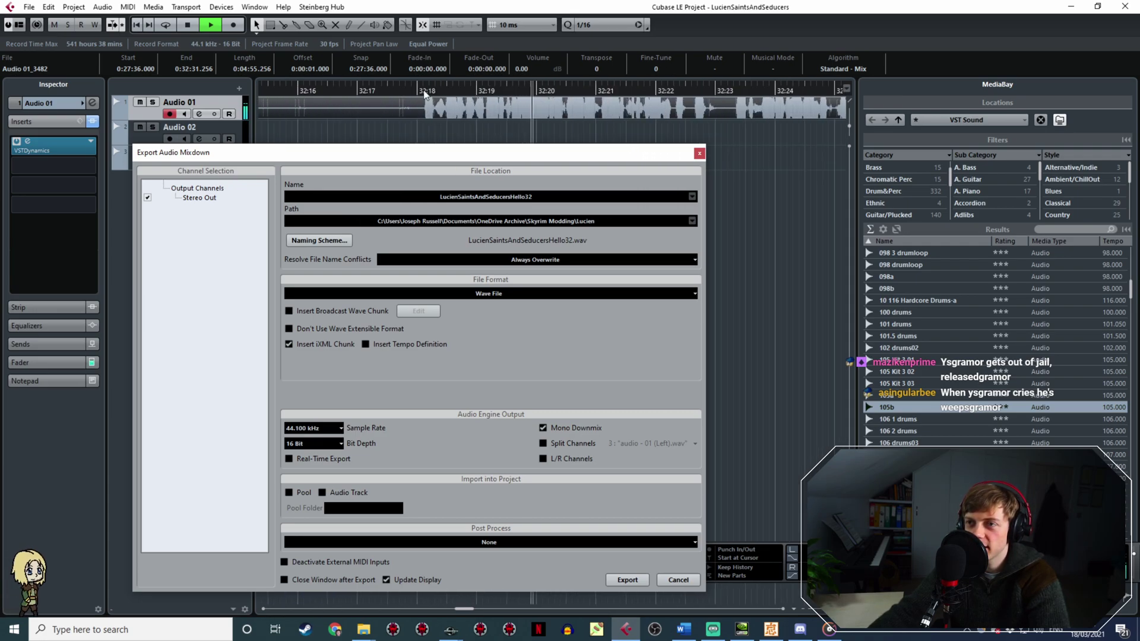
{"action": "mouse_move", "coordinate": [422, 86]}
{"action": "left_mouse_down"}
{"action": "mouse_move", "coordinate": [788, 158]}
{"action": "mouse_move", "coordinate": [555, 175]}
{"action": "mouse_move", "coordinate": [567, 173]}
{"action": "left_mouse_up"}
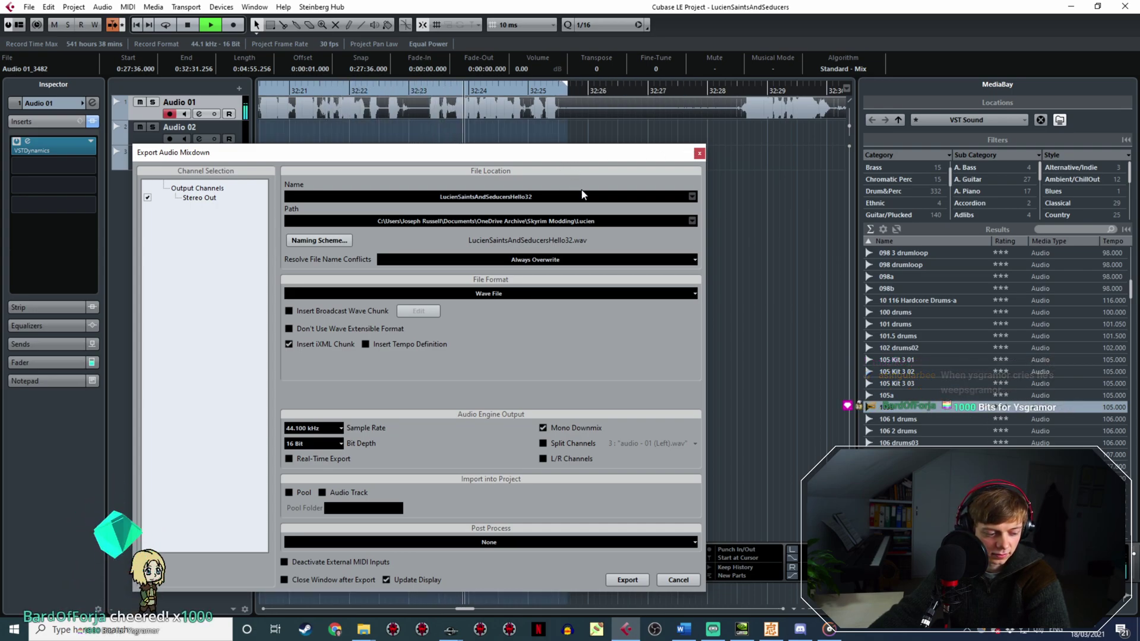
{"action": "key", "text": "space"}
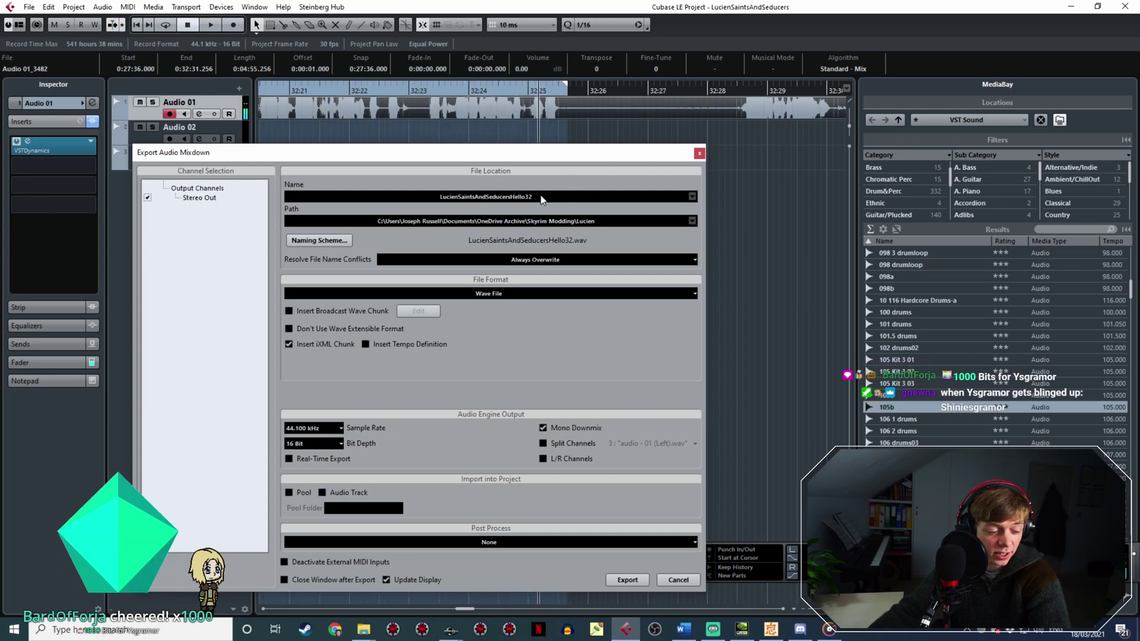
Set the export file name to LucienSaintsAndSeducersHello33.
{"action": "double_click", "coordinate": [538, 197]}
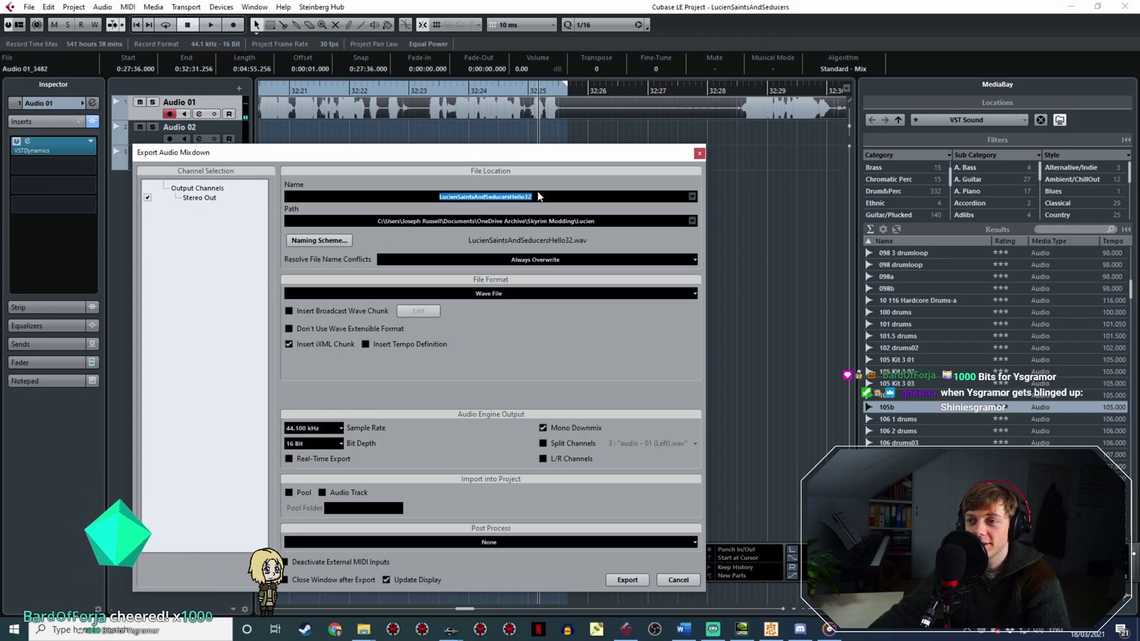
{"action": "left_click", "coordinate": [537, 195]}
{"action": "double_click", "coordinate": [540, 196]}
{"action": "left_click", "coordinate": [539, 196]}
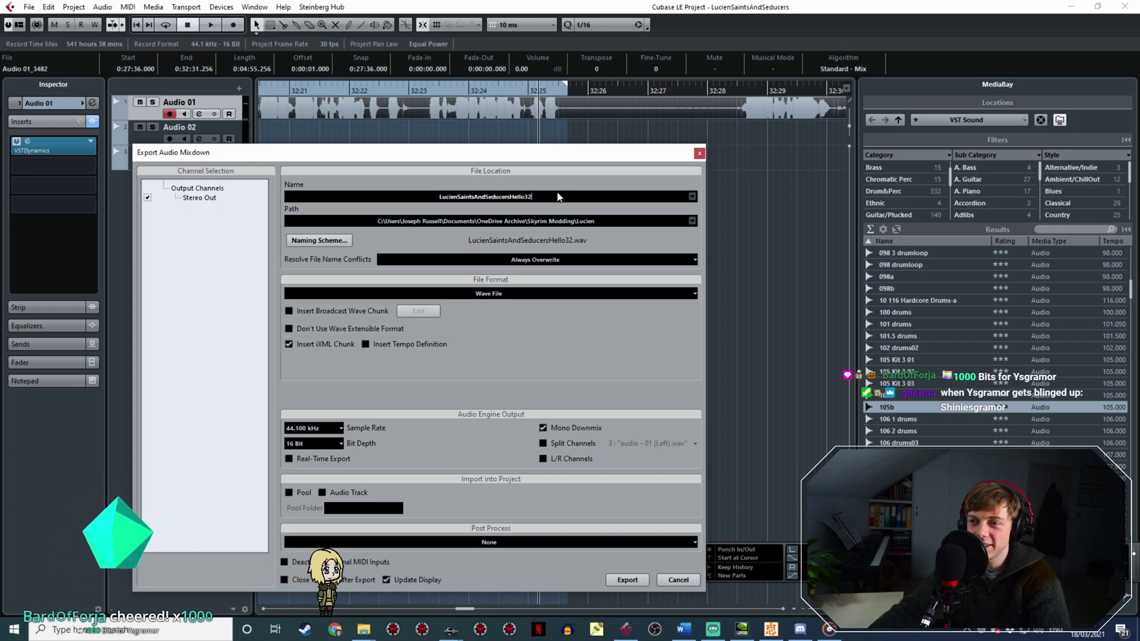
{"action": "key", "text": "BackSpace"}
{"action": "type", "text": "3"}
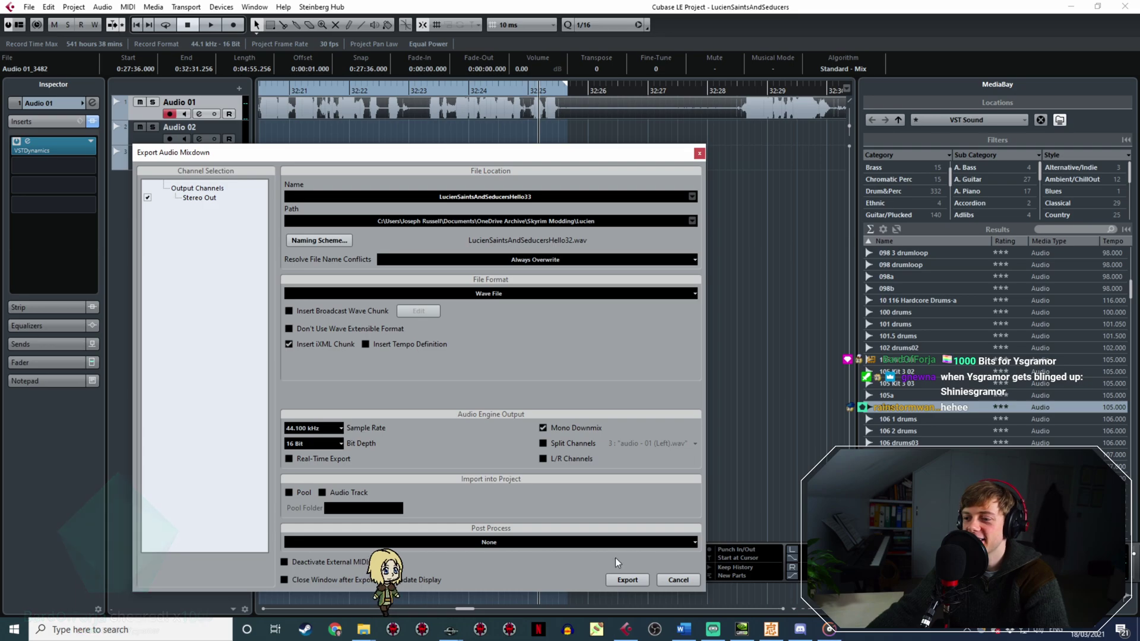
Export the range as LucienSaintsAndSeducersHello33 and audition the remaining Audio 01 take from about 32:28.
{"action": "left_click", "coordinate": [626, 578]}
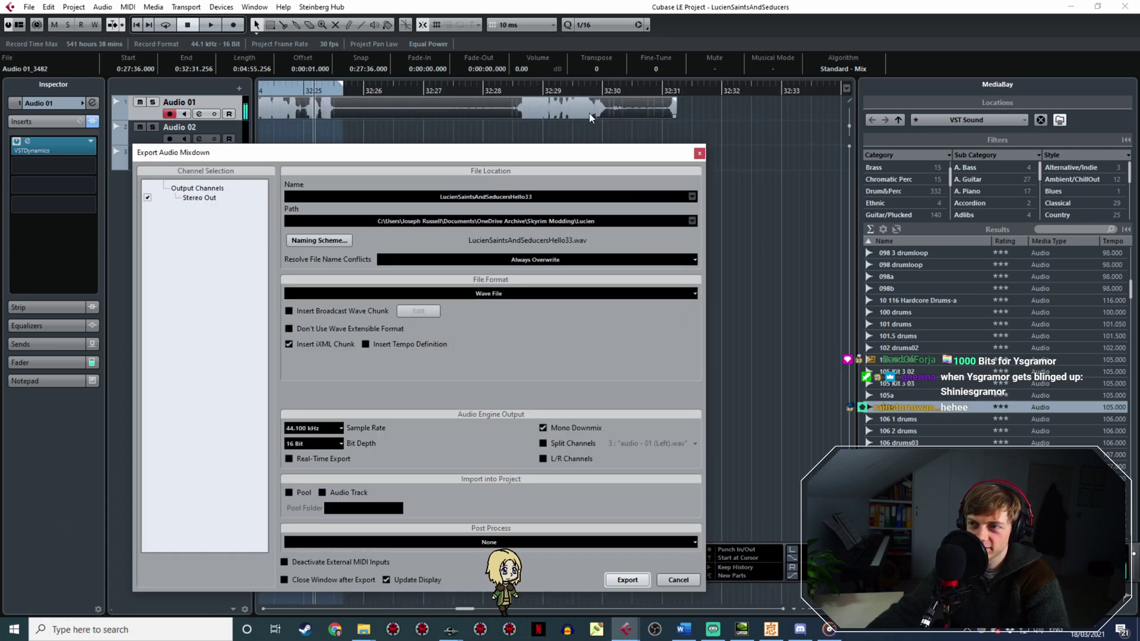
{"action": "left_click", "coordinate": [517, 95]}
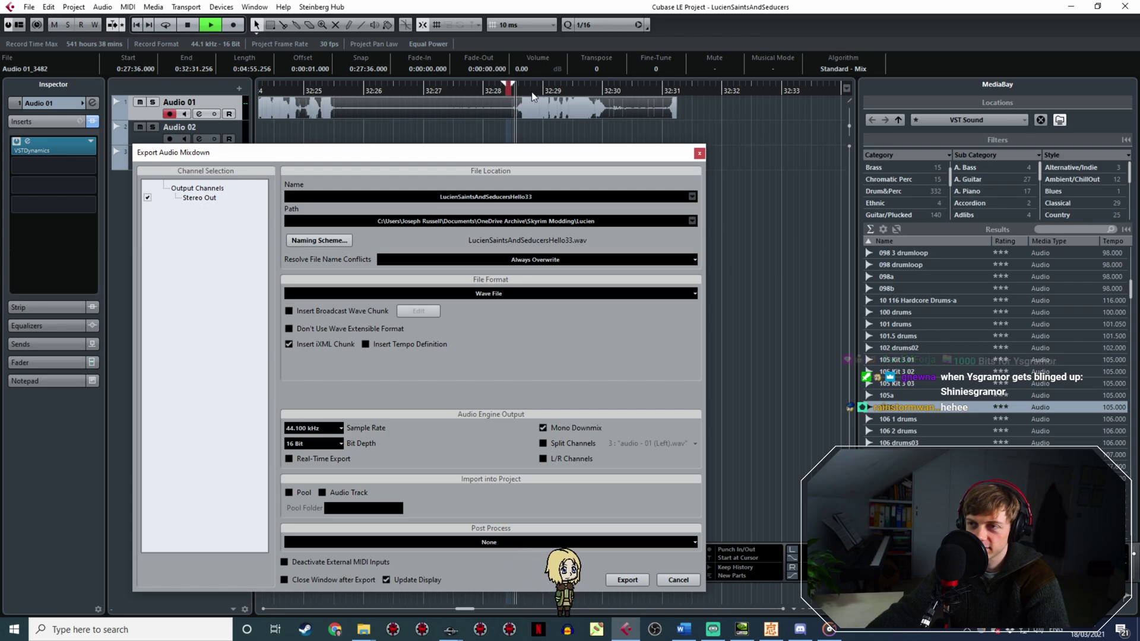
{"action": "key", "text": "space"}
In File Explorer, copy LucienSaintsAndSeducersHello23.wav through LucienSaintsAndSeducersHello33.wav from the Lucien folder into JRLucienVoice, leaving out the BAK file.
{"action": "left_click", "coordinate": [363, 629]}
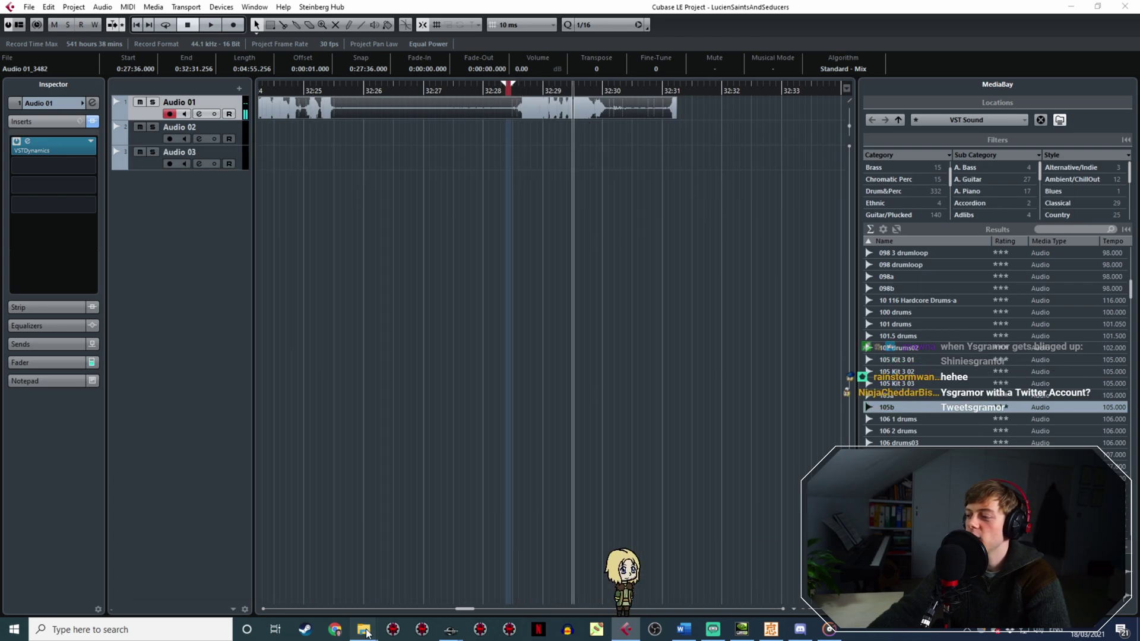
{"action": "left_click", "coordinate": [362, 615]}
{"action": "mouse_move", "coordinate": [364, 628]}
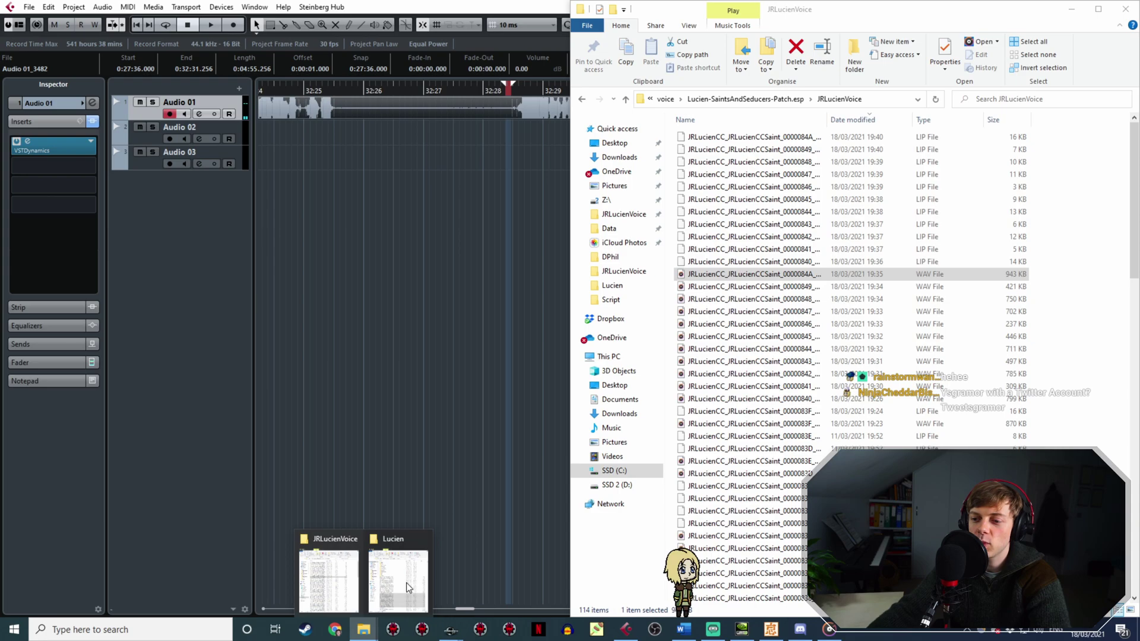
{"action": "left_click", "coordinate": [396, 570]}
{"action": "left_click", "coordinate": [236, 412]}
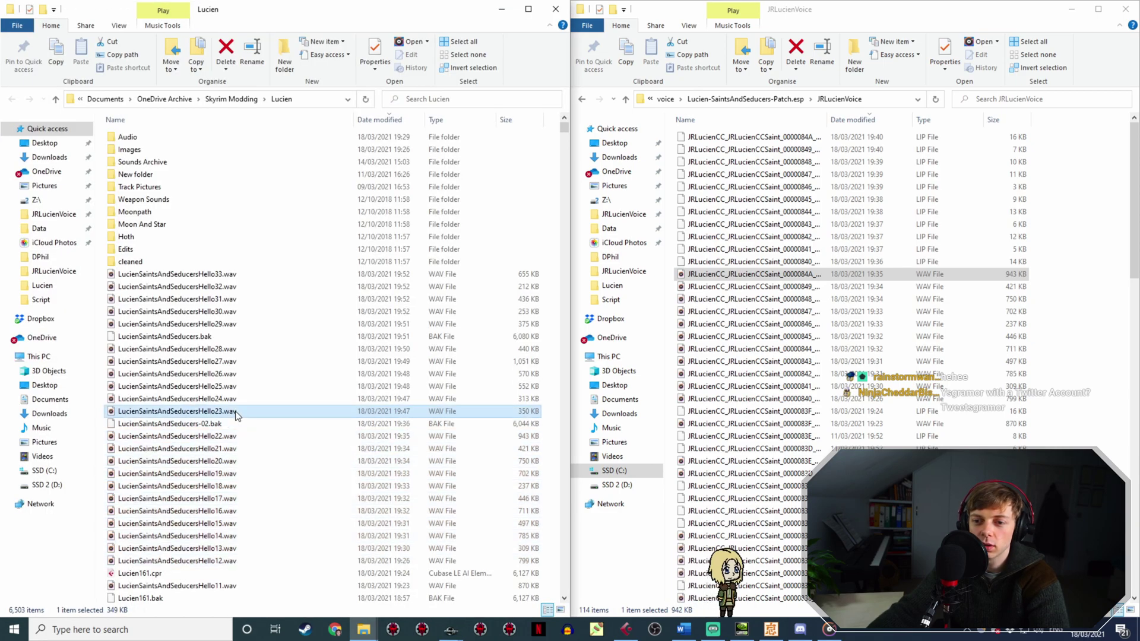
{"action": "left_click", "coordinate": [234, 350], "text": "shift"}
{"action": "left_click", "coordinate": [231, 324], "text": "ctrl"}
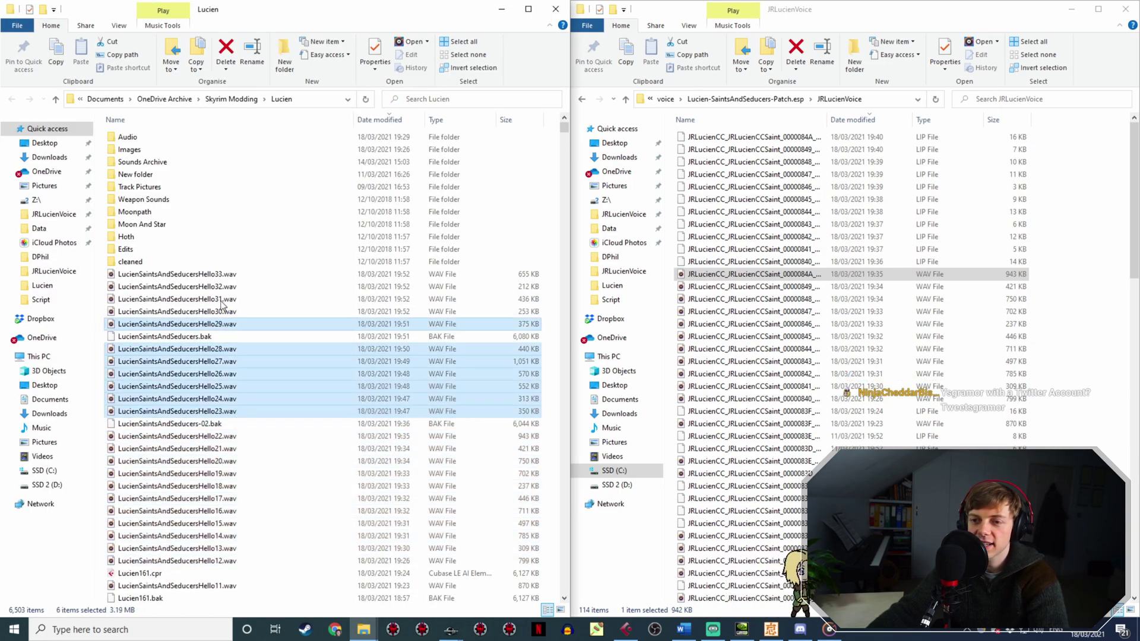
{"action": "left_click", "coordinate": [236, 274], "text": "ctrl+shift"}
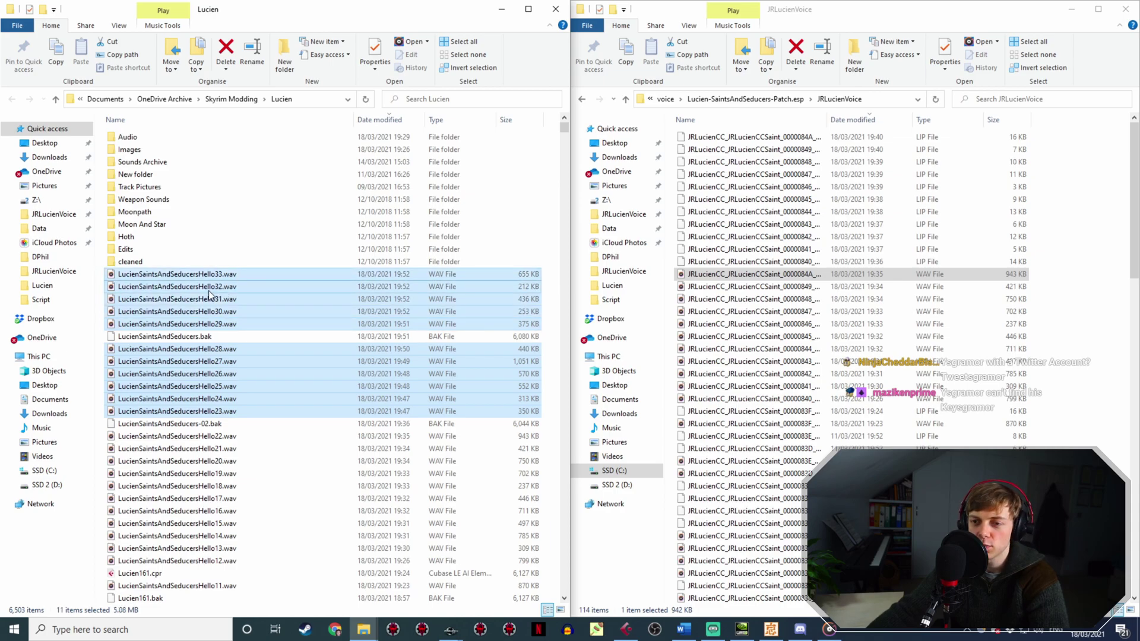
{"action": "left_click_drag", "start_coordinate": [288, 289], "coordinate": [702, 243]}
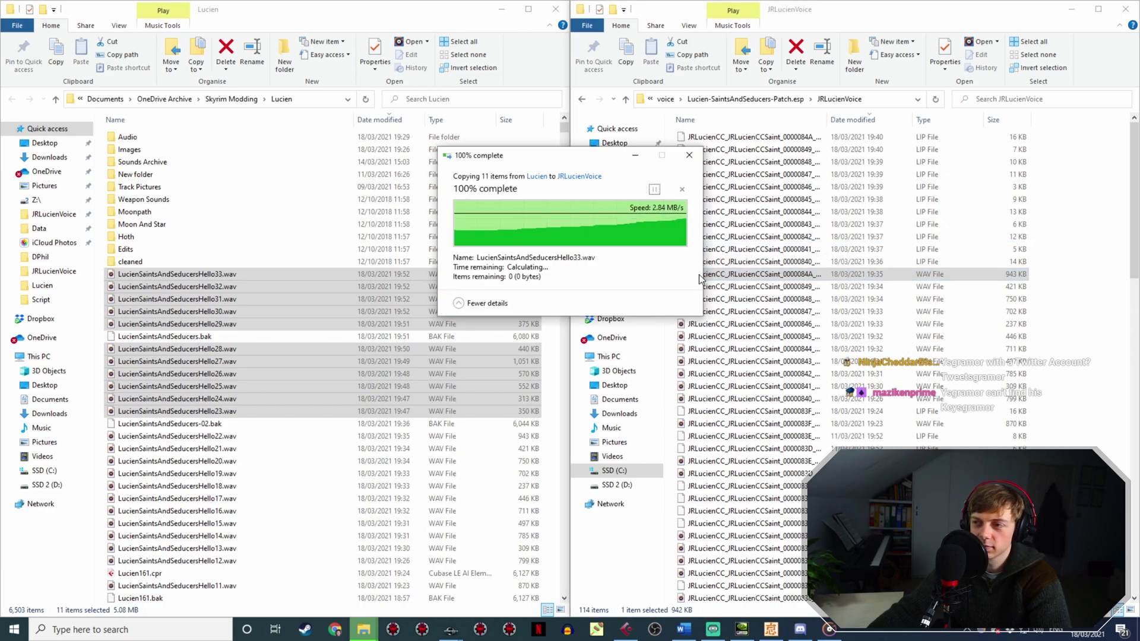
Switch to the Creation Kit, open the response "I wonder who put this Bliss Bug in a jar" and copy its voice filename.
{"action": "left_click", "coordinate": [451, 631]}
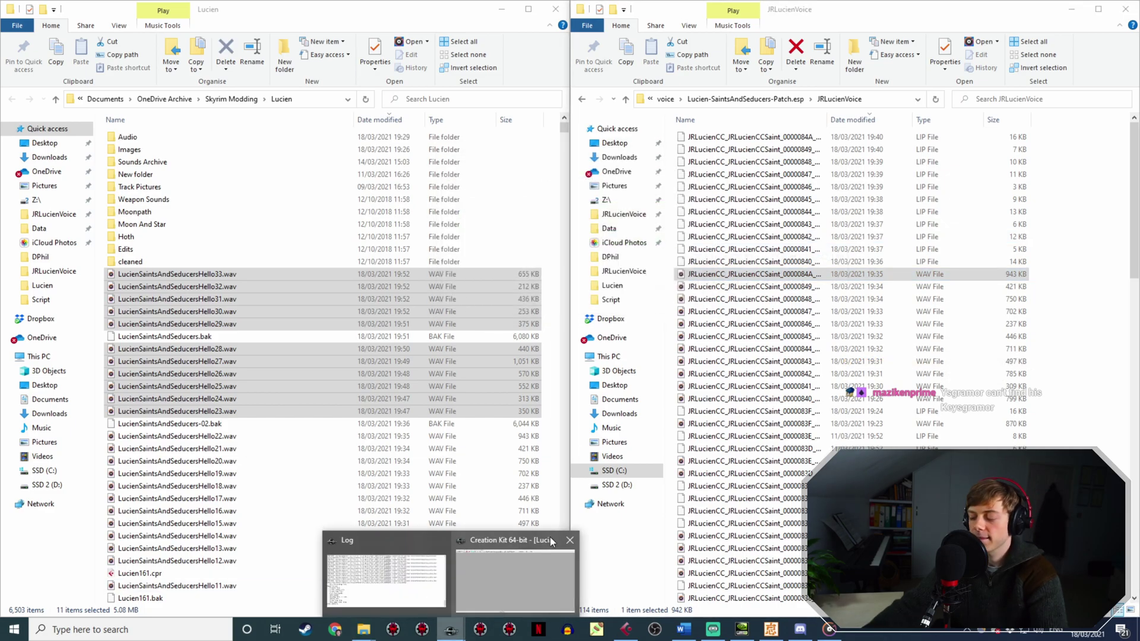
{"action": "mouse_move", "coordinate": [550, 537]}
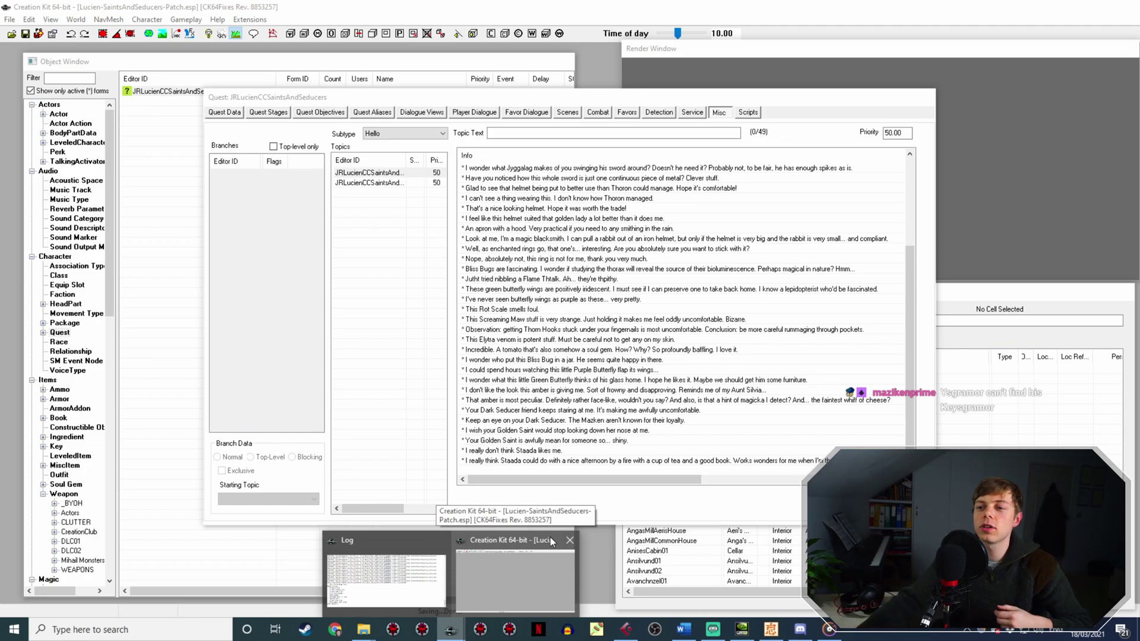
{"action": "left_click", "coordinate": [529, 564]}
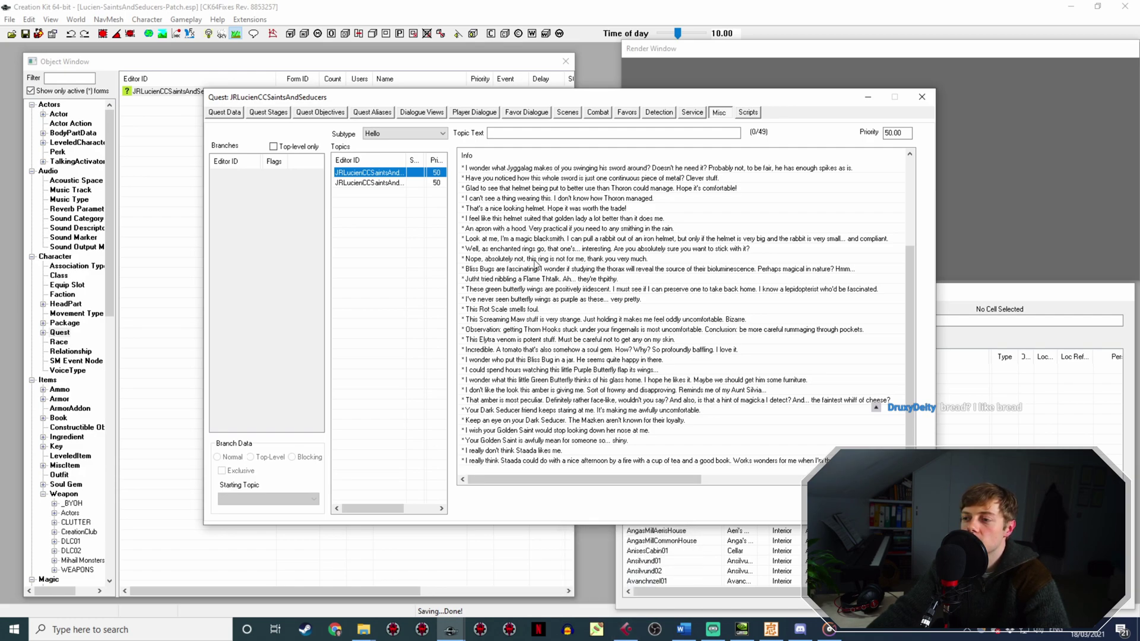
{"action": "double_click", "coordinate": [511, 361]}
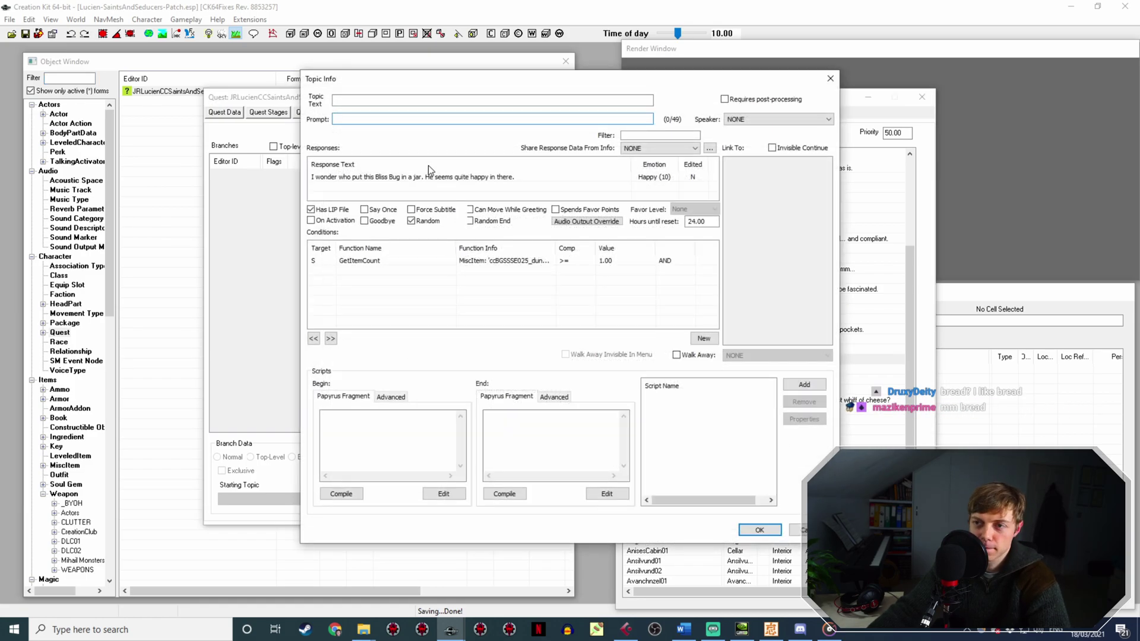
{"action": "double_click", "coordinate": [415, 176]}
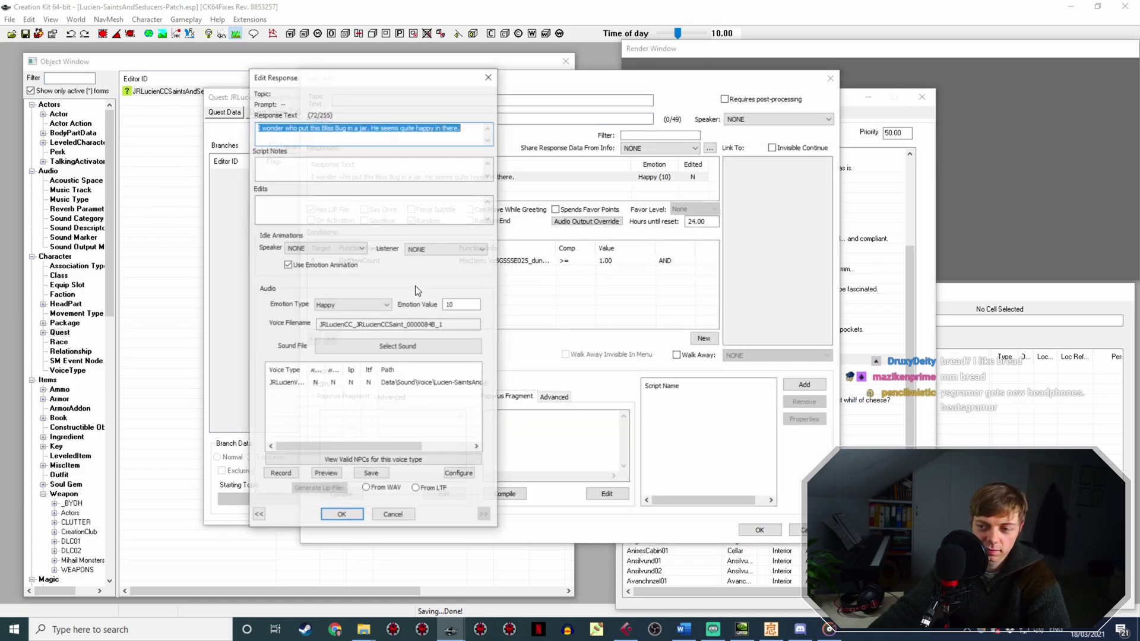
{"action": "left_click_drag", "start_coordinate": [448, 323], "coordinate": [304, 318]}
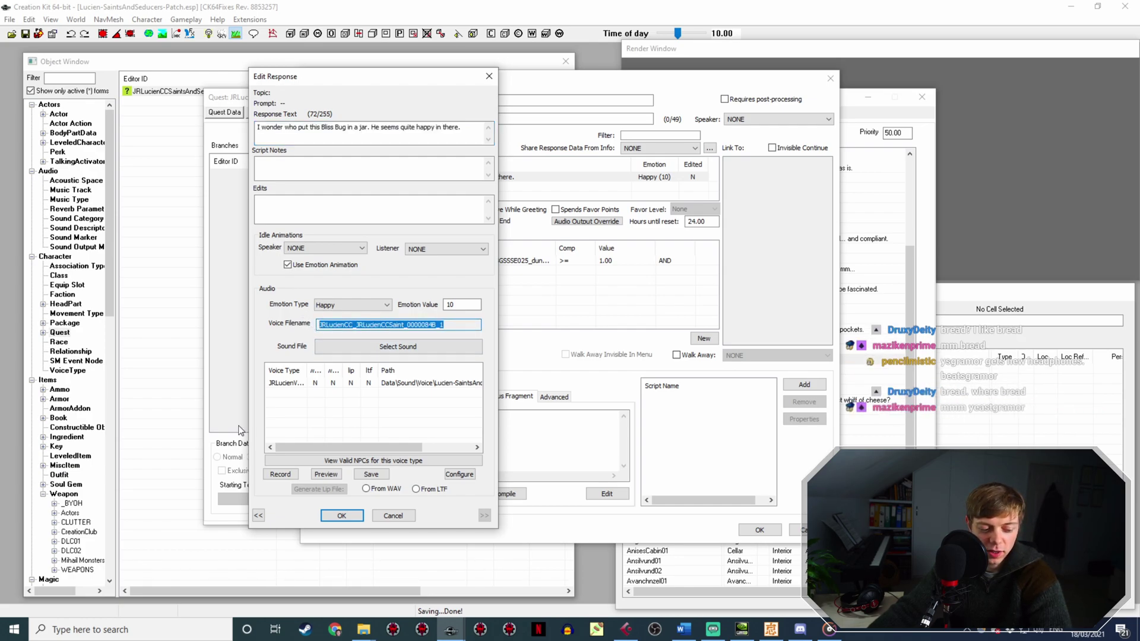
In the JRLucienVoice folder, rename LucienSaintsAndSeducersHello23.wav as JRLucienCC_JRLucienCCSaint_0000084B_1.
{"action": "left_click", "coordinate": [364, 620]}
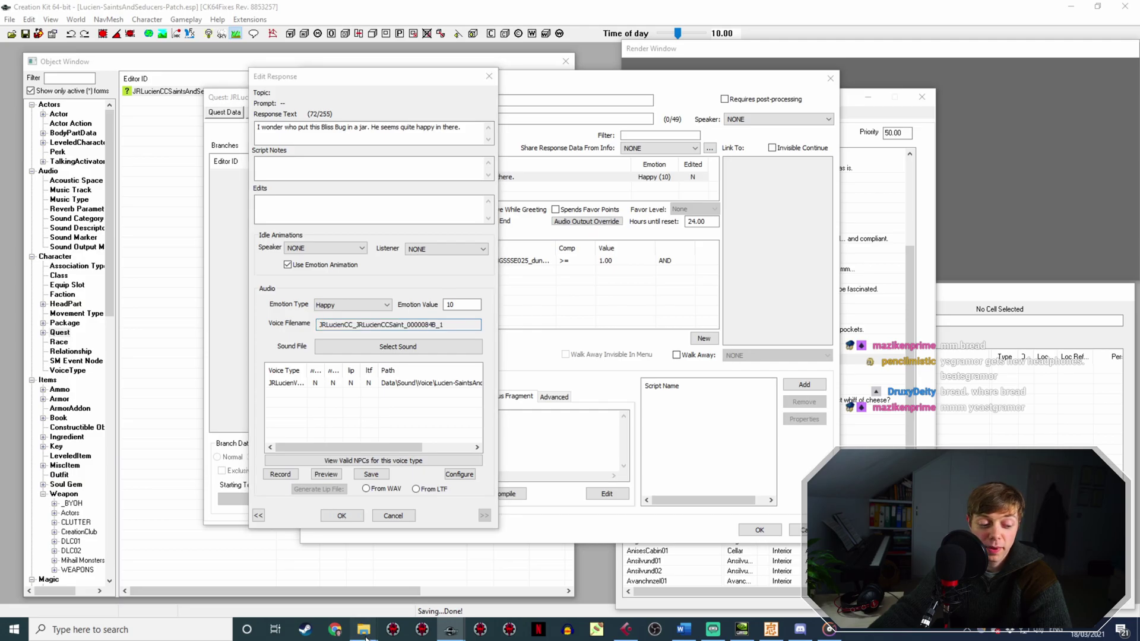
{"action": "mouse_move", "coordinate": [377, 592]}
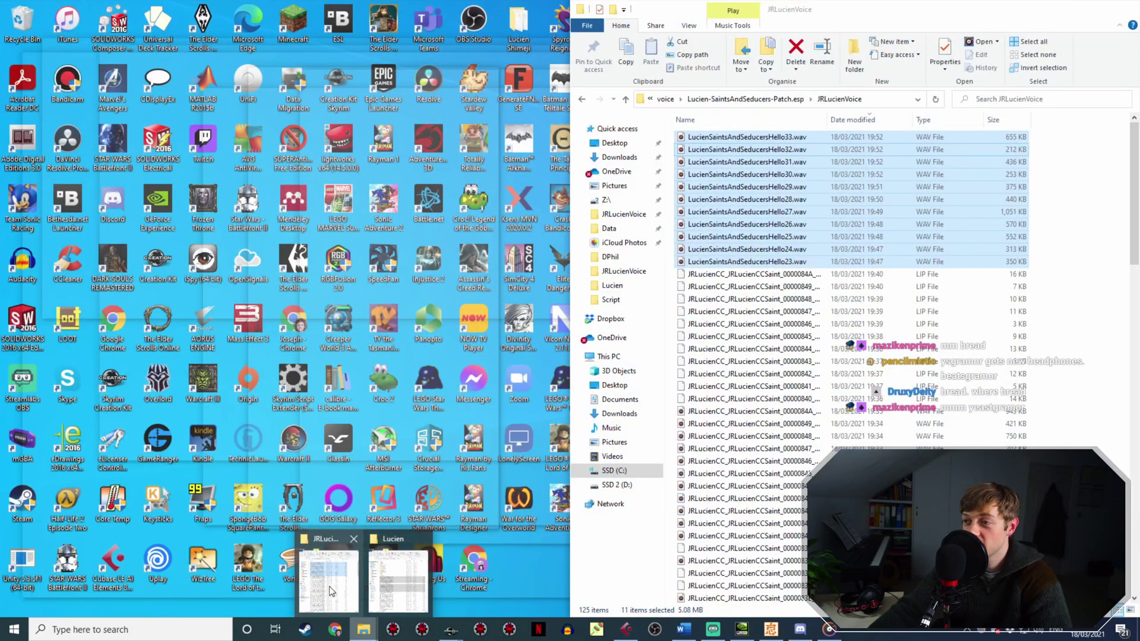
{"action": "left_click", "coordinate": [328, 579]}
{"action": "left_click", "coordinate": [789, 262]}
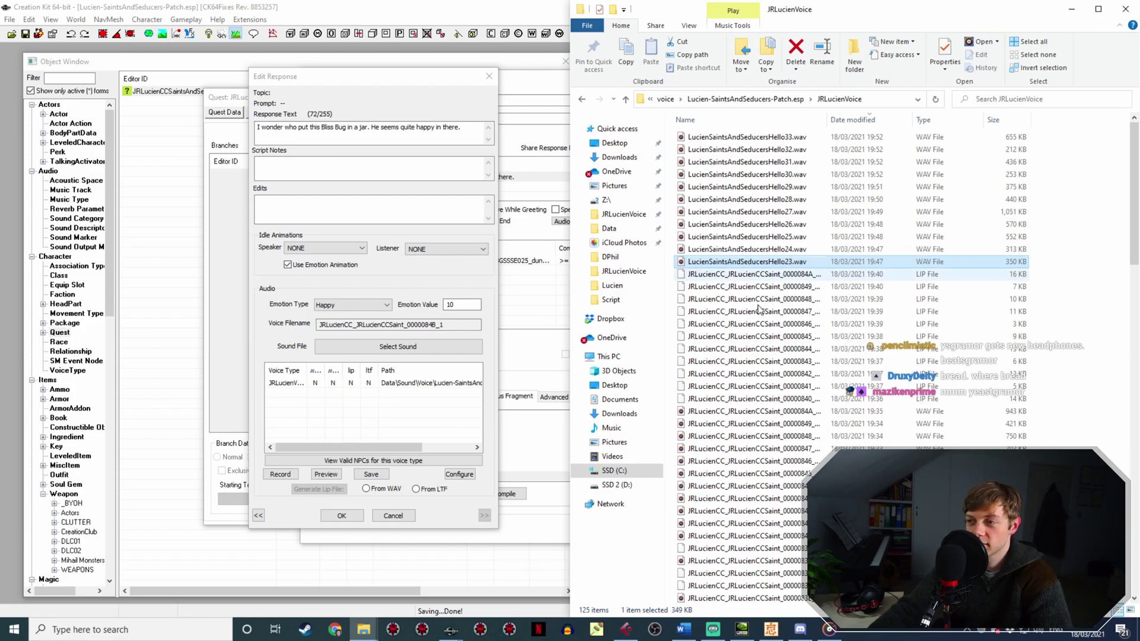
Reopen the Bliss Bug jar response, generate its lip file from WAV, and save the response and topic info.
{"action": "left_click", "coordinate": [341, 515]}
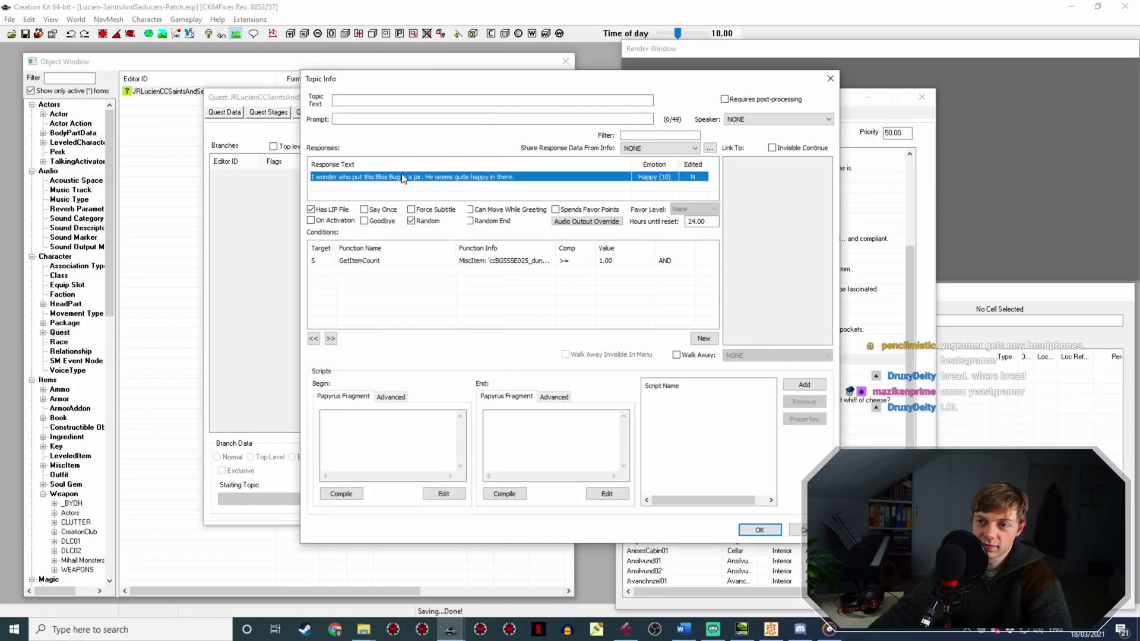
{"action": "key", "text": "Return"}
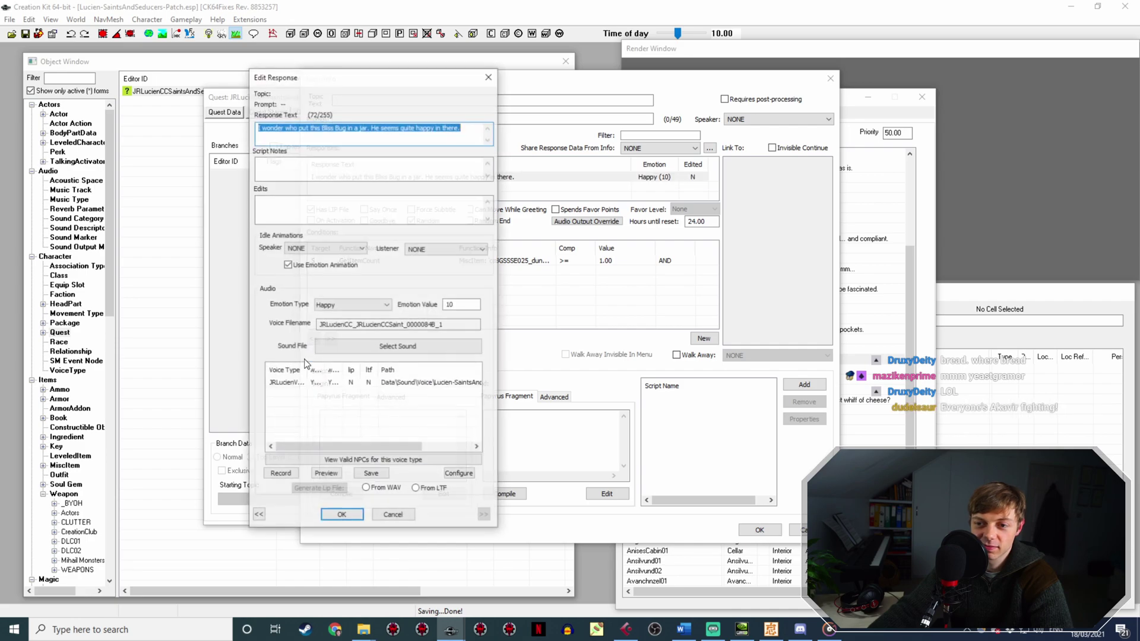
{"action": "left_click", "coordinate": [308, 386]}
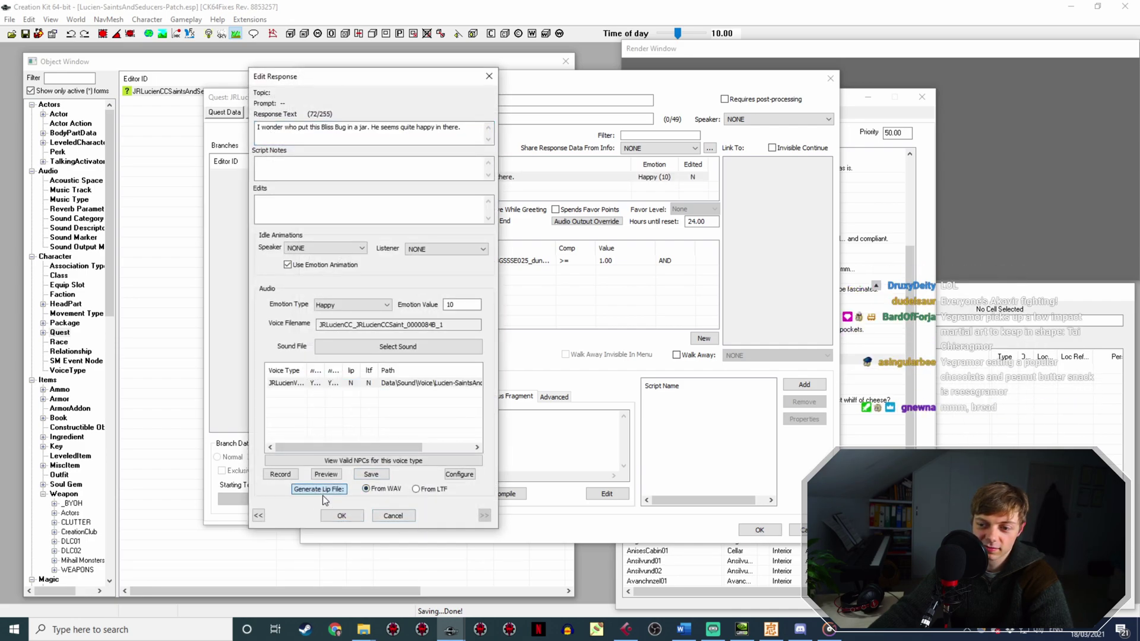
{"action": "left_click", "coordinate": [342, 516]}
{"action": "left_click", "coordinate": [760, 530]}
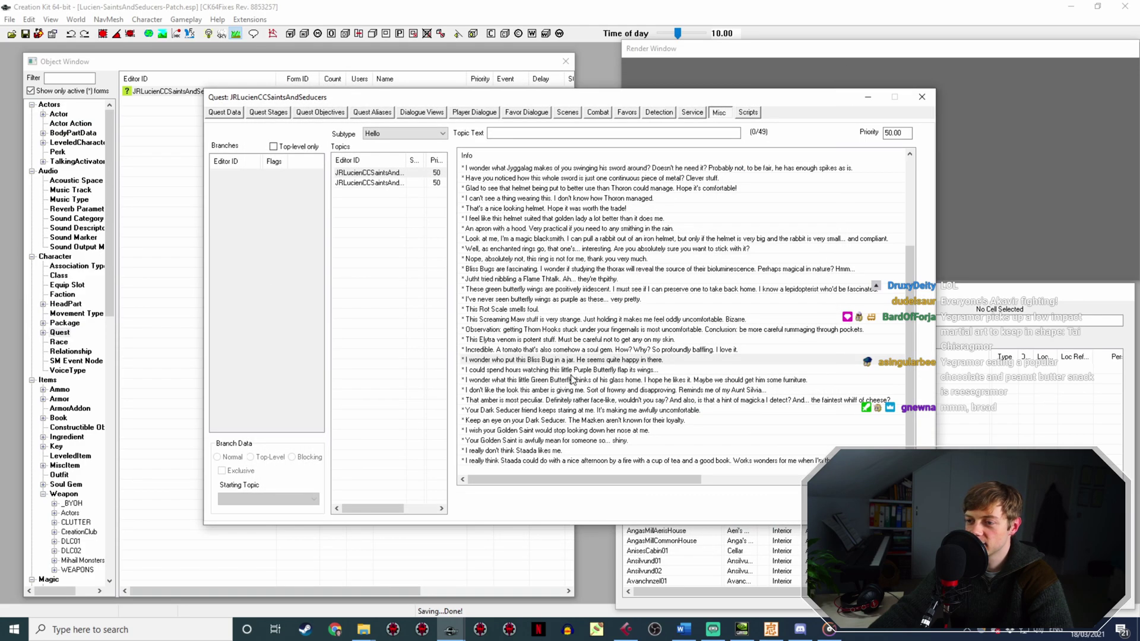
Open the response "I could spend hours watching this little Purple Butterfly flap its wings" and copy its voice filename.
{"action": "left_click", "coordinate": [576, 370]}
{"action": "double_click", "coordinate": [576, 370]}
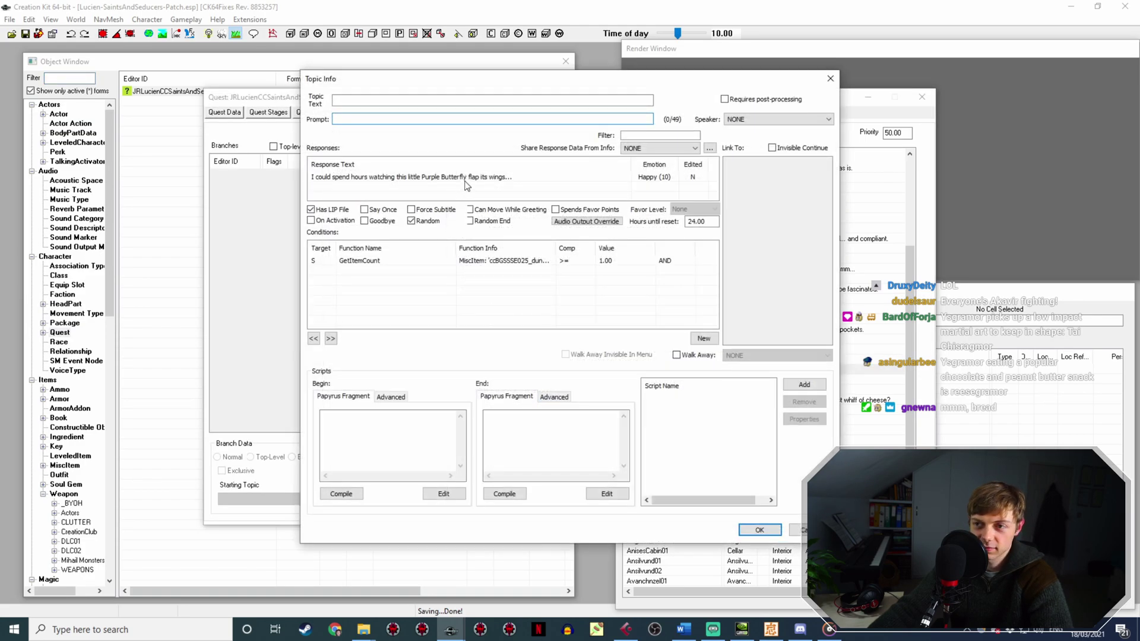
{"action": "double_click", "coordinate": [460, 181]}
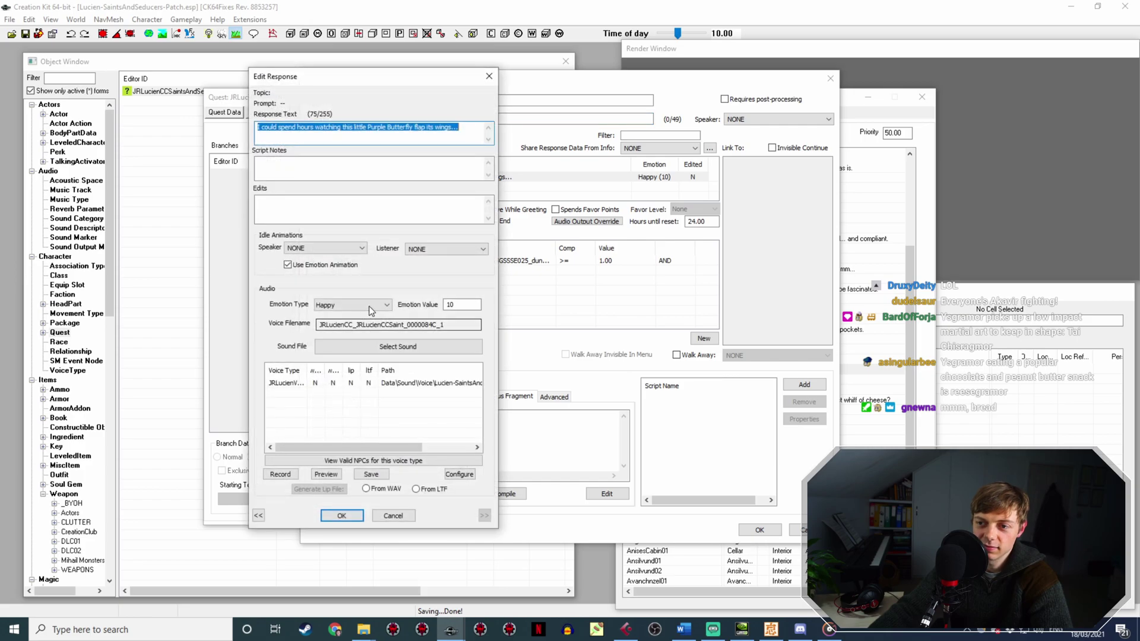
{"action": "left_click_drag", "start_coordinate": [455, 324], "coordinate": [412, 326]}
In the JRLucienVoice folder, rename LucienSaintsAndSeducersHello24.wav as JRLucienCC_JRLucienCCSaint_0000084C_1.
{"action": "left_click", "coordinate": [363, 630]}
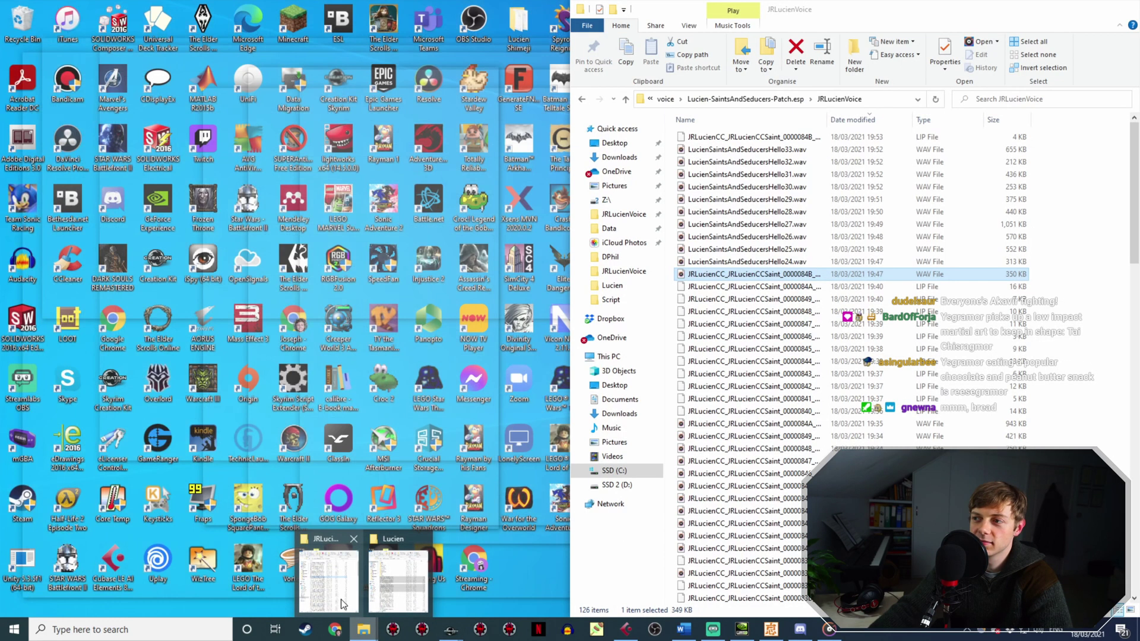
{"action": "left_click", "coordinate": [340, 600]}
{"action": "left_click", "coordinate": [773, 262]}
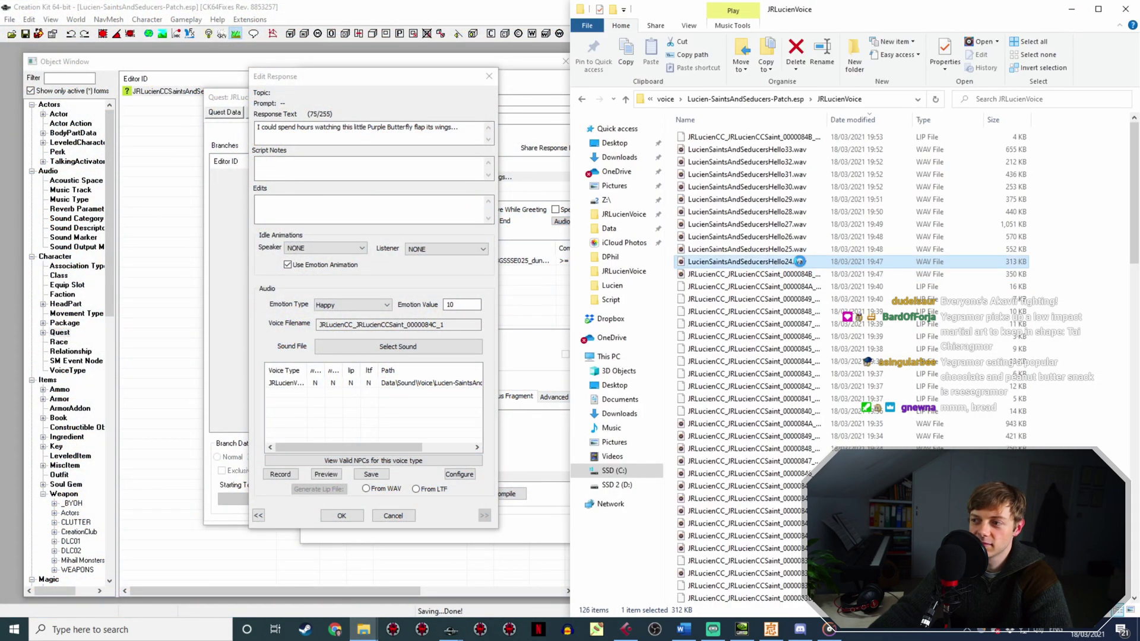
{"action": "key", "text": "F2"}
{"action": "type", "text": "JRLucienCC_JRLucienCCSaint_0000084C_1"}
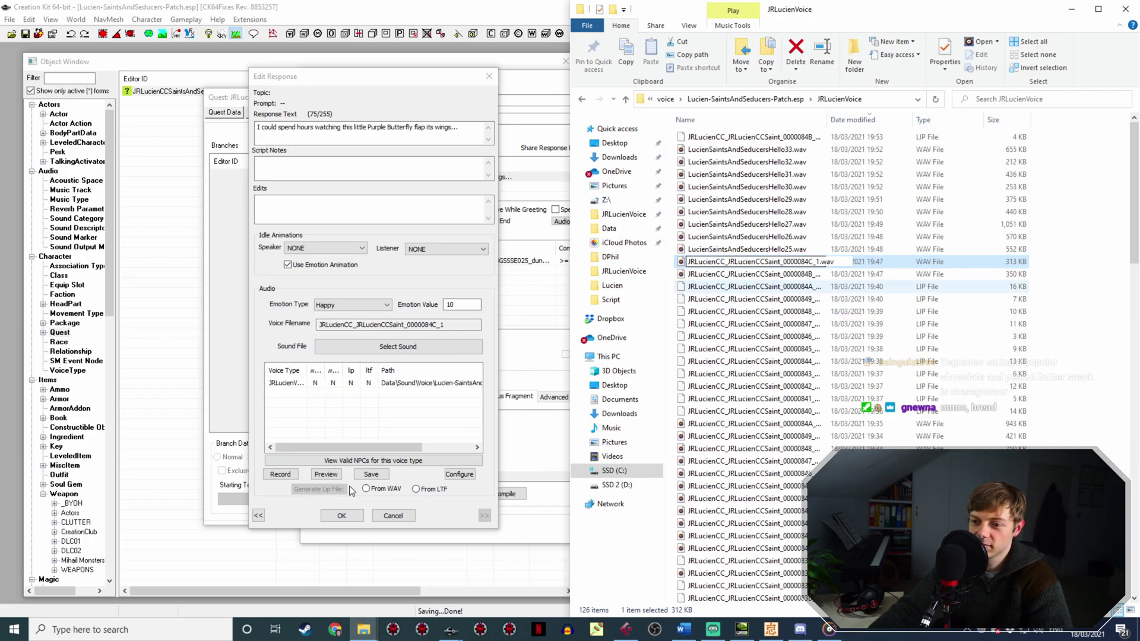
Reopen the Purple Butterfly response, generate its lip file from WAV, and save the response and topic info.
{"action": "left_click", "coordinate": [341, 515]}
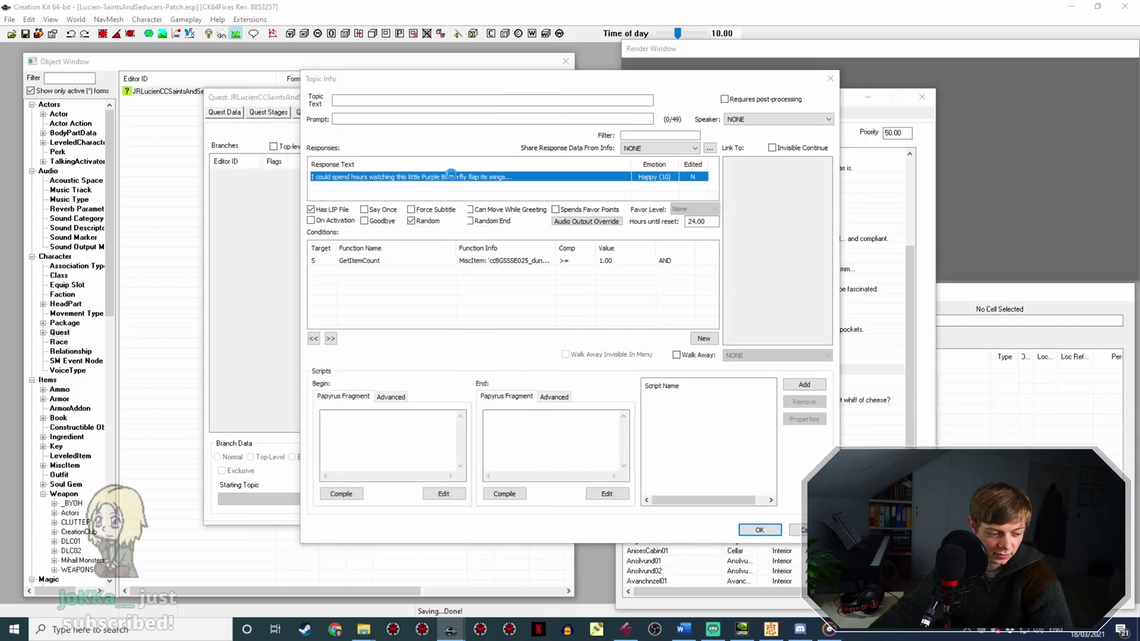
{"action": "double_click", "coordinate": [451, 176]}
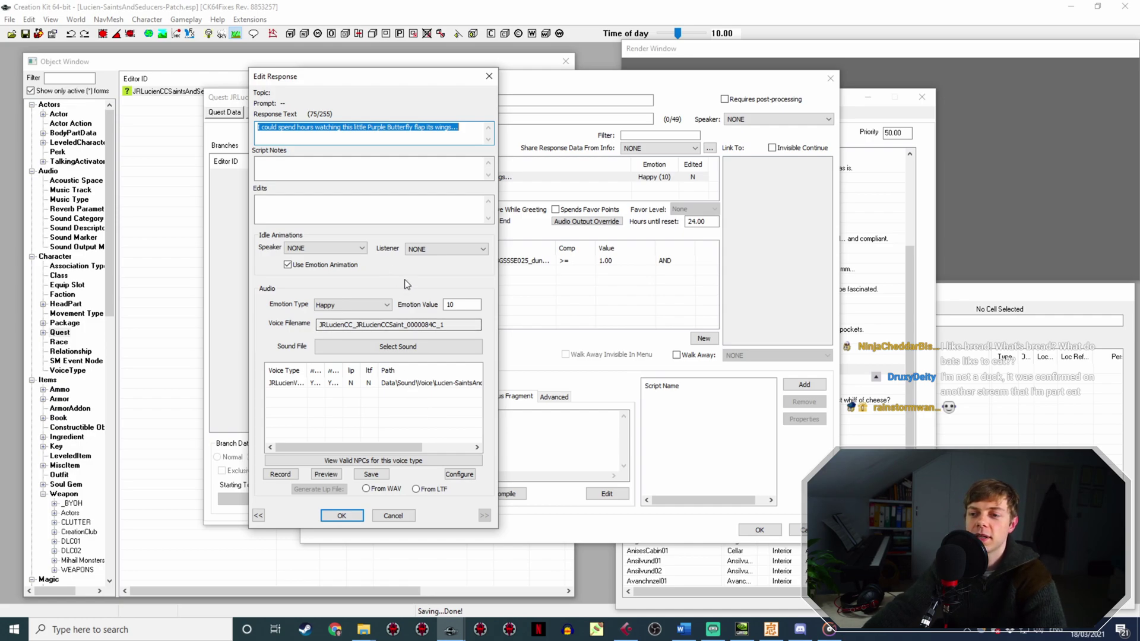
{"action": "left_click", "coordinate": [380, 382]}
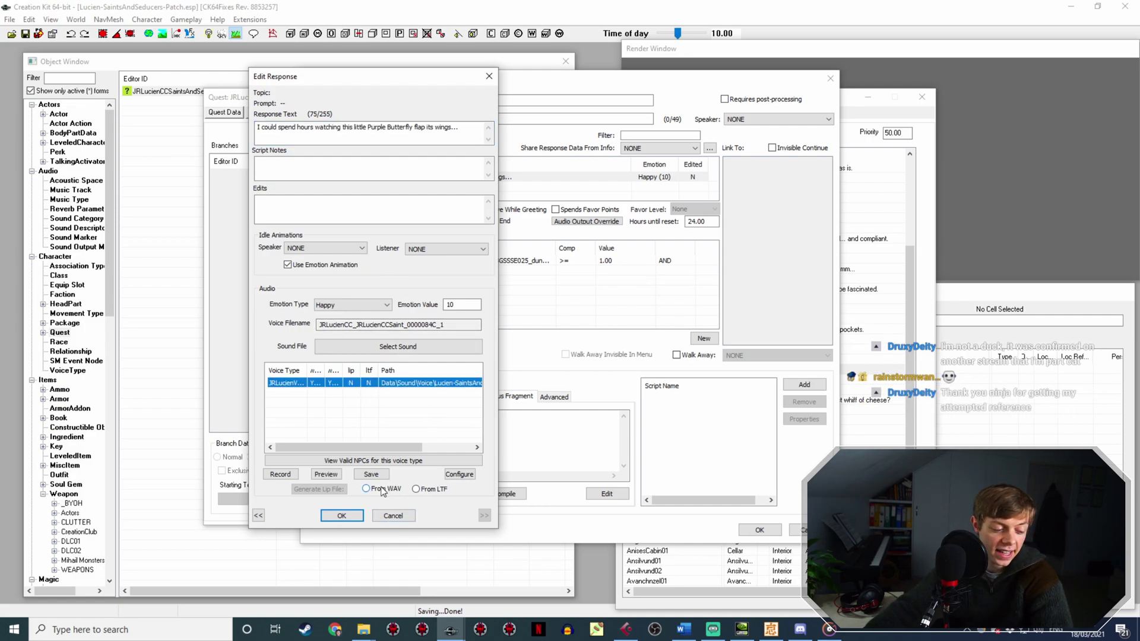
{"action": "left_click", "coordinate": [367, 488]}
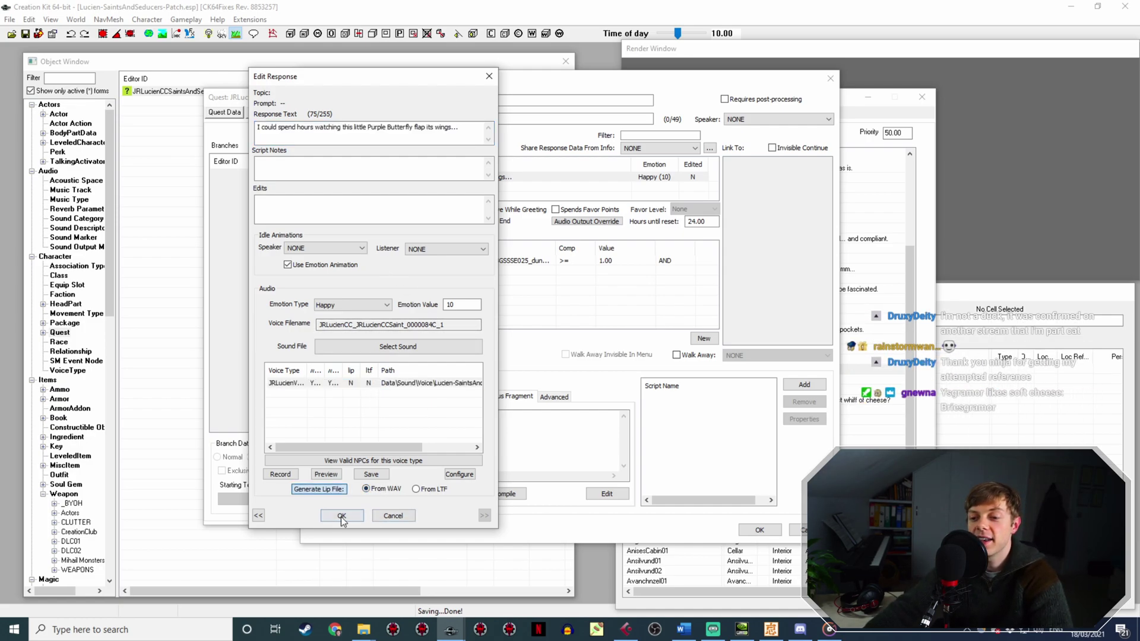
{"action": "left_click", "coordinate": [341, 515]}
{"action": "left_click", "coordinate": [760, 530]}
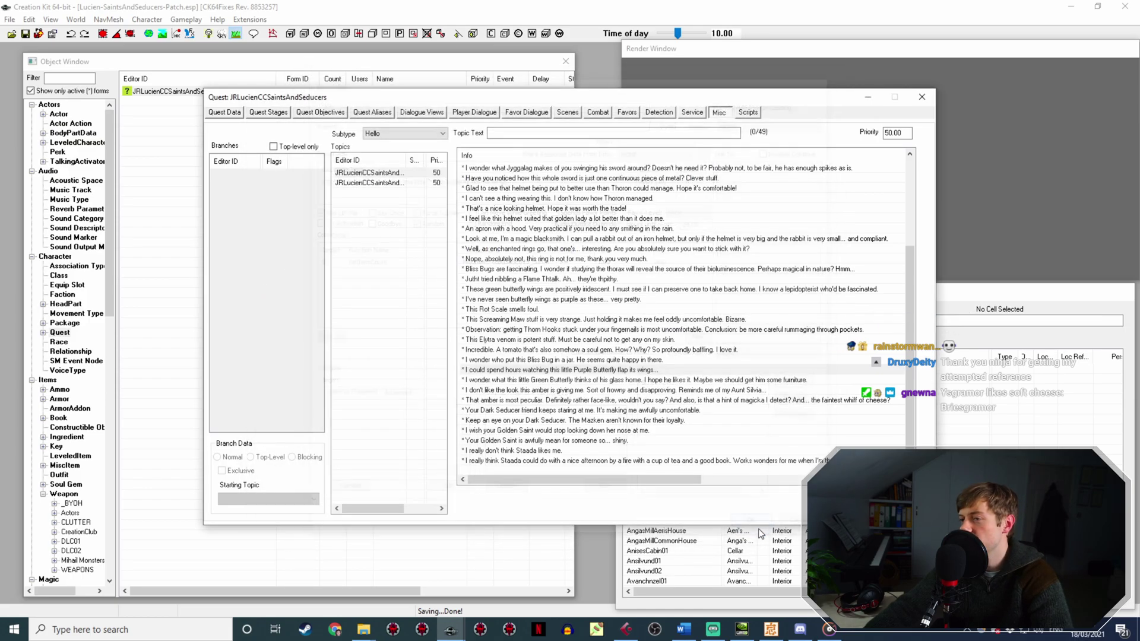
Copy the voice filename from the little Green Butterfly response and rename LucienSaintsAndSeducersHello25.wav as JRLucienCC_JRLucienCCSaint_0000084D_1.
{"action": "double_click", "coordinate": [591, 381]}
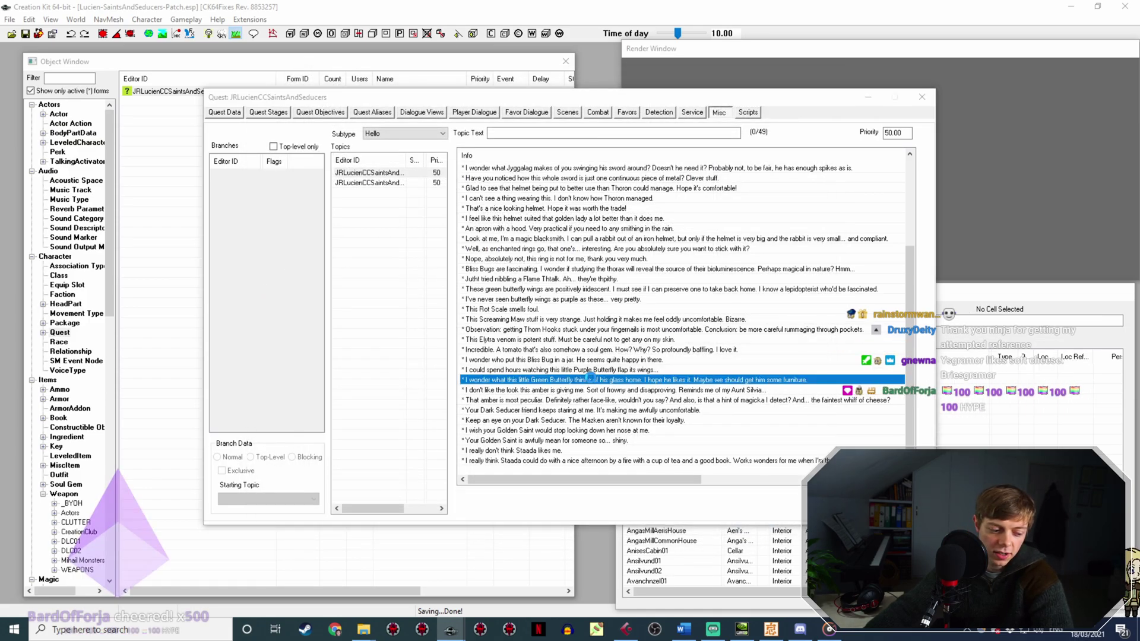
{"action": "double_click", "coordinate": [436, 176]}
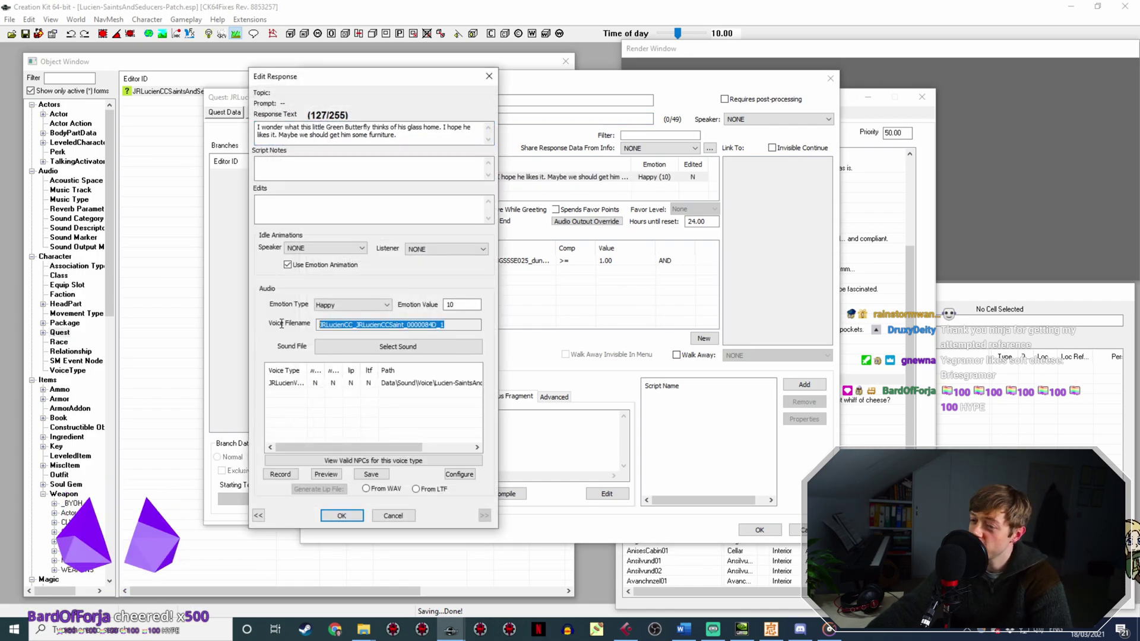
{"action": "mouse_move", "coordinate": [363, 629]}
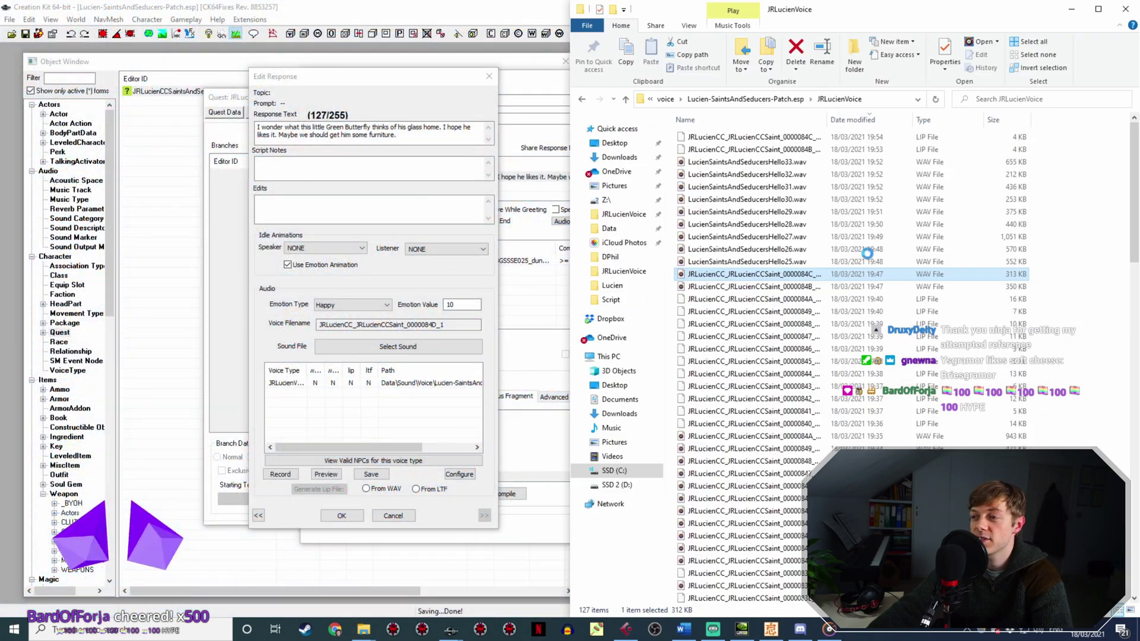
{"action": "left_click", "coordinate": [822, 261]}
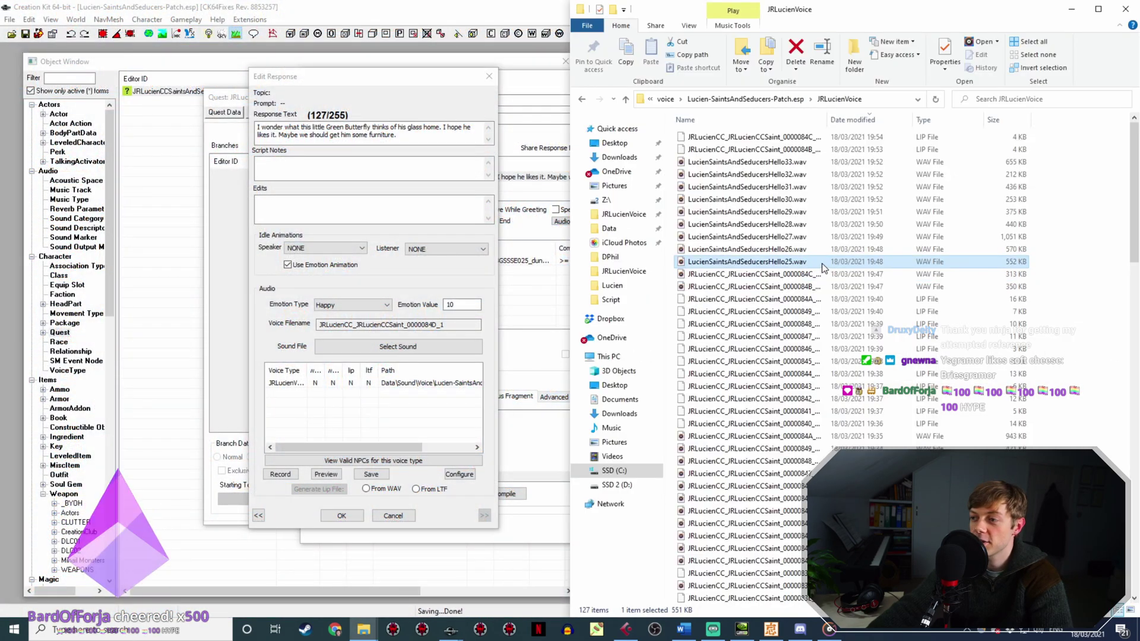
{"action": "key", "text": "F2"}
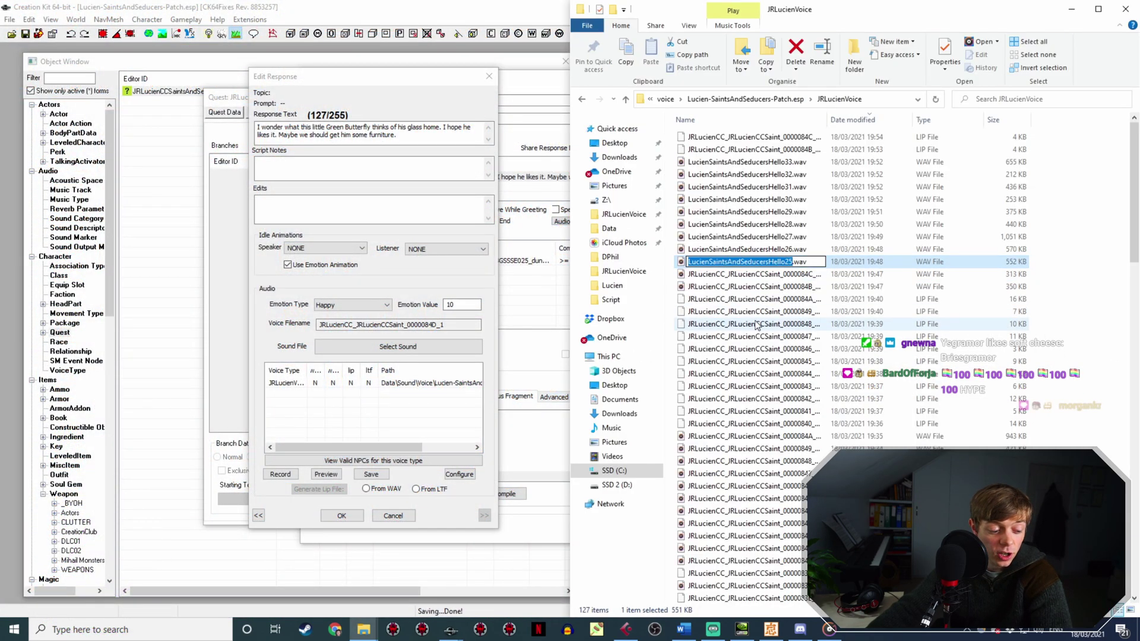
{"action": "type", "text": "JRLucienCC_JRLucienCCSaint_0000084D_1"}
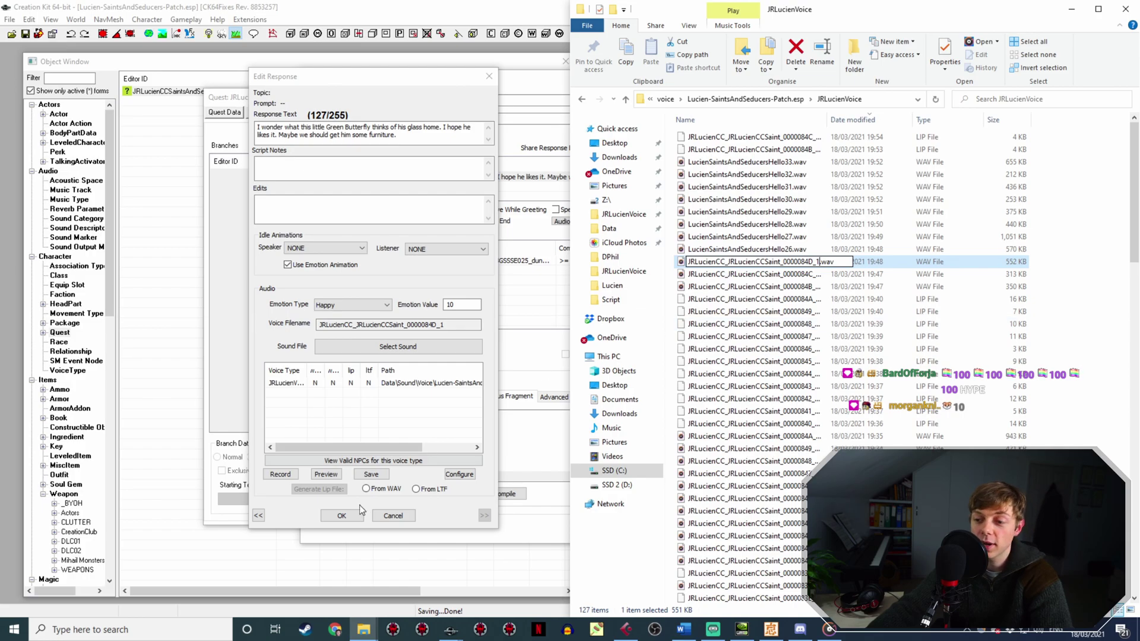
Reopen the Green Butterfly response, generate its lip file from WAV, and save the response and topic info.
{"action": "left_click", "coordinate": [341, 516]}
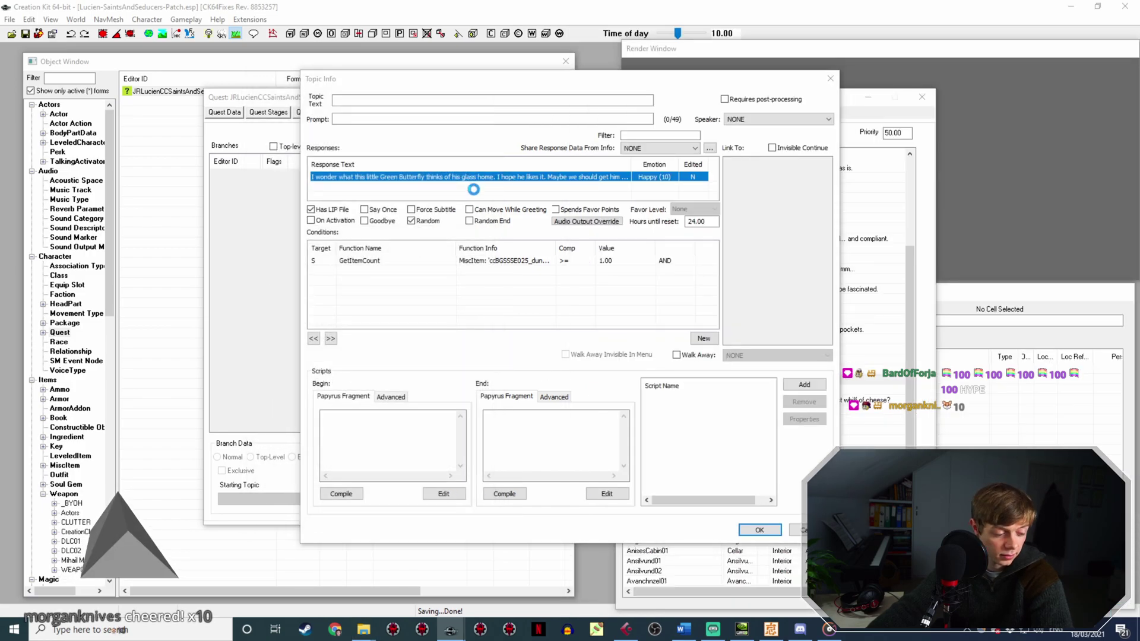
{"action": "double_click", "coordinate": [473, 177]}
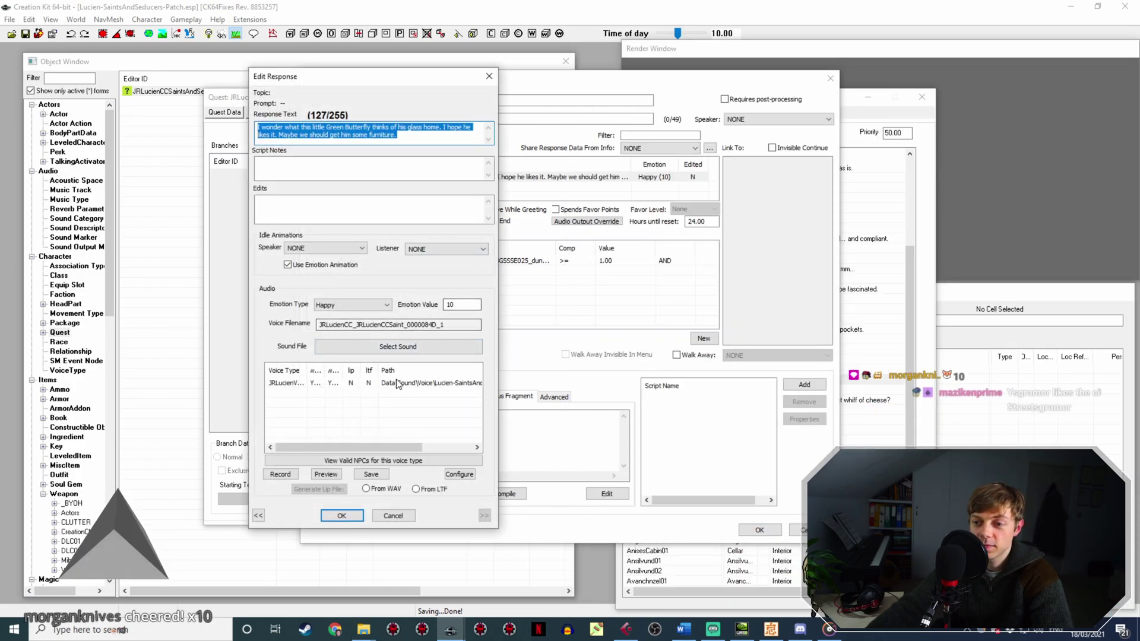
{"action": "left_click", "coordinate": [394, 383]}
{"action": "left_click", "coordinate": [318, 489]}
{"action": "left_click", "coordinate": [342, 515]}
{"action": "left_click", "coordinate": [761, 530]}
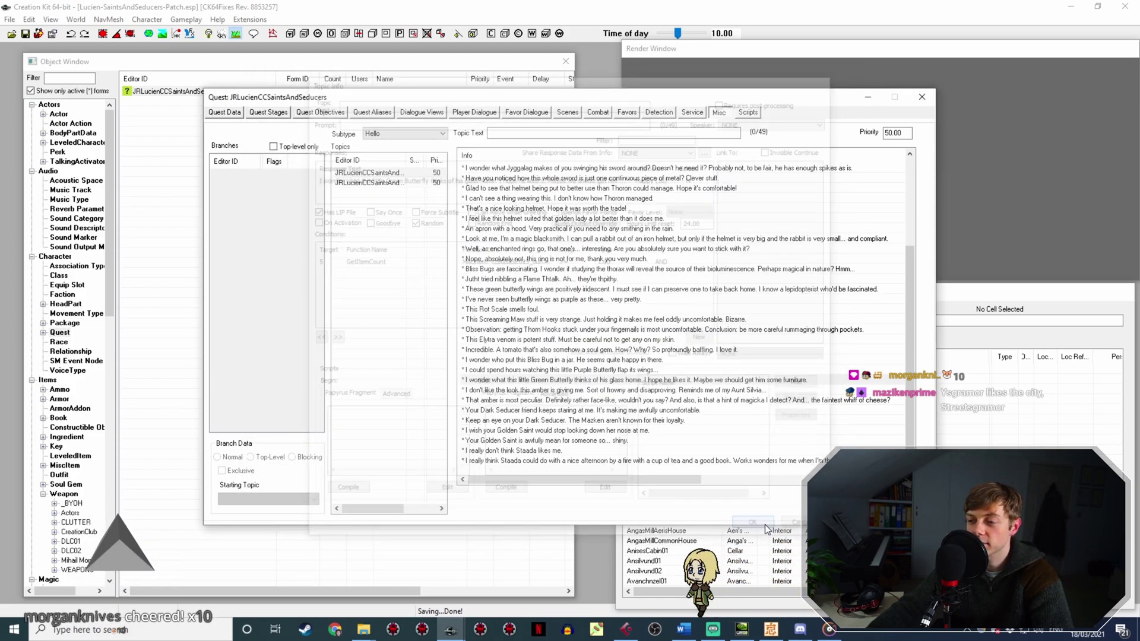
Open the response "I don't like the look this amber is giving me" and copy its voice filename.
{"action": "left_click", "coordinate": [544, 390]}
{"action": "double_click", "coordinate": [544, 390]}
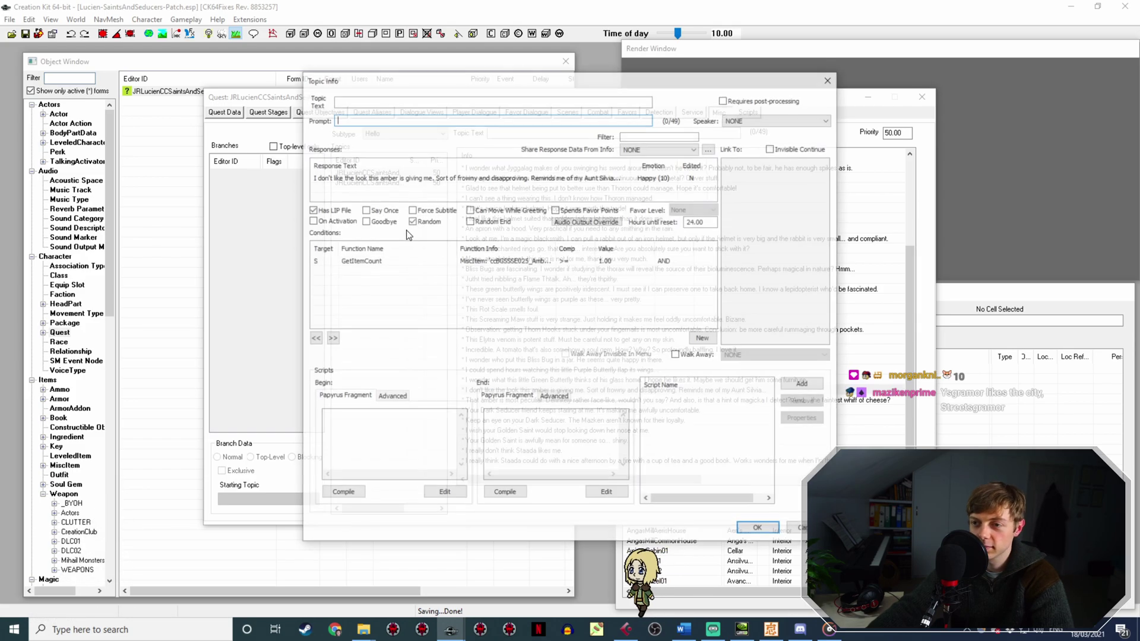
{"action": "double_click", "coordinate": [444, 182]}
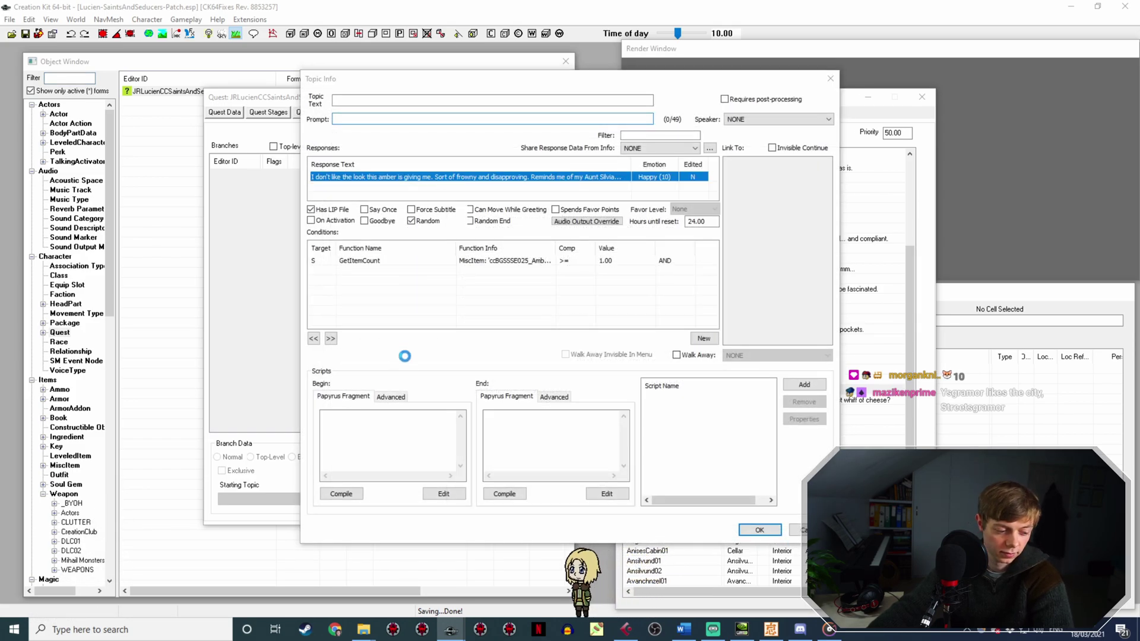
{"action": "left_click_drag", "start_coordinate": [444, 326], "coordinate": [315, 326]}
{"action": "key", "text": "ctrl+c"}
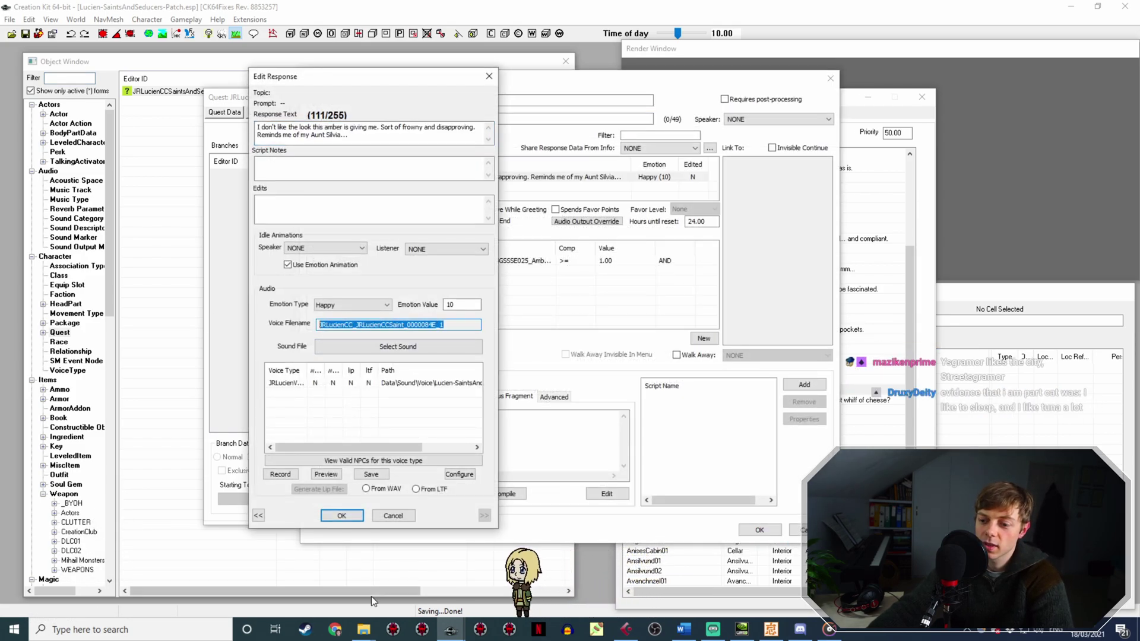
In the JRLucienVoice folder, rename LucienSaintsAndSeducersHello26.wav as JRLucienCC_JRLucienCCSaint_0000084E_1.
{"action": "left_click", "coordinate": [365, 632]}
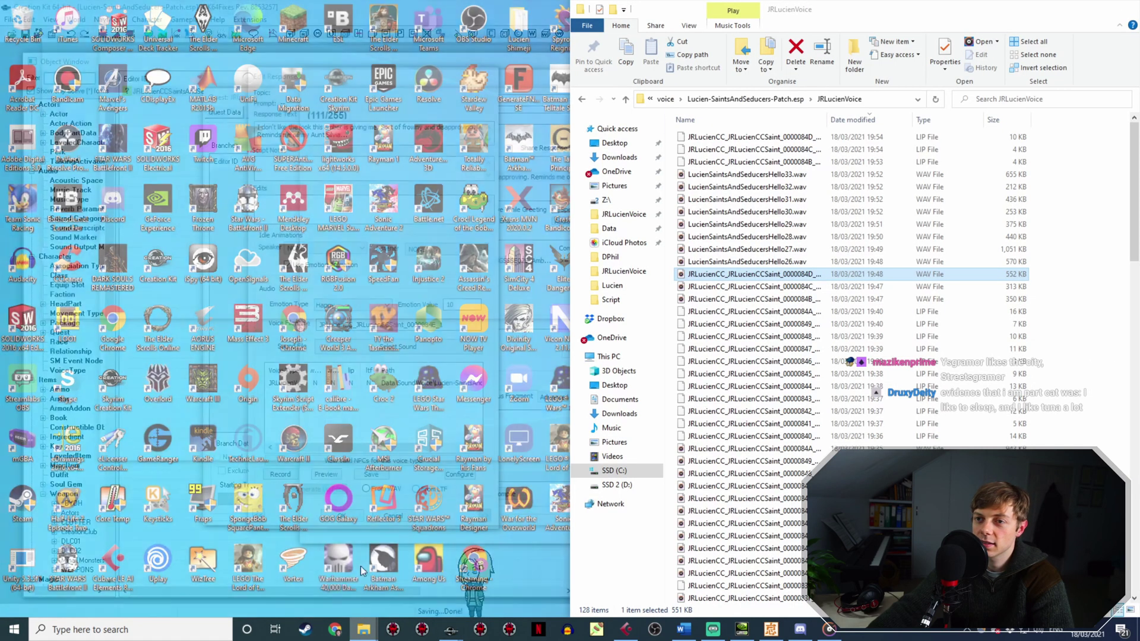
{"action": "left_click", "coordinate": [384, 579]}
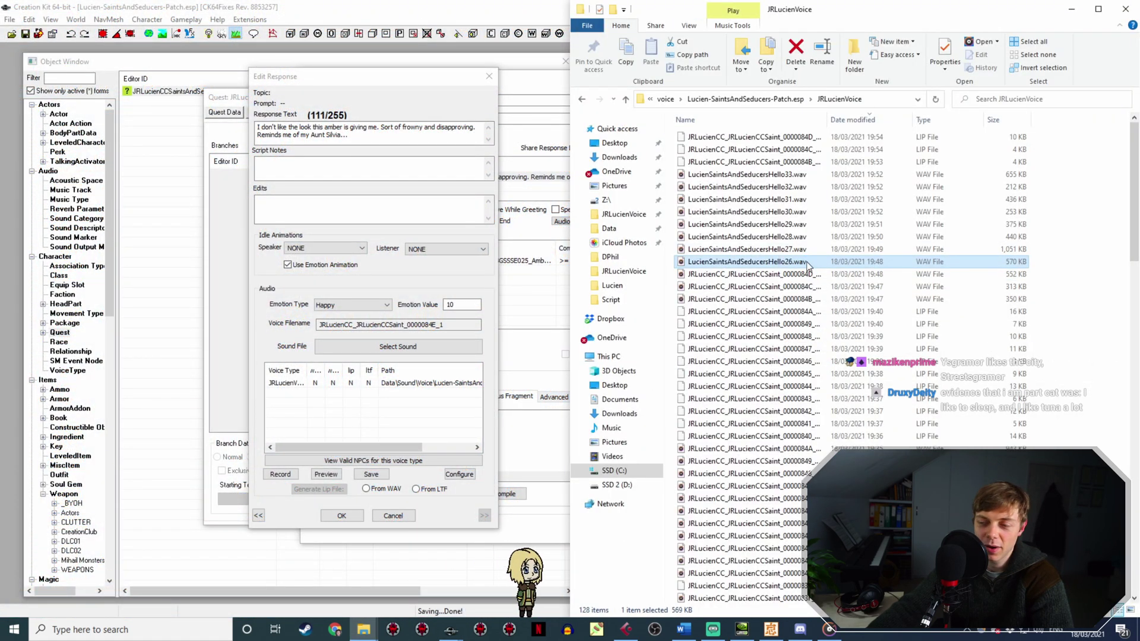
{"action": "key", "text": "F2"}
{"action": "key", "text": "ctrl+v"}
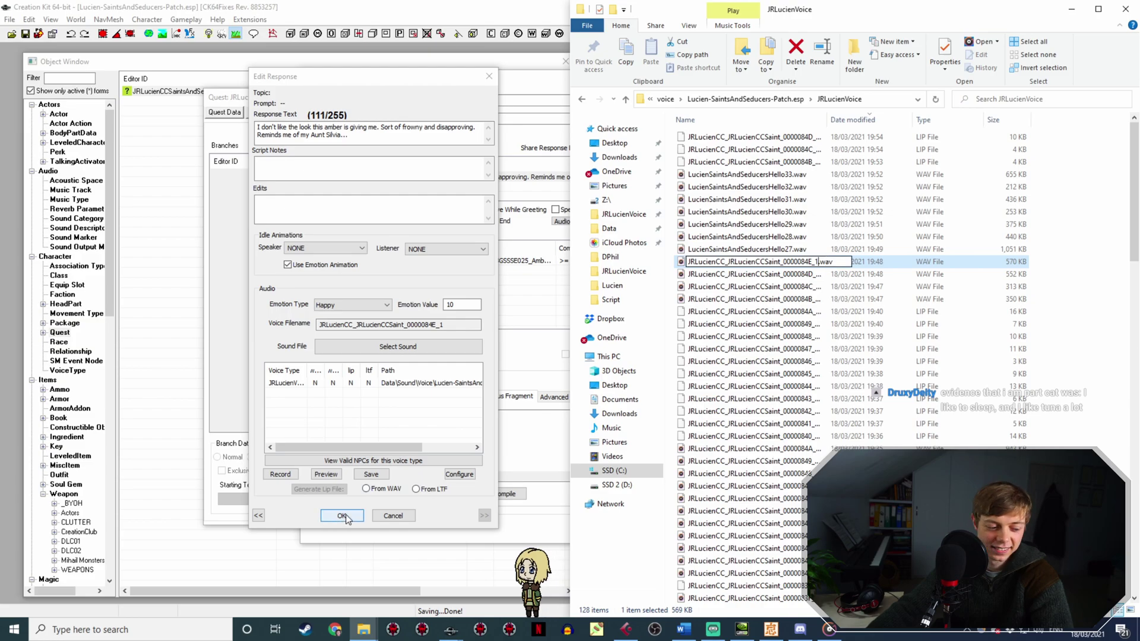
Reopen the frowny amber response, generate its lip file from WAV, and save the response and topic info.
{"action": "left_click", "coordinate": [342, 516]}
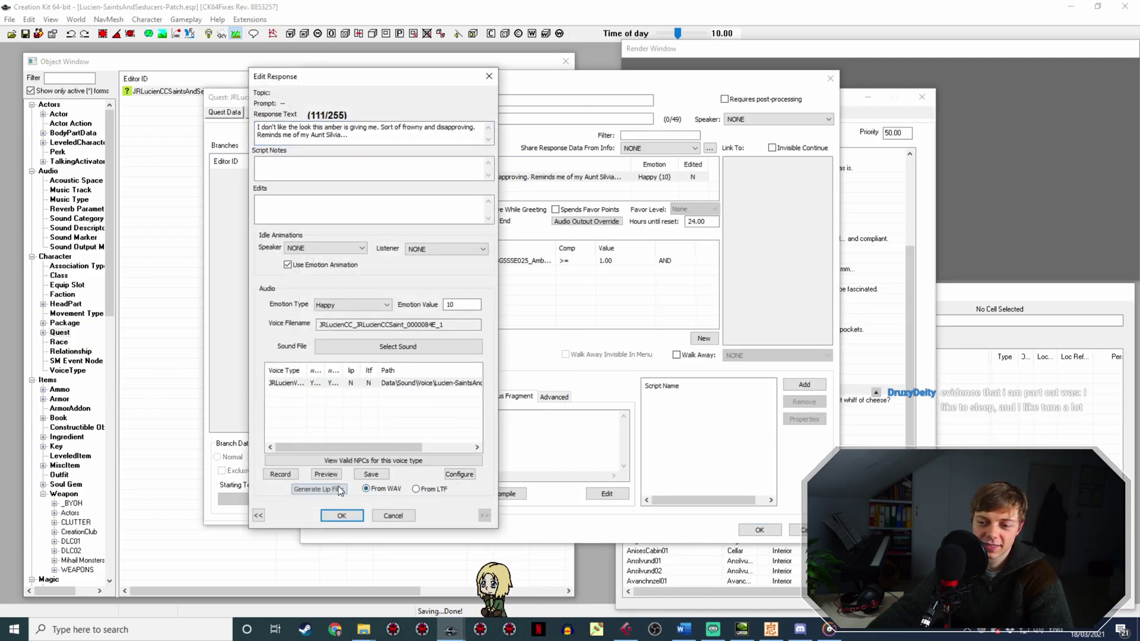
{"action": "left_click", "coordinate": [342, 514]}
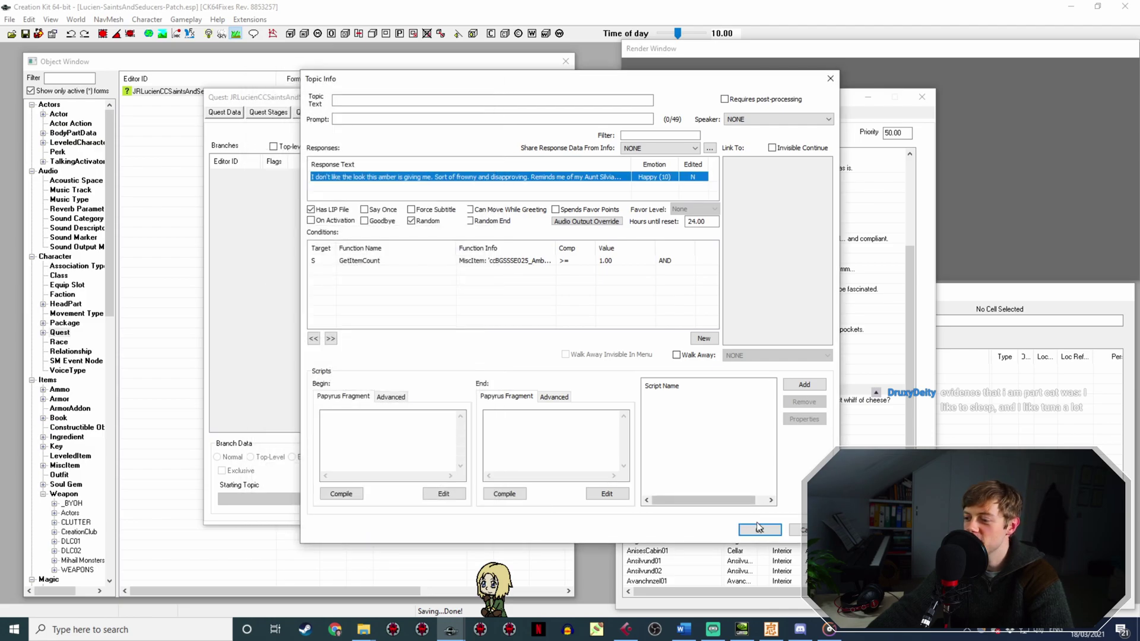
{"action": "left_click", "coordinate": [759, 530]}
Open the response "That amber is most peculiar" and copy its voice filename.
{"action": "double_click", "coordinate": [600, 400]}
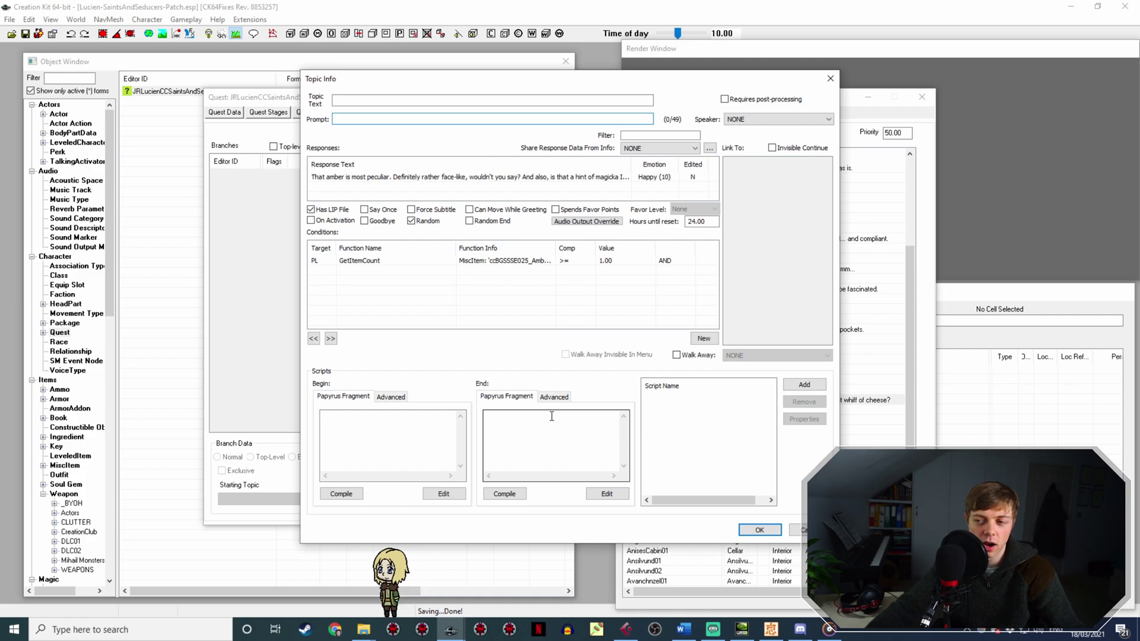
{"action": "double_click", "coordinate": [463, 178]}
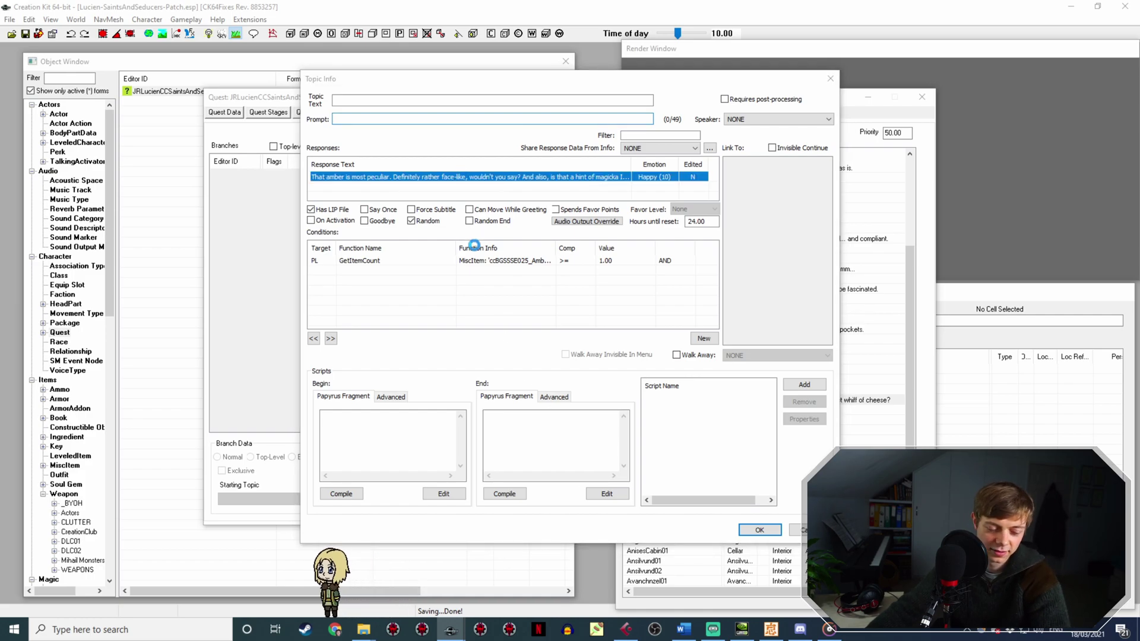
{"action": "double_click", "coordinate": [422, 325]}
{"action": "key", "text": "ctrl+c"}
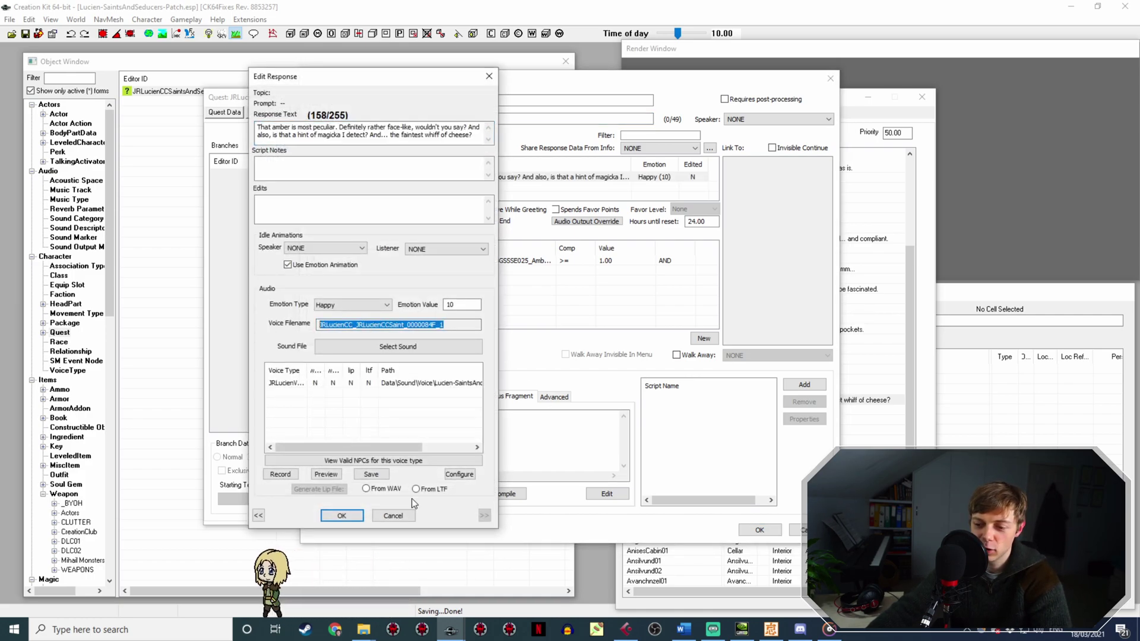
In the JRLucienVoice folder, rename LucienSaintsAndSeducersHello27.wav as JRLucienCC_JRLucienCCSaint_0000084F_1.
{"action": "left_click", "coordinate": [370, 632]}
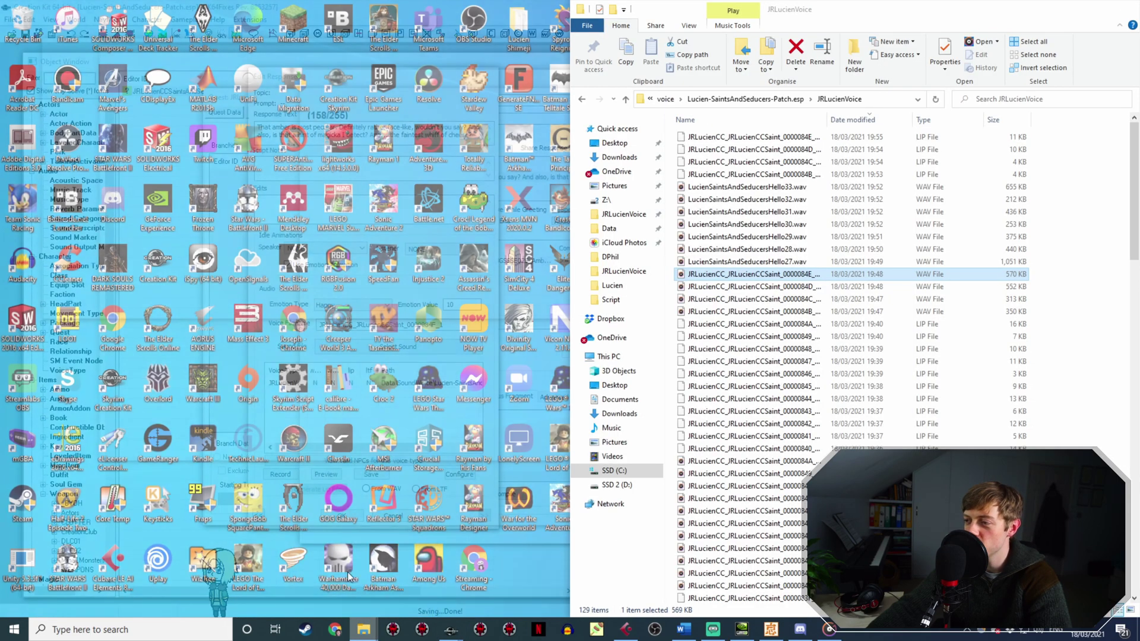
{"action": "left_click", "coordinate": [333, 579]}
{"action": "left_click", "coordinate": [769, 261]}
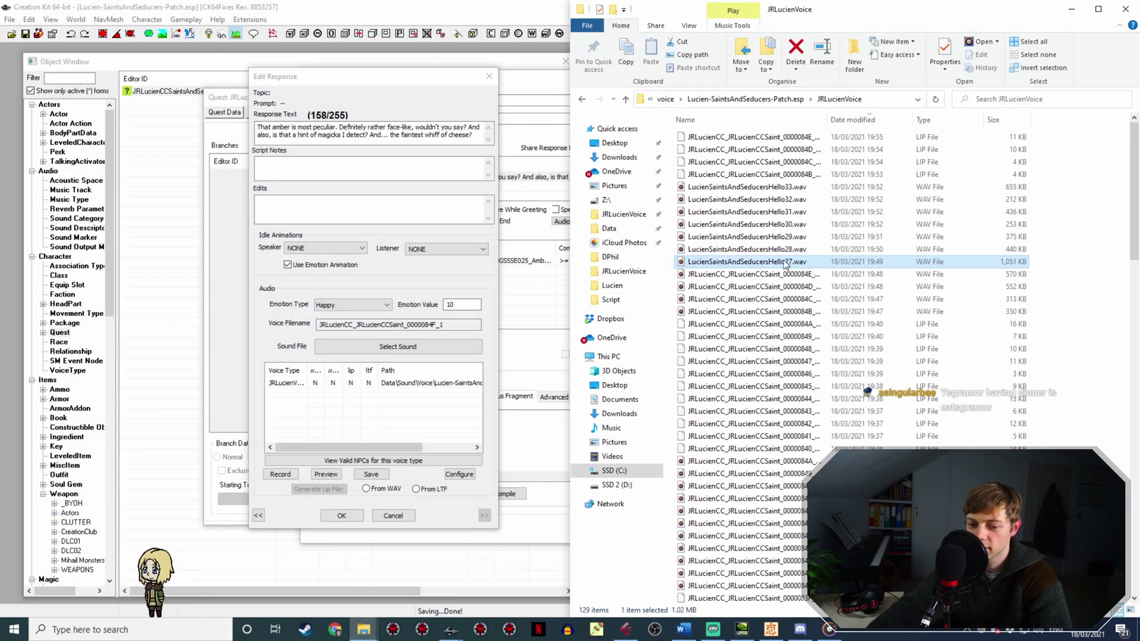
{"action": "key", "text": "F2"}
{"action": "key", "text": "ctrl+v"}
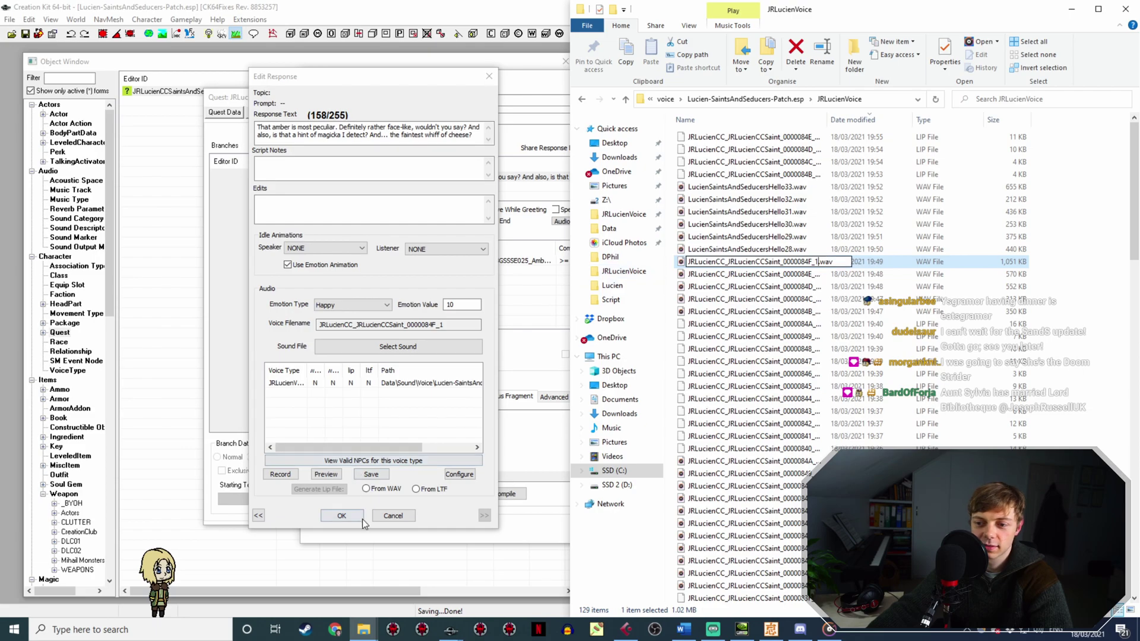
Reopen the peculiar amber response, generate its lip file from WAV, and save the response and topic info.
{"action": "left_click", "coordinate": [342, 516]}
{"action": "double_click", "coordinate": [479, 177]}
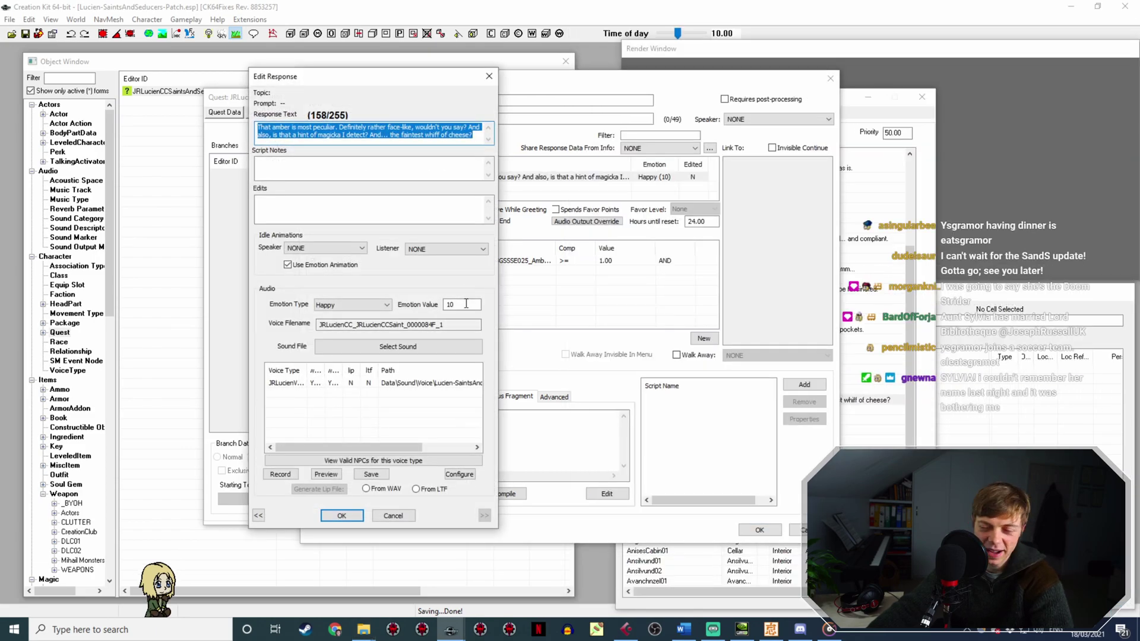
{"action": "left_click", "coordinate": [384, 383]}
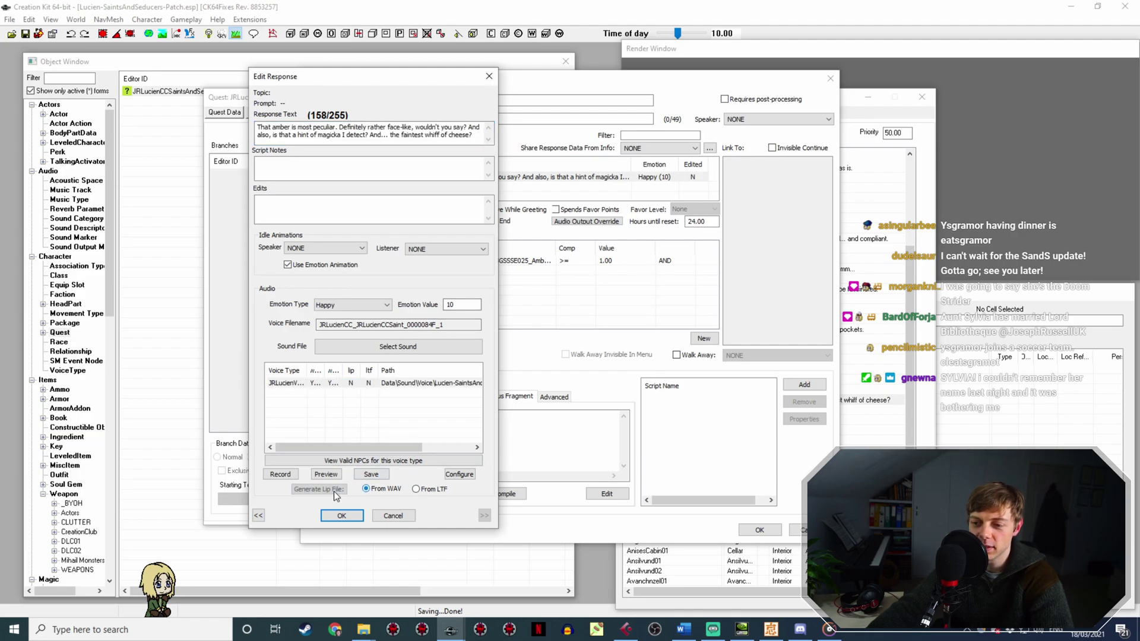
{"action": "left_click", "coordinate": [342, 516]}
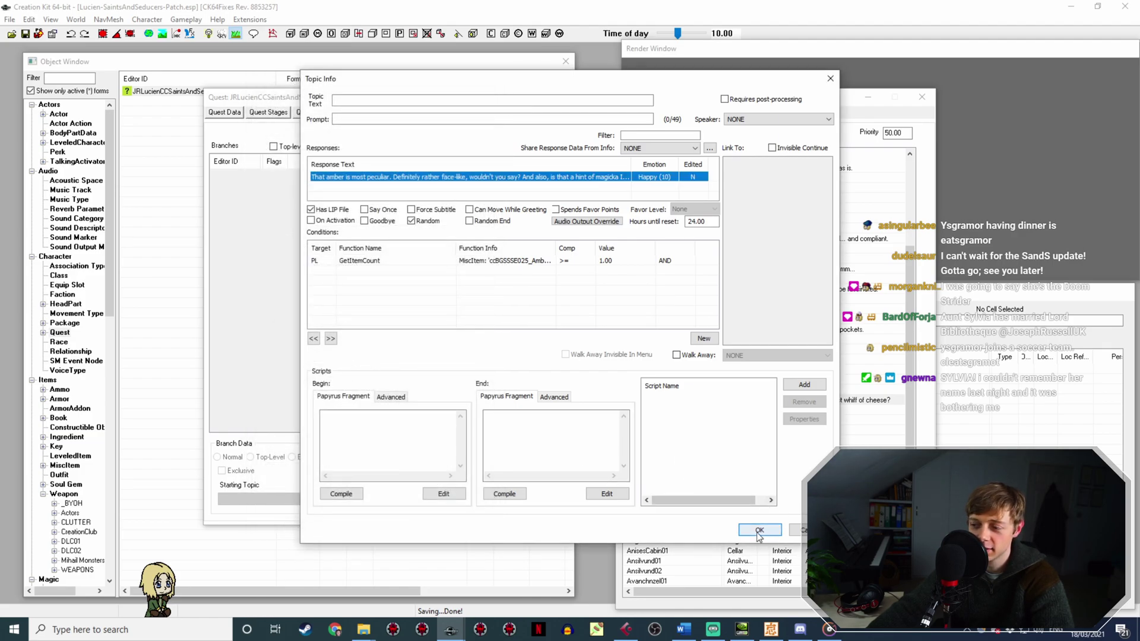
{"action": "left_click", "coordinate": [762, 529]}
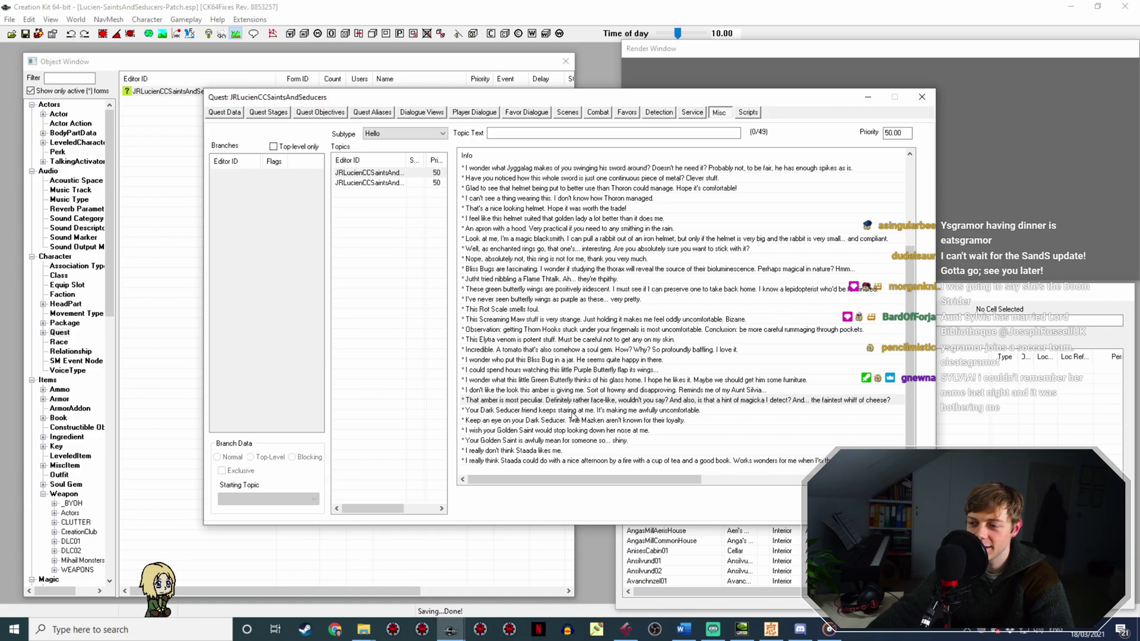
Open the response "Your Dark Seducer friend keeps staring at me" and try to rename LucienSaintsAndSeducersHello28.wav with its copied voice filename.
{"action": "double_click", "coordinate": [577, 410]}
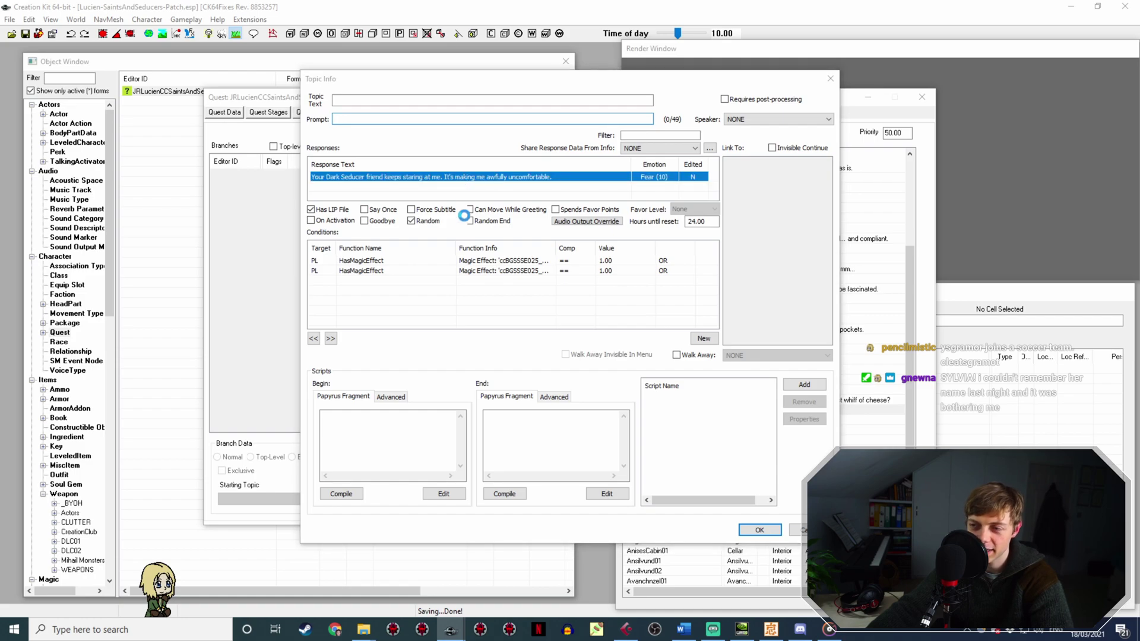
{"action": "left_click_drag", "start_coordinate": [445, 328], "coordinate": [346, 324]}
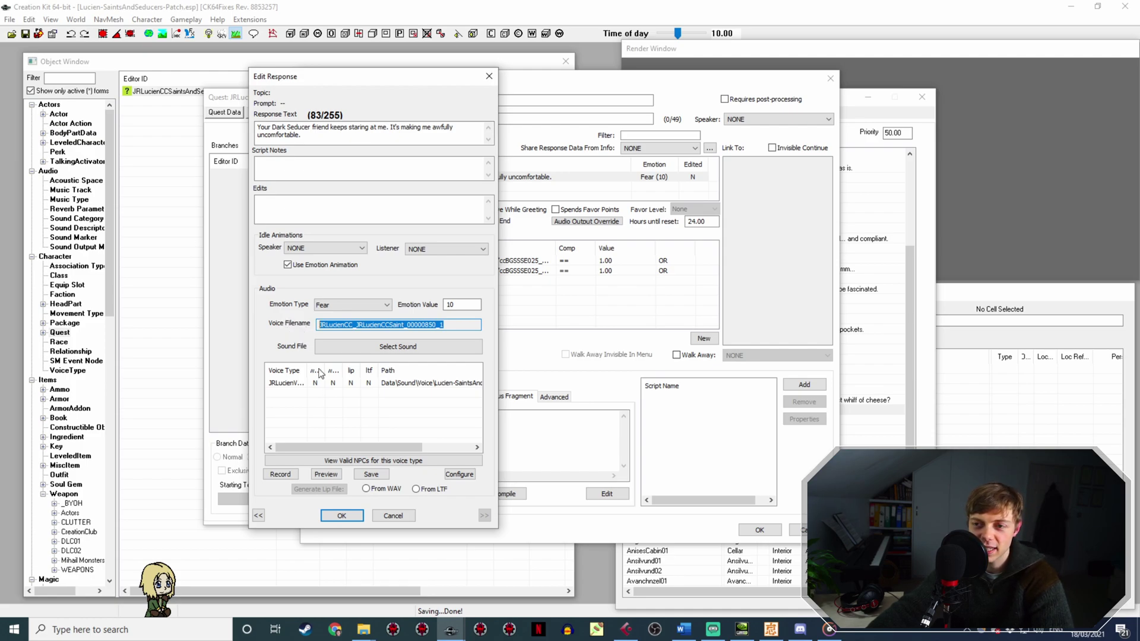
{"action": "mouse_move", "coordinate": [364, 635]}
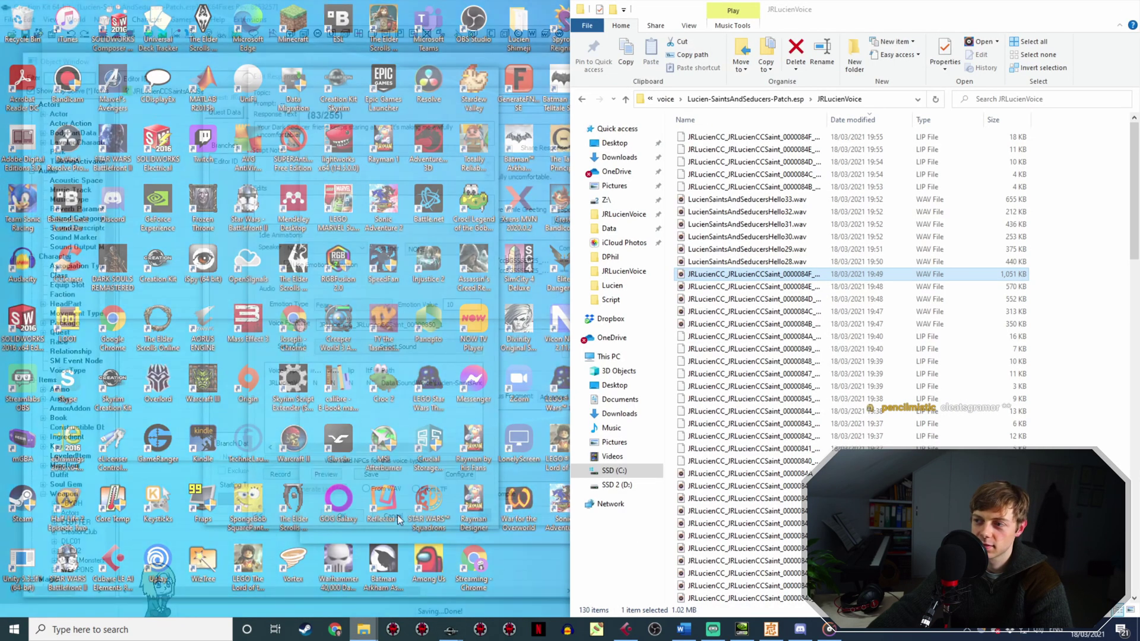
{"action": "left_click", "coordinate": [328, 570]}
{"action": "left_click", "coordinate": [779, 262]}
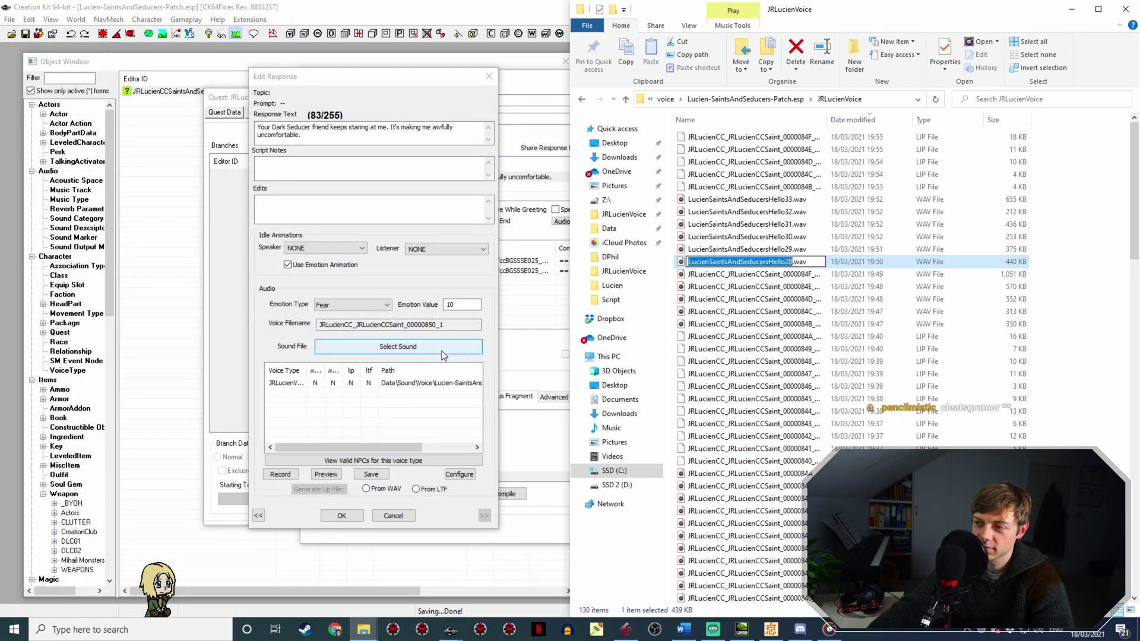
{"action": "left_click", "coordinate": [335, 515]}
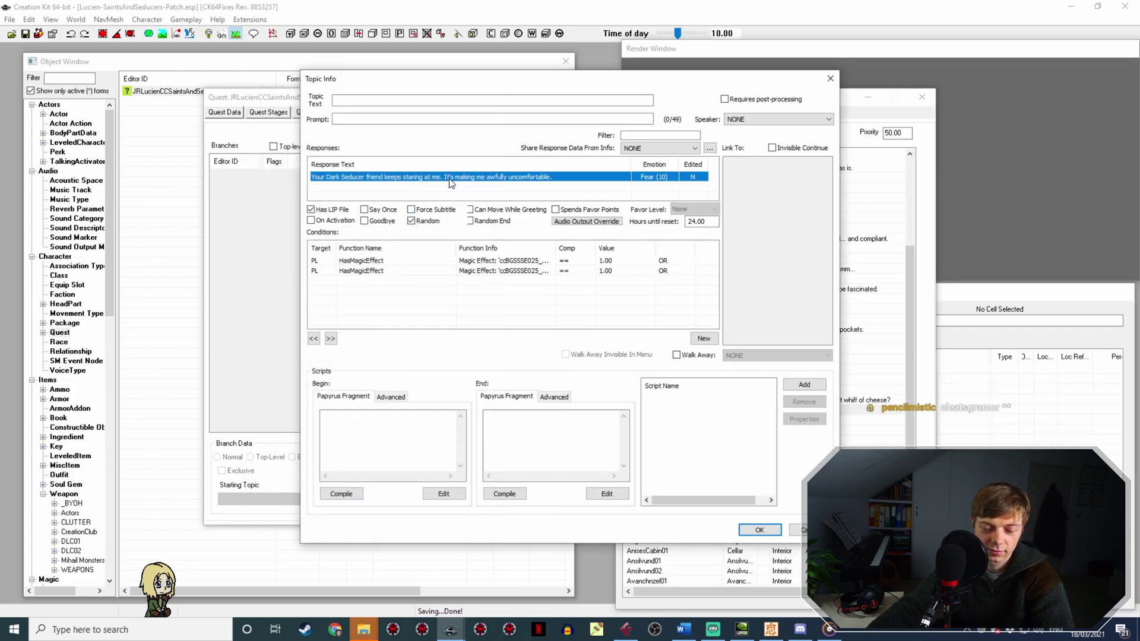
Reopen the "Your Dark Seducer friend keeps staring at me" response and copy its voice filename again.
{"action": "double_click", "coordinate": [449, 178]}
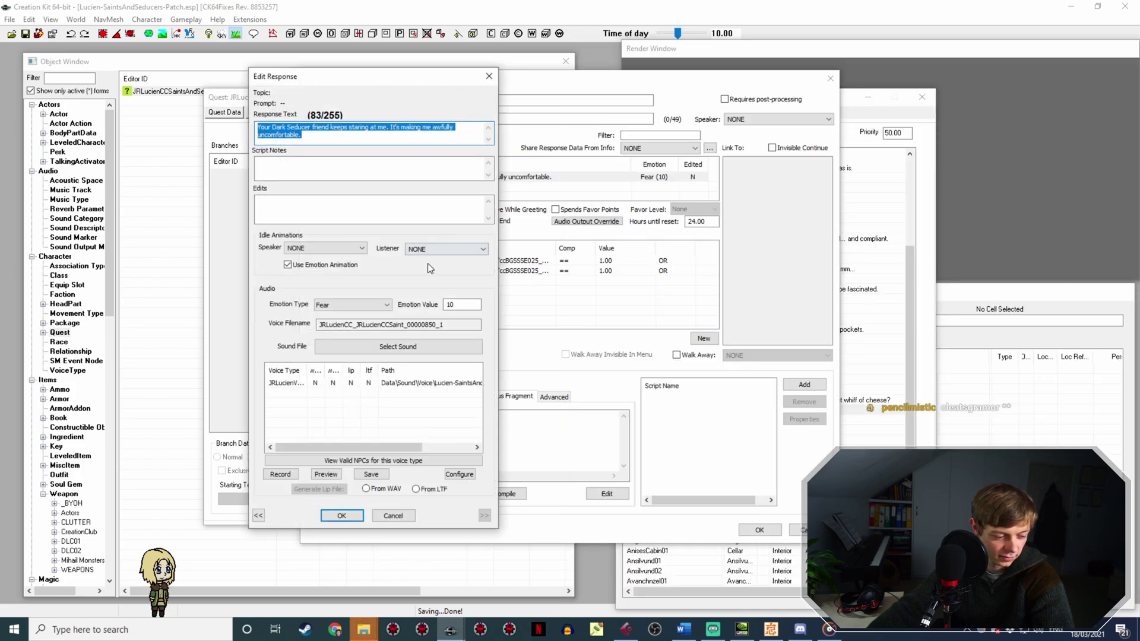
{"action": "left_click", "coordinate": [336, 384]}
{"action": "double_click", "coordinate": [469, 326]}
Dismiss the duplicate-name prompt in the JRLucienVoice folder and rename LucienSaintsAndSeducersHello28.wav as JRLucienCC_JRLucienCCSaint_00000850_1.
{"action": "left_click", "coordinate": [363, 634]}
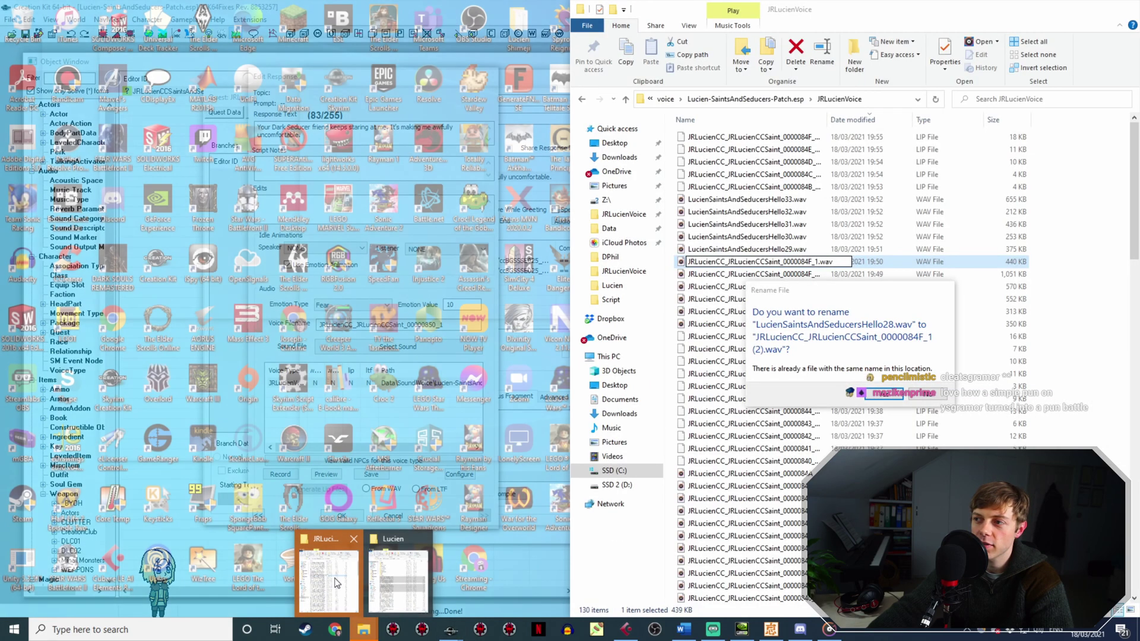
{"action": "left_click", "coordinate": [341, 582]}
{"action": "left_click", "coordinate": [927, 396]}
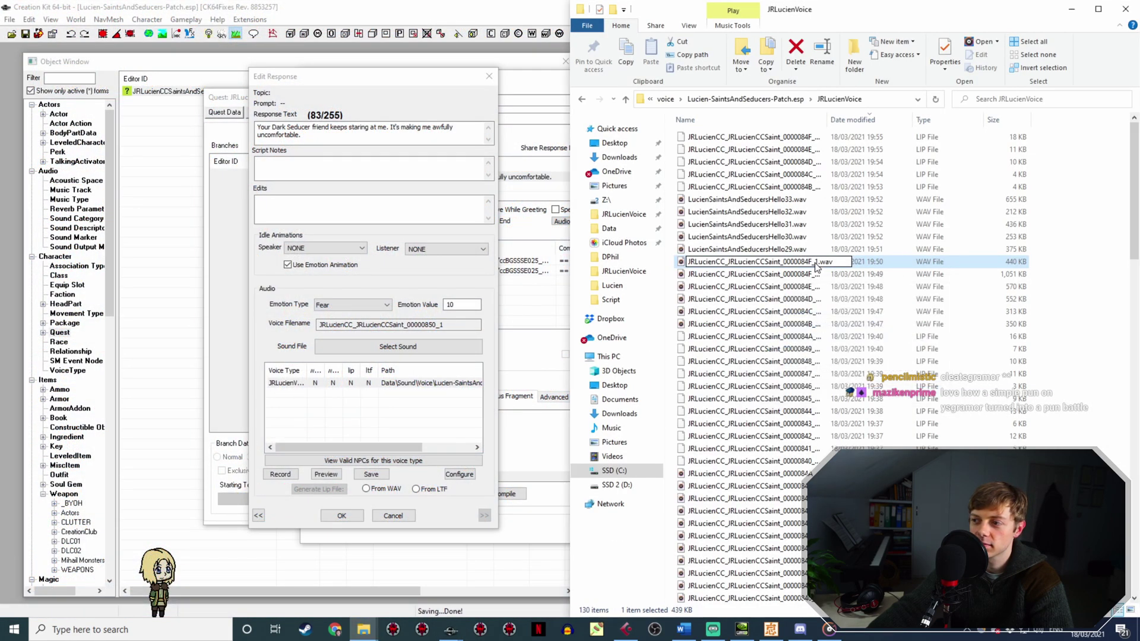
{"action": "key", "text": "Escape"}
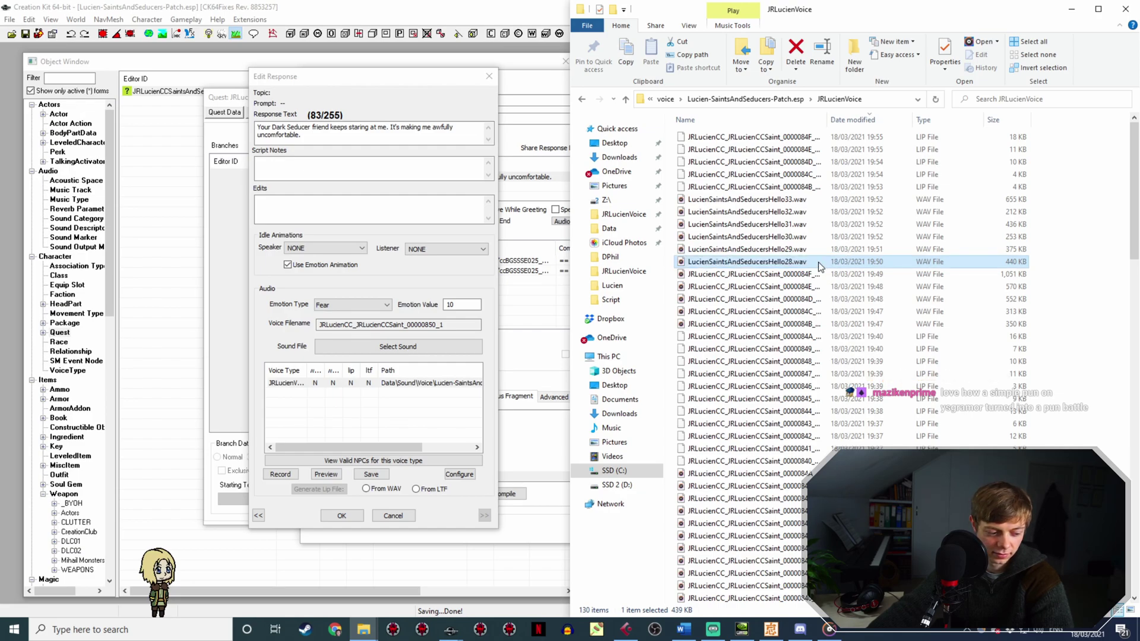
{"action": "key", "text": "F2"}
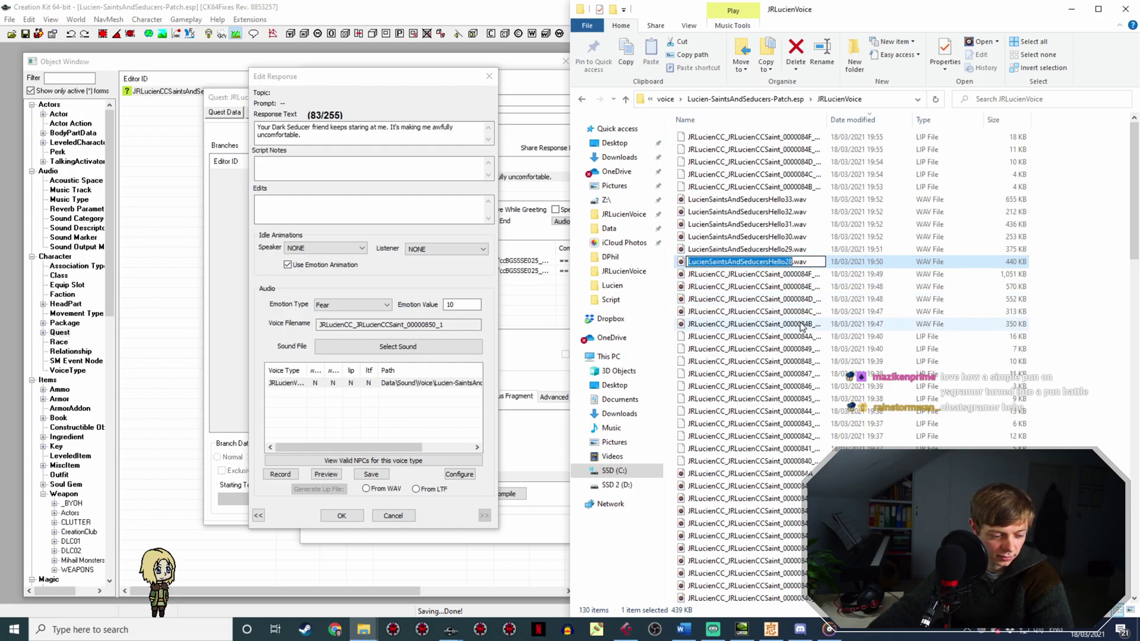
Reopen the "Your Dark Seducer friend keeps staring at me" response, generate its lip file from WAV, and save the response and topic info.
{"action": "left_click", "coordinate": [341, 515]}
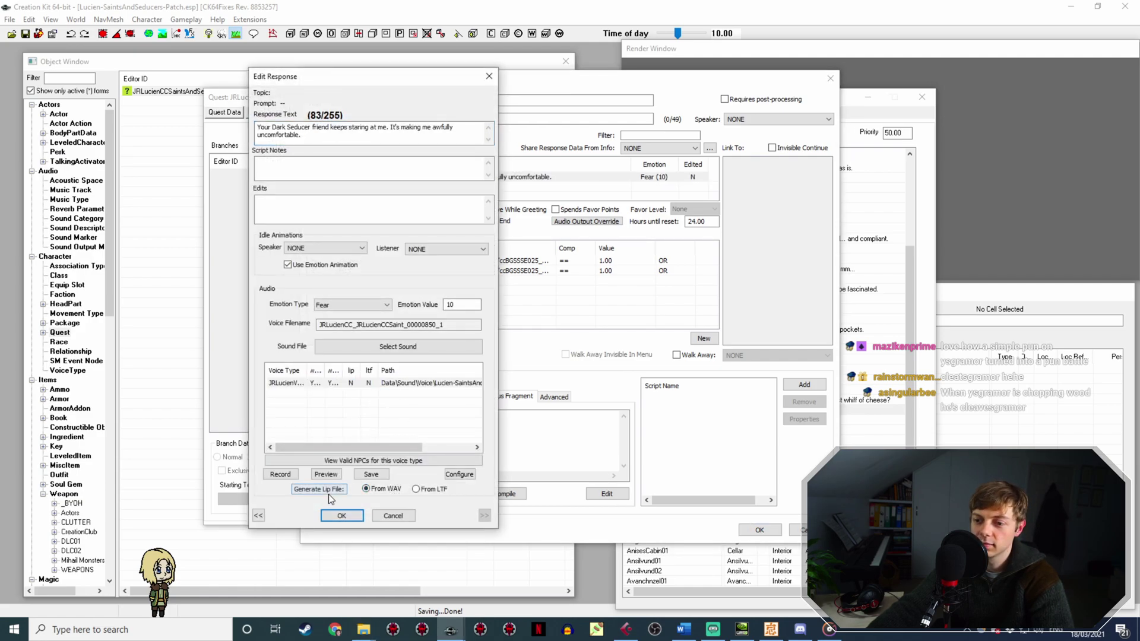
{"action": "left_click", "coordinate": [341, 515]}
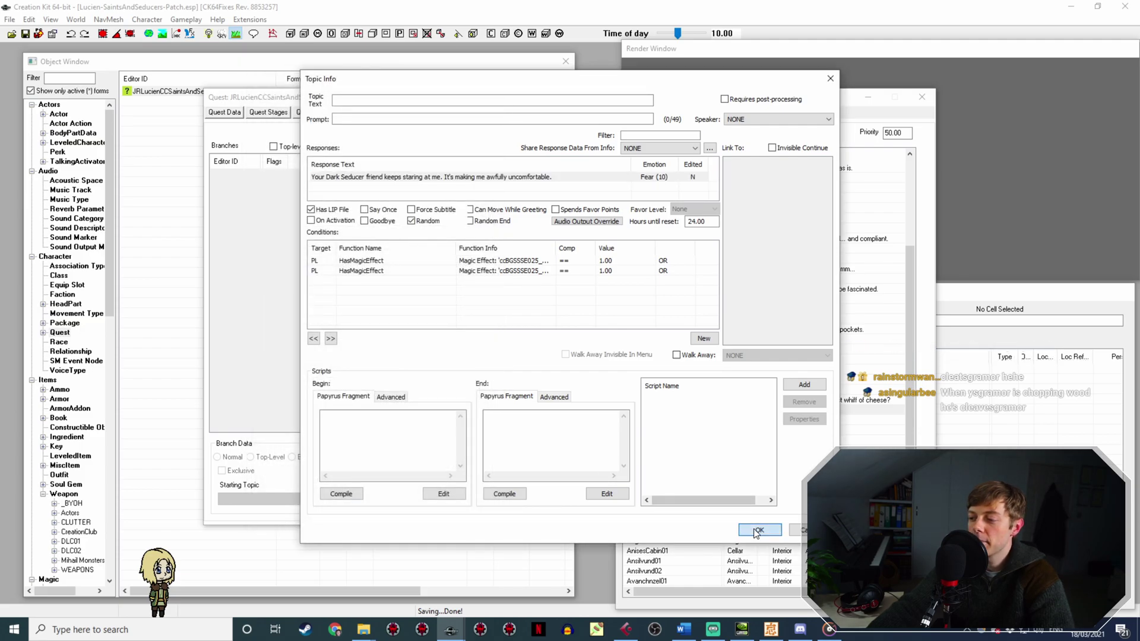
{"action": "left_click", "coordinate": [758, 530]}
Copy the voice filename of the "Keep an eye on your Dark Seducer" response and rename LucienSaintsAndSeducersHello29.wav as JRLucienCC_JRLucienCCSaint_00000851_1.
{"action": "double_click", "coordinate": [617, 423]}
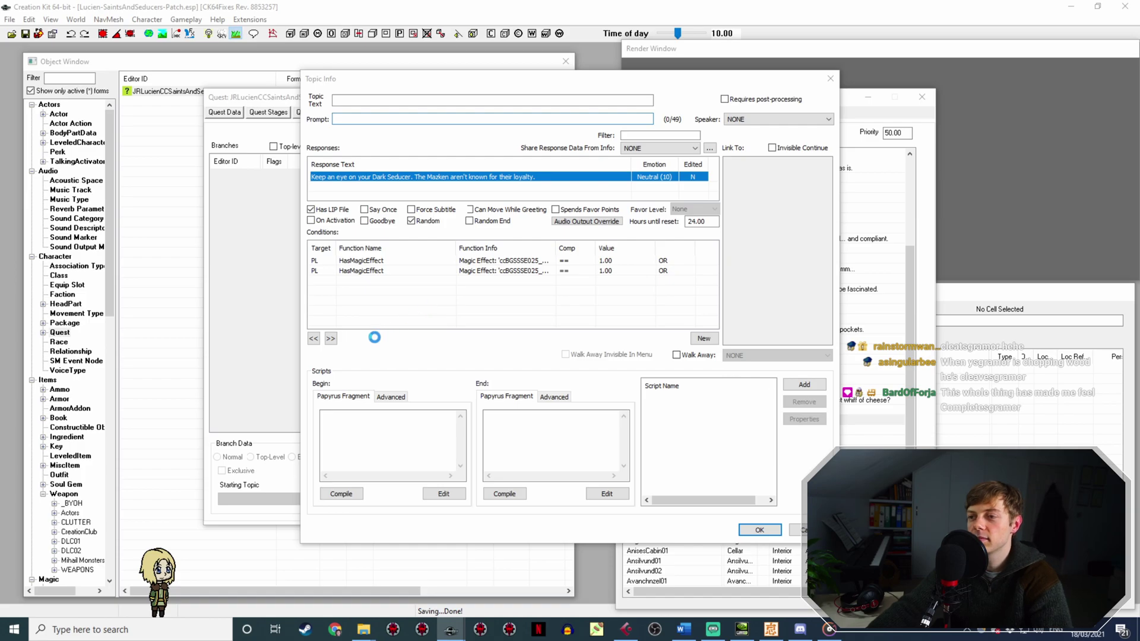
{"action": "left_click", "coordinate": [460, 324]}
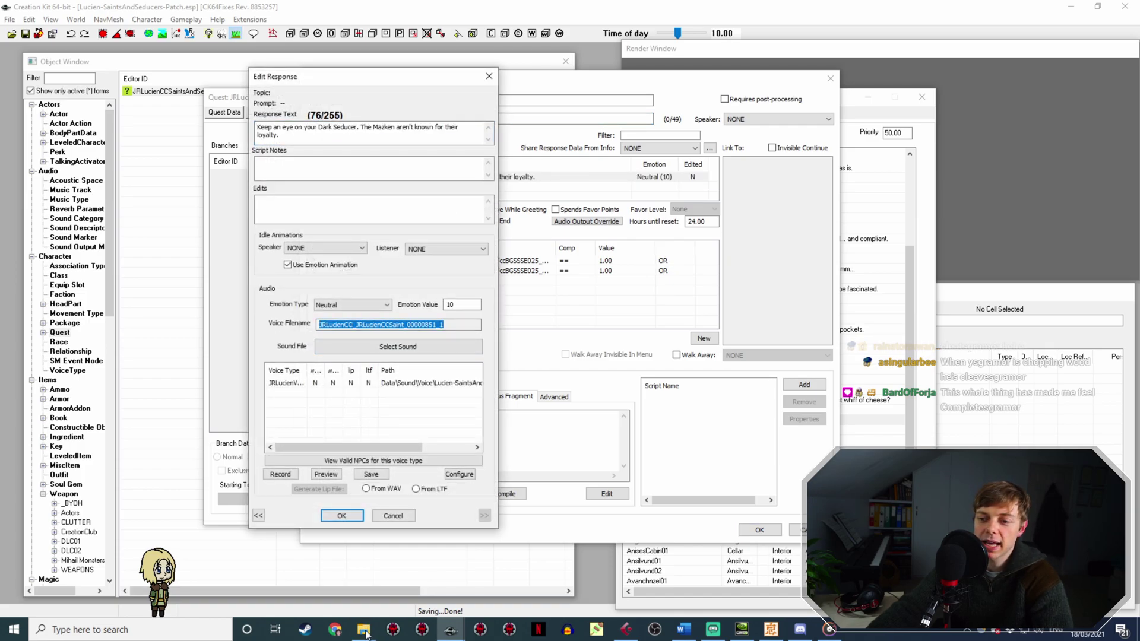
{"action": "mouse_move", "coordinate": [366, 633]}
{"action": "left_click", "coordinate": [384, 572]}
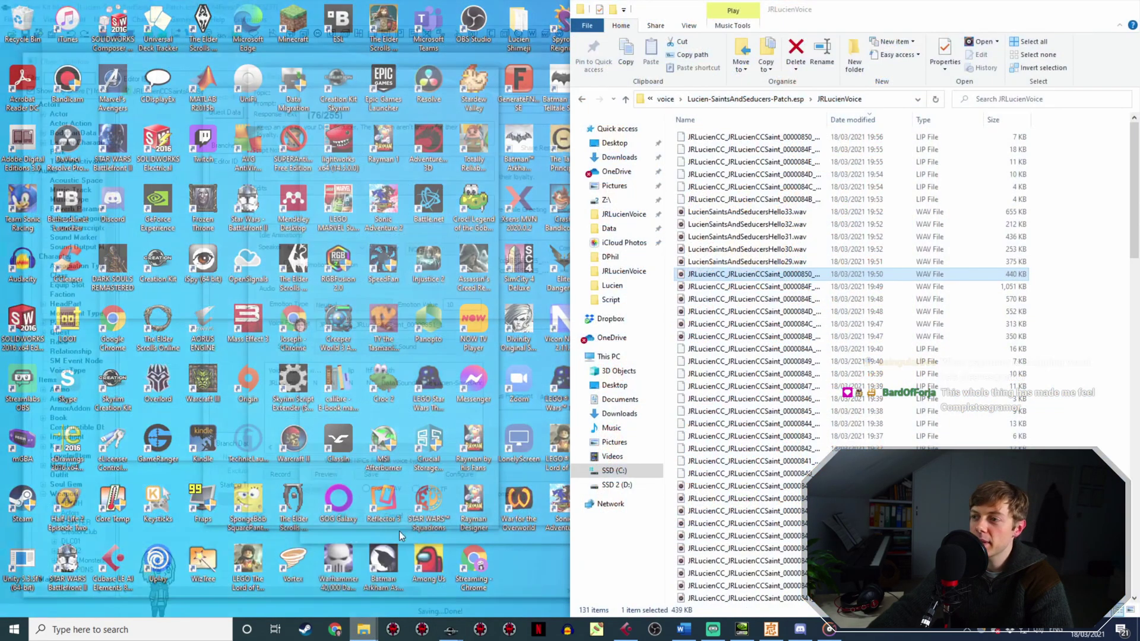
{"action": "left_click", "coordinate": [819, 261]}
{"action": "left_click", "coordinate": [849, 249]}
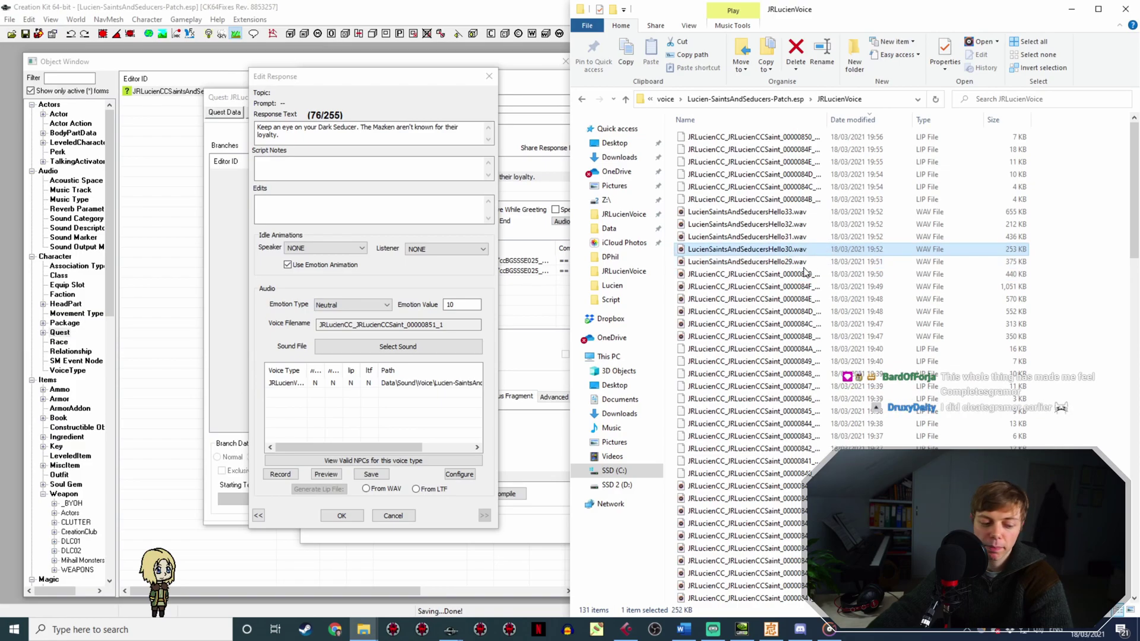
{"action": "left_click", "coordinate": [828, 261]}
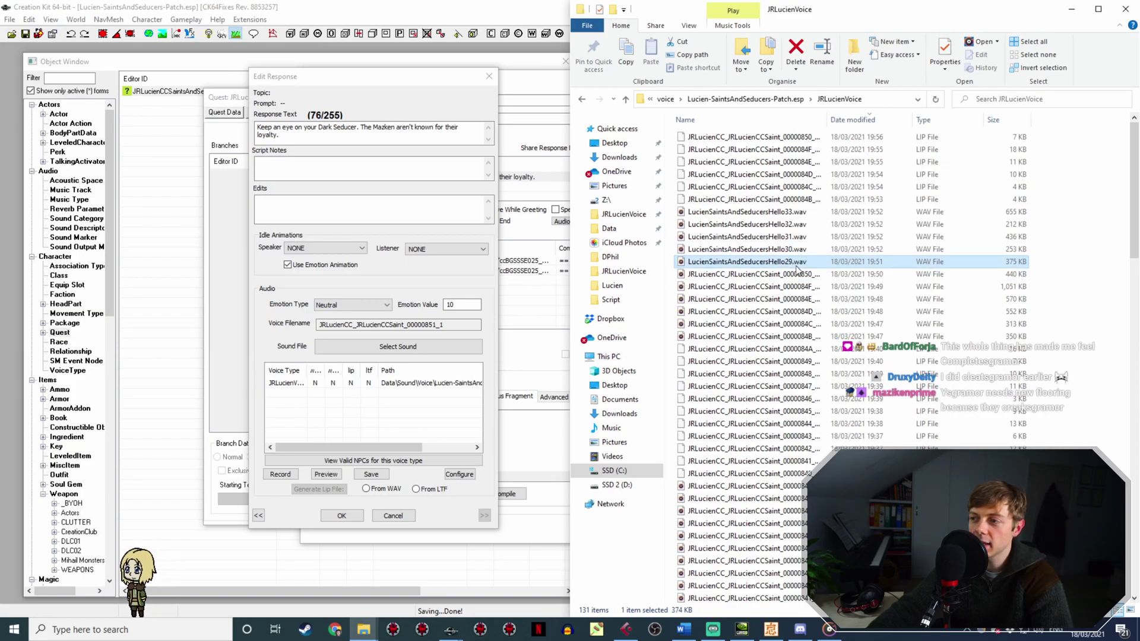
{"action": "left_click", "coordinate": [790, 264]}
{"action": "key", "text": "Return"}
Reopen the "Keep an eye on your Dark Seducer" response, generate its lip file from WAV, and save the response and topic info.
{"action": "left_click", "coordinate": [420, 564]}
{"action": "left_click", "coordinate": [341, 516]}
{"action": "double_click", "coordinate": [494, 178]}
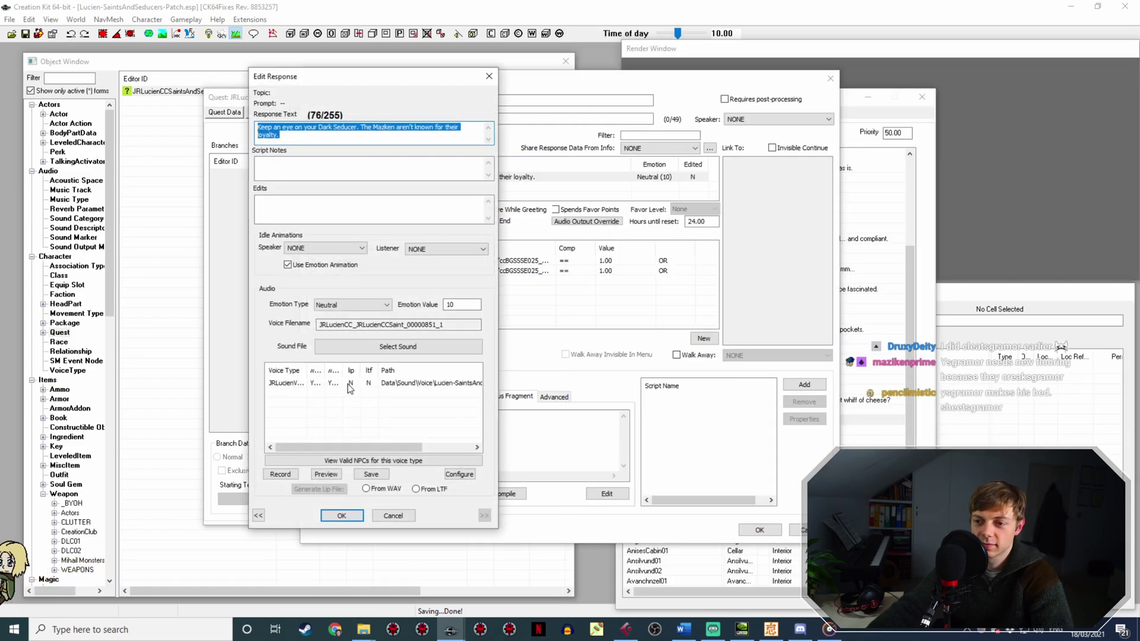
{"action": "left_click", "coordinate": [318, 489]}
{"action": "left_click", "coordinate": [347, 514]}
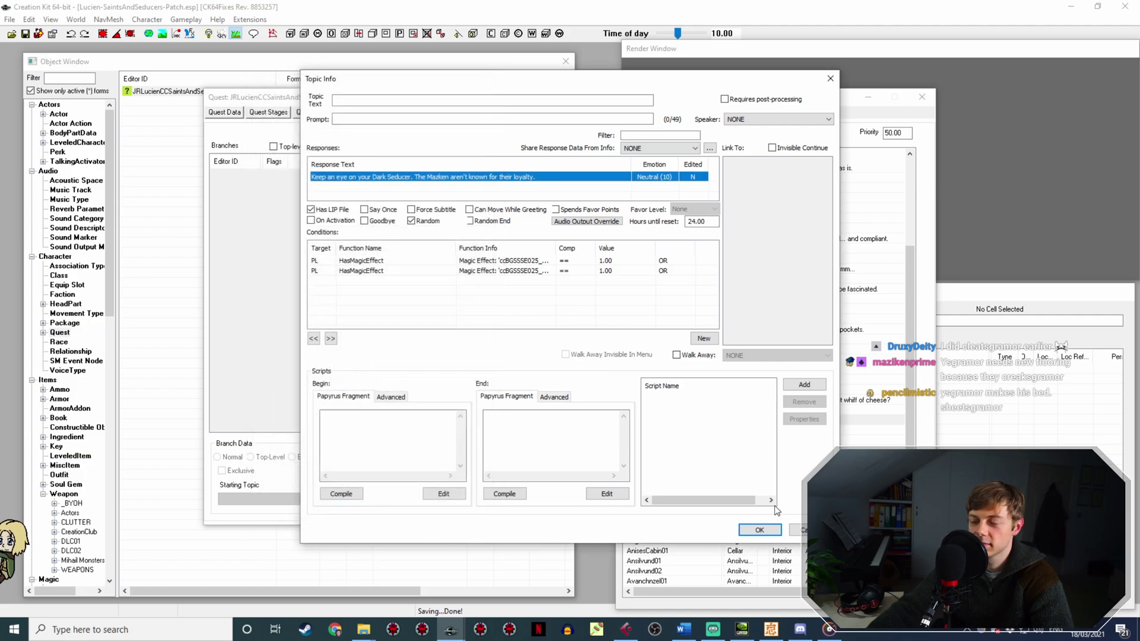
{"action": "left_click", "coordinate": [760, 529]}
Copy the voice filename of the "I wish your Golden Saint would stop" response and rename LucienSaintsAndSeducersHello30.wav as JRLucienCC_JRLucienCCSaint_00000852_1.
{"action": "double_click", "coordinate": [594, 431]}
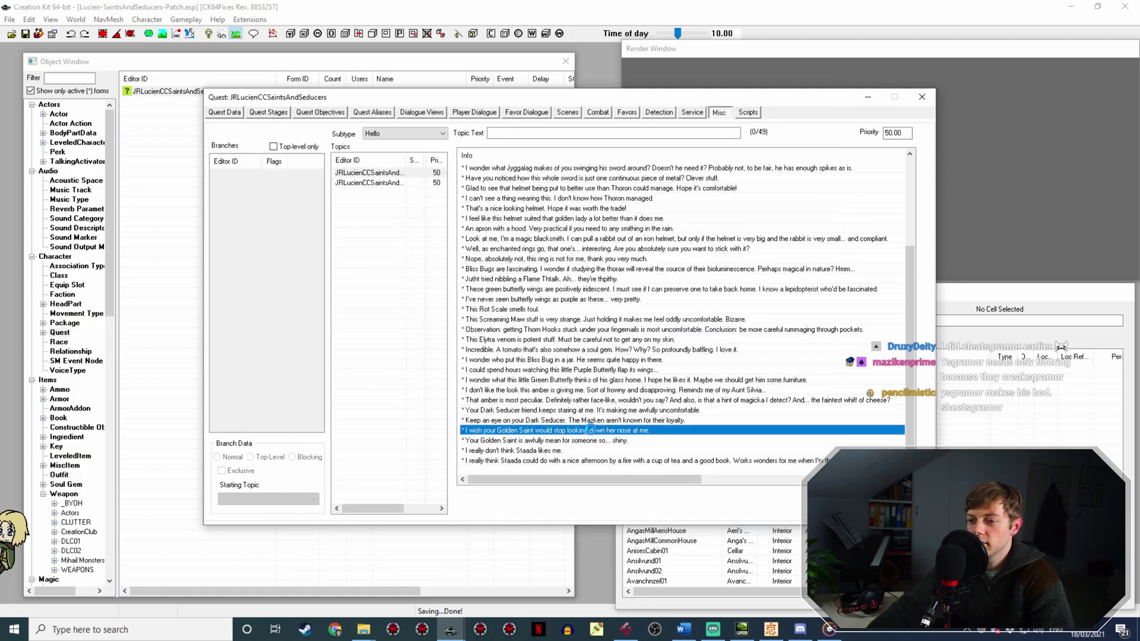
{"action": "double_click", "coordinate": [447, 177]}
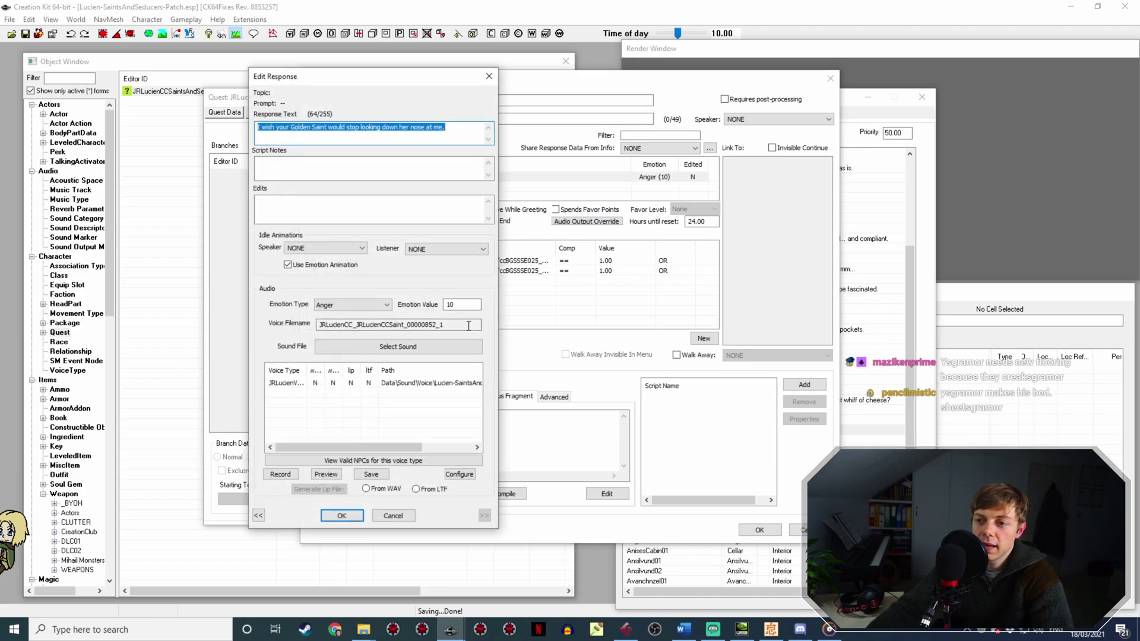
{"action": "double_click", "coordinate": [468, 326]}
{"action": "left_click", "coordinate": [363, 629]}
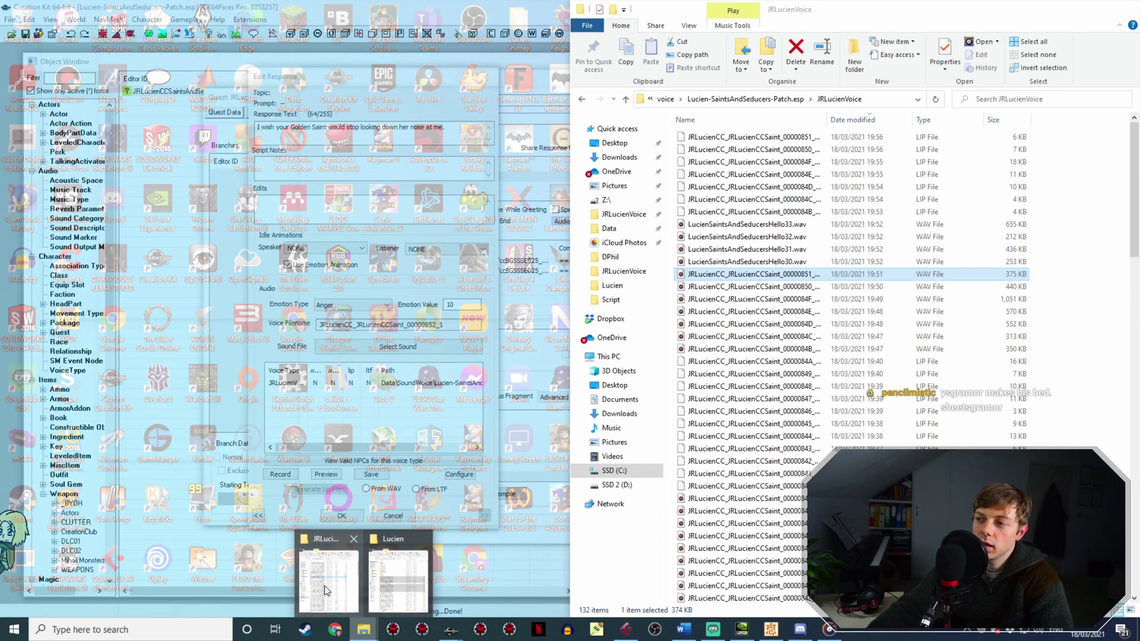
{"action": "left_click", "coordinate": [324, 585]}
{"action": "left_click", "coordinate": [781, 262]}
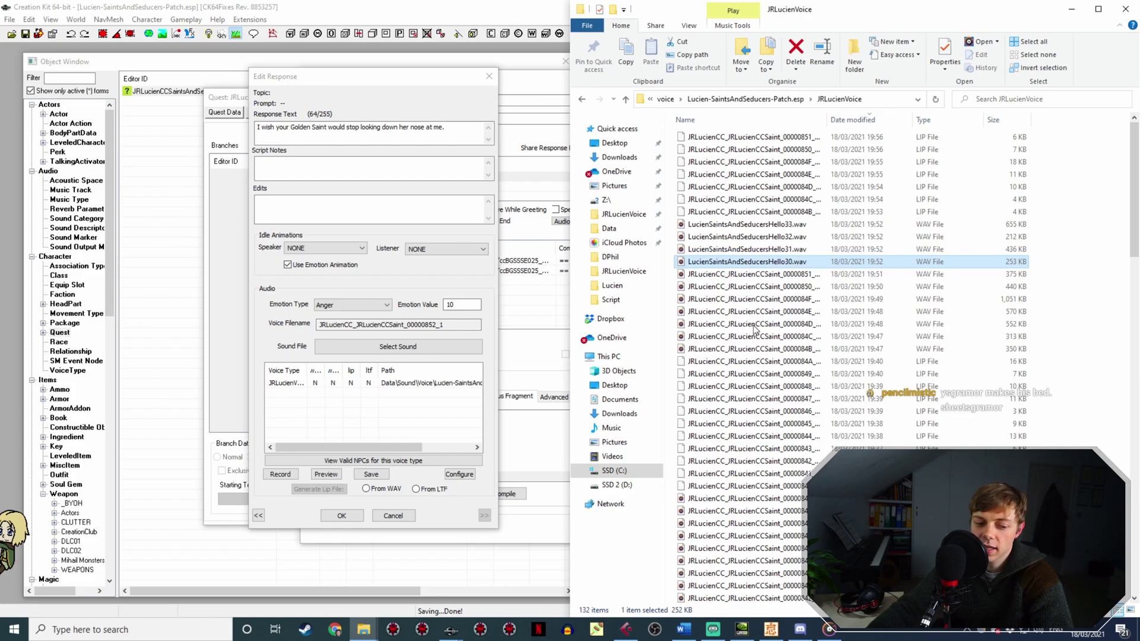
{"action": "key", "text": "F2"}
Reopen the "I wish your Golden Saint would stop" response, generate its lip file from WAV, and save the response and topic info.
{"action": "left_click", "coordinate": [342, 515]}
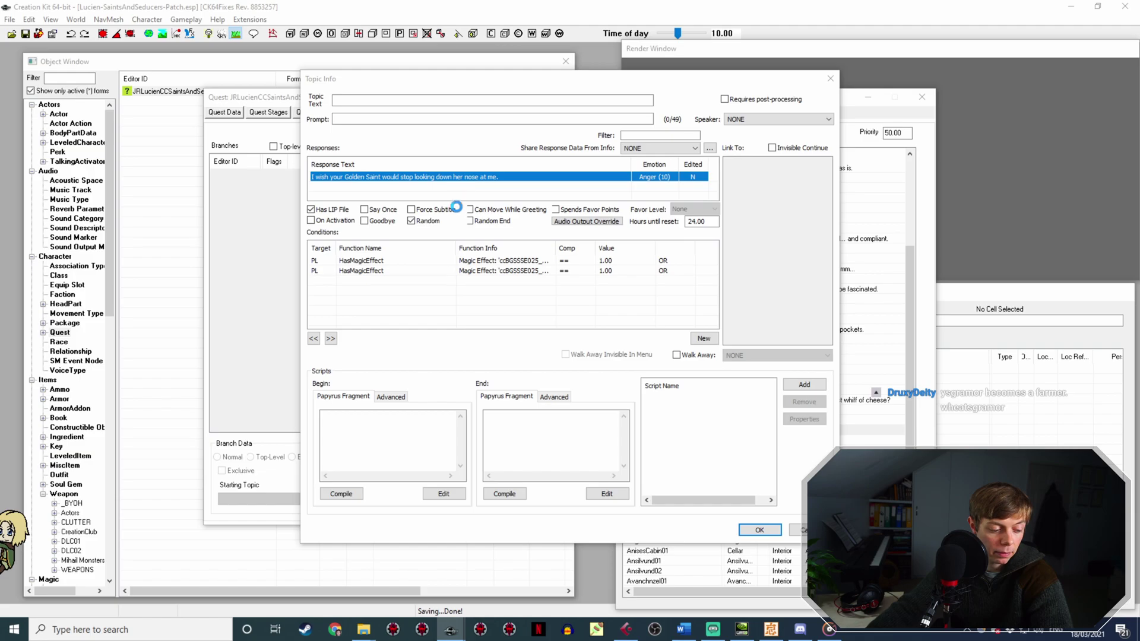
{"action": "left_click", "coordinate": [420, 383]}
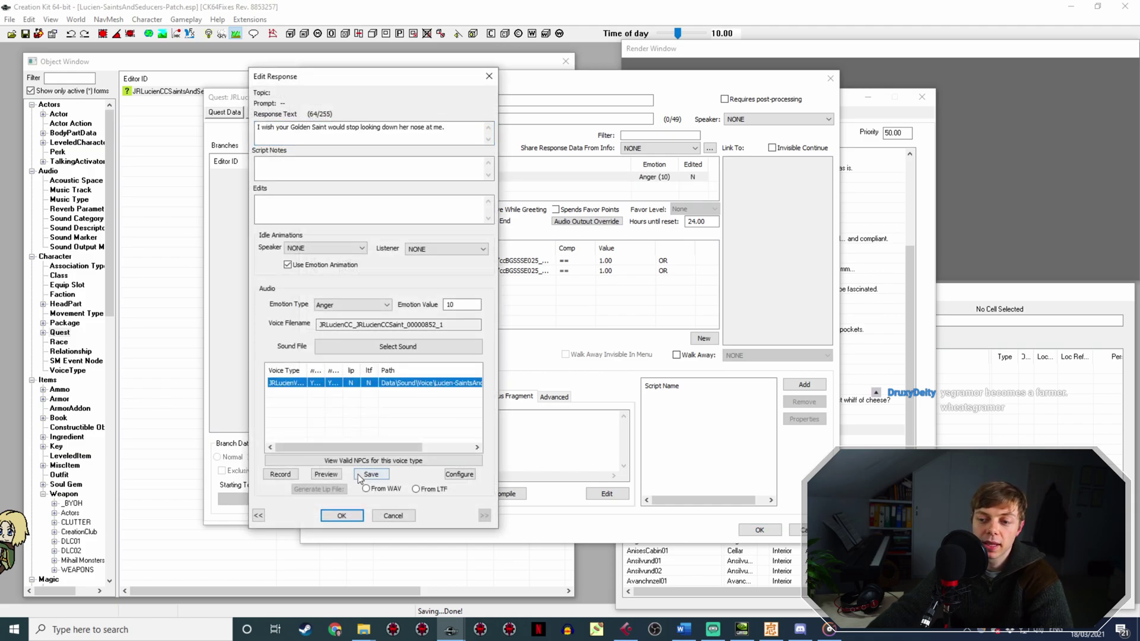
{"action": "left_click", "coordinate": [342, 515]}
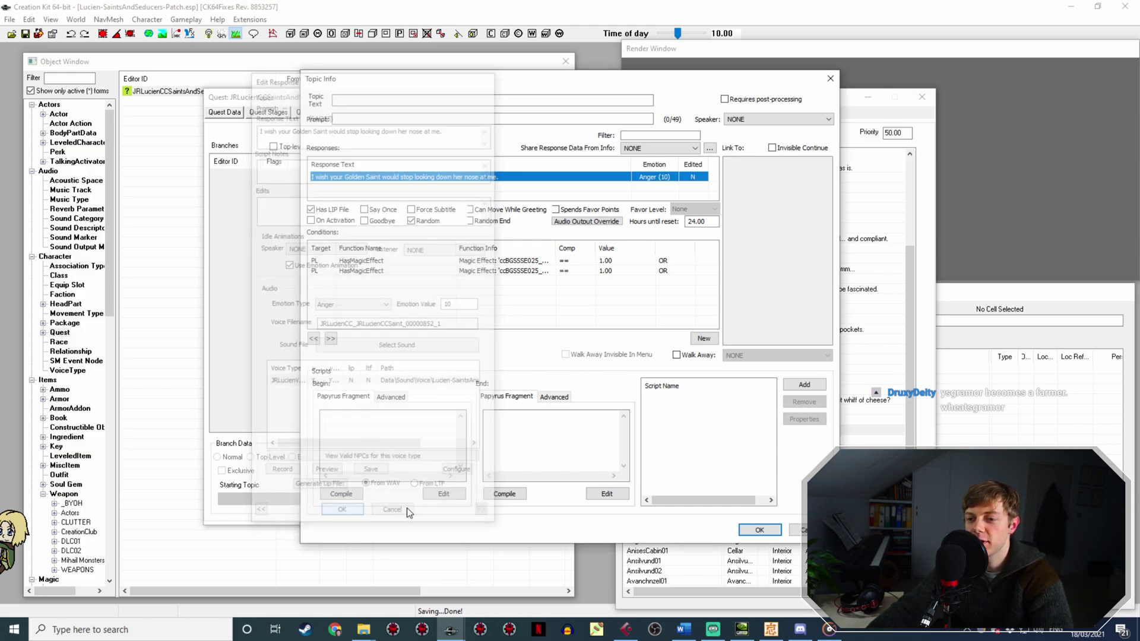
{"action": "left_click", "coordinate": [759, 529]}
Copy the voice filename of the "Your Golden Saint is awfully mean" response and rename LucienSaintsAndSeducersHello31.wav as JRLucienCC_JRLucienCCSaint_00000853_1.
{"action": "double_click", "coordinate": [596, 443]}
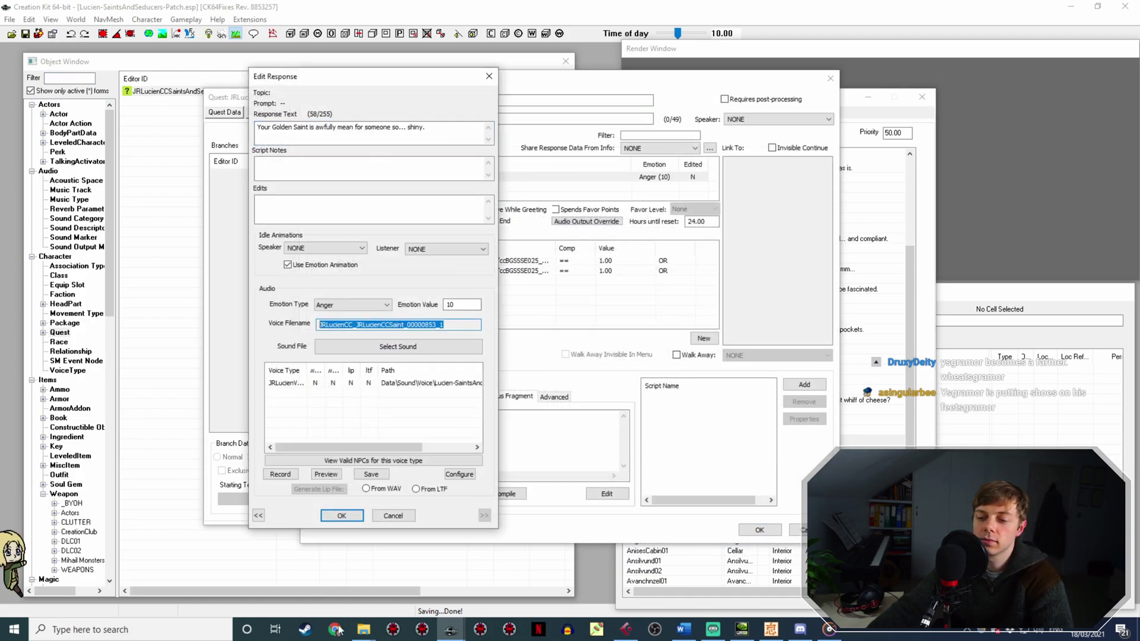
{"action": "mouse_move", "coordinate": [364, 629]}
{"action": "left_click", "coordinate": [323, 579]}
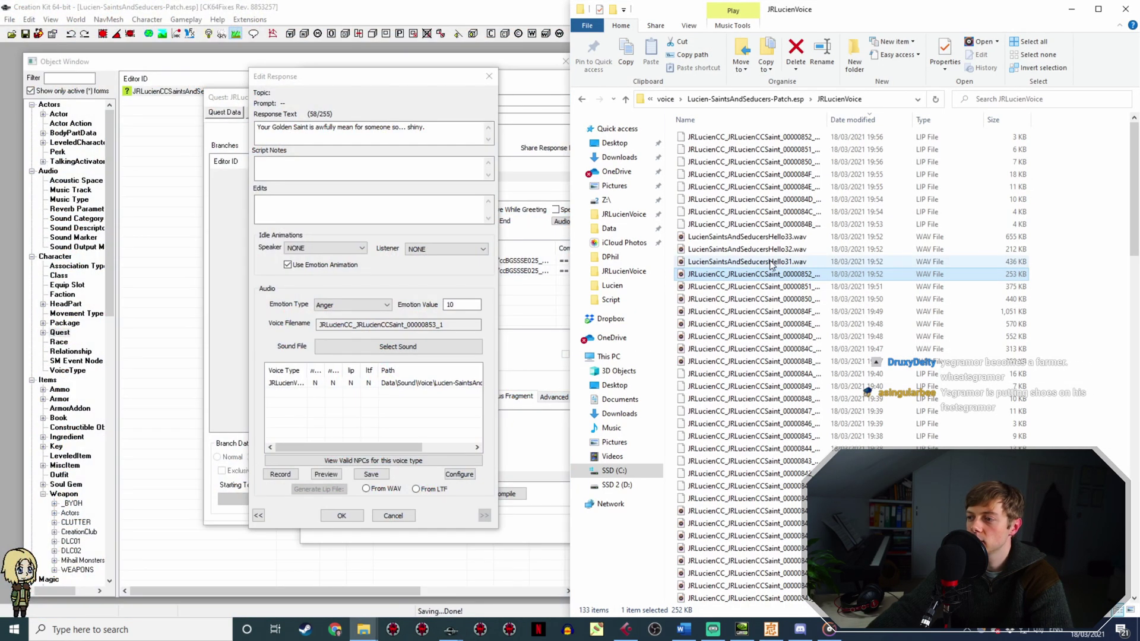
{"action": "left_click", "coordinate": [770, 262]}
{"action": "left_click", "coordinate": [772, 262]}
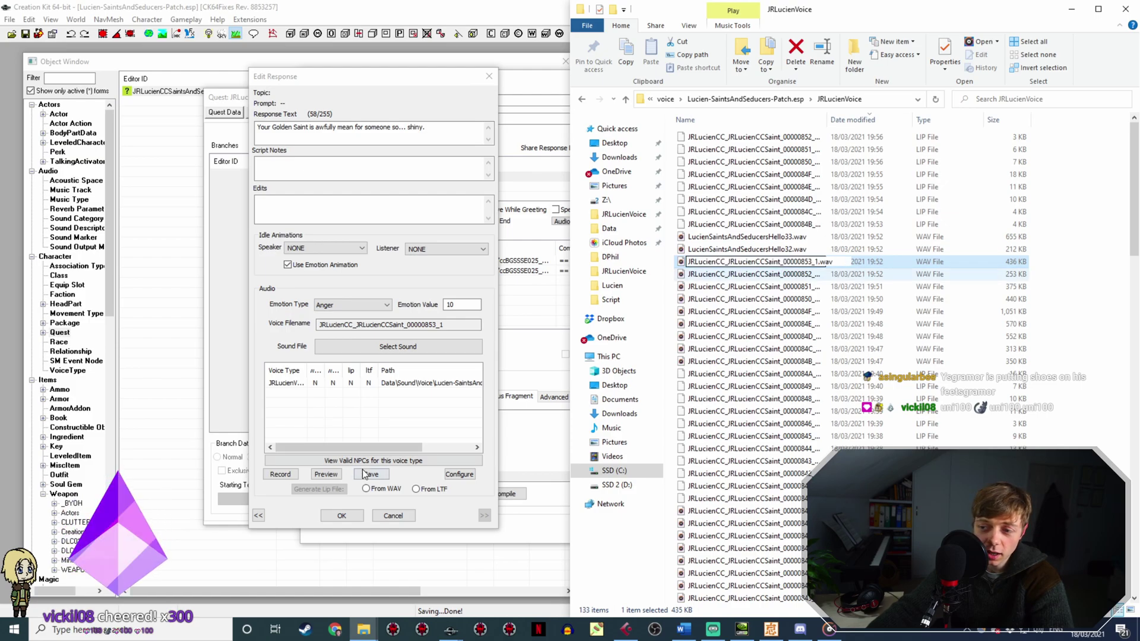
Reopen the "Your Golden Saint is awfully mean" response, generate its lip file from WAV, and save the response and topic info.
{"action": "left_click", "coordinate": [341, 515]}
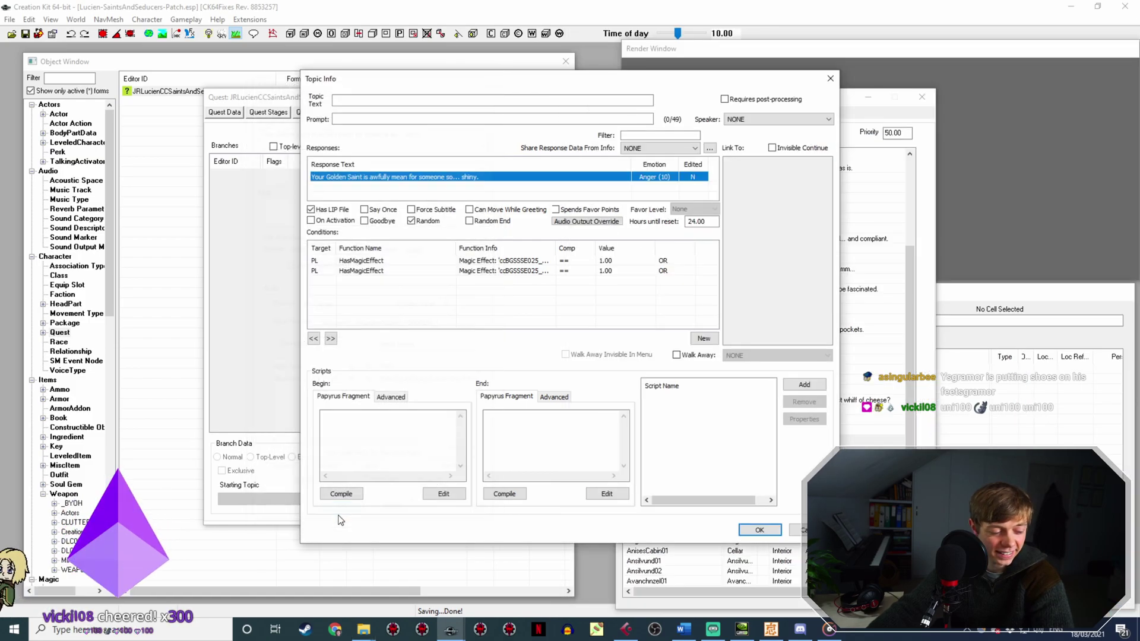
{"action": "double_click", "coordinate": [516, 177]}
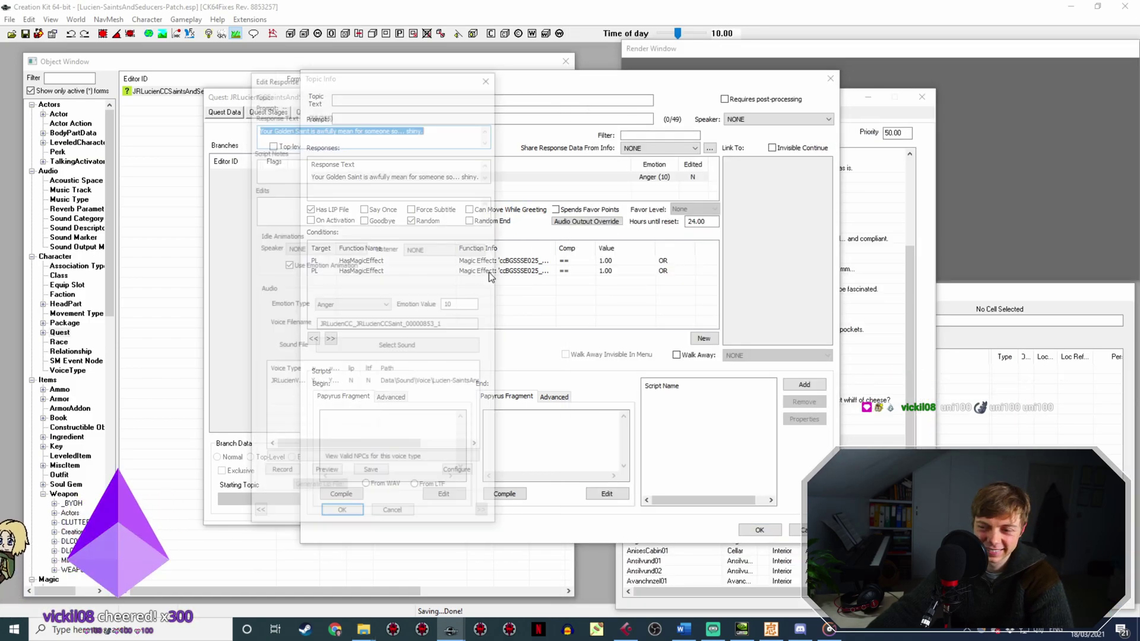
{"action": "left_click", "coordinate": [419, 383]}
{"action": "left_click", "coordinate": [373, 489]}
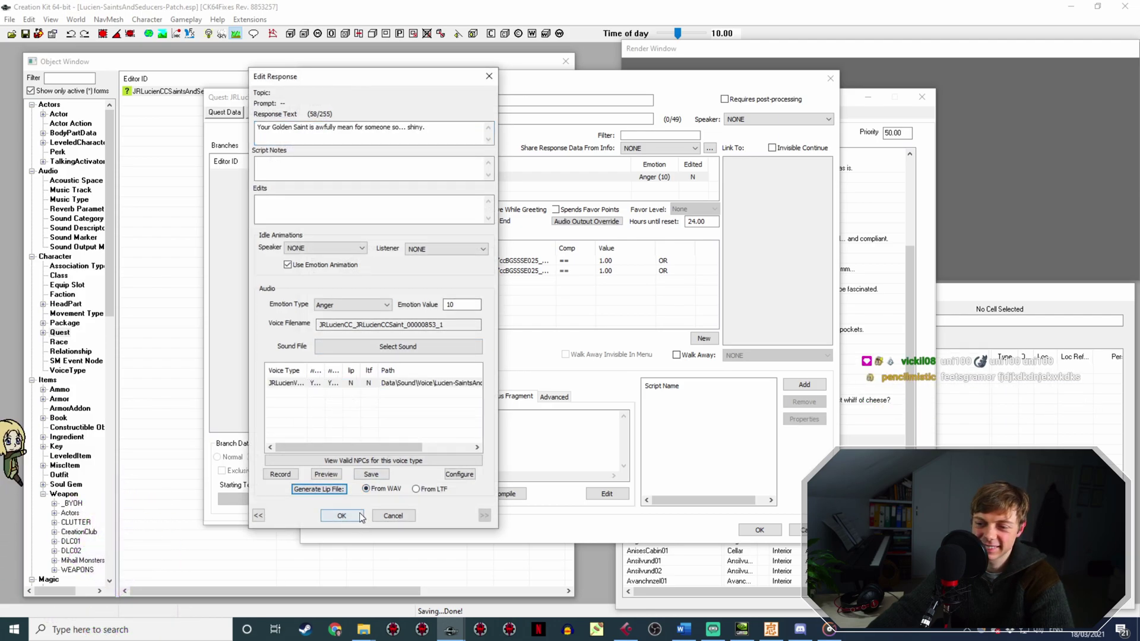
{"action": "left_click", "coordinate": [342, 515]}
{"action": "left_click", "coordinate": [760, 529]}
Copy the voice filename of the "I really don't think Staada likes me" response and rename LucienSaintsAndSeducersHello32.wav as JRLucienCC_JRLucienCCSaint_00000854_1.
{"action": "double_click", "coordinate": [571, 451]}
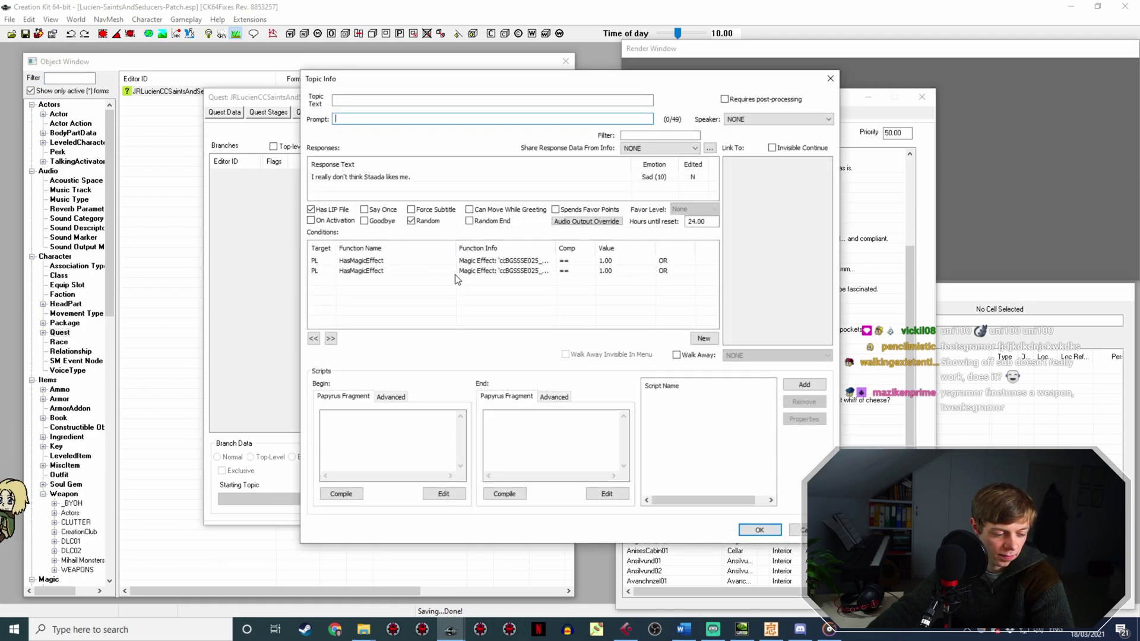
{"action": "double_click", "coordinate": [390, 177]}
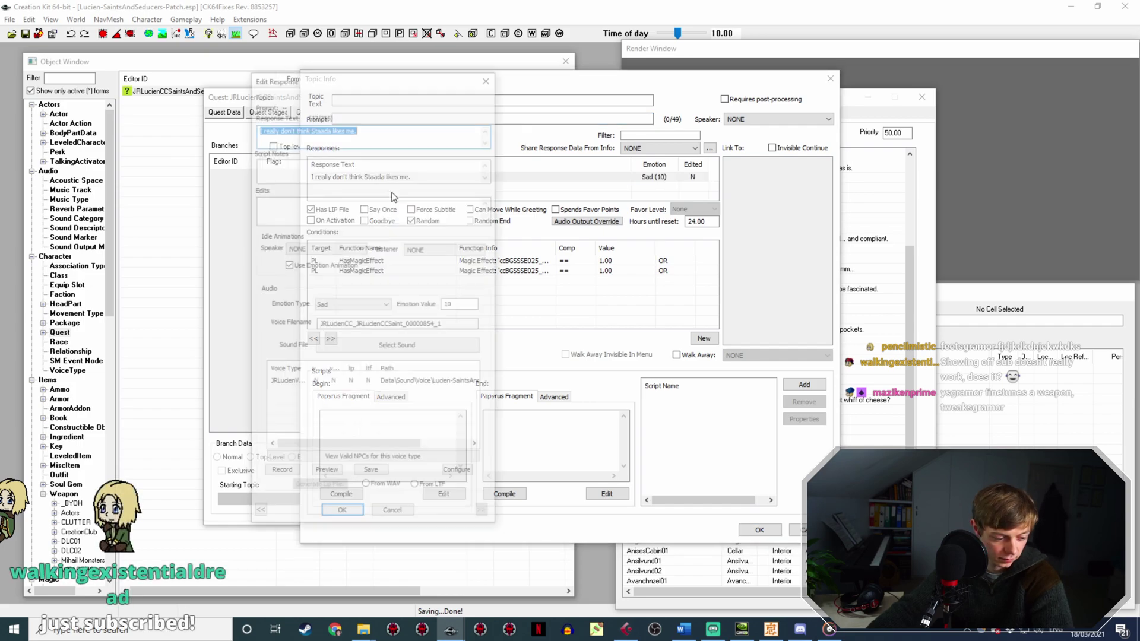
{"action": "double_click", "coordinate": [437, 325]}
{"action": "key", "text": "ctrl+c"}
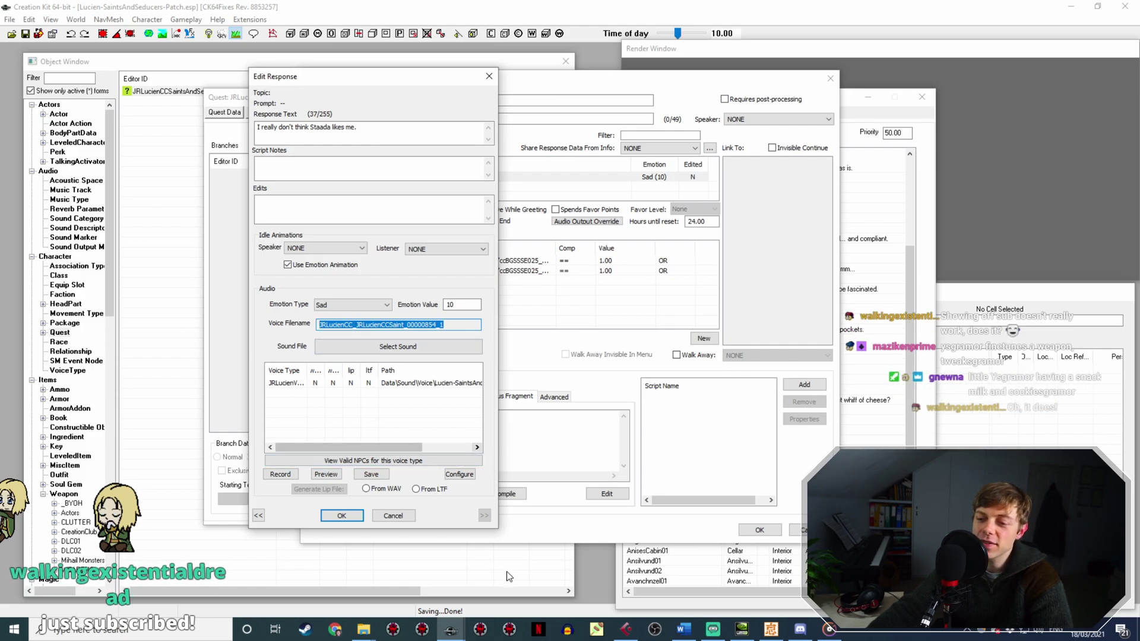
{"action": "mouse_move", "coordinate": [369, 635]}
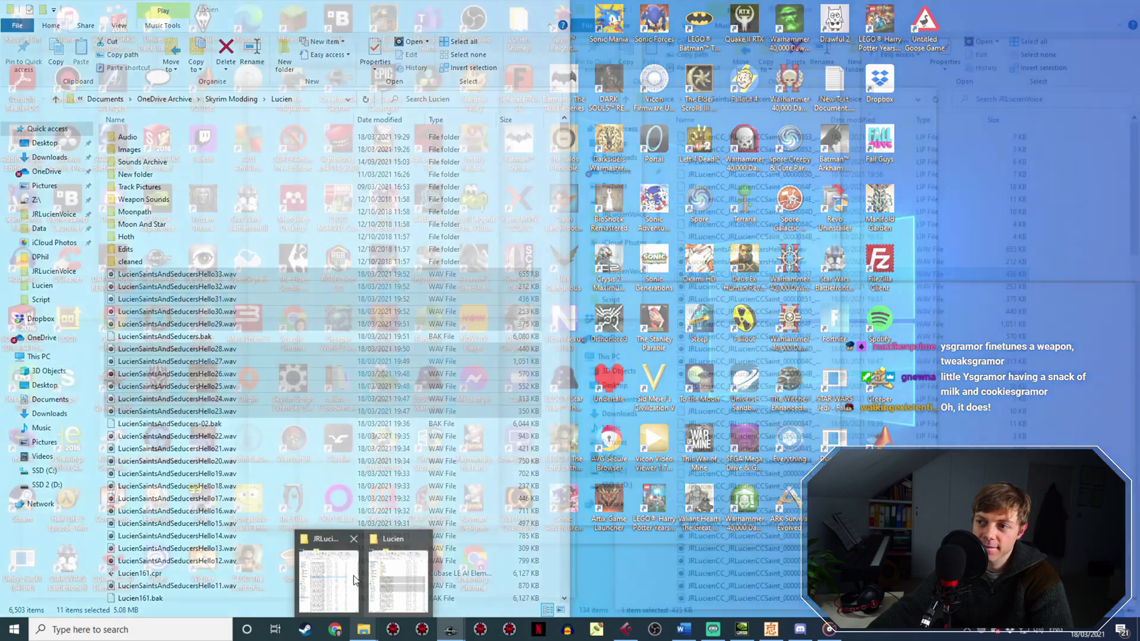
{"action": "left_click", "coordinate": [328, 579]}
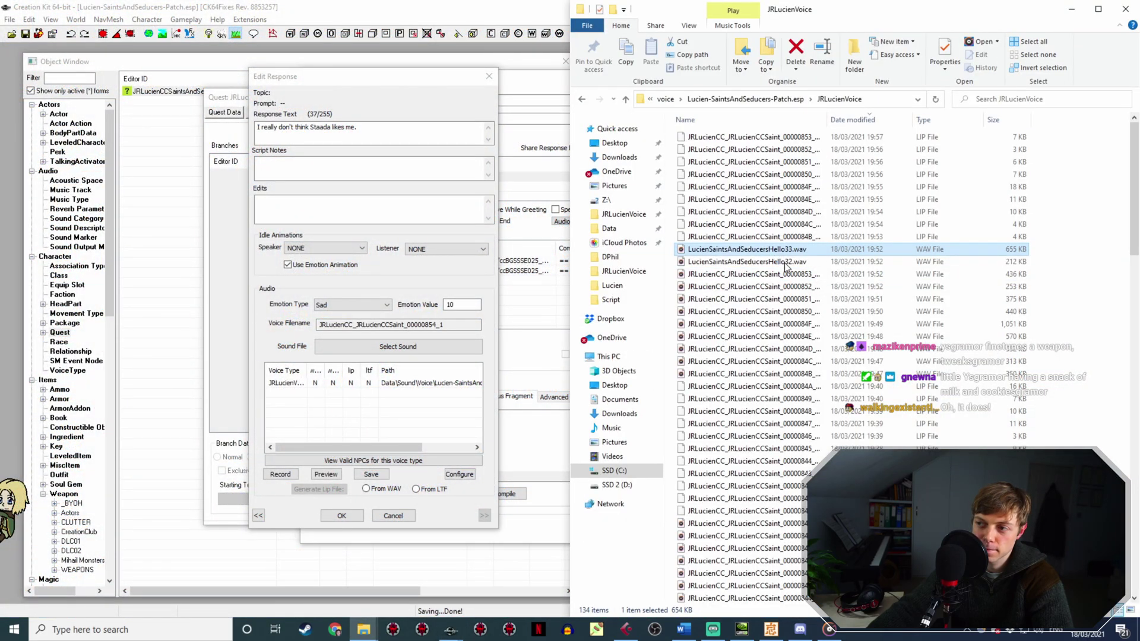
{"action": "left_click", "coordinate": [794, 263]}
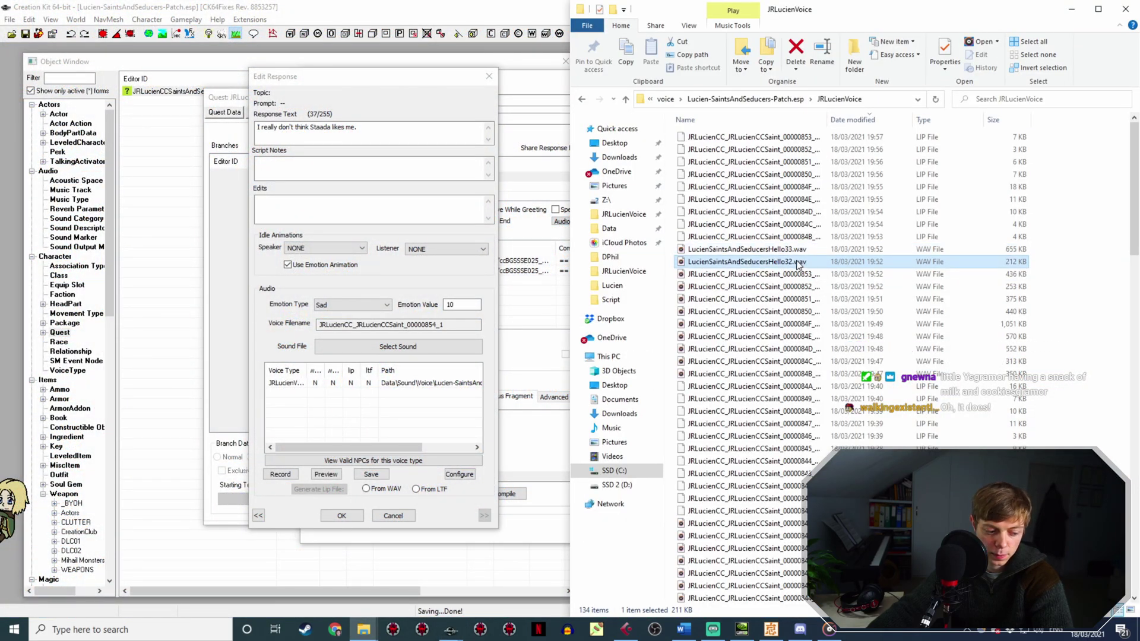
{"action": "key", "text": "F2"}
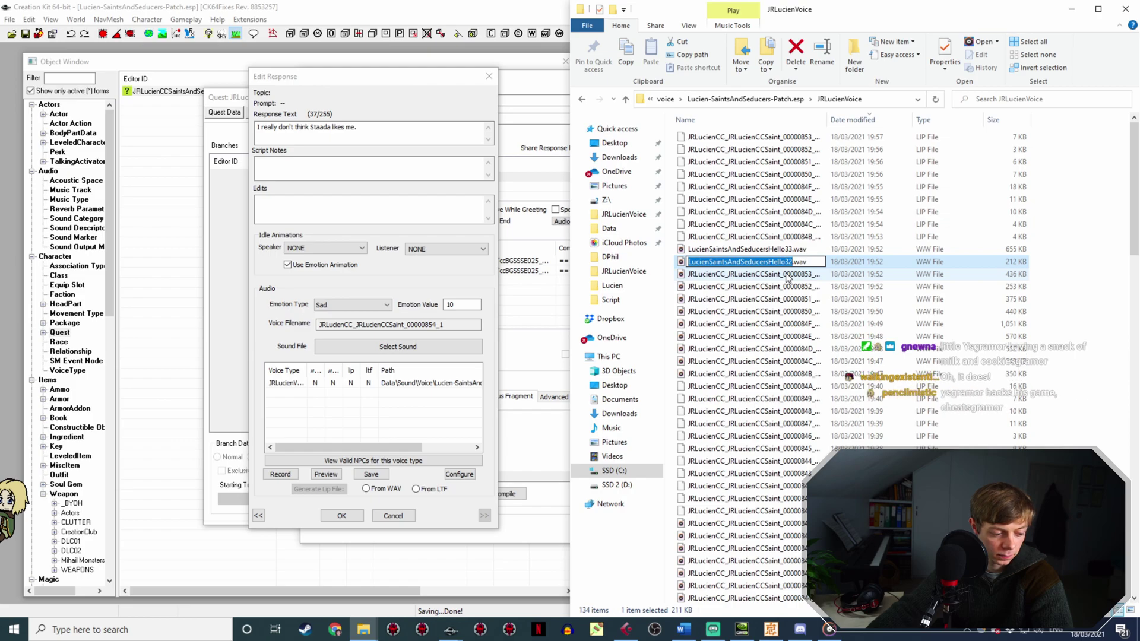
{"action": "key", "text": "ctrl+v"}
Reopen the "I really don't think Staada likes me" response, generate its lip file from WAV, and save the response and topic info.
{"action": "left_click", "coordinate": [340, 514]}
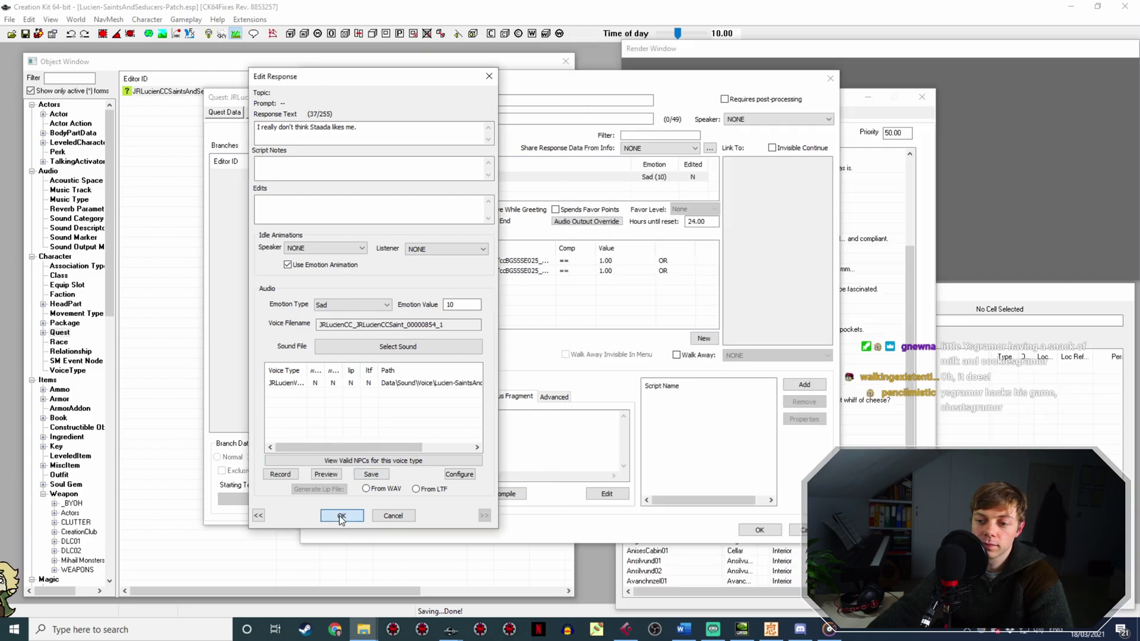
{"action": "double_click", "coordinate": [402, 177]}
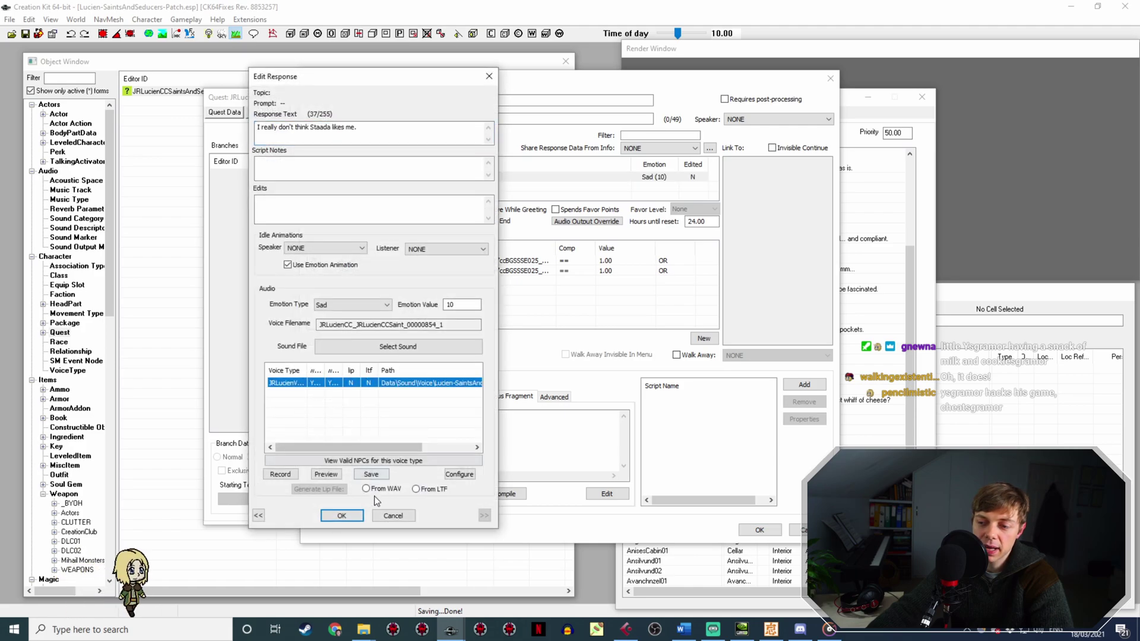
{"action": "left_click", "coordinate": [341, 516]}
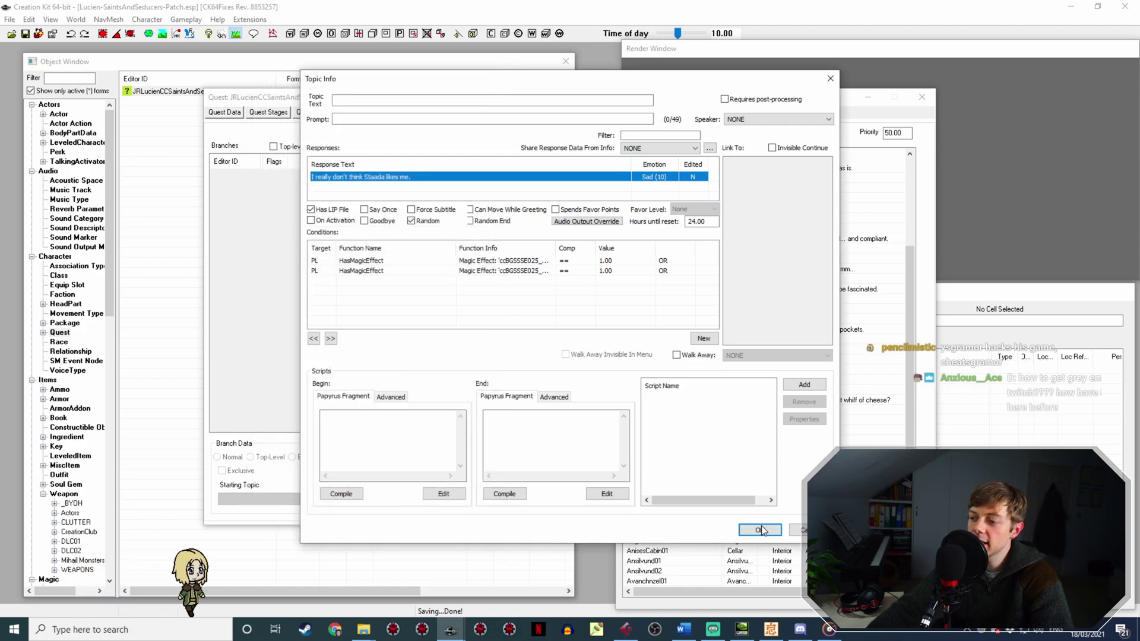
{"action": "left_click", "coordinate": [759, 529]}
Copy the voice filename of the "Staada could do with a nice afternoon" response and rename LucienSaintsAndSeducersHello33.wav as JRLucienCC_JRLucienCCSaint_00000855_1.
{"action": "double_click", "coordinate": [683, 461]}
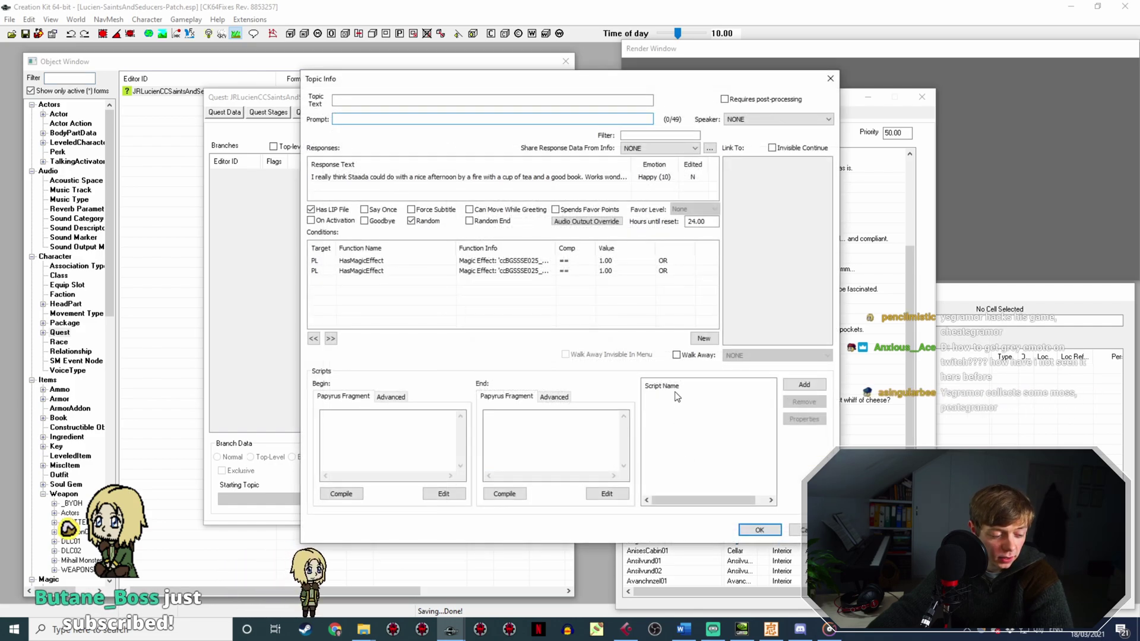
{"action": "double_click", "coordinate": [436, 176]}
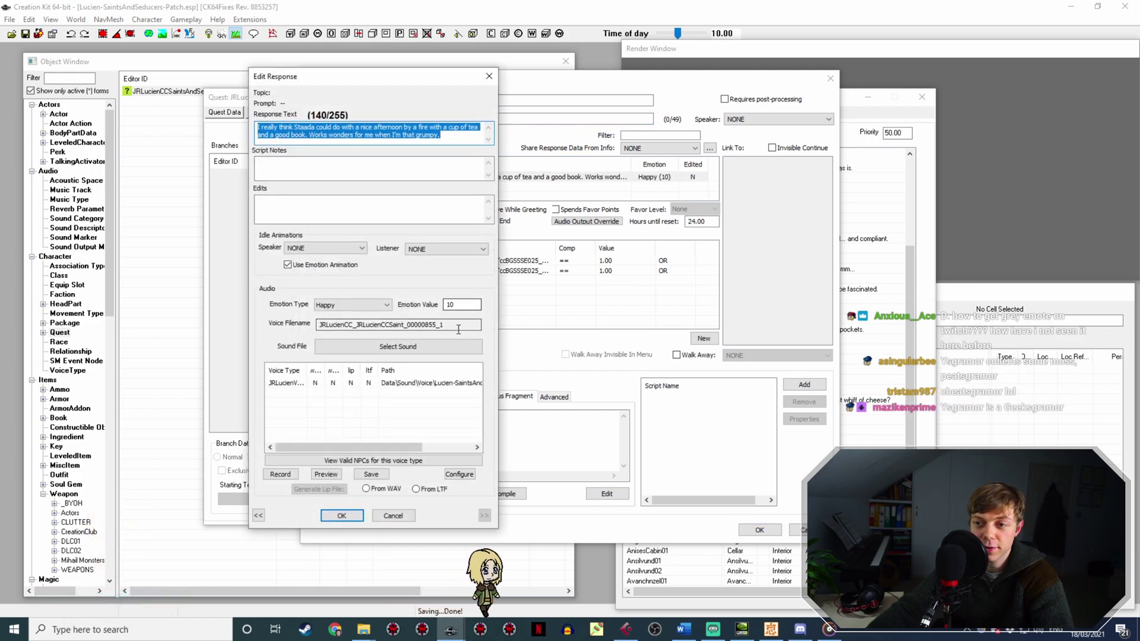
{"action": "left_click_drag", "start_coordinate": [457, 326], "coordinate": [282, 317]}
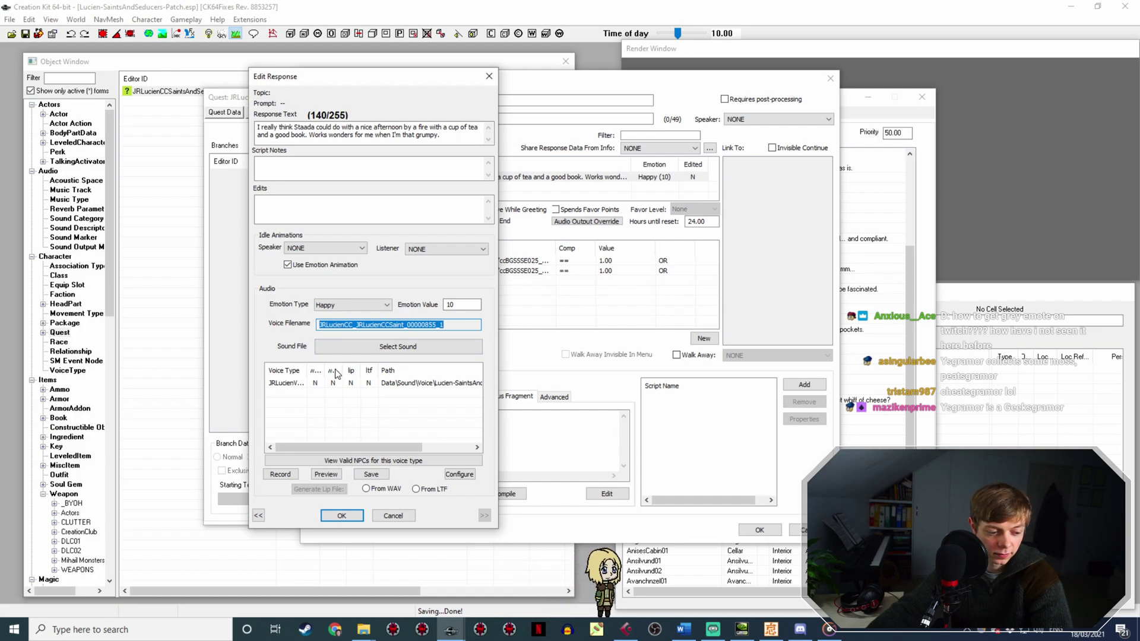
{"action": "left_click", "coordinate": [459, 475]}
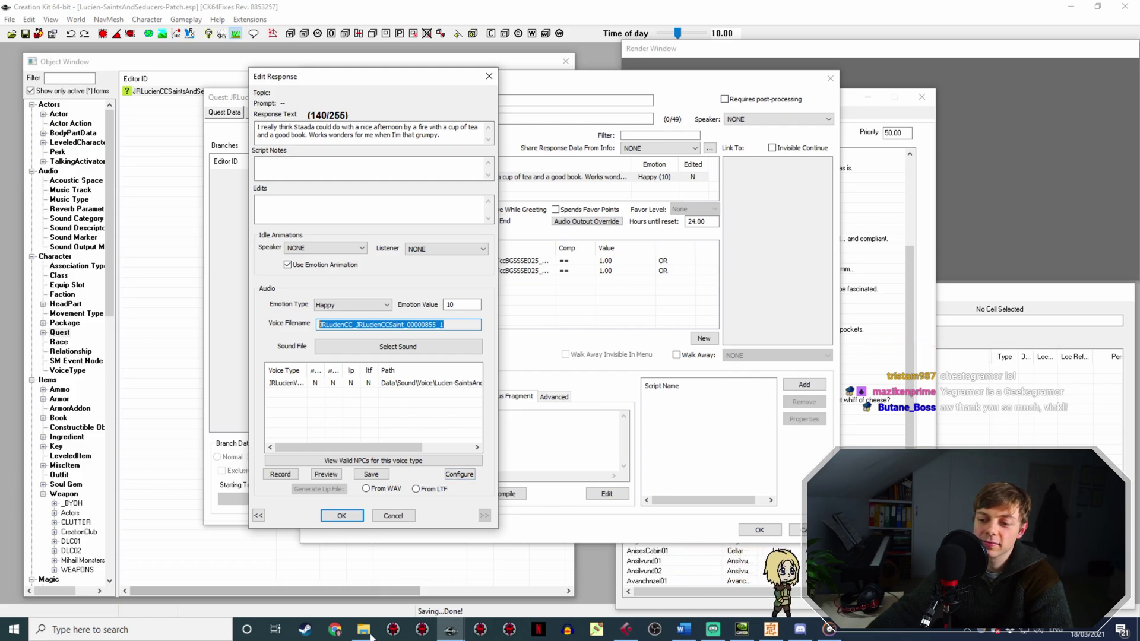
{"action": "mouse_move", "coordinate": [363, 634]}
{"action": "left_click", "coordinate": [400, 580]}
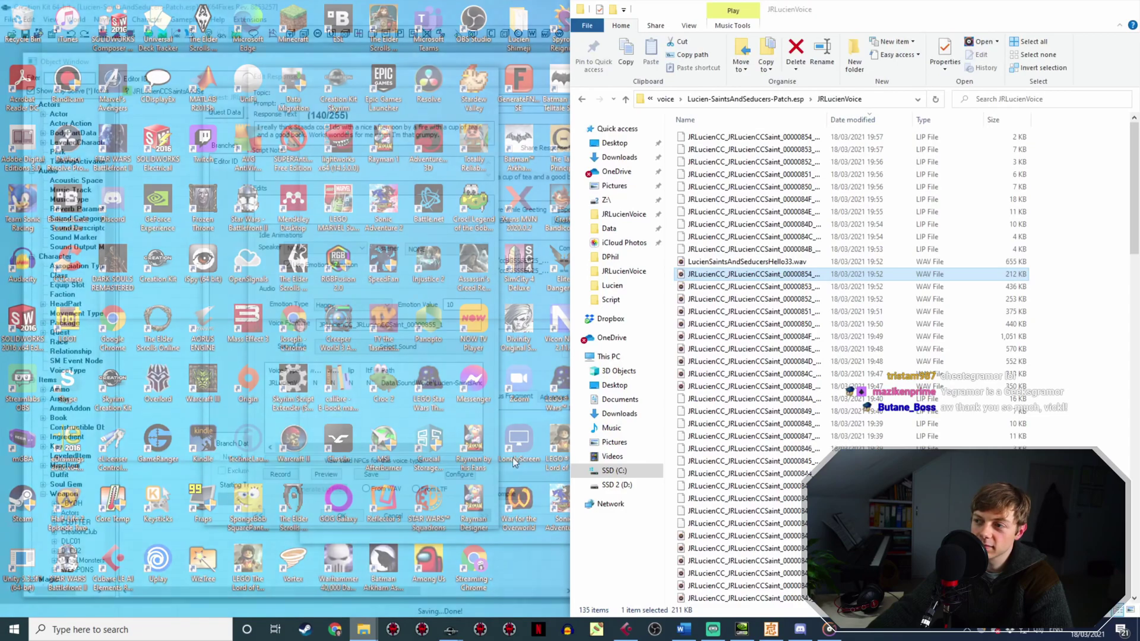
{"action": "left_click", "coordinate": [818, 263]}
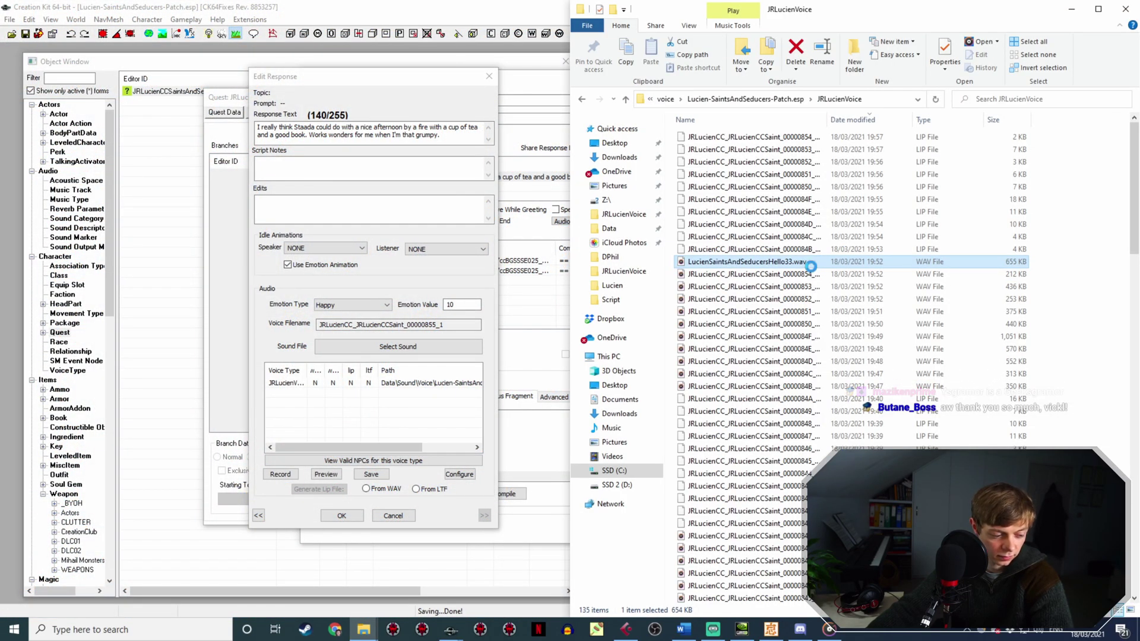
{"action": "key", "text": "Return"}
Reopen the "Staada could do with a nice afternoon" response, generate its lip file from WAV, and save the response and topic info.
{"action": "left_click", "coordinate": [341, 515]}
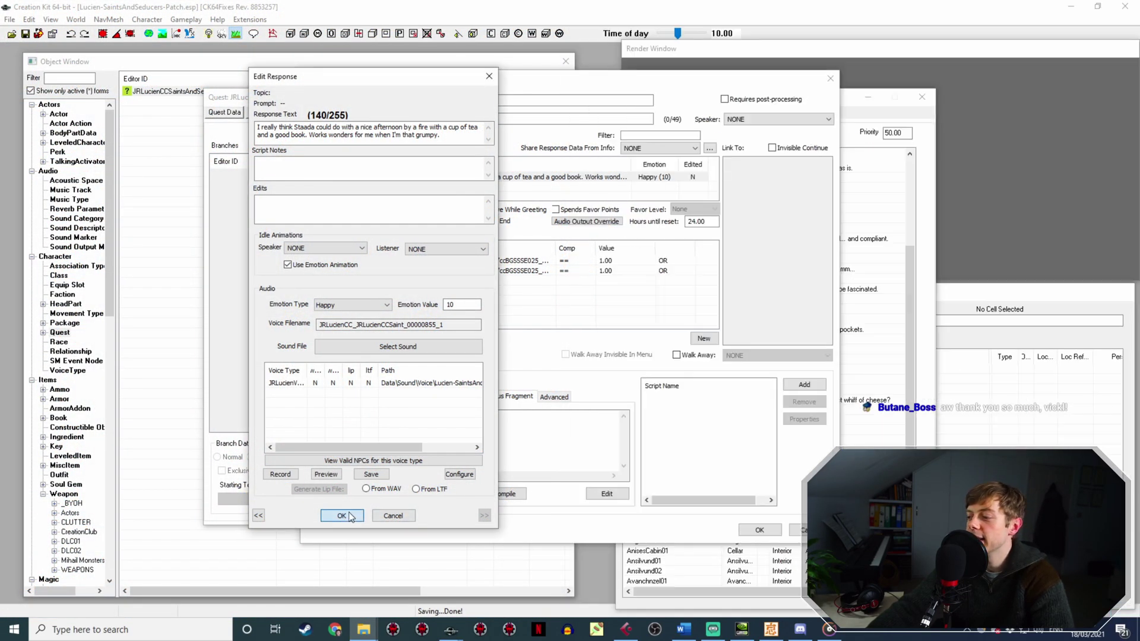
{"action": "double_click", "coordinate": [509, 178]}
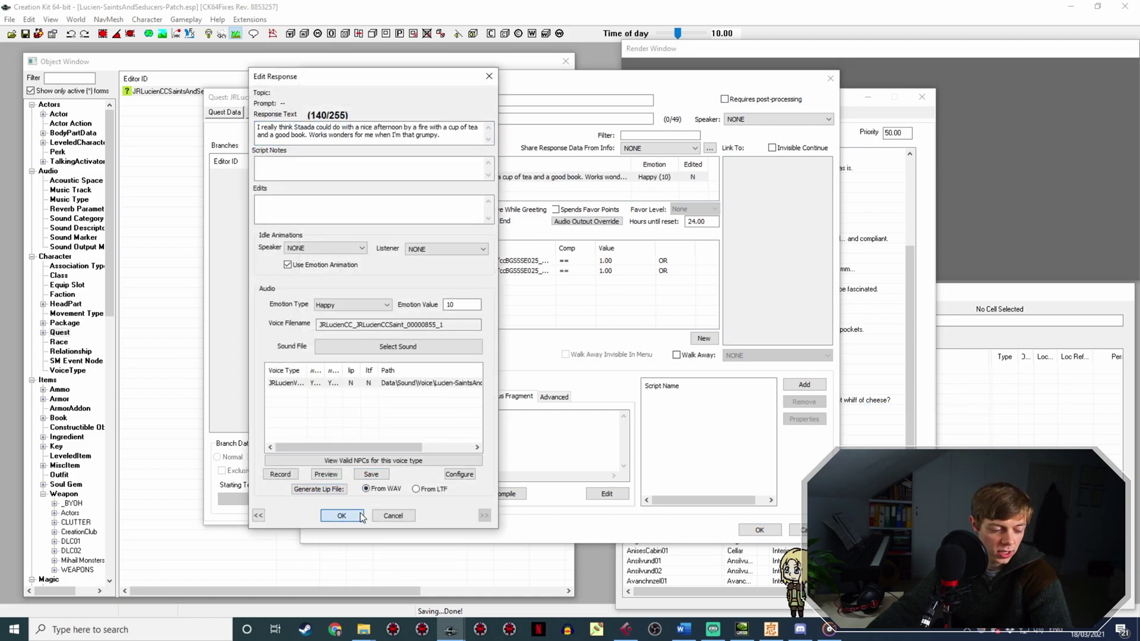
{"action": "left_click", "coordinate": [350, 515]}
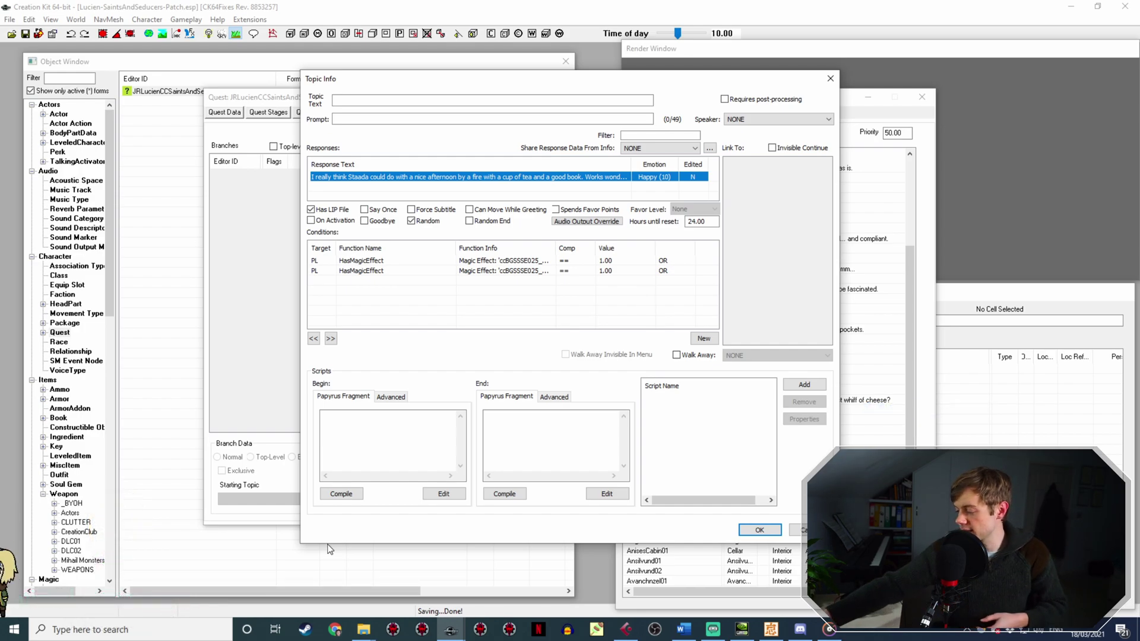
{"action": "left_click", "coordinate": [760, 530]}
Select the quest's second Idle topic and look through its list of dialogue lines.
{"action": "left_click", "coordinate": [388, 183]}
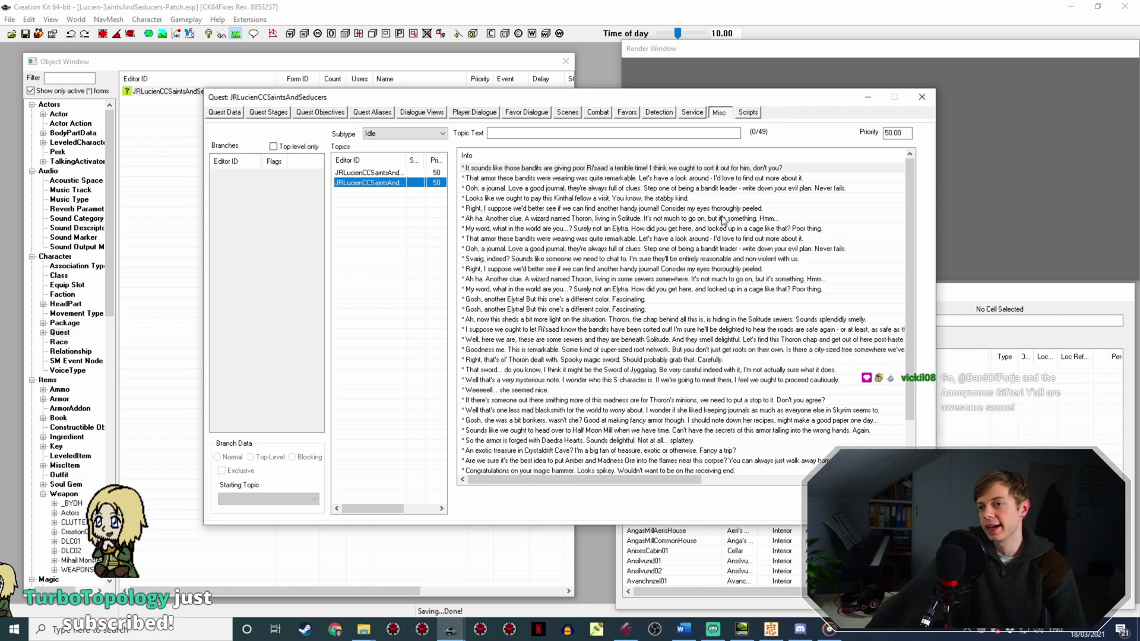
{"action": "scroll", "coordinate": [723, 220], "scroll_direction": "down", "scroll_amount": 2}
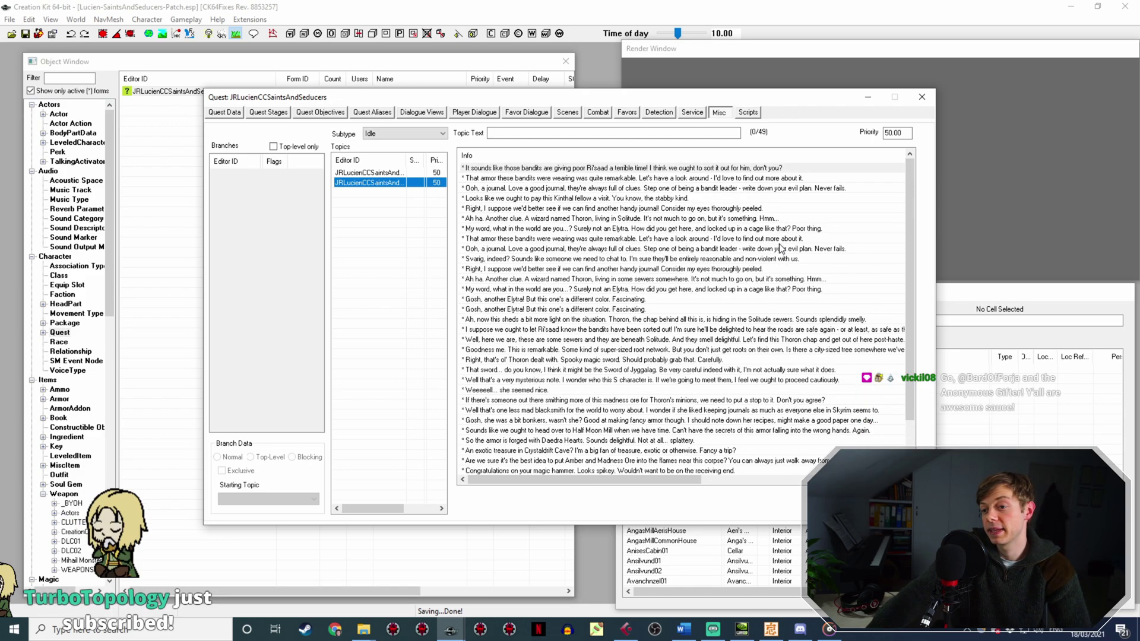
{"action": "scroll", "coordinate": [798, 245], "scroll_direction": "up", "scroll_amount": 2}
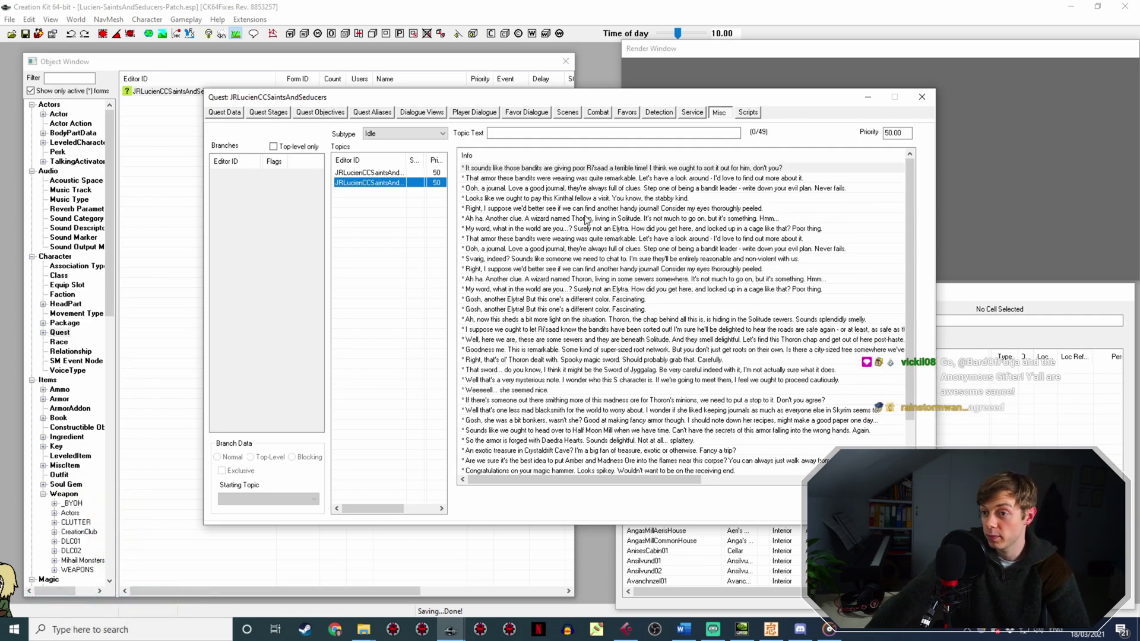
{"action": "scroll", "coordinate": [636, 189], "scroll_direction": "down", "scroll_amount": 5}
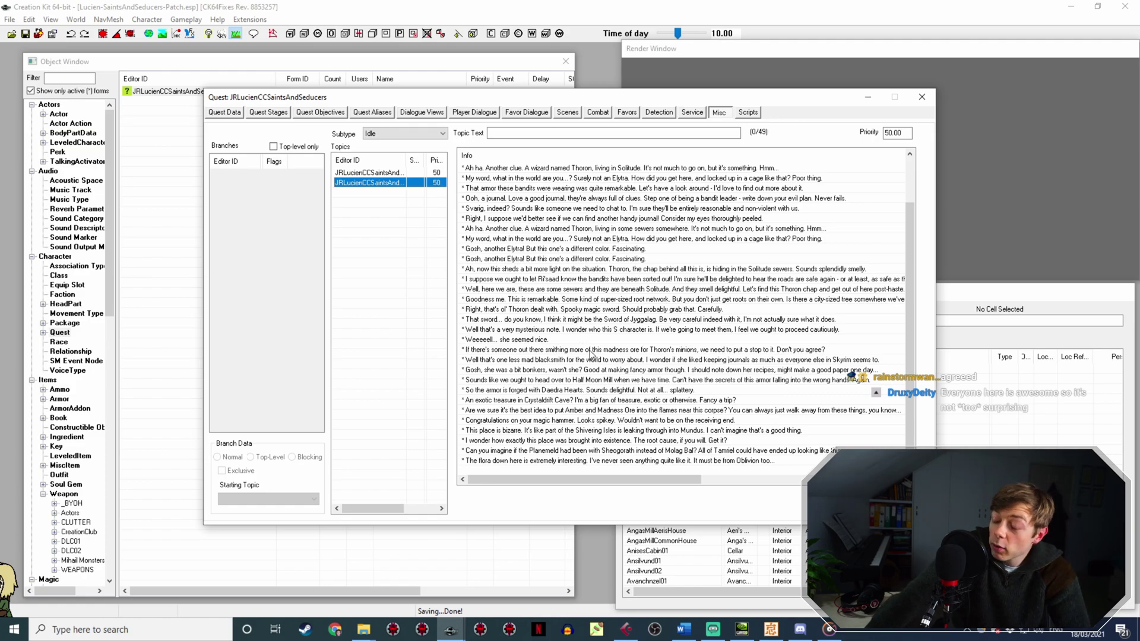
{"action": "scroll", "coordinate": [661, 330], "scroll_direction": "up", "scroll_amount": 2}
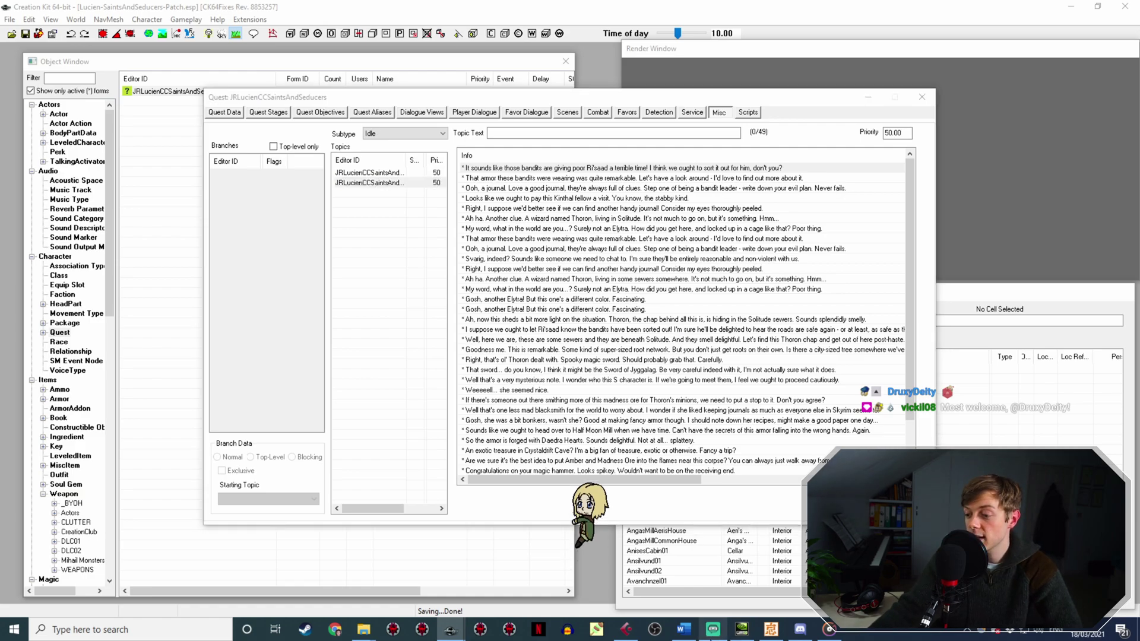
Switch to Streamlabs OBS, select the Camera scene and transition it to the live output.
{"action": "left_click", "coordinate": [712, 629]}
{"action": "left_click", "coordinate": [65, 507]}
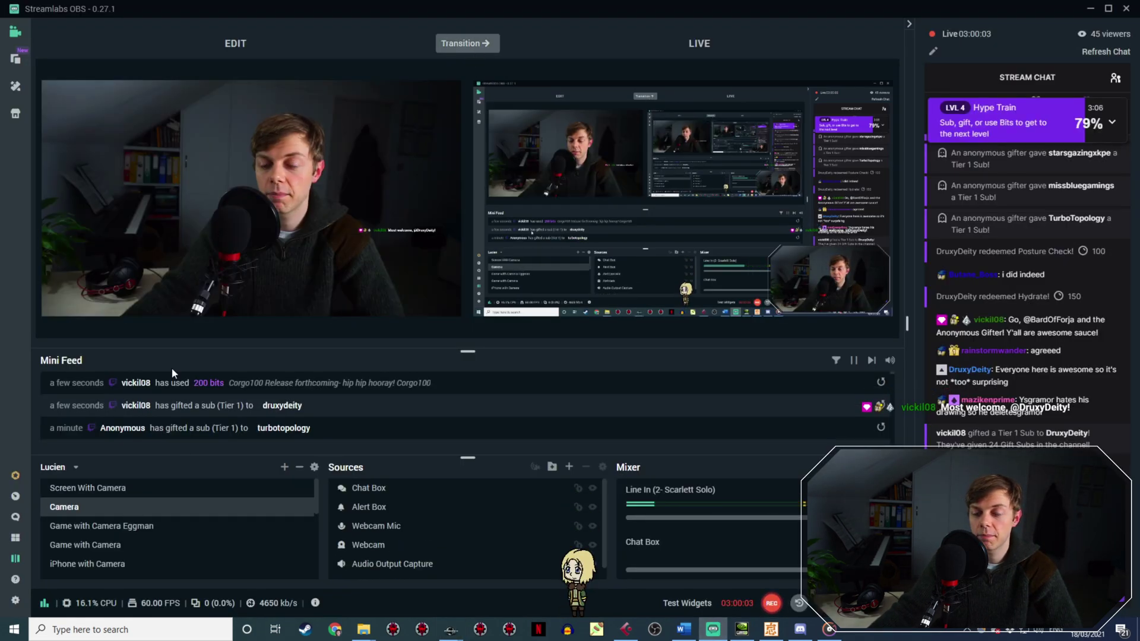
{"action": "left_click", "coordinate": [467, 43]}
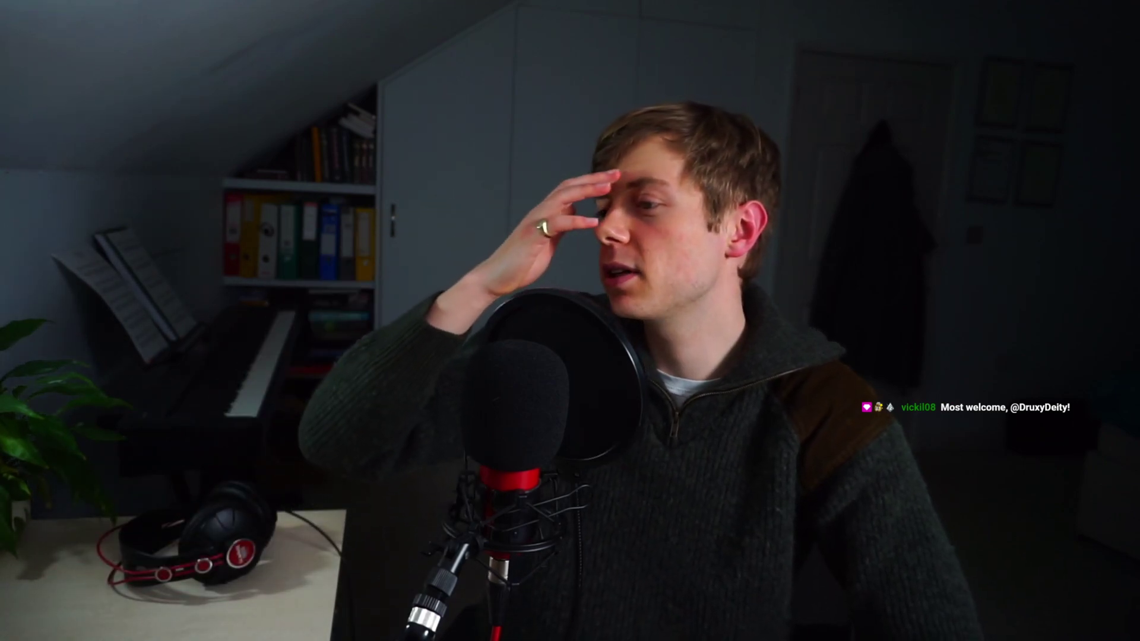